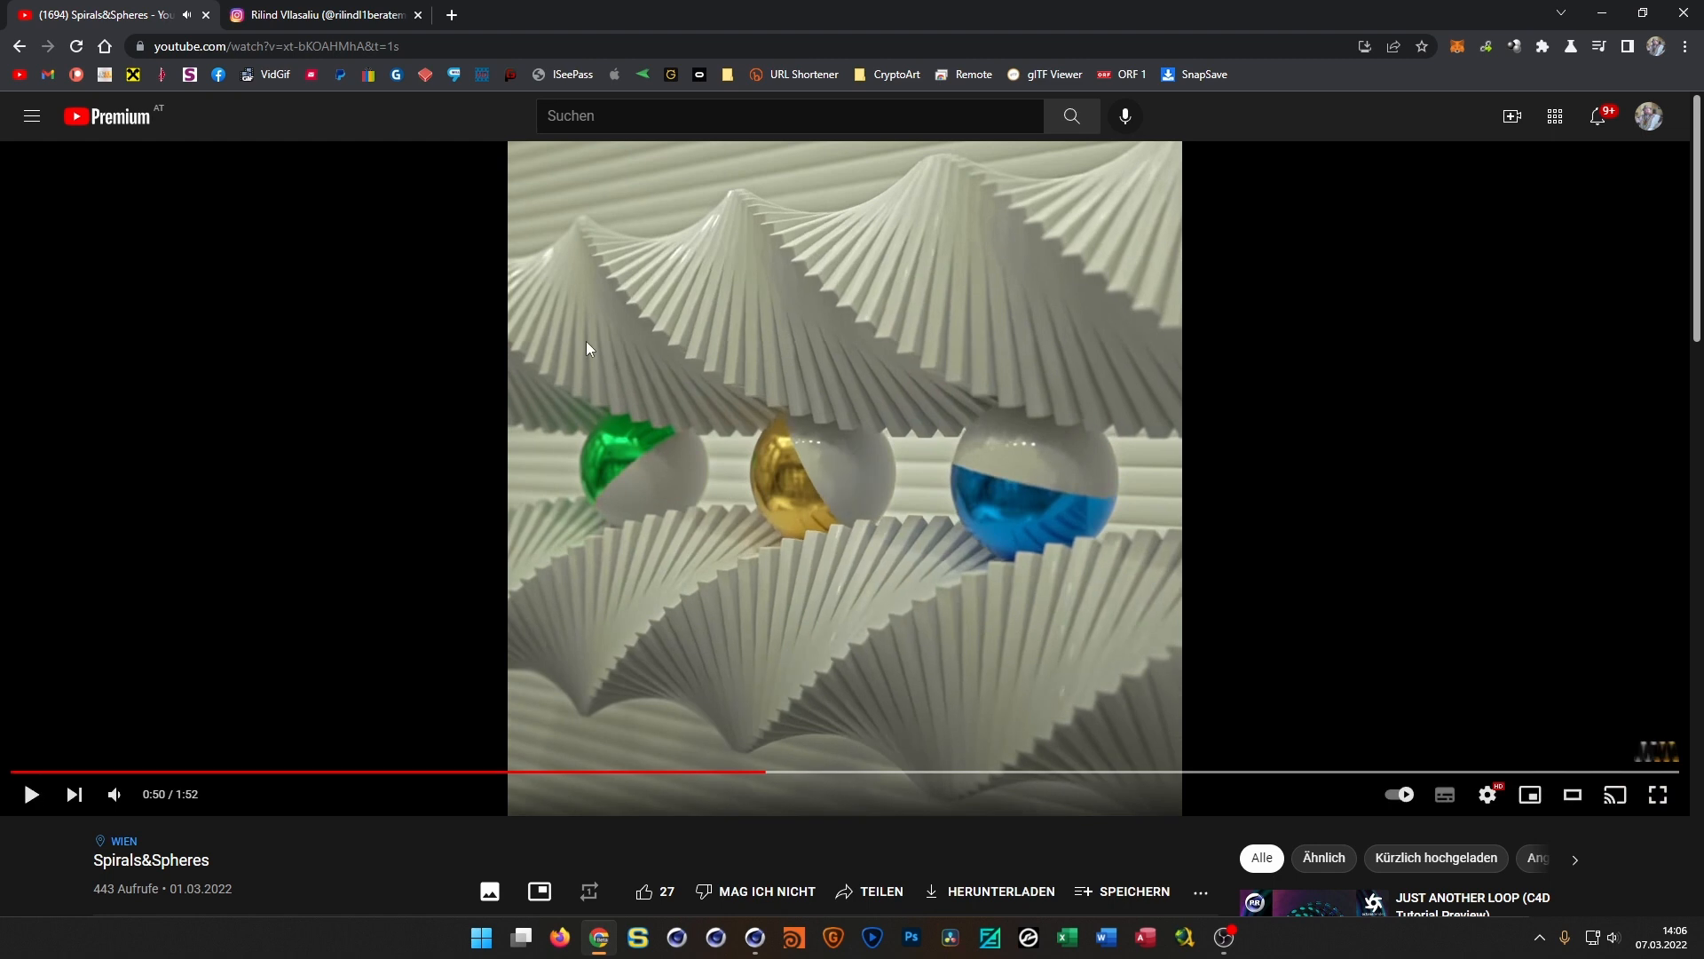
Browse the artist's Instagram profile and open the post showing two metallic spheres between ridged white spirals
left_click(305, 15)
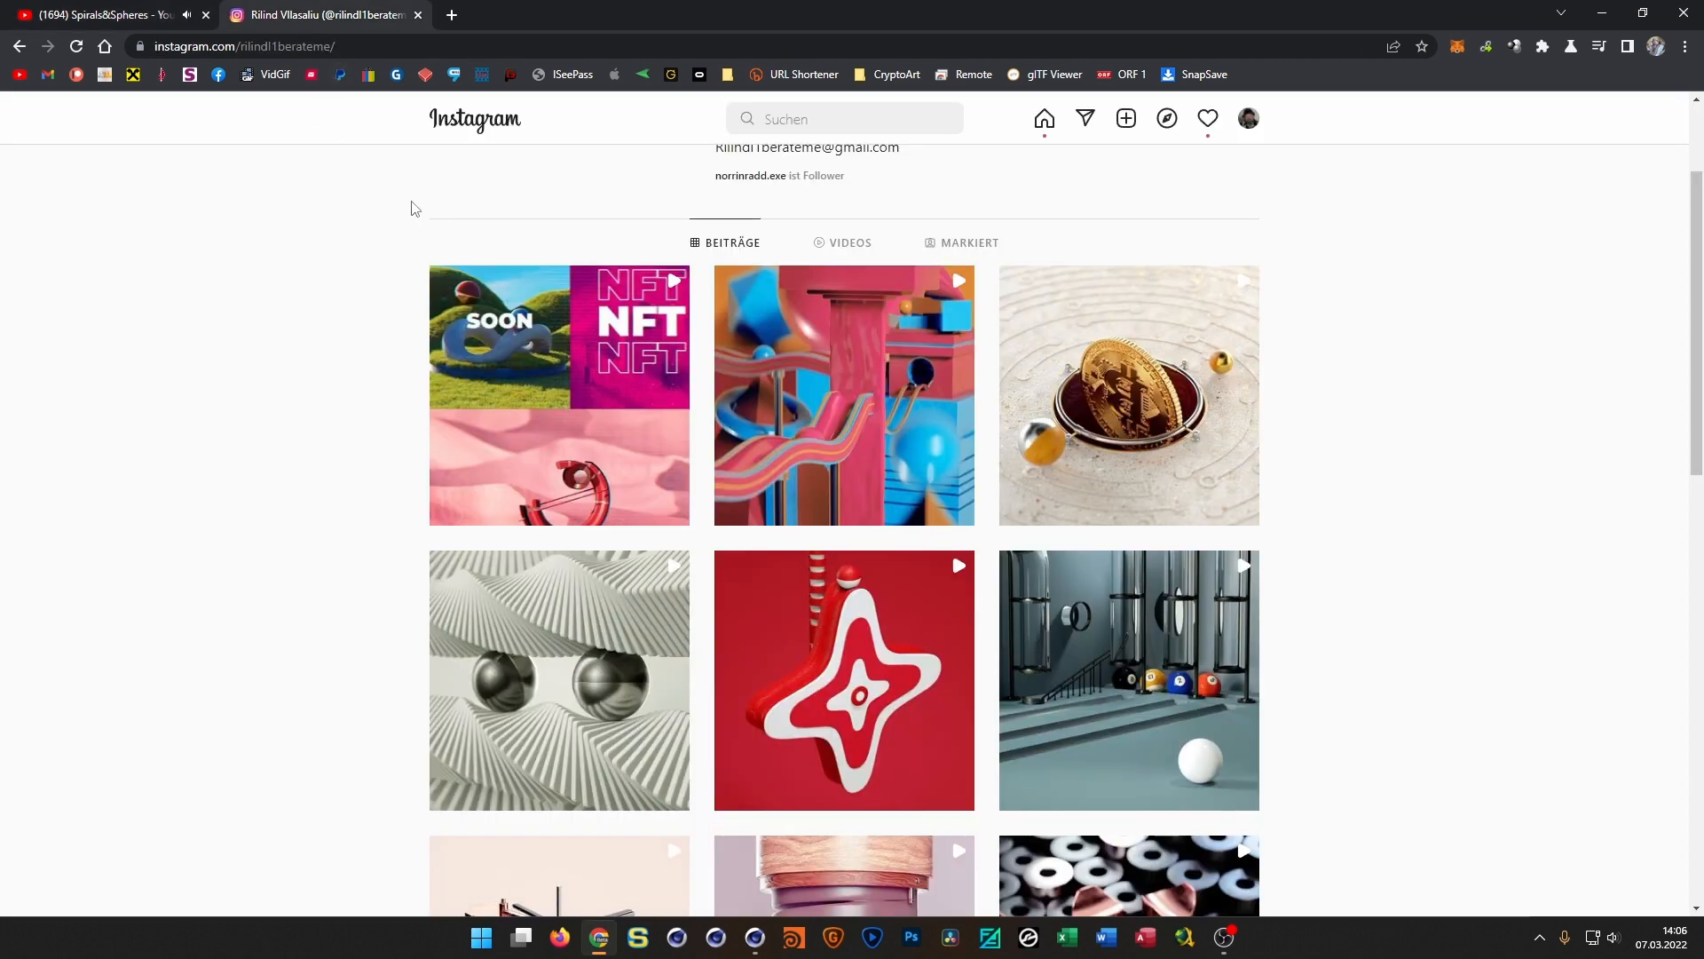
scroll(780, 234, "up", 2)
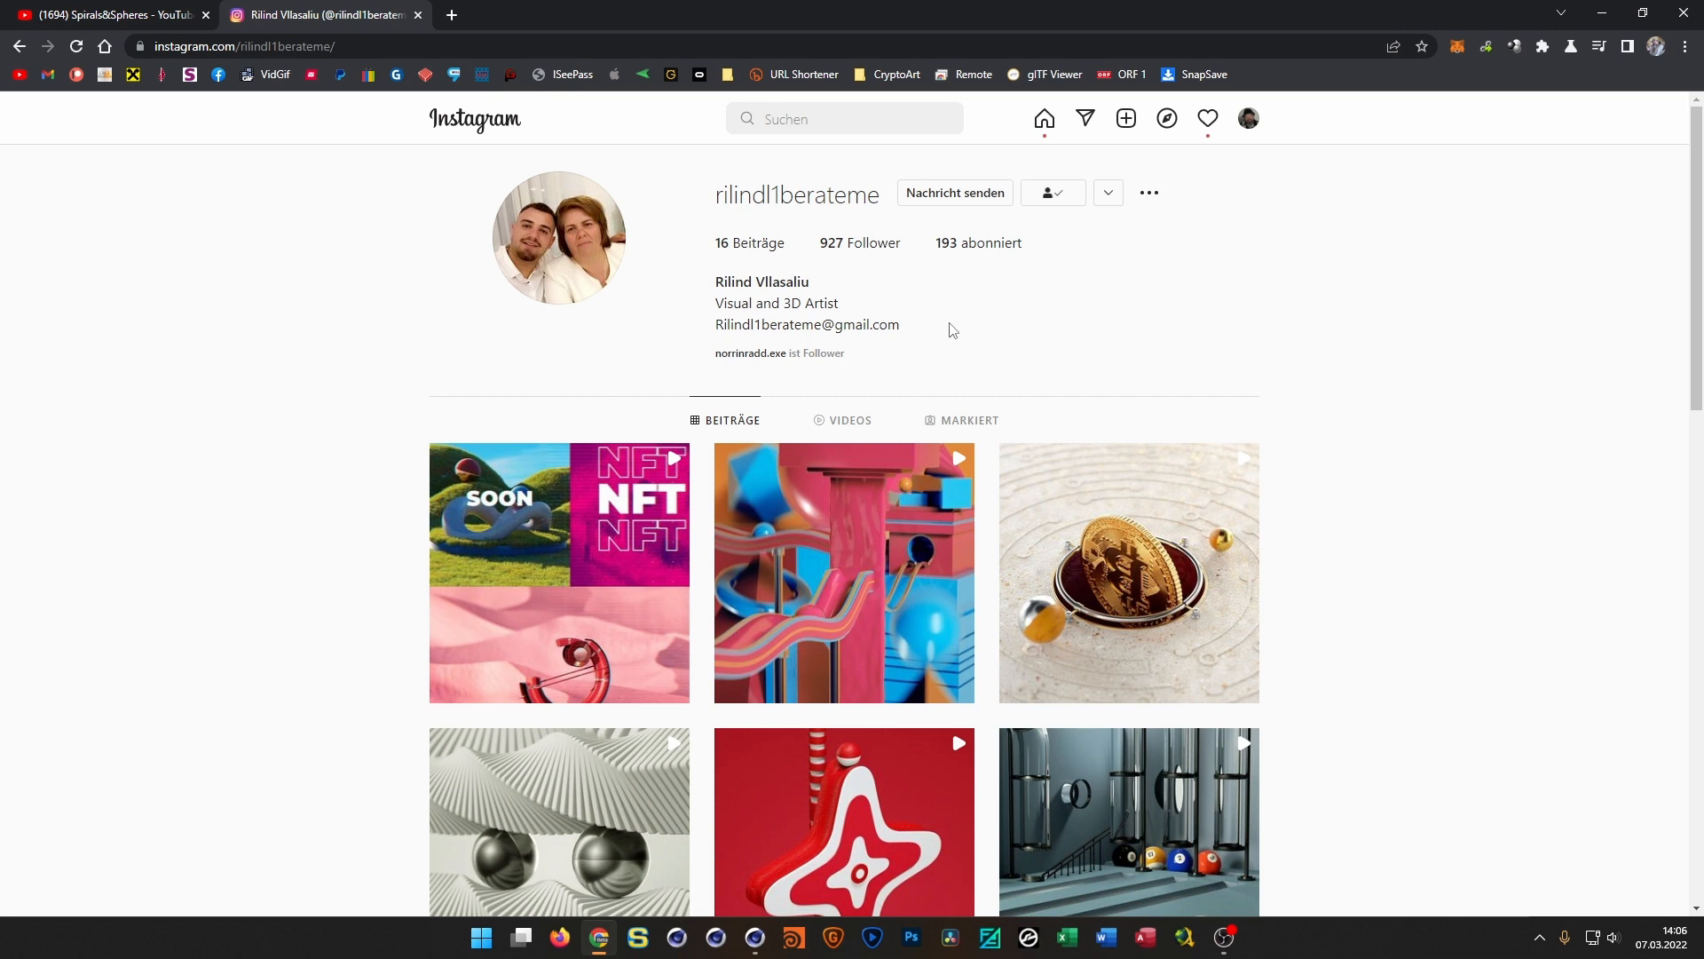
scroll(883, 307, "down", 4)
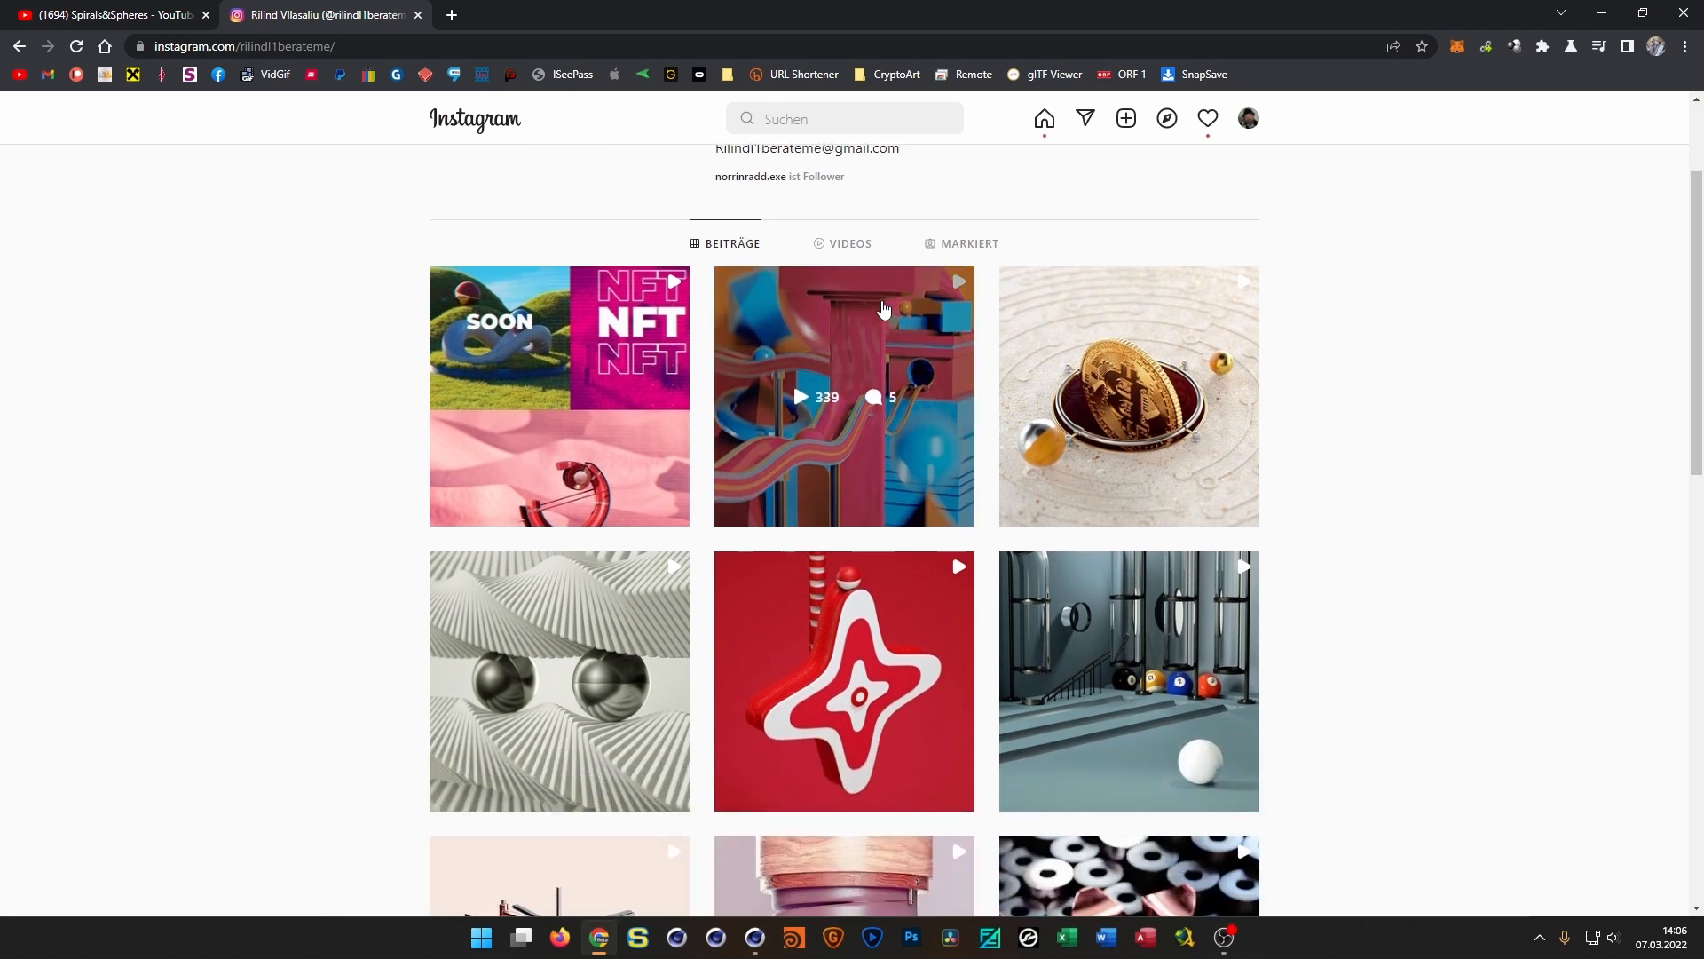
scroll(883, 307, "up", 4)
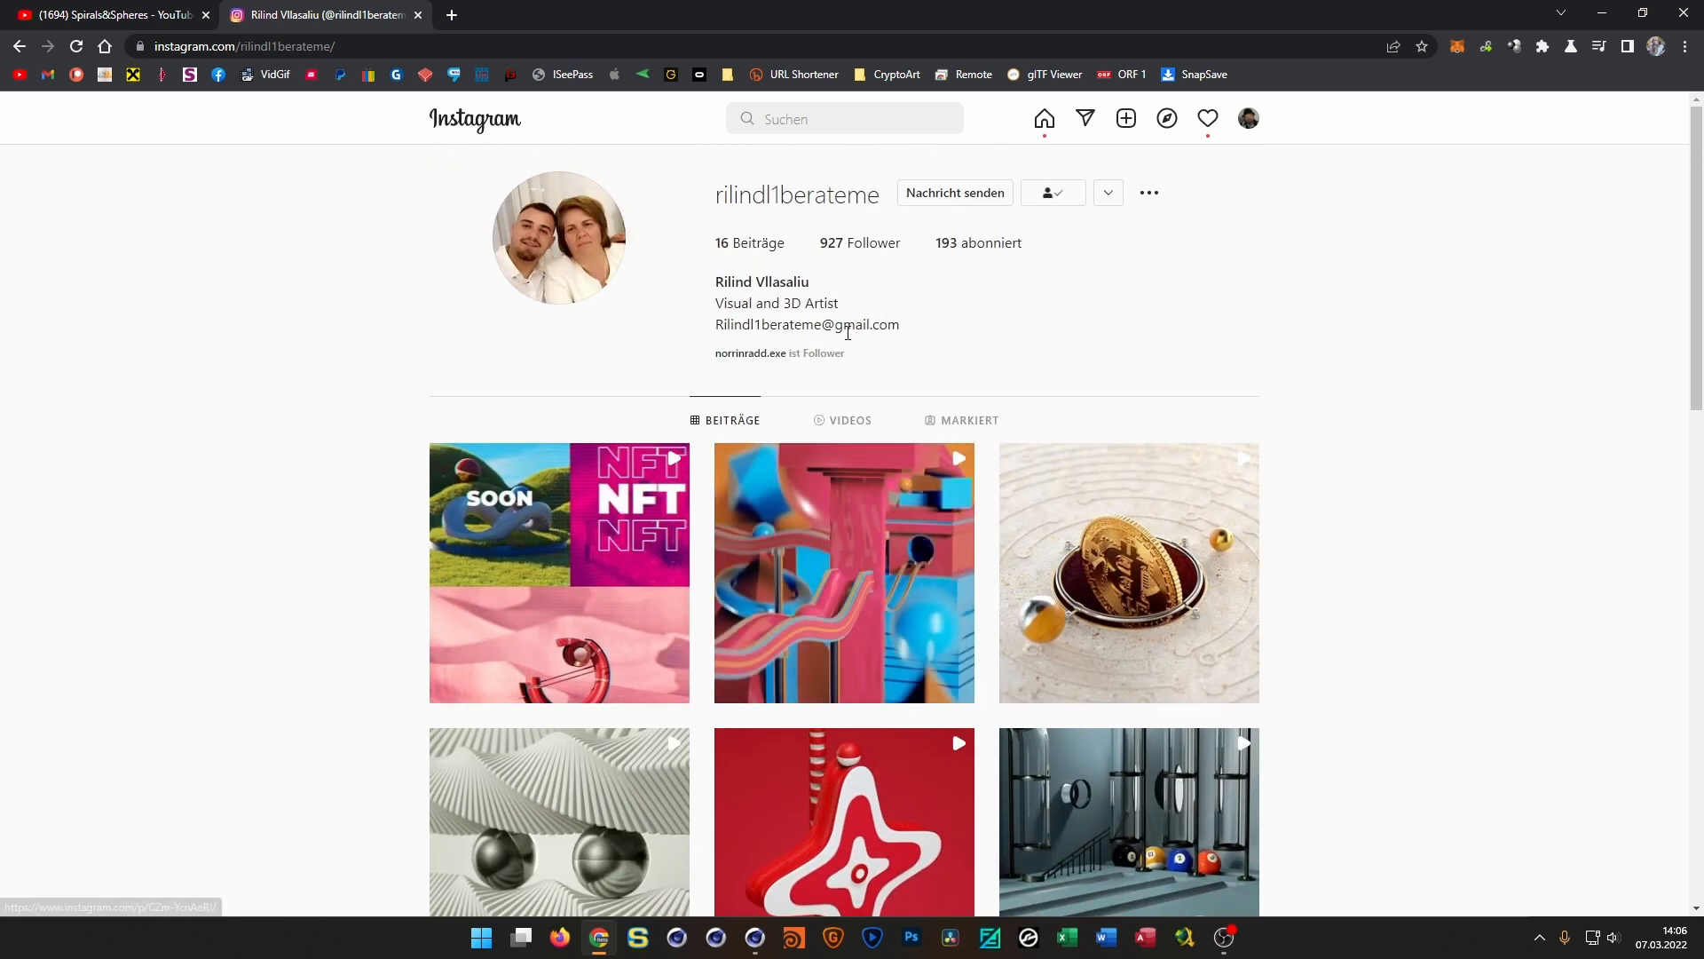
scroll(846, 353, "down", 1)
scroll(955, 329, "up", 1)
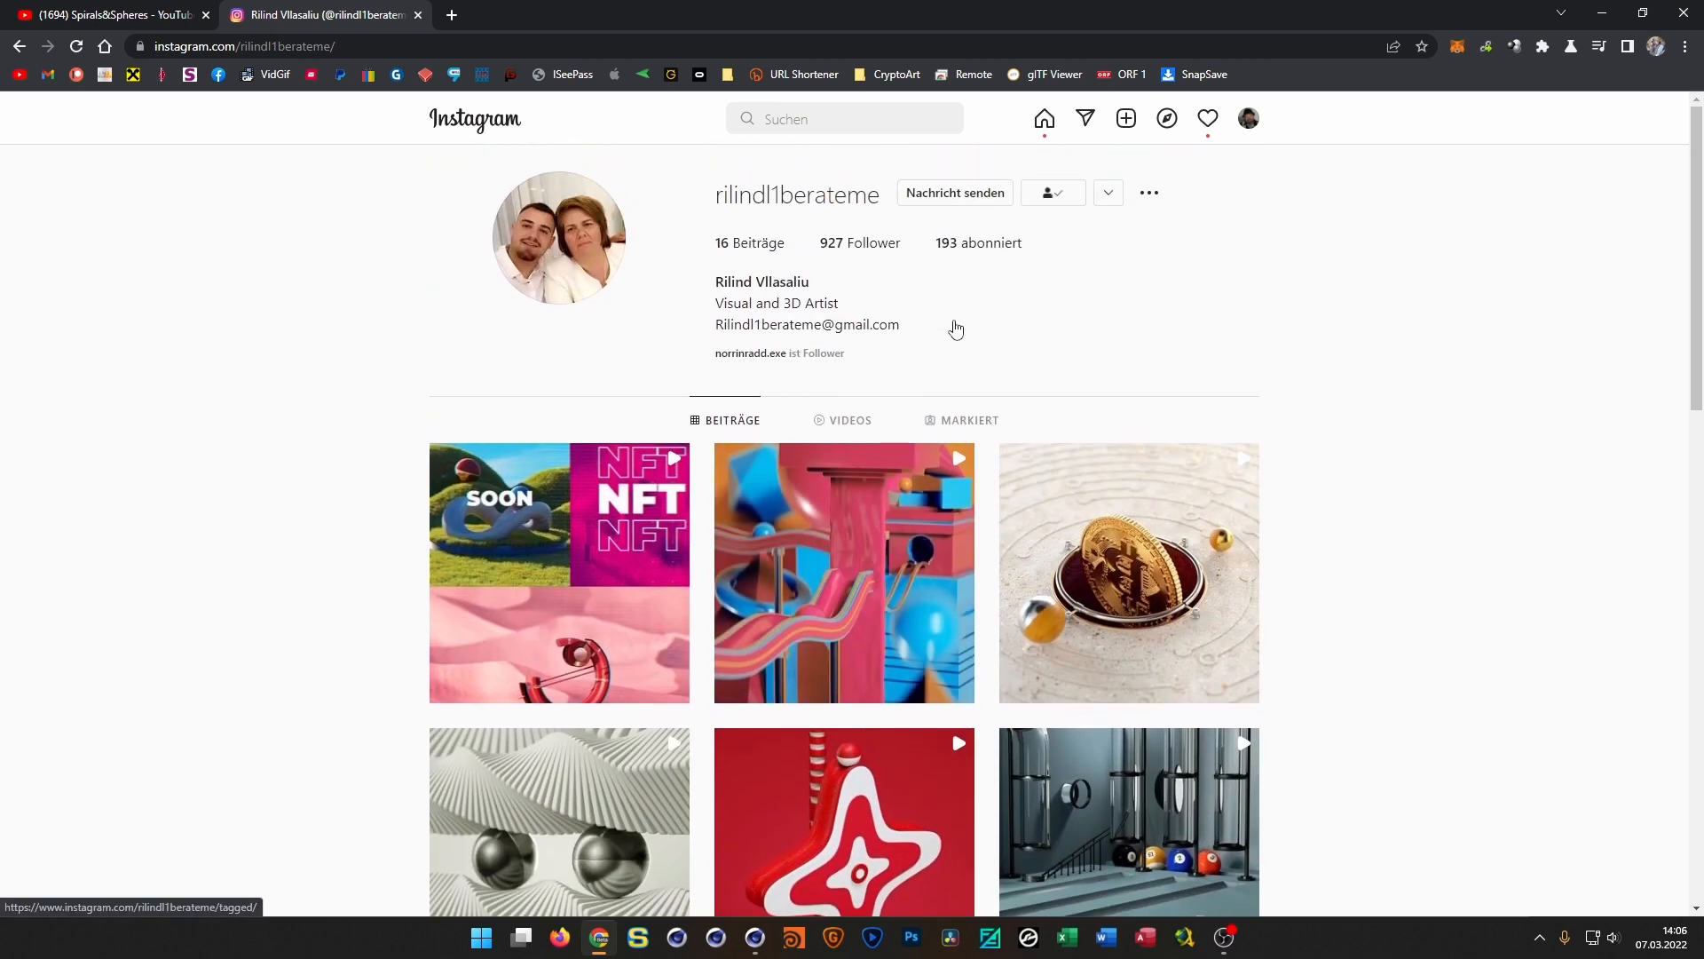
scroll(957, 328, "down", 1)
scroll(955, 327, "down", 1)
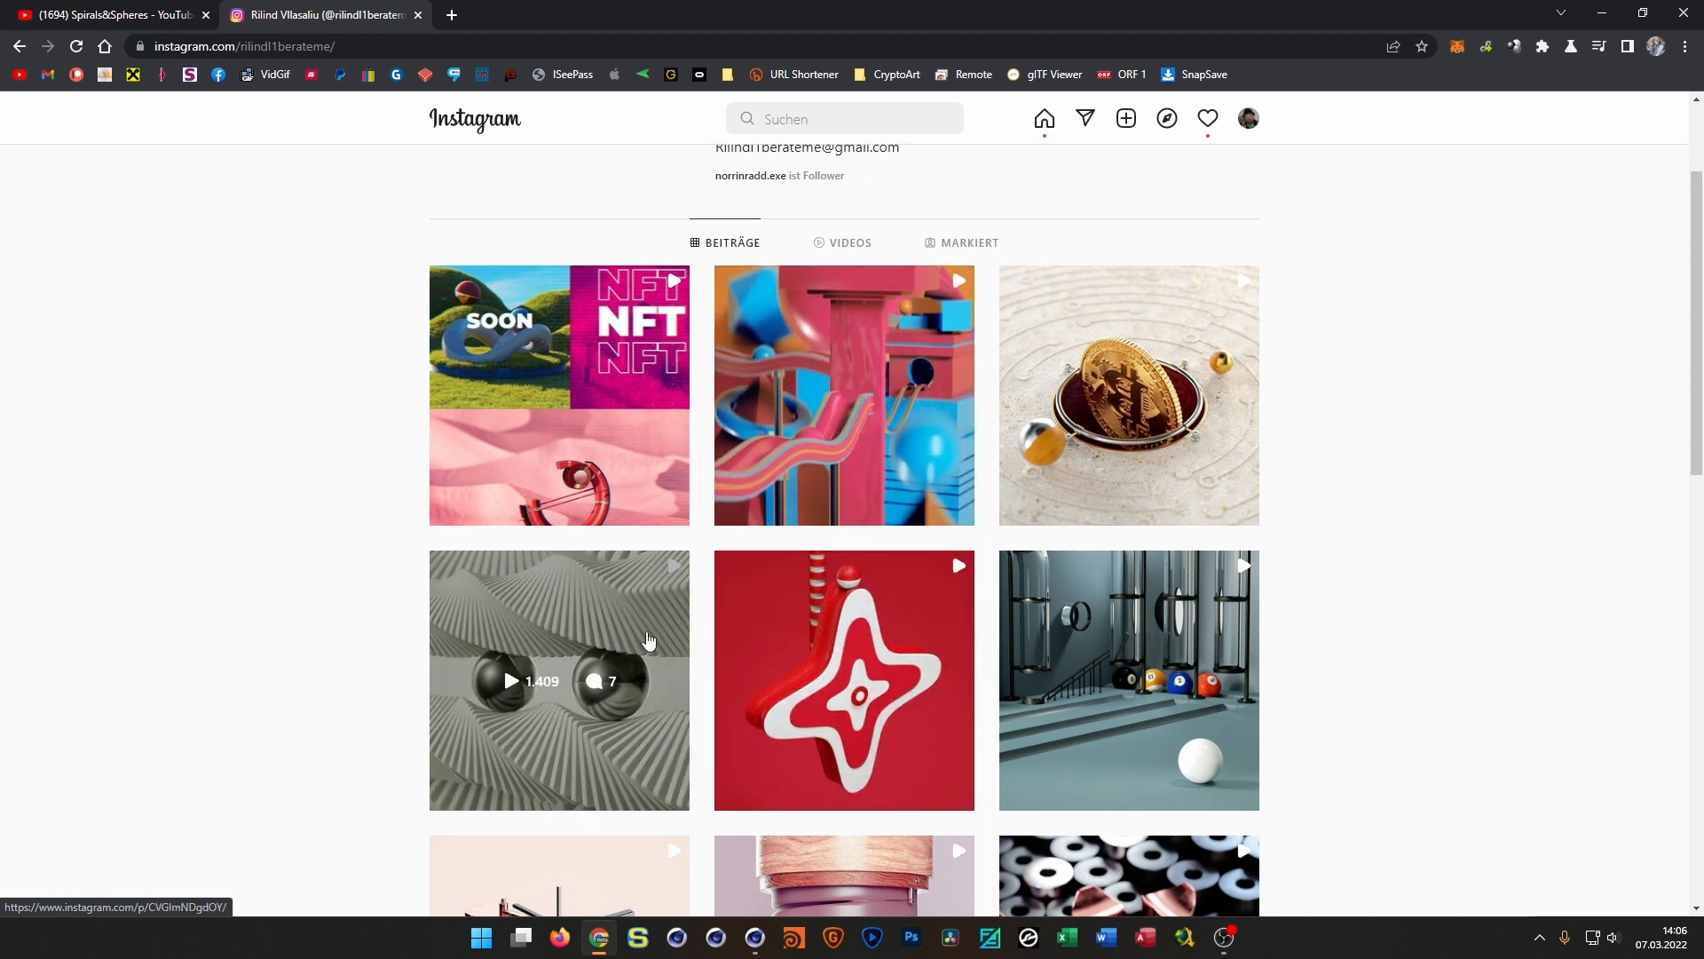
left_click(602, 634)
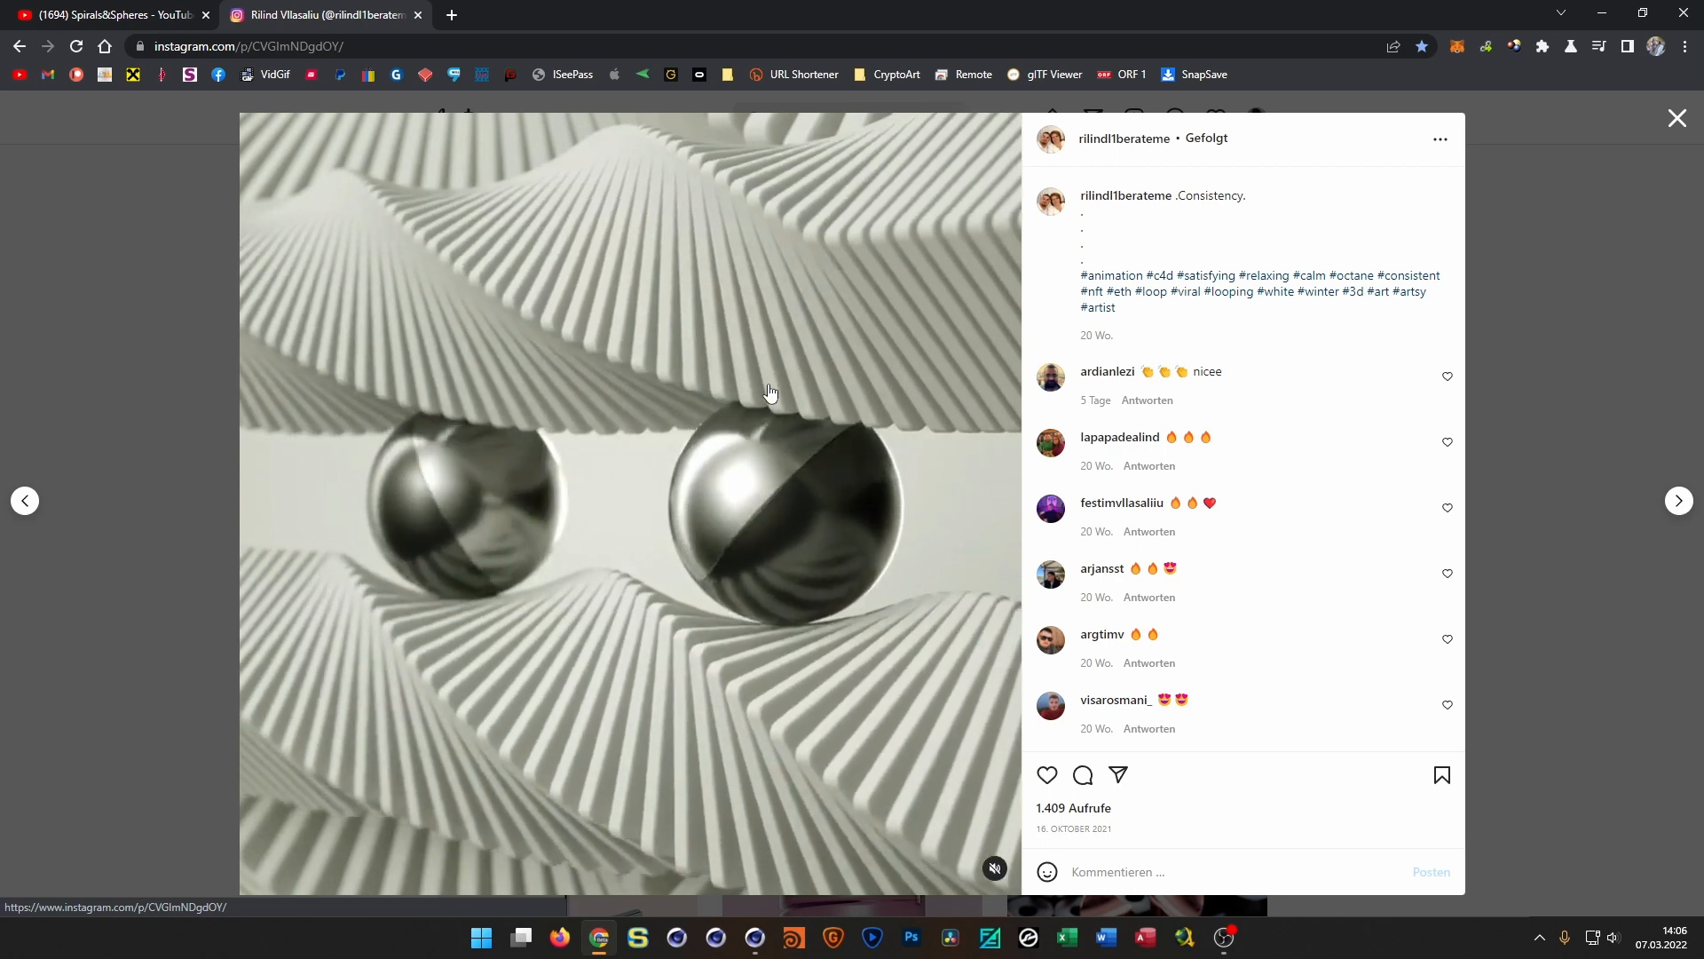
Watch the Spirals&Spheres video on YouTube and compare it with the opened Instagram post, pausing both clips
left_click(151, 16)
left_click(602, 481)
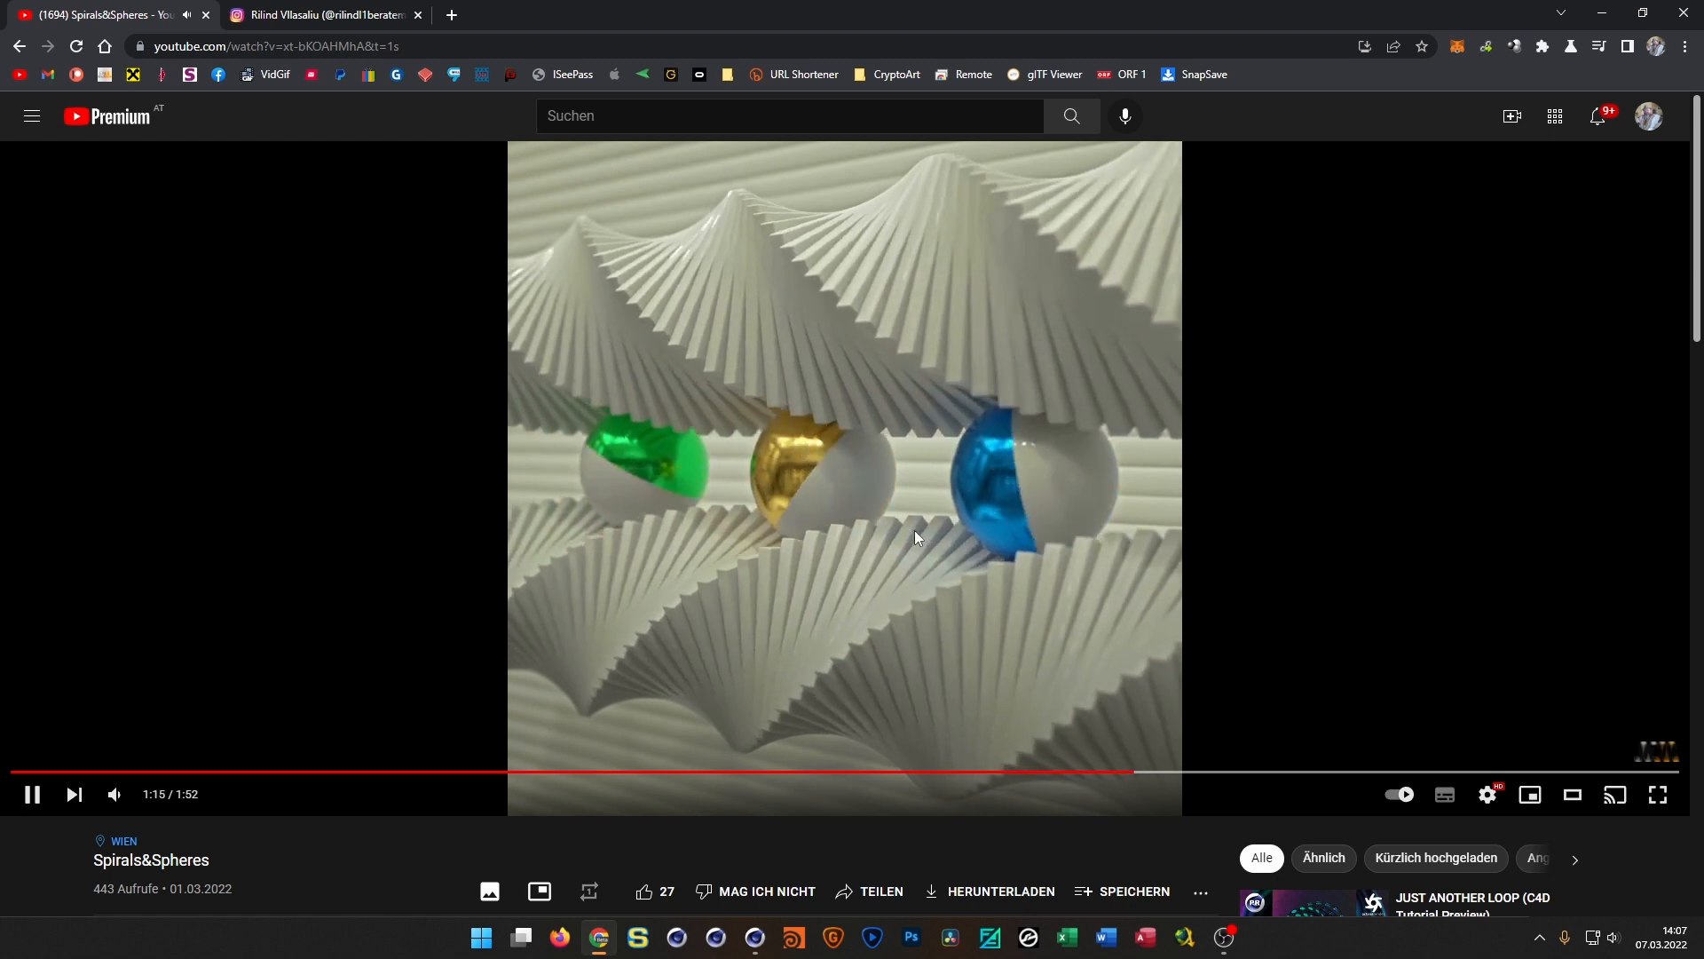
left_click(914, 530)
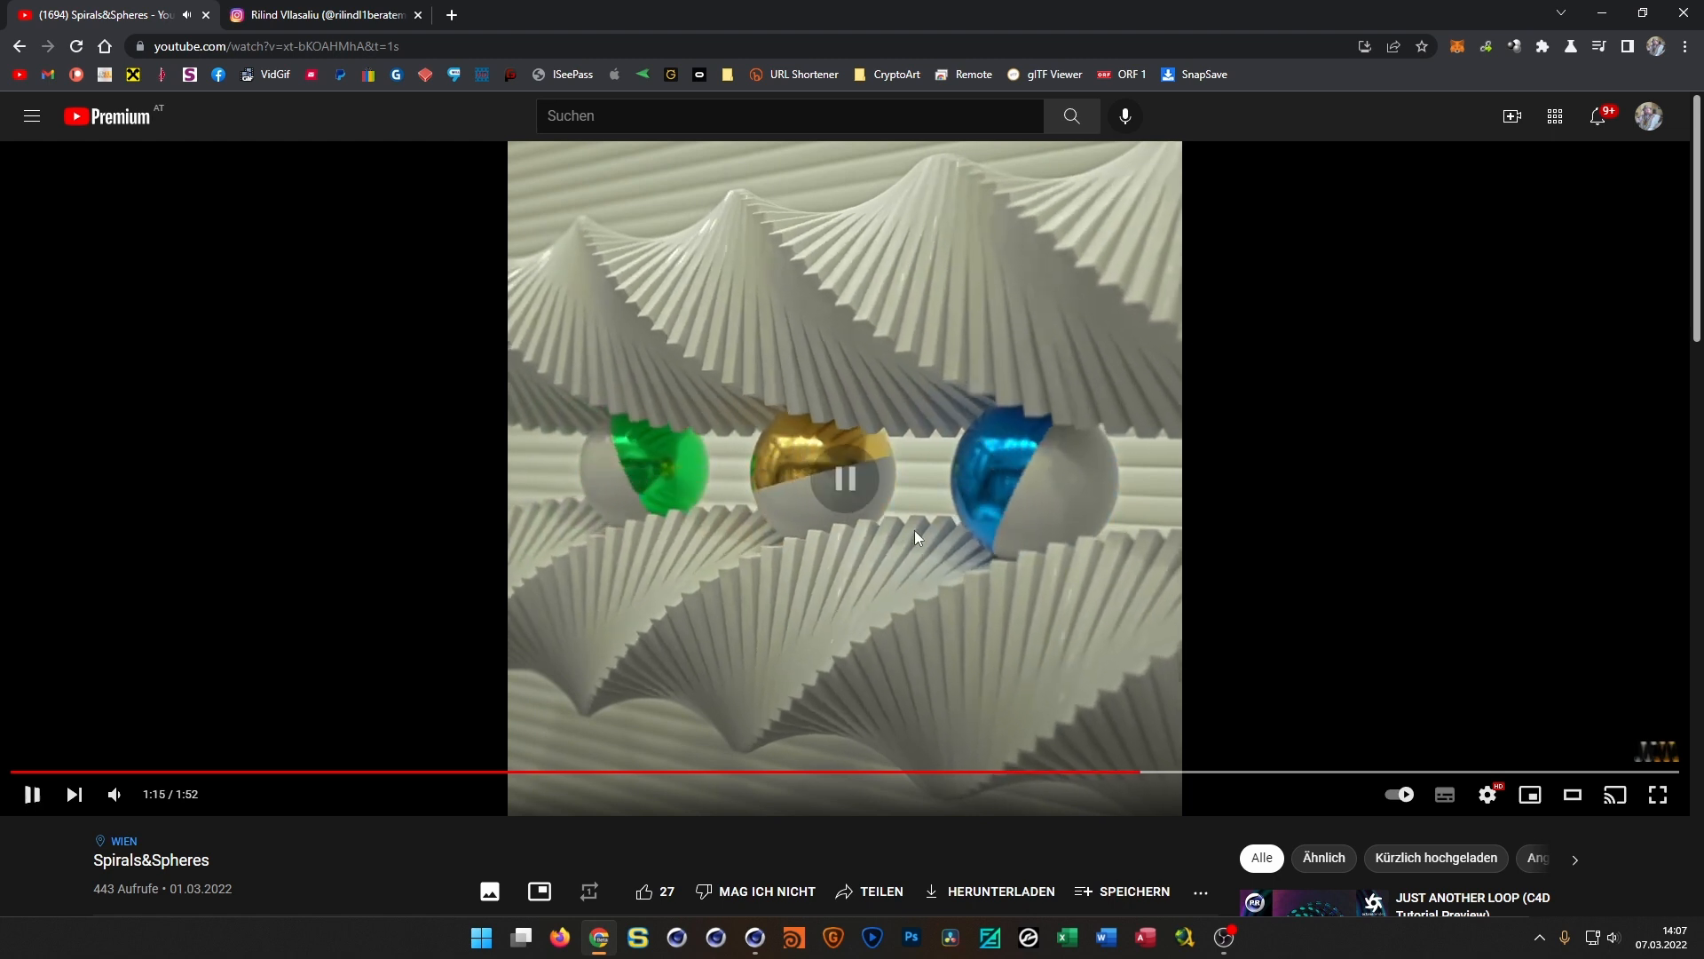
left_click(312, 18)
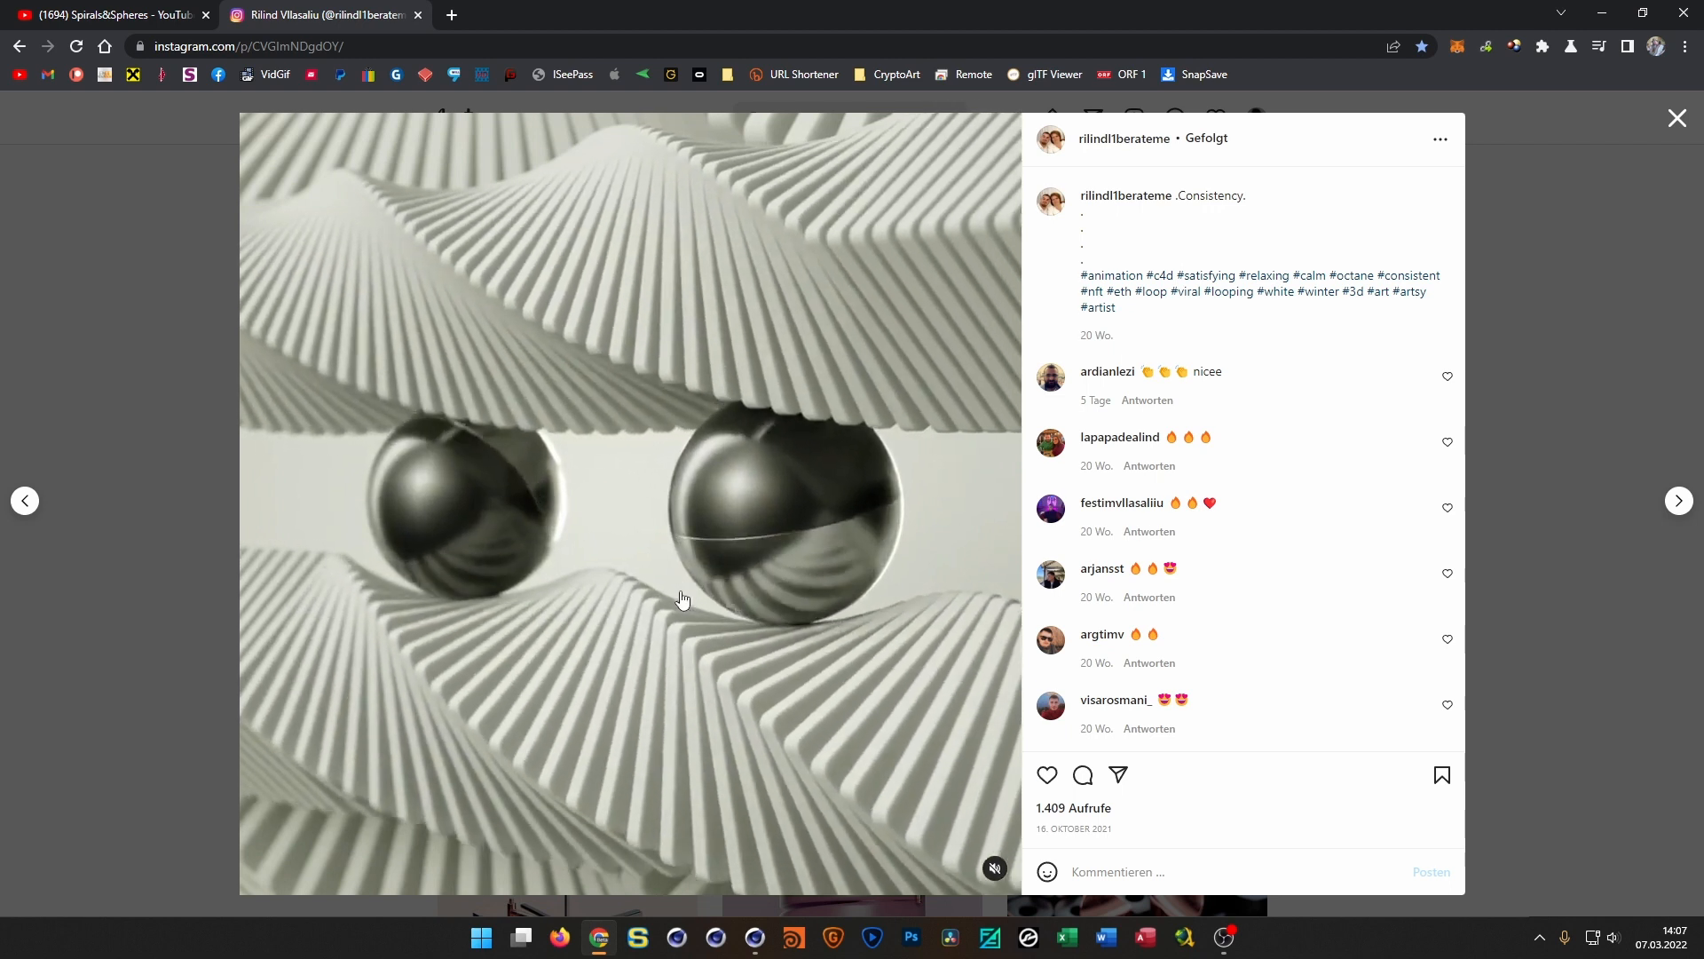
left_click(678, 607)
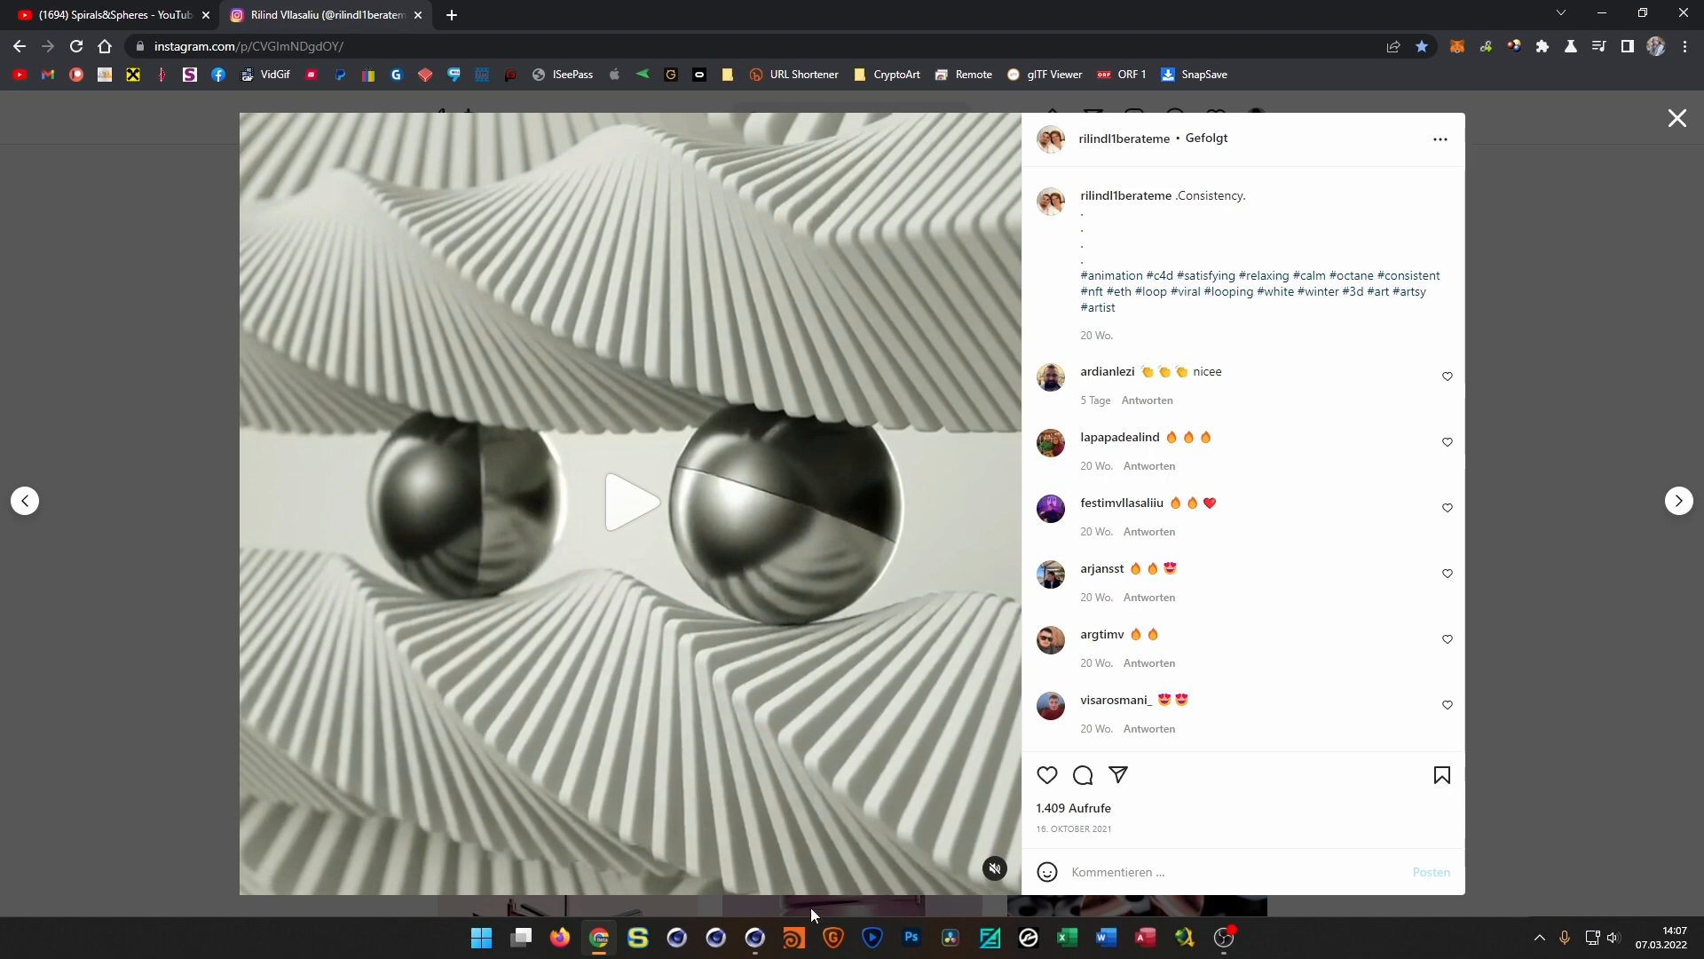
Switch to Cinema 4D and add a cube primitive to the empty scene
mouse_move(755, 937)
left_click(756, 839)
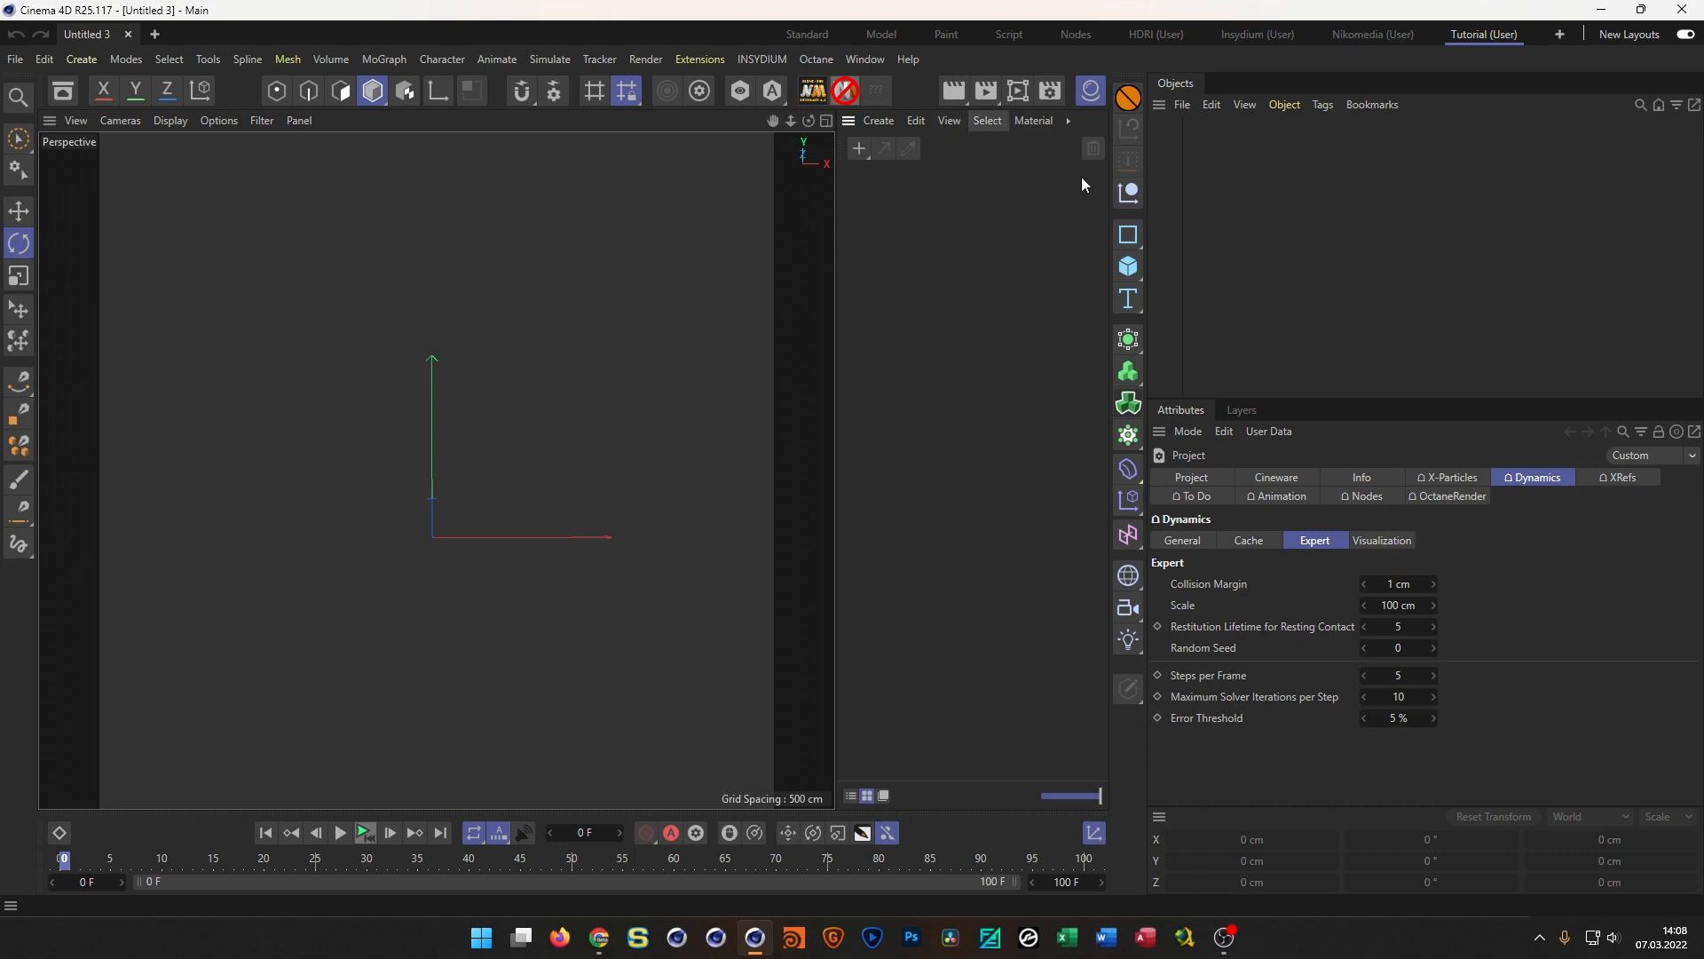
left_click_drag(1131, 278, 1173, 291)
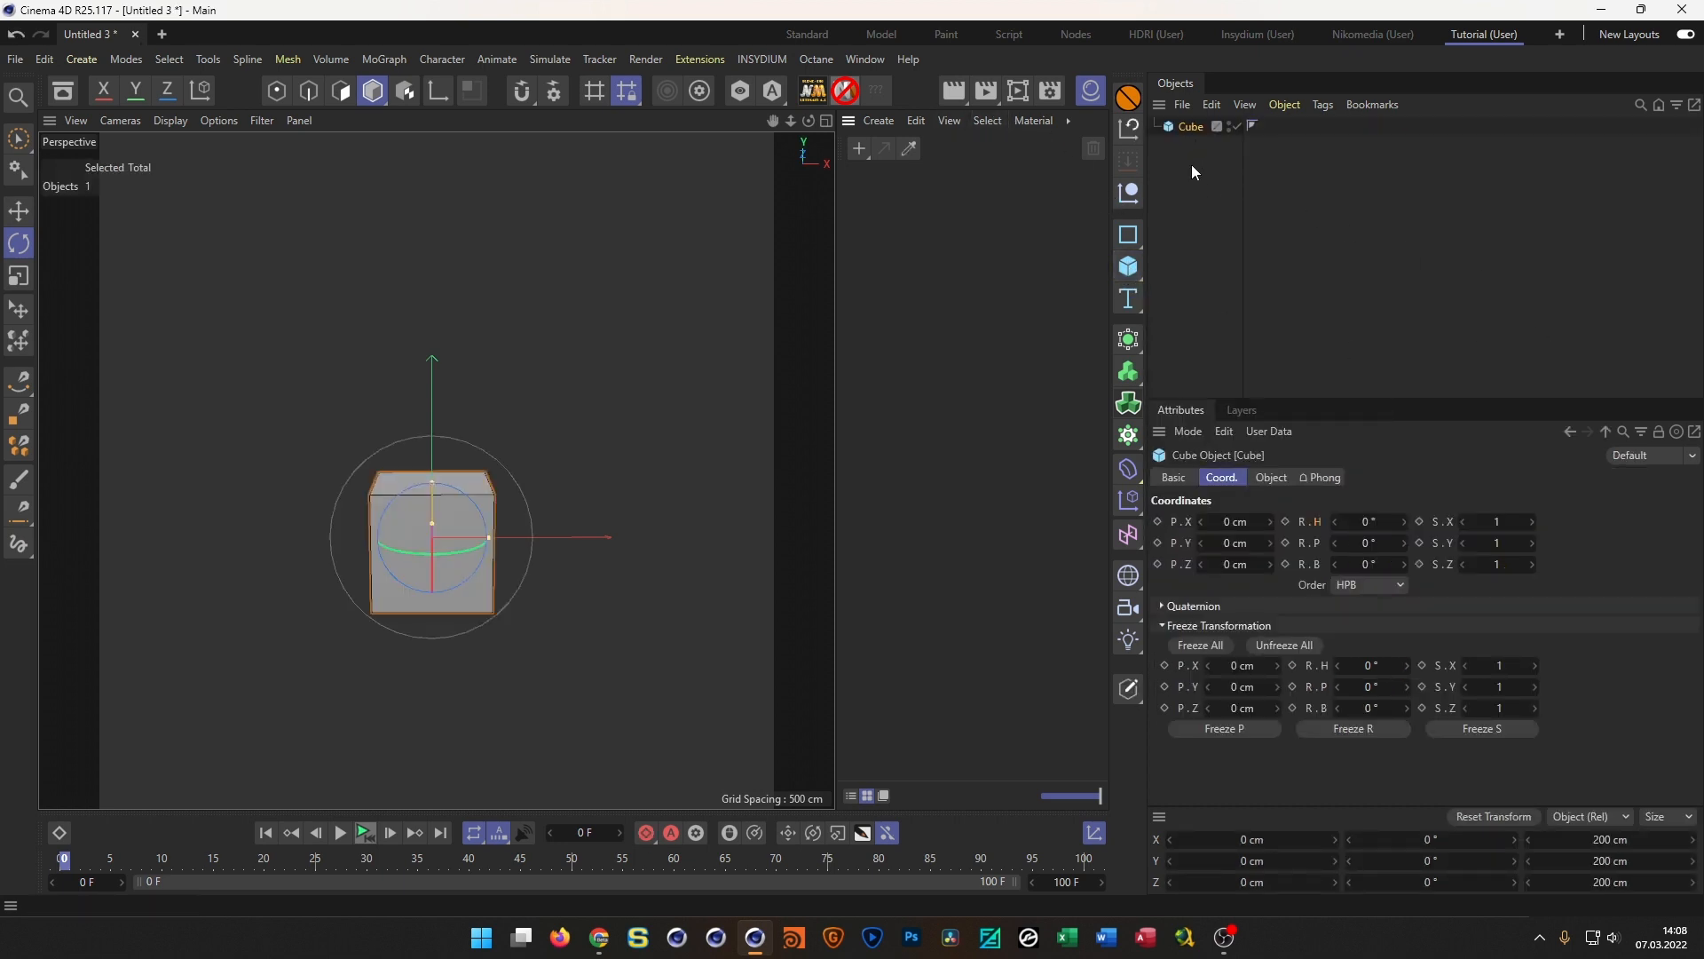
left_click_drag(490, 552, 525, 543, "alt")
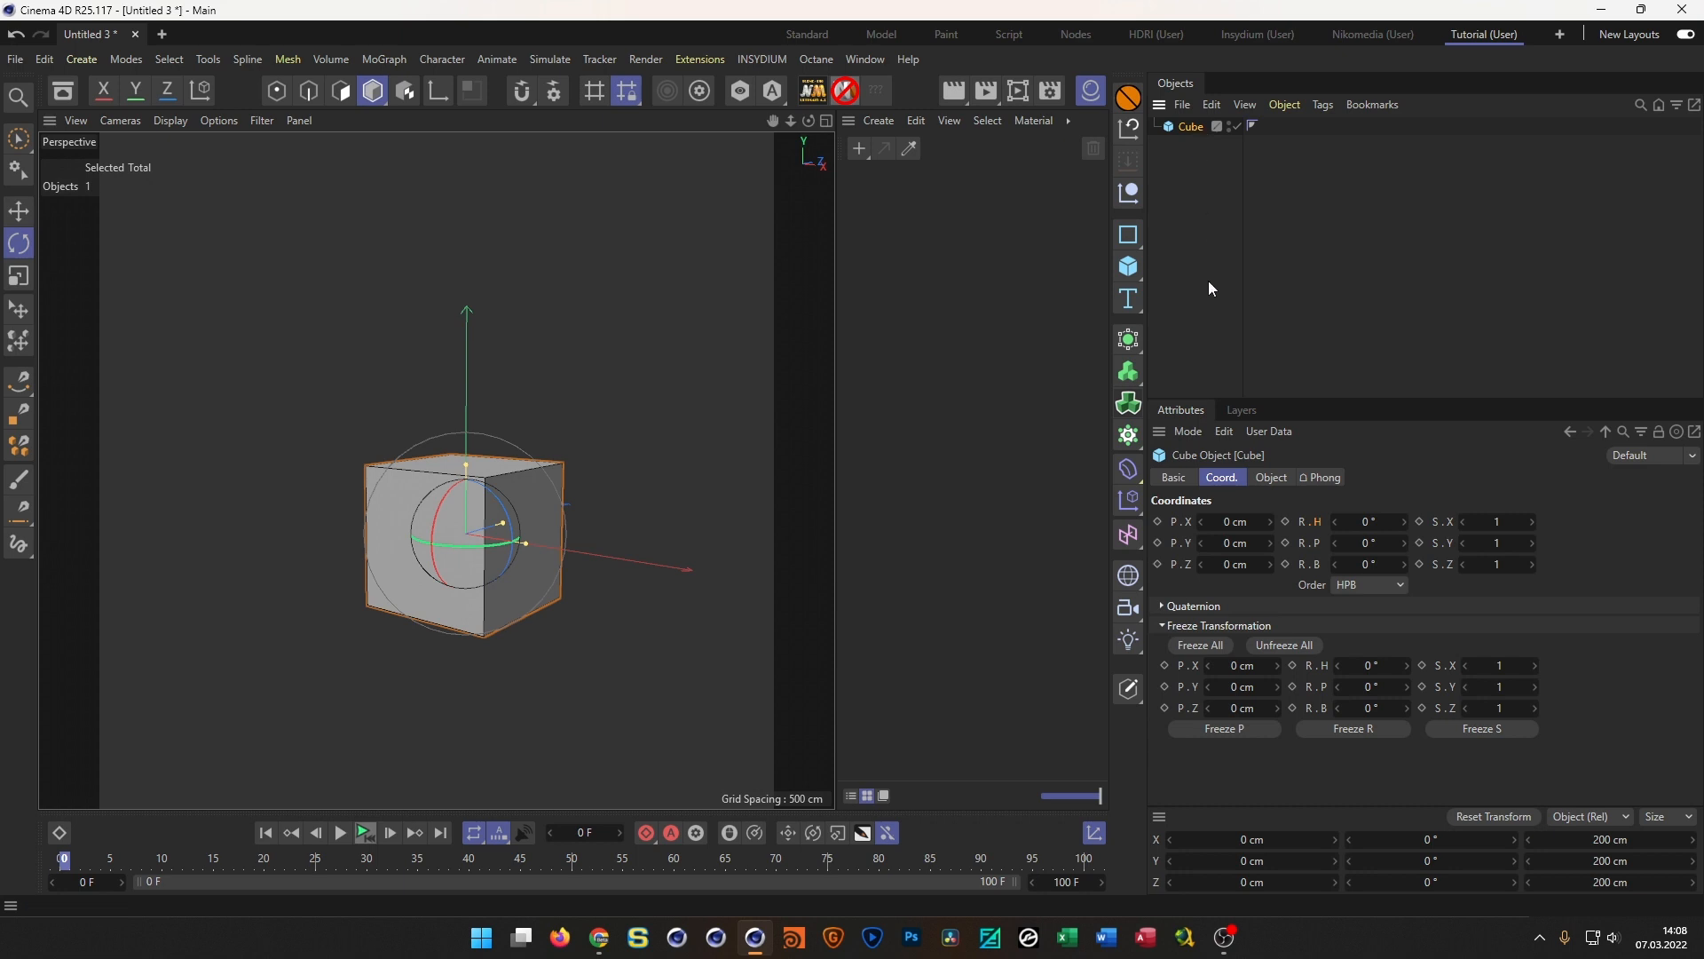
Set the cube's size to 5 cm in X, 50 cm in Y and 50 cm in Z
left_click(1273, 481)
left_click(1299, 522)
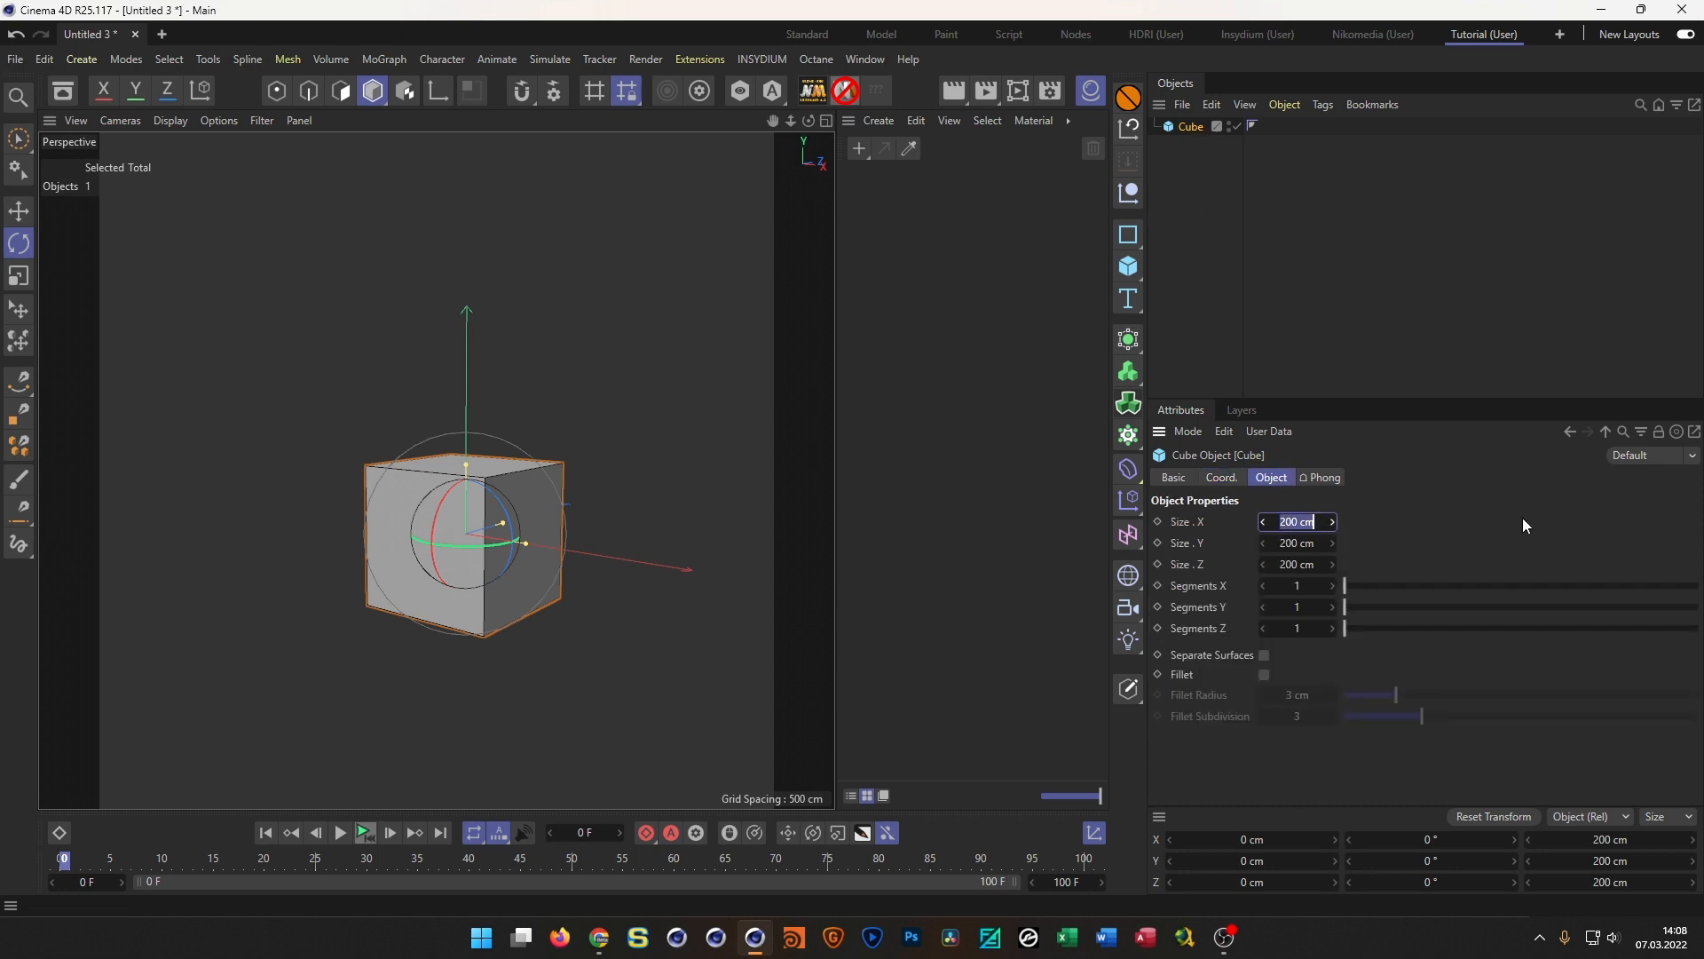
type("5")
key("Tab")
type("50")
key("Tab")
type("50")
key("Return")
right_click_drag(471, 542, 593, 460, "alt")
left_click_drag(593, 463, 513, 390, "alt")
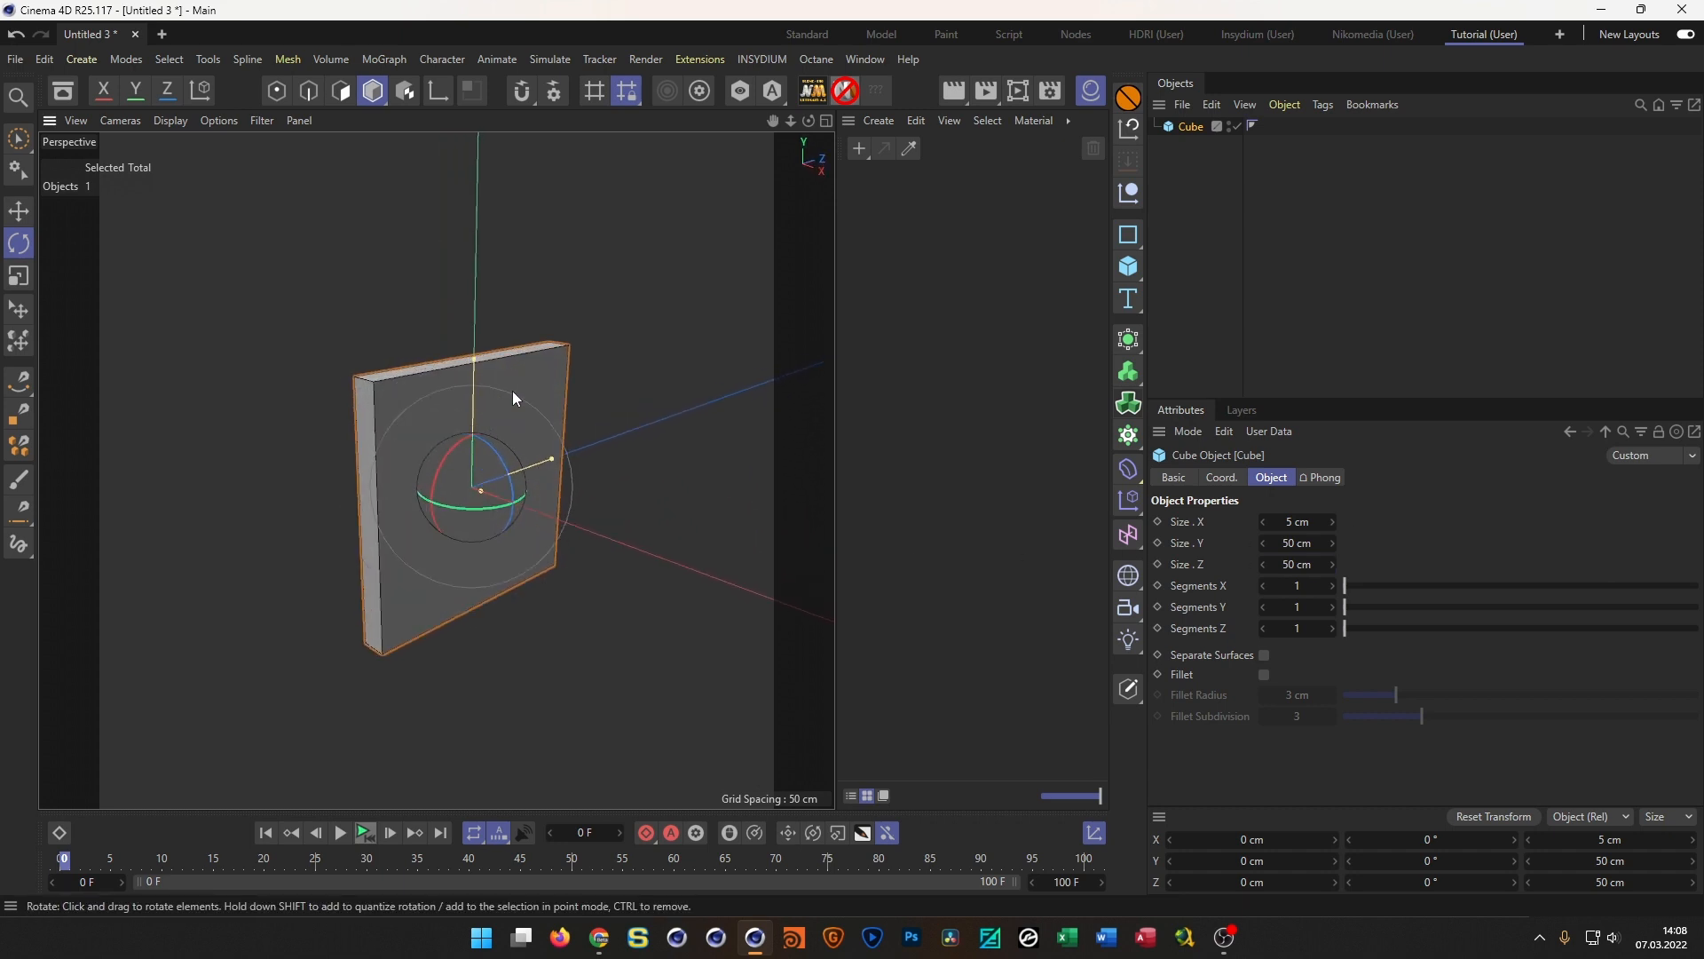
Try a fillet with a 1 cm radius on the cube and turn it off again
left_click(1265, 676)
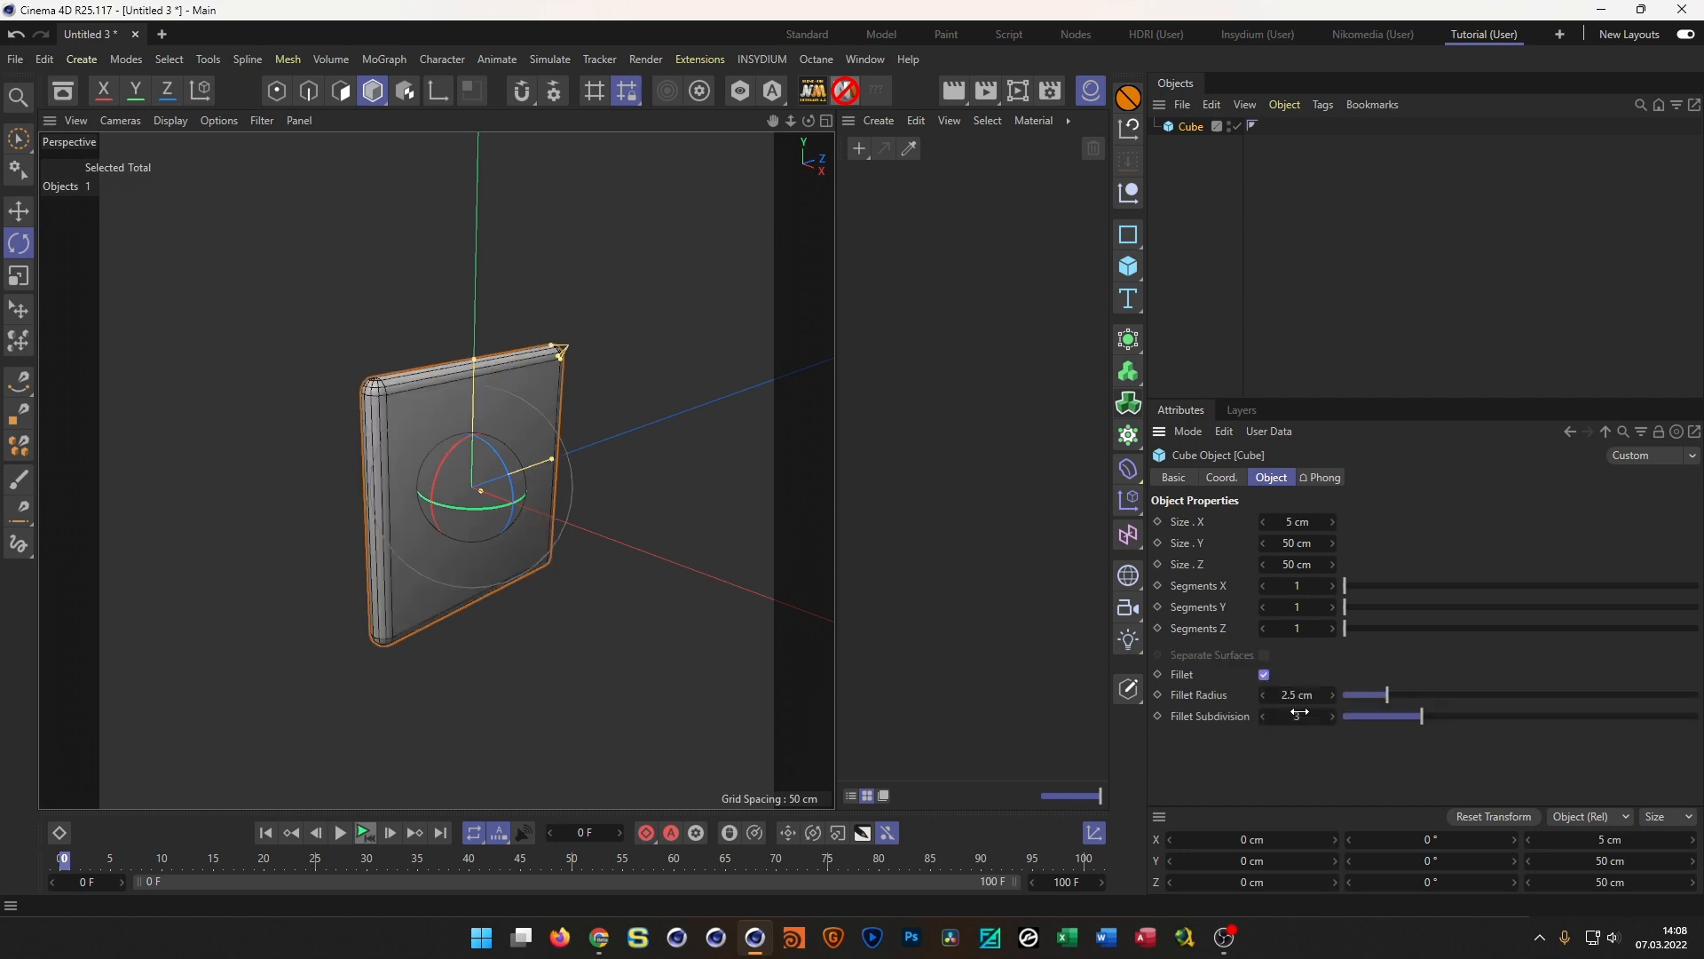
double_click(1296, 695)
type("1")
key("Return")
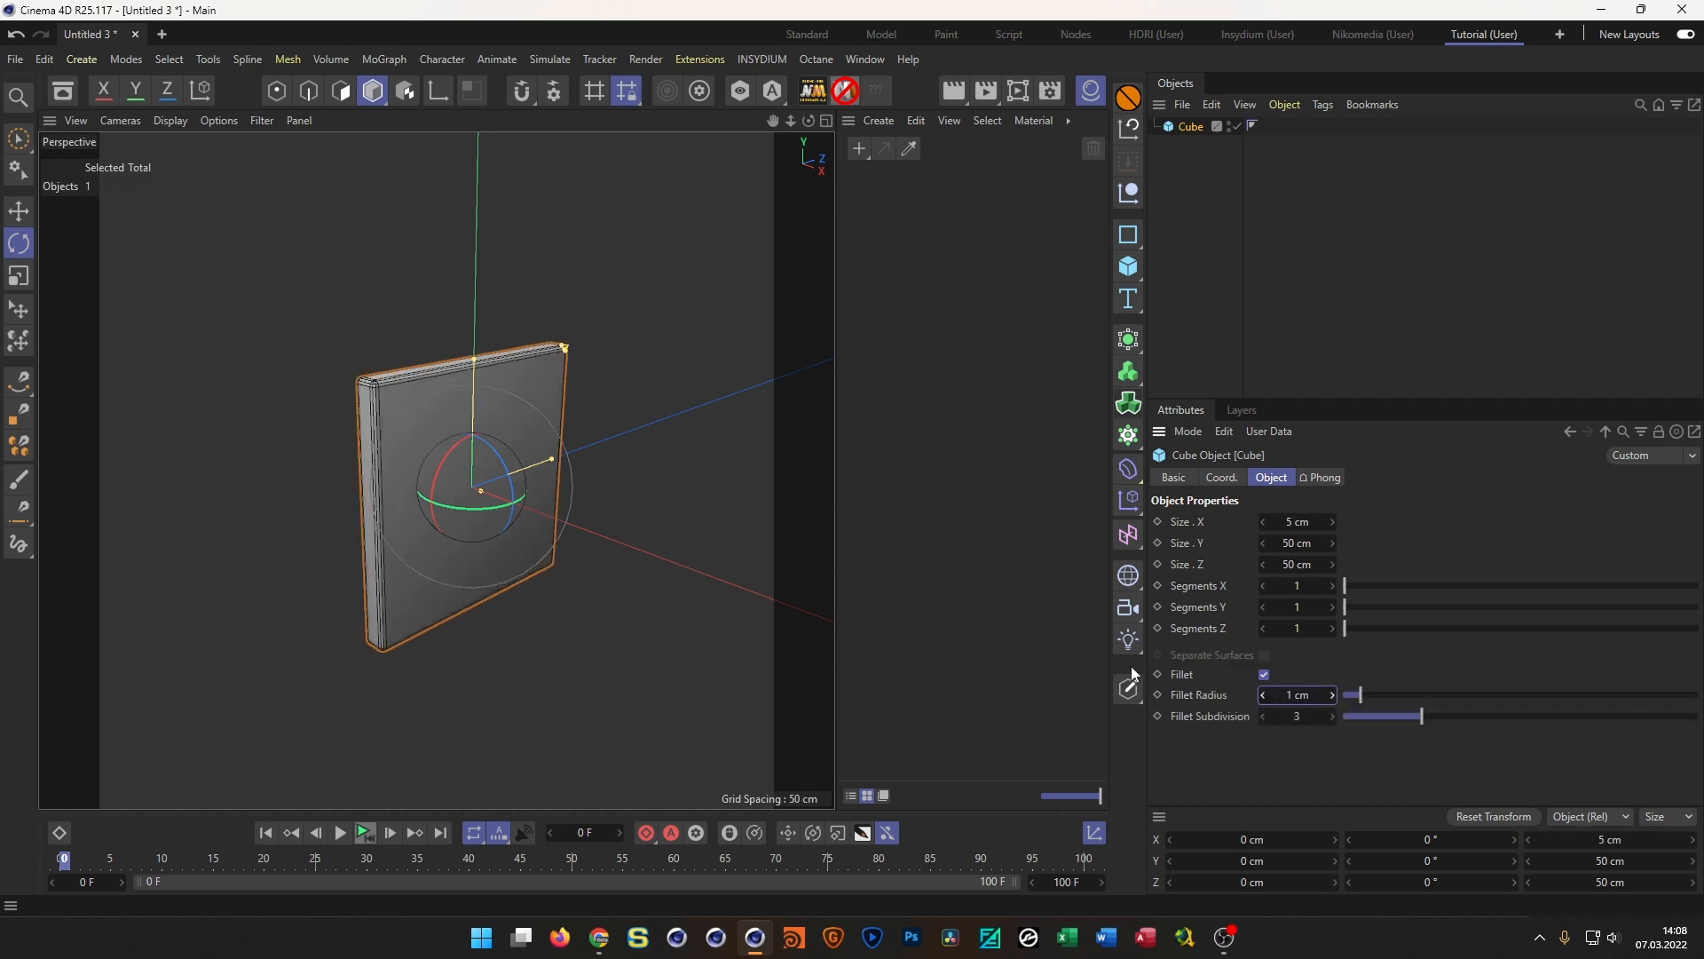
scroll(449, 408, "up", 4)
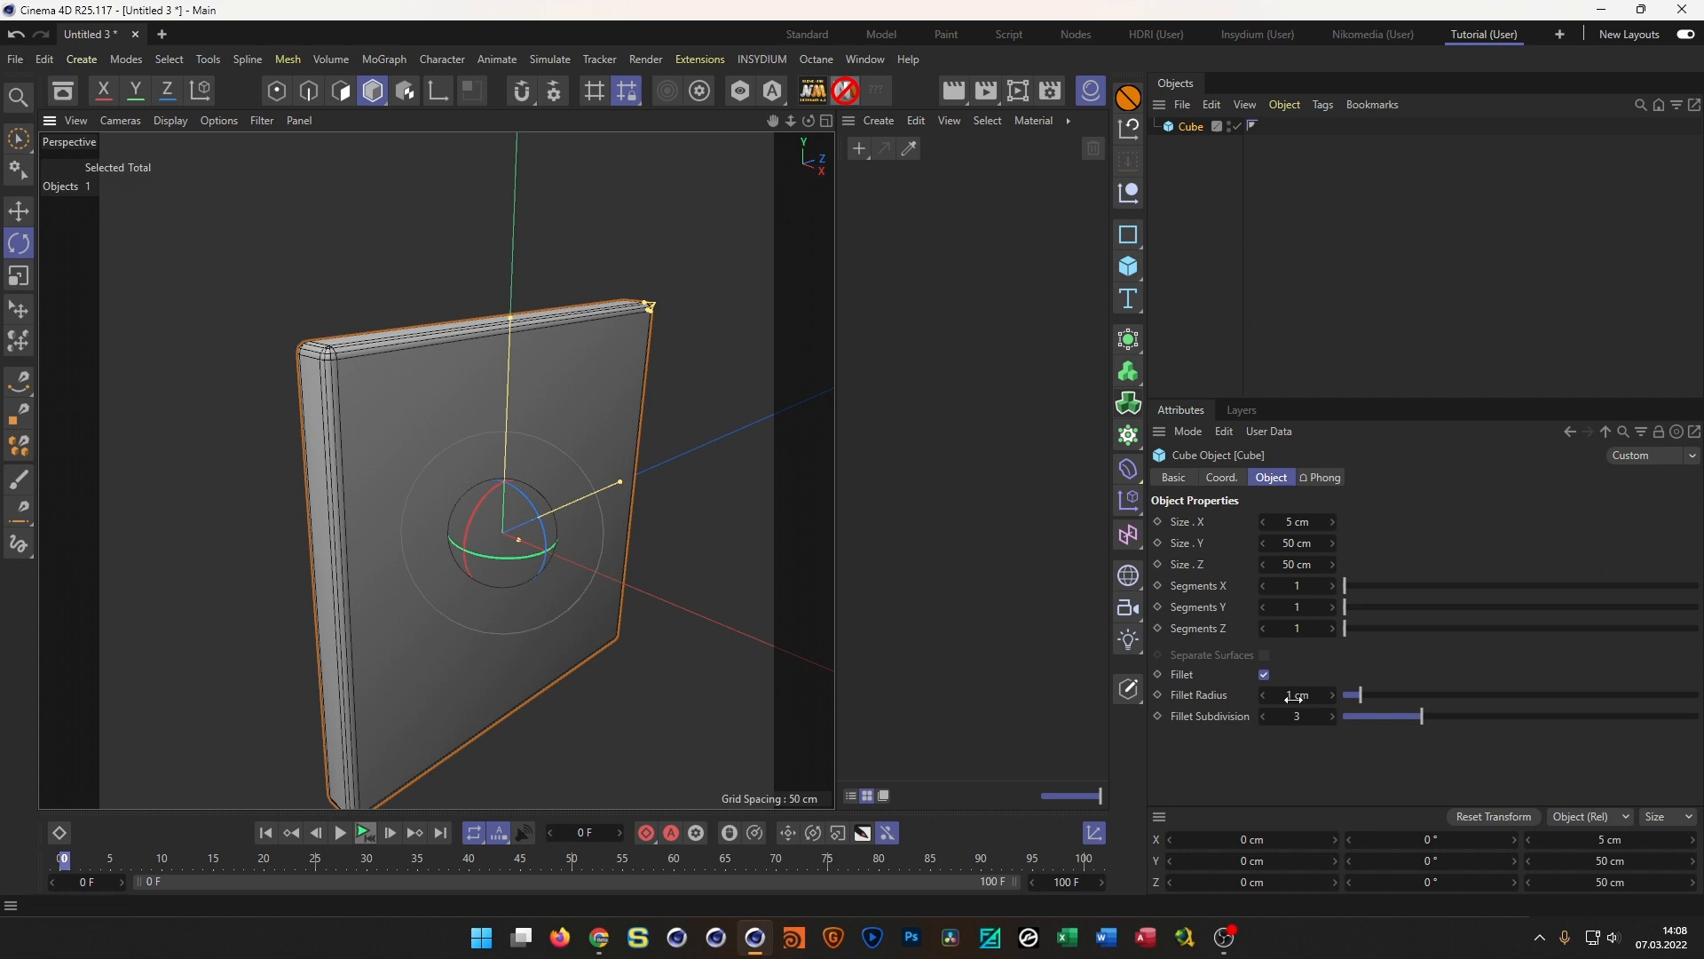
left_click(1265, 675)
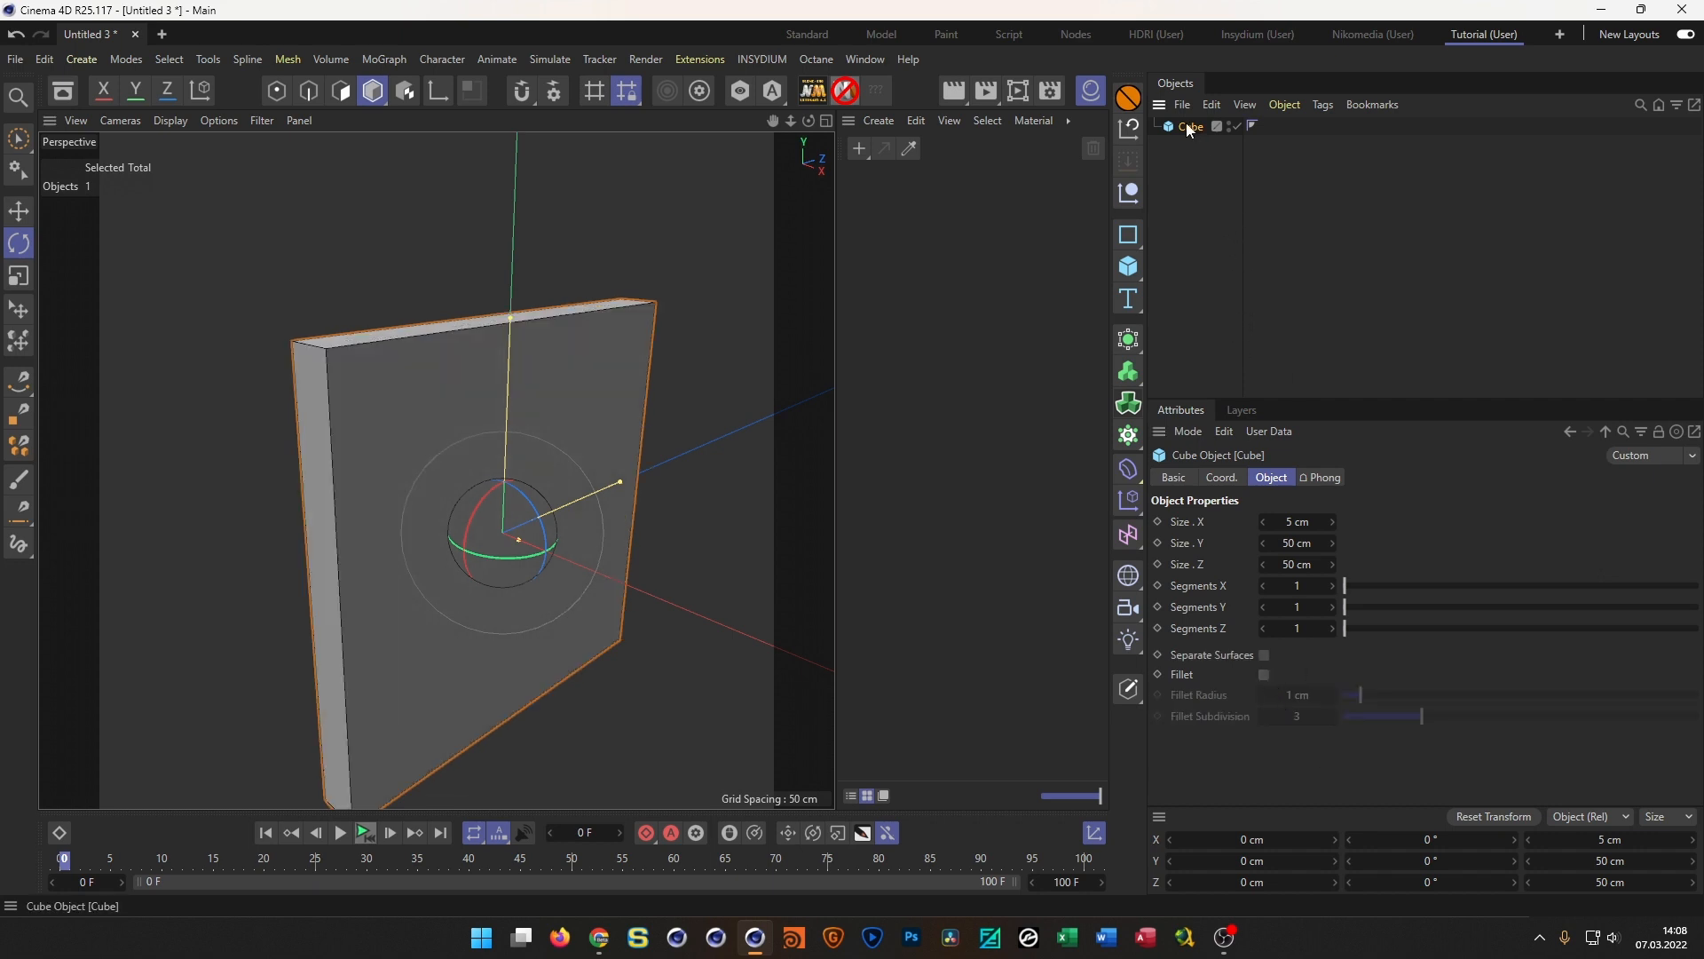
Convert the cube into an editable polygon object and switch to edge mode
left_click_drag(343, 449, 457, 433, "alt")
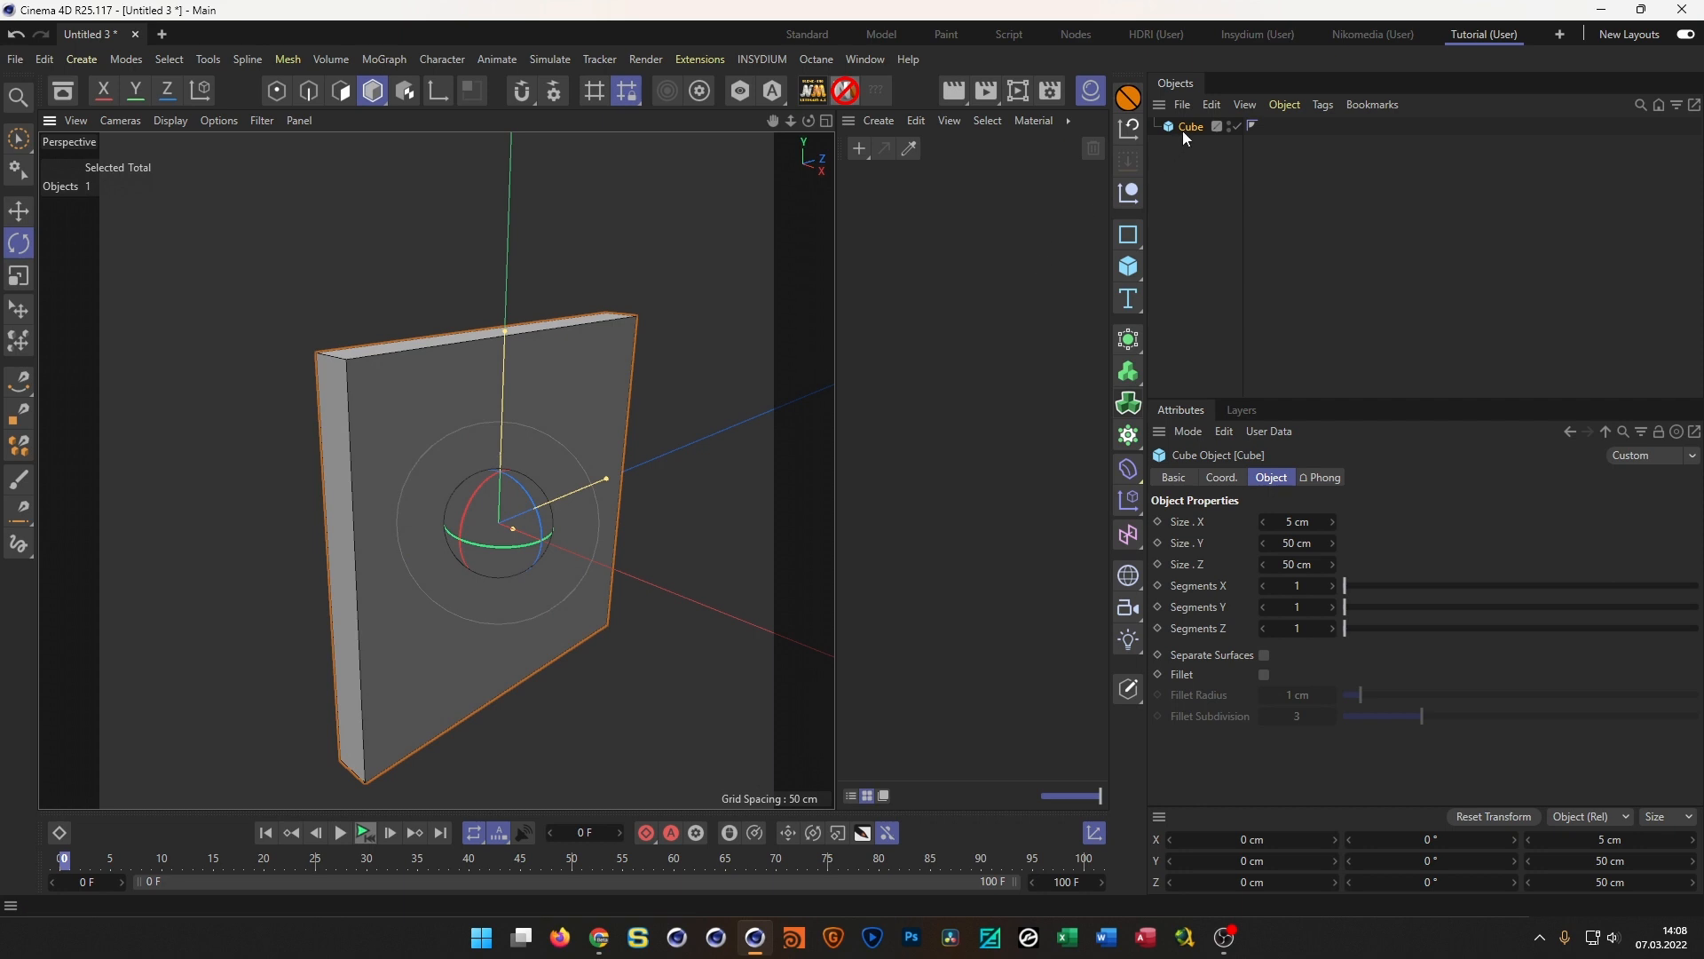
key("c")
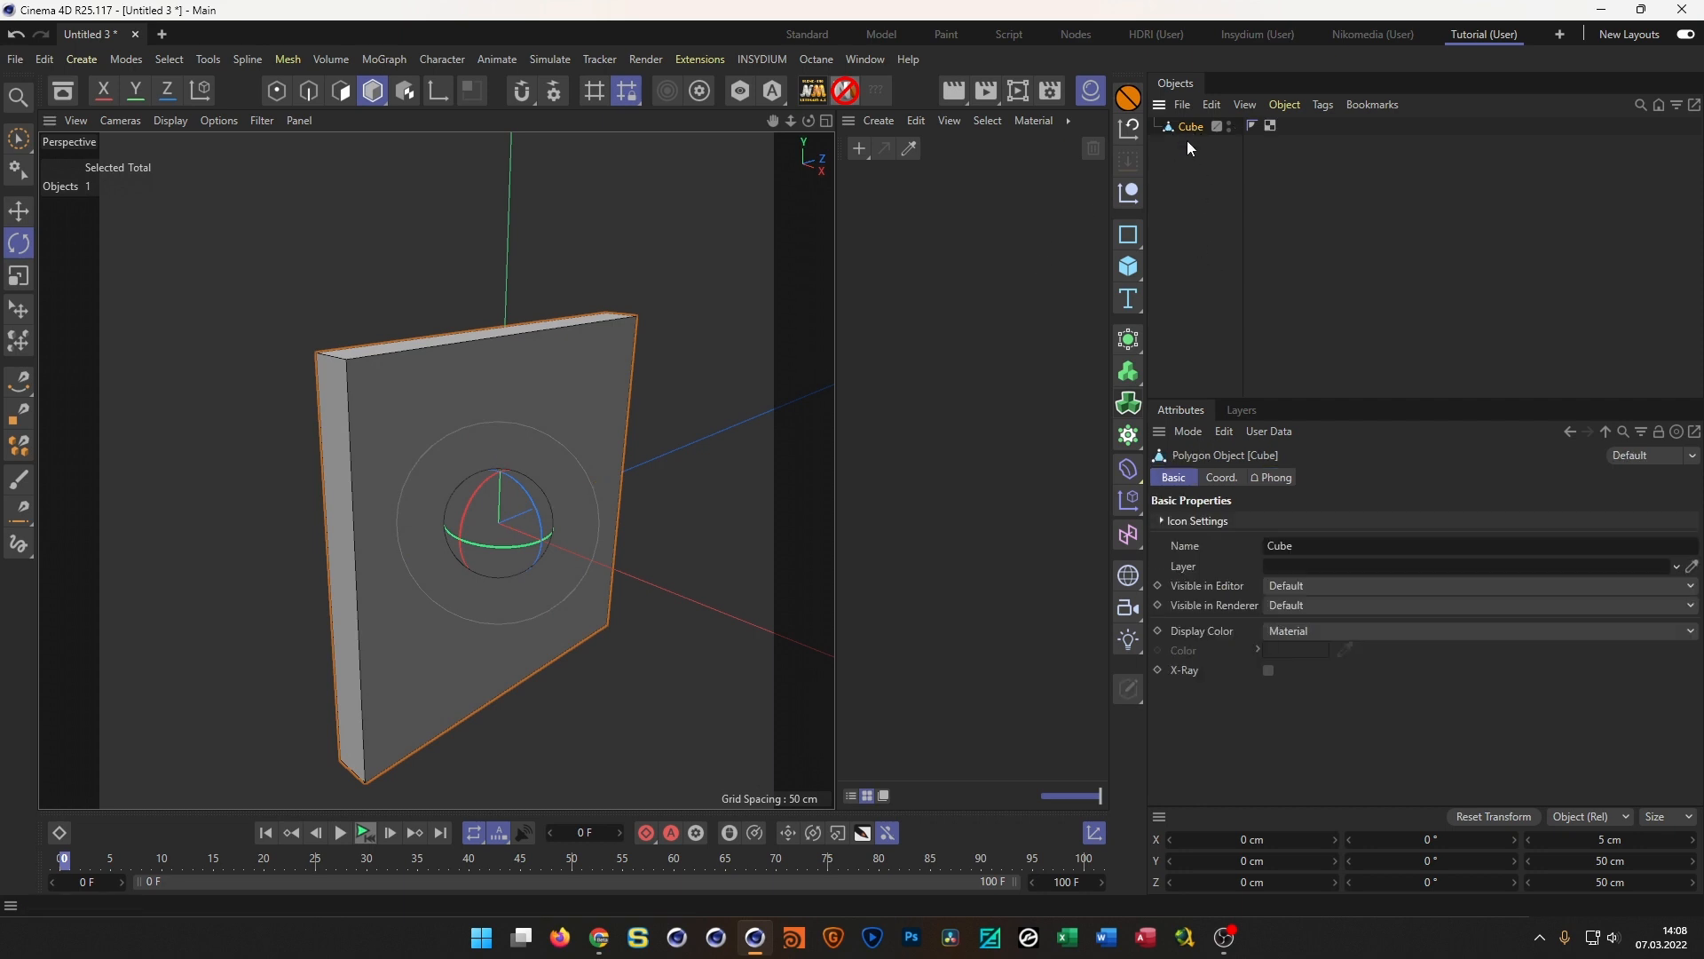
key("Return")
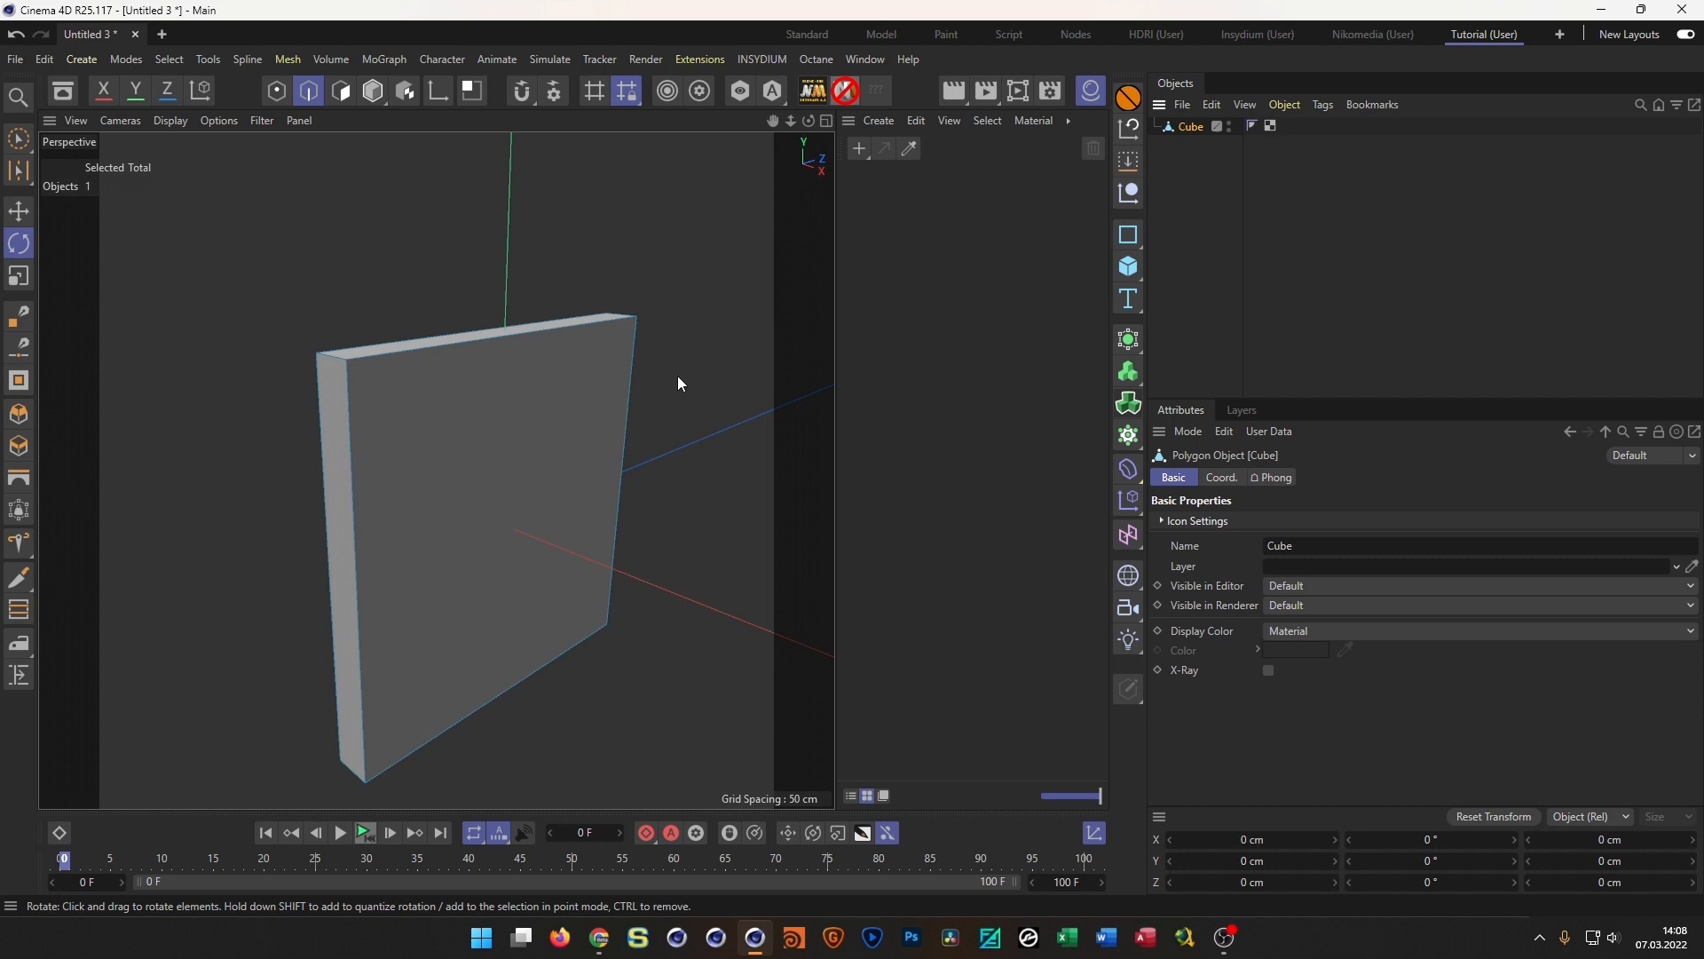
Ring-select the four short edges across the plate's thickness and store them as an edge selection
middle_click_drag(520, 424, 543, 372, "alt")
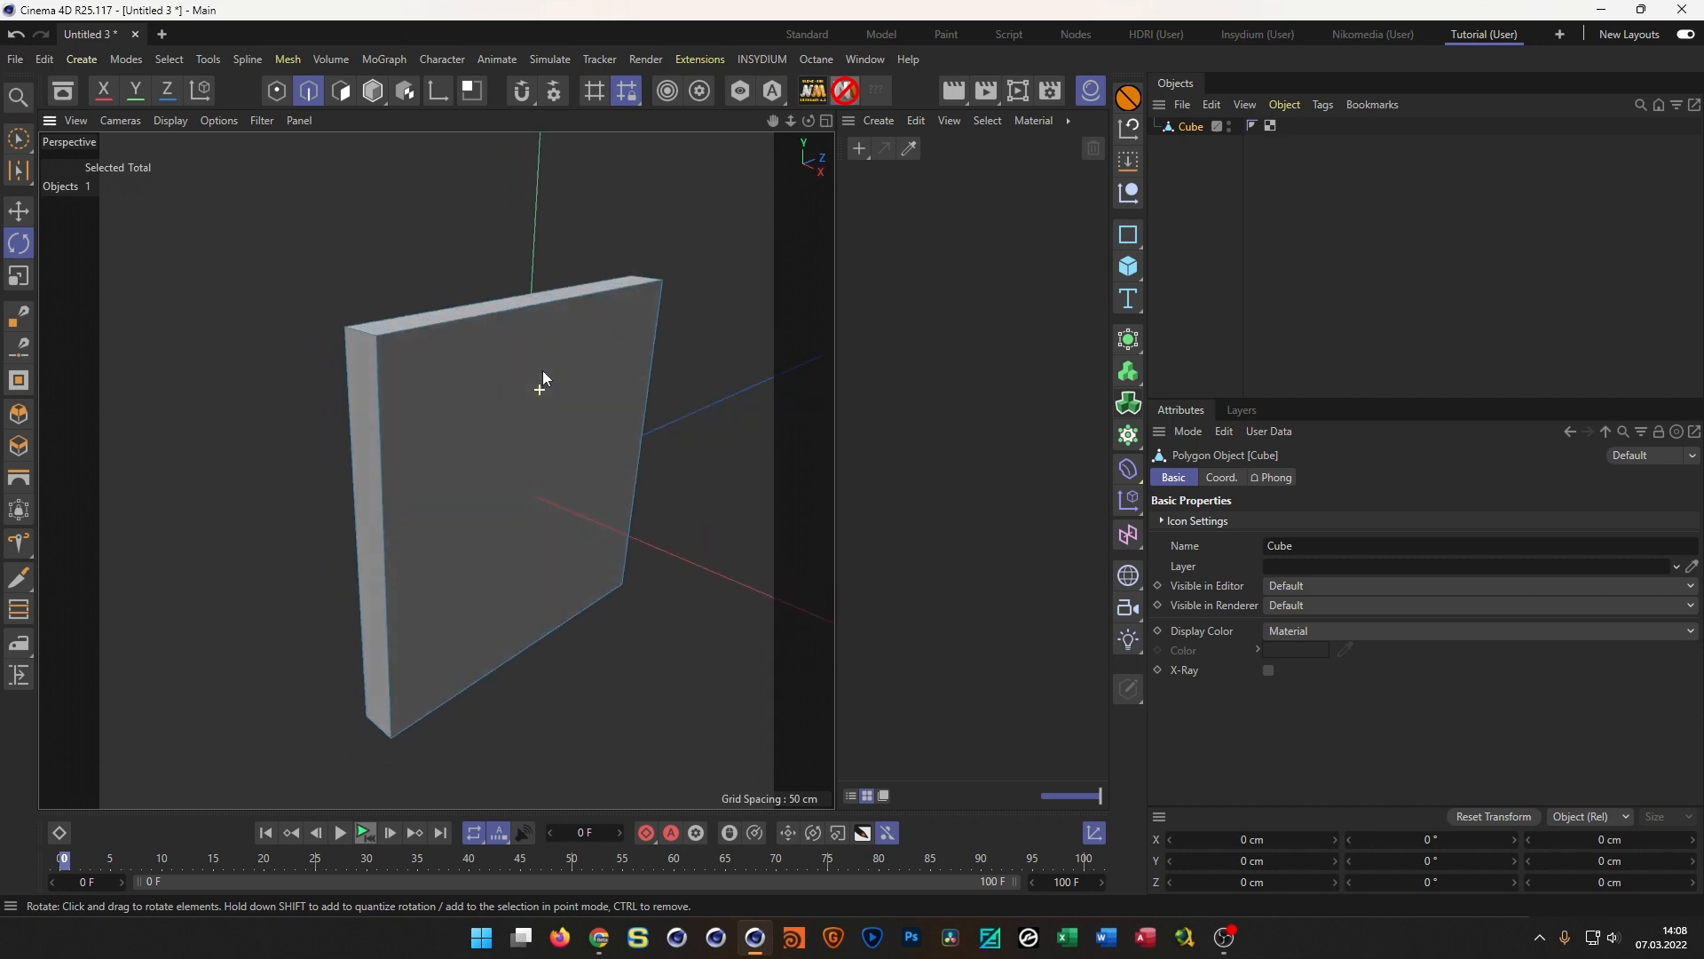
key("u")
key("b")
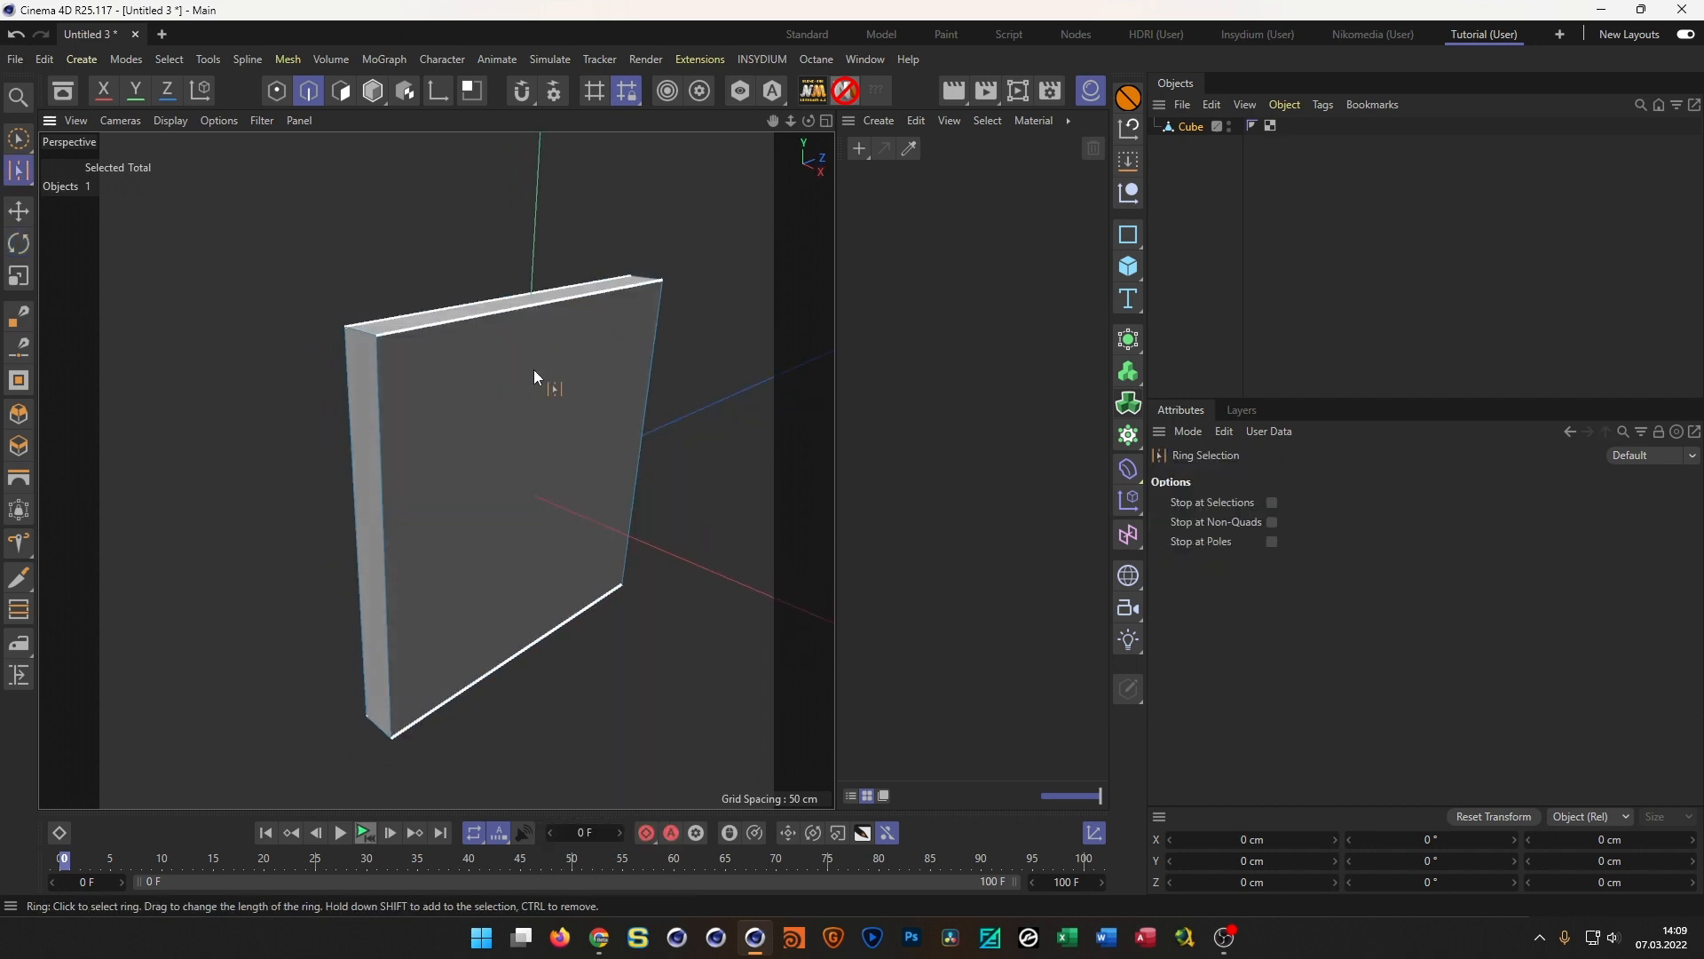
left_click(367, 333)
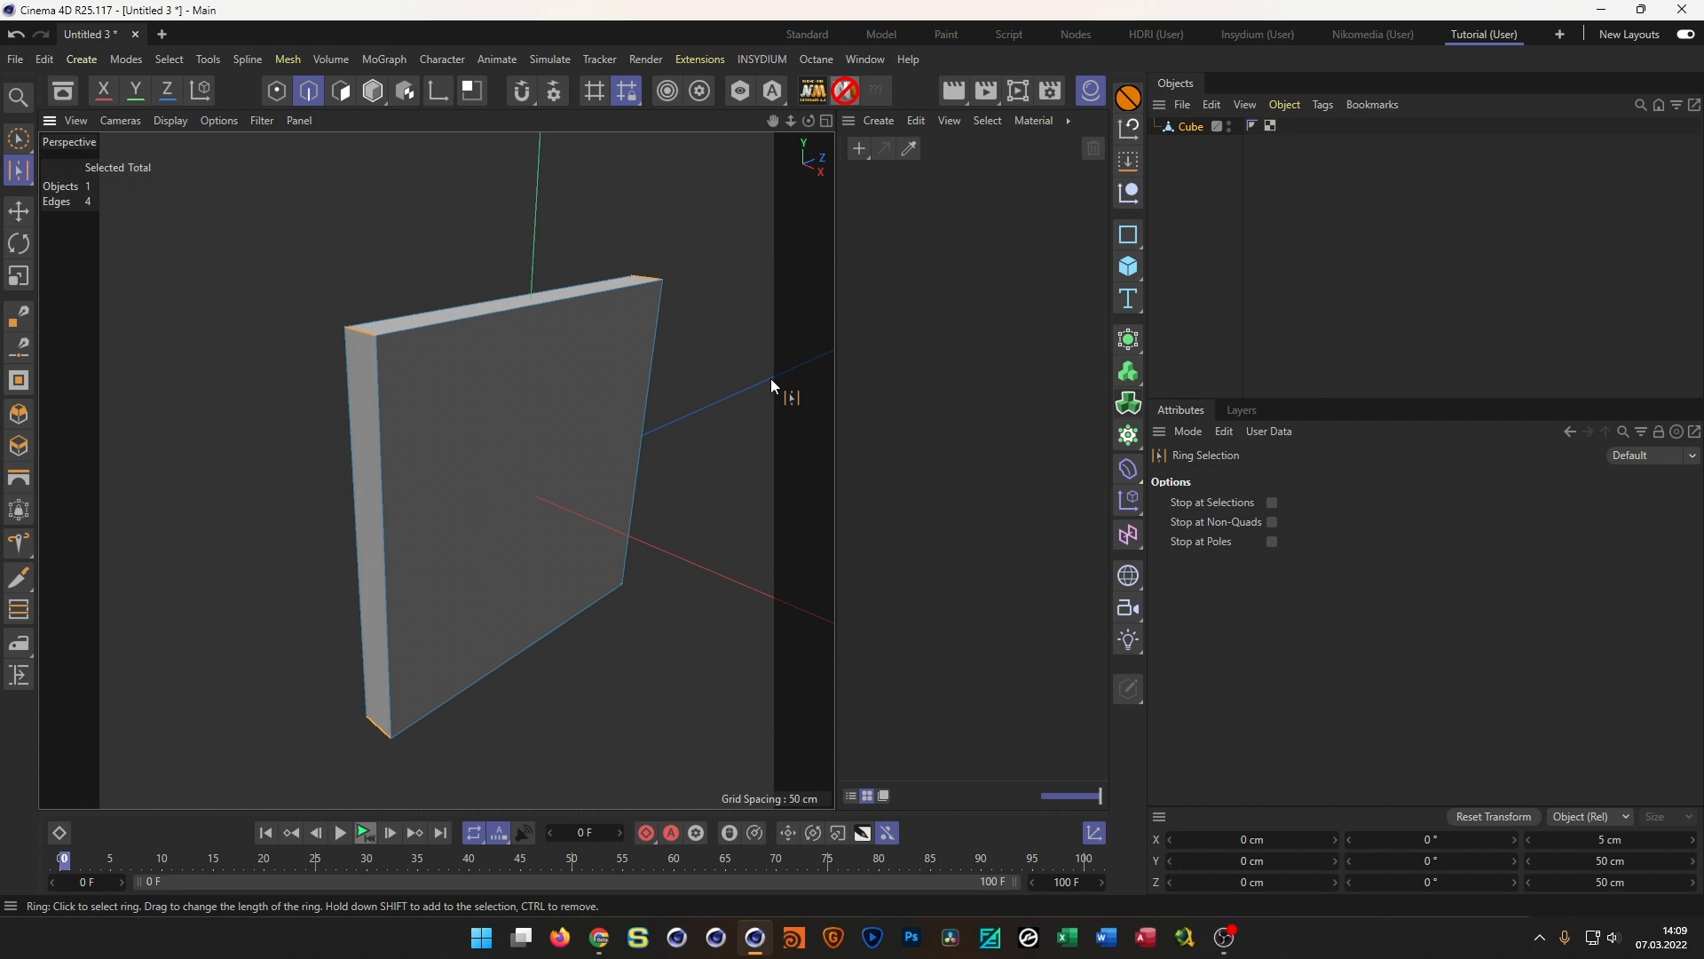
left_click(1132, 161)
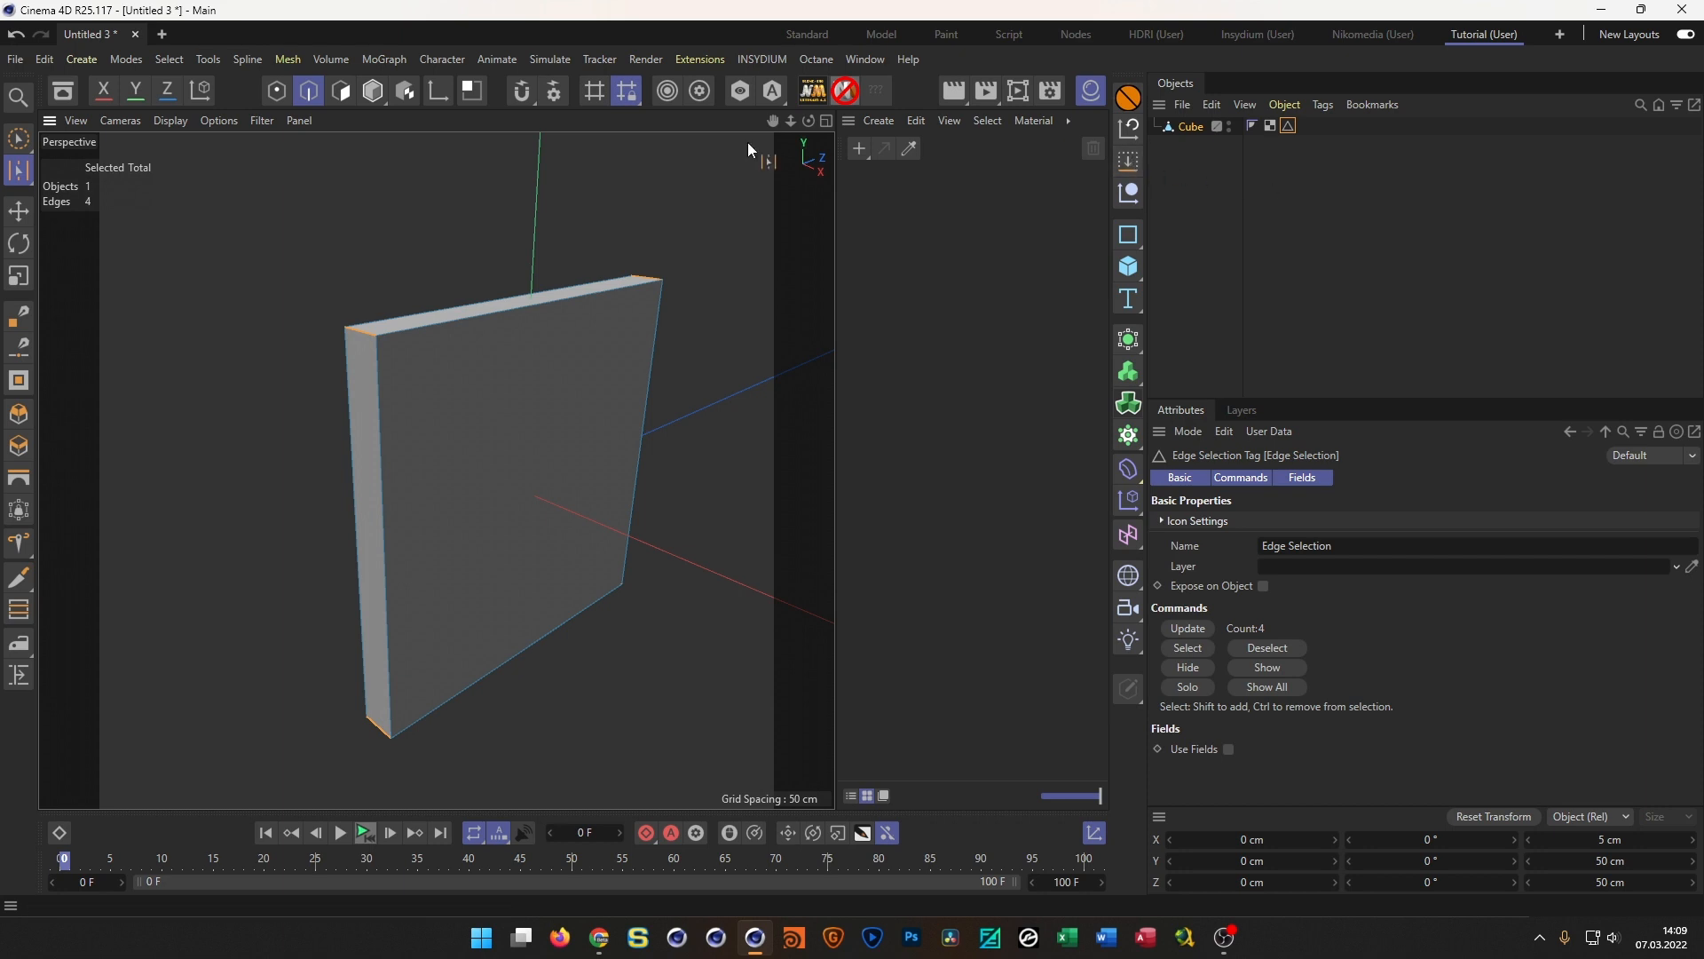
left_click(169, 59)
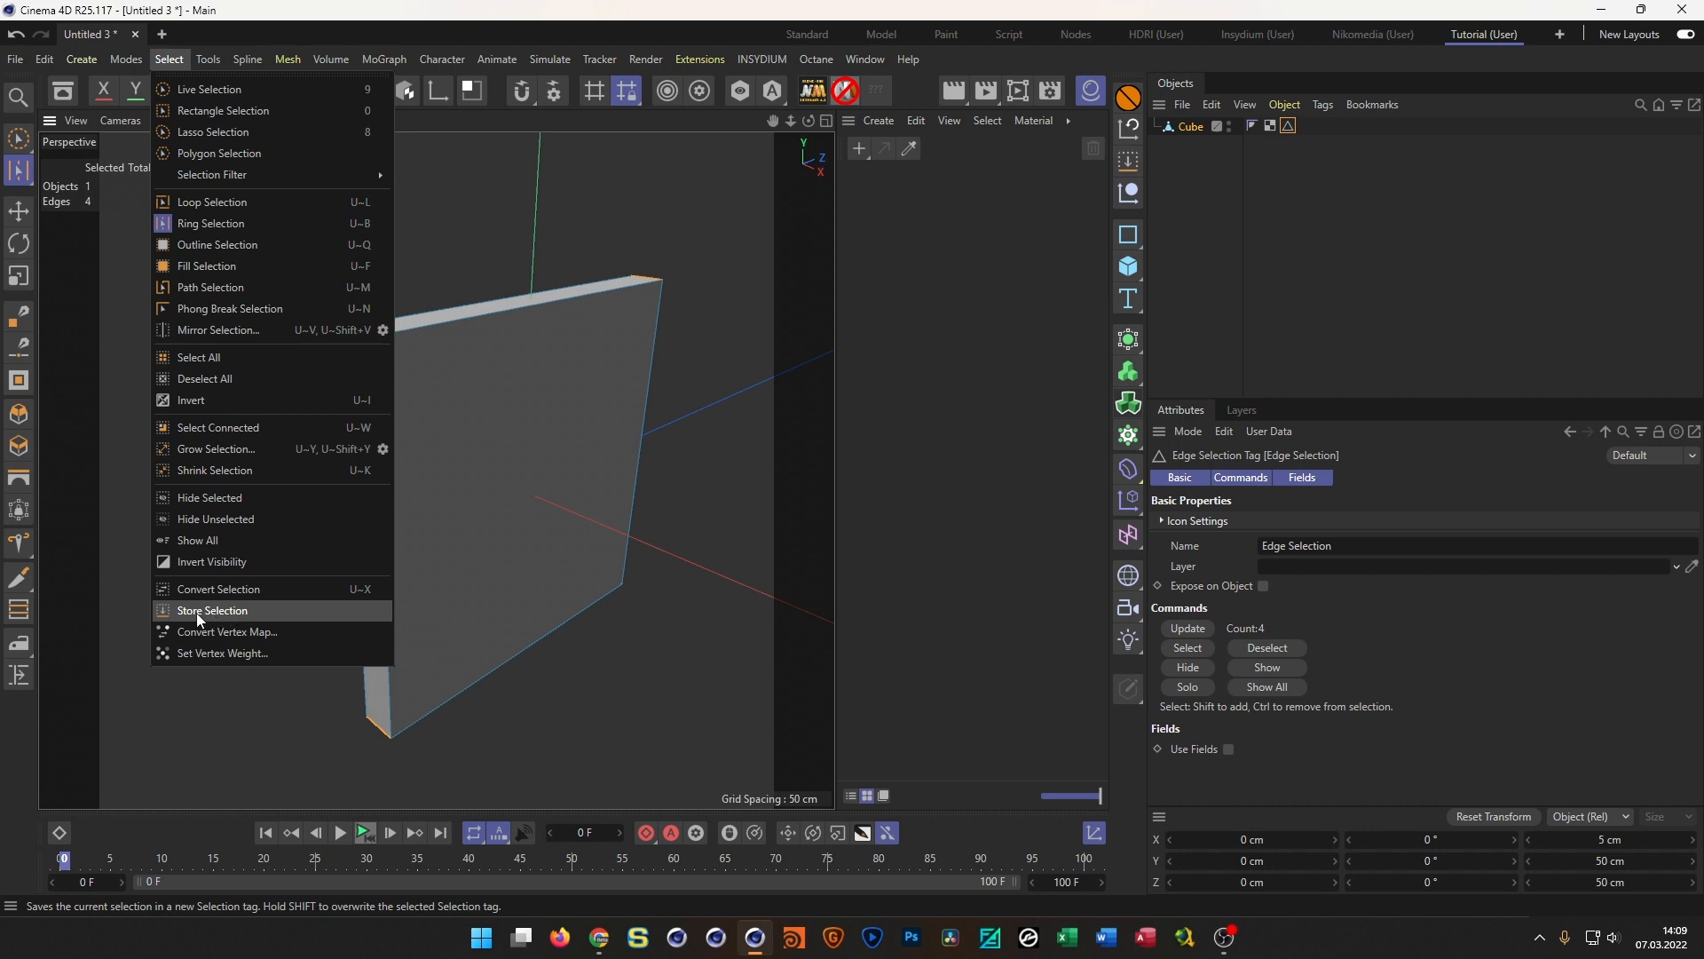
left_click(1238, 14)
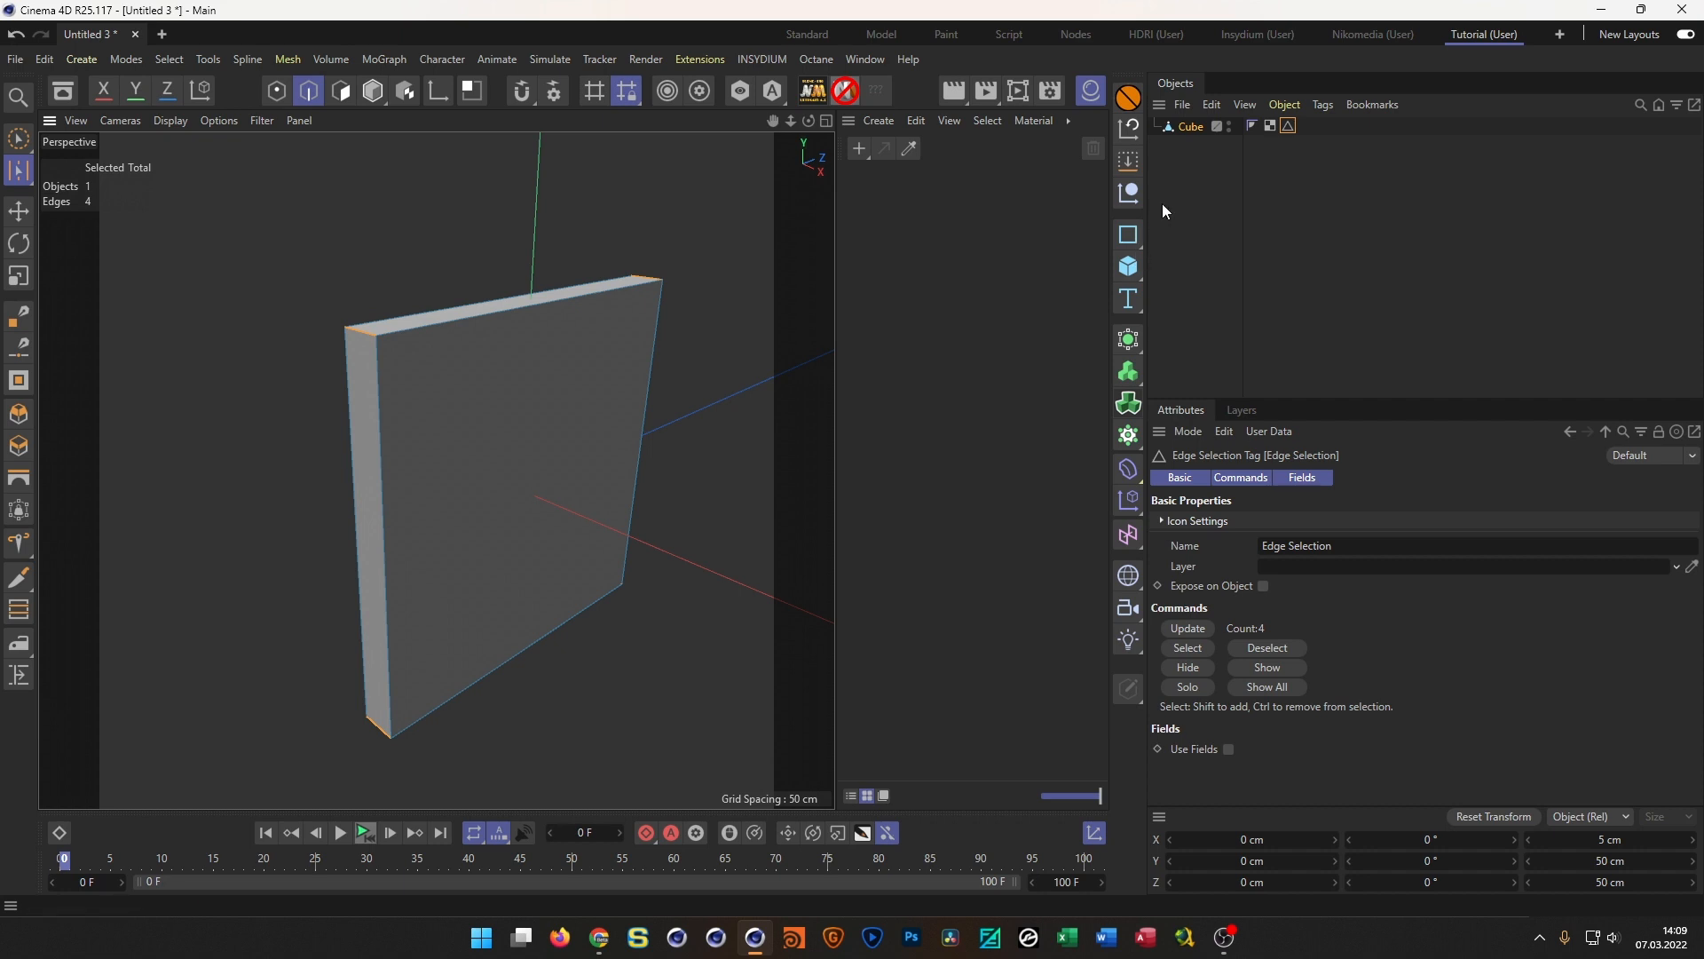
Return to object mode, add a Bevel deformer as a child of the cube and show its bevel options
key("Return")
left_click(1190, 128)
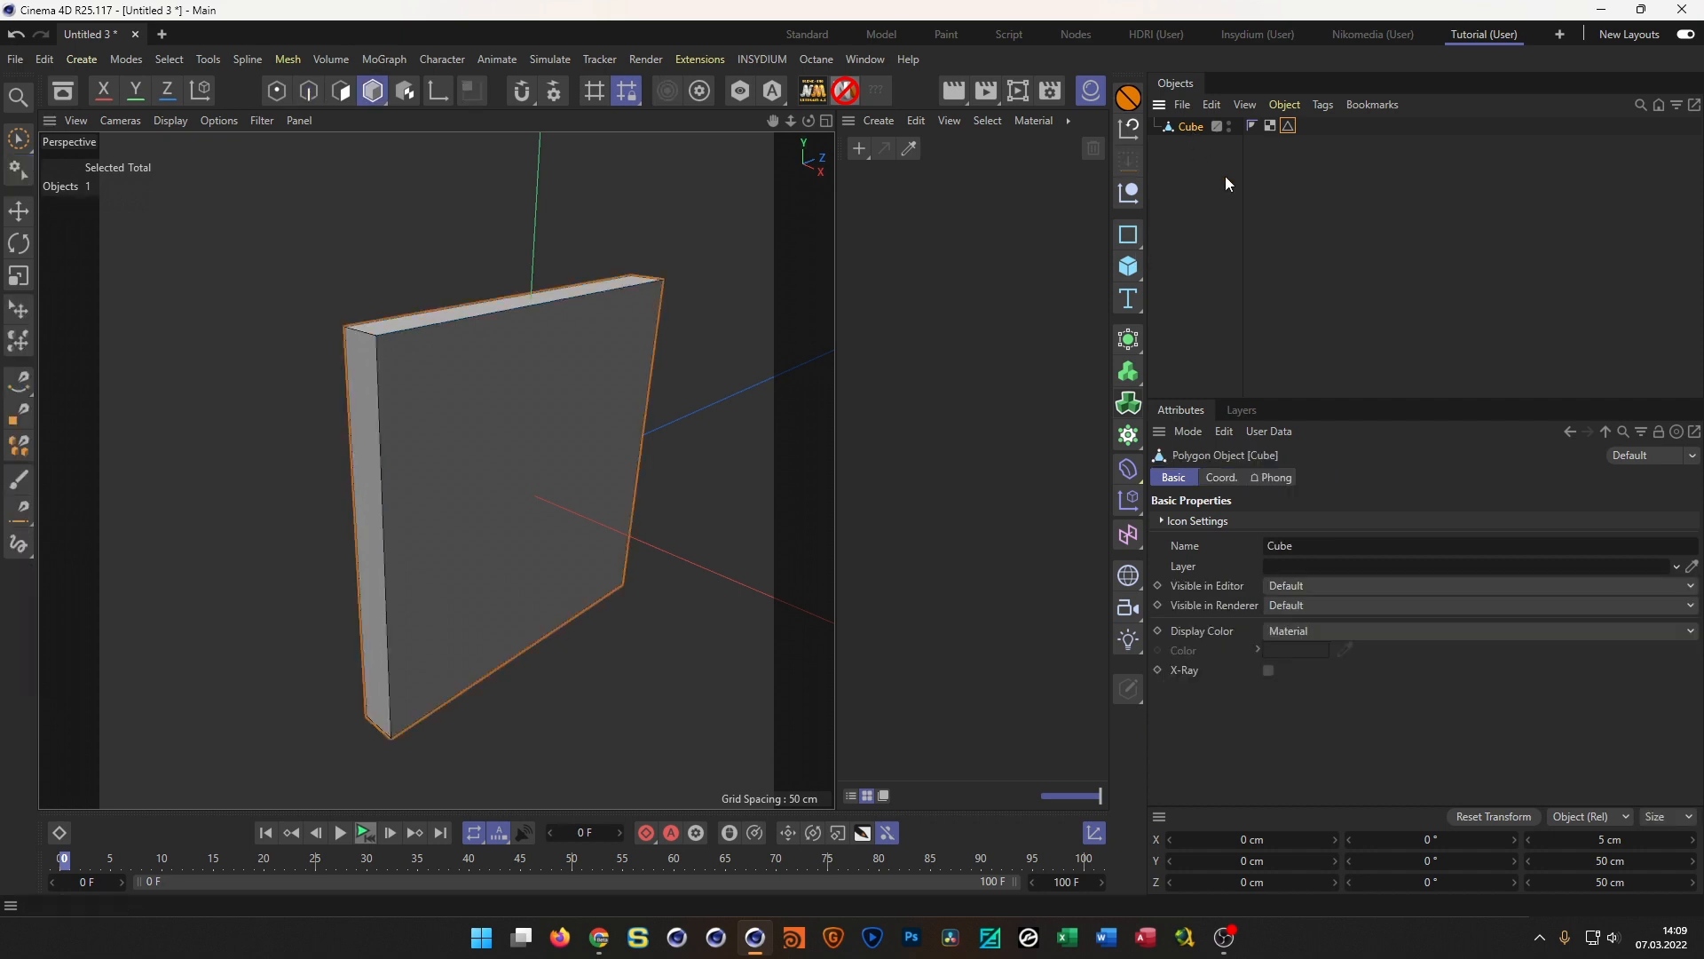
left_click(1129, 471)
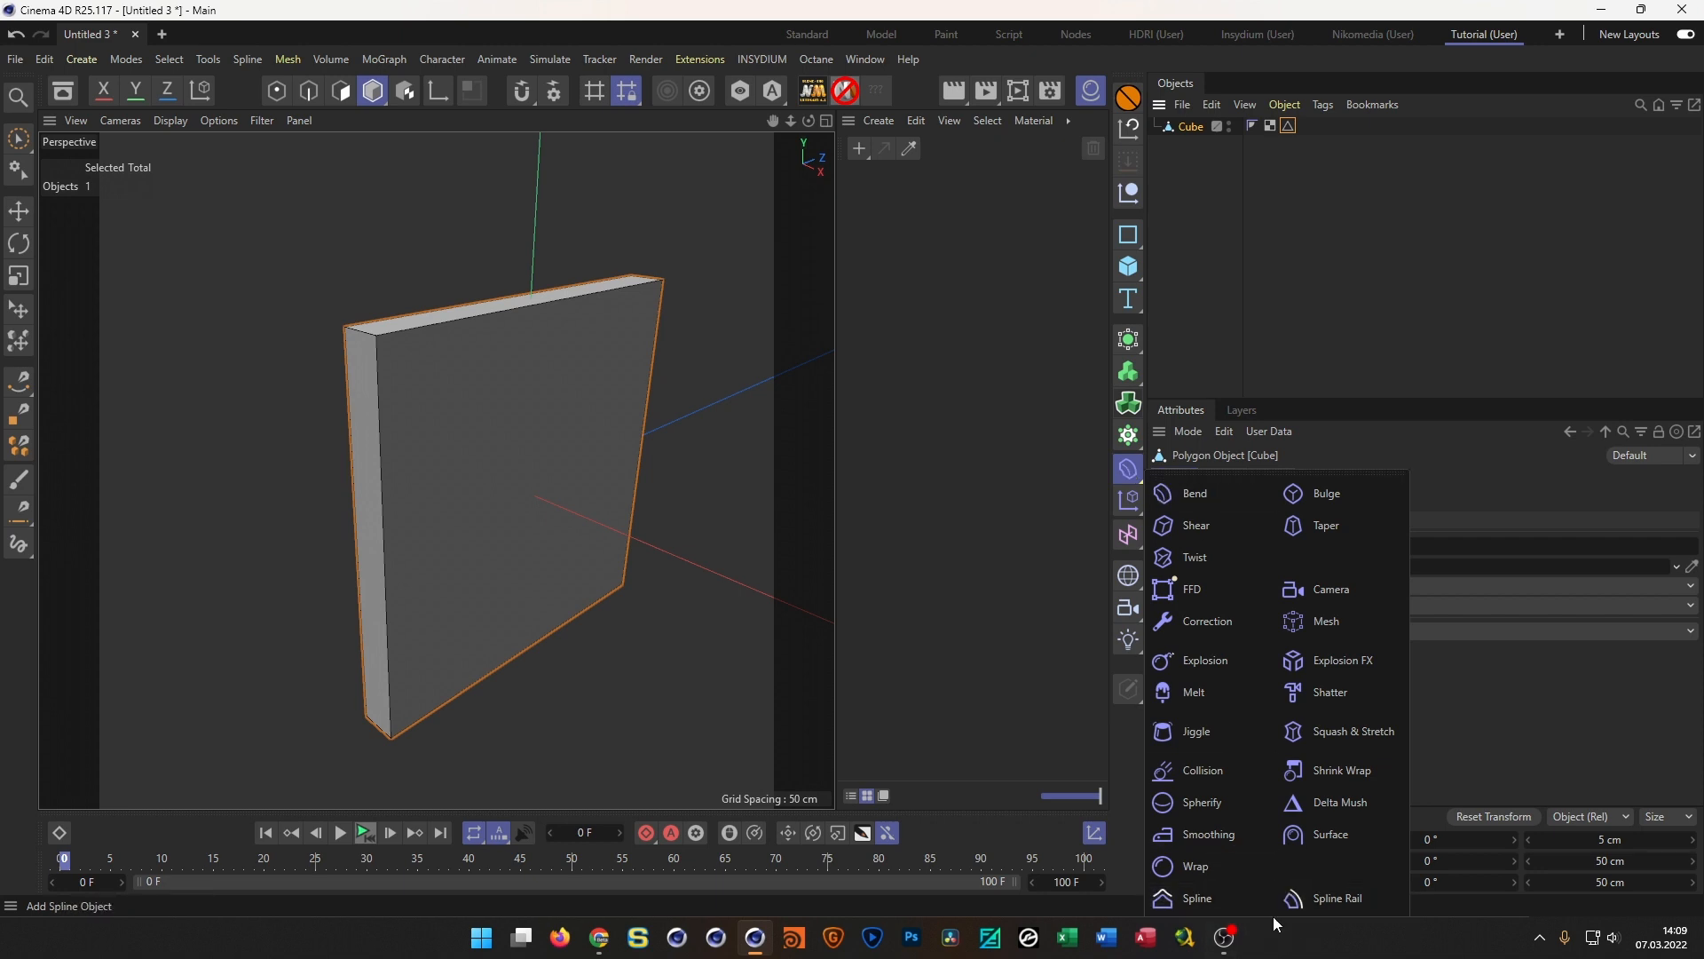
left_click(1307, 12)
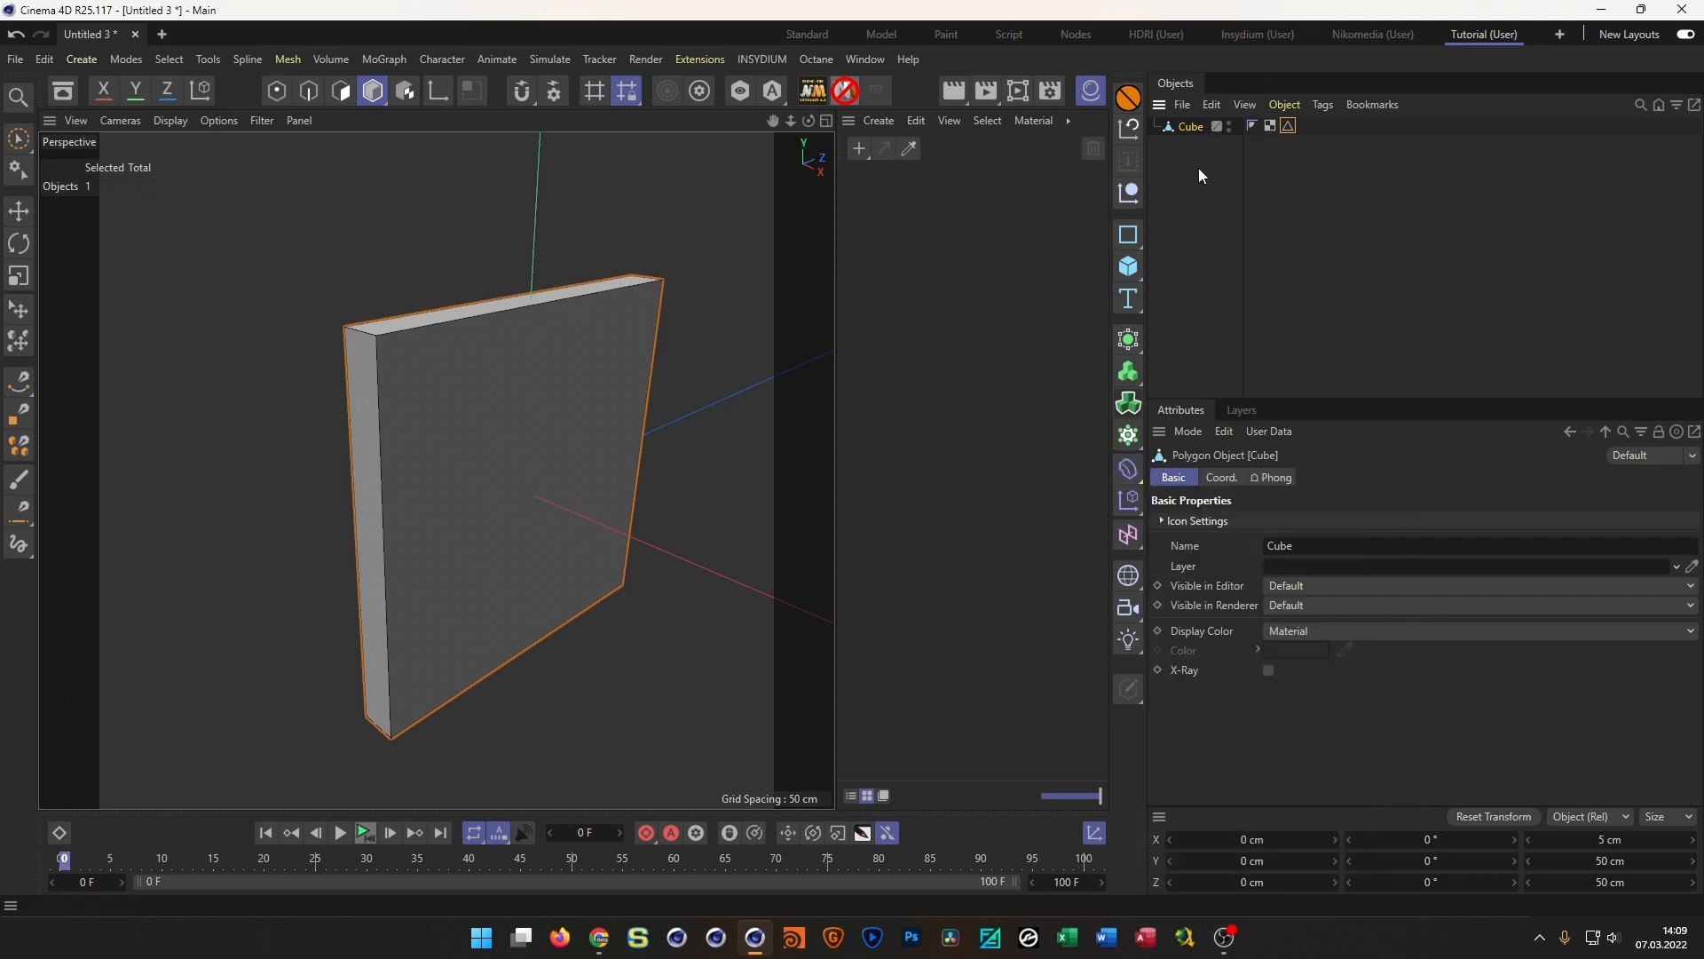
key("shift+c")
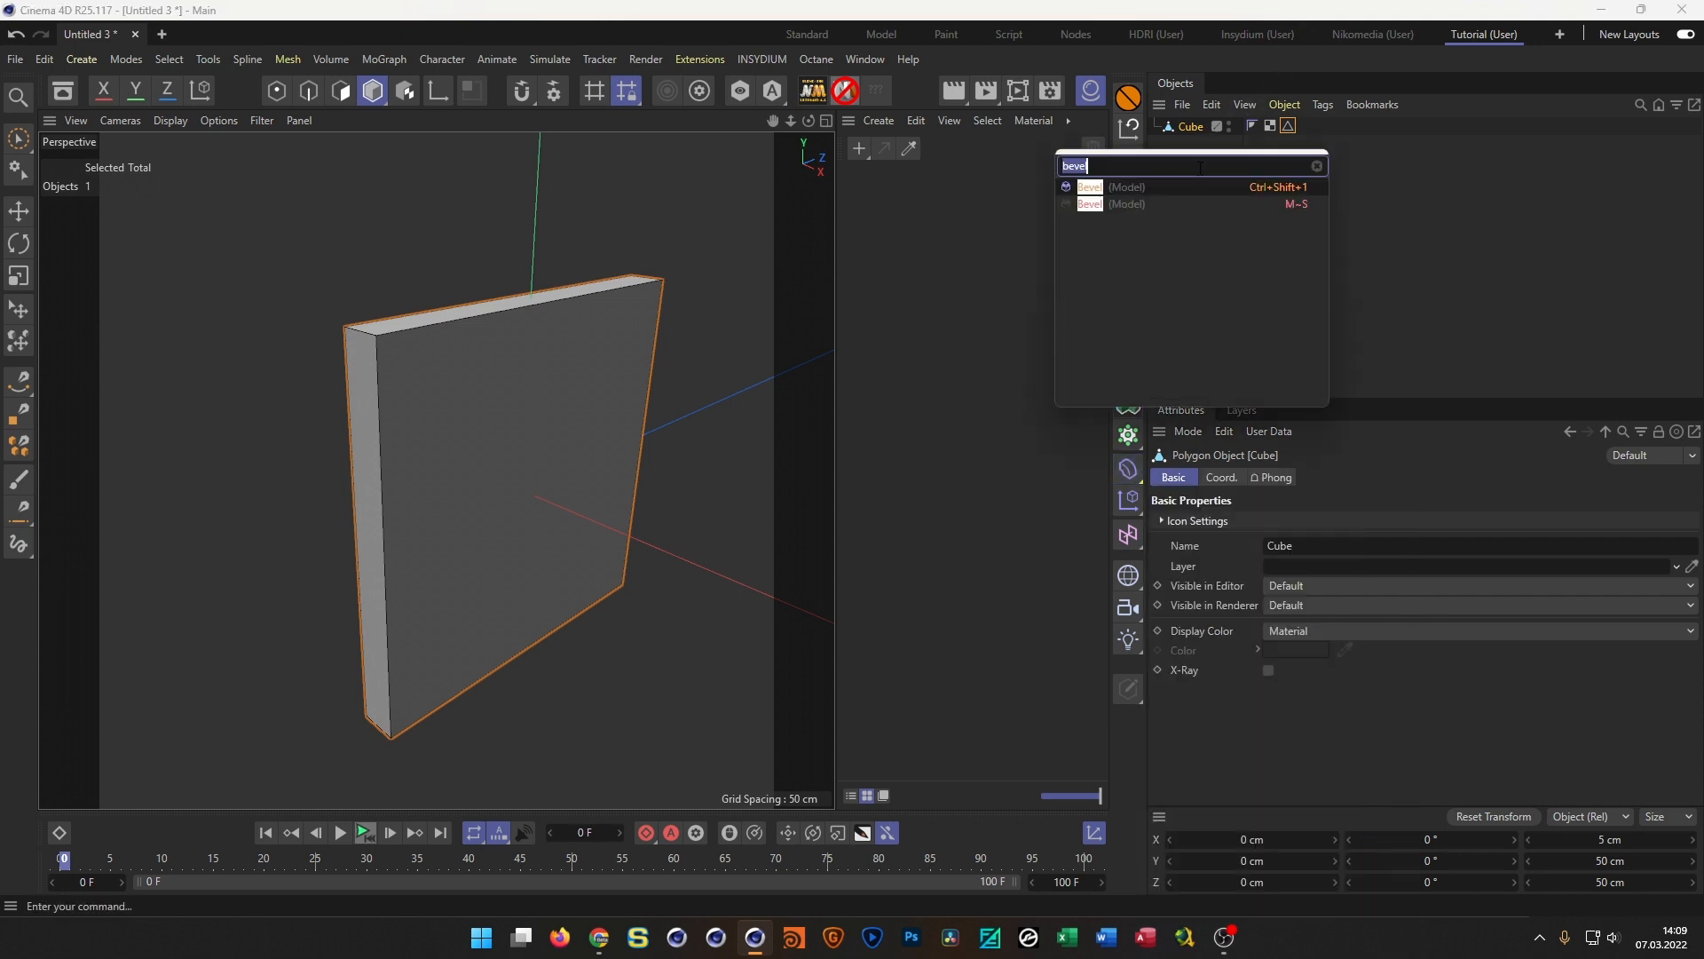
left_click(1068, 194)
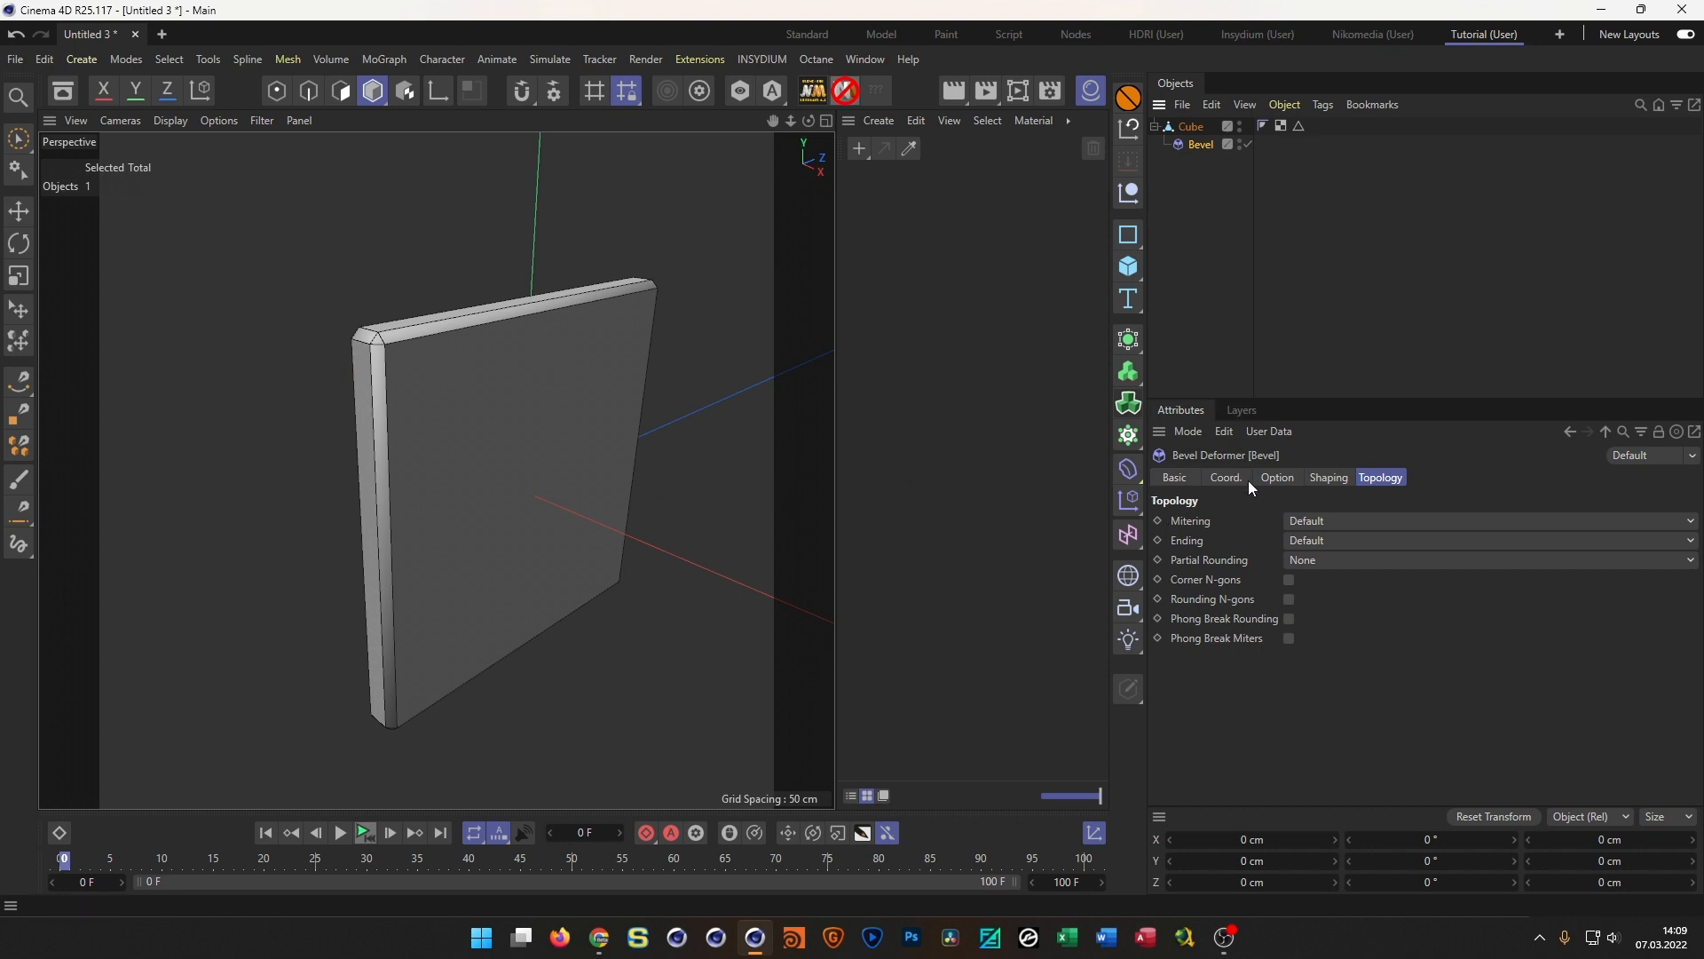
left_click(1277, 477)
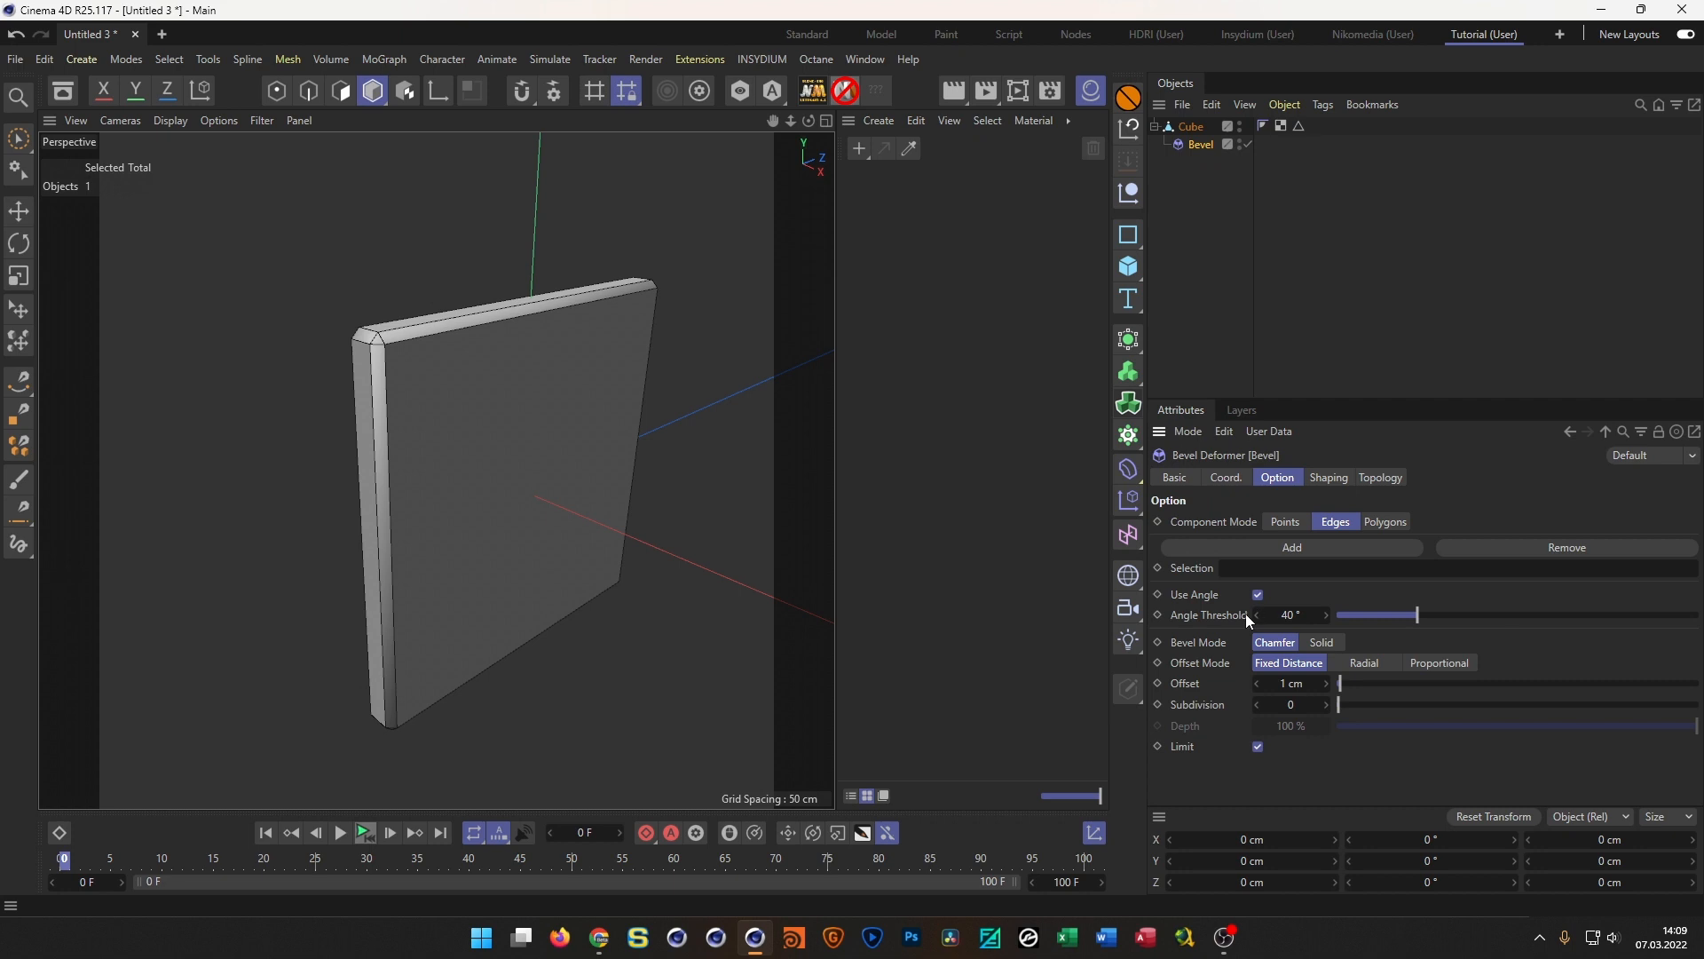
Restrict the Bevel deformer to the stored edge selection with Use Angle off, and set a 5 cm offset with subdivision 4
left_click(1258, 594)
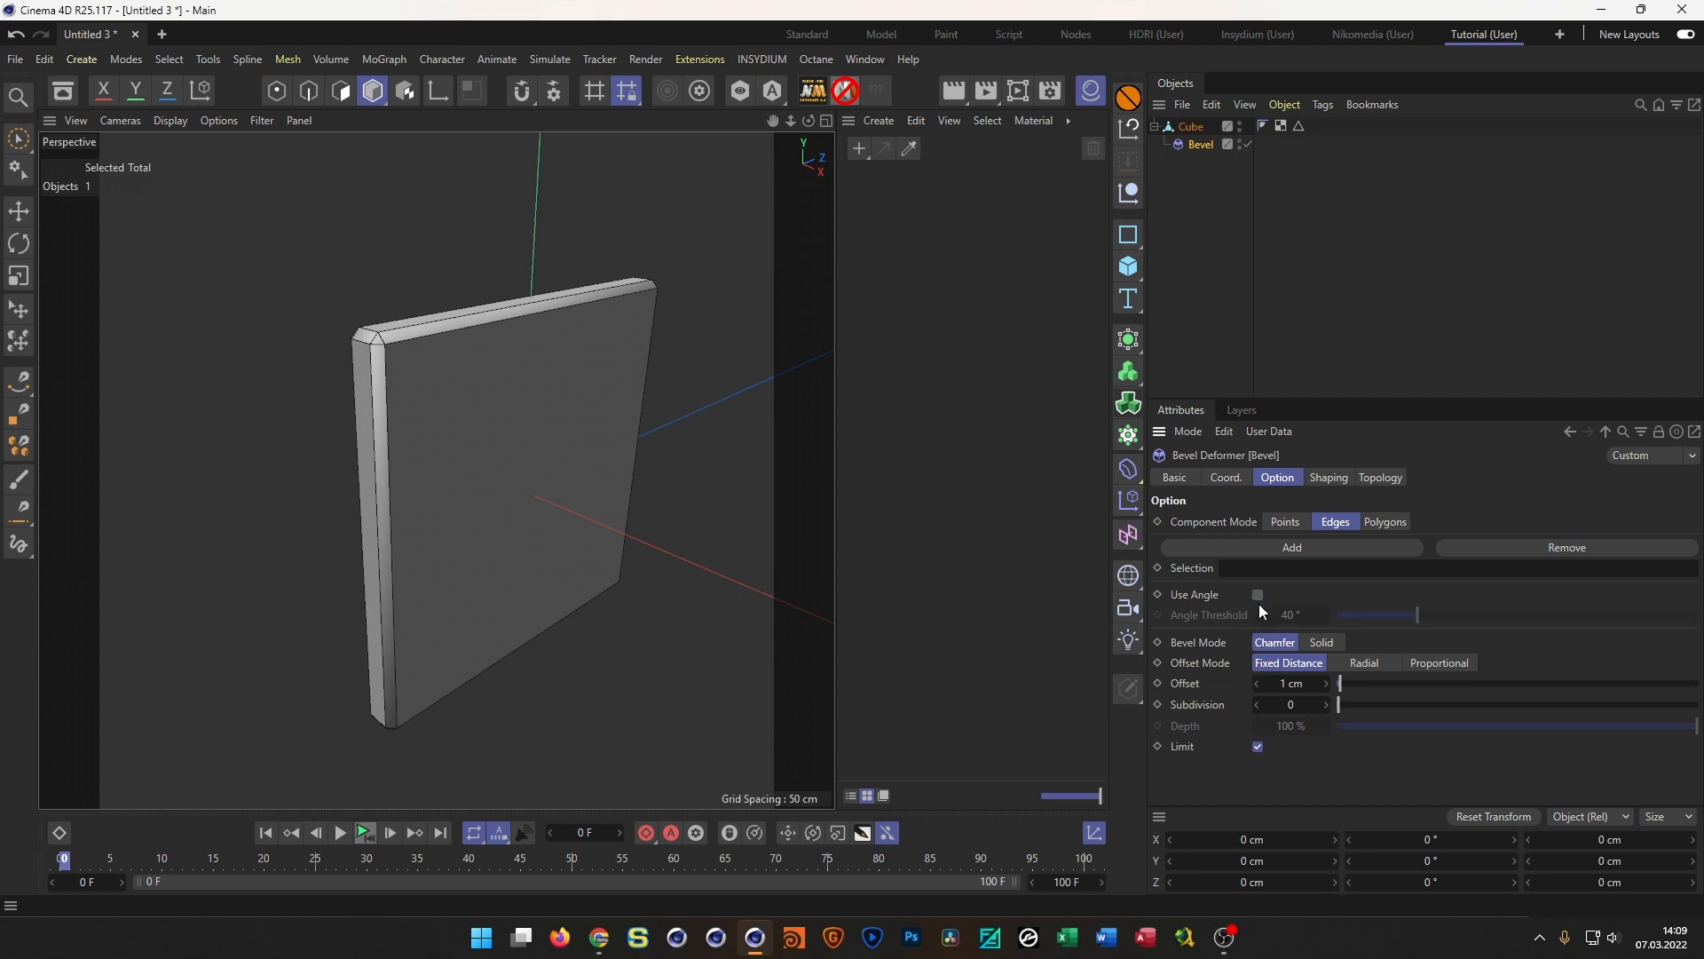
left_click_drag(1300, 126, 1260, 569)
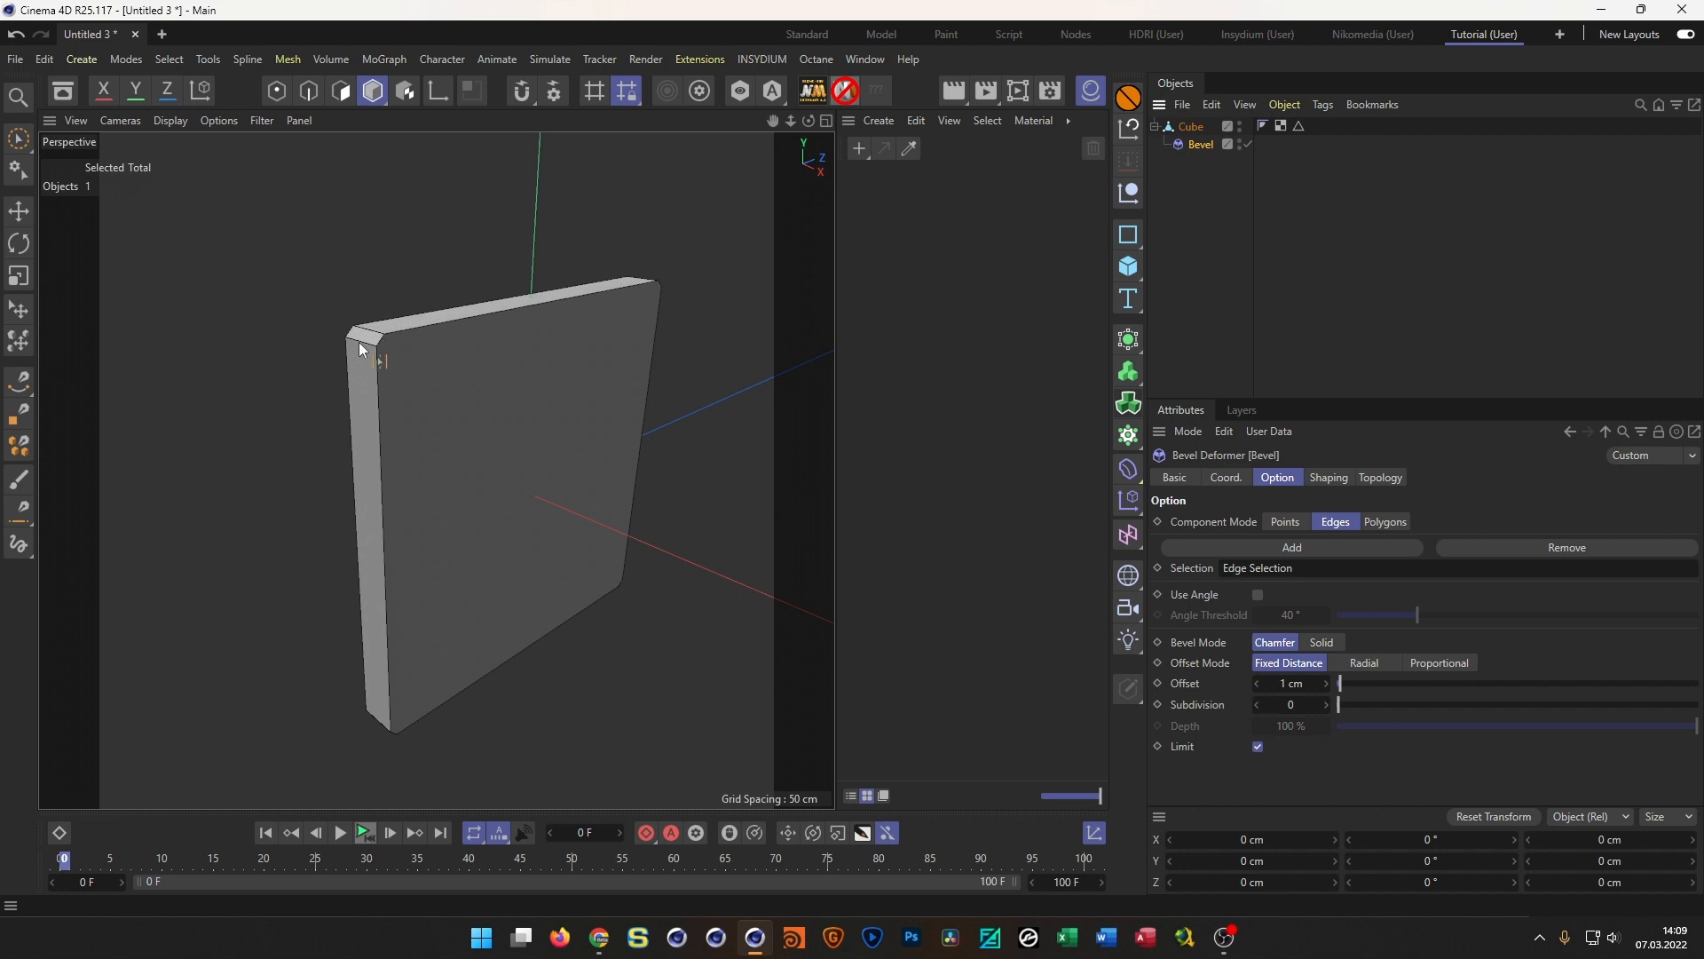
double_click(1291, 683)
type("2")
key("Return")
mouse_move(1326, 683)
left_mouse_down()
mouse_move(1326, 669)
mouse_move(1296, 684)
mouse_move(1328, 703)
left_mouse_up()
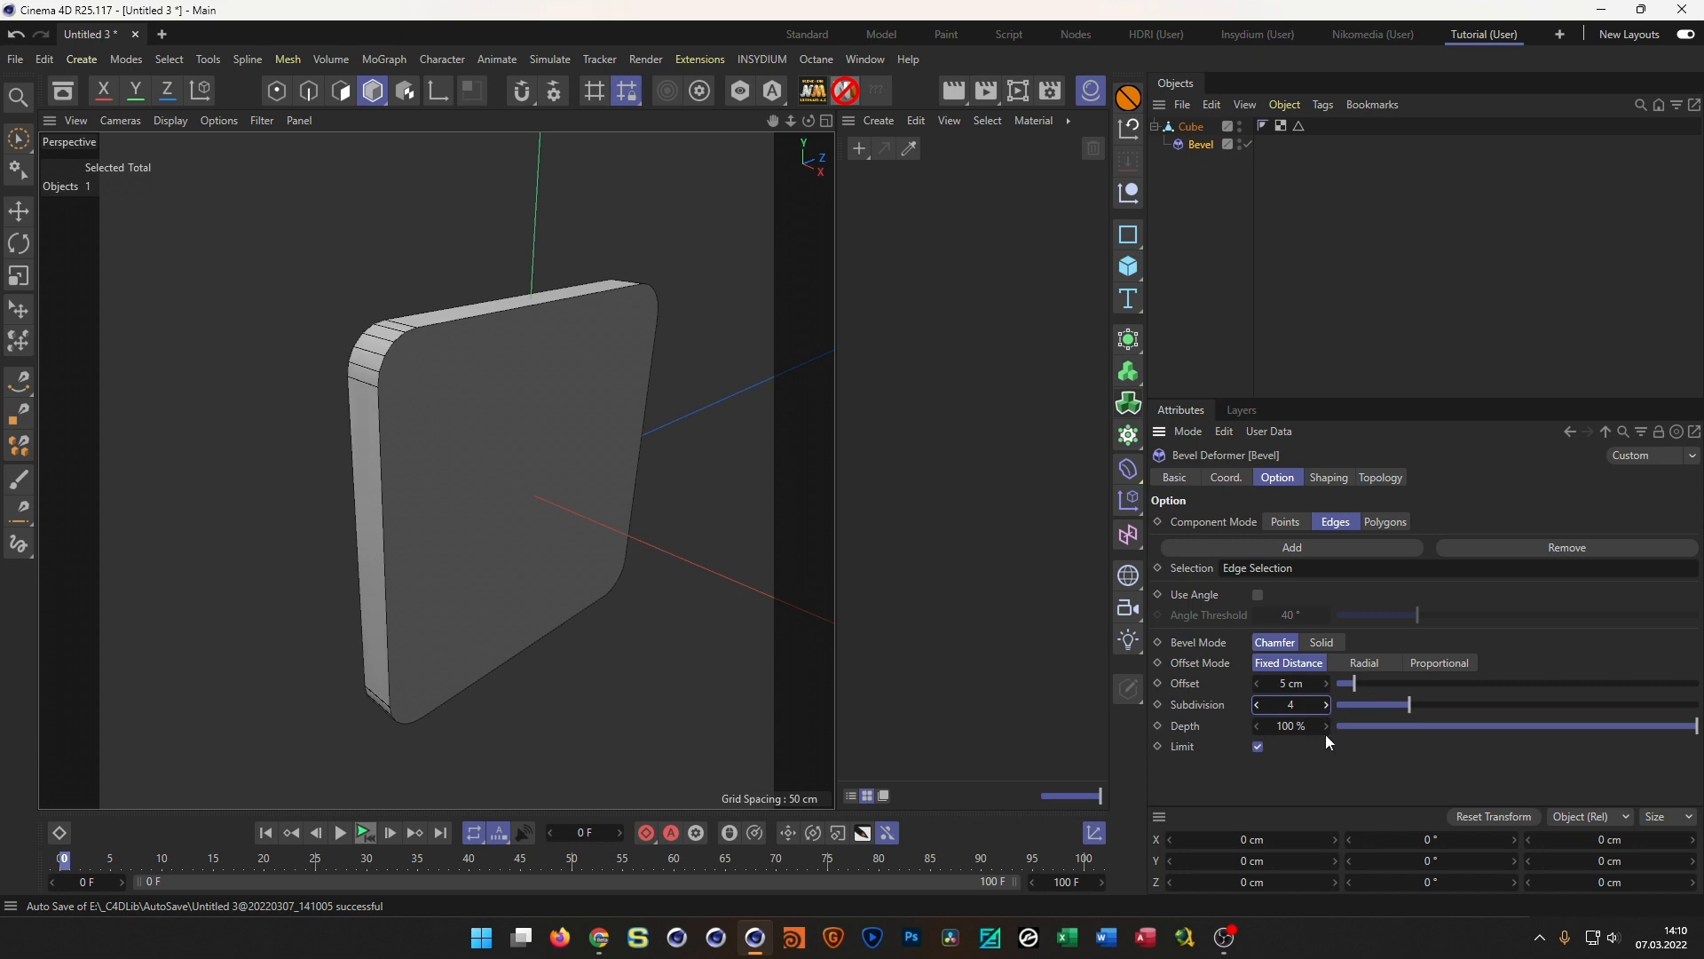
left_click_drag(540, 423, 503, 353, "alt")
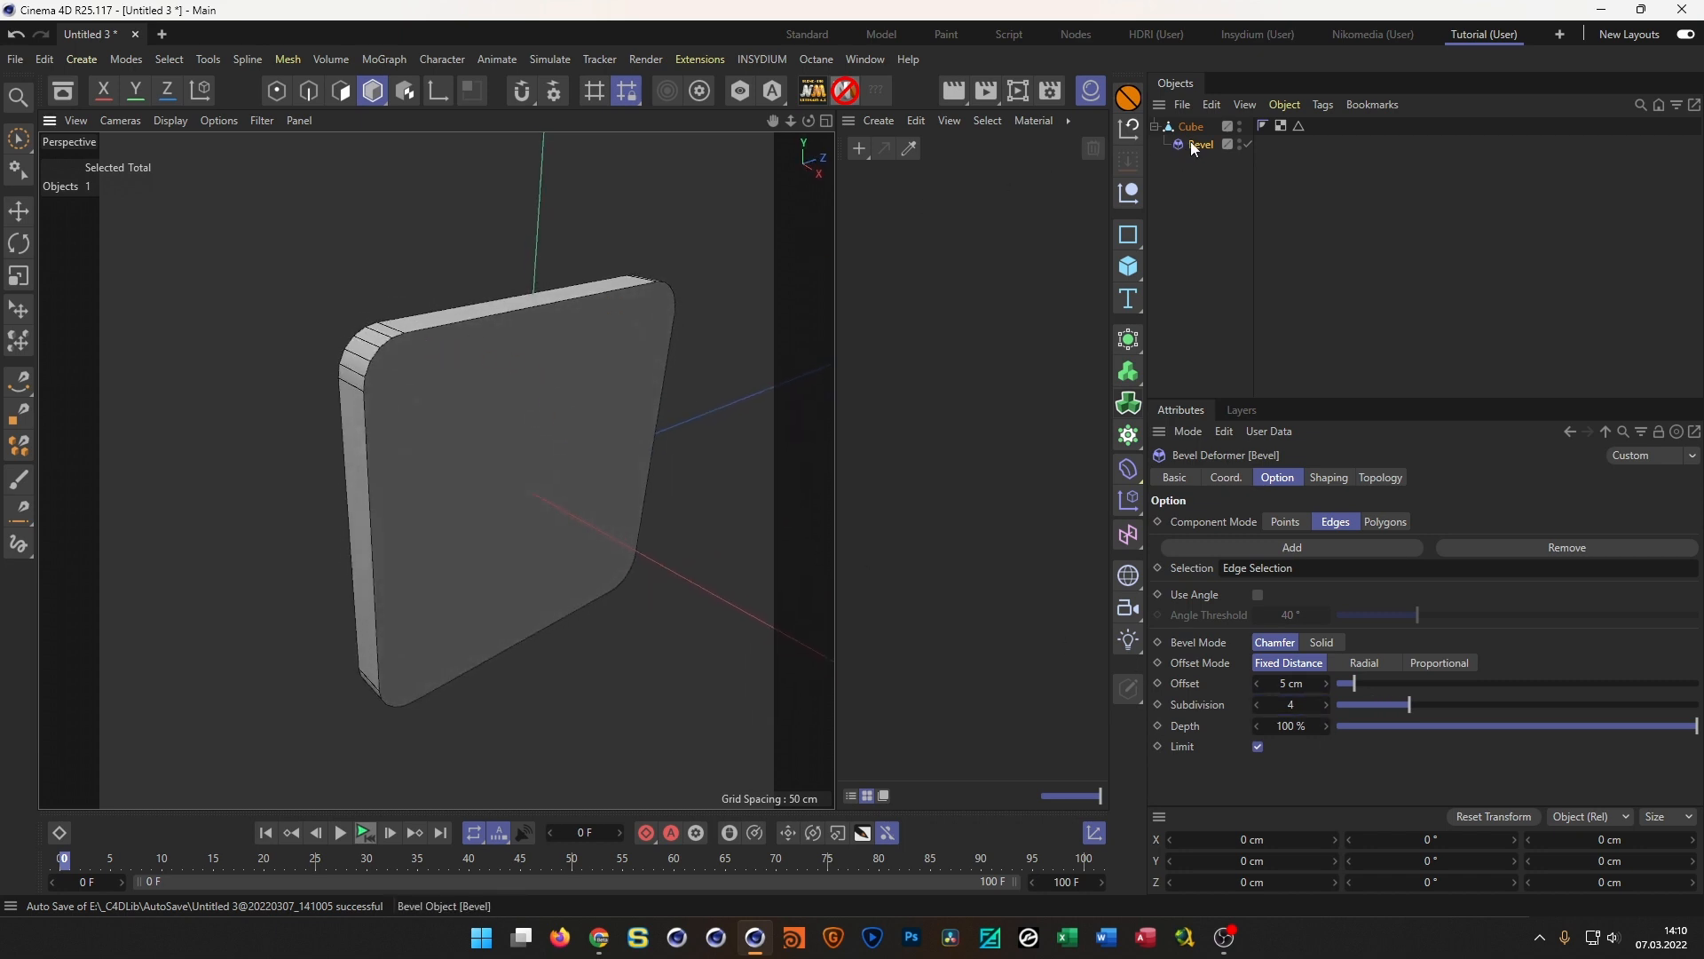
Duplicate the Bevel deformer under the cube, clear the copy's edge selection and enable Use Angle on it
left_click_drag(1202, 143, 1202, 149)
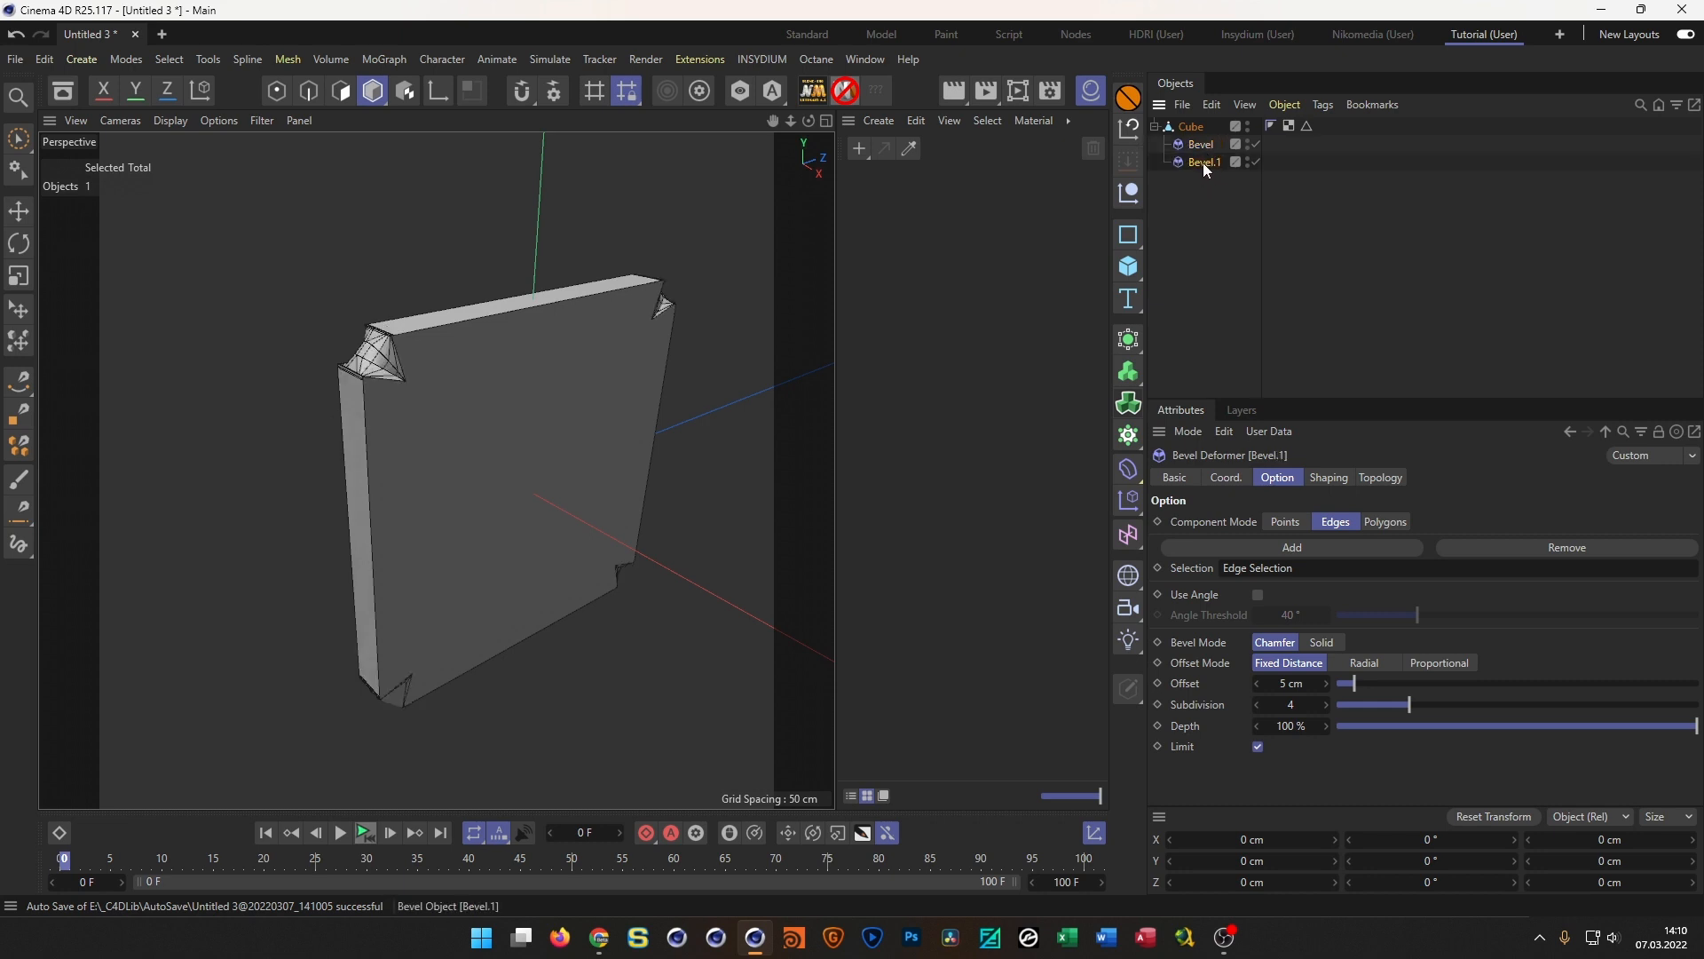
left_click_drag(1310, 569, 1056, 535)
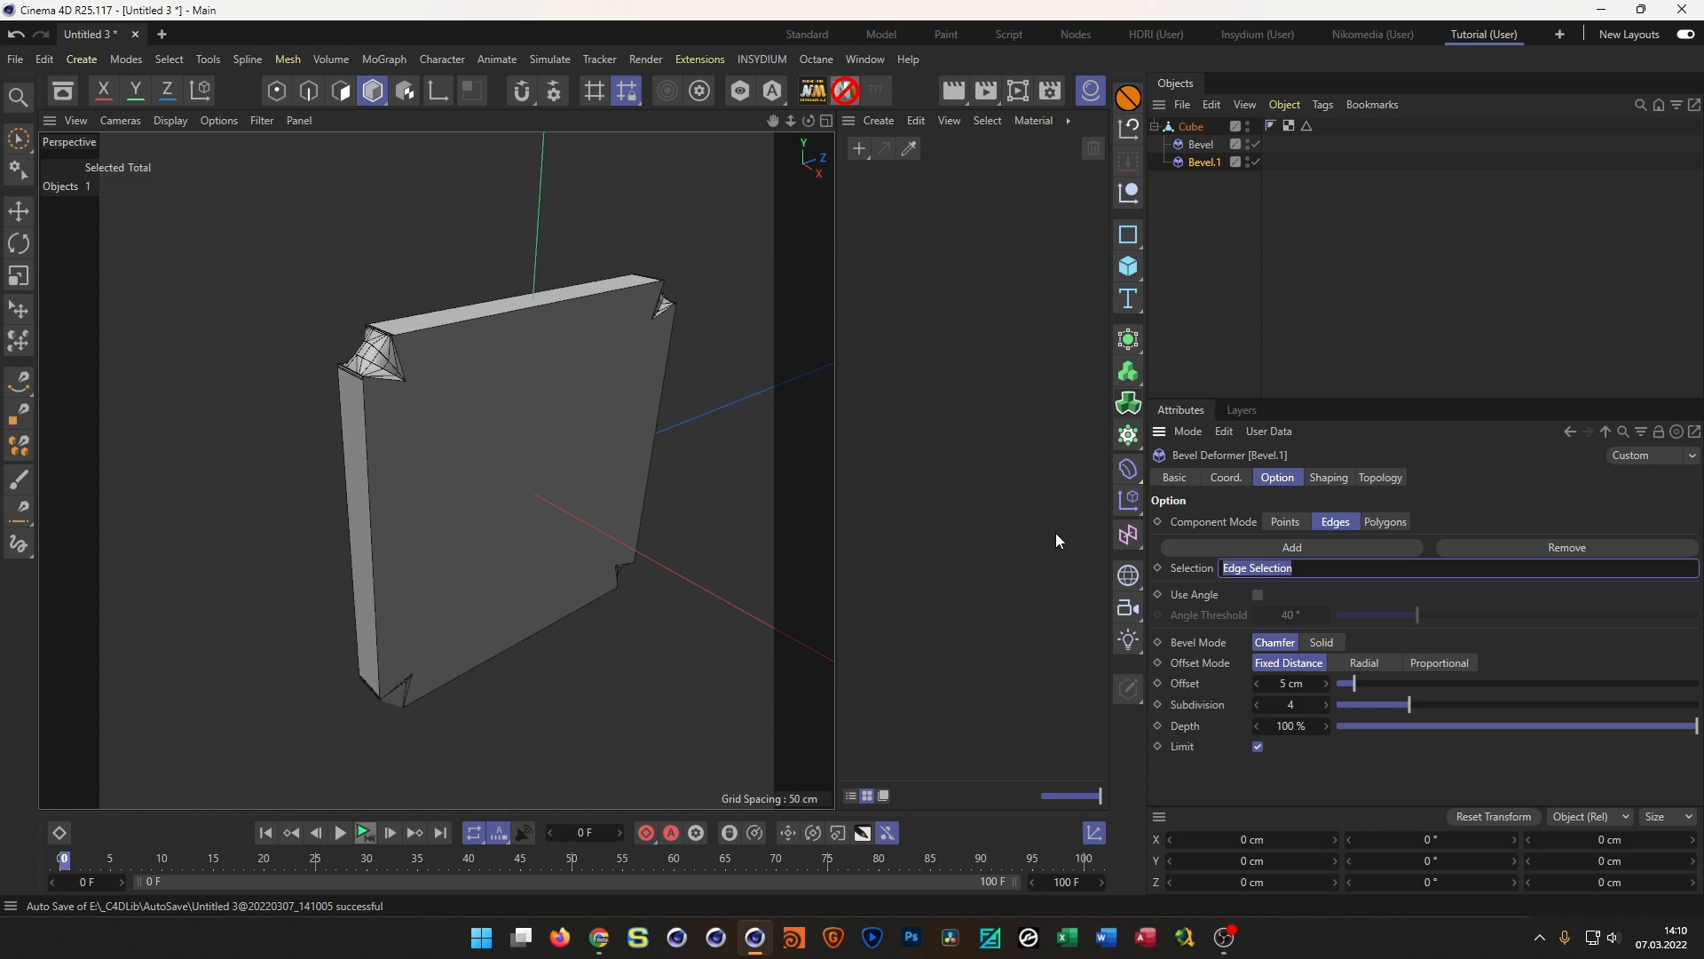
key("Delete")
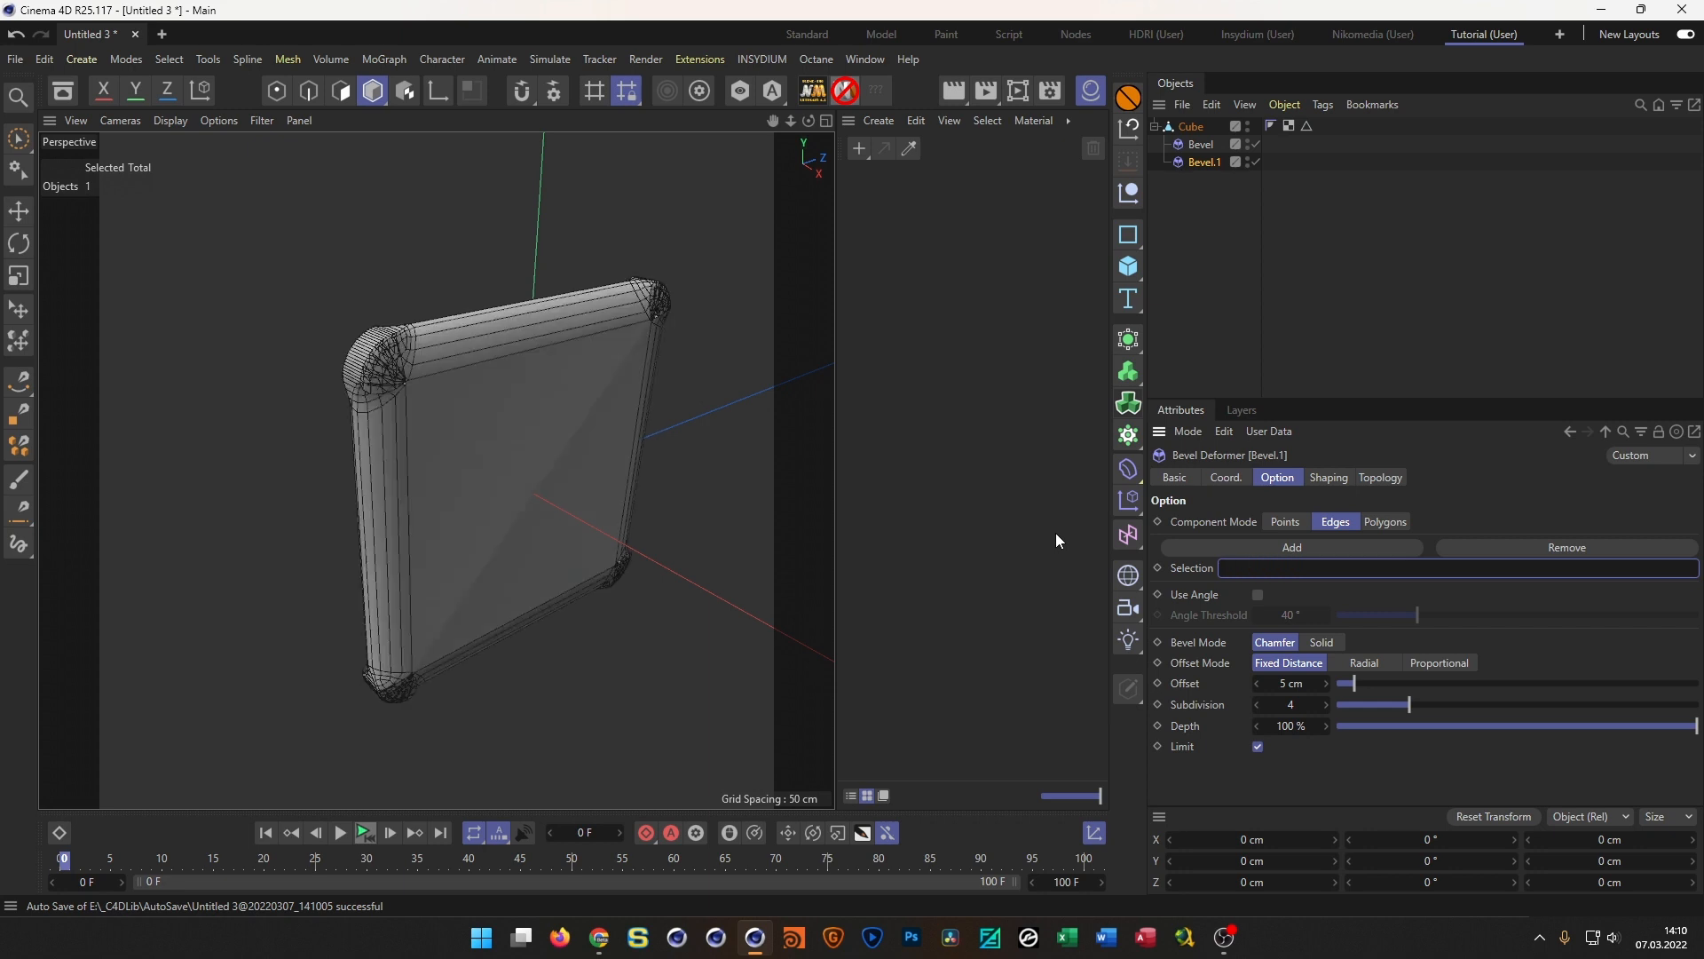
left_click(1259, 596)
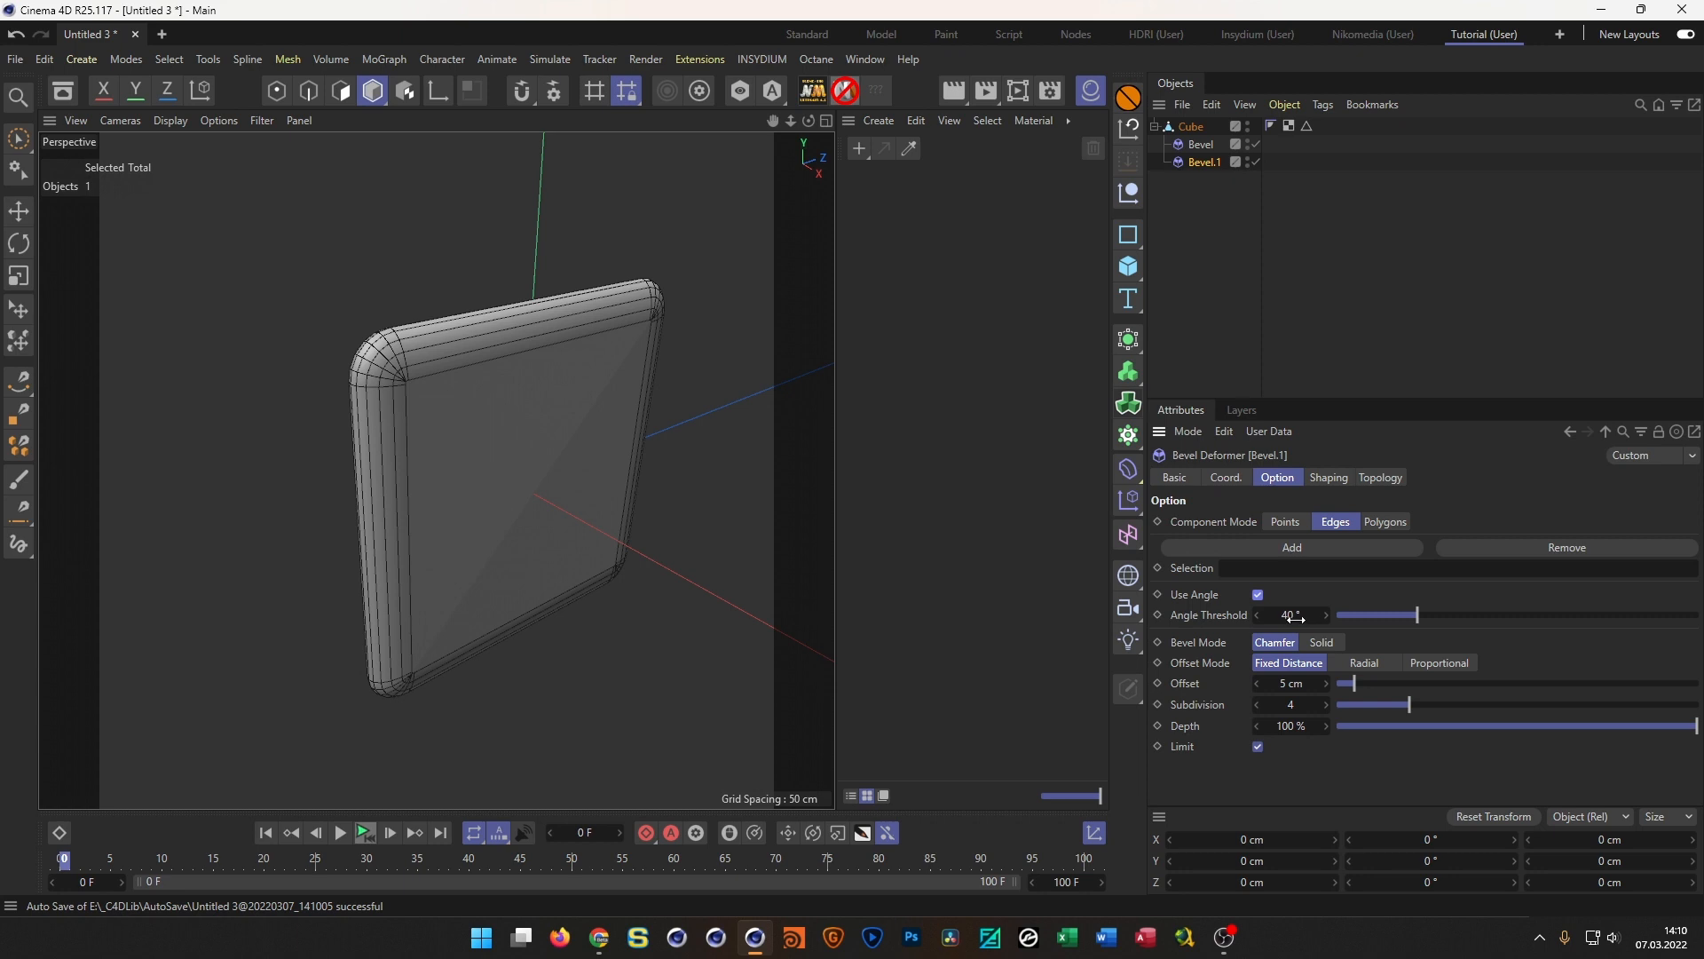
Set the second bevel's offset to 1 cm and subdivision to 2, and enable Phong Break Rounding
left_click(1291, 685)
type("1")
key("Return")
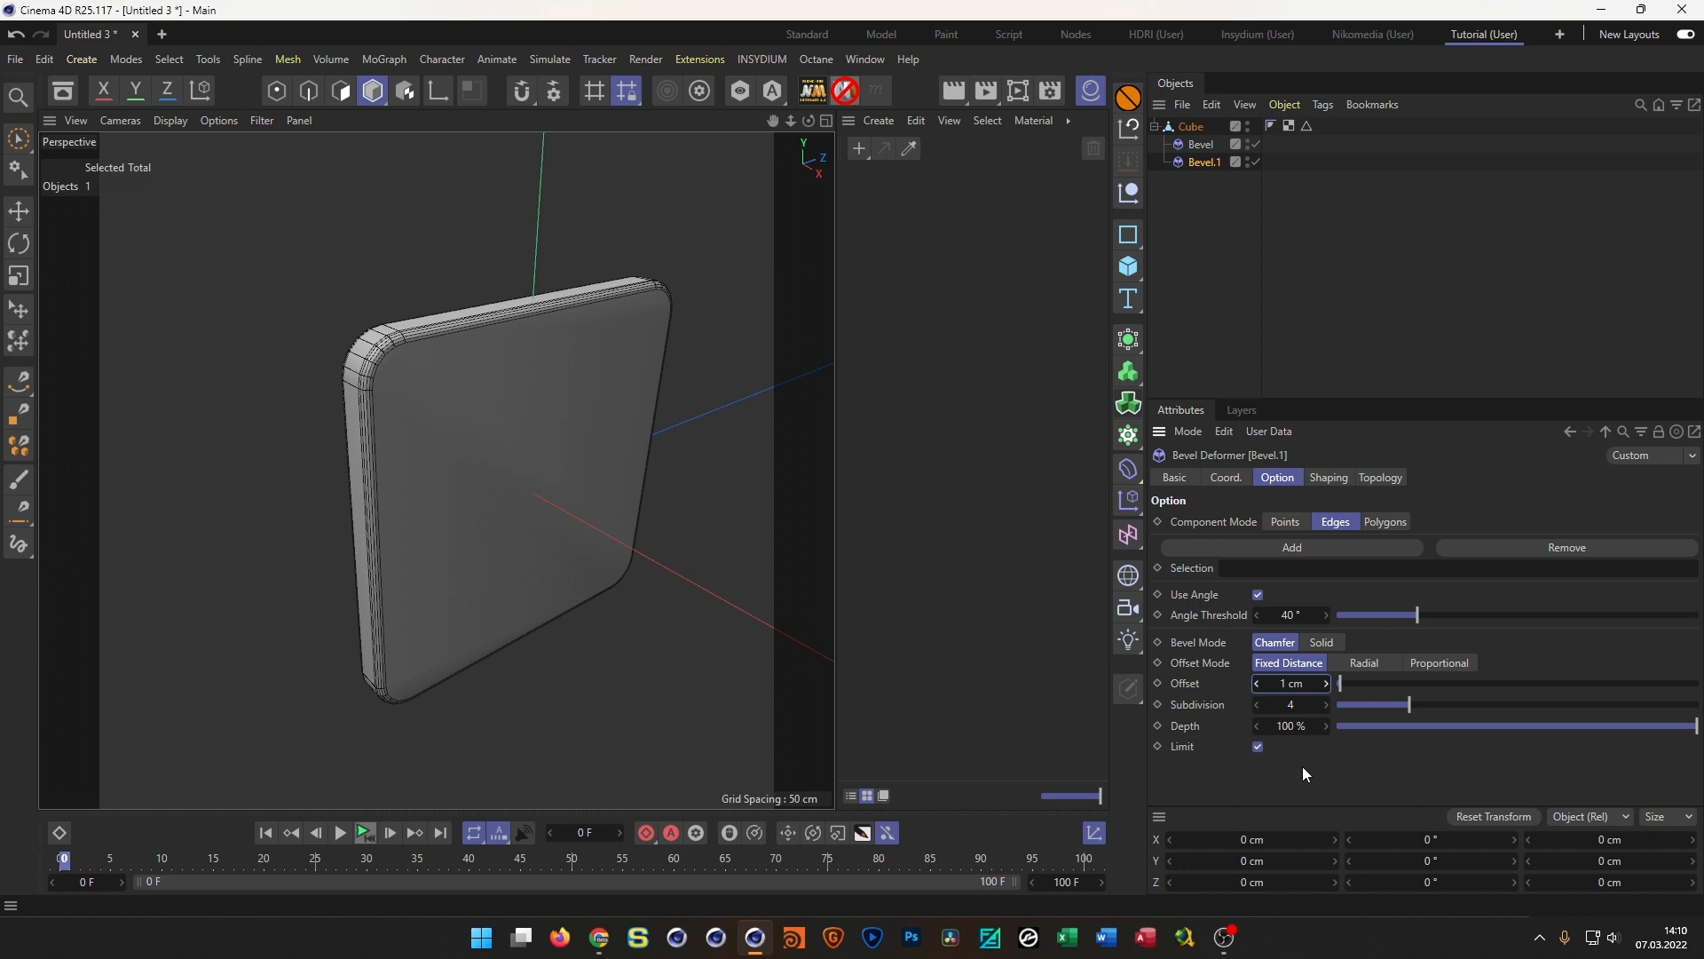
left_click(1256, 704)
left_click(1256, 704)
mouse_move(532, 437)
left_mouse_down("alt")
mouse_move(520, 366)
mouse_move(526, 420)
left_mouse_up("alt")
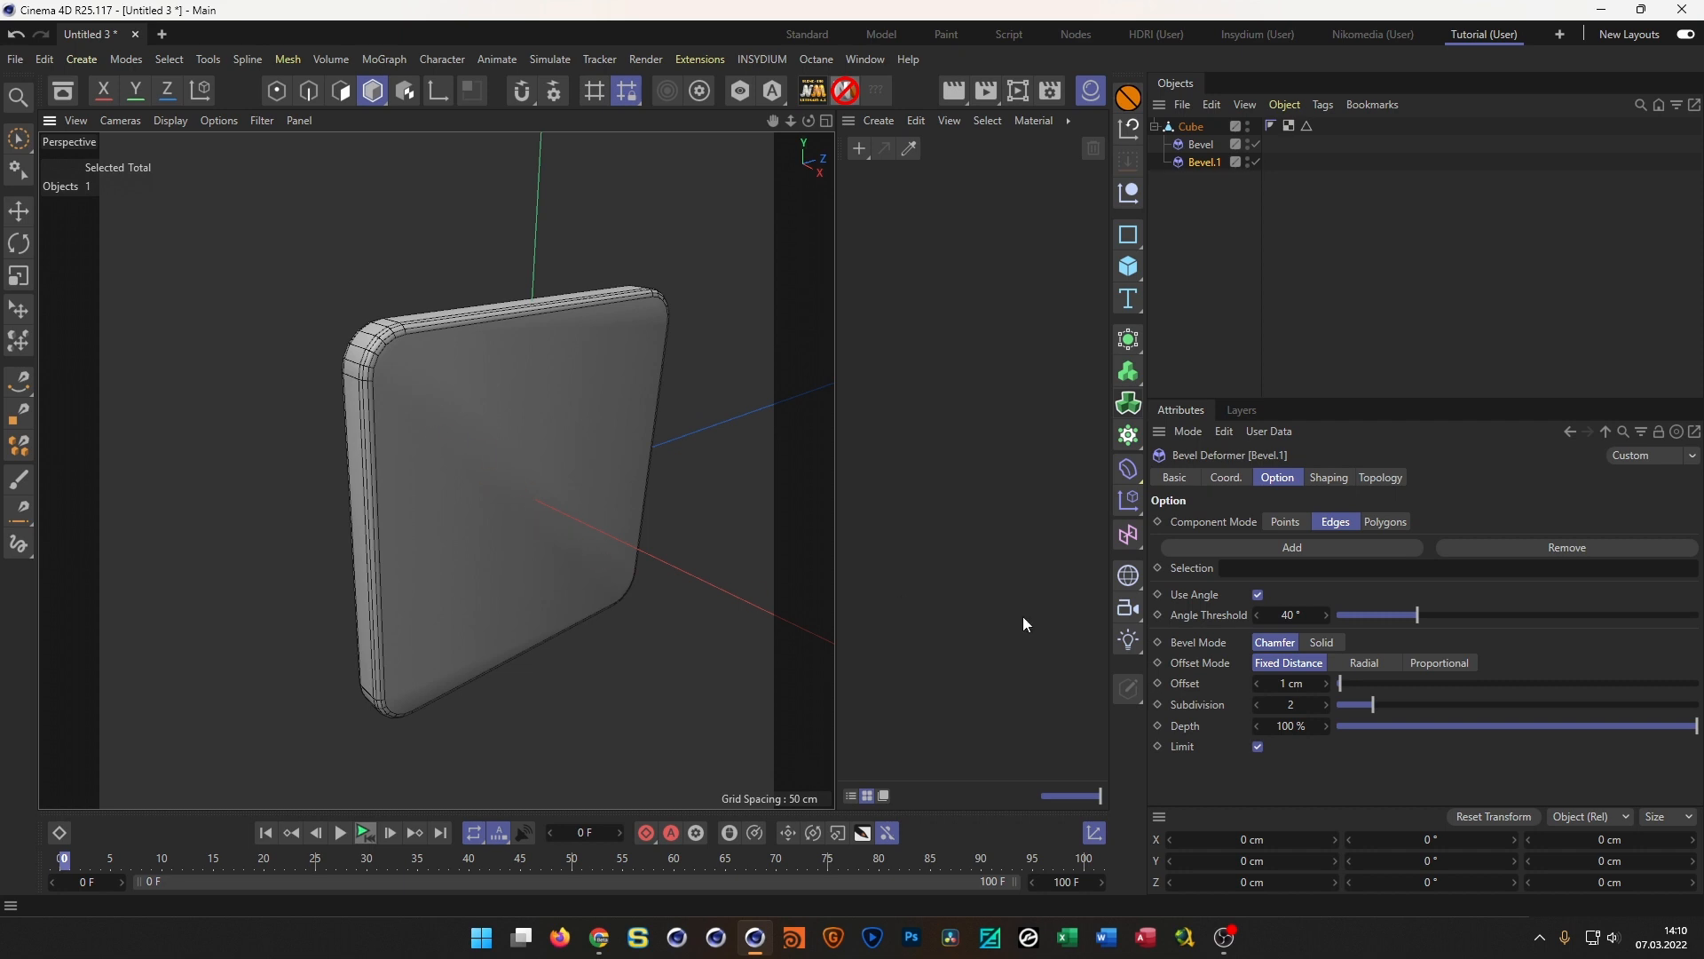
left_click(1381, 478)
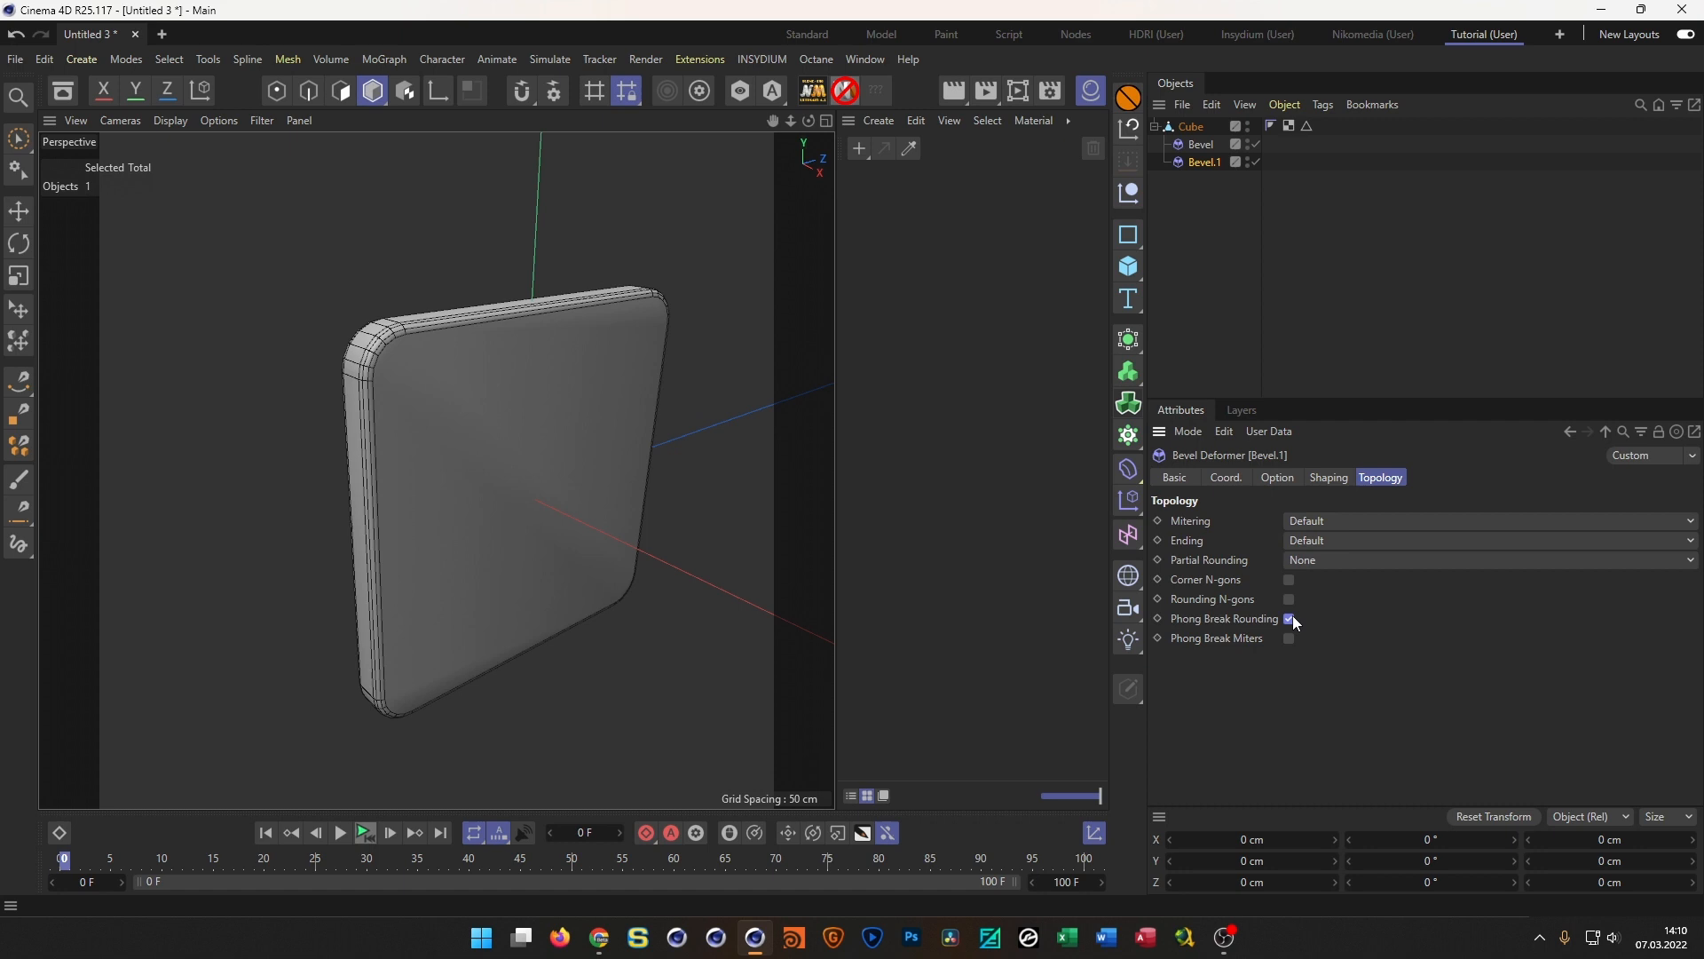
left_click_drag(724, 426, 535, 354, "alt")
Try a smaller offset on the first, corner-rounding bevel and set it back to 5 cm
left_click(1198, 144)
left_click(1278, 481)
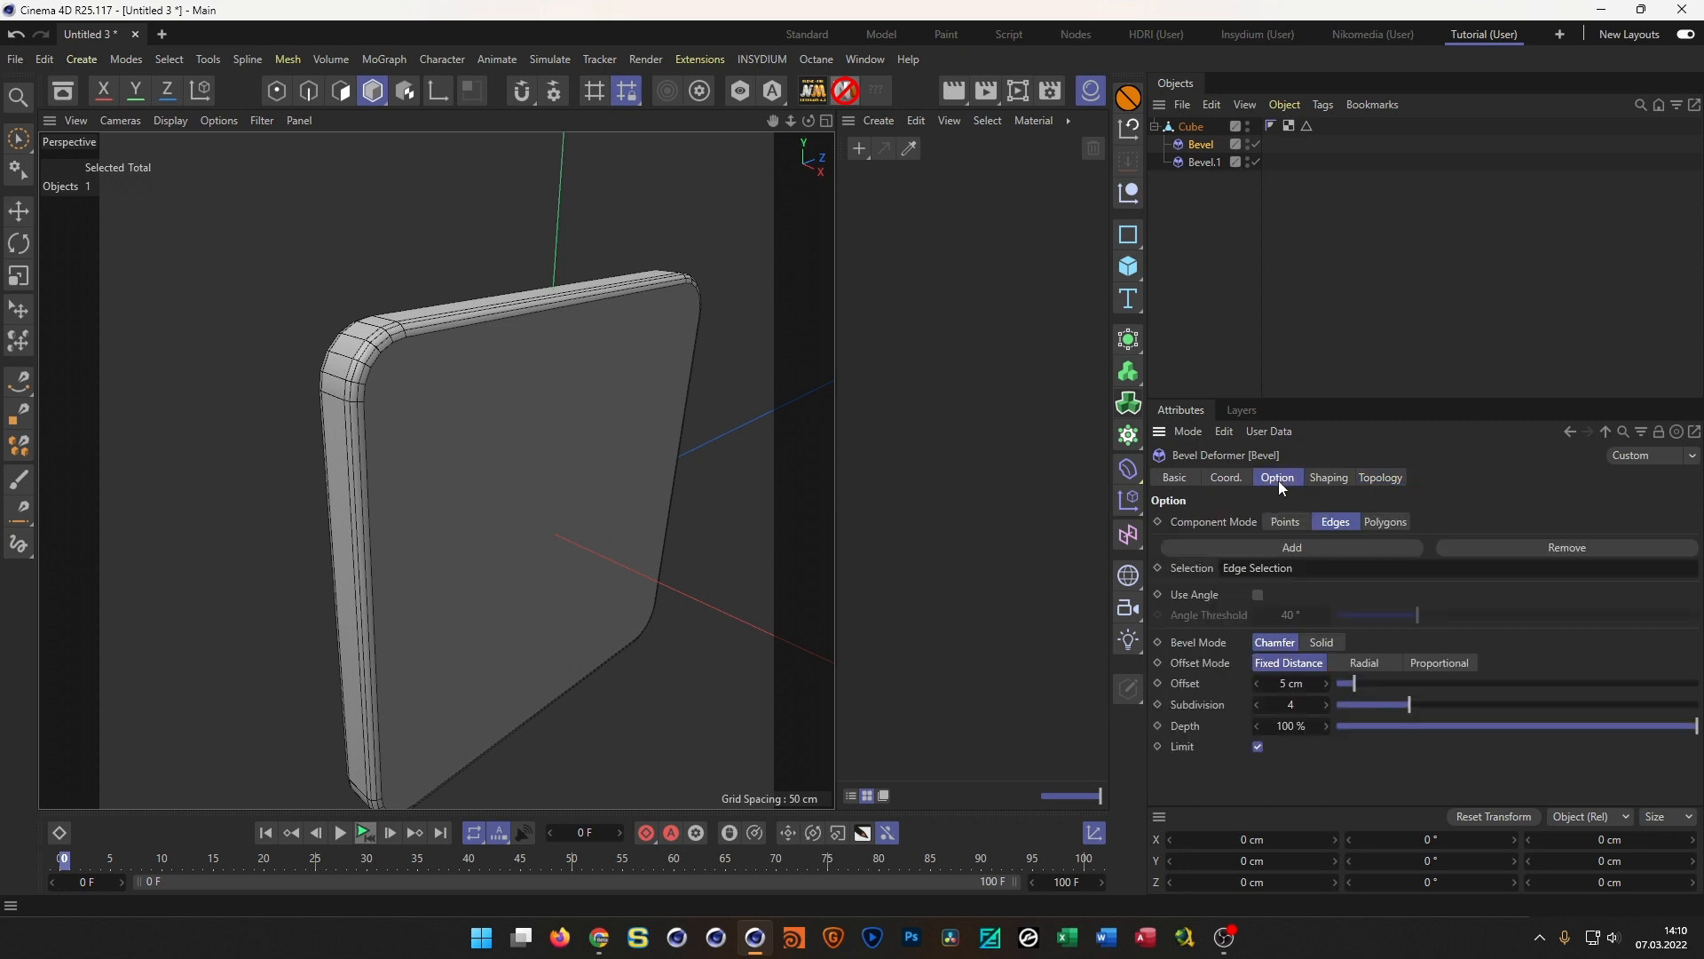
mouse_move(1294, 687)
left_mouse_down()
mouse_move(1321, 687)
mouse_move(1278, 683)
left_mouse_up()
left_click(1200, 162)
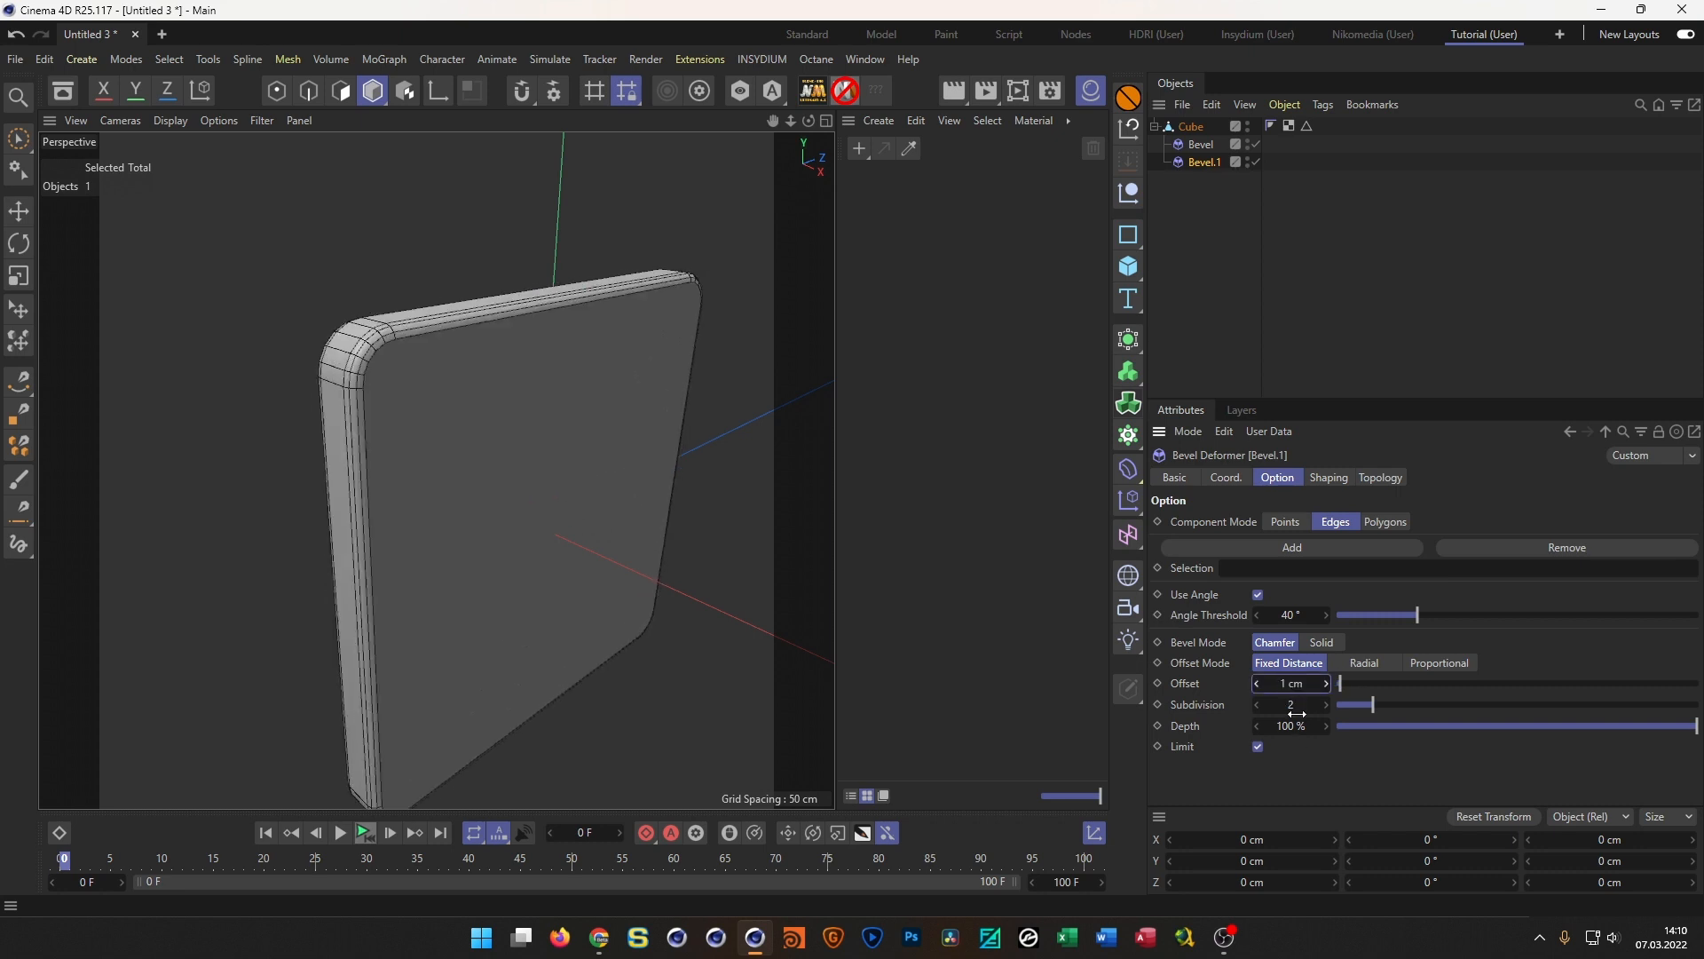
left_click(1200, 144)
double_click(1292, 683)
type("5")
key("Return")
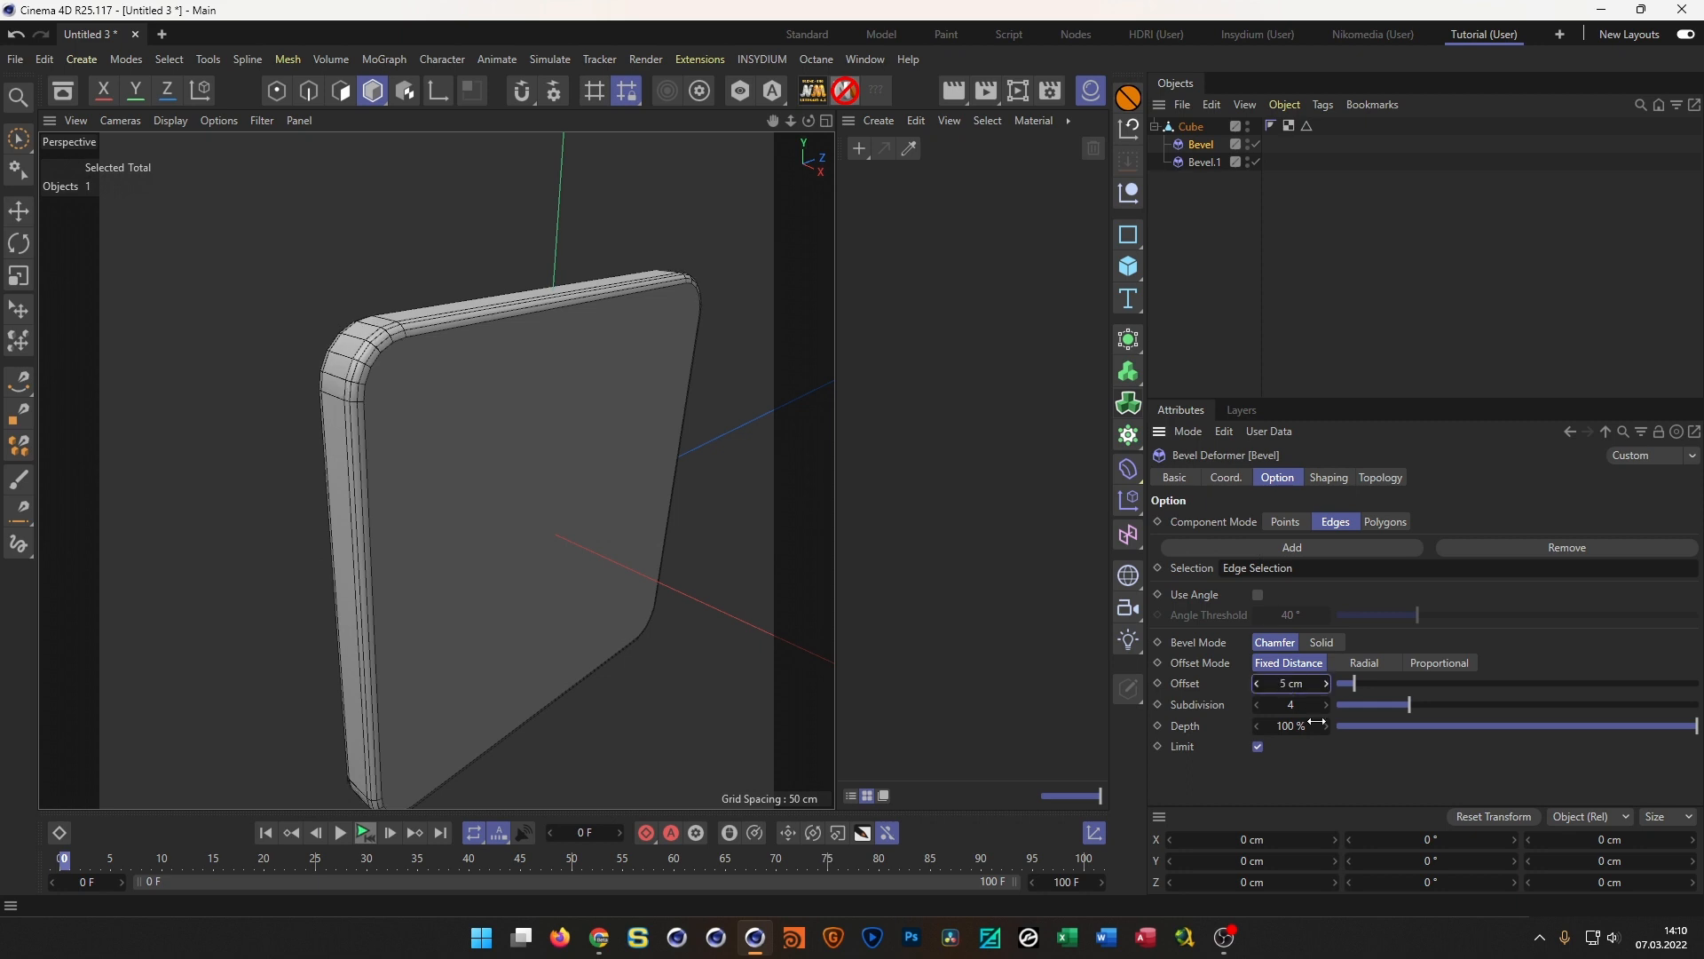
Collapse the cube's hierarchy, place the cube in a Cloner and set the cloner's mode to Linear
left_click_drag(535, 598, 530, 644, "alt")
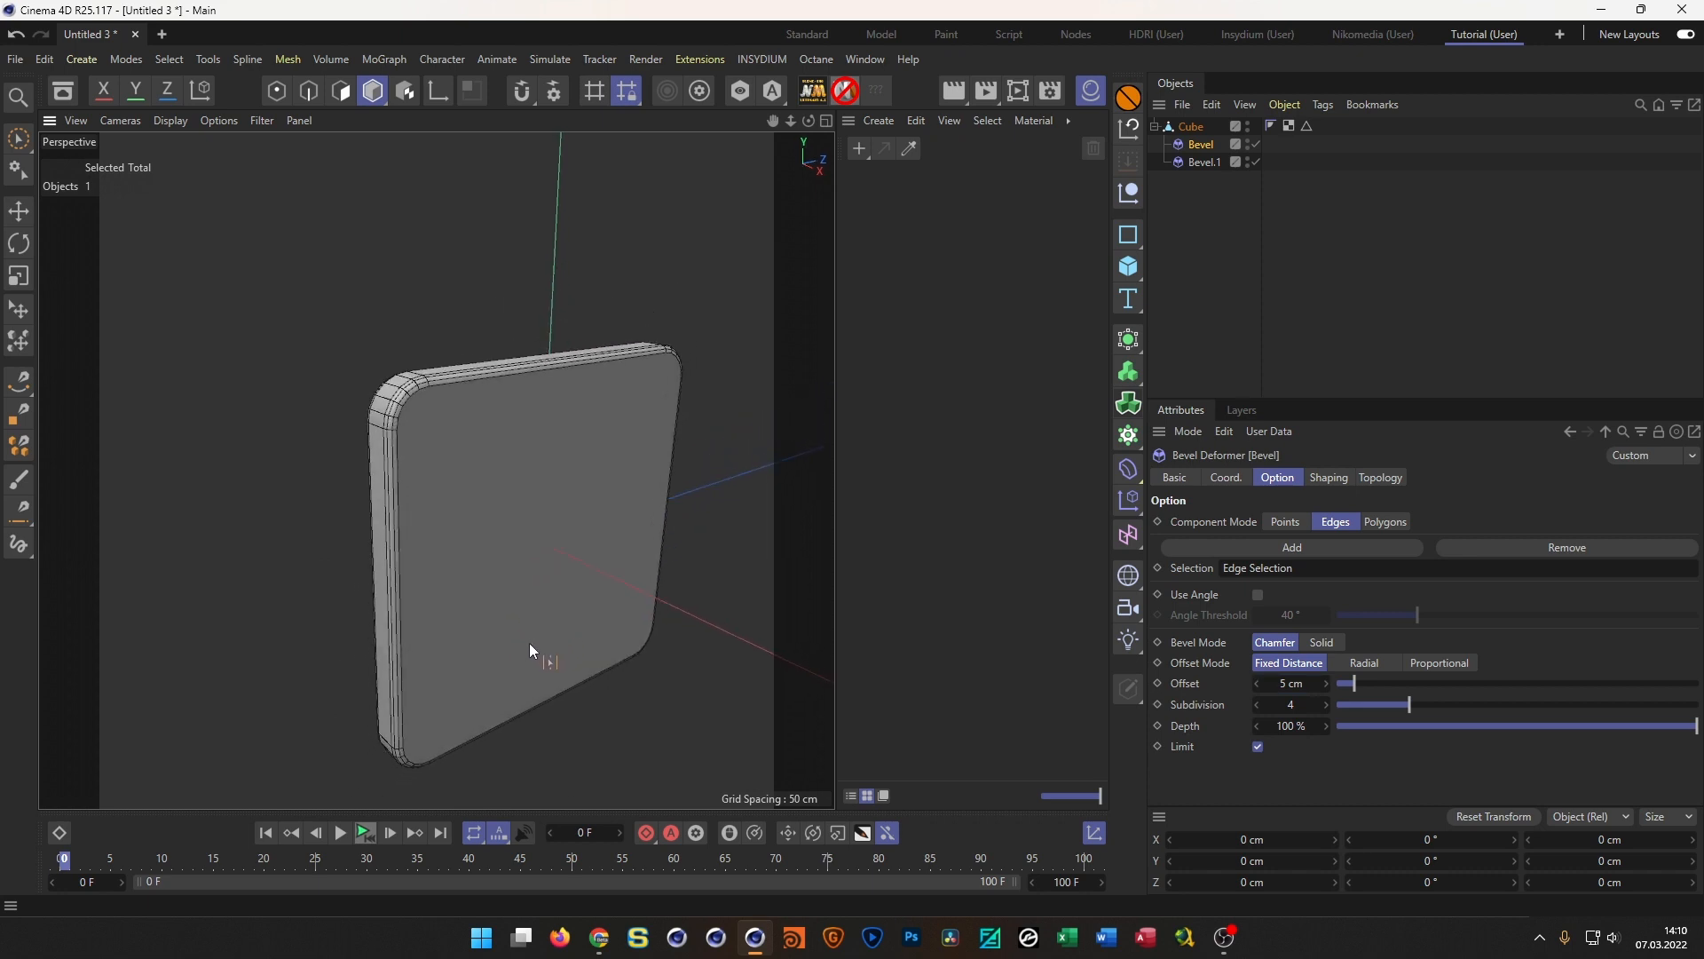
left_click(1156, 126)
left_click_drag(459, 493, 338, 451, "alt")
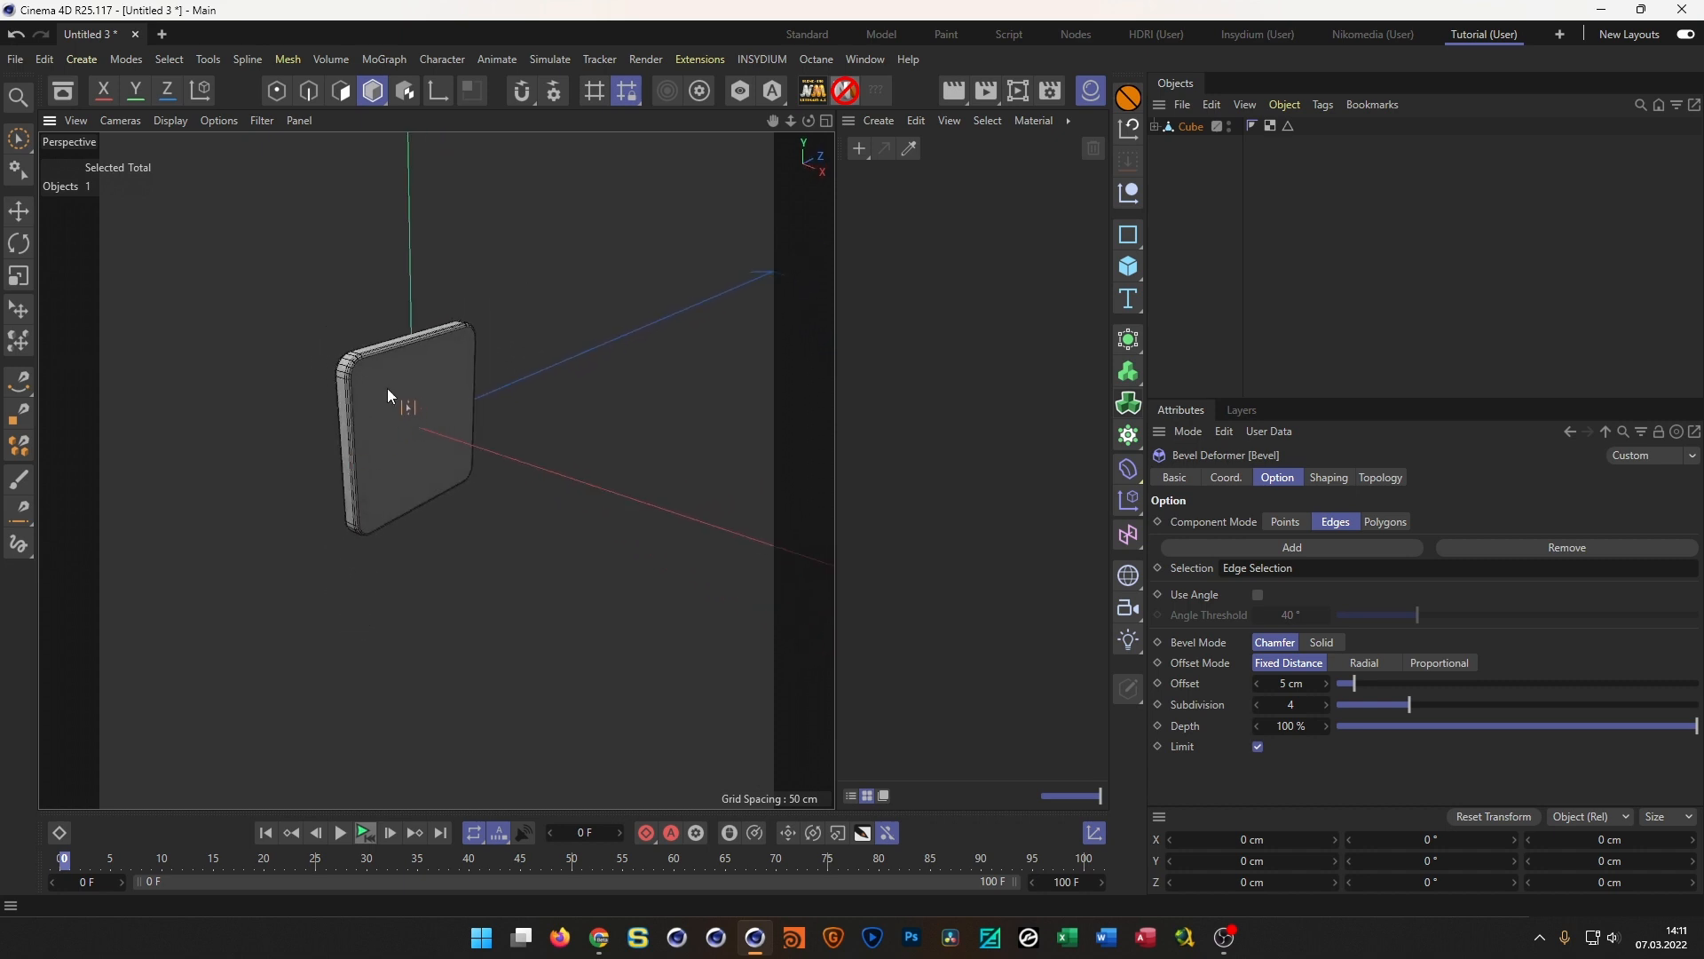
left_click_drag(596, 485, 325, 428, "alt")
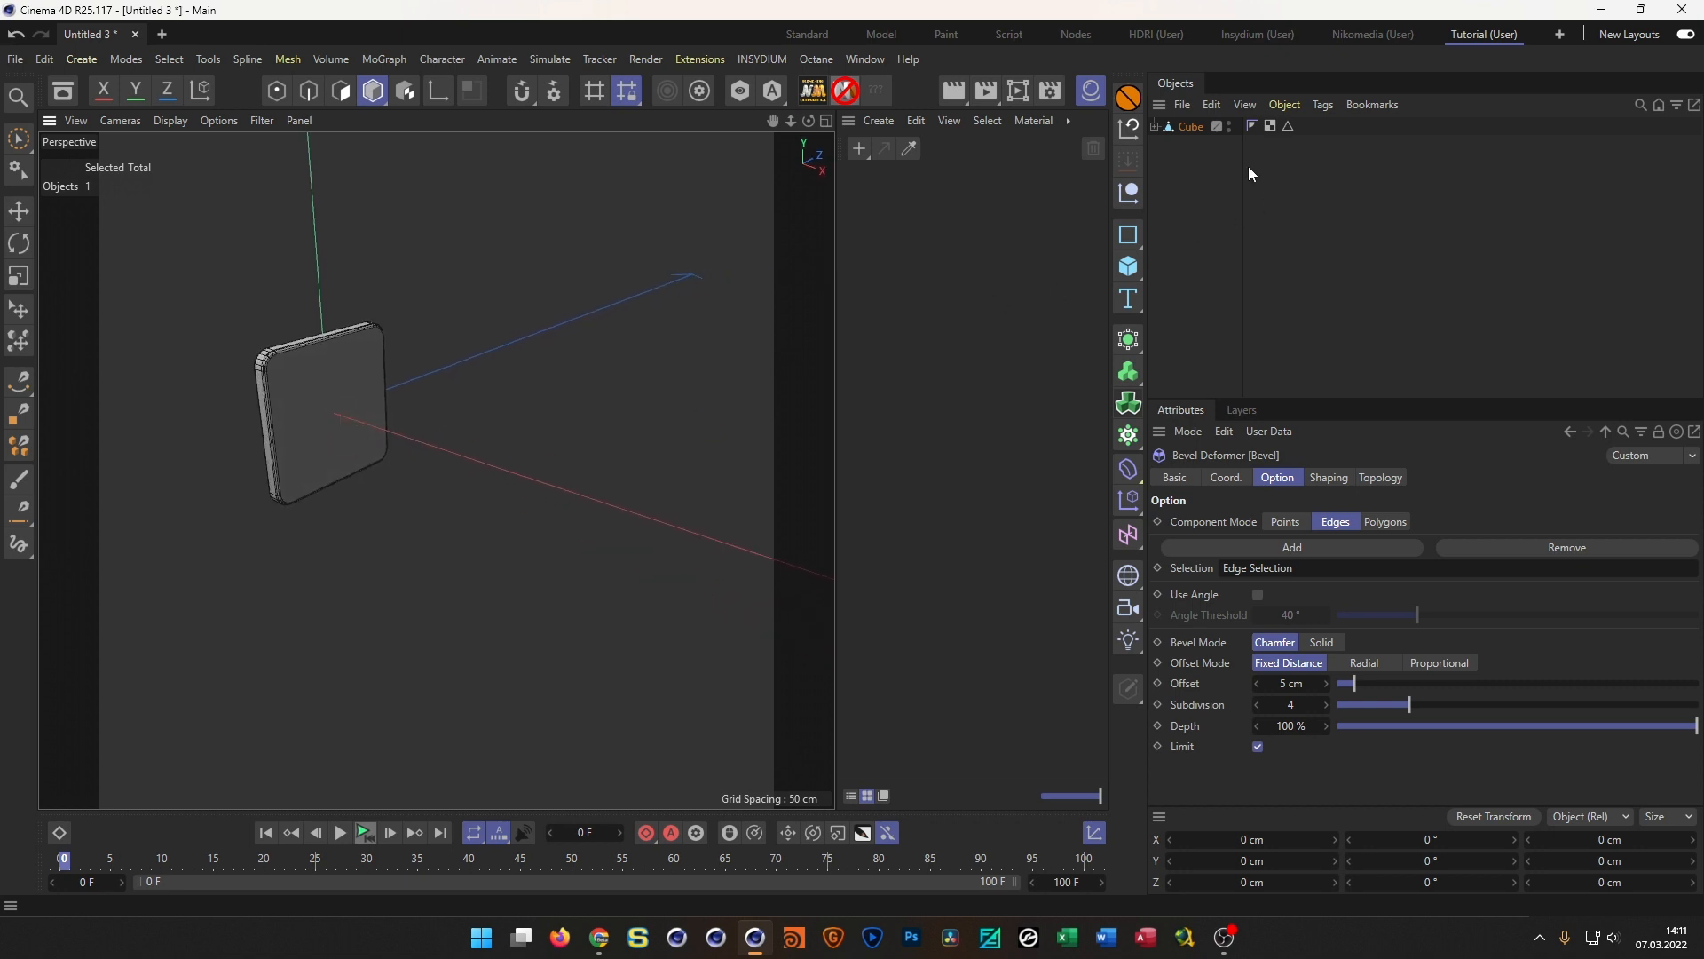
left_click(1191, 127)
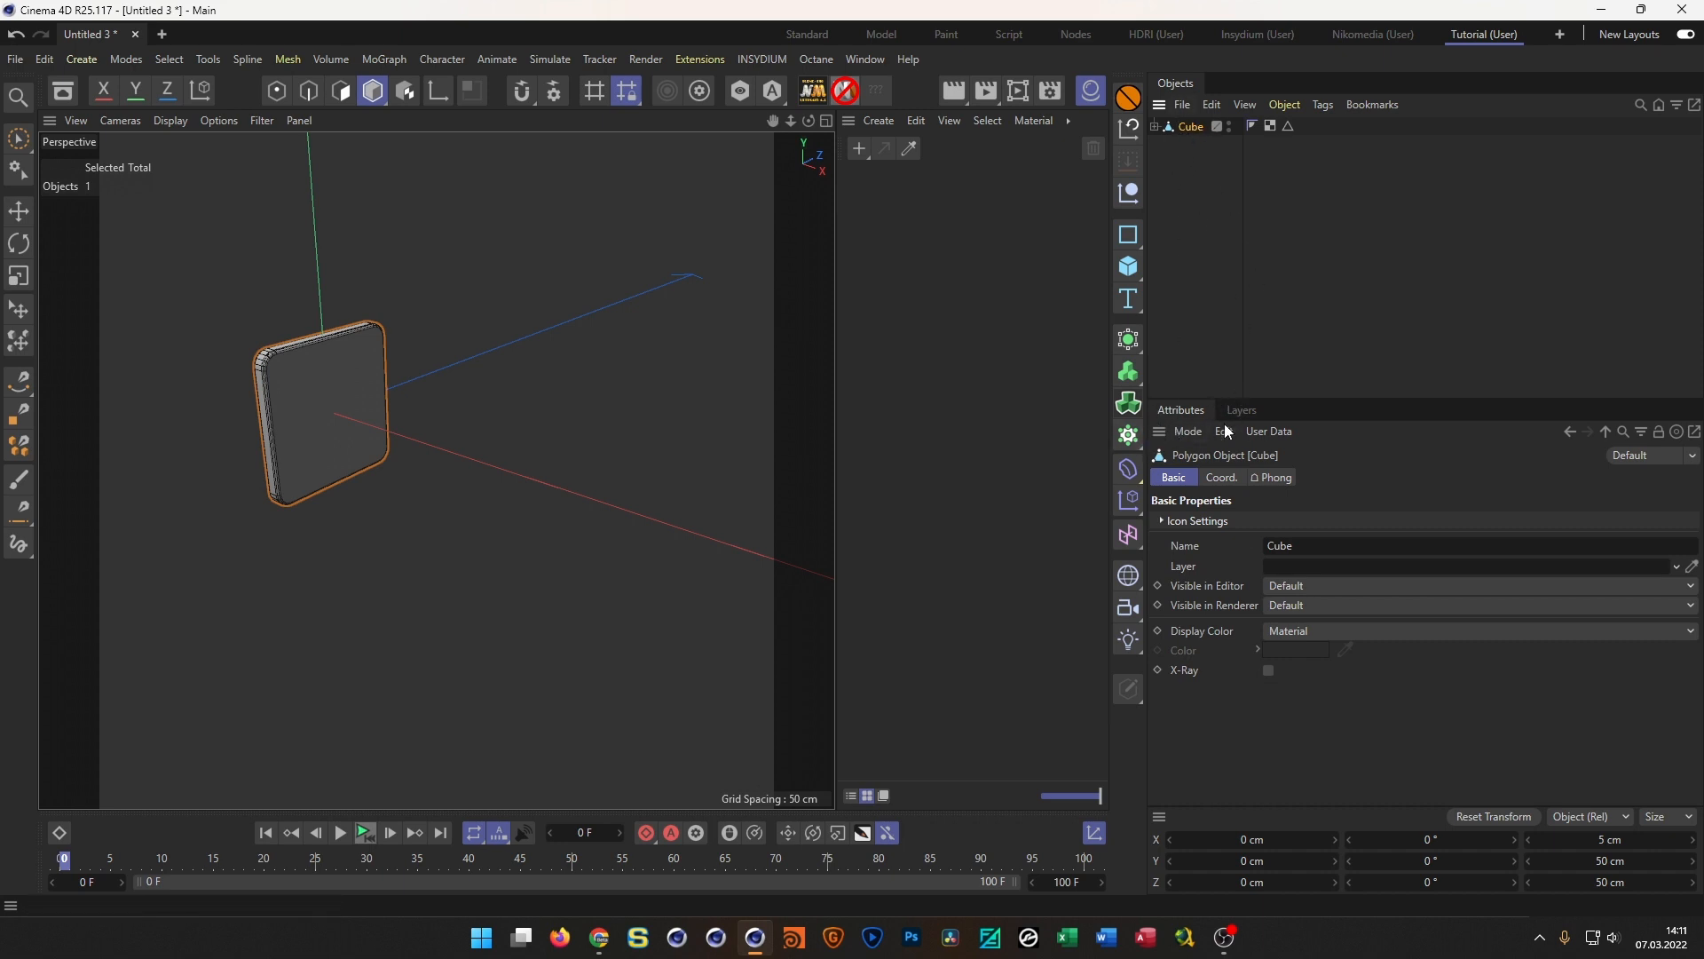
left_click(1129, 435, "alt")
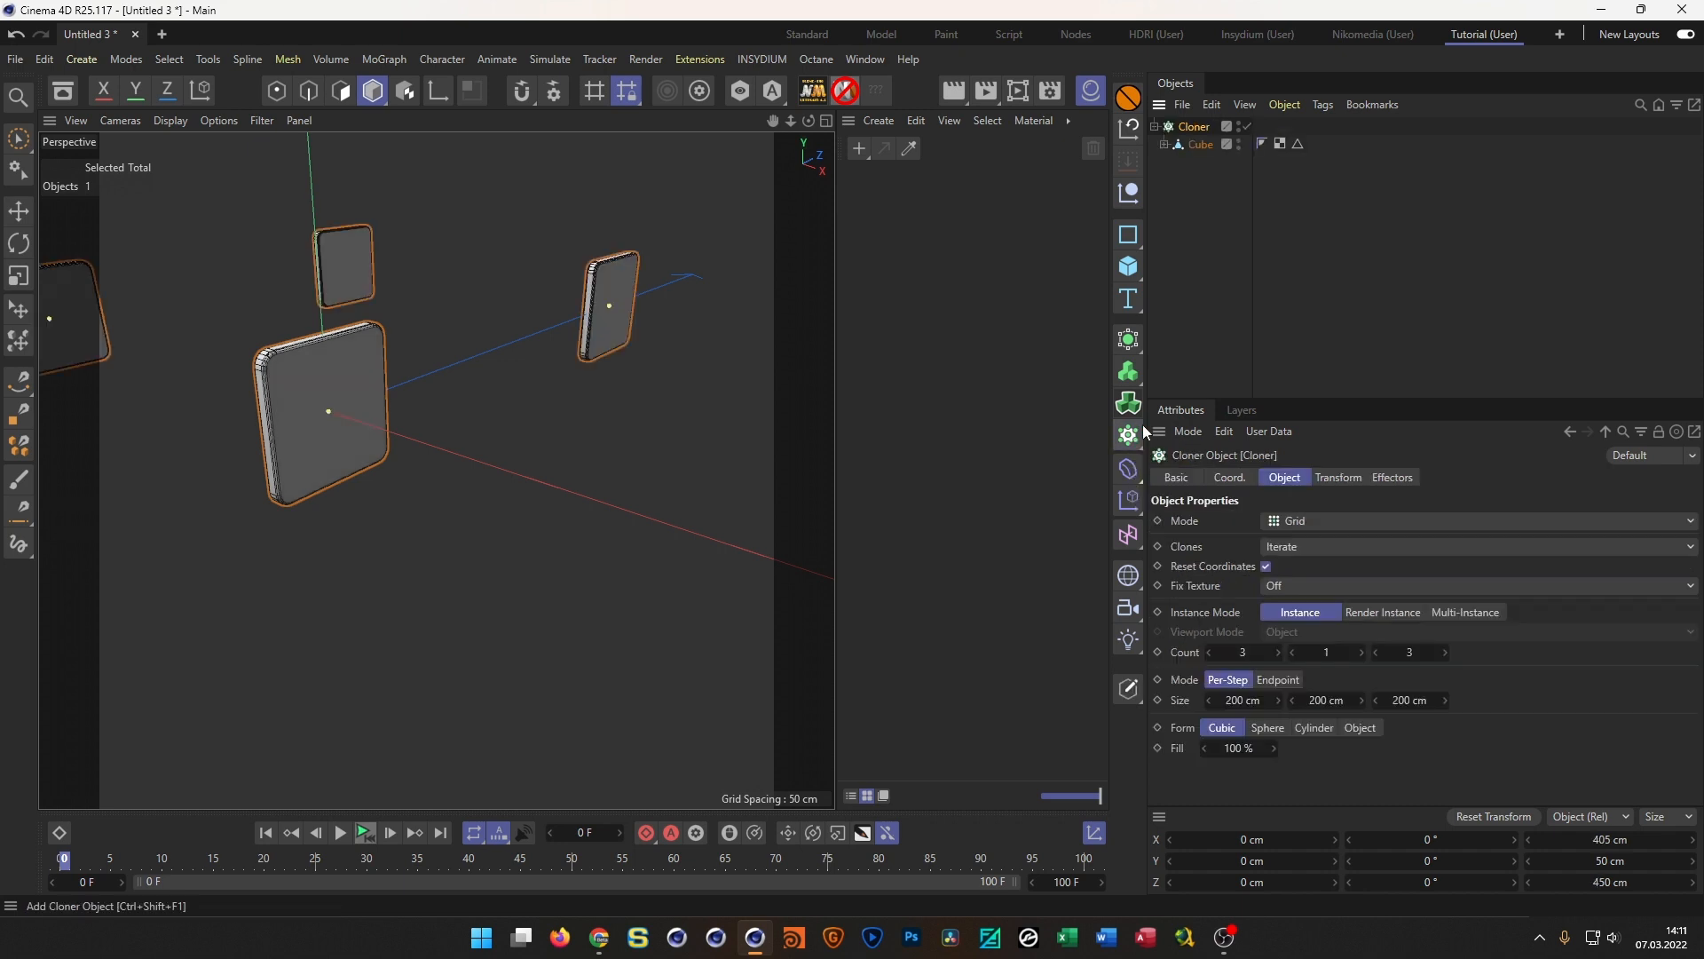
left_click_drag(334, 382, 391, 401, "alt")
left_click(1294, 529)
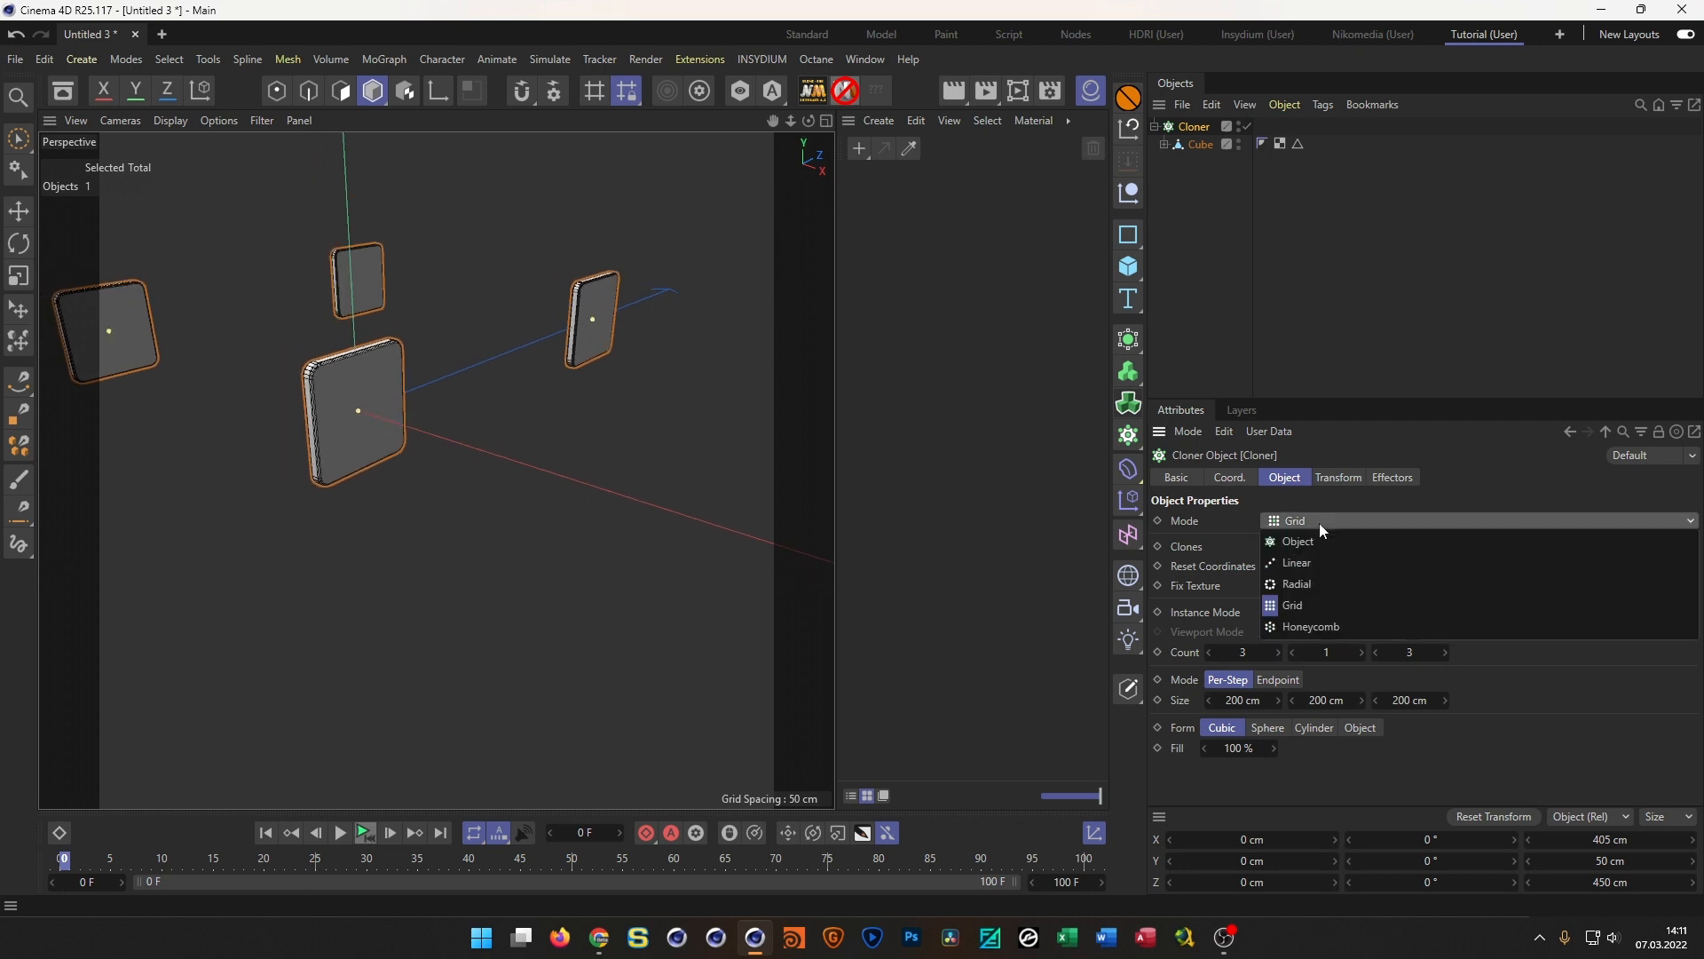
left_click(1322, 561)
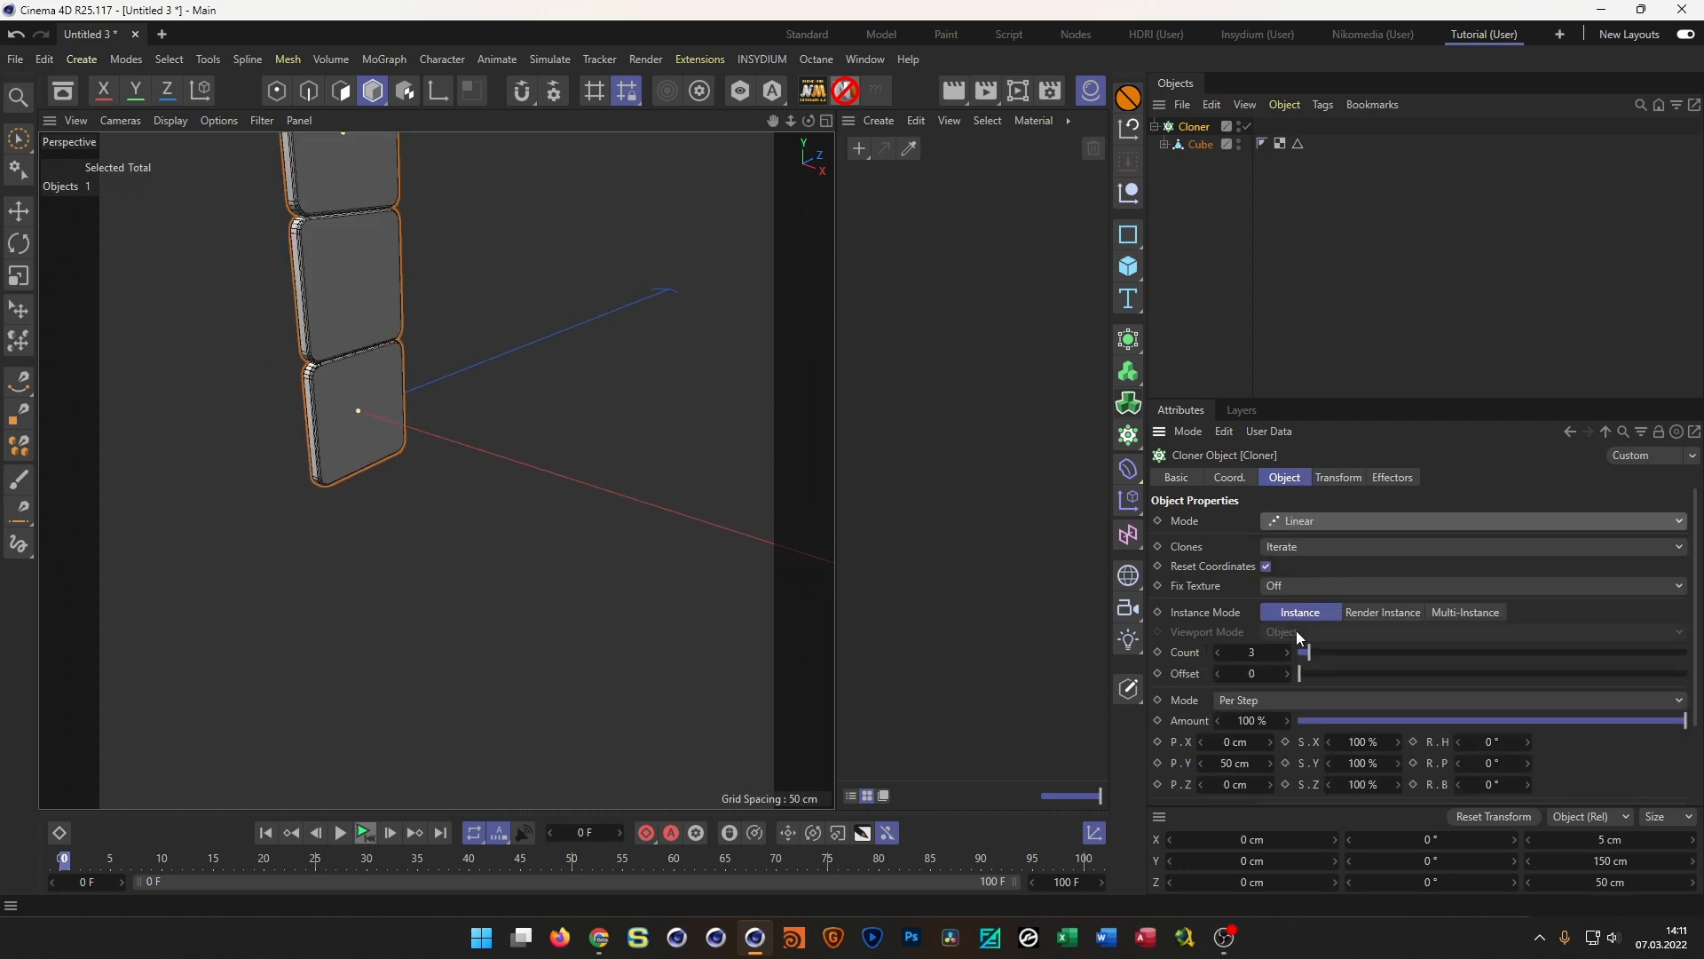
Set the cloner's per-step position to 0 cm in Y and 5 cm in X
left_click(1233, 763)
type("0")
key("Return")
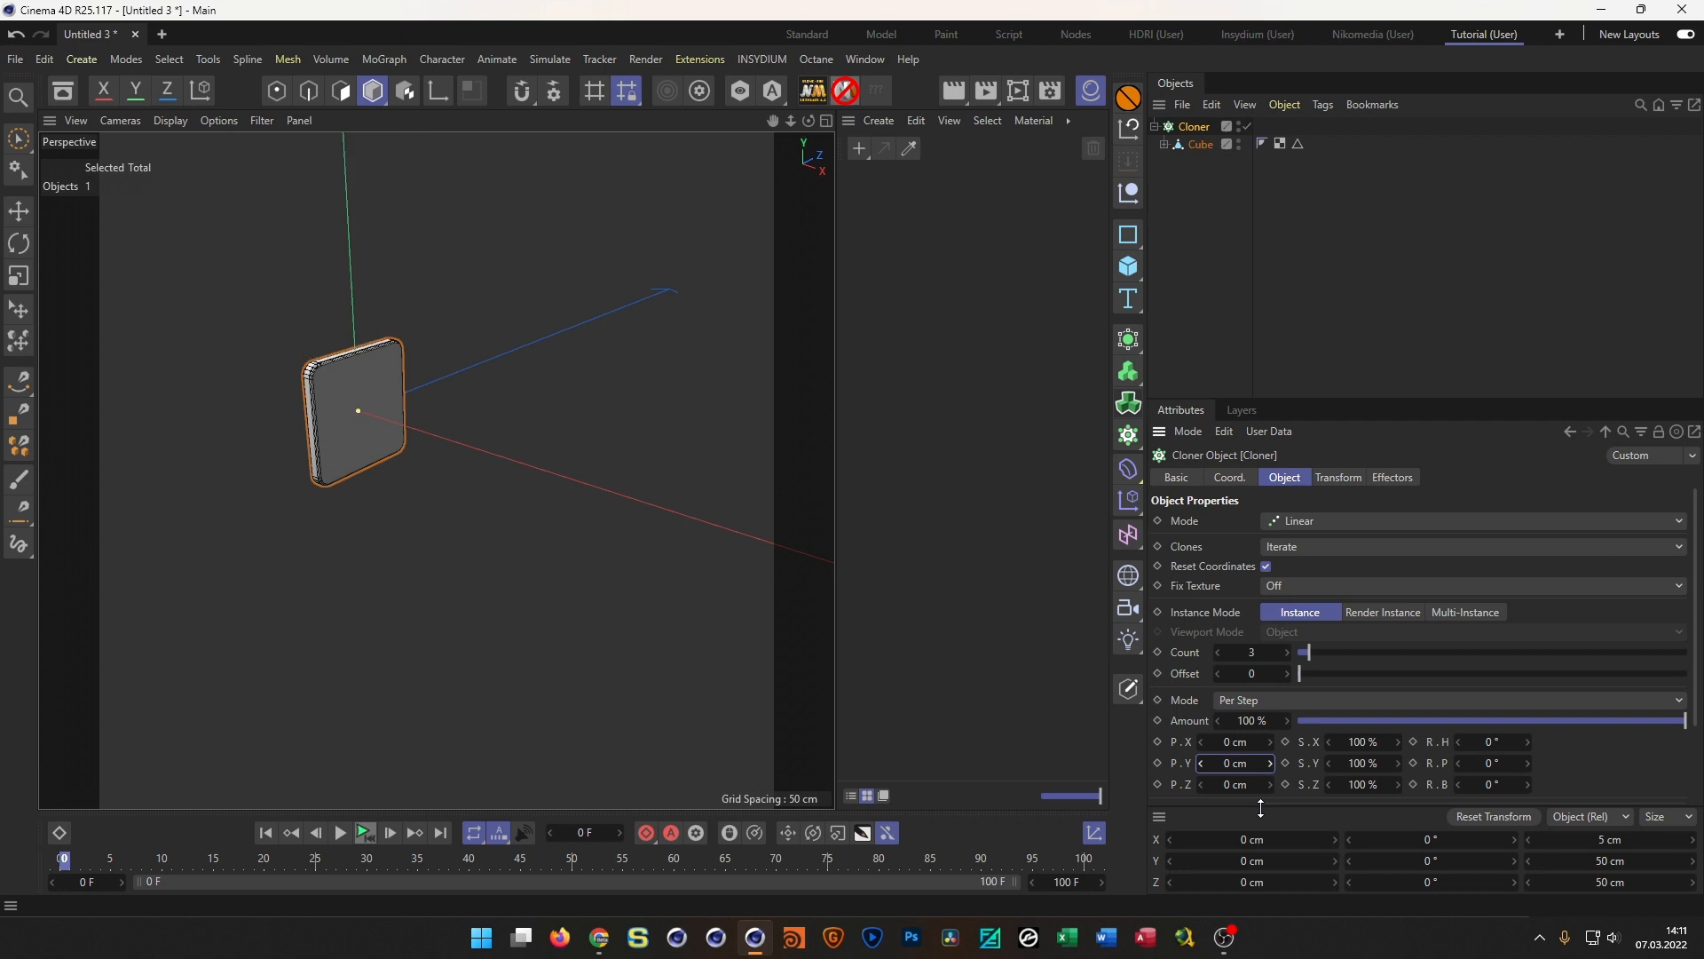
left_click(1234, 743)
type("5")
key("Return")
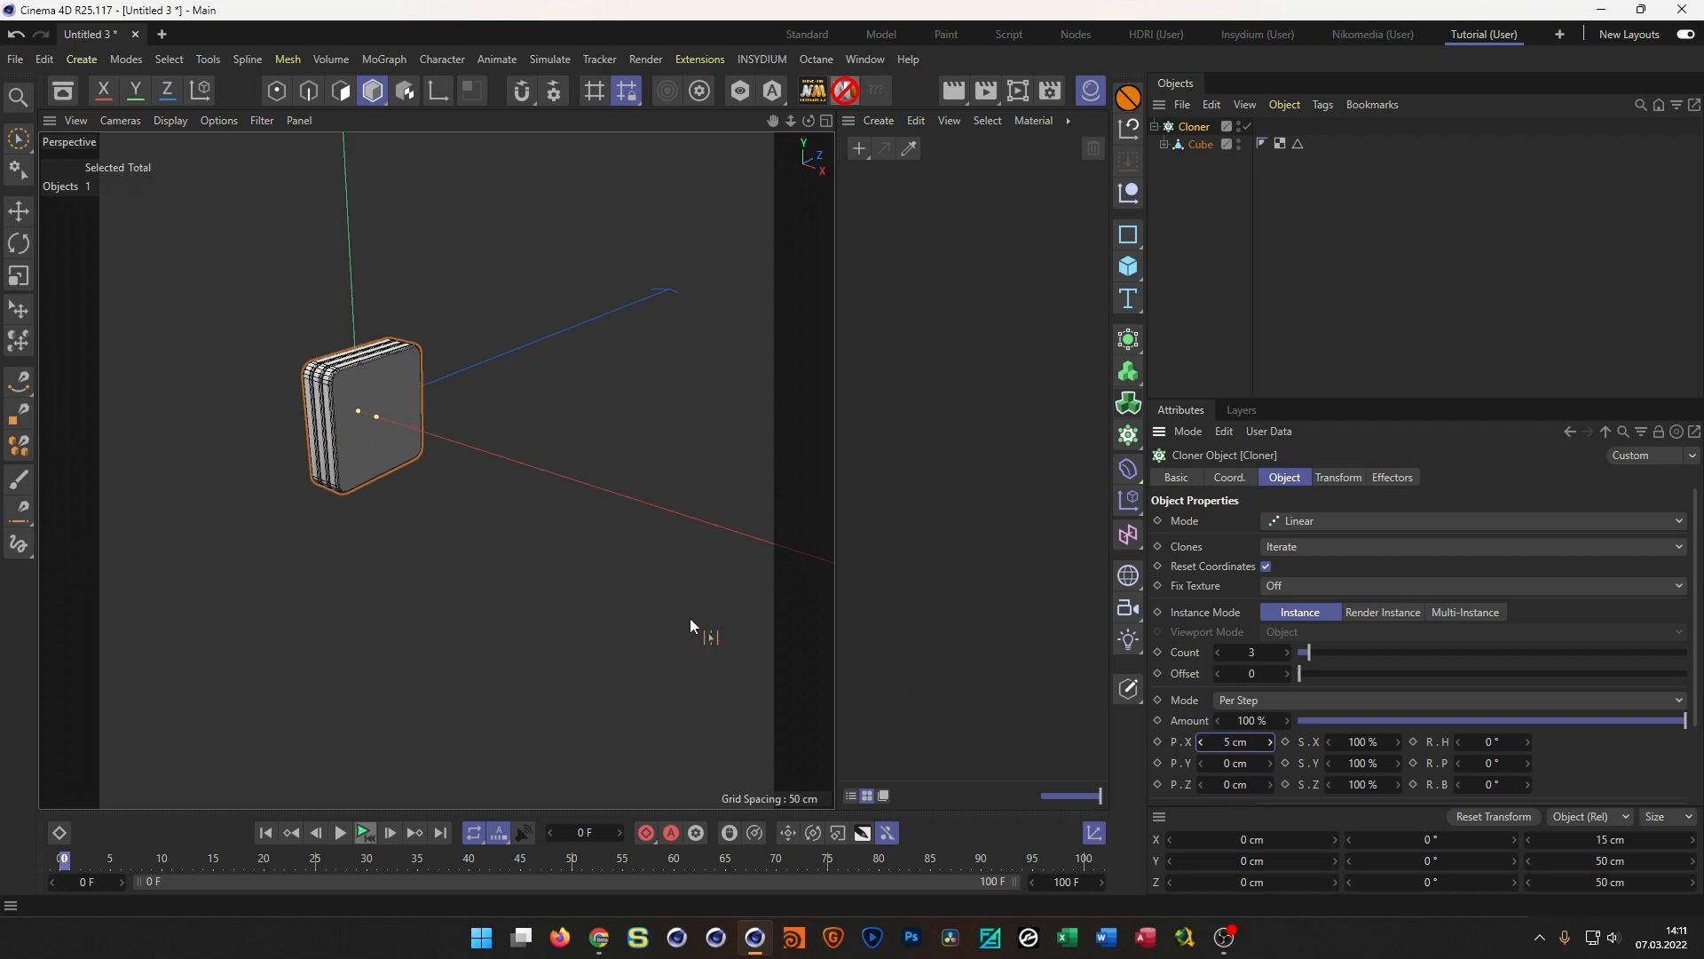
Set the cloner's count to 30 and inspect the row of stacked plates
scroll(396, 359, "up", 4)
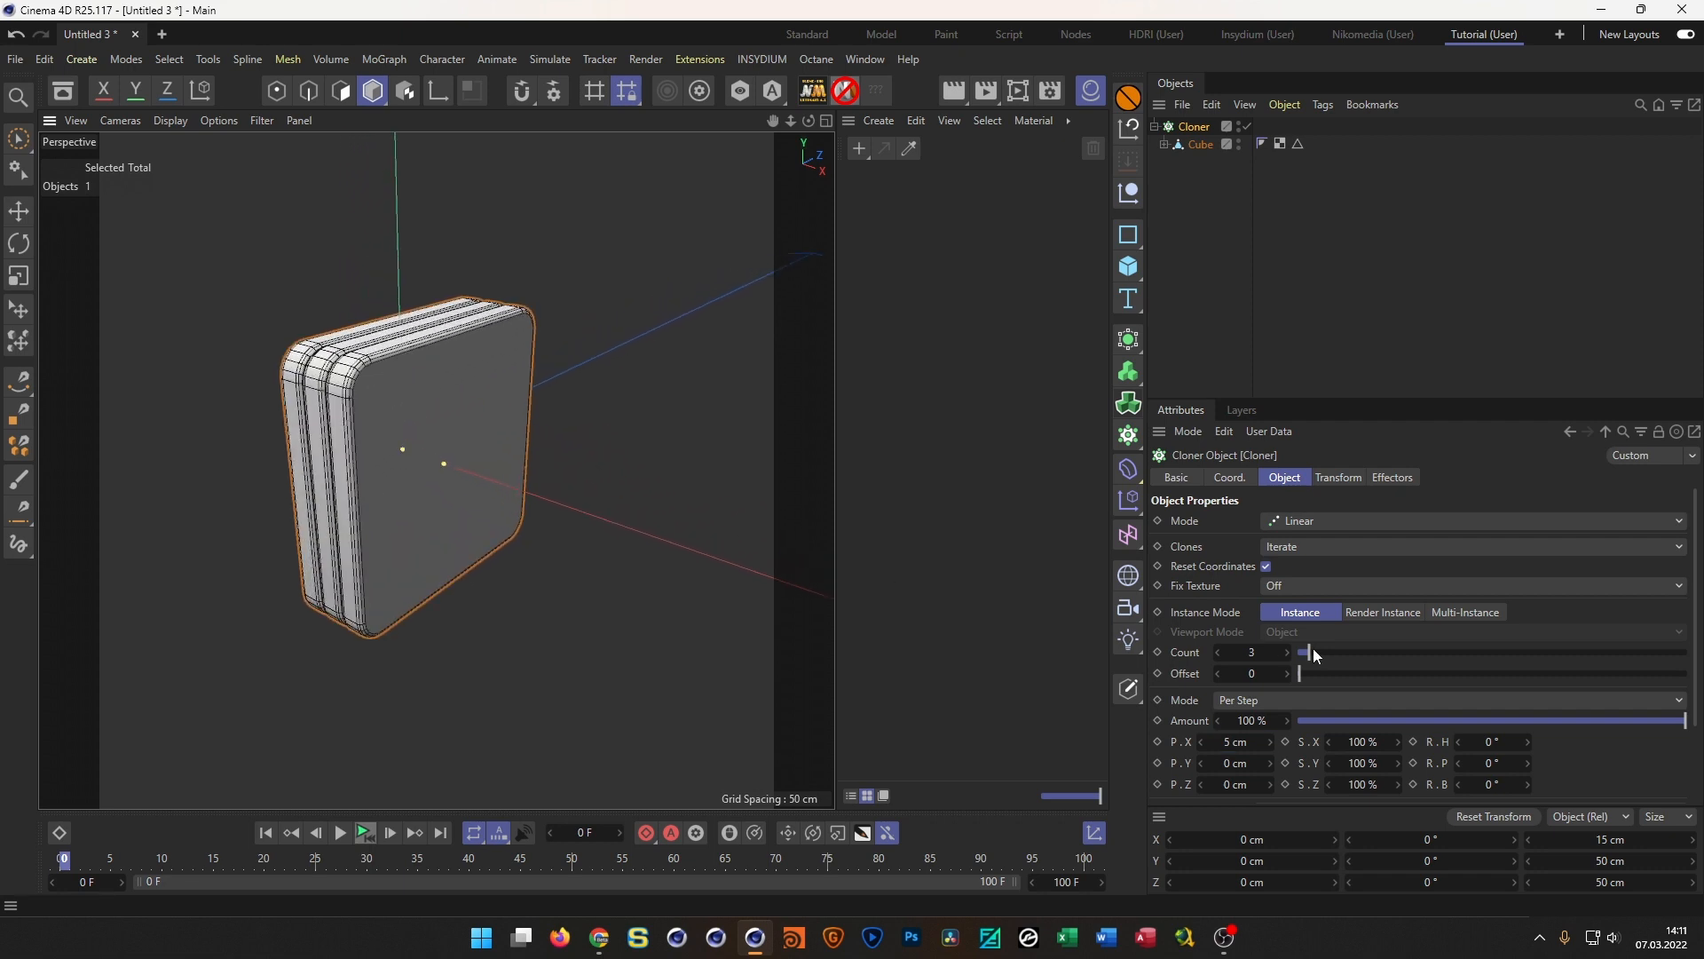
left_click(1265, 653)
type("30")
key("Return")
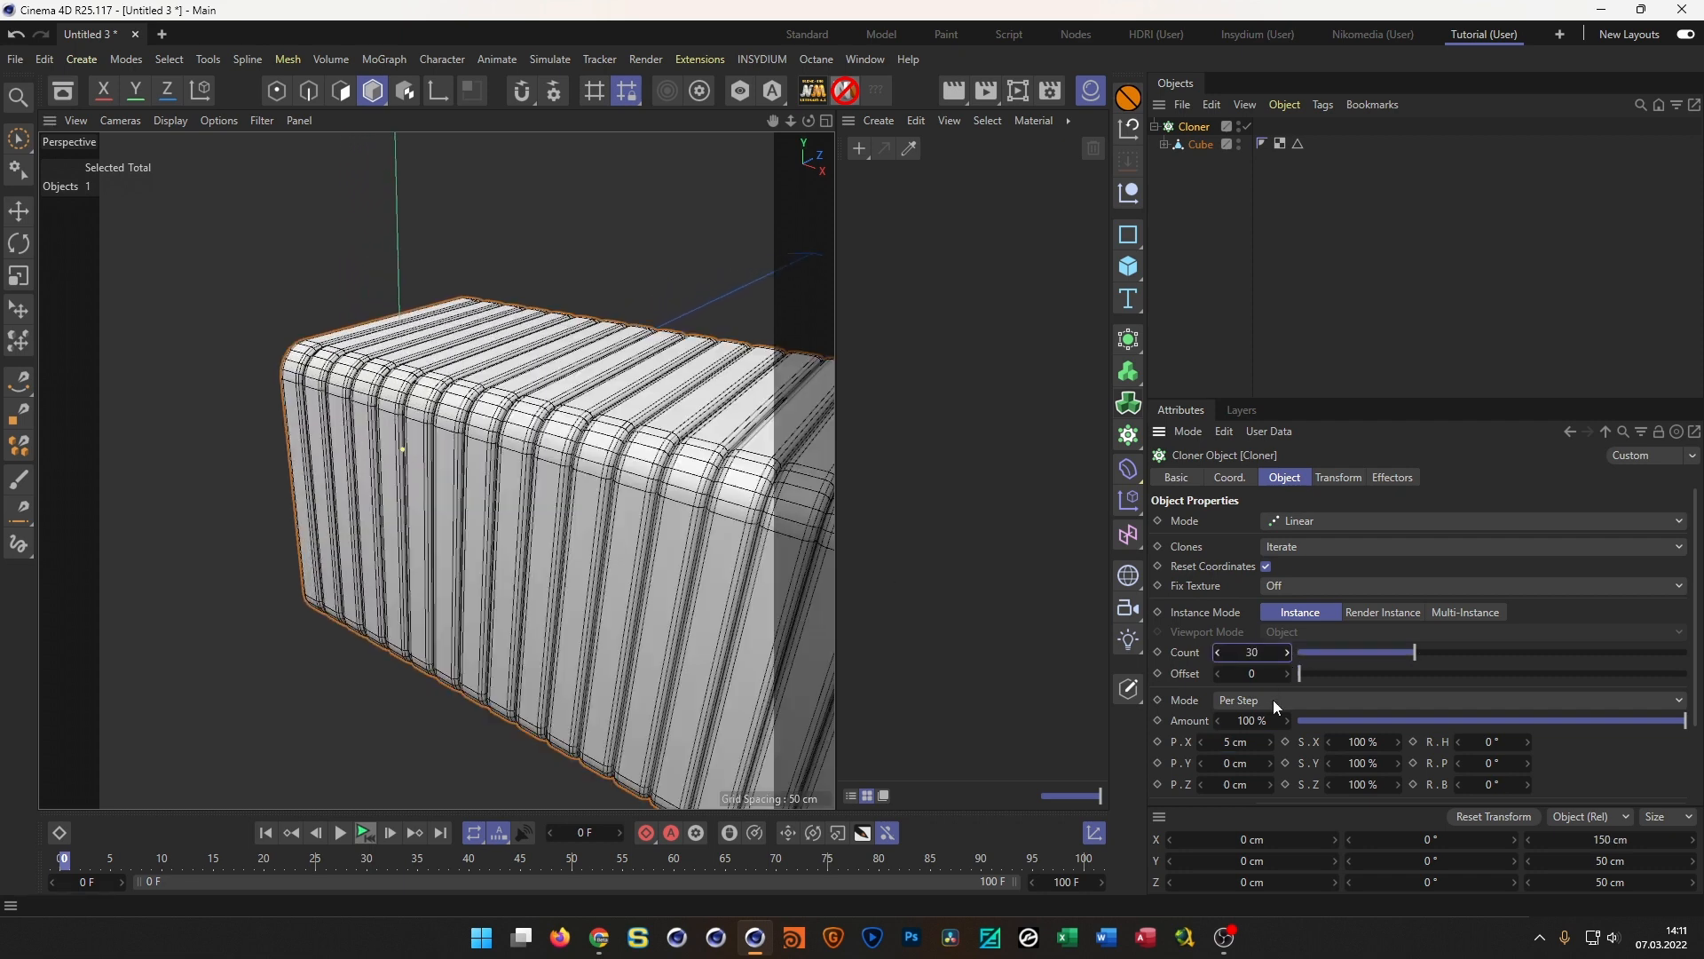
scroll(568, 608, "down", 5)
scroll(438, 481, "down", 2)
scroll(438, 481, "up", 6)
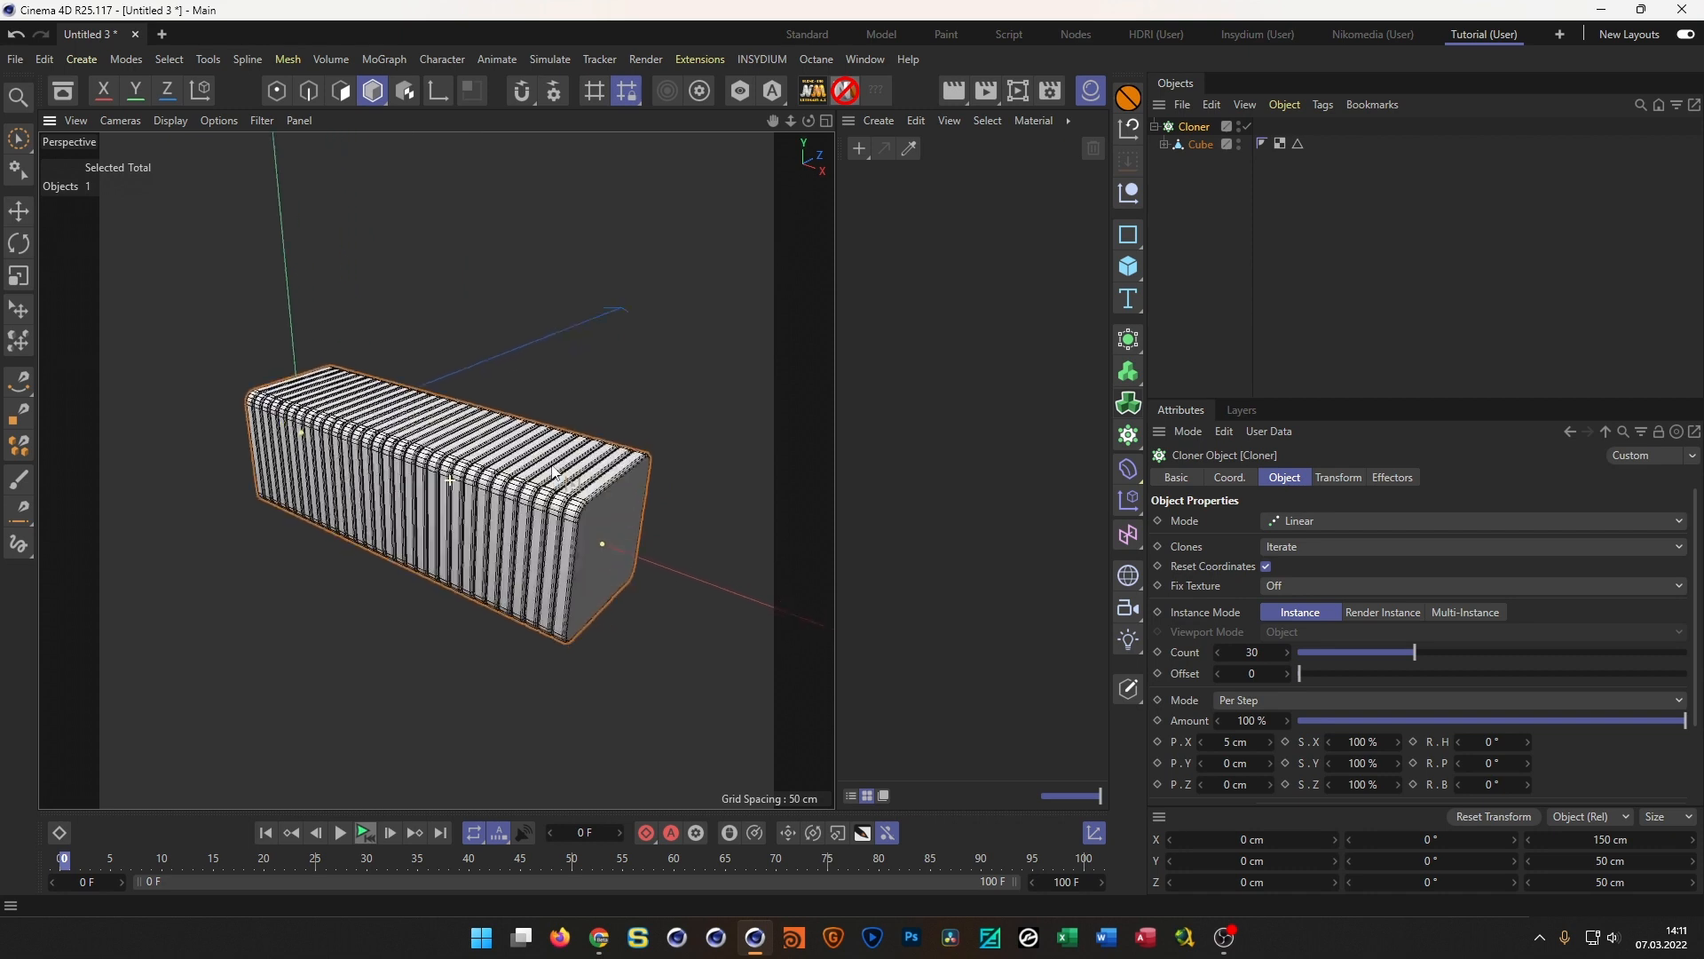
left_click_drag(573, 484, 555, 517, "alt")
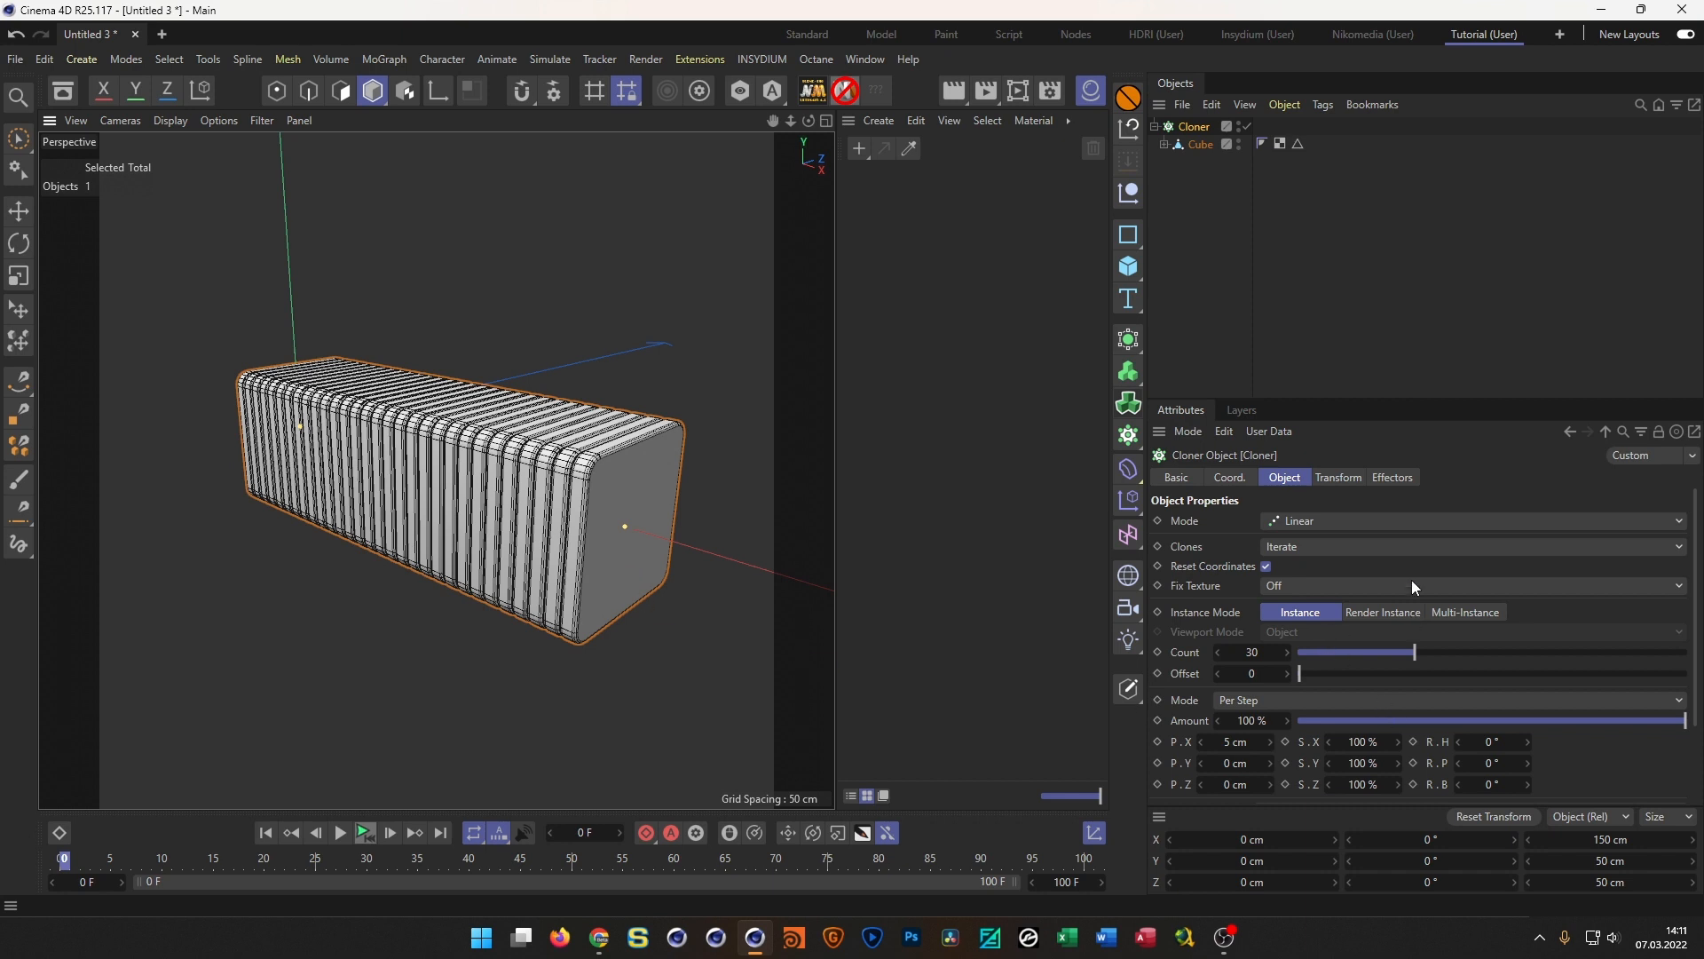
Try a clone offset of 22, reset it to 0 and set the clone count to 18
left_click_drag(1421, 396, 1423, 260)
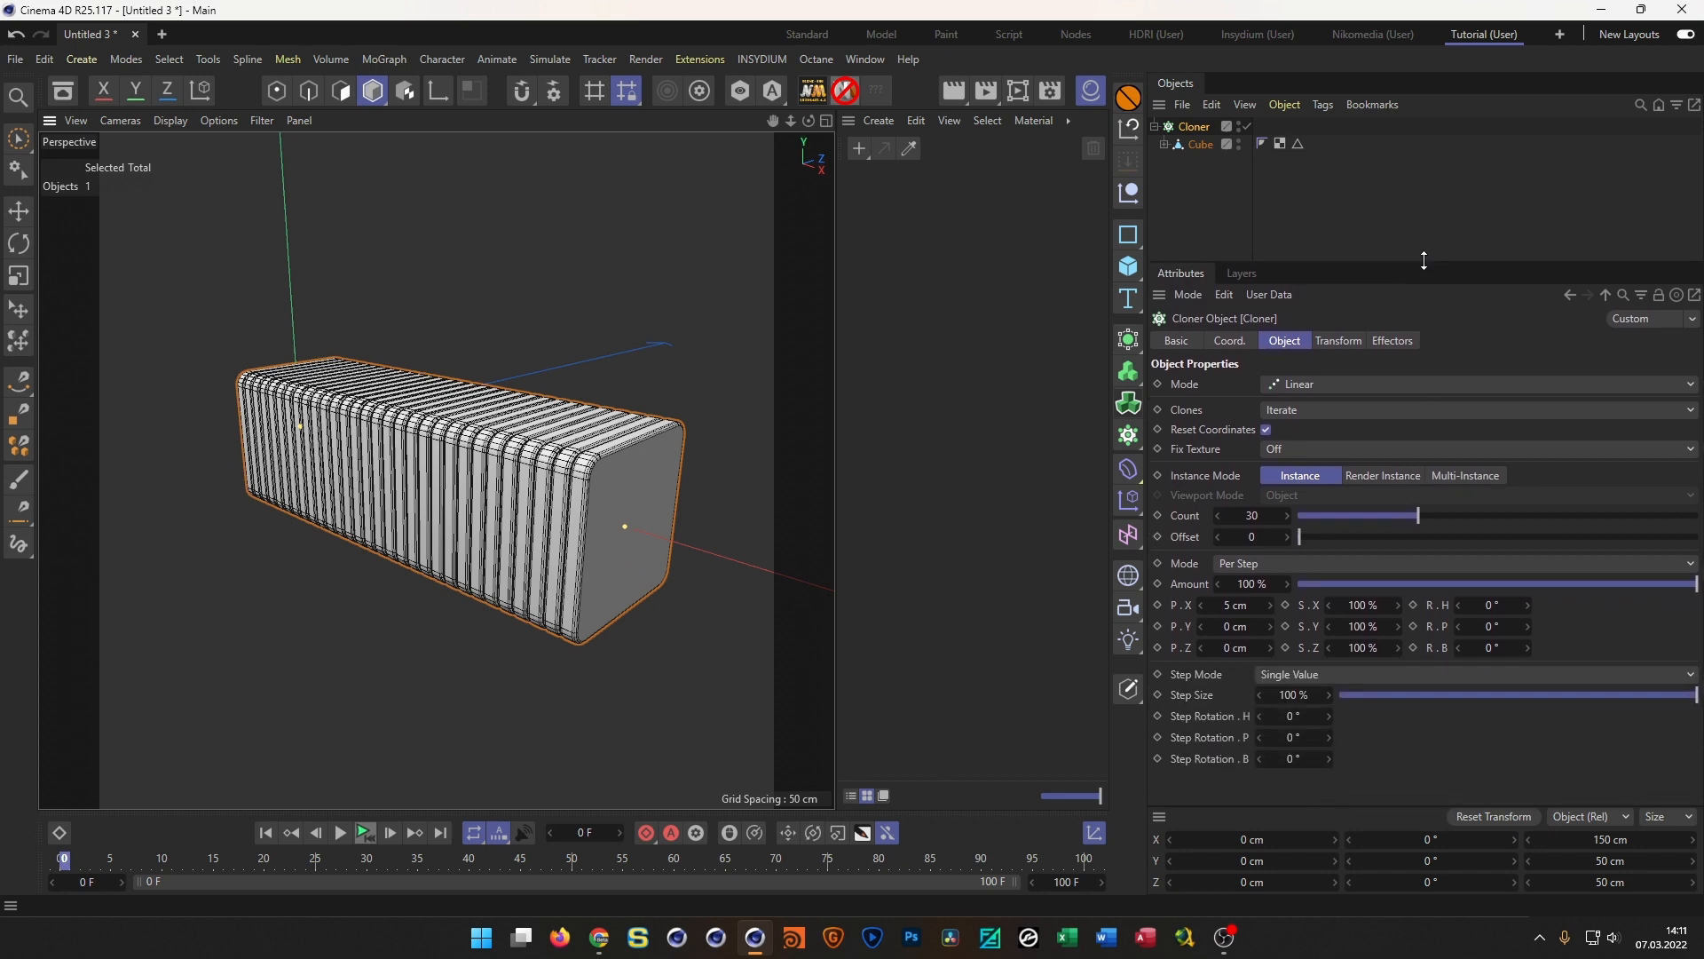
mouse_move(1306, 536)
left_mouse_down()
mouse_move(1511, 540)
mouse_move(1301, 571)
mouse_move(1385, 577)
left_mouse_up()
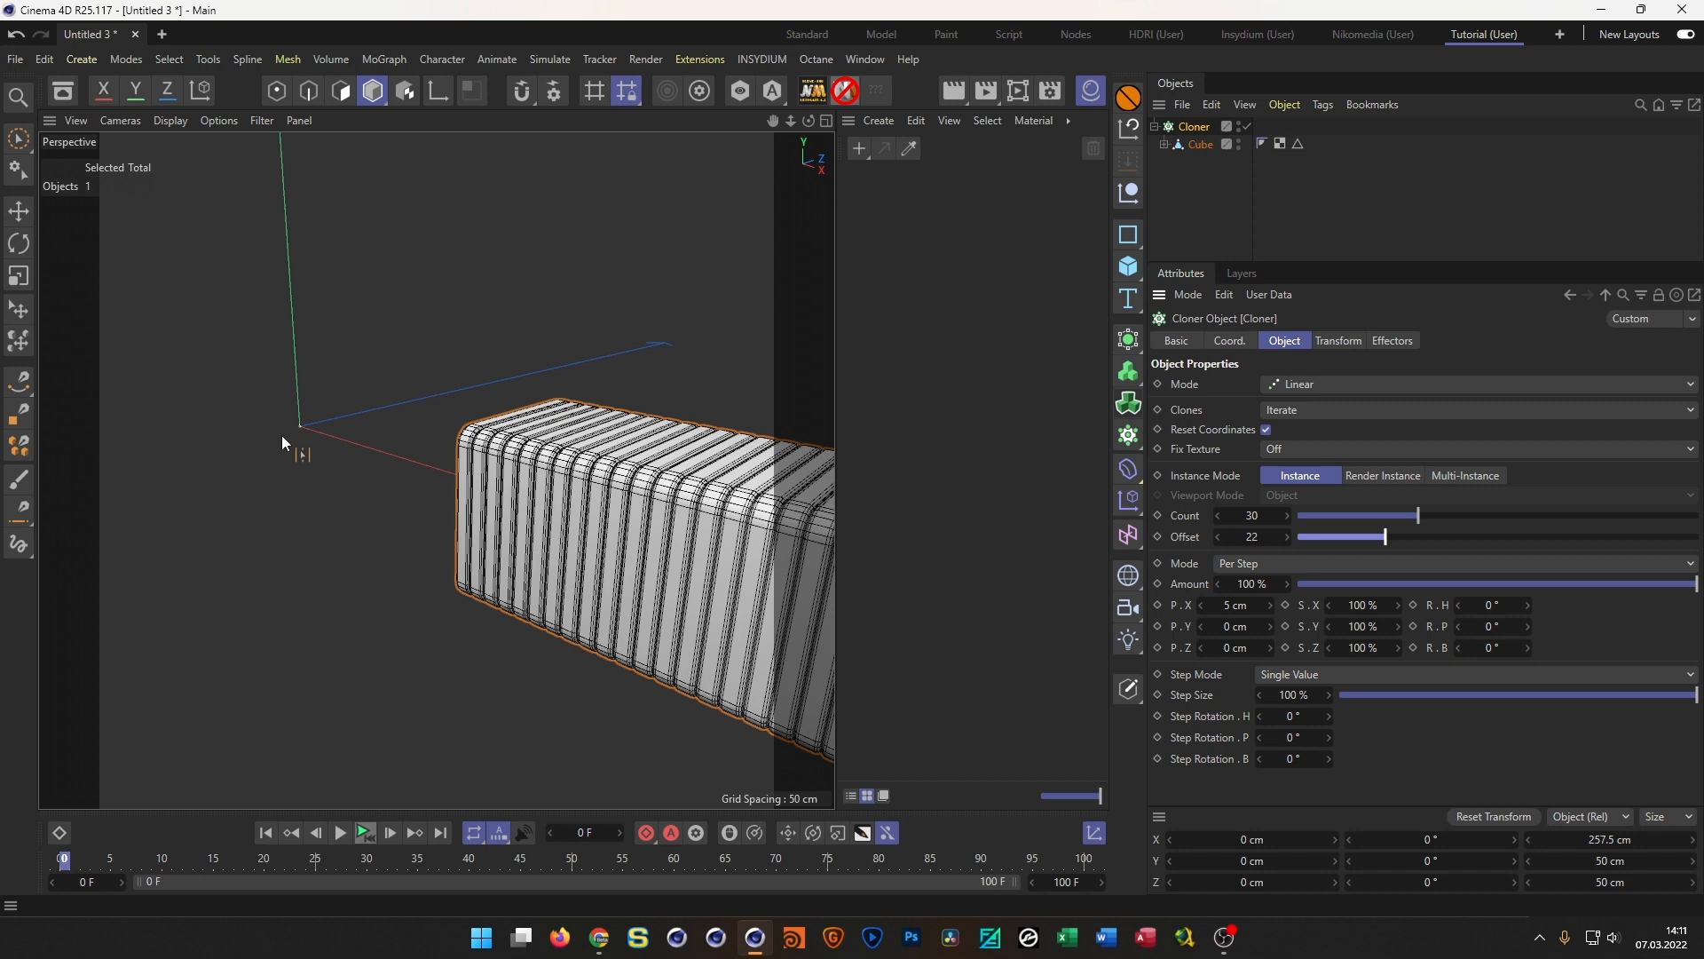
mouse_move(1422, 514)
left_mouse_down()
mouse_move(1359, 513)
mouse_move(1372, 526)
mouse_move(1313, 547)
mouse_move(1393, 557)
mouse_move(1289, 552)
left_mouse_up()
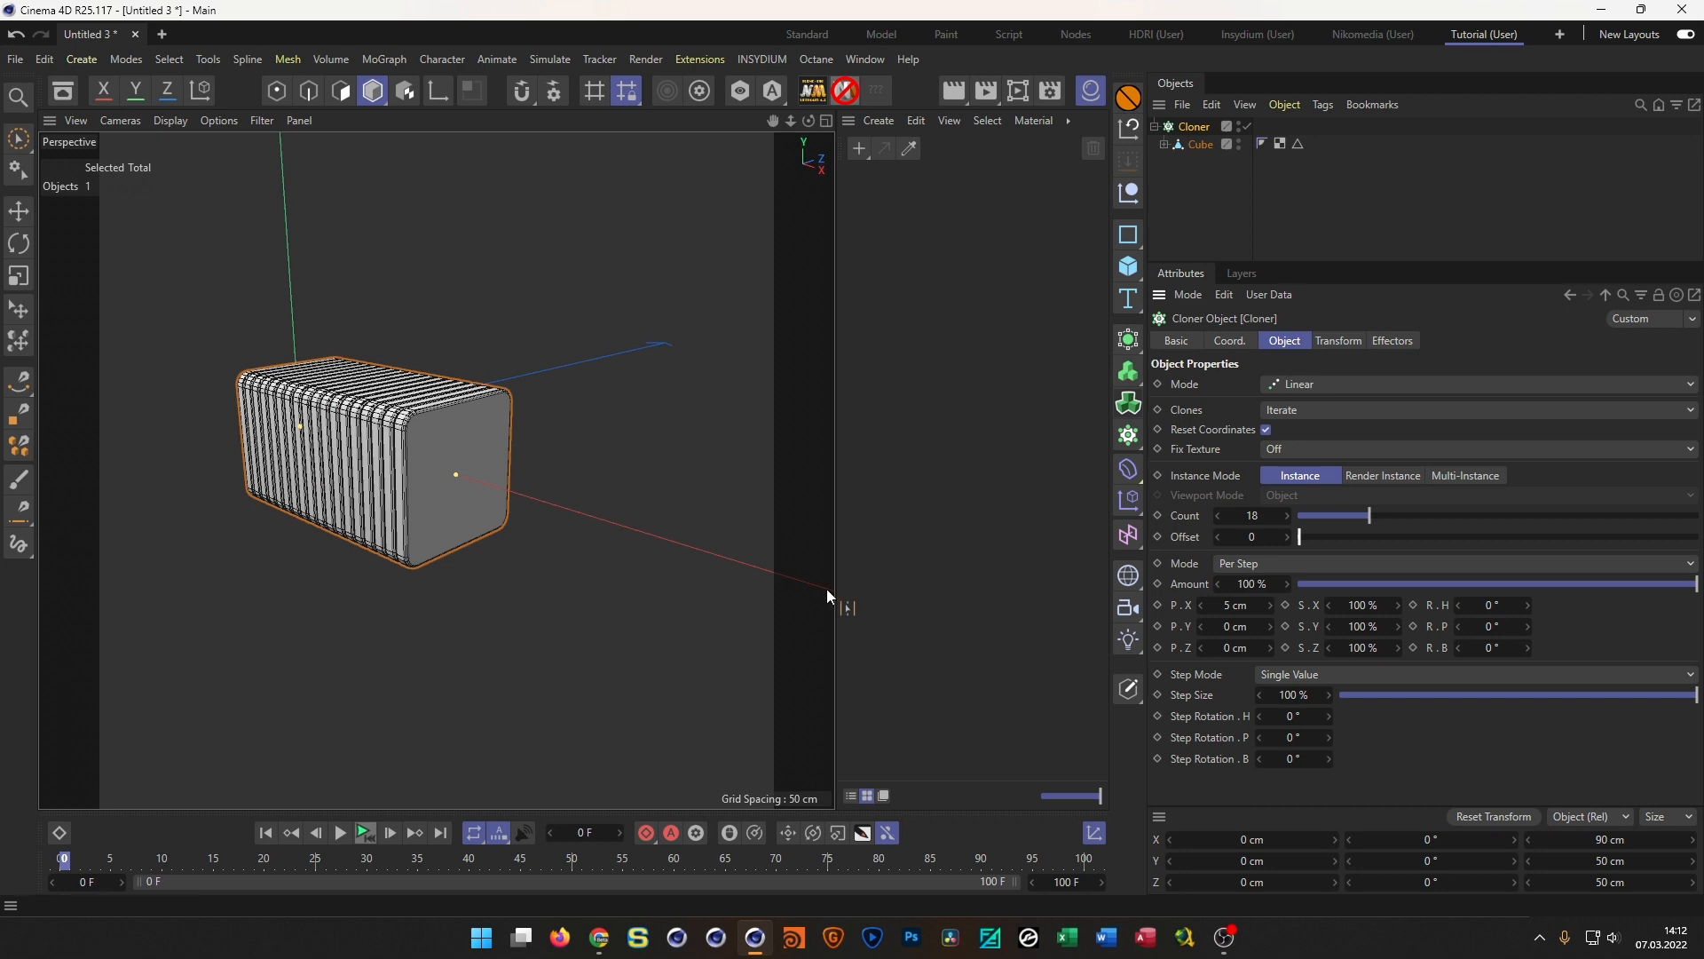
Add a MoSpline object to the scene and disable the Cloner
left_click_drag(549, 434, 391, 478, "alt")
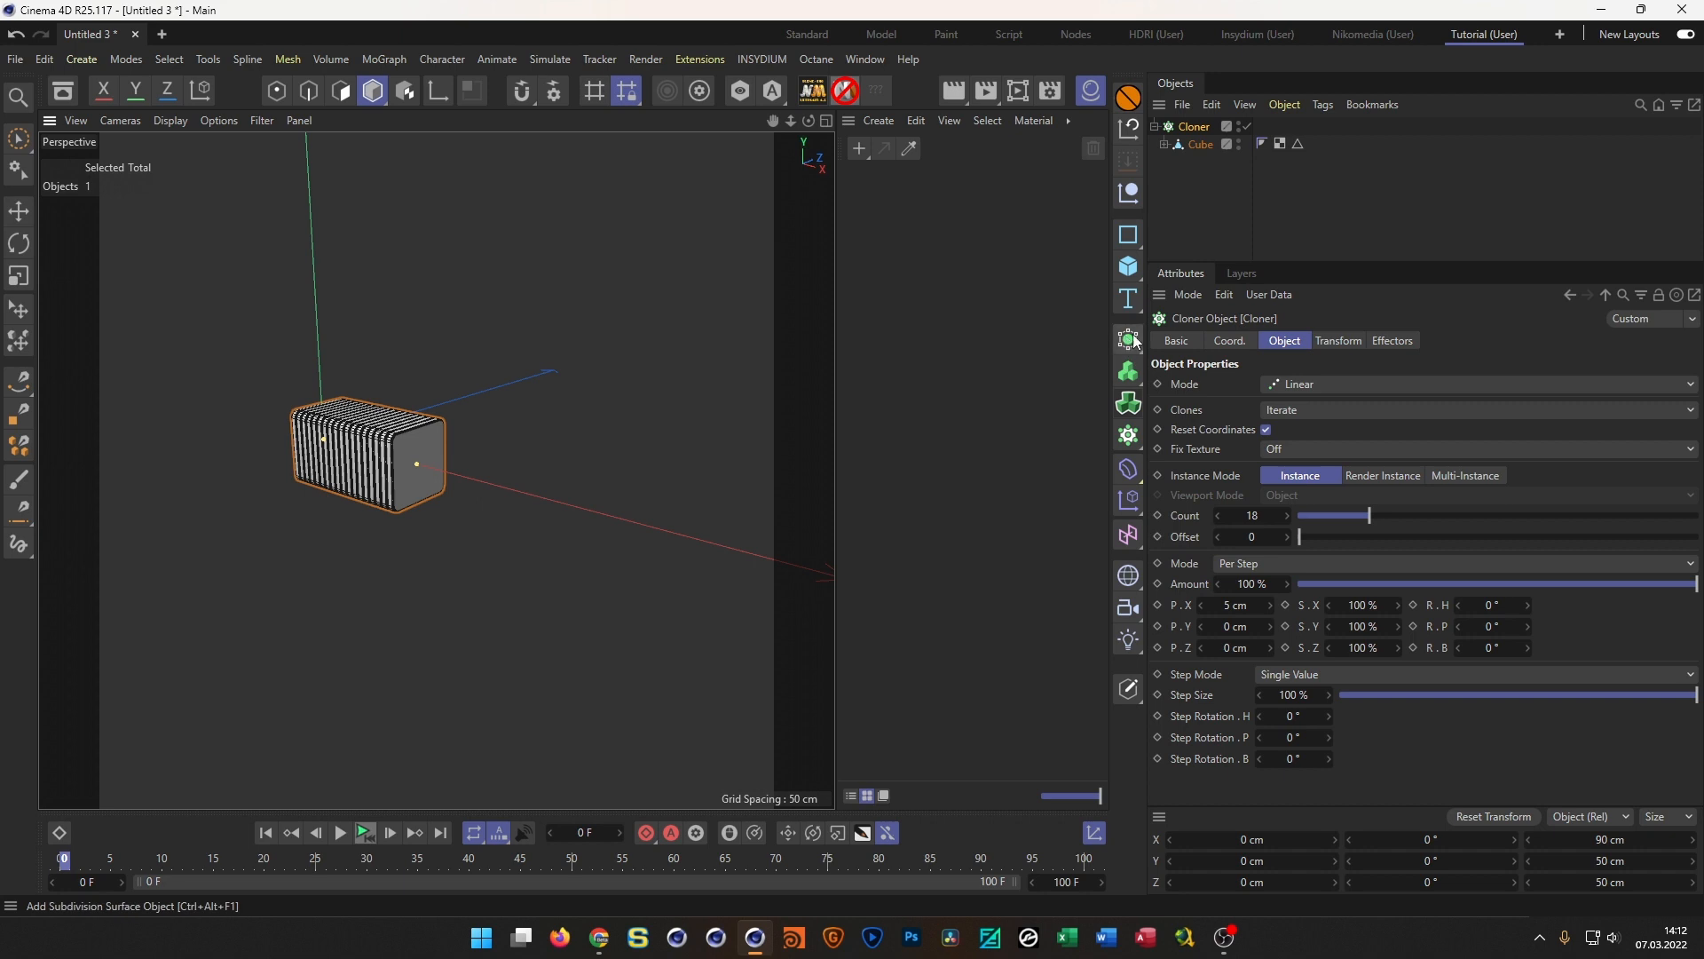
left_click(1129, 436)
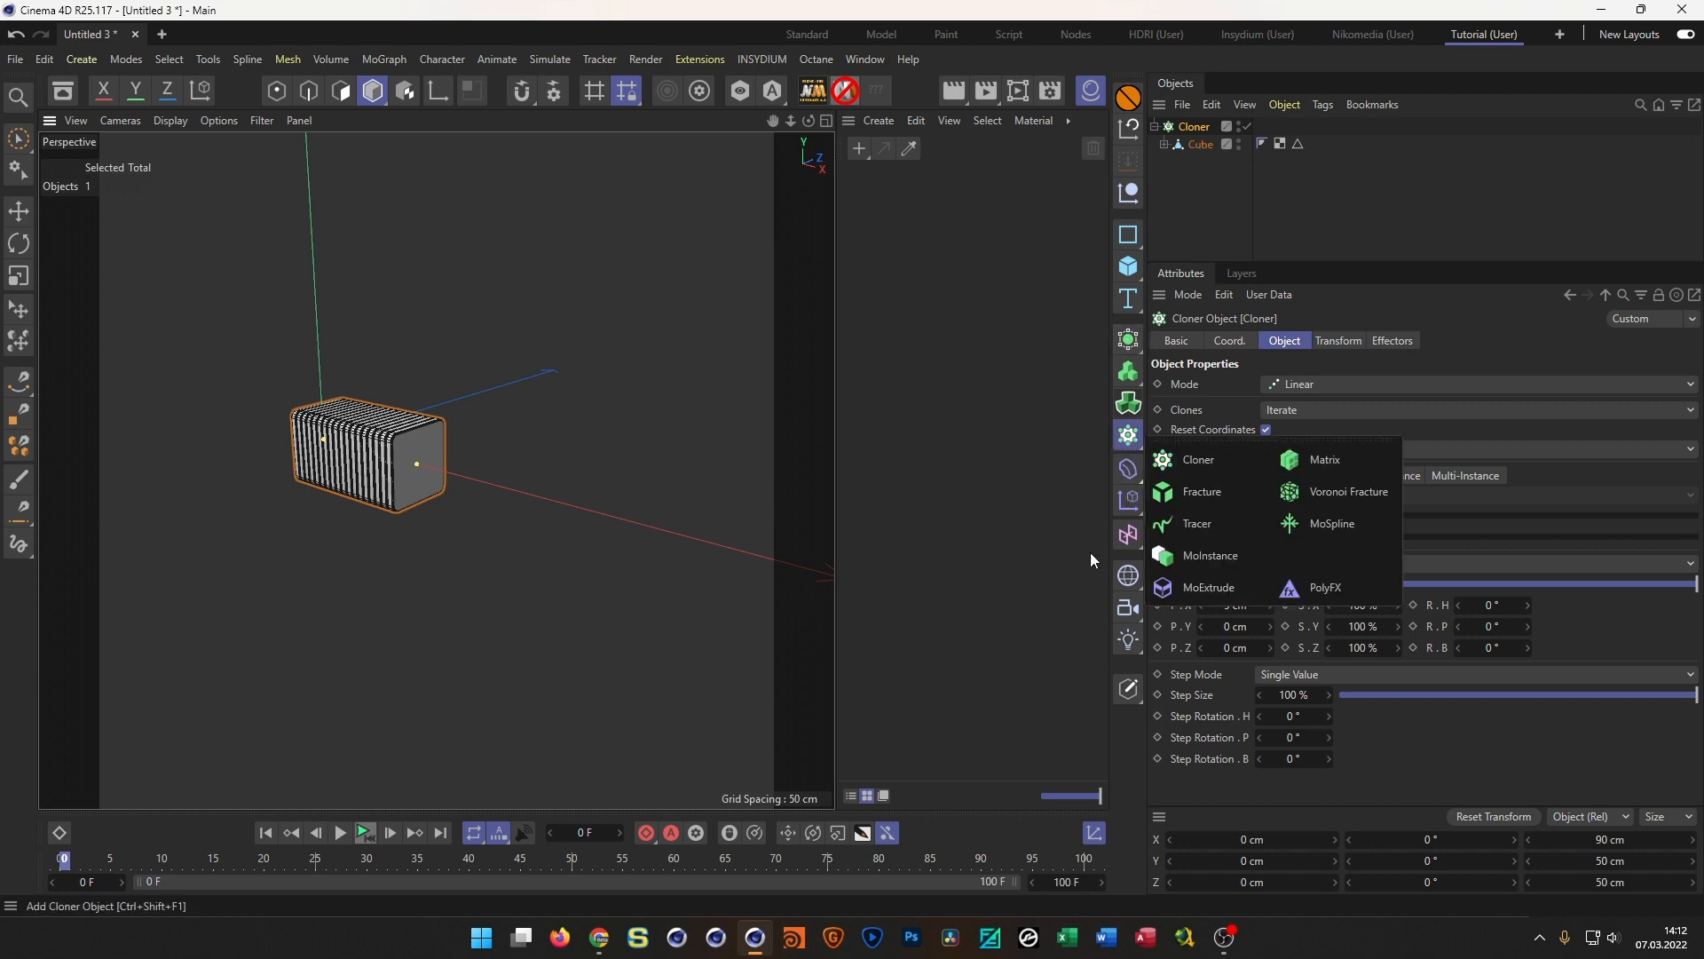
left_click(1281, 530)
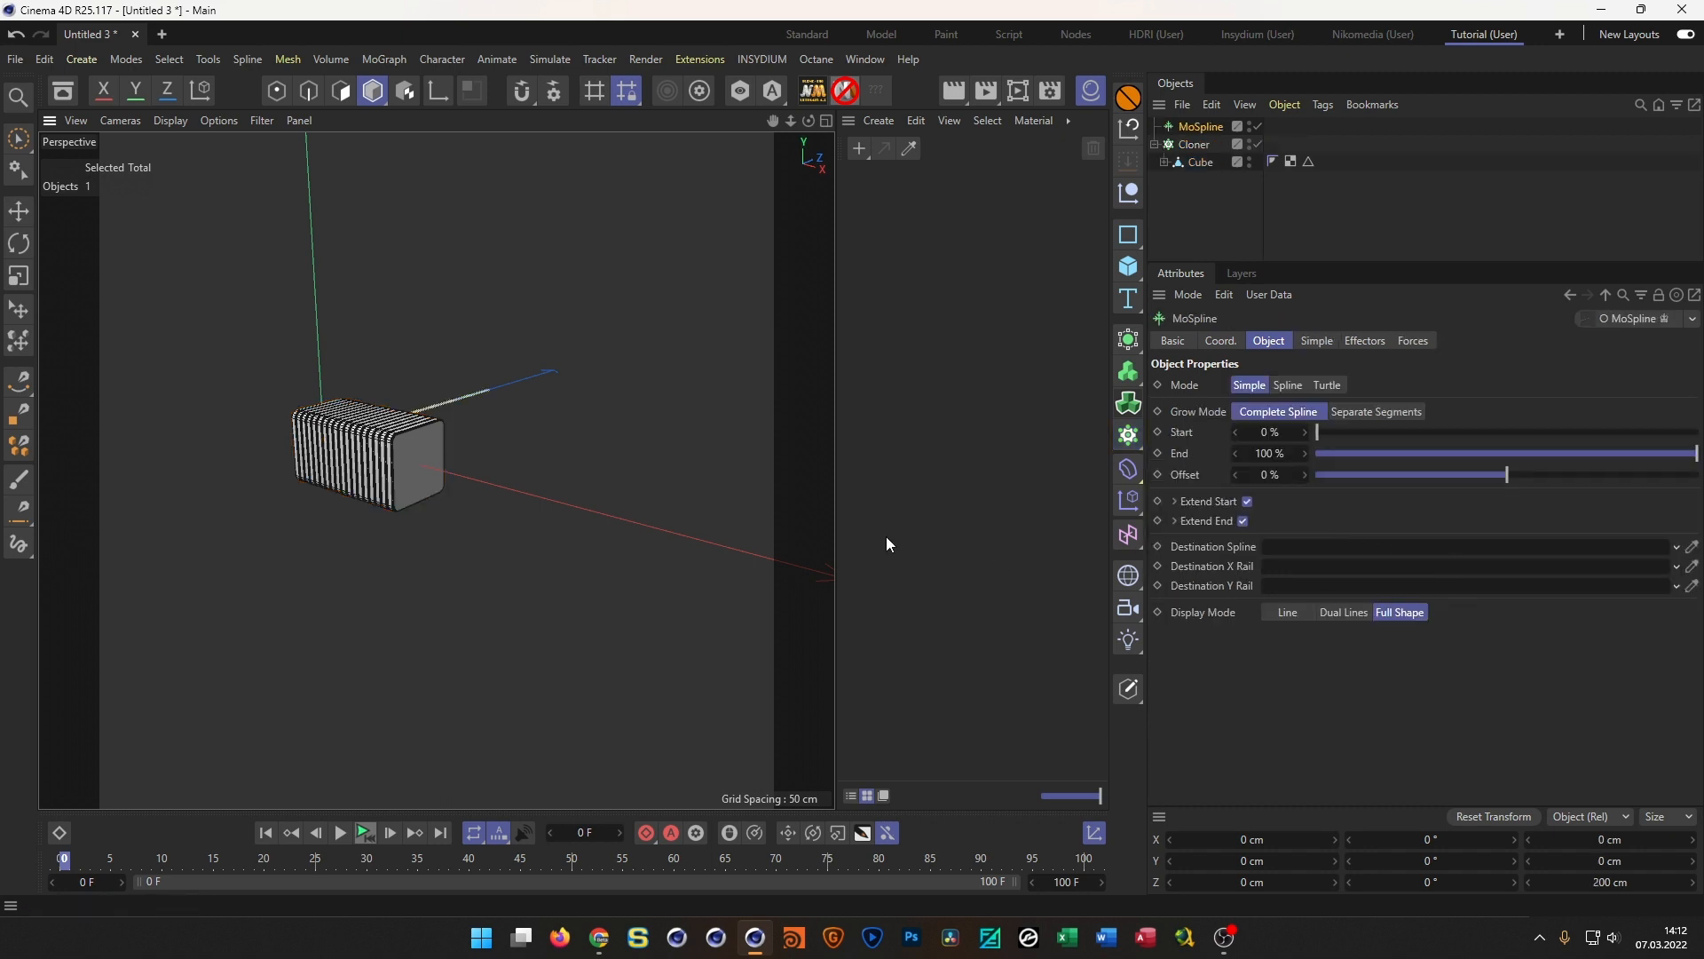
right_click_drag(430, 428, 465, 378, "alt")
left_click_drag(466, 378, 483, 301, "alt")
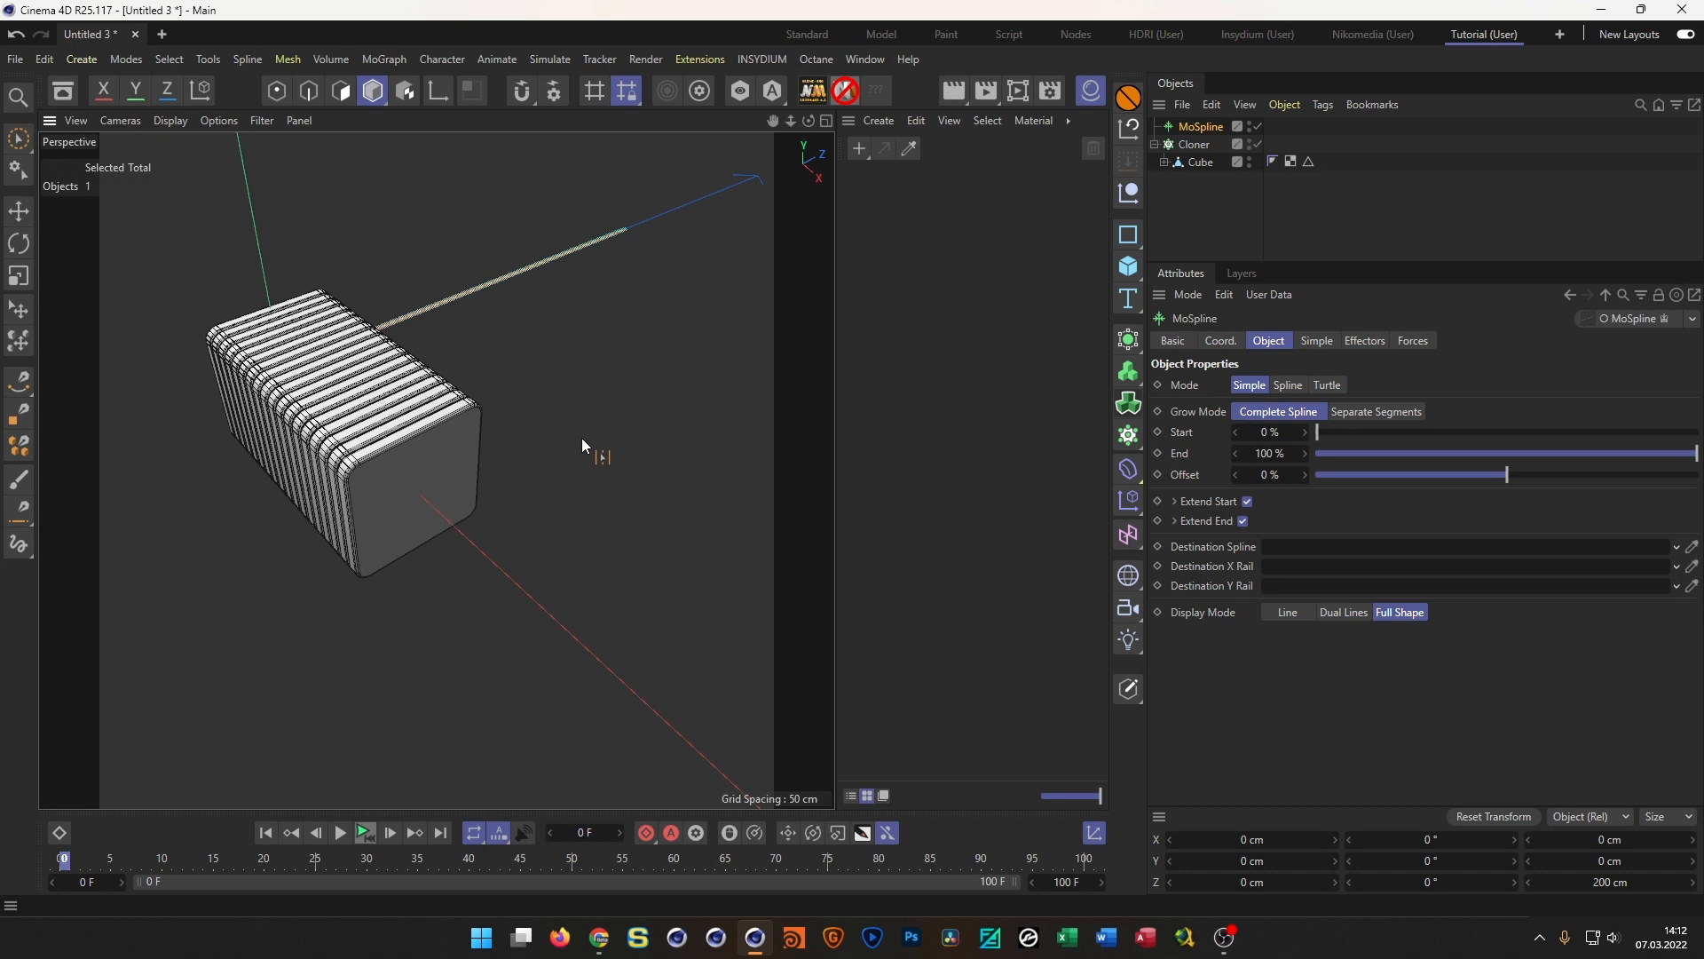
left_click(1256, 144)
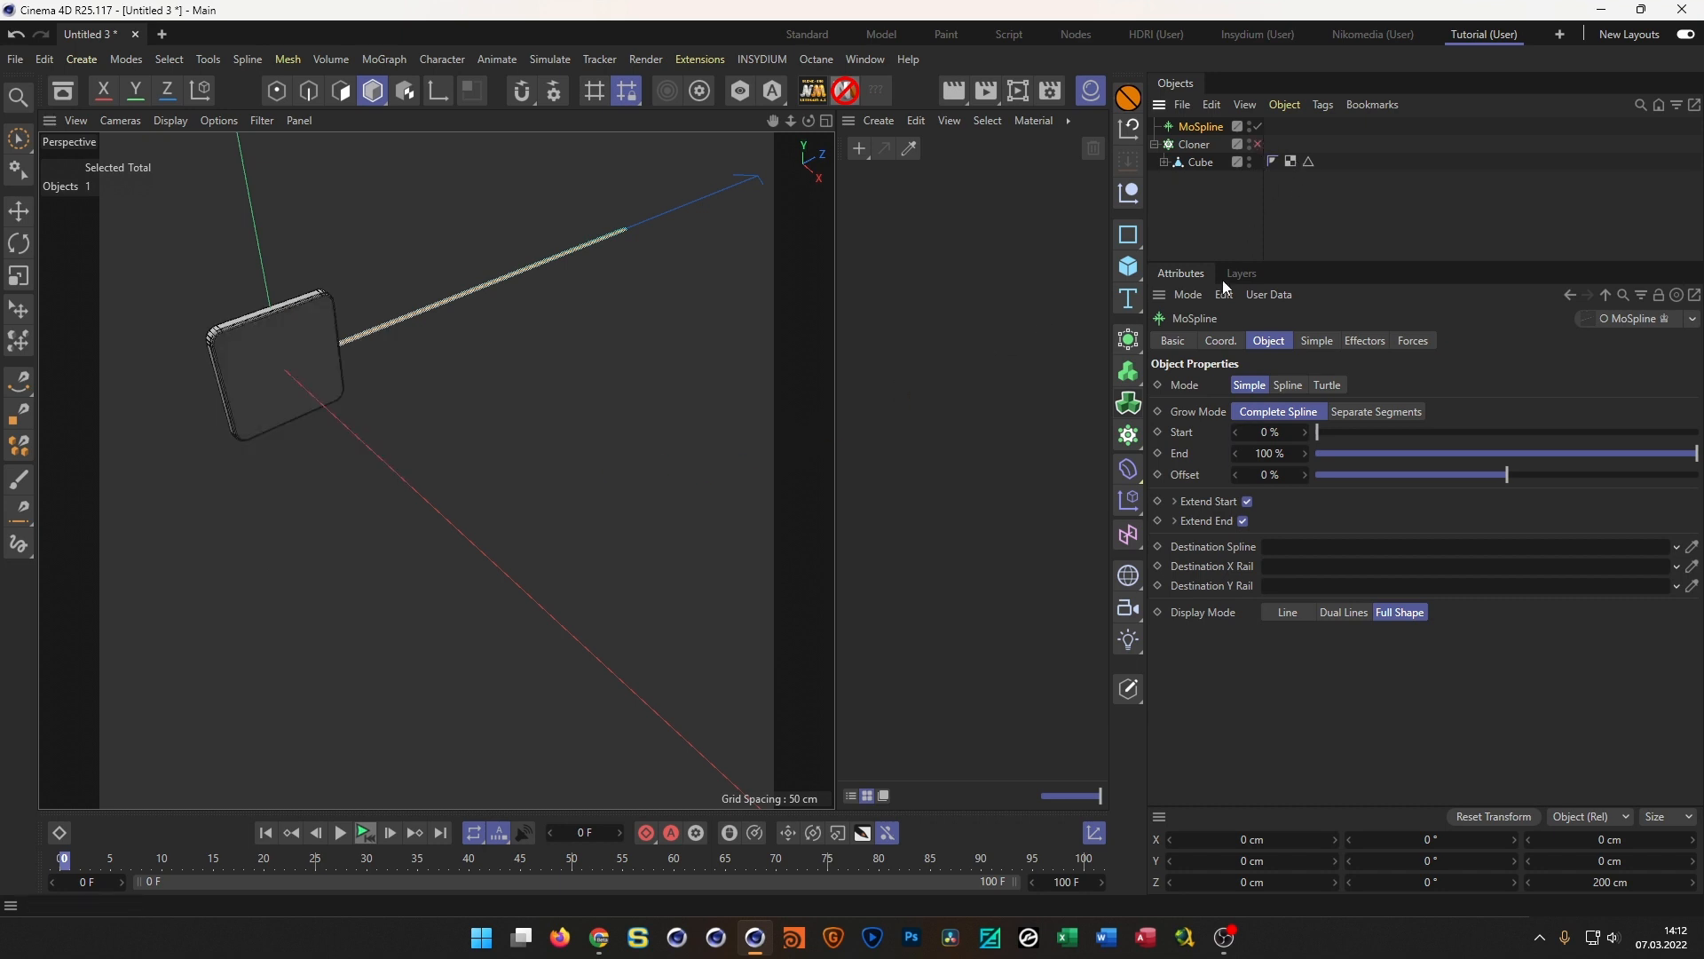
Rotate the MoSpline to a heading of -90° so it runs along the X axis
left_click_drag(452, 482, 301, 432, "alt")
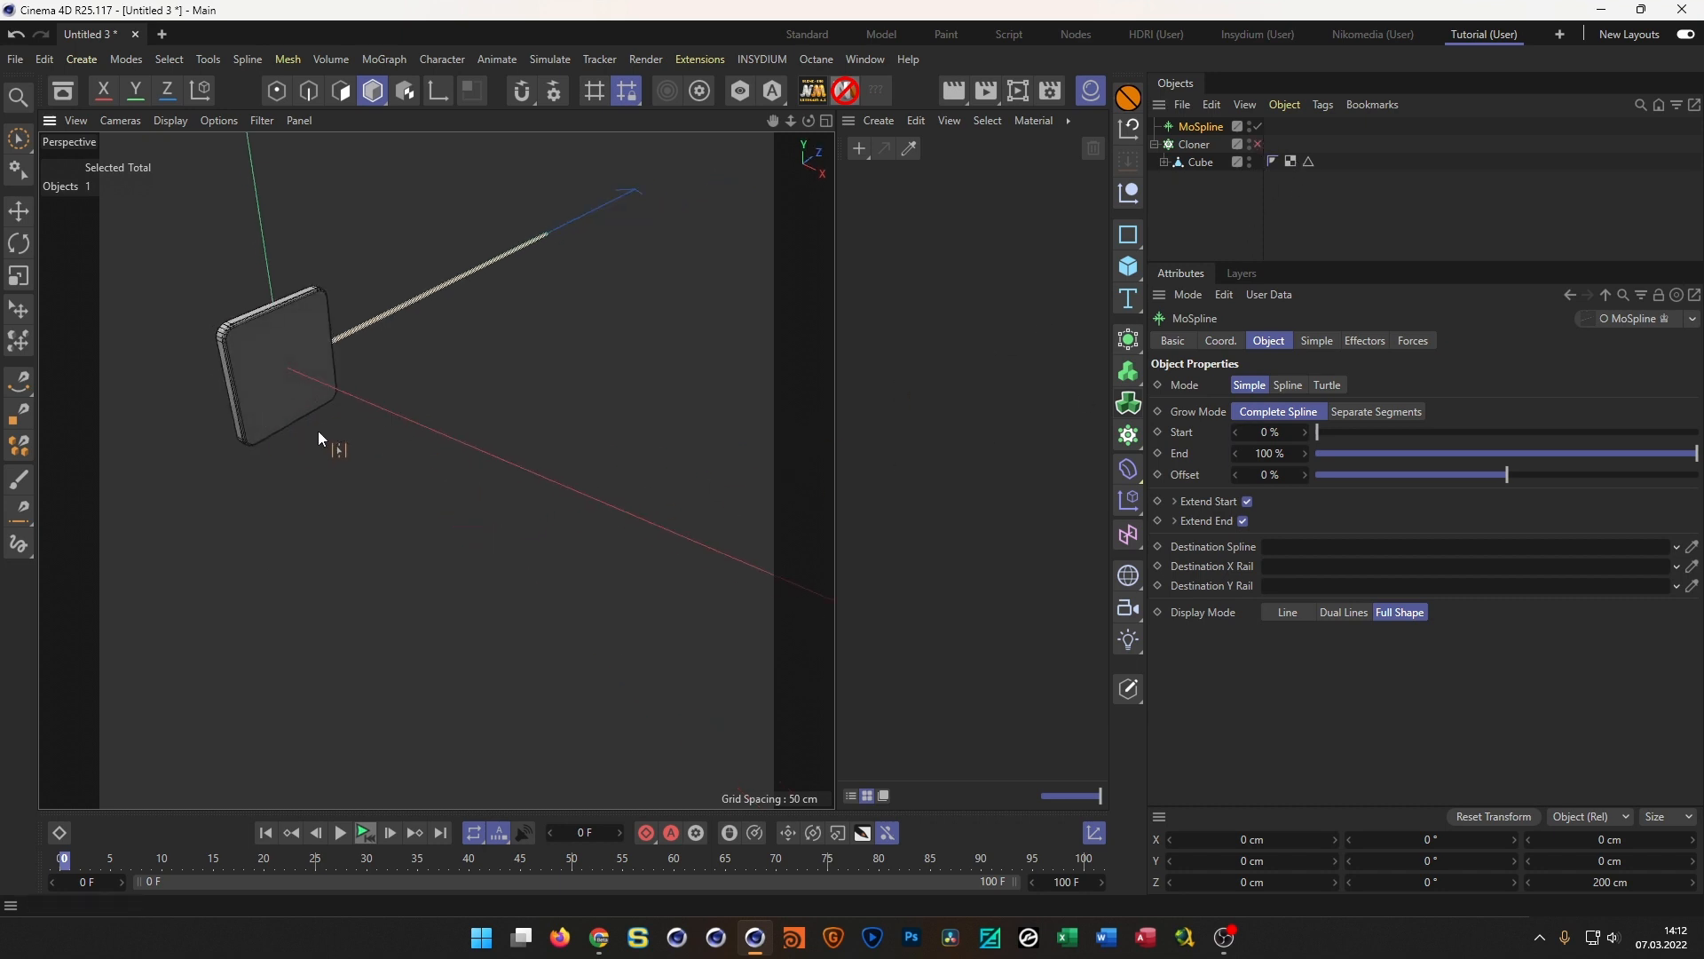
key("r")
left_click_drag(303, 398, 189, 390)
scroll(247, 414, "down", 4)
middle_click_drag(258, 414, 316, 509, "alt")
left_click_drag(315, 509, 382, 461, "alt")
Look through the MoSpline's Simple settings and set its Start value to -100 %
left_click(1207, 126)
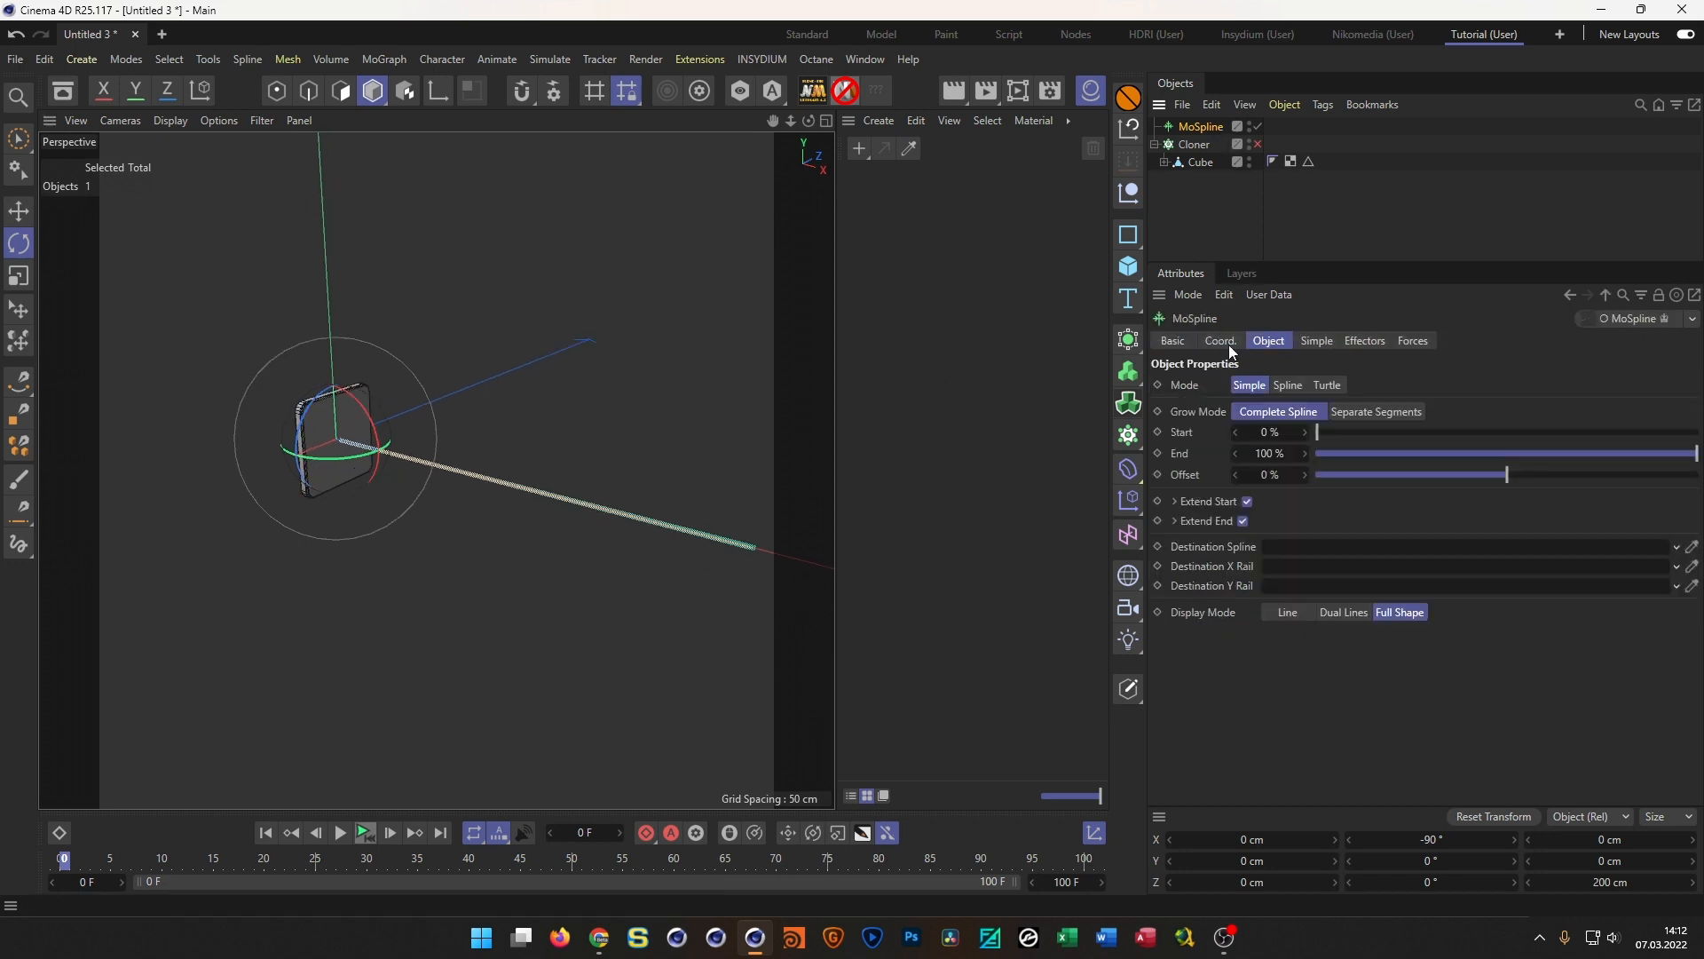
left_click(1318, 343)
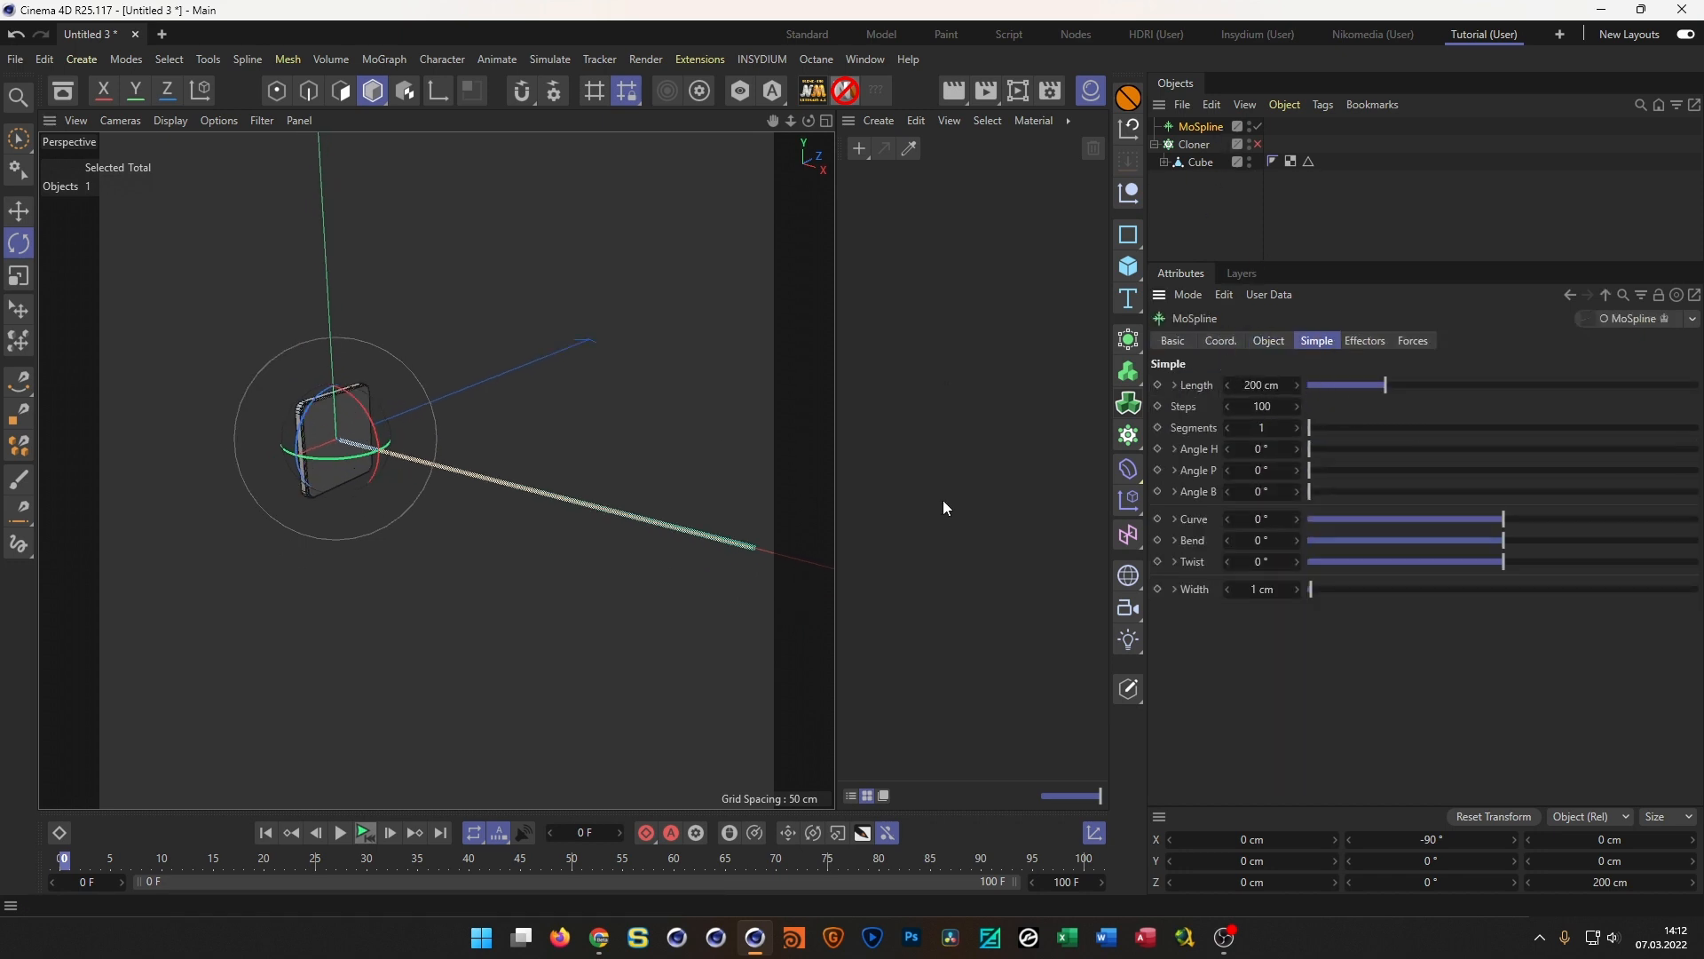
left_click_drag(426, 538, 386, 476, "alt")
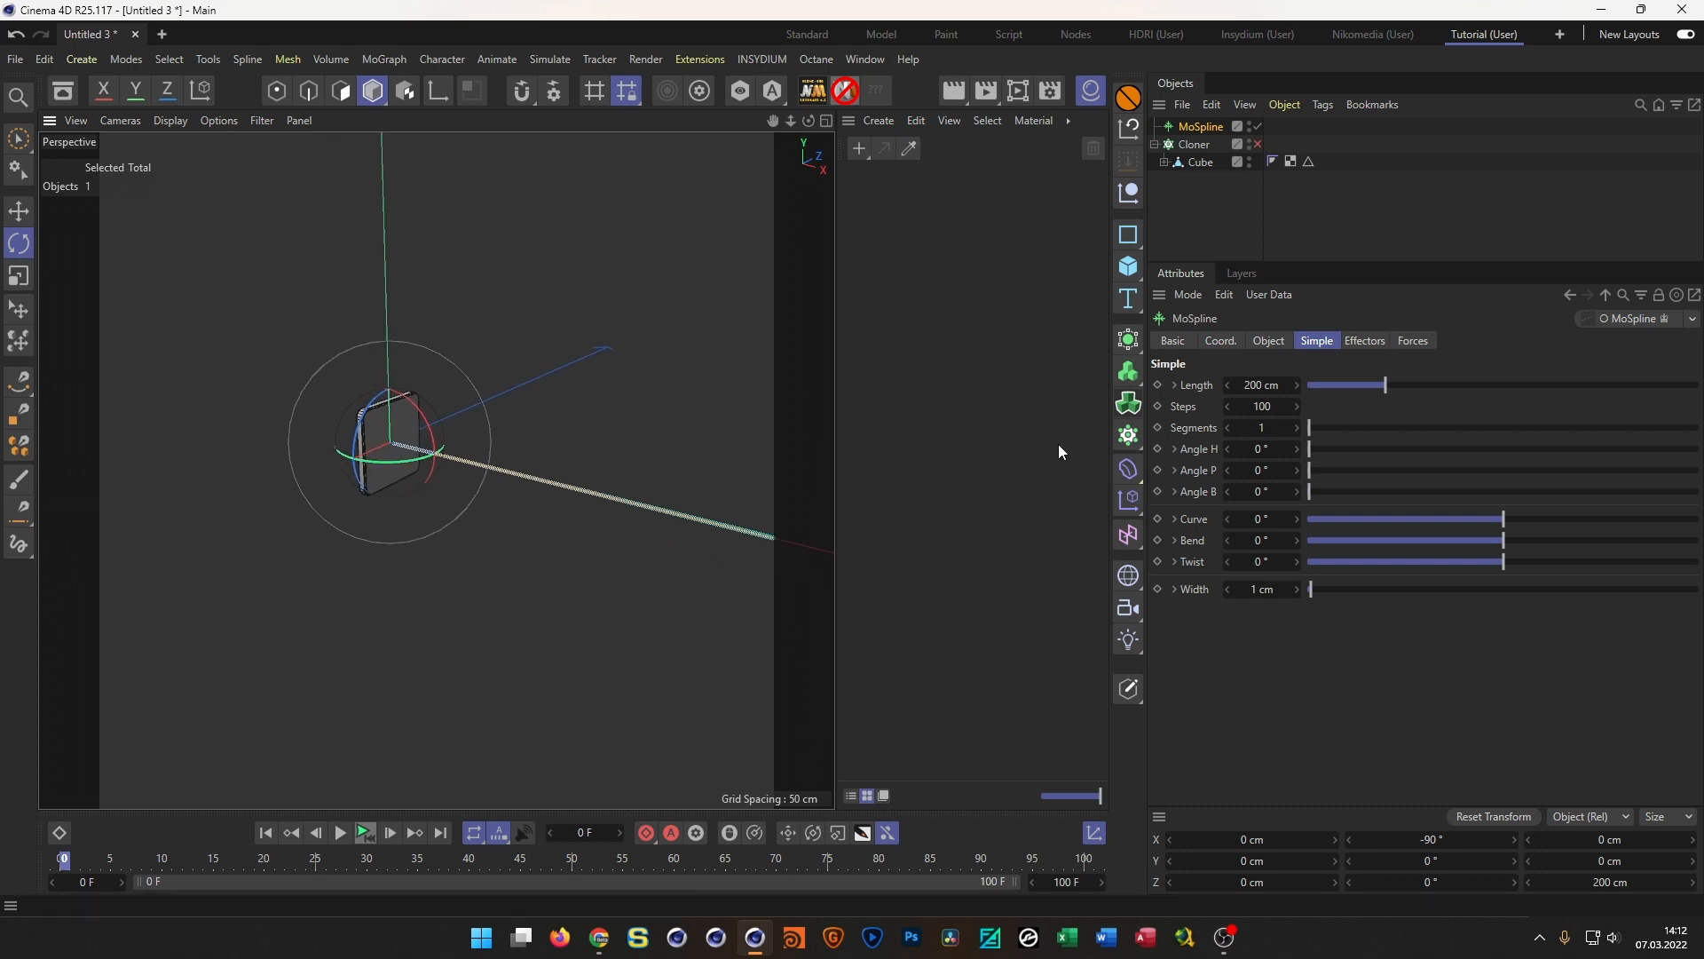
left_click(1265, 343)
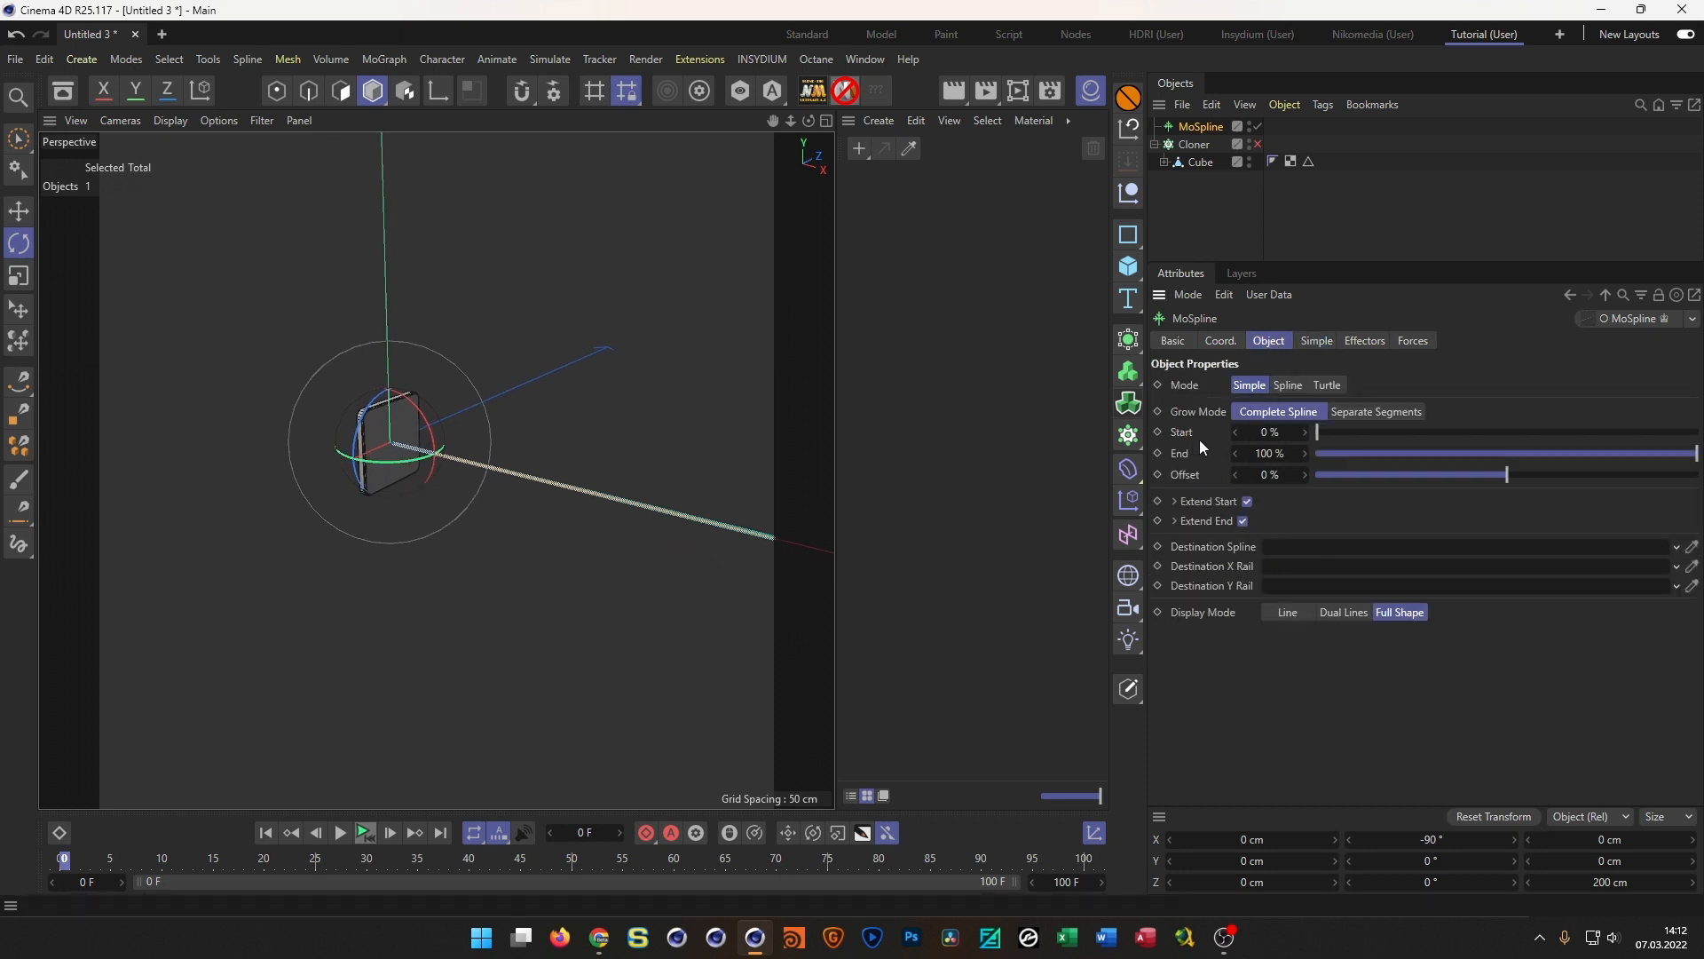
left_click(1276, 432)
type("-100")
key("Return")
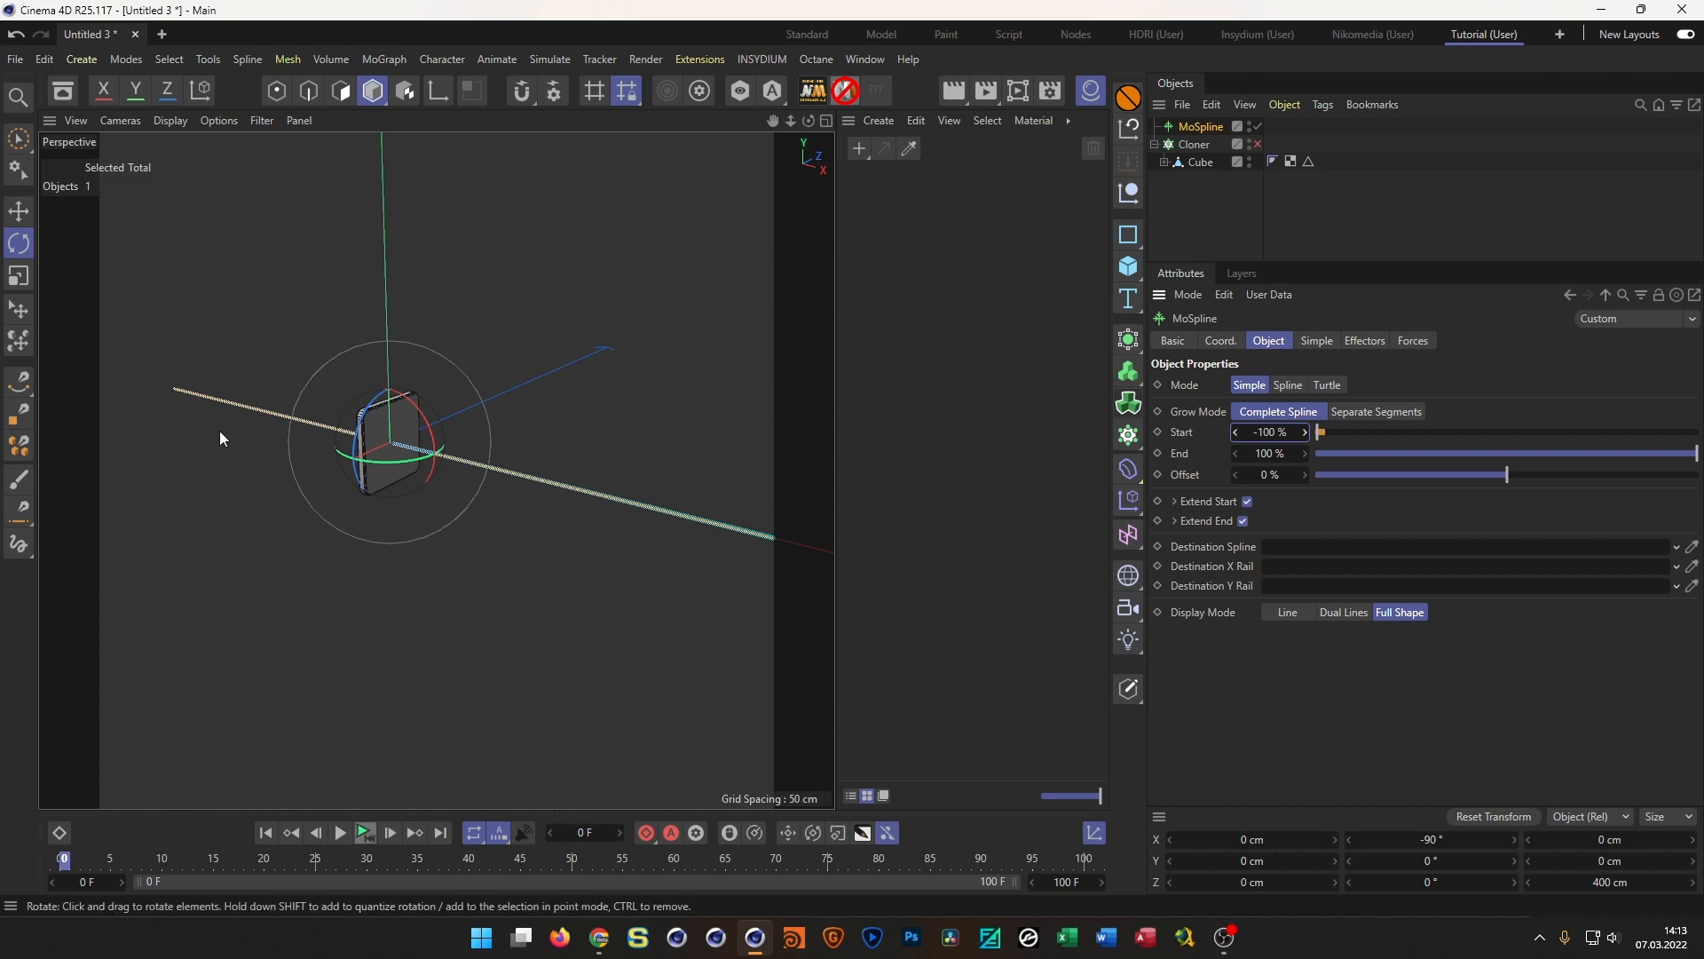
left_click_drag(339, 423, 562, 519)
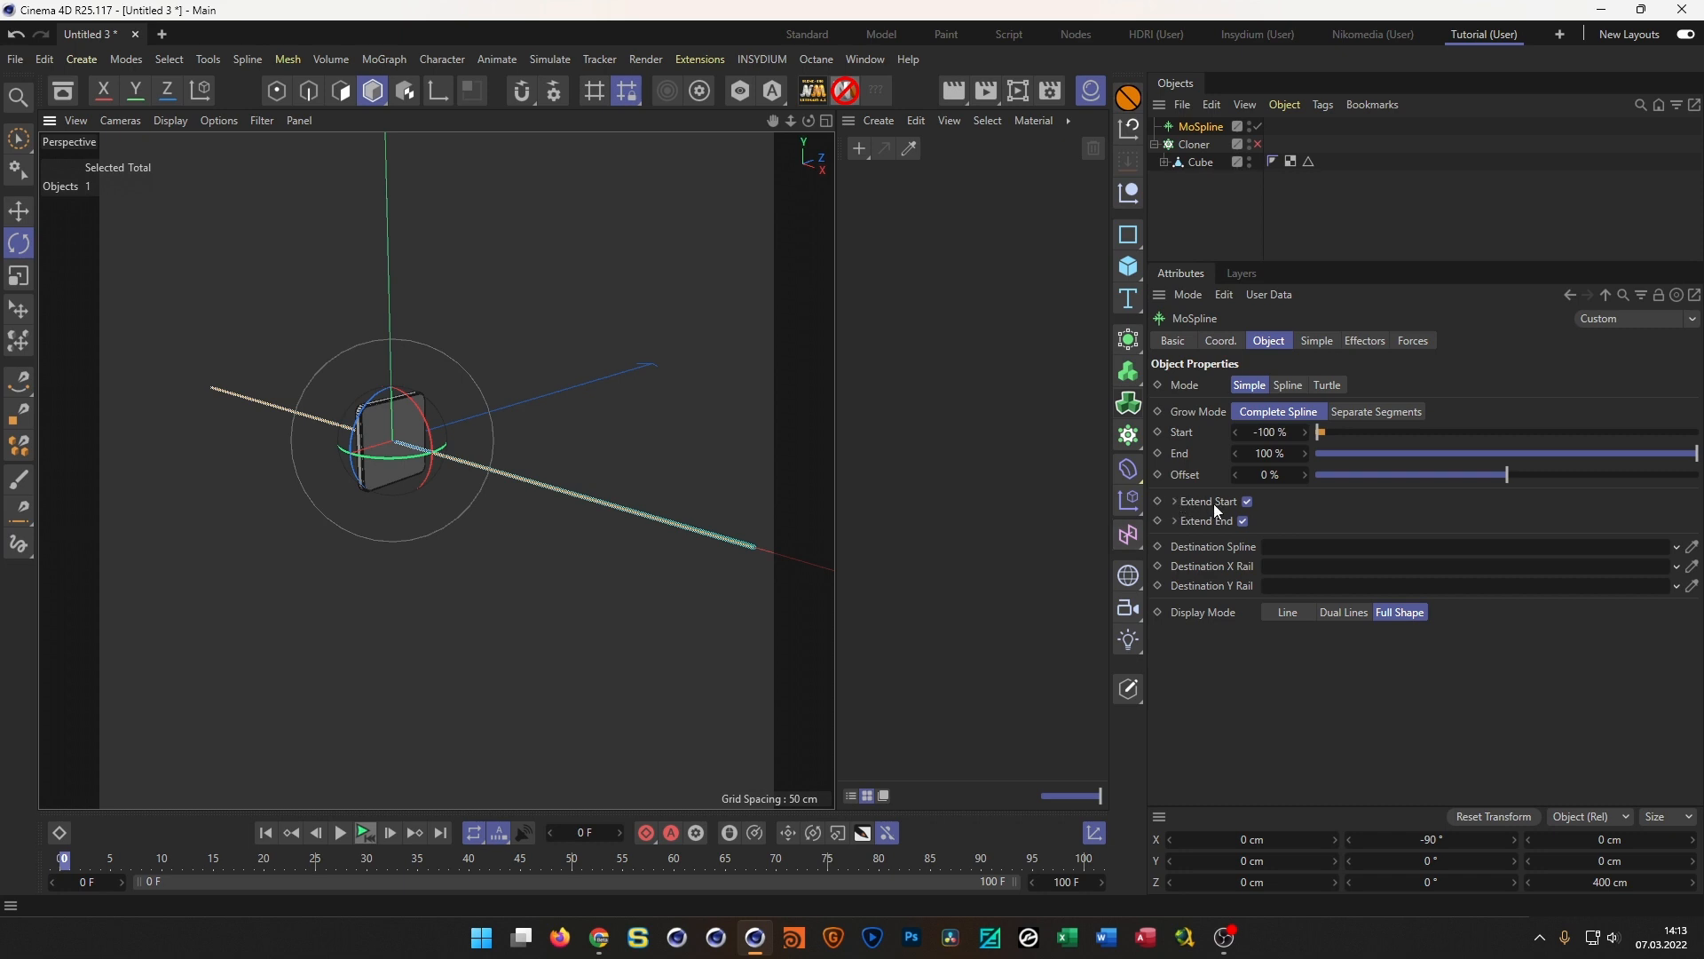
Examine the MoSpline's Extend Start and Extend End options, toggling Extend Start off and back on
left_click(1248, 503)
left_click(1248, 502)
left_click(1174, 501)
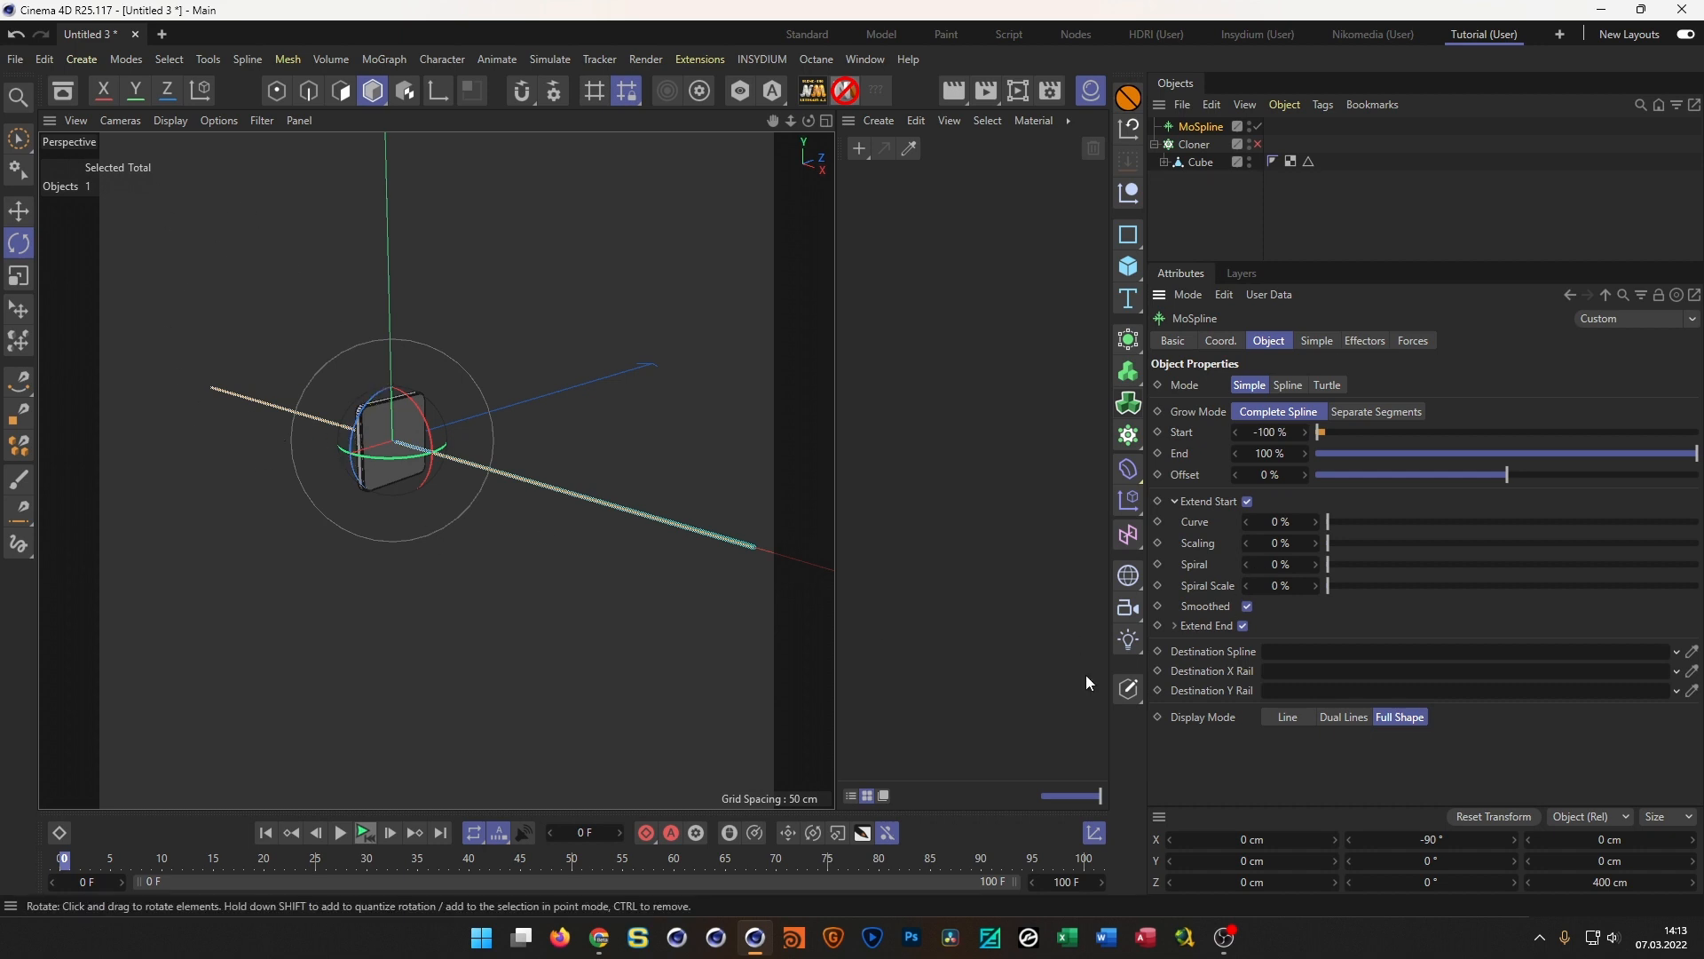
left_click(1175, 502)
left_click(1174, 503)
left_click(1176, 626)
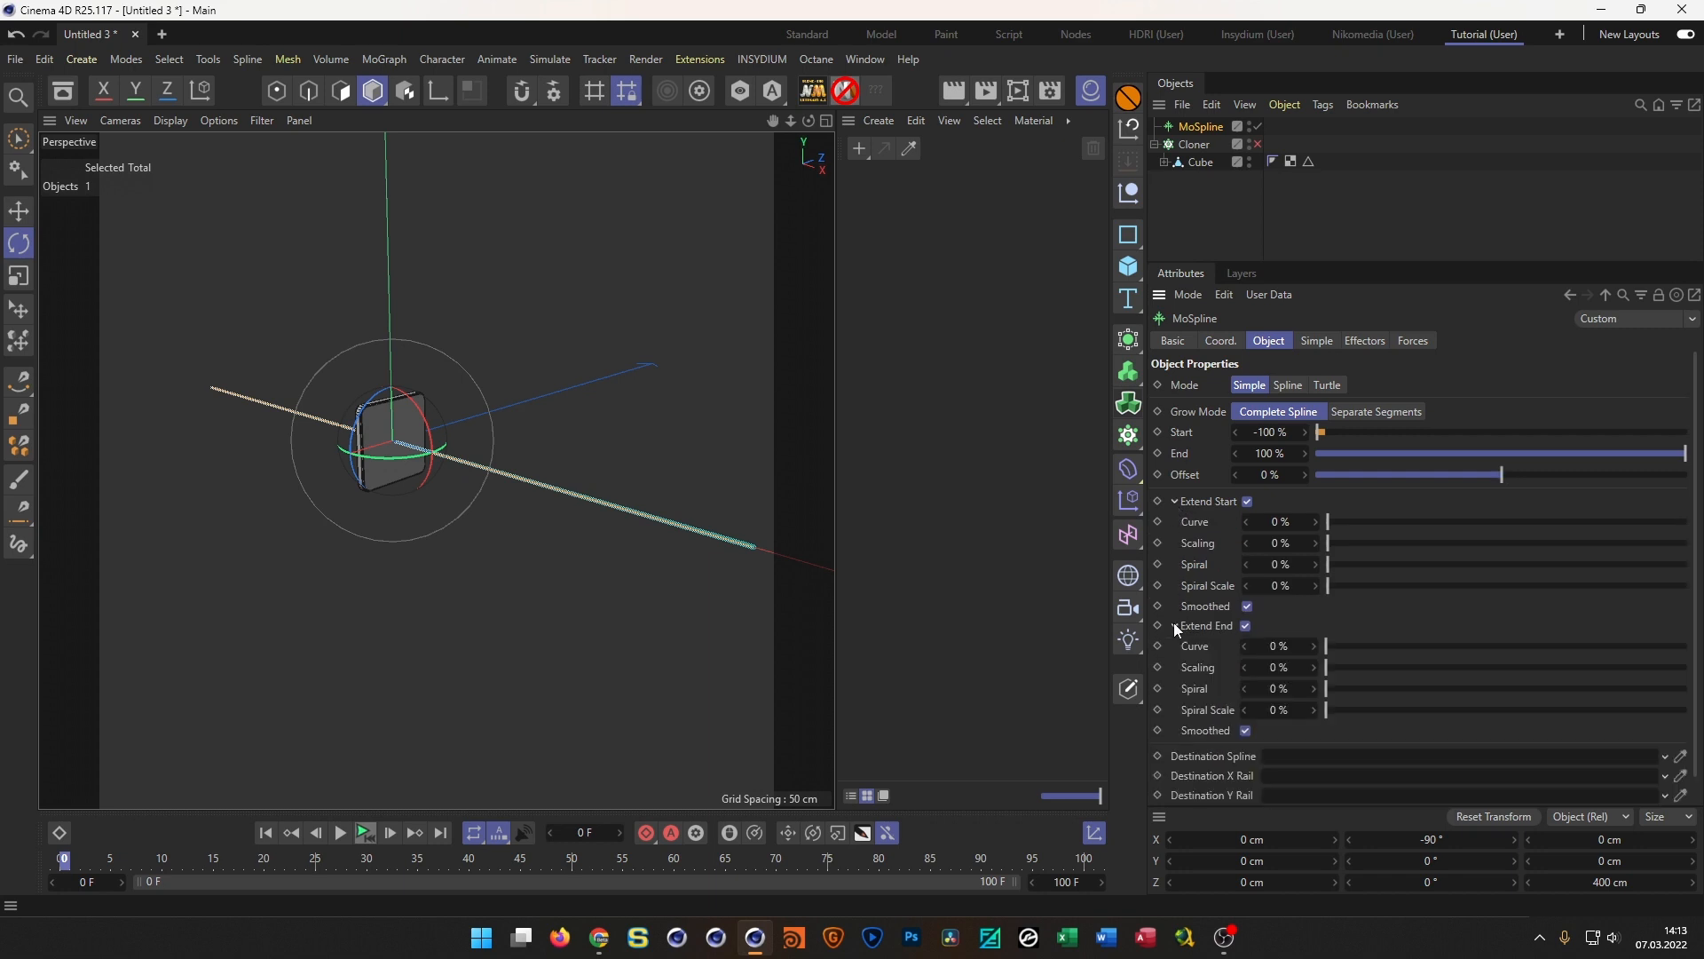
left_click(1177, 626)
left_click(1175, 502)
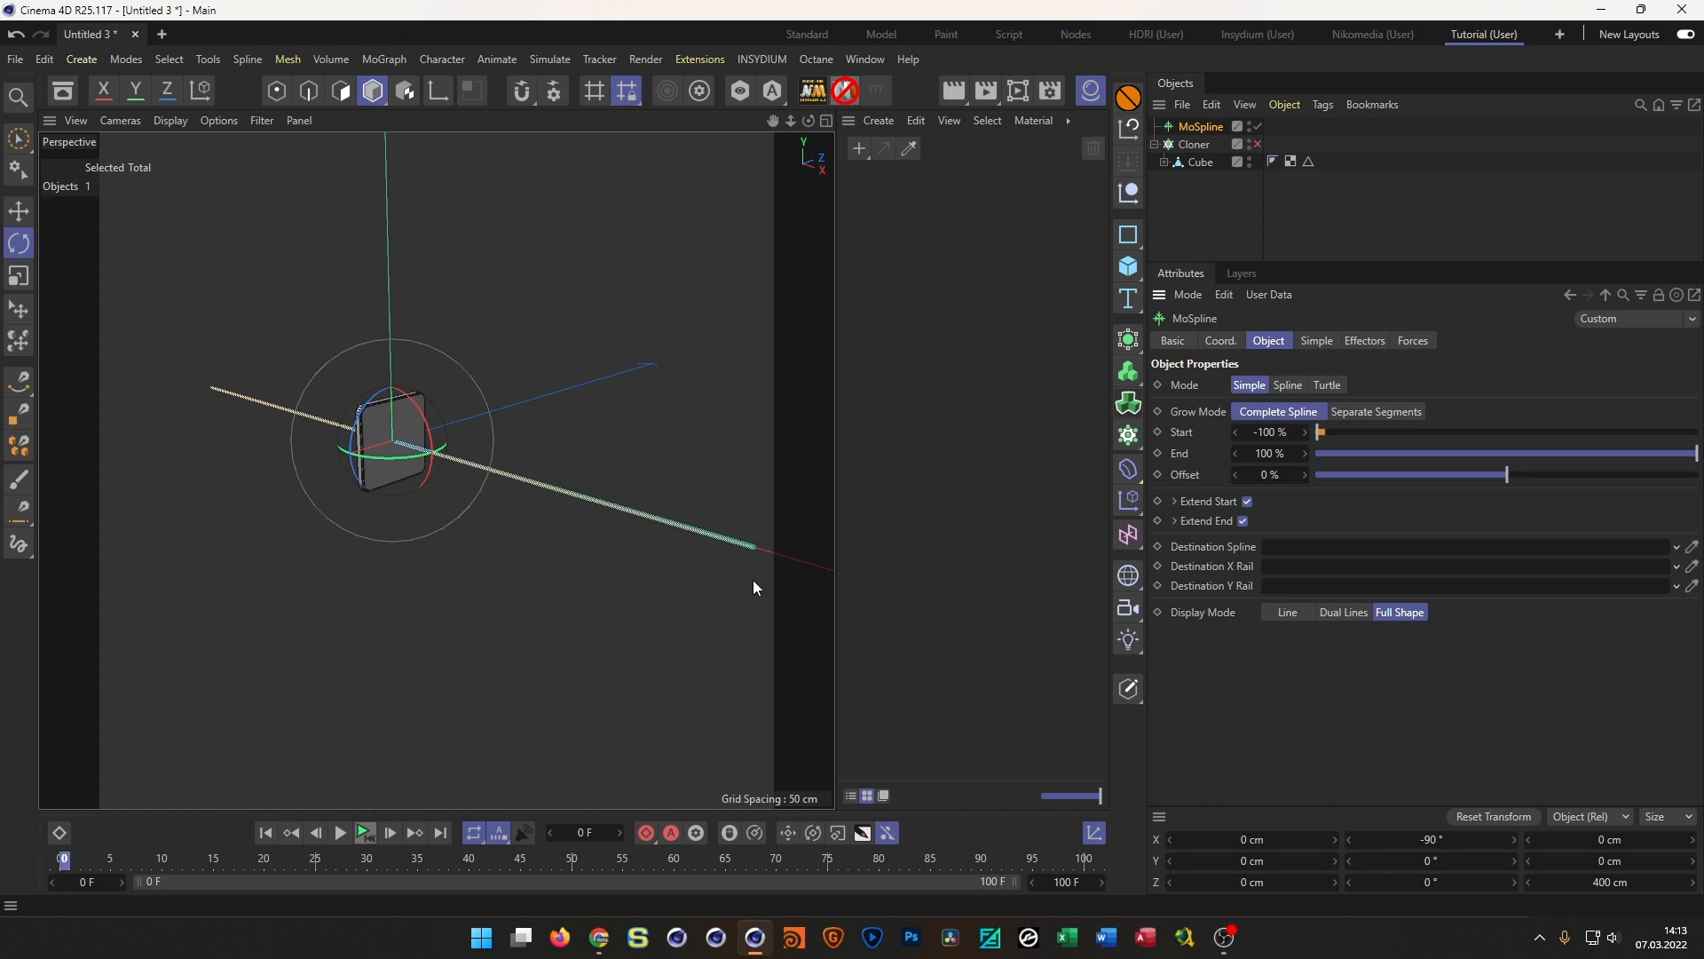
mouse_move(382, 423)
left_mouse_down("alt")
mouse_move(418, 426)
mouse_move(383, 470)
mouse_move(397, 450)
left_mouse_up("alt")
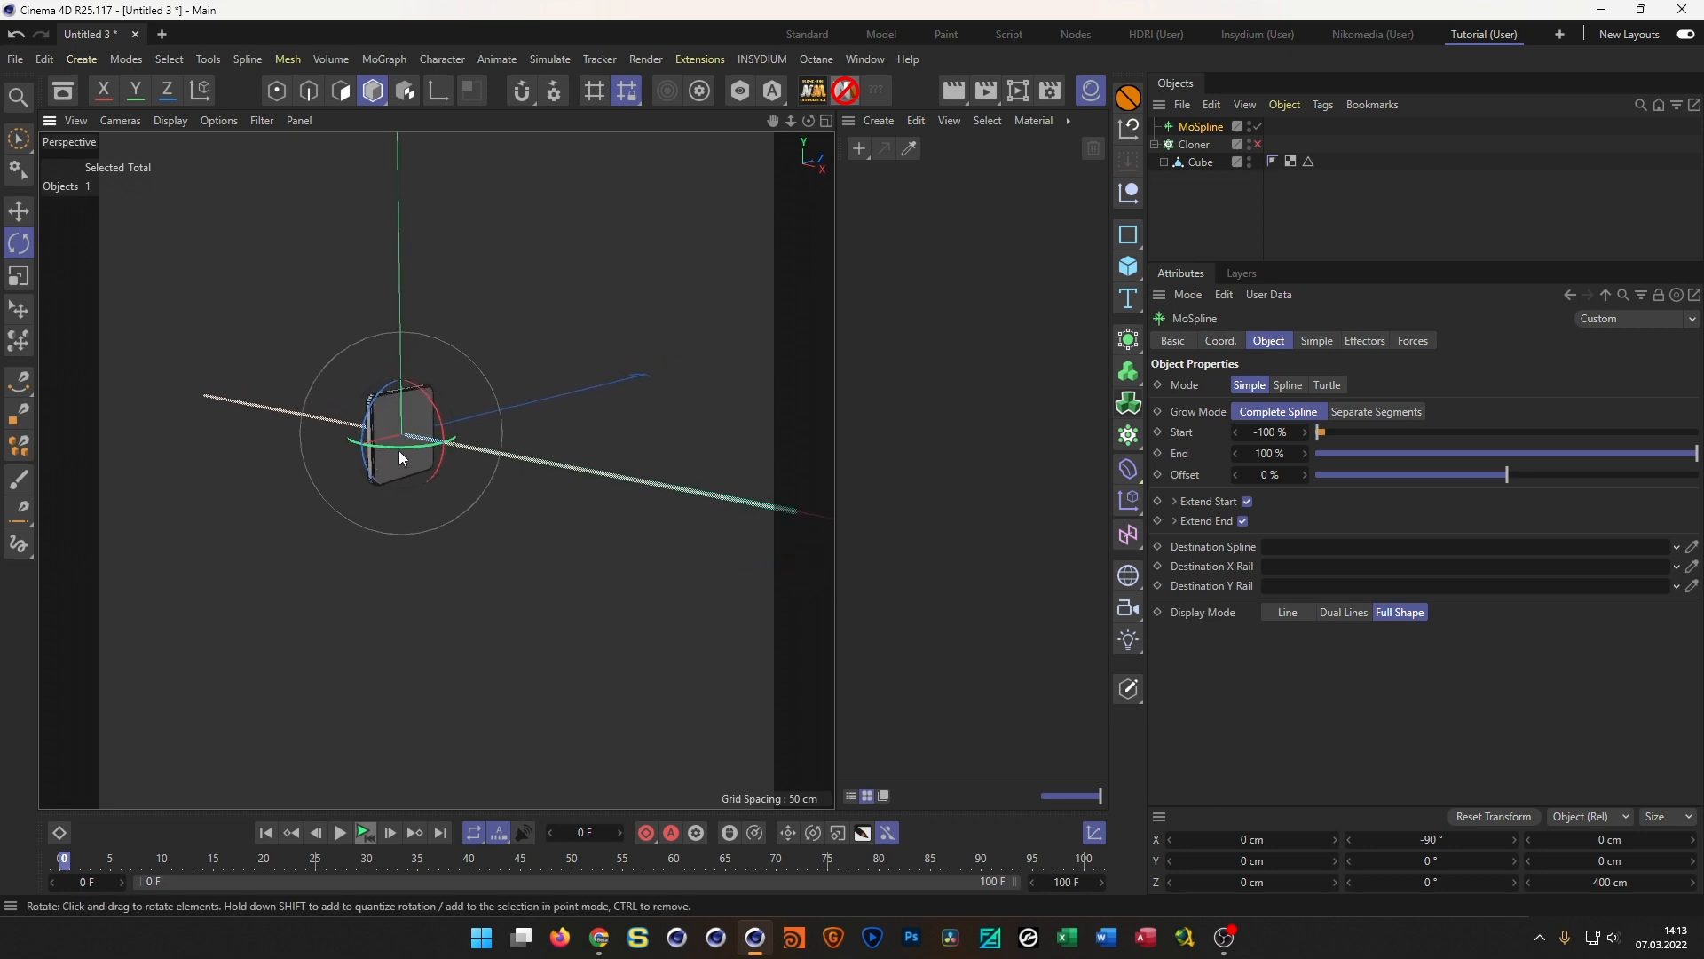
Re-enable the Cloner, change its mode to Object and assign the MoSpline as the object to clone onto
left_click(1198, 145)
left_click(1257, 144)
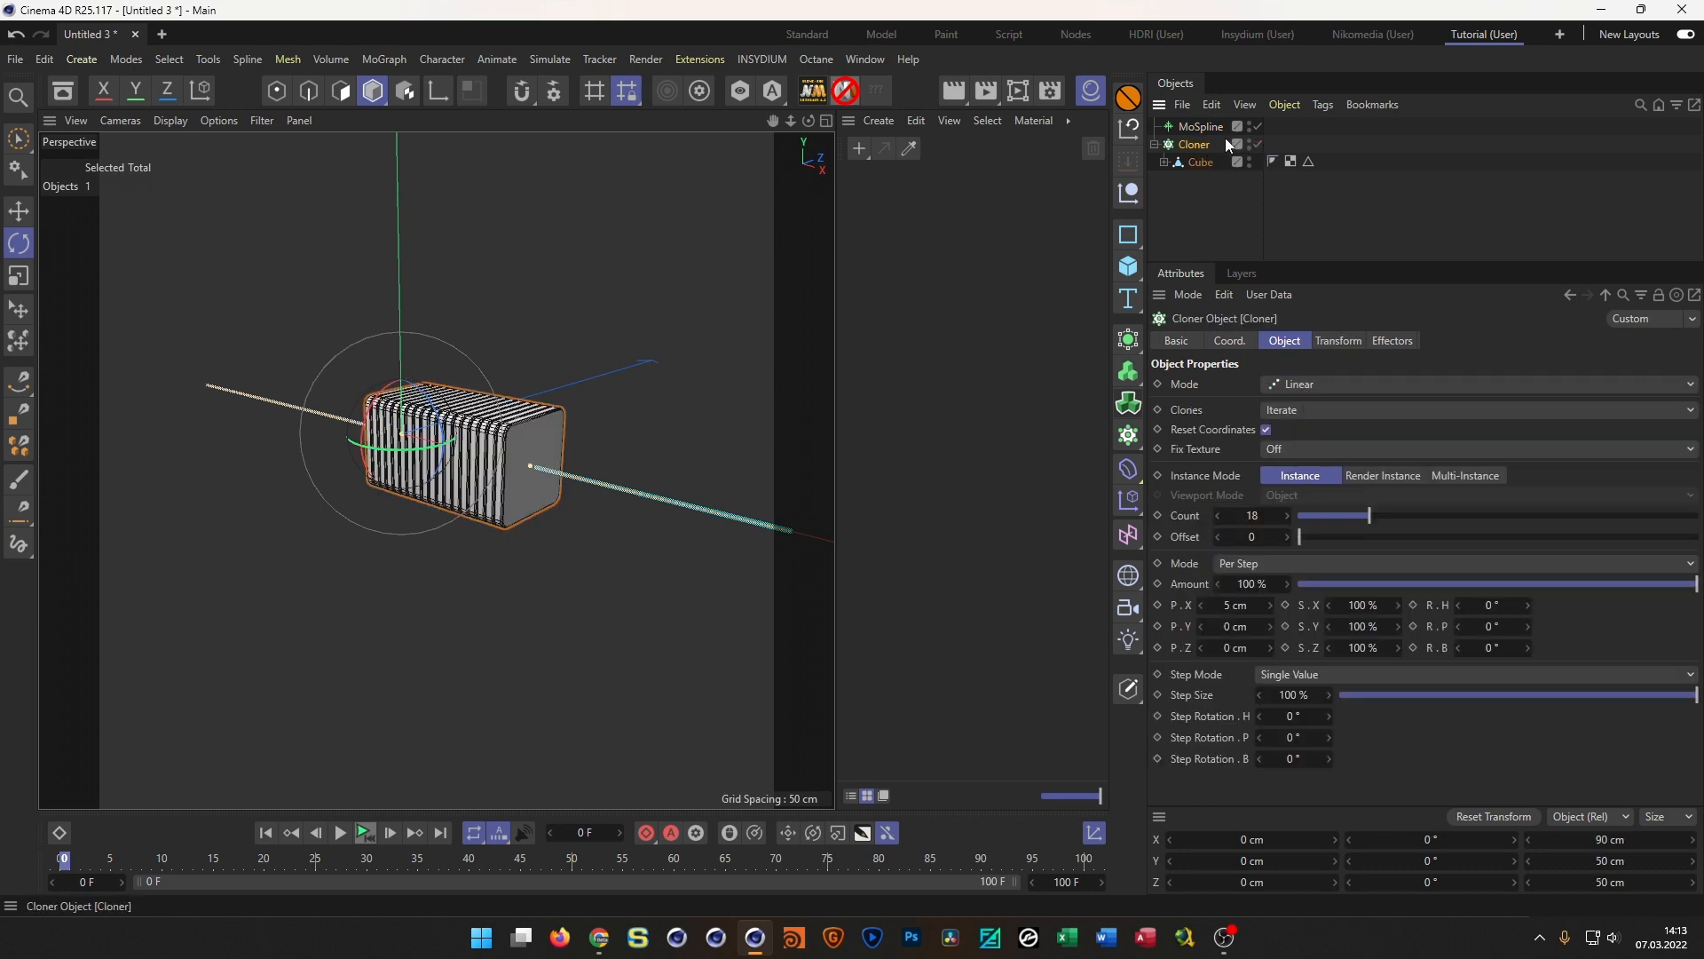
left_click(1333, 386)
left_click(1304, 387)
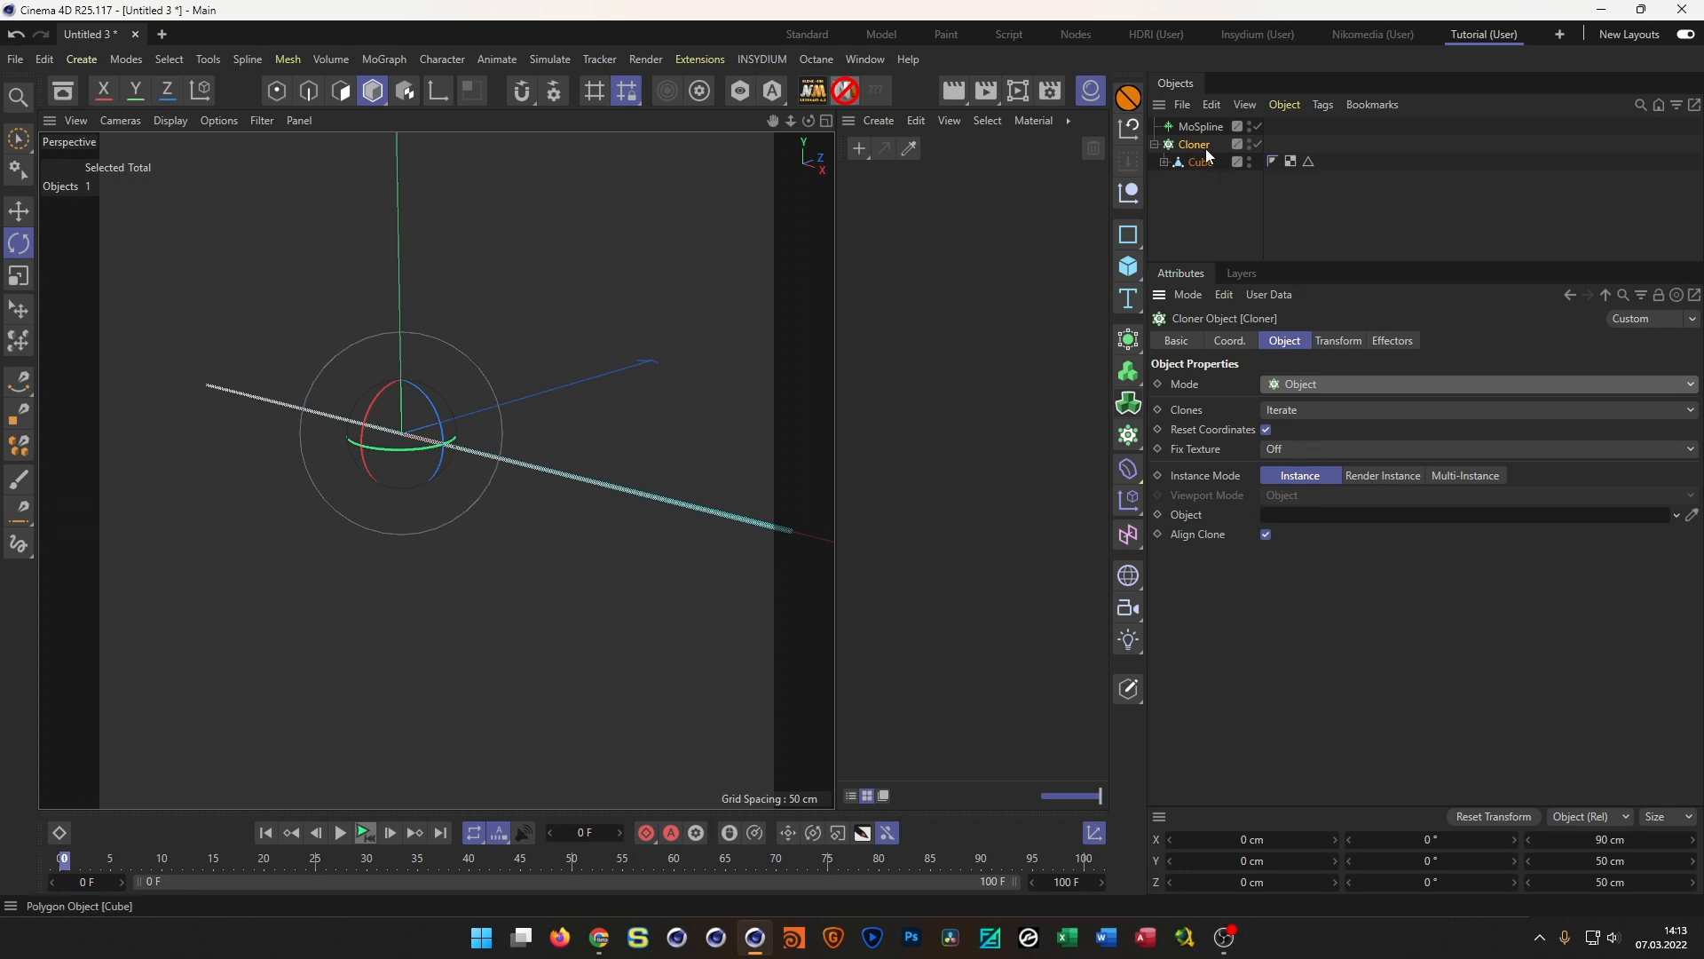
mouse_move(1198, 126)
left_mouse_down()
mouse_move(1295, 503)
mouse_move(1335, 519)
left_mouse_up()
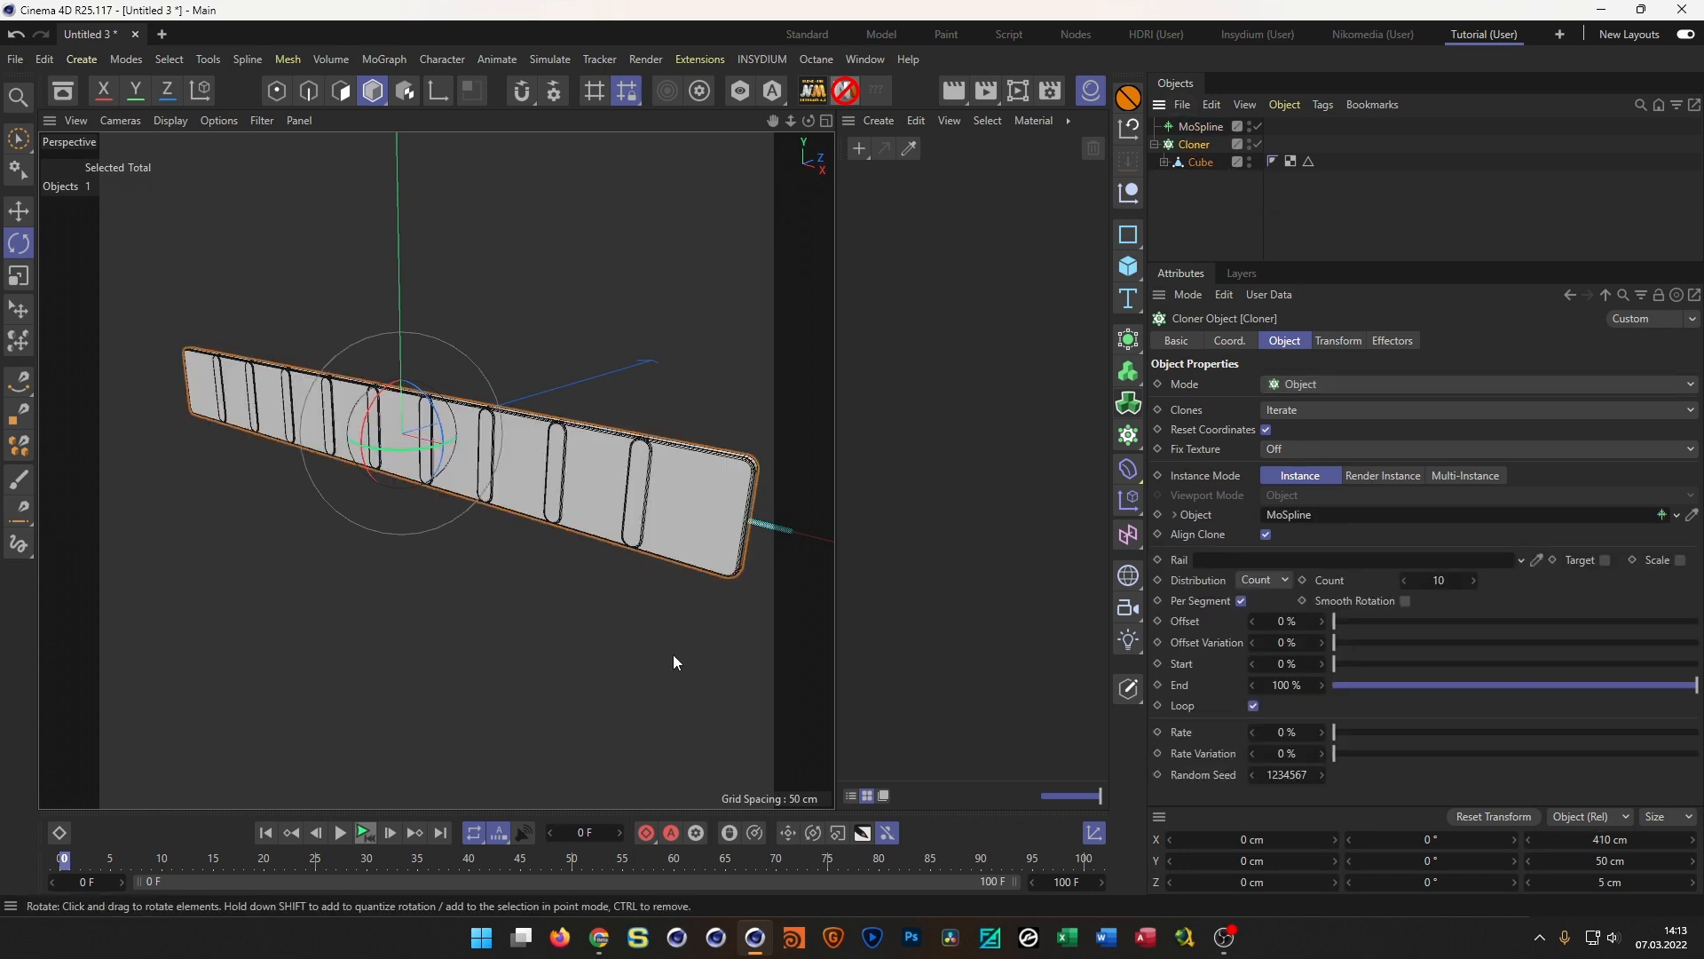
Set the Cloner's transform heading rotation to 90° so the plates stand across the spline
left_click(1338, 343)
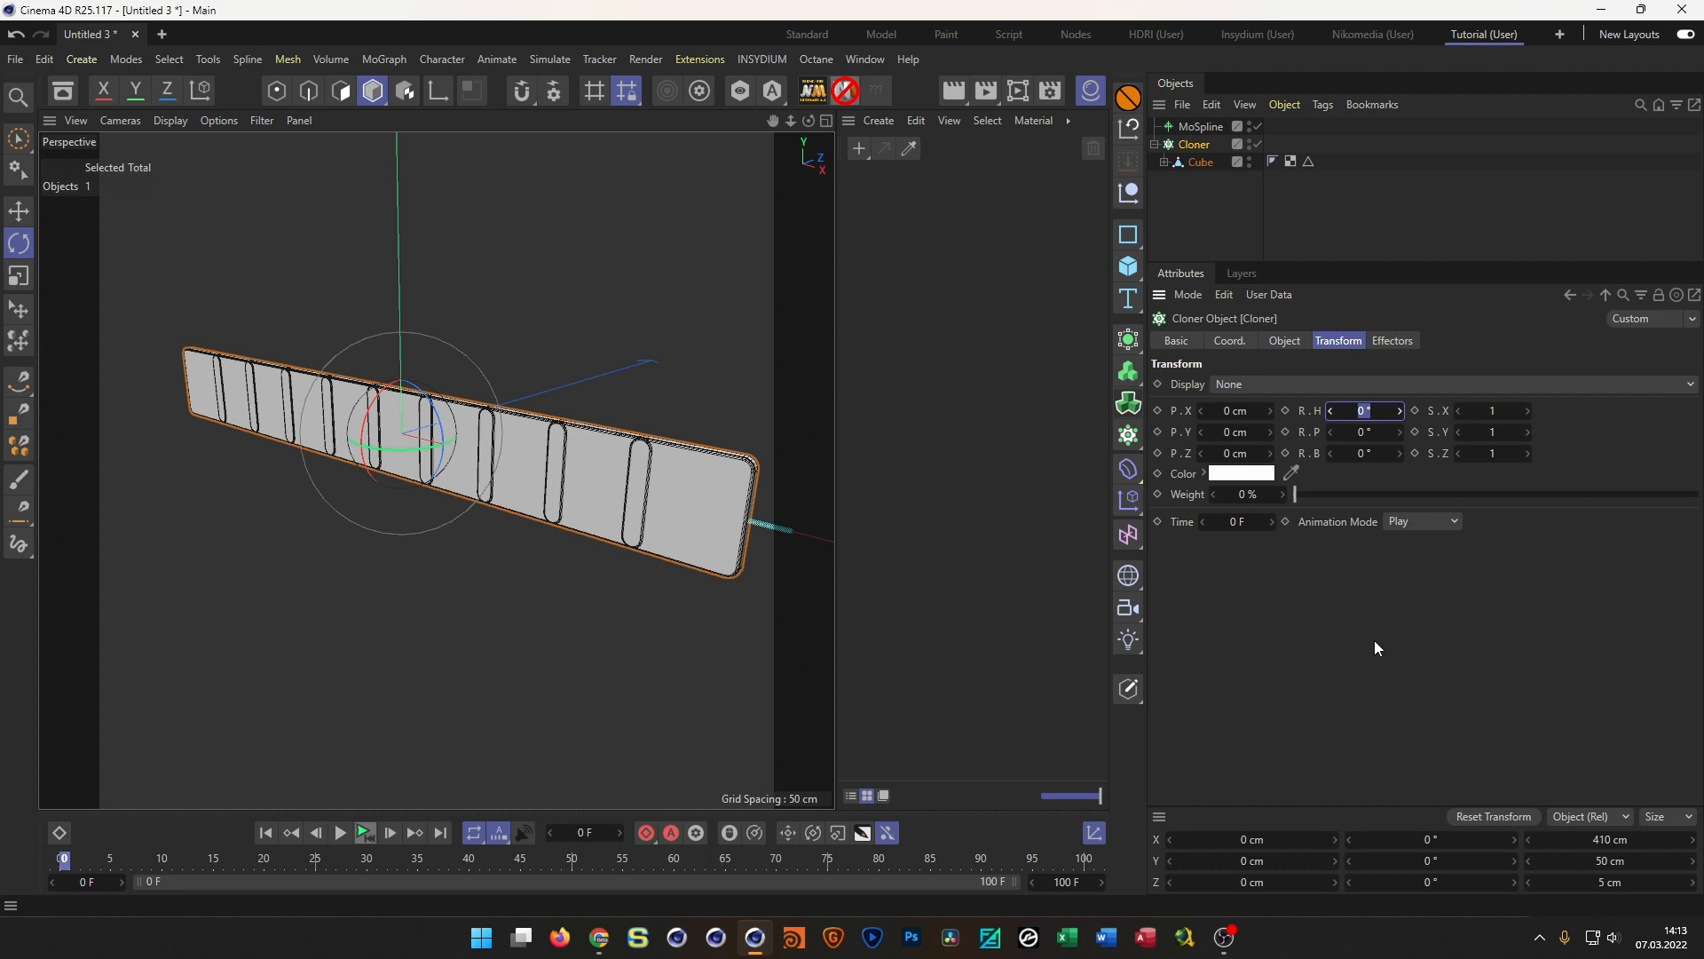
type("90")
key("Return")
mouse_move(380, 403)
left_mouse_down("alt")
mouse_move(361, 343)
mouse_move(391, 390)
left_mouse_up("alt")
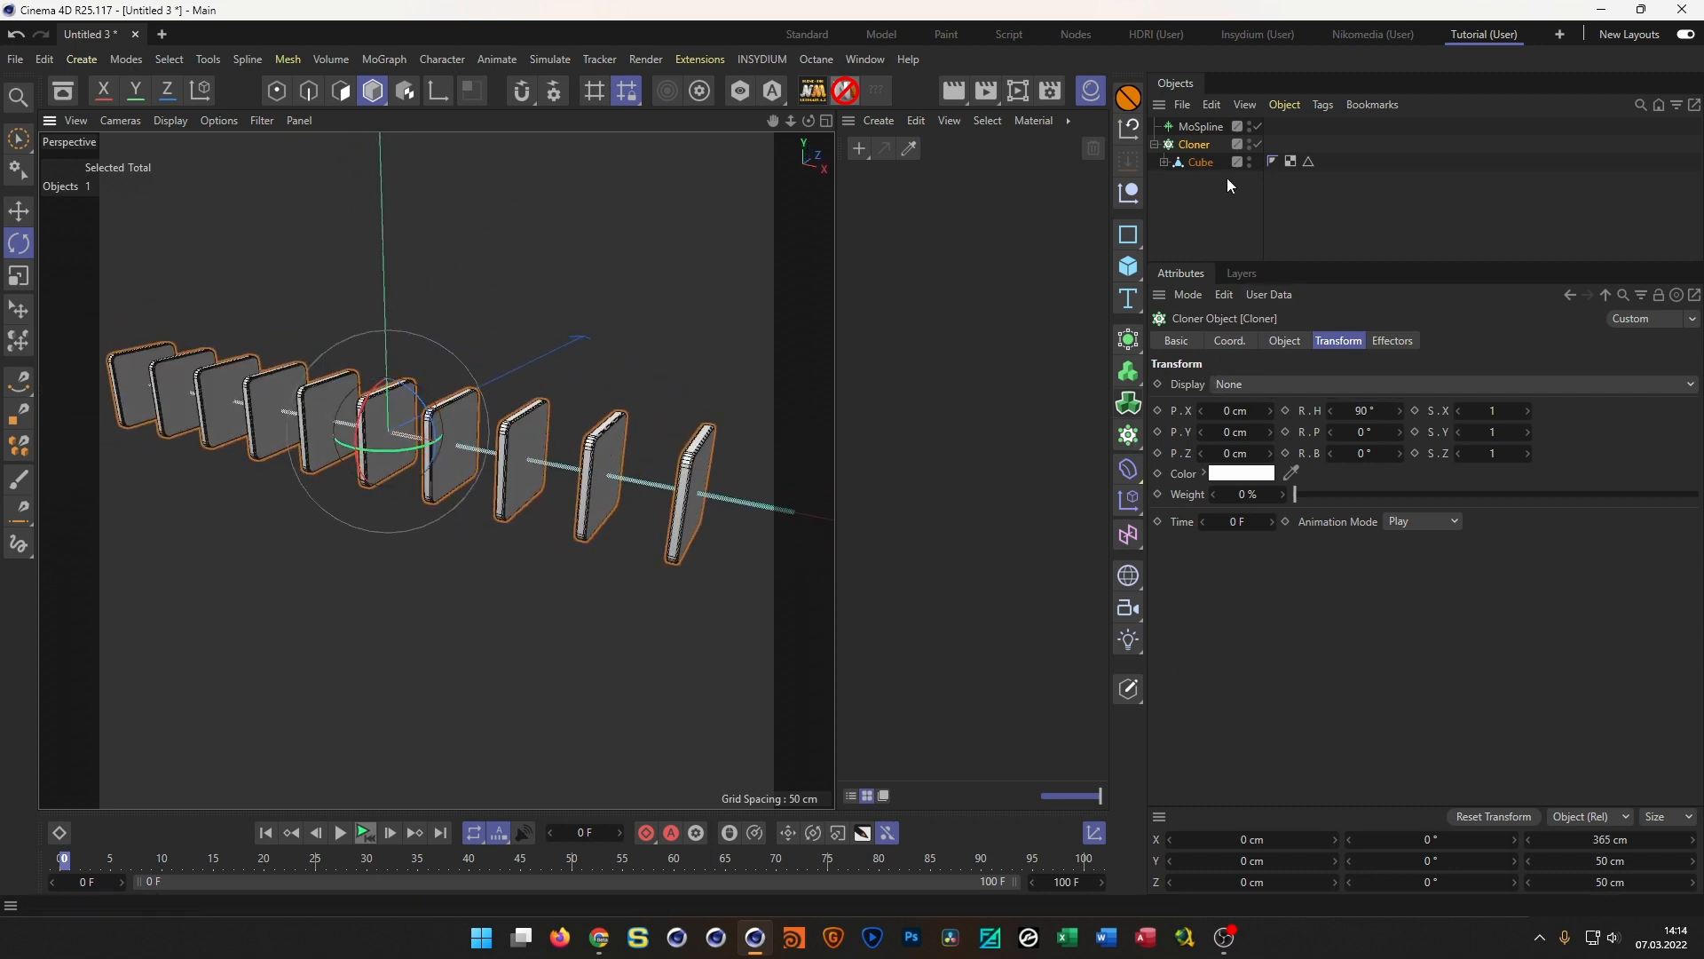
Change the Cloner's distribution to Step with a step distance of 5 cm
left_click(1283, 341)
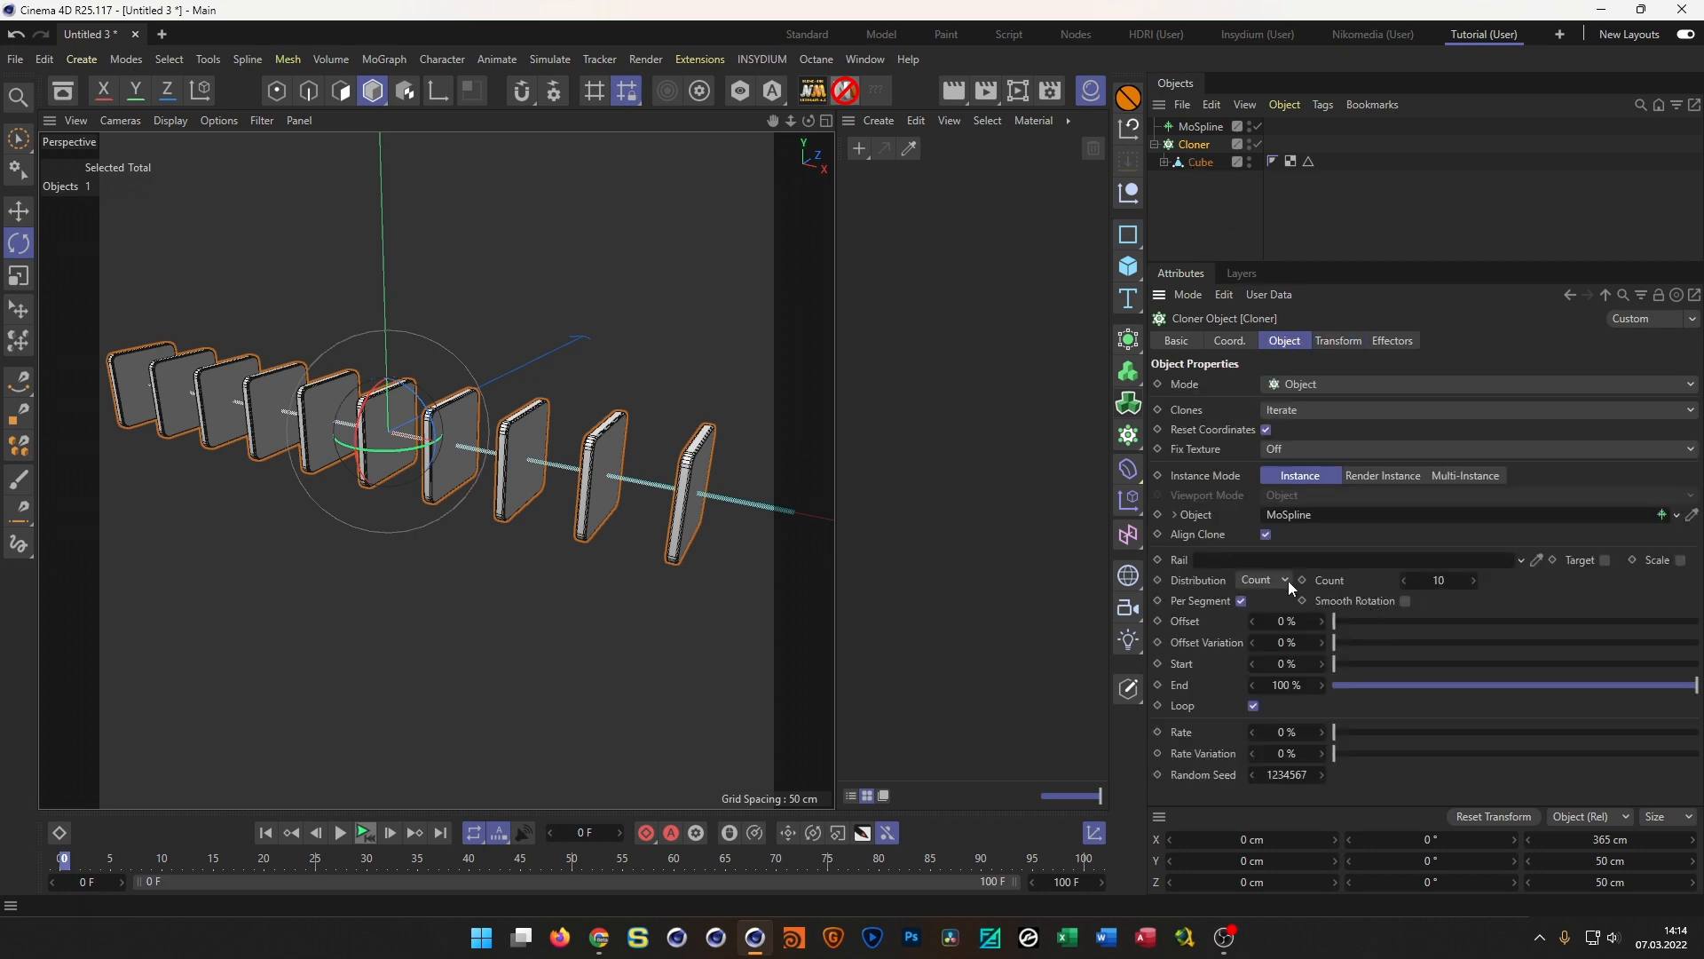
left_click(1262, 582)
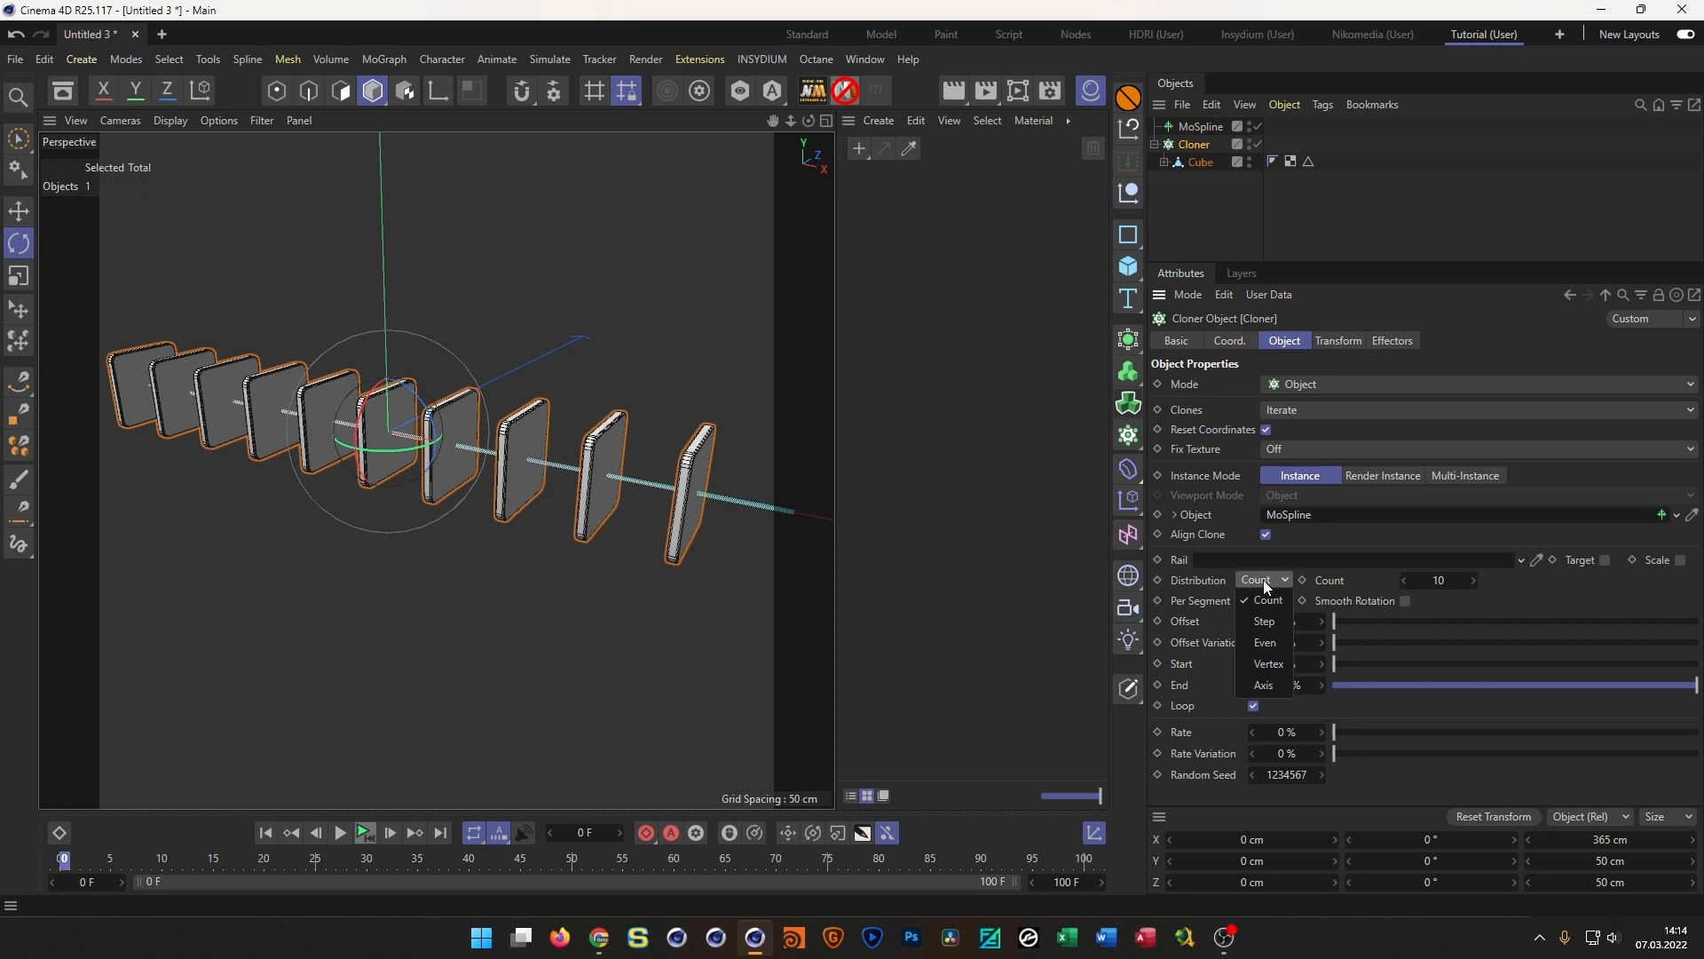
left_click(1265, 622)
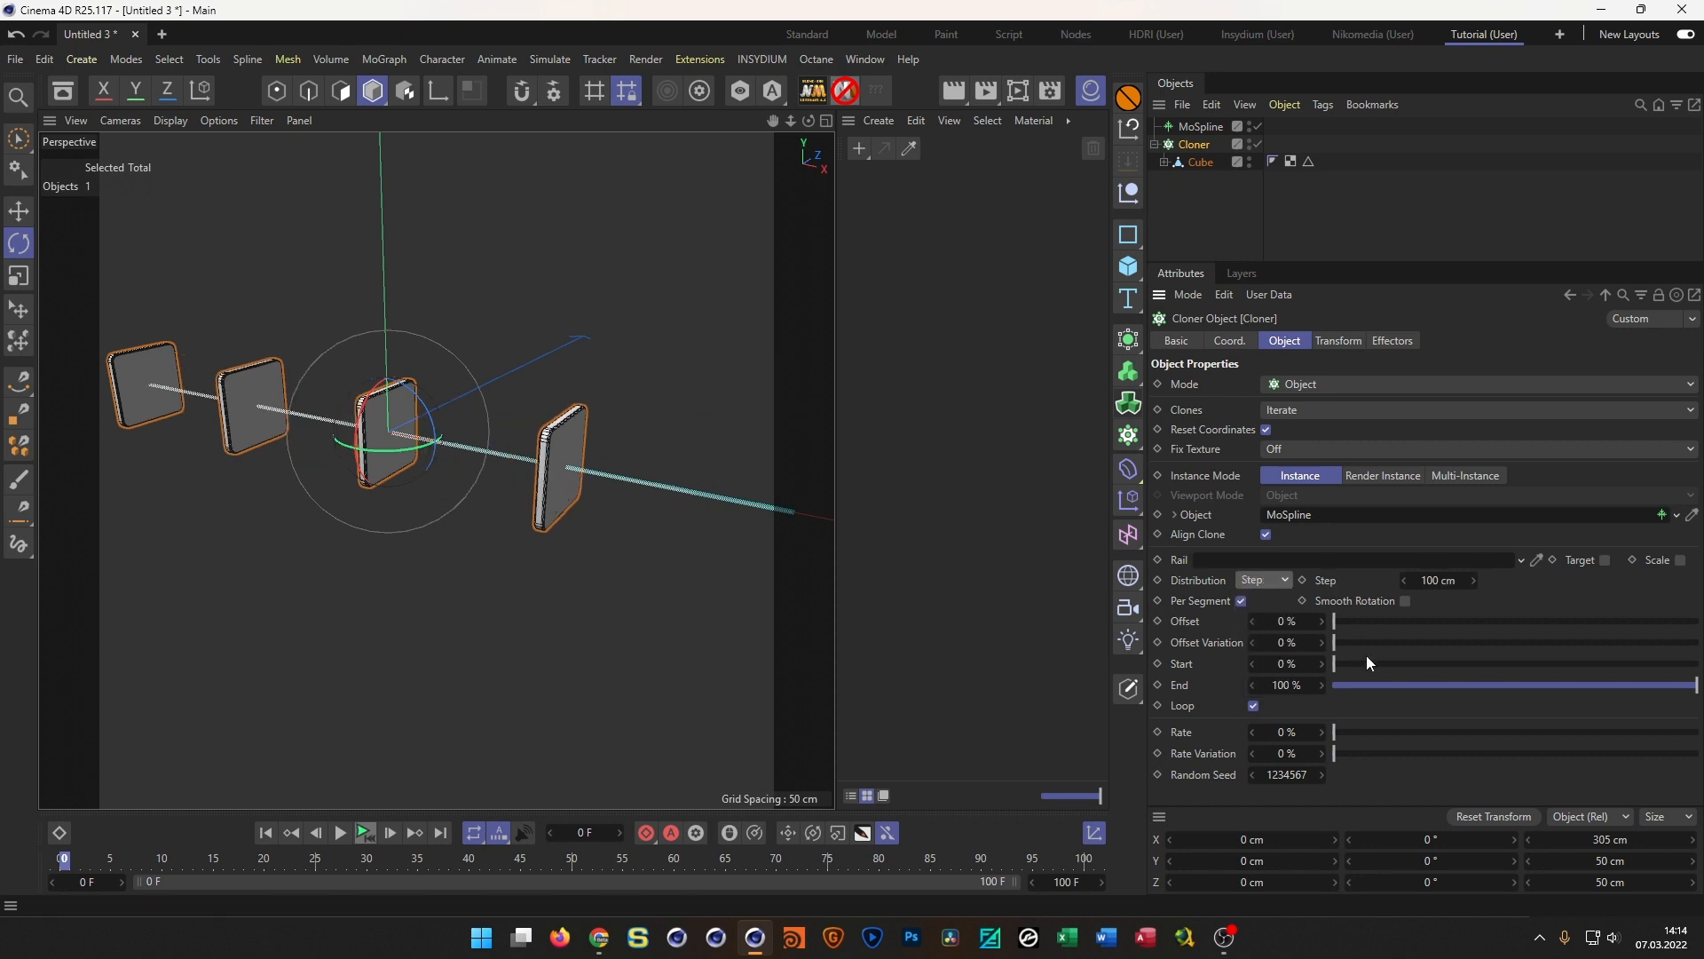
left_click(1446, 582)
type("5")
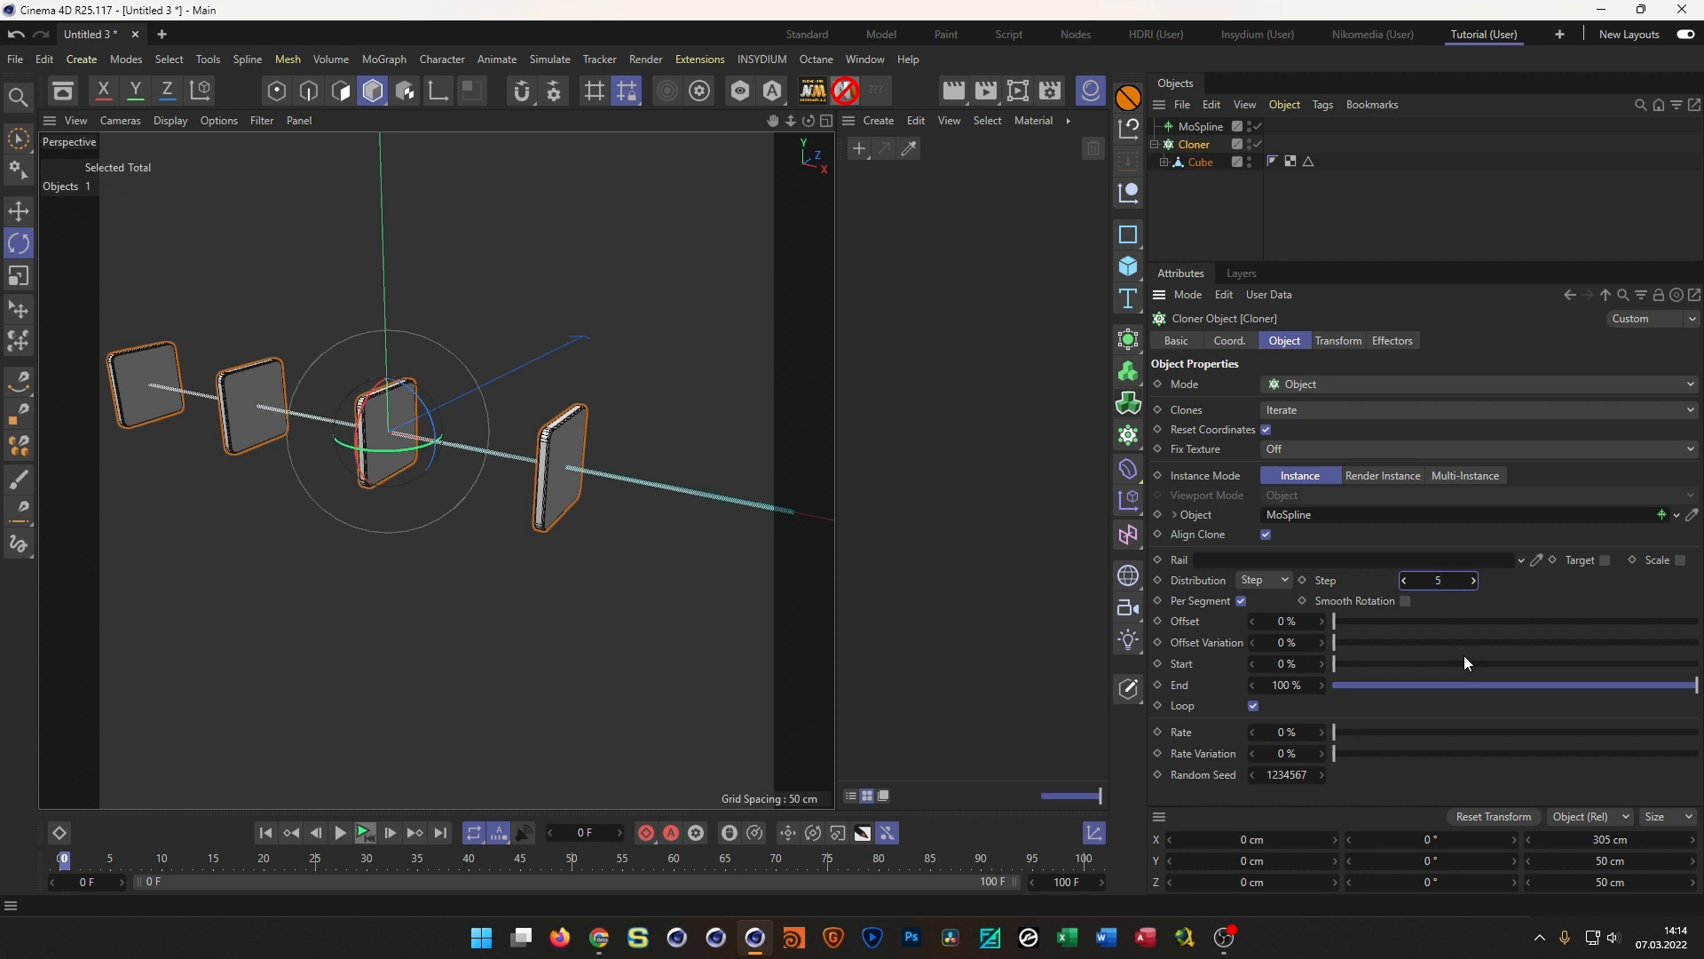
key("Return")
Switch the Cloner's instance mode to Multi-Instance, test its Offset value and reset it to 0 %
mouse_move(743, 520)
left_mouse_down("alt")
mouse_move(765, 543)
mouse_move(703, 507)
mouse_move(624, 533)
mouse_move(616, 504)
mouse_move(656, 488)
mouse_move(549, 543)
mouse_move(609, 499)
mouse_move(533, 497)
mouse_move(568, 473)
left_mouse_up("alt")
left_click(1465, 476)
scroll(568, 472, "up", 3)
scroll(568, 472, "down", 3)
middle_click_drag(439, 472, 498, 455, "alt")
scroll(498, 456, "down", 3)
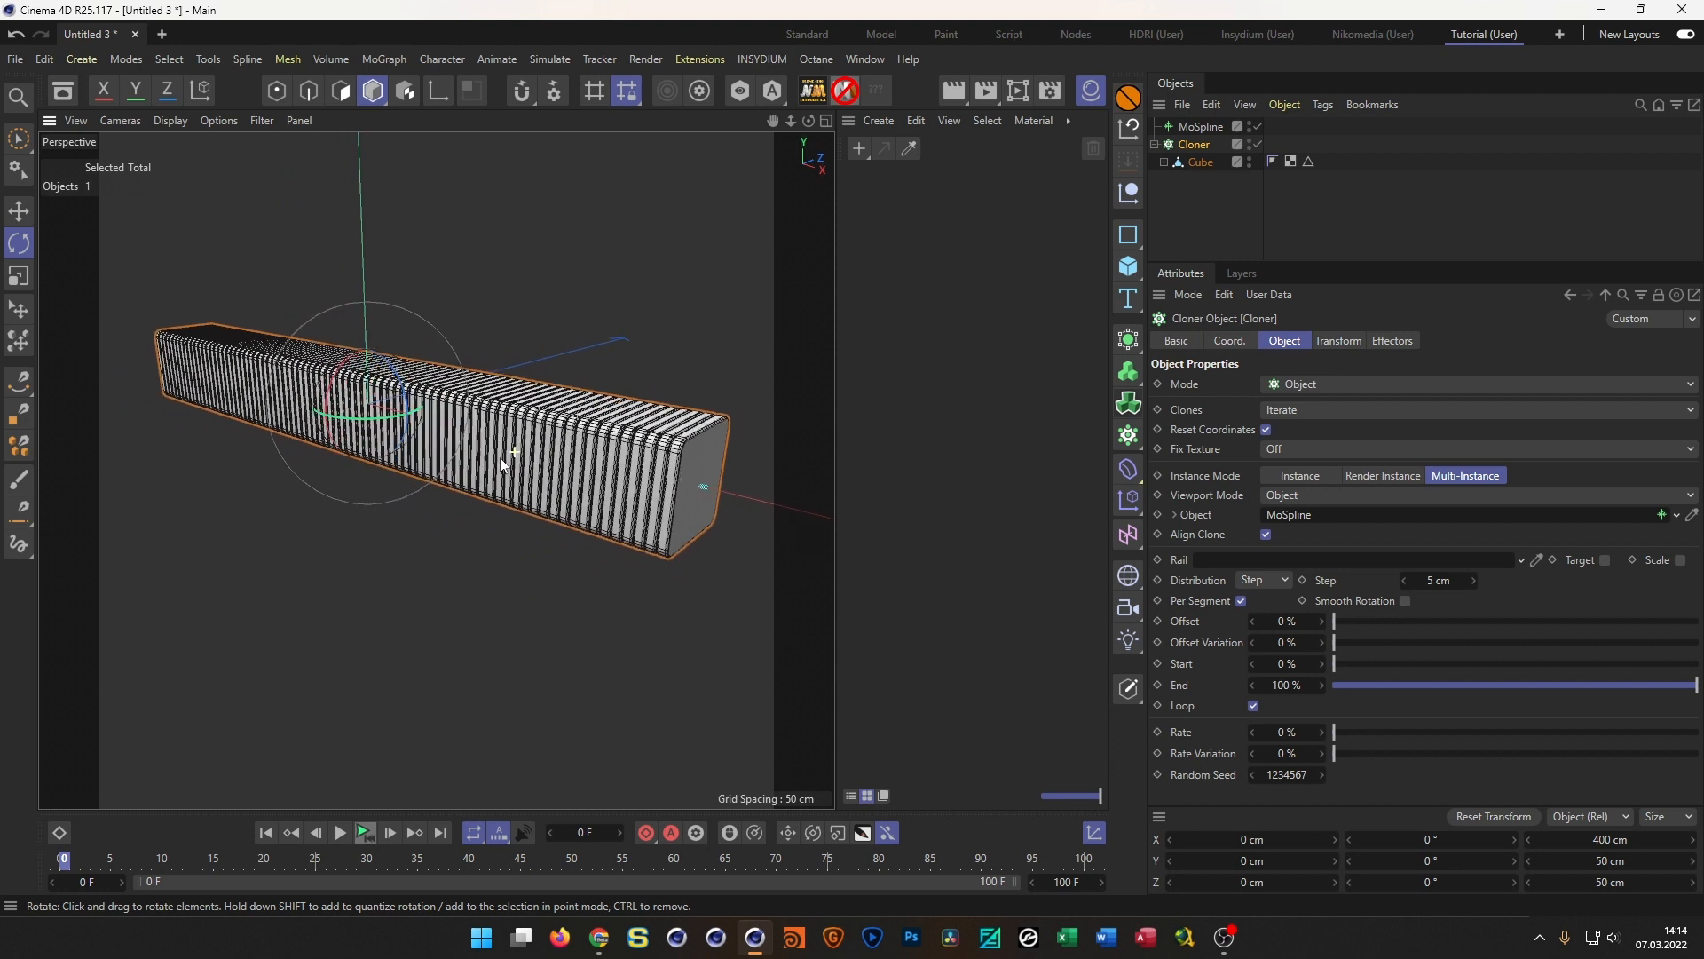
scroll(499, 461, "up", 2)
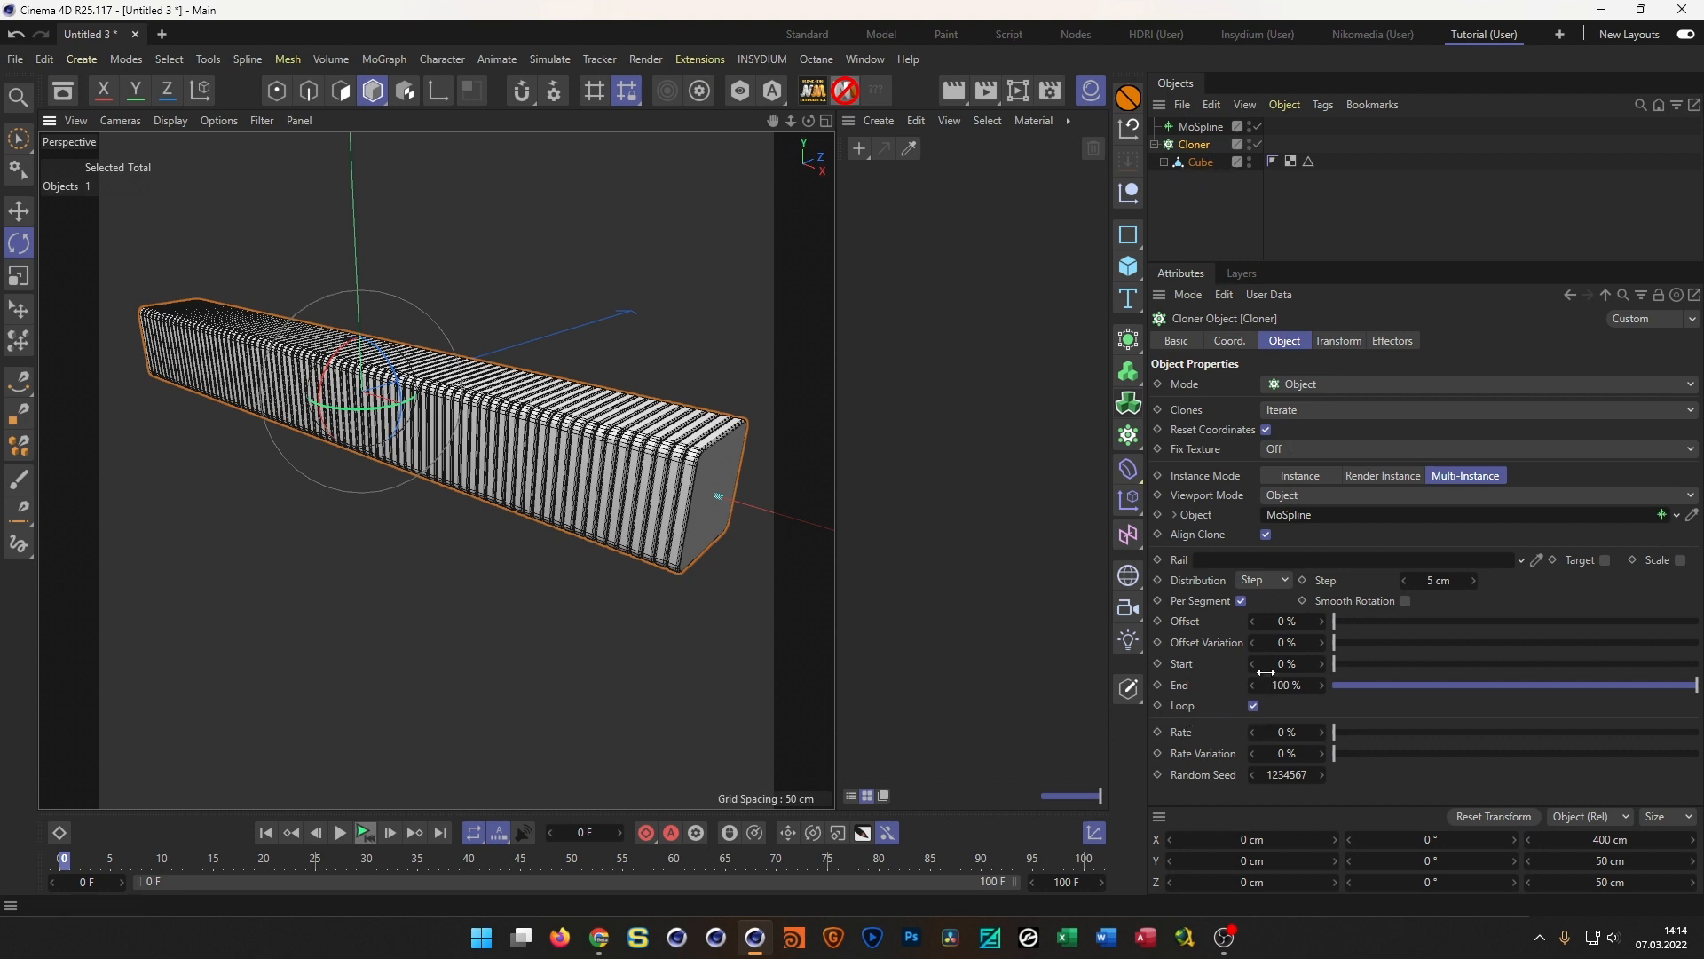
left_click_drag(1279, 622, 1322, 625)
right_click(1324, 625)
Save the project to the Desktop as Spirals&Spheres_Tutorial
key("ctrl+s")
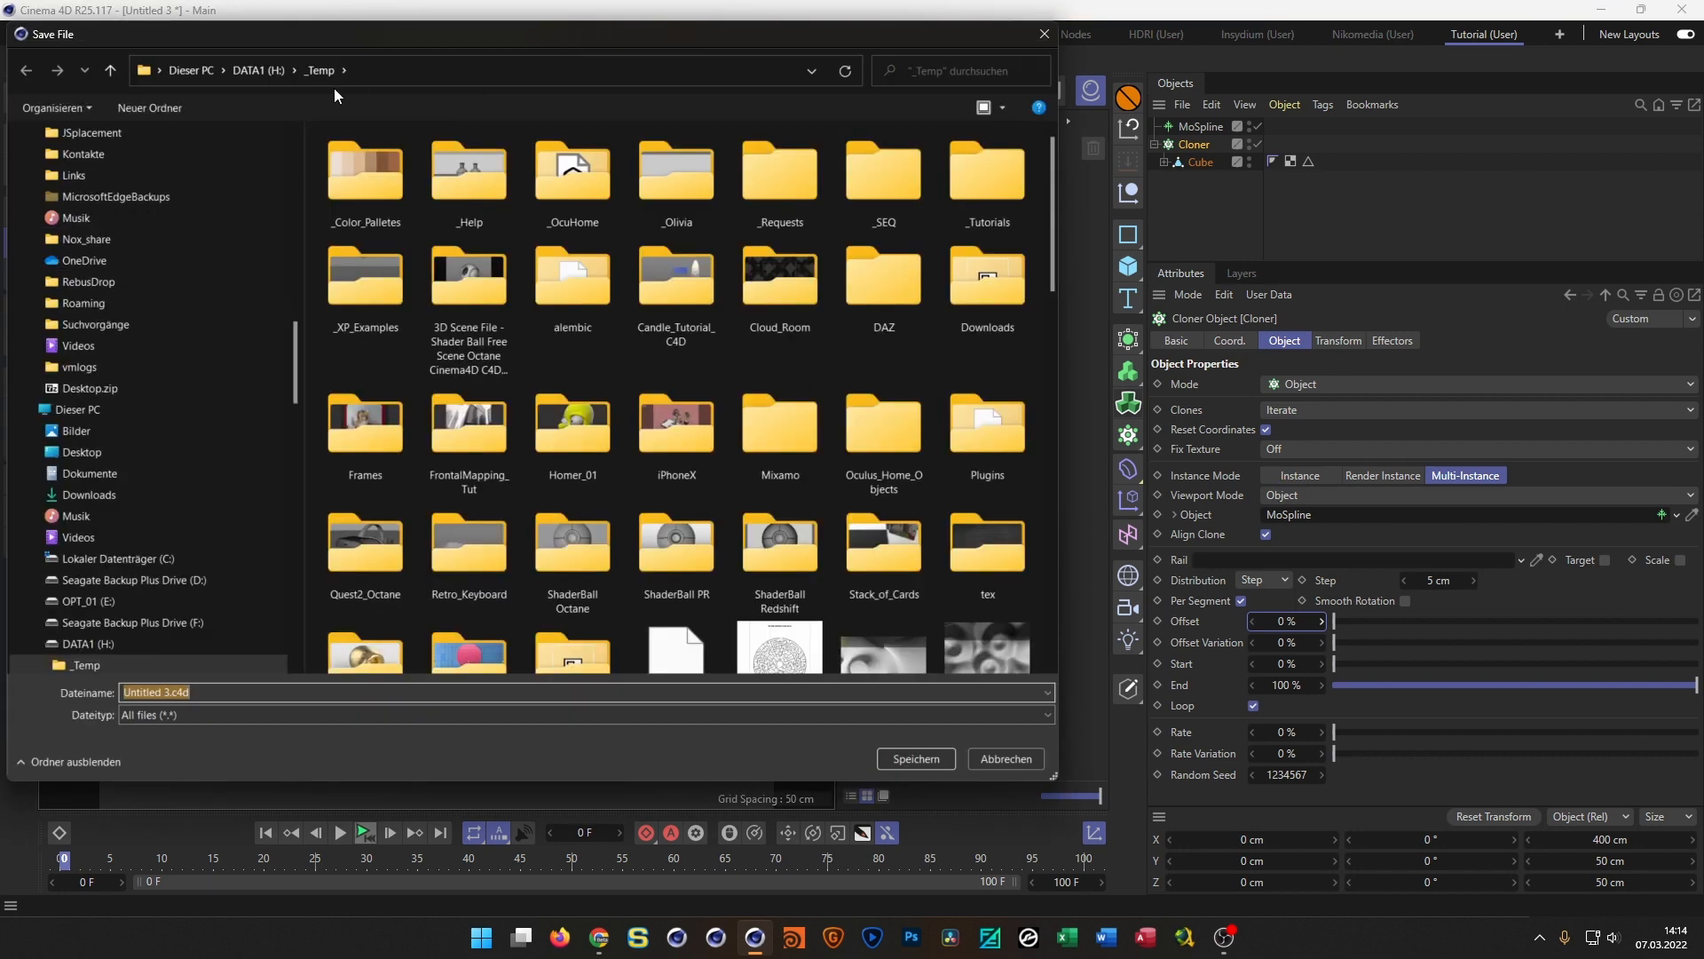
left_click(161, 71)
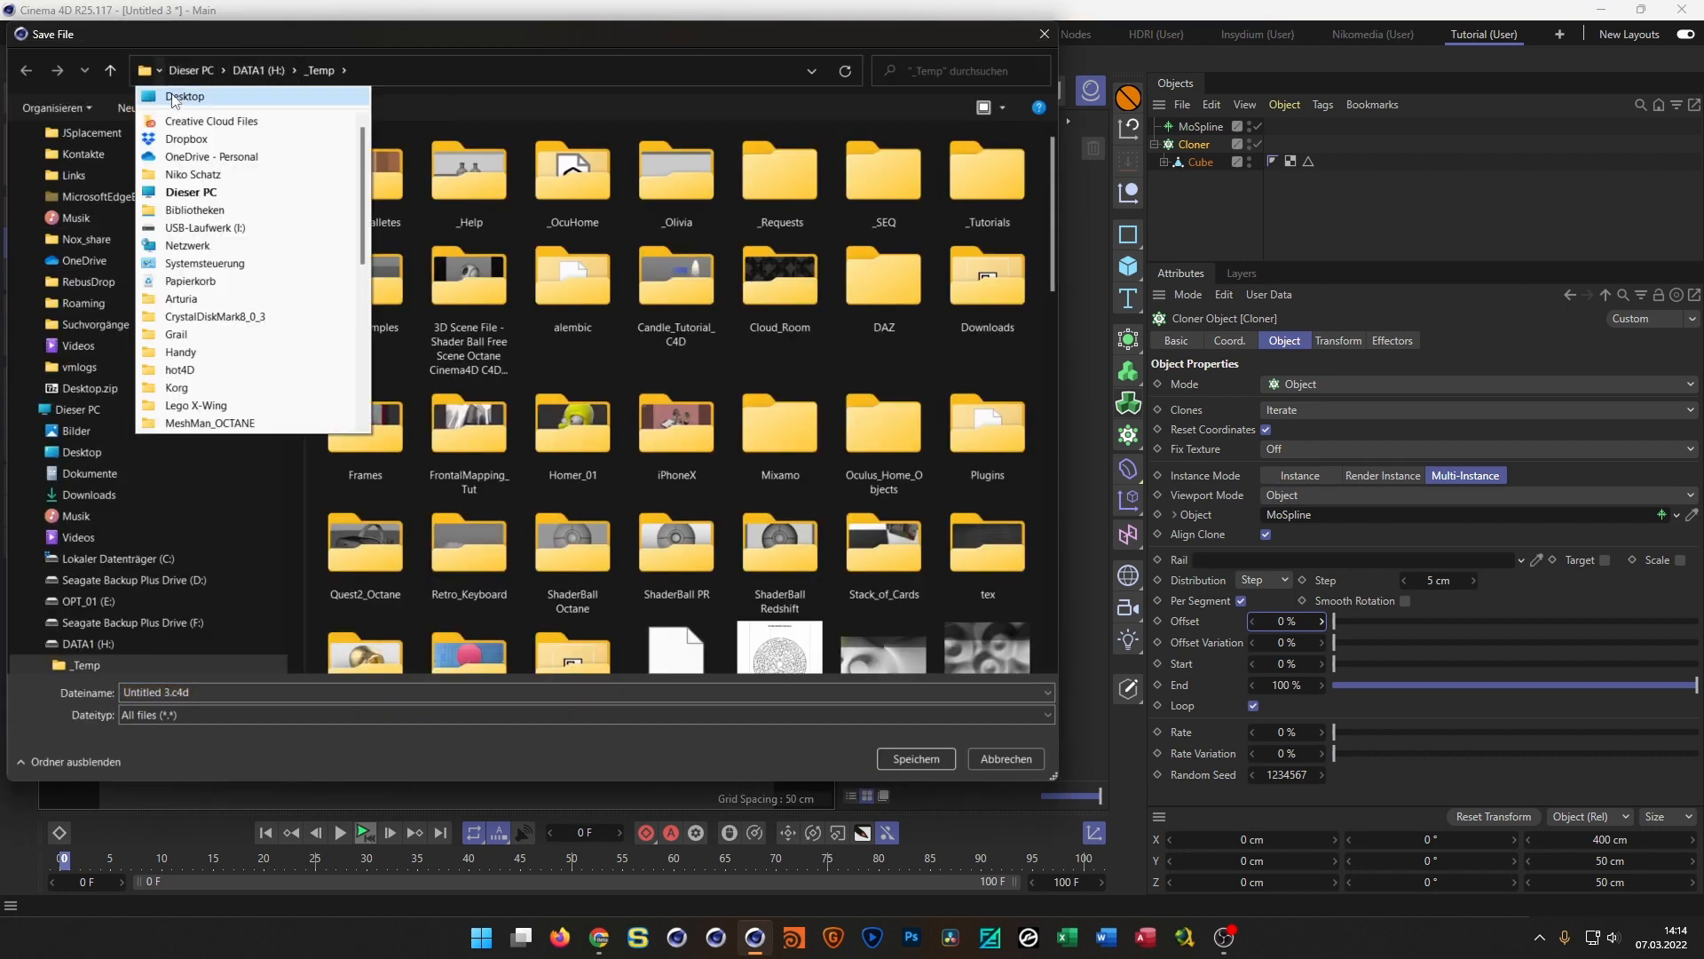
left_click(176, 104)
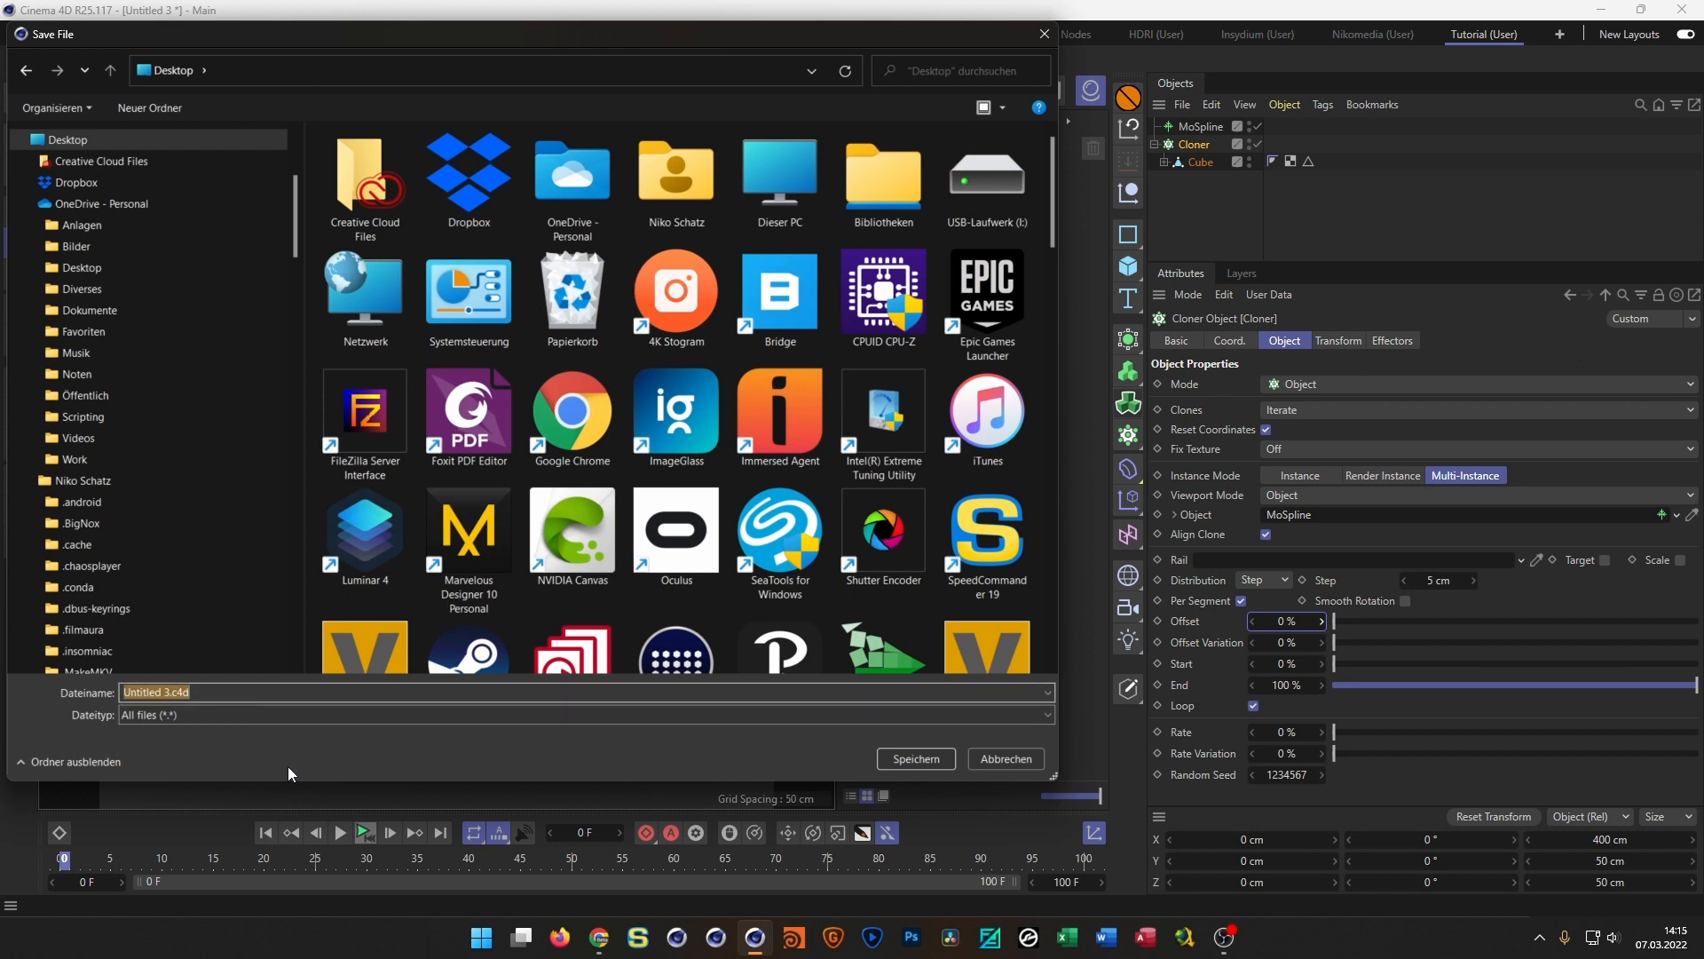
type("Spirals")
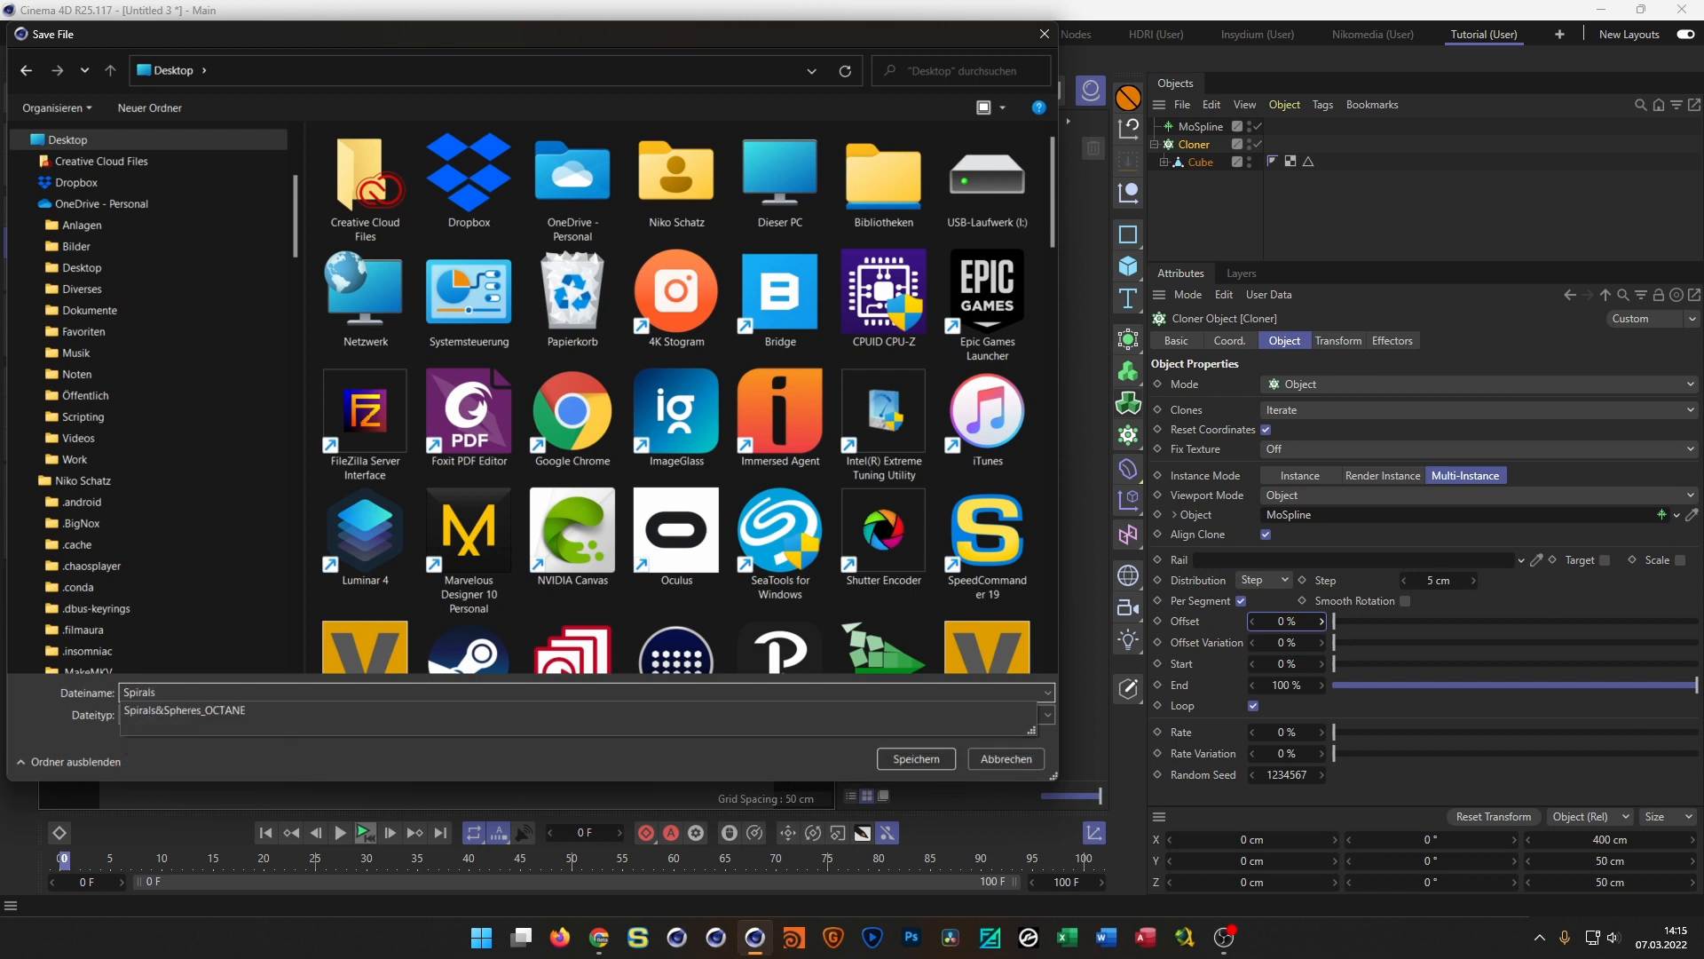
key("Down")
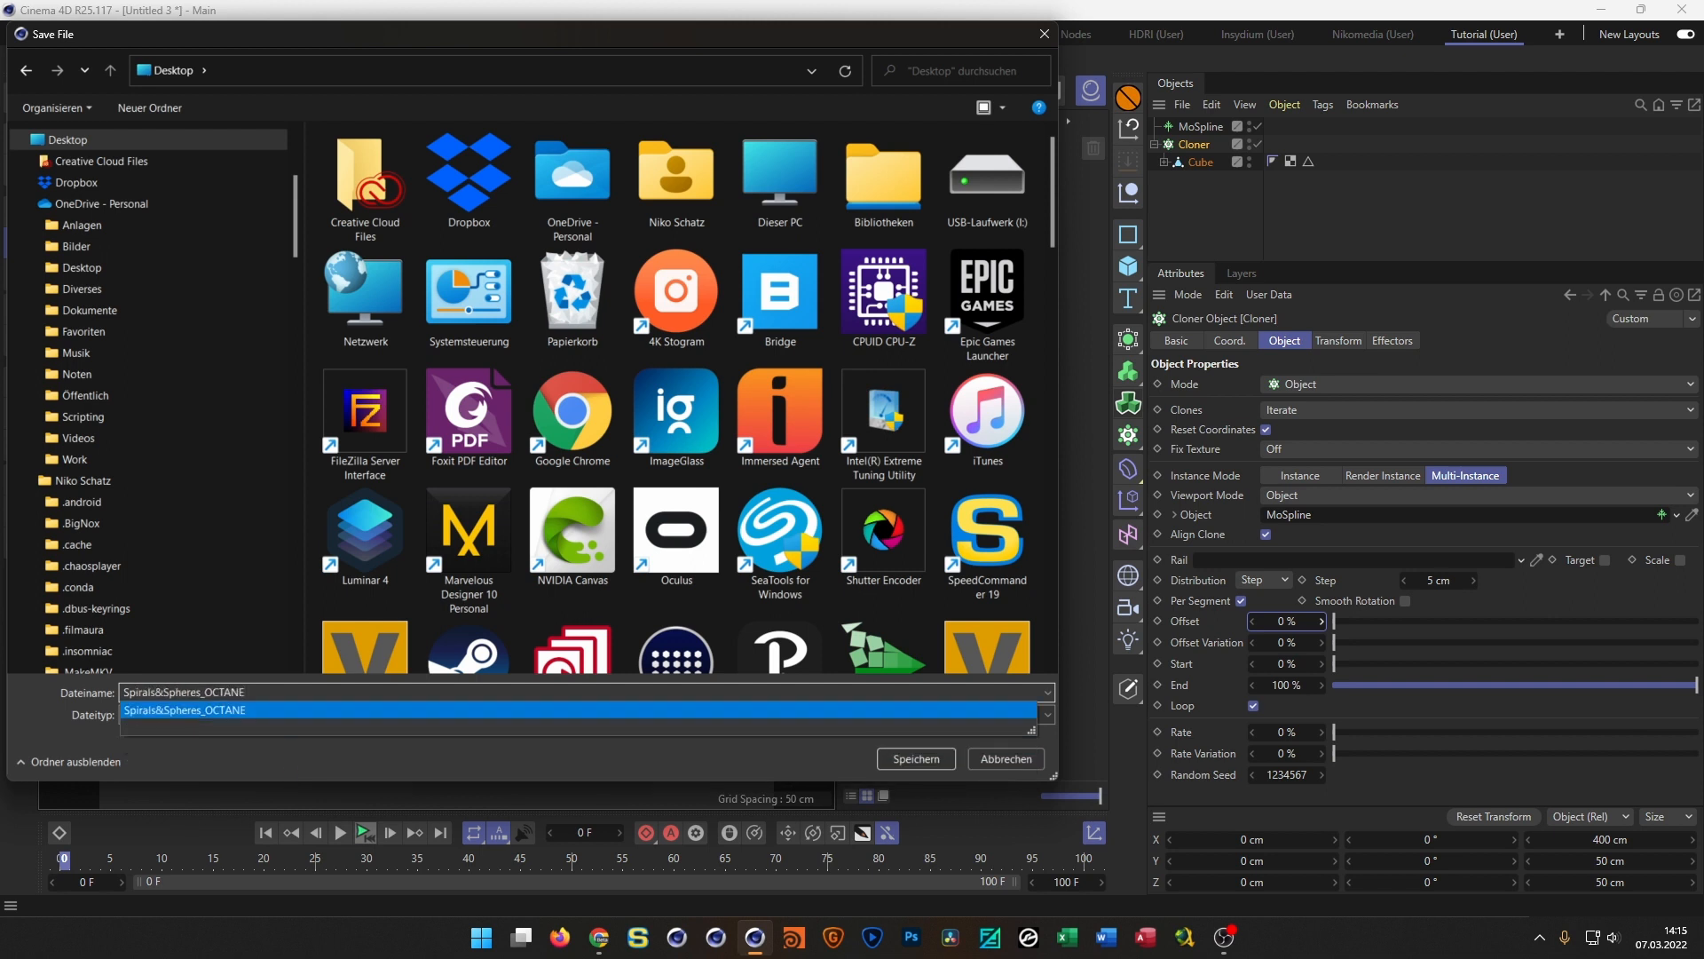
key("BackSpace")
key("BackSpace")
key("BackSpace")
key("BackSpace")
key("BackSpace")
key("BackSpace")
key("BackSpace")
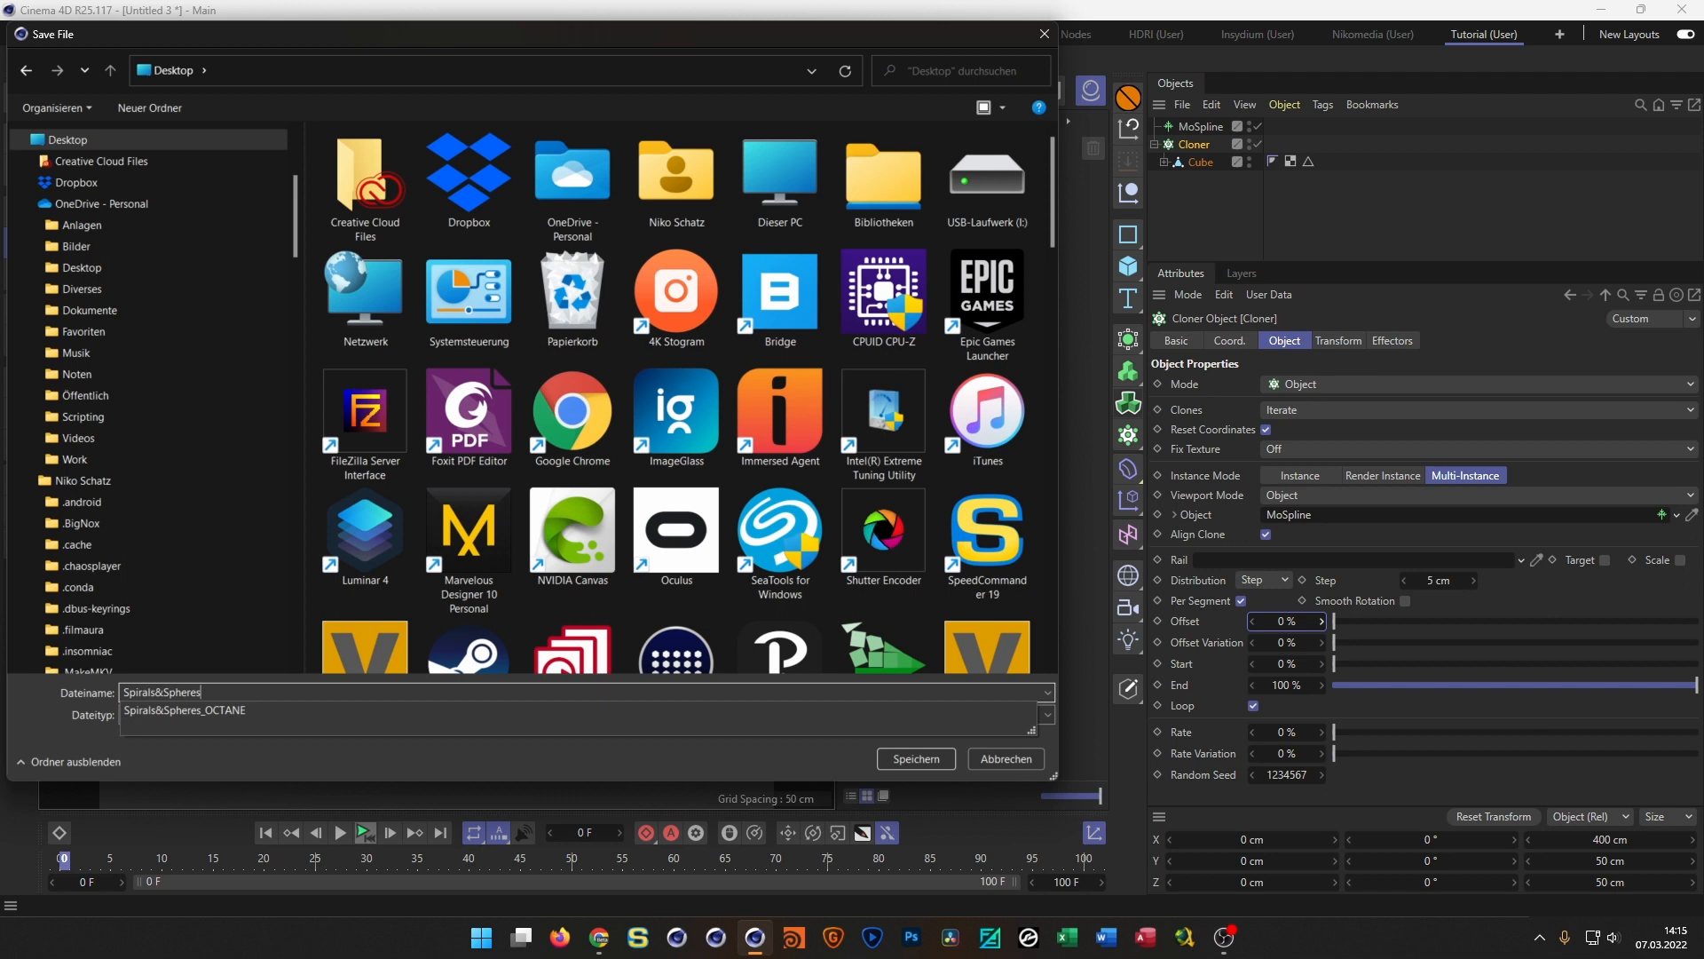
type("_Tuto")
key("BackSpace")
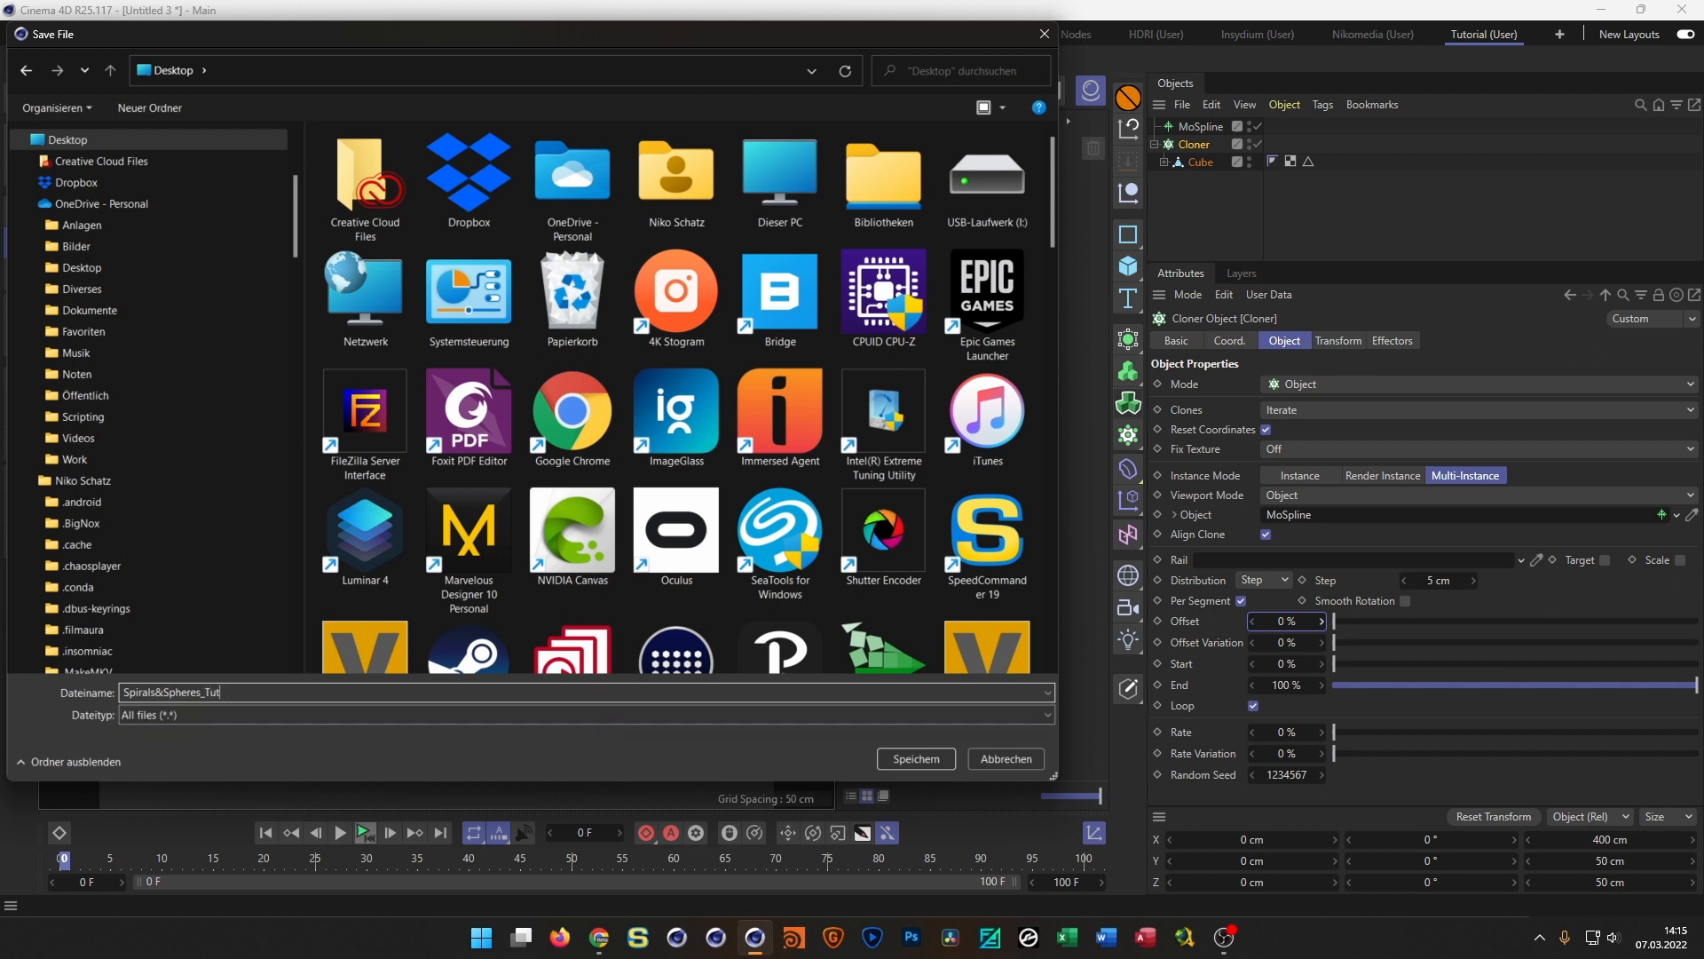
type("orial")
key("Return")
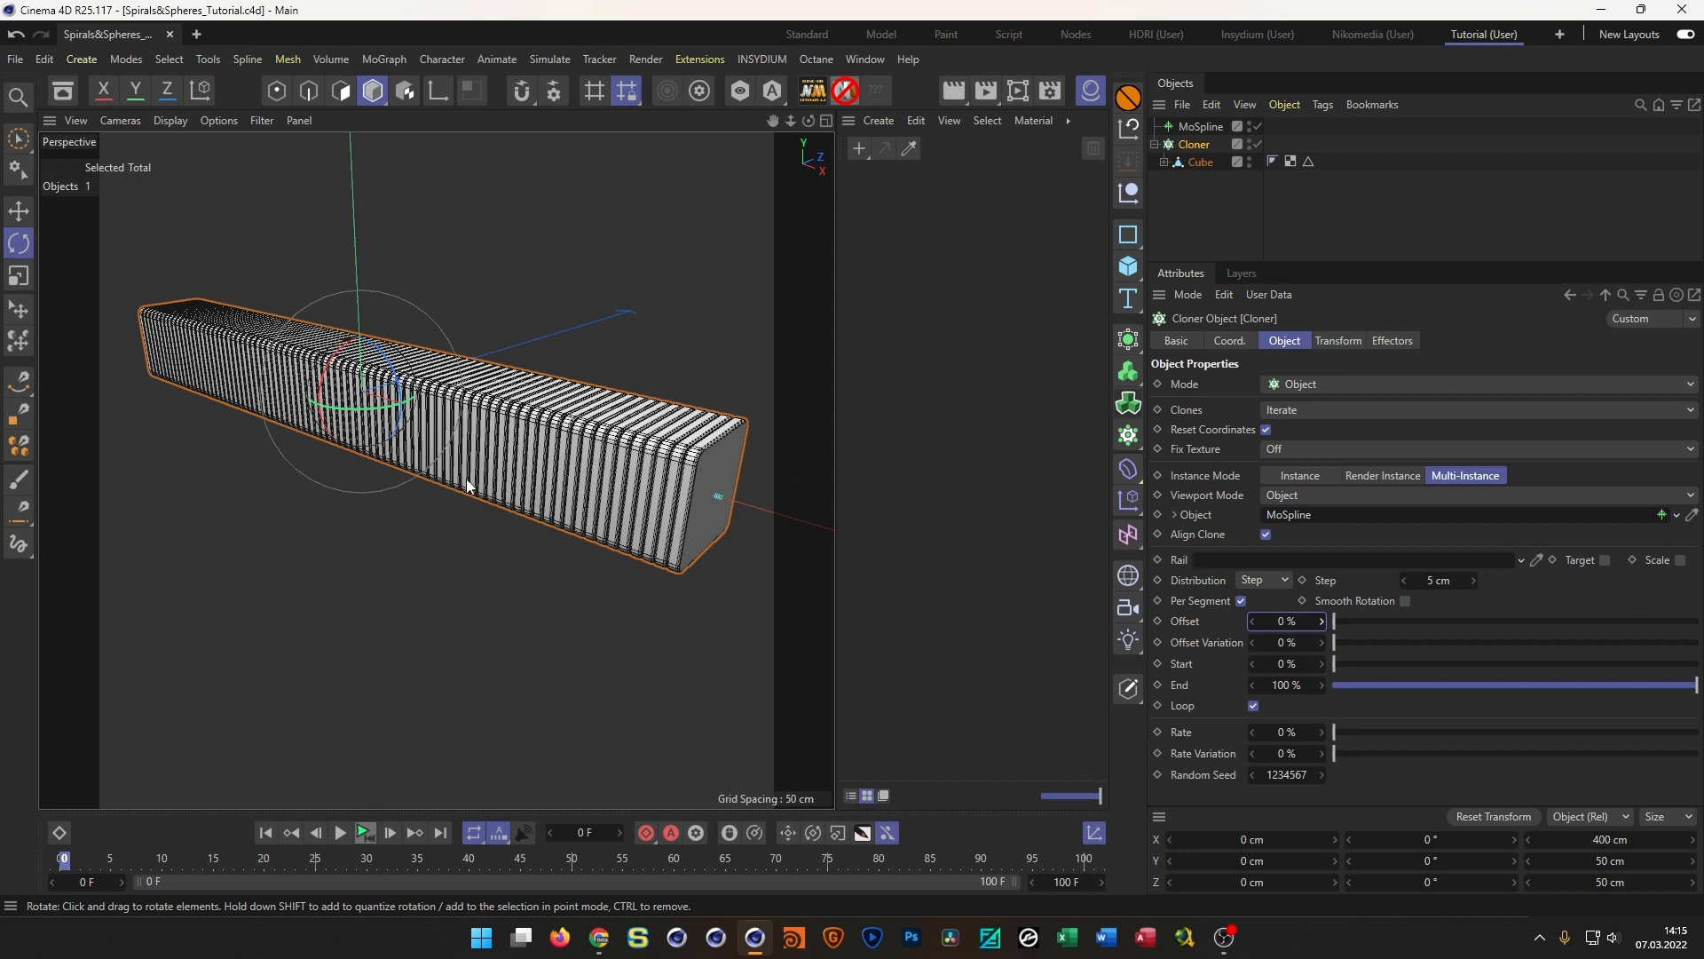
Add a Plain effector to the Cloner and check that it is listed among the Cloner's effectors
right_click_drag(466, 477, 500, 429, "alt")
mouse_move(501, 429)
left_mouse_down("alt")
mouse_move(529, 456)
mouse_move(508, 464)
left_mouse_up("alt")
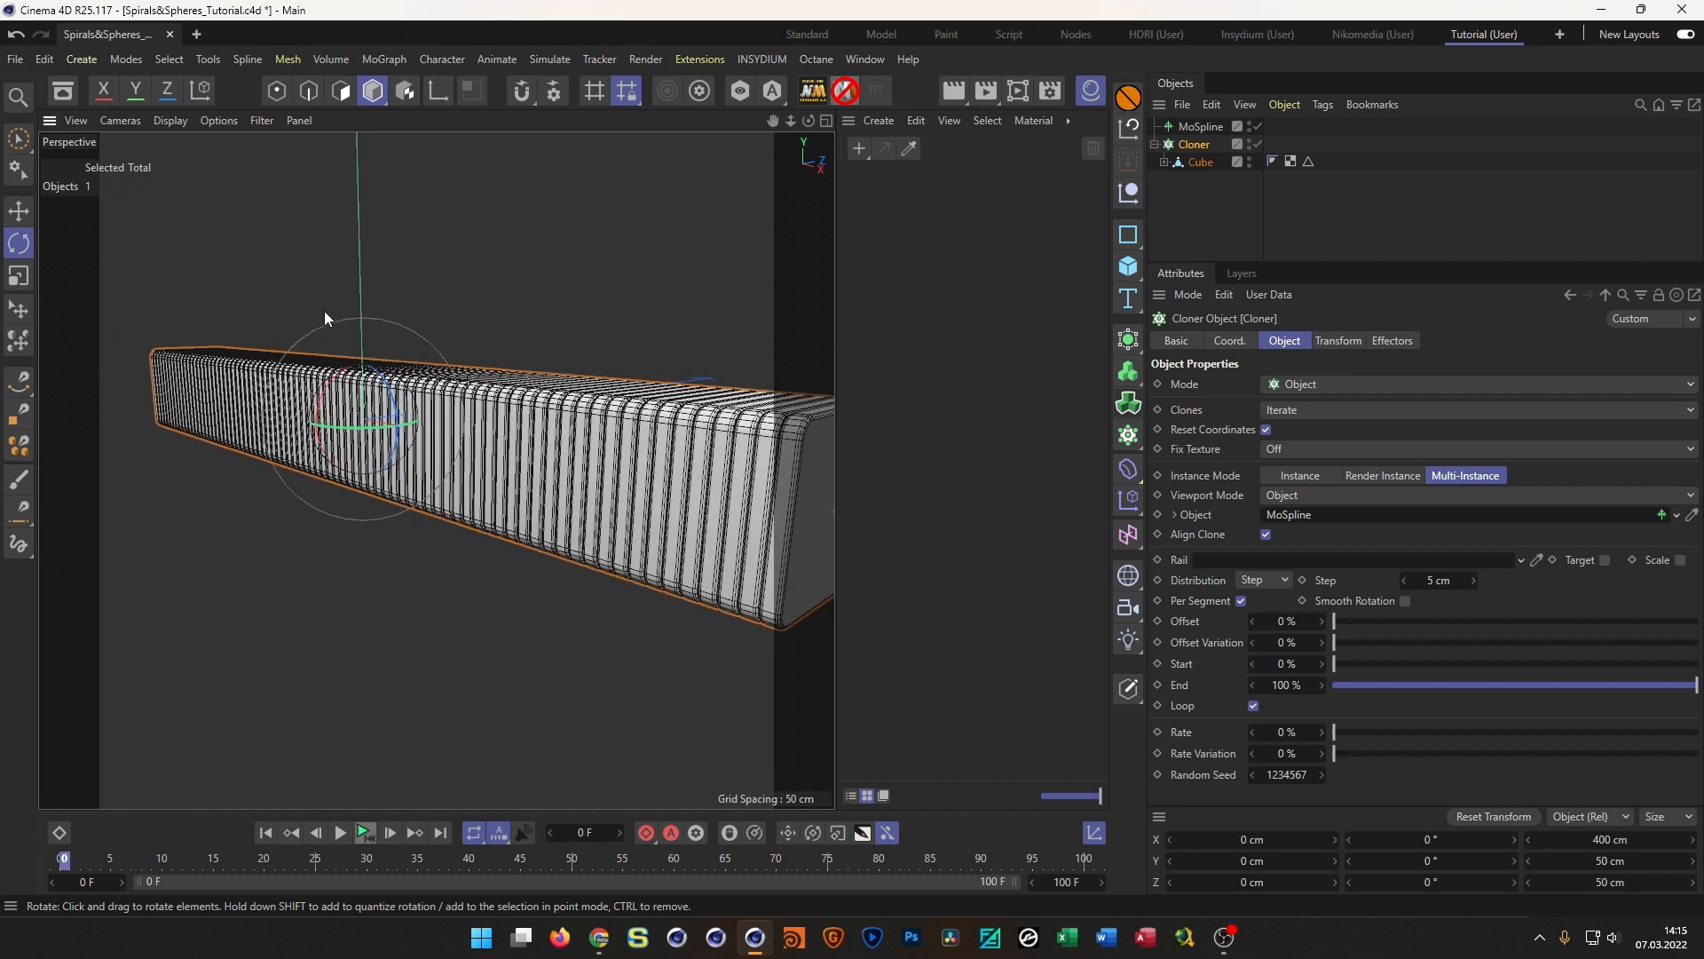
right_click_drag(558, 486, 505, 501, "alt")
left_click_drag(505, 500, 471, 524, "alt")
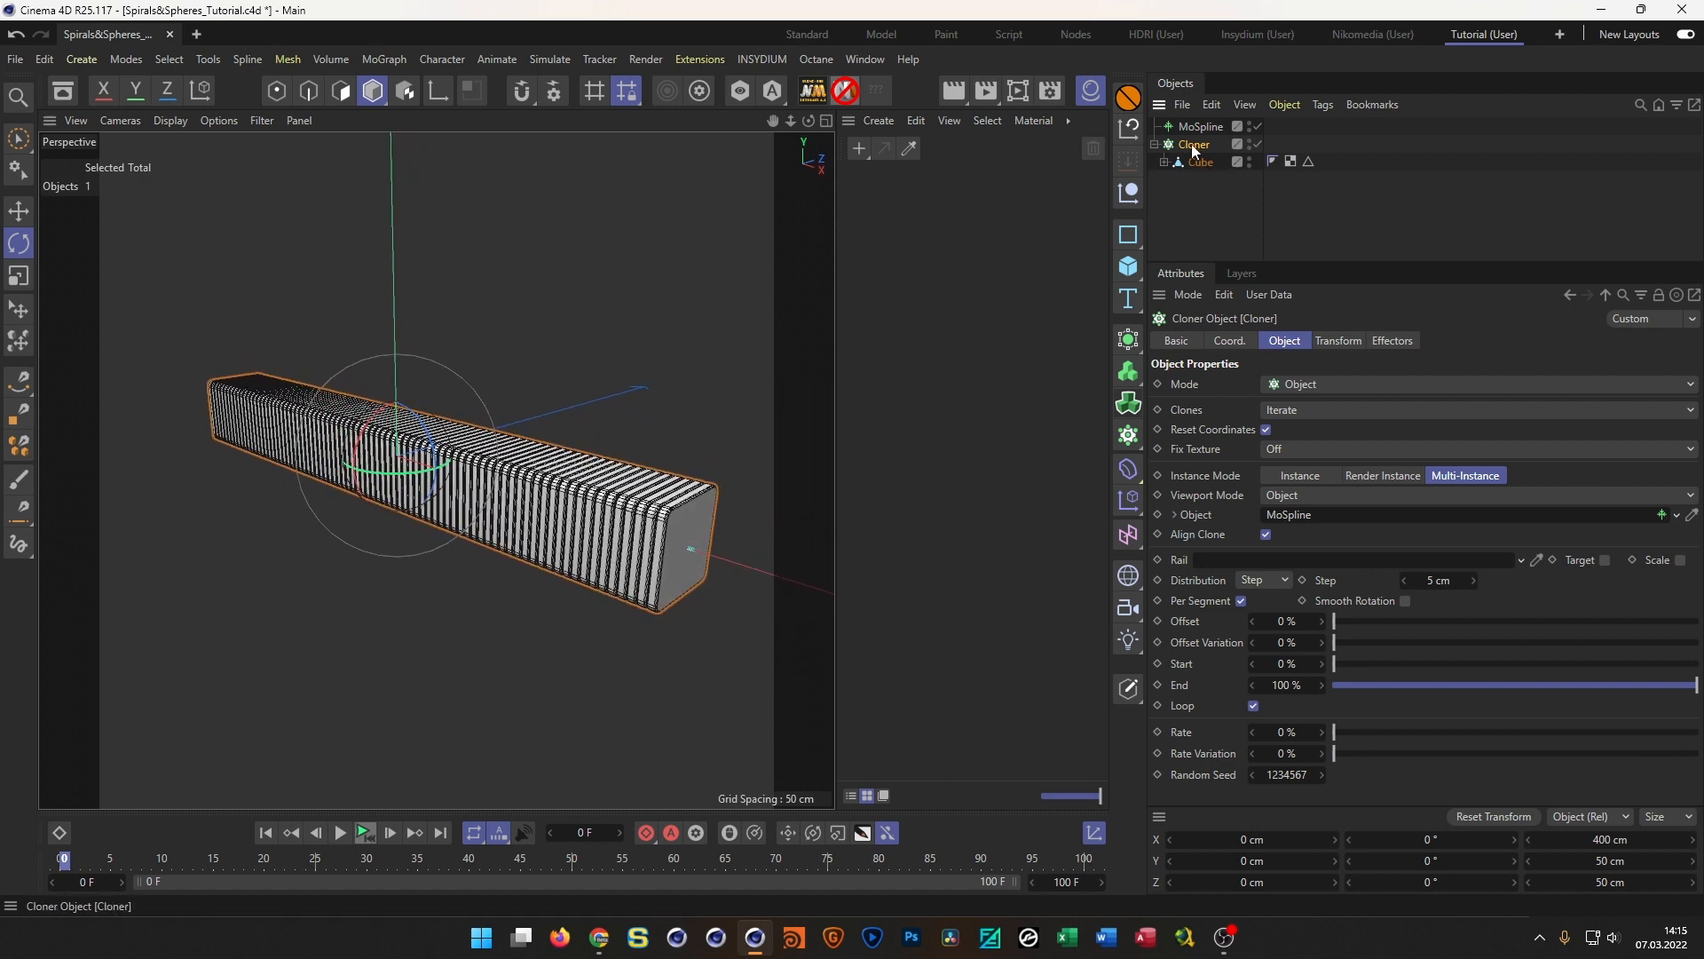
left_click(1124, 503)
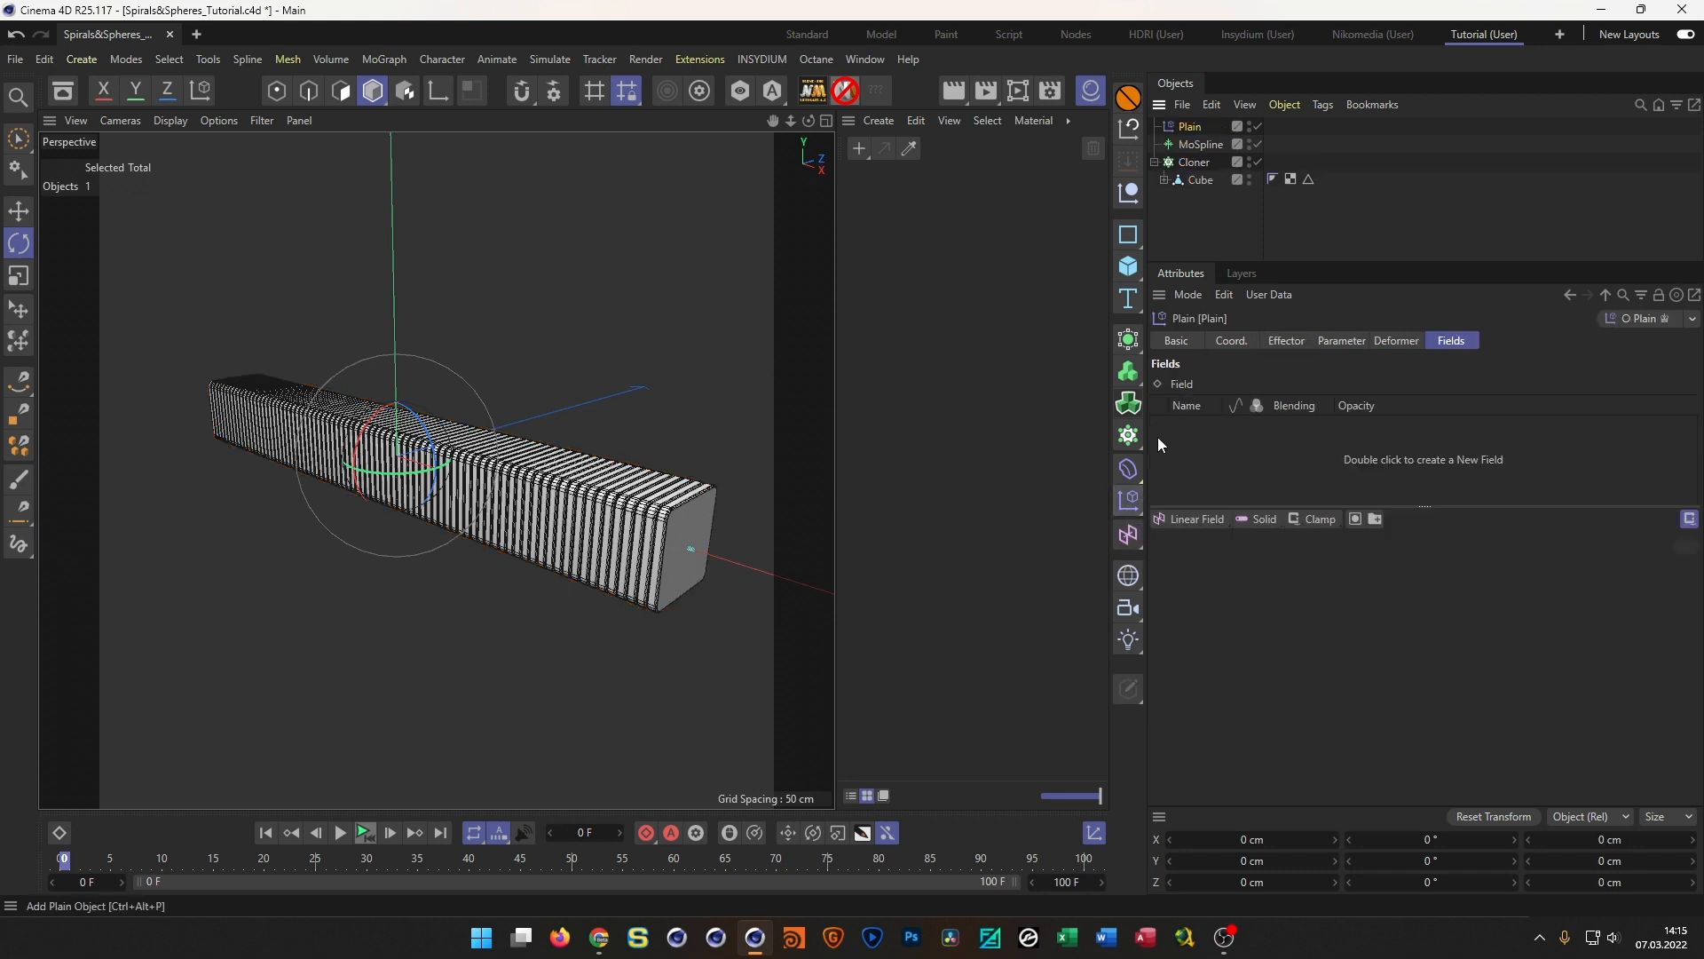
left_click(1194, 164)
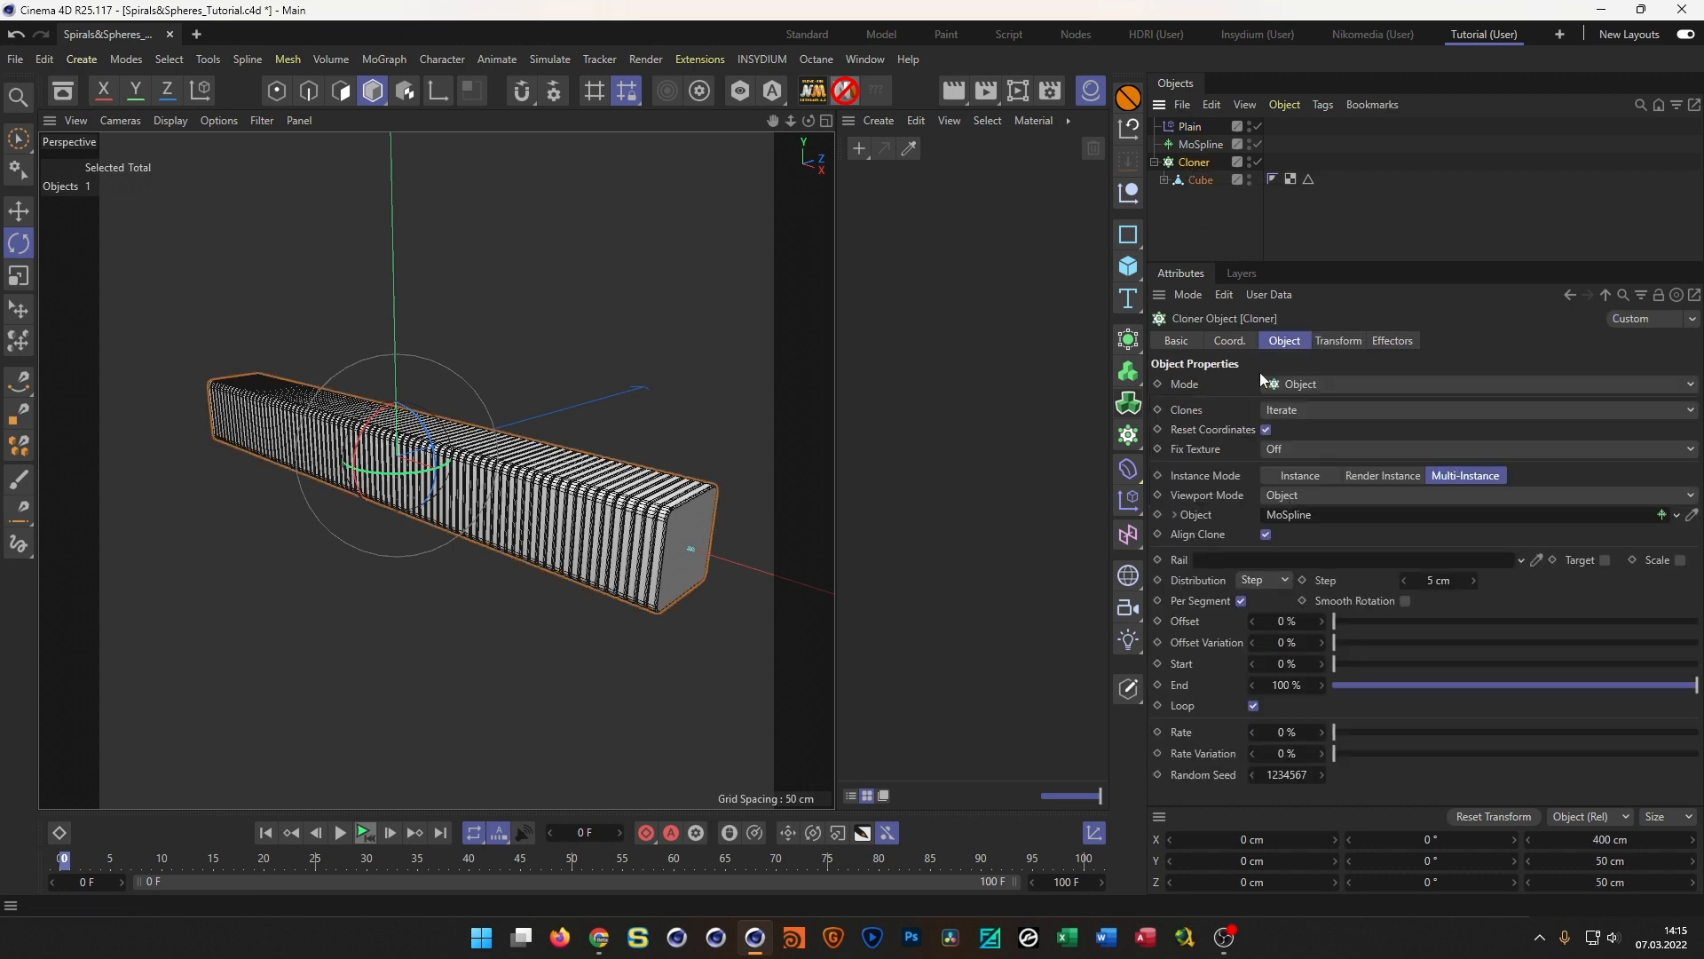
left_click(1391, 341)
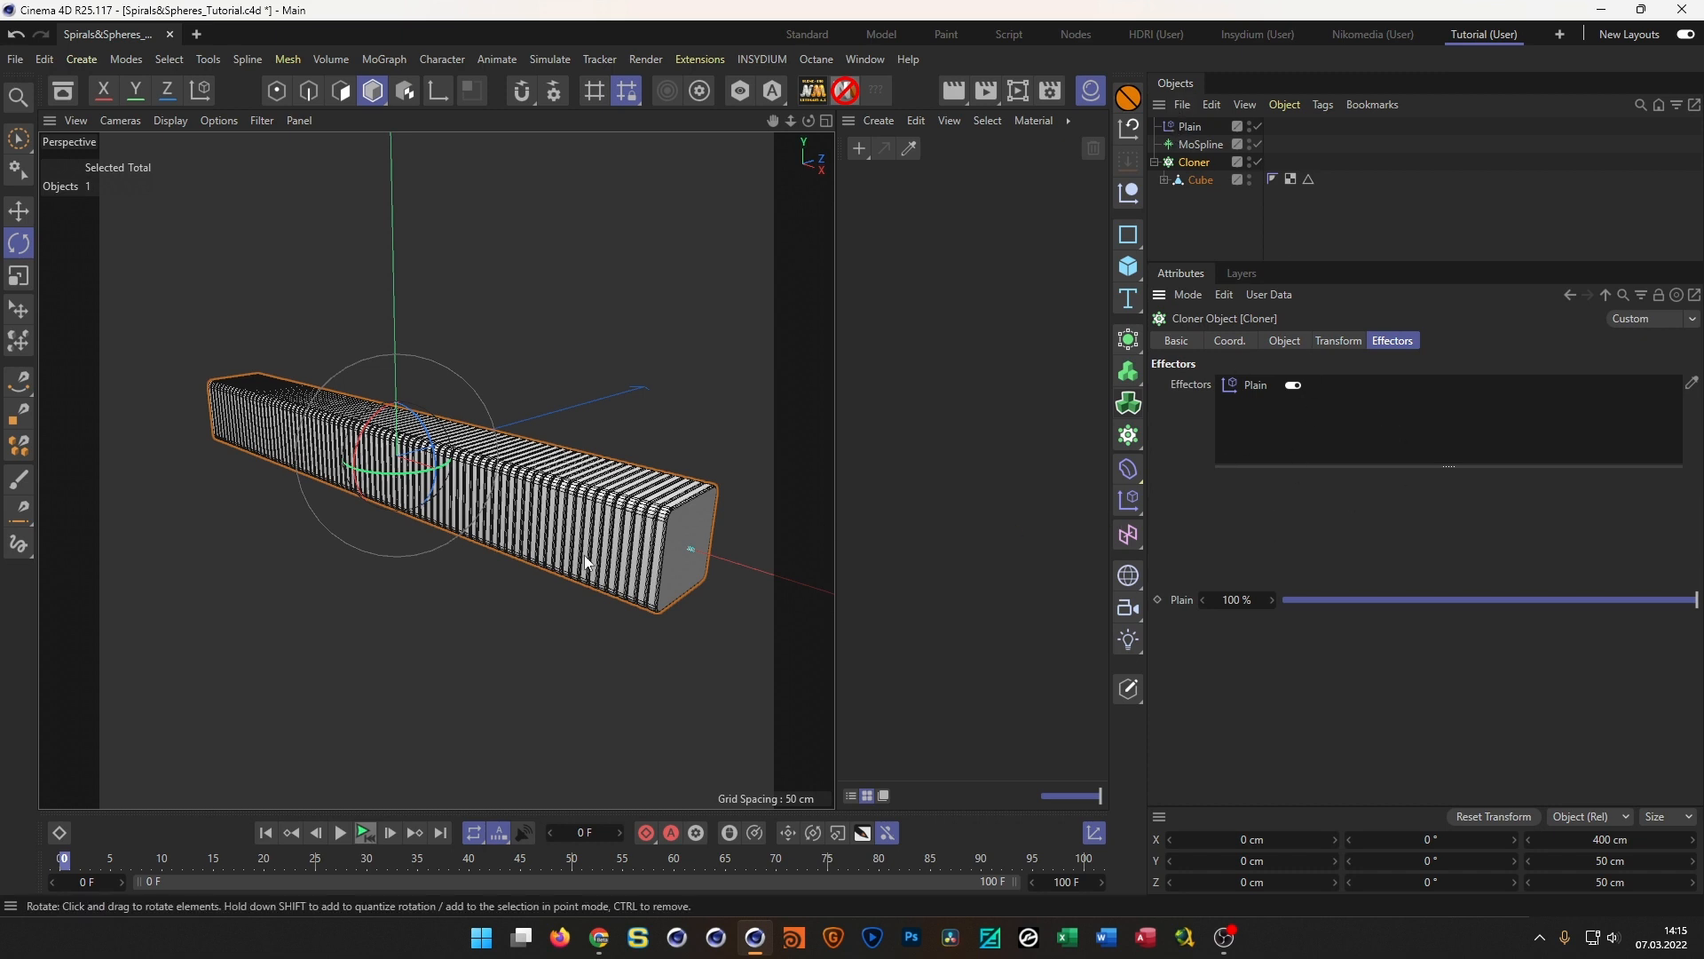
Enable Rotation on the Plain effector and set its R.P value to 360°
left_click(1186, 126)
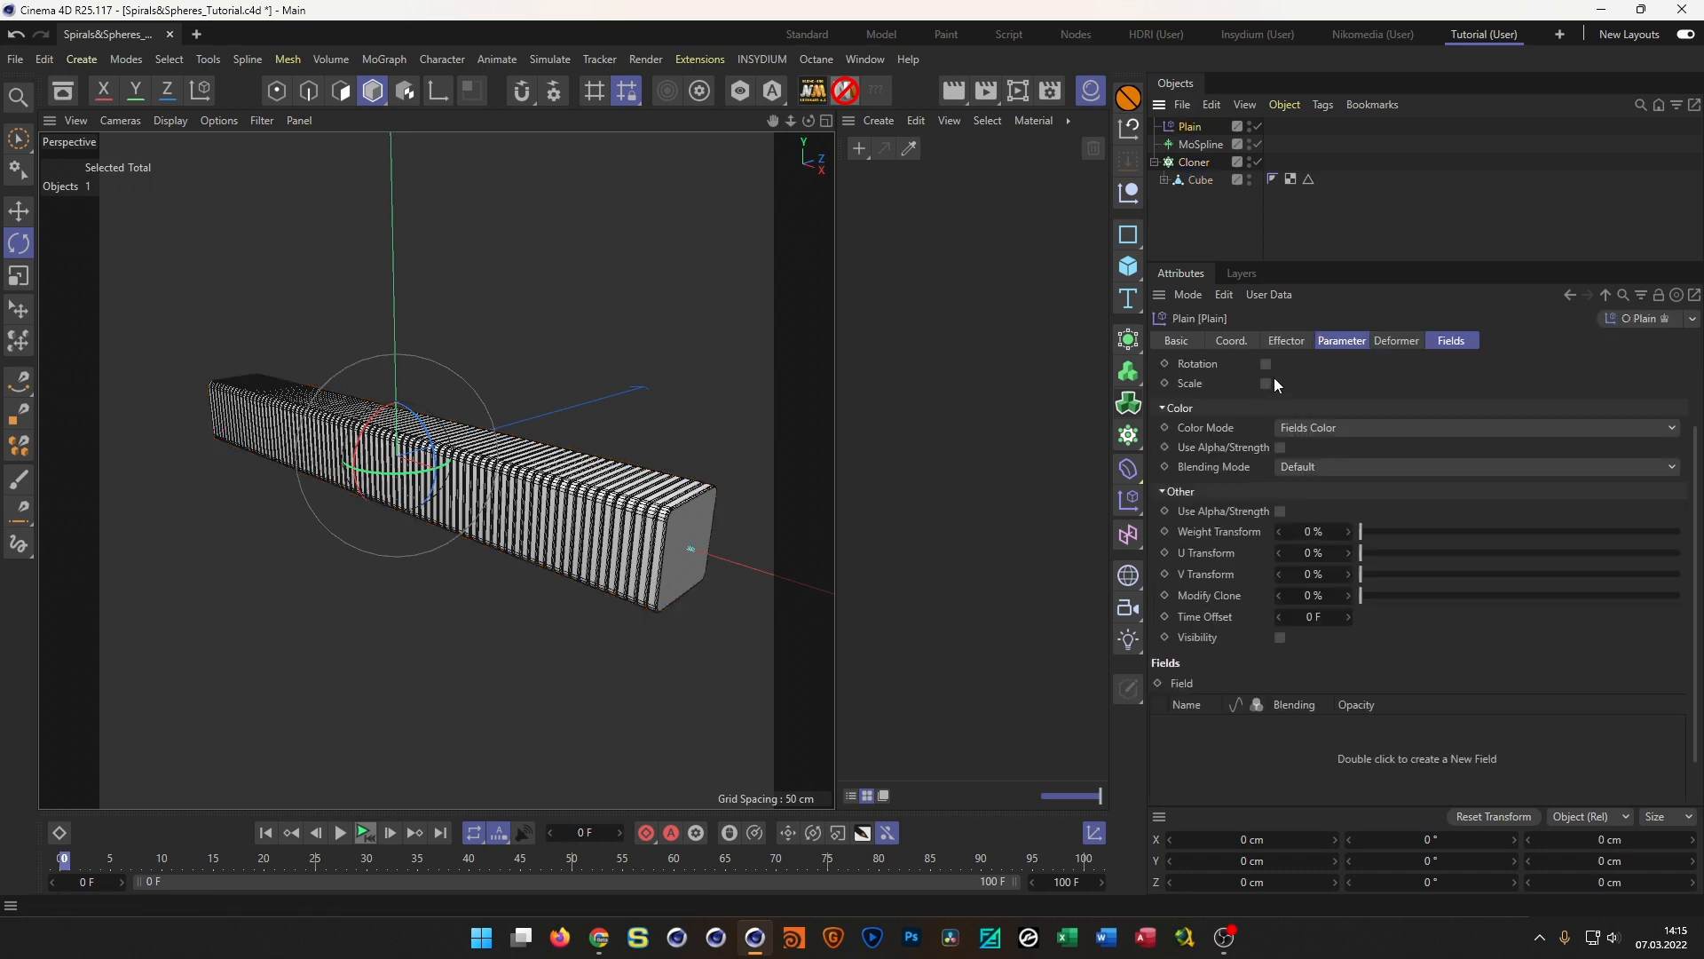
left_click(1341, 341)
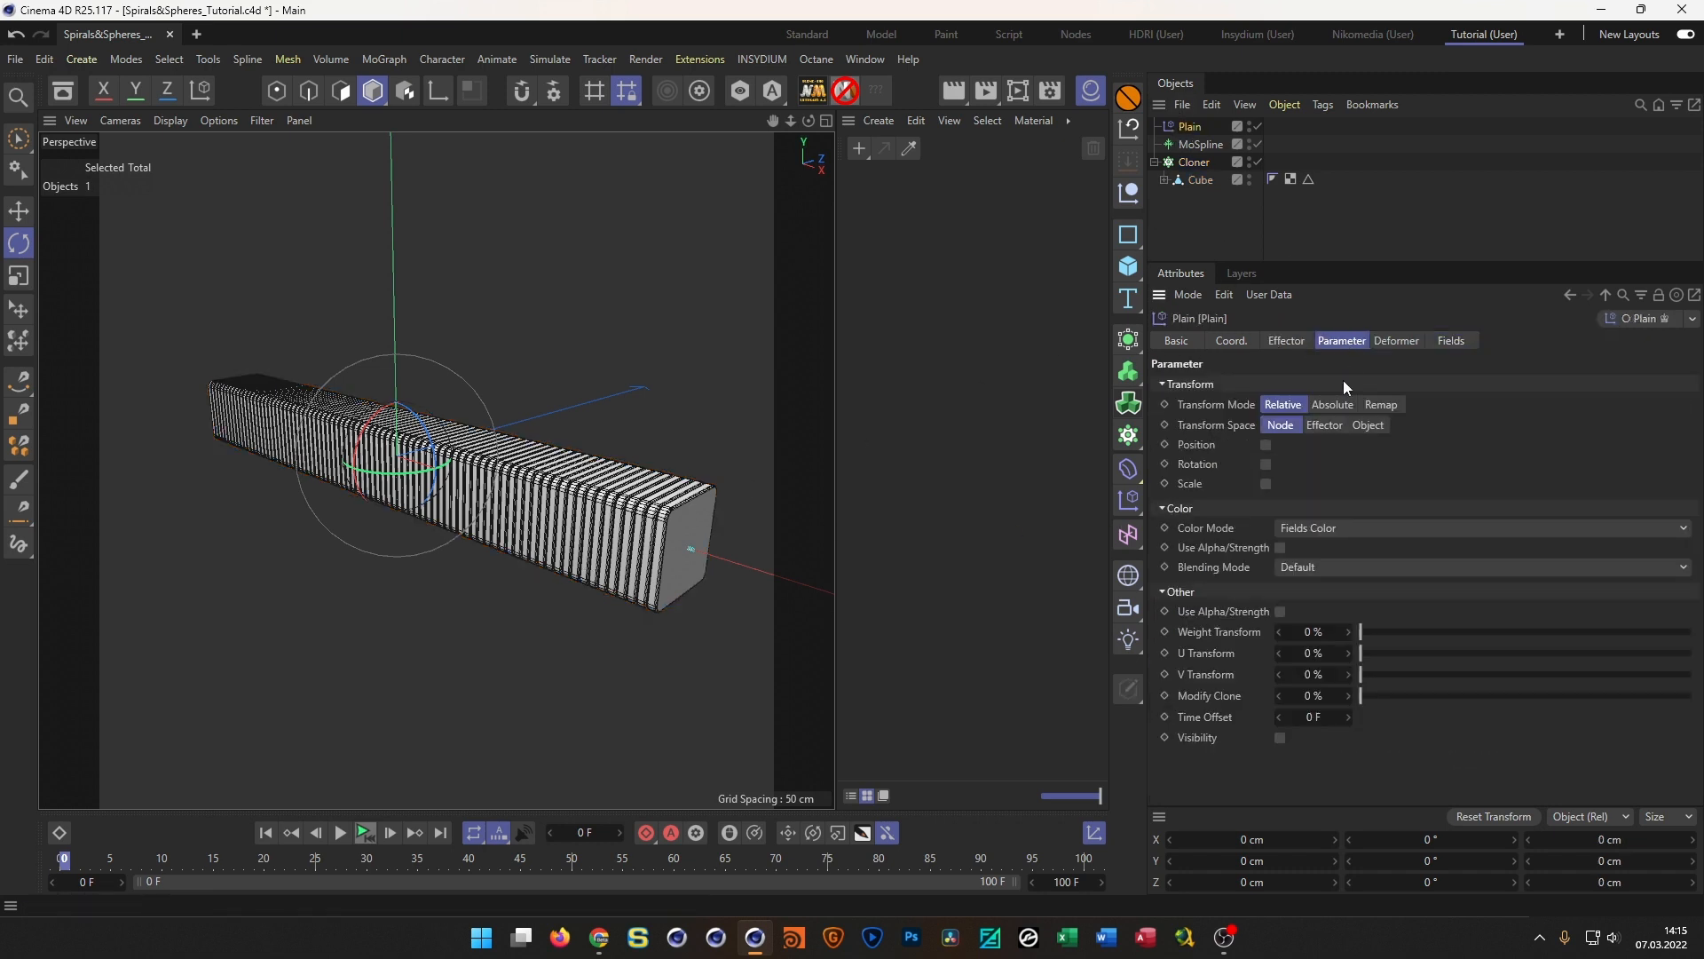
left_click(1266, 465)
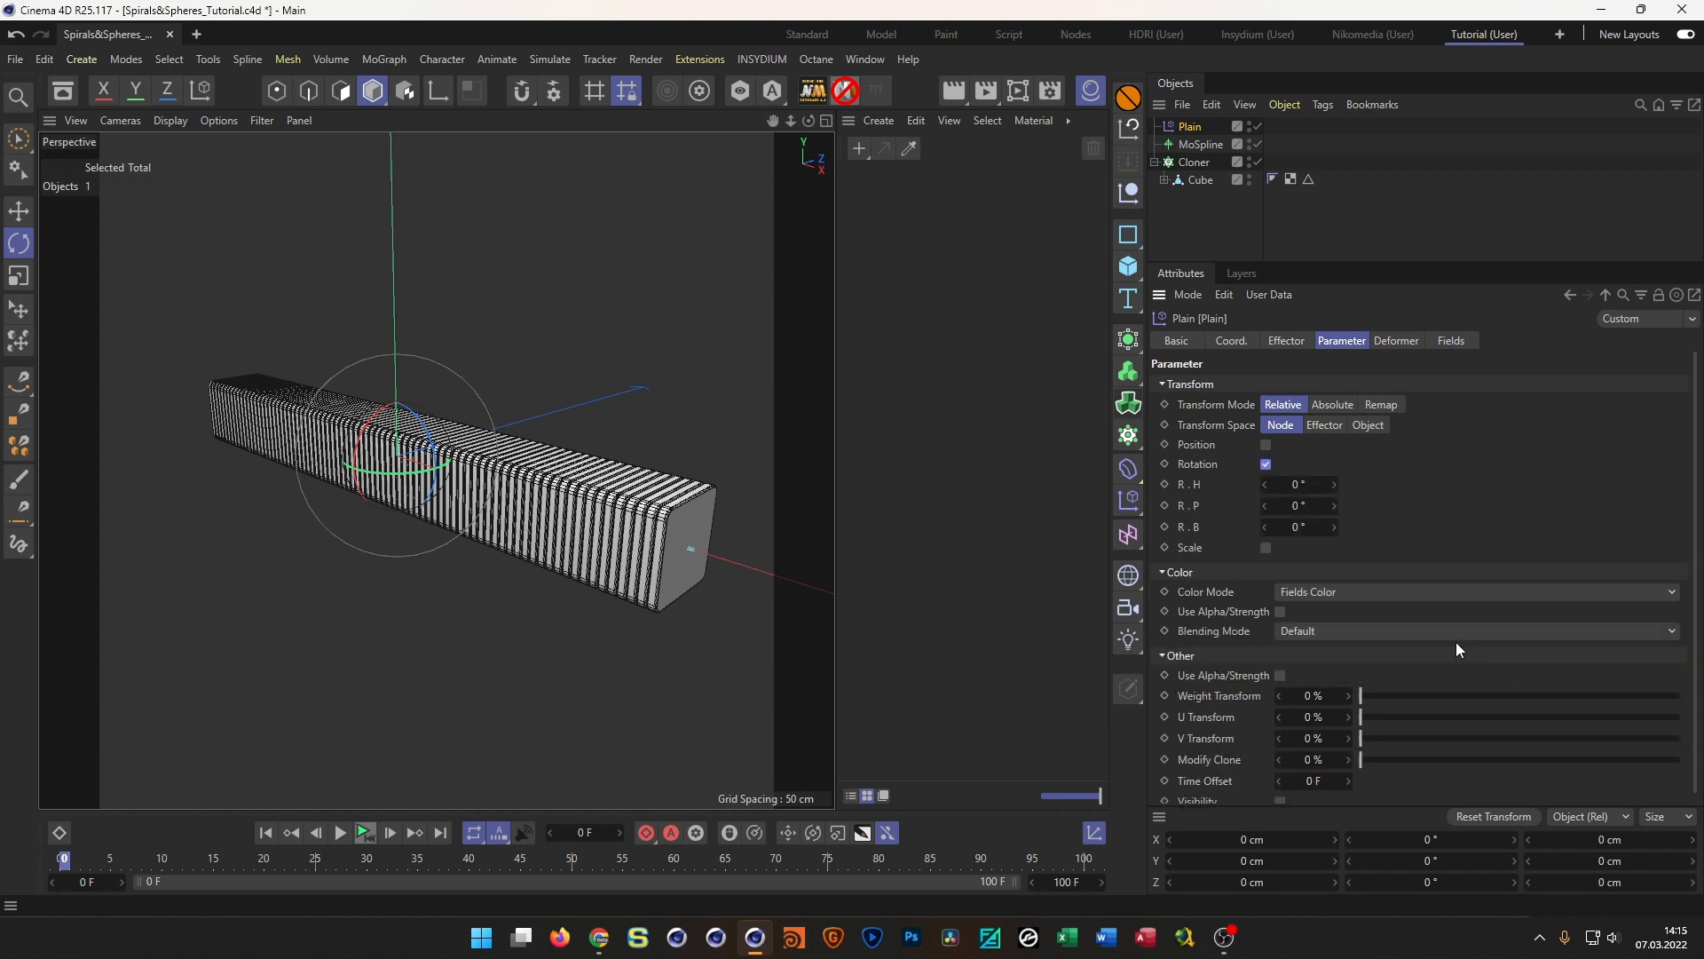
left_click_drag(1296, 505, 1358, 505)
mouse_move(1334, 506)
left_mouse_down()
mouse_move(1367, 506)
mouse_move(1212, 506)
mouse_move(1461, 506)
mouse_move(1441, 506)
left_mouse_up()
type("360")
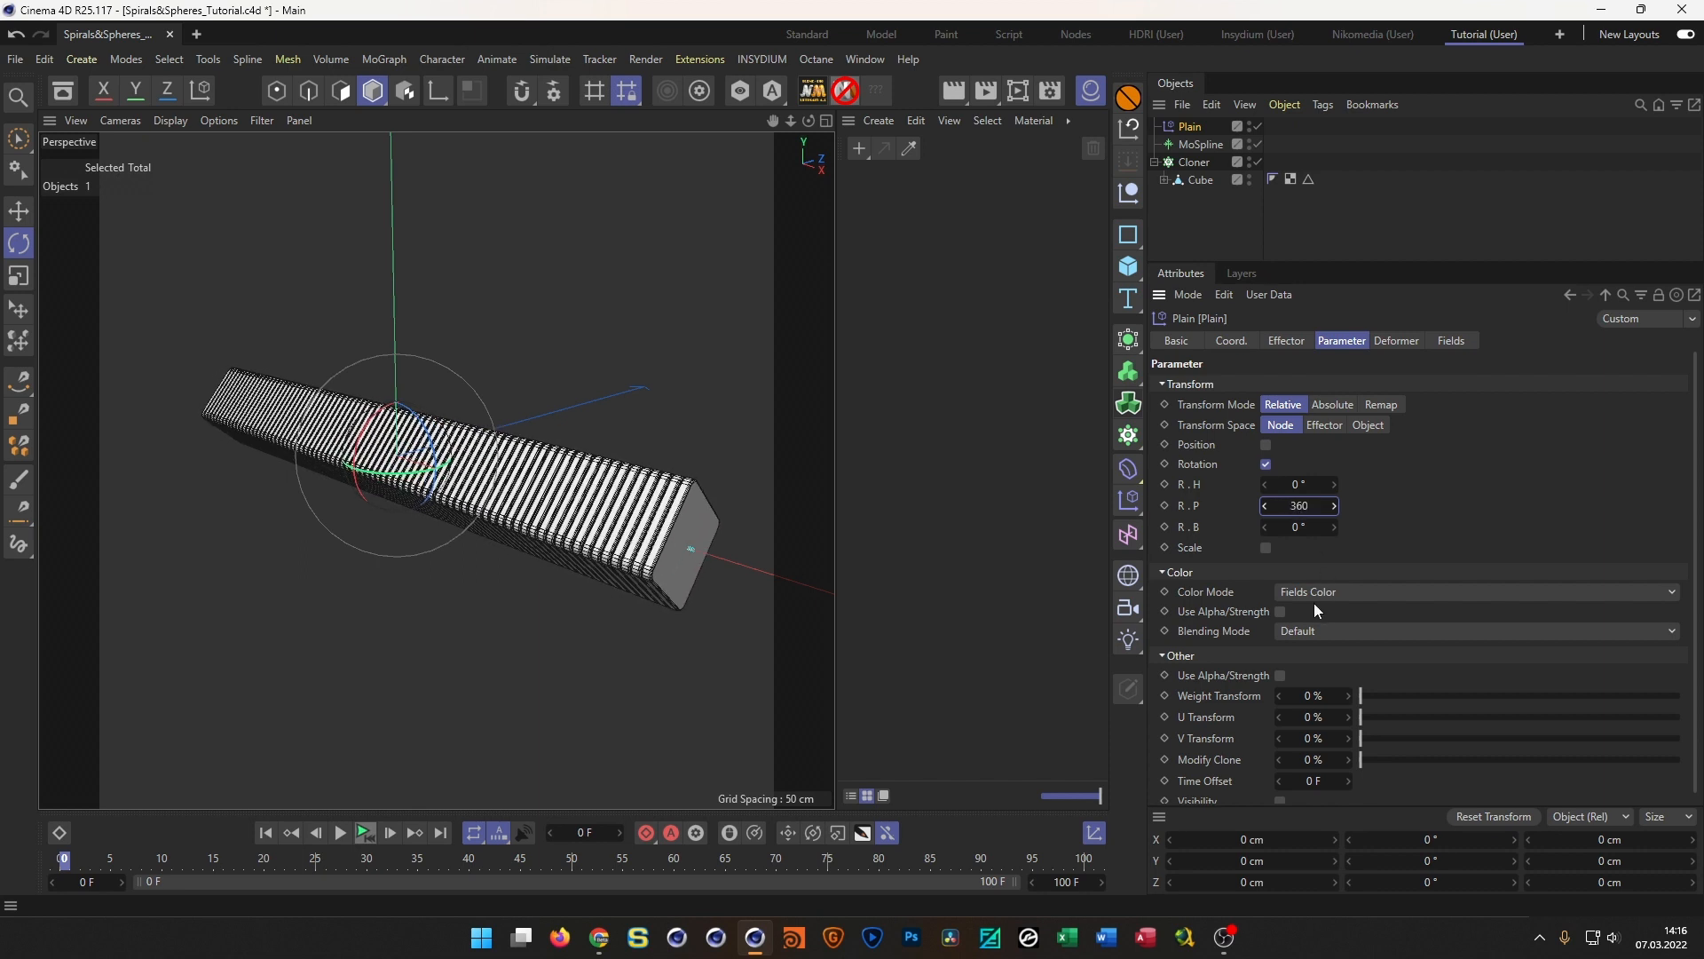
key("Return")
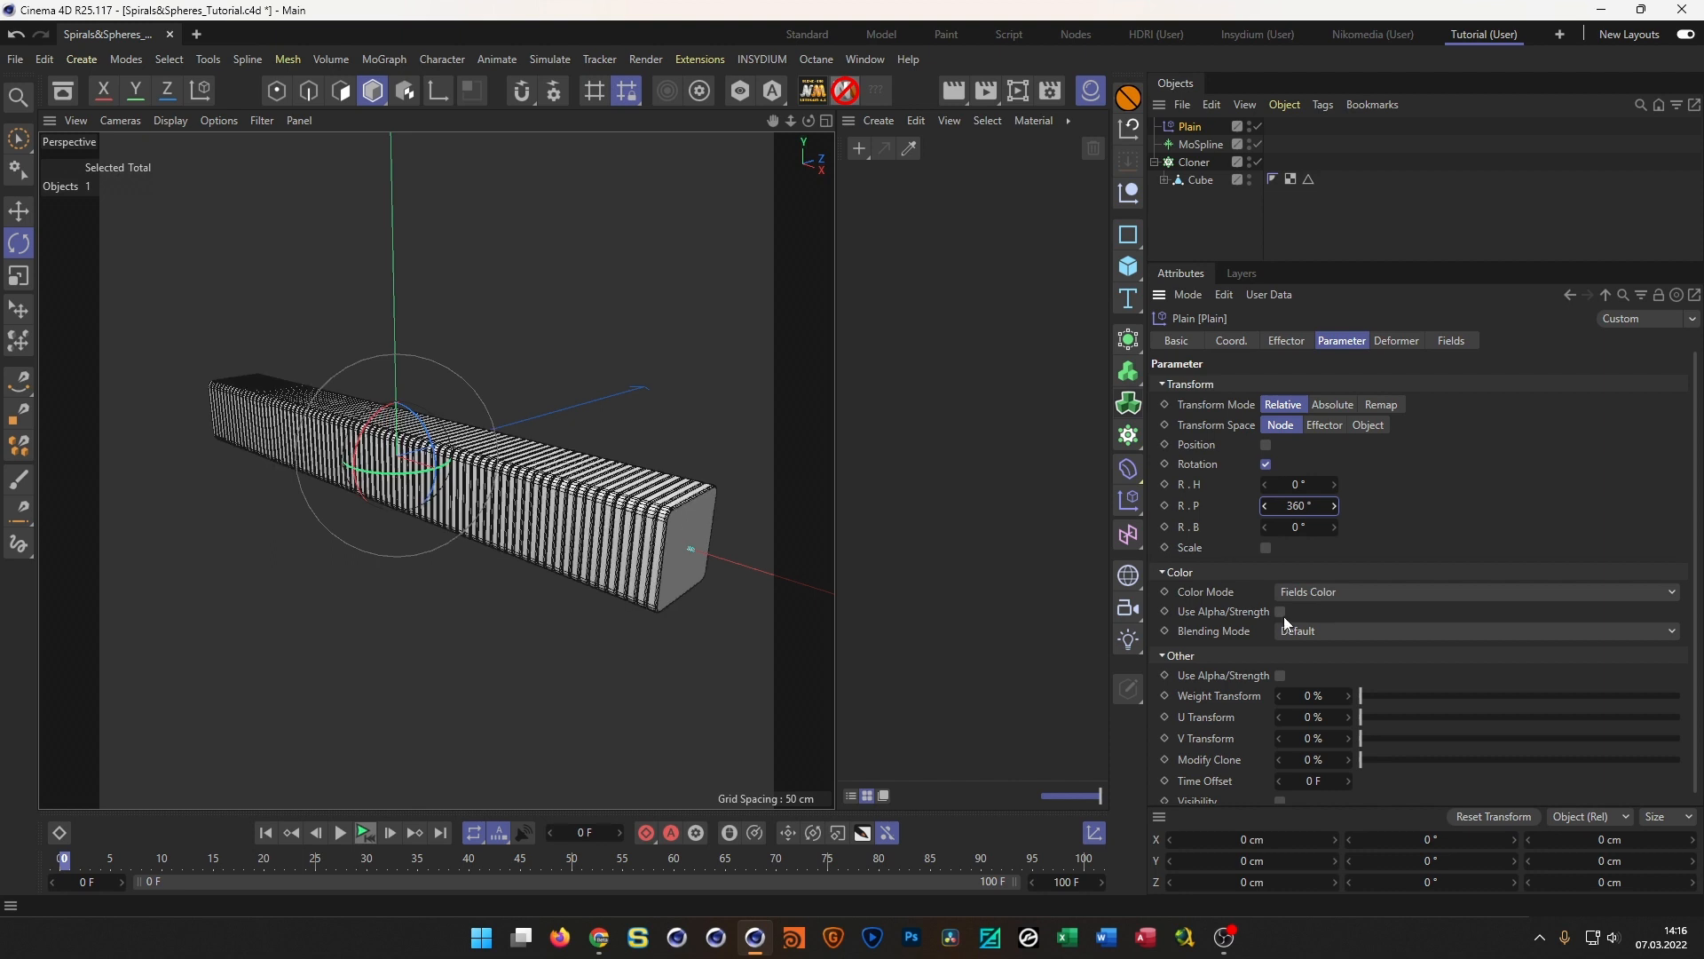
Add a Linear Field to the Plain effector and turn off the field's color channel
mouse_move(400, 484)
left_mouse_down("alt")
mouse_move(432, 493)
mouse_move(403, 479)
mouse_move(424, 478)
left_mouse_up("alt")
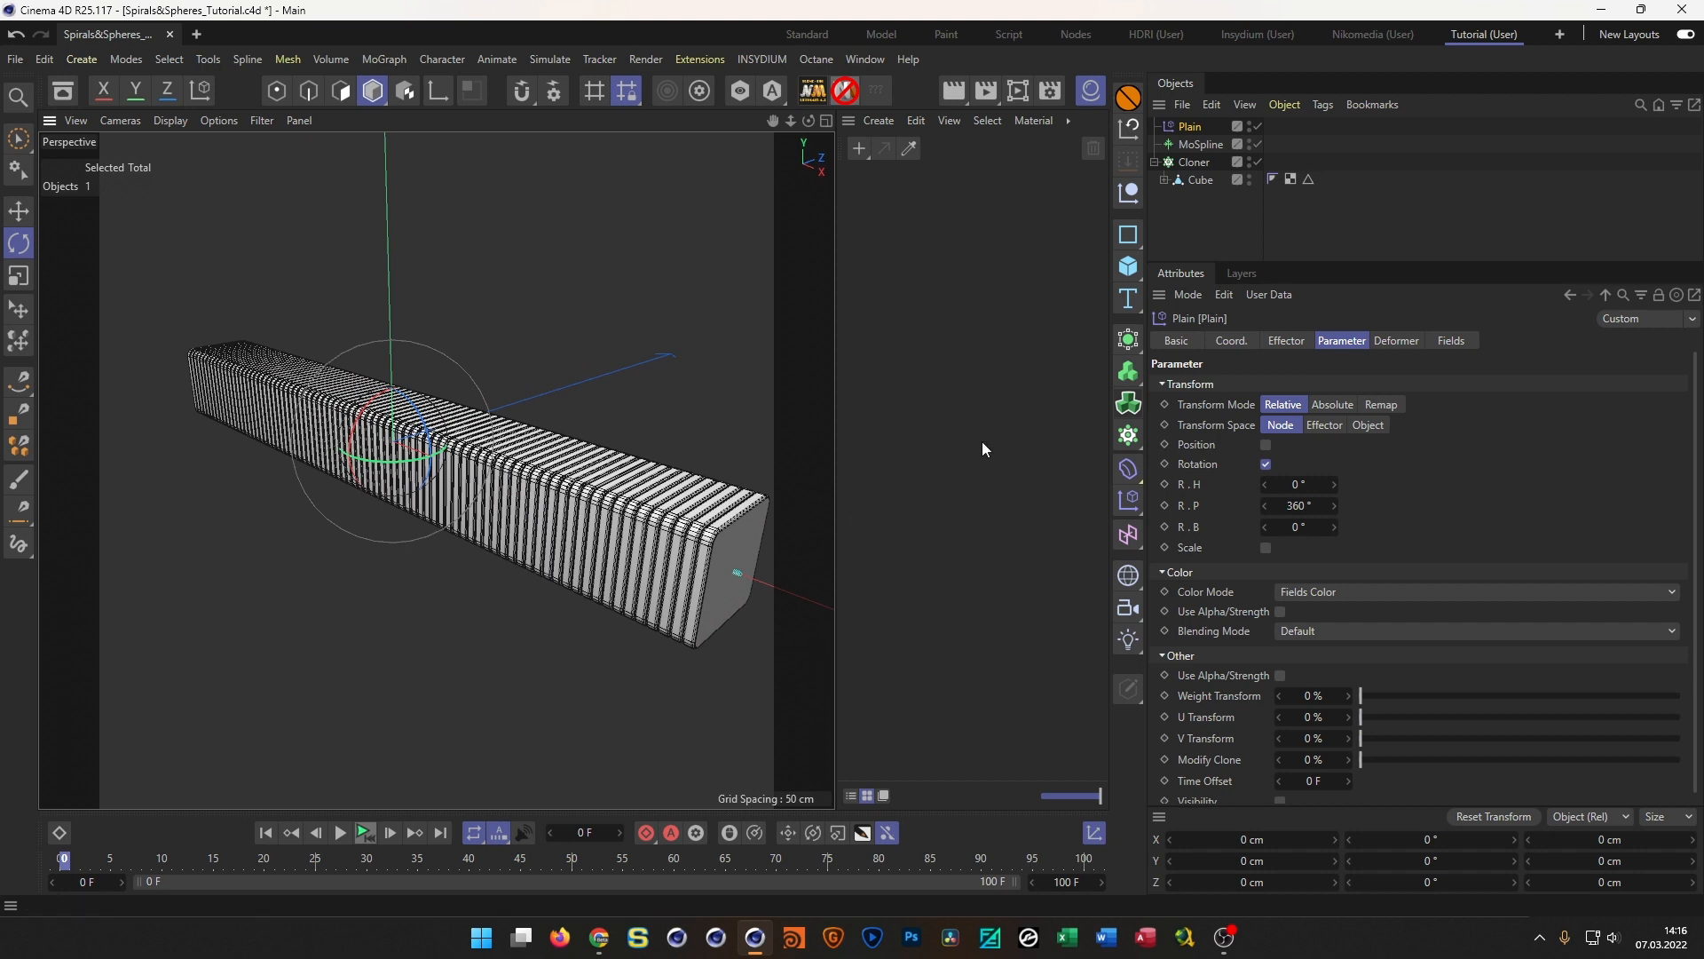
left_click(1460, 341)
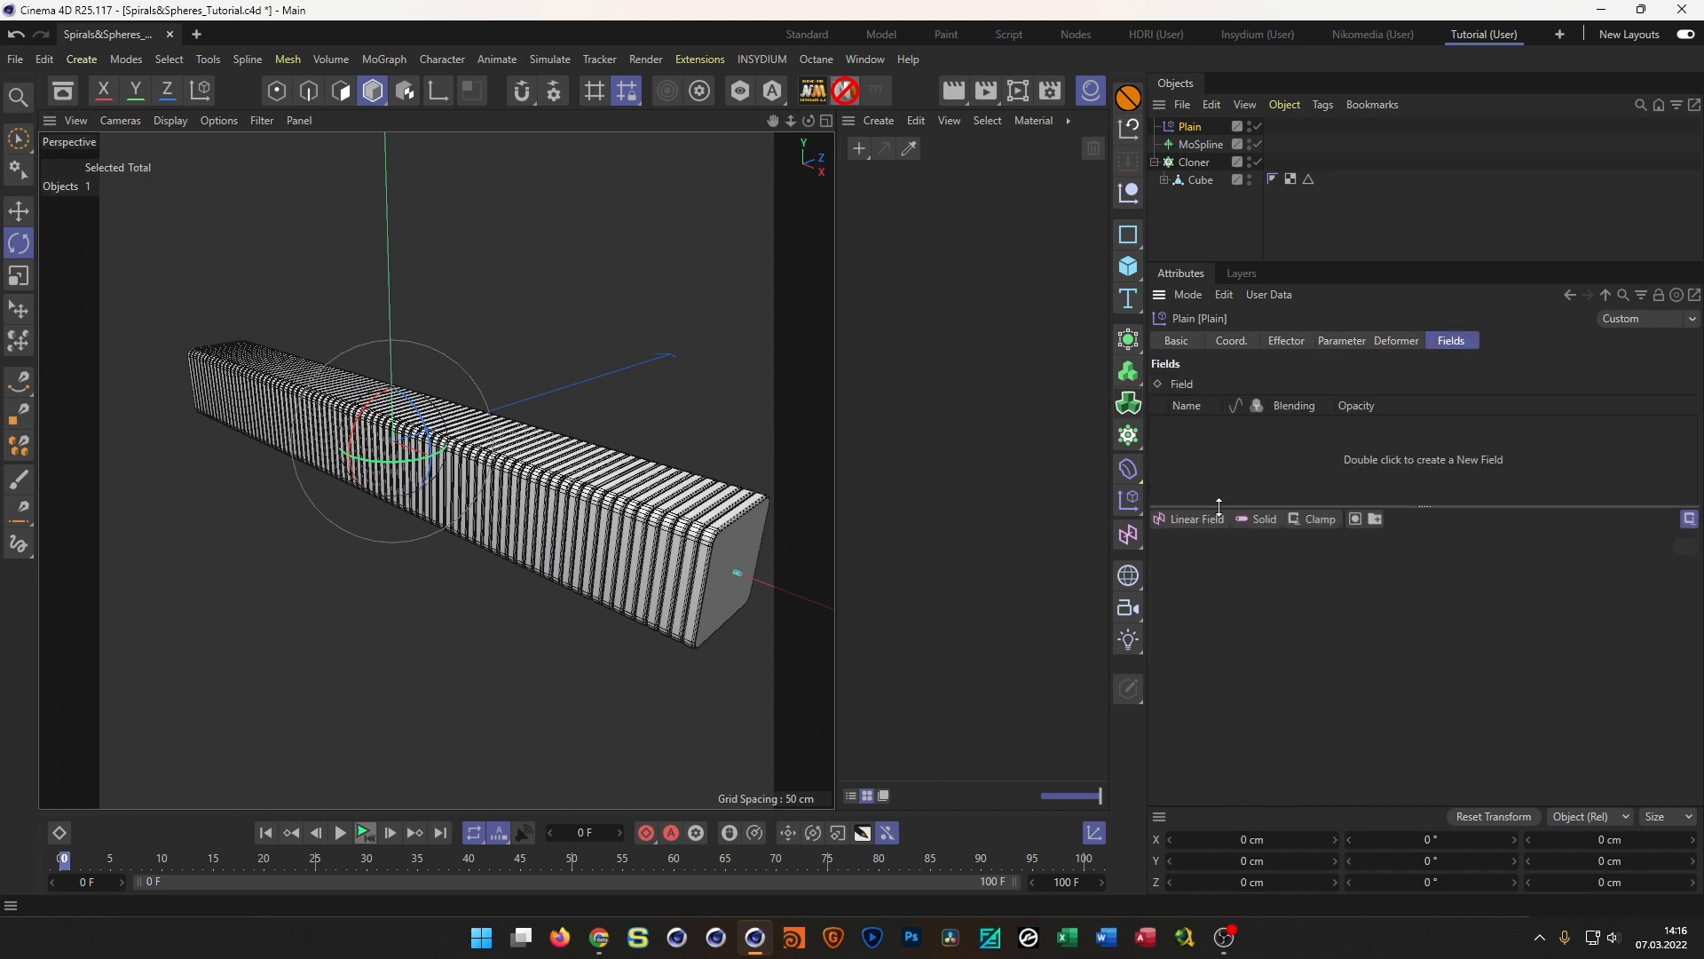
left_click(1191, 522)
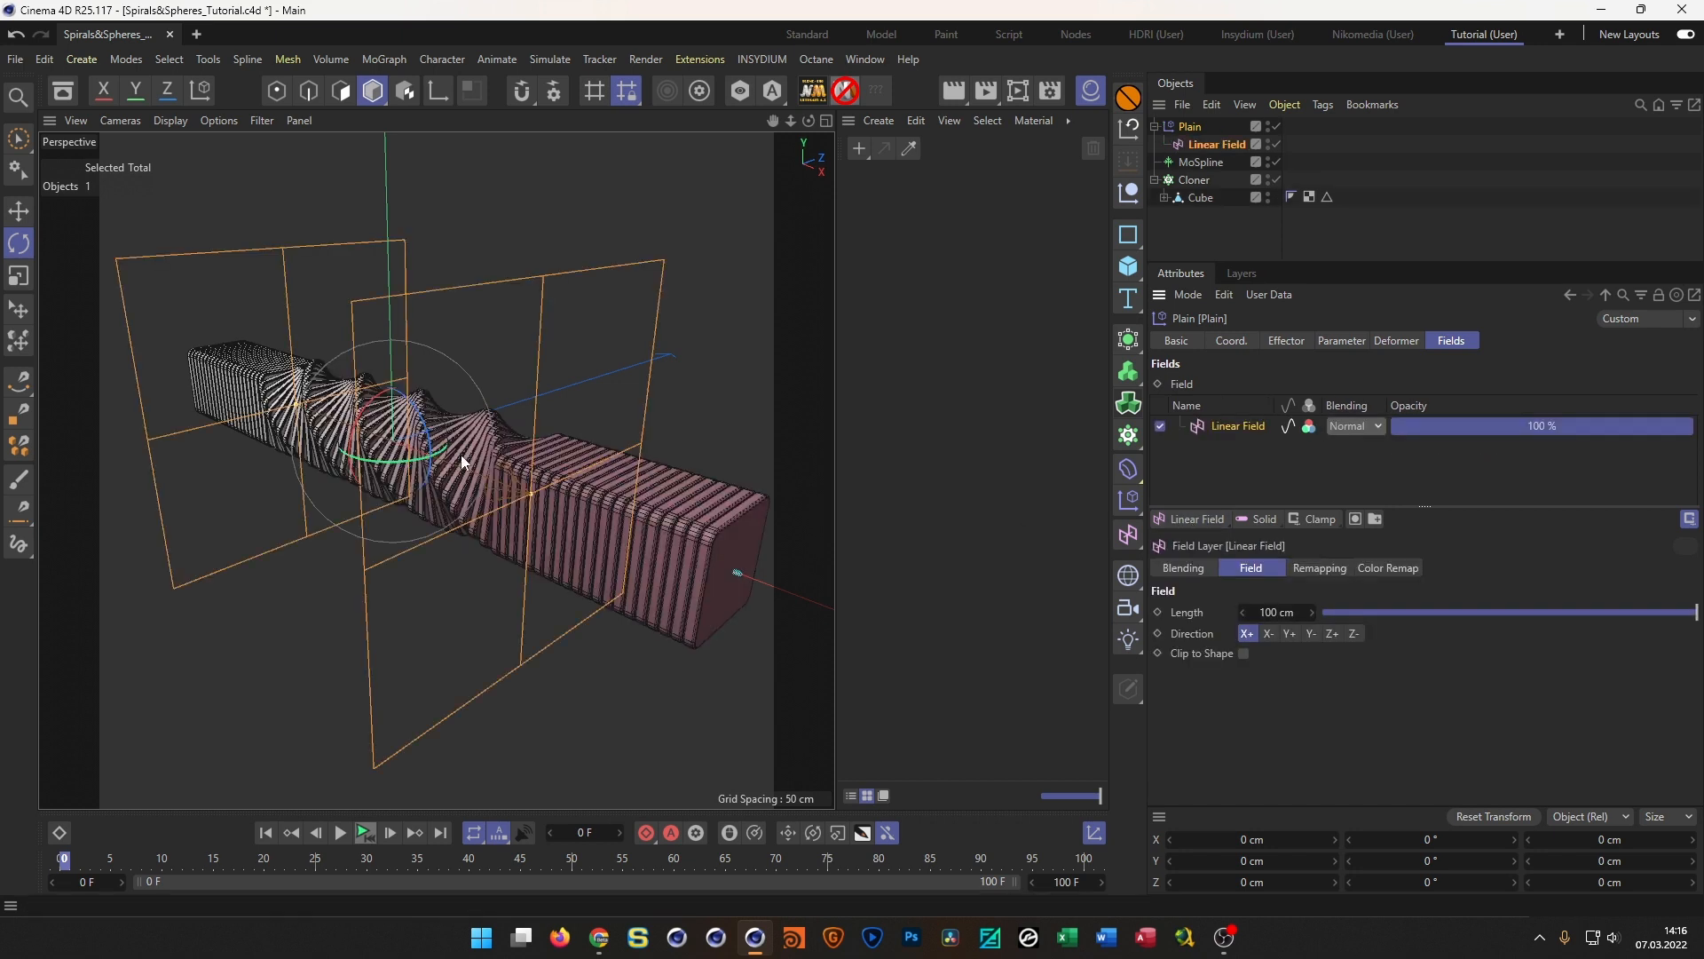
left_click(1309, 429)
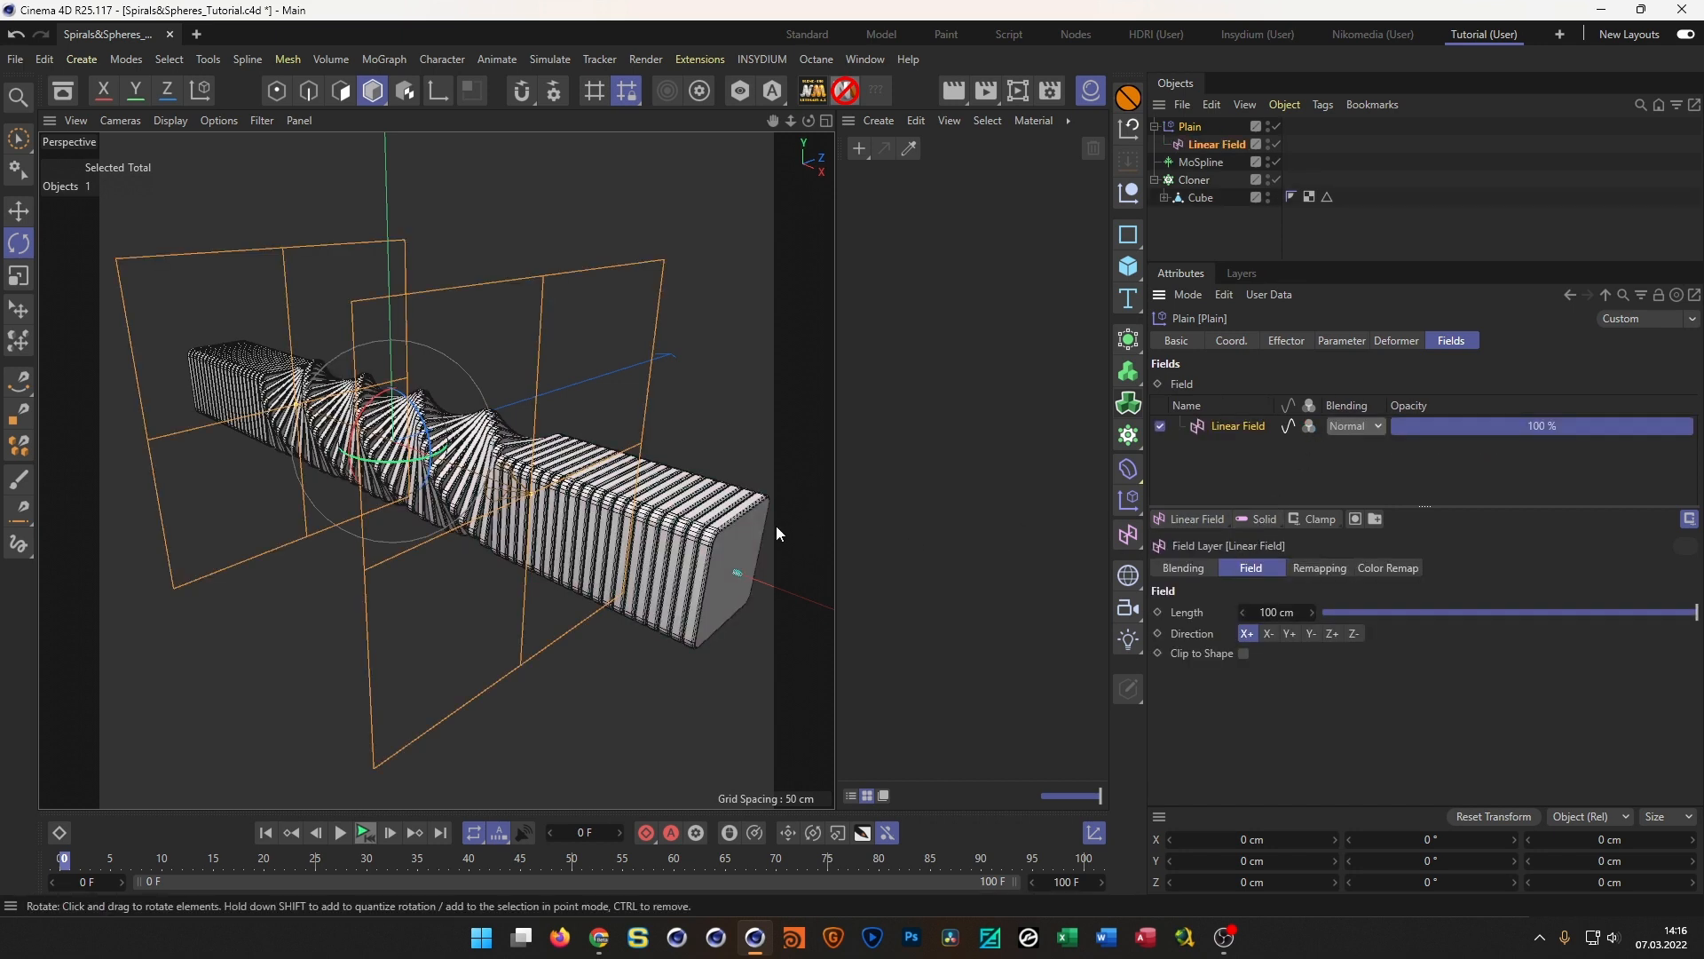
Set the Linear Field's length to 150 cm and hide the field object
double_click(1267, 613)
type("150")
key("Return")
left_click_drag(410, 542, 311, 485, "alt")
right_click_drag(335, 480, 376, 472, "alt")
mouse_move(377, 472)
left_mouse_down("alt")
mouse_move(538, 477)
mouse_move(458, 497)
mouse_move(499, 506)
mouse_move(392, 508)
left_mouse_up("alt")
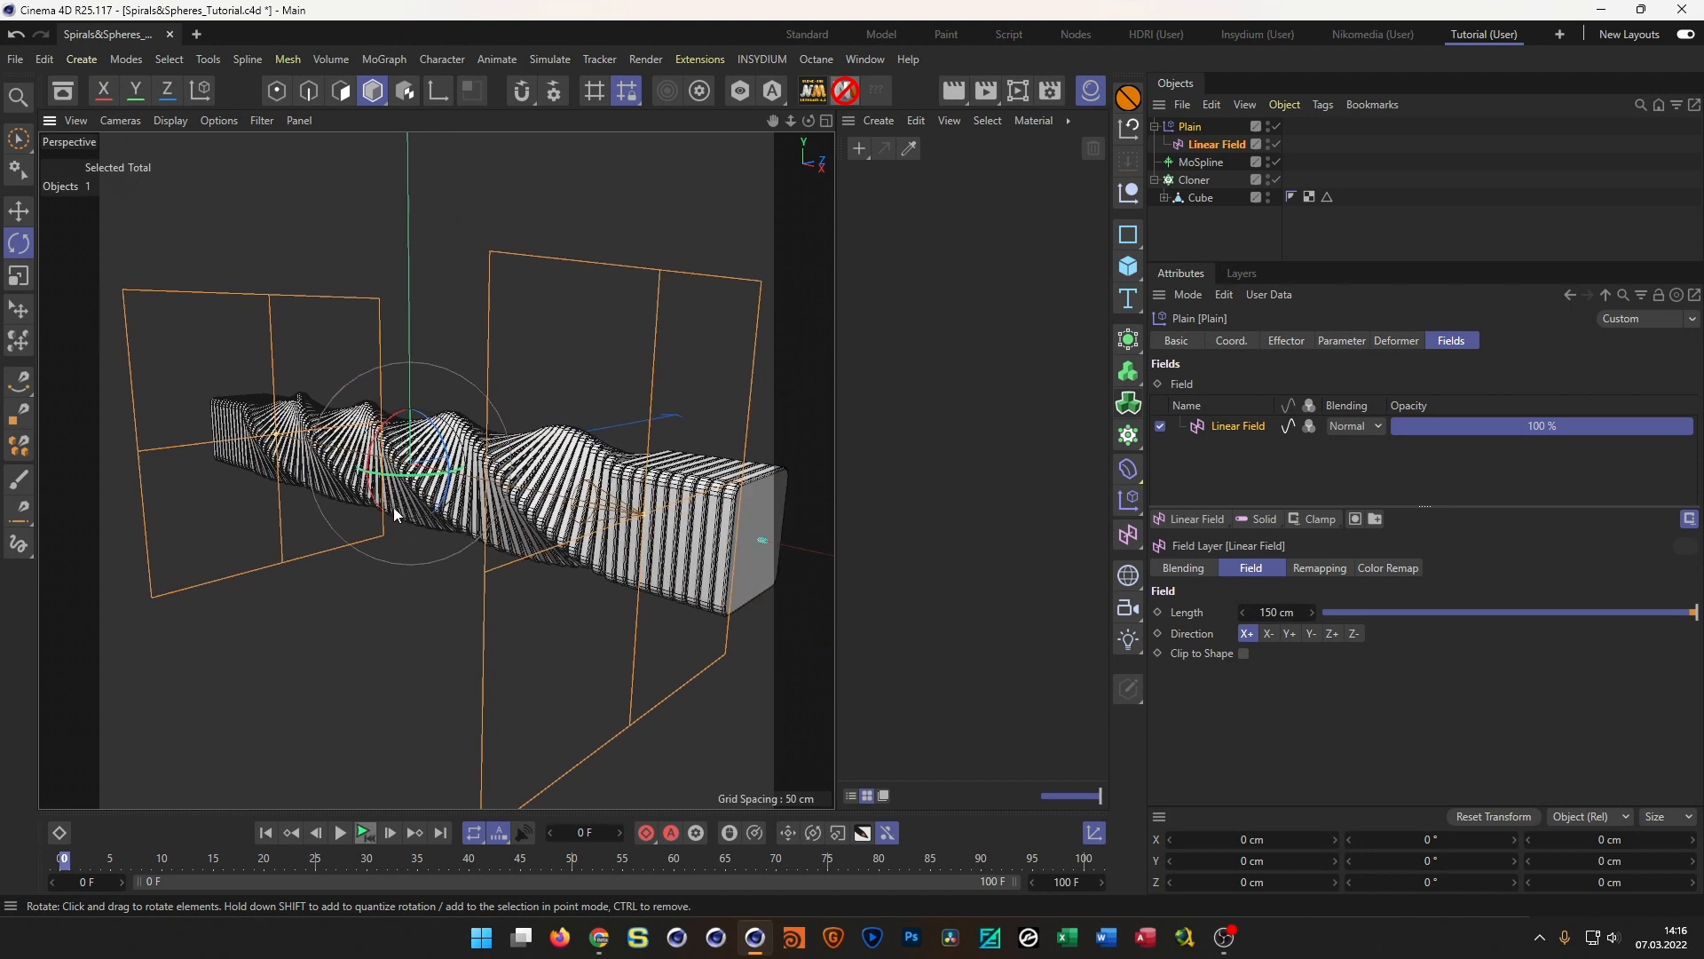
left_click(1267, 139)
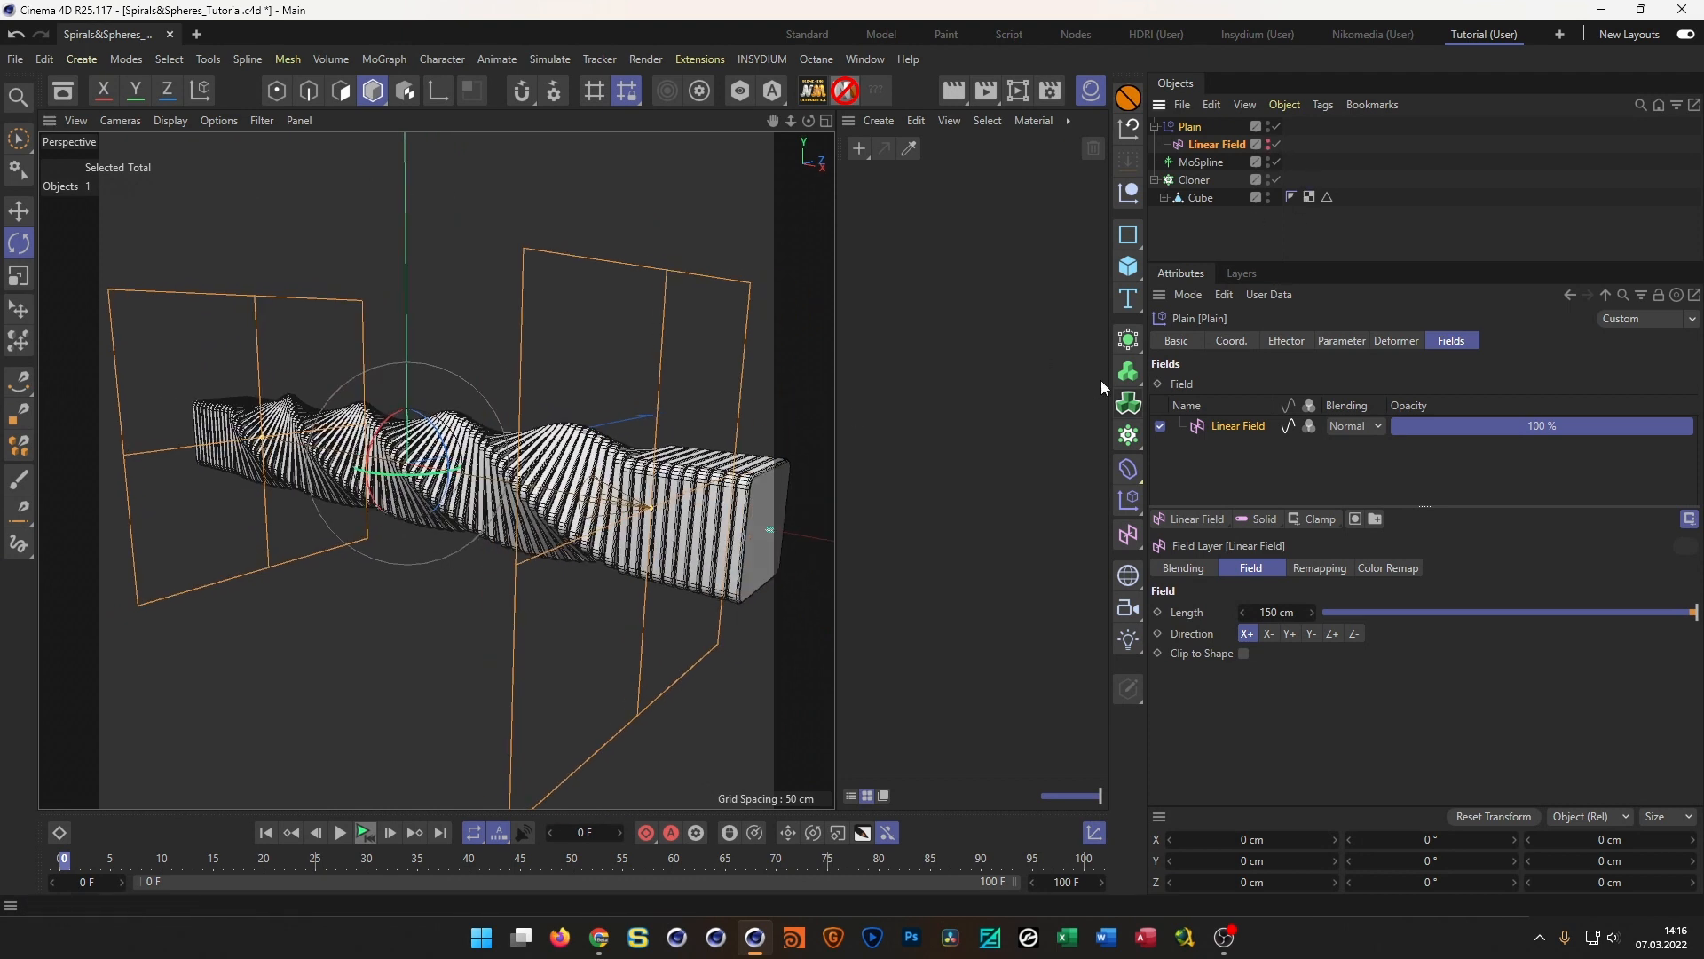
left_click(1209, 227)
Test the Cloner's Offset on the twisted clones and return it to 0 %
left_click(1195, 179)
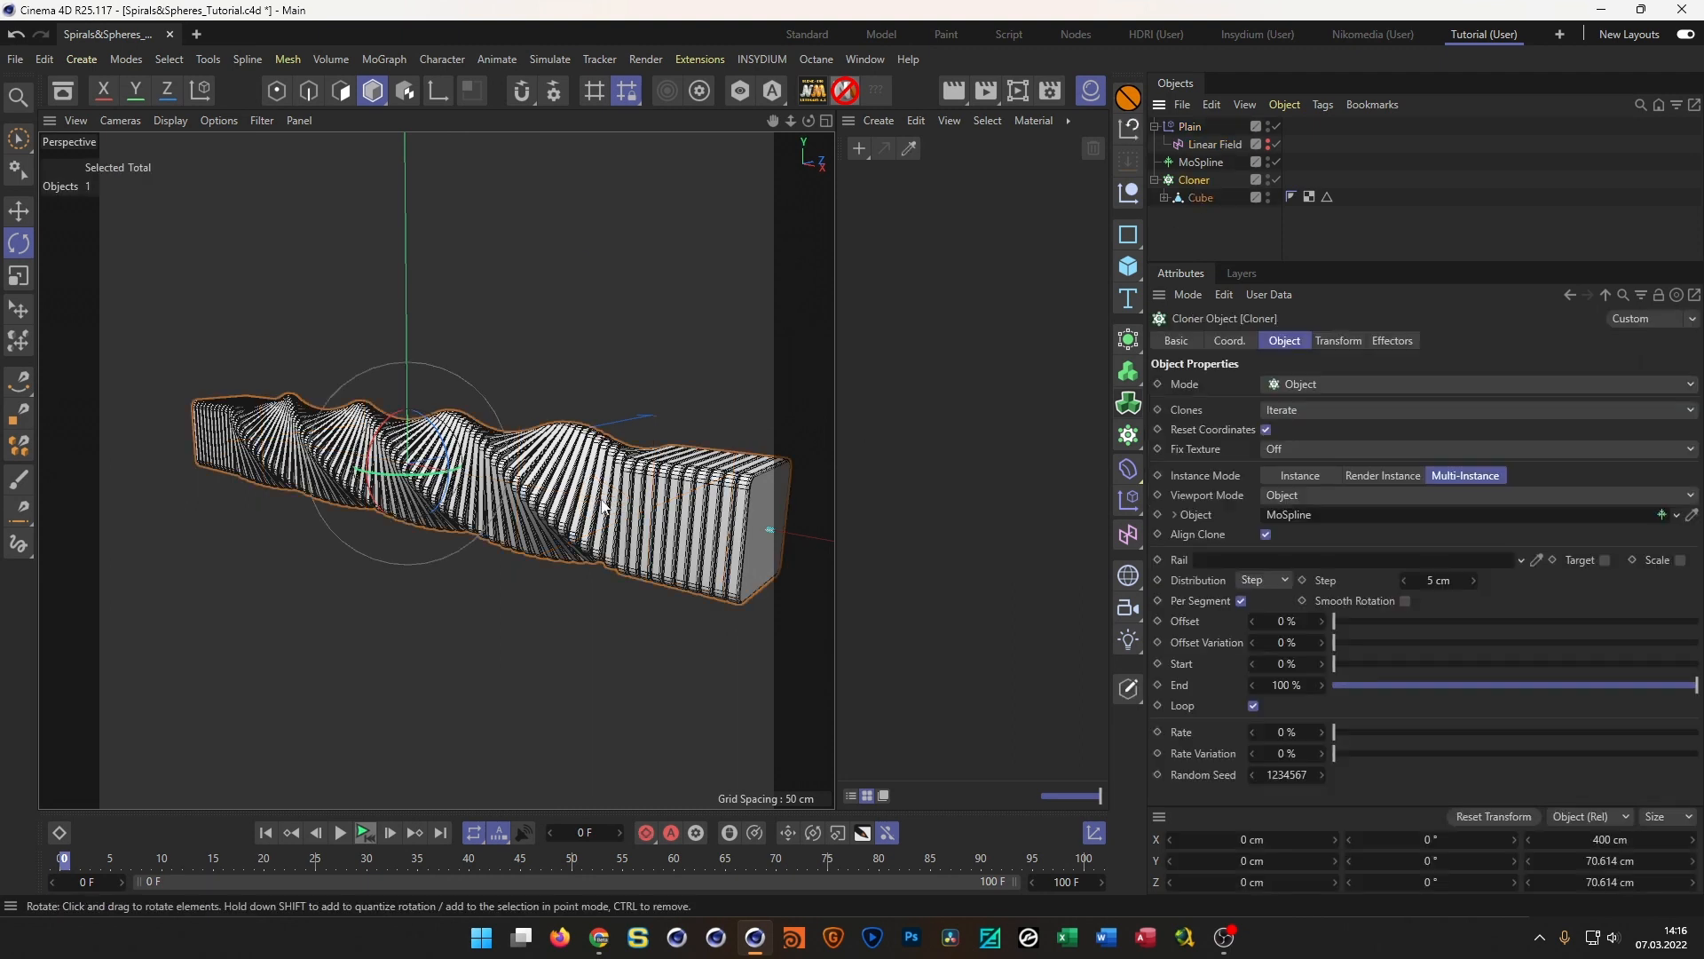
scroll(625, 502, "up", 2)
middle_click_drag(626, 501, 600, 491, "alt")
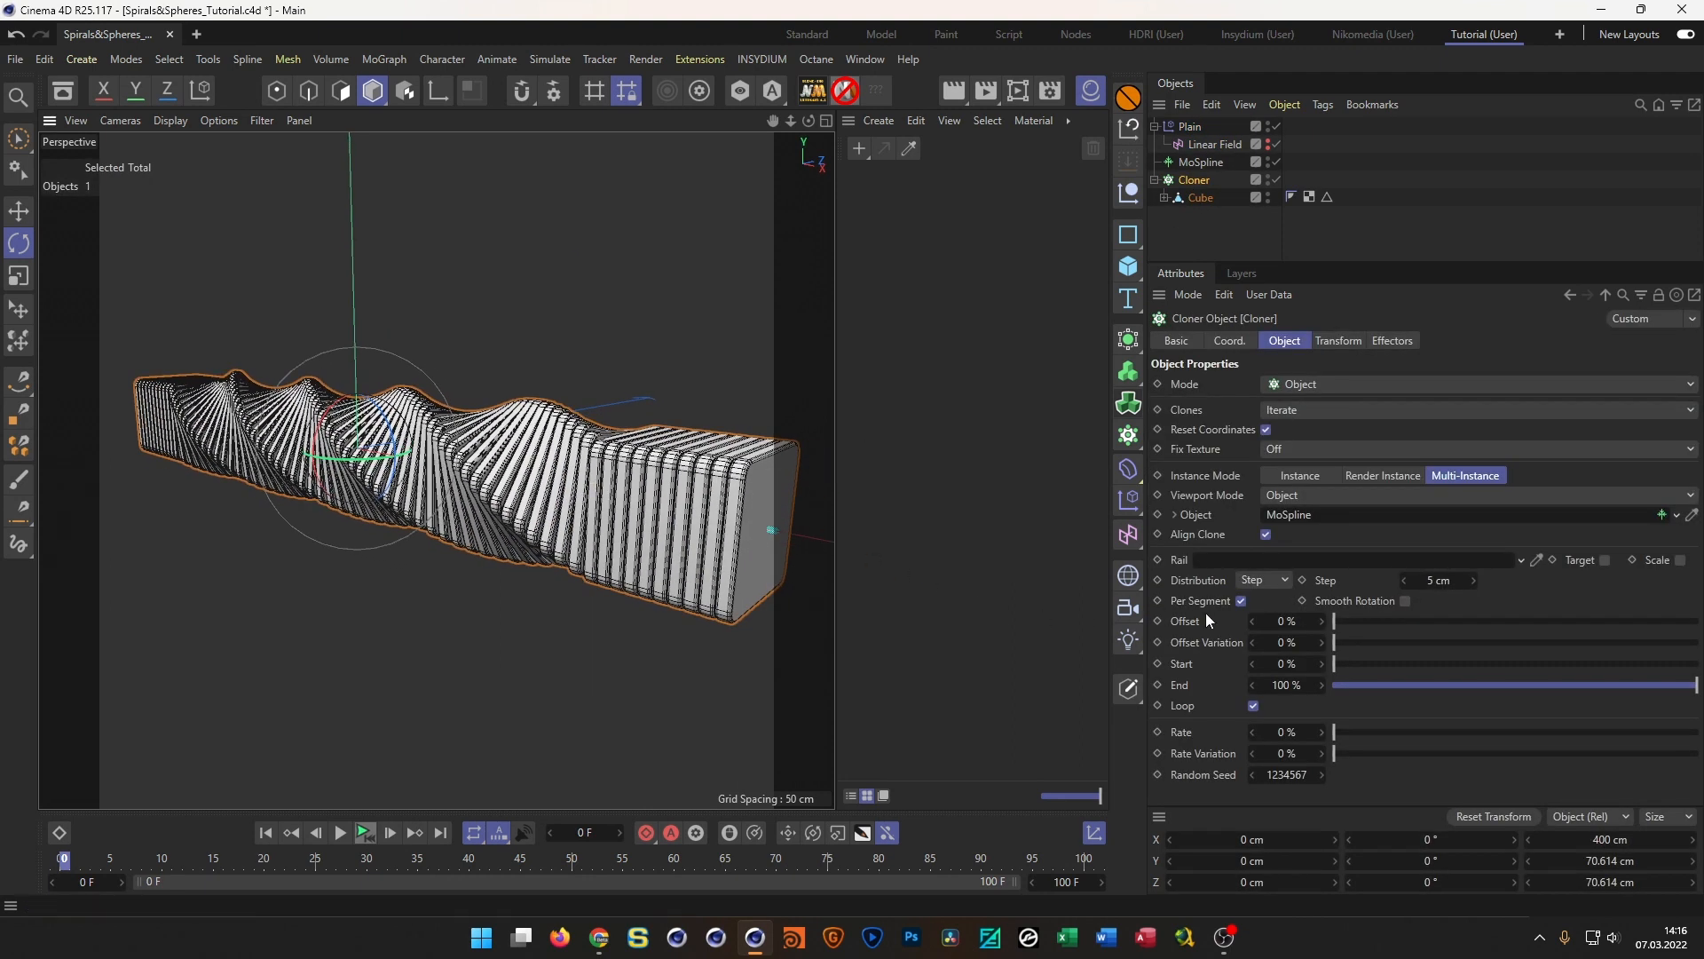
mouse_move(1335, 625)
left_mouse_down()
mouse_move(1695, 671)
mouse_move(1270, 668)
mouse_move(1700, 655)
mouse_move(1329, 674)
left_mouse_up()
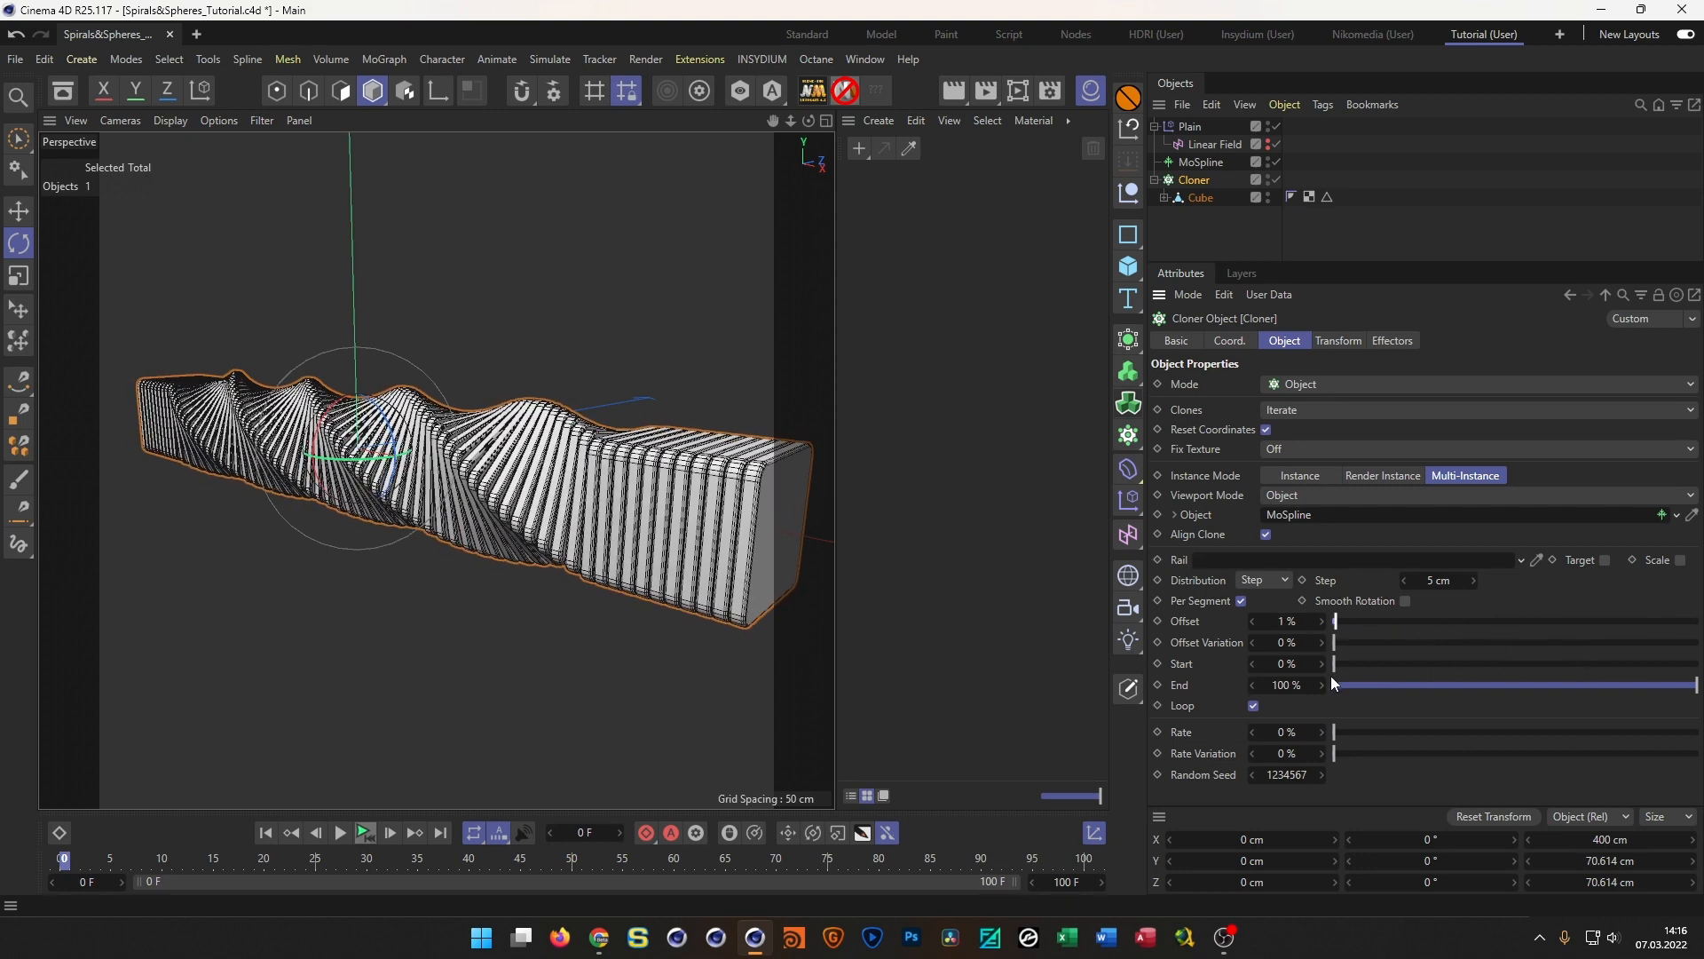
scroll(450, 467, "up", 2)
scroll(453, 469, "up", 2)
middle_click_drag(456, 465, 550, 488, "alt")
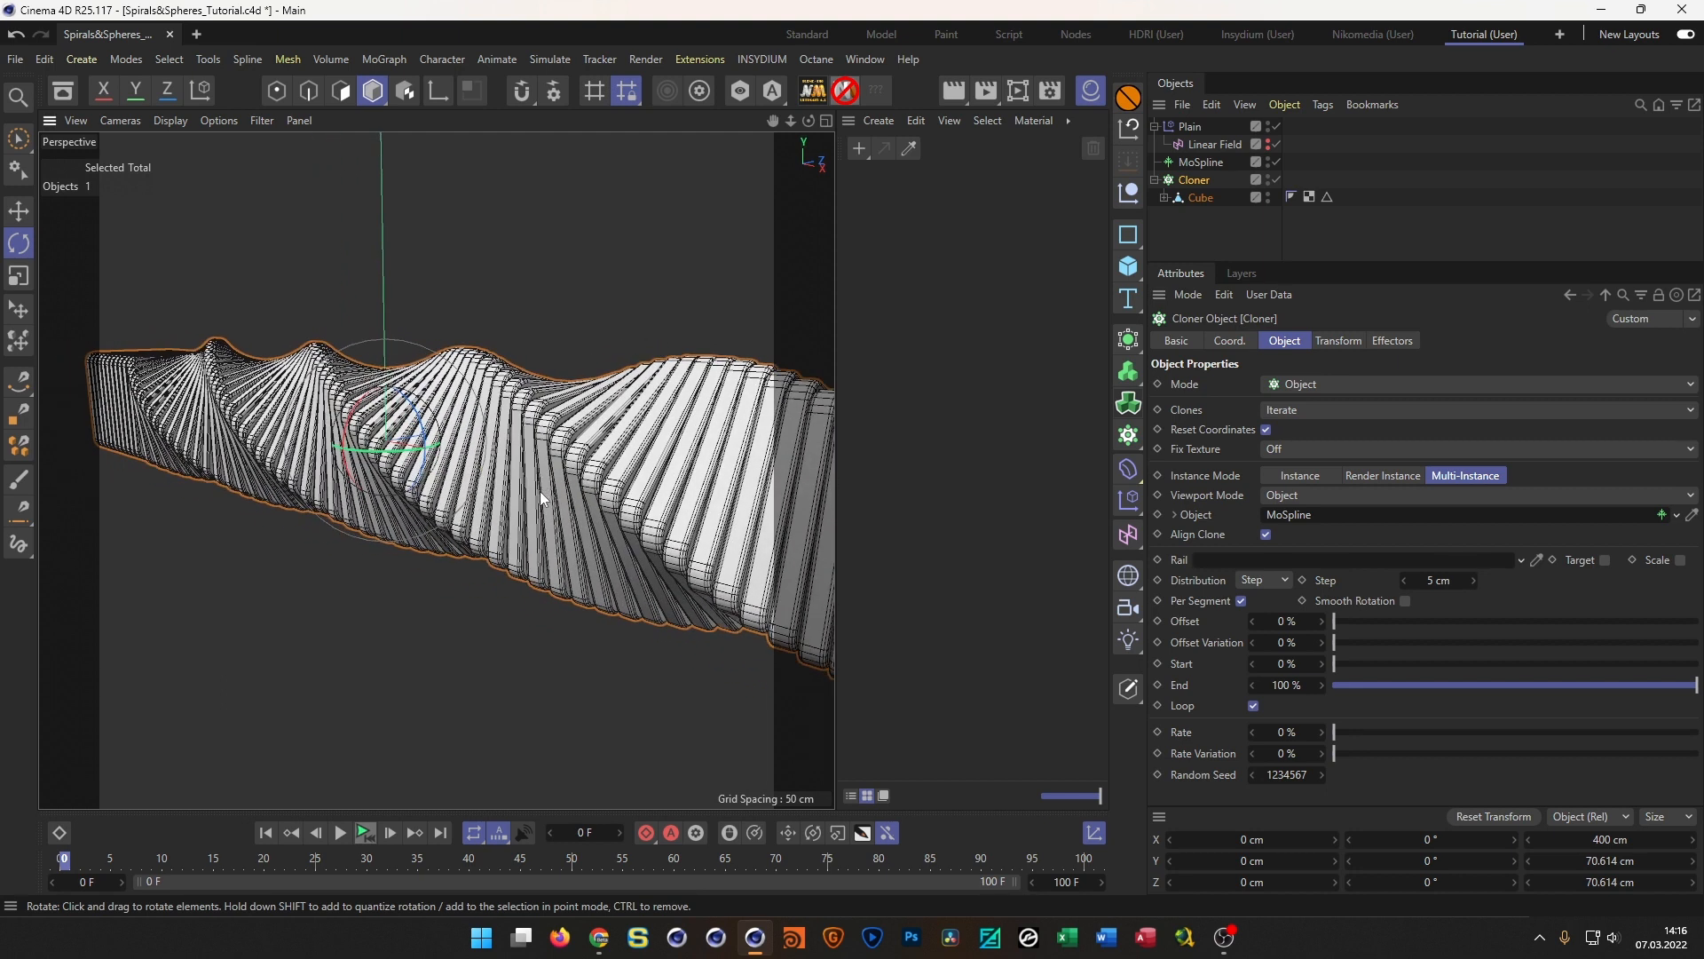
Save the project and group the Plain effector, MoSpline and Cloner under a null named Upper
key("ctrl+s")
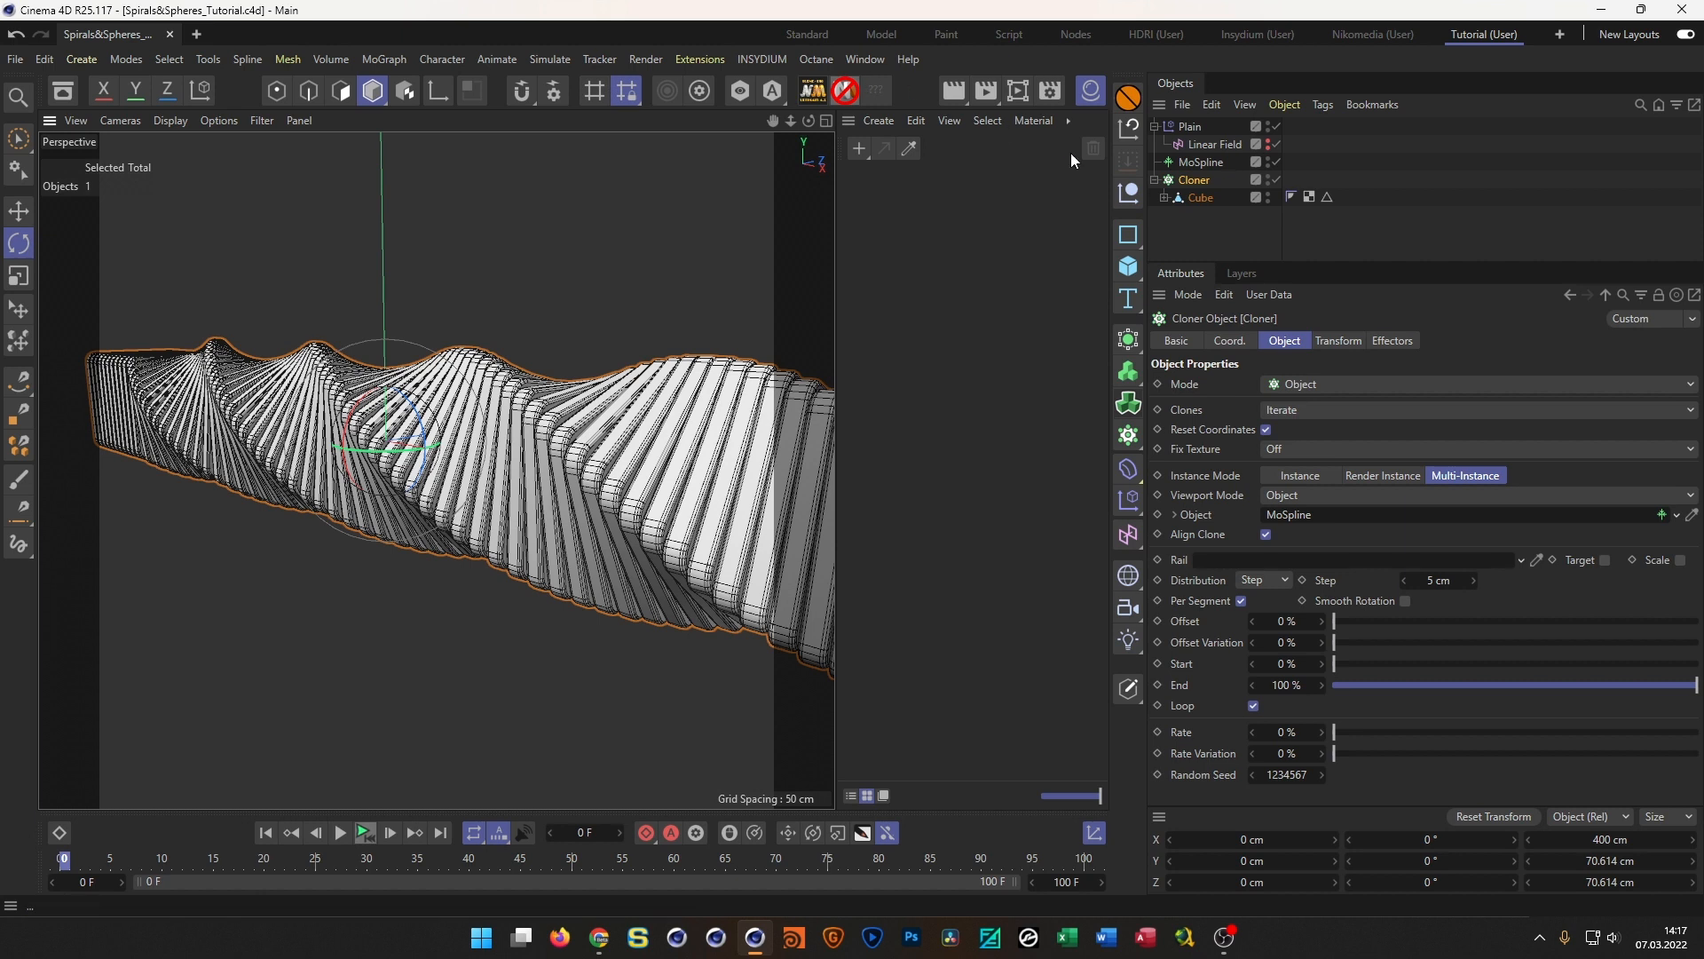
left_click(1153, 125)
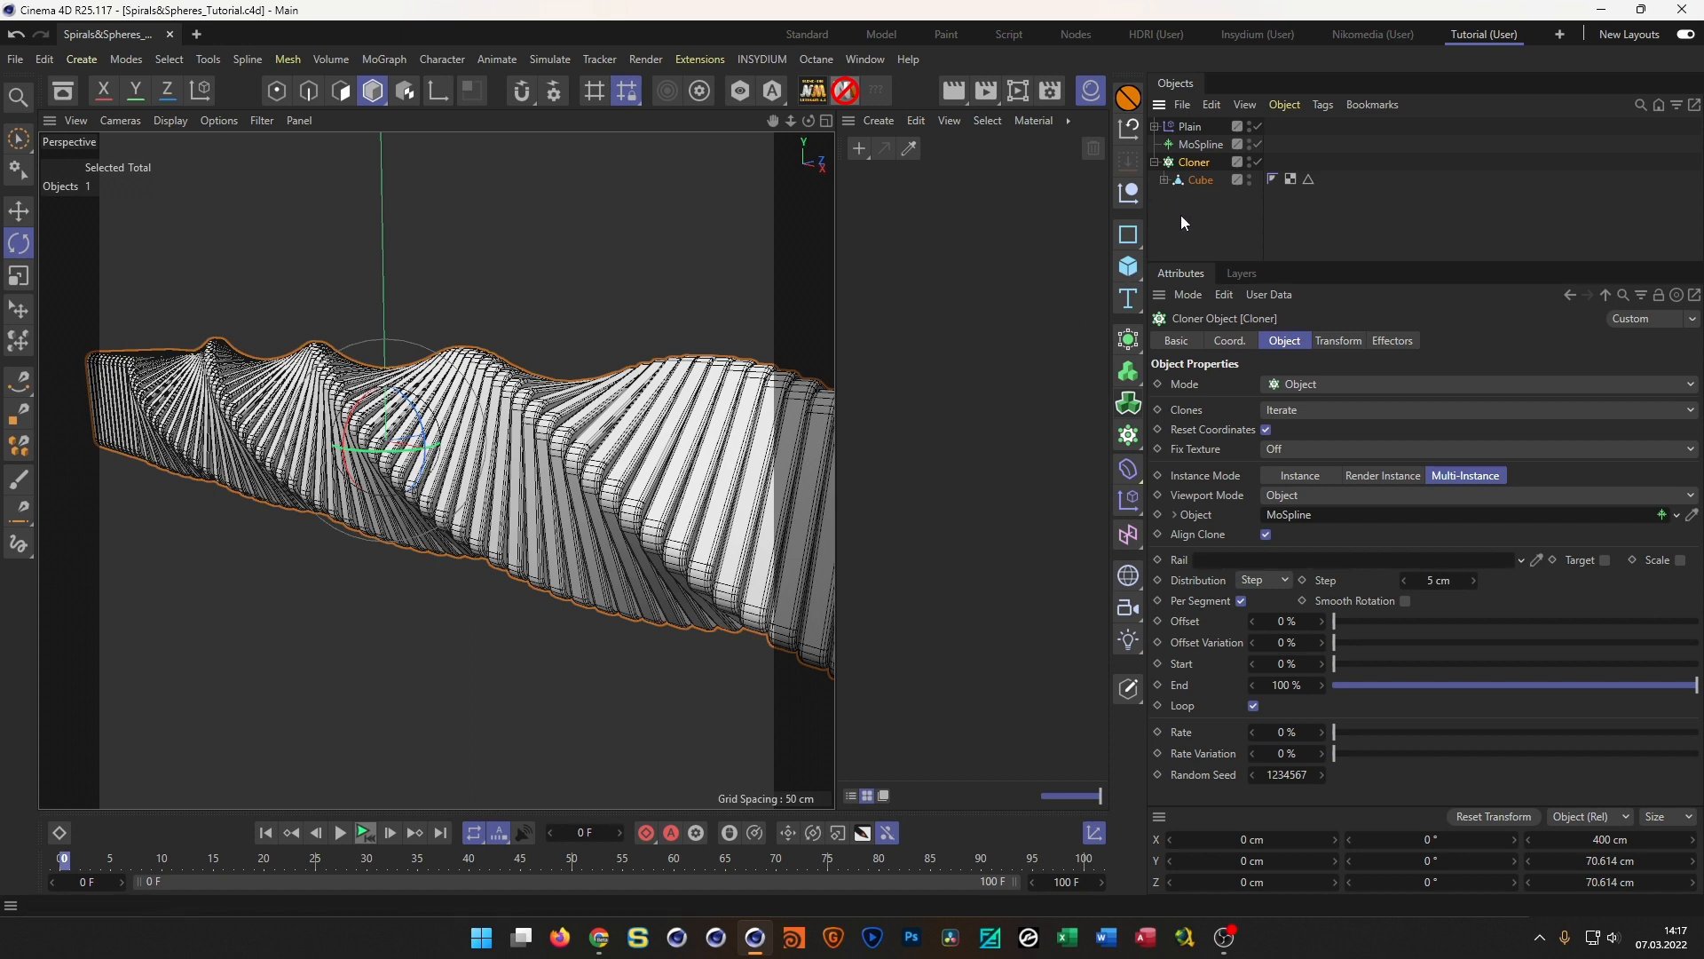
left_click(1156, 164)
key("ctrl+a")
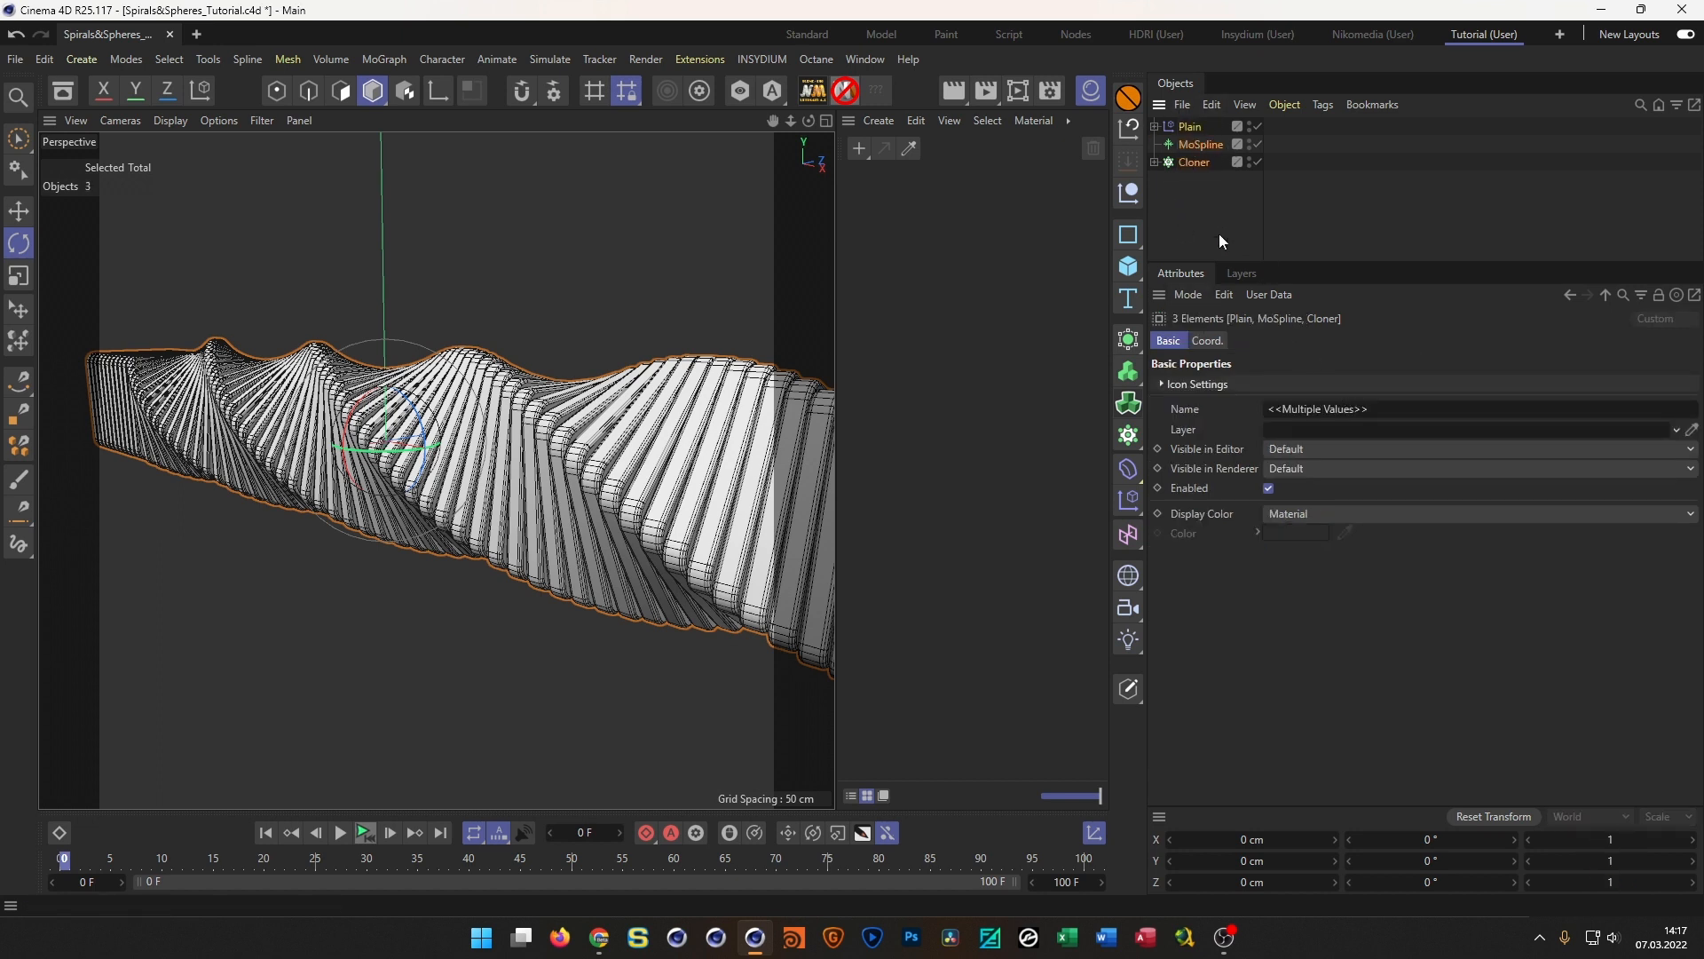
key("alt+g")
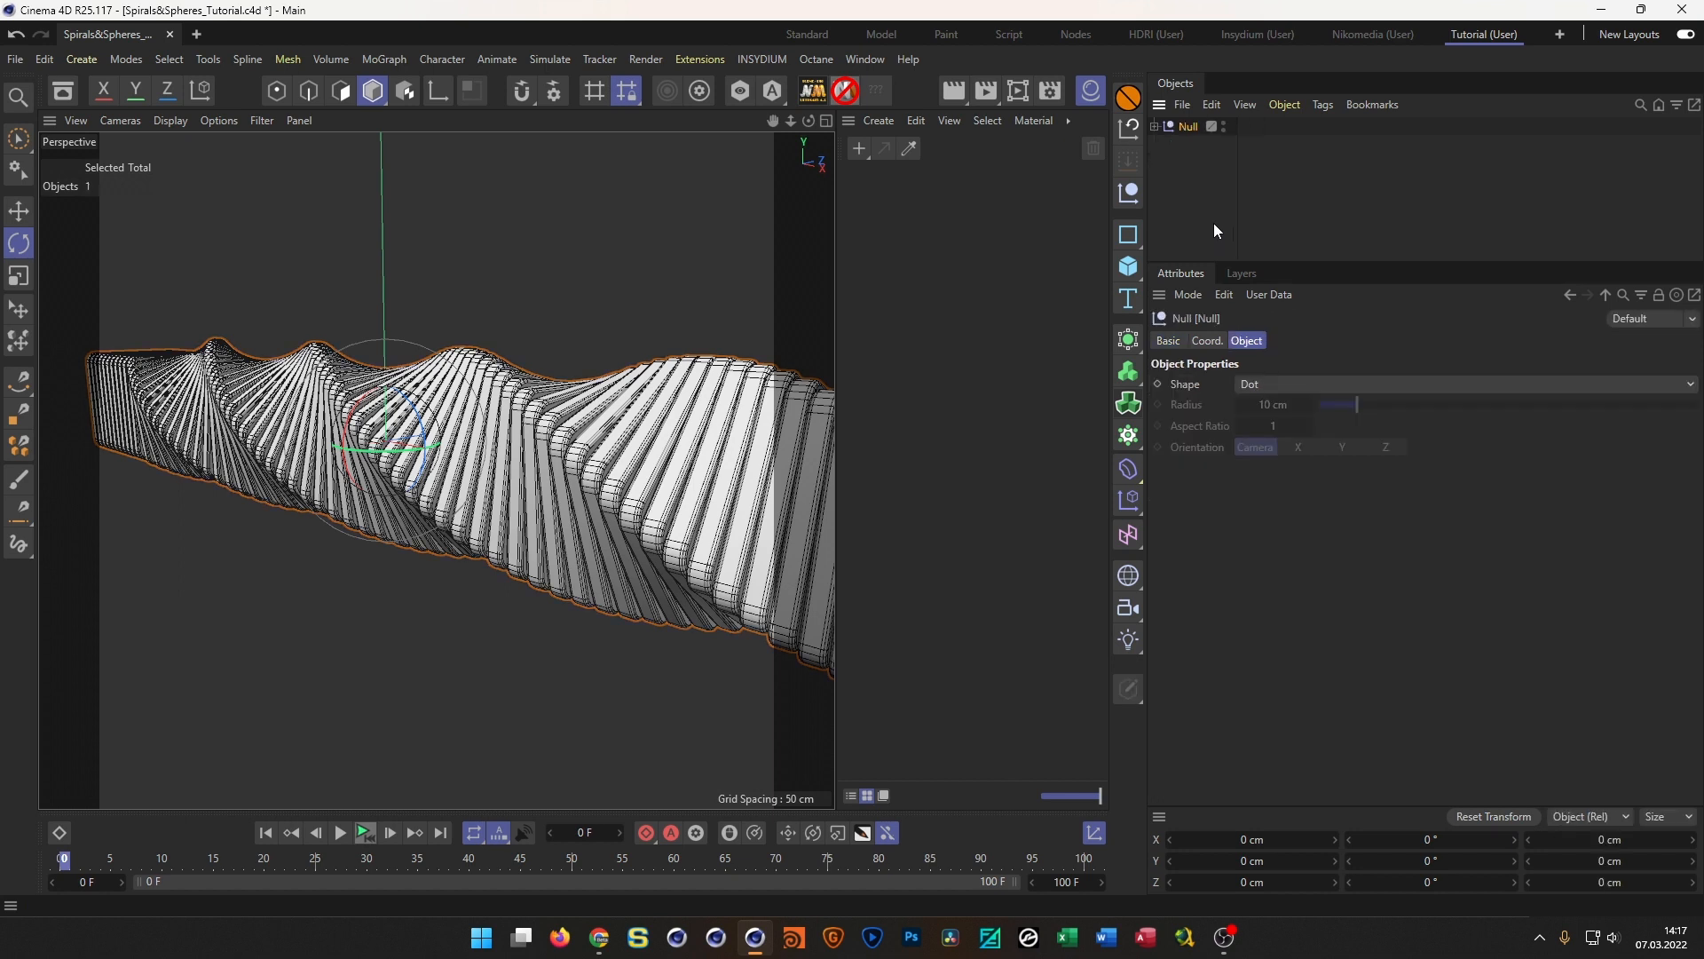
double_click(1195, 128)
type("Upper")
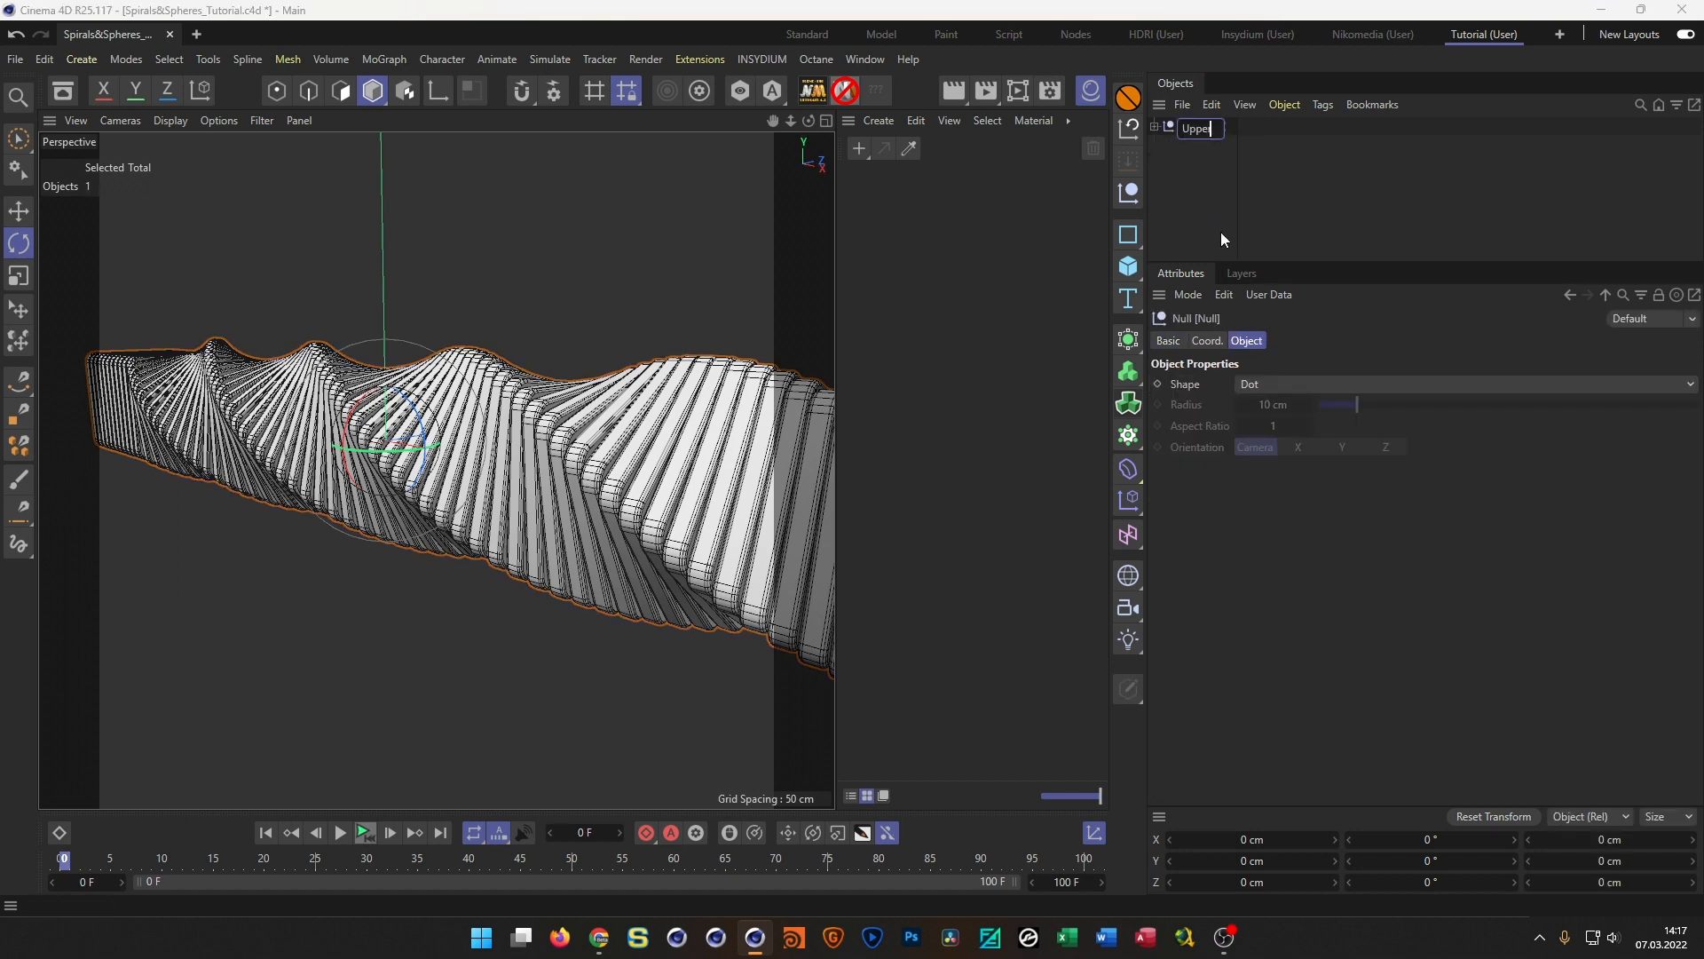
key("Return")
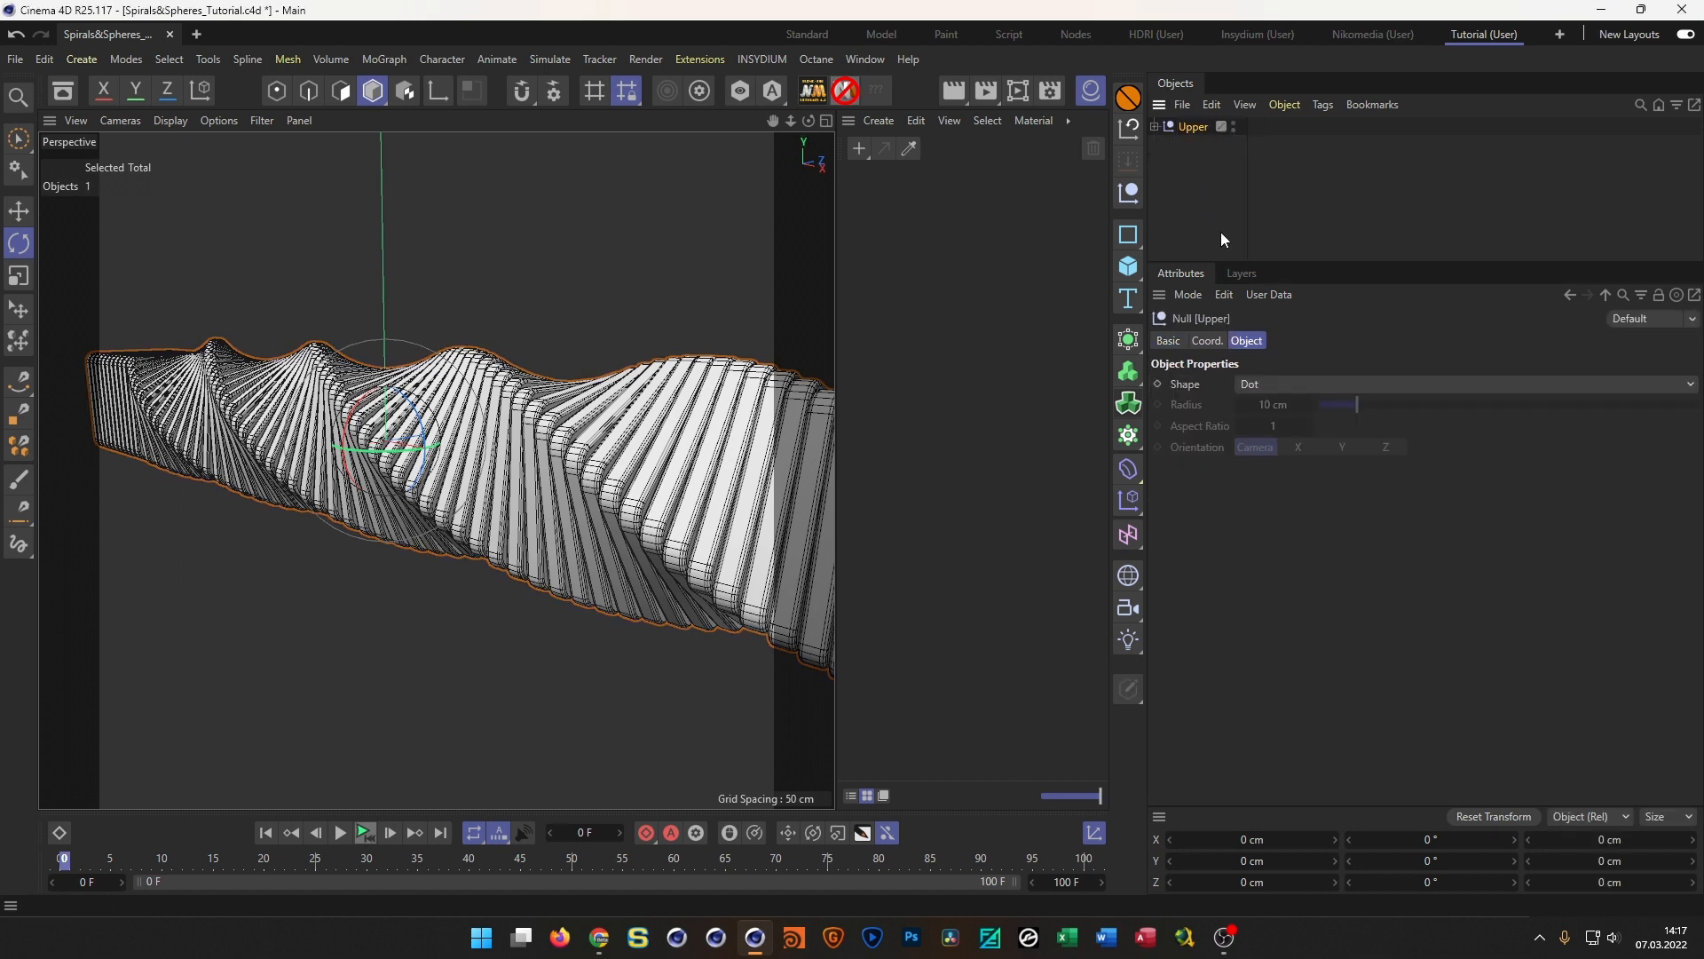
Duplicate the Upper group below the original and rename the copy Lower
left_click(1154, 126)
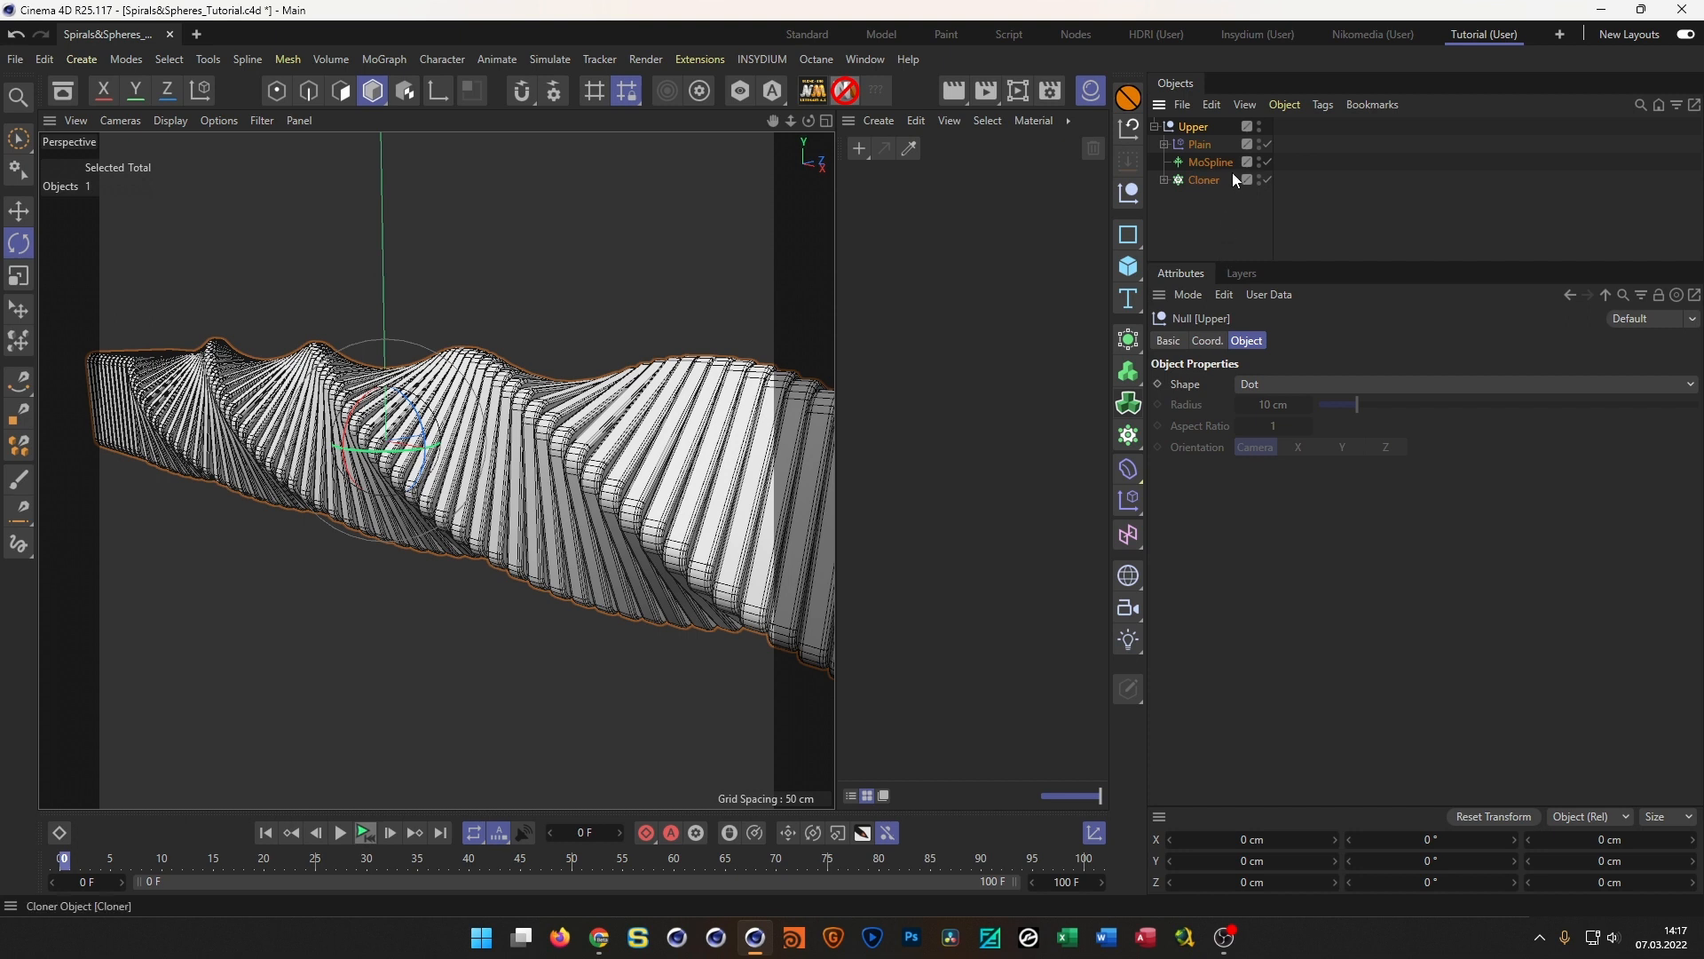
left_click(1155, 126)
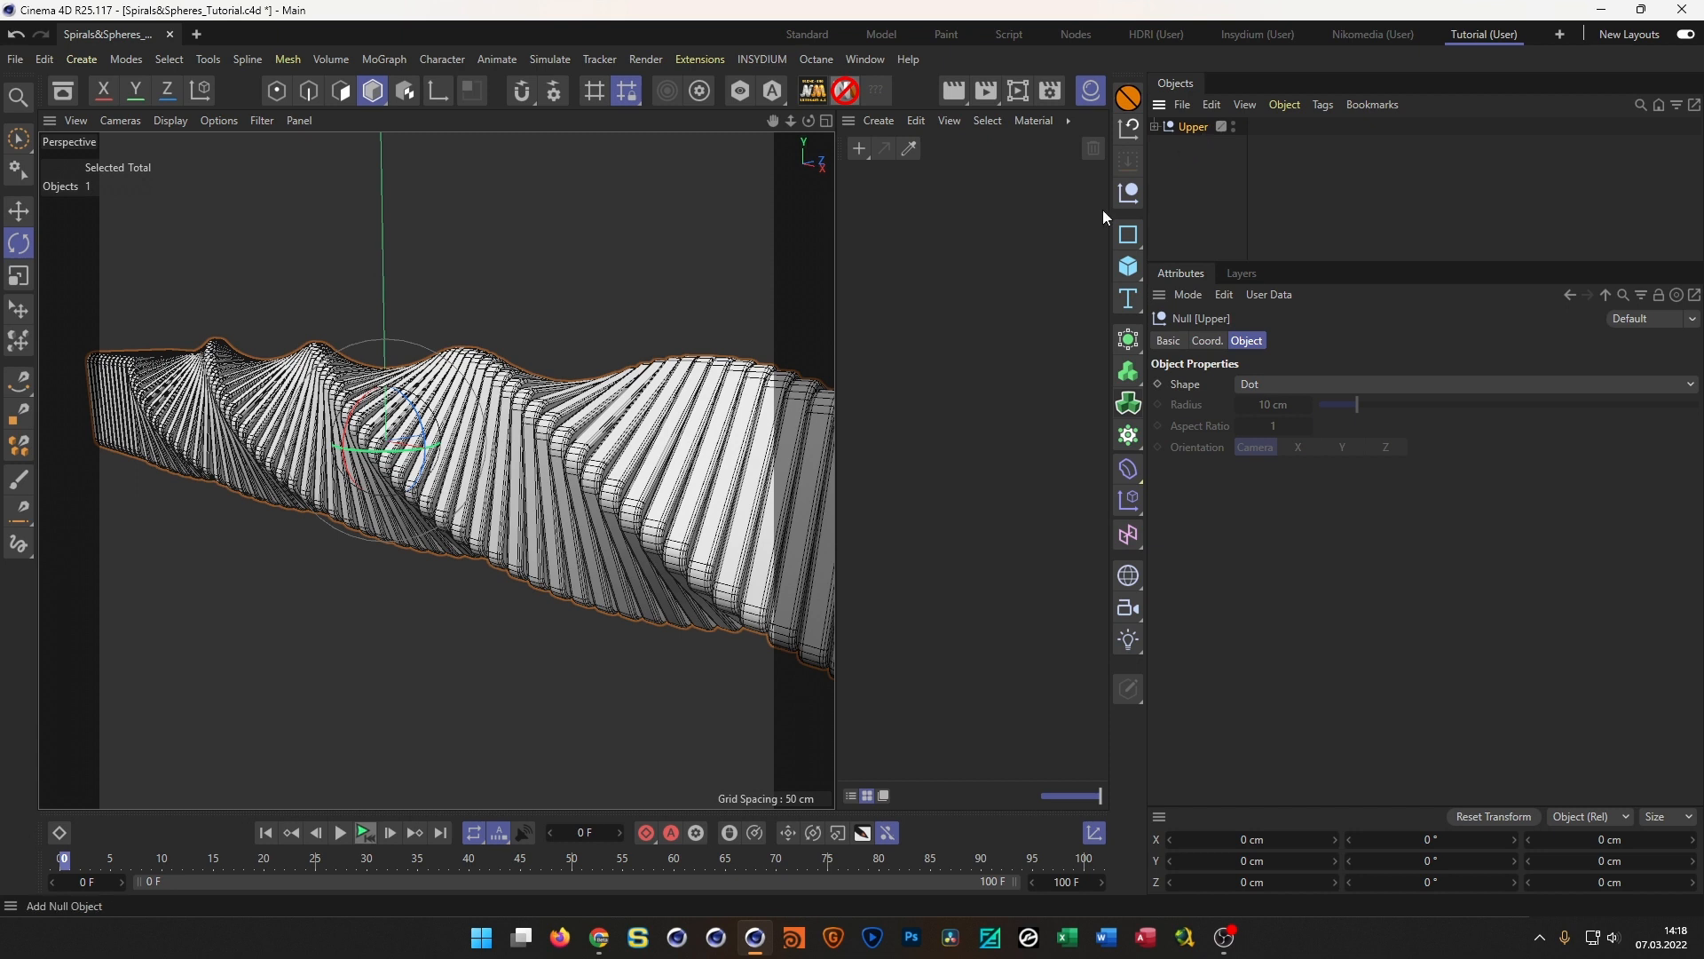
left_click_drag(1195, 126, 1185, 174, "ctrl")
double_click(1195, 146)
type("Lower")
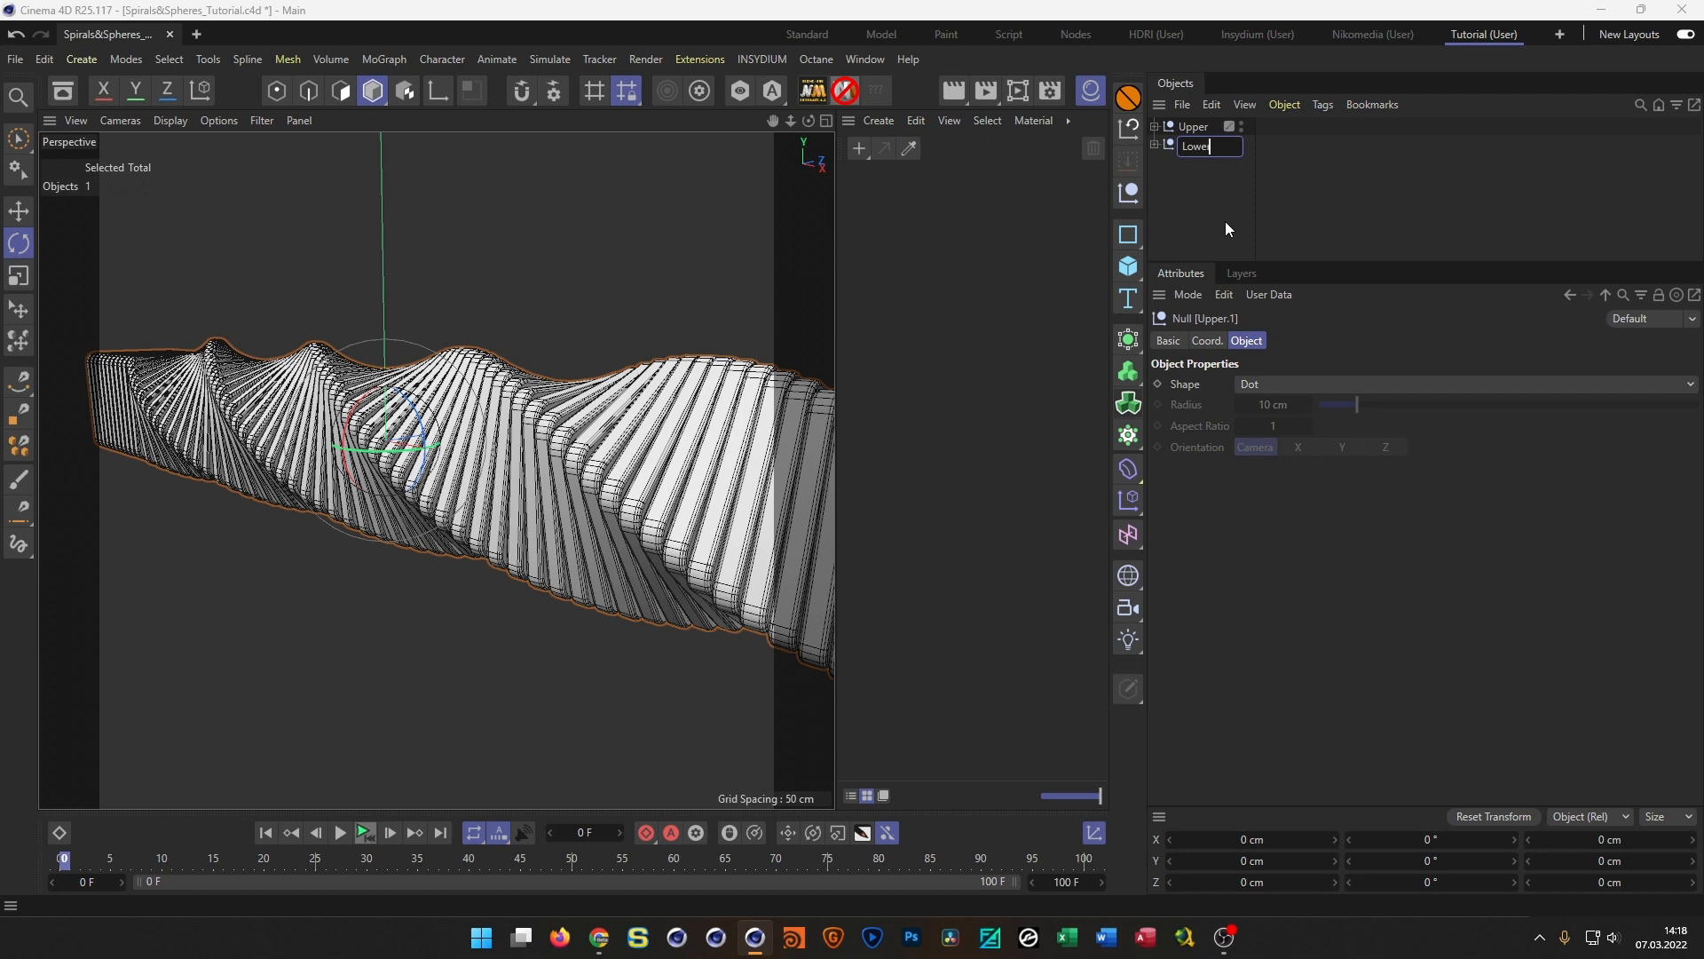
key("Return")
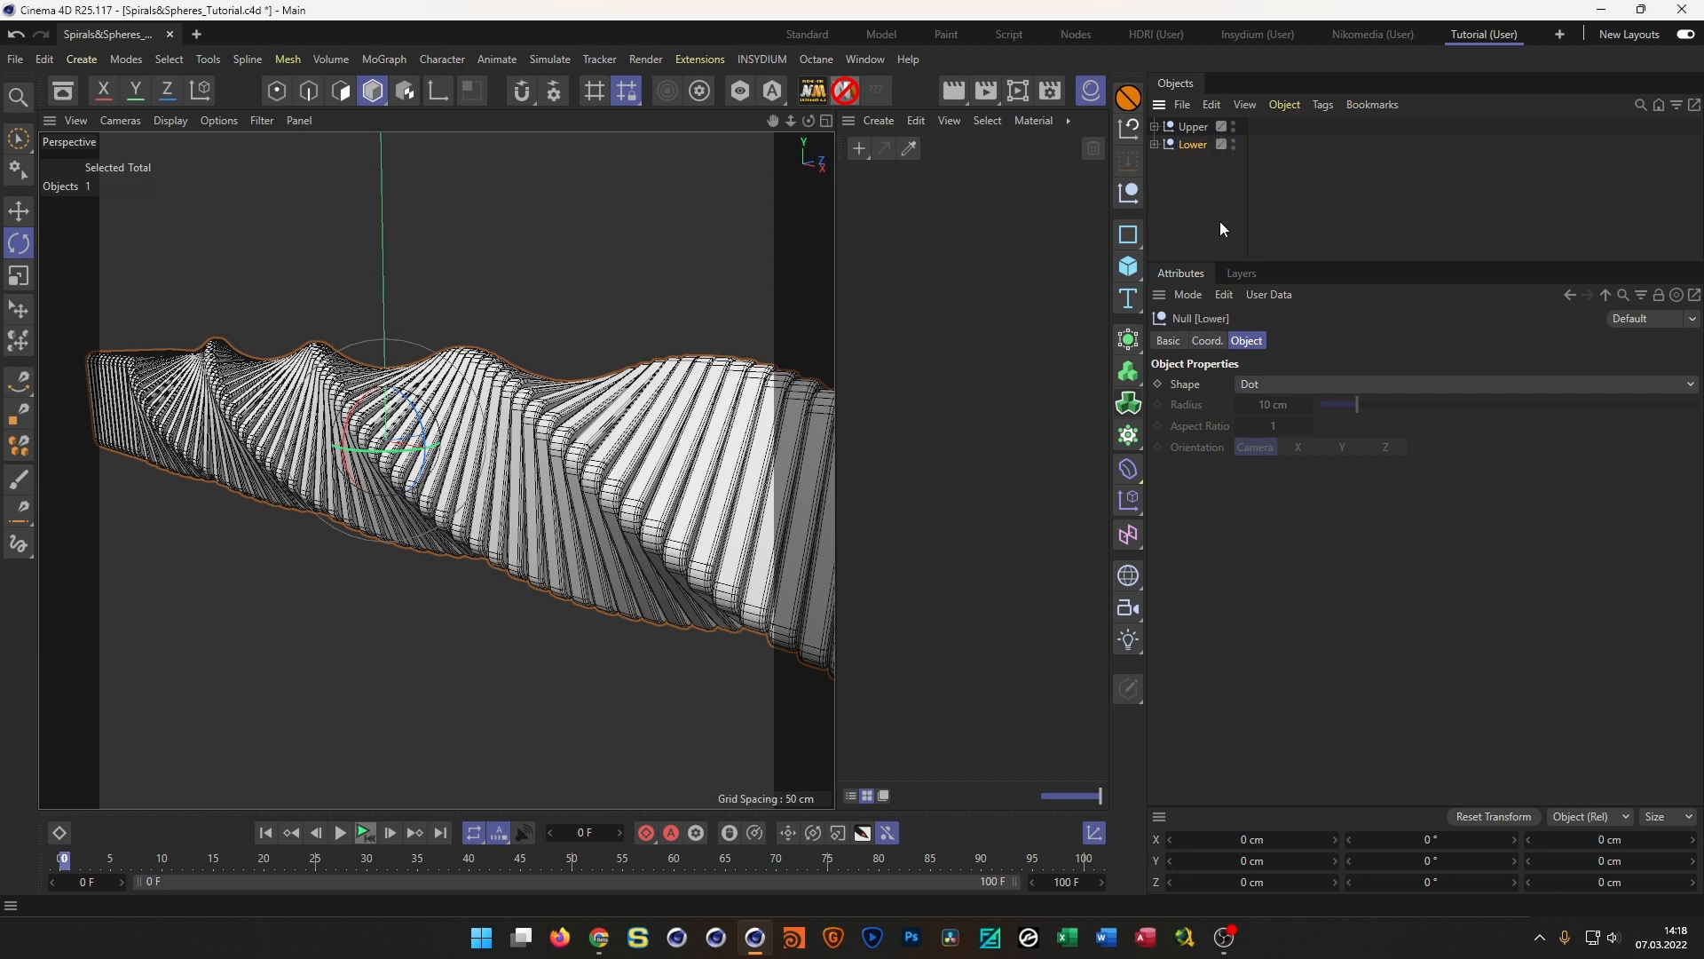
Move the Upper group up to Y 40 cm and the Lower group down to Y -40 cm
left_click(1190, 126)
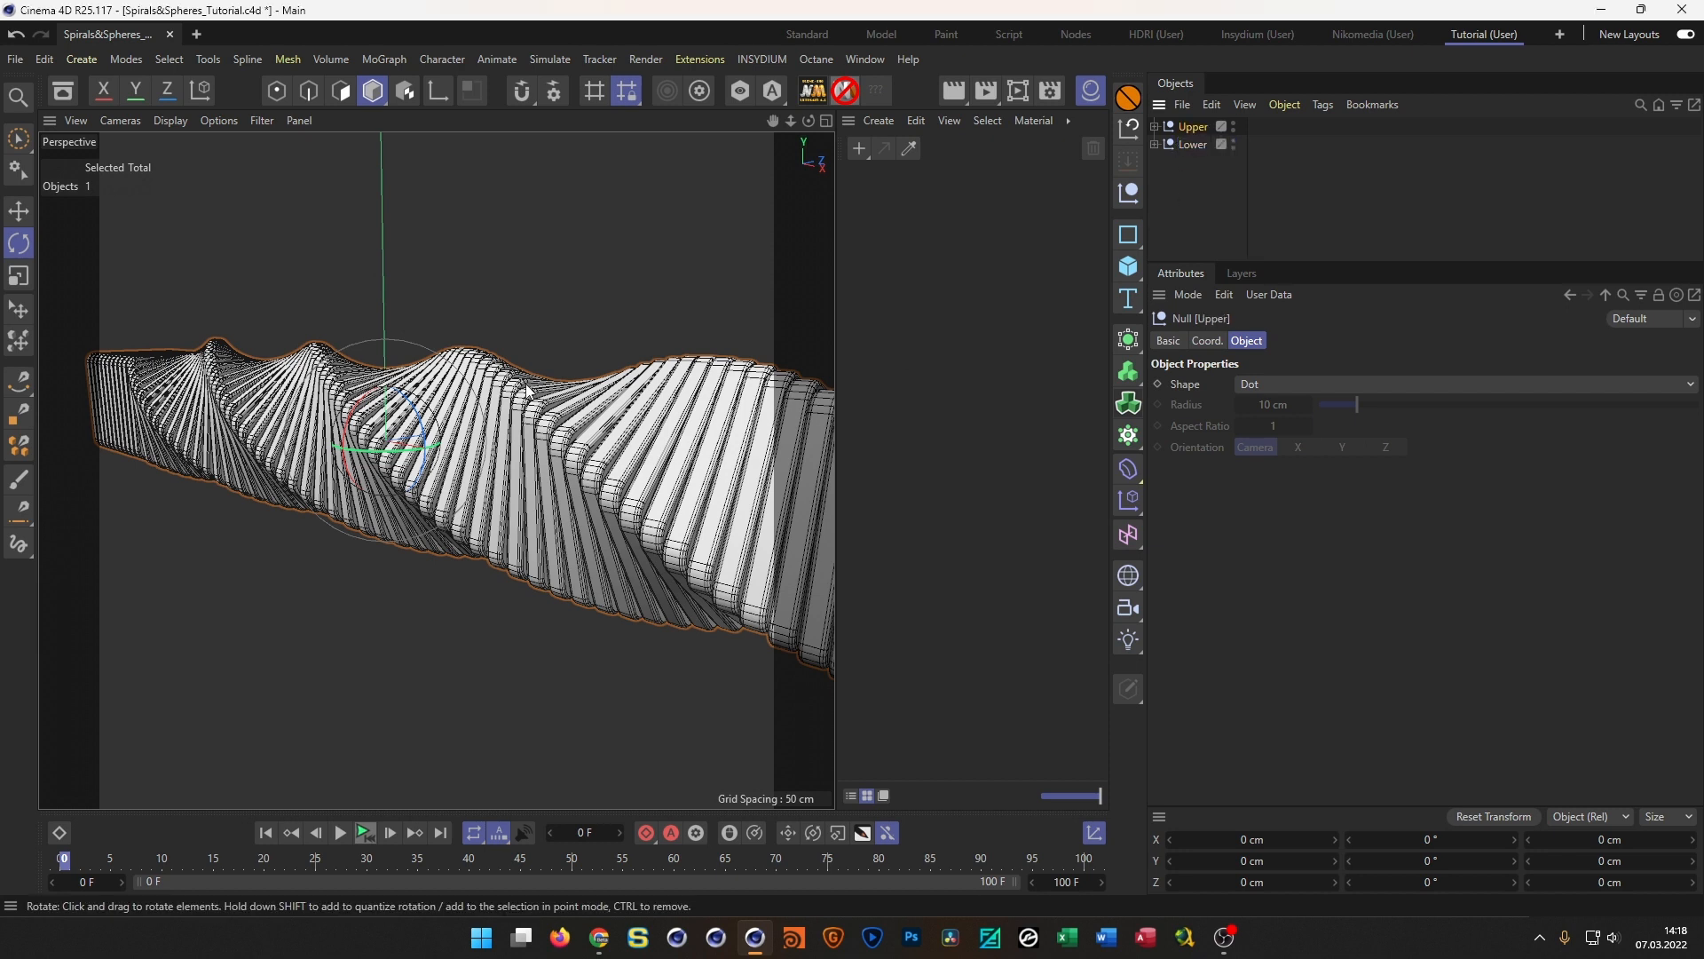
key("e")
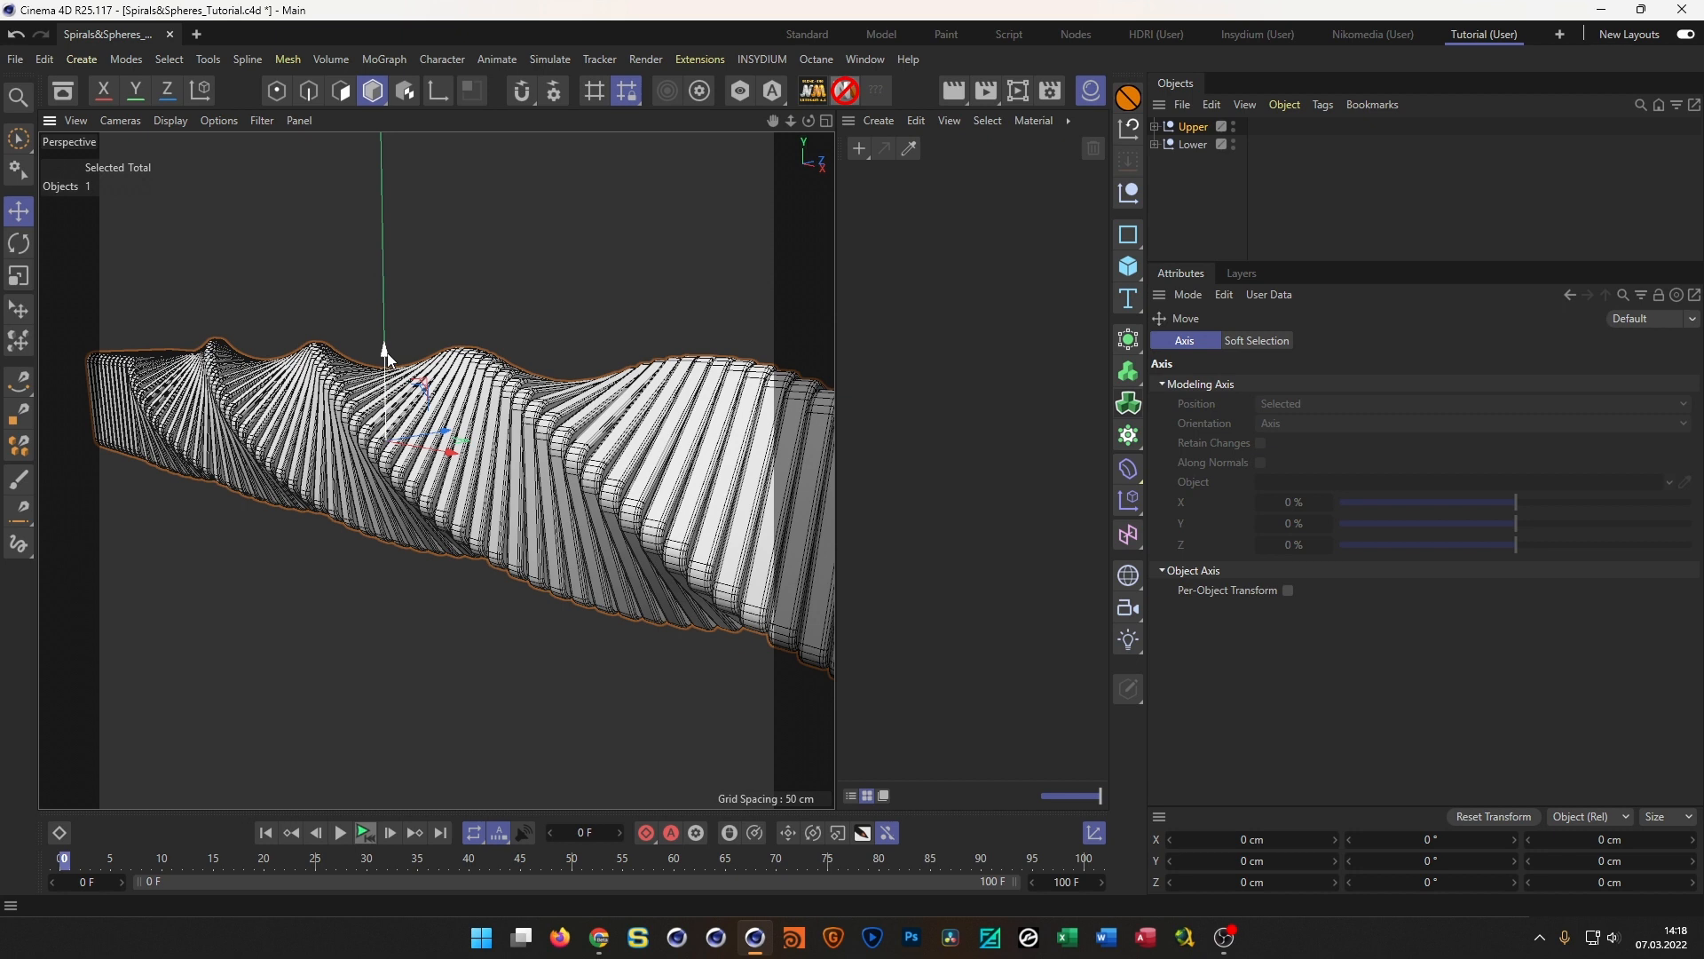
left_click_drag(385, 355, 398, 240)
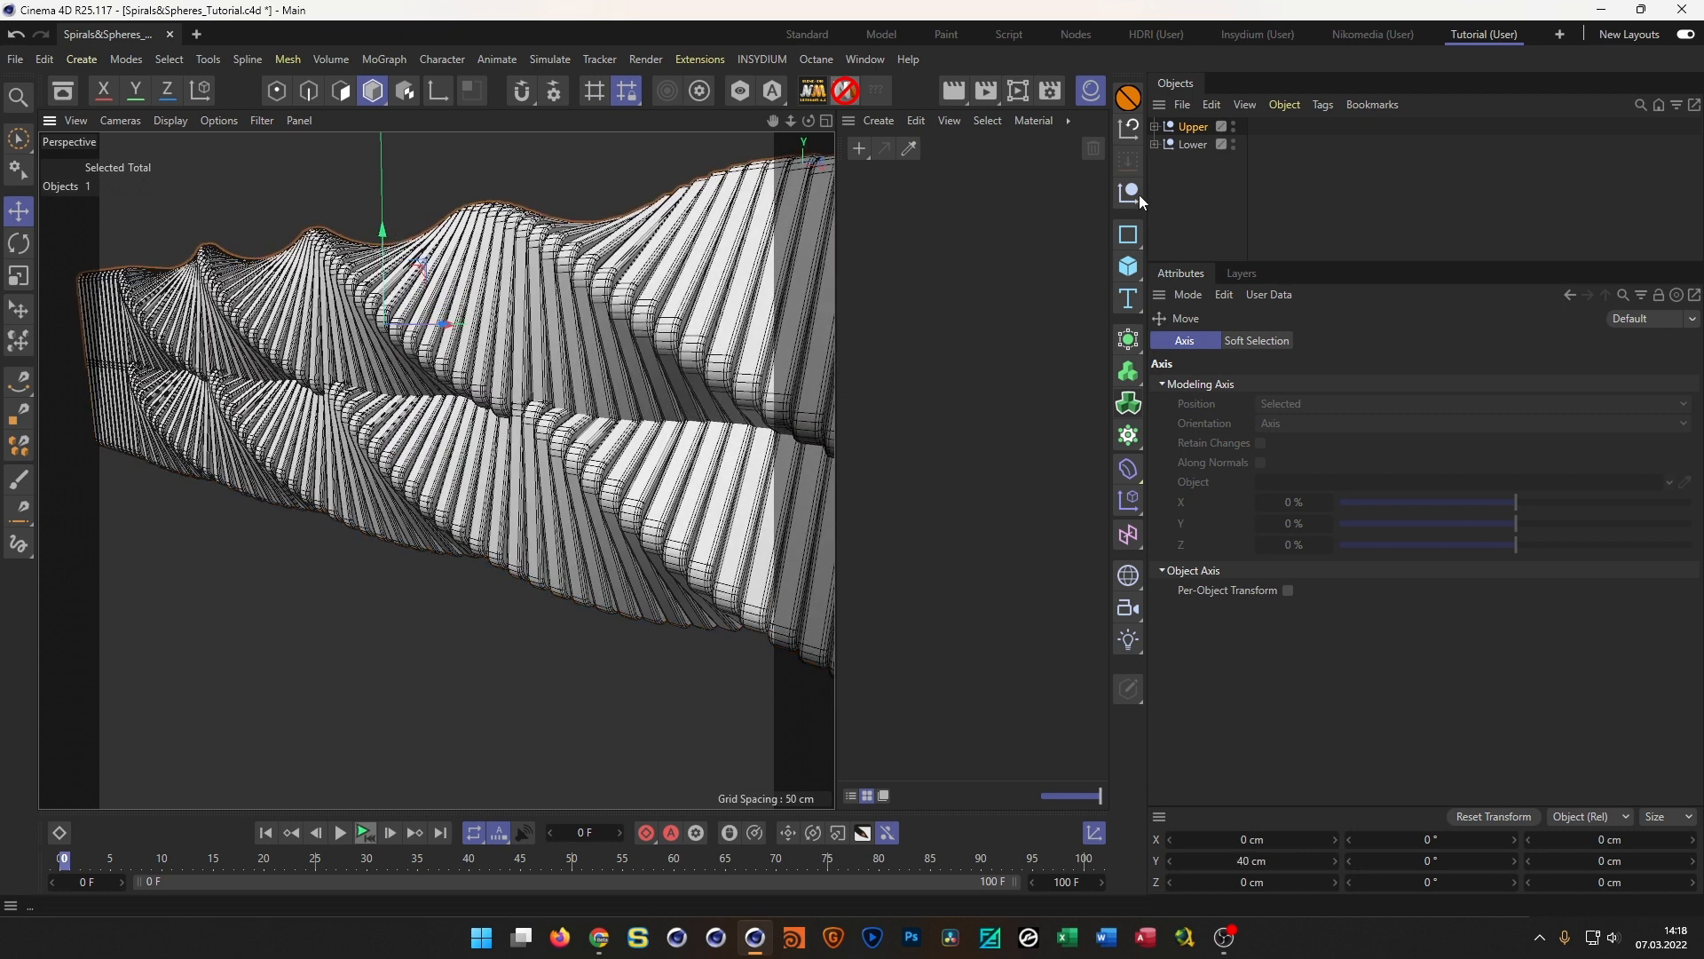
left_click(1192, 144)
left_click_drag(386, 353, 493, 544)
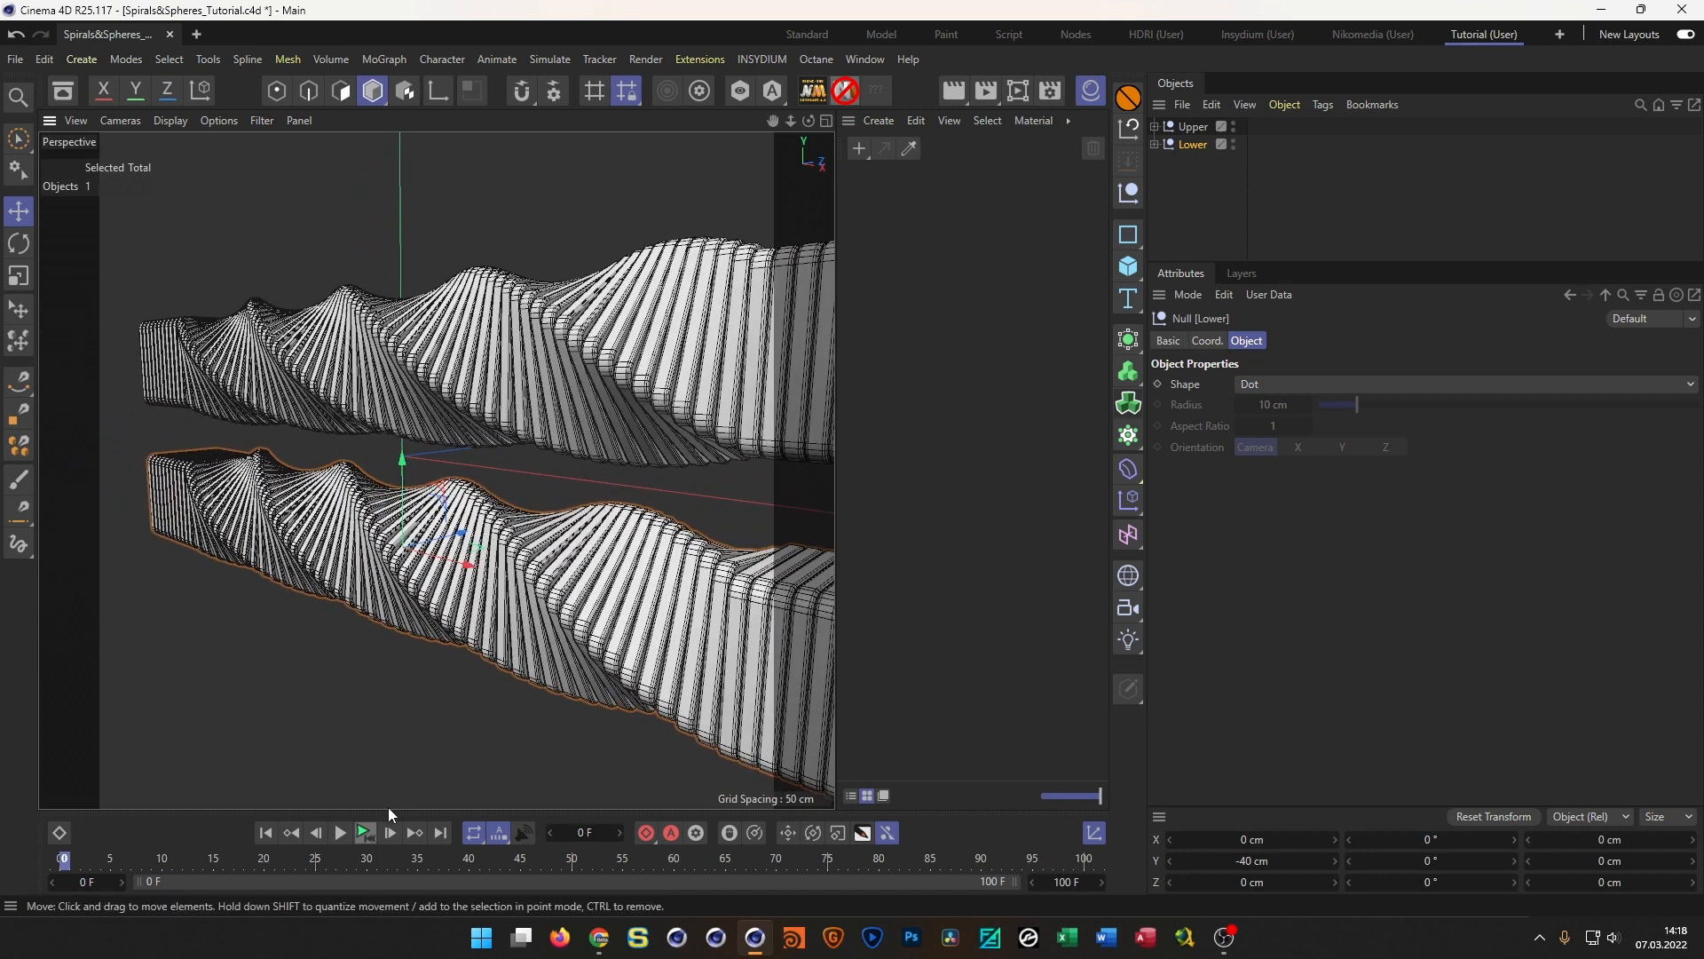
Select the Cloners in both the Upper and Lower groups and keyframe their Offset of 0 % at frame 0
left_click(1154, 127)
left_click(1155, 197)
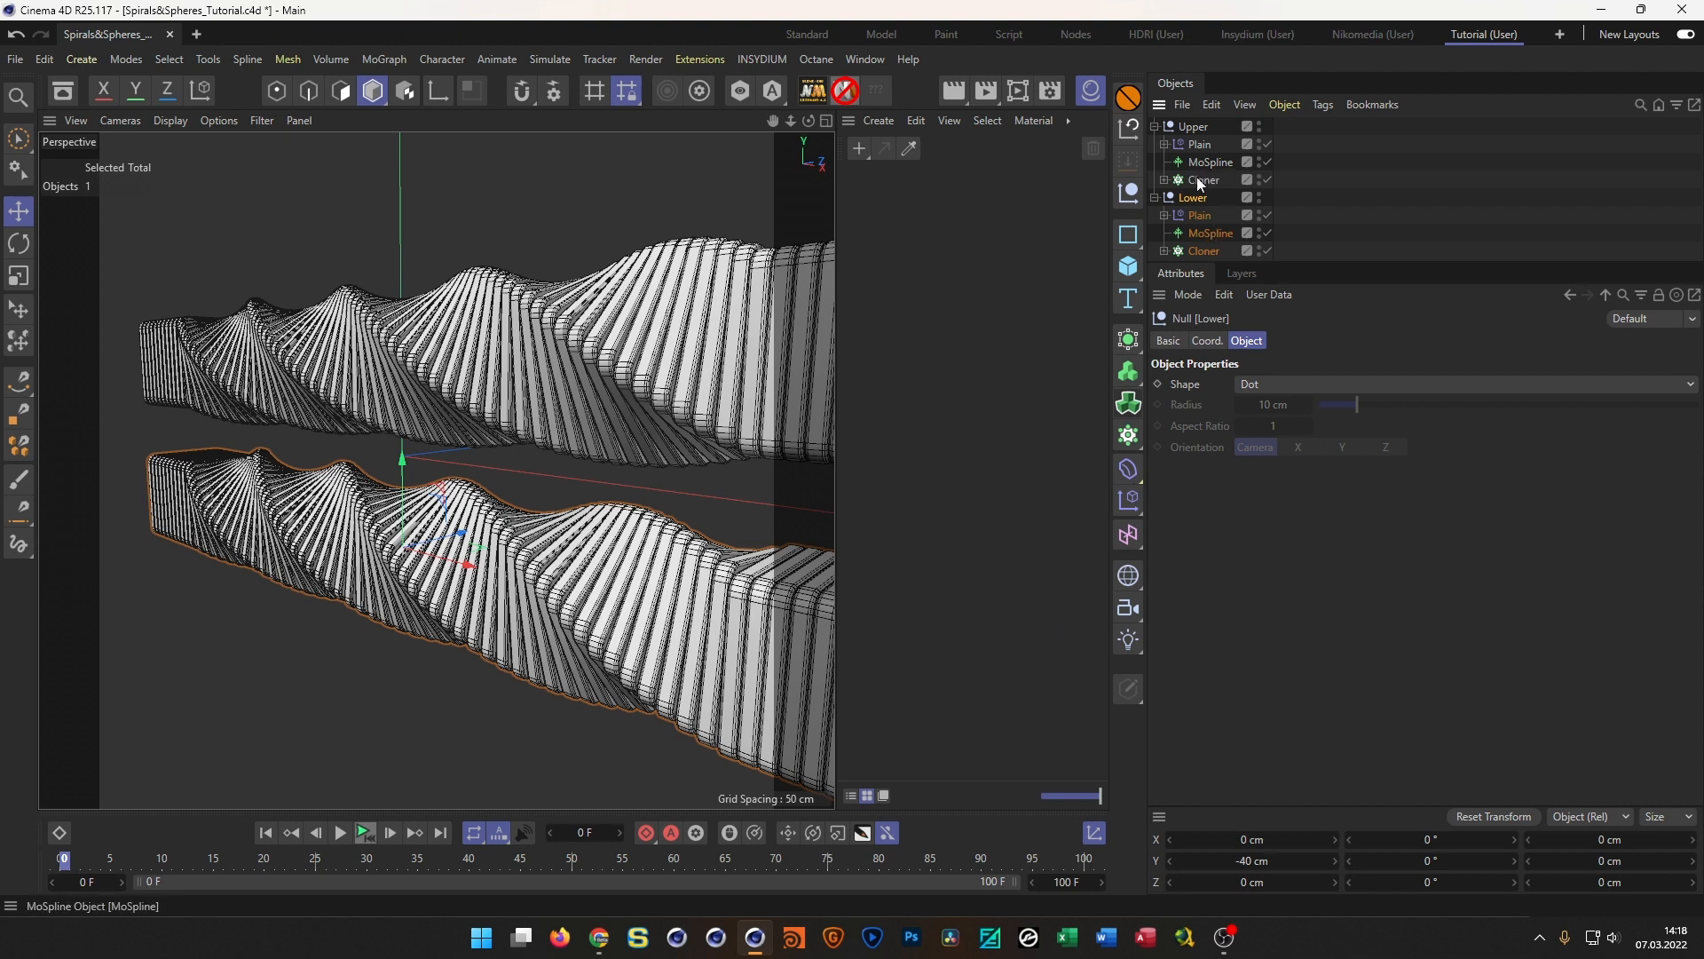
left_click_drag(1383, 259, 1377, 348)
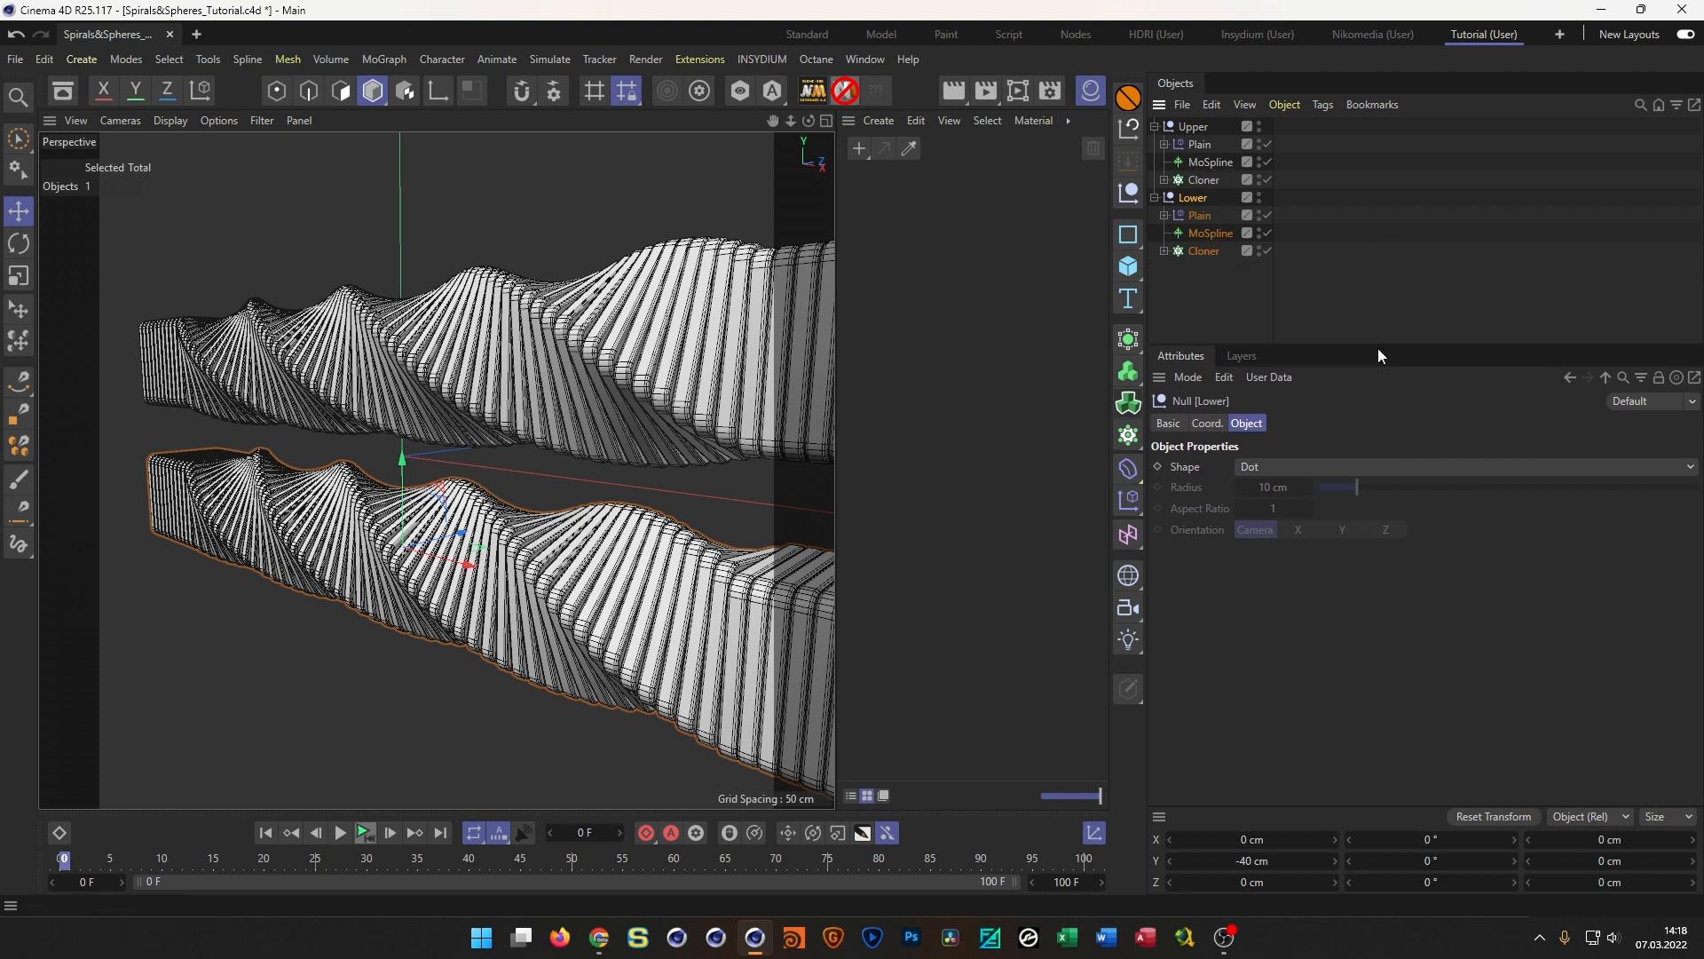
left_click(1203, 179)
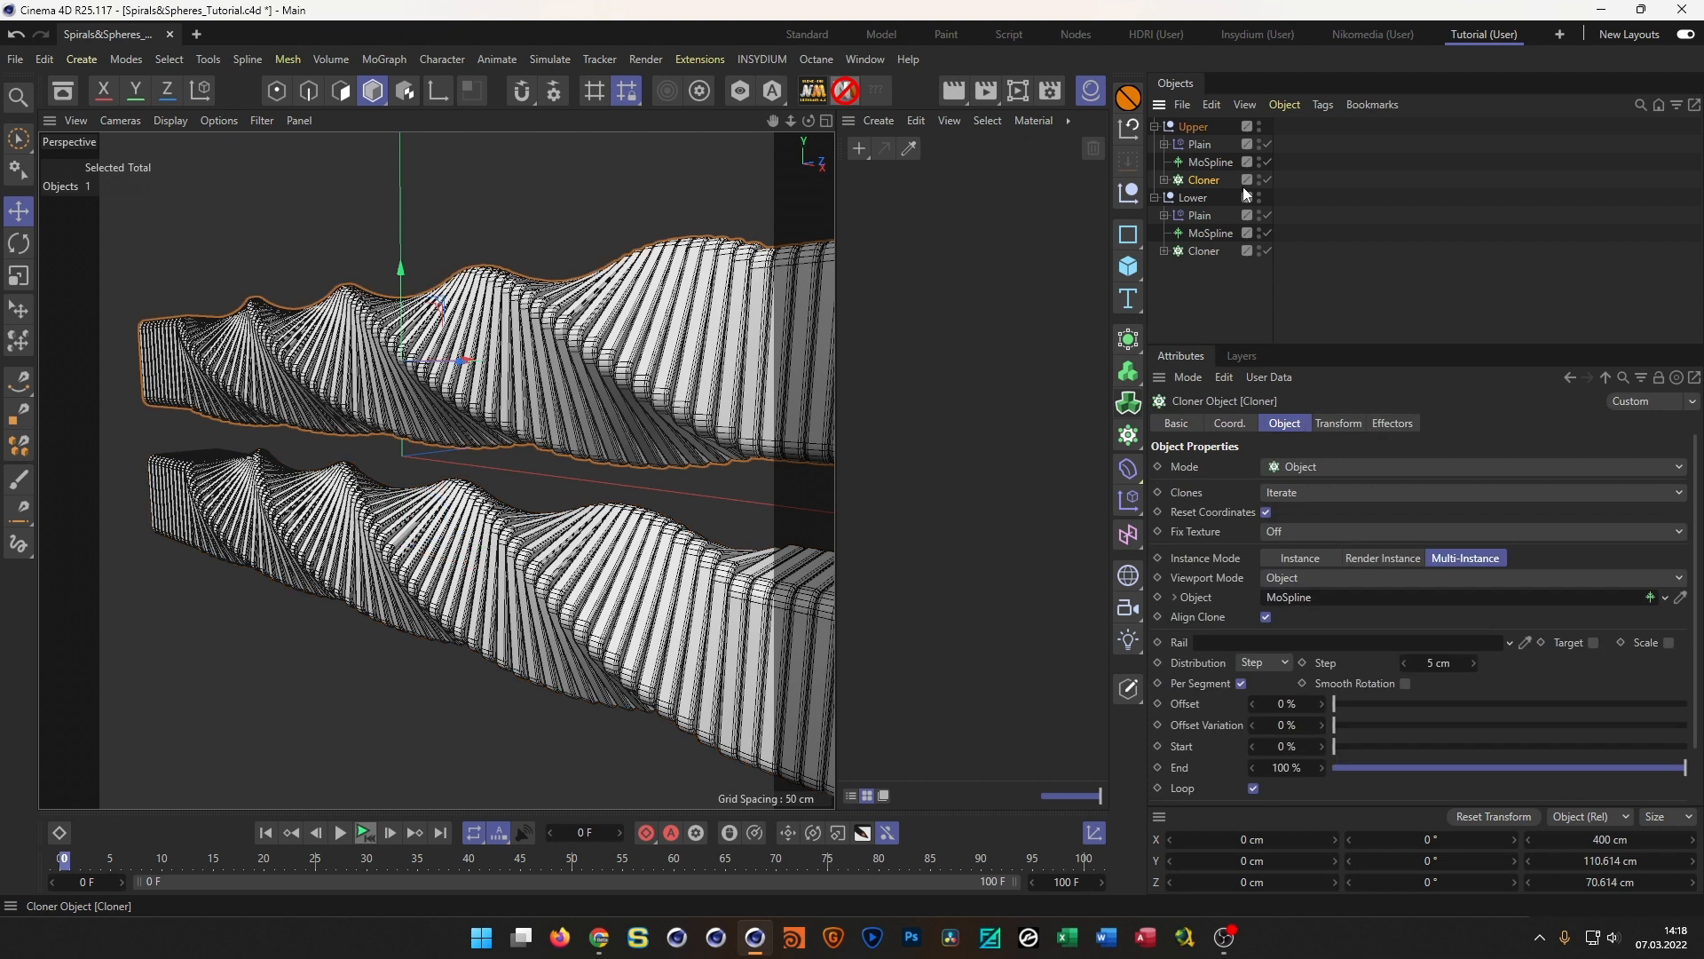
left_click(1202, 252, "ctrl")
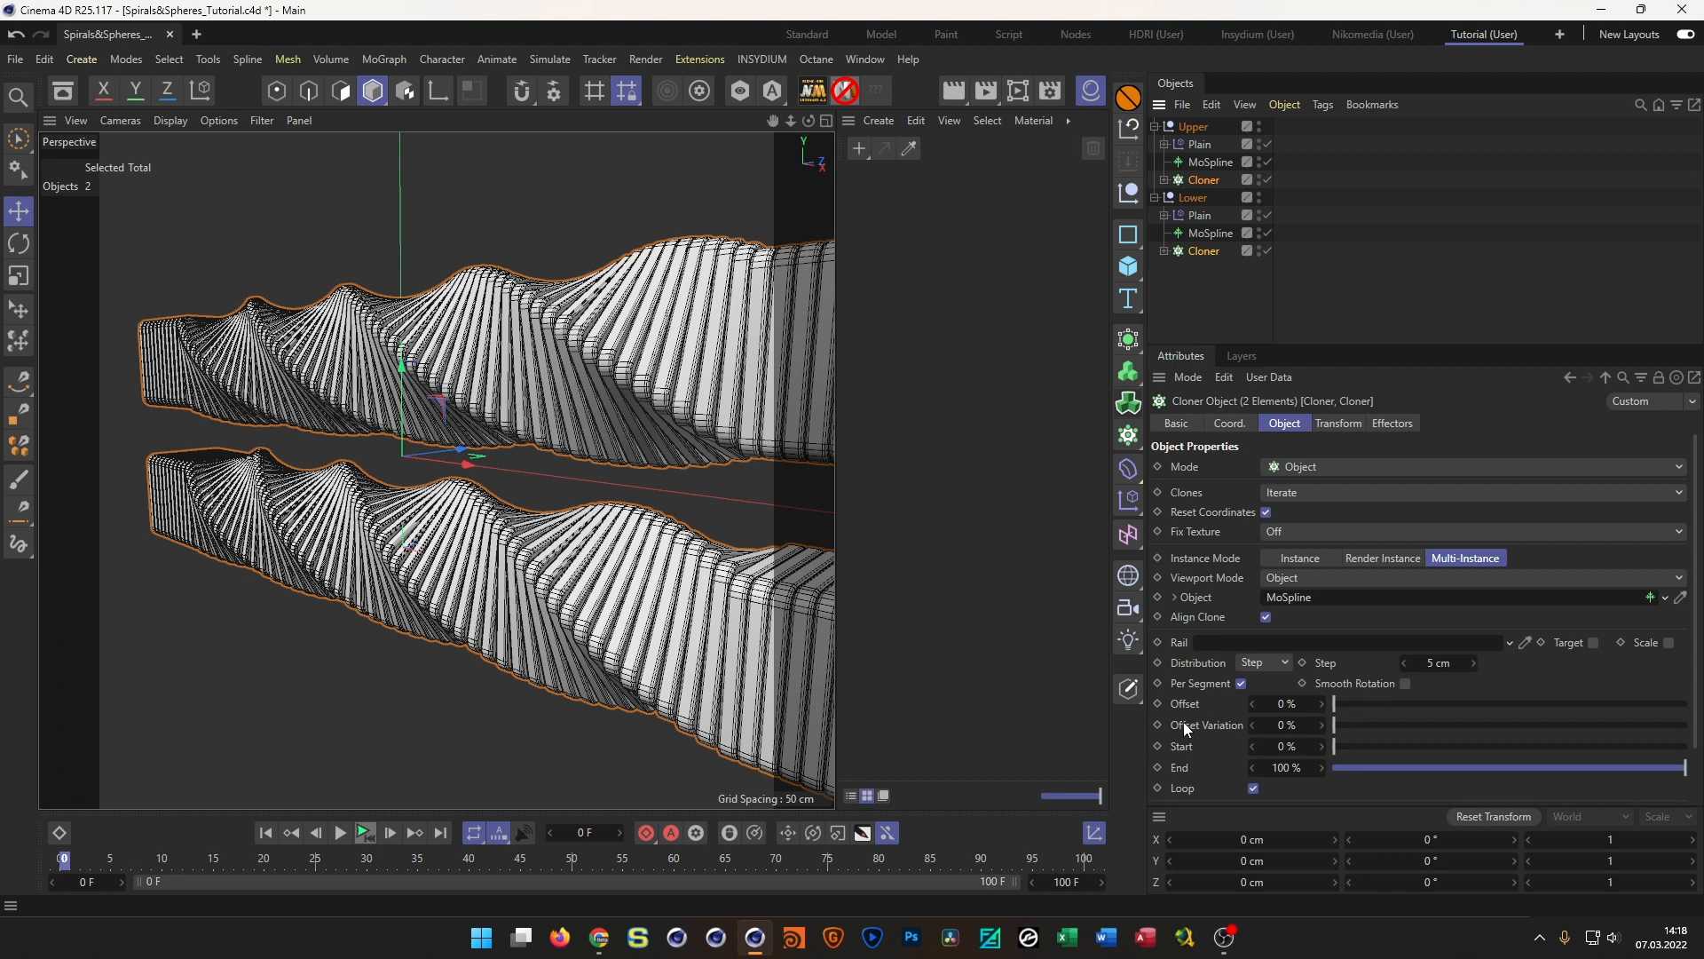
left_click(1157, 703)
Keyframe the Offset of both Cloners at 100 % on the final frame, 100
left_click(442, 835)
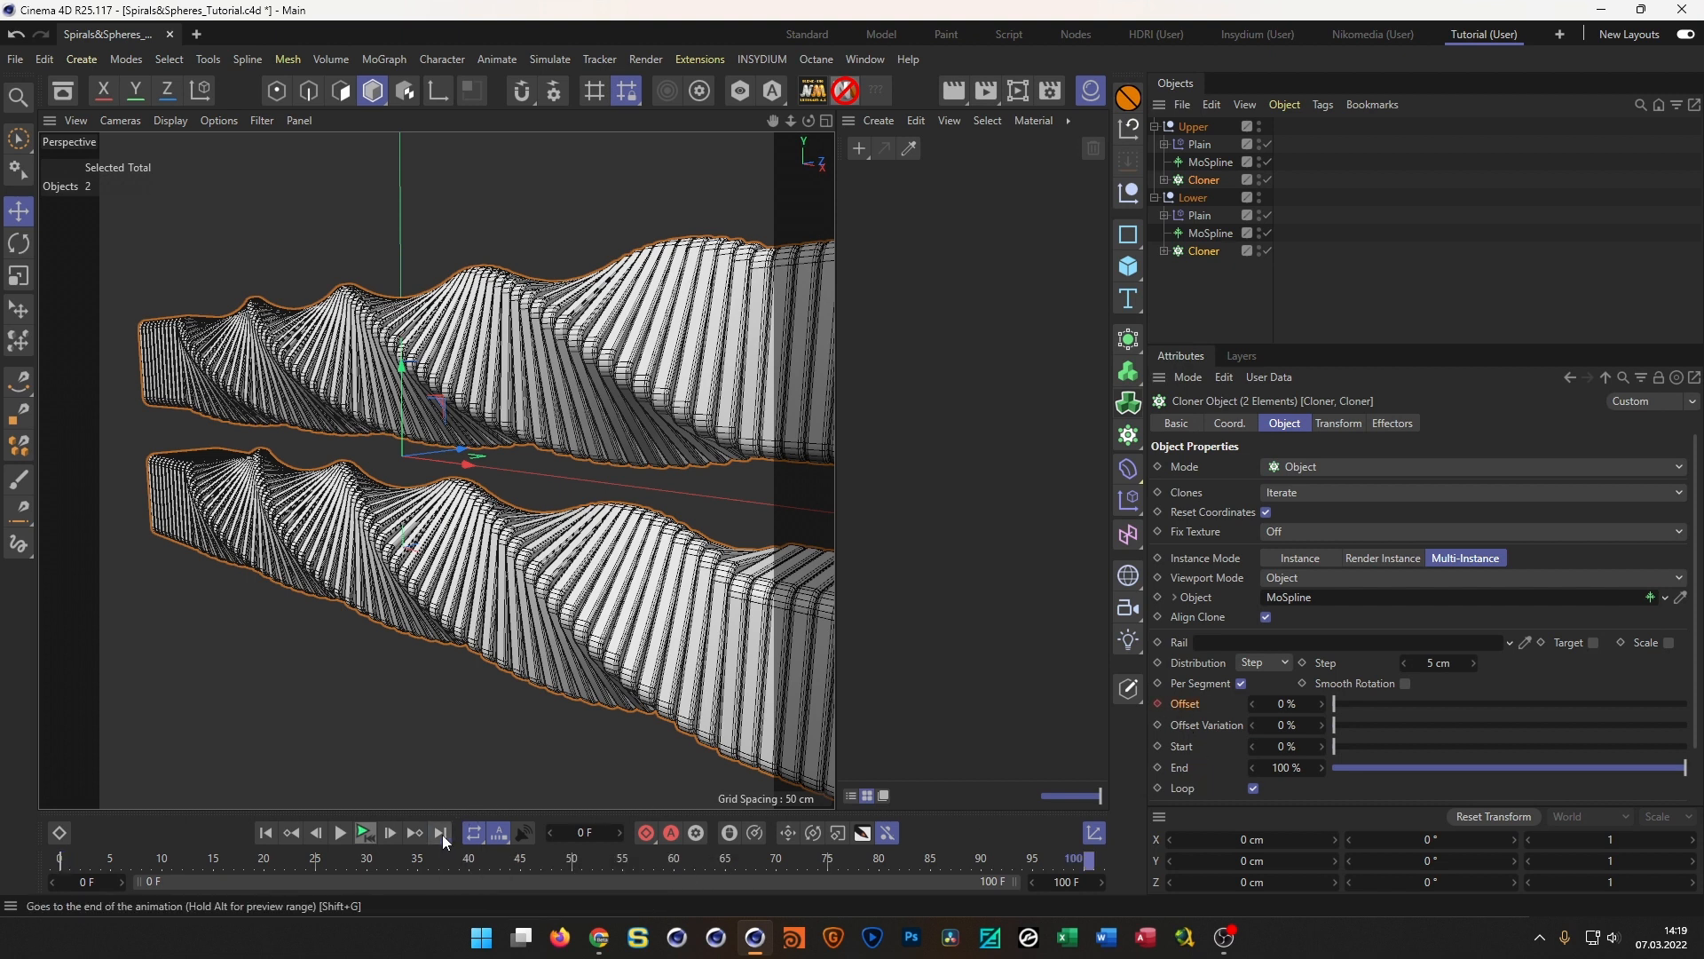
left_click(1287, 703)
type("100")
key("Return")
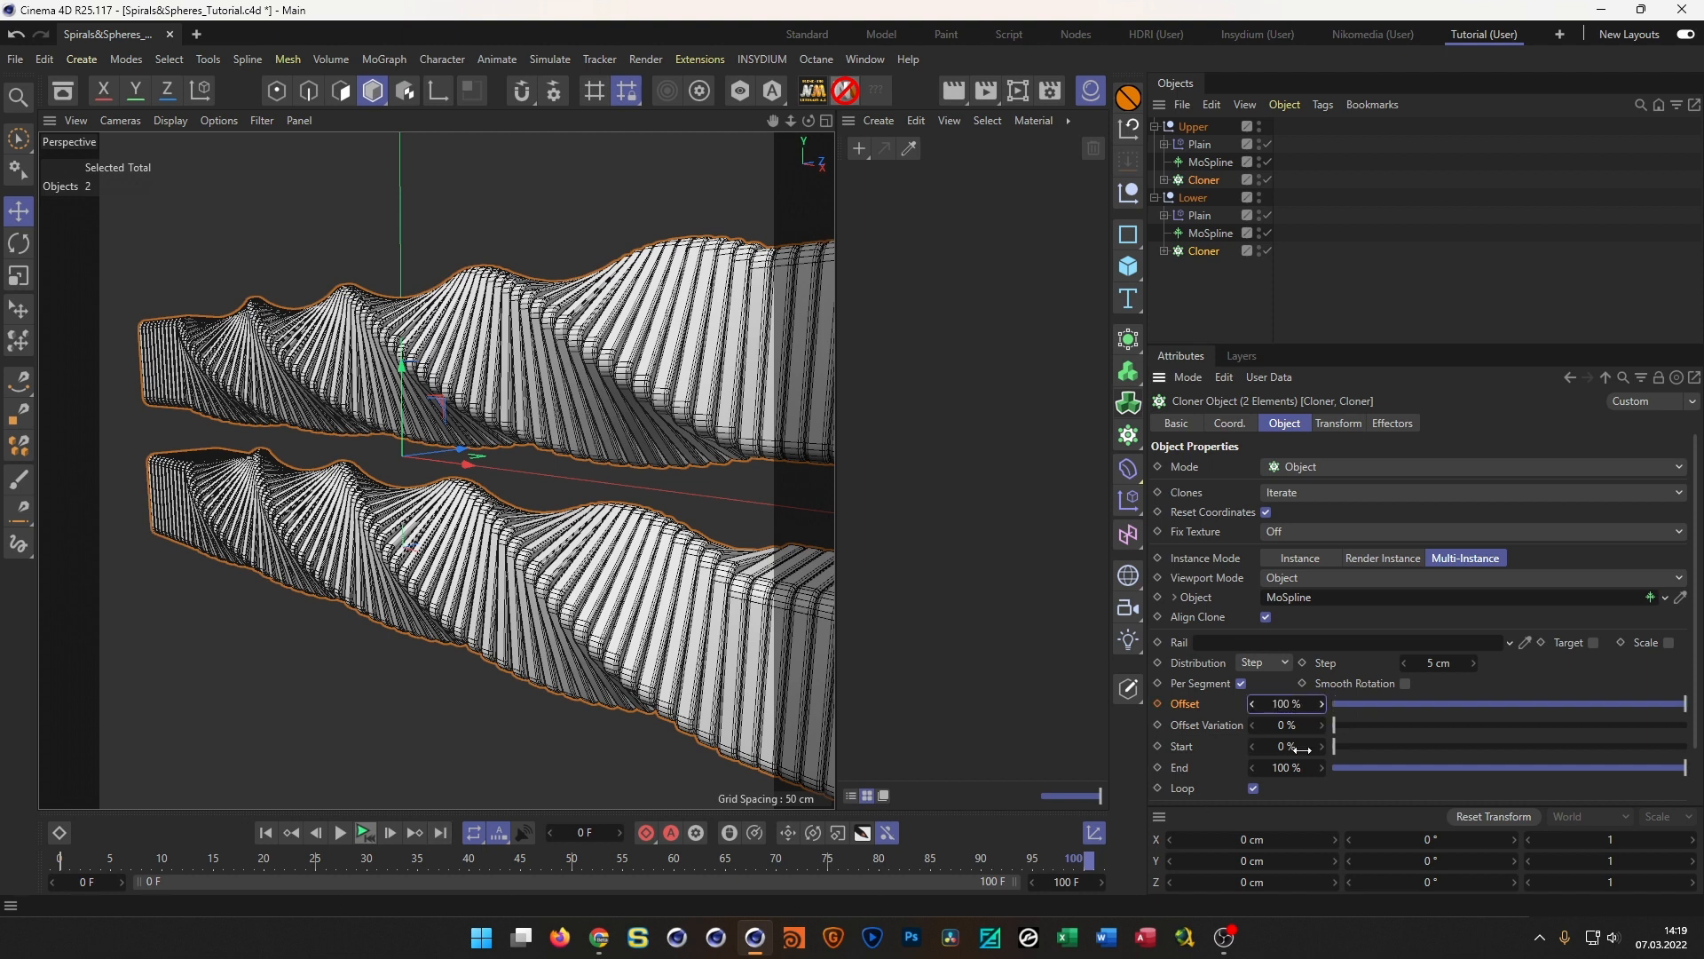
left_click(1158, 703)
Play the animation from the whole view and close up to check how the two spirals loop
left_click(364, 831)
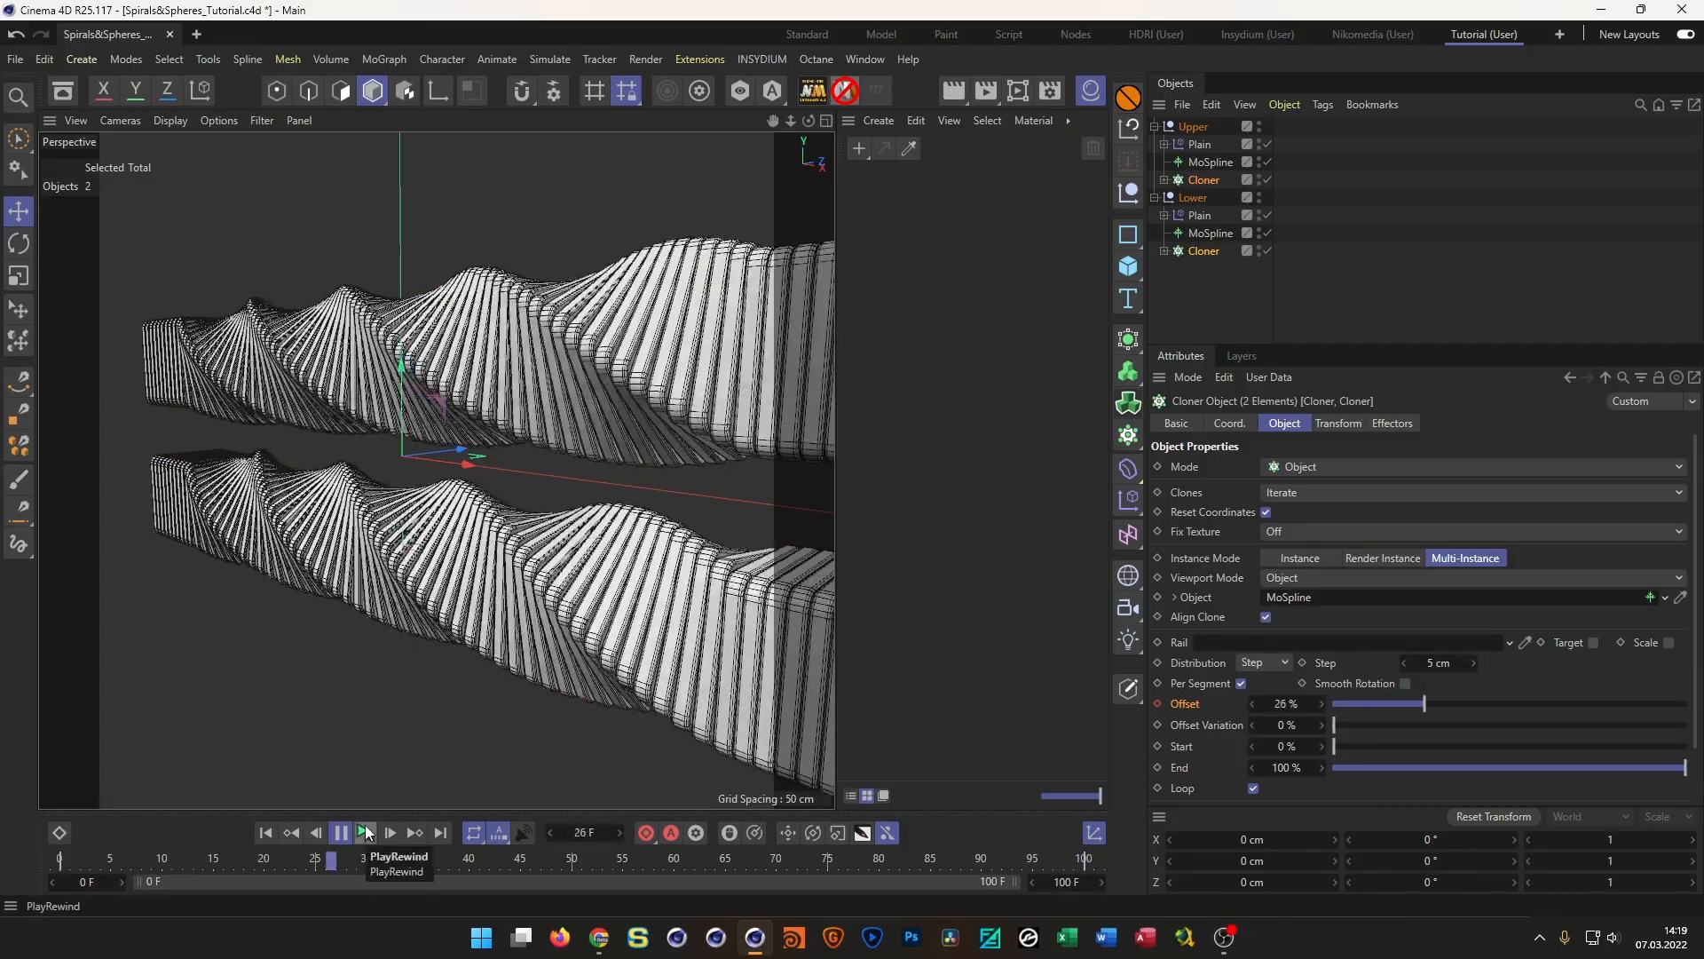
left_click(365, 832)
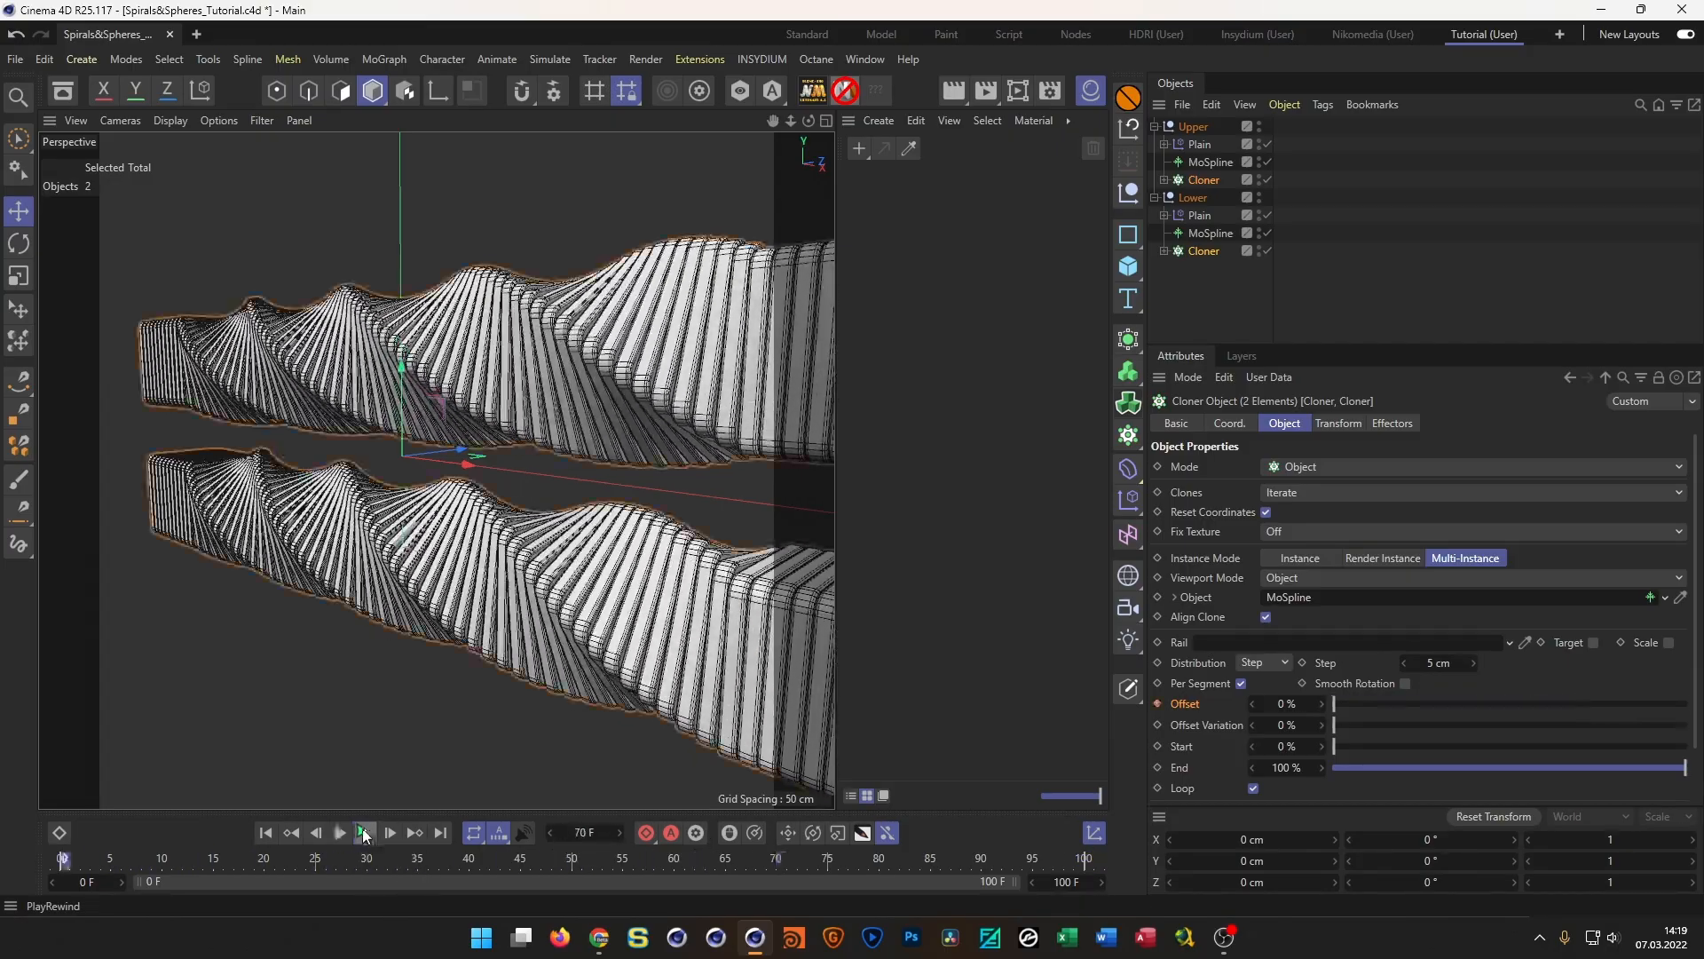
scroll(413, 458, "up", 5)
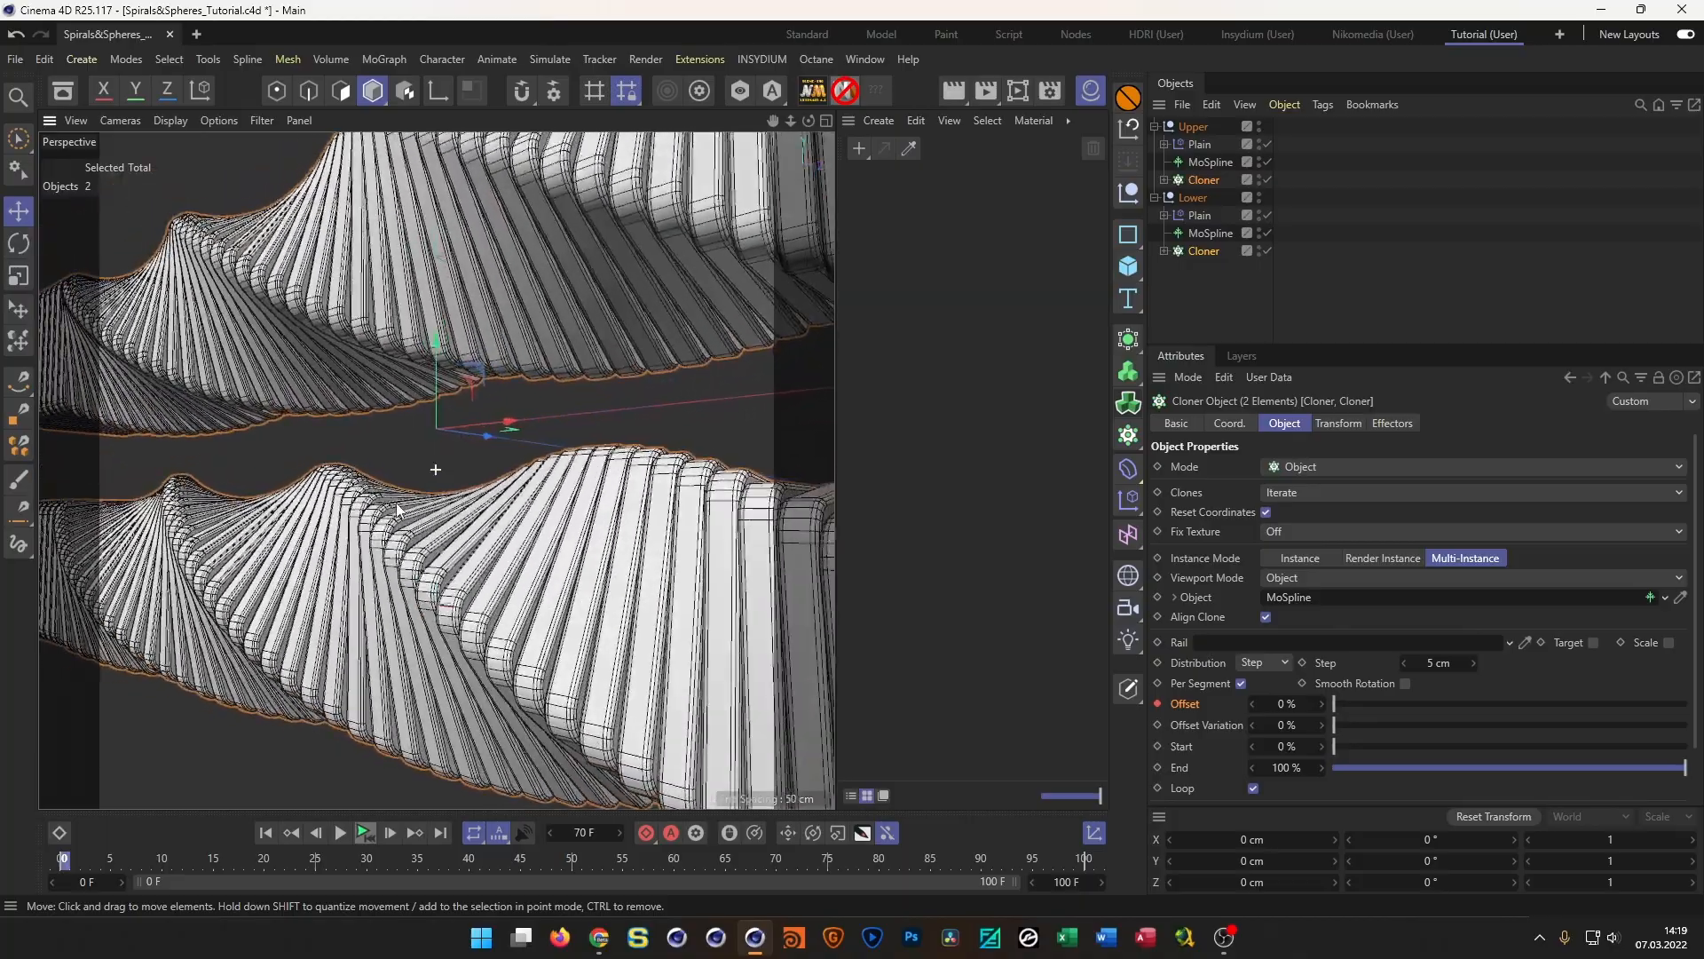
left_click(364, 833)
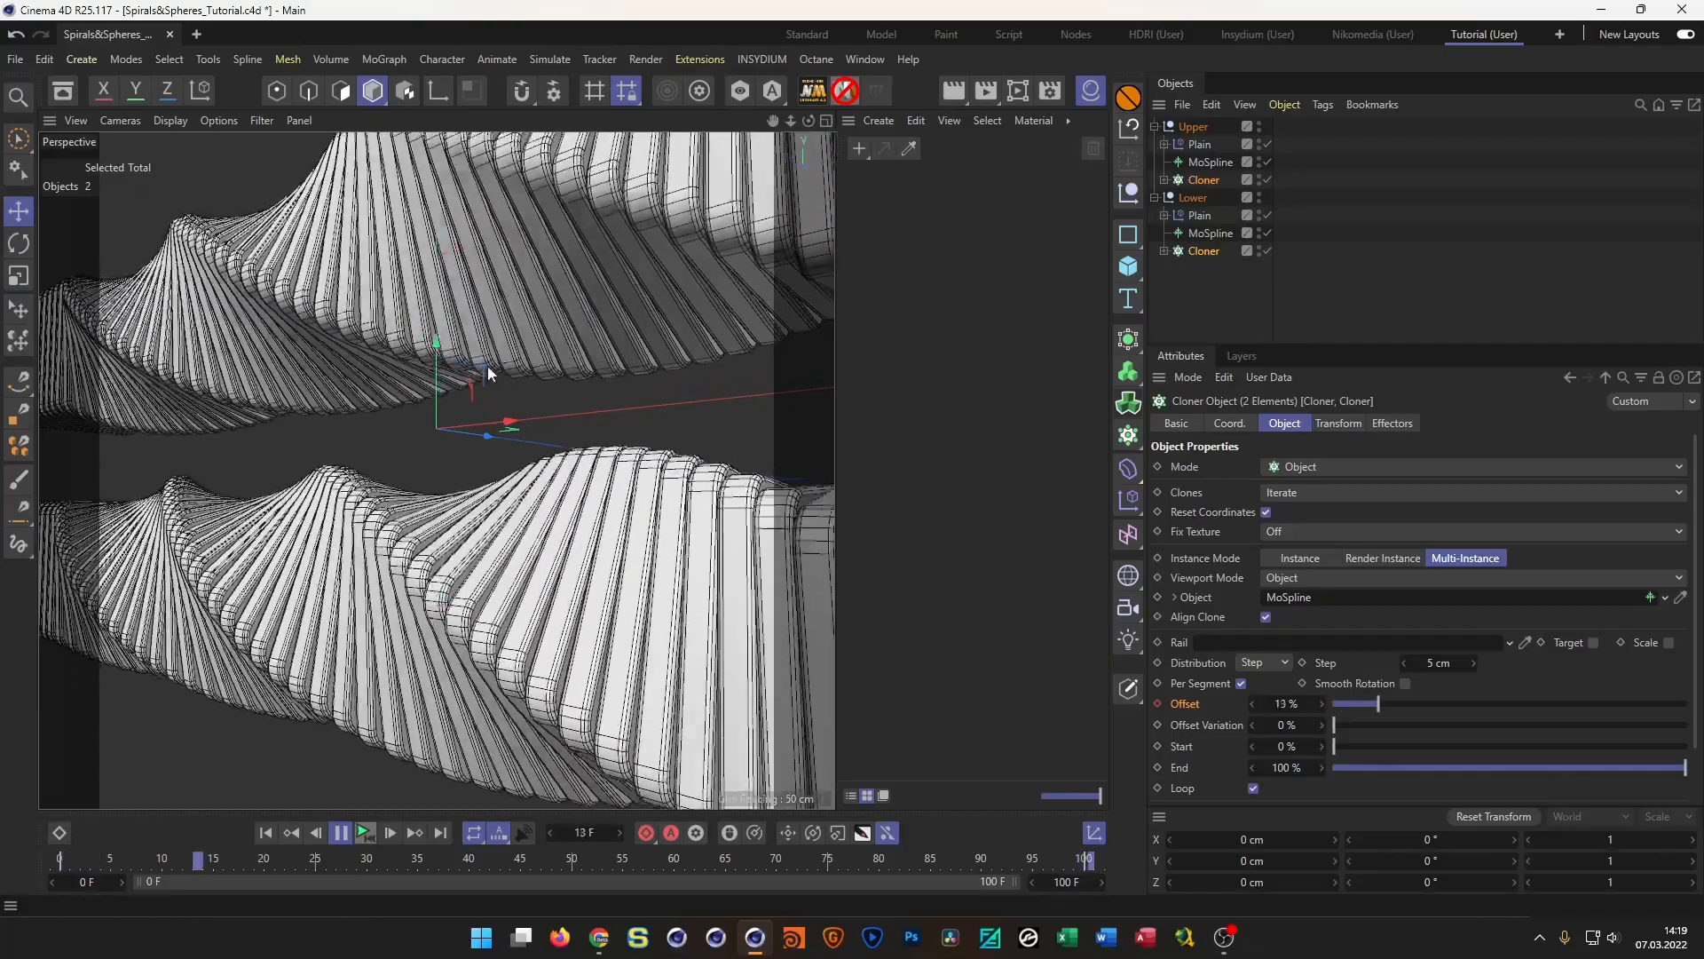
left_click(365, 833)
scroll(577, 606, "down", 4)
left_click_drag(577, 606, 498, 606, "alt")
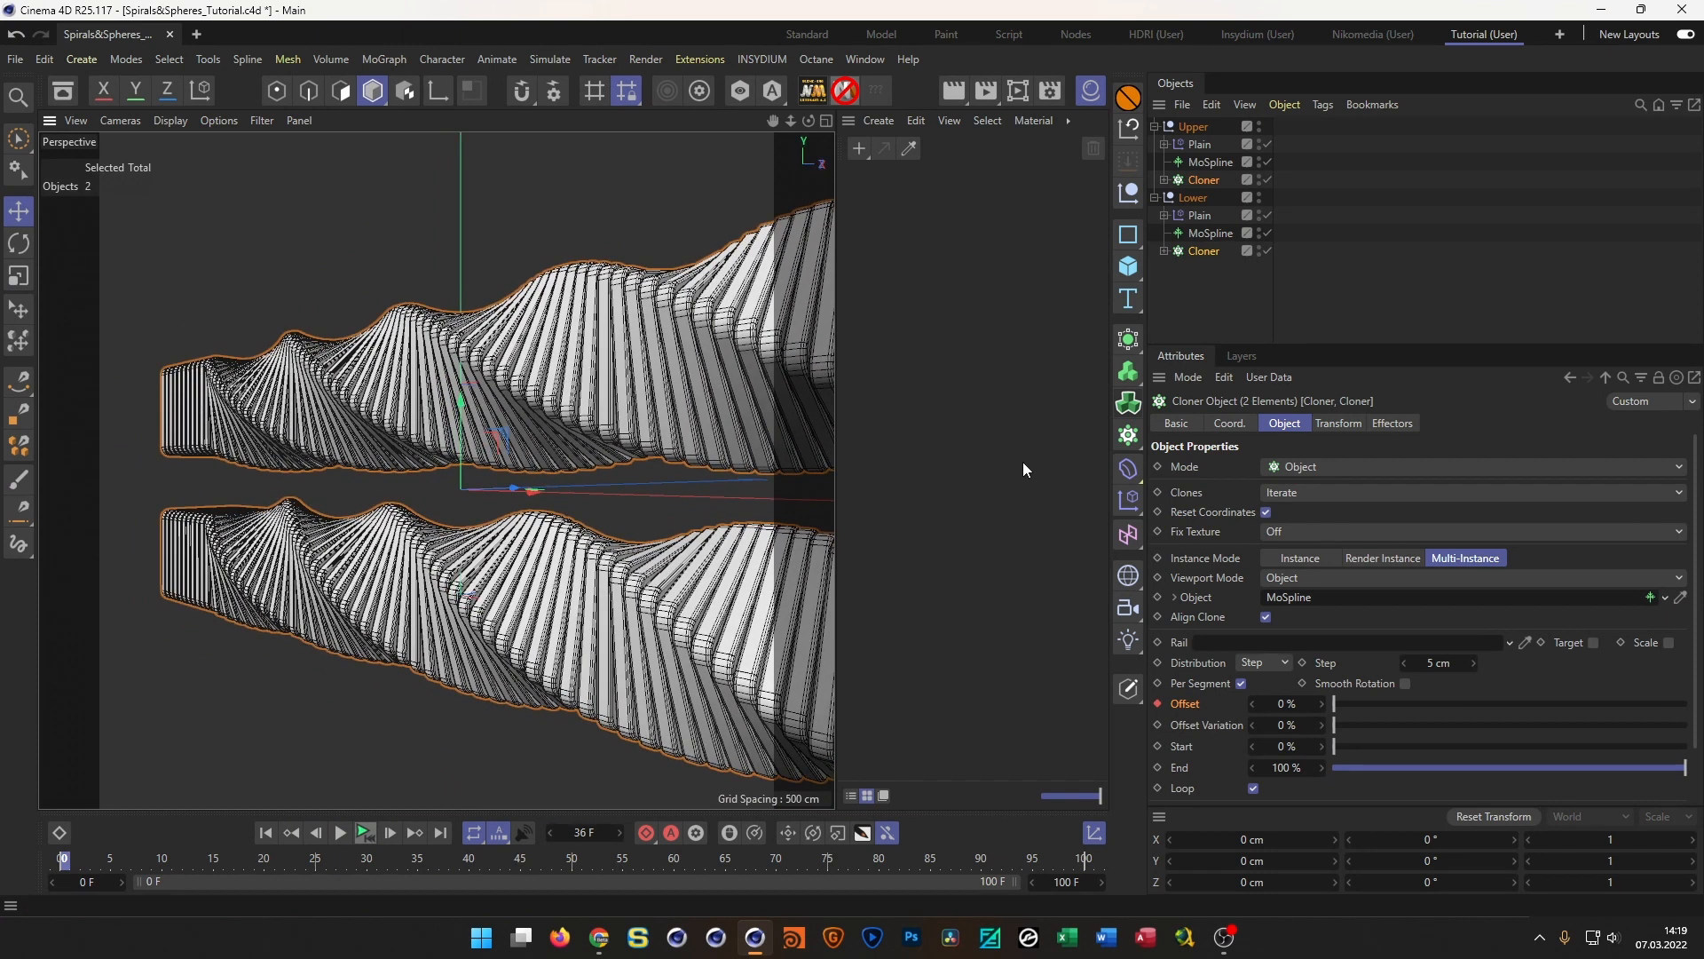
Add a sphere primitive of Standard type and set its segments to 50
left_click(1128, 275)
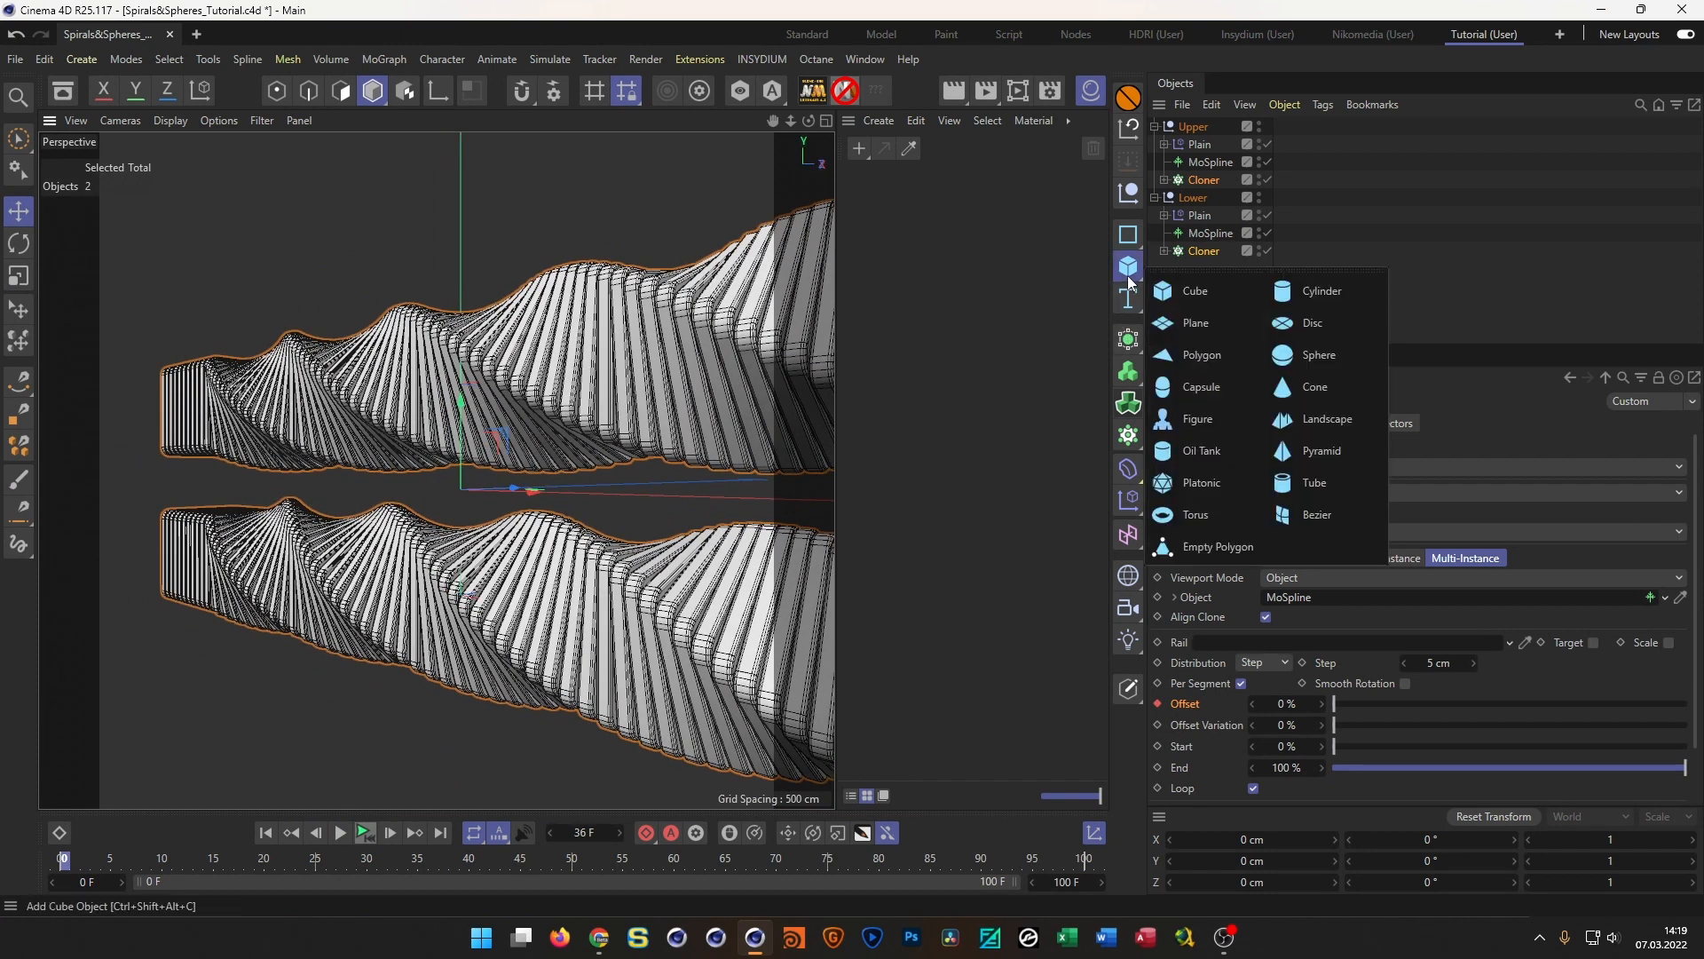
left_click(1335, 350)
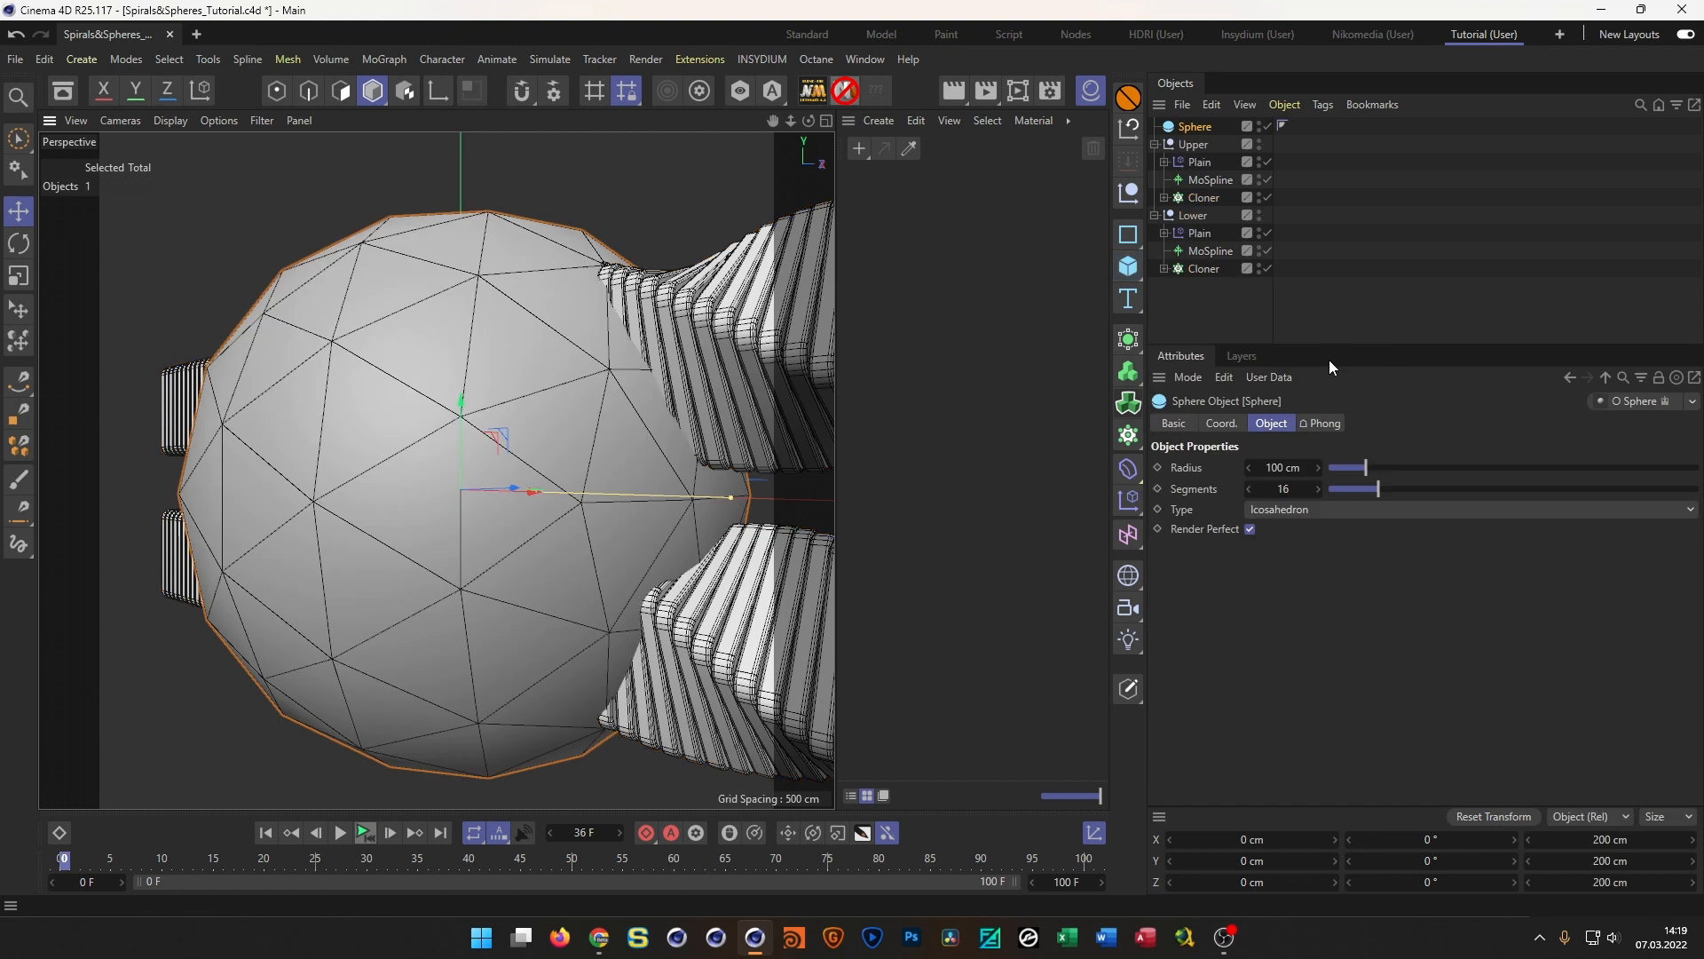
left_click(1296, 507)
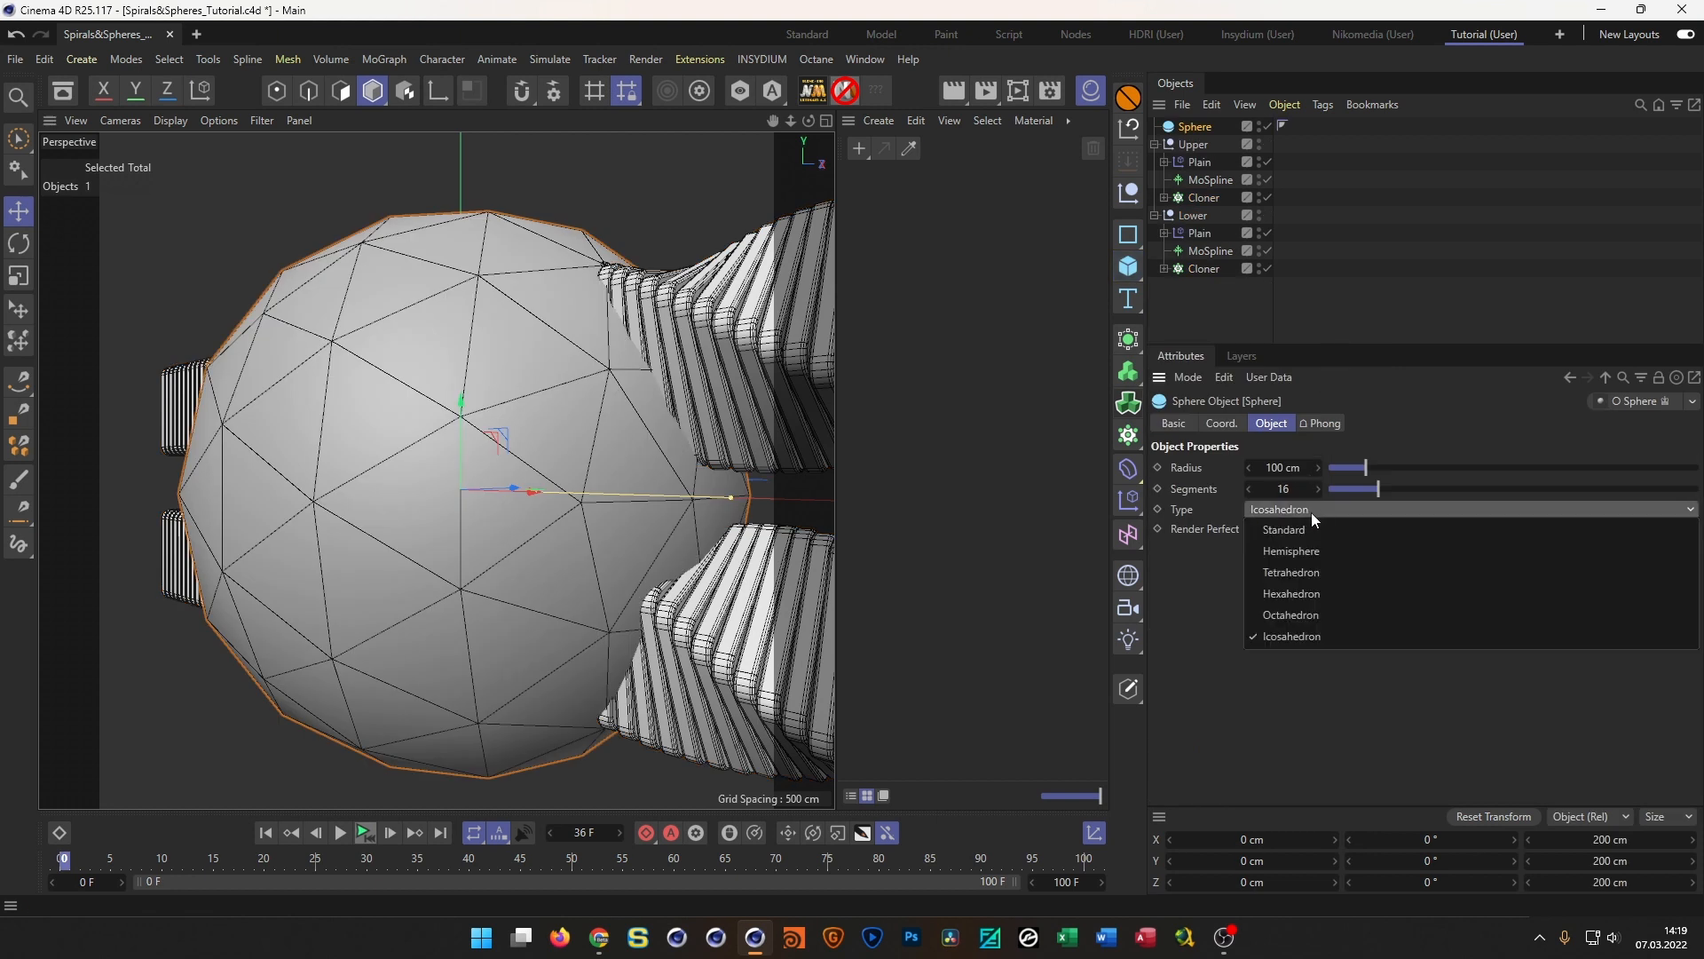
left_click(1323, 525)
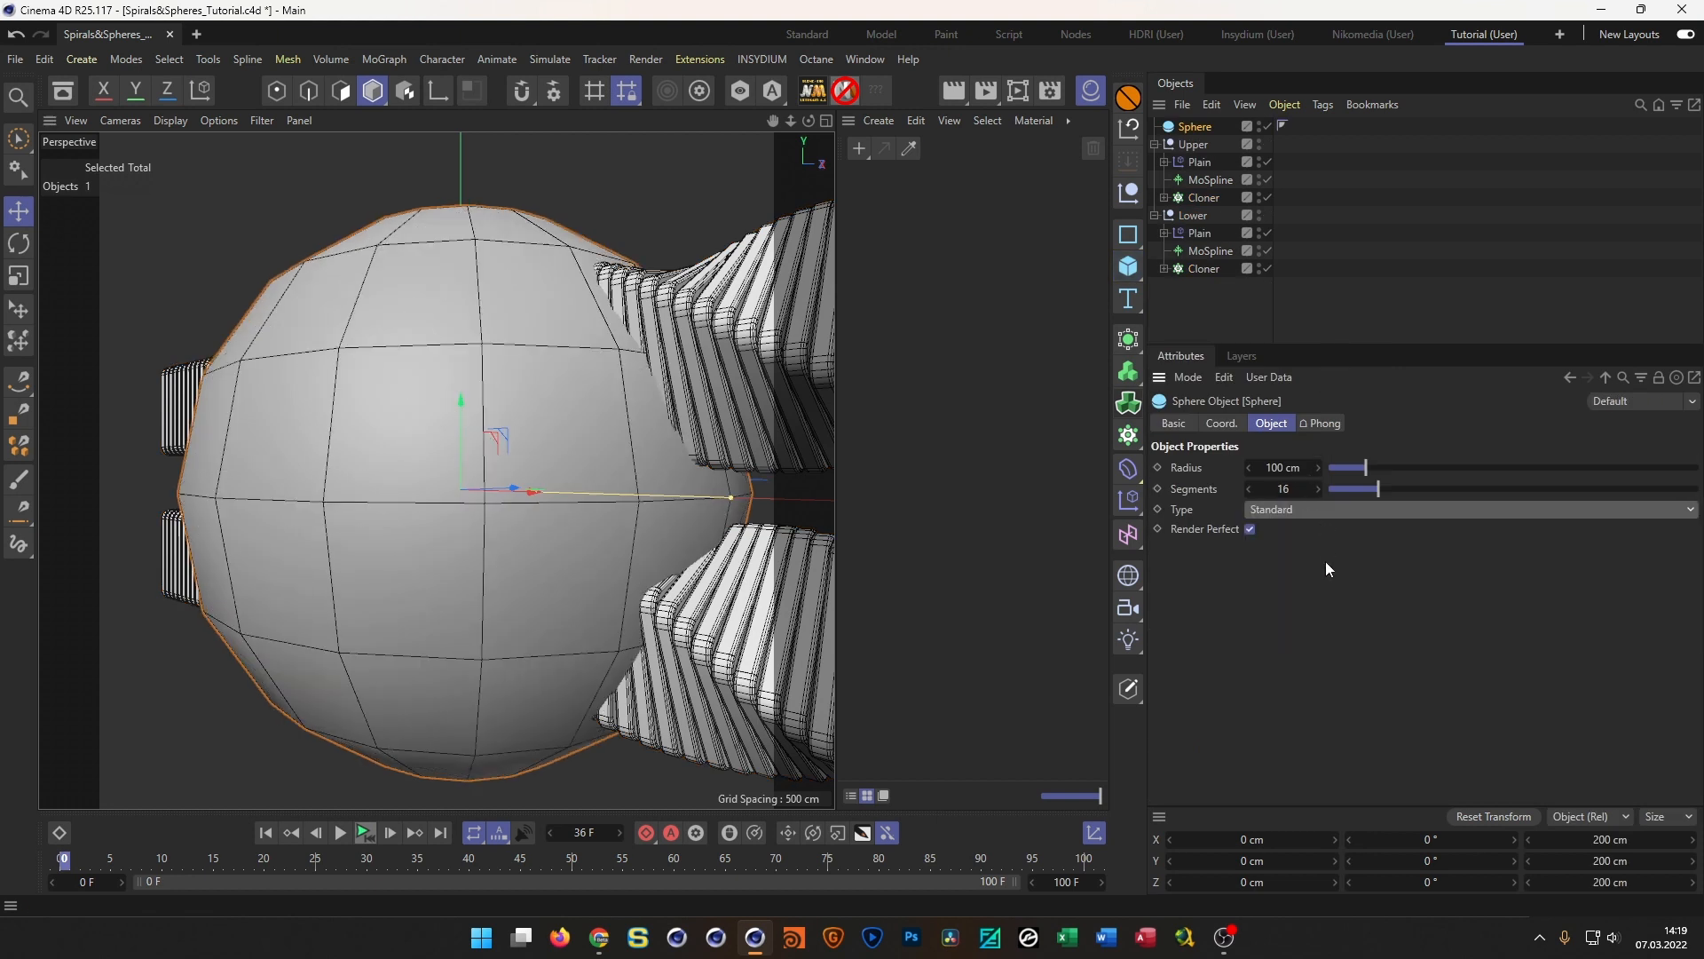
left_click(1283, 490)
type("50")
key("Return")
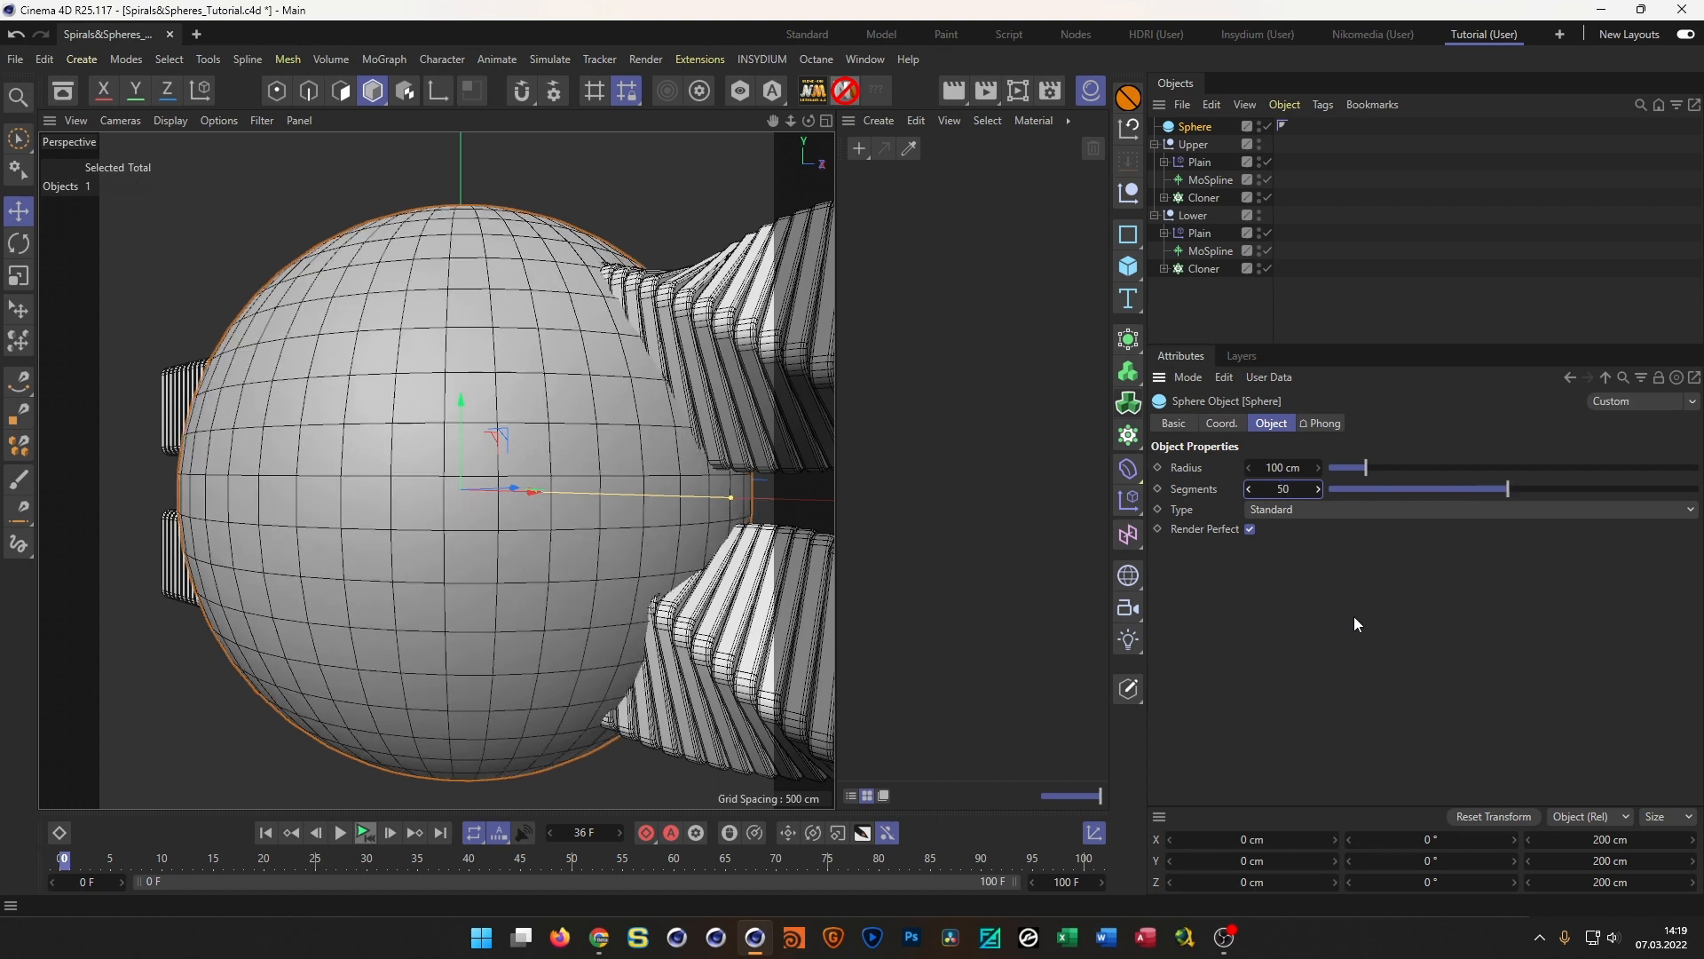
Scale the sphere down to 30 cm across in the front view to fit the gap between the spirals
middle_click(620, 621)
middle_click(598, 669)
scroll(497, 515, "up", 15)
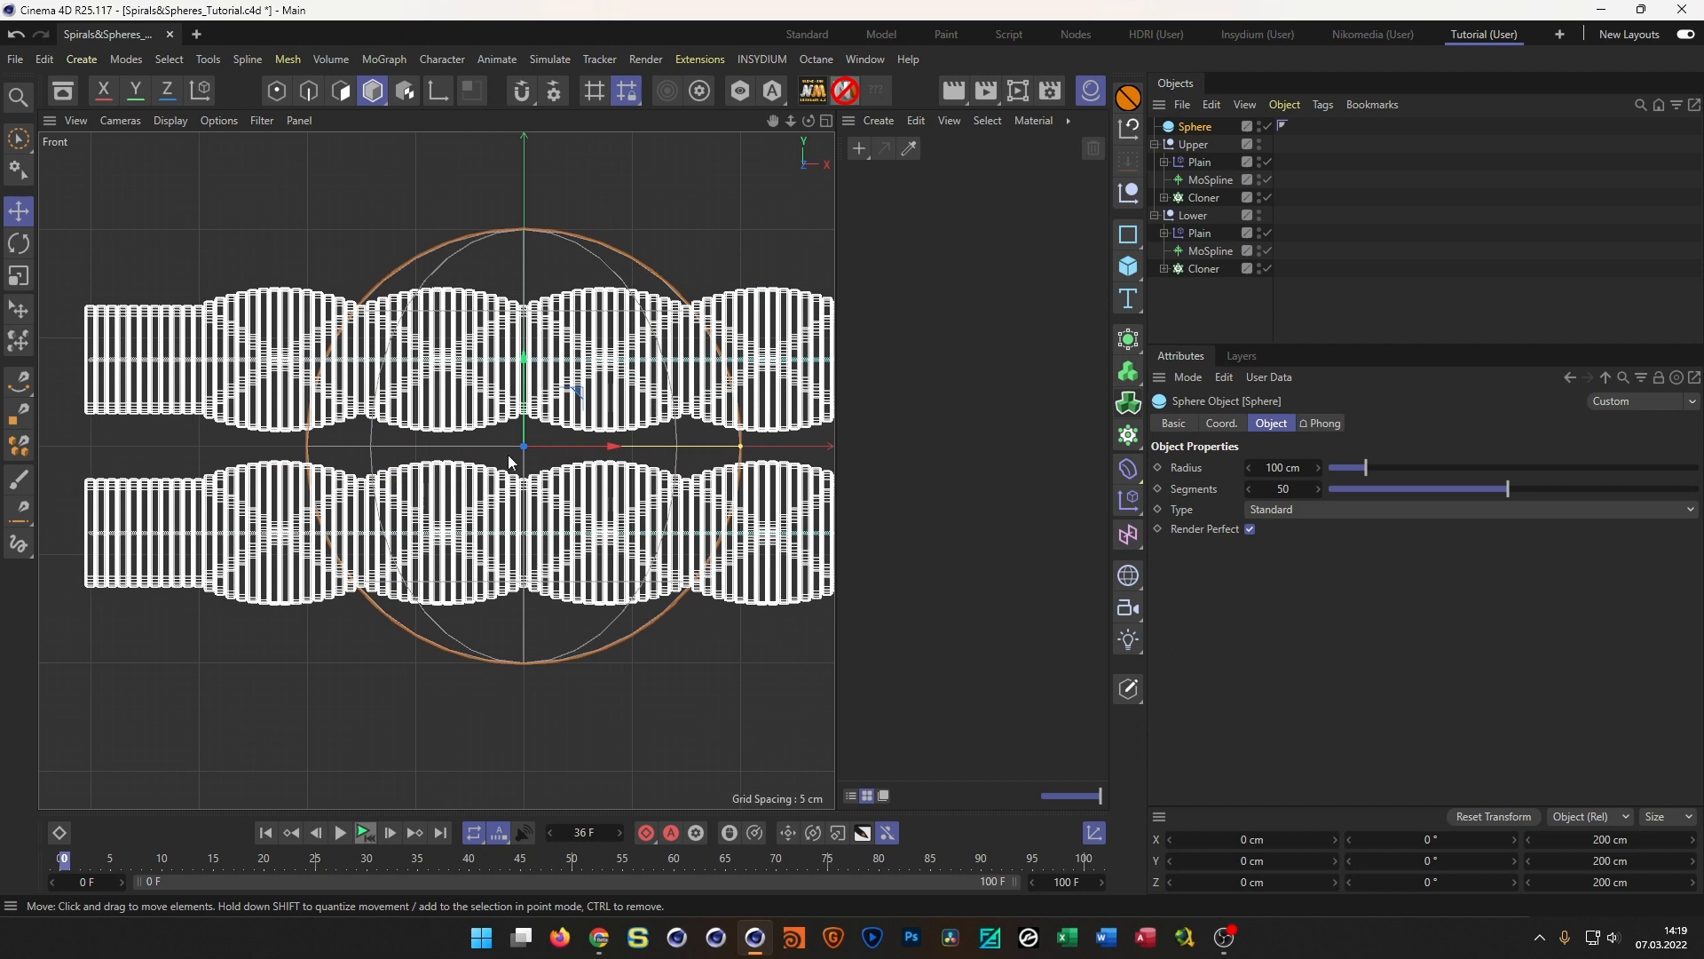
right_click_drag(526, 462, 527, 462, "alt")
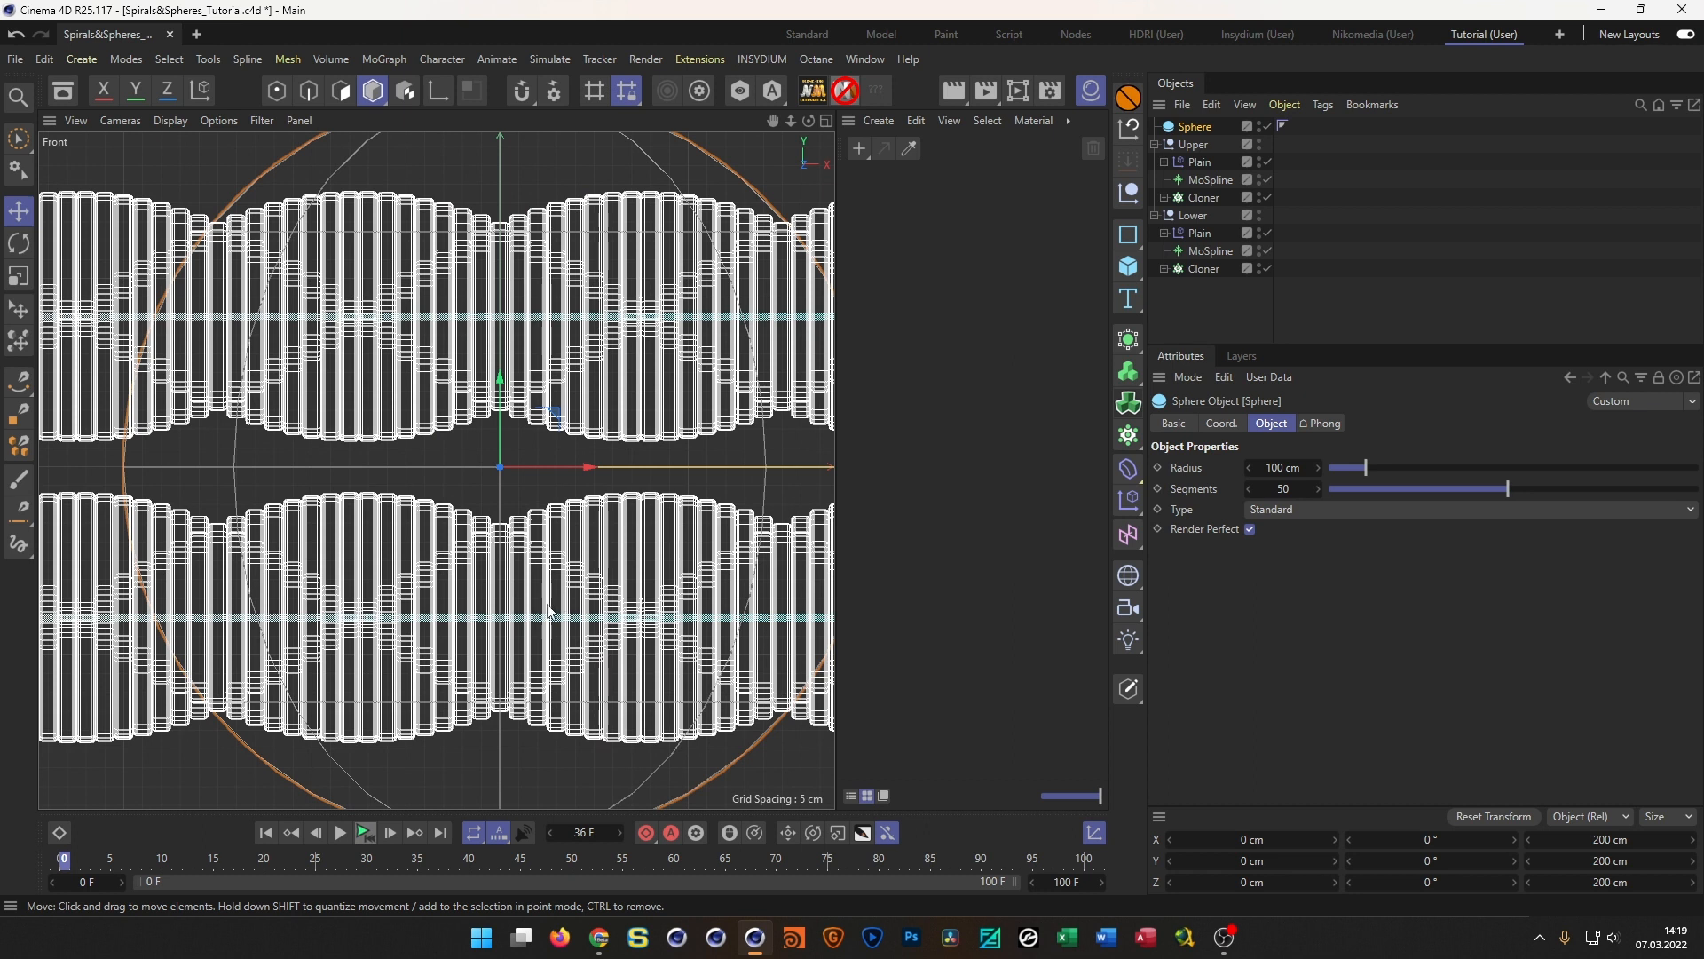
key("t")
left_click_drag(660, 648, 44, 781)
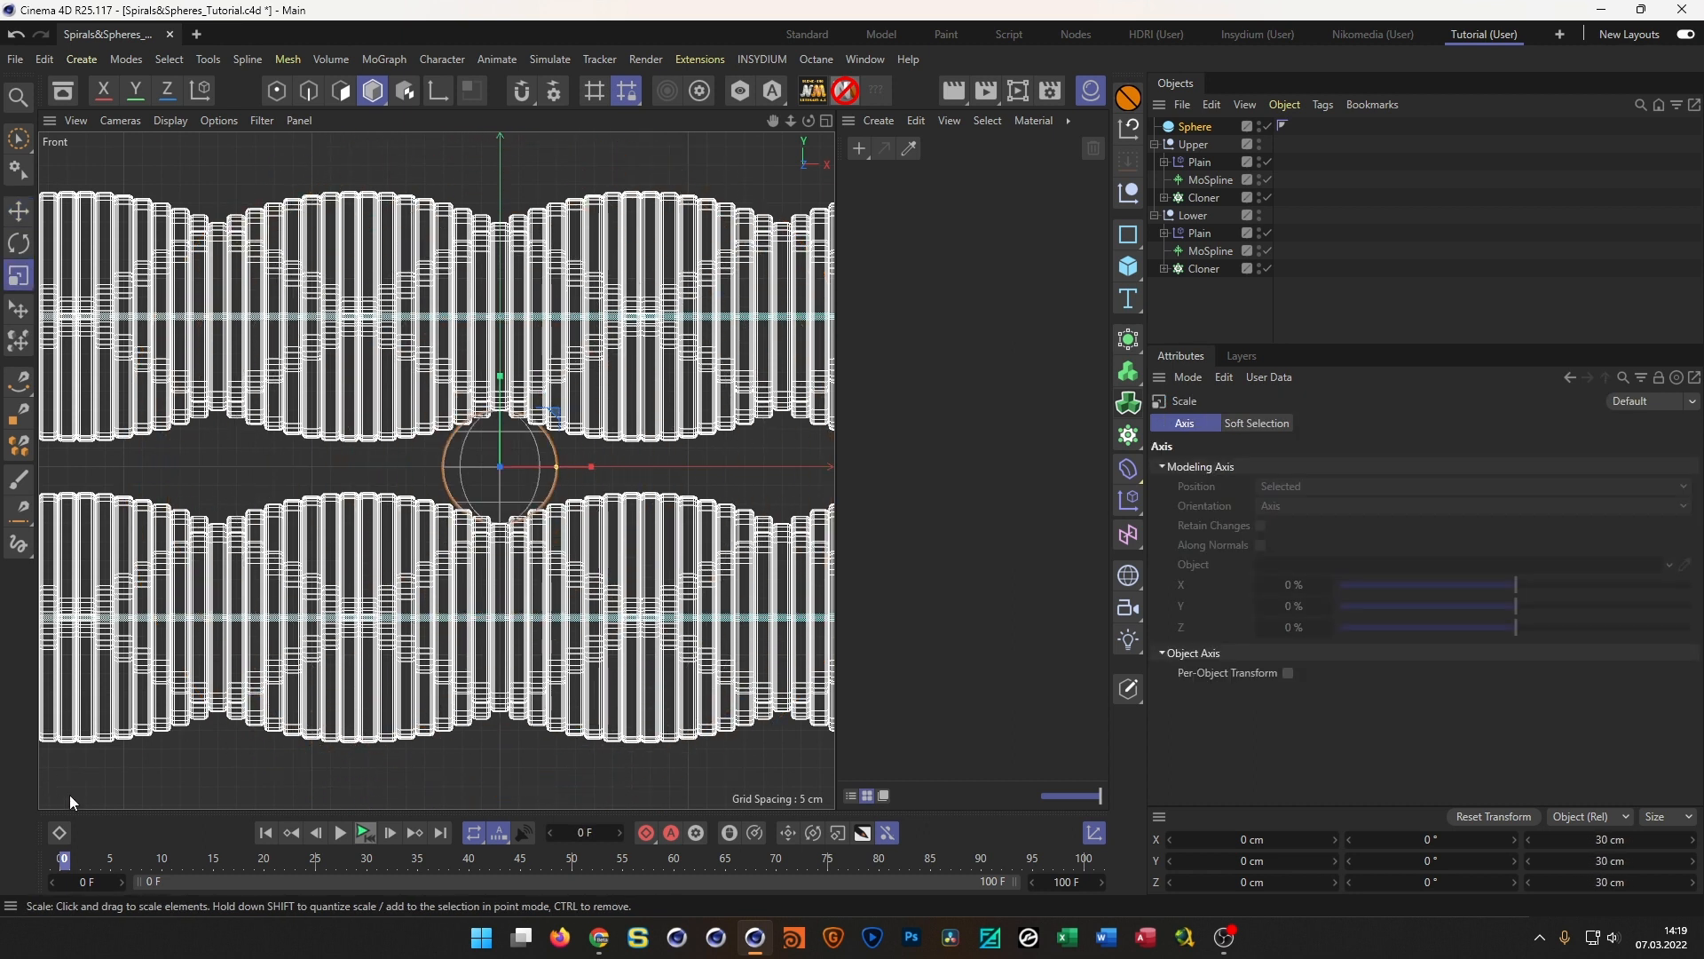
scroll(515, 537, "up", 5)
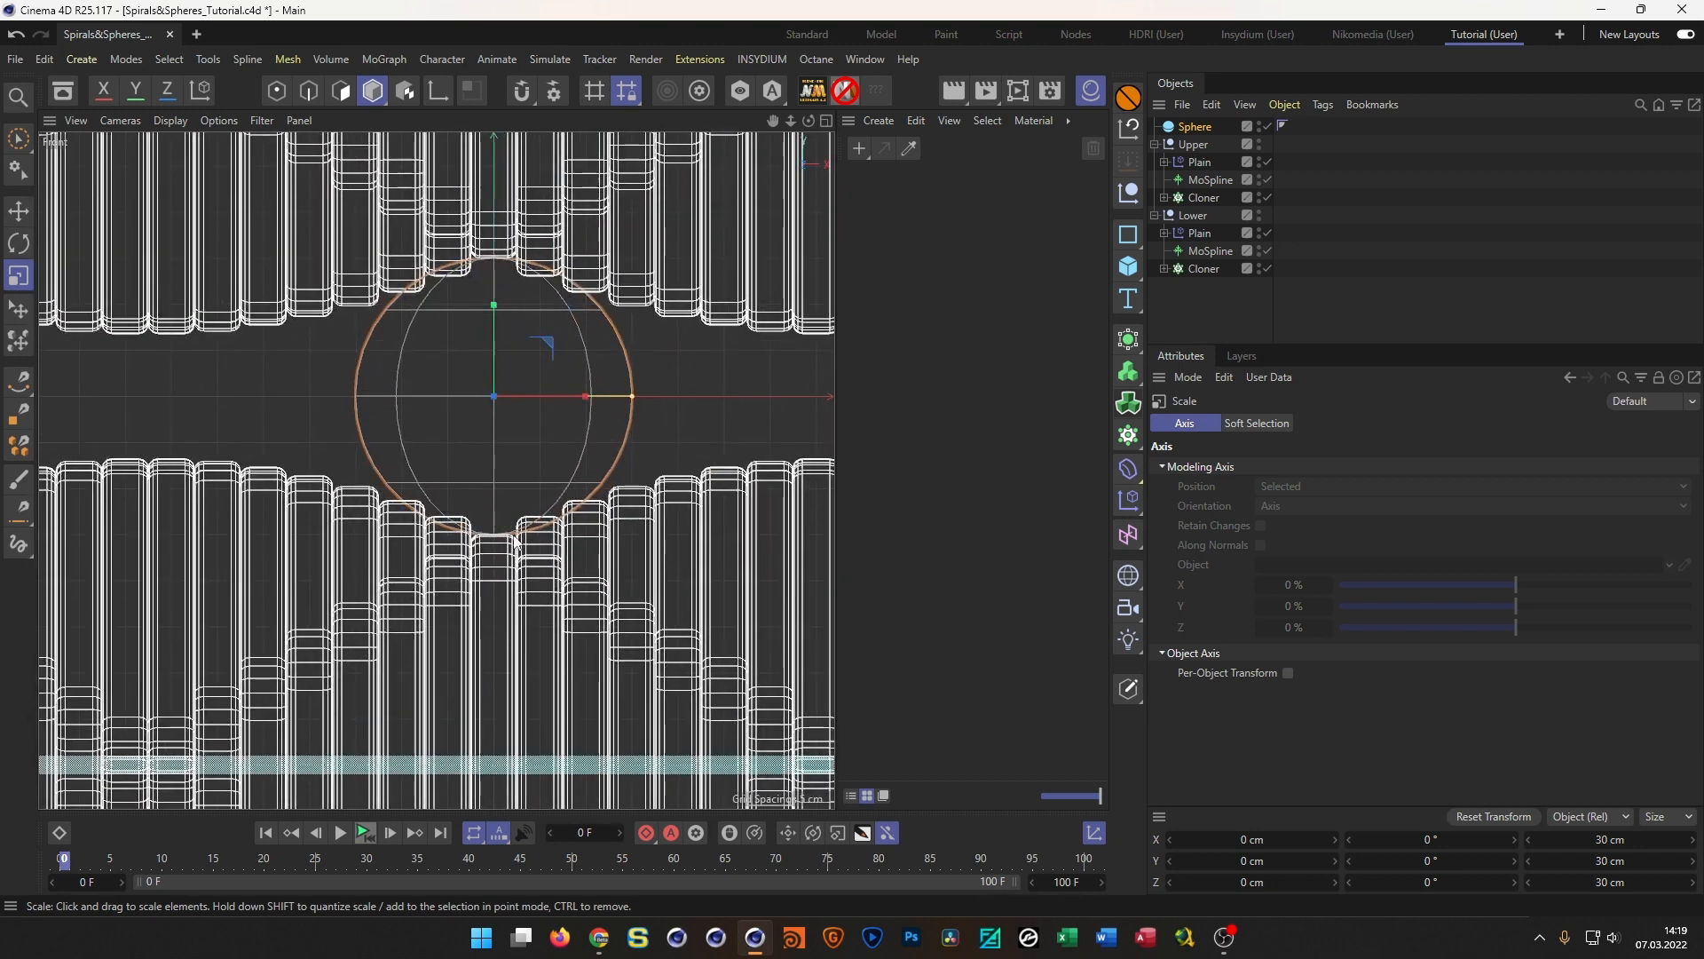
middle_click(516, 545)
middle_click(426, 453)
scroll(533, 508, "up", 4)
scroll(510, 505, "down", 5)
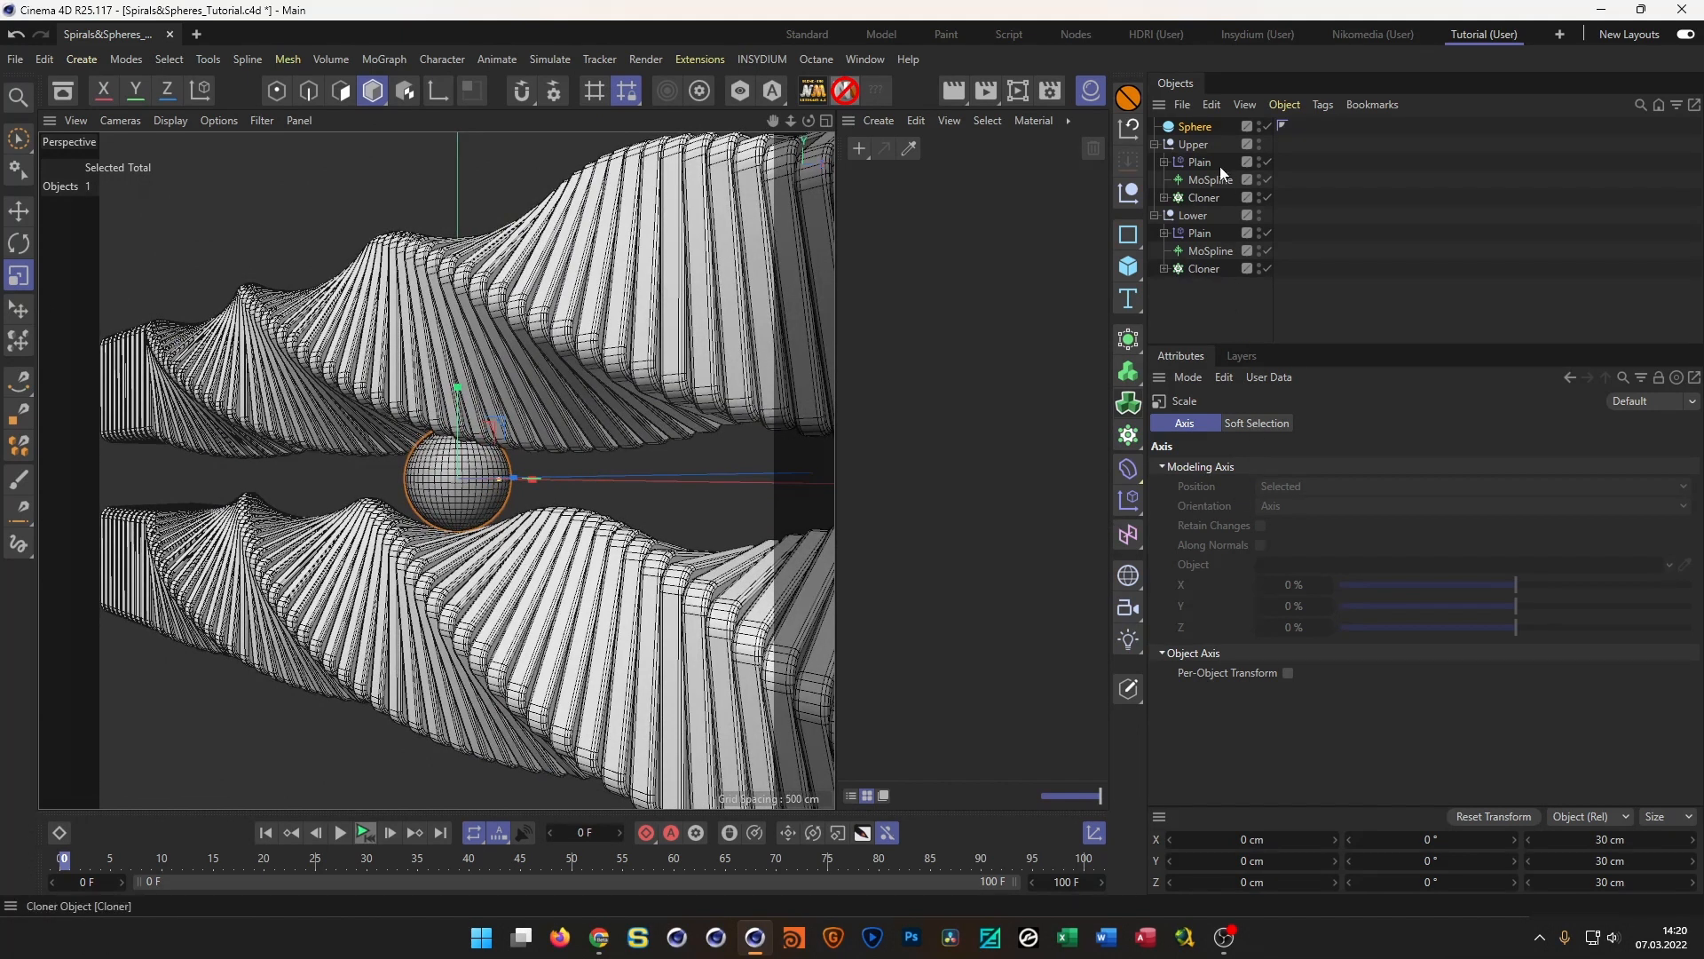
Set the sphere's radius to 25 cm
left_click(1200, 126)
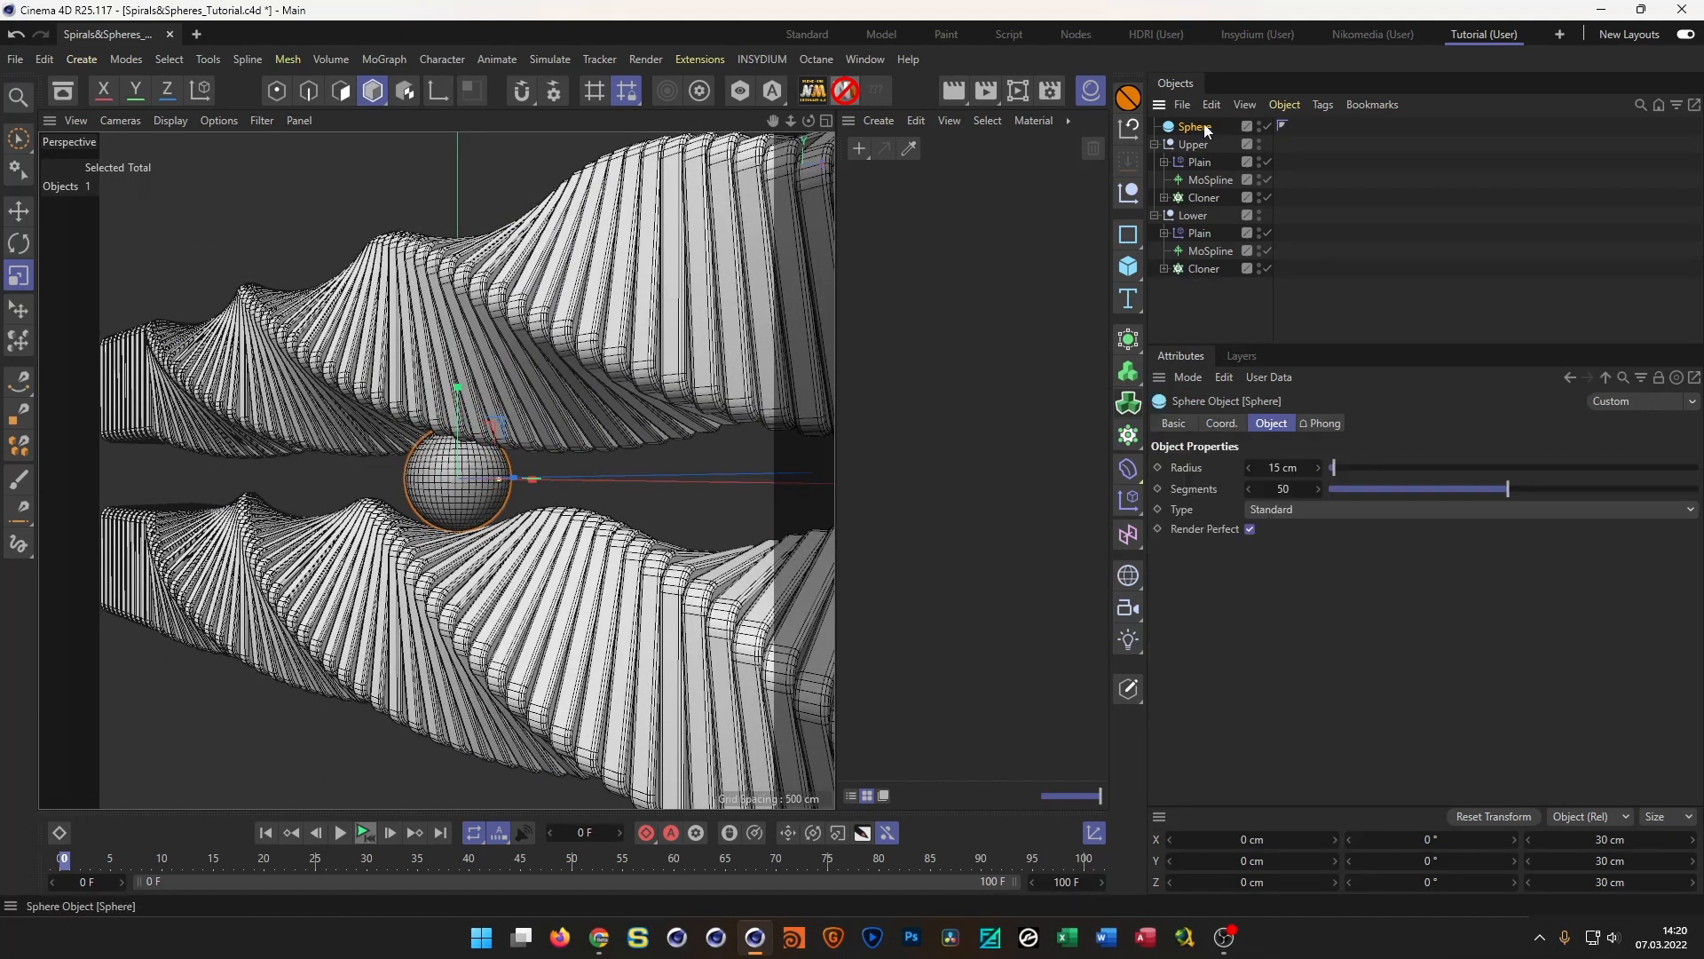
left_click(1284, 468)
type("25")
key("Return")
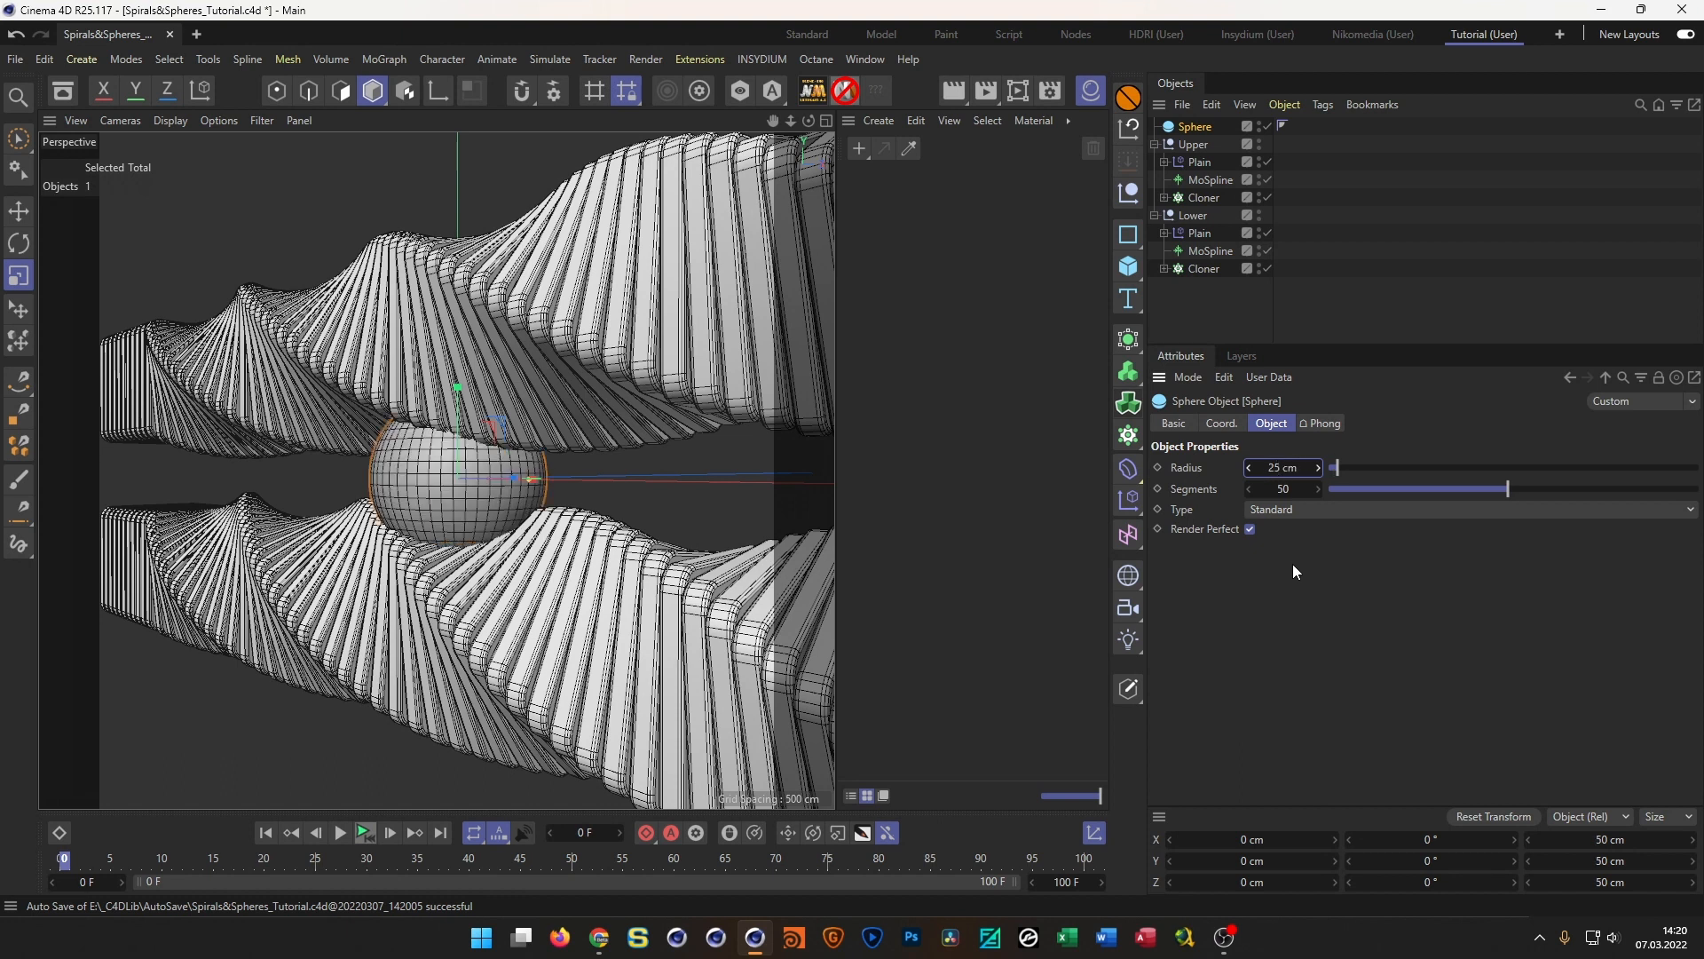
Move the Upper group up to Y 50 cm and the Lower group down to Y -50 cm in the front view
middle_click(441, 524)
middle_click(540, 588)
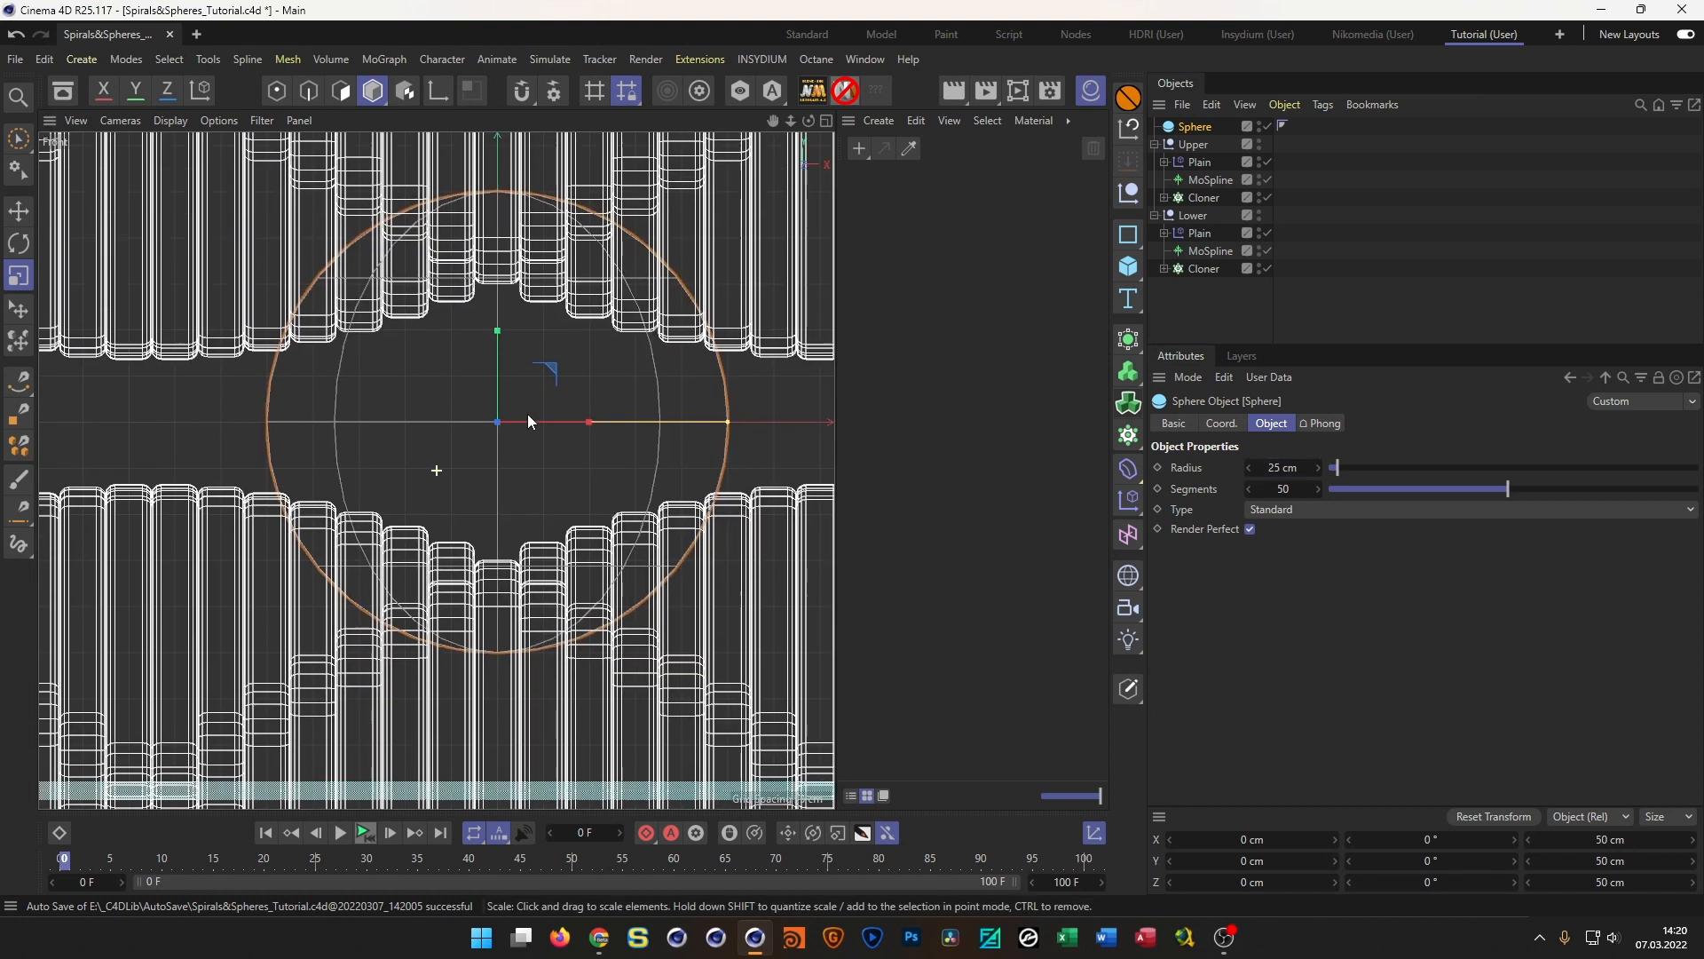
left_click(1192, 145)
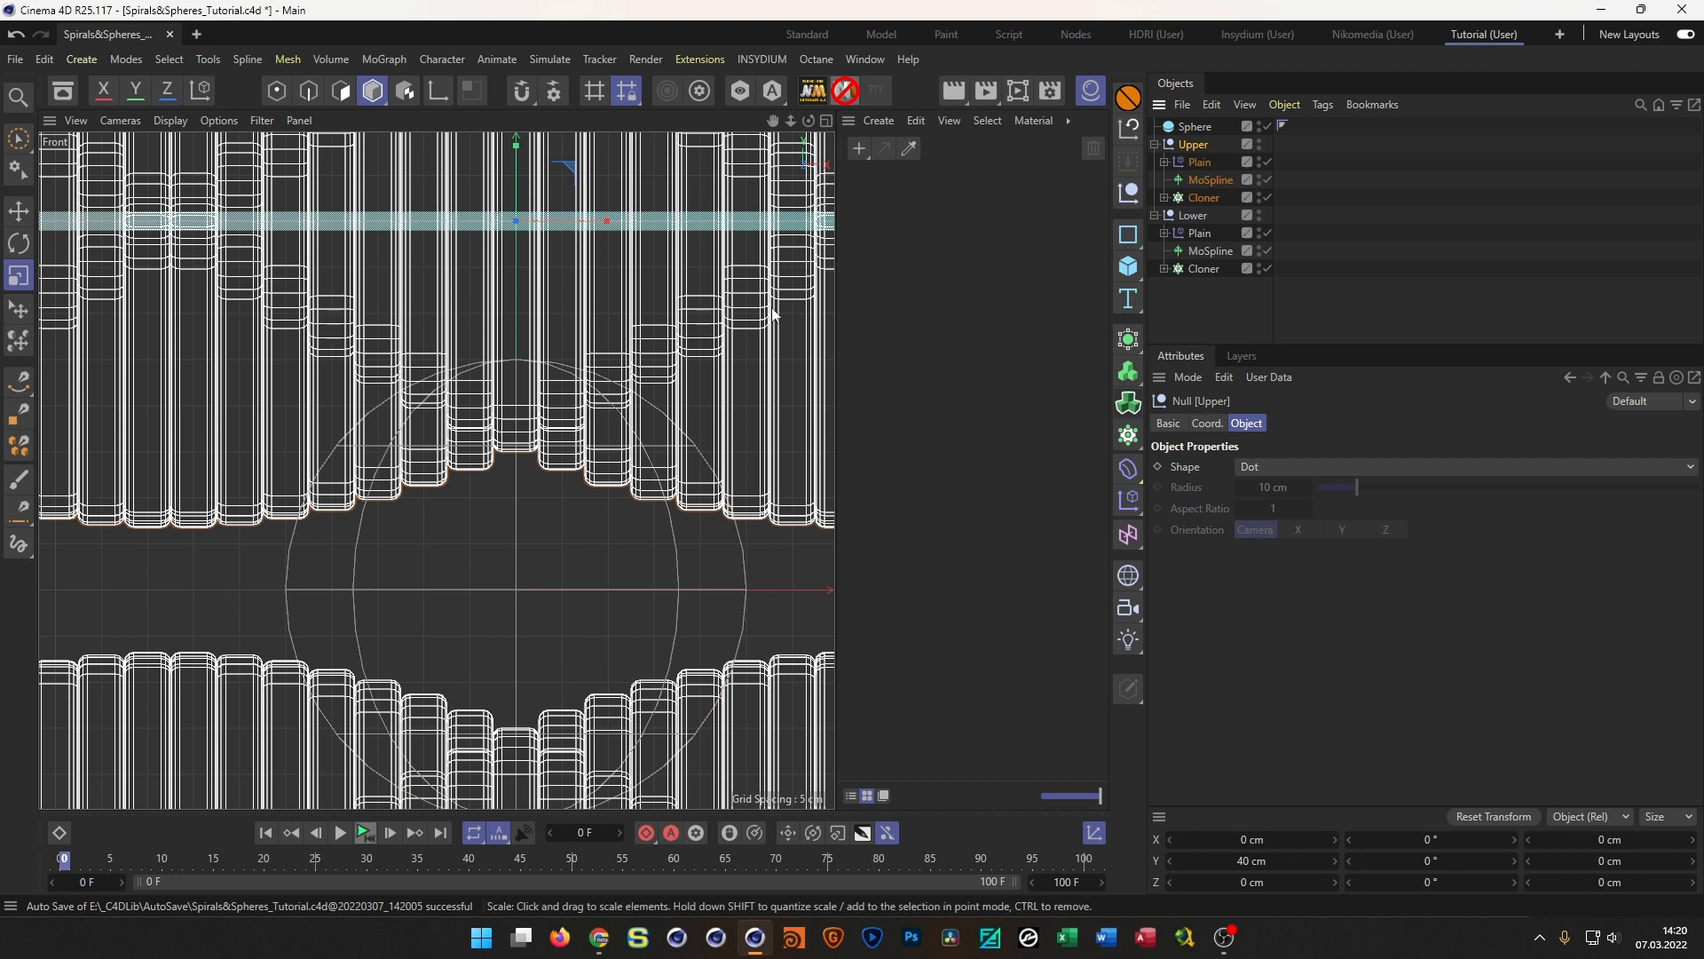
key("e")
left_click_drag(518, 152, 518, 60)
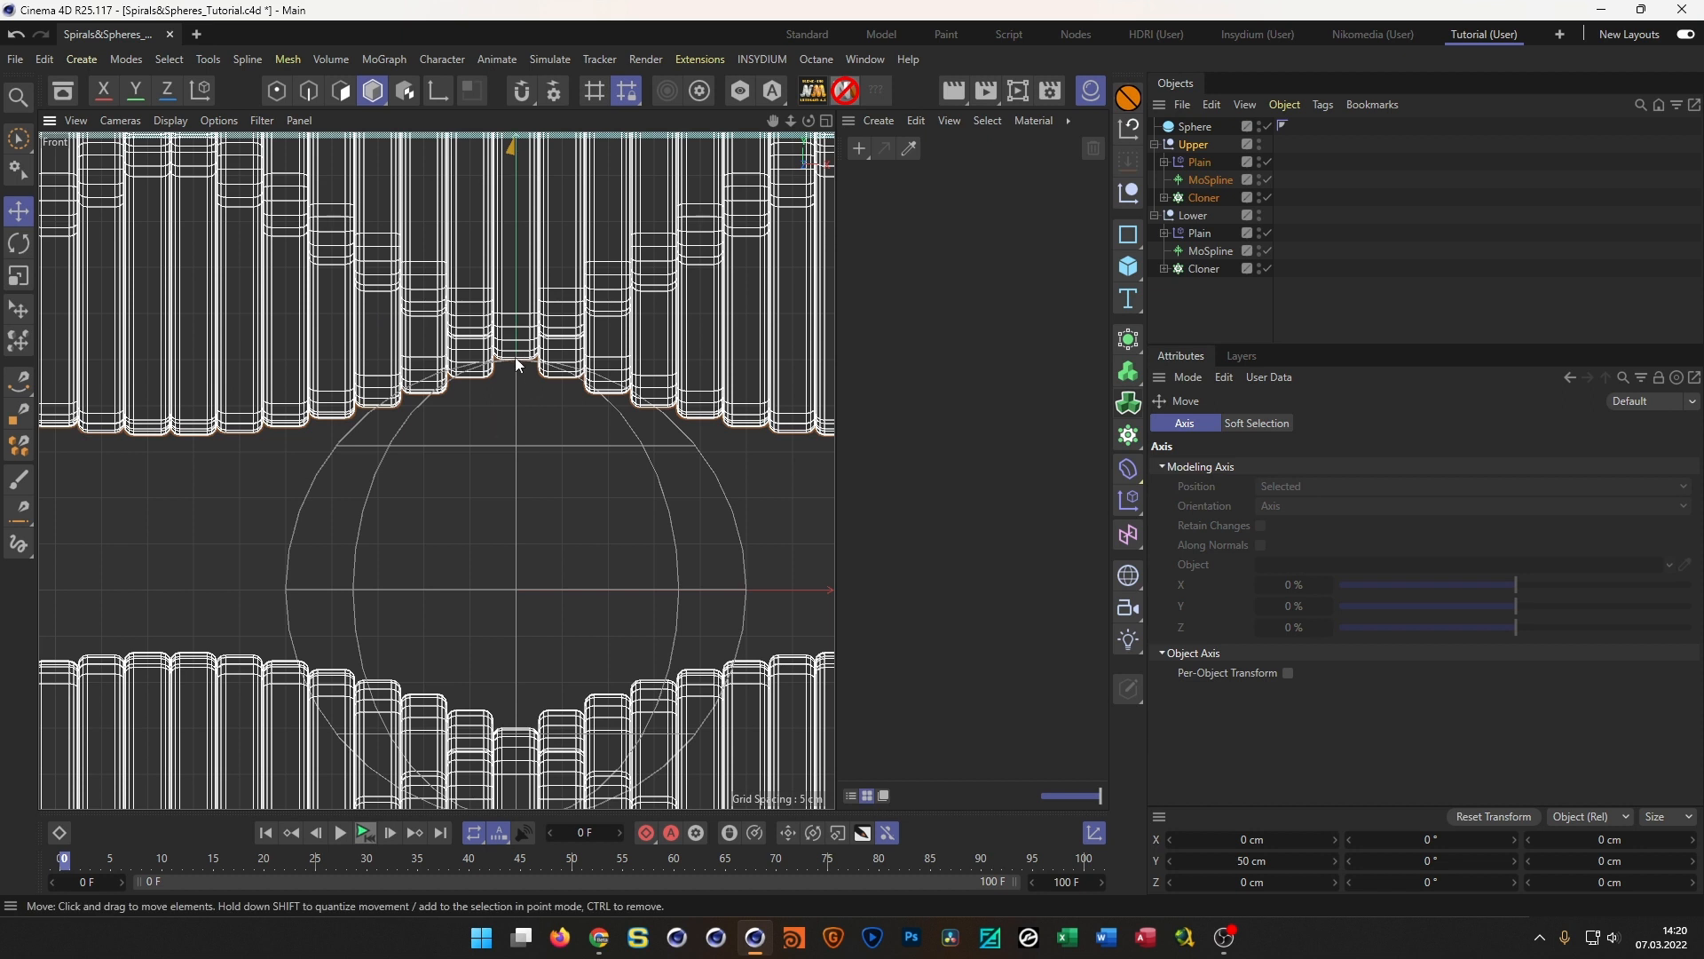
middle_click_drag(542, 719, 530, 545, "alt")
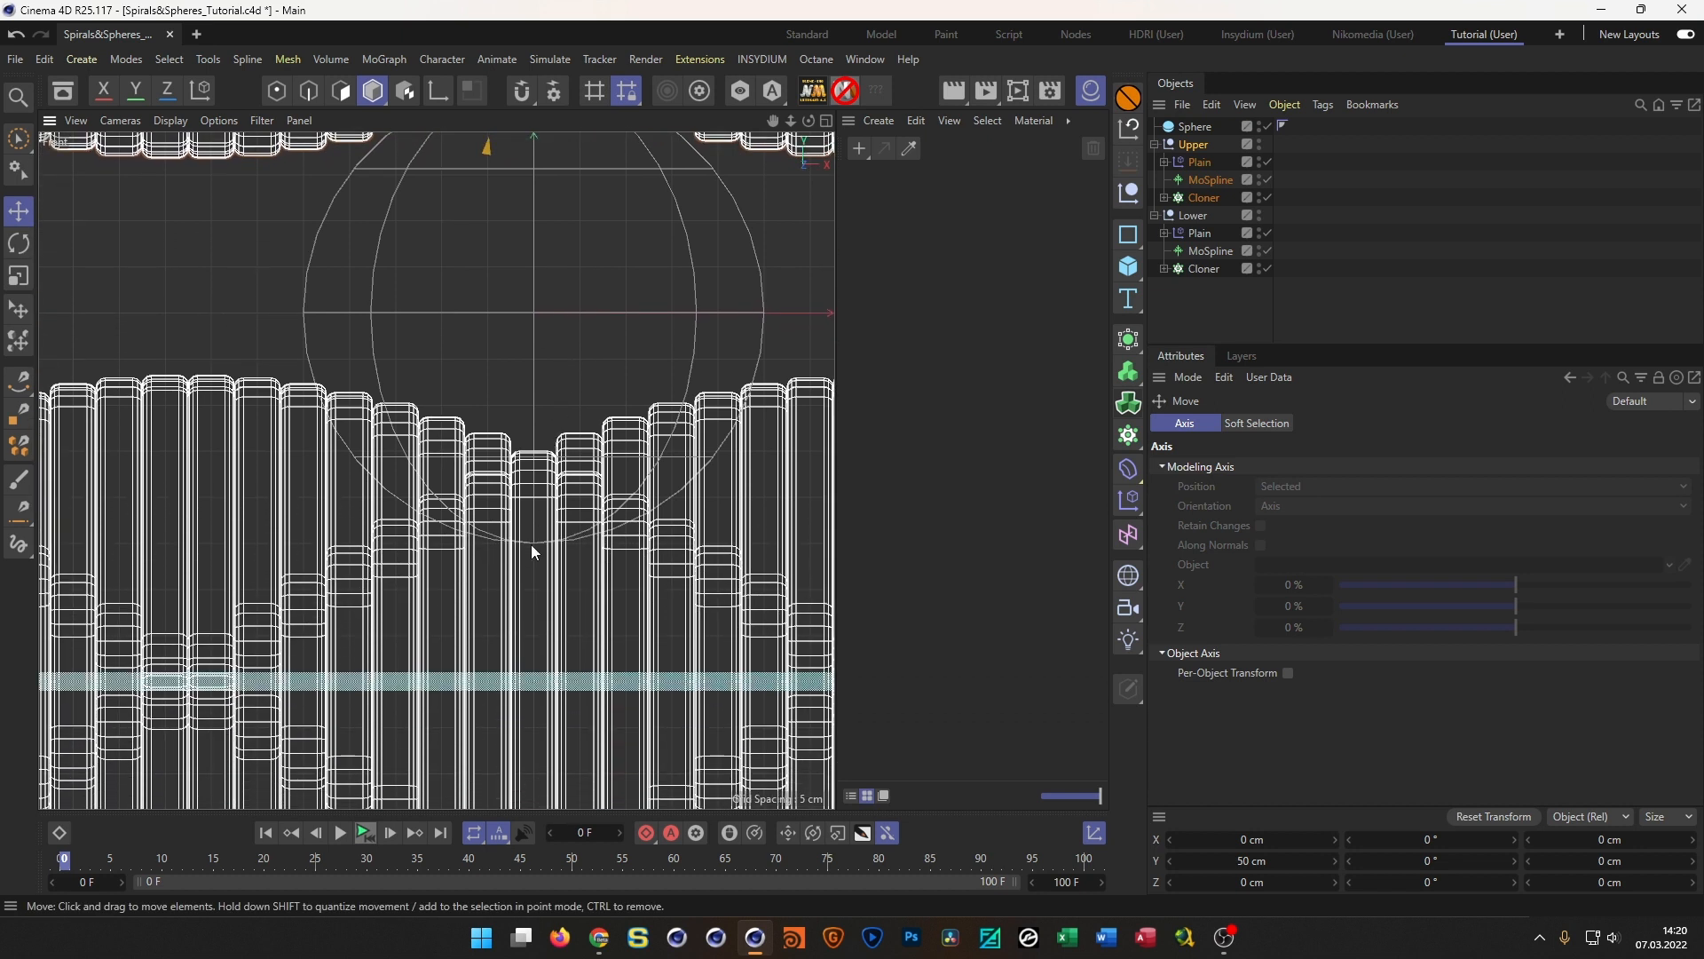
left_click(1190, 215)
left_click_drag(536, 600, 522, 679)
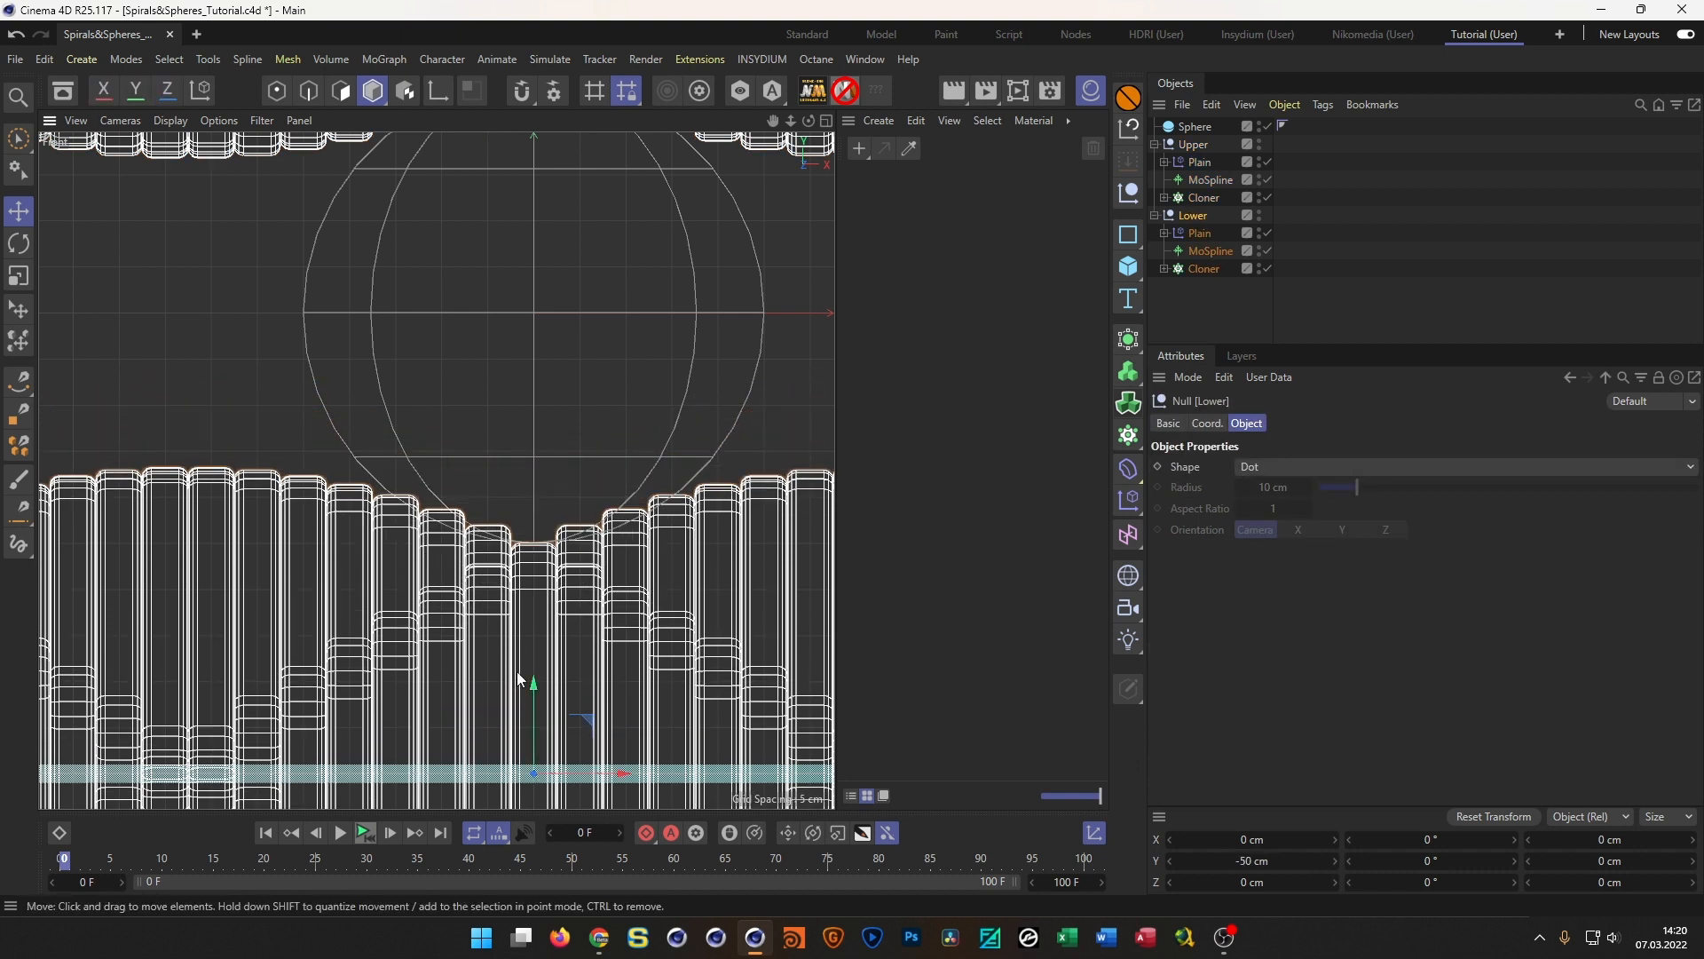
Check the sphere's fit between the two spirals in the perspective view and save the project
middle_click(585, 635)
middle_click(335, 341)
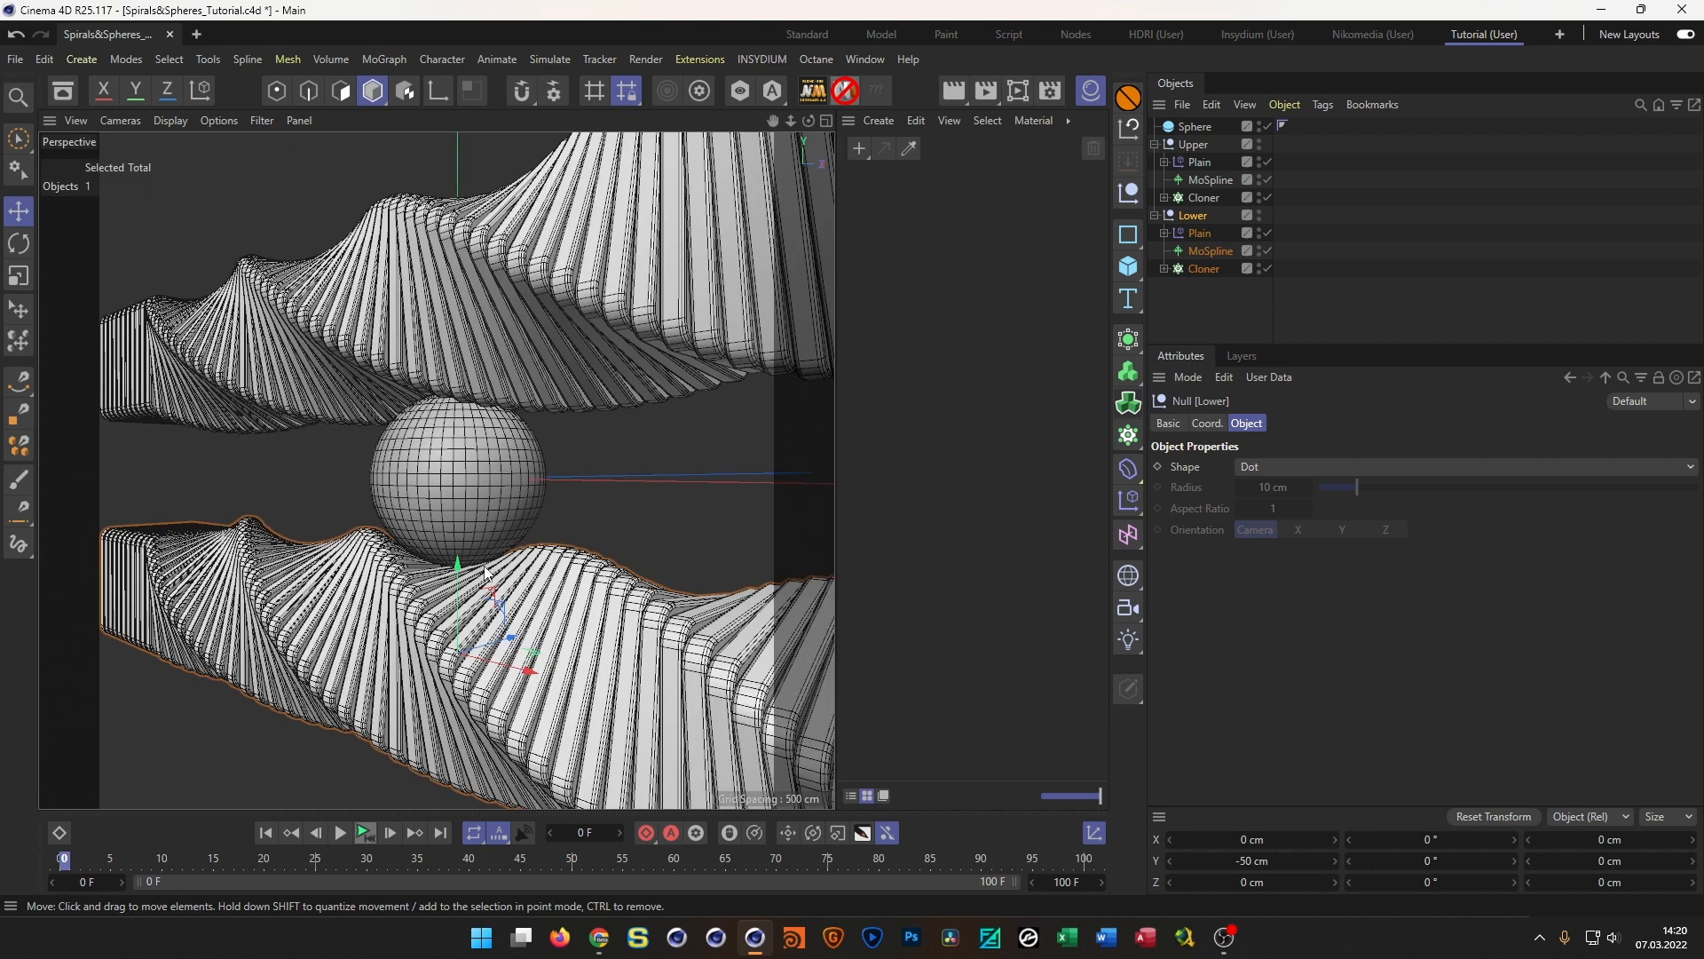
mouse_move(476, 512)
left_mouse_down("alt")
mouse_move(586, 471)
mouse_move(473, 545)
left_mouse_up("alt")
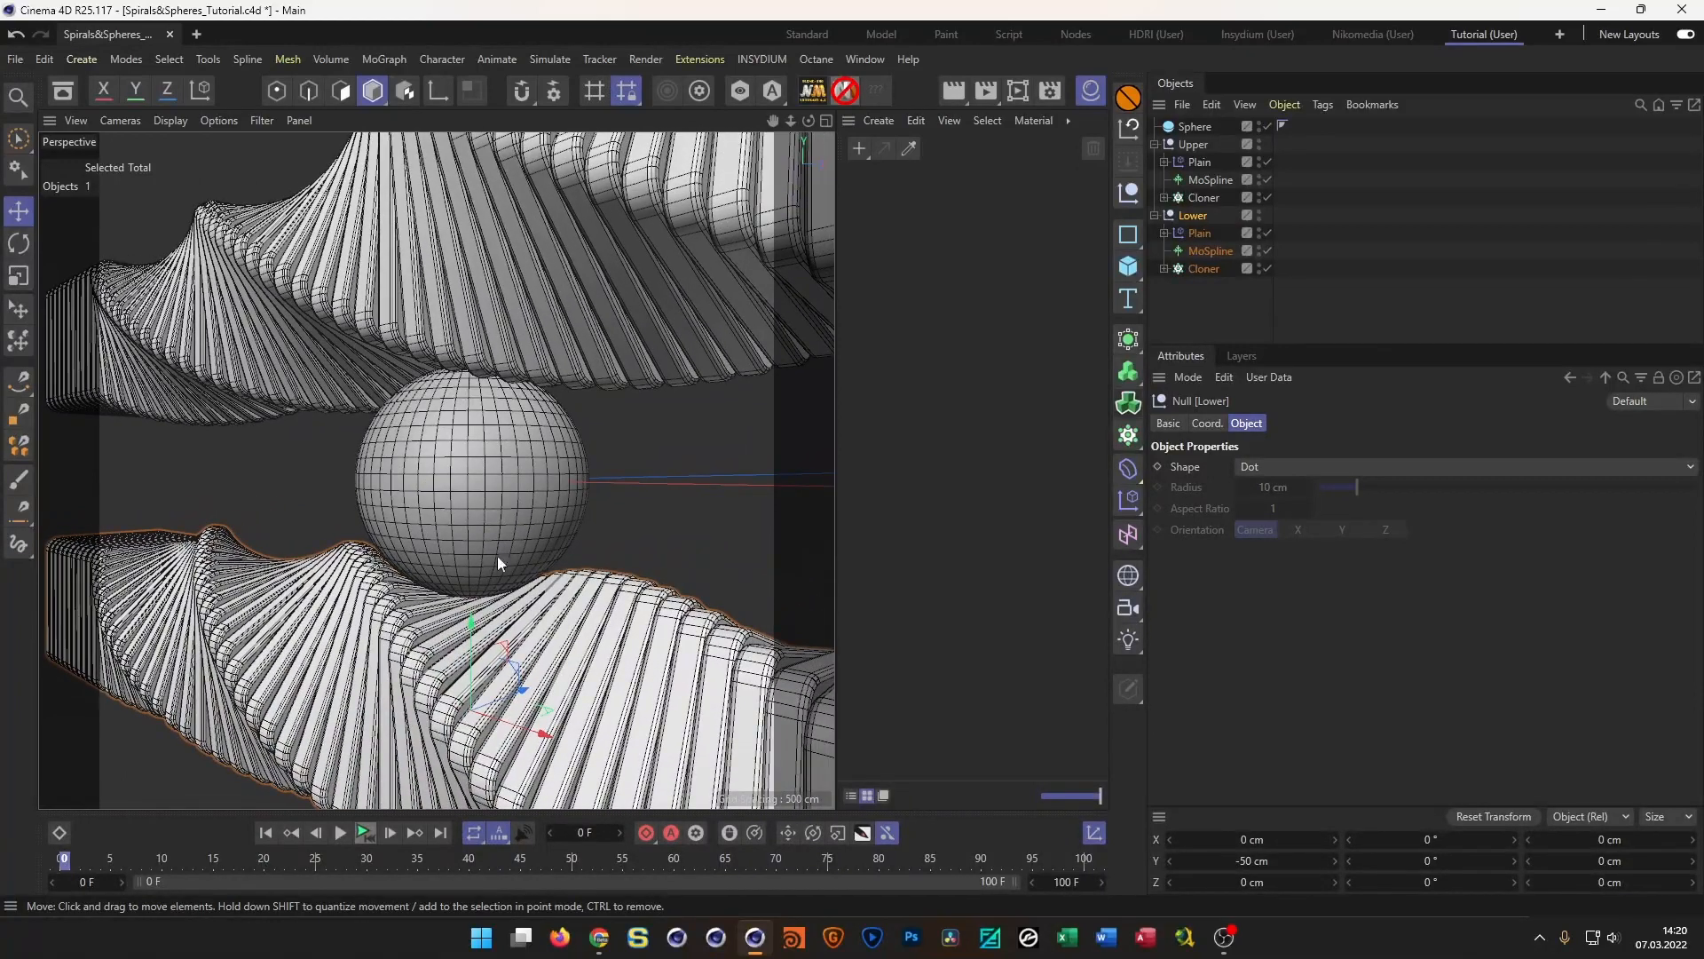
scroll(522, 572, "up", 2)
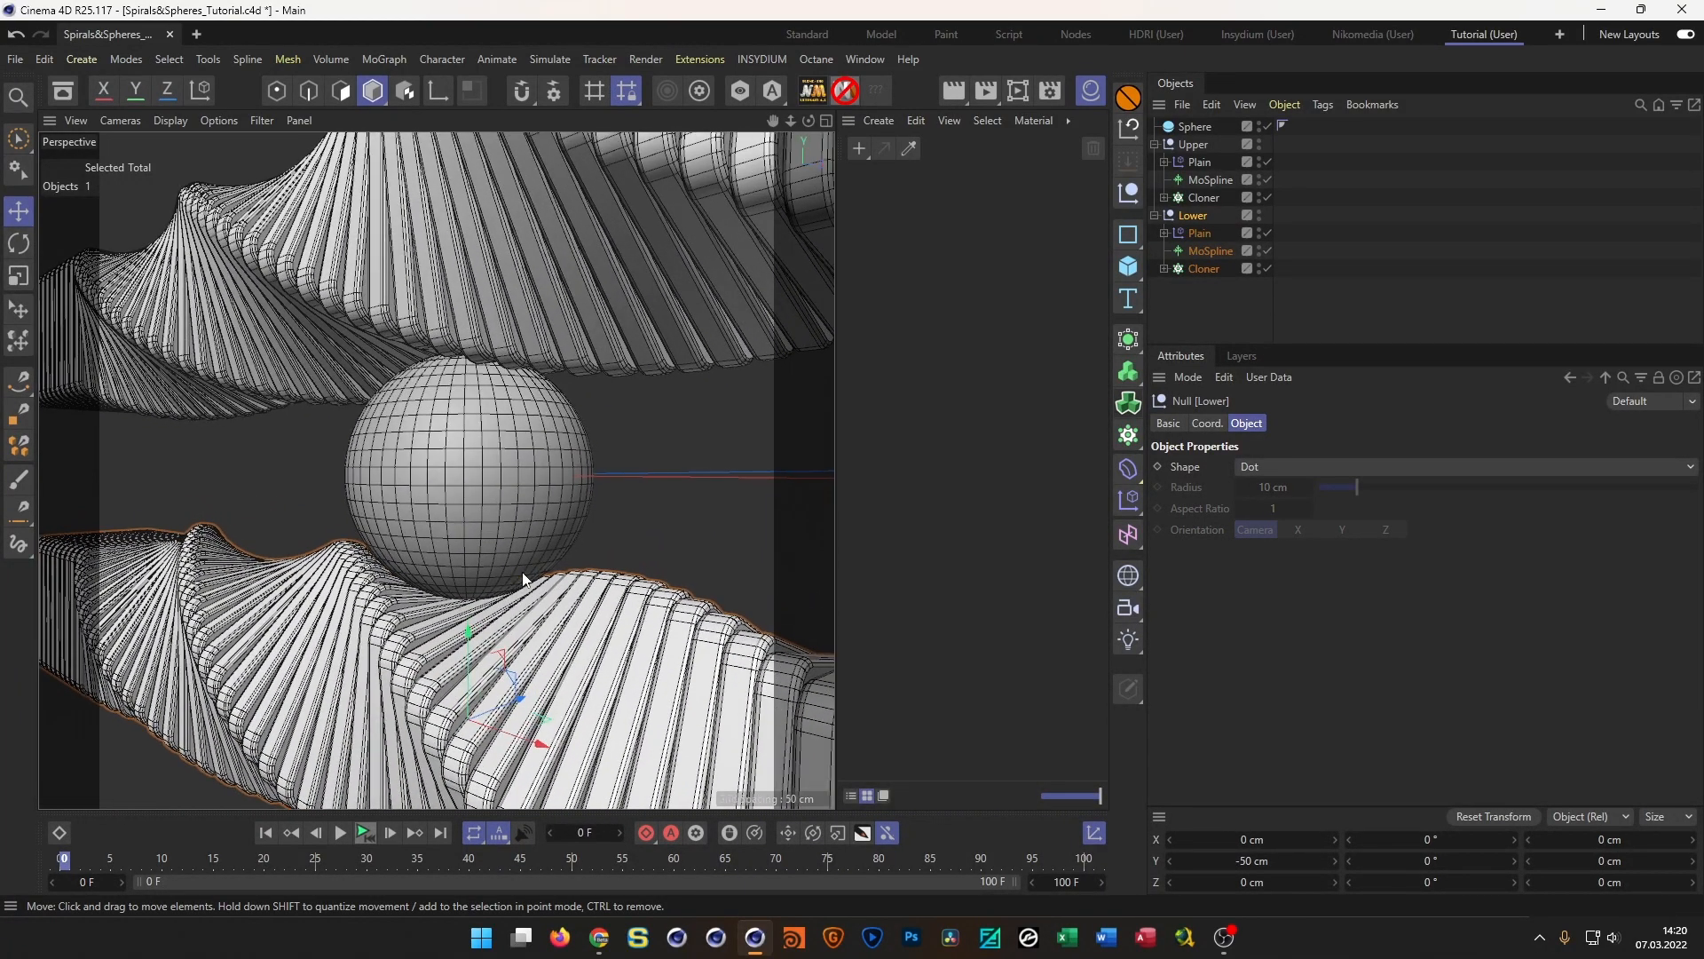
left_click_drag(514, 585, 510, 588, "alt")
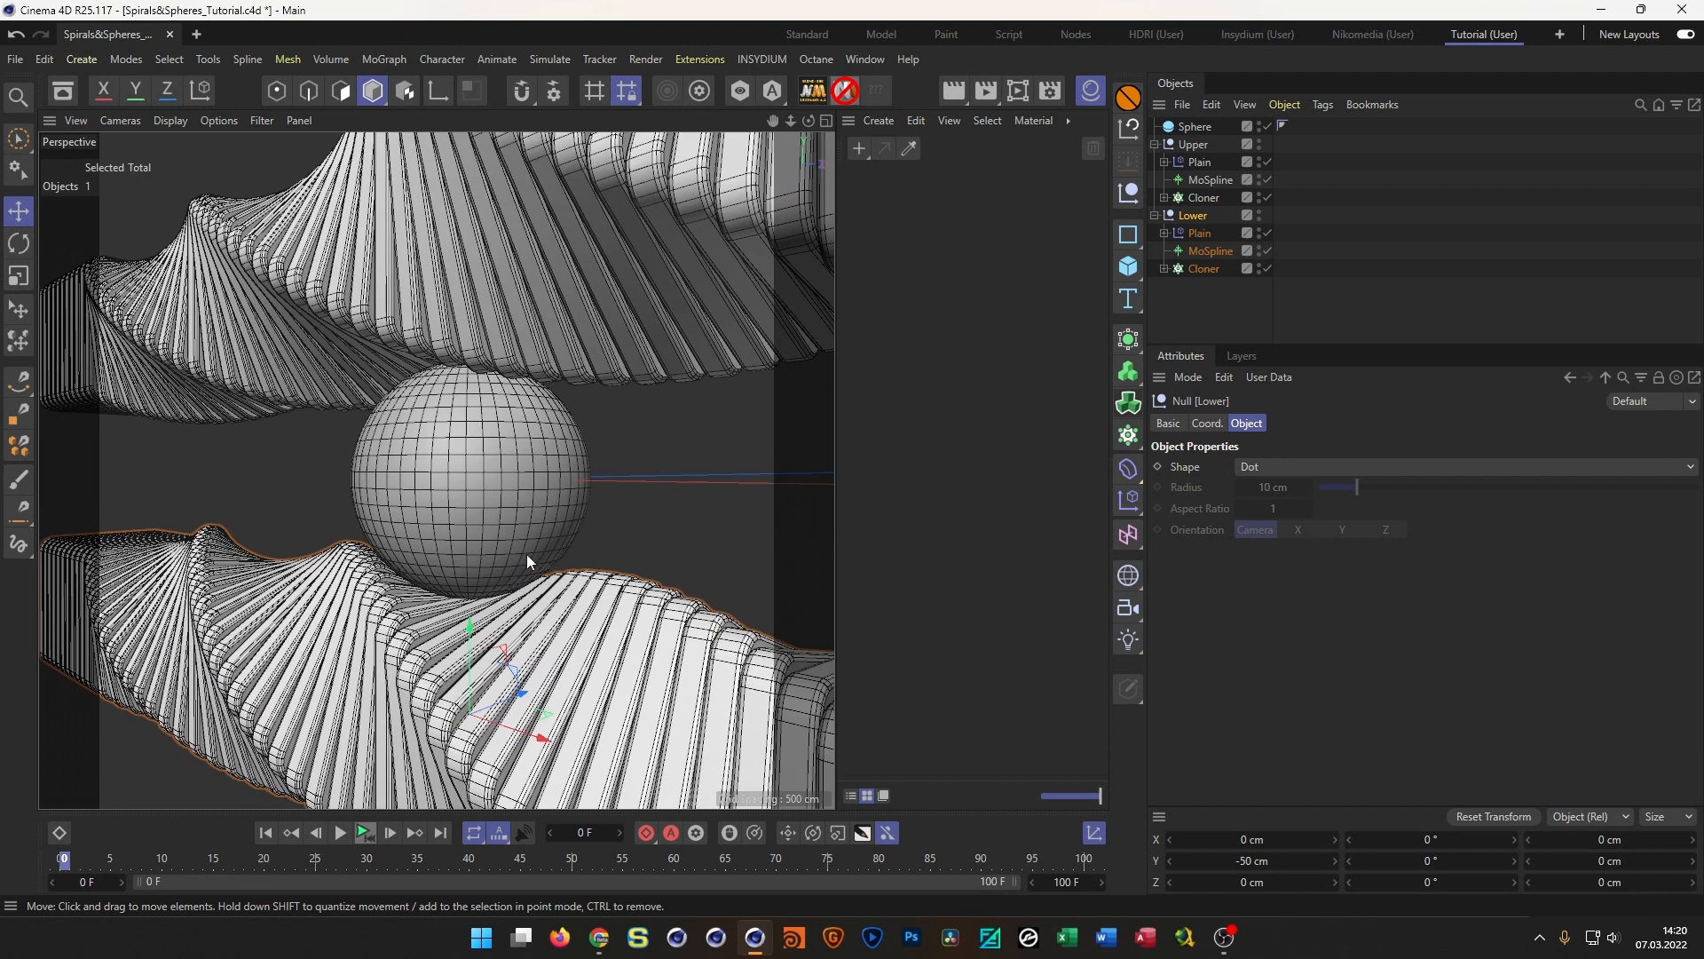
key("ctrl+s")
Create a new material and load a Checkerboard shader as its color texture
double_click(971, 265)
double_click(897, 210)
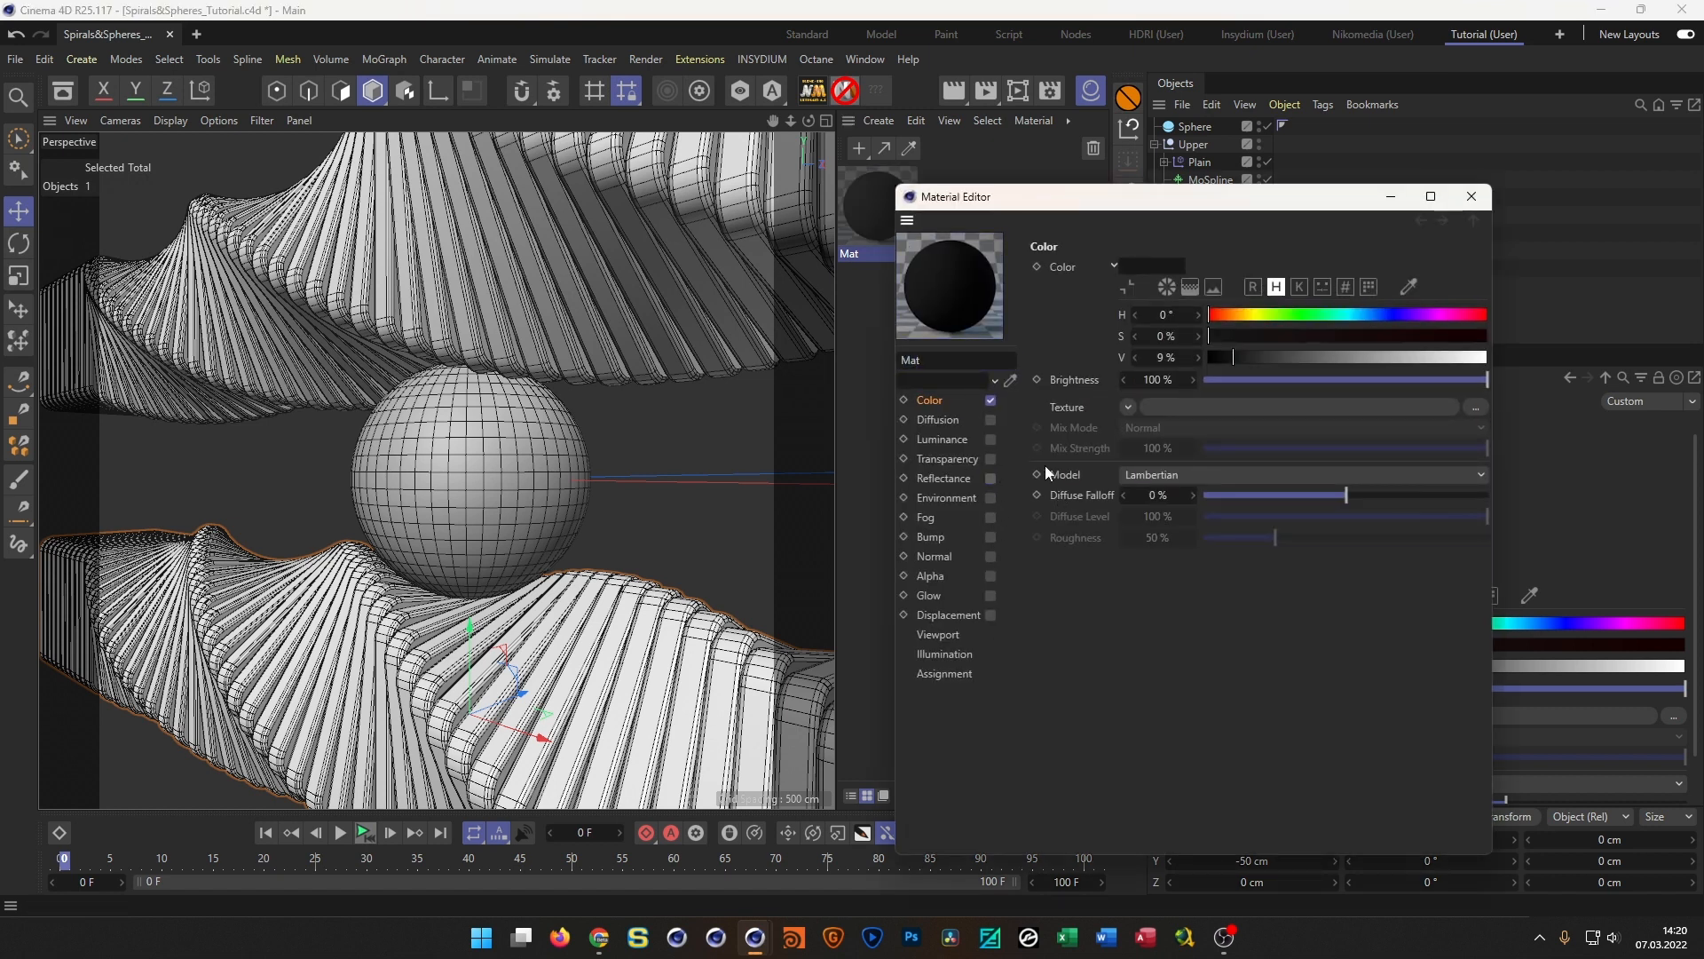
left_click(1128, 406)
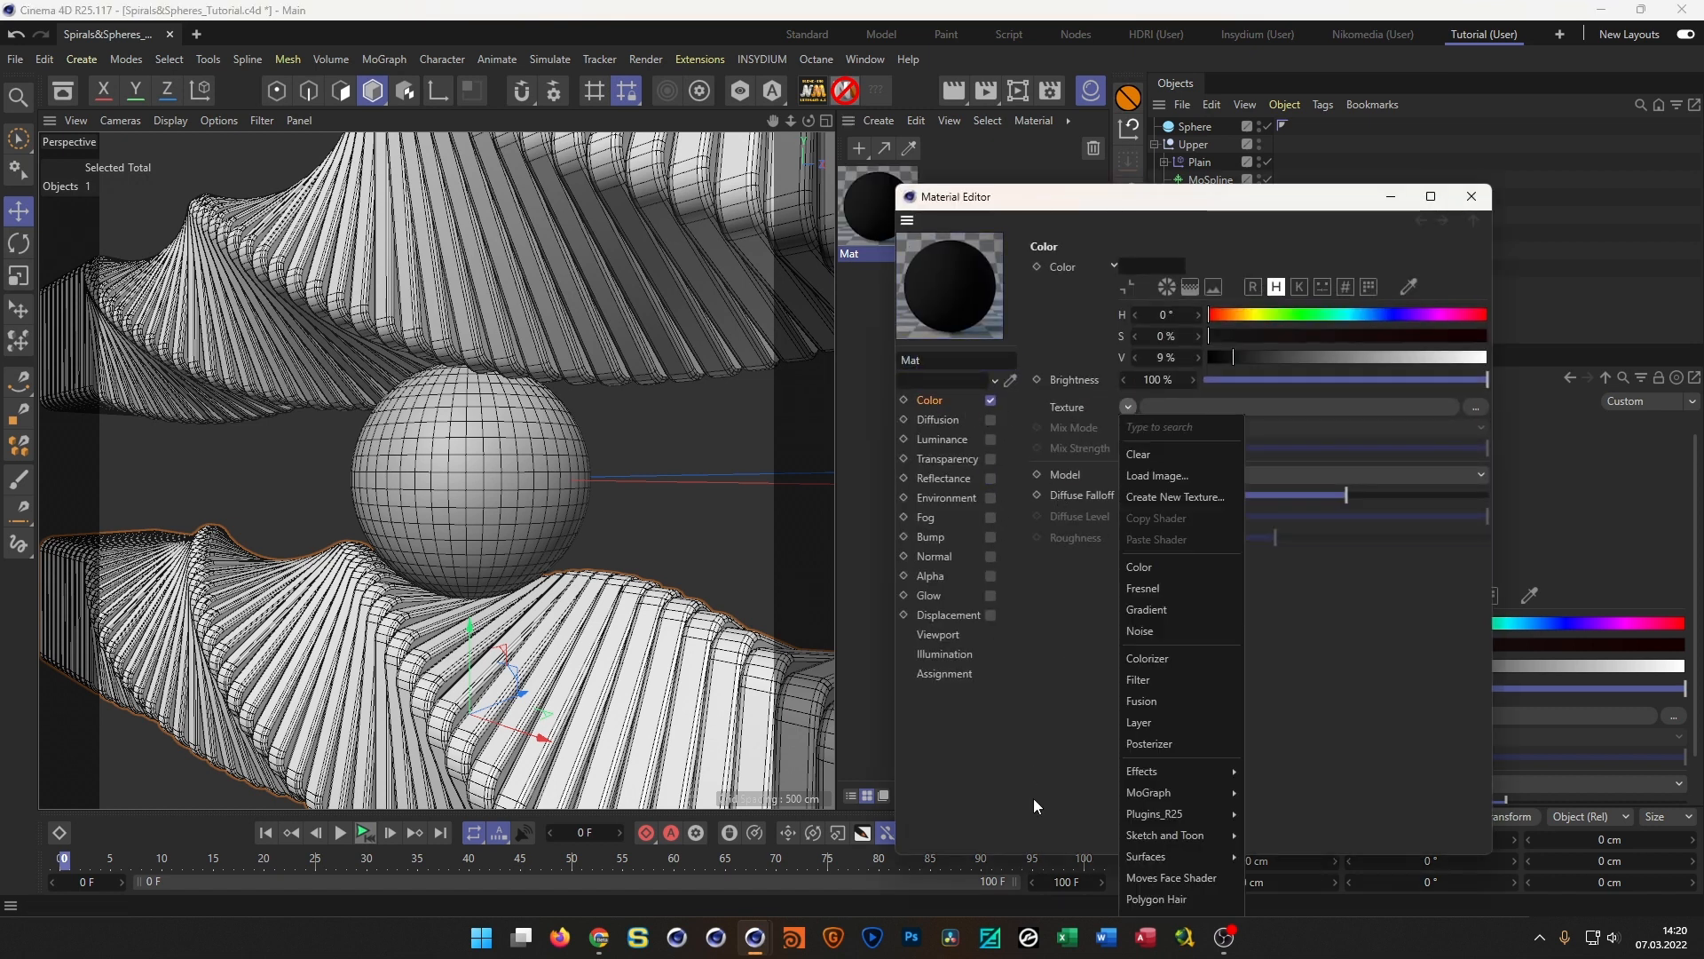
mouse_move(1132, 861)
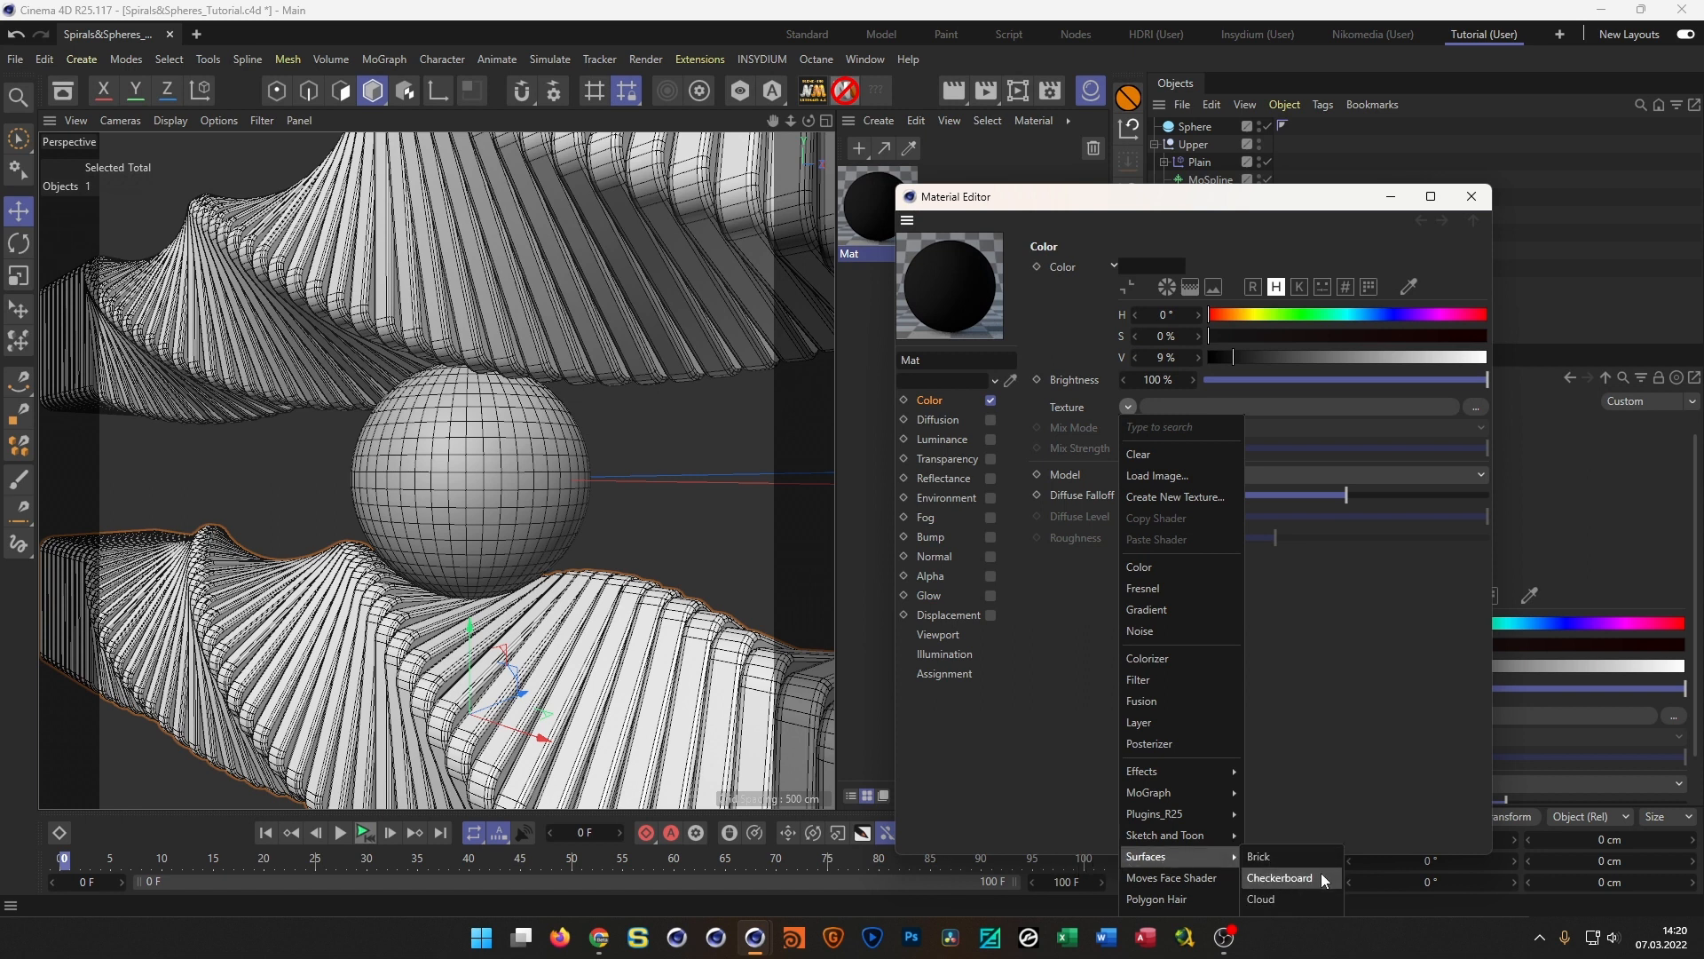
left_click(1320, 872)
Set the checkerboard's U Frequency to 0 and V Frequency to 1, and apply the material to the sphere
left_click(1154, 441)
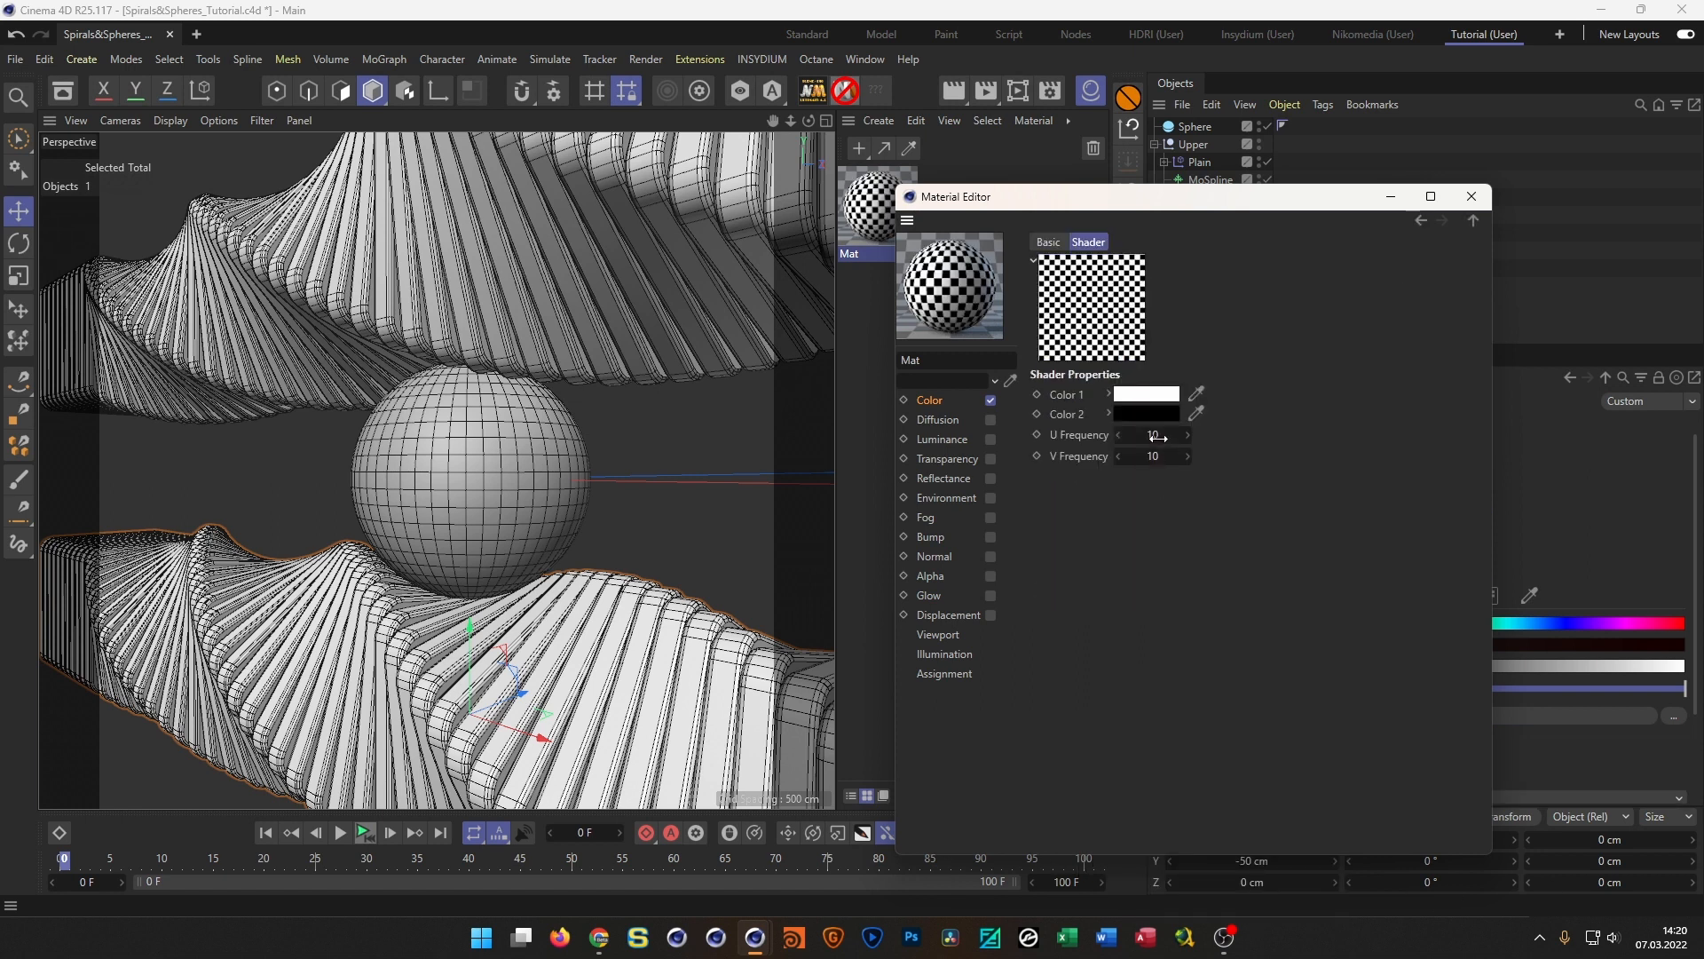
type("0")
key("Tab")
type("1")
key("Return")
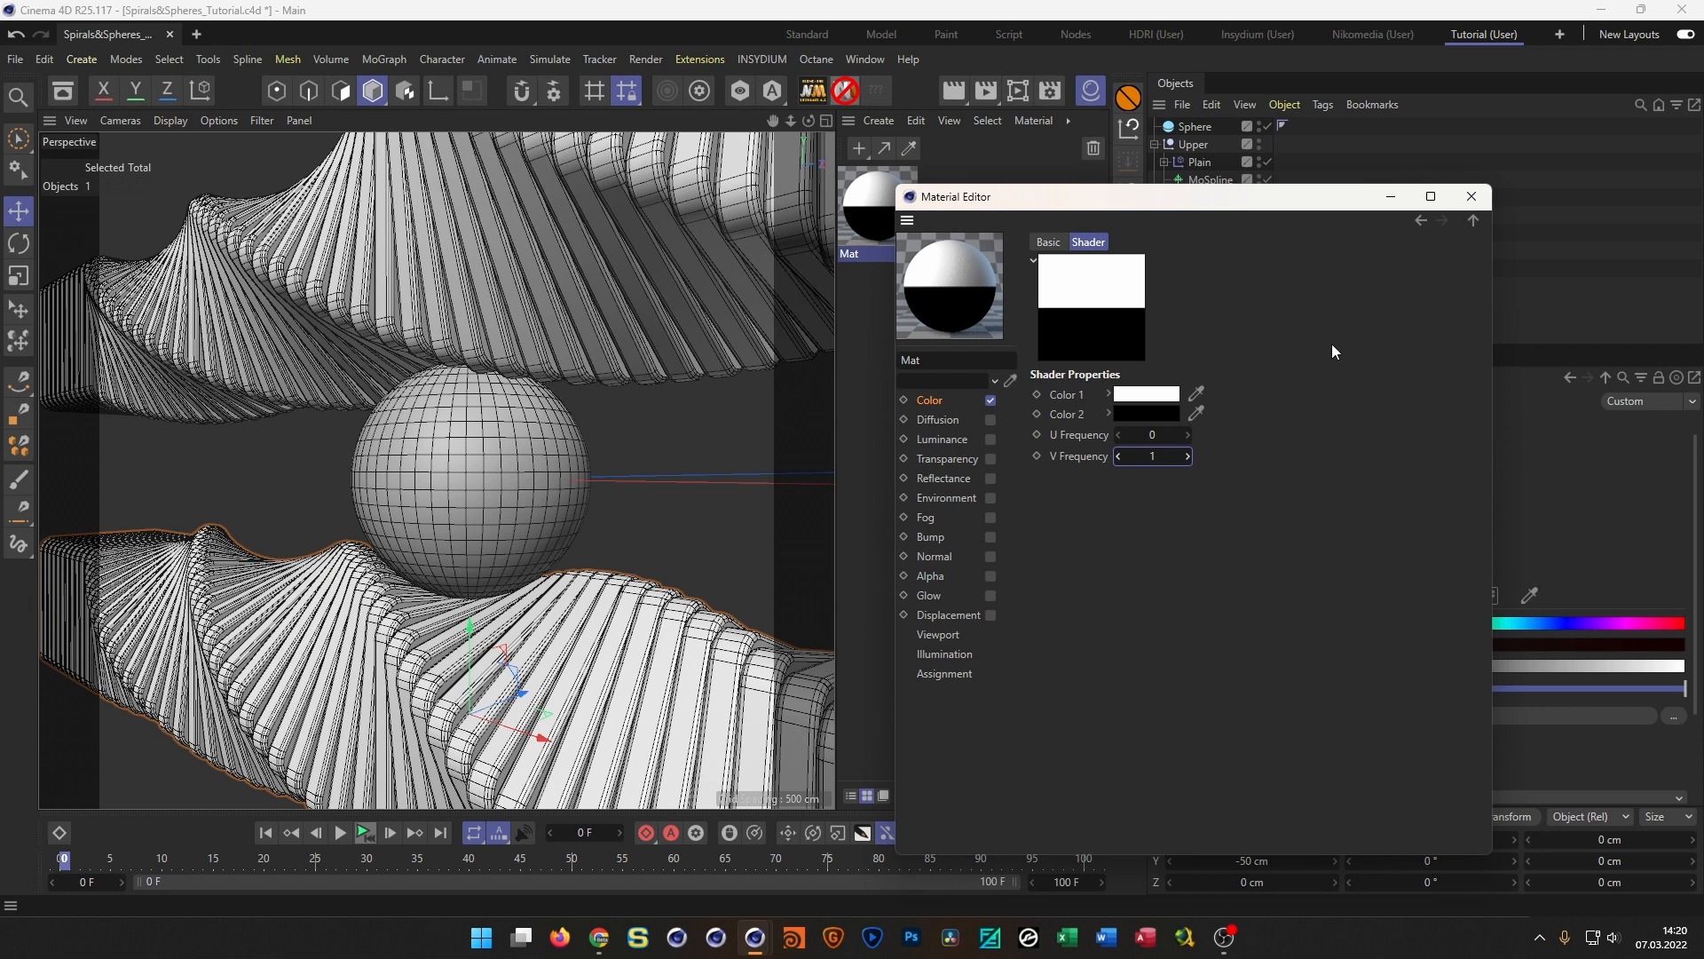
left_click(1471, 196)
left_click_drag(876, 206, 1194, 127)
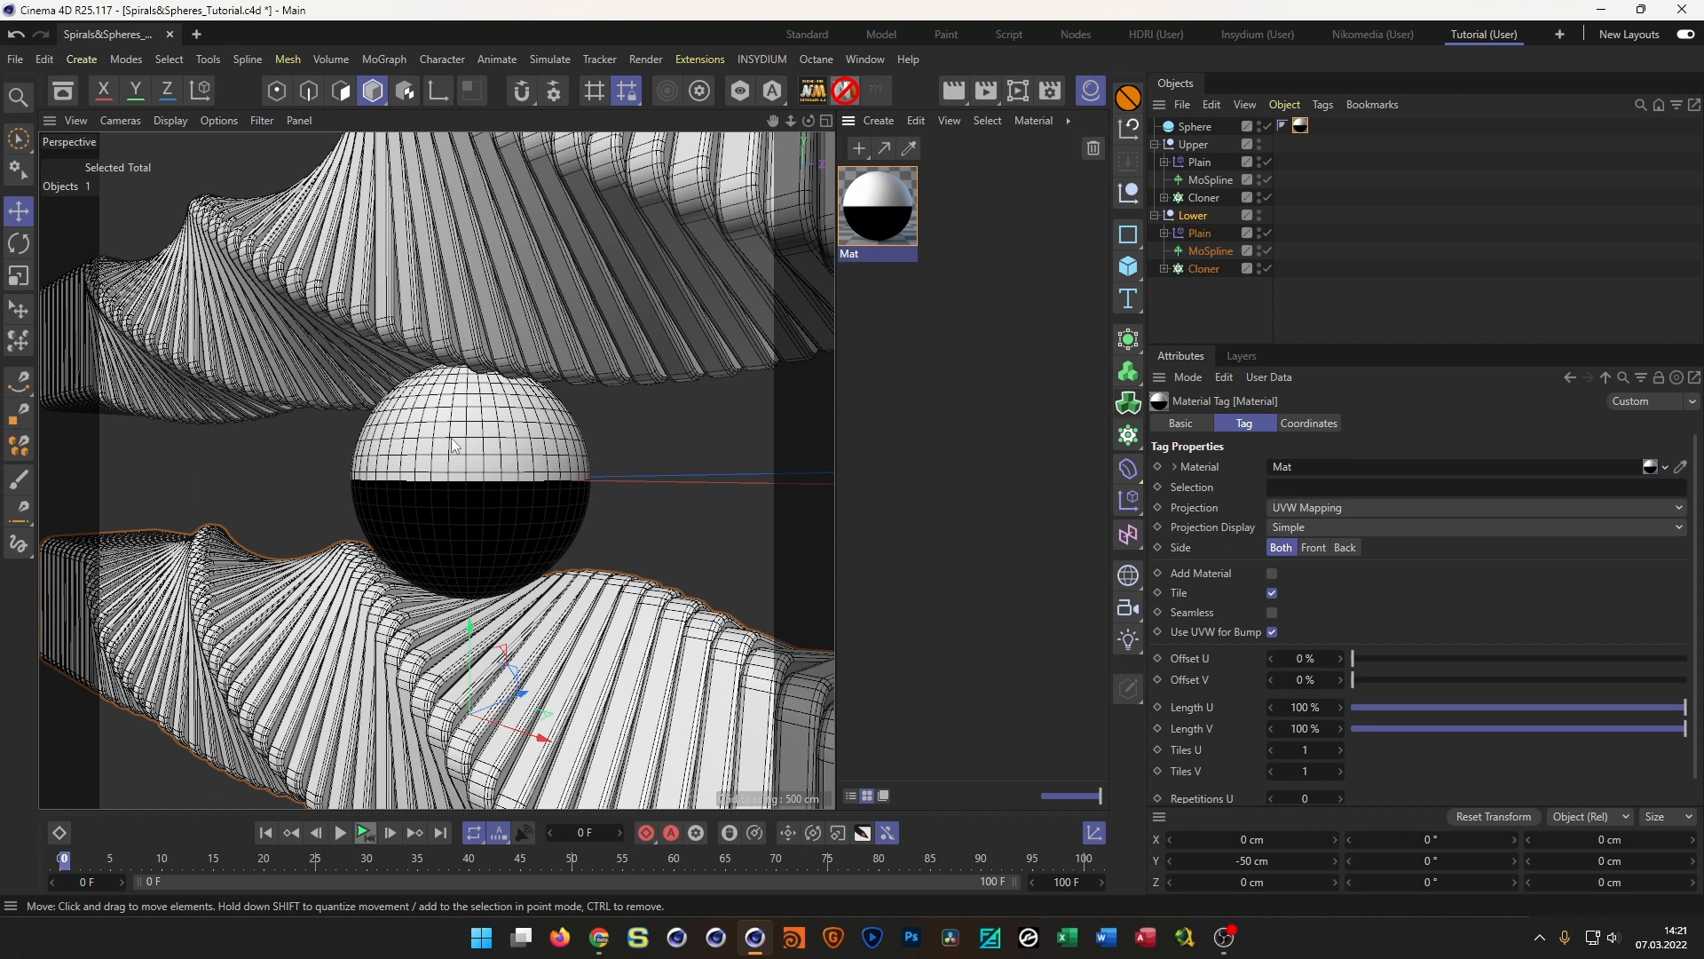
Try out the sphere's rotation axes, rotating it to a heading of -20° and a bank of 23°
left_click(1190, 127)
left_click(1225, 426)
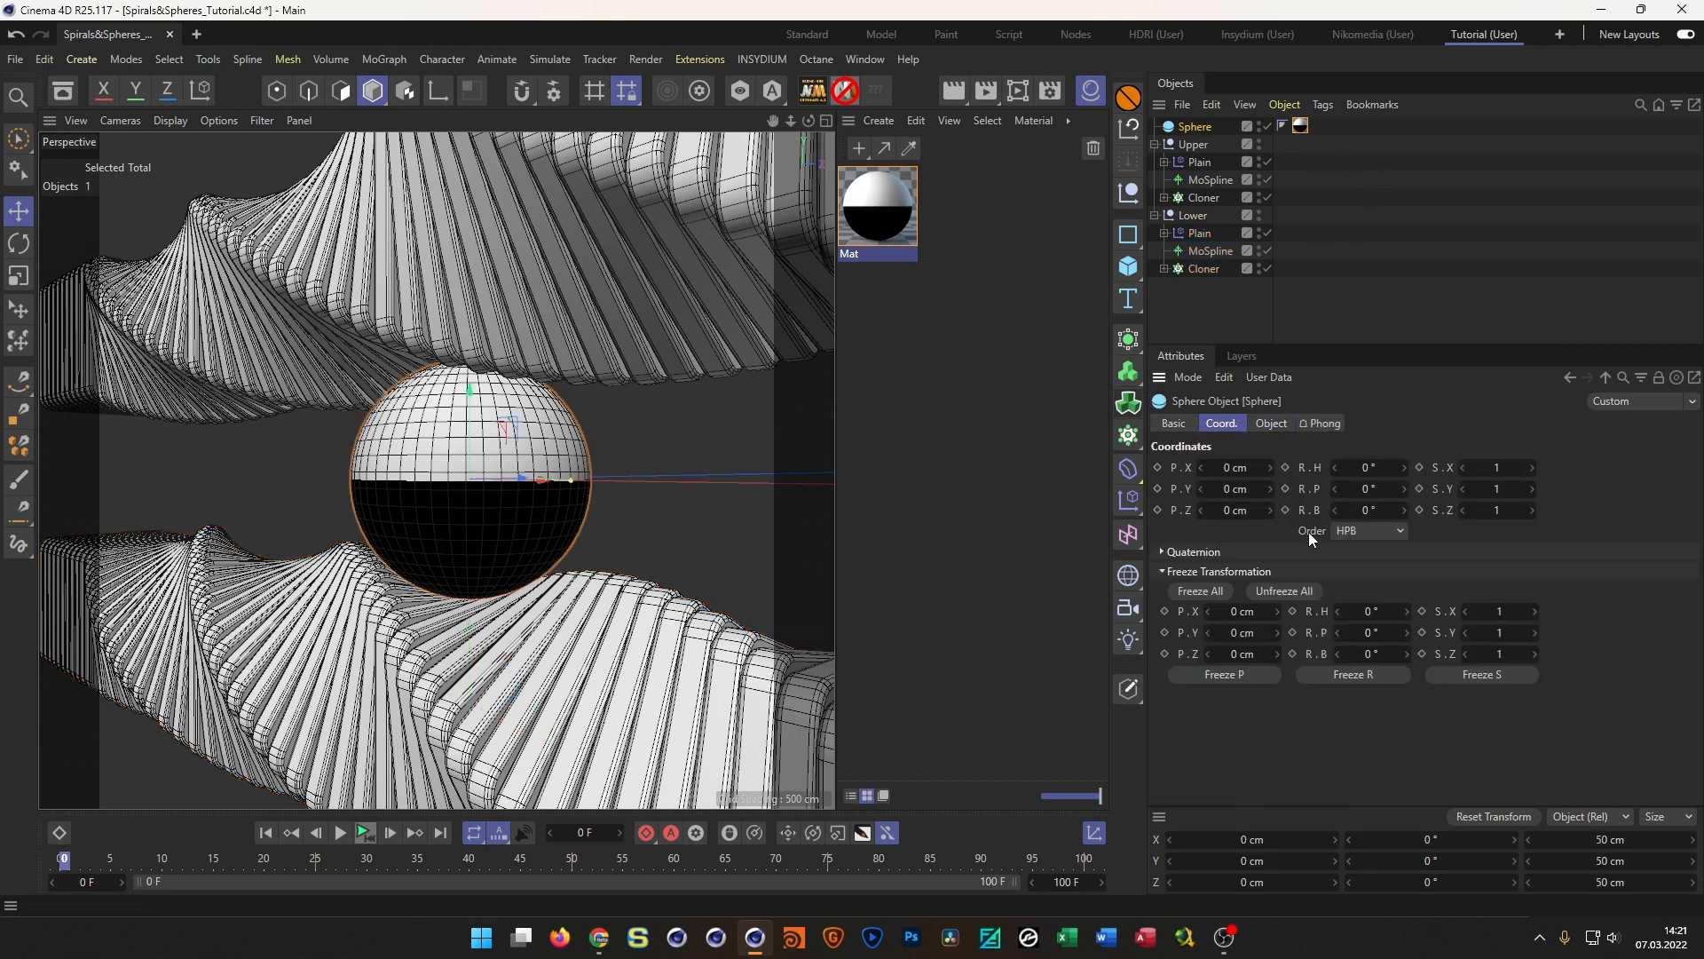
left_click_drag(1355, 468, 1411, 510)
right_click(1403, 471)
right_click(1406, 491)
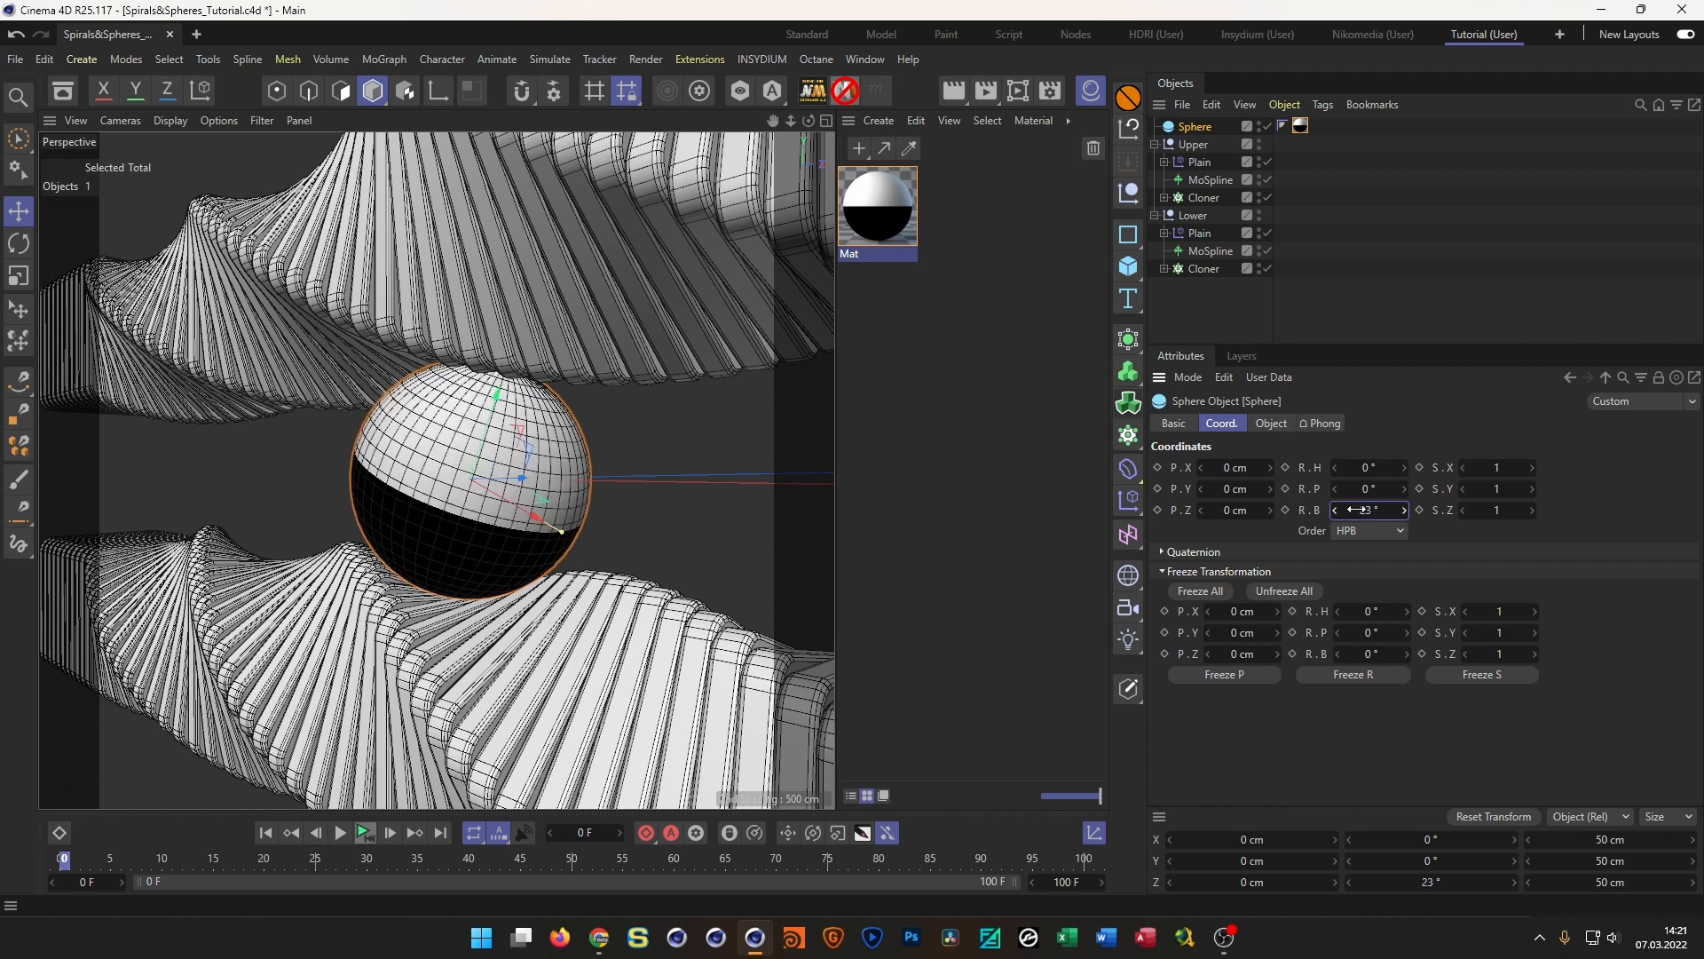
left_click_drag(1368, 468, 1414, 535)
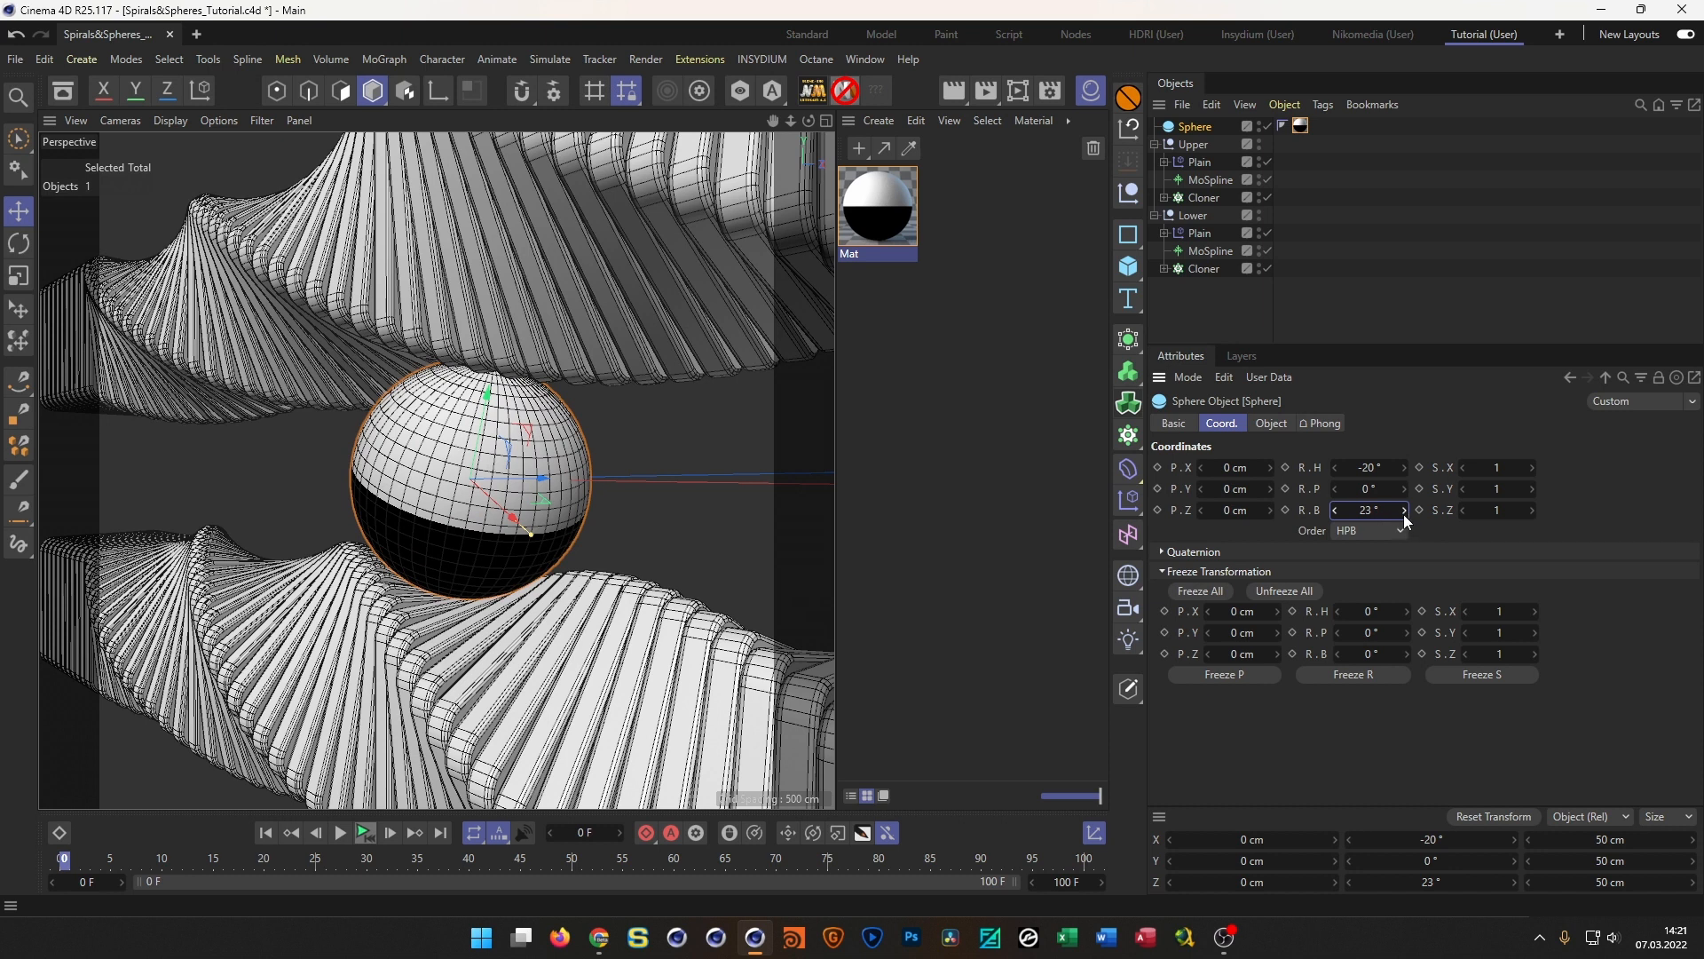
Keyframe the sphere's bank rotation at 0° on the first frame and 360° on the last frame
right_click(1406, 516)
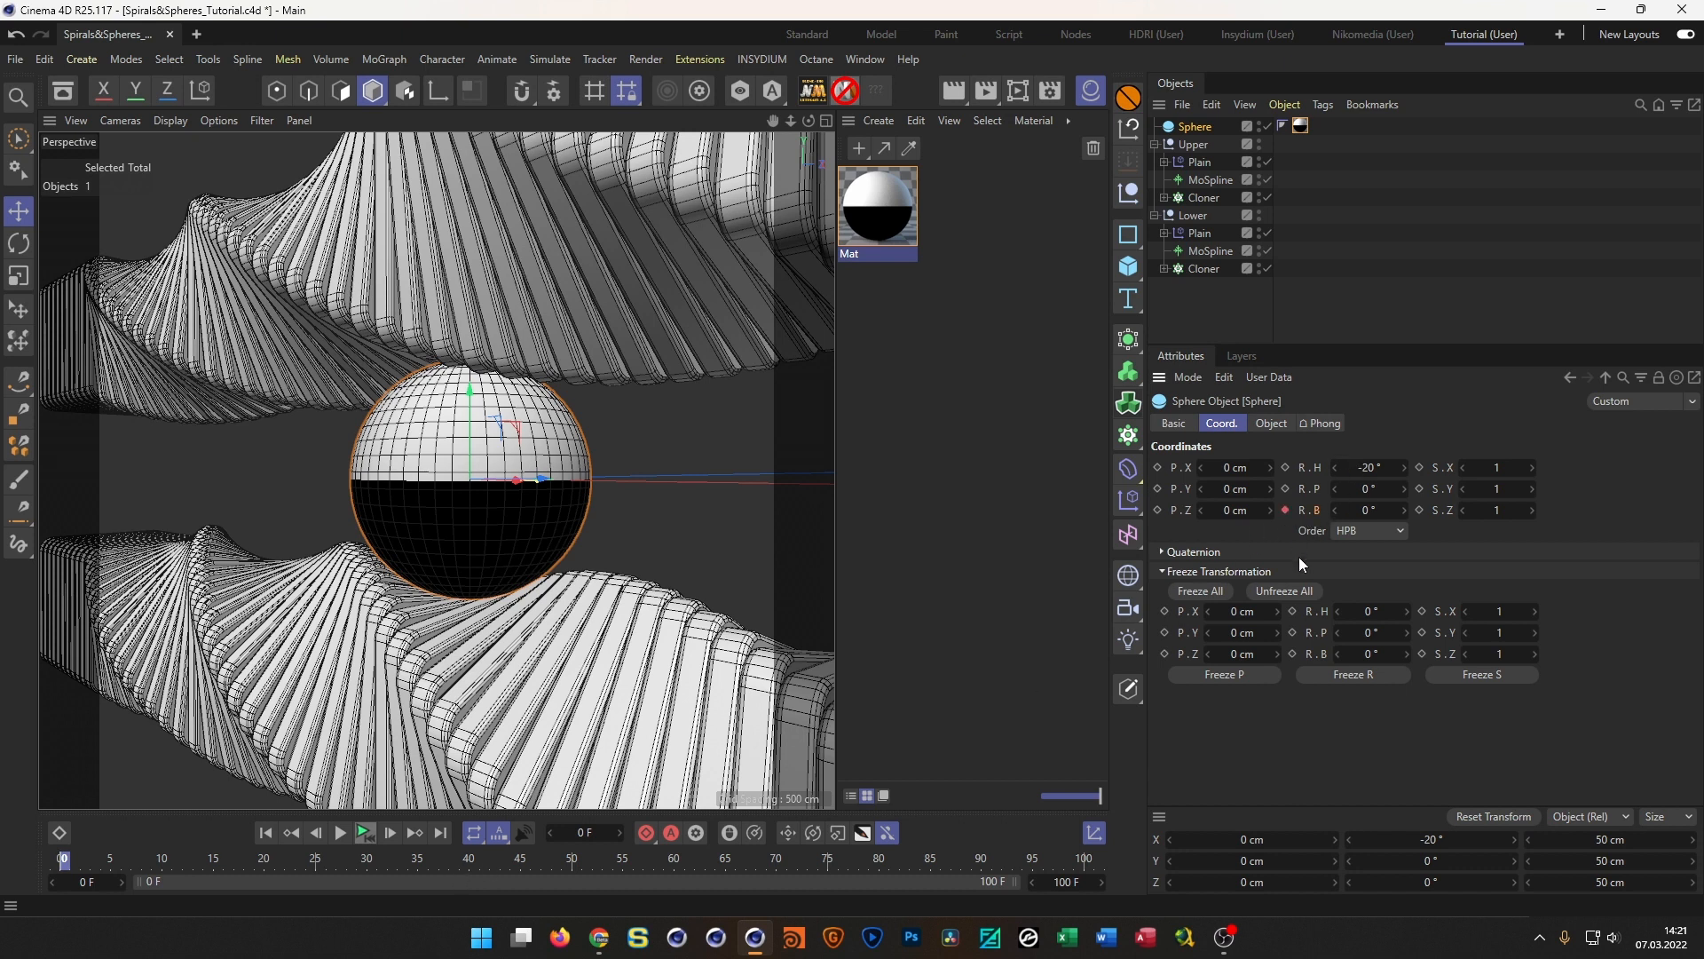
left_click(438, 834)
left_click(1386, 519)
type("360")
left_click(1286, 510)
Play the animation and examine the sphere's rotation between the spirals up close
left_click(364, 835)
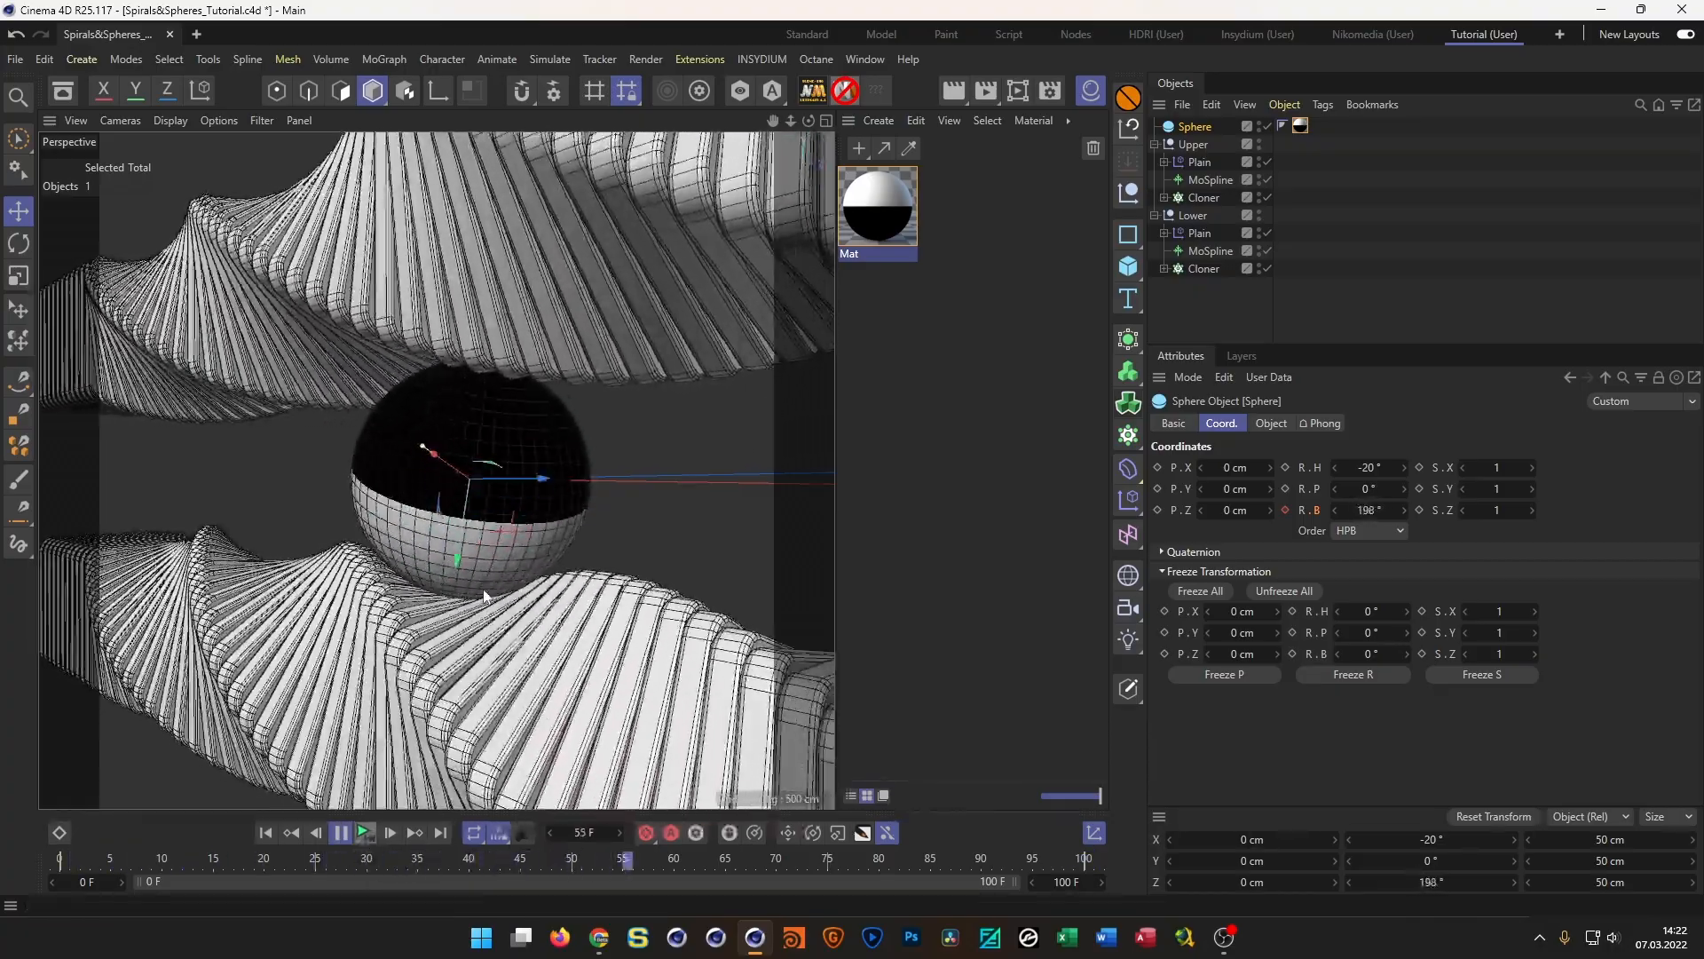
scroll(481, 521, "up", 4)
left_click_drag(502, 537, 408, 630, "alt")
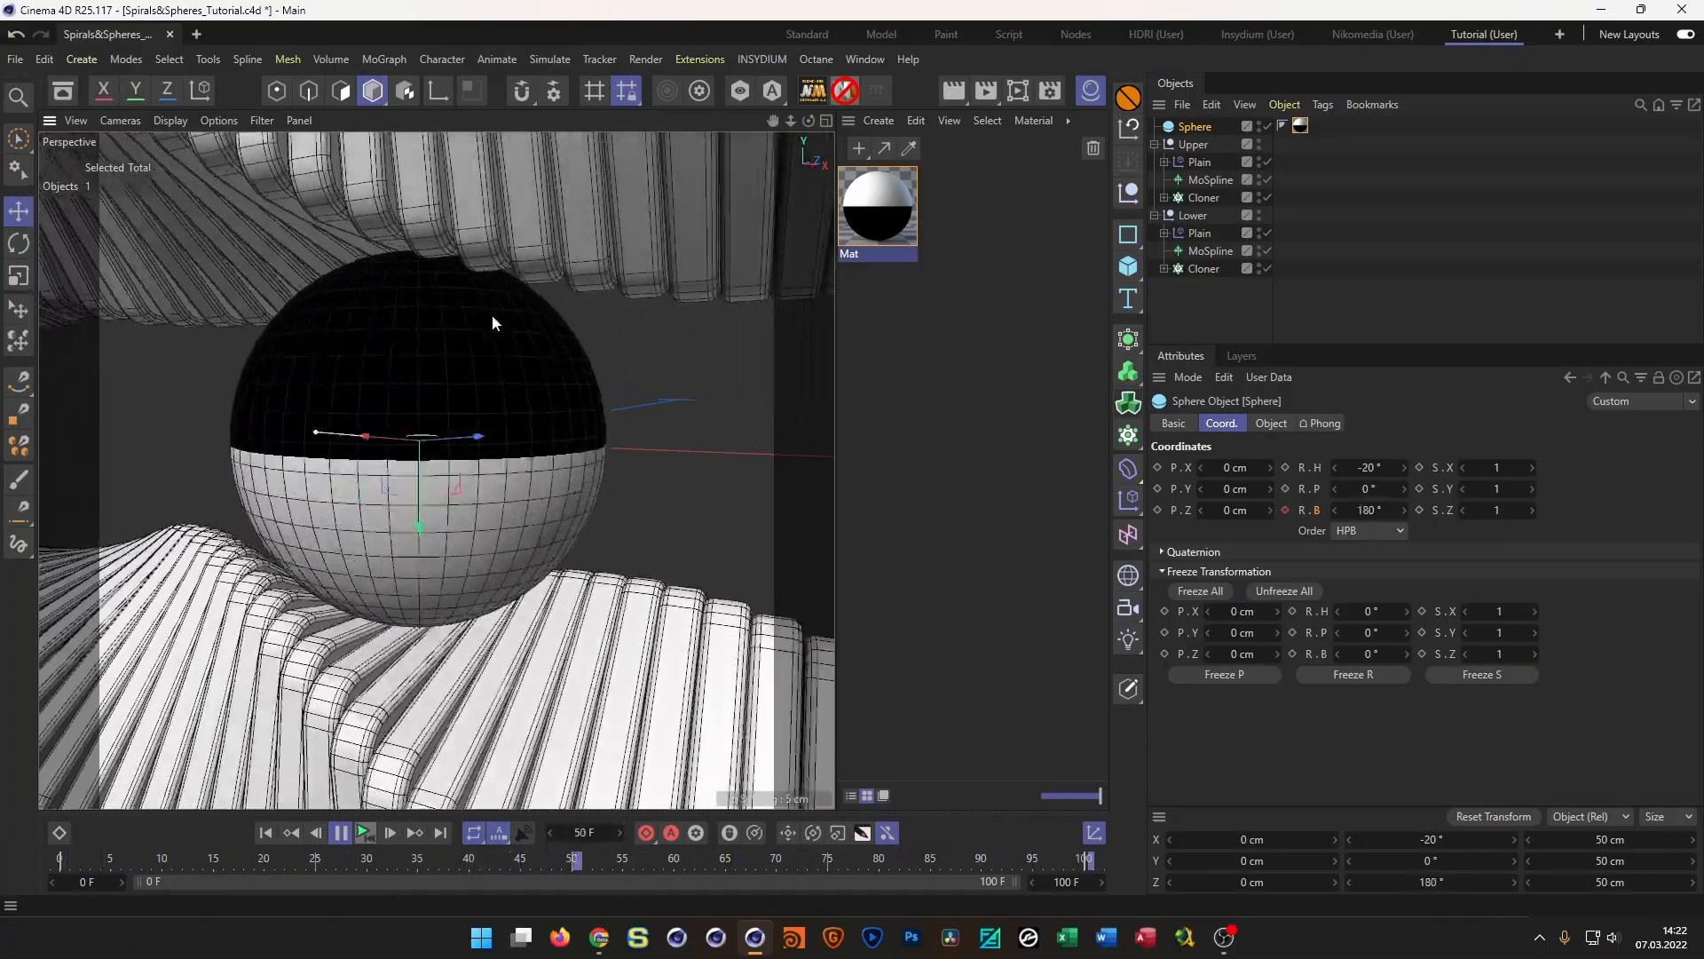
left_click(369, 835)
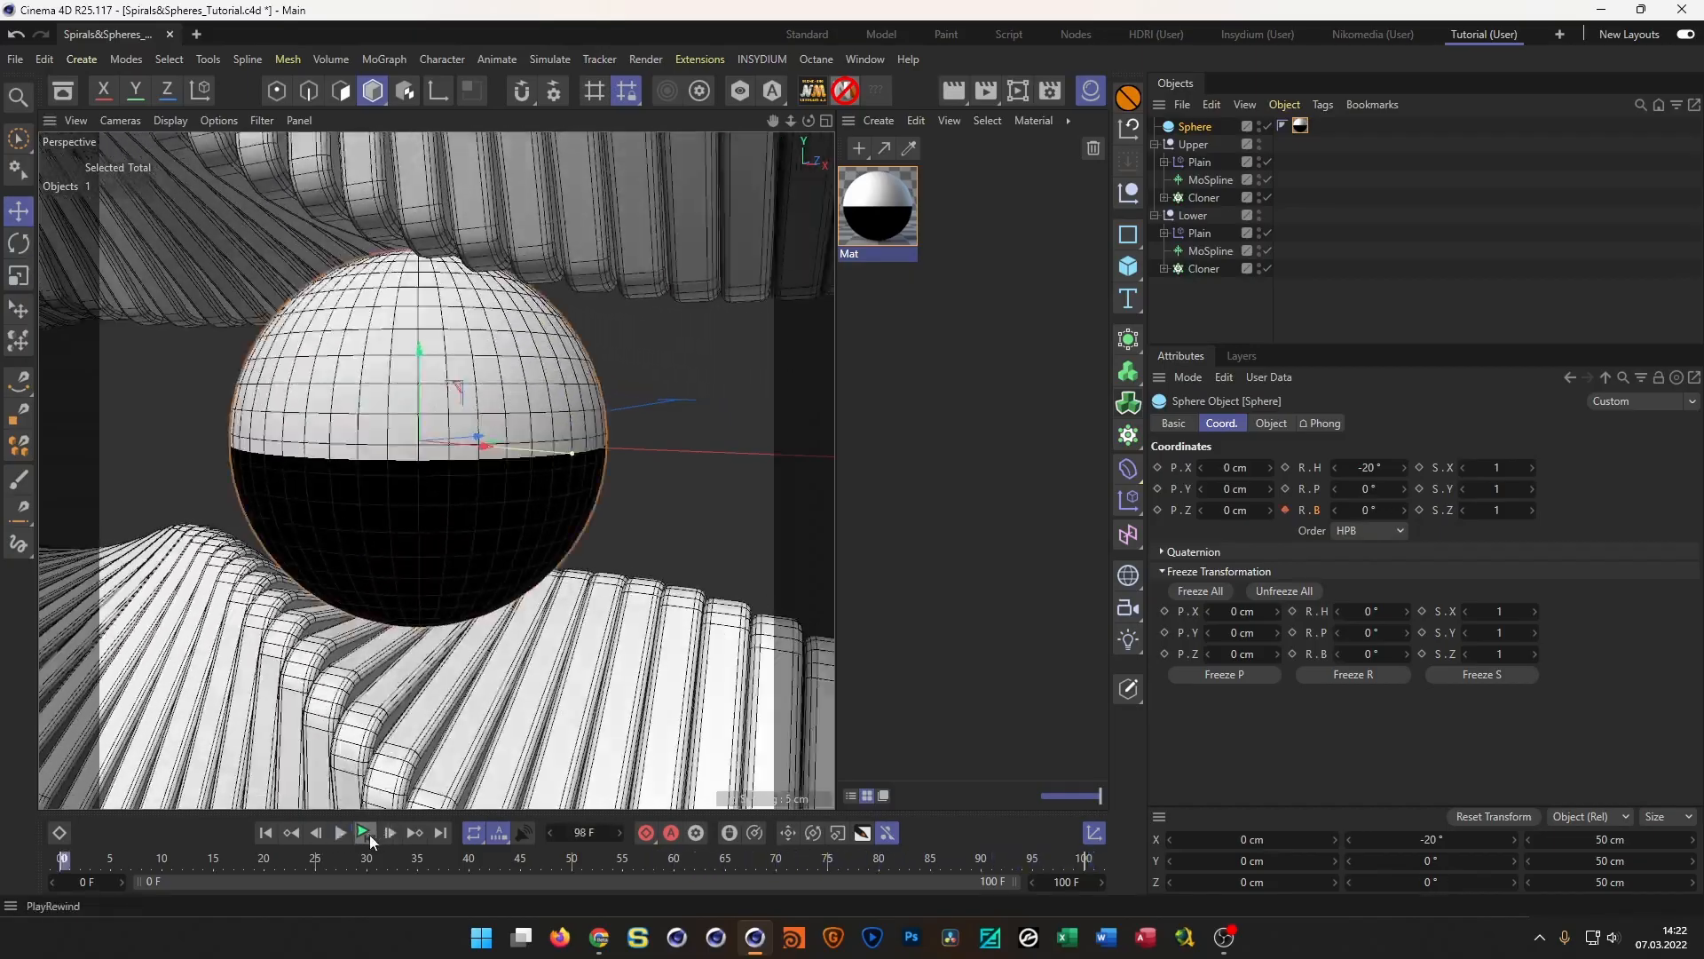
Rotate the Upper group 180° about its vertical axis
scroll(531, 633, "down", 6)
middle_click_drag(530, 634, 529, 476, "alt")
scroll(529, 476, "up", 3)
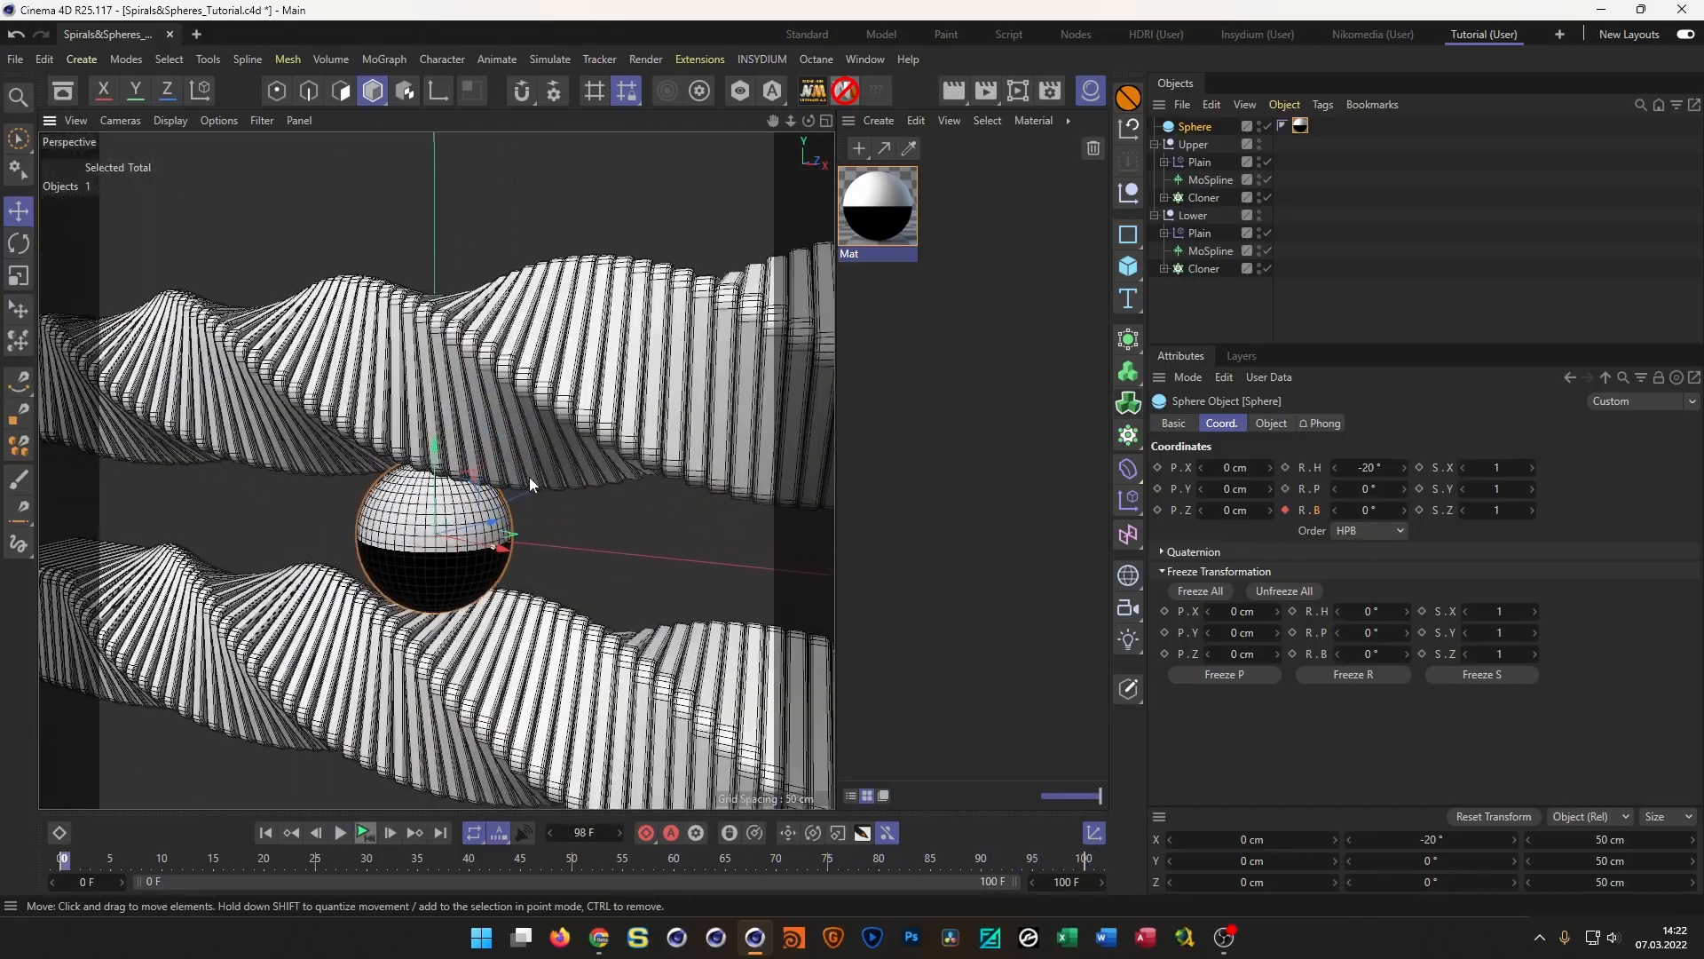
left_click_drag(529, 476, 554, 499, "alt")
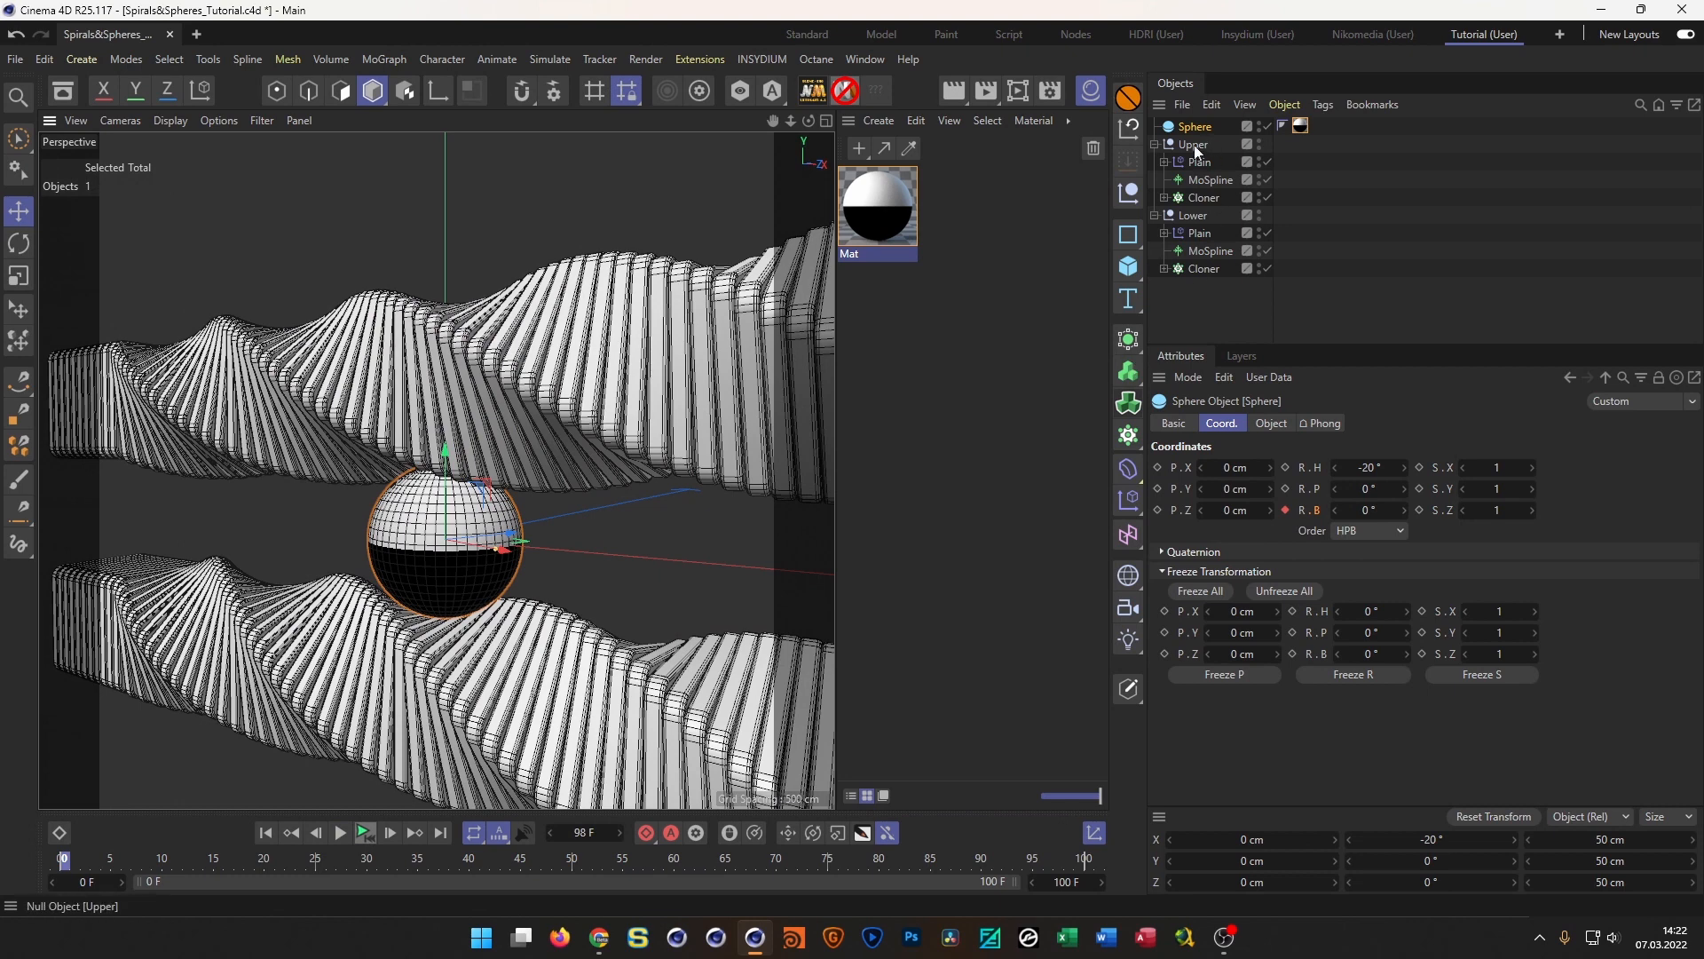
left_click(785, 449)
key("r")
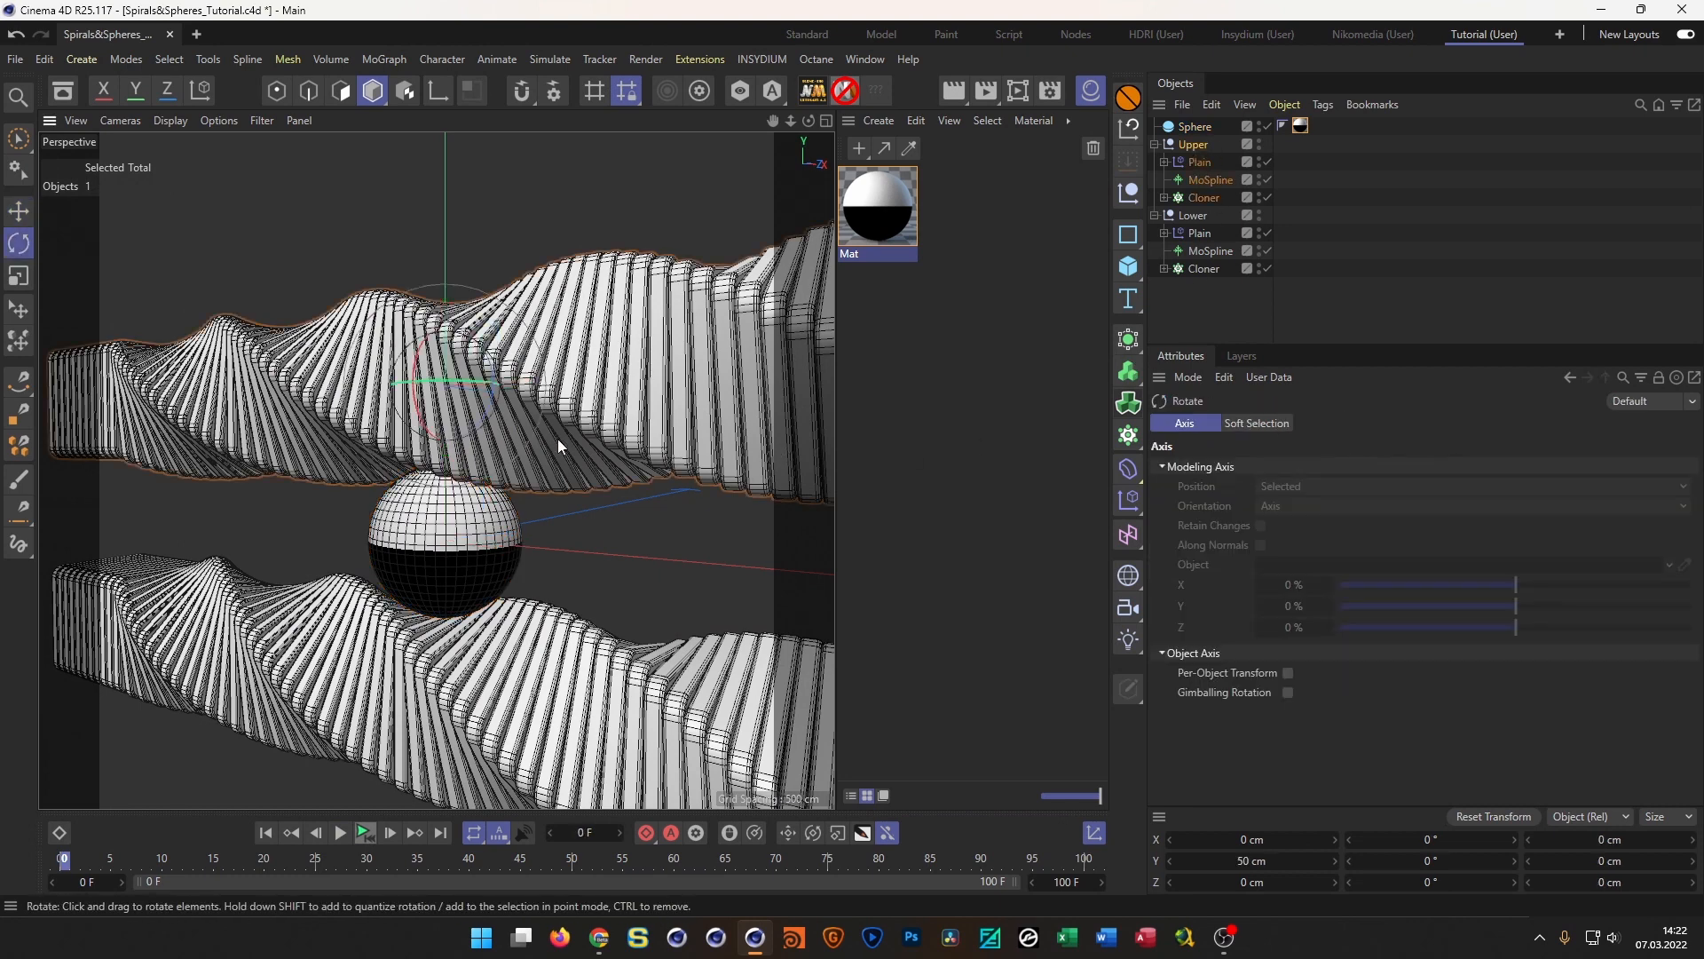
left_click_drag(442, 396, 848, 391)
scroll(405, 497, "up", 3)
scroll(405, 497, "up", 3)
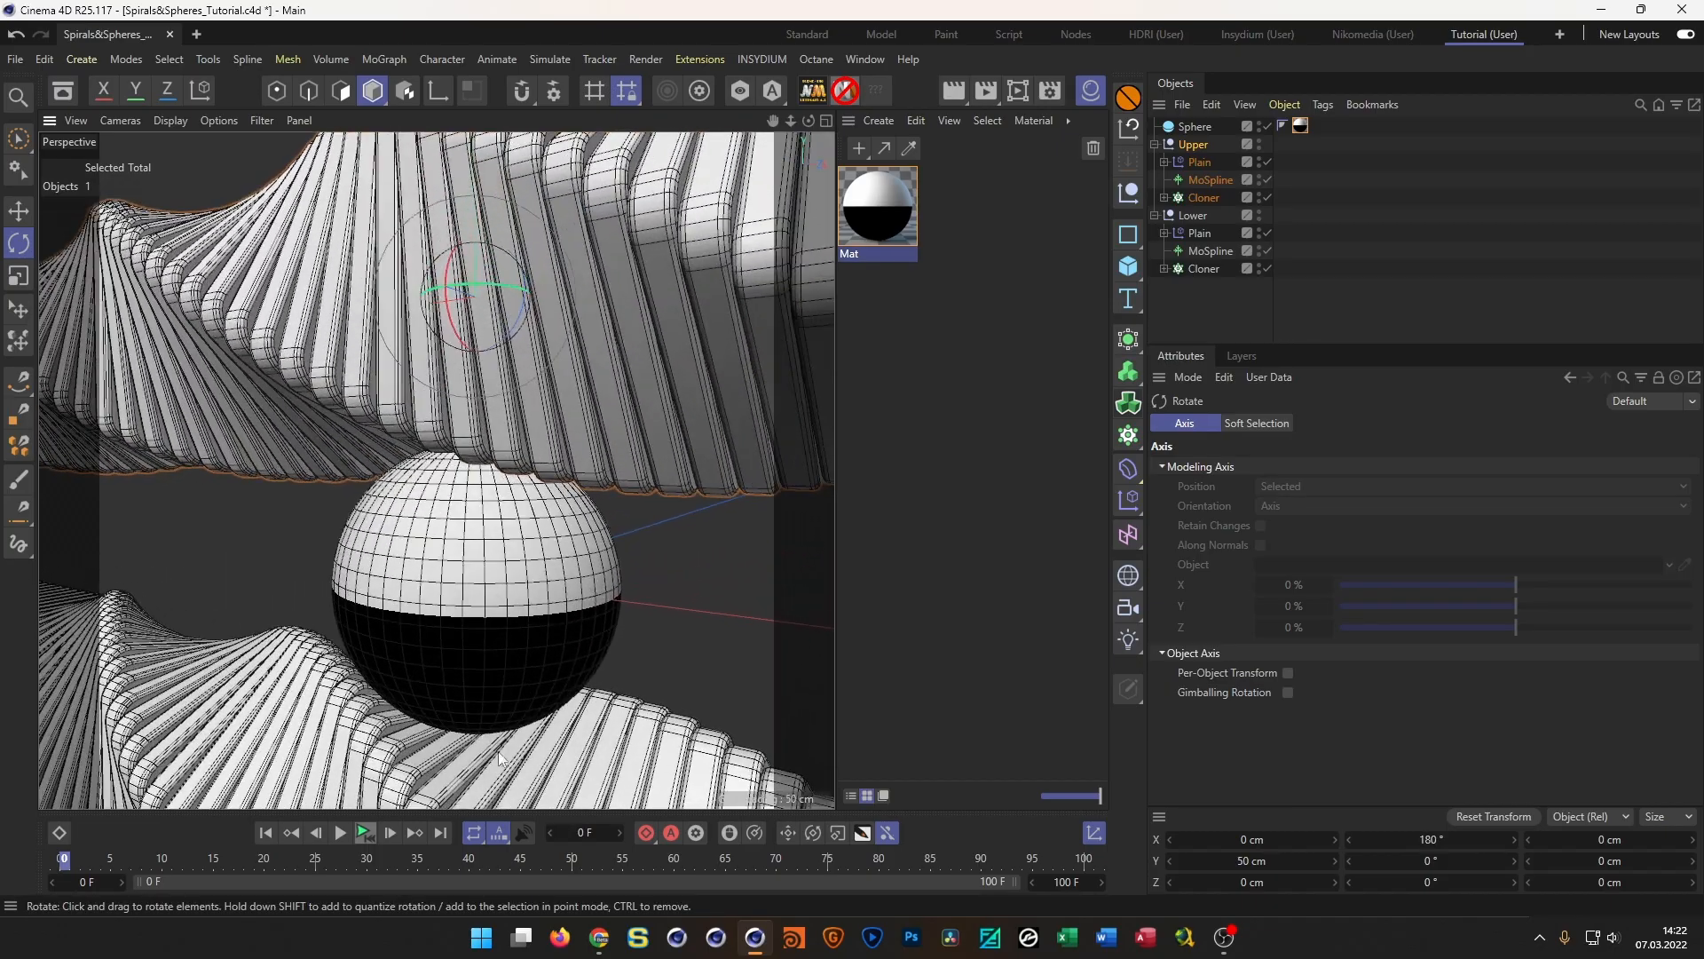
Play the animation from close and wider views to check the sphere against both spirals, and save the project
left_click(369, 828)
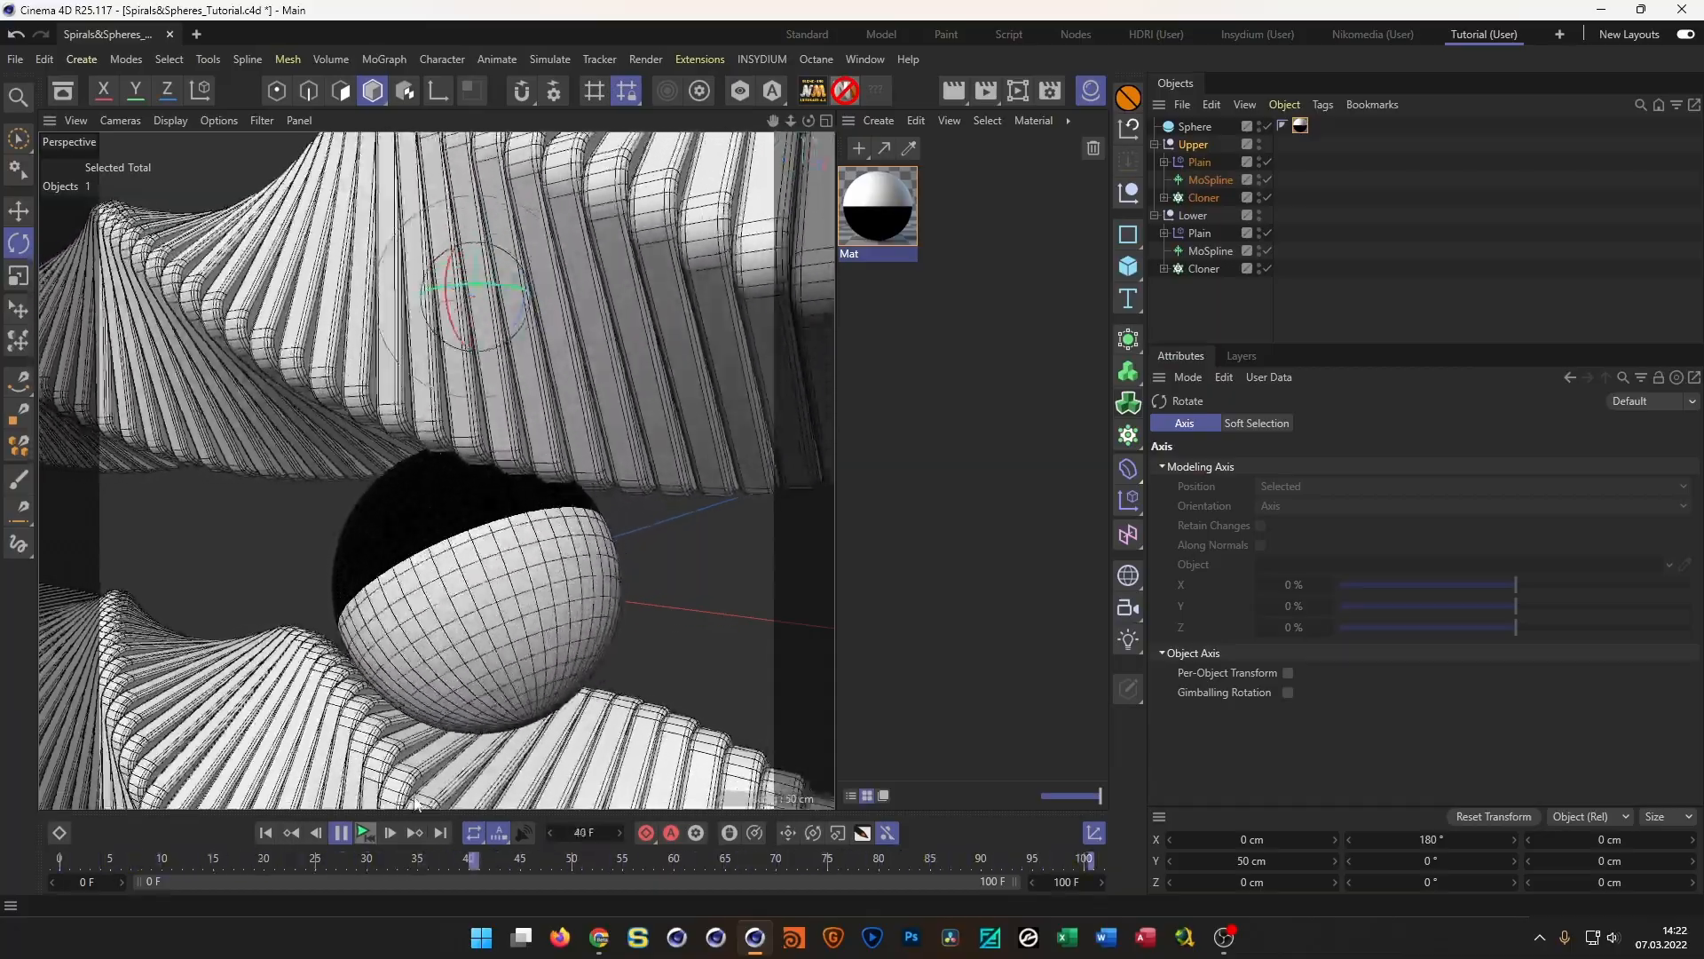
left_click(367, 832)
key("ctrl+s")
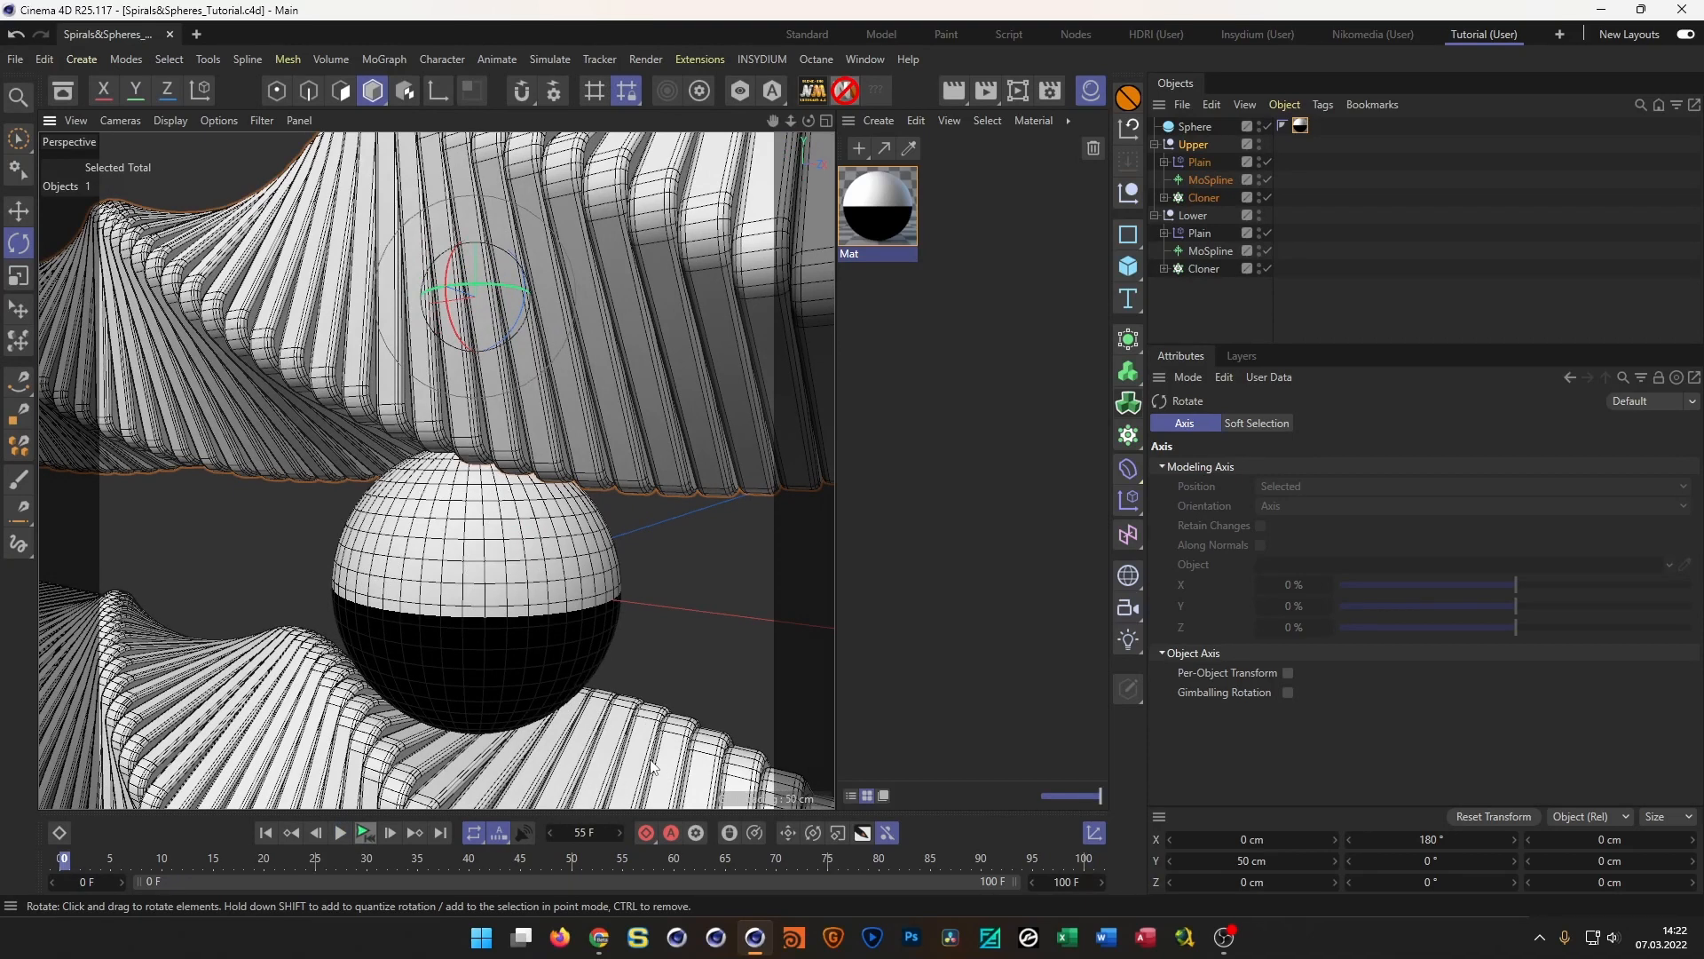
right_click_drag(537, 622, 506, 611, "alt")
left_click_drag(506, 611, 485, 641, "alt")
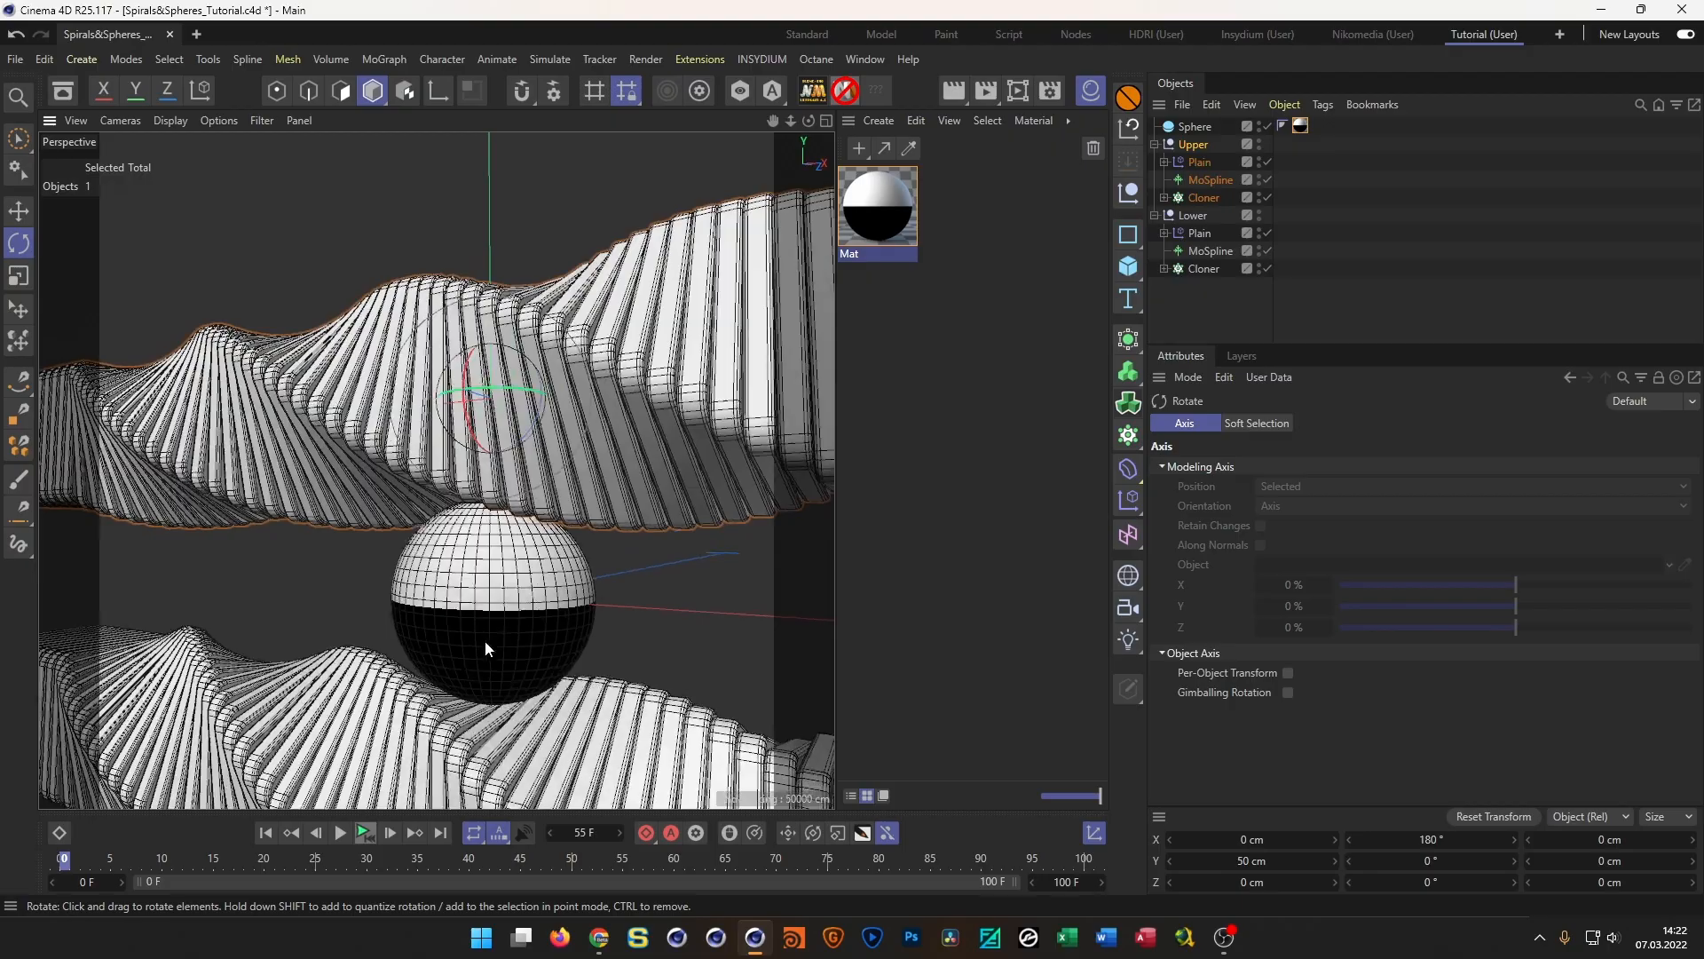
right_click_drag(484, 641, 515, 645, "alt")
left_click(364, 832)
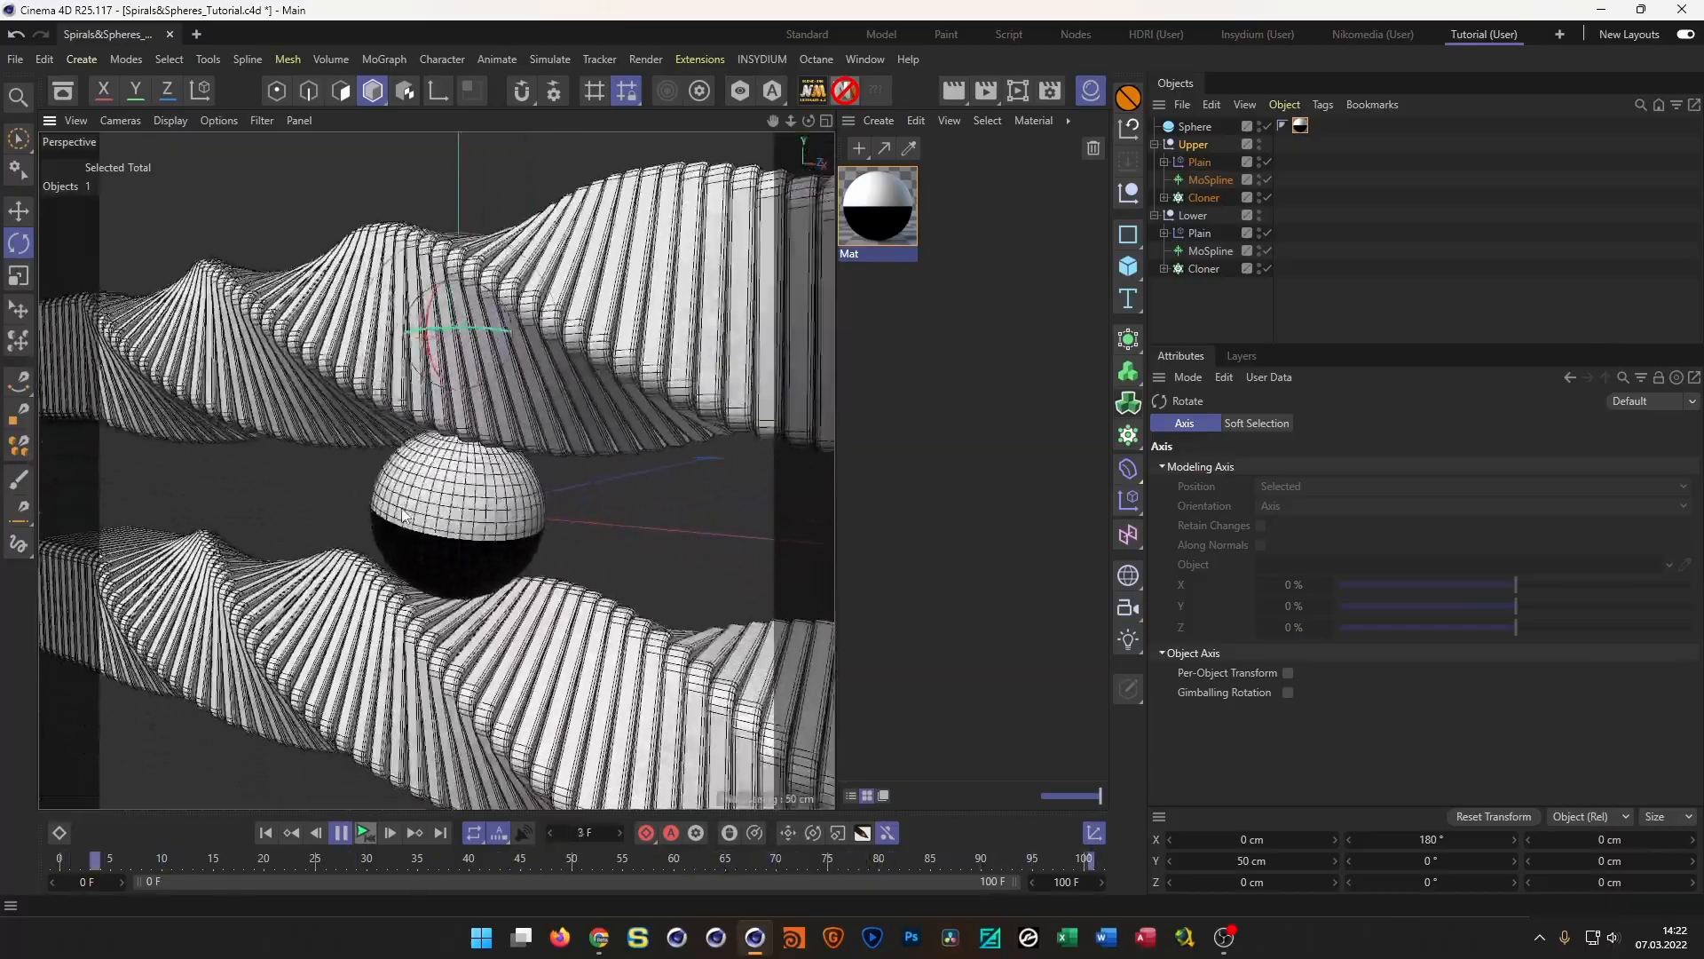
key("ctrl+s")
left_click(364, 834)
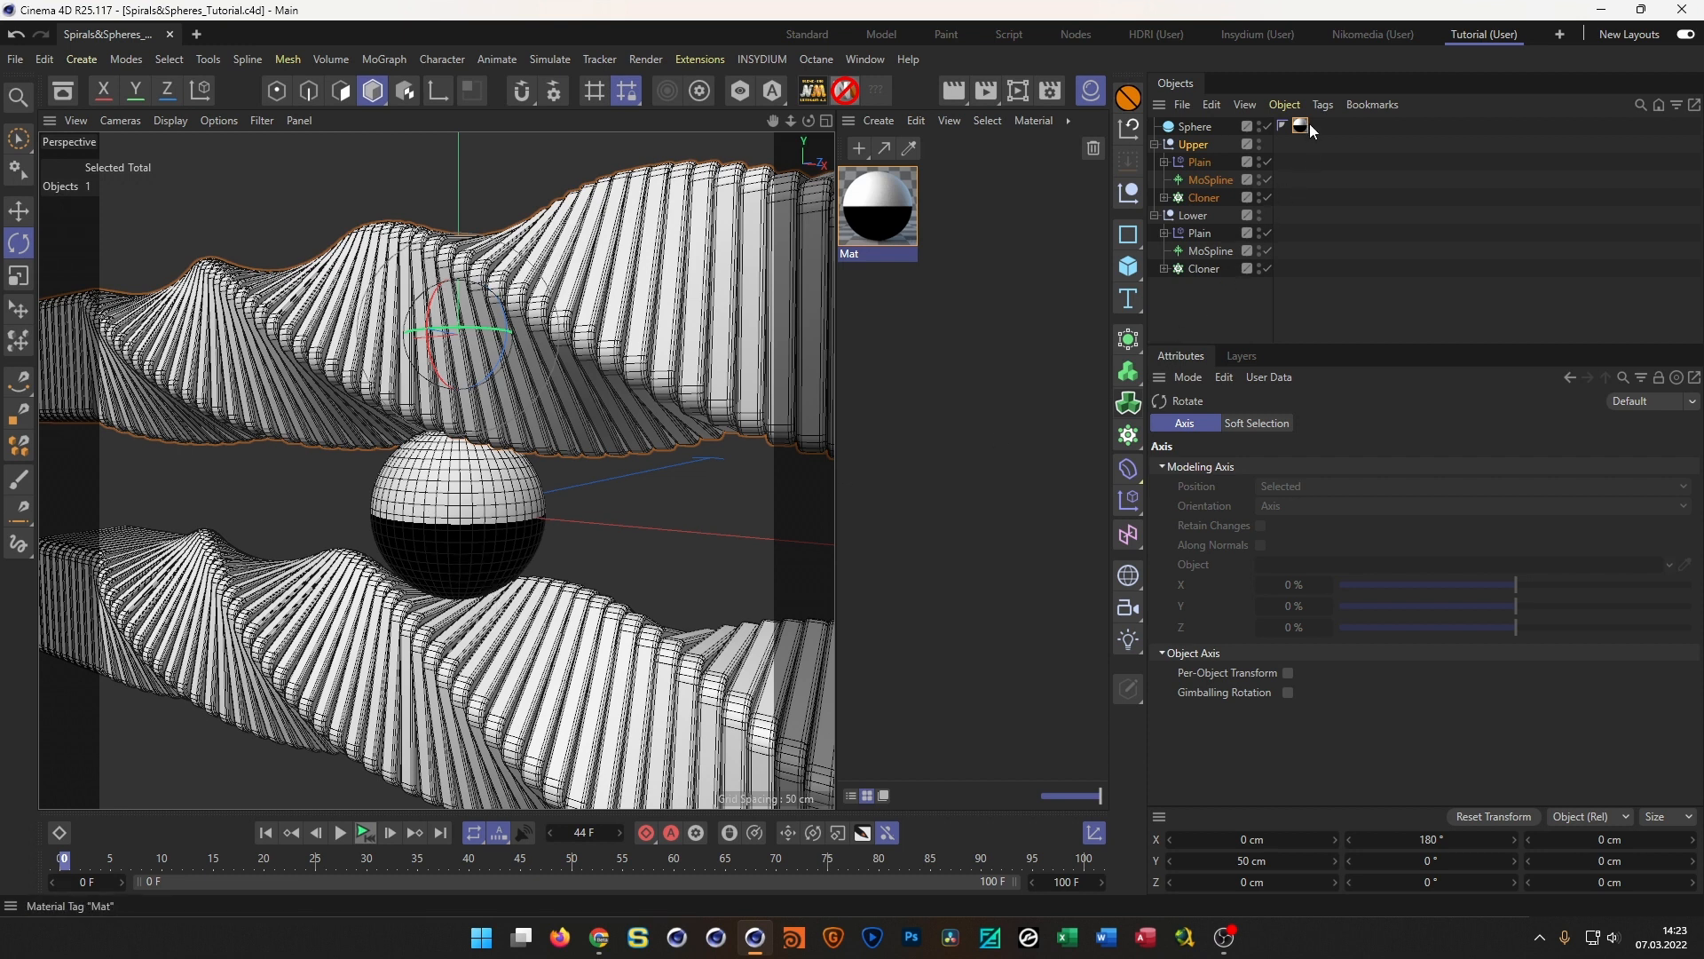
Set the sphere's heading rotation to 0°
left_click(1203, 130)
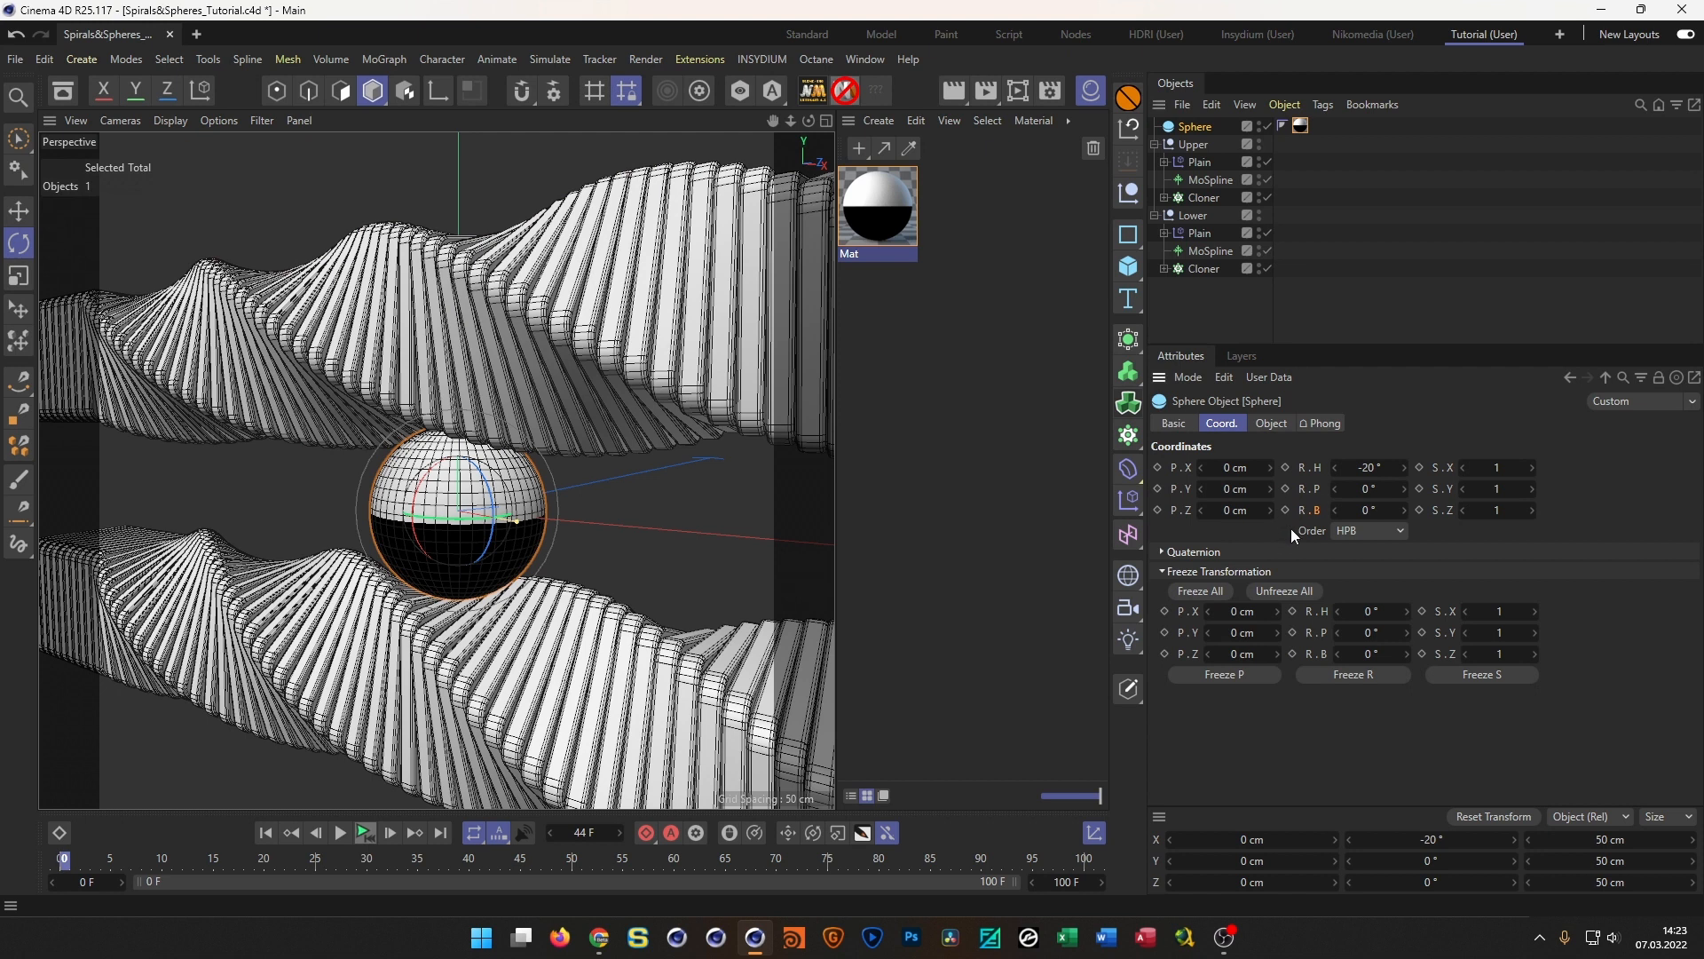
left_click(1369, 468)
type("0")
key("Return")
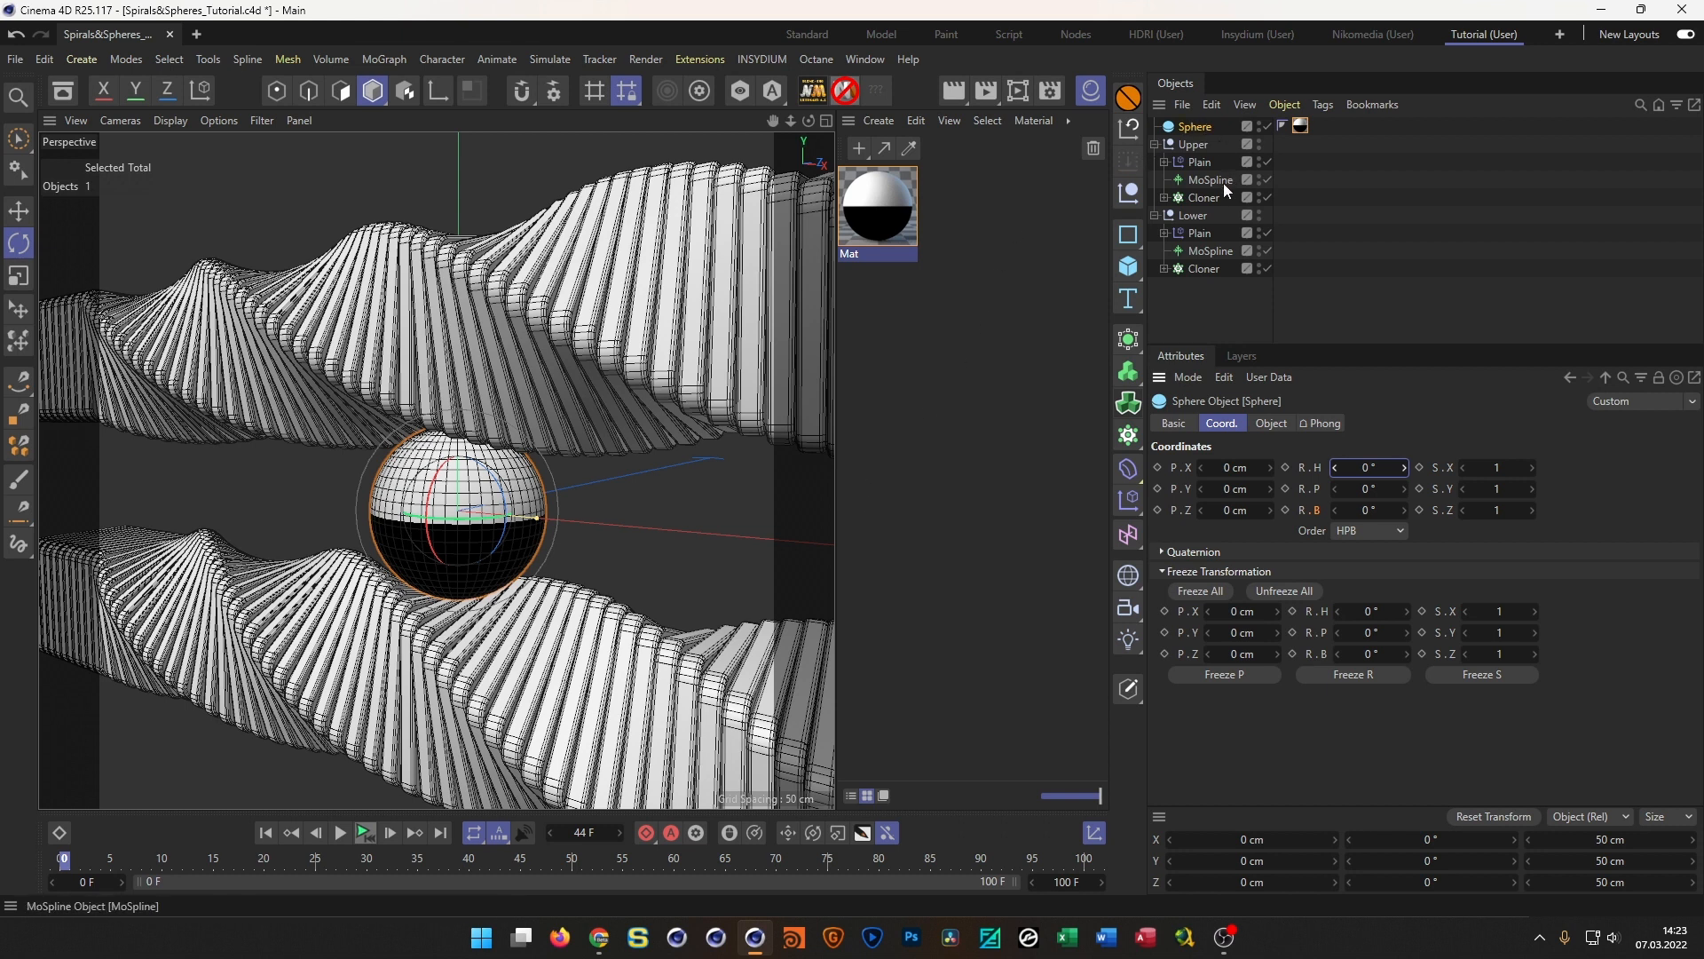
Add Collider Body tags to the cloners of the Upper and Lower groups and turn off Self Collisions on them
left_click(1200, 195)
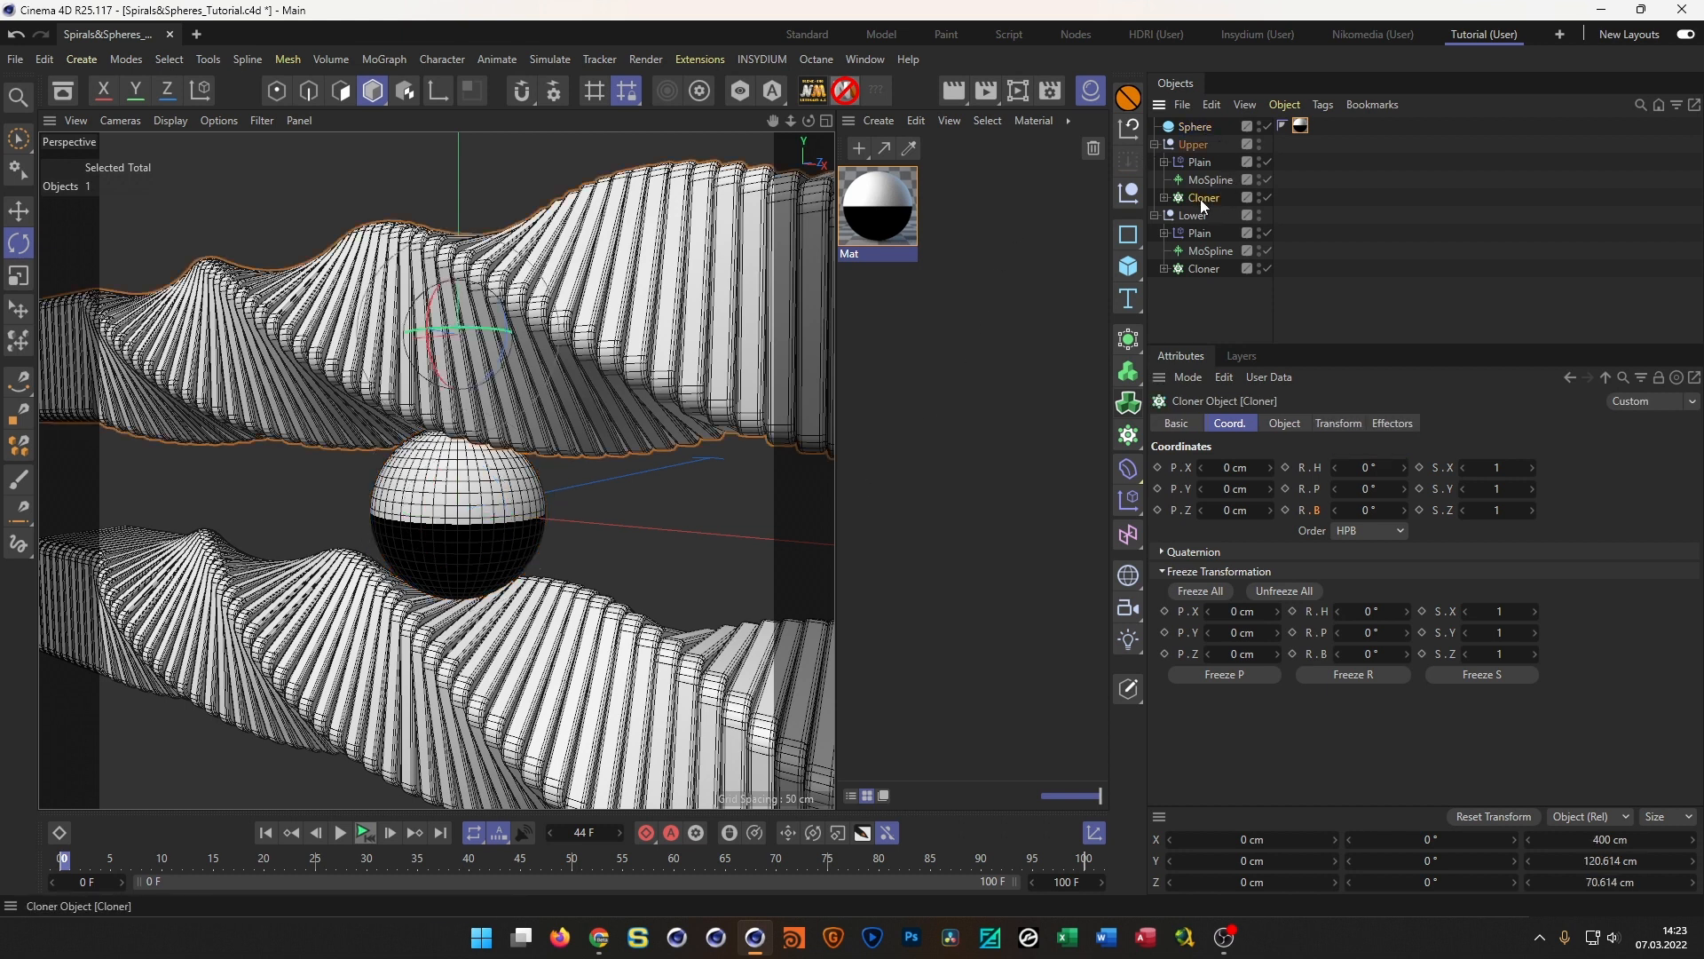
left_click(1211, 268, "ctrl")
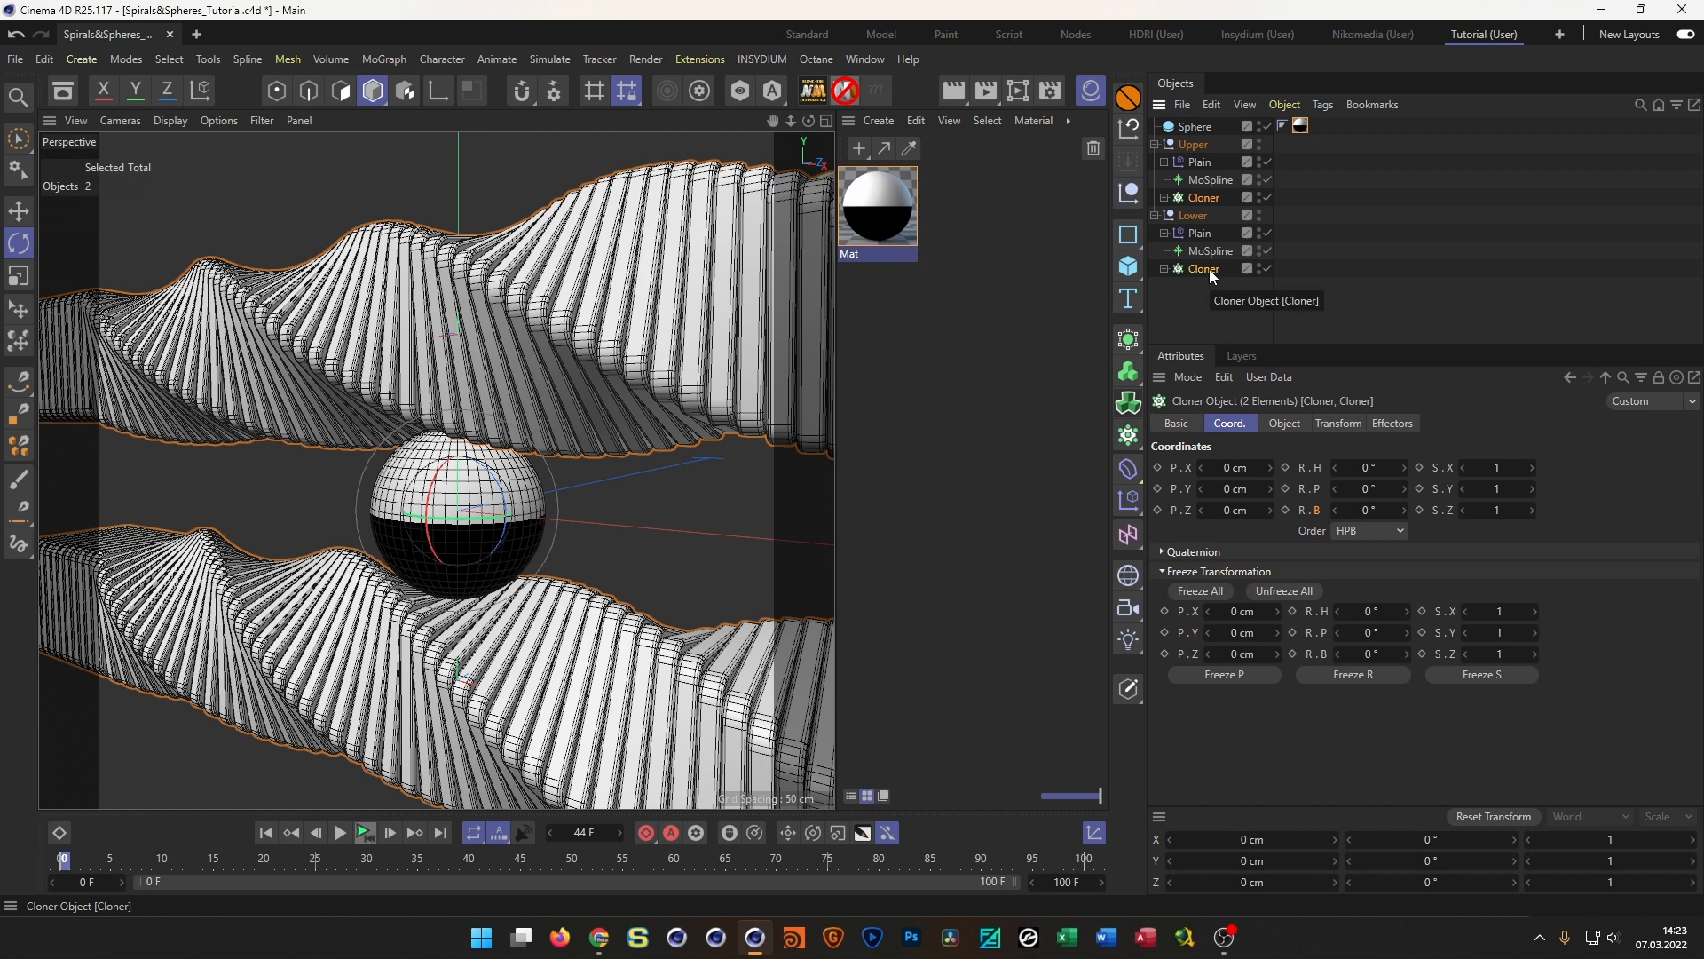
right_click(1211, 272)
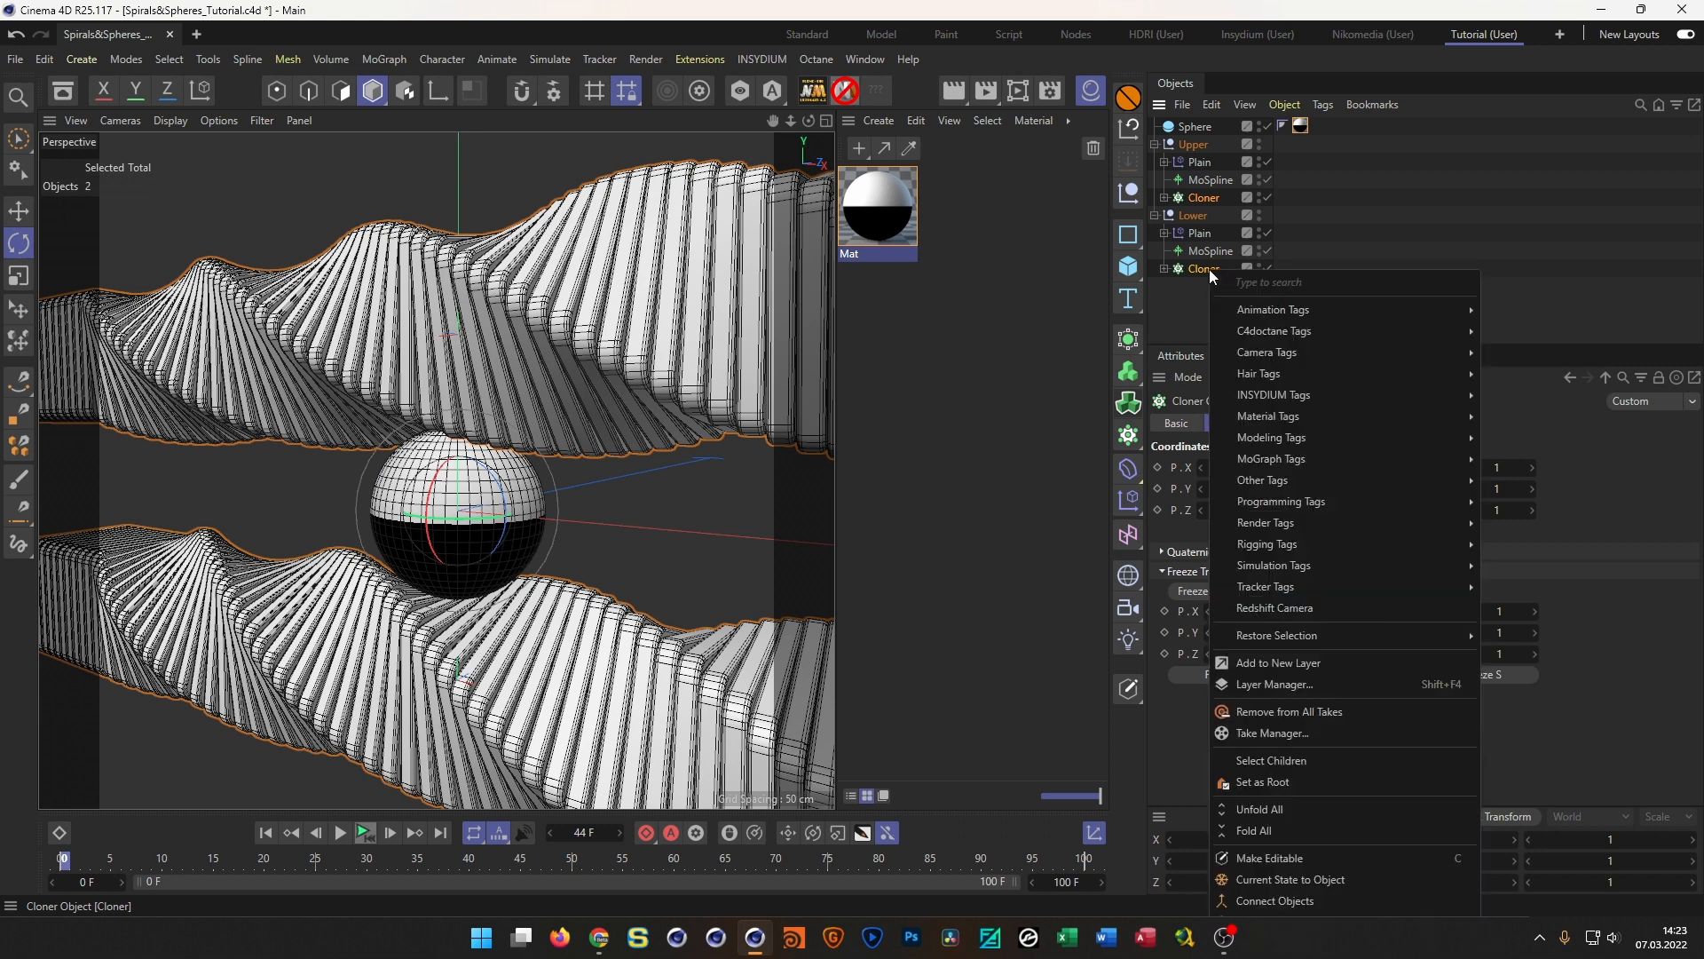
mouse_move(1371, 545)
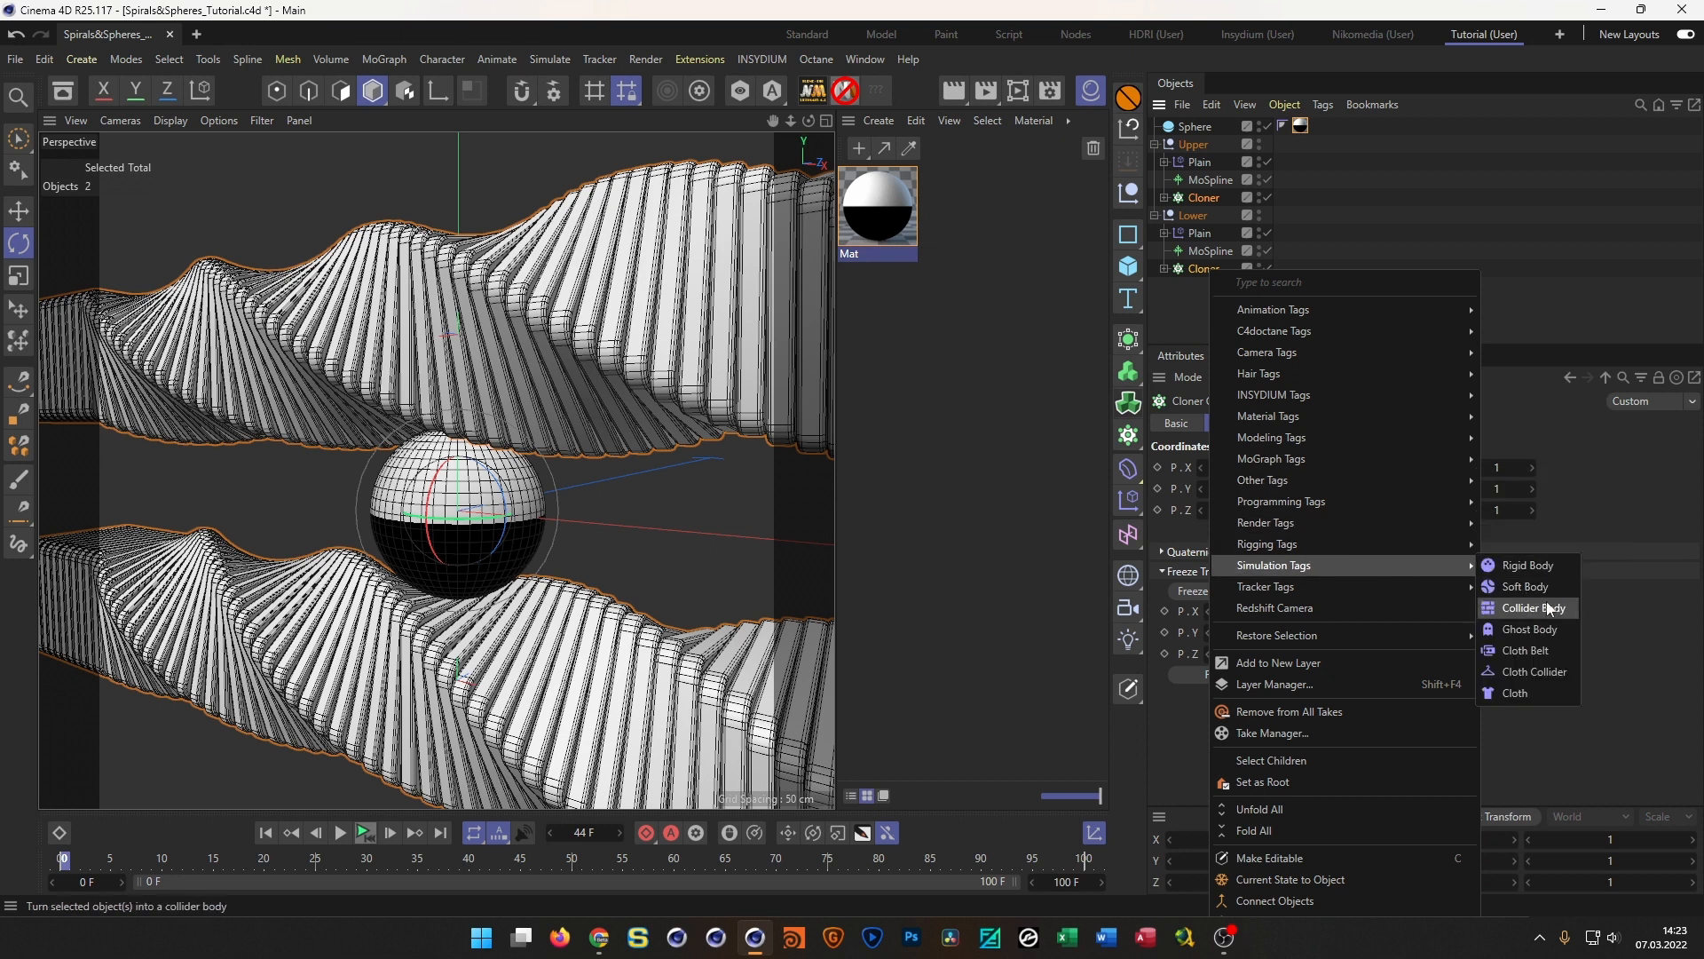
left_click(1549, 610)
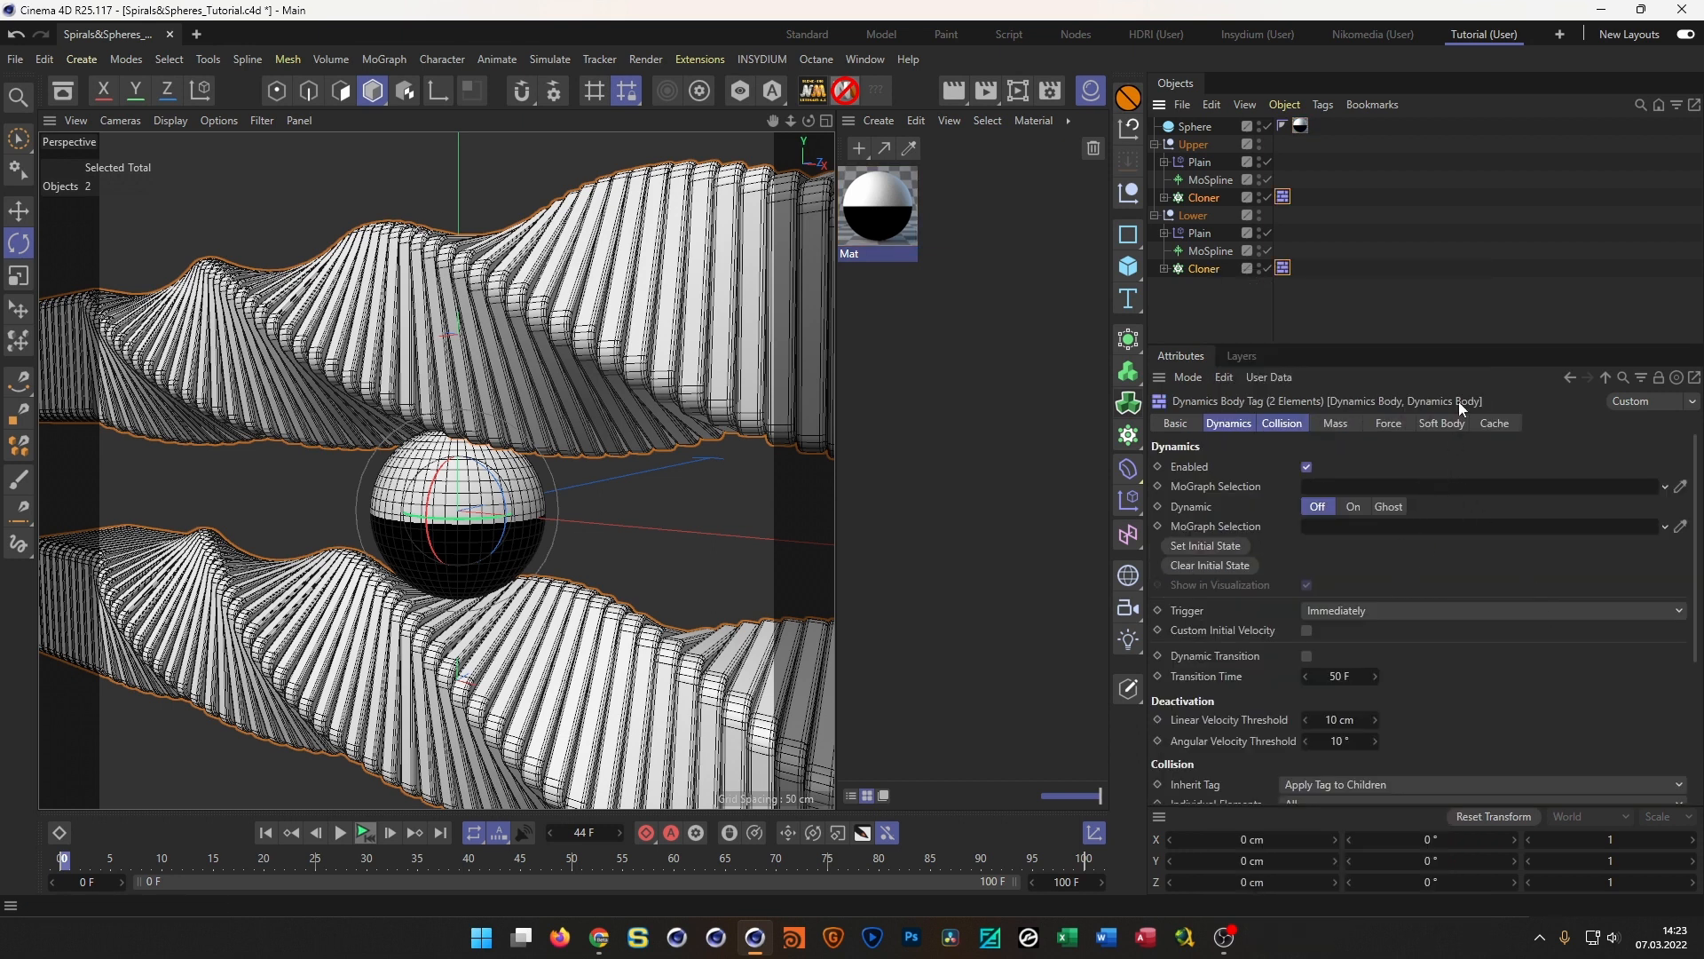
left_click_drag(1484, 345, 1490, 200)
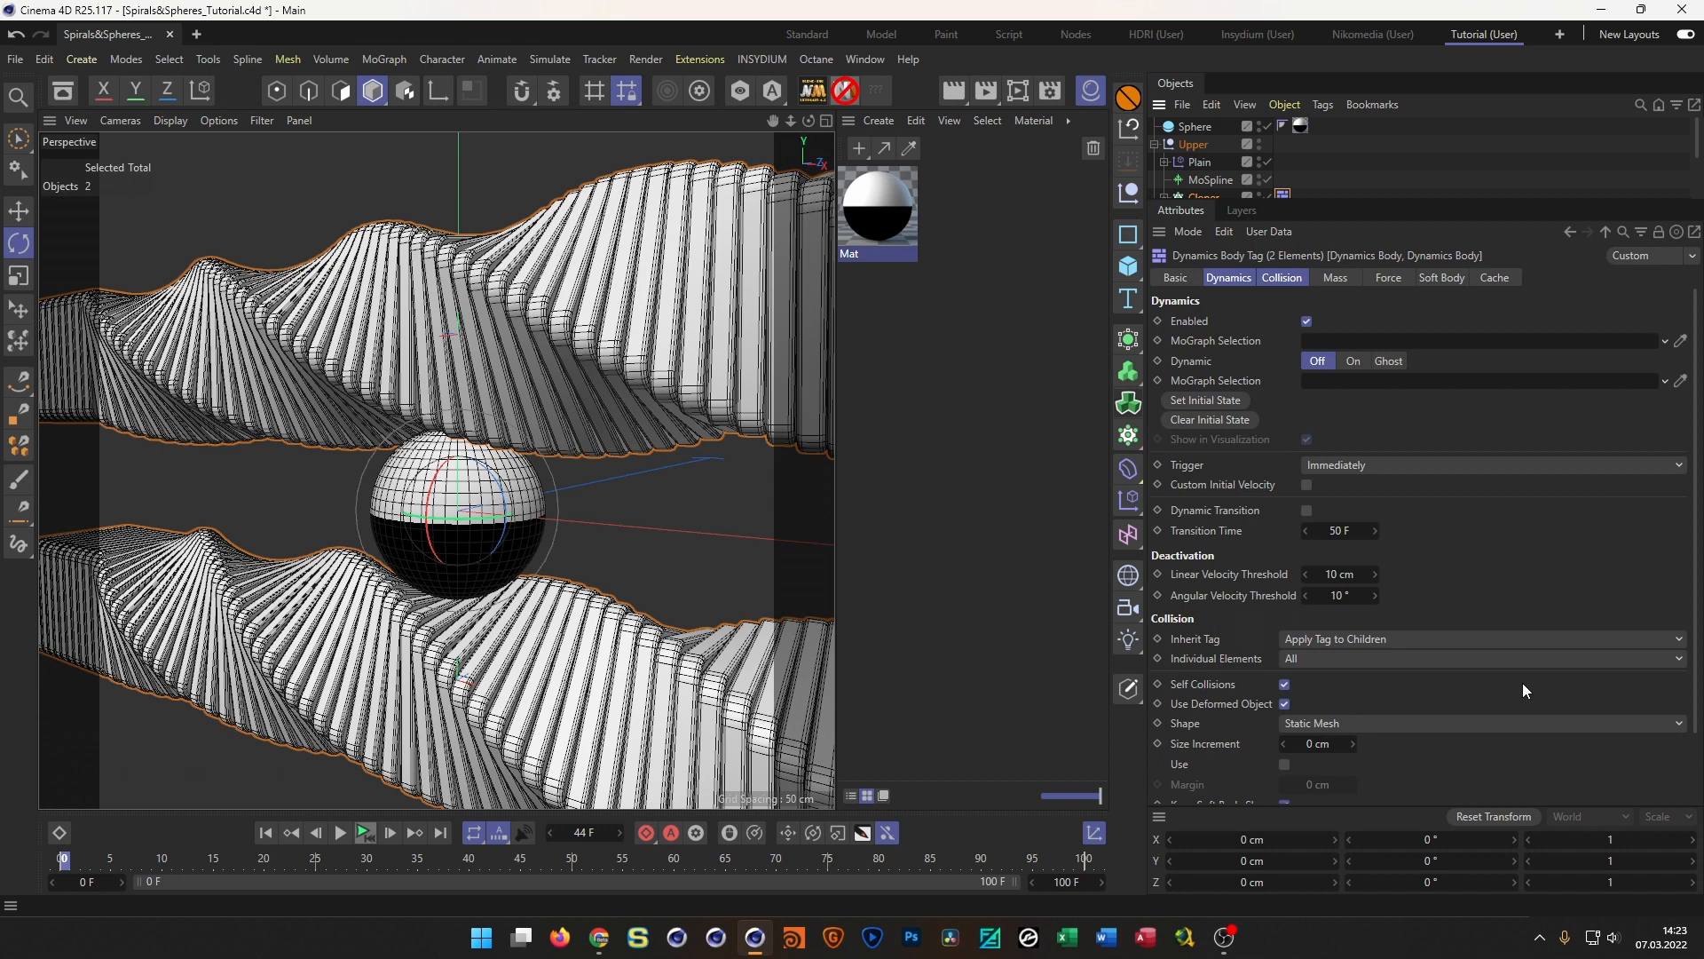
left_click(1286, 685)
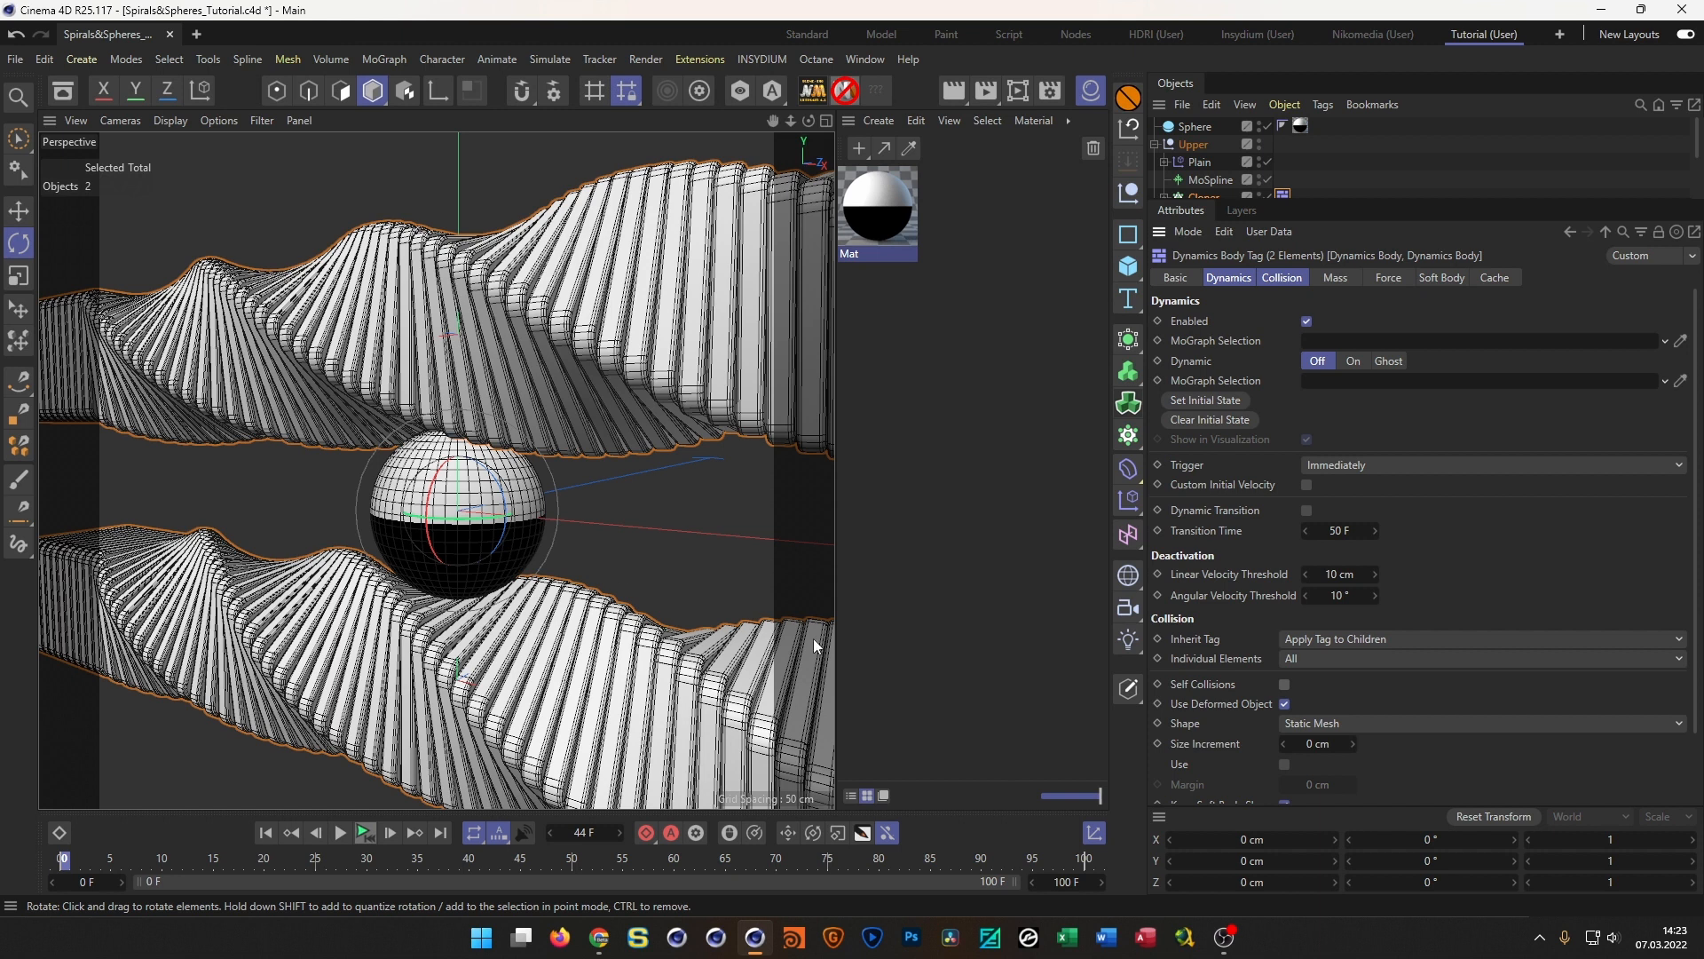
Add a Rigid Body simulation tag to the sphere
left_click_drag(1364, 197, 1359, 313)
left_click(1197, 125)
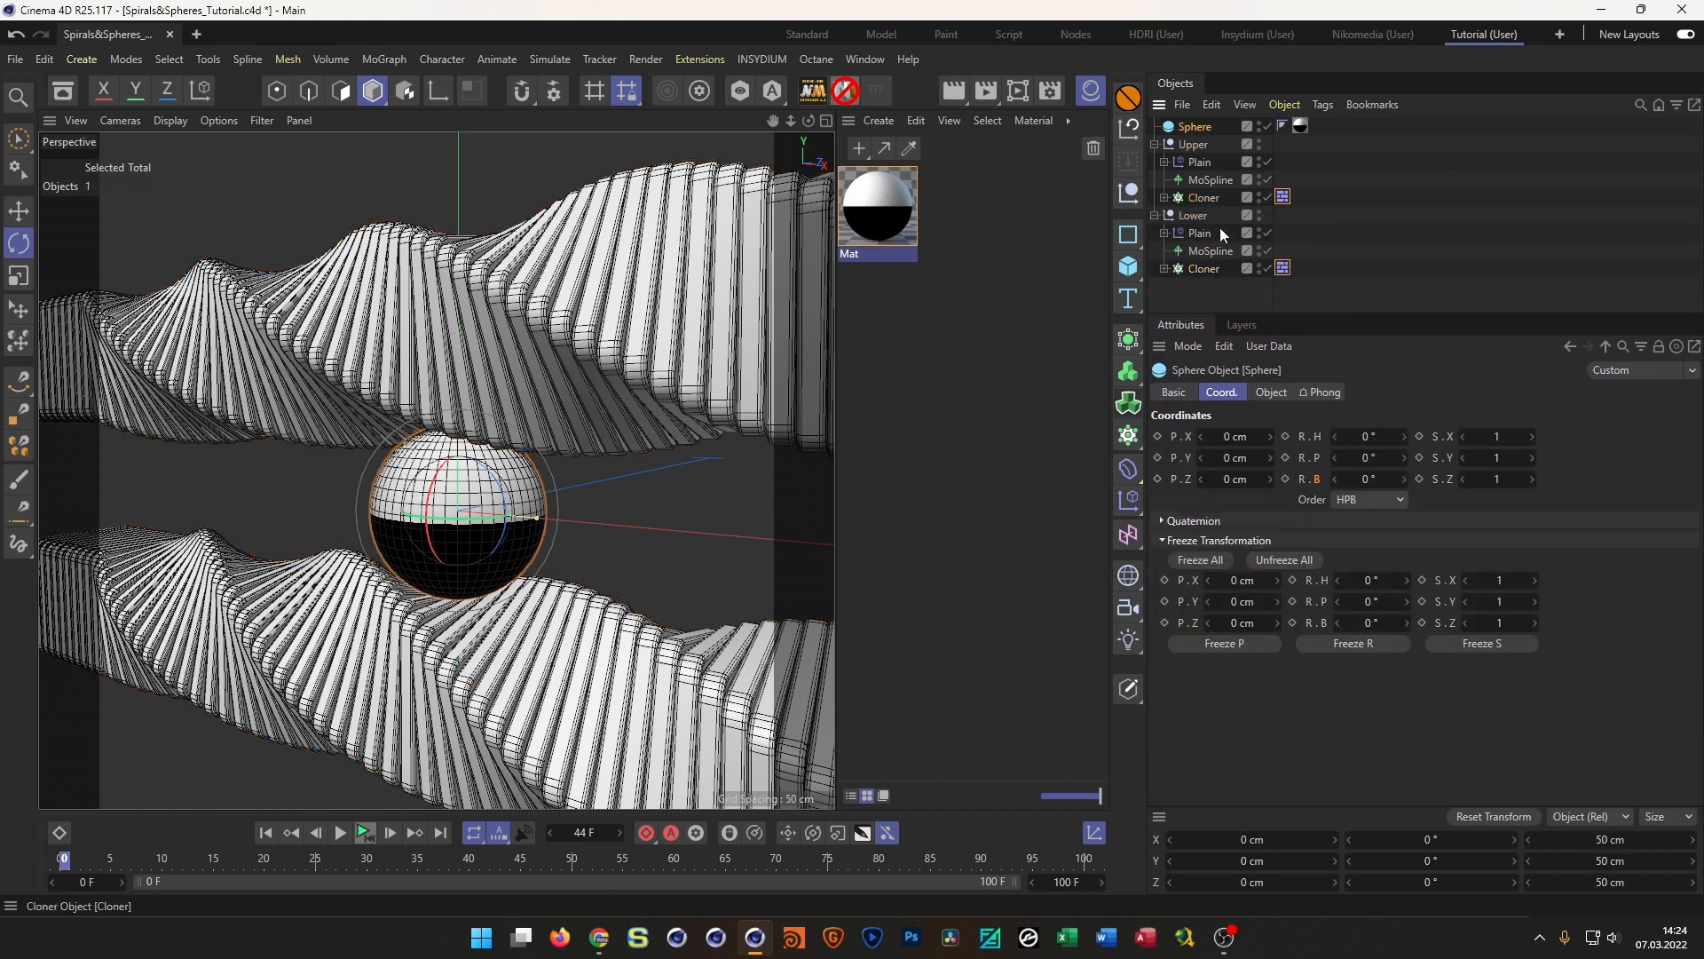
right_click(1201, 126)
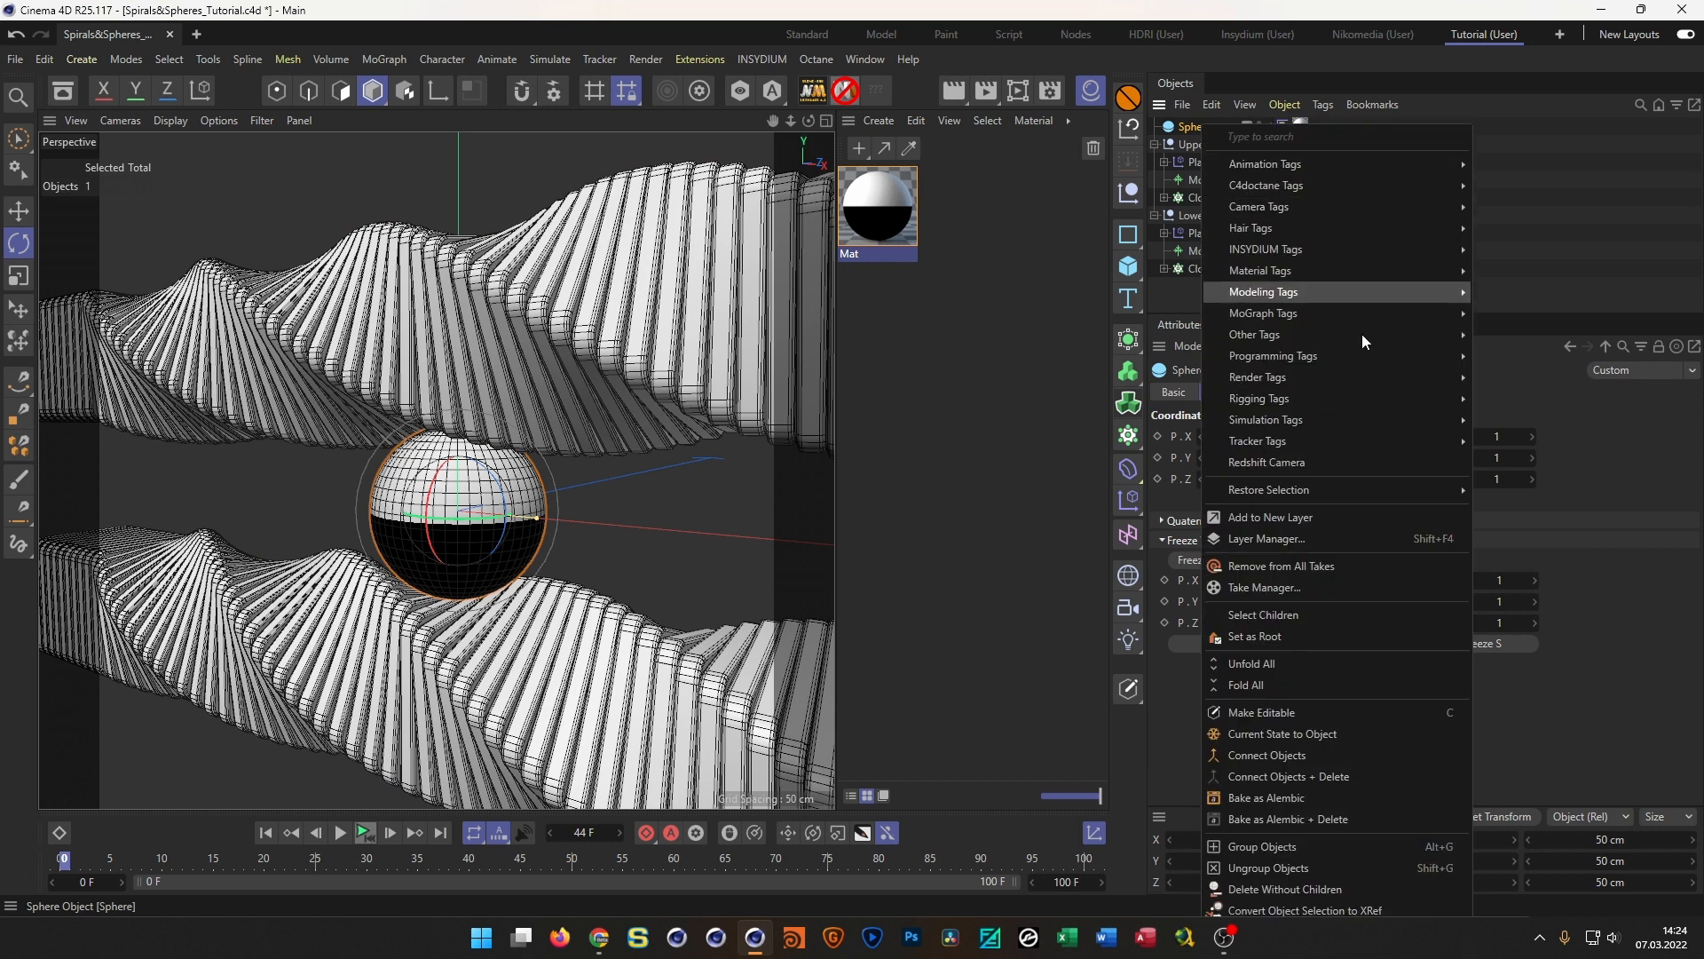
mouse_move(1444, 423)
left_click(1513, 419)
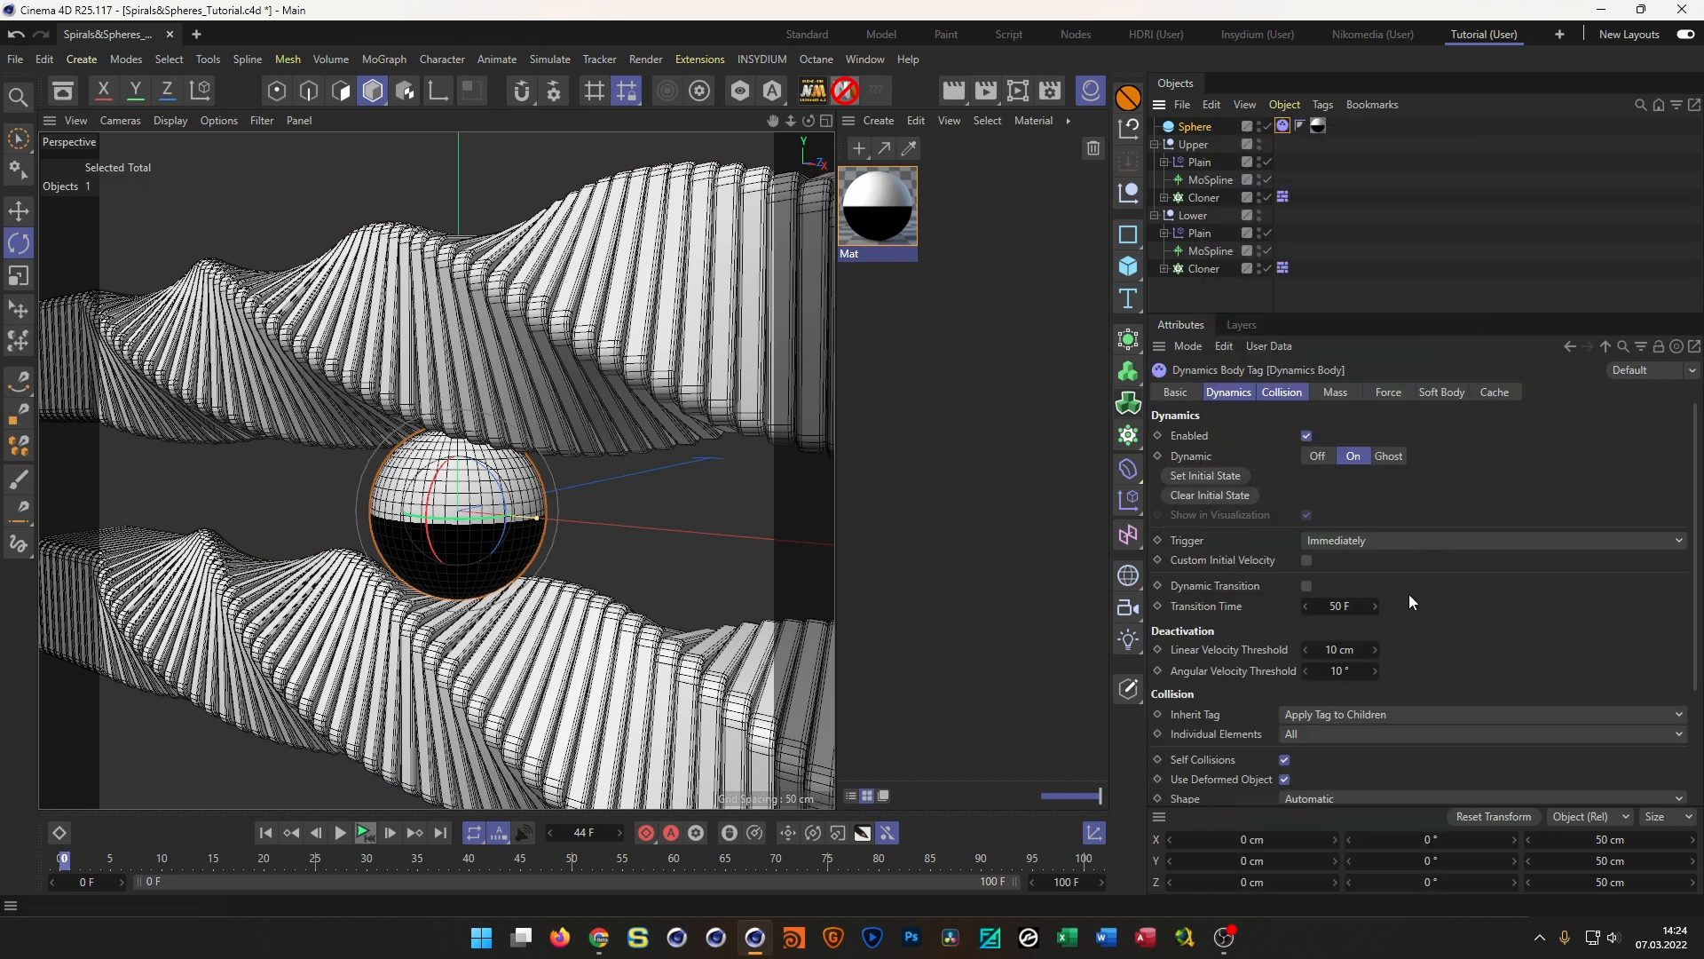
Set Bounce to 0% and Friction to 100% on the dynamics tags of the sphere and both cloners together
mouse_move(1469, 313)
left_mouse_down()
mouse_move(1476, 200)
mouse_move(1476, 311)
left_mouse_up()
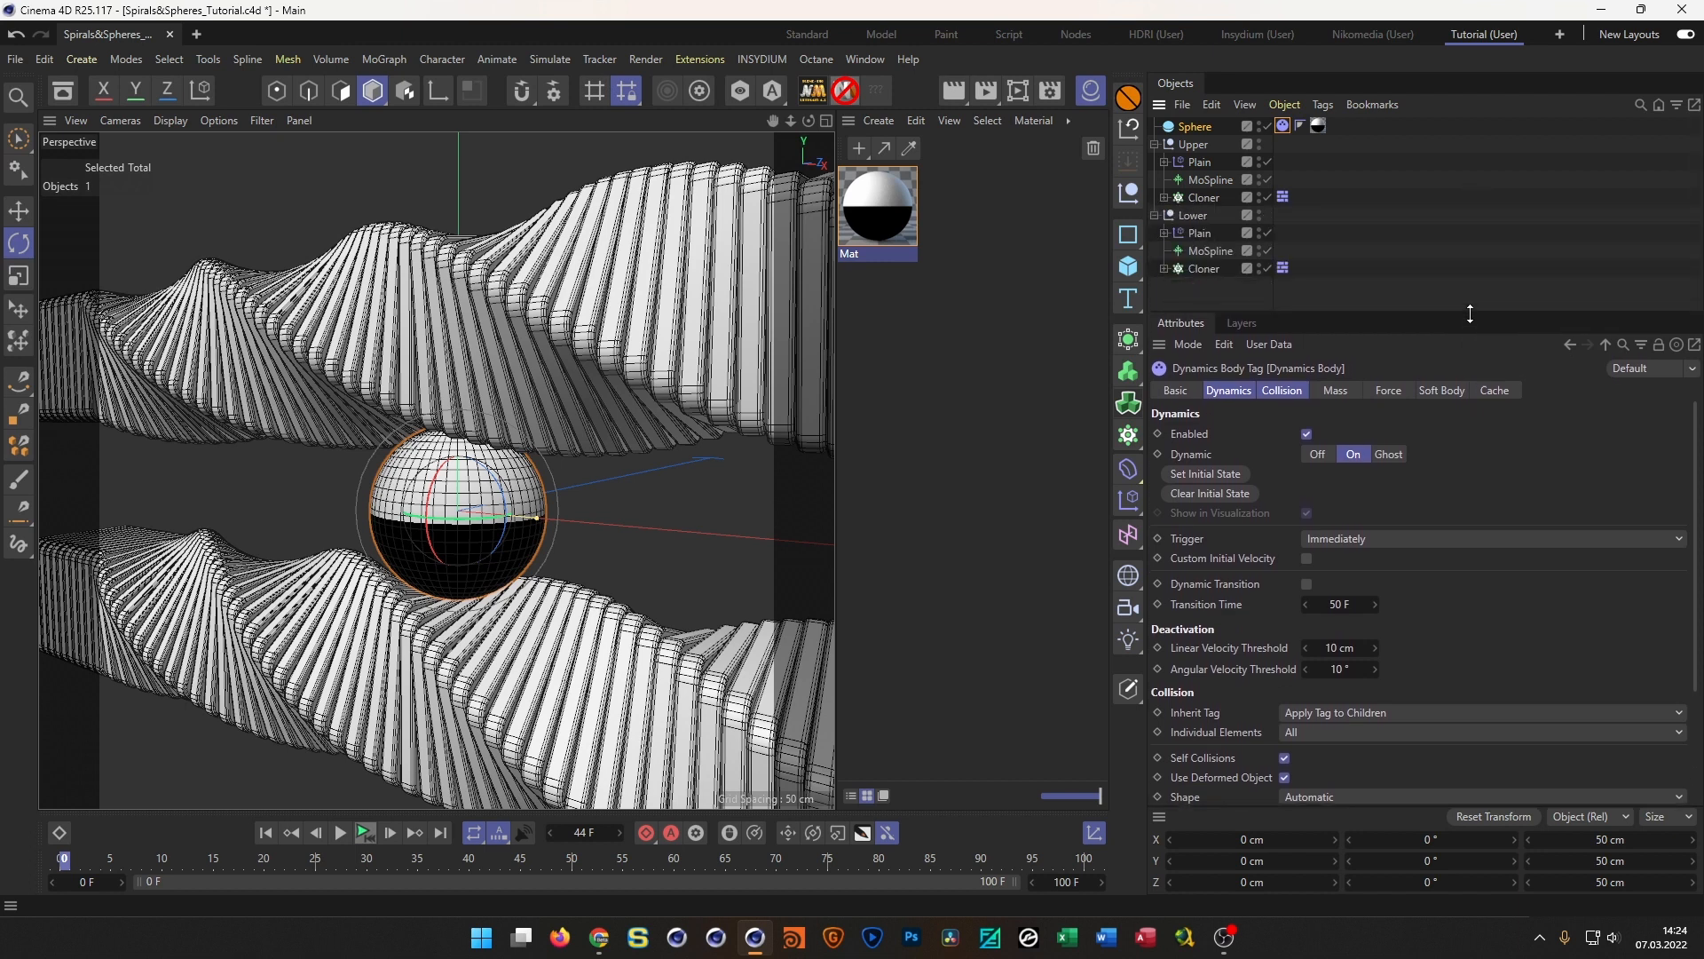
left_click(1284, 268)
left_click(1284, 198, "ctrl")
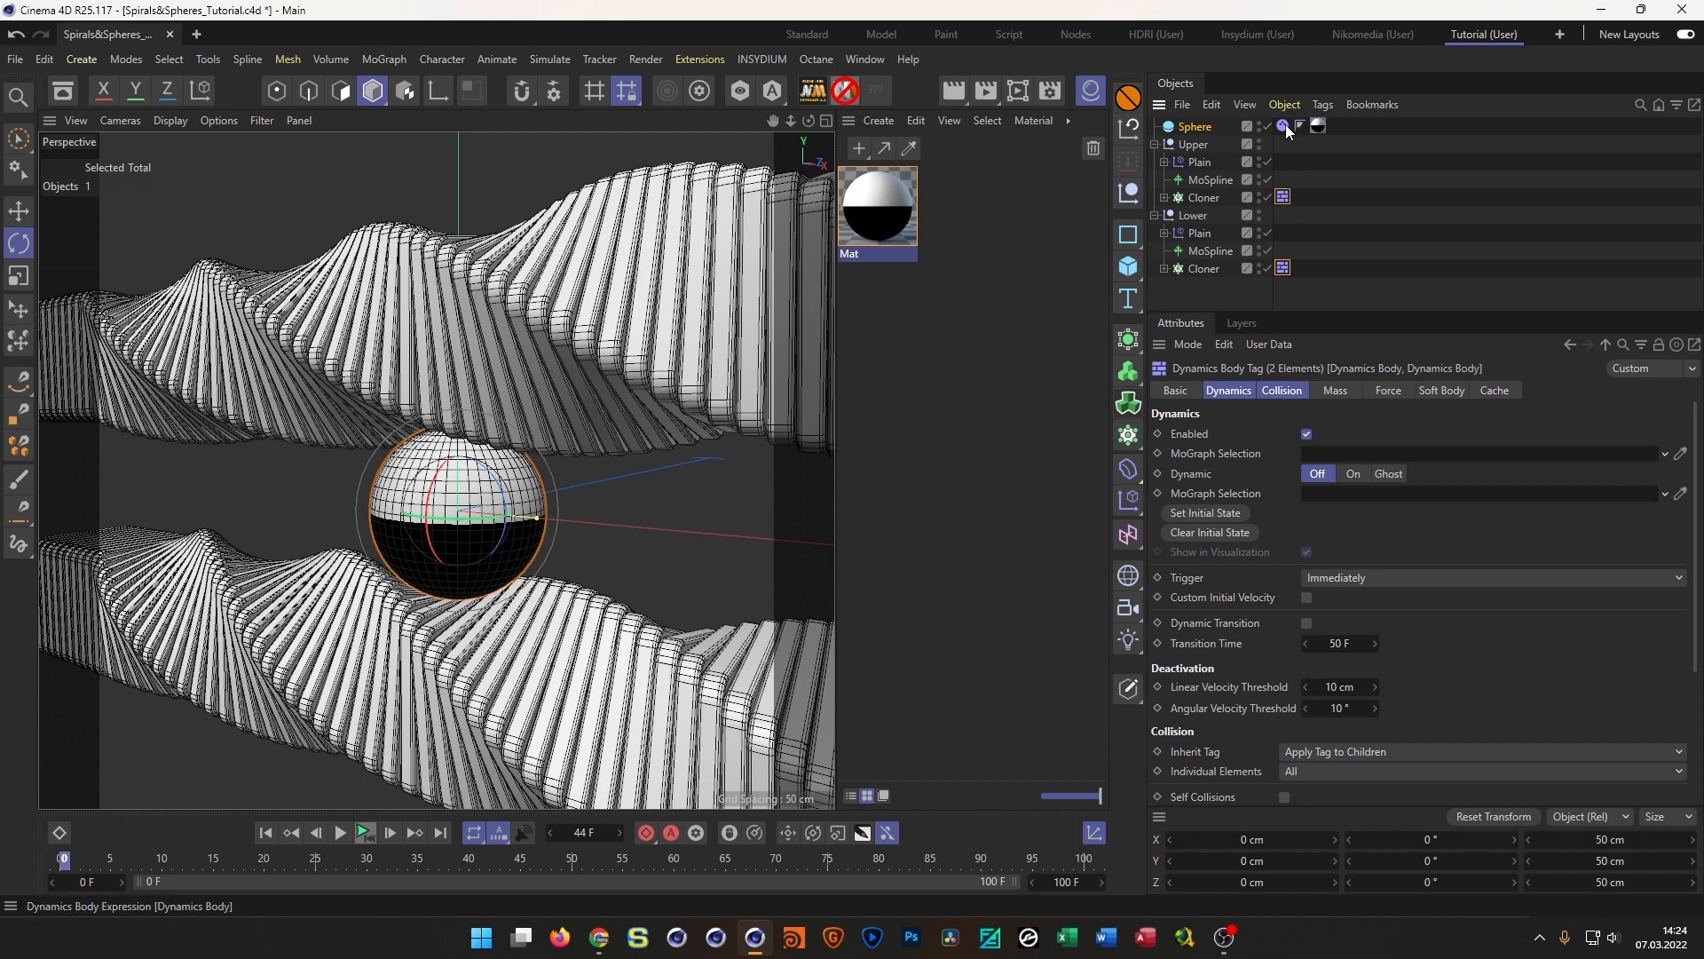
left_click(1283, 127, "ctrl")
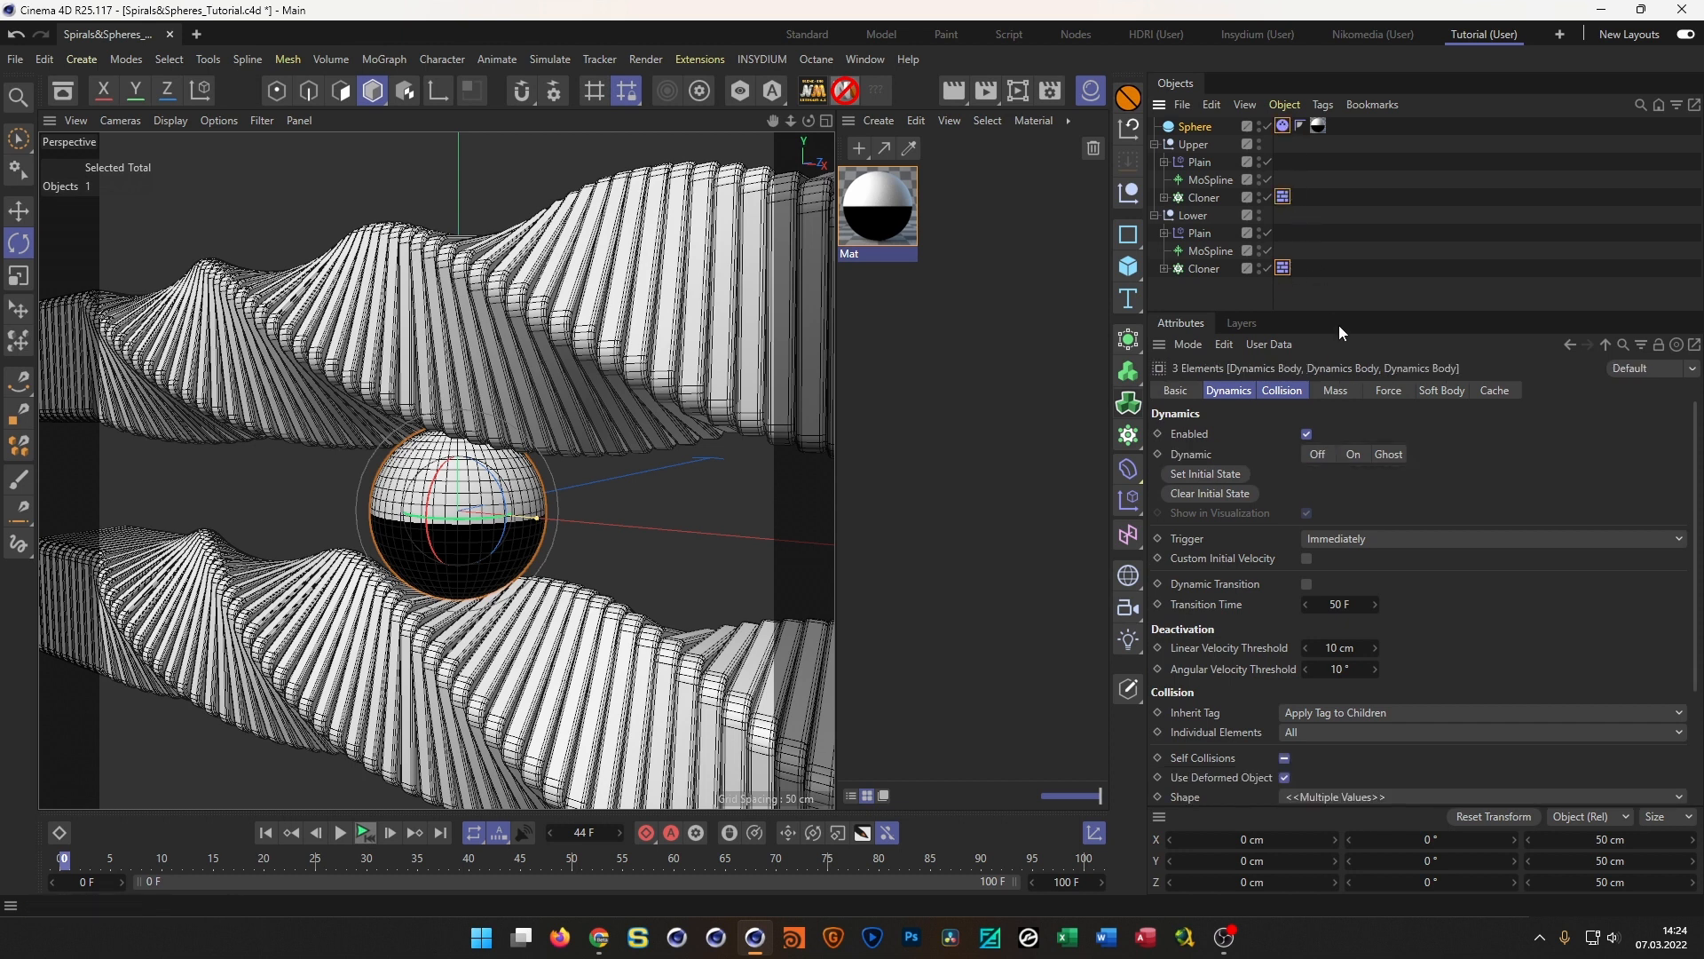
left_click_drag(1359, 312, 1359, 141)
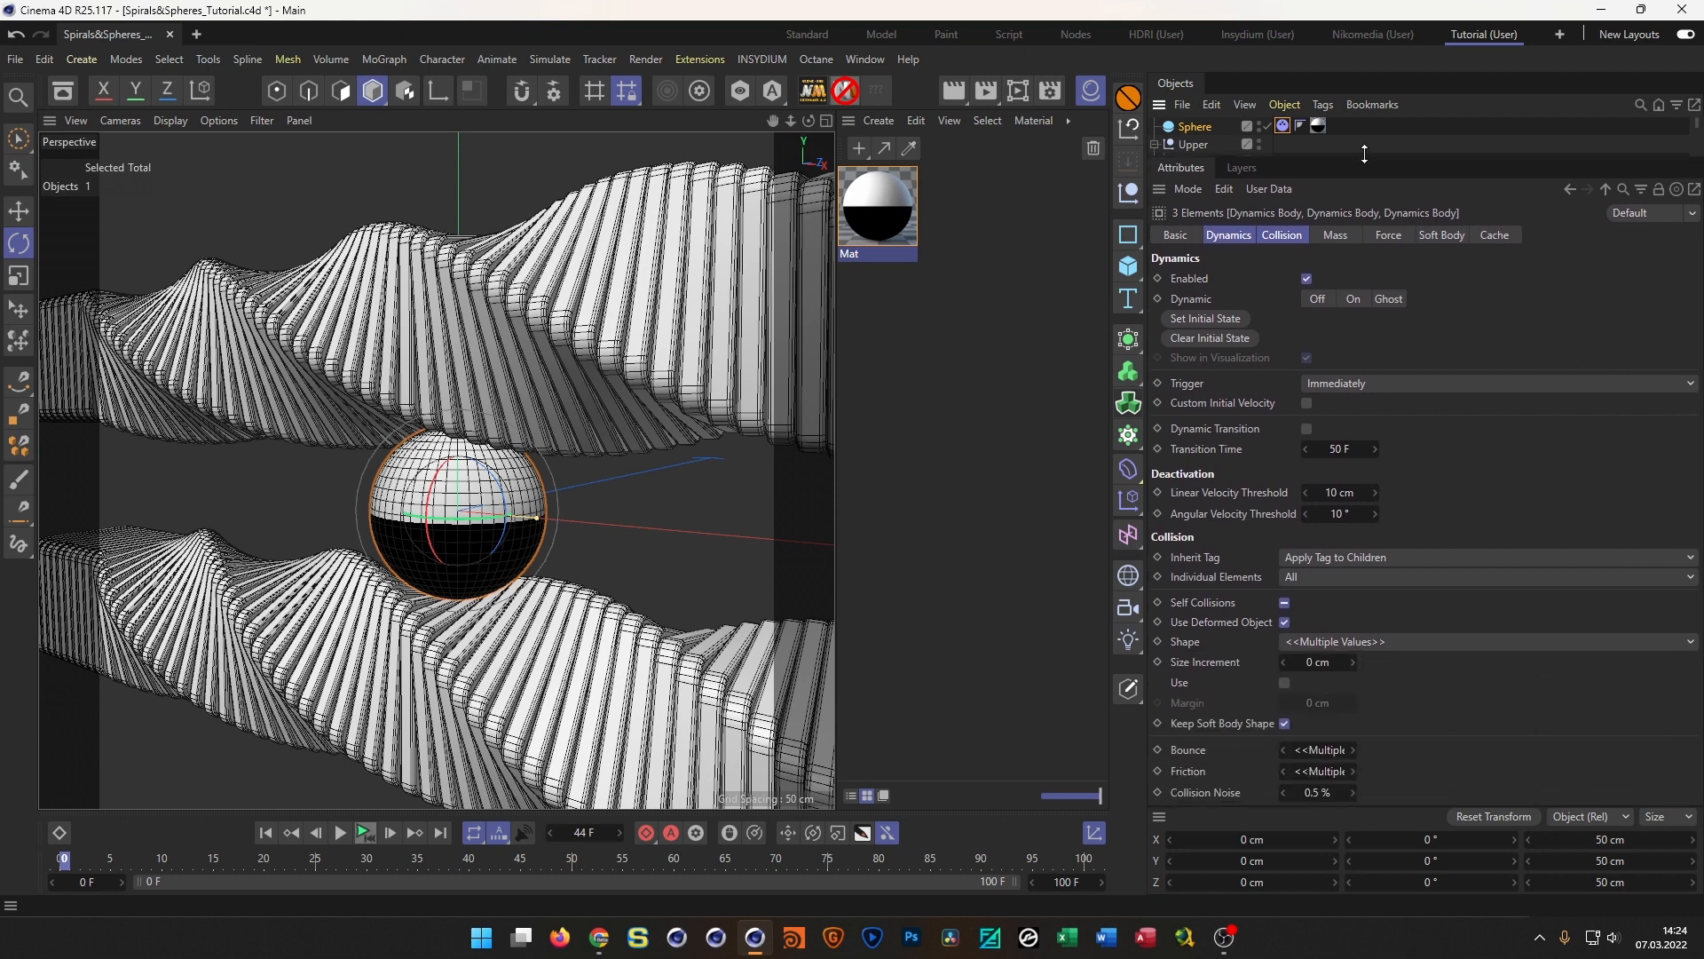
left_click(1320, 729)
type("0")
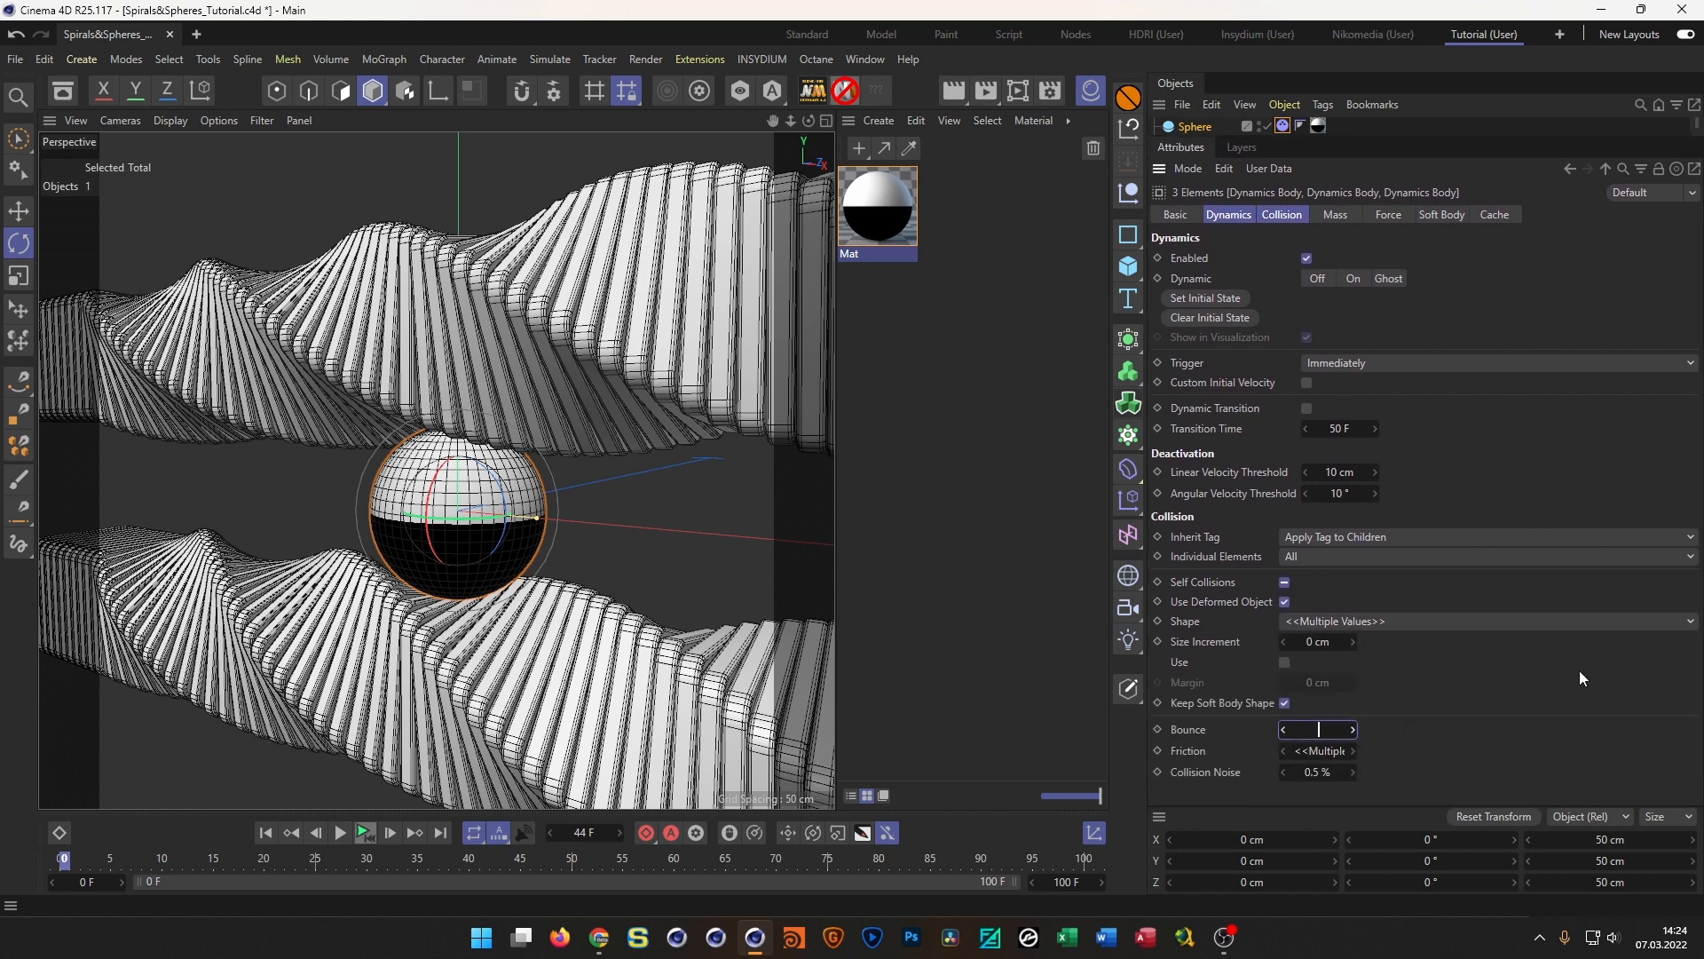
key("Tab")
type("100")
key("Return")
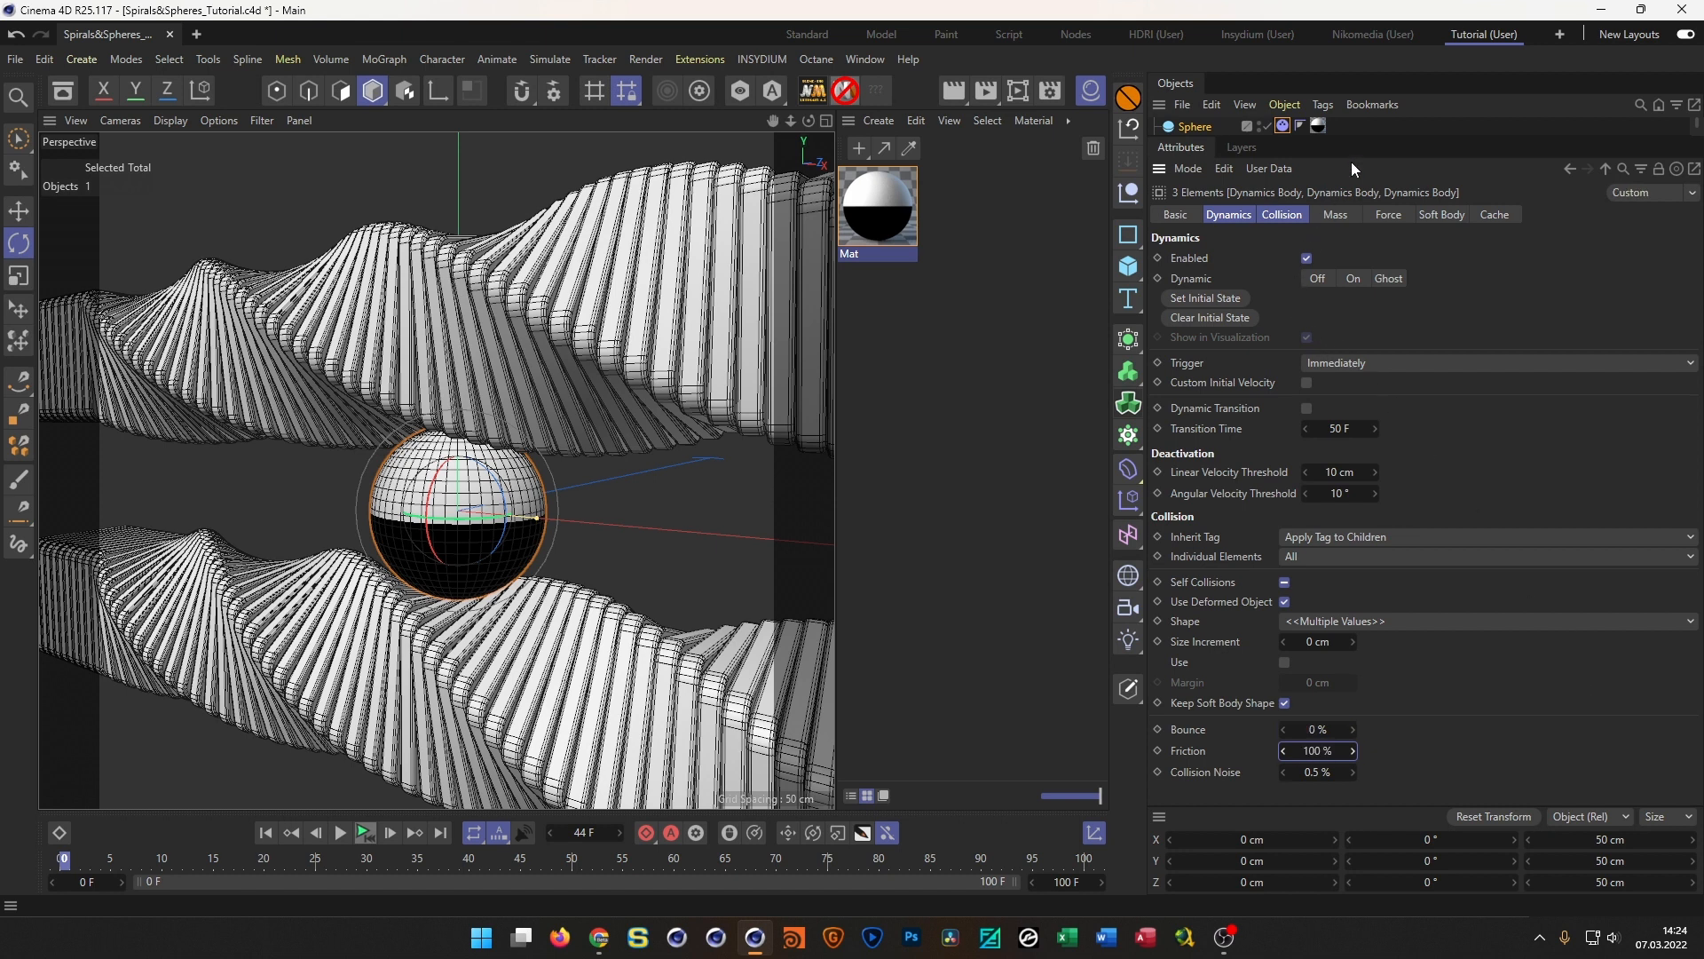
left_click_drag(1390, 139, 1392, 392)
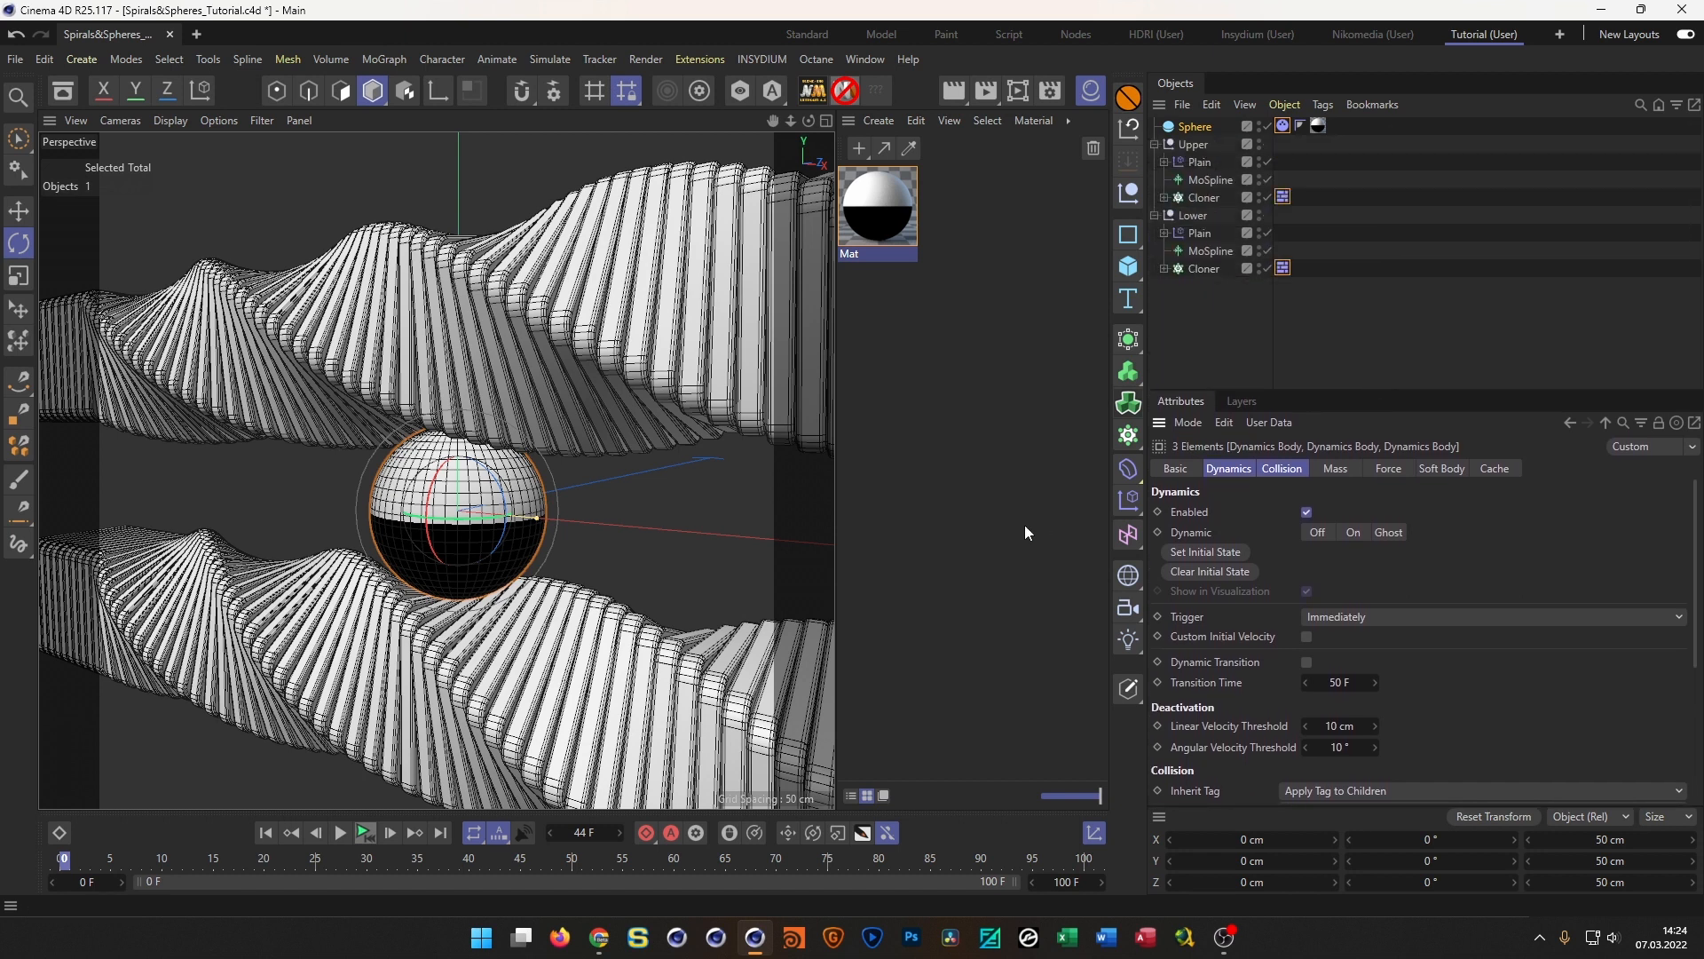
Play the sphere simulation, extend the project's end frame to 300 F, and play the simulation over the longer range
left_click(366, 832)
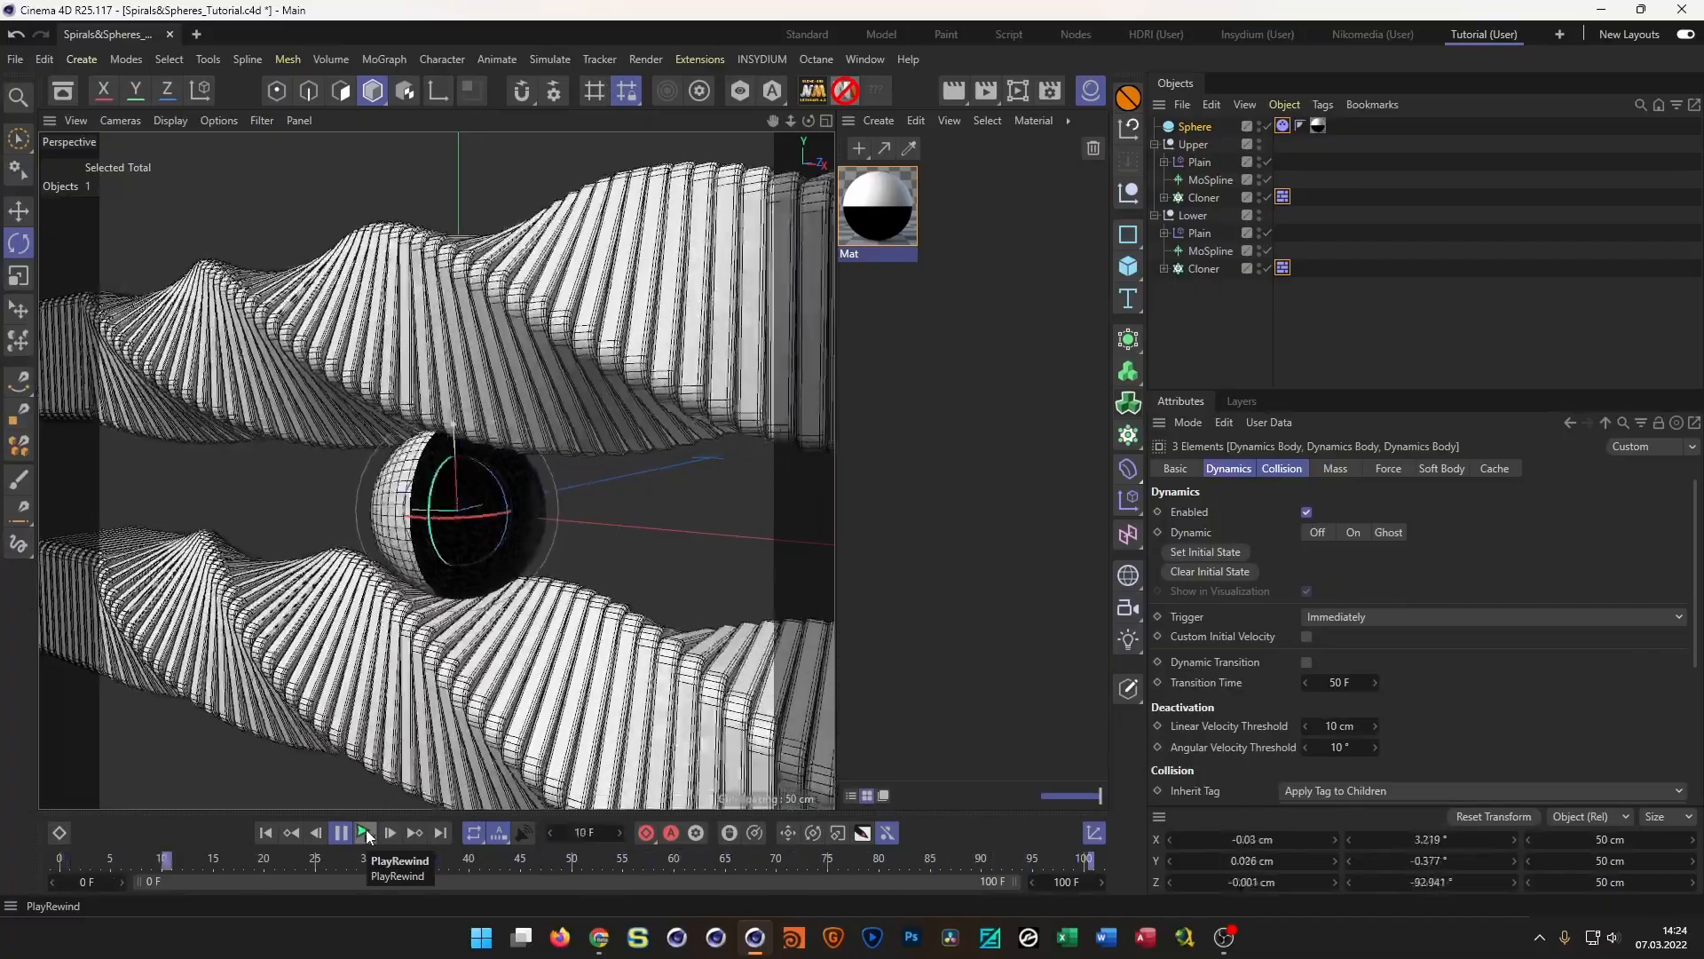
left_click(366, 829)
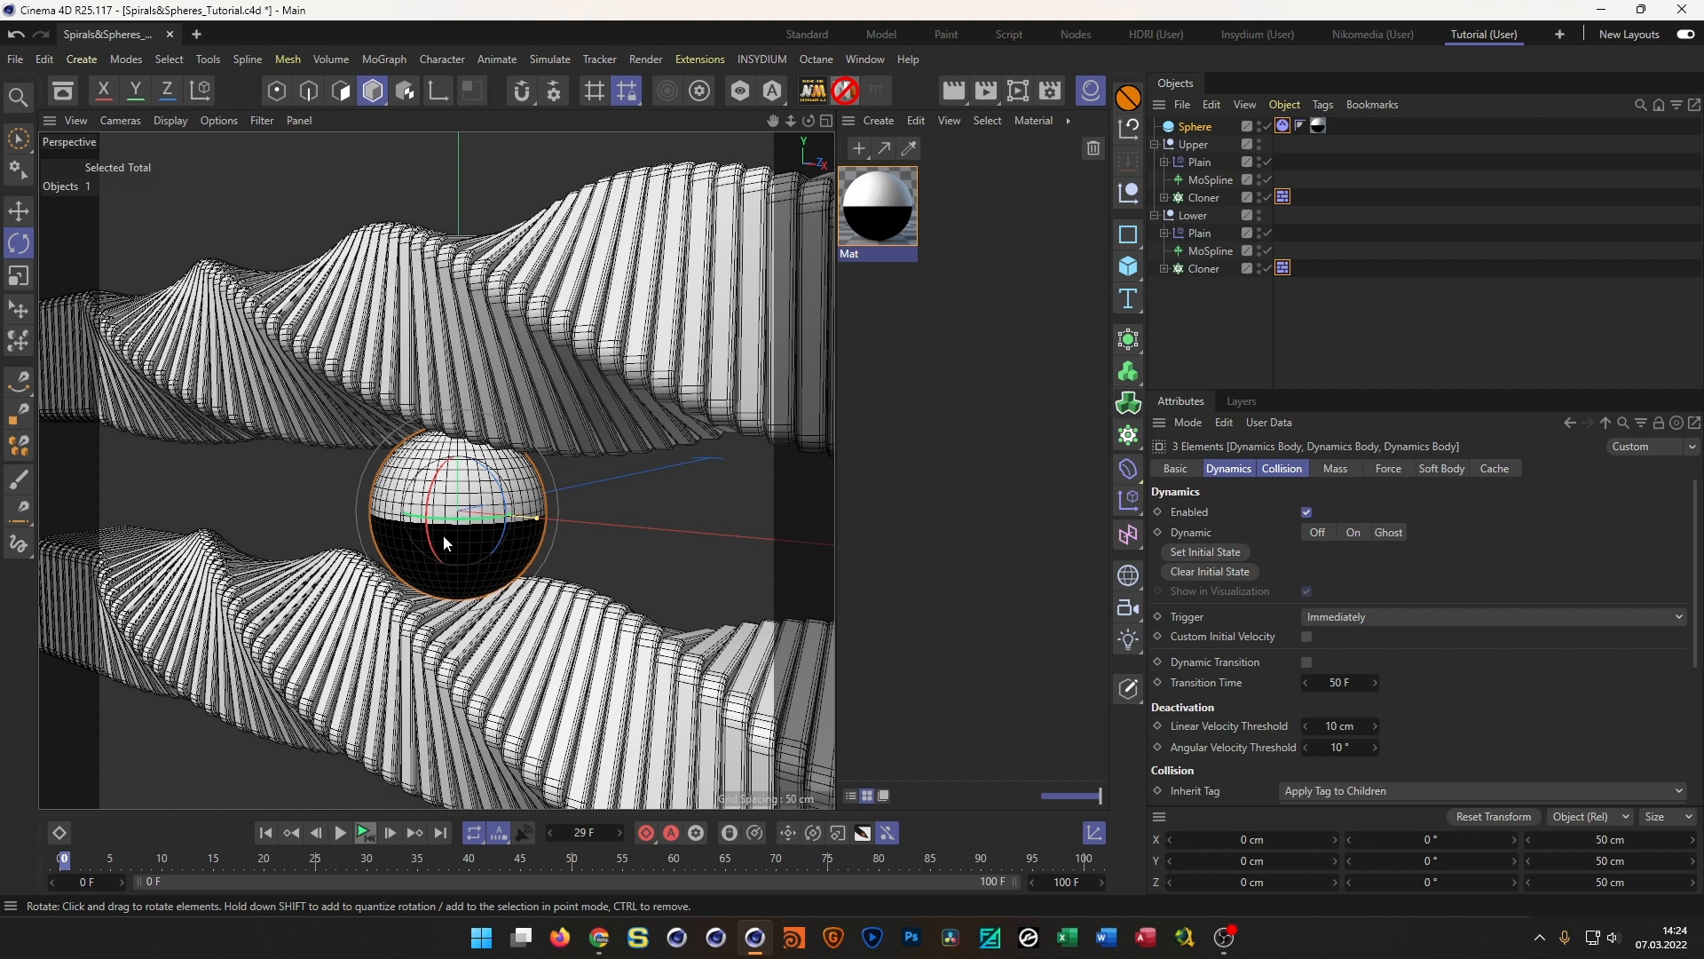
left_click(1062, 881)
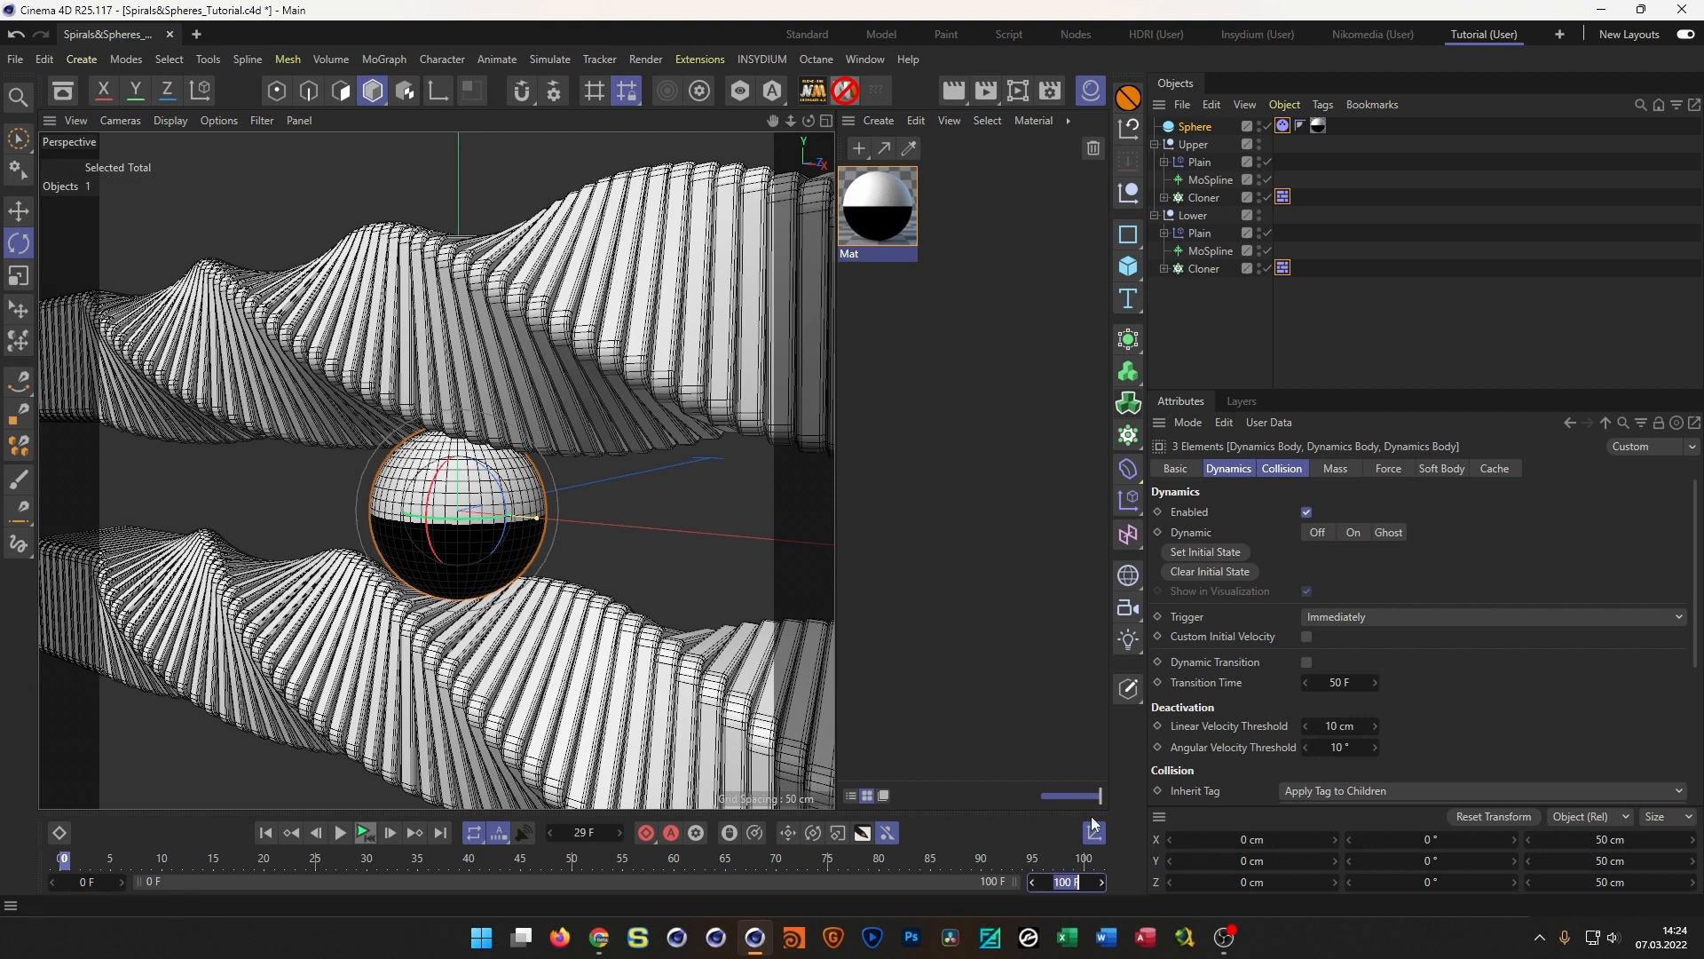
type("300")
key("Return")
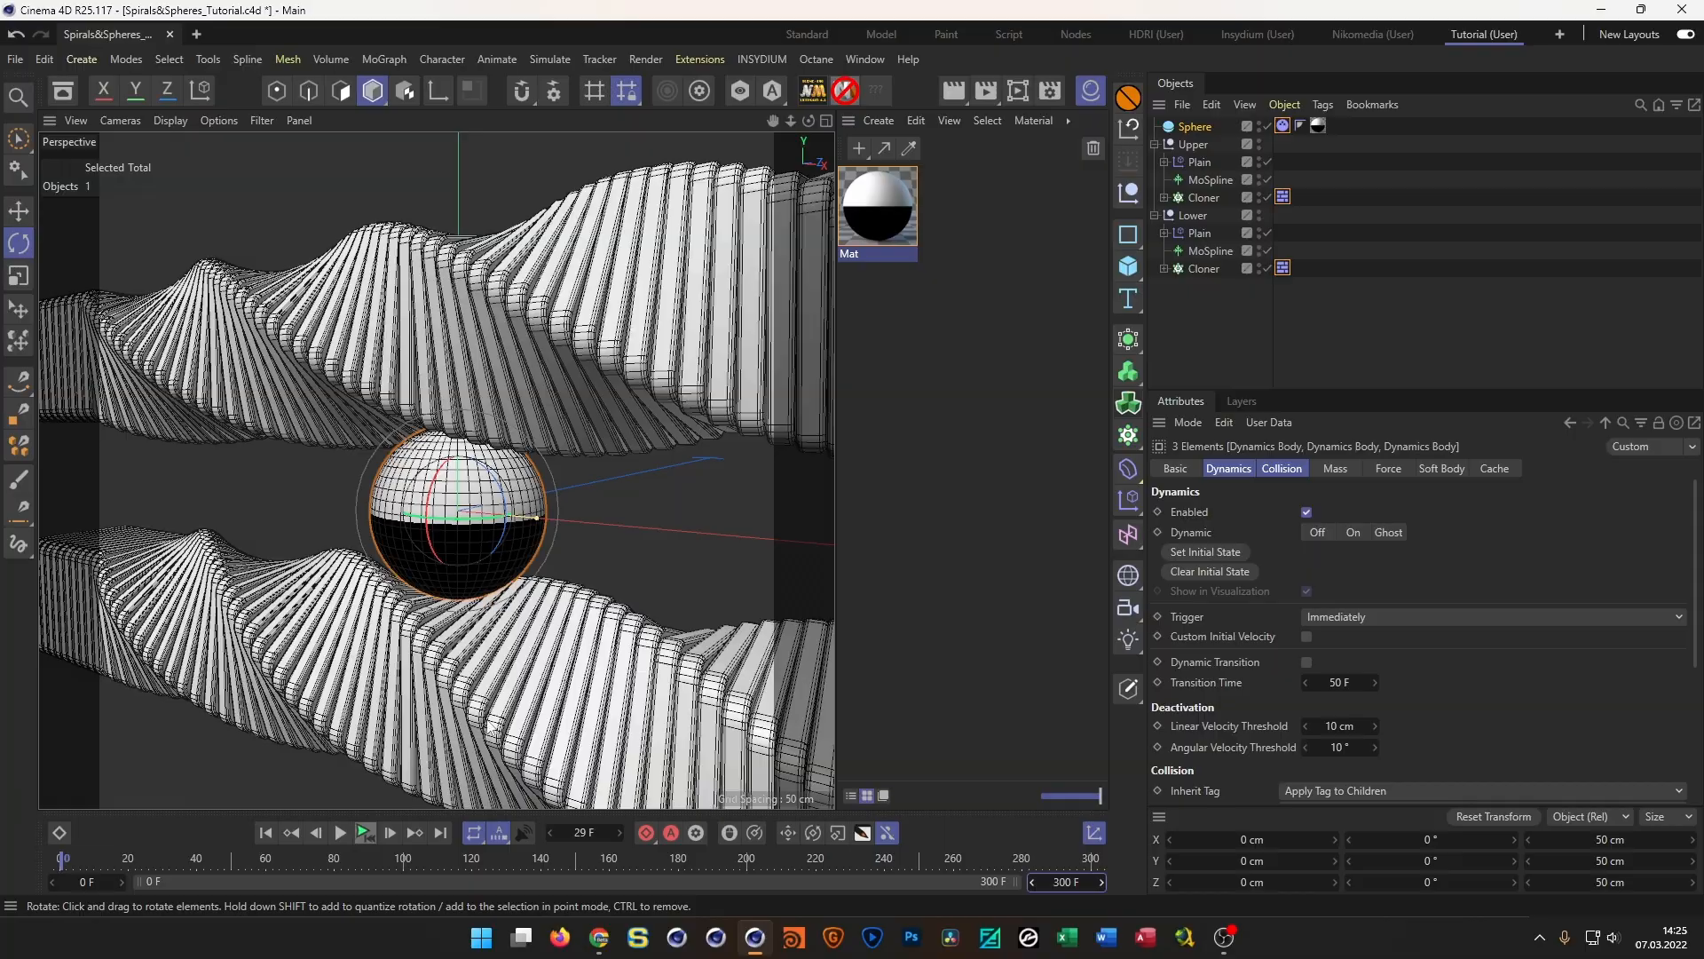
key("F8")
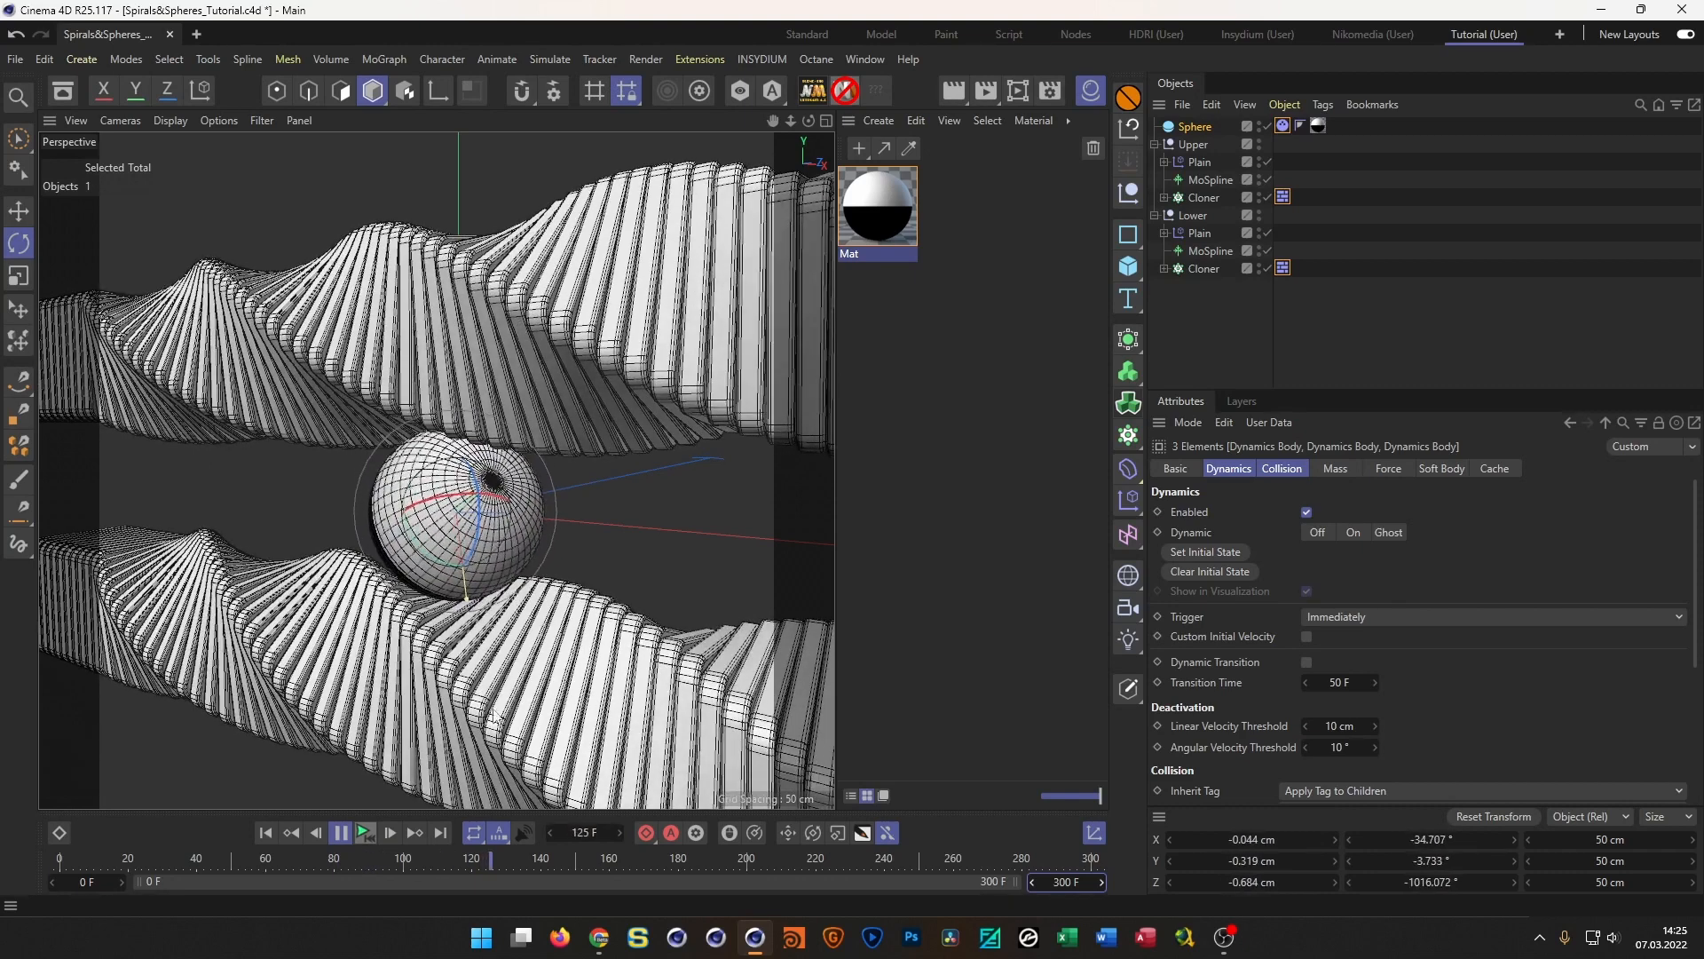
left_click(361, 837)
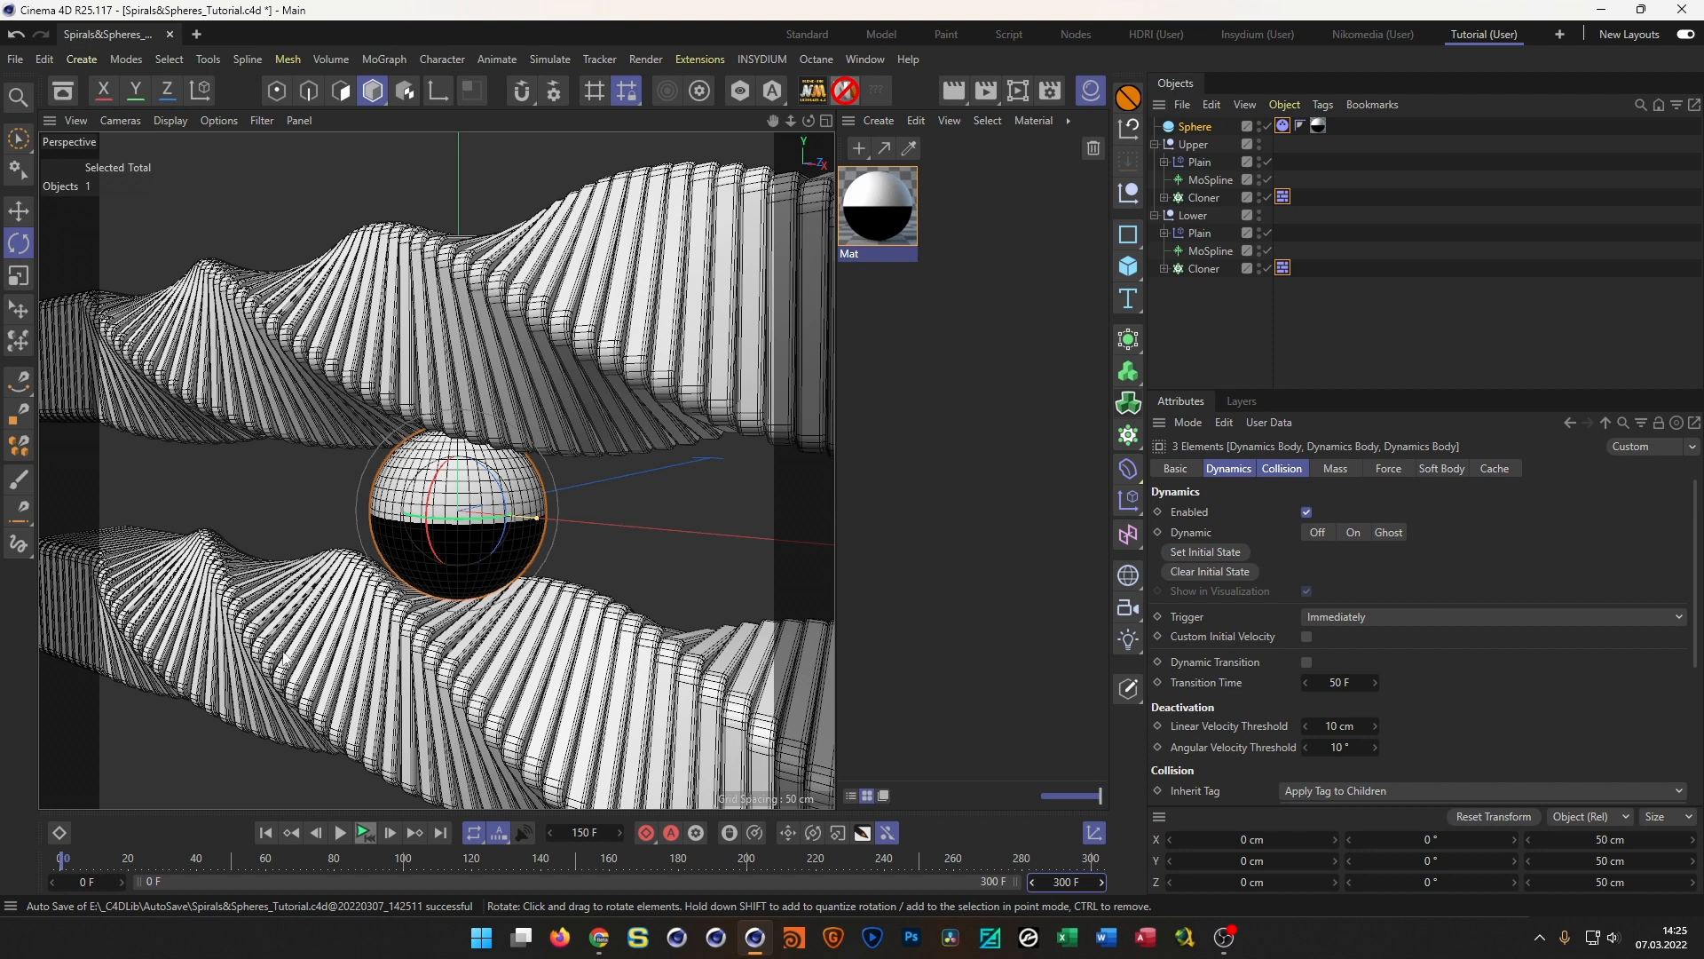
Set the After behaviour of both cloners' Offset animation tracks to Offset Repeat
left_click(59, 832)
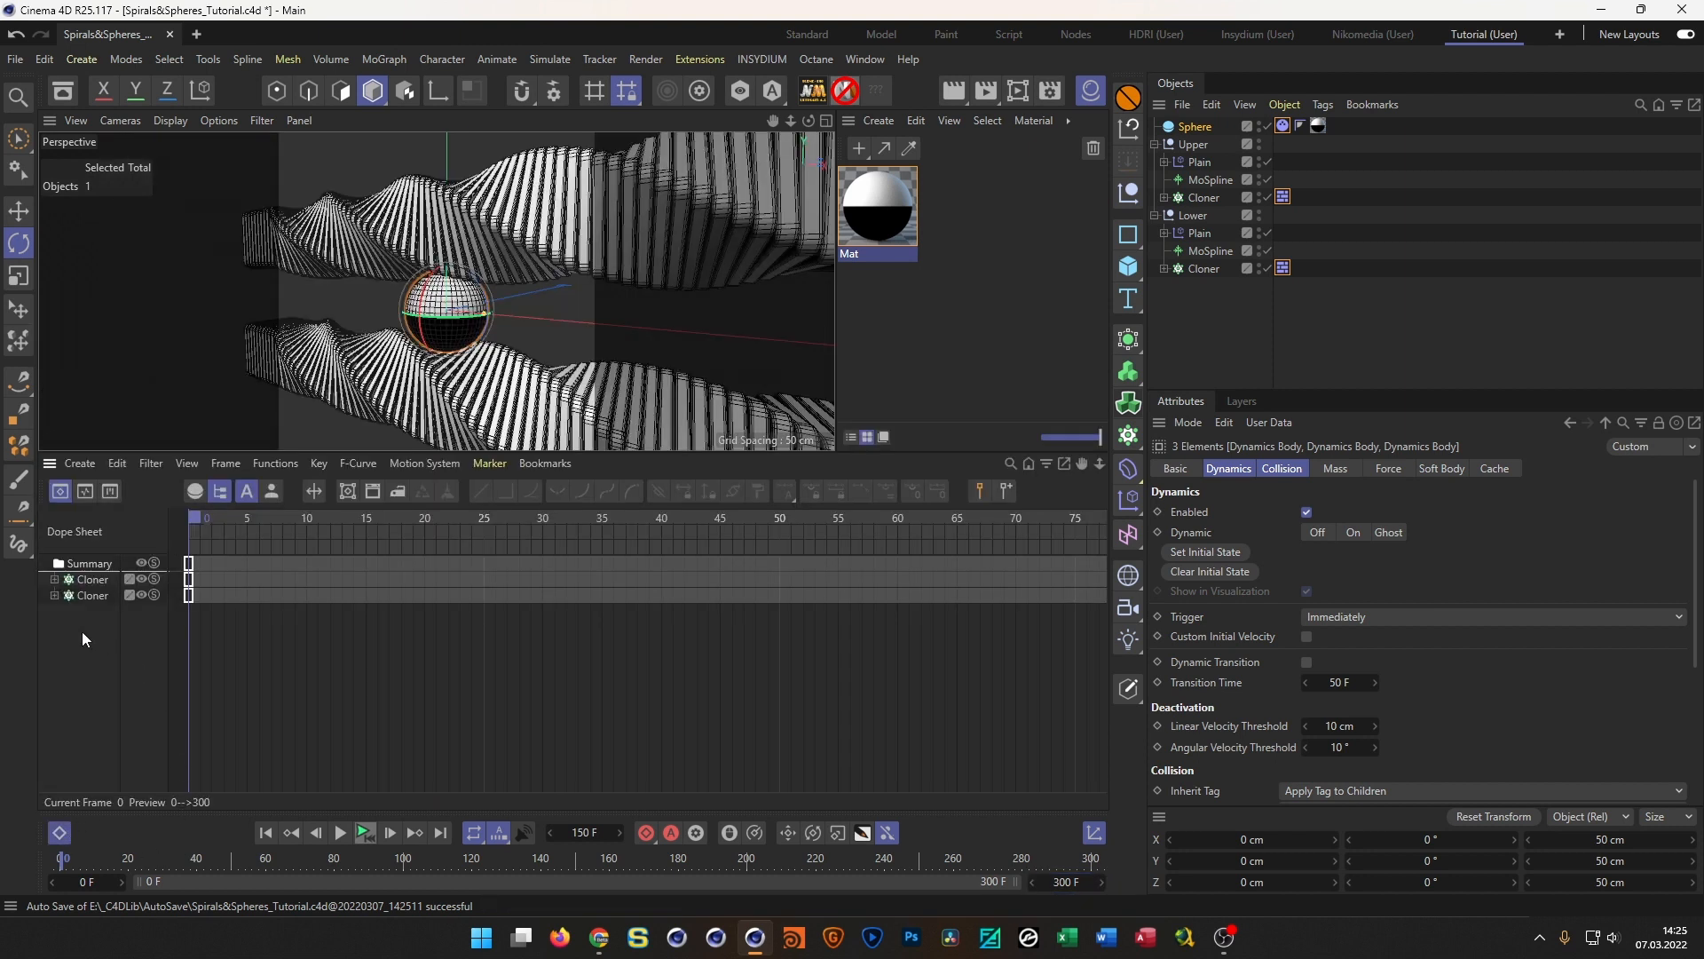
key("ctrl+a")
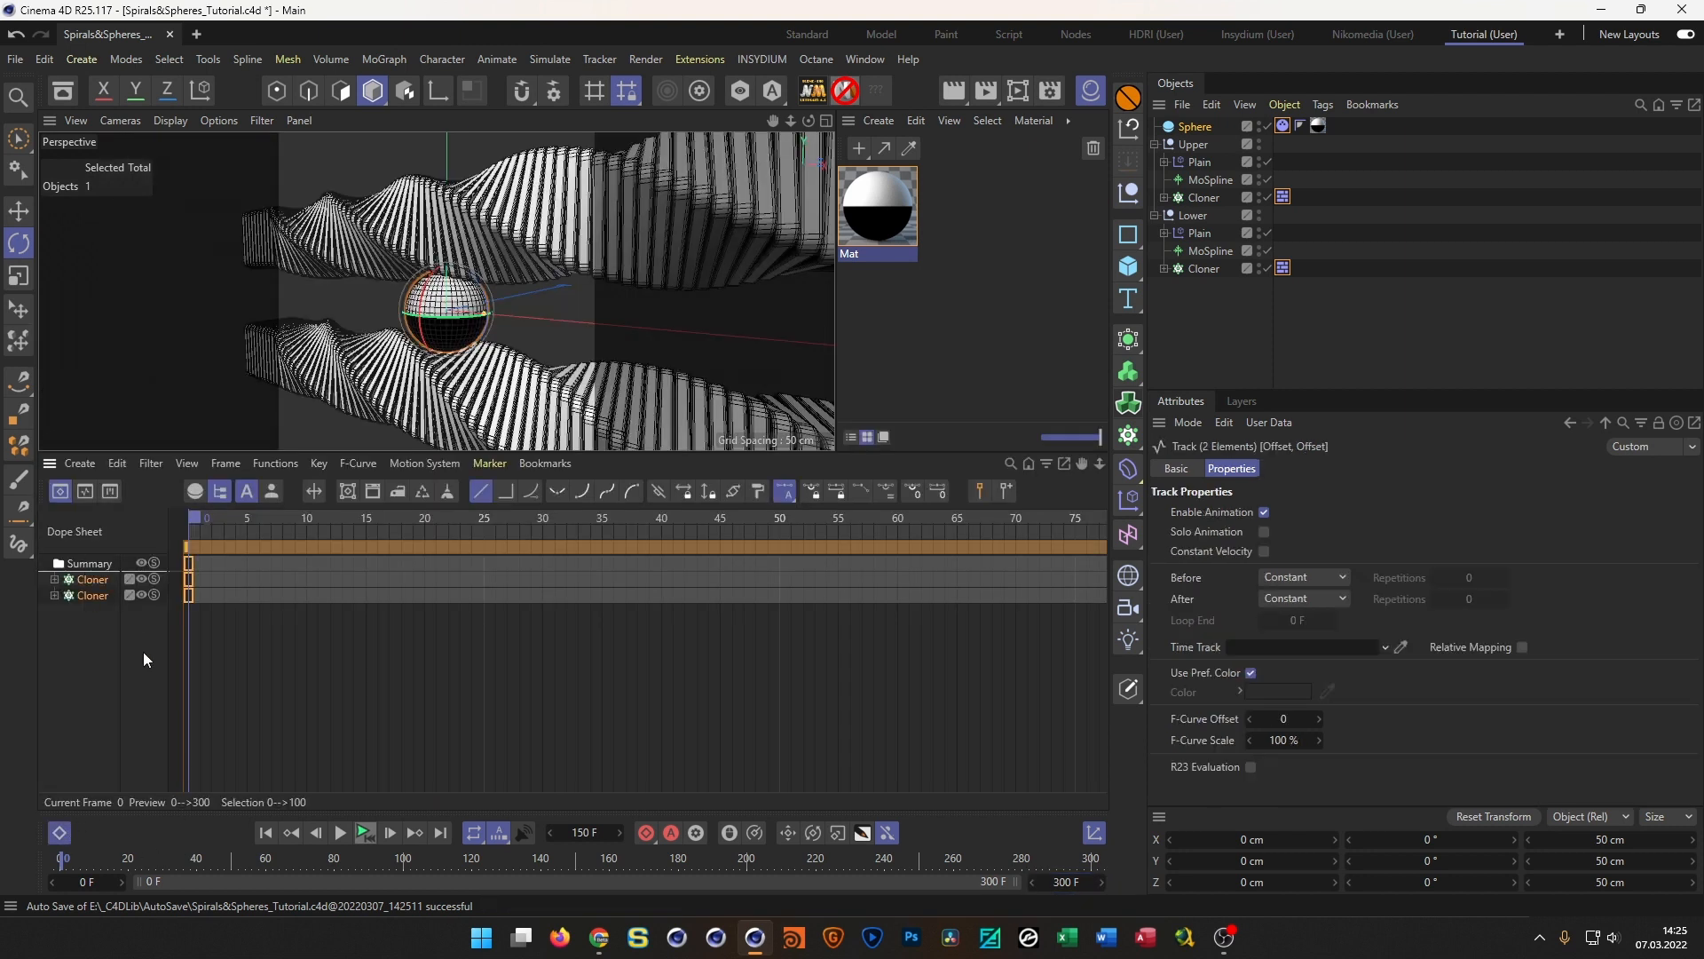
left_click(1312, 600)
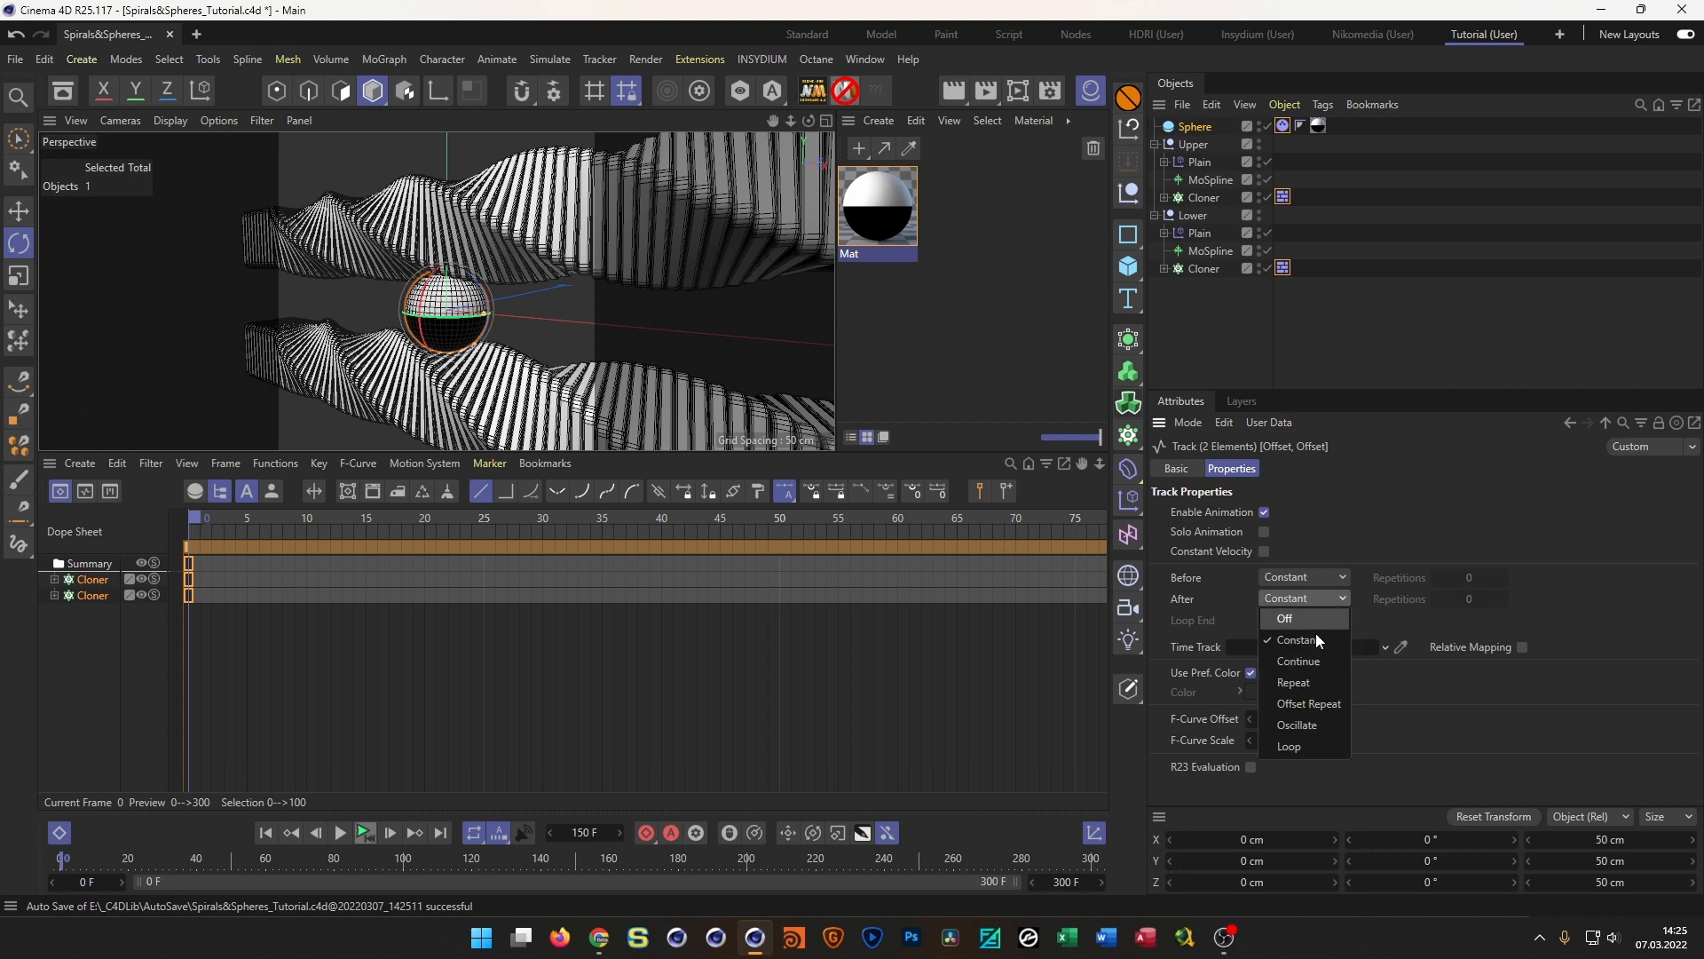
left_click(1325, 705)
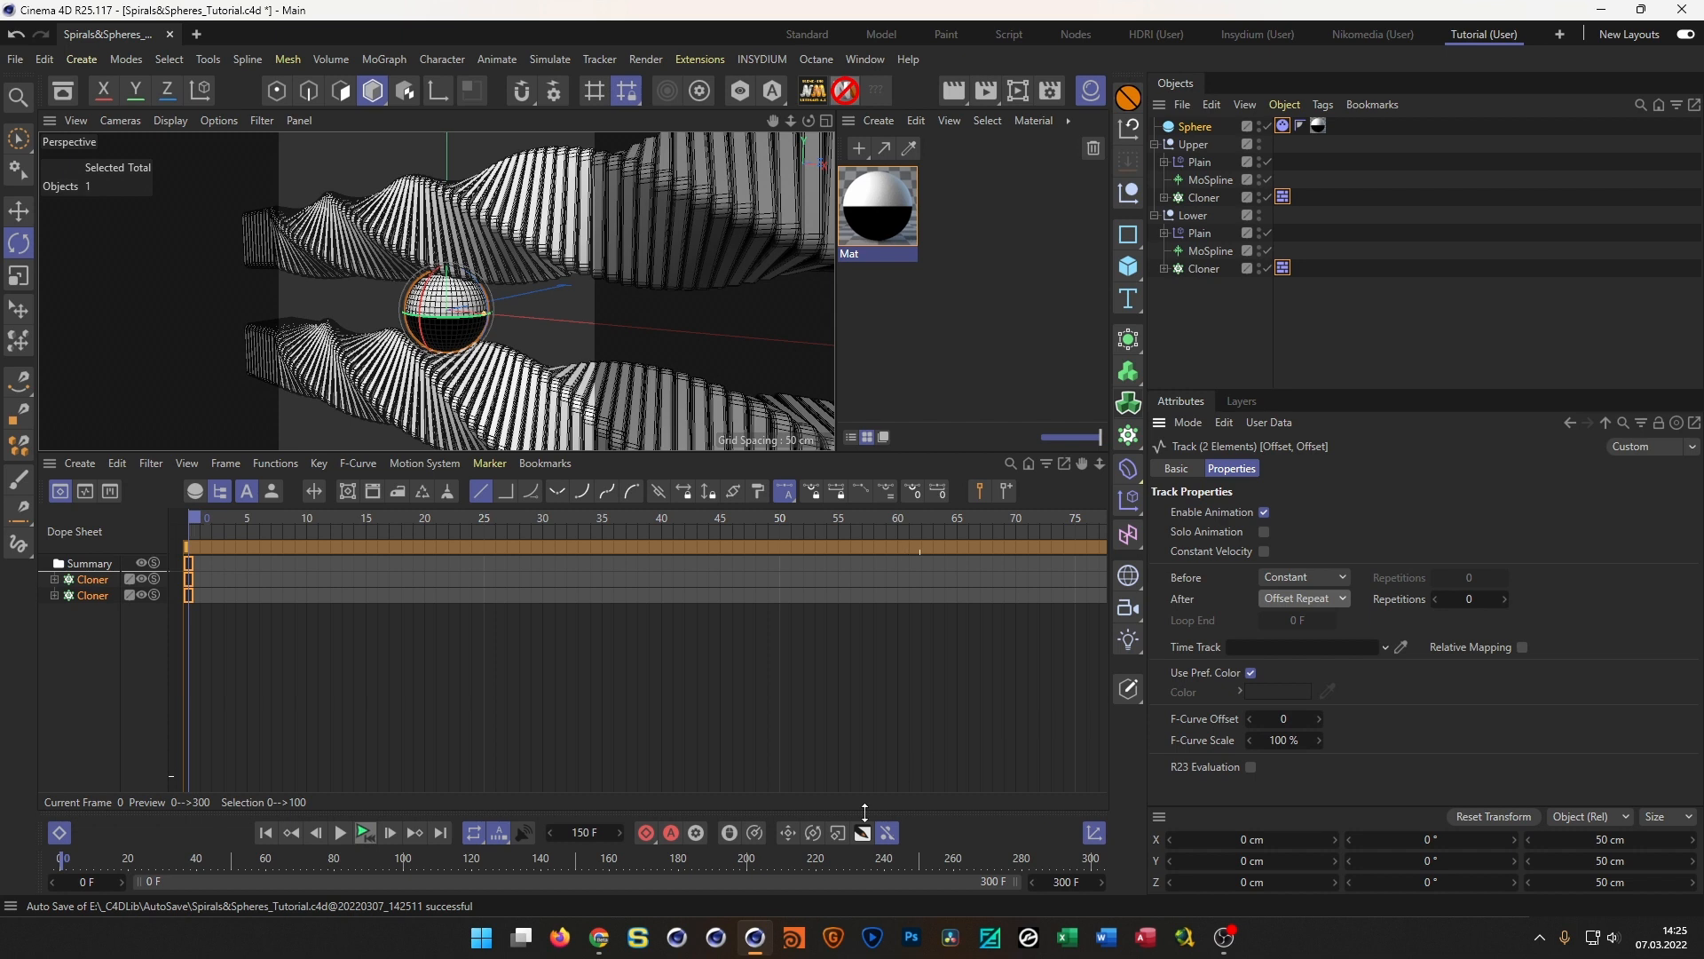
right_click_drag(763, 678, 898, 676, "alt")
middle_click_drag(898, 675, 681, 675, "alt")
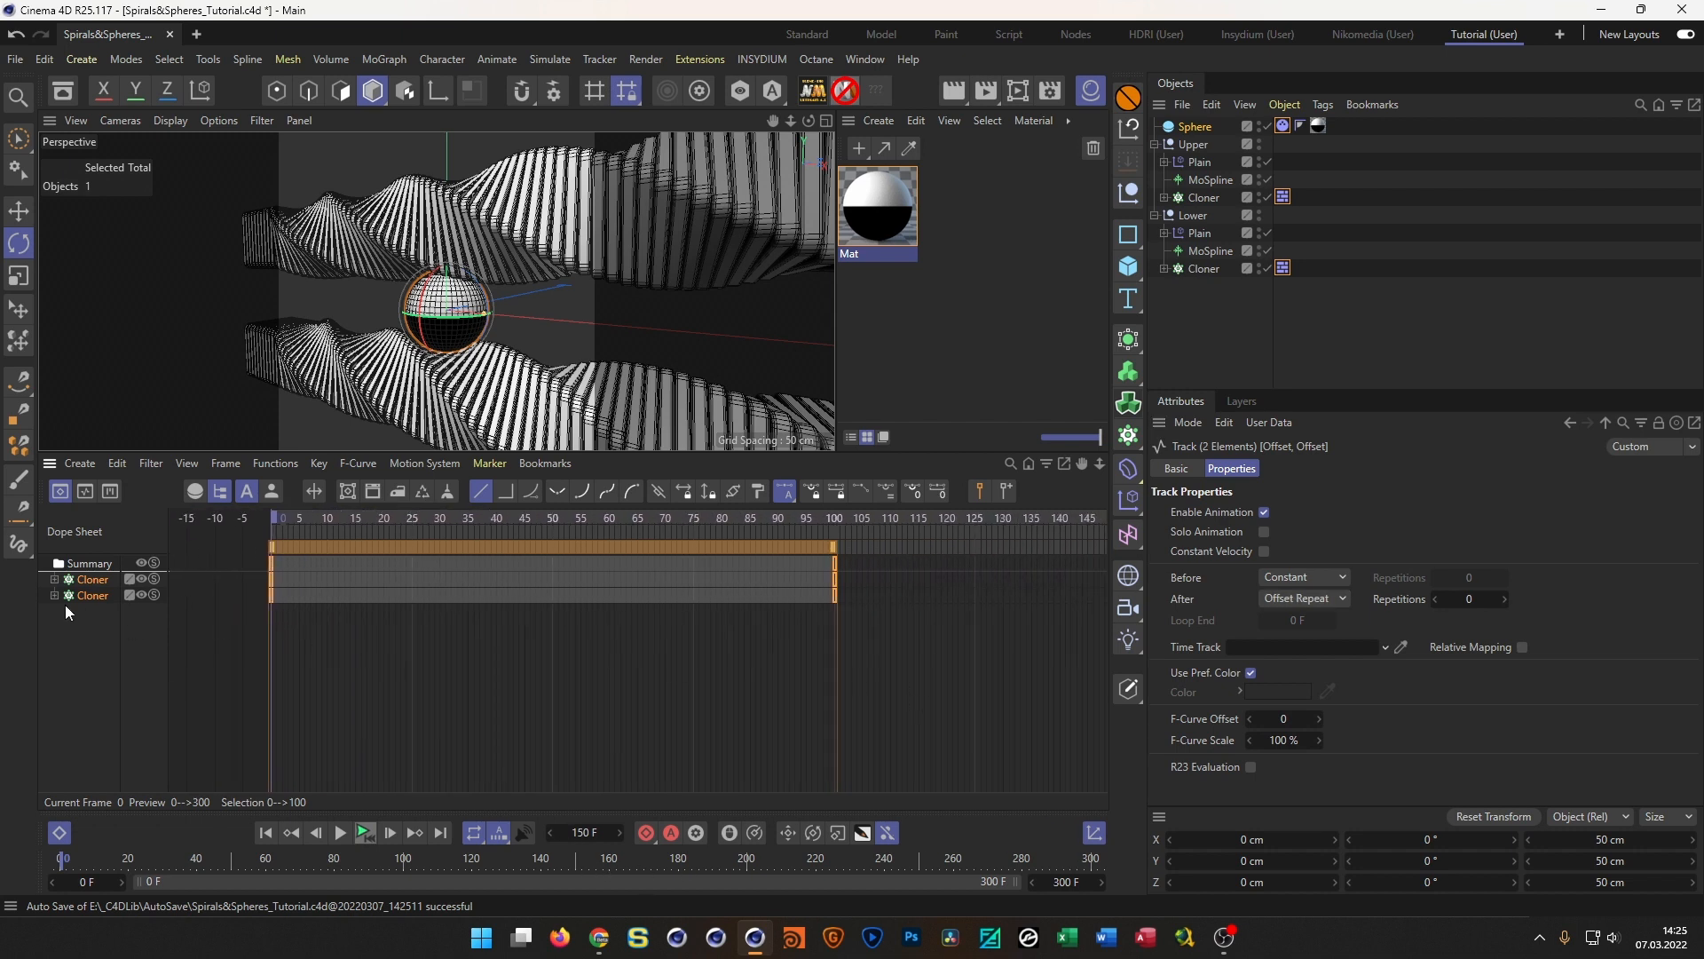
Inspect the second cloner's repeating Offset curve in the timeline and play the simulation to check the continued motion
left_click(54, 595)
left_click(68, 608)
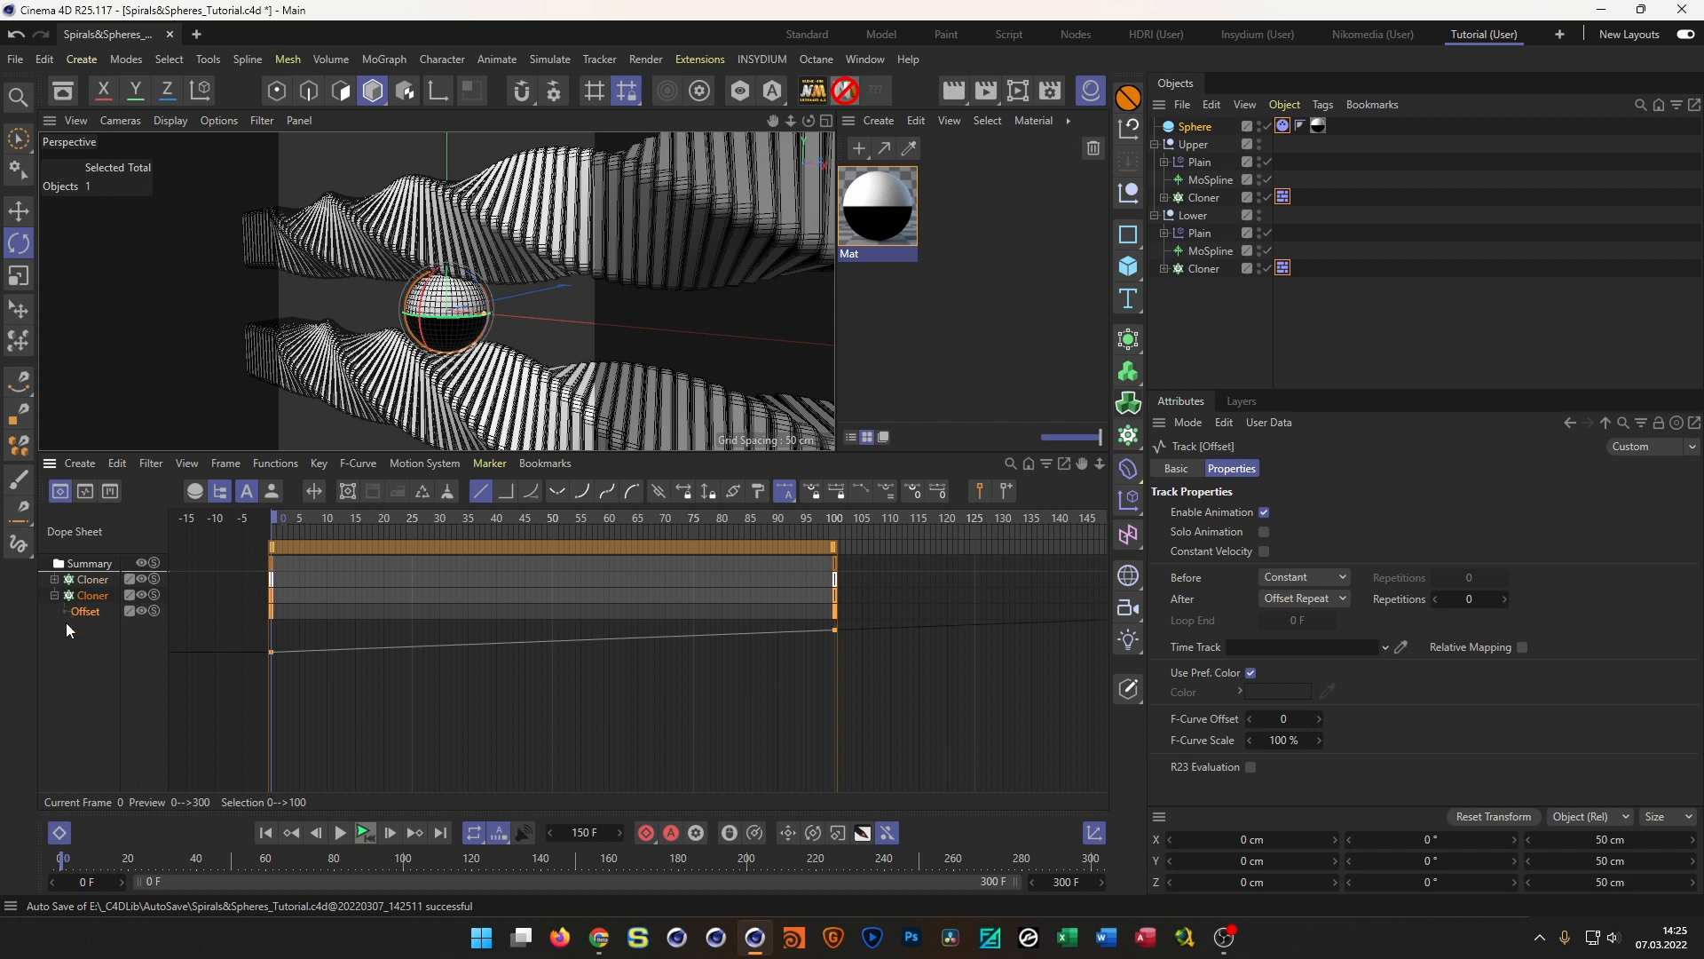
right_click_drag(948, 633, 895, 634, "alt")
middle_click_drag(948, 634, 736, 633, "alt")
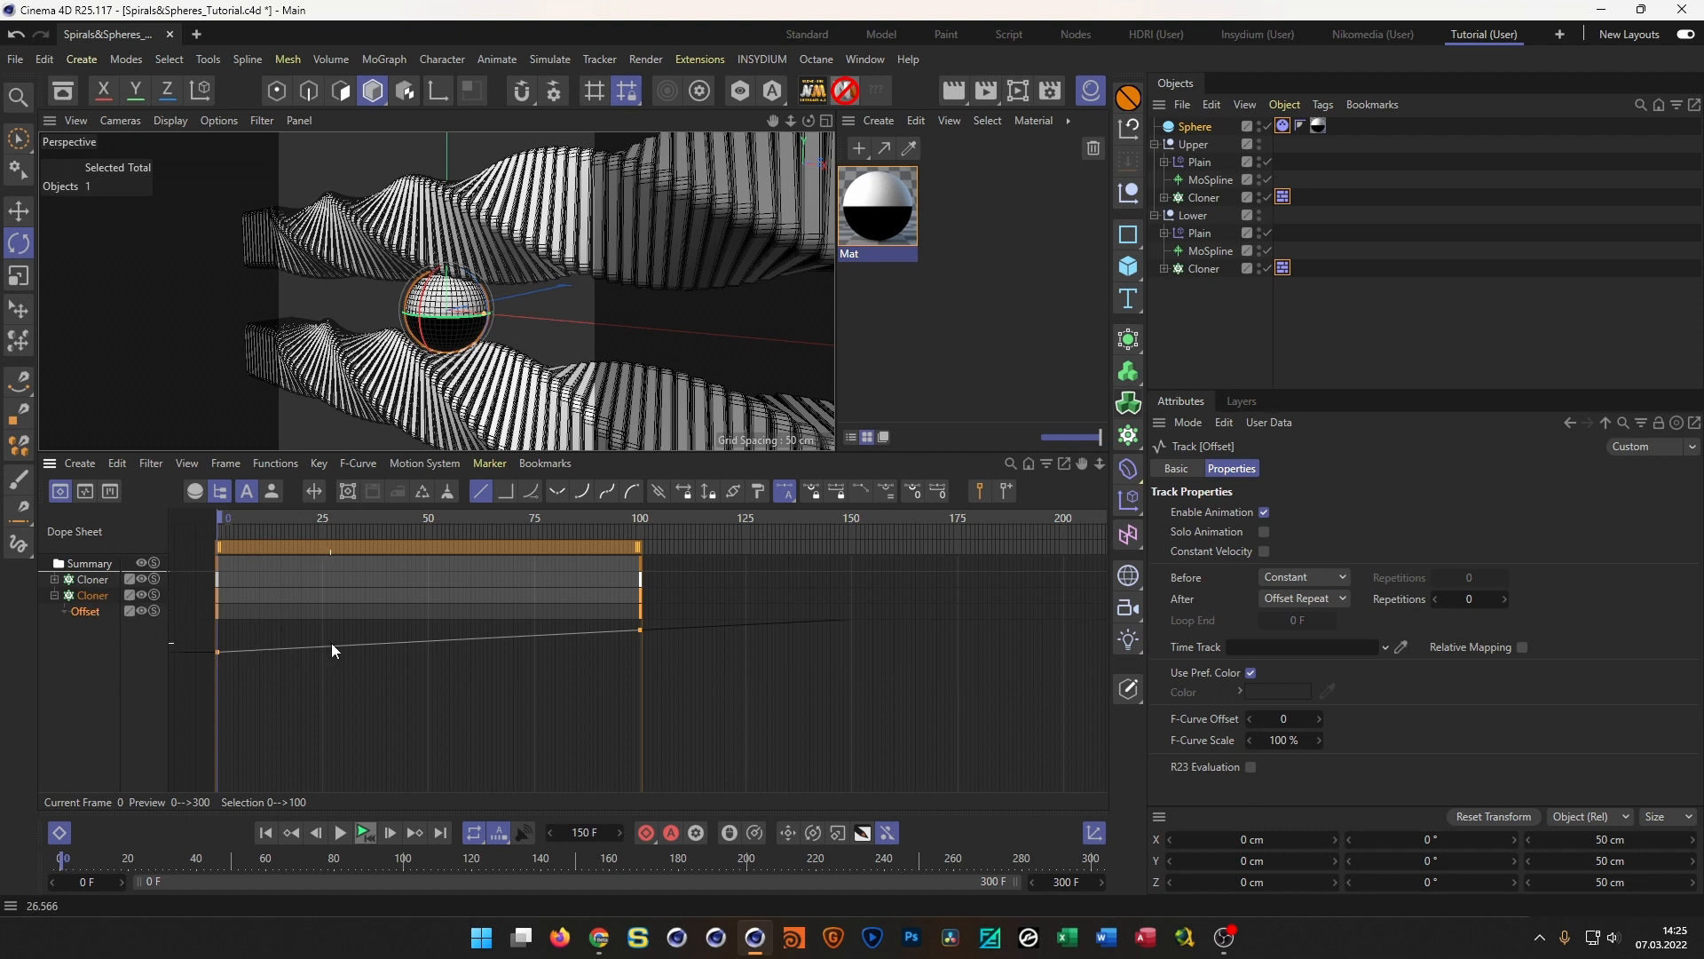
left_click_drag(323, 663, 325, 765)
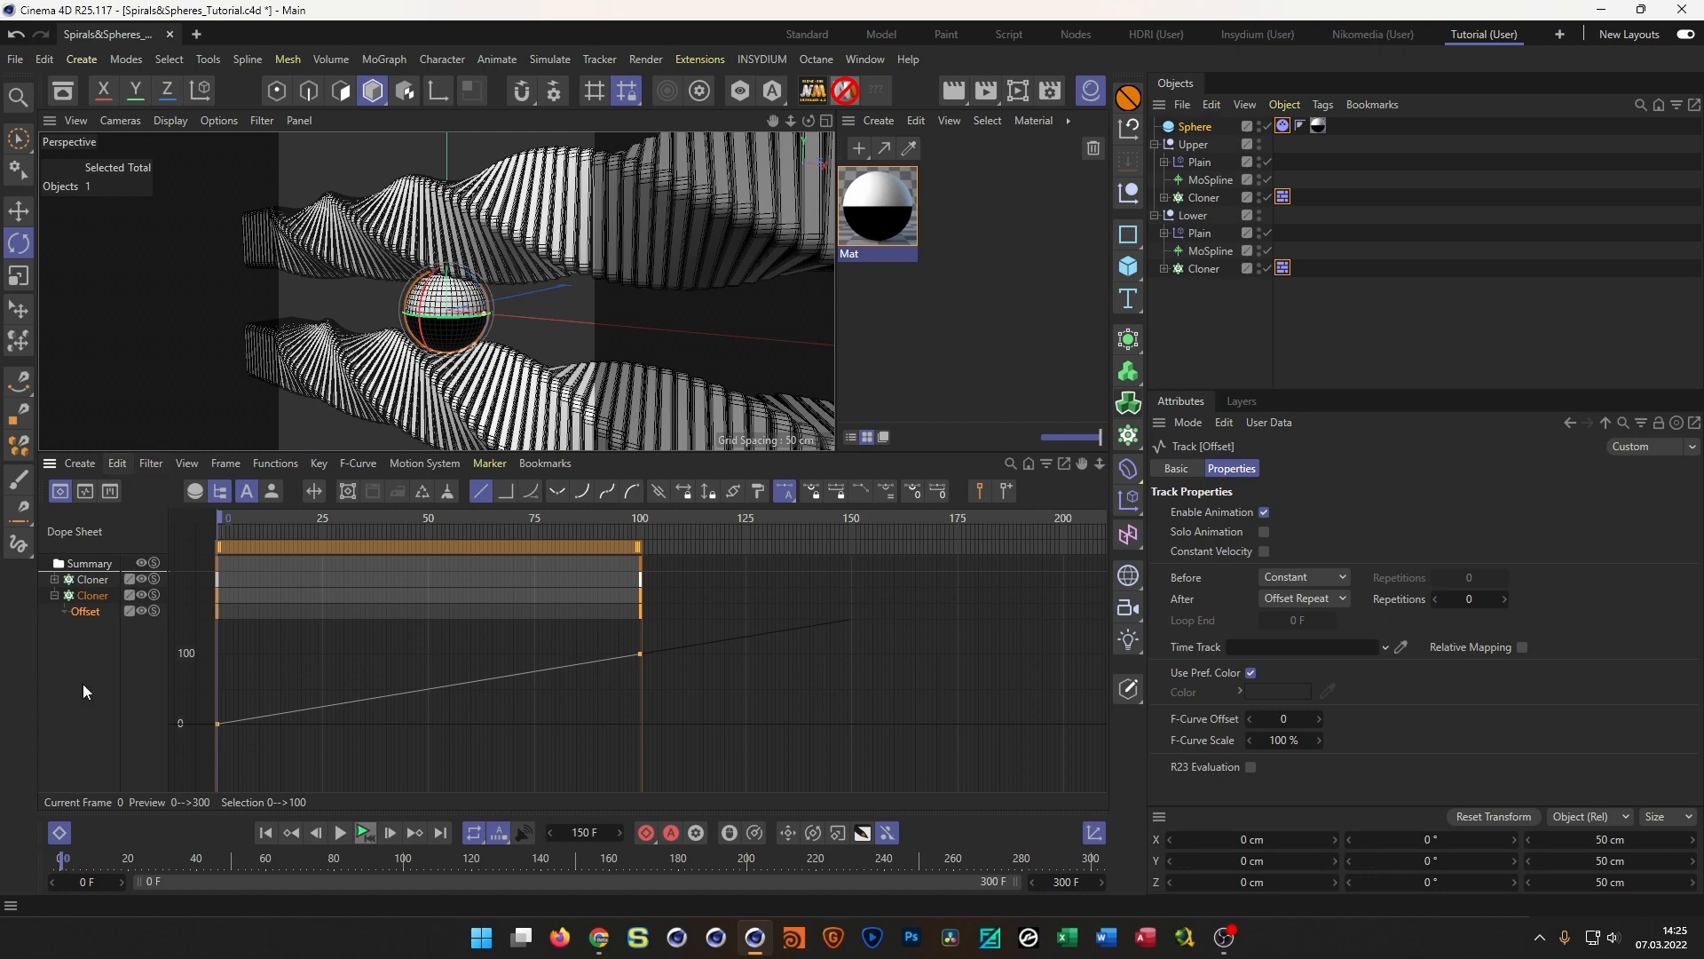
left_click(64, 832)
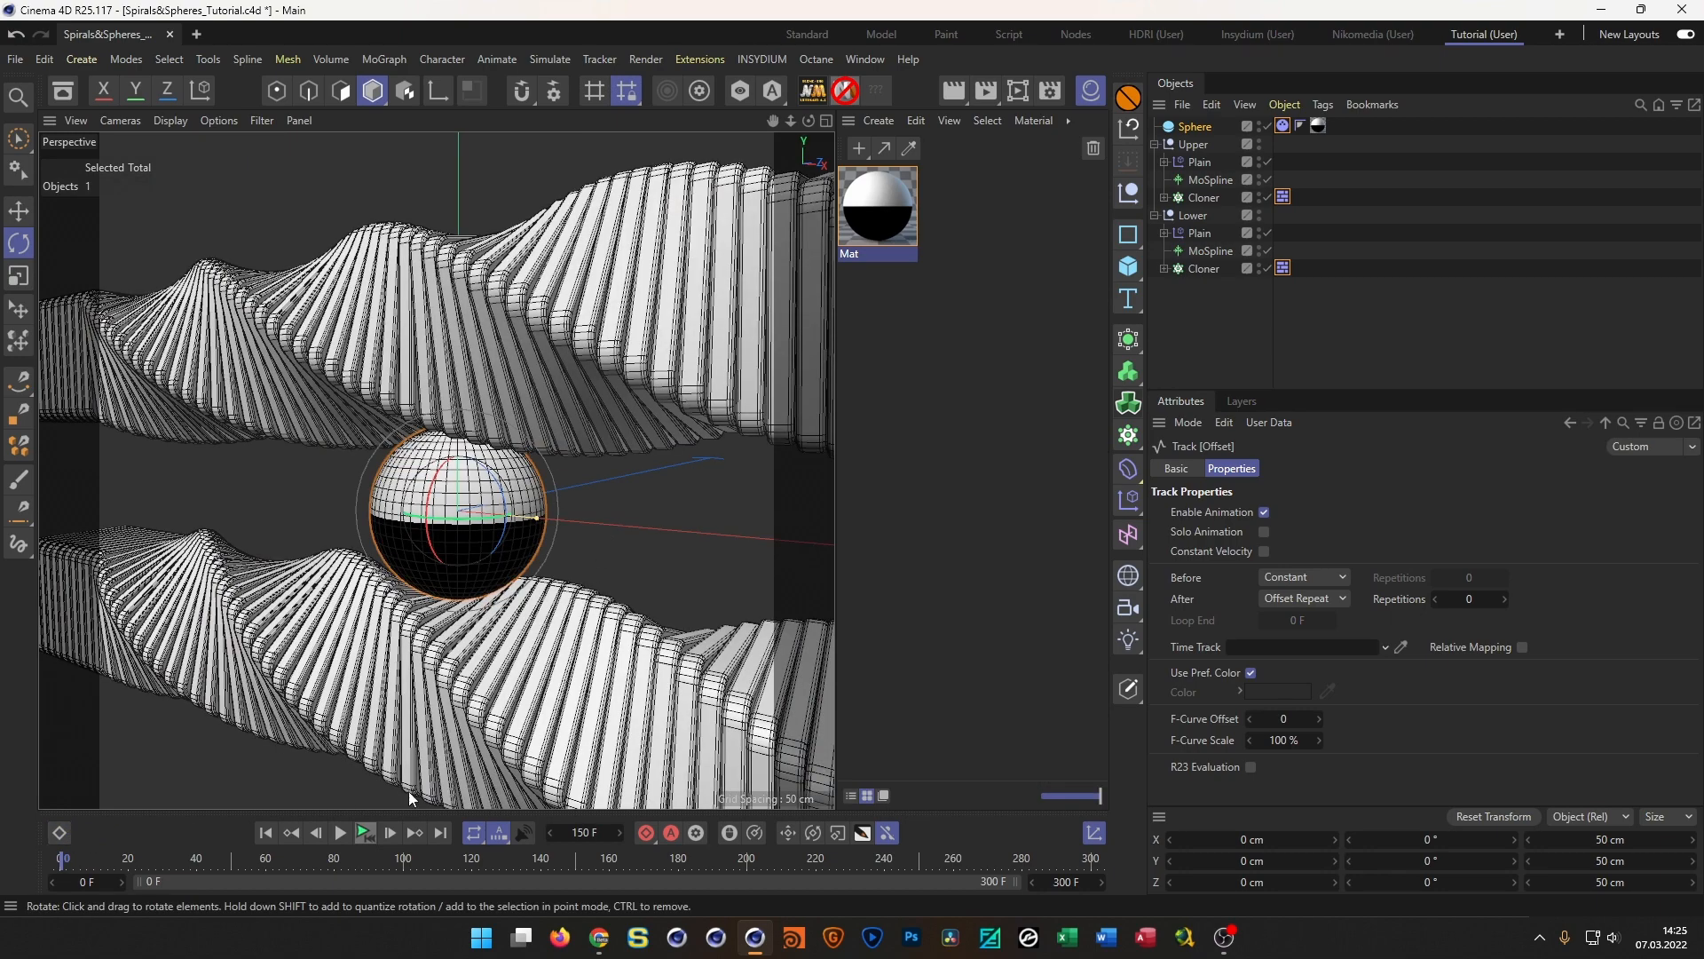
left_click(362, 834)
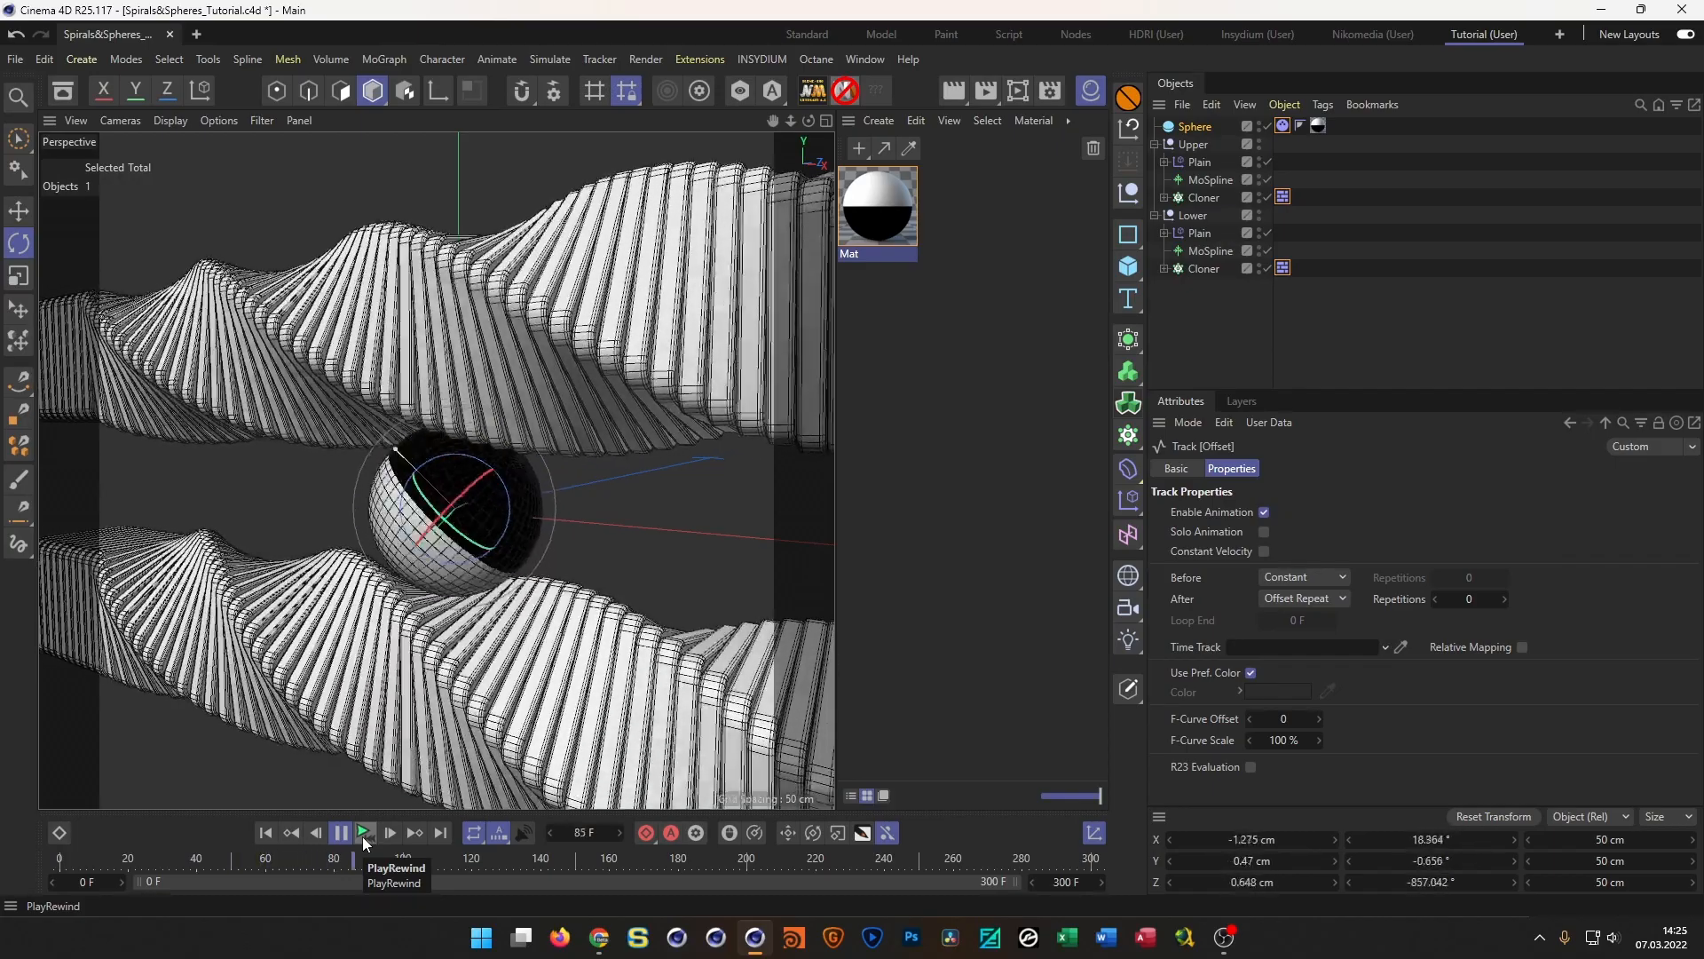
left_click(362, 836)
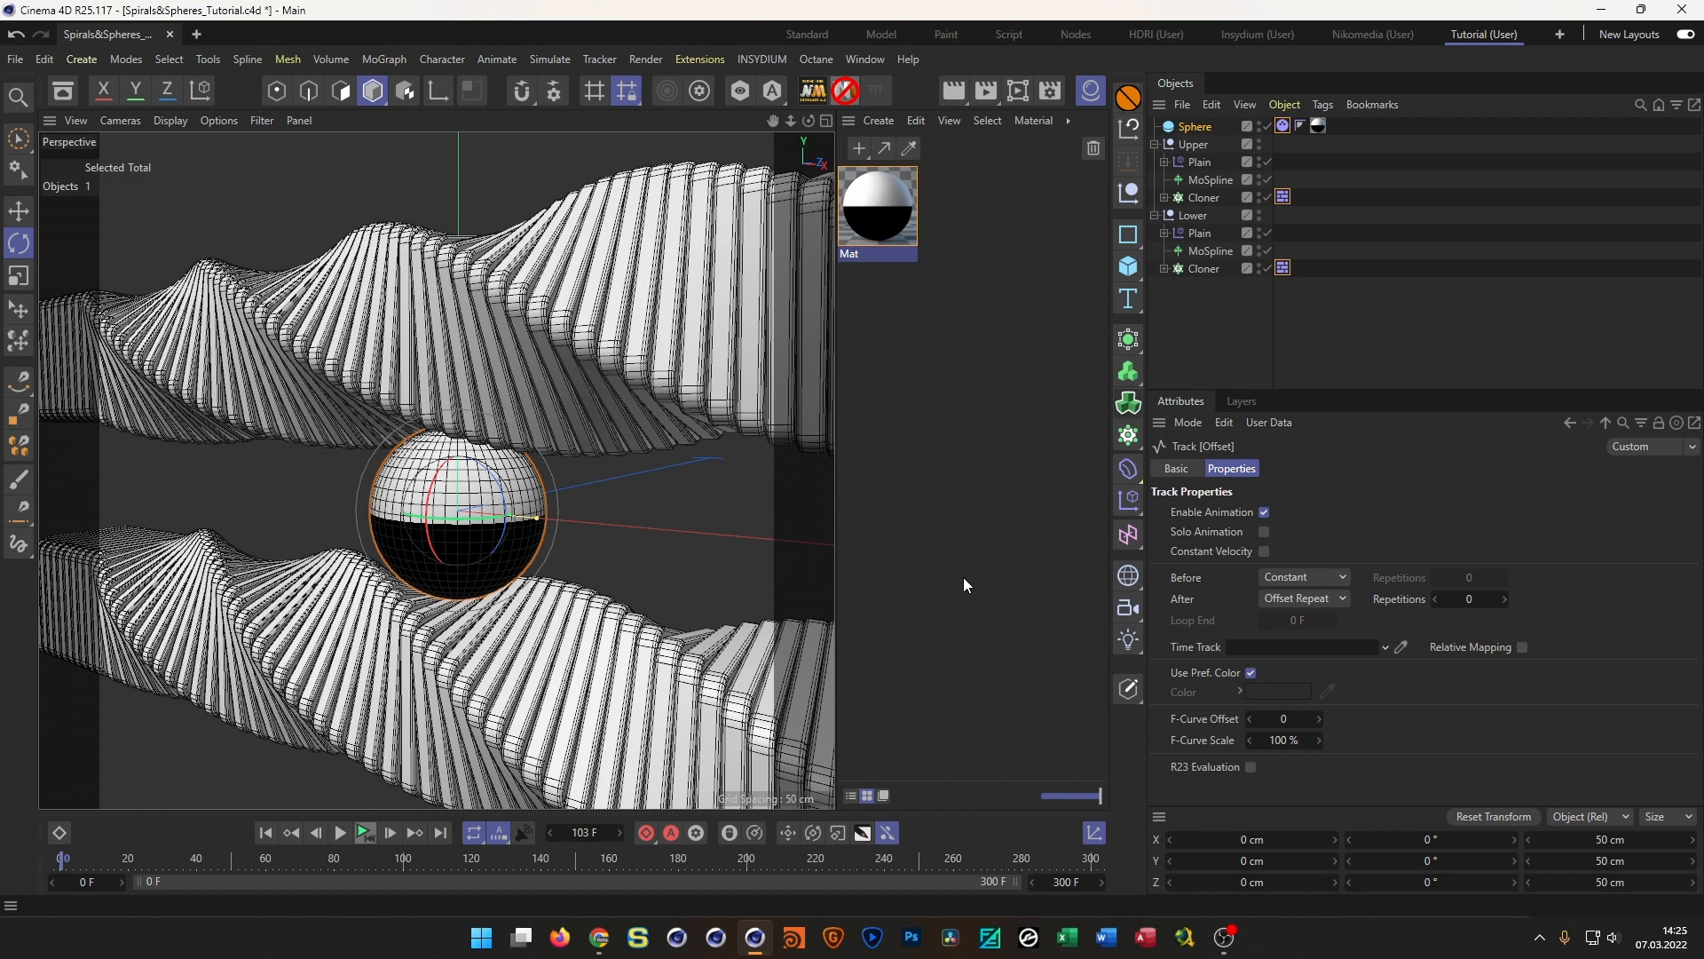
Set the Collision Margin to 0 cm in the project's expert dynamics settings and replay the simulation
key("ctrl+d")
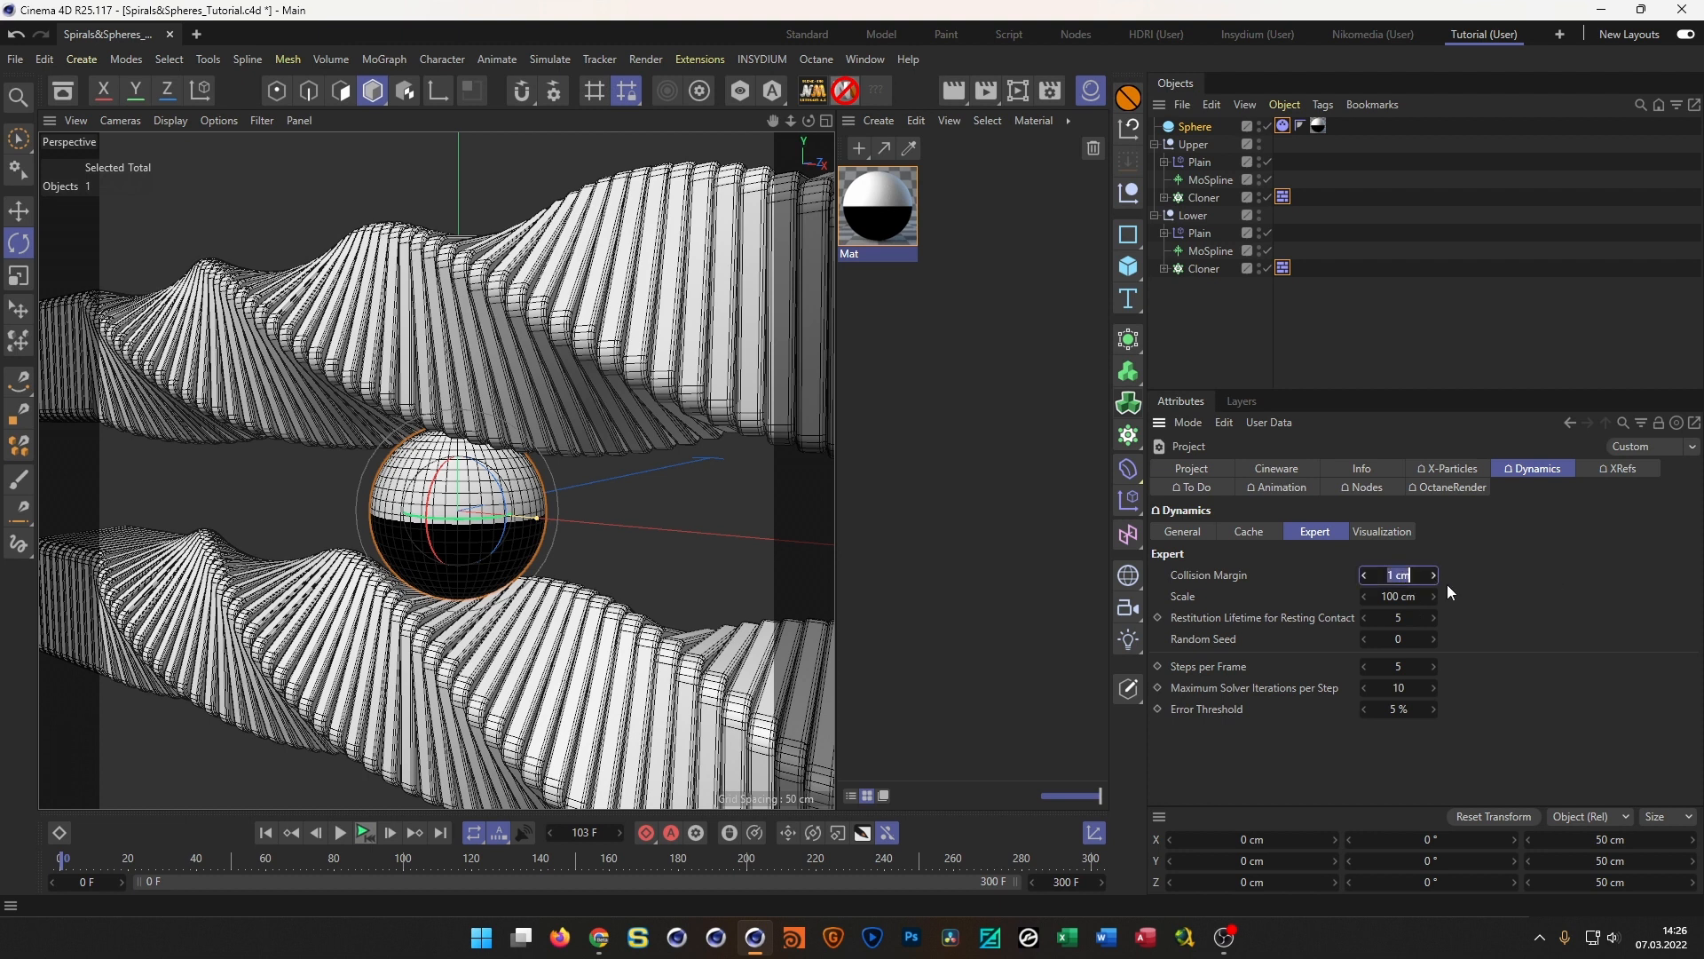
type("0")
left_click(365, 835)
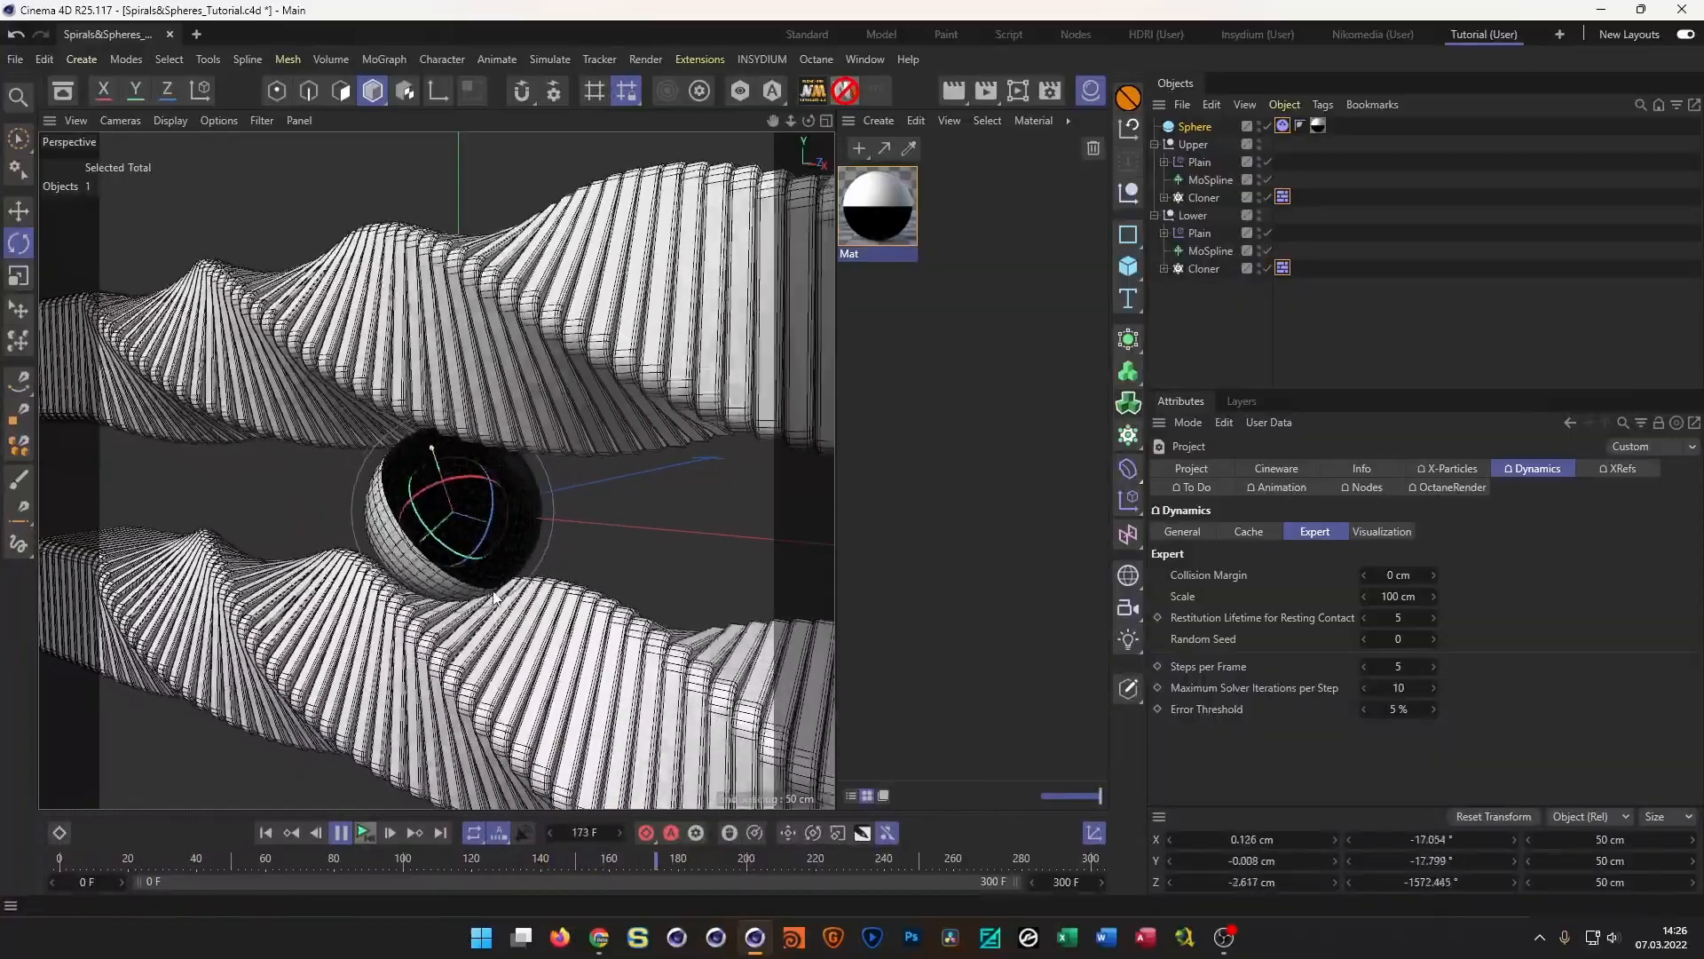
left_click(360, 837)
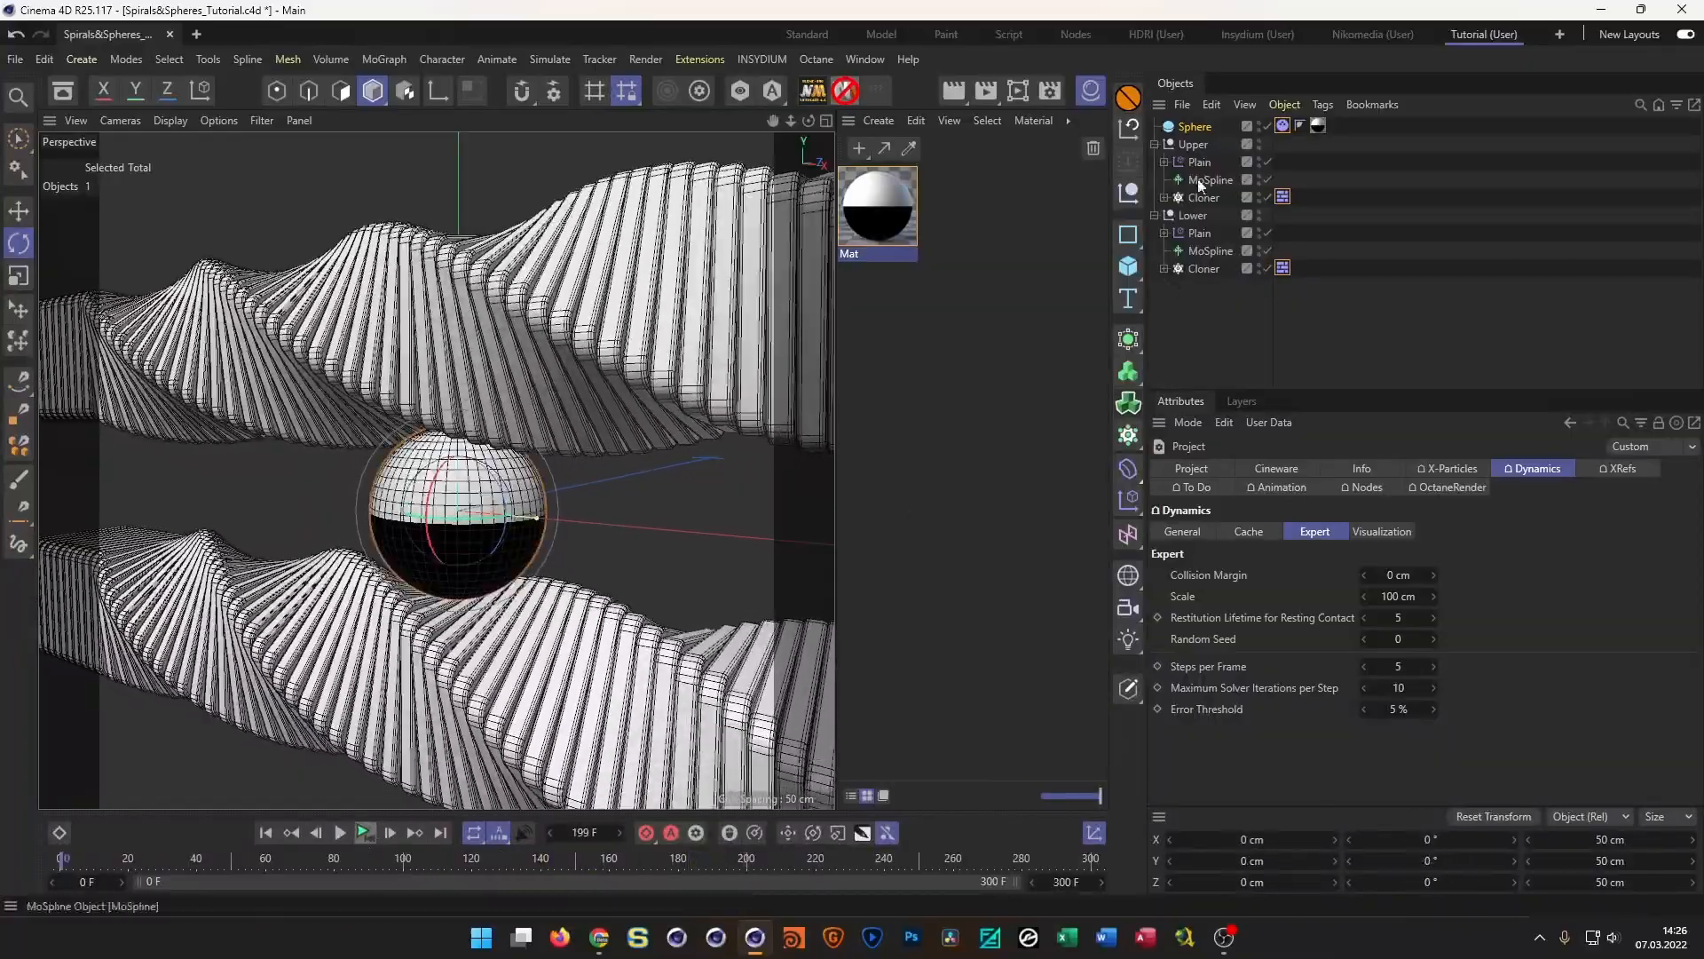
Play the simulation while examining the sphere's position and rotation coordinates
left_click(1196, 126)
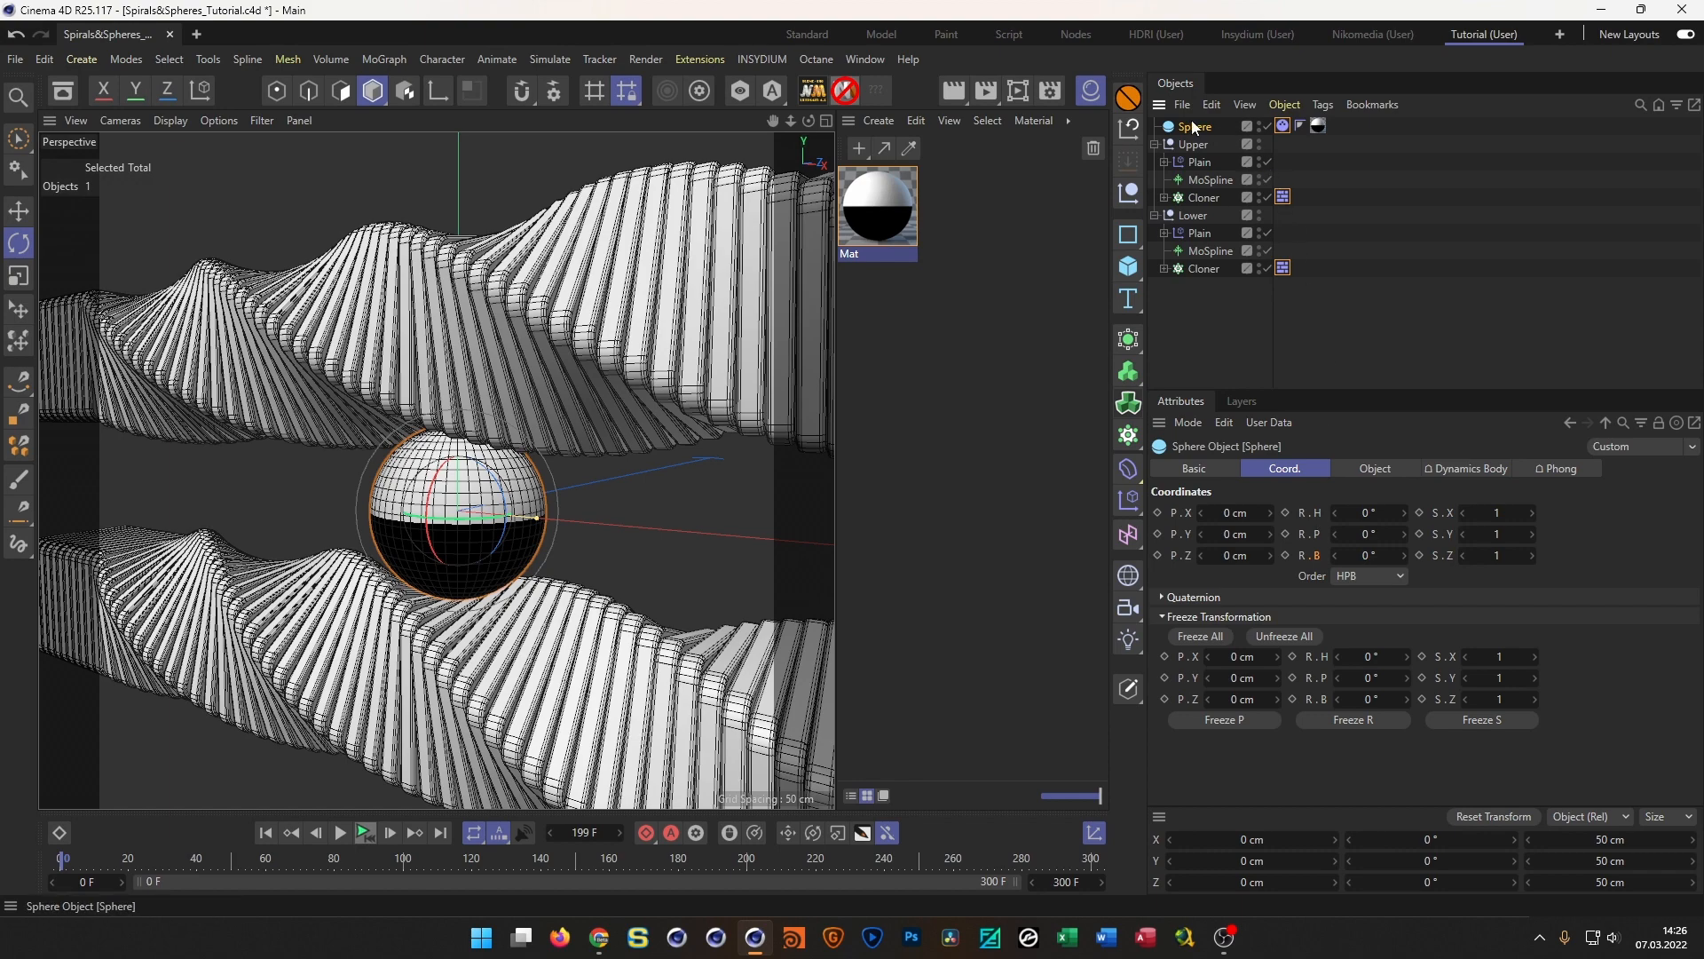
left_click(368, 840)
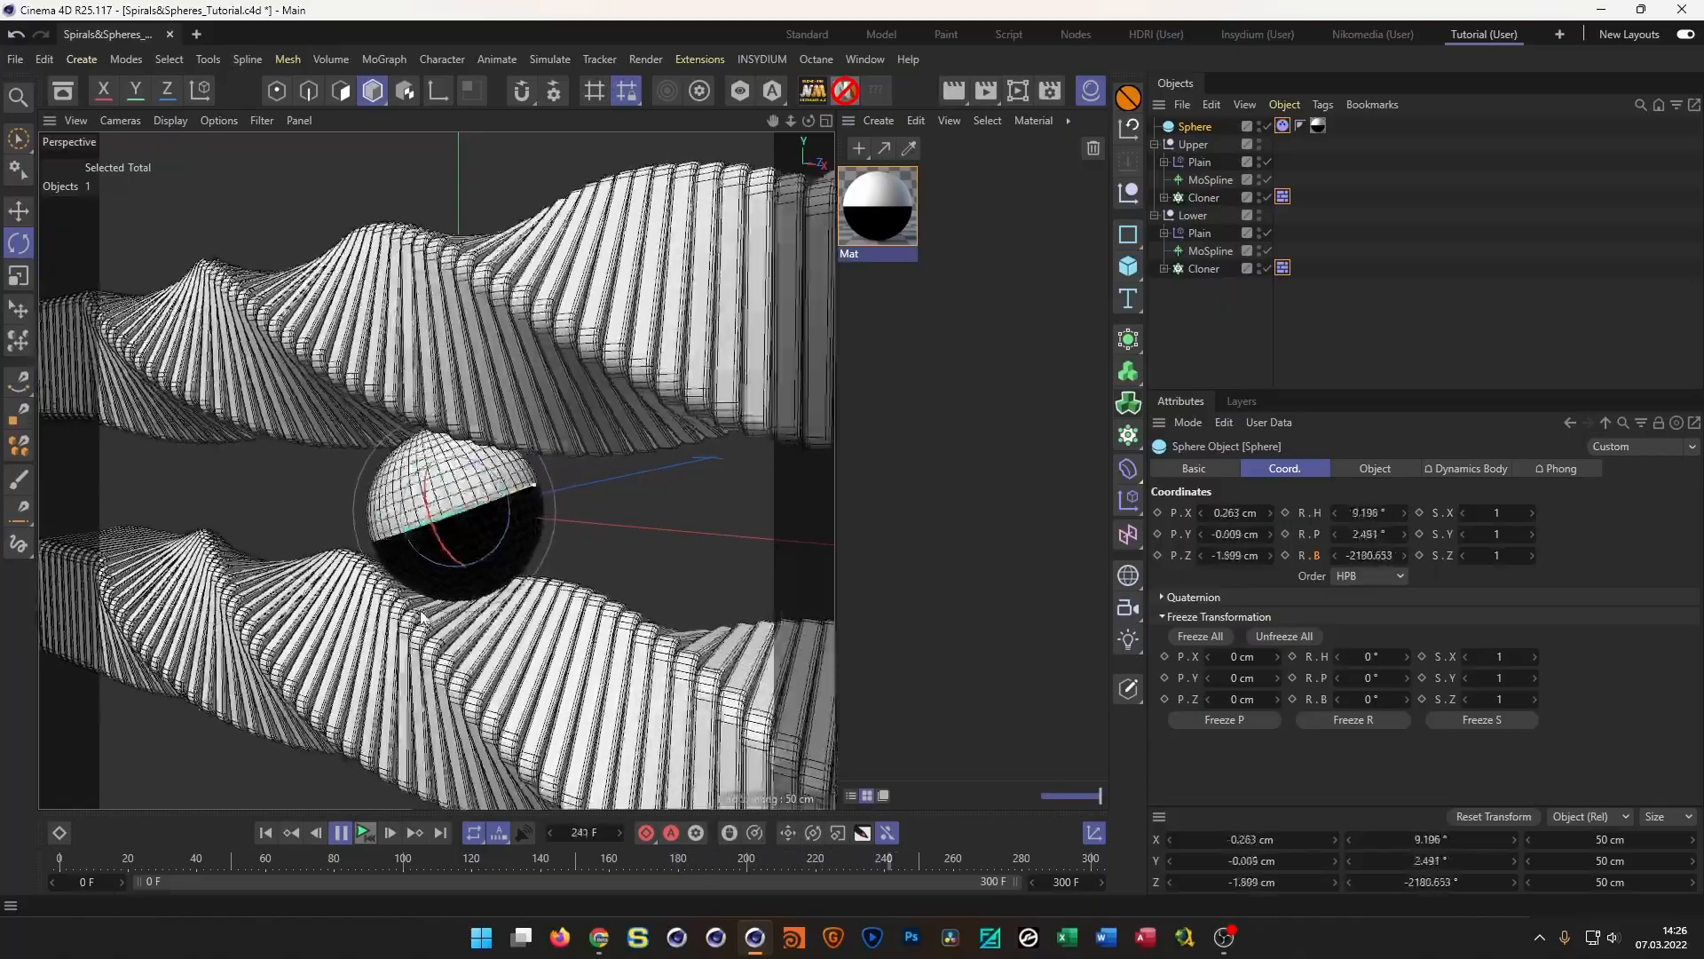
left_click(364, 840)
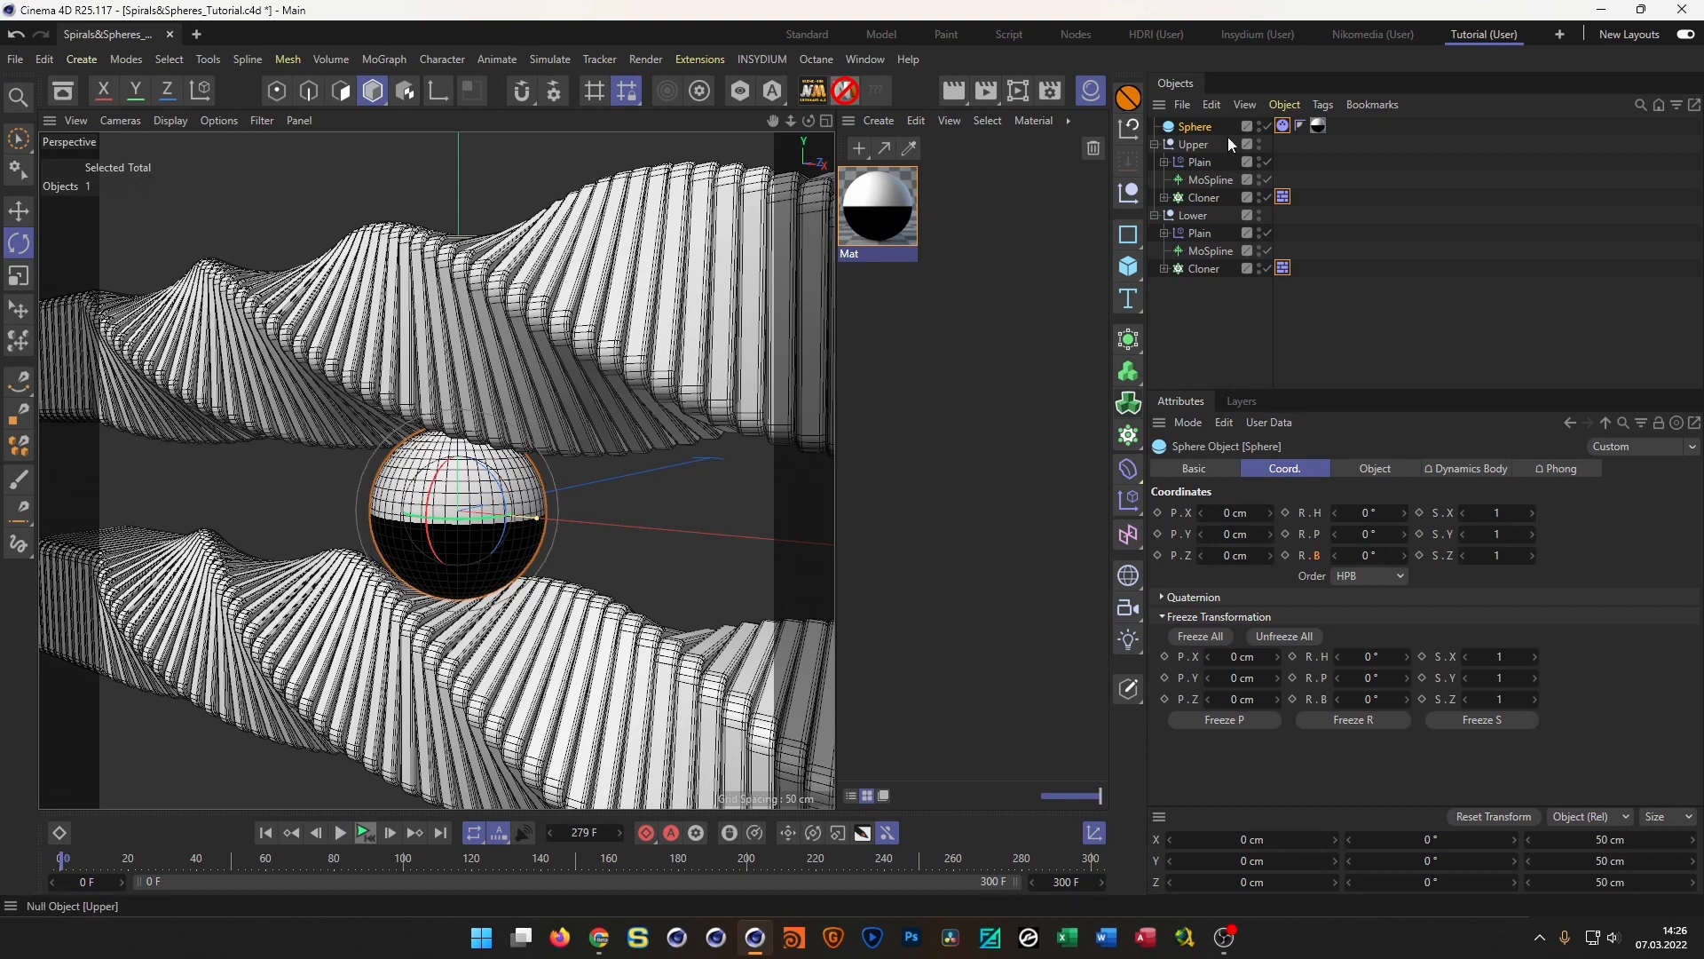
Try 10 Steps per Frame in the project's expert dynamics settings, reduce it to 9, and replay the simulation
key("ctrl+d")
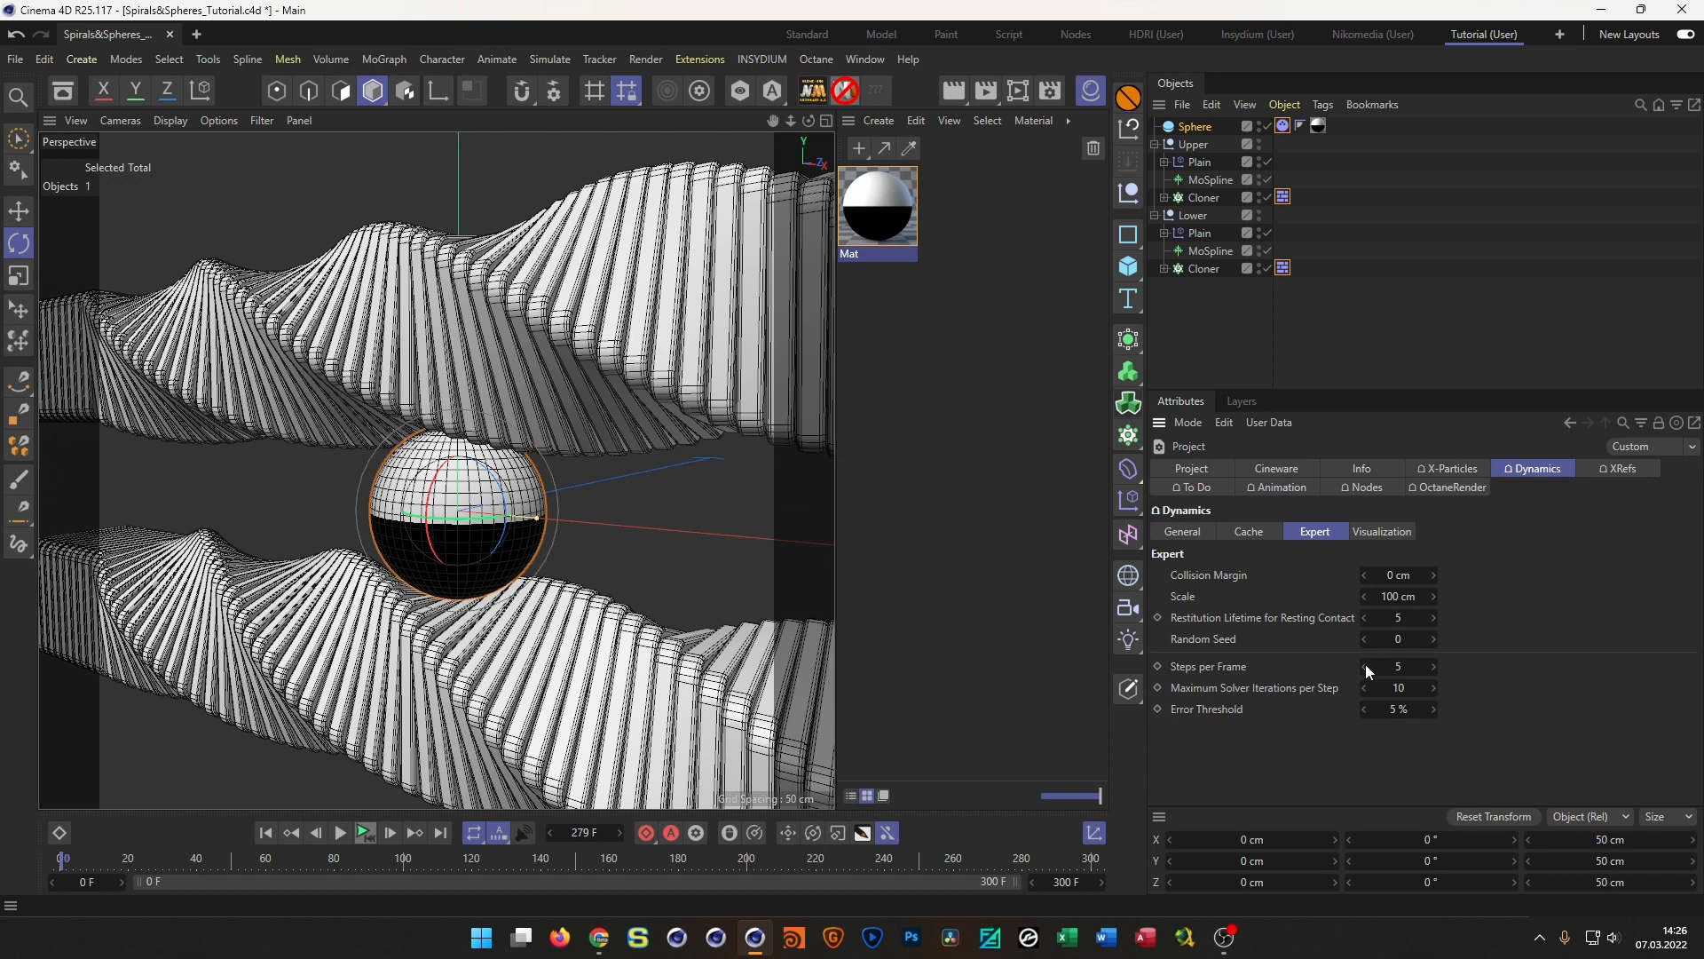
type("10")
left_click(366, 832)
left_click(1364, 666)
left_click(369, 834)
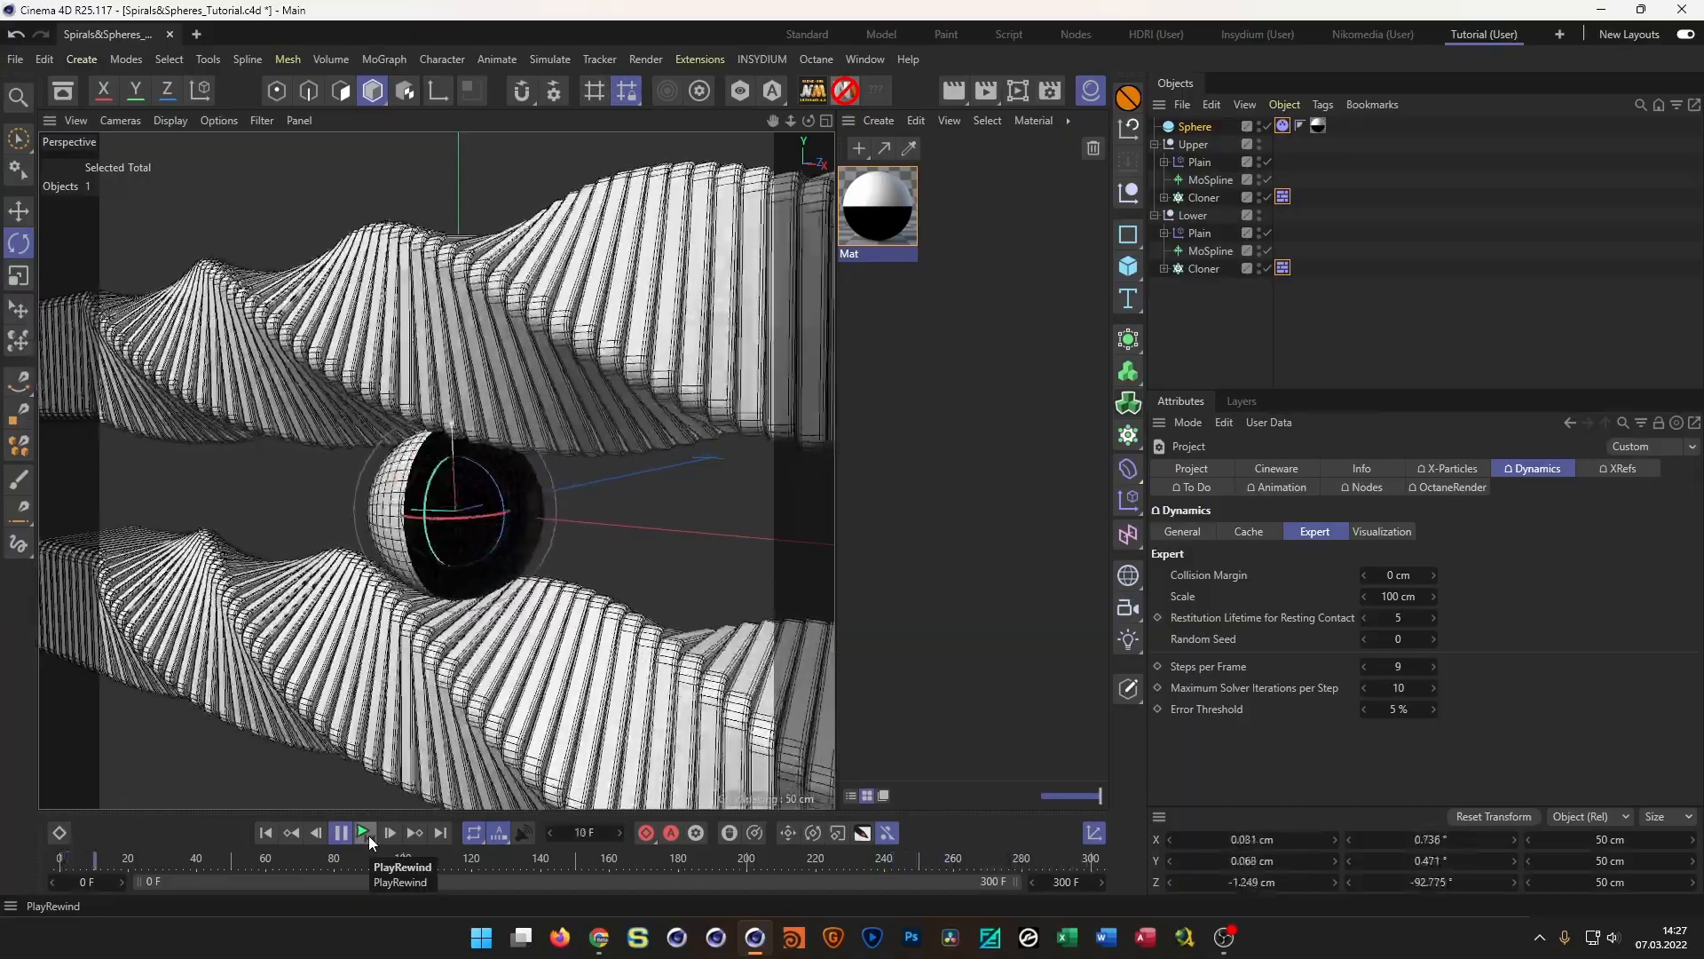
left_click(369, 834)
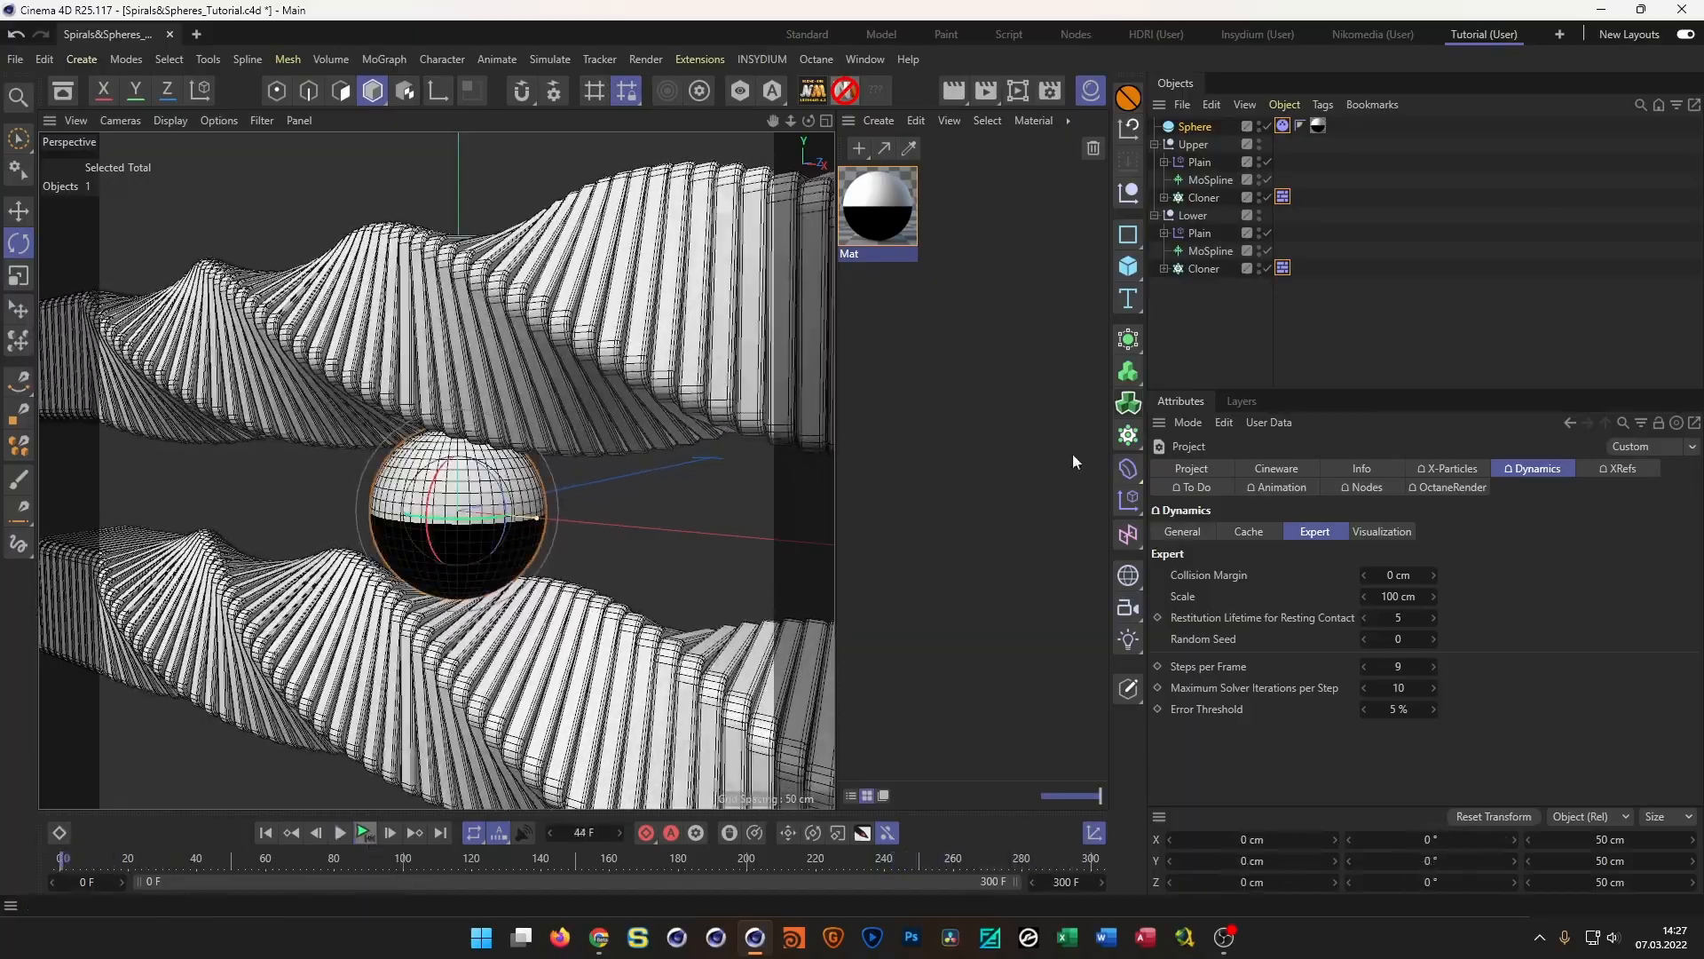
left_click(1195, 126)
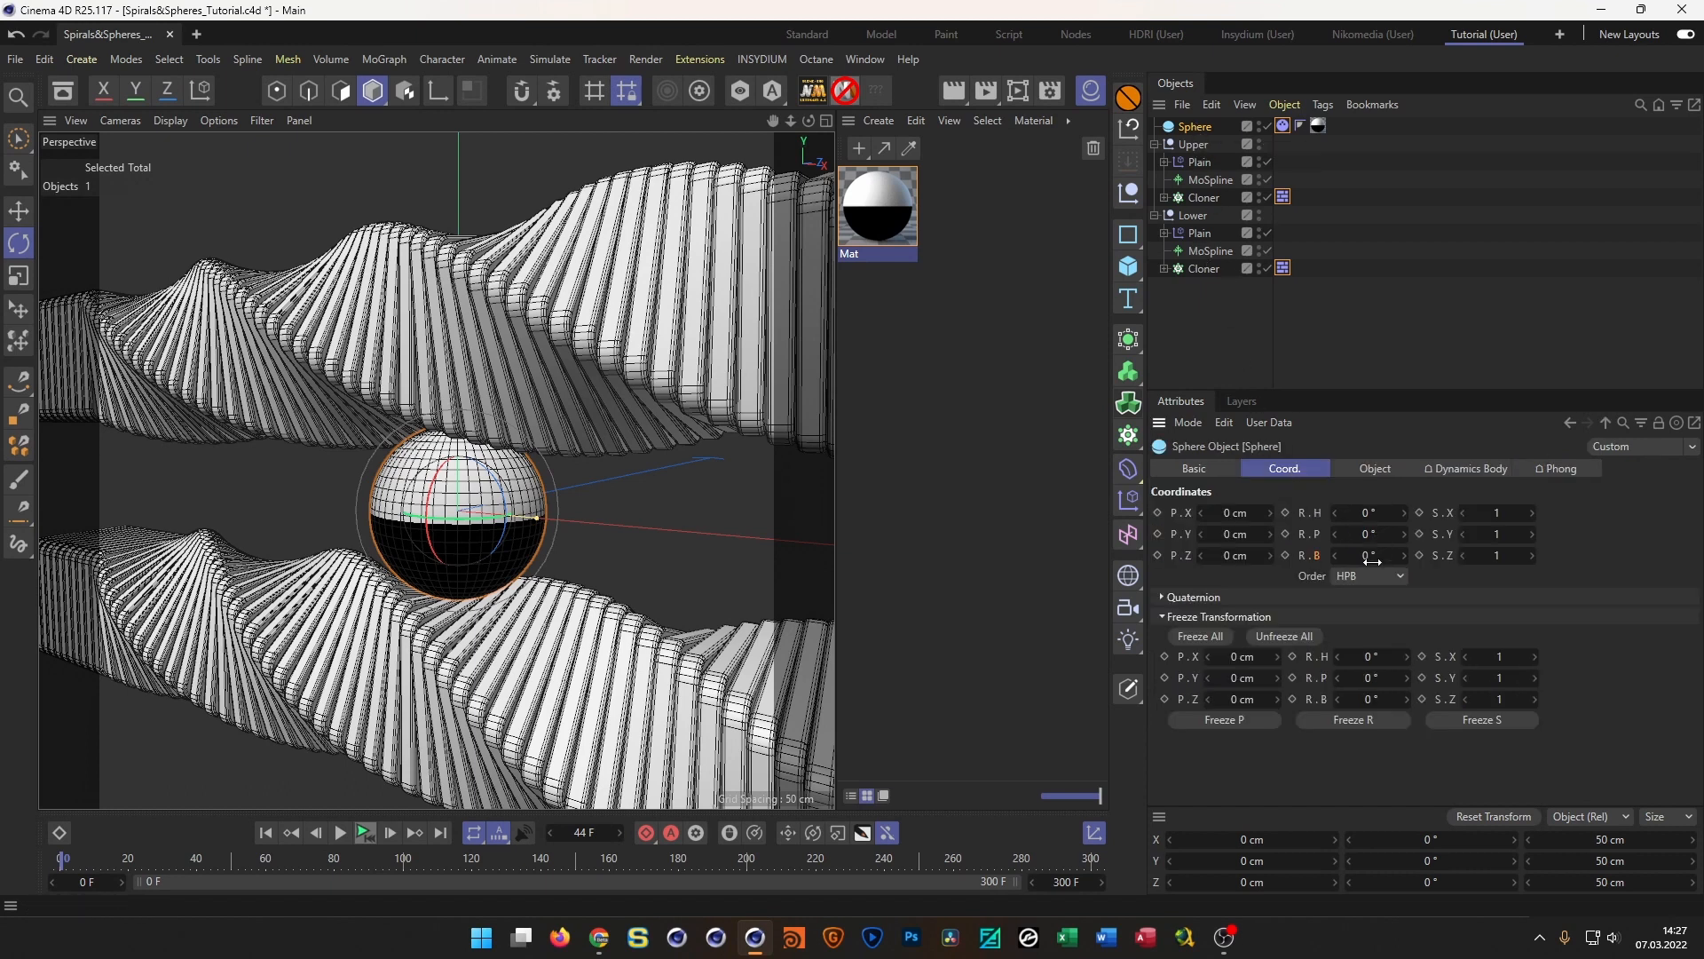
left_click(61, 832)
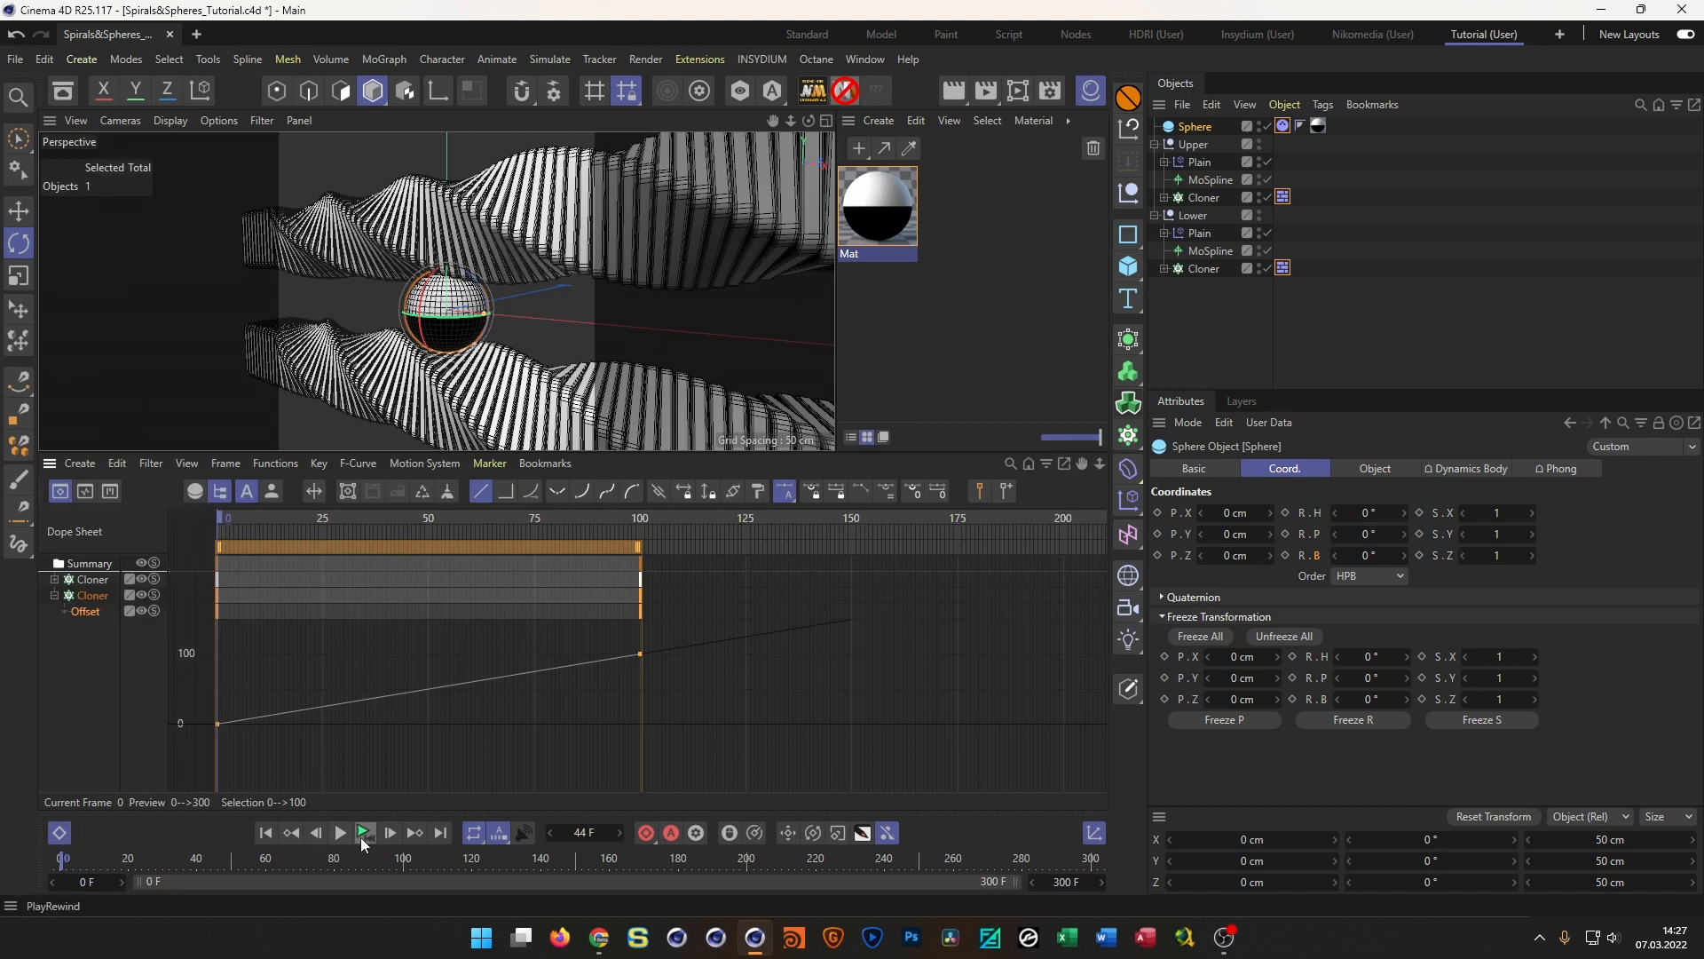
left_click(59, 832)
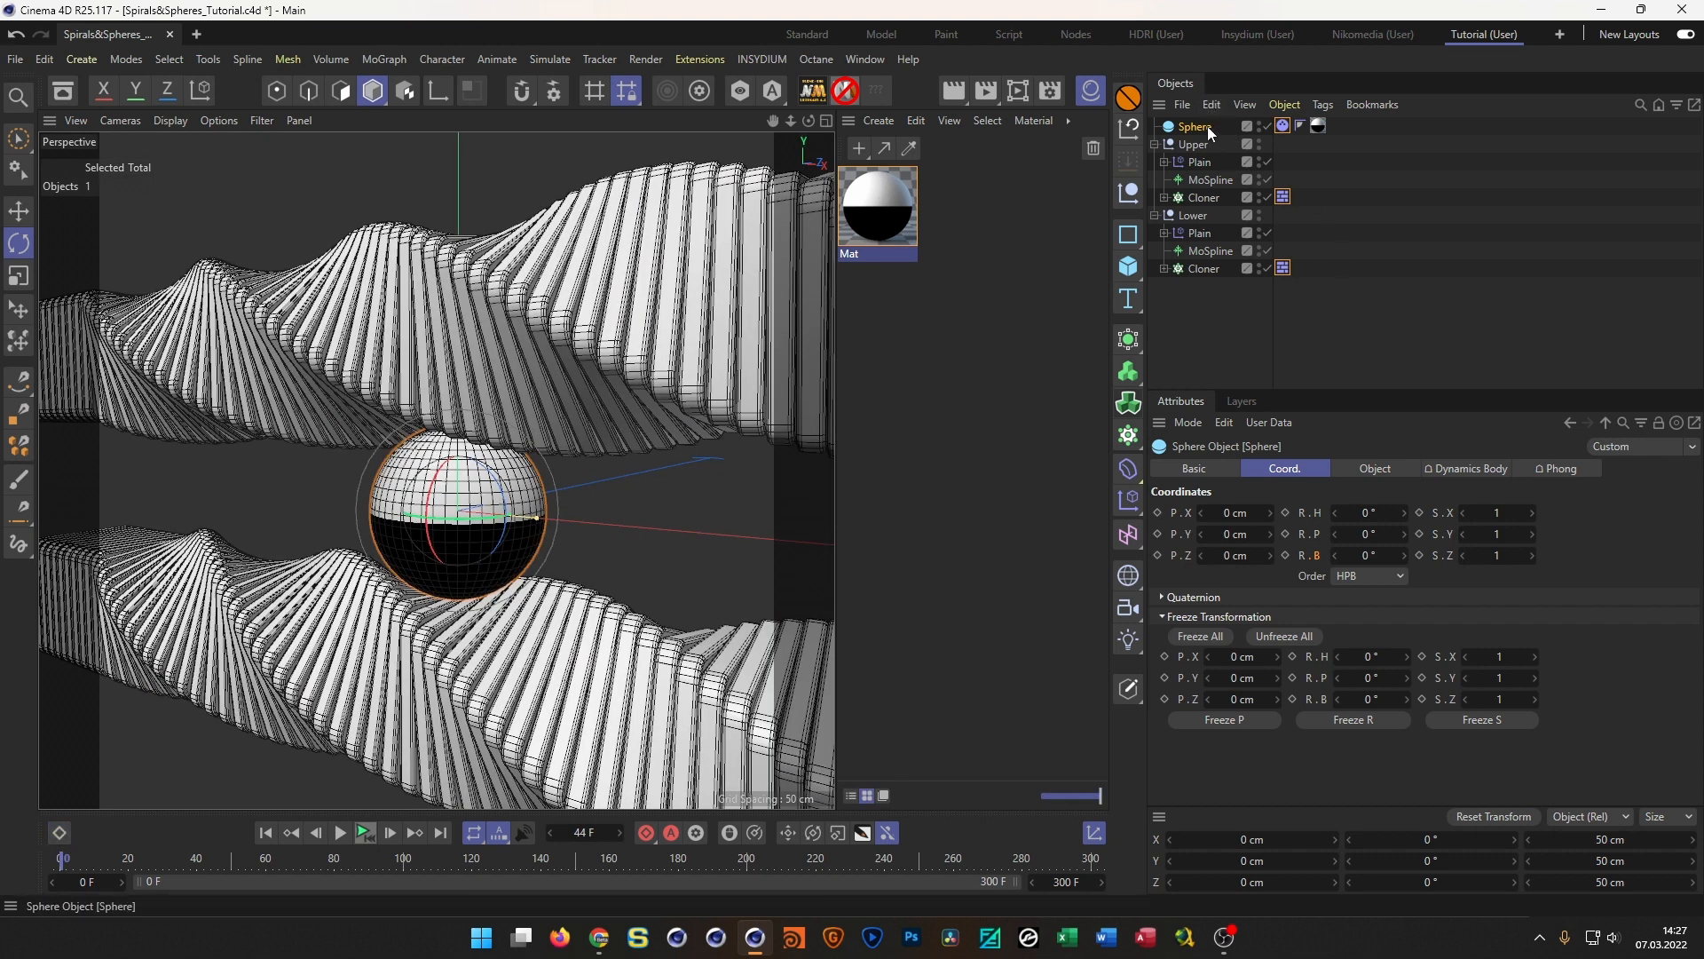
Set the collision Shape of the sphere's dynamics tag to Convex Hull and test the simulation
left_click(1283, 127)
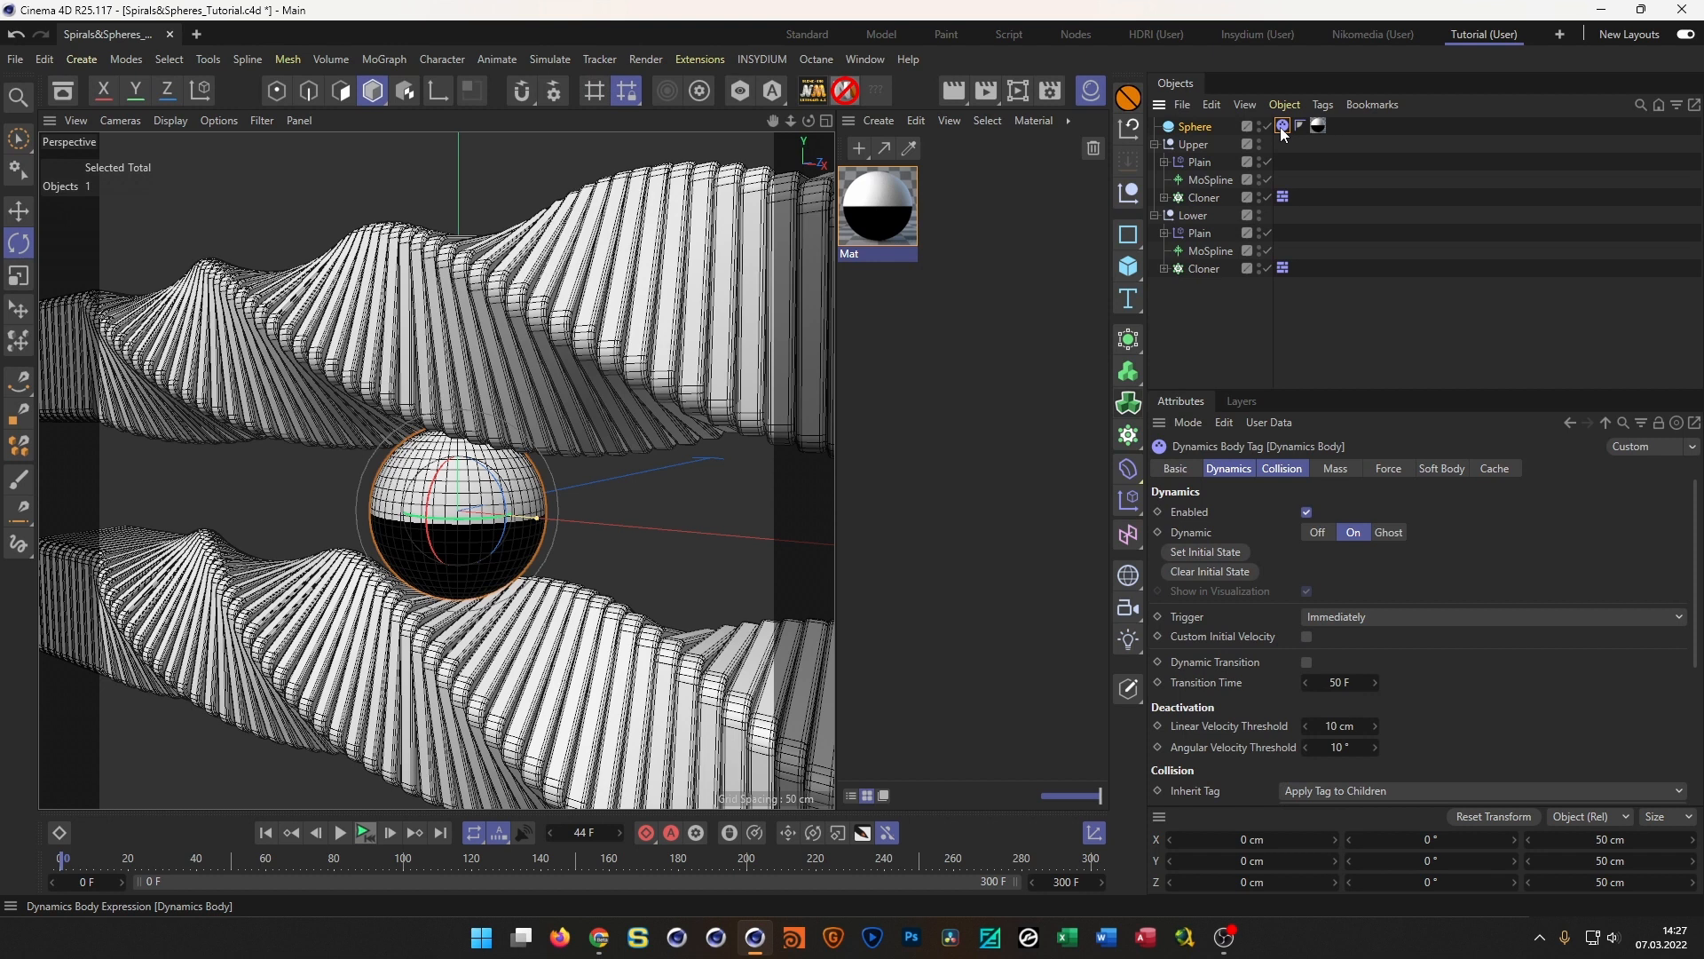
left_click_drag(1429, 394, 1465, 153)
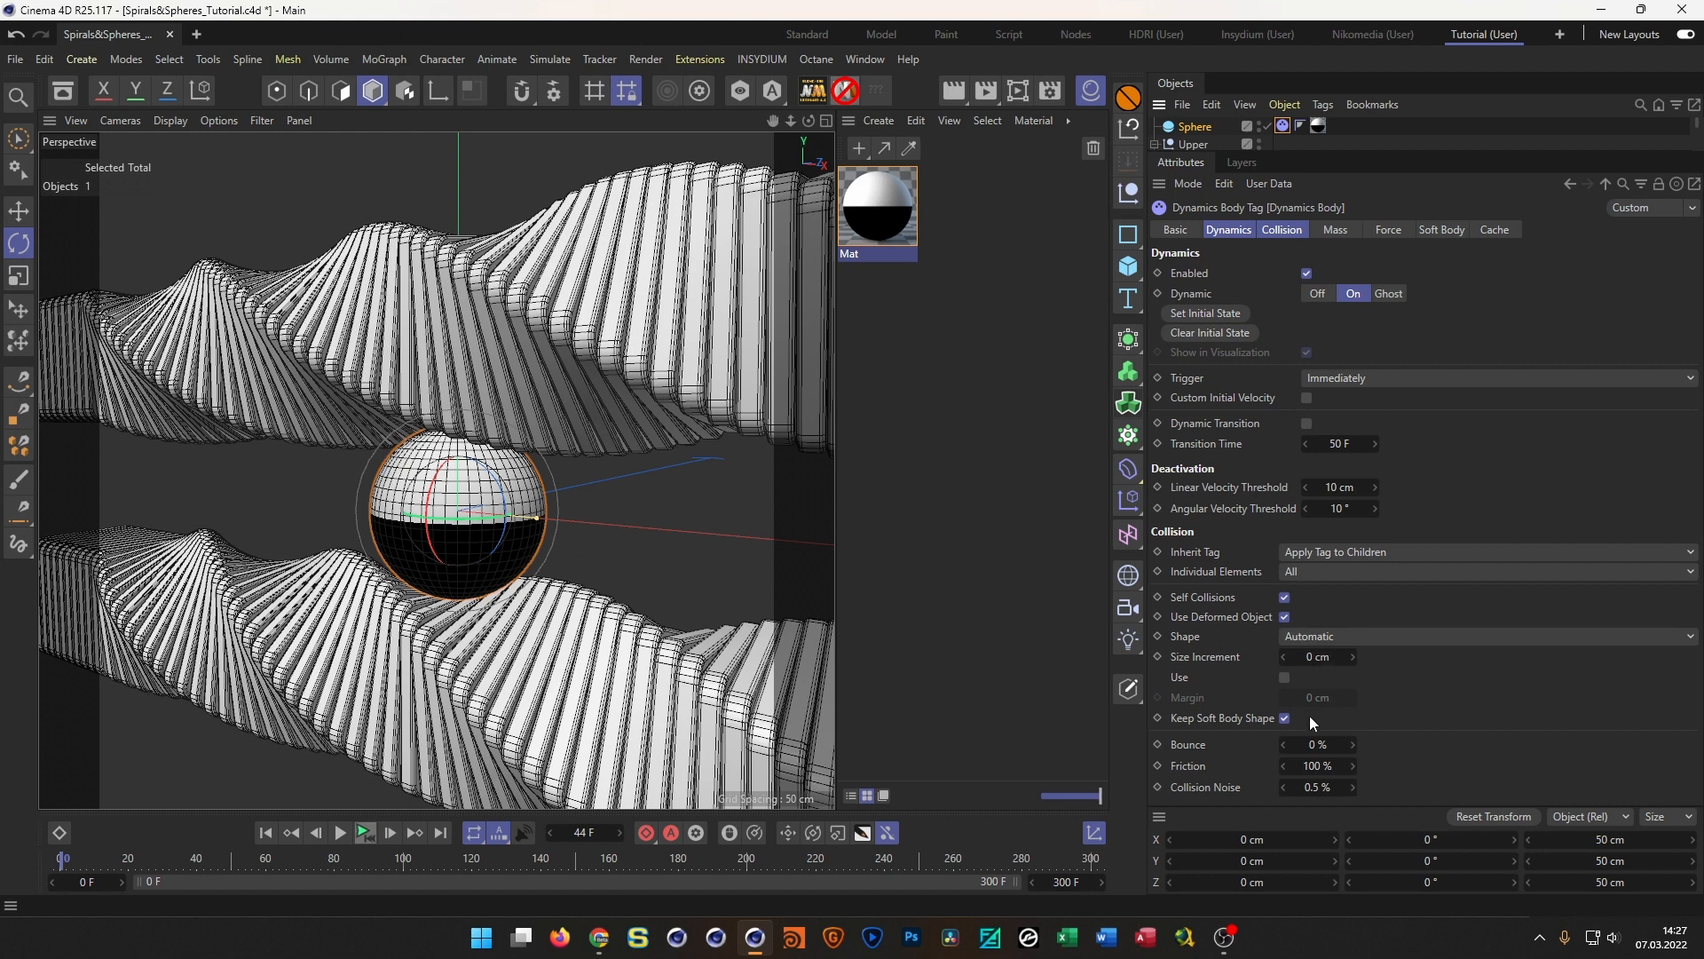
left_click(1391, 634)
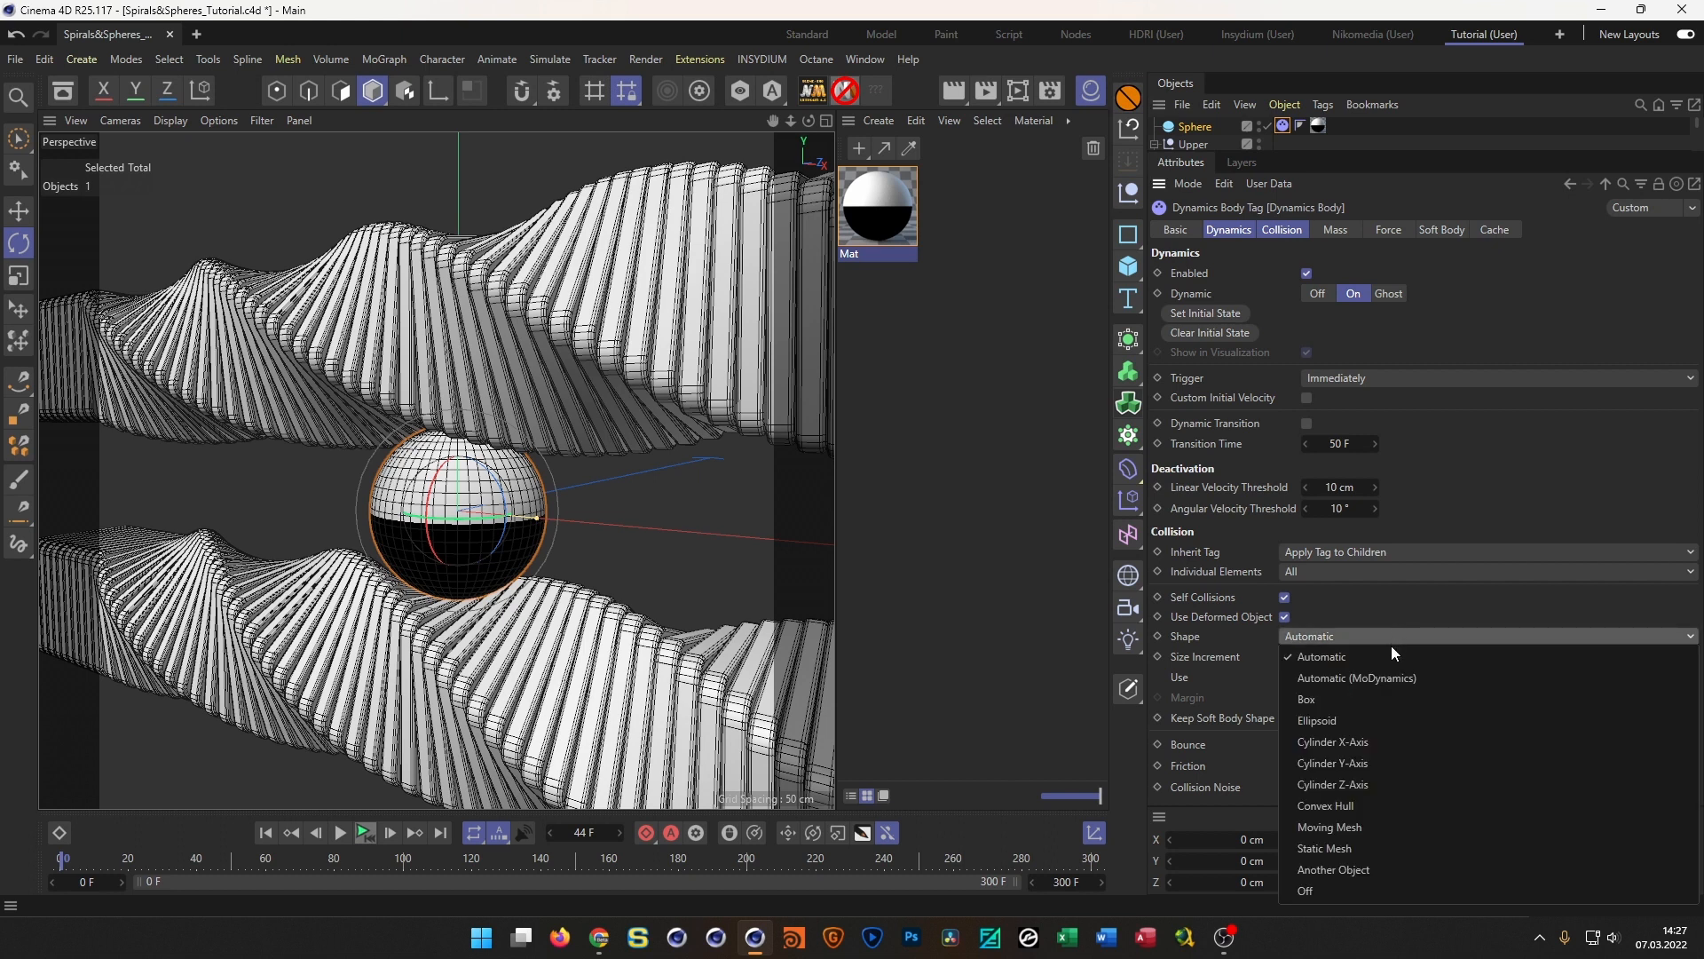
left_click(1397, 801)
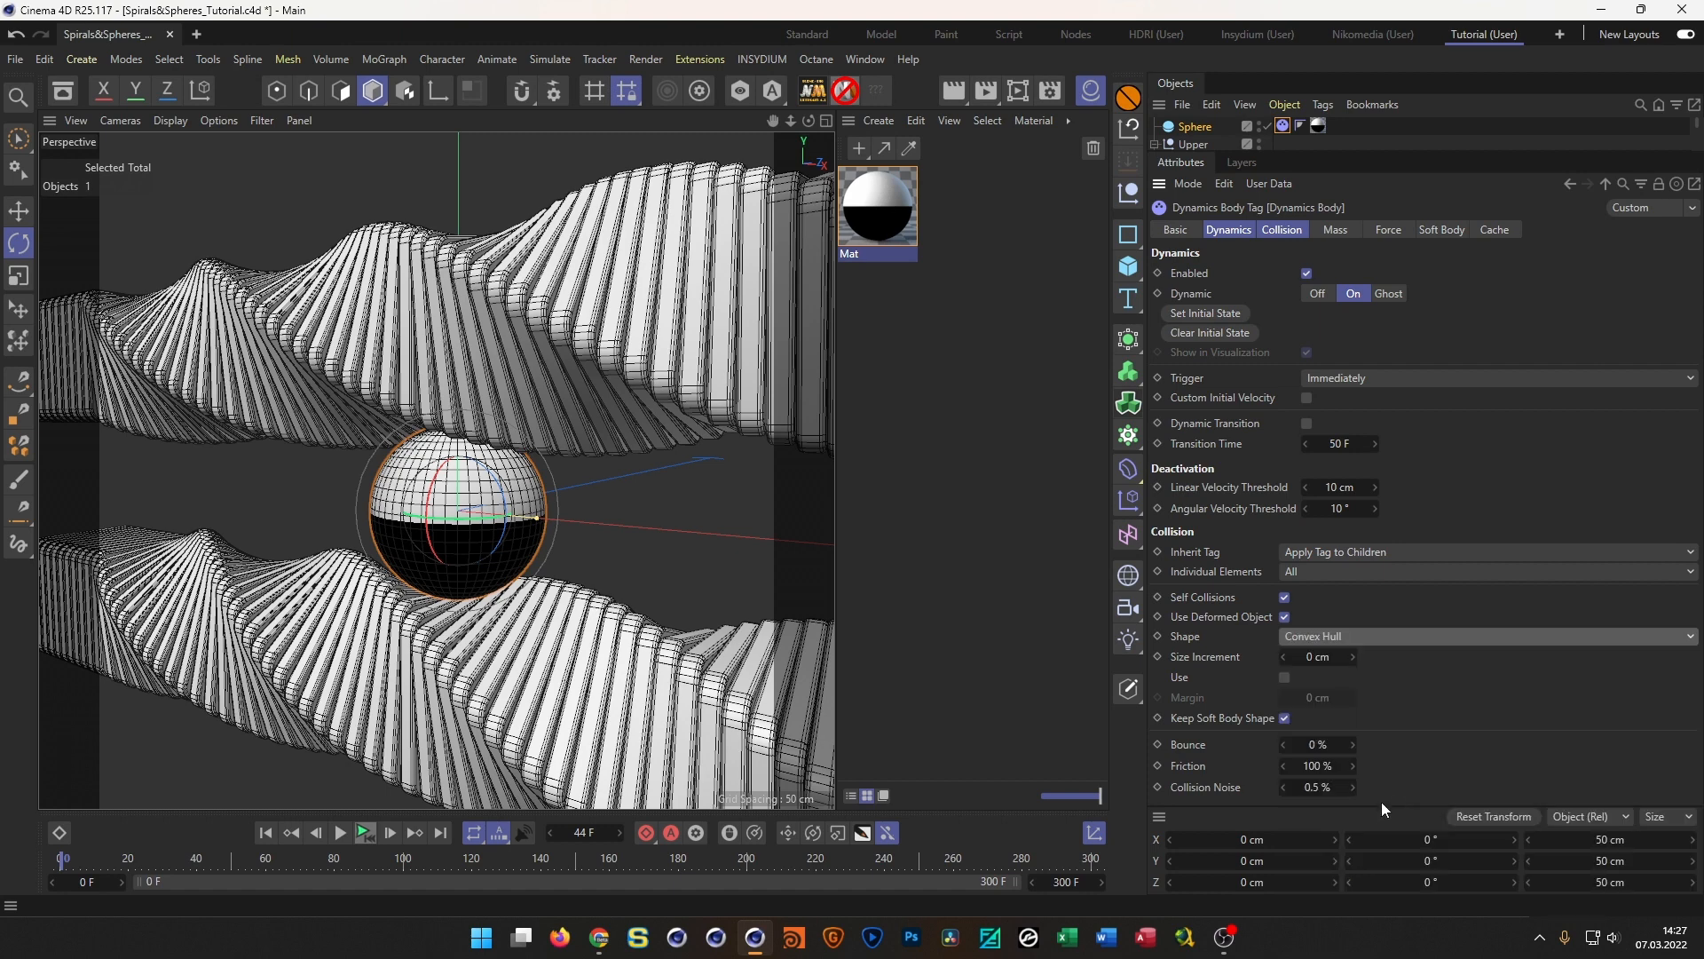
left_click(366, 834)
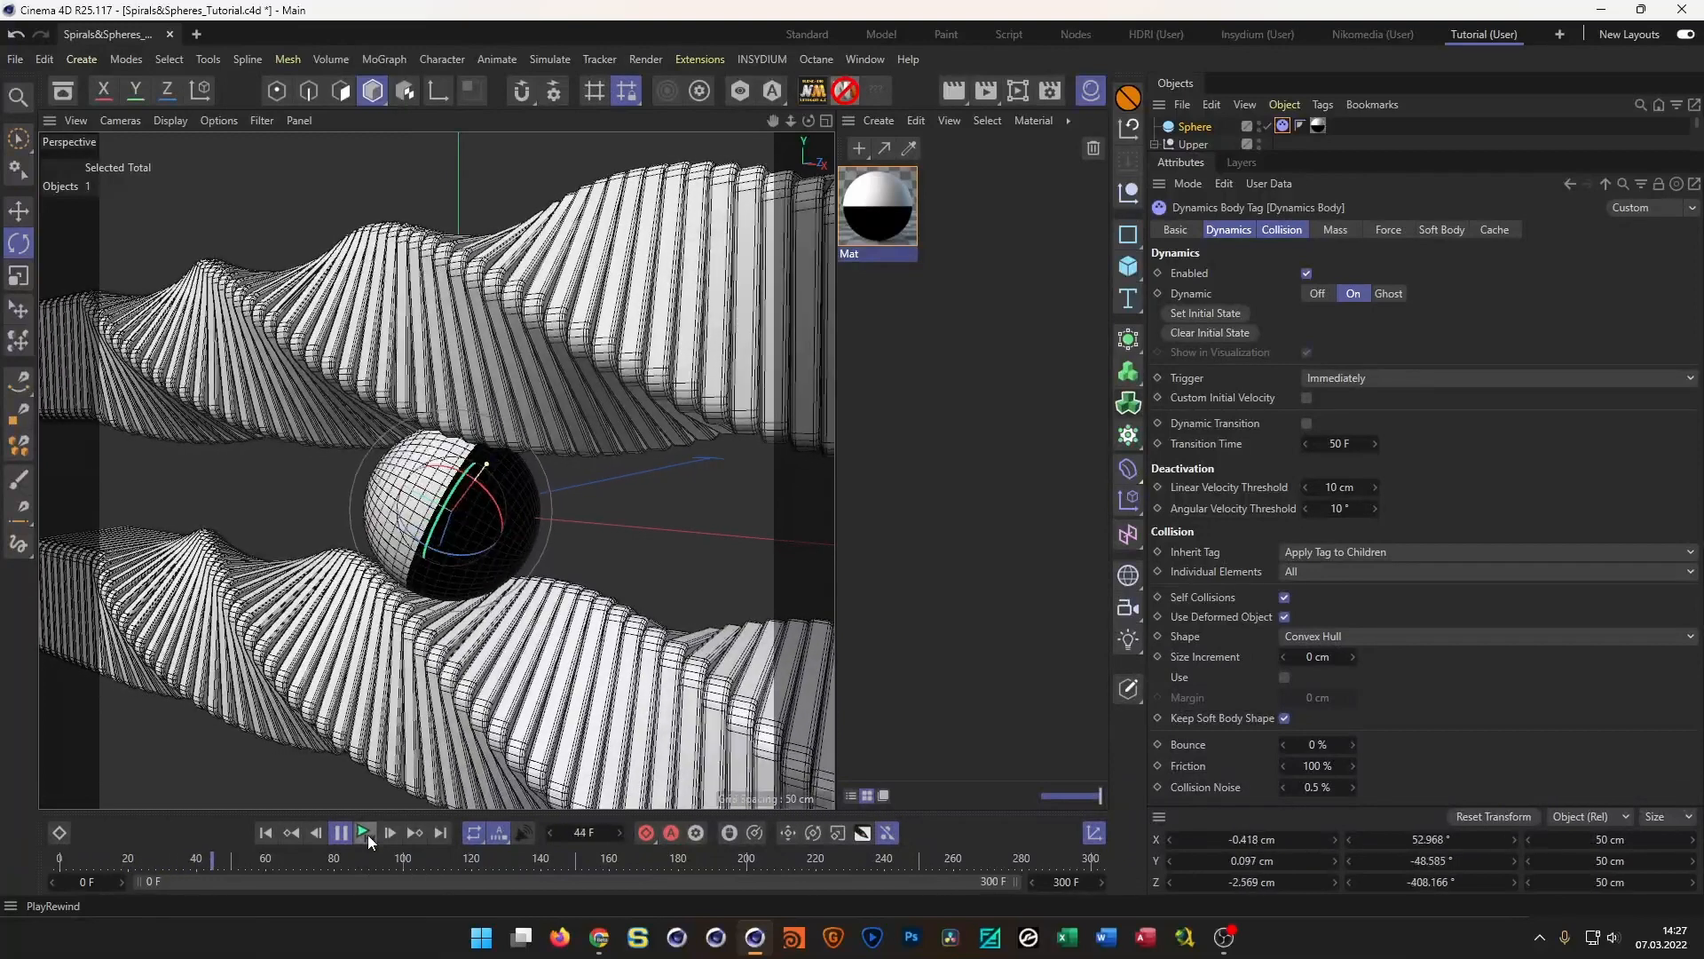
left_click(367, 834)
Try Moving Mesh as the collision Shape of the sphere's dynamics tag, replay the simulation, and set the Shape back to Automatic
left_click(1413, 637)
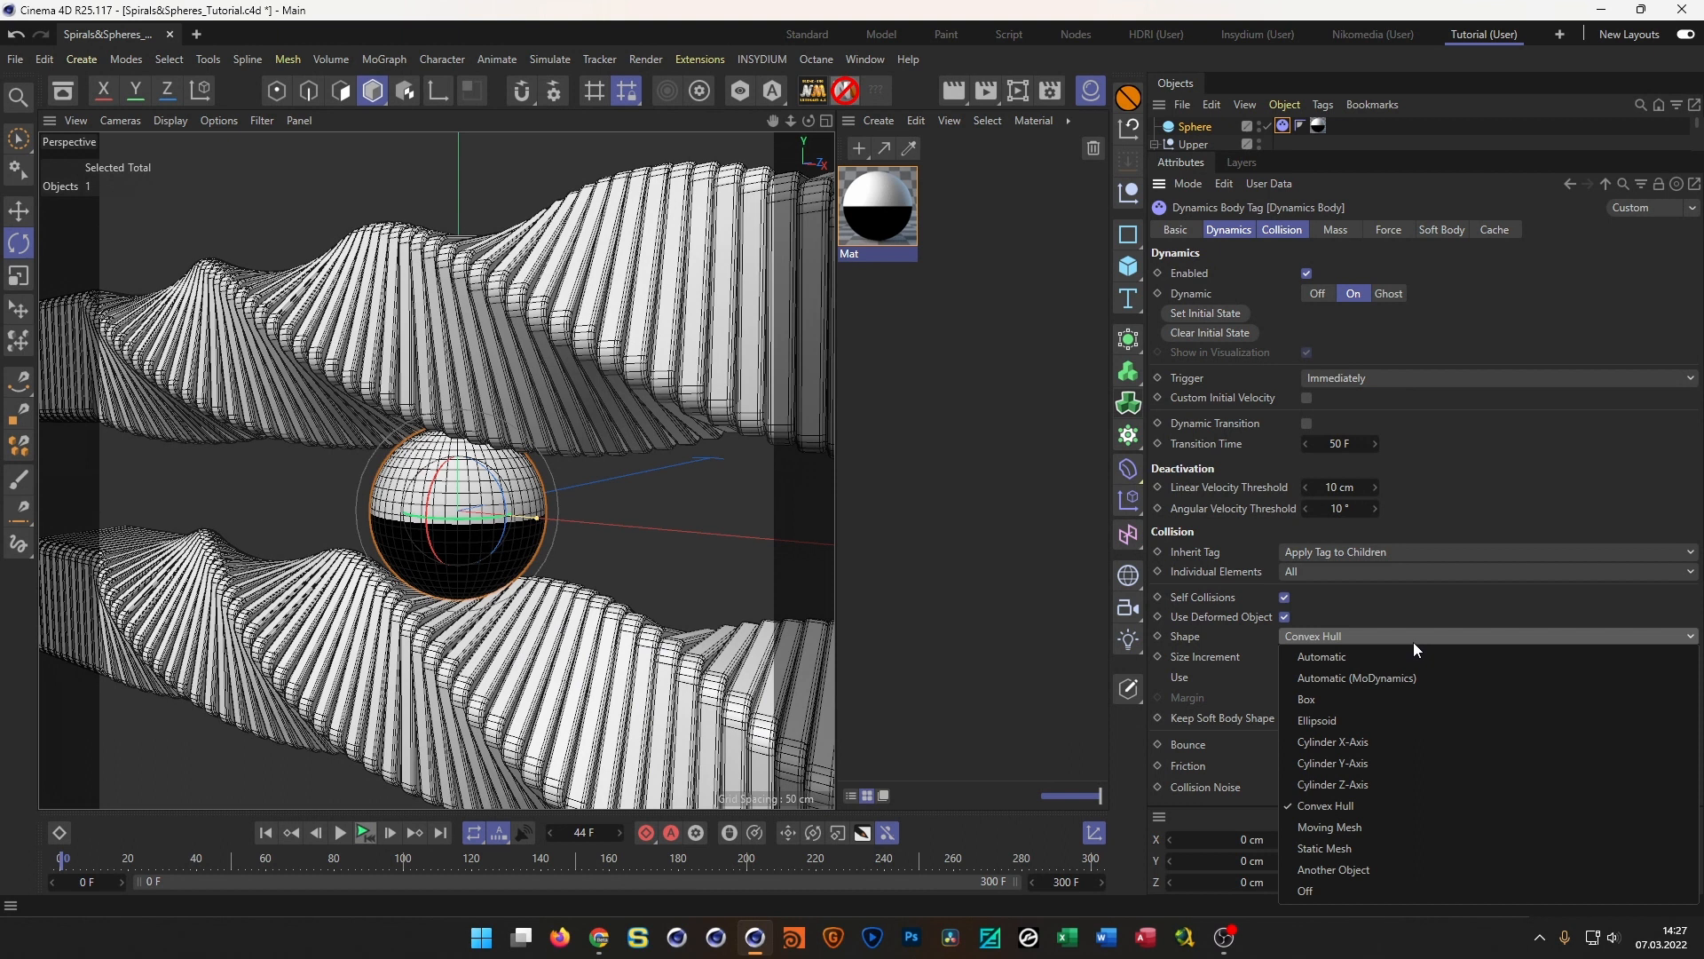
left_click(1367, 826)
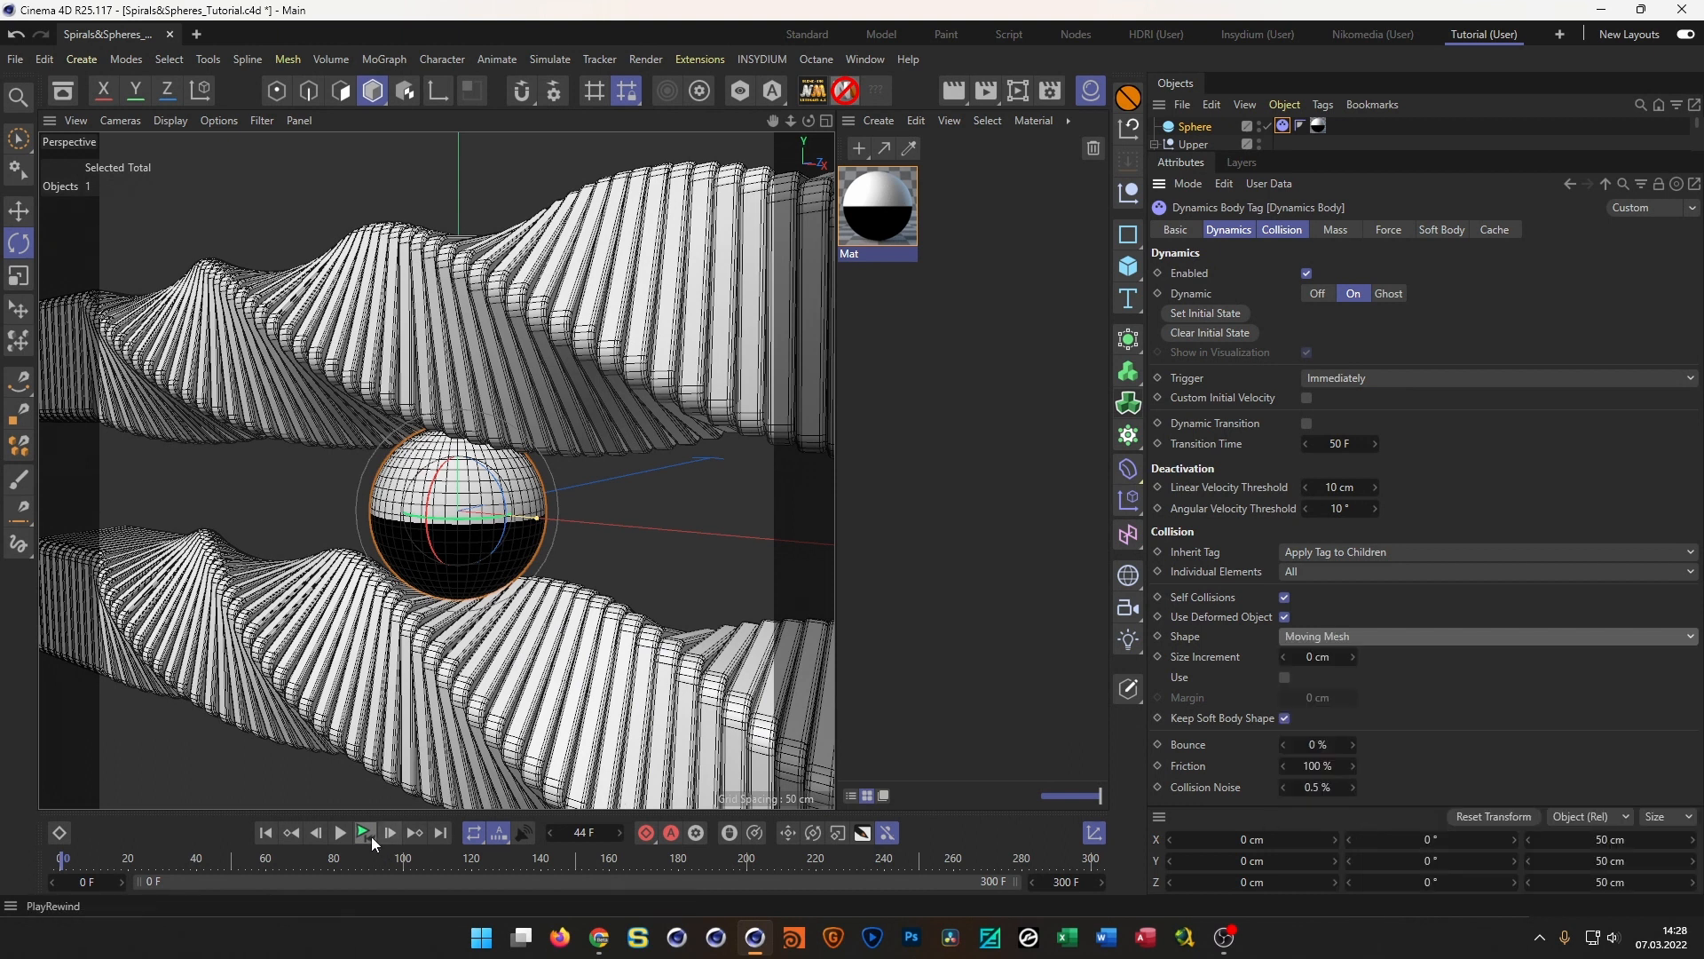
left_click(366, 835)
left_click(365, 835)
left_click(366, 834)
left_click(365, 834)
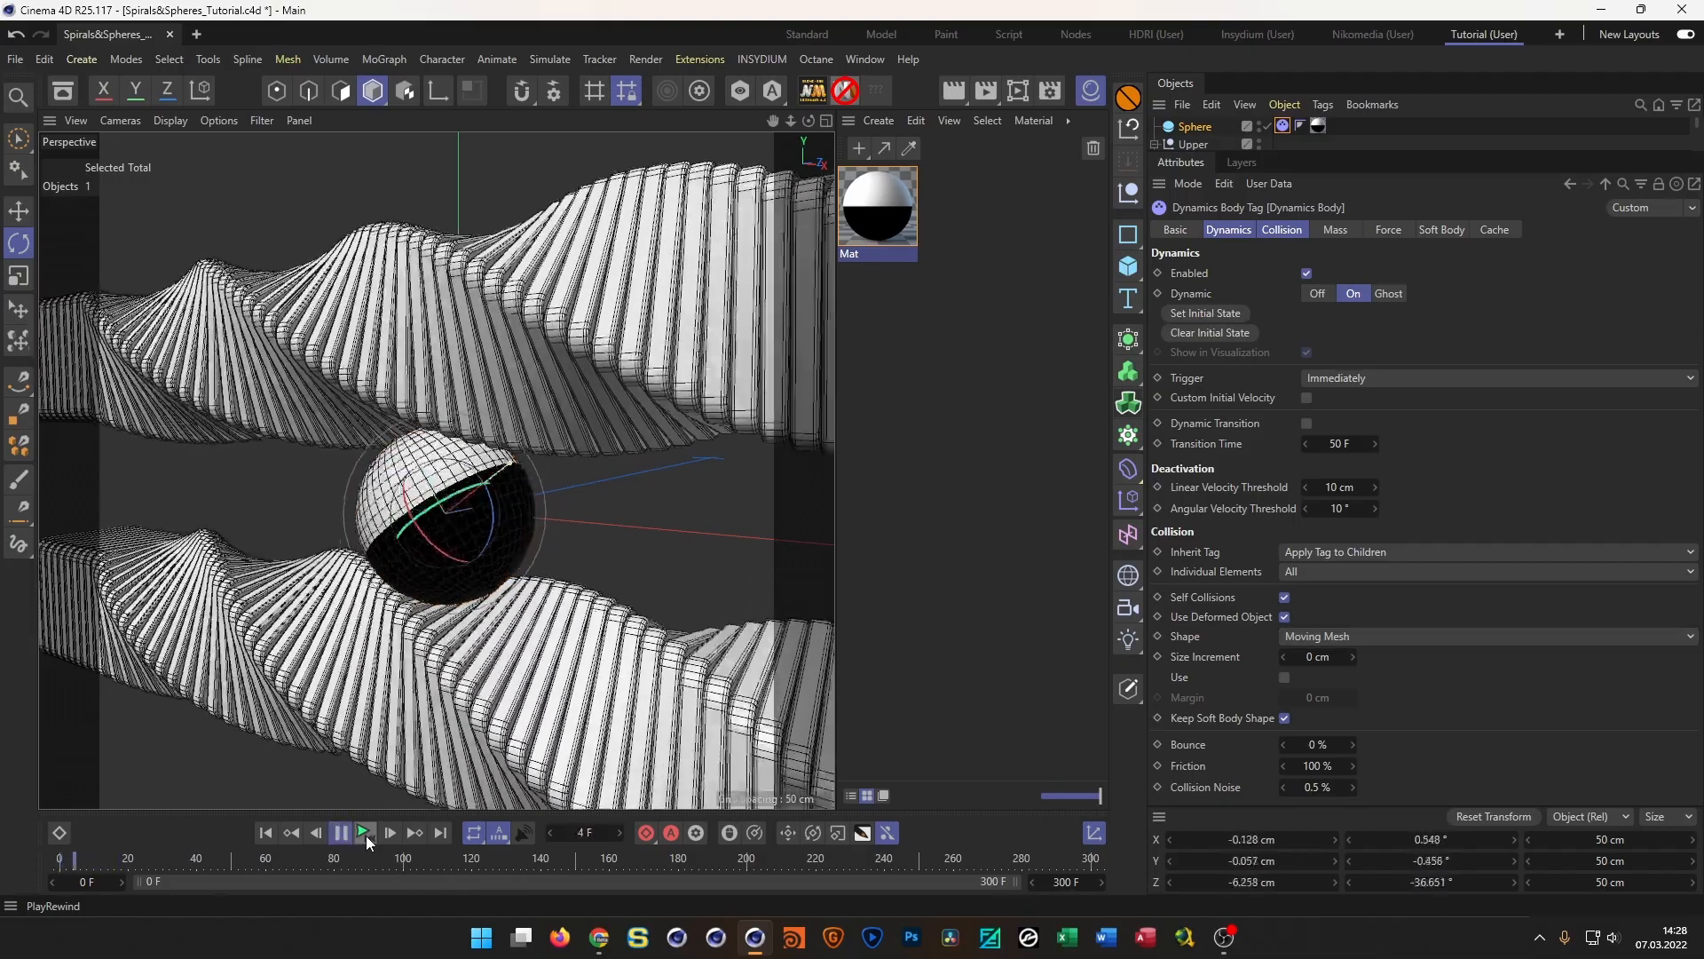
left_click(366, 835)
left_click(365, 834)
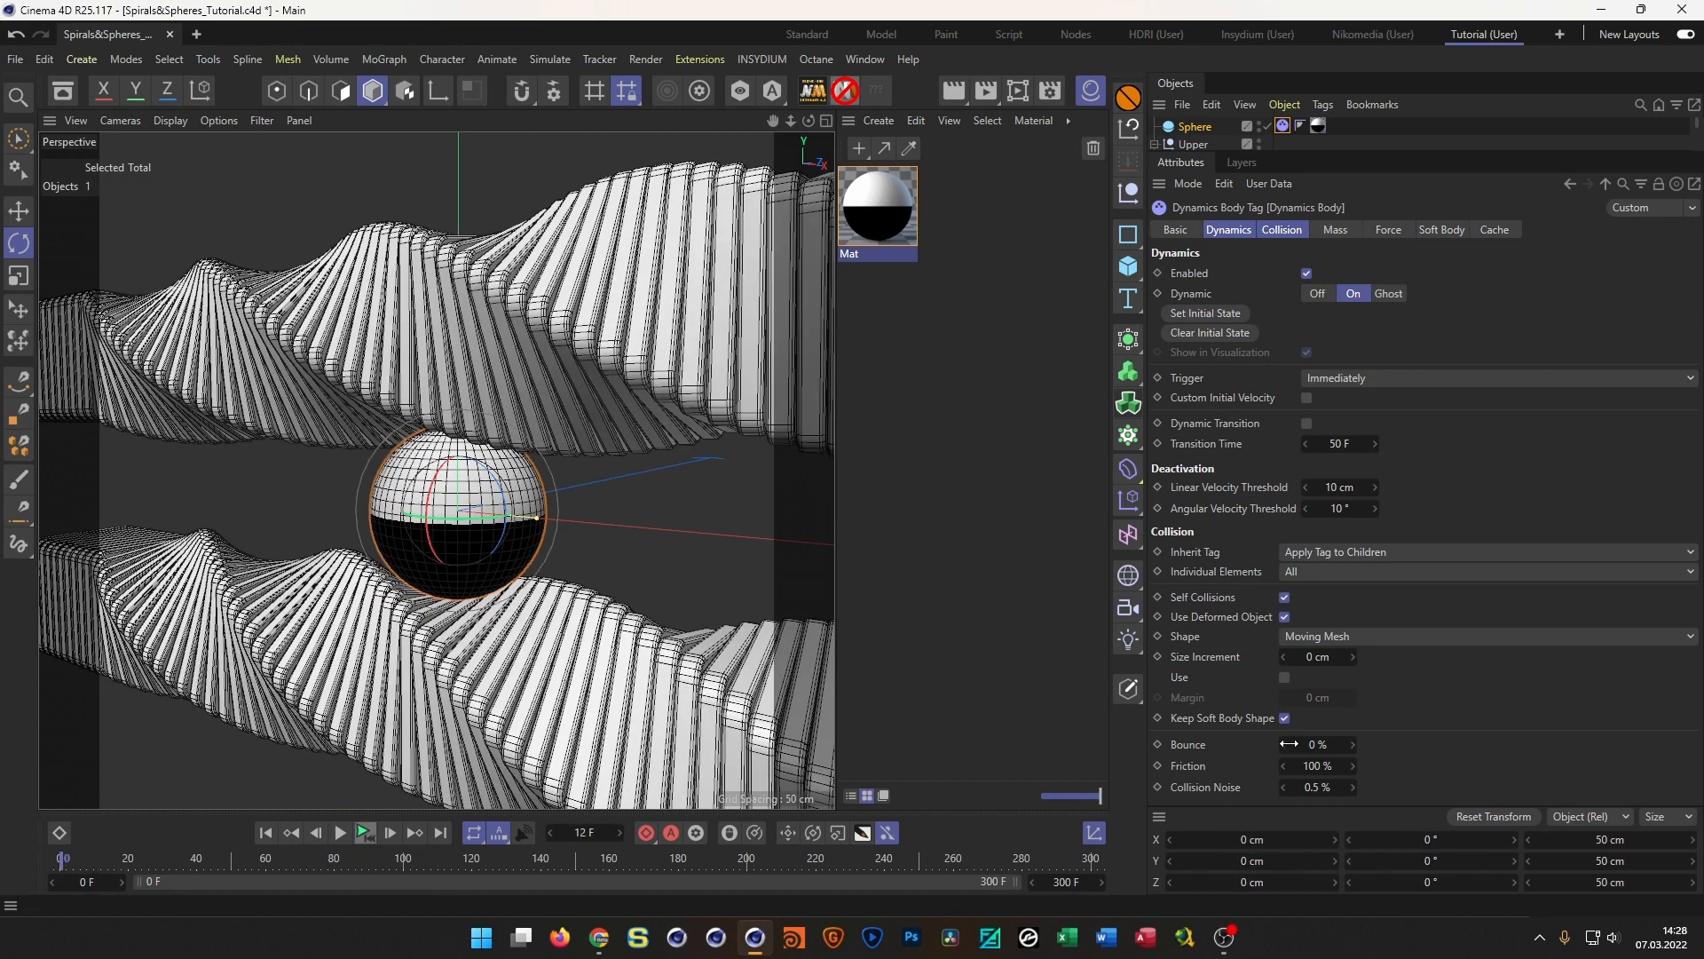
left_click(1342, 636)
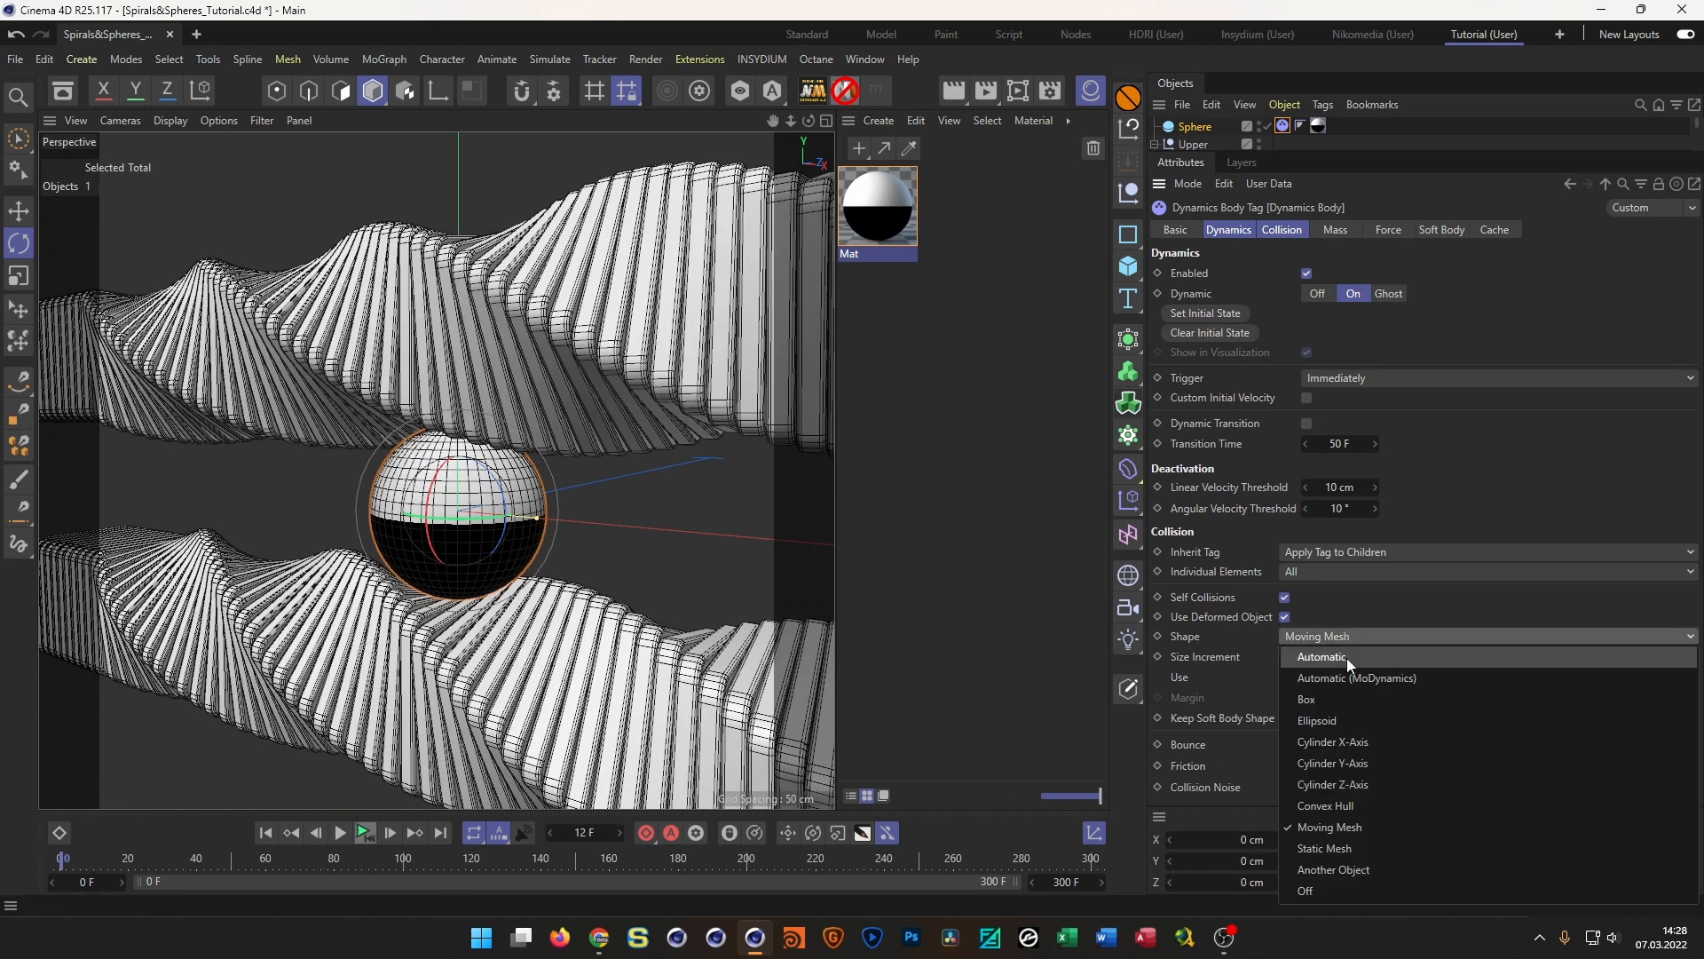
left_click(1345, 658)
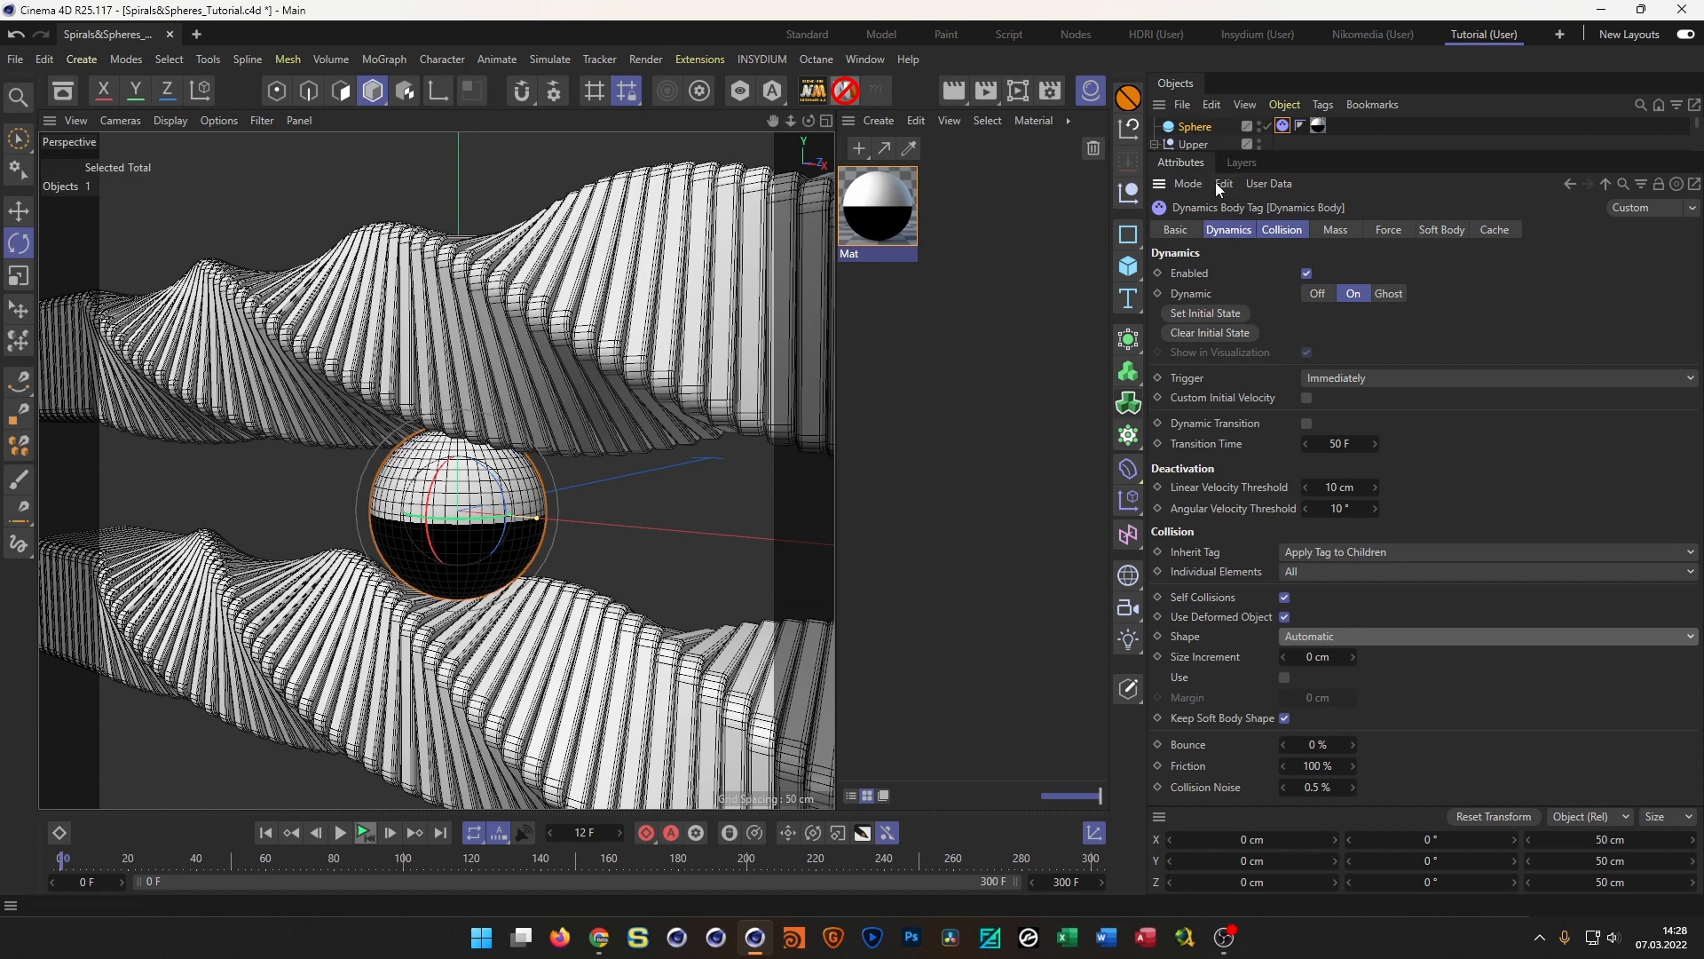
Set both Cloners in Upper and Lower to Instance mode with Smooth Rotation enabled, save the project, and replay the simulation
left_click_drag(1360, 153, 1363, 359)
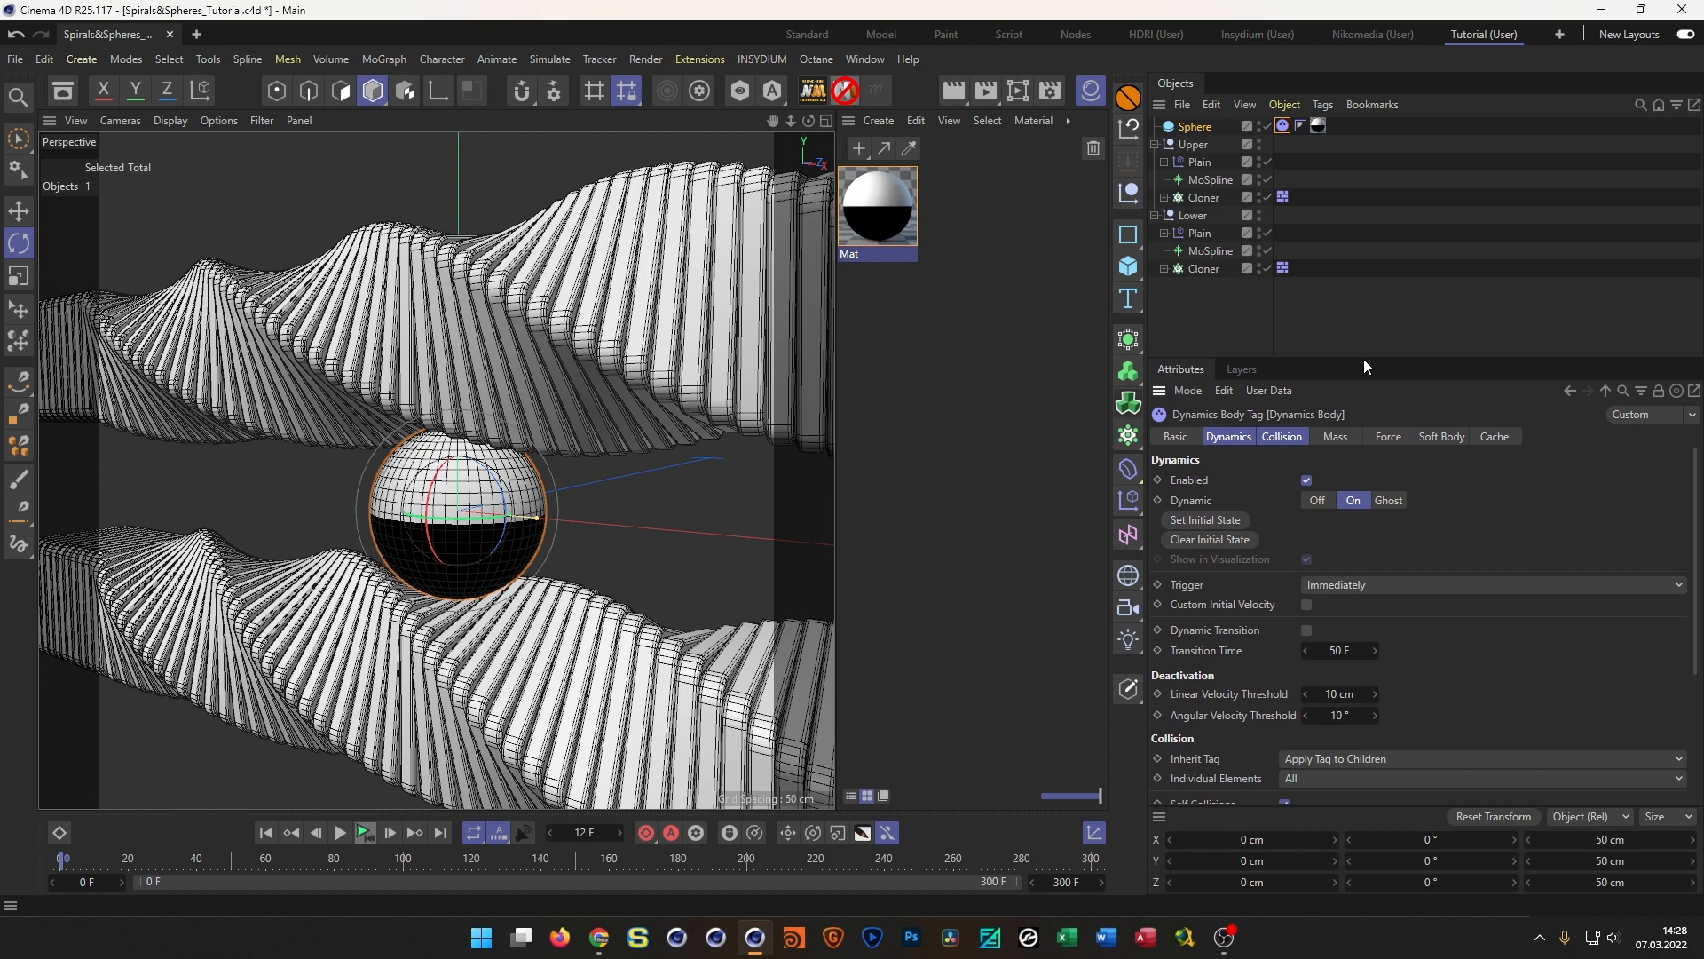
left_click(1199, 270)
left_click(1201, 198, "ctrl")
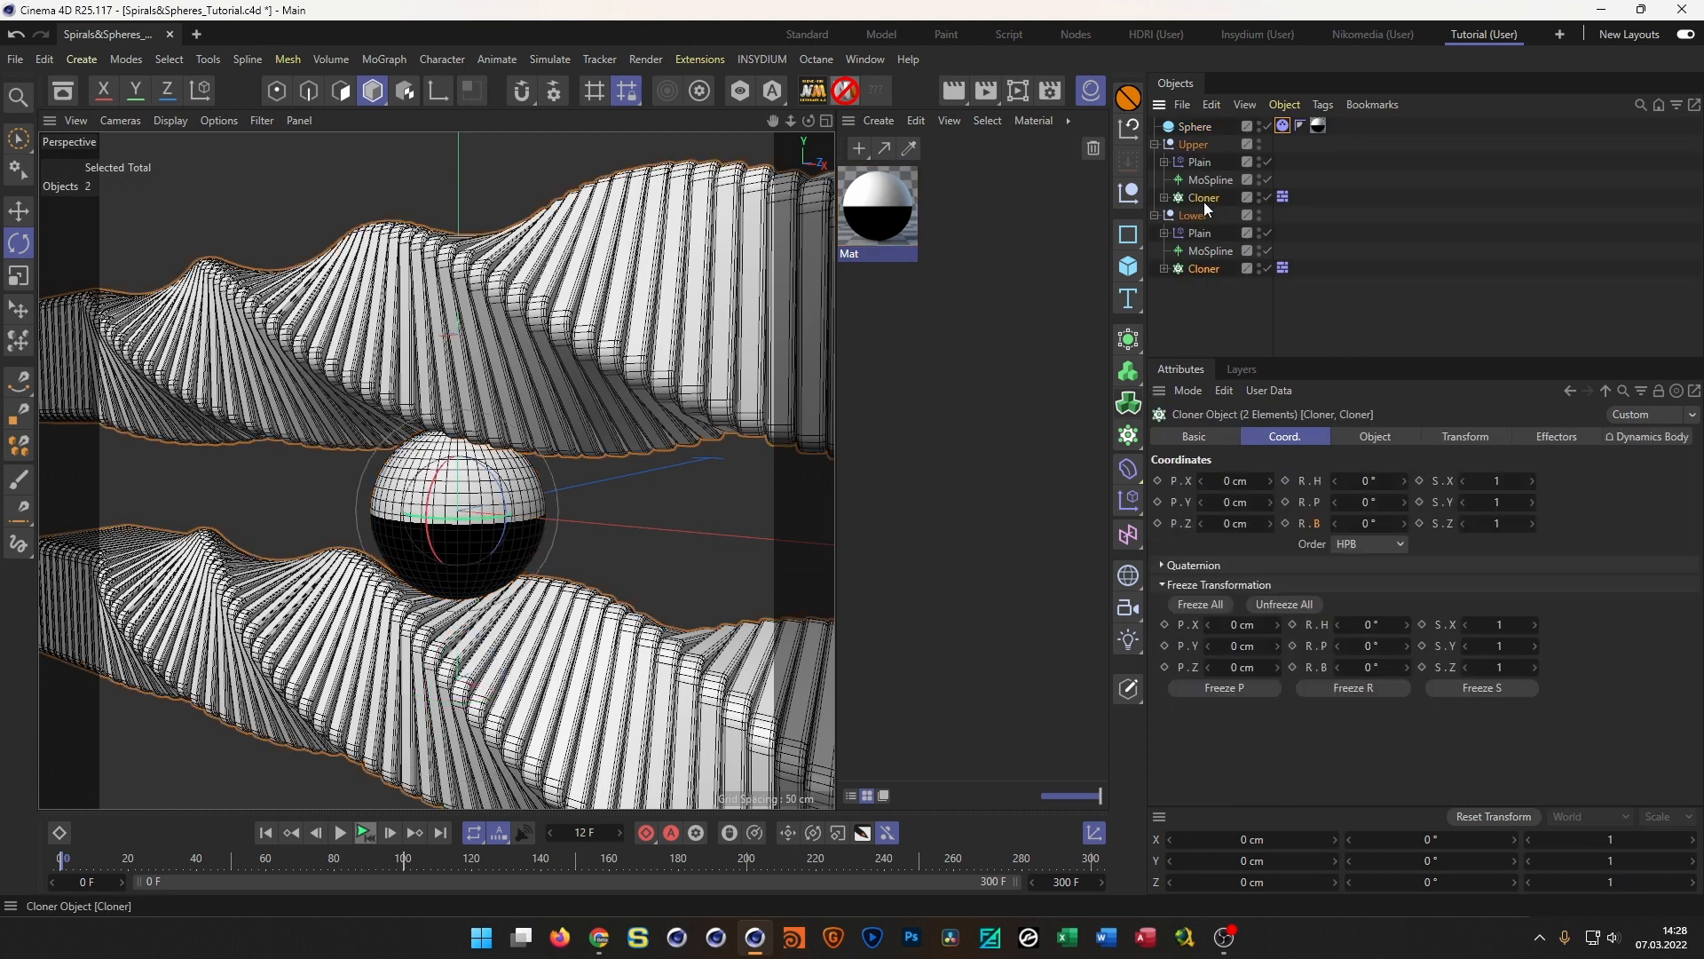
left_click(1358, 442)
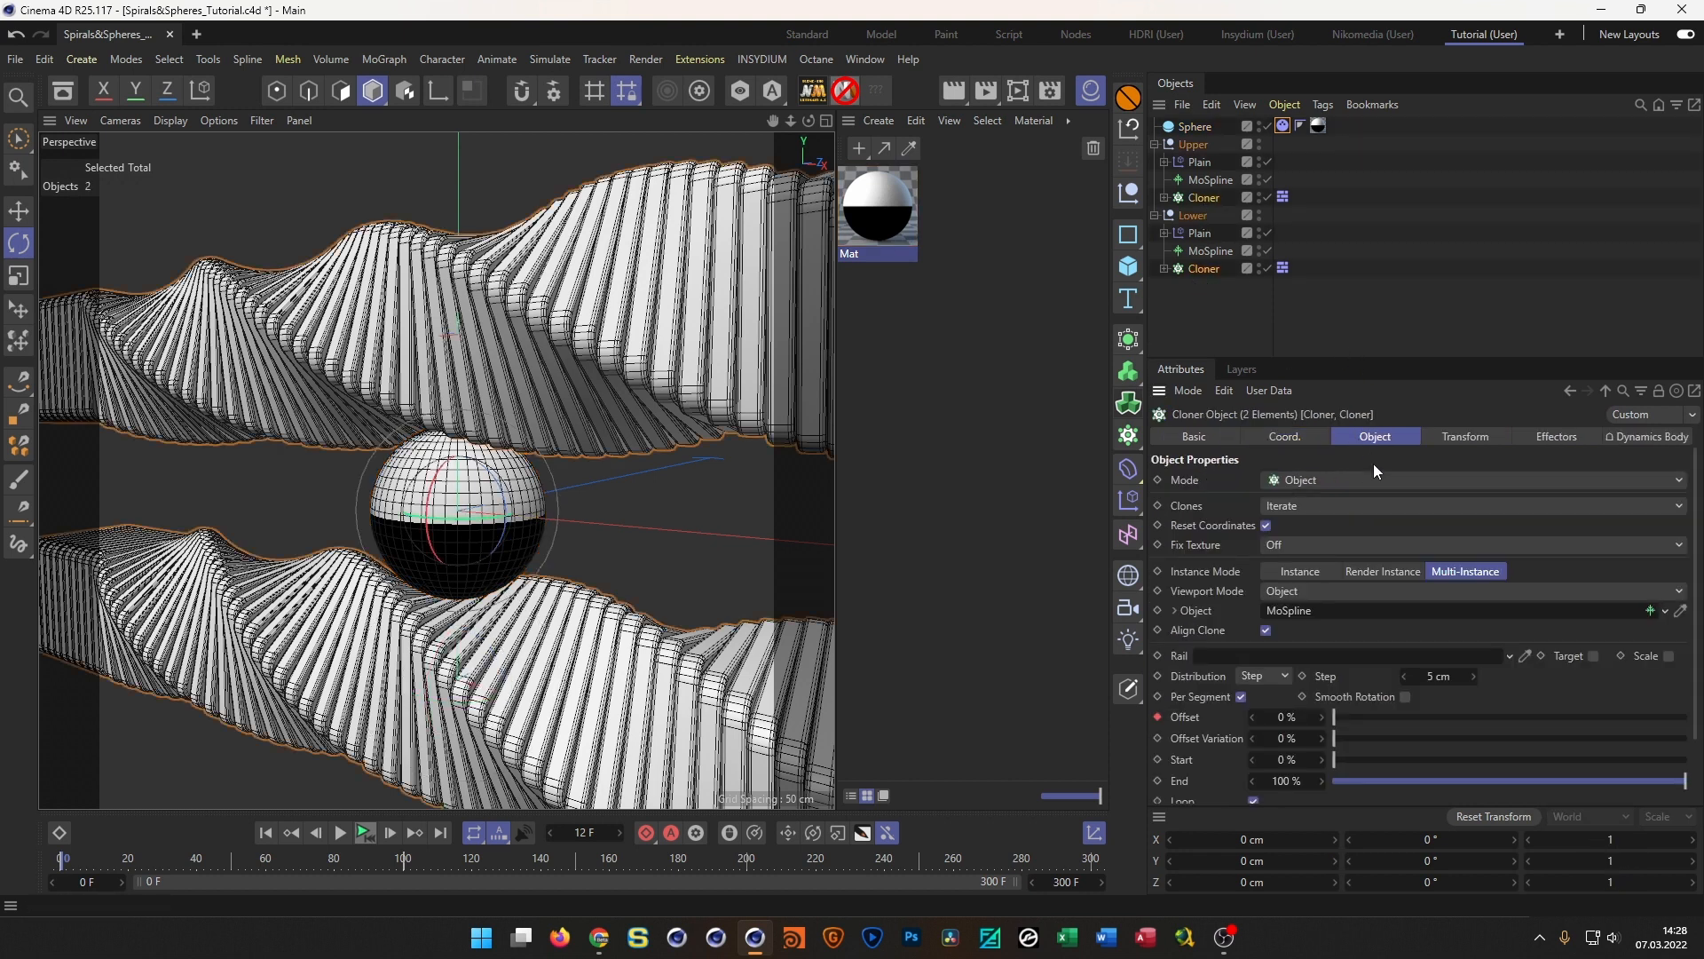
left_click(1301, 576)
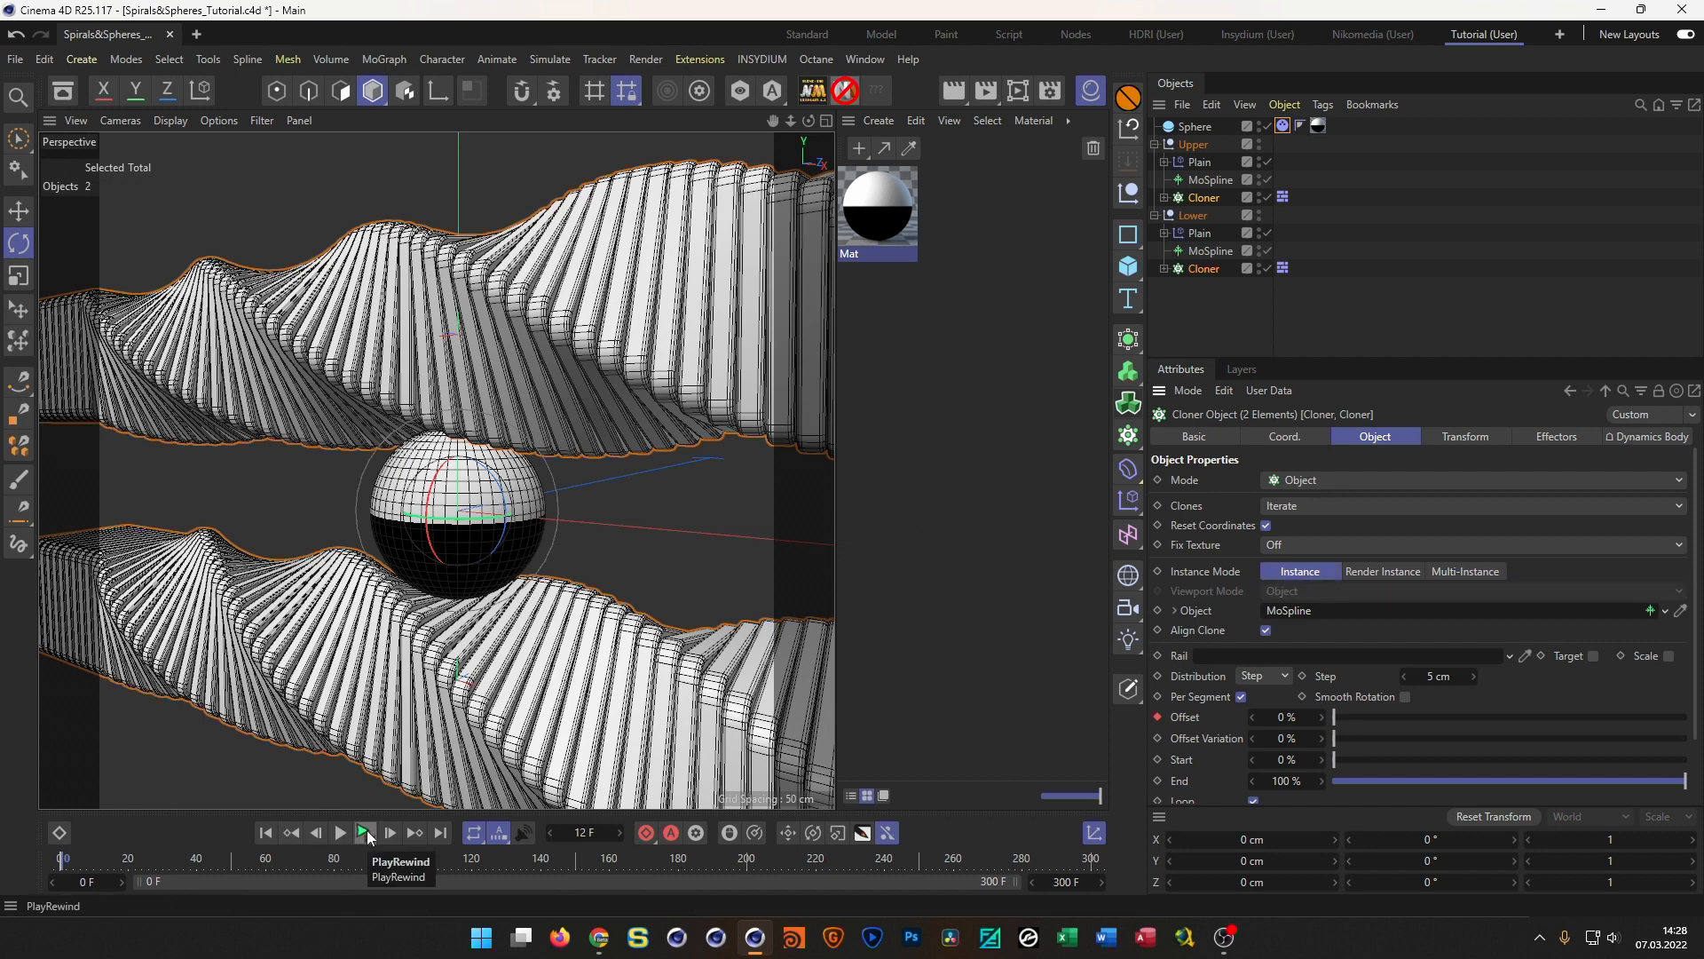
key("ctrl+s")
left_click(365, 831)
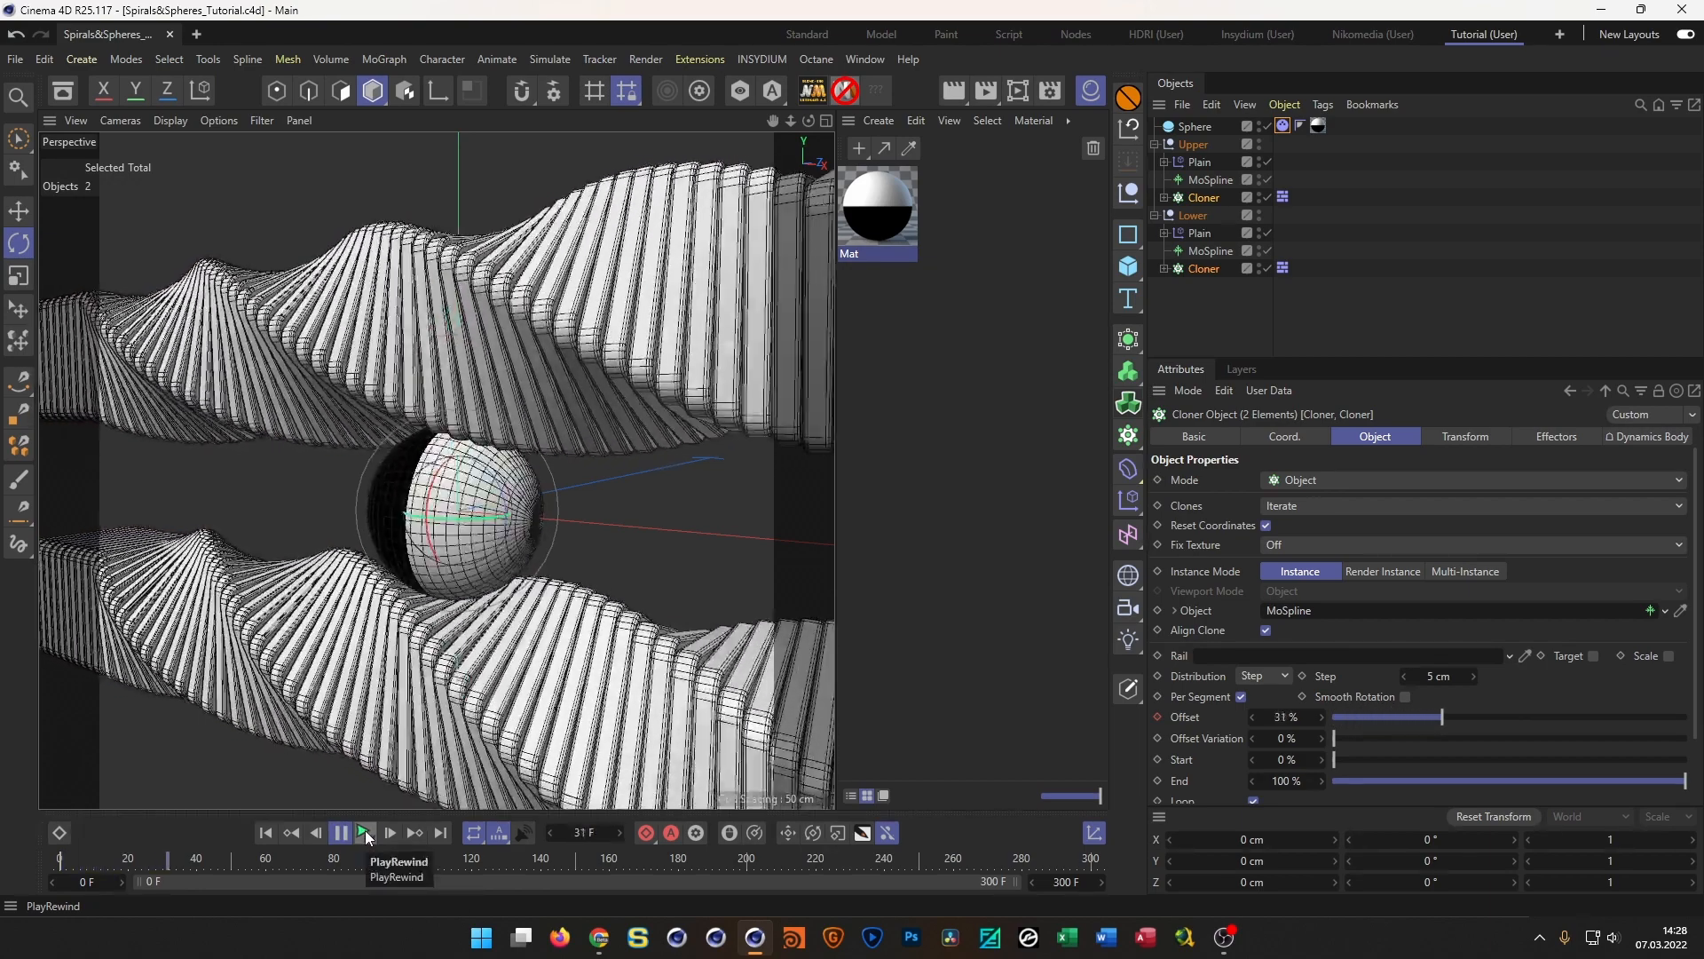
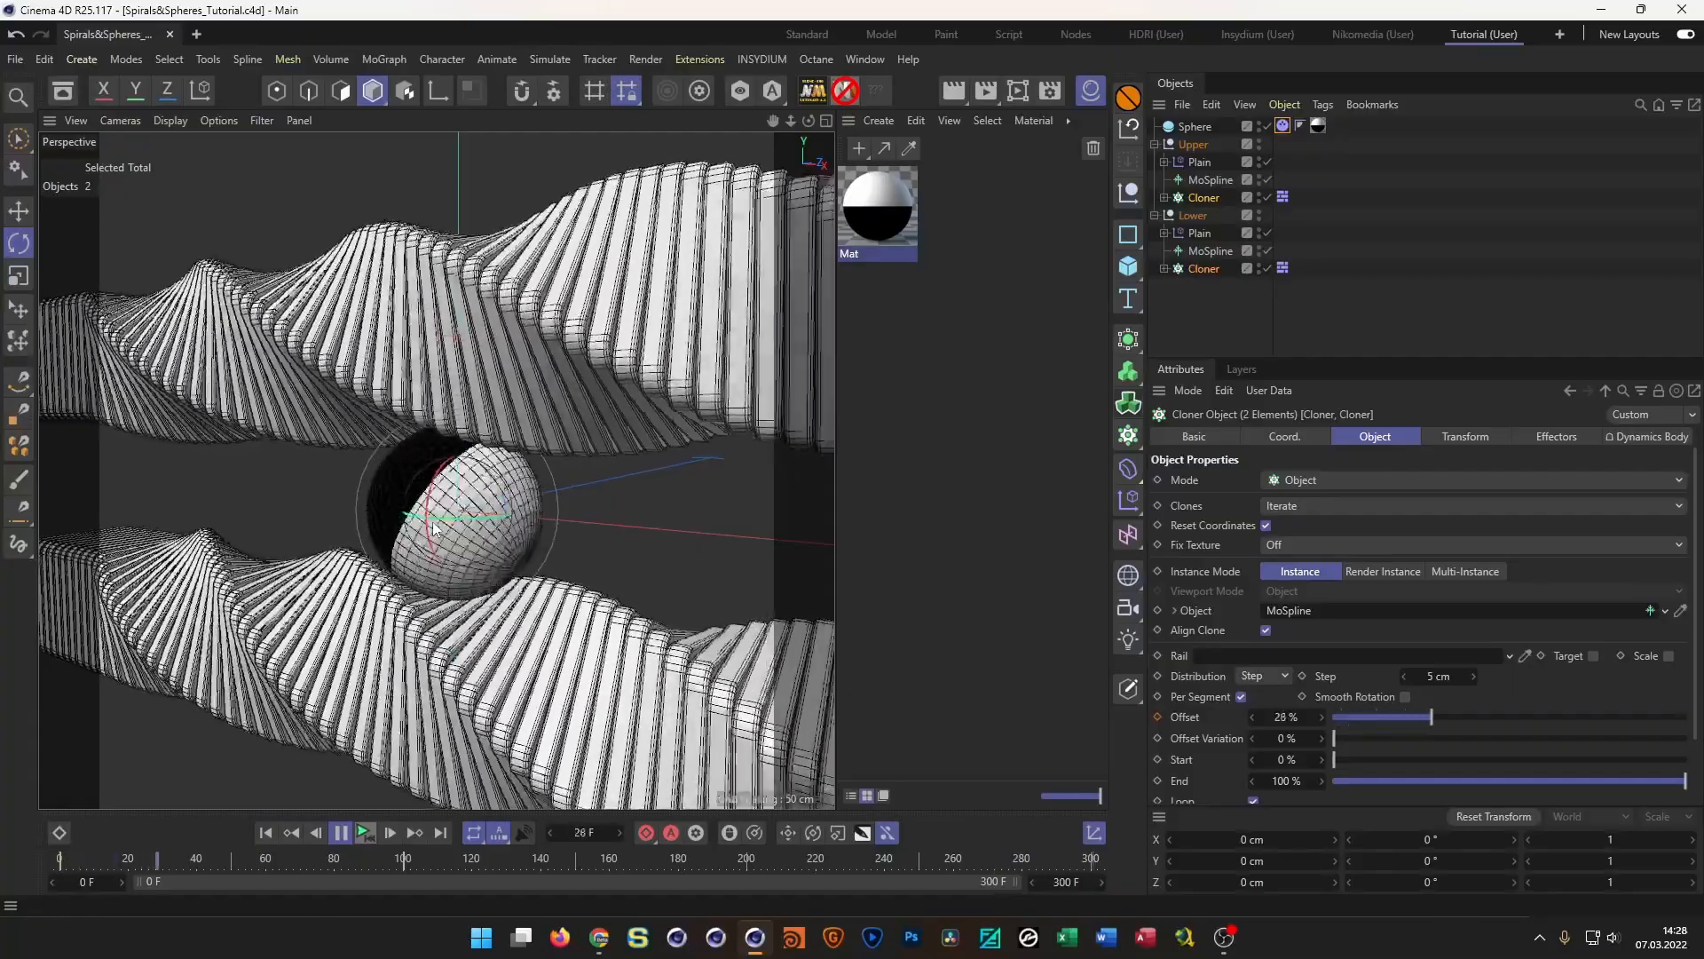
left_click(342, 835)
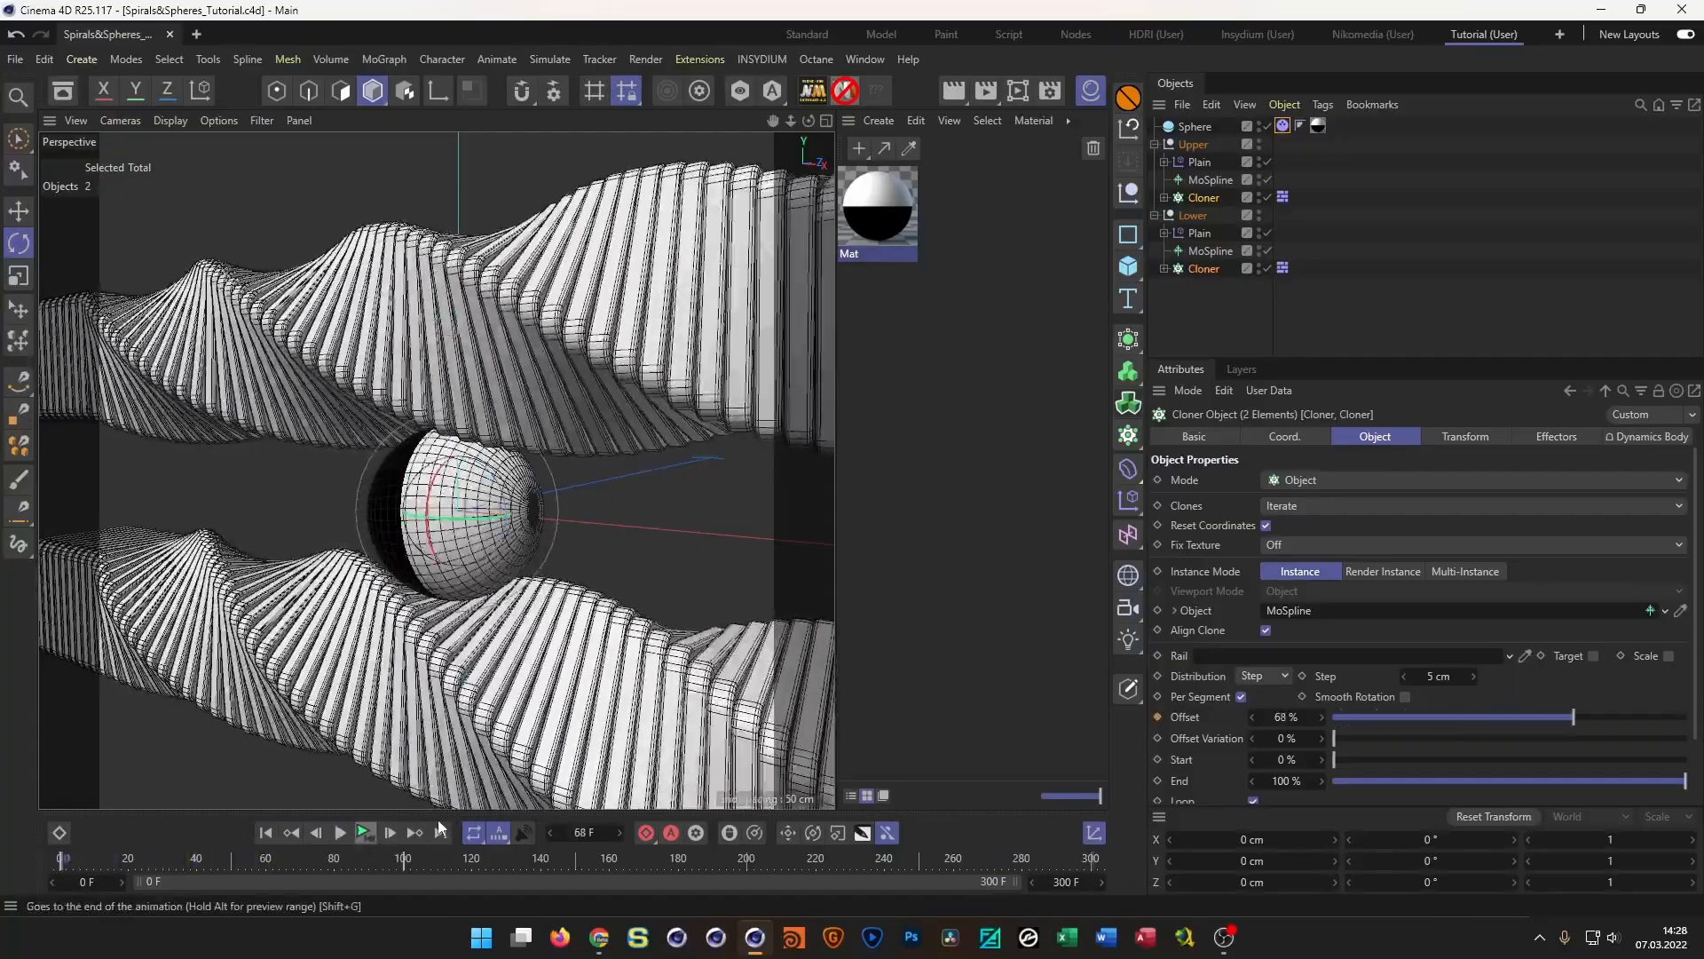
left_click(266, 833)
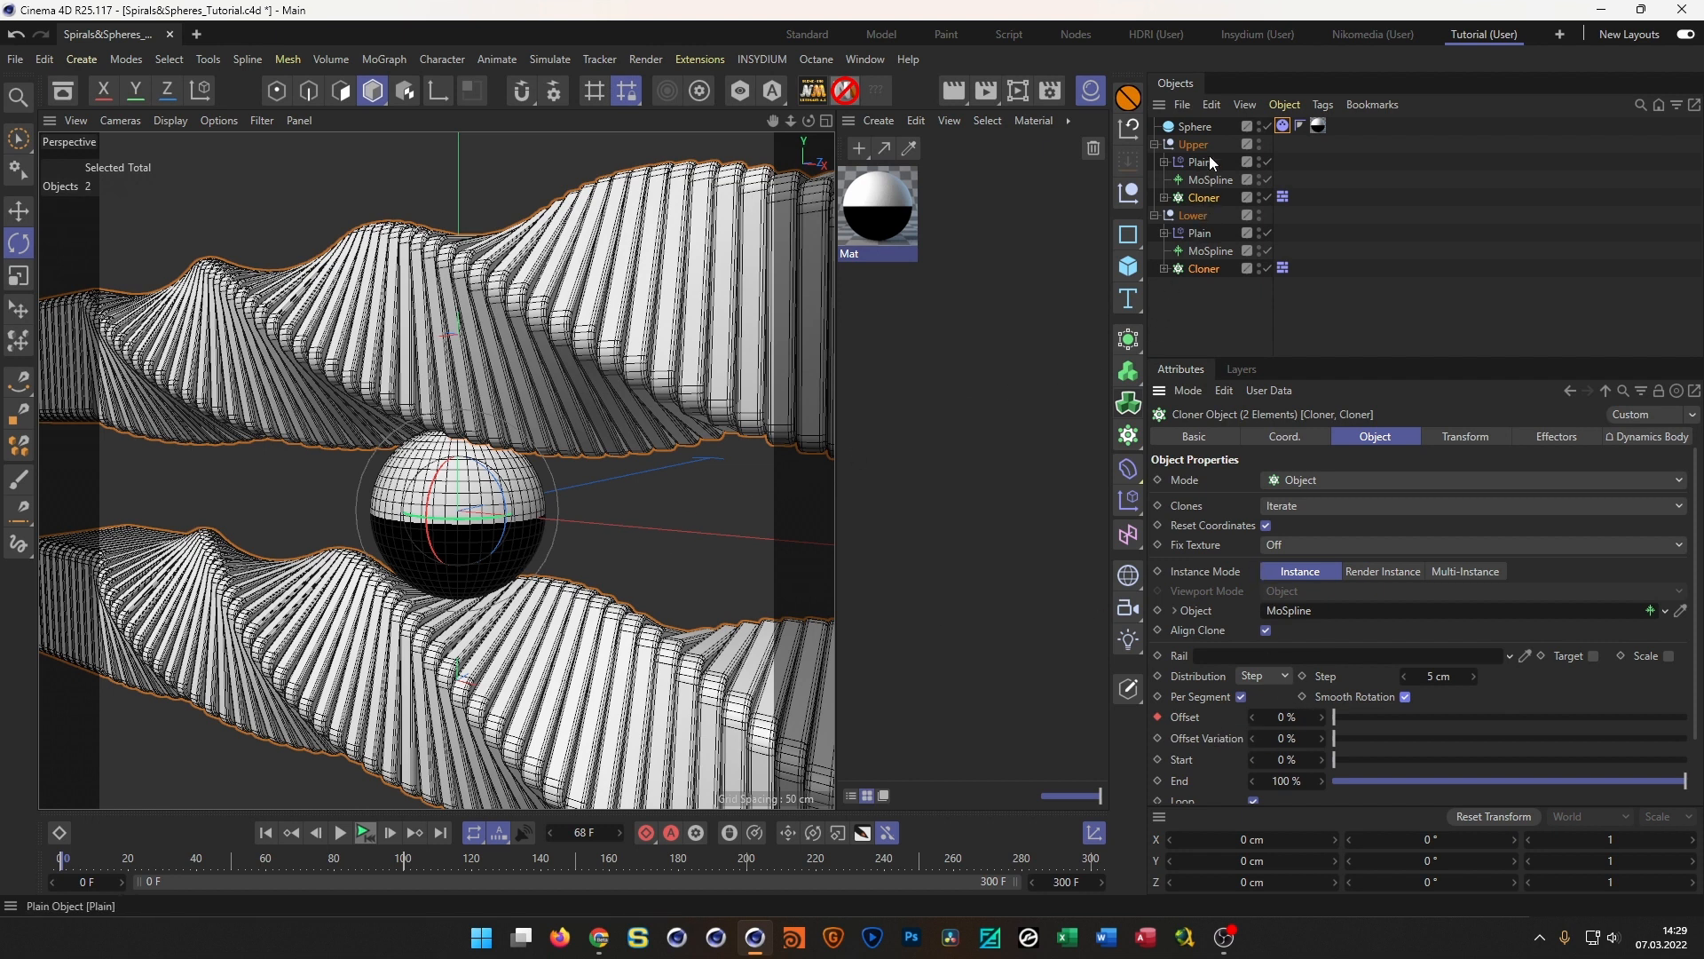
Set the collision Shape of both Cloners' dynamics tags to Moving Mesh and replay the simulation
left_click(1281, 125)
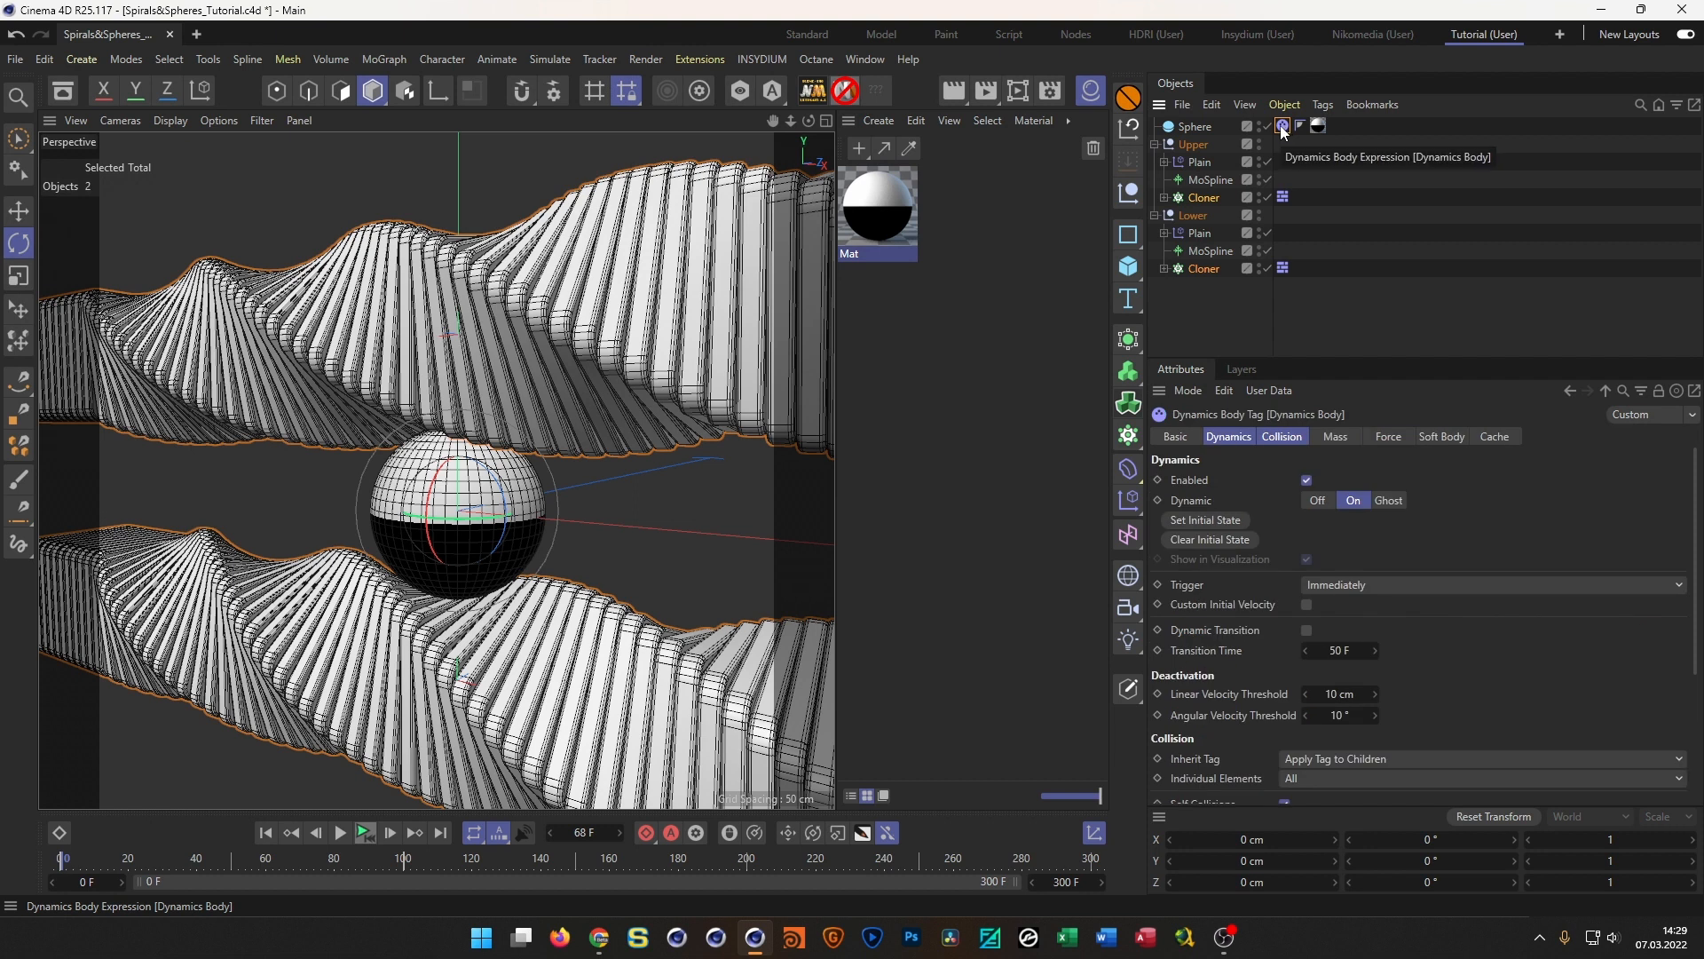
left_click(1283, 197)
left_click(1283, 269, "ctrl")
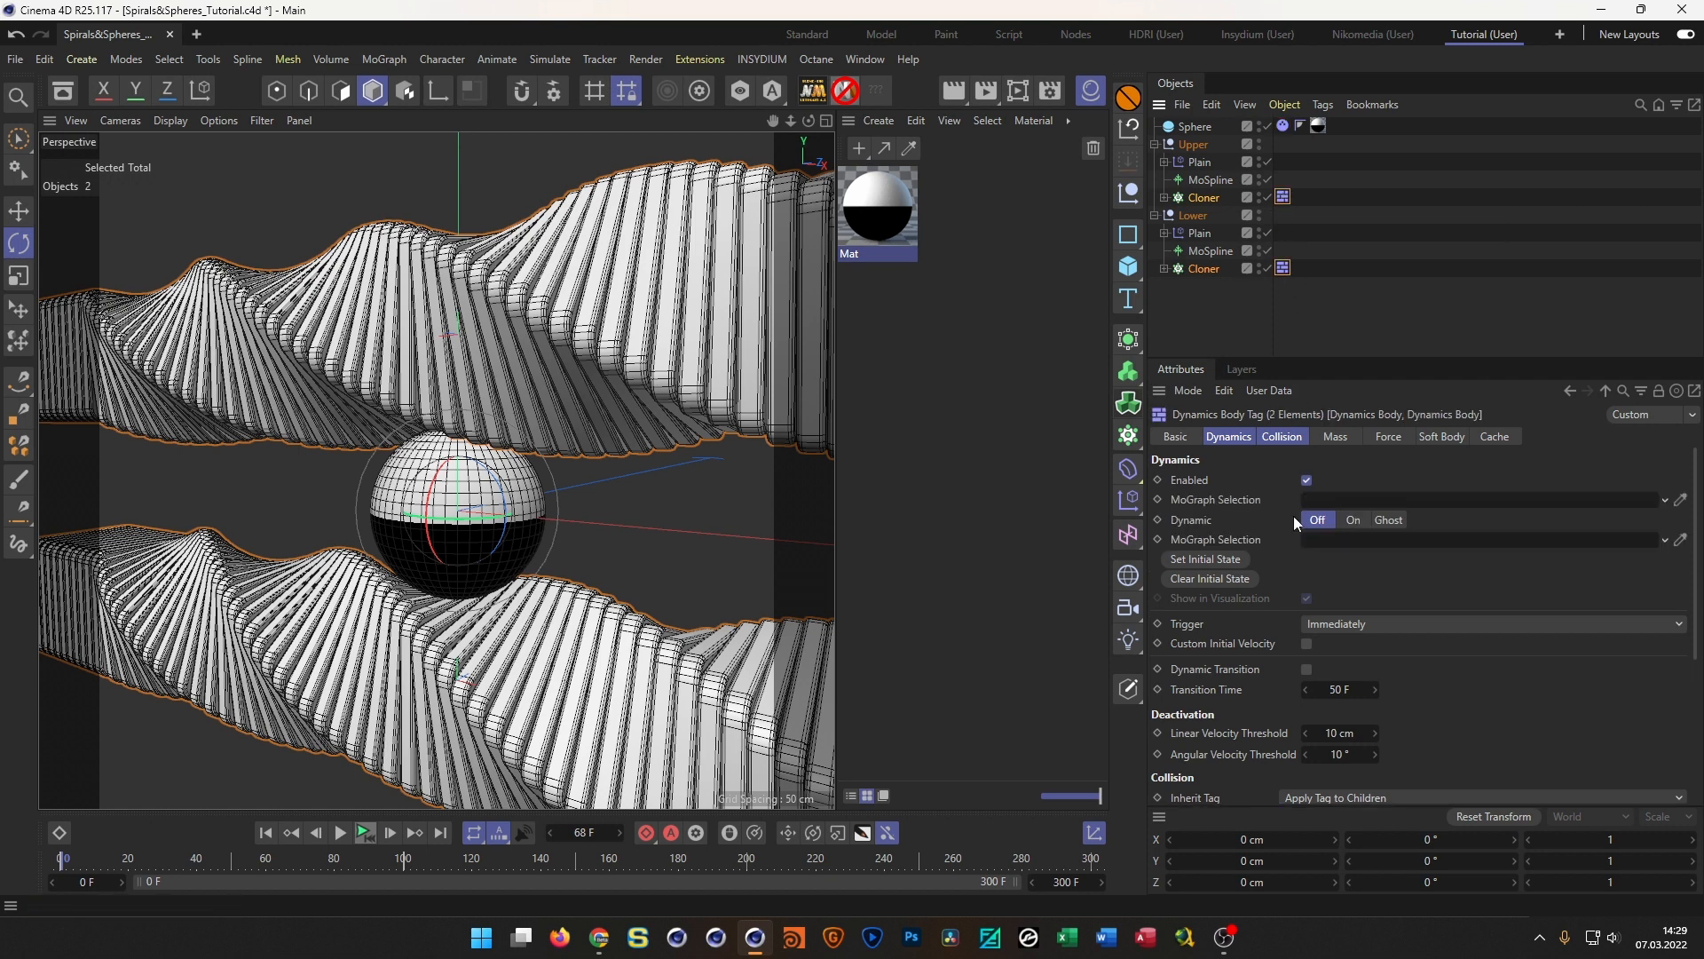
scroll(1697, 575, "down", 5)
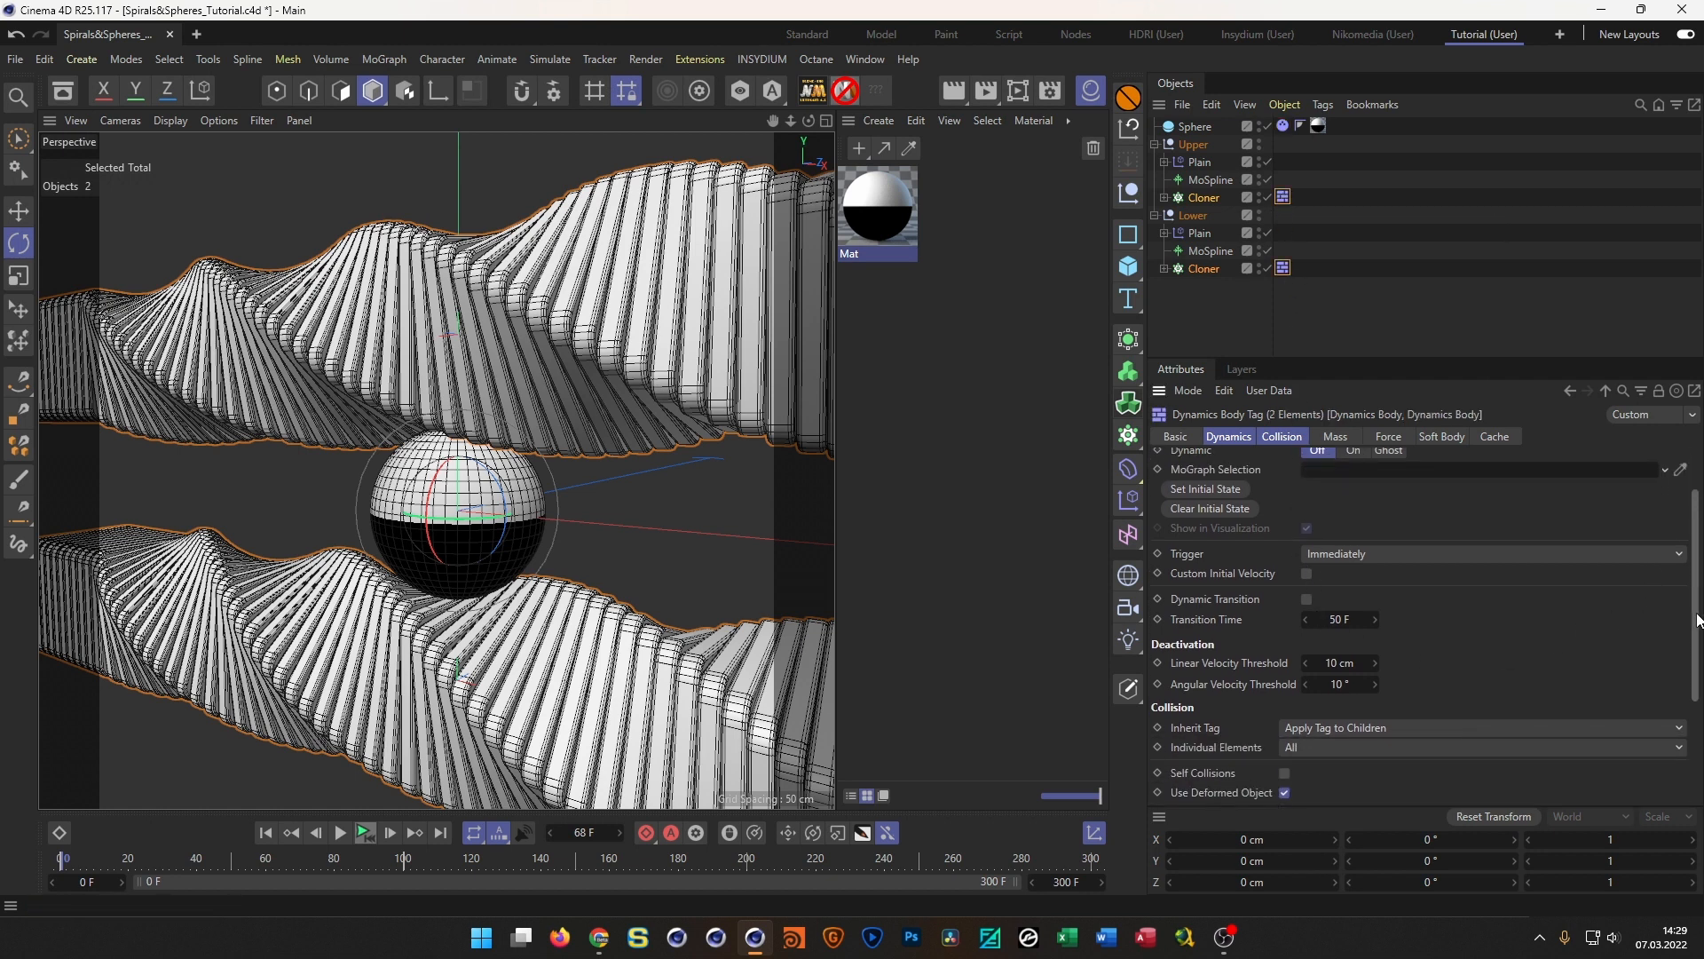
left_click(1394, 640)
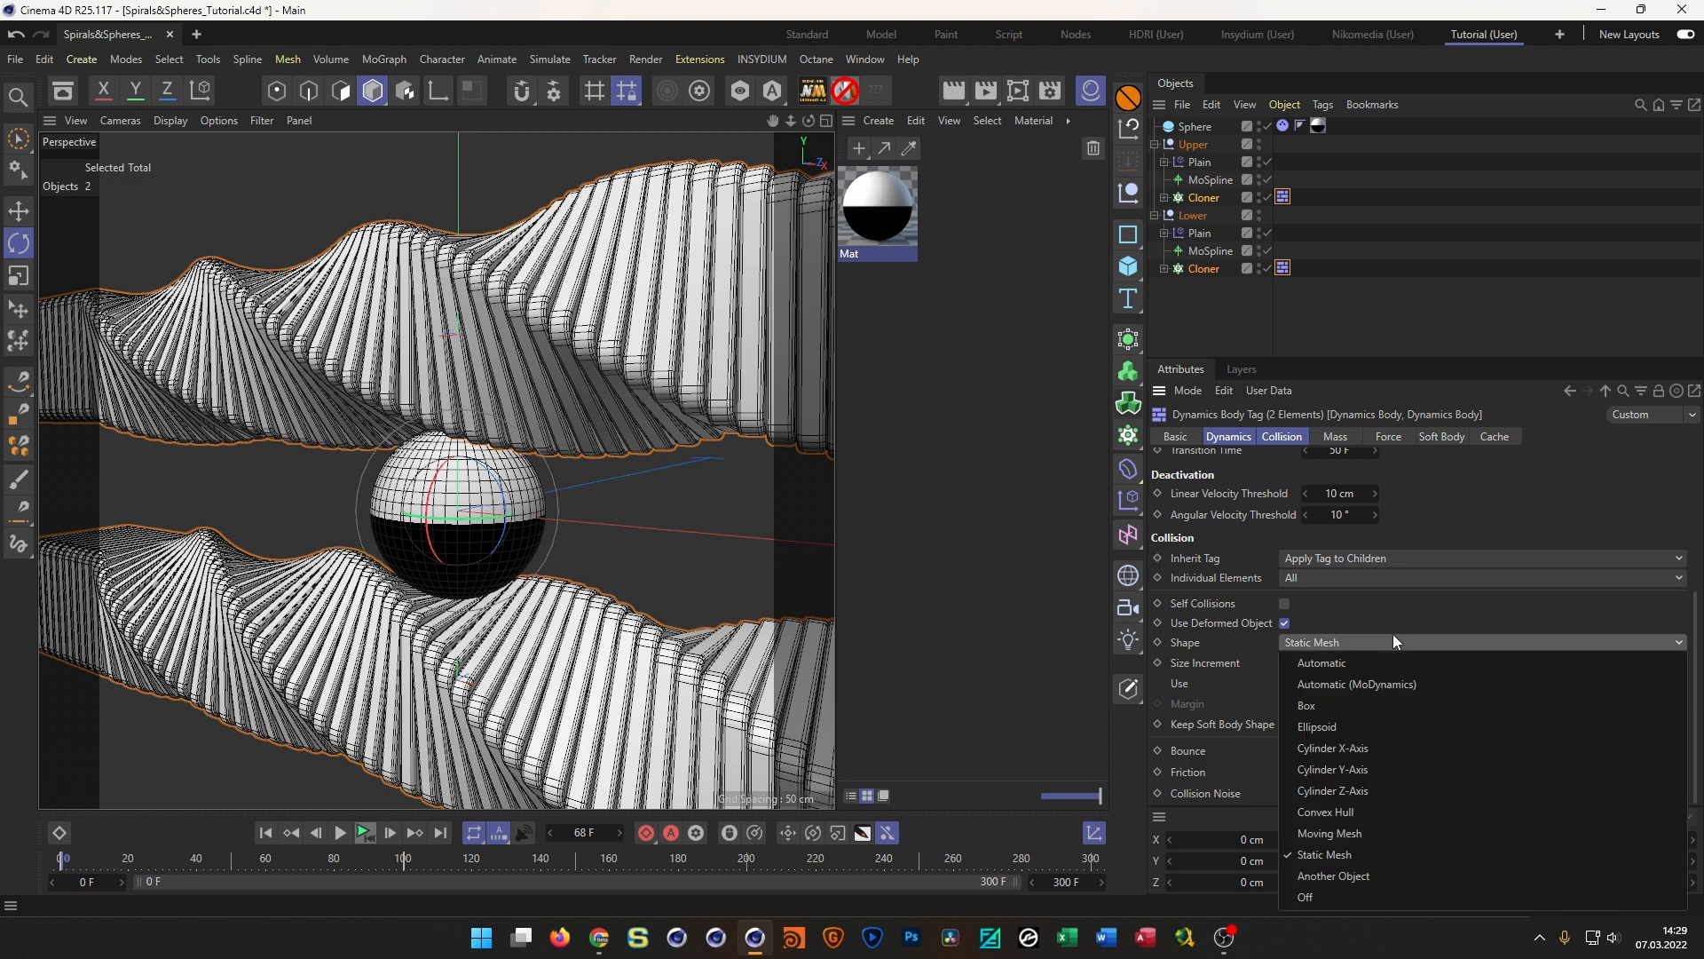
left_click(365, 832)
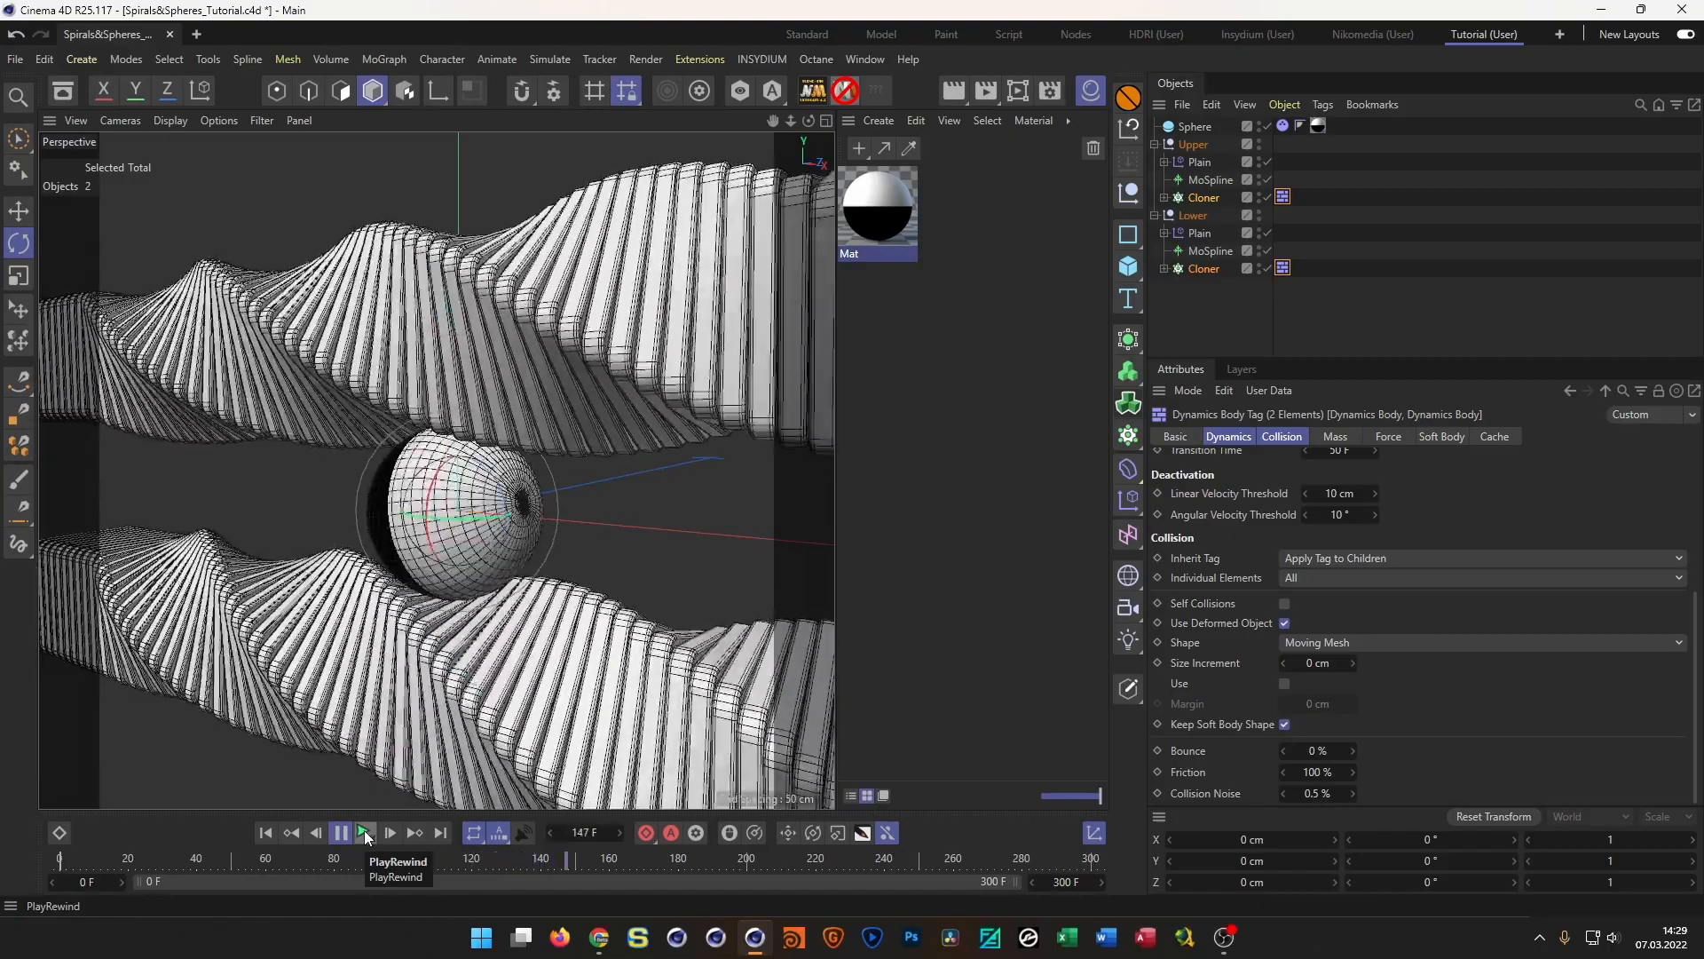
left_click(364, 832)
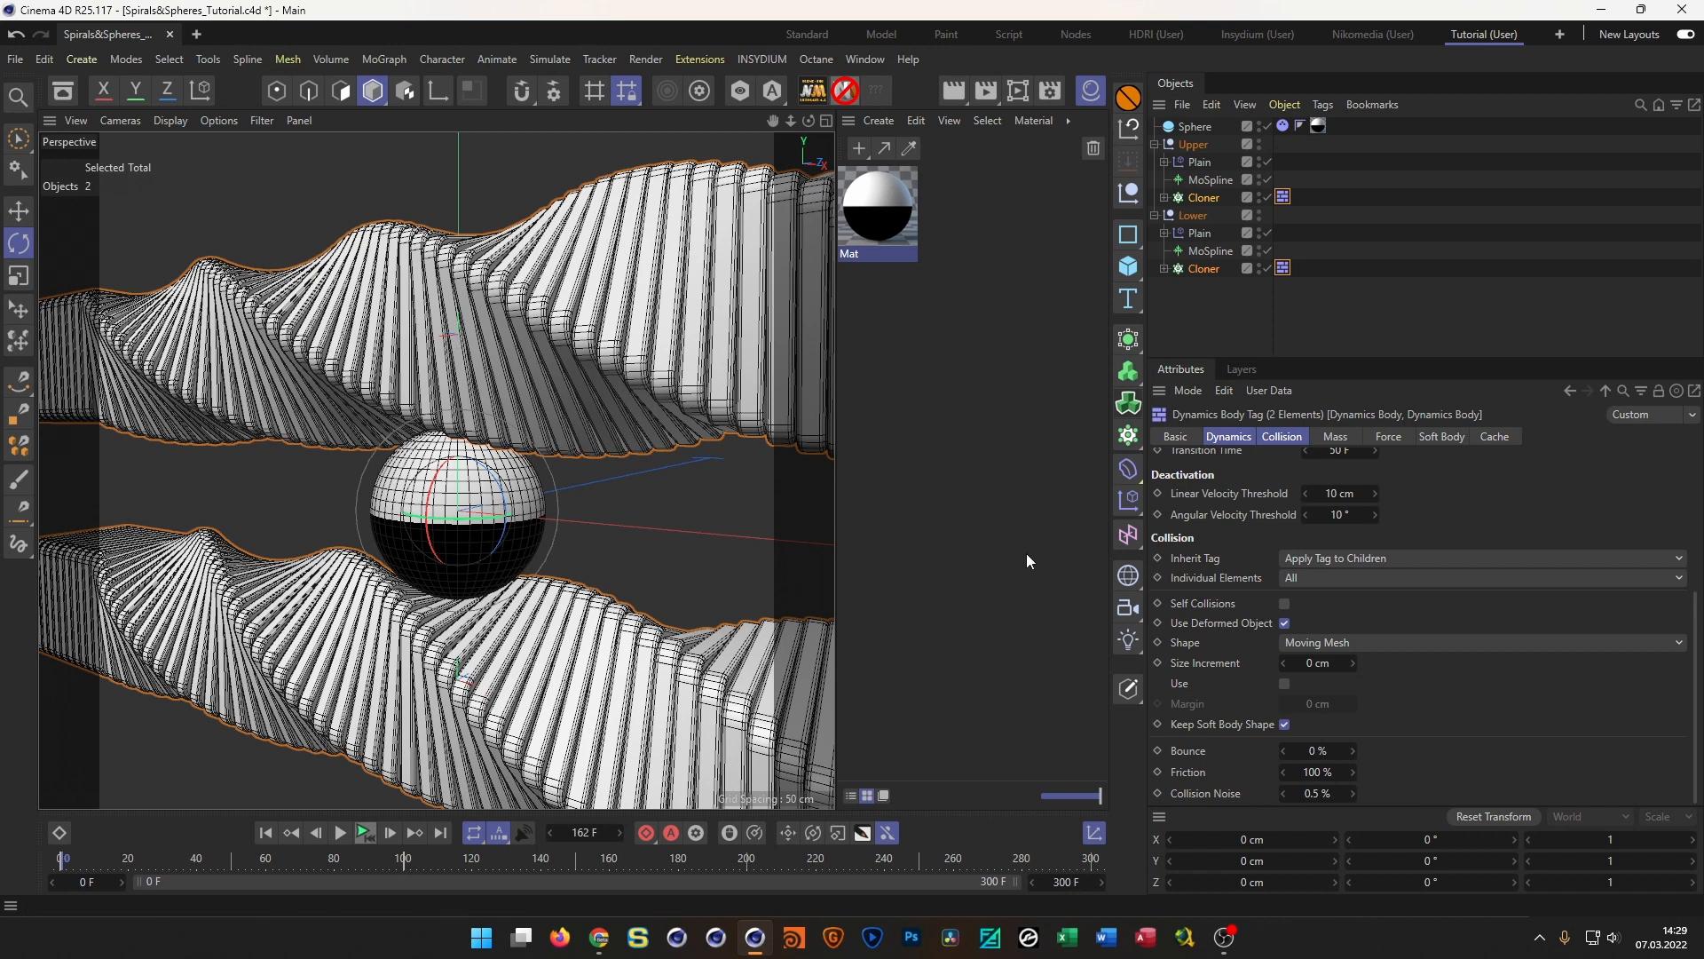
Try a Collision Margin of 1 cm in the project's expert dynamics settings and replay the simulation
left_click(1283, 197)
key("ctrl+d")
left_click(1401, 543)
type("1")
key("Return")
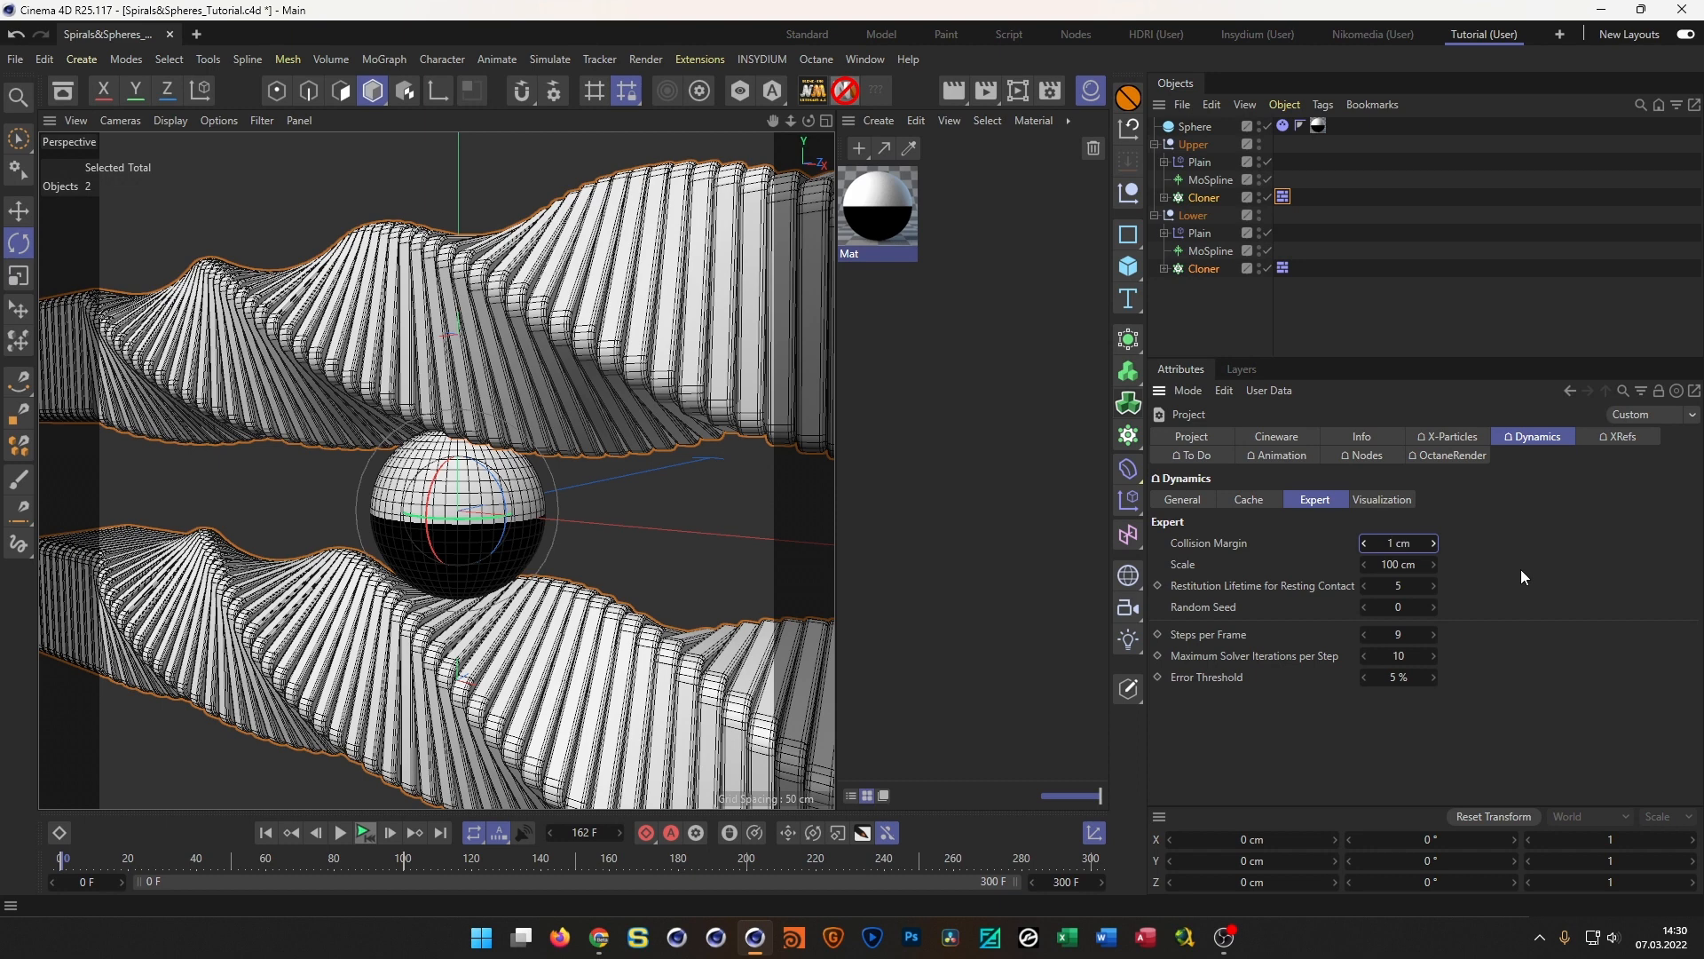
left_click(367, 831)
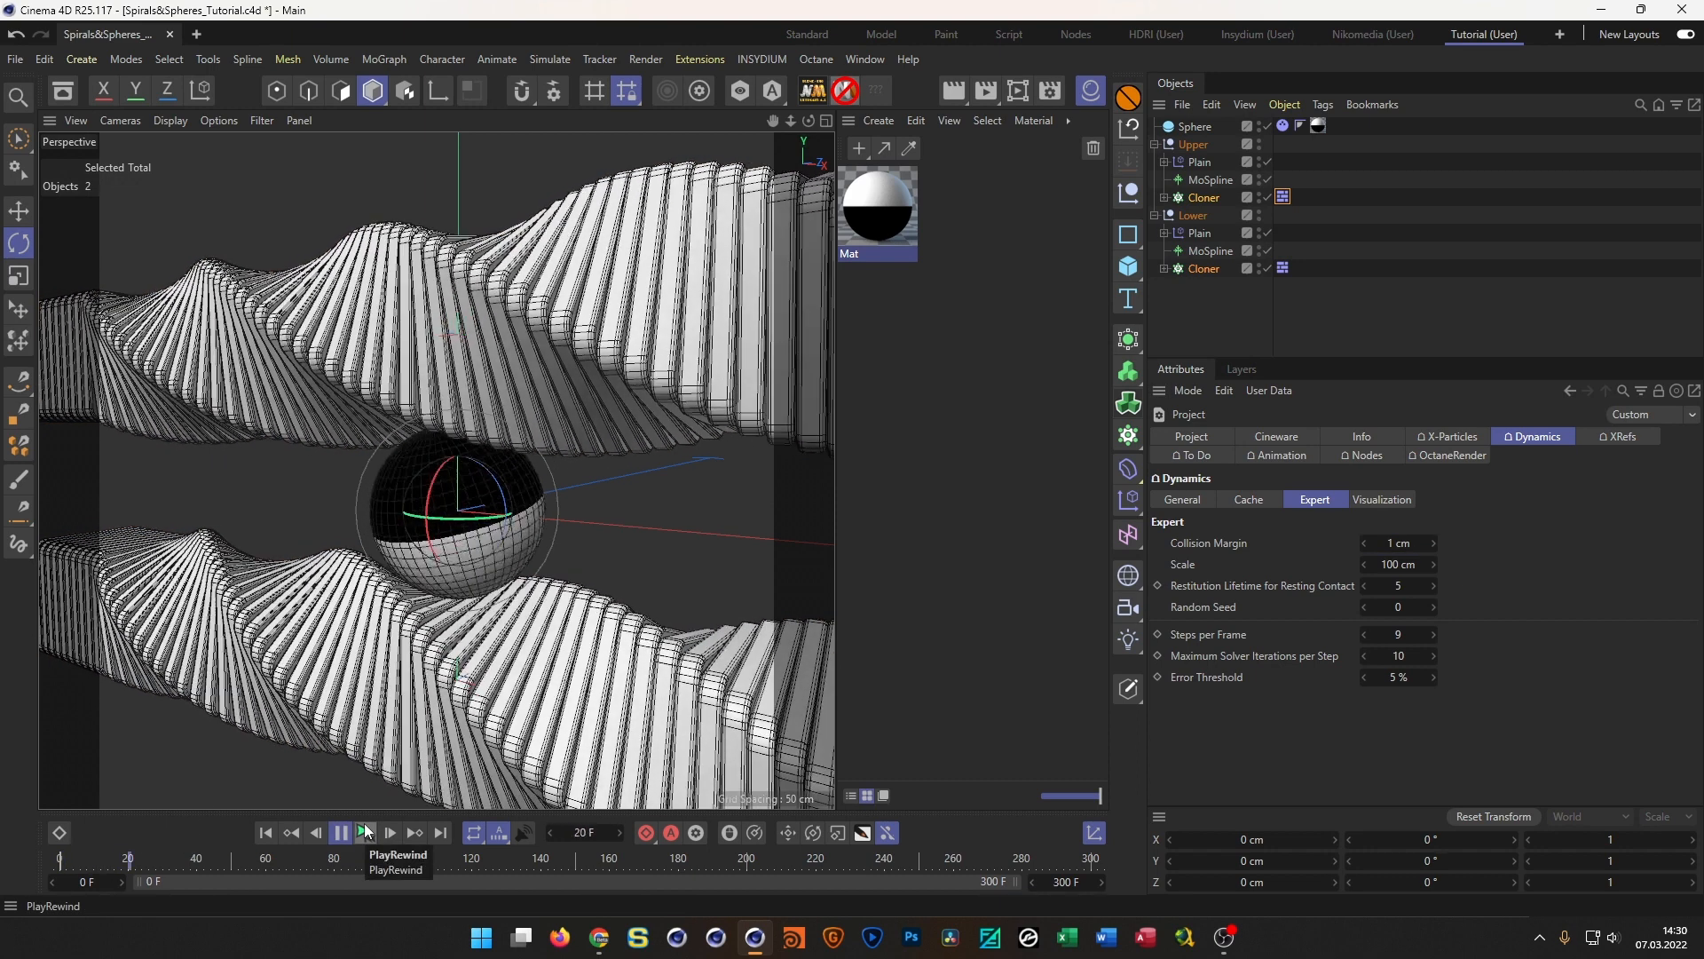
Try a Collision Margin of 0.1 cm, return it to 0 cm, and replay the simulation
left_click(1400, 543)
type("0.1")
key("Return")
left_click(363, 832)
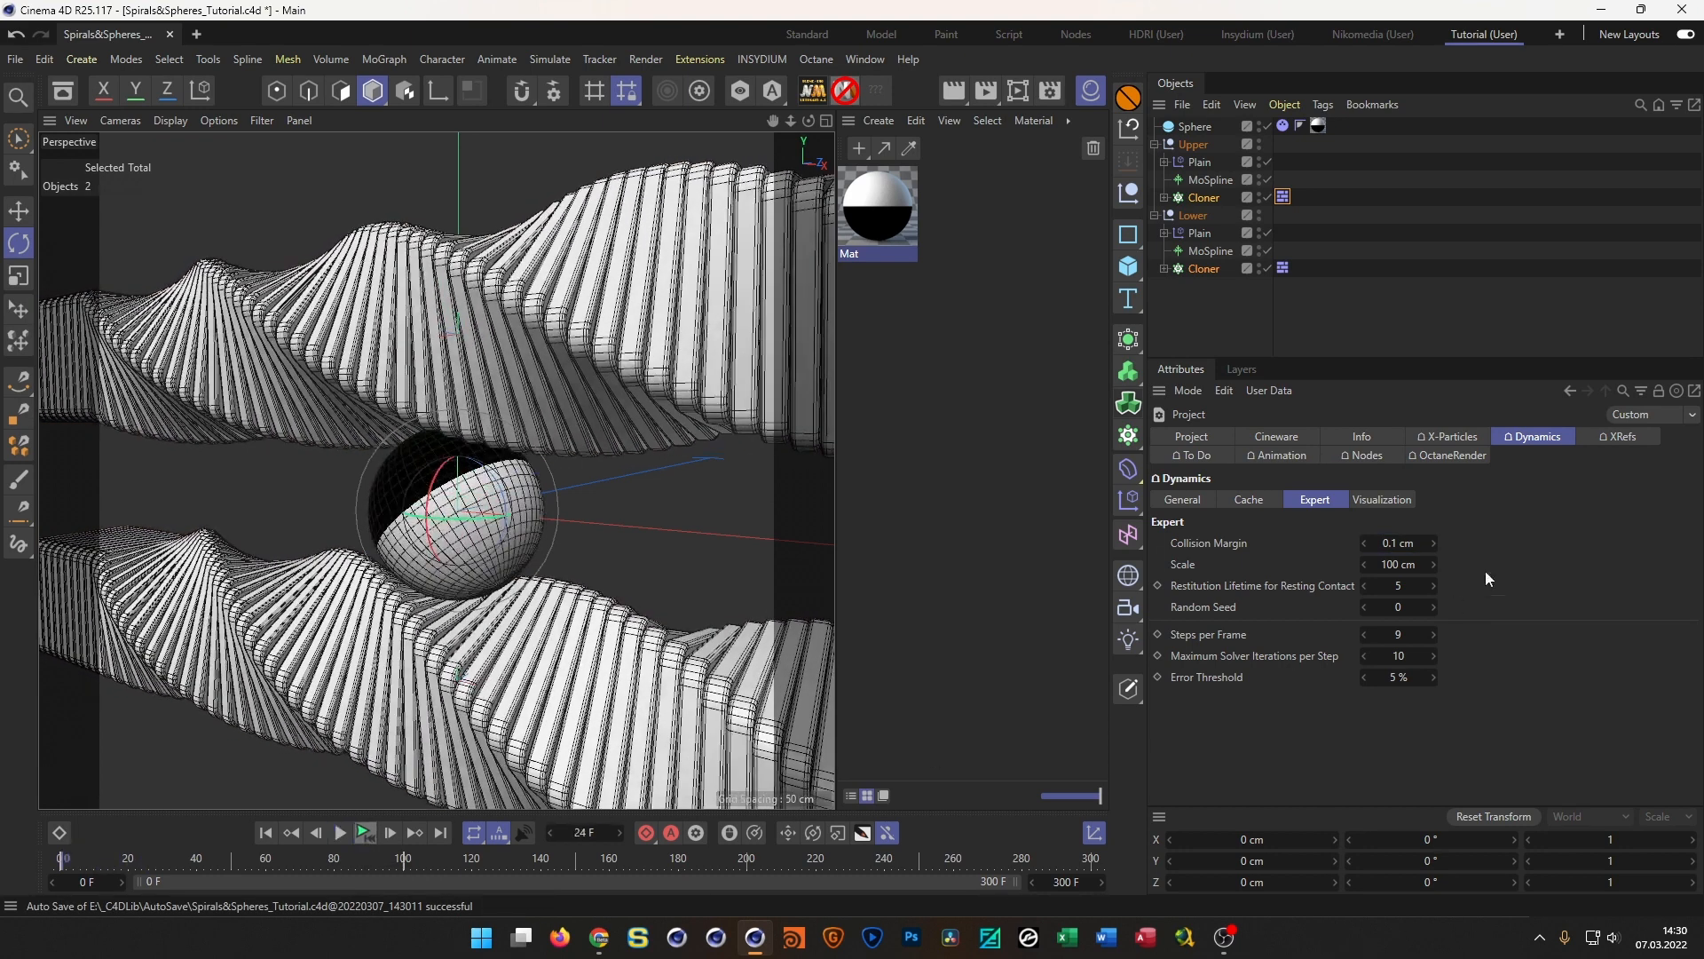
left_click(1399, 543)
type("0")
key("Return")
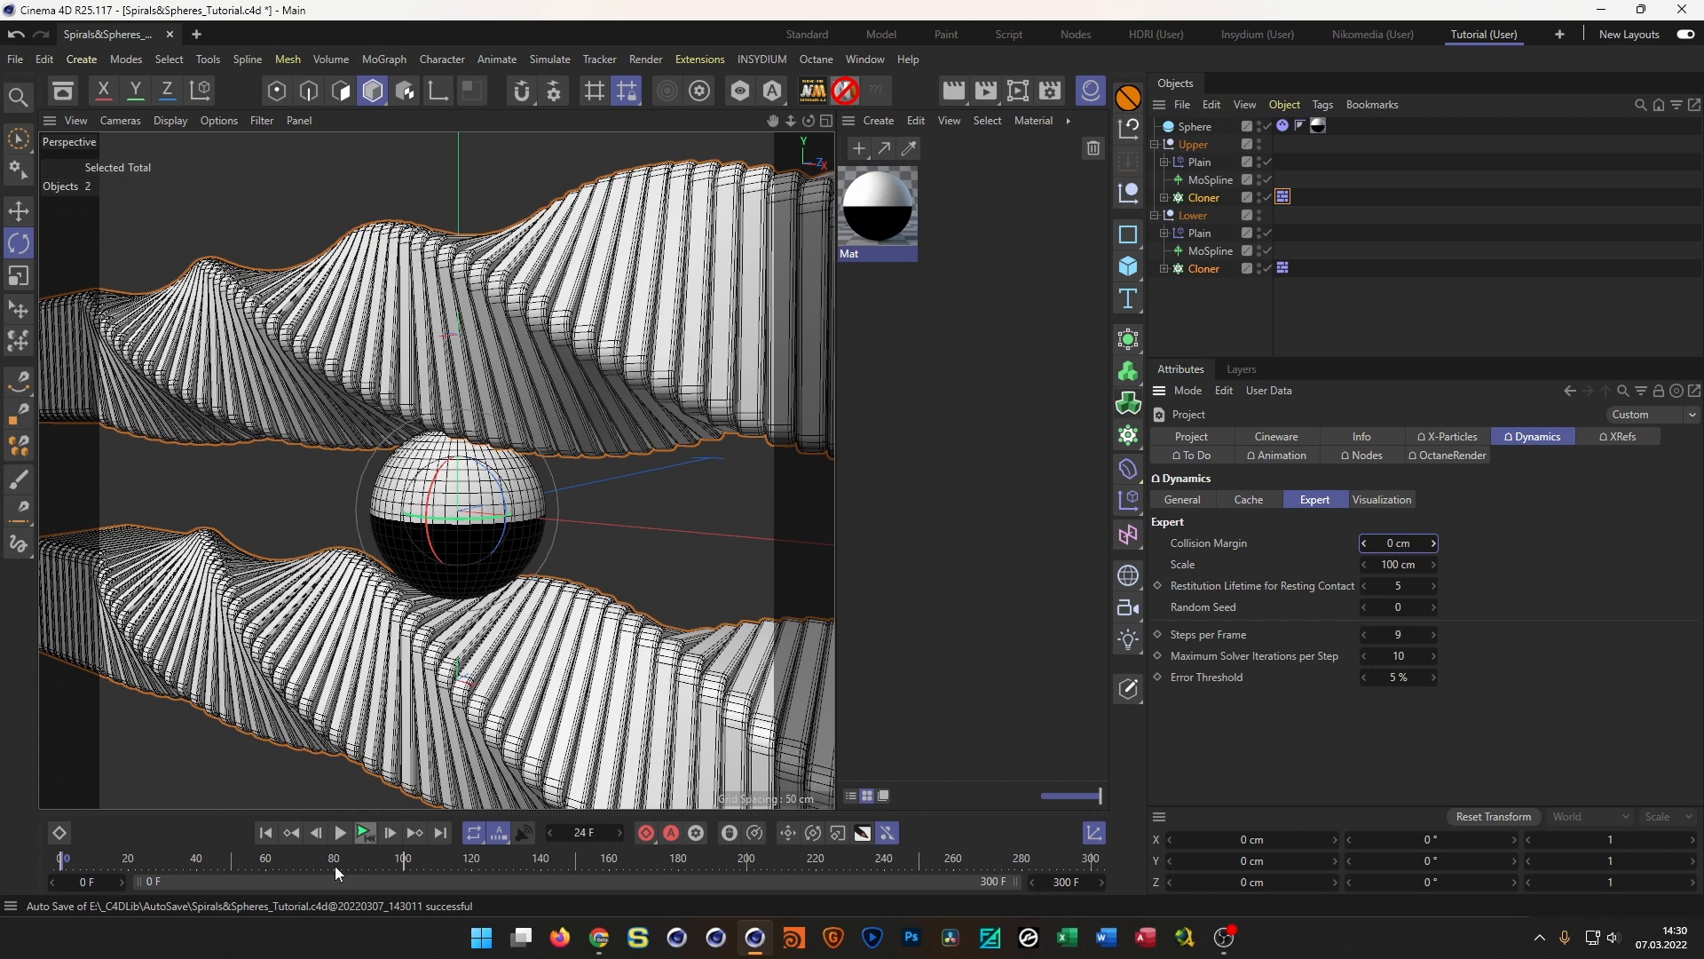
left_click(374, 836)
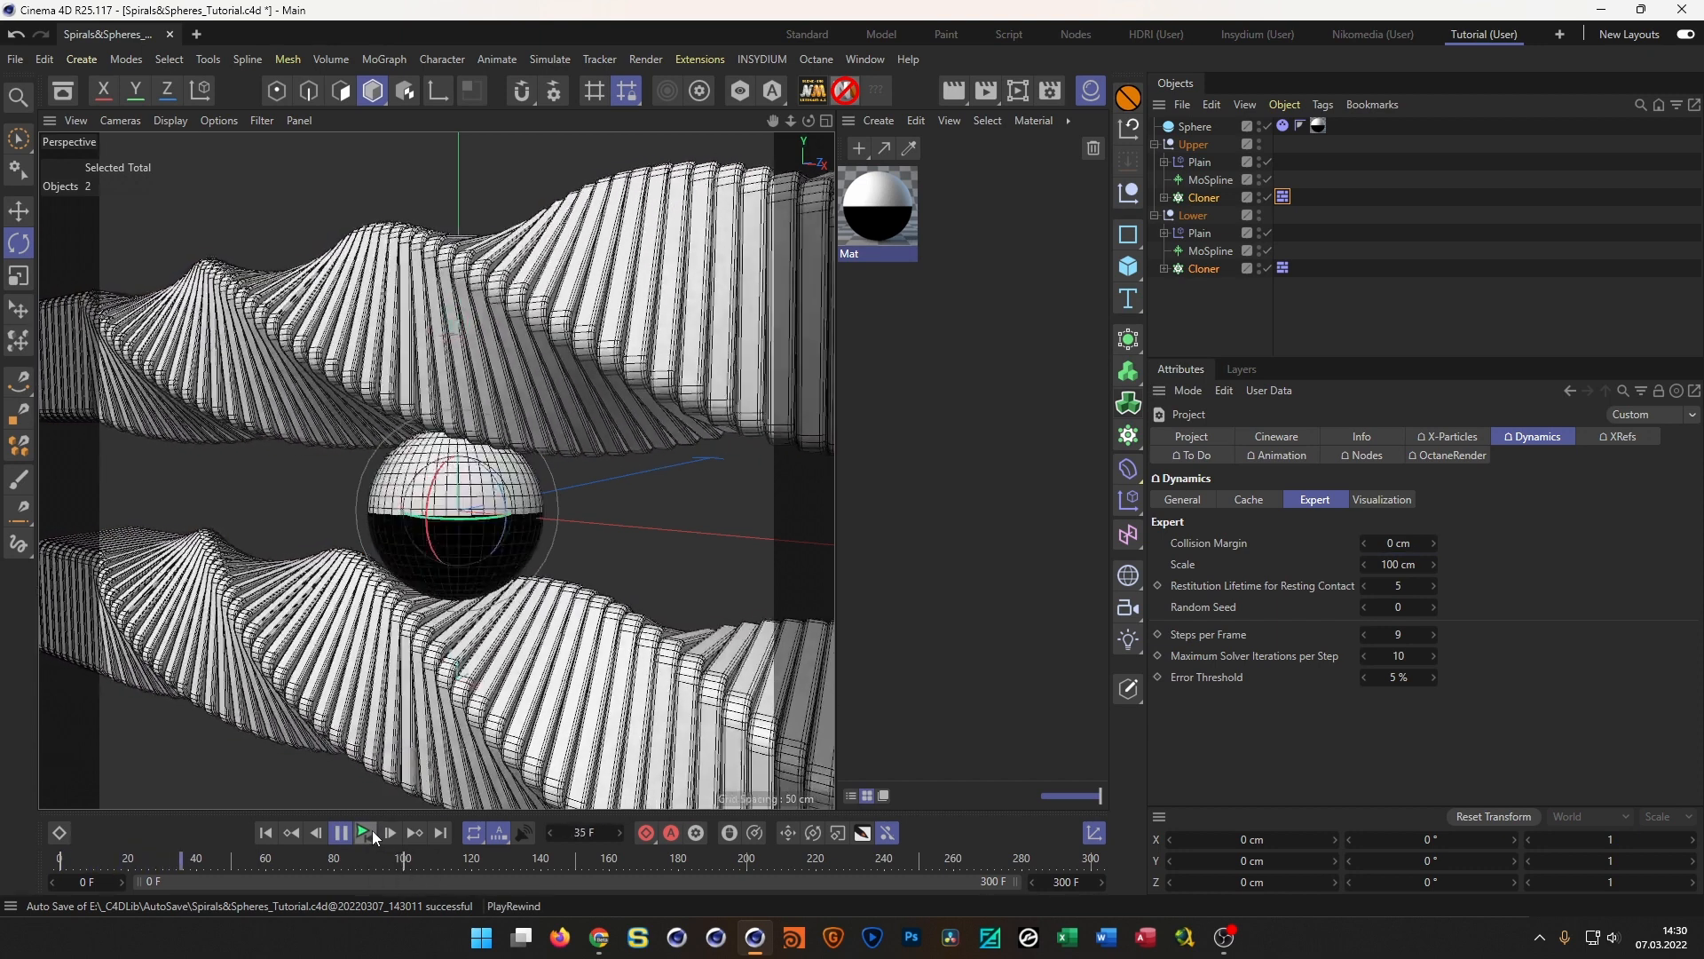
Set the Scale to 25 cm in the project's expert dynamics settings and replay the simulation
left_click(1399, 565)
type("25")
key("Return")
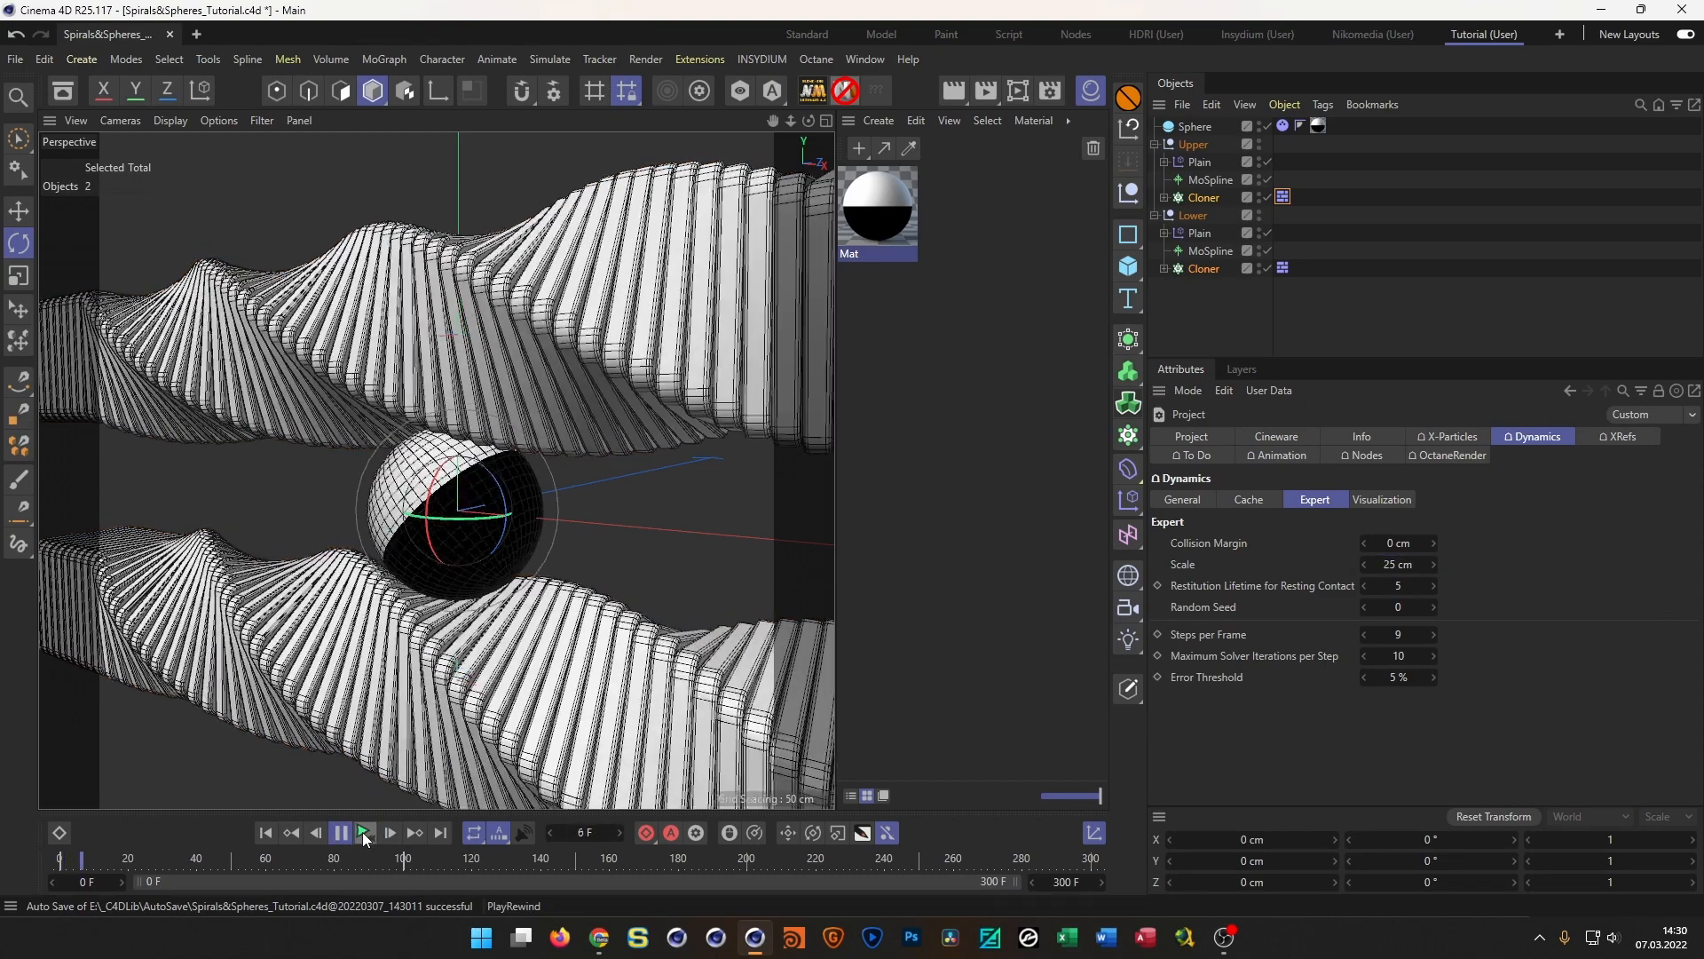
left_click(365, 834)
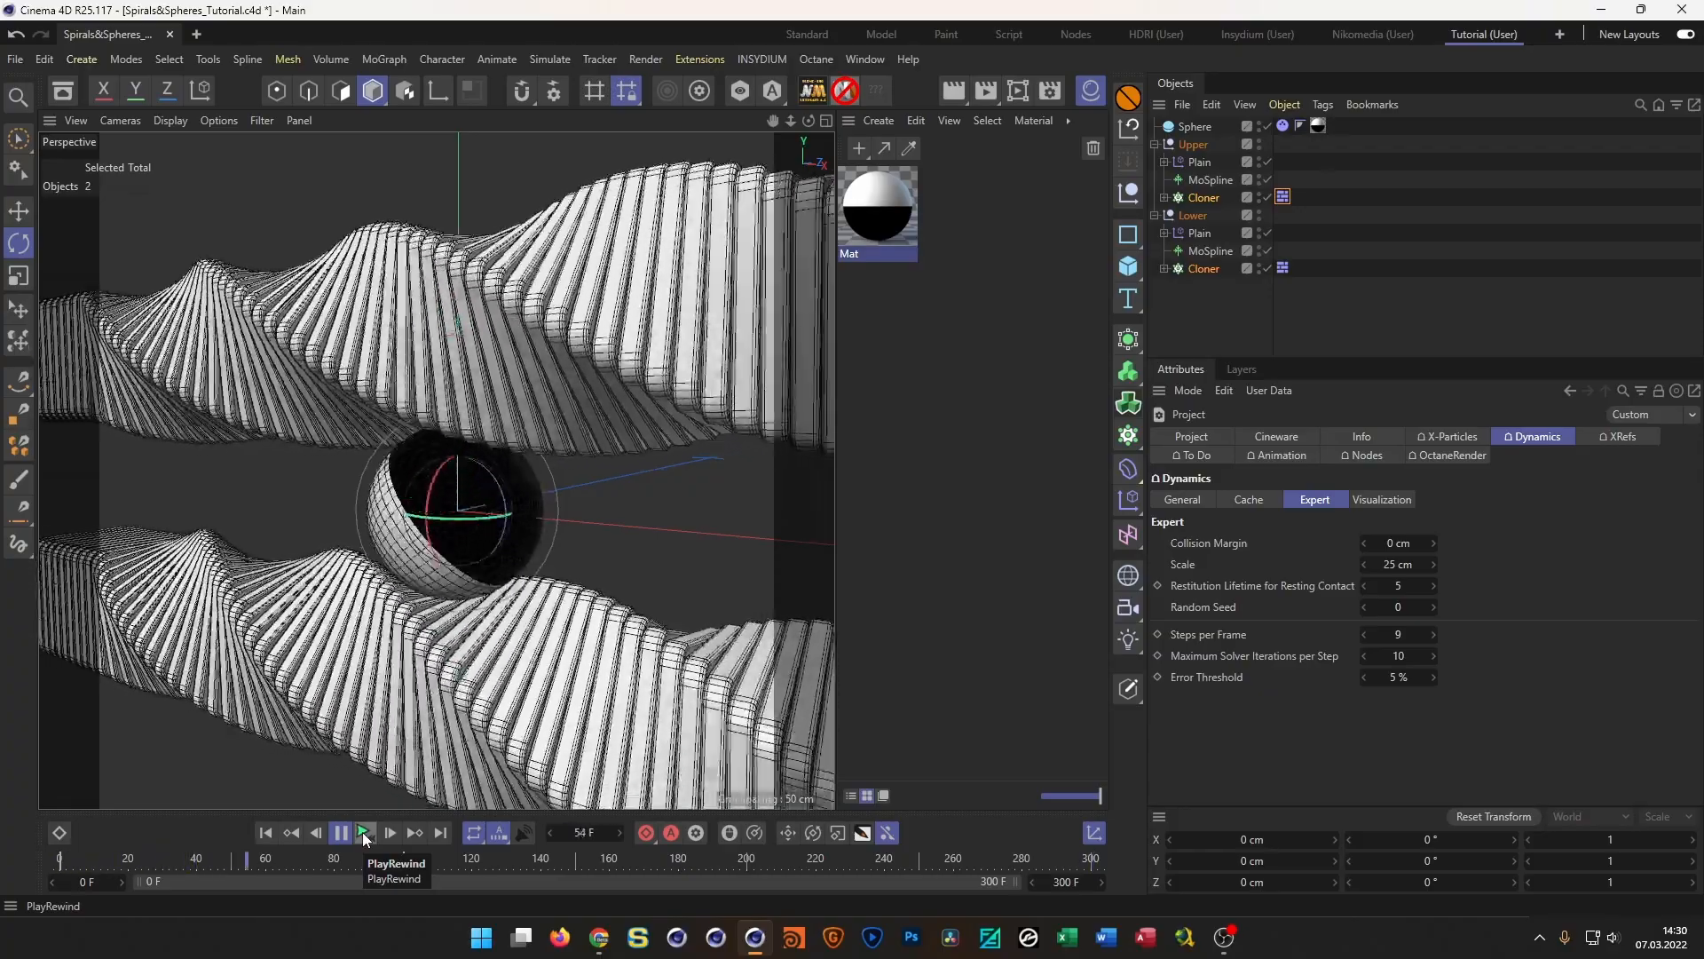
left_click(362, 832)
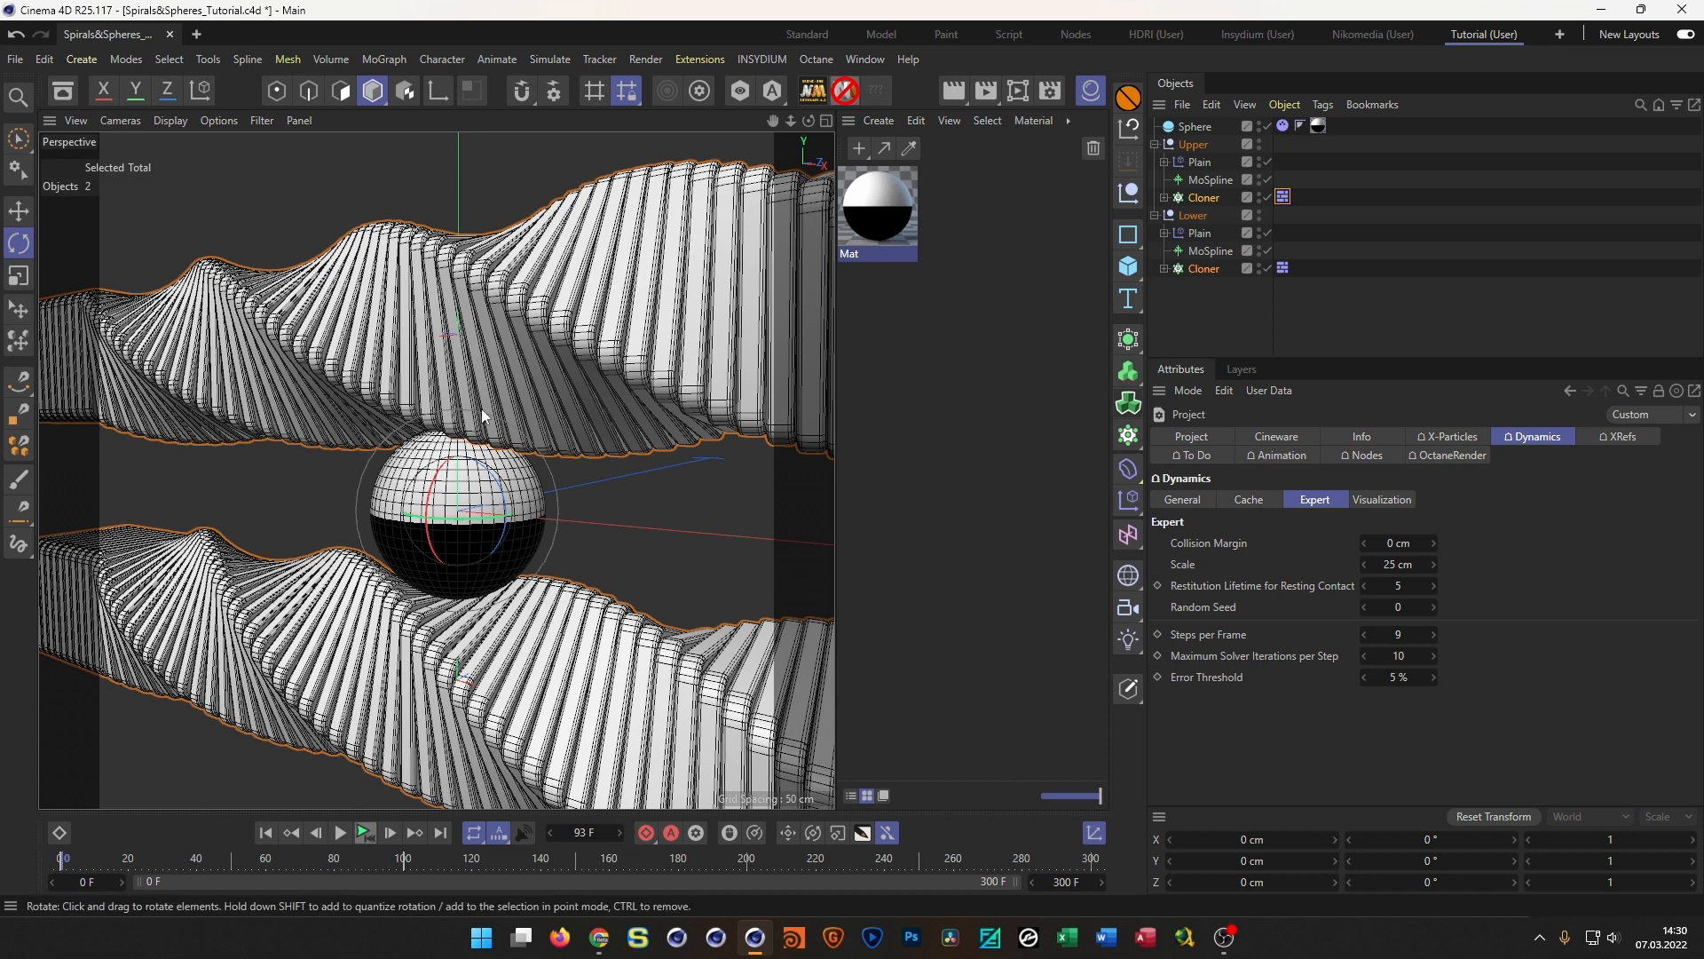
Delete the dynamics tags from the Sphere and both Cloners, and play the animation without simulation
left_click(1282, 126)
left_click(1284, 197, "shift")
left_click(1282, 268, "shift")
key("Delete")
scroll(466, 471, "up", 6)
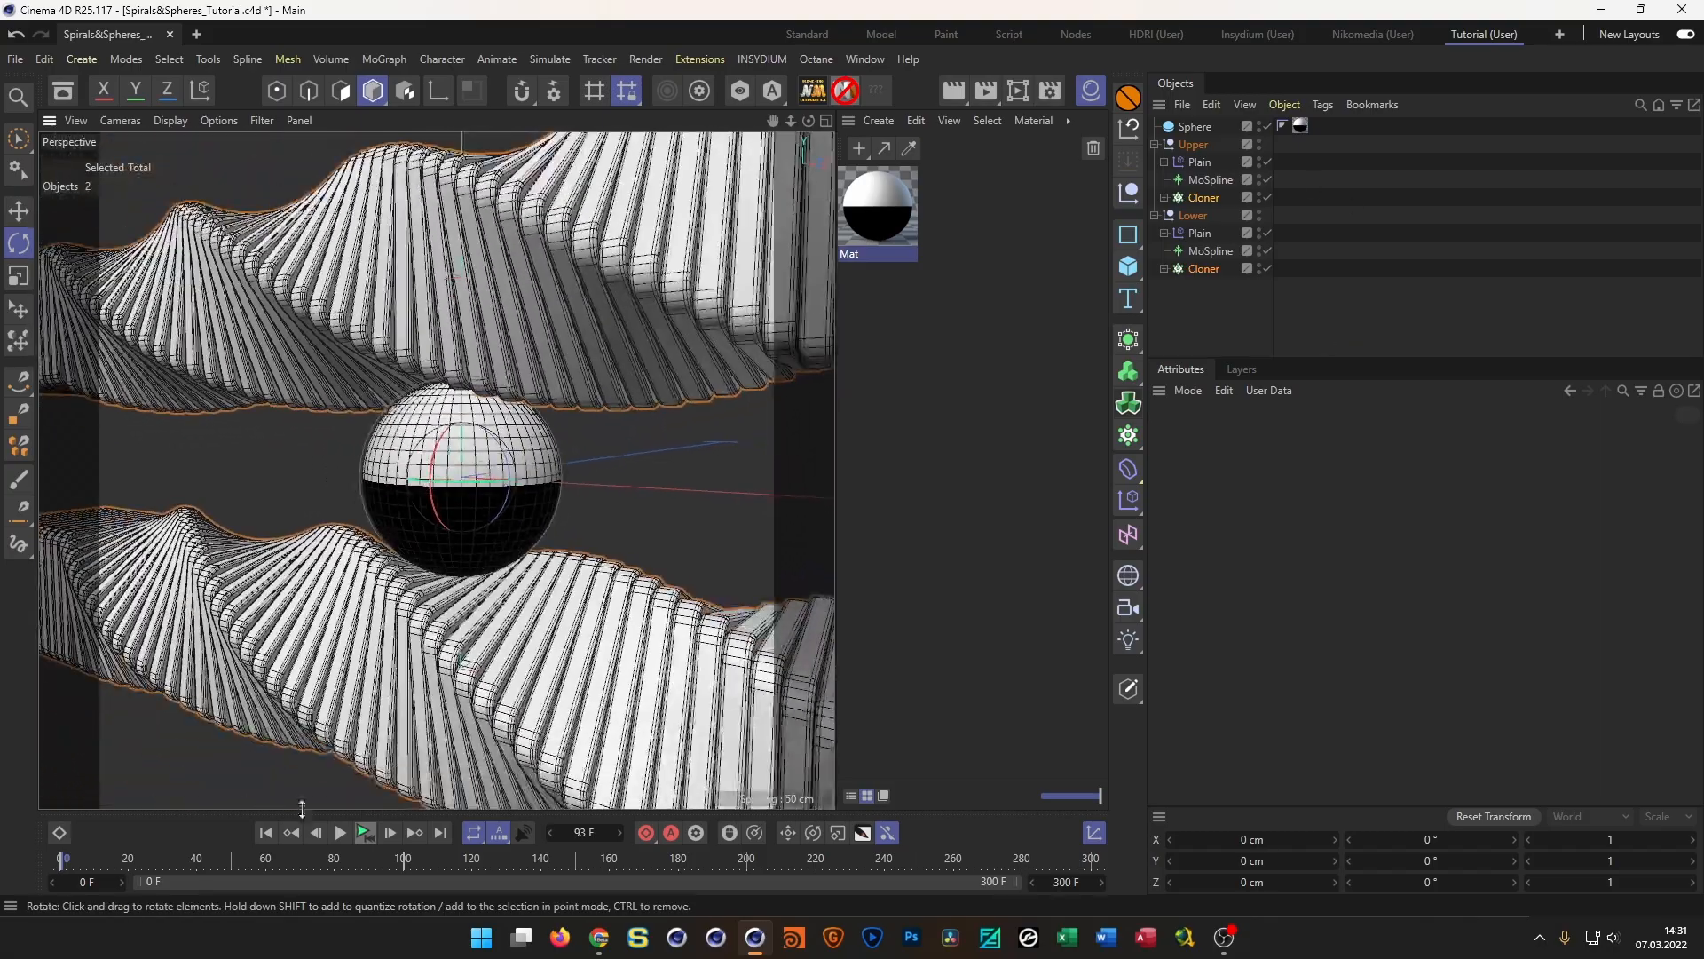
left_click(365, 834)
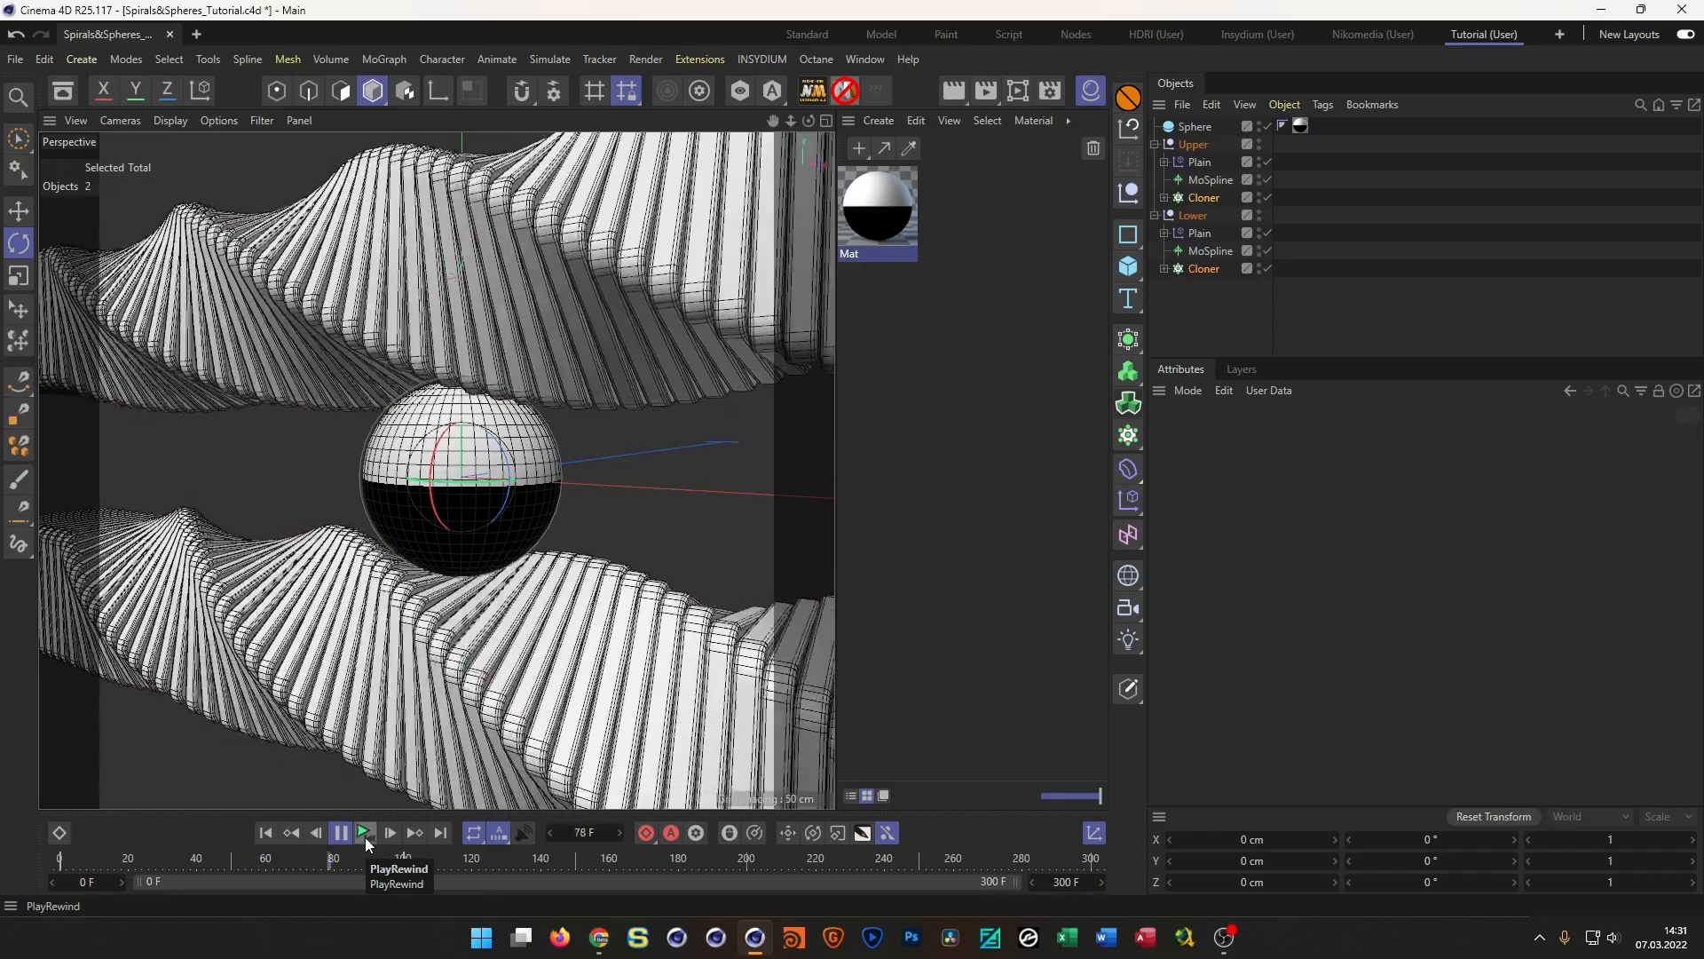
left_click(365, 838)
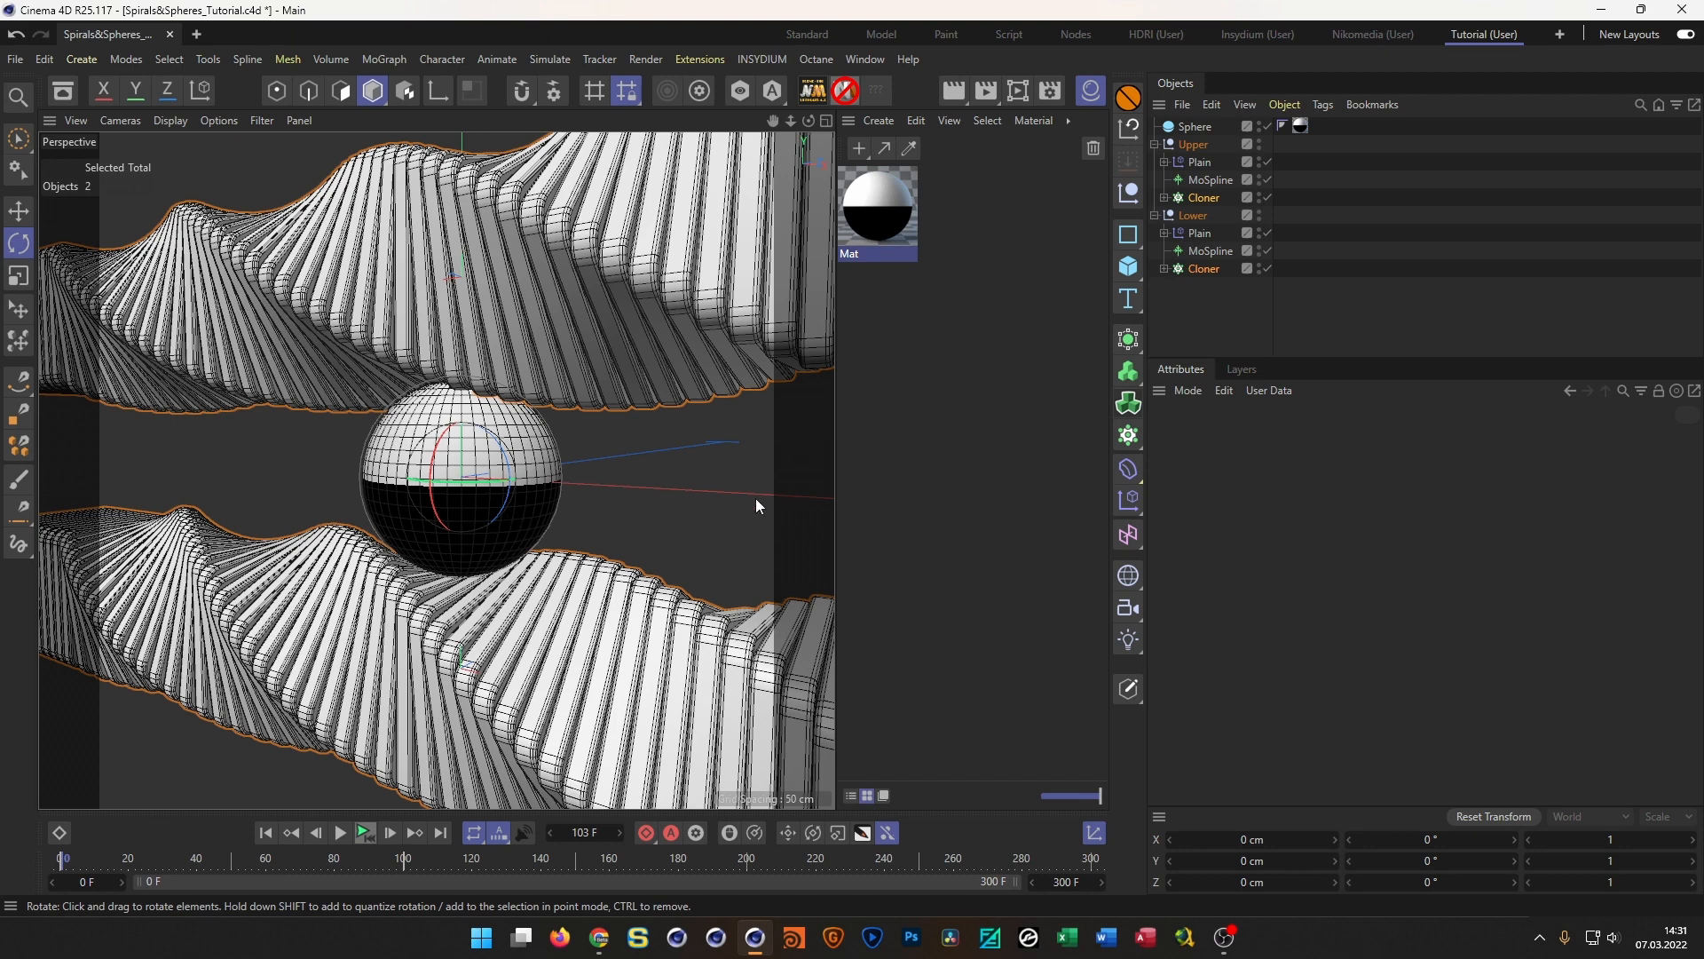
Keyframe the Sphere's bank rotation (R.B) from 0° at frame 0 to -720° at frame 300, and play the animation
left_click_drag(513, 567, 523, 460, "alt")
left_click(1199, 126)
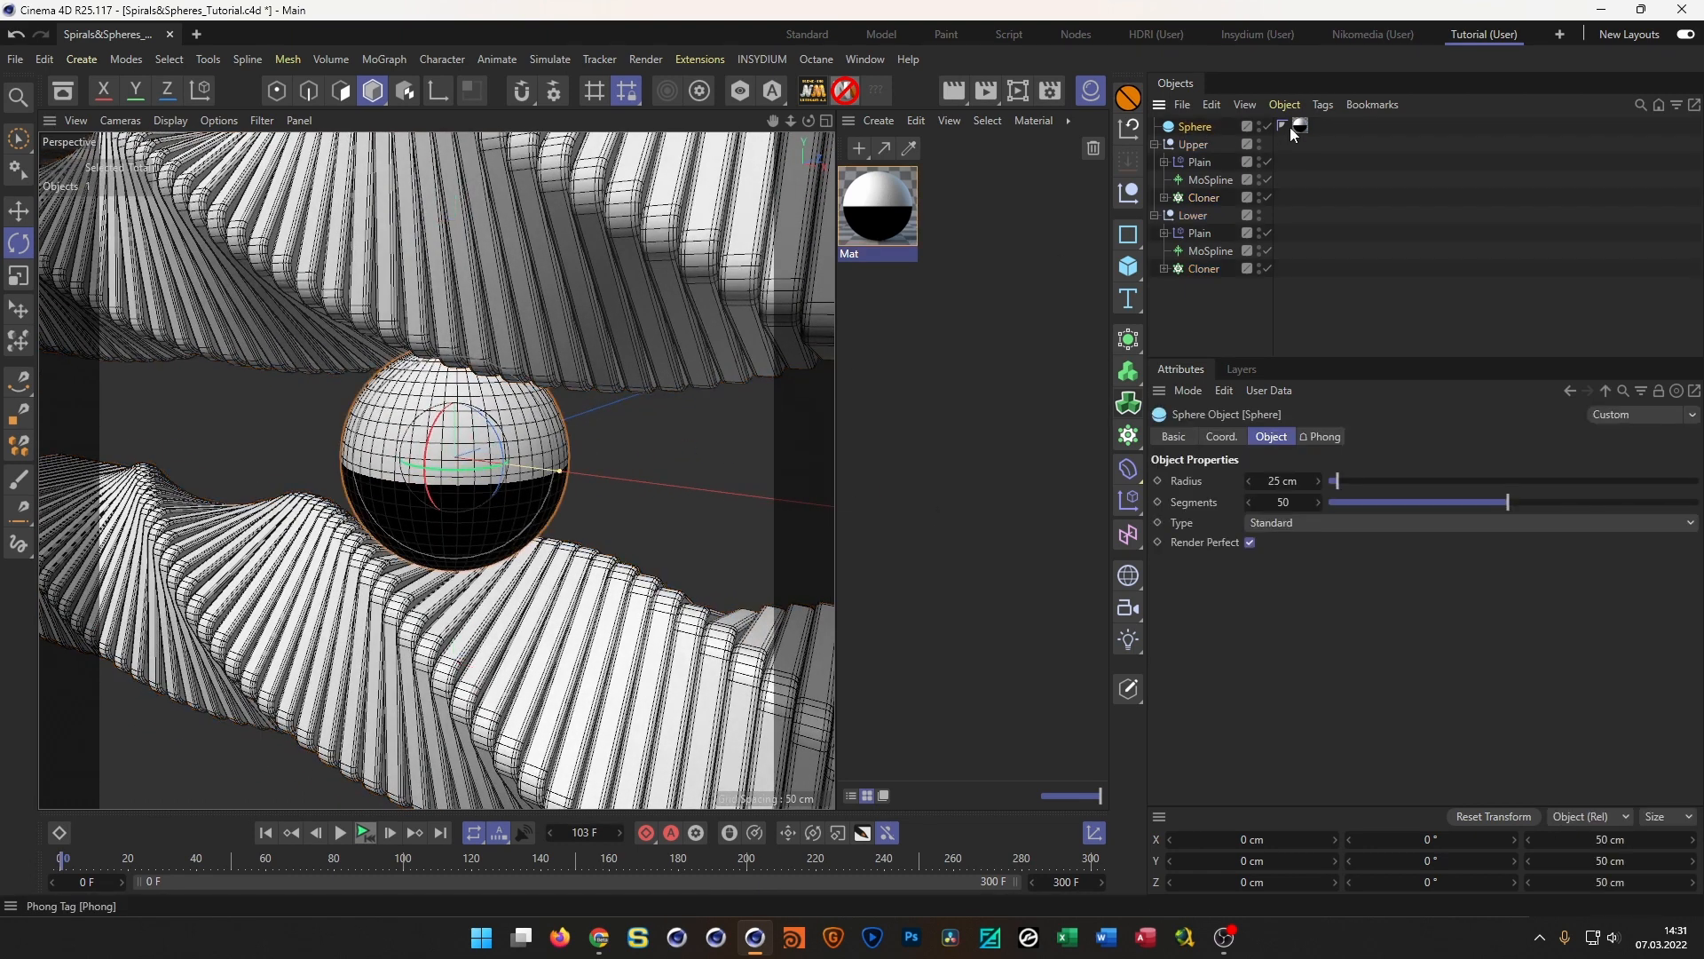
left_click(1225, 437)
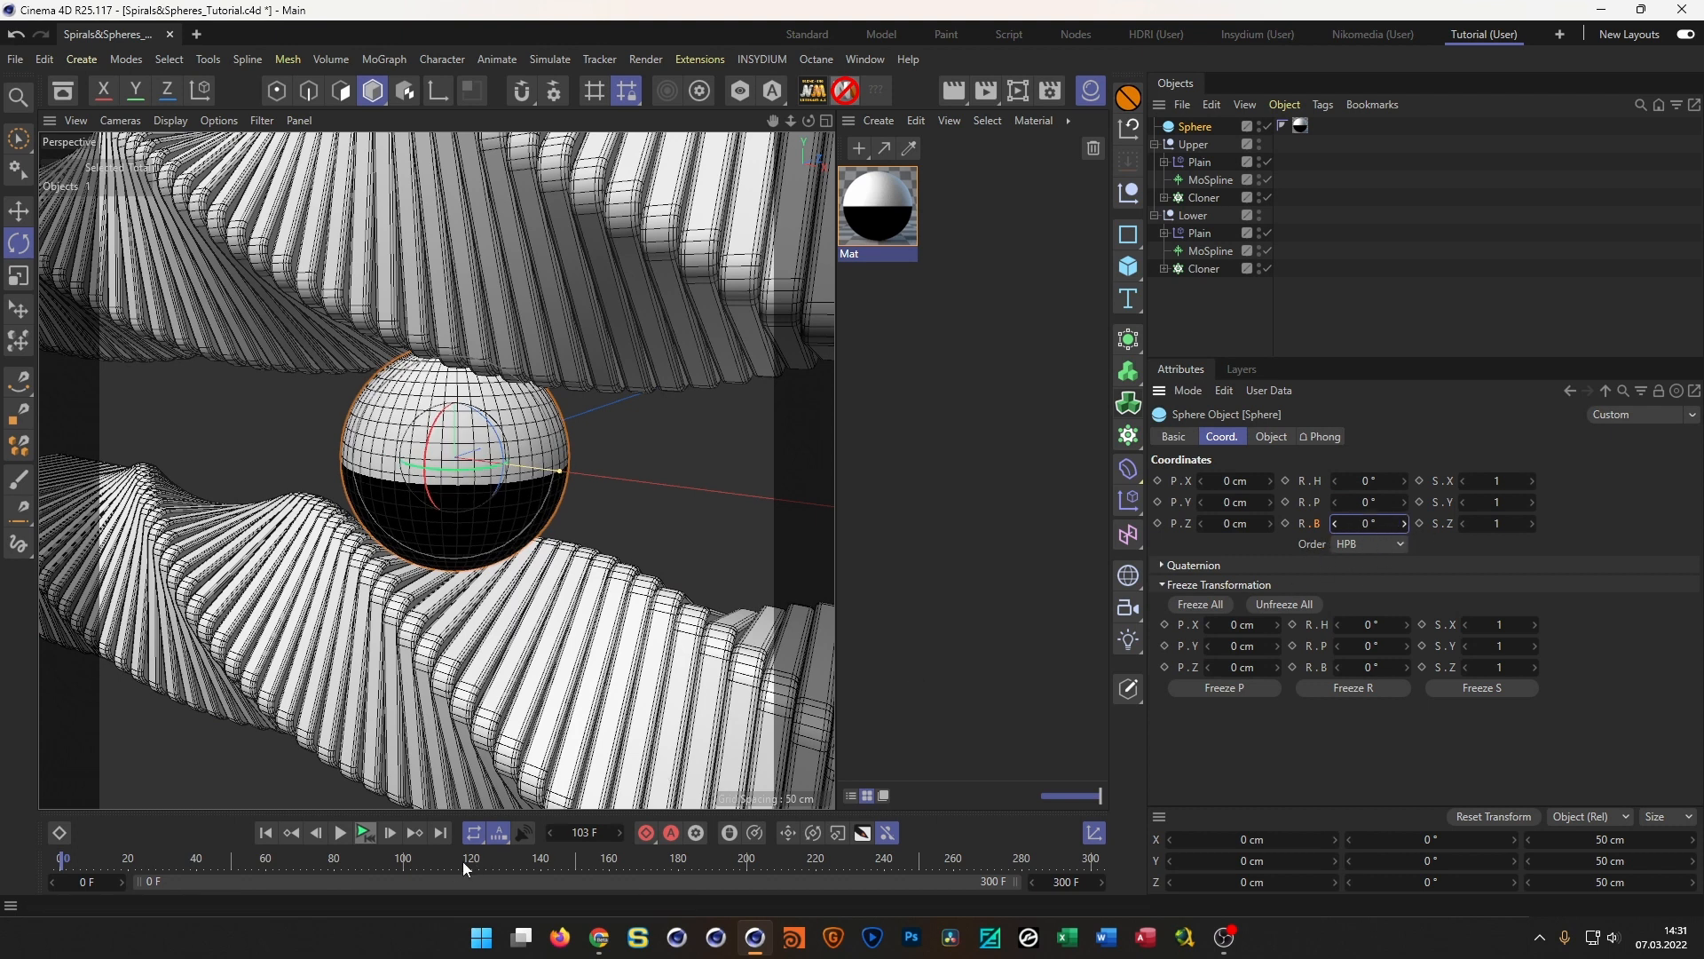
left_click(1286, 524)
left_click(440, 833)
key("BackSpace")
type("-720")
key("Return")
left_click(1286, 524)
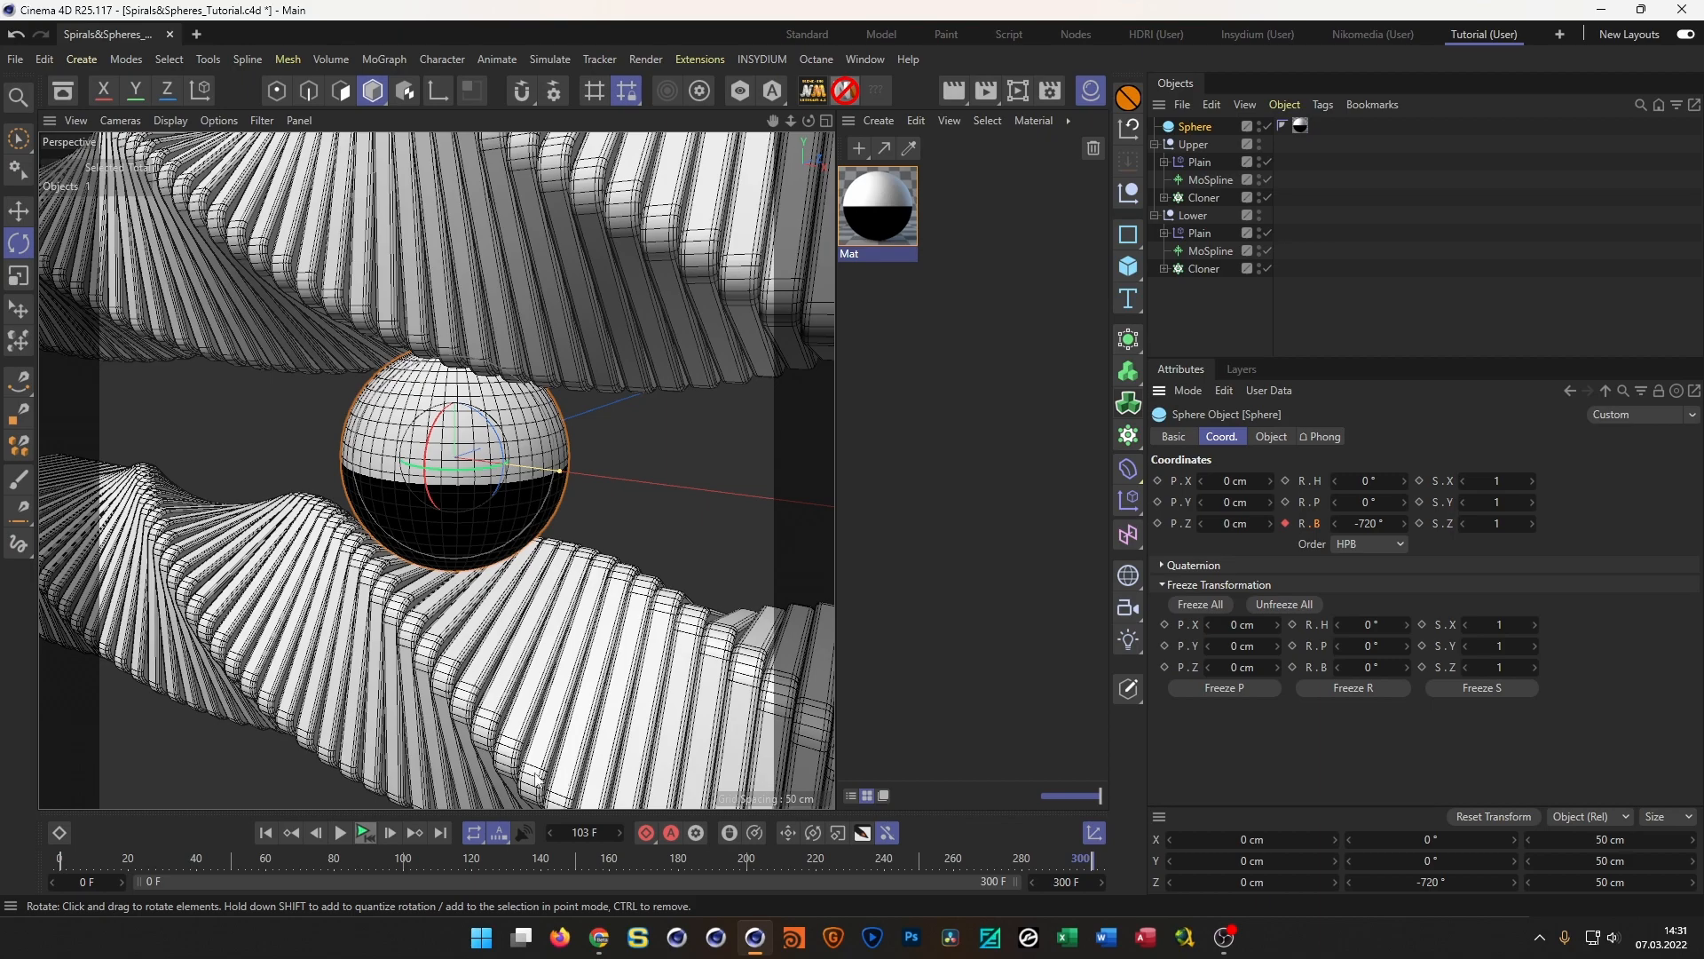
left_click(367, 834)
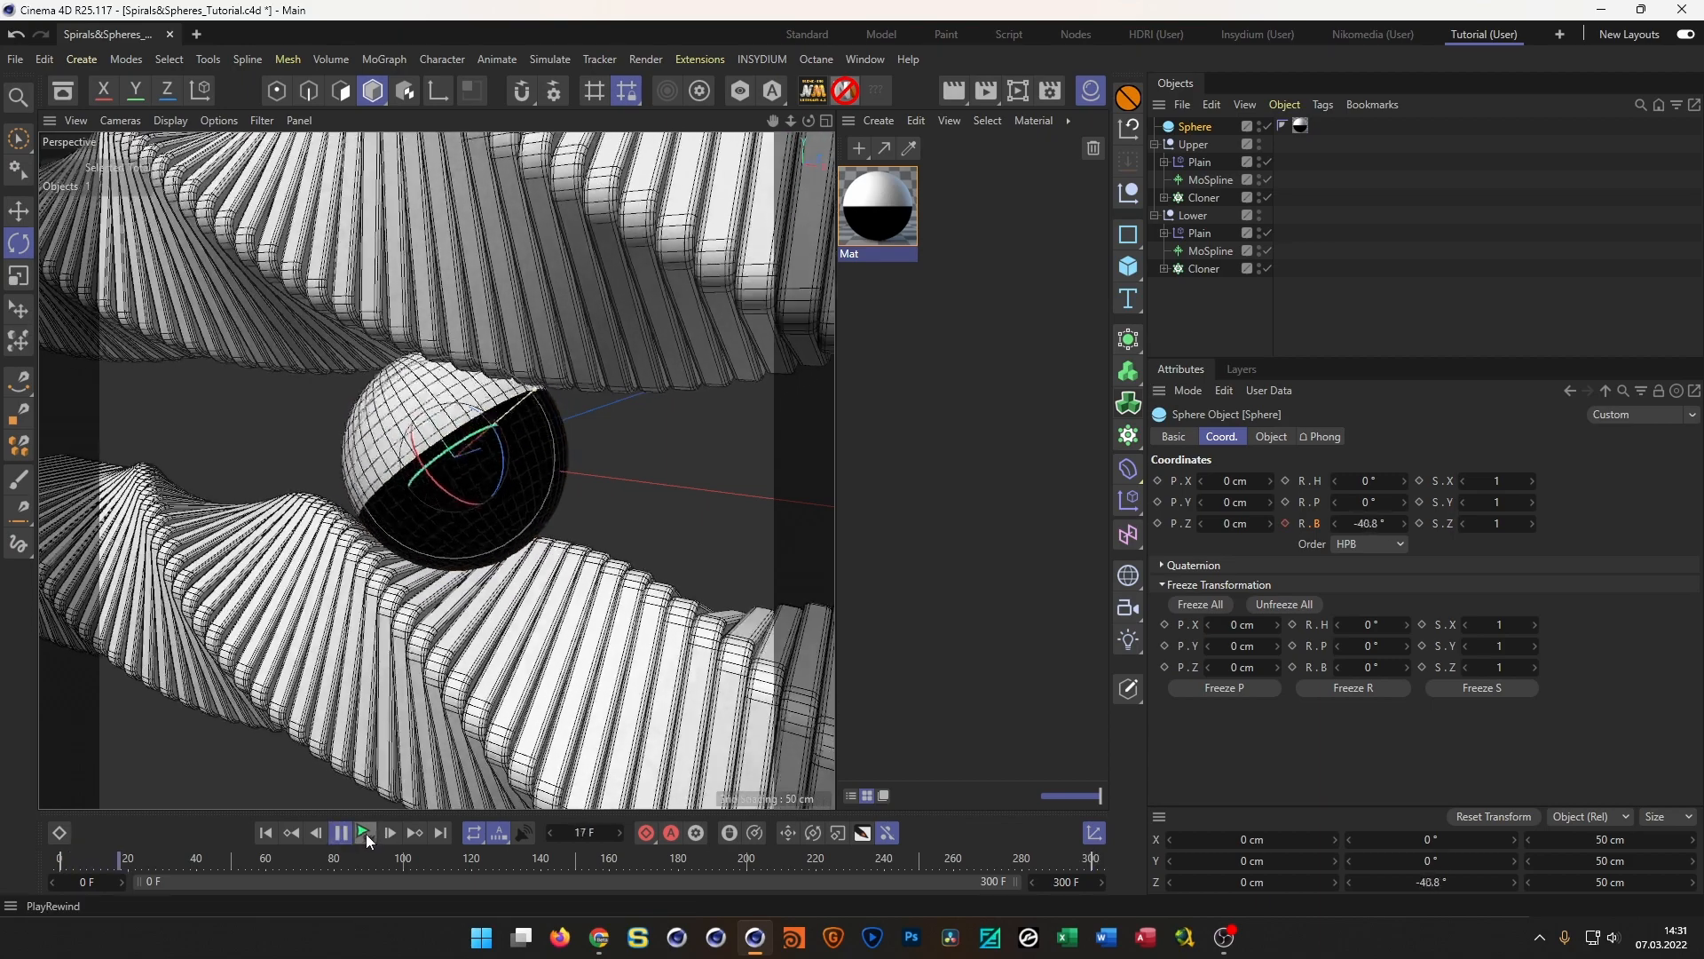
Set the Sphere's R.B rotation keyframe at frame 300 to 720° and replay the animation
left_click(366, 833)
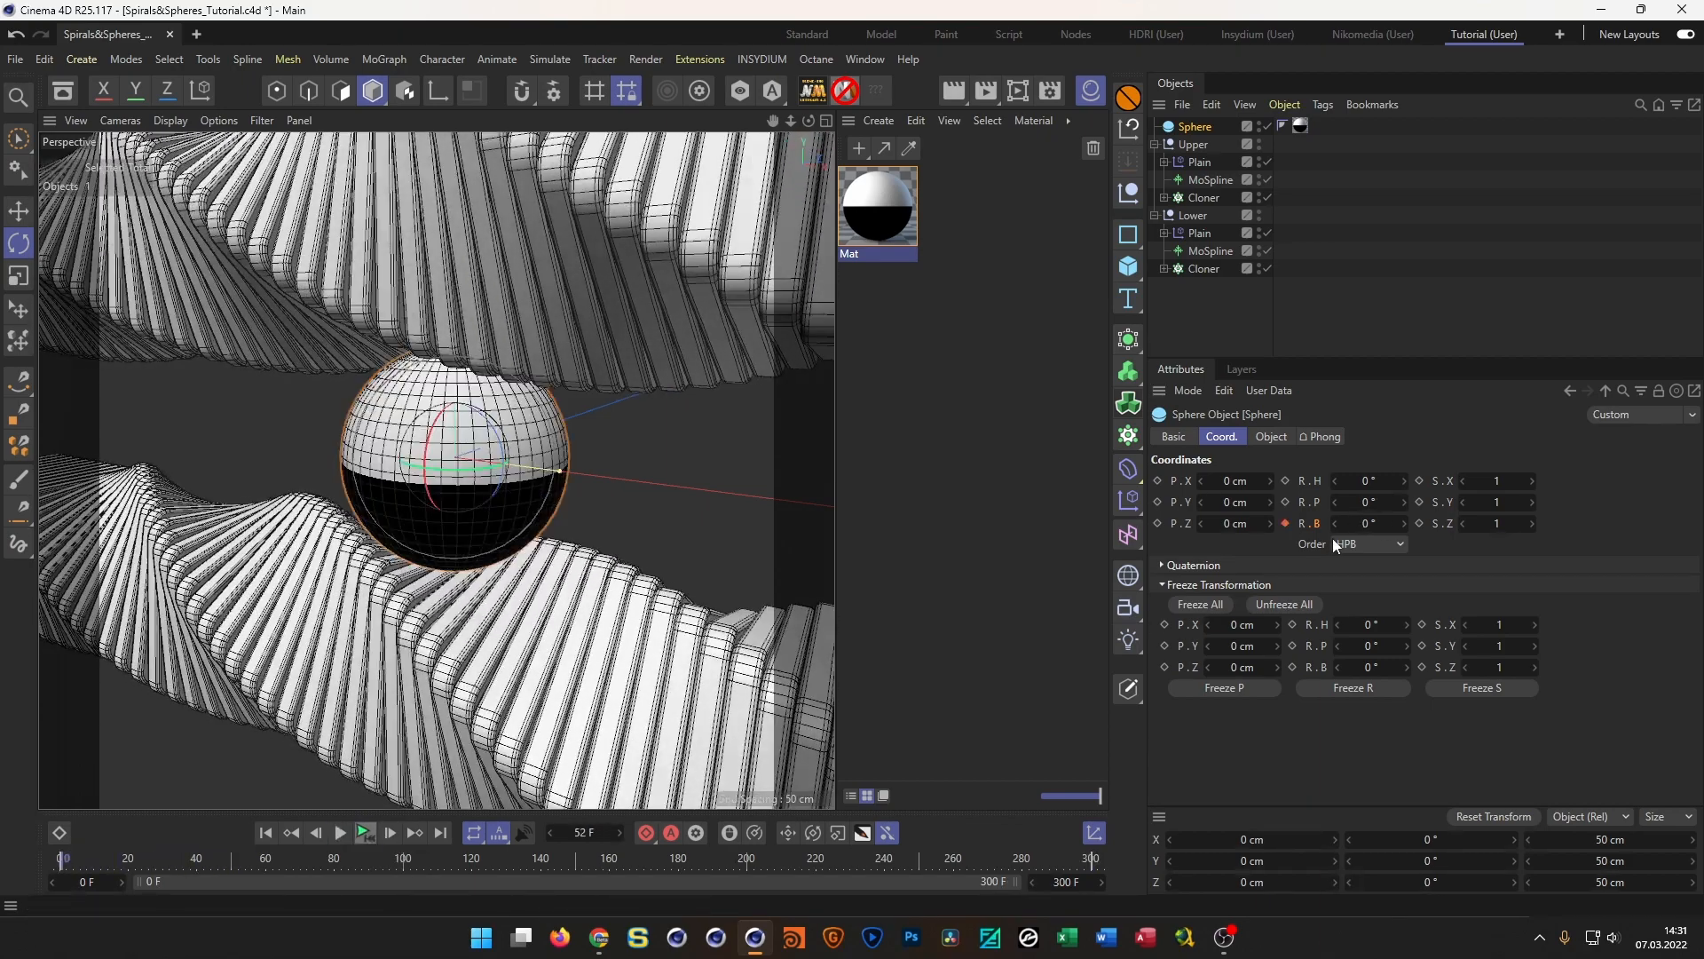
left_click(444, 835)
double_click(1383, 524)
type("720")
key("Return")
left_click(365, 840)
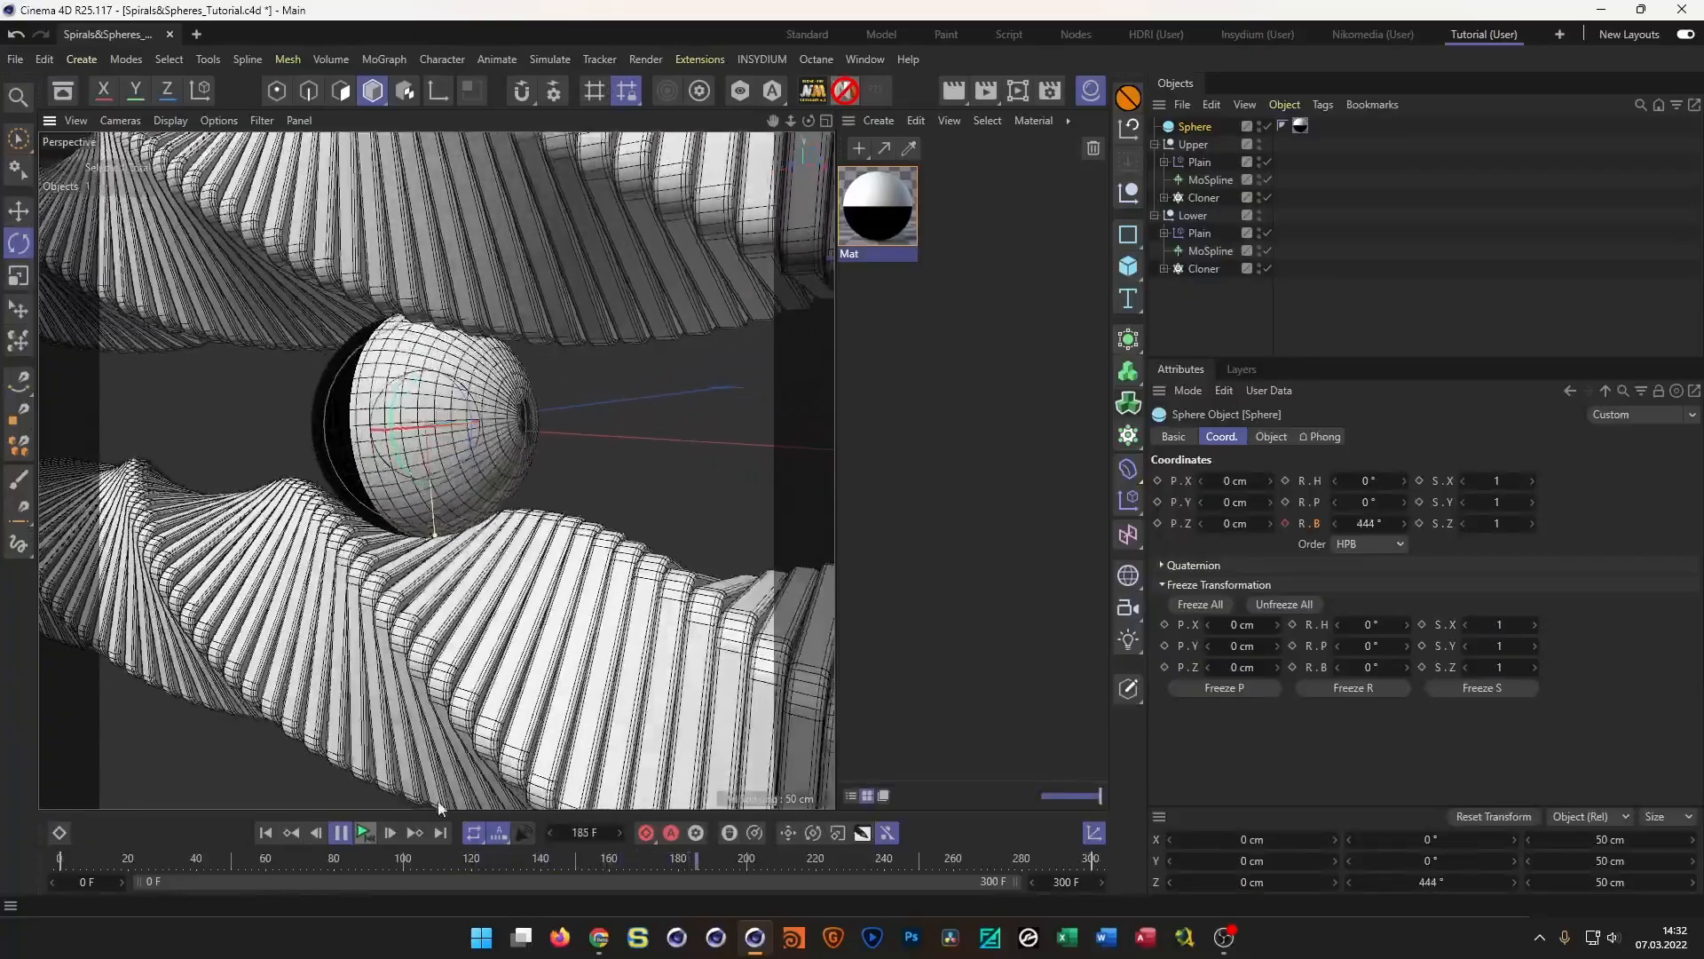
left_click(363, 833)
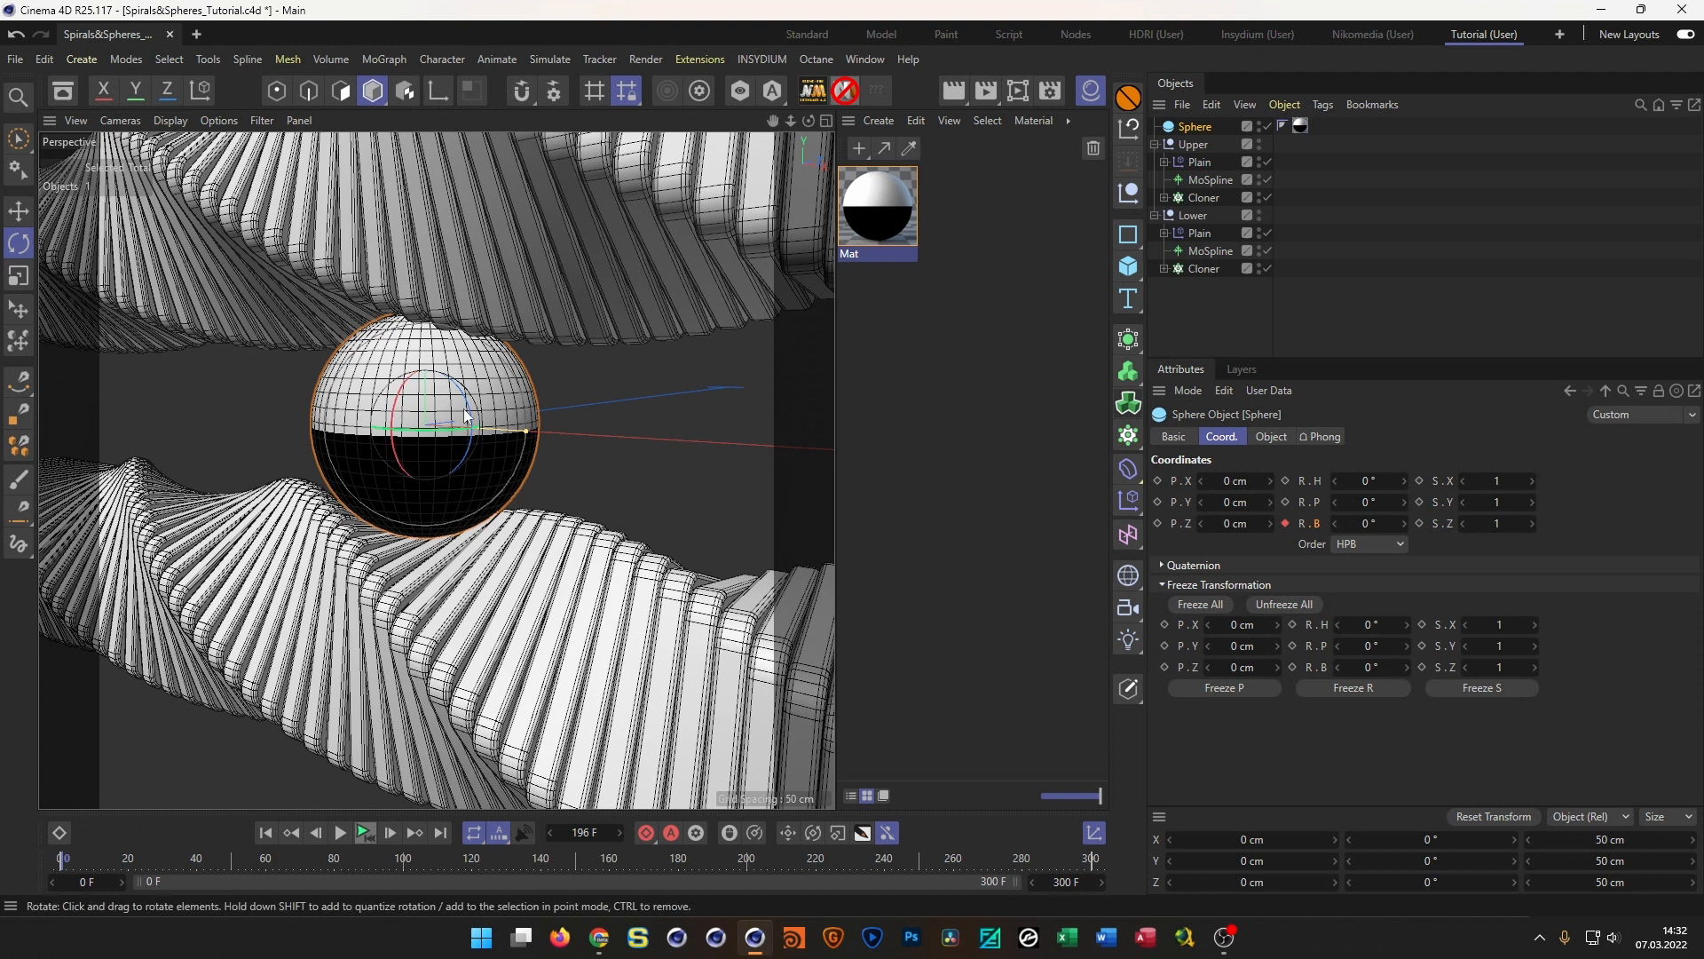
Try a heading rotation (R.H) of -27° on the Sphere, replay the animation, and return R.H to 0°
left_click_drag(473, 412, 490, 457)
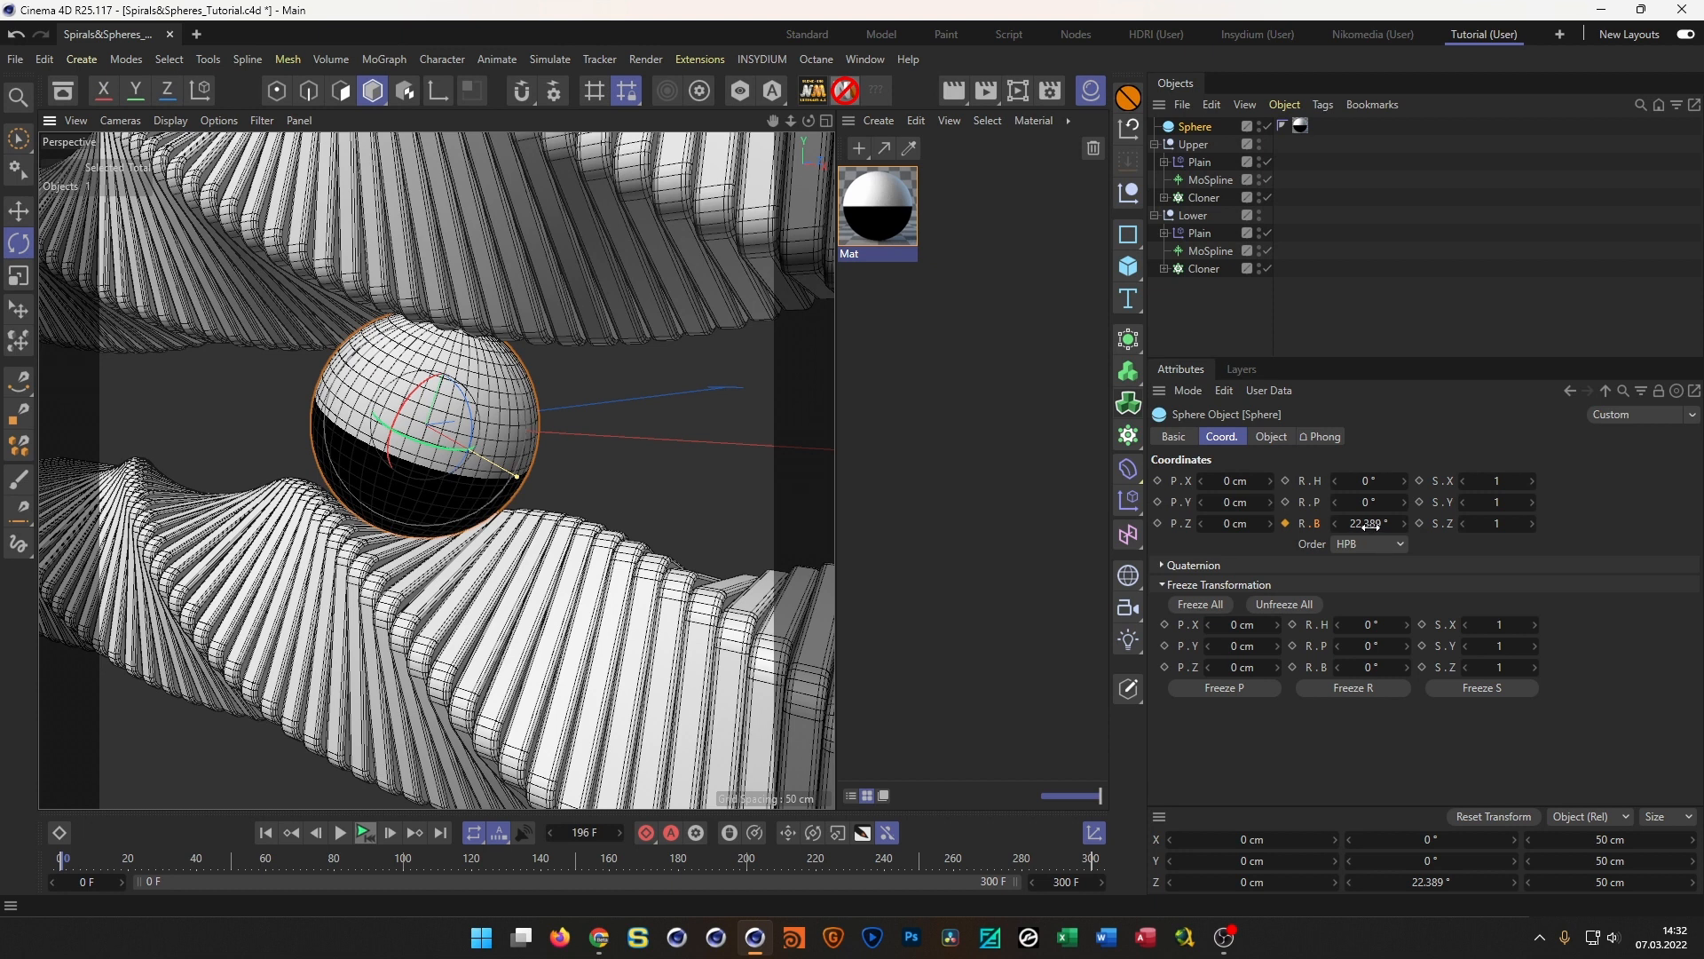
key("ctrl+z")
left_click_drag(1364, 480, 1340, 480)
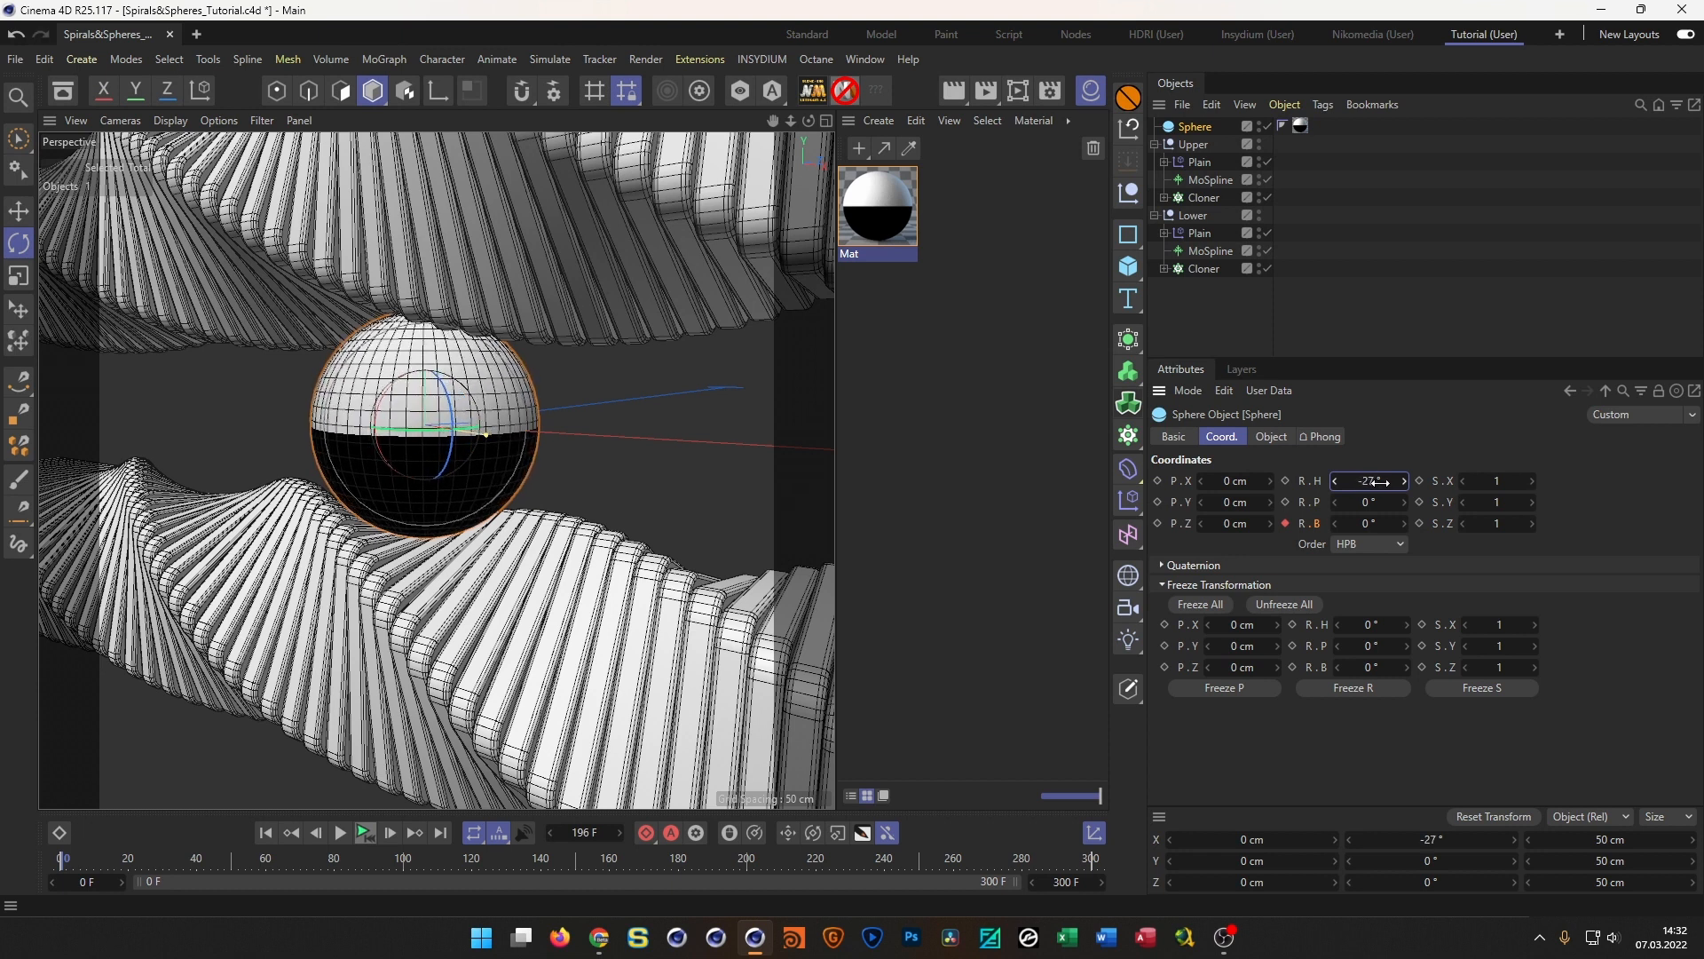
left_click(362, 831)
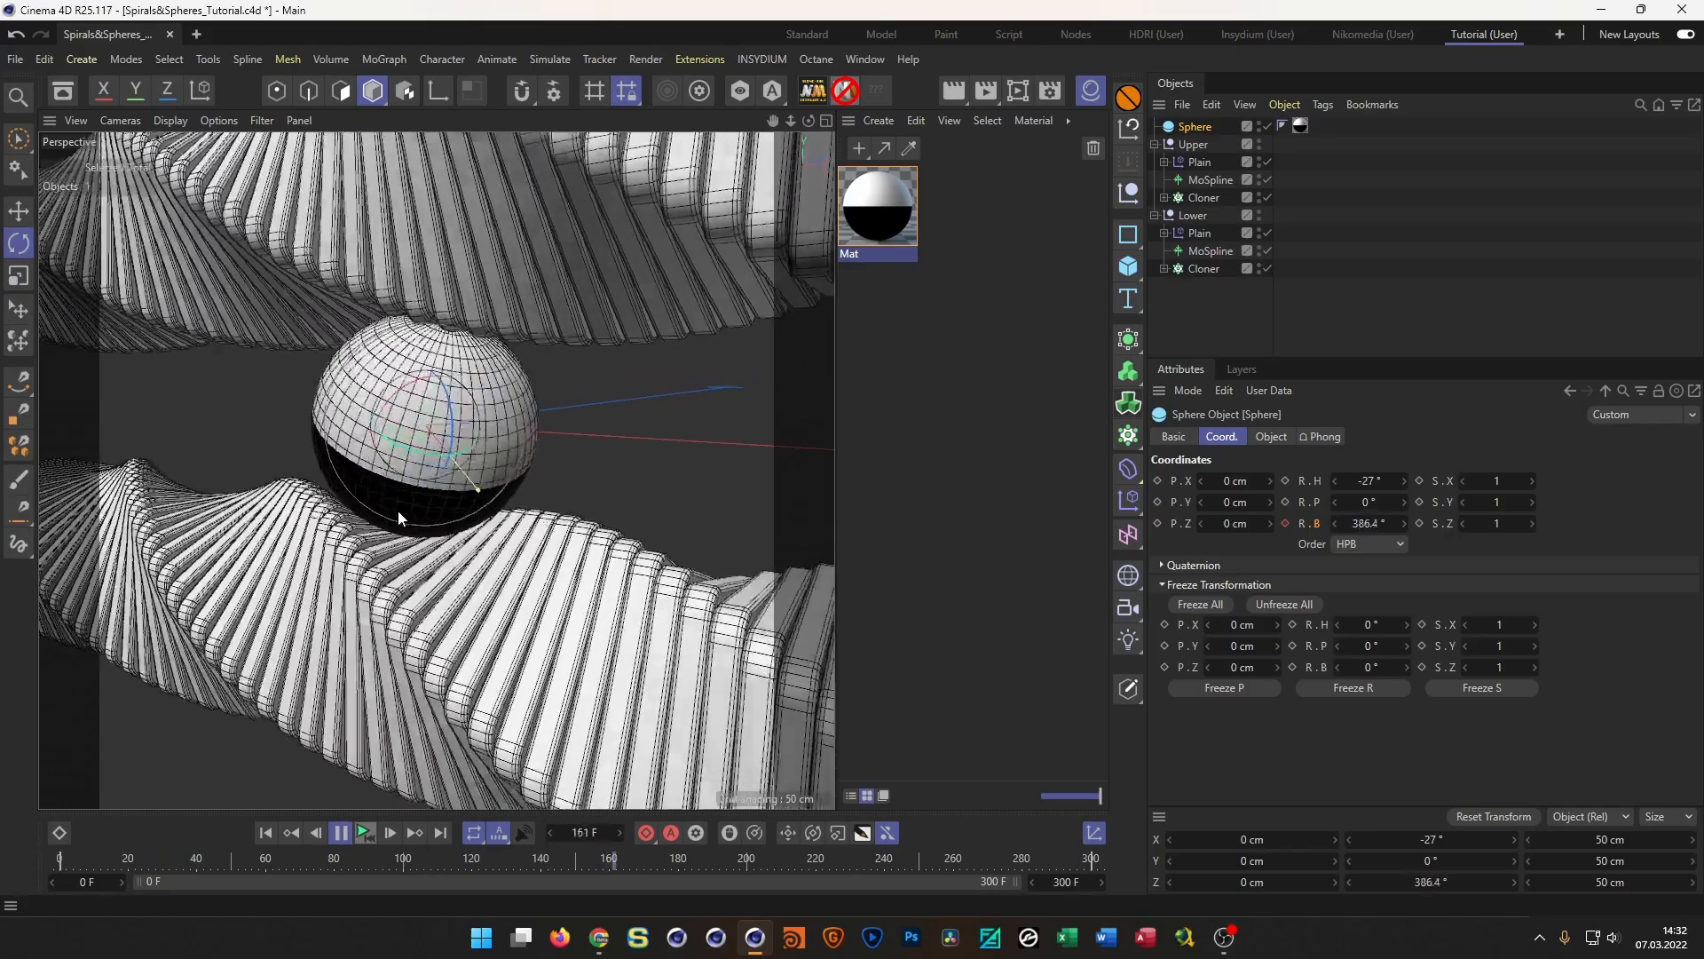
left_click(367, 832)
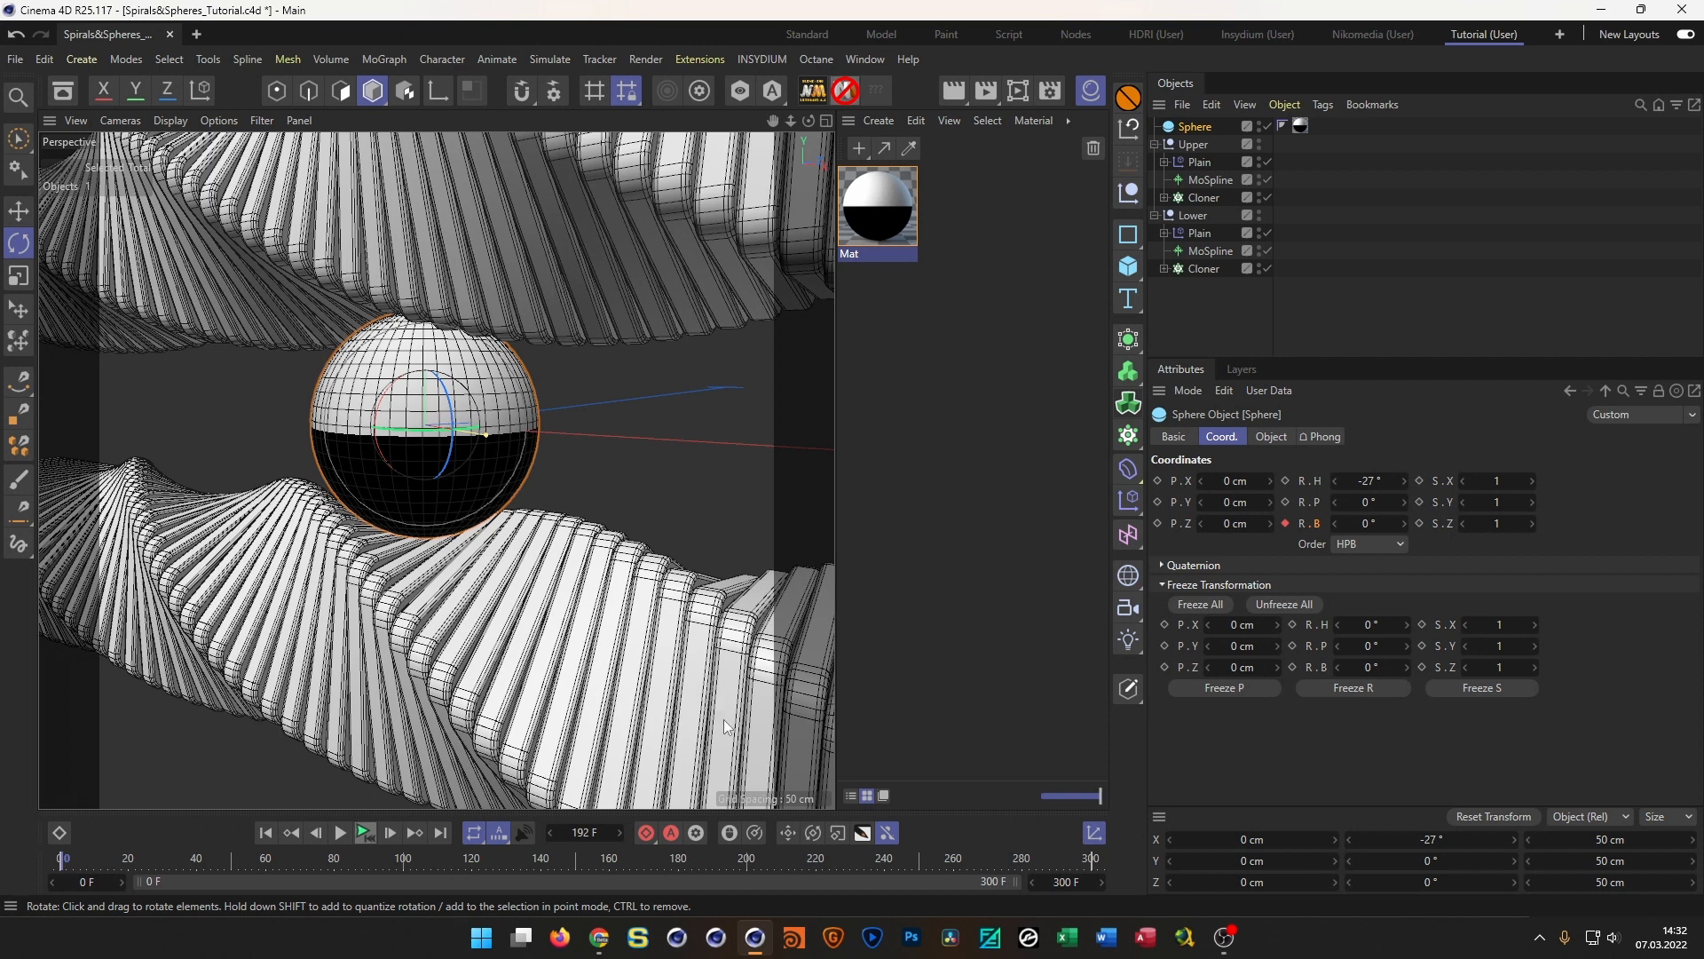
left_click(1370, 482)
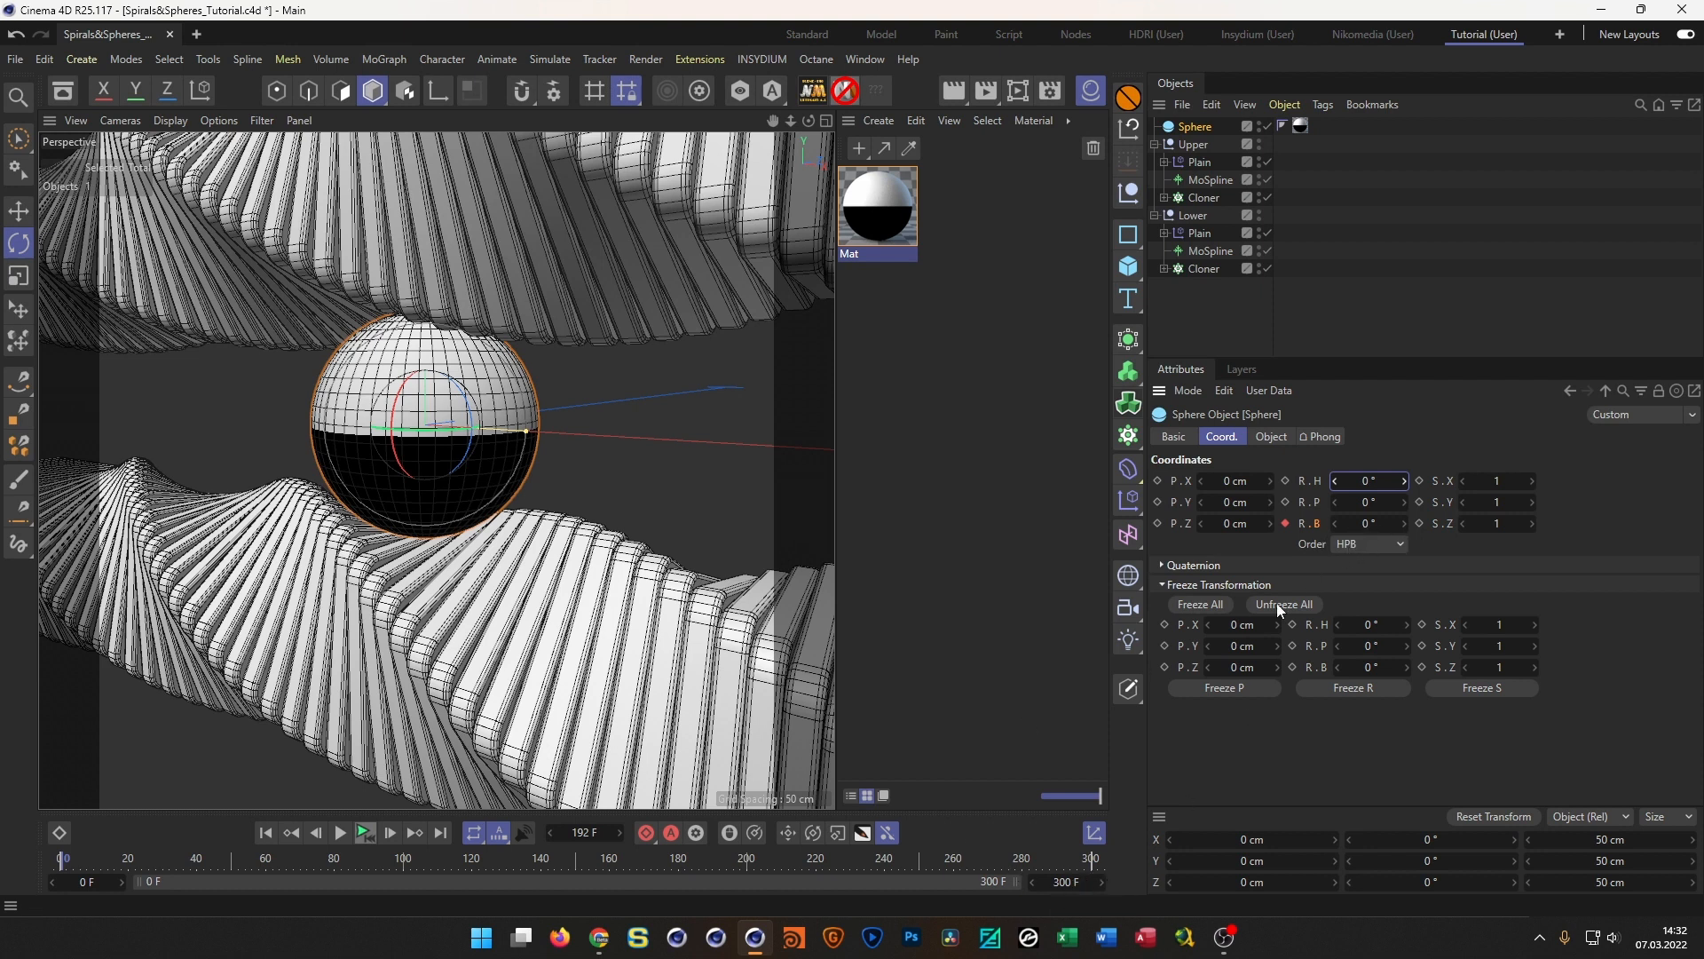
Keyframe the Sphere's heading rotation (R.H) from 0° at frame 0 to 360° at frame 300, and play the animation
left_click(1287, 481)
left_click(416, 835)
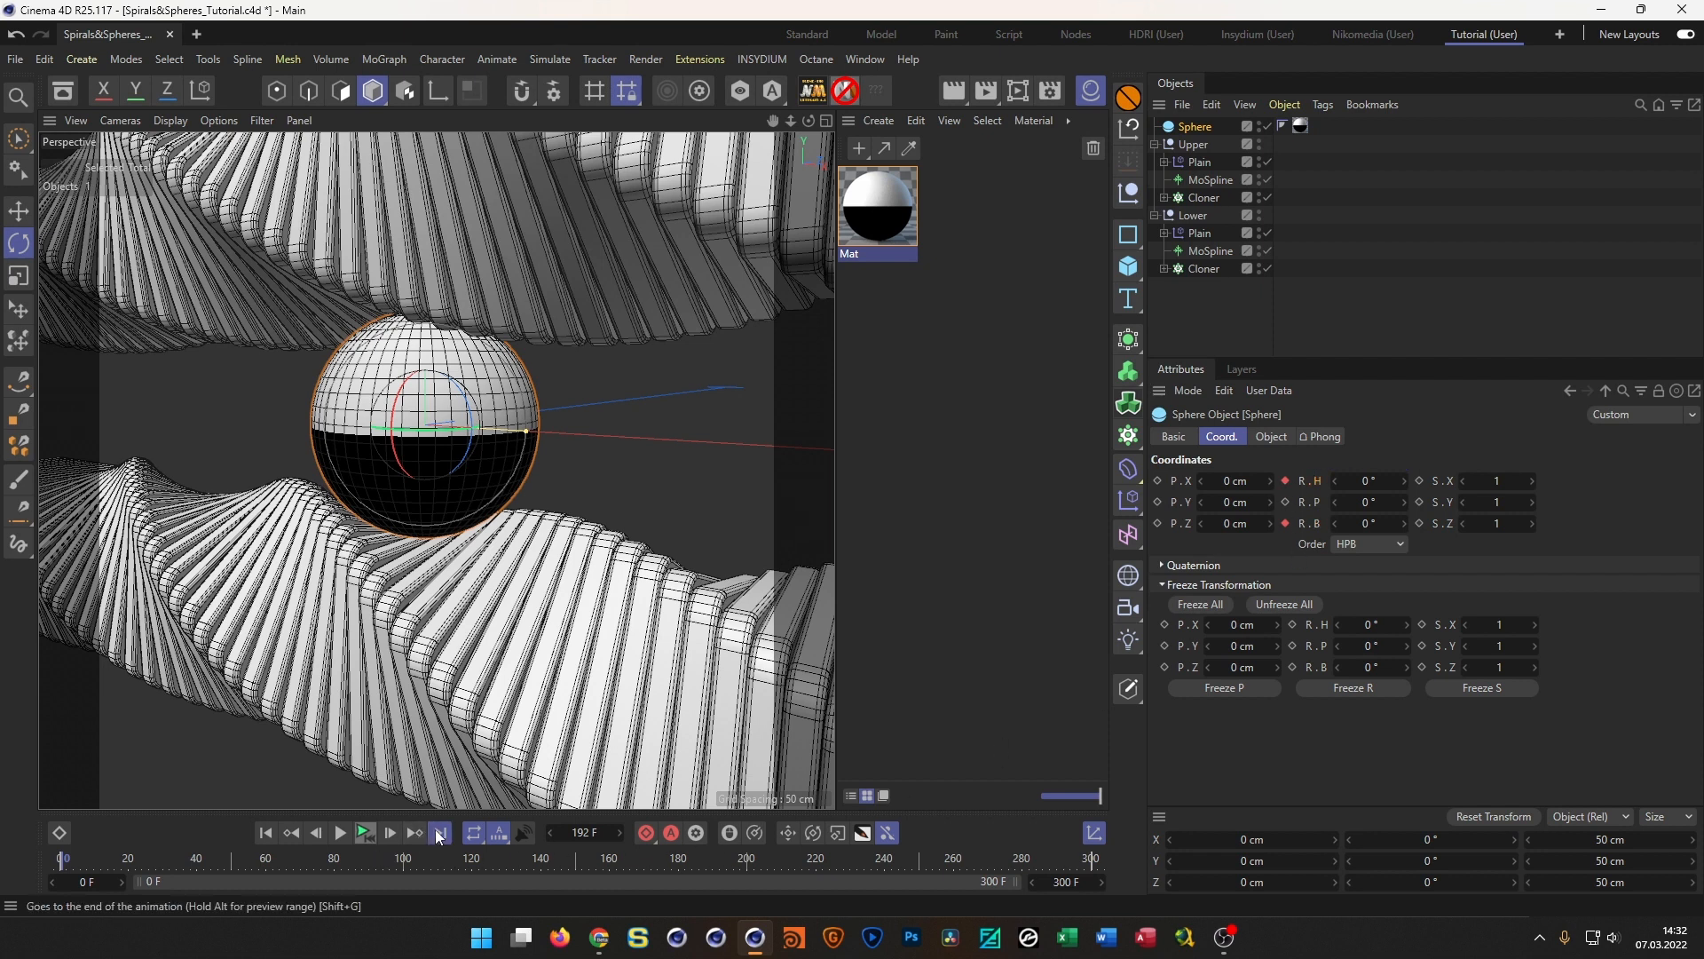
left_click(1370, 480)
type("360")
key("Return")
left_click(1286, 481)
left_click(363, 834)
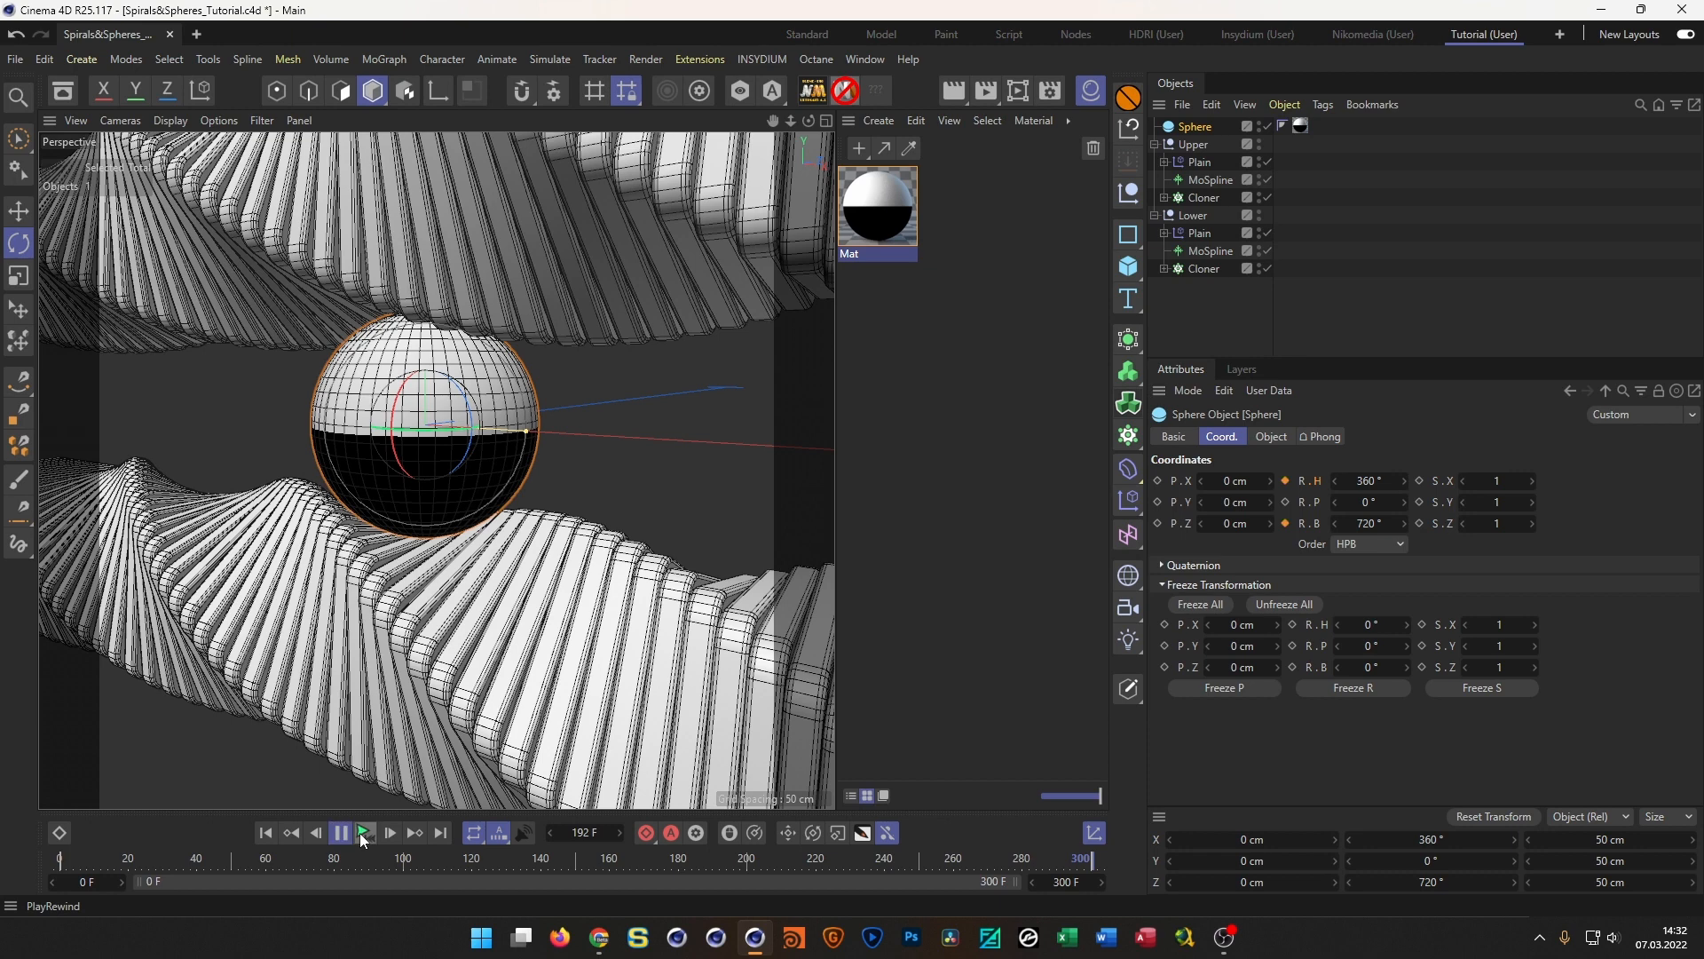
left_click(364, 836)
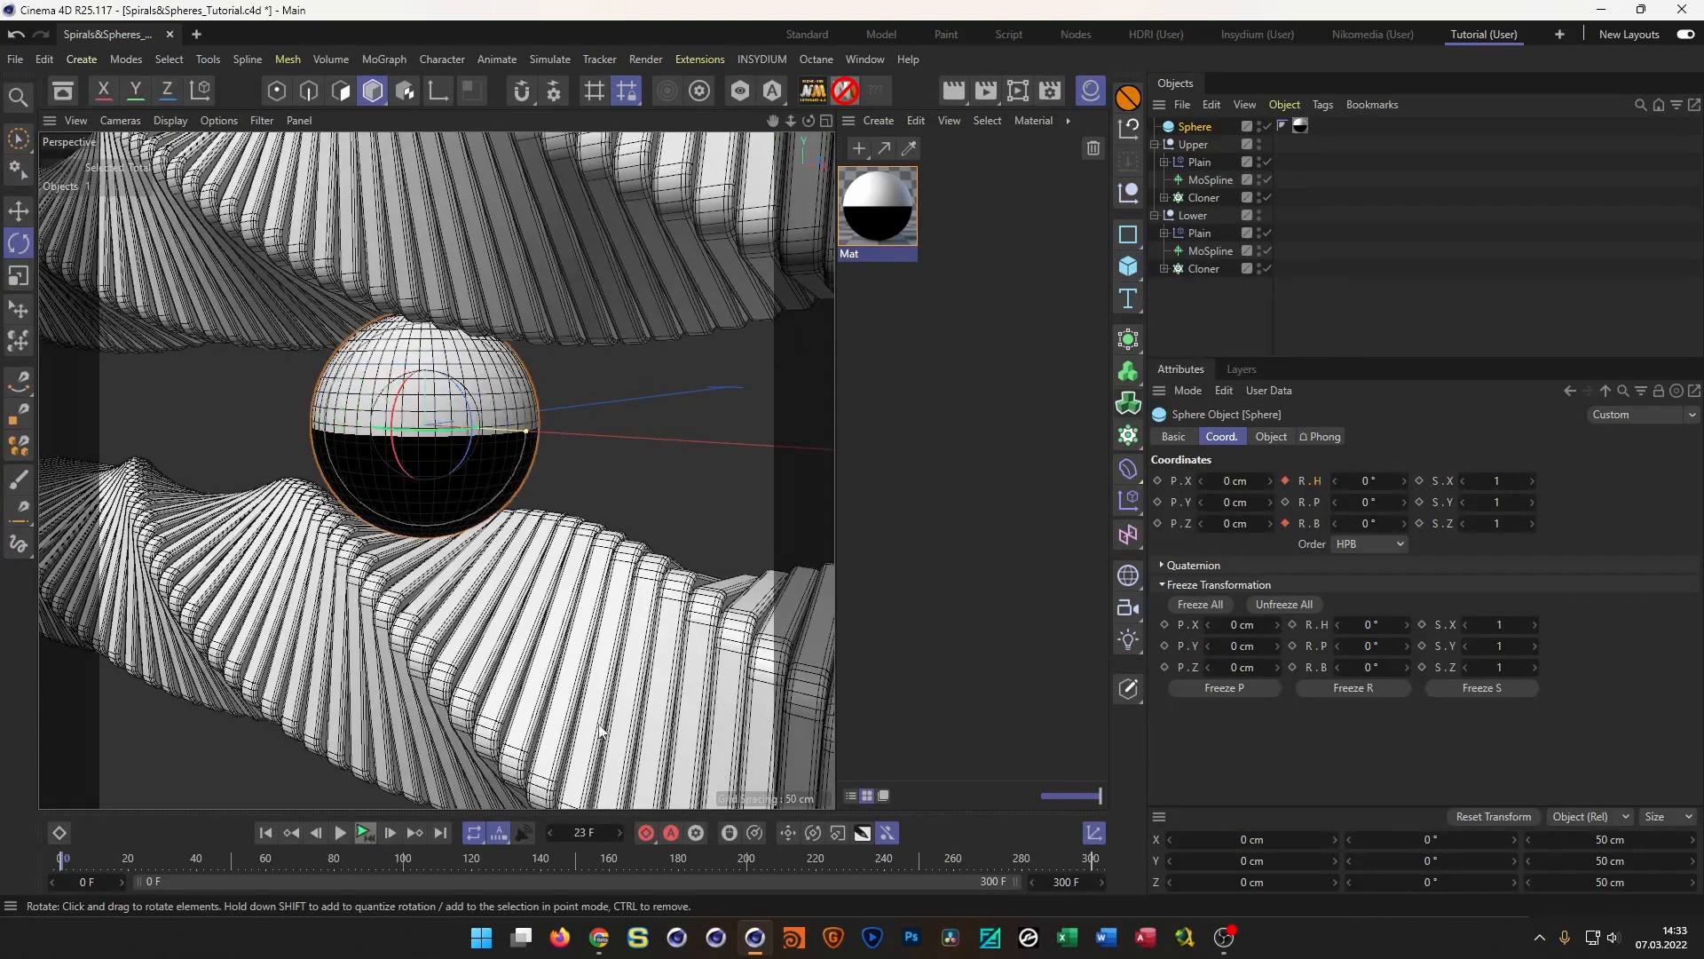
Change the Sphere's R.H rotation keyframe at frame 300 to -360° and replay the animation
left_click(441, 834)
left_click(1365, 481)
type("-")
key("Return")
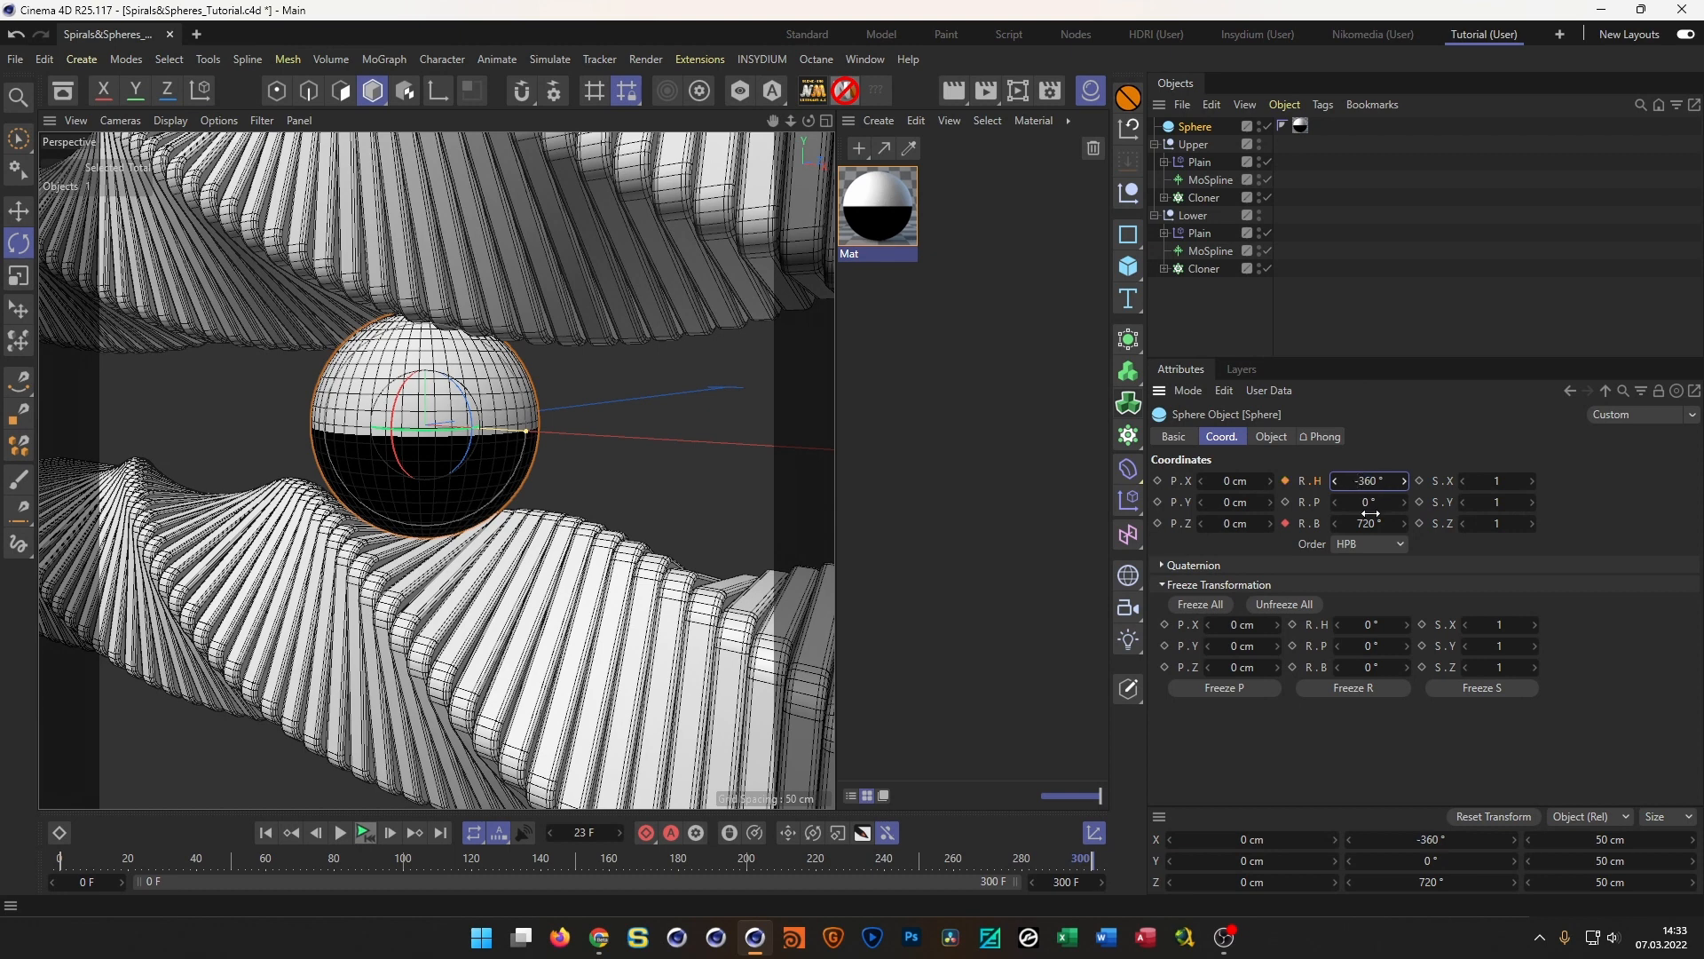
left_click(368, 834)
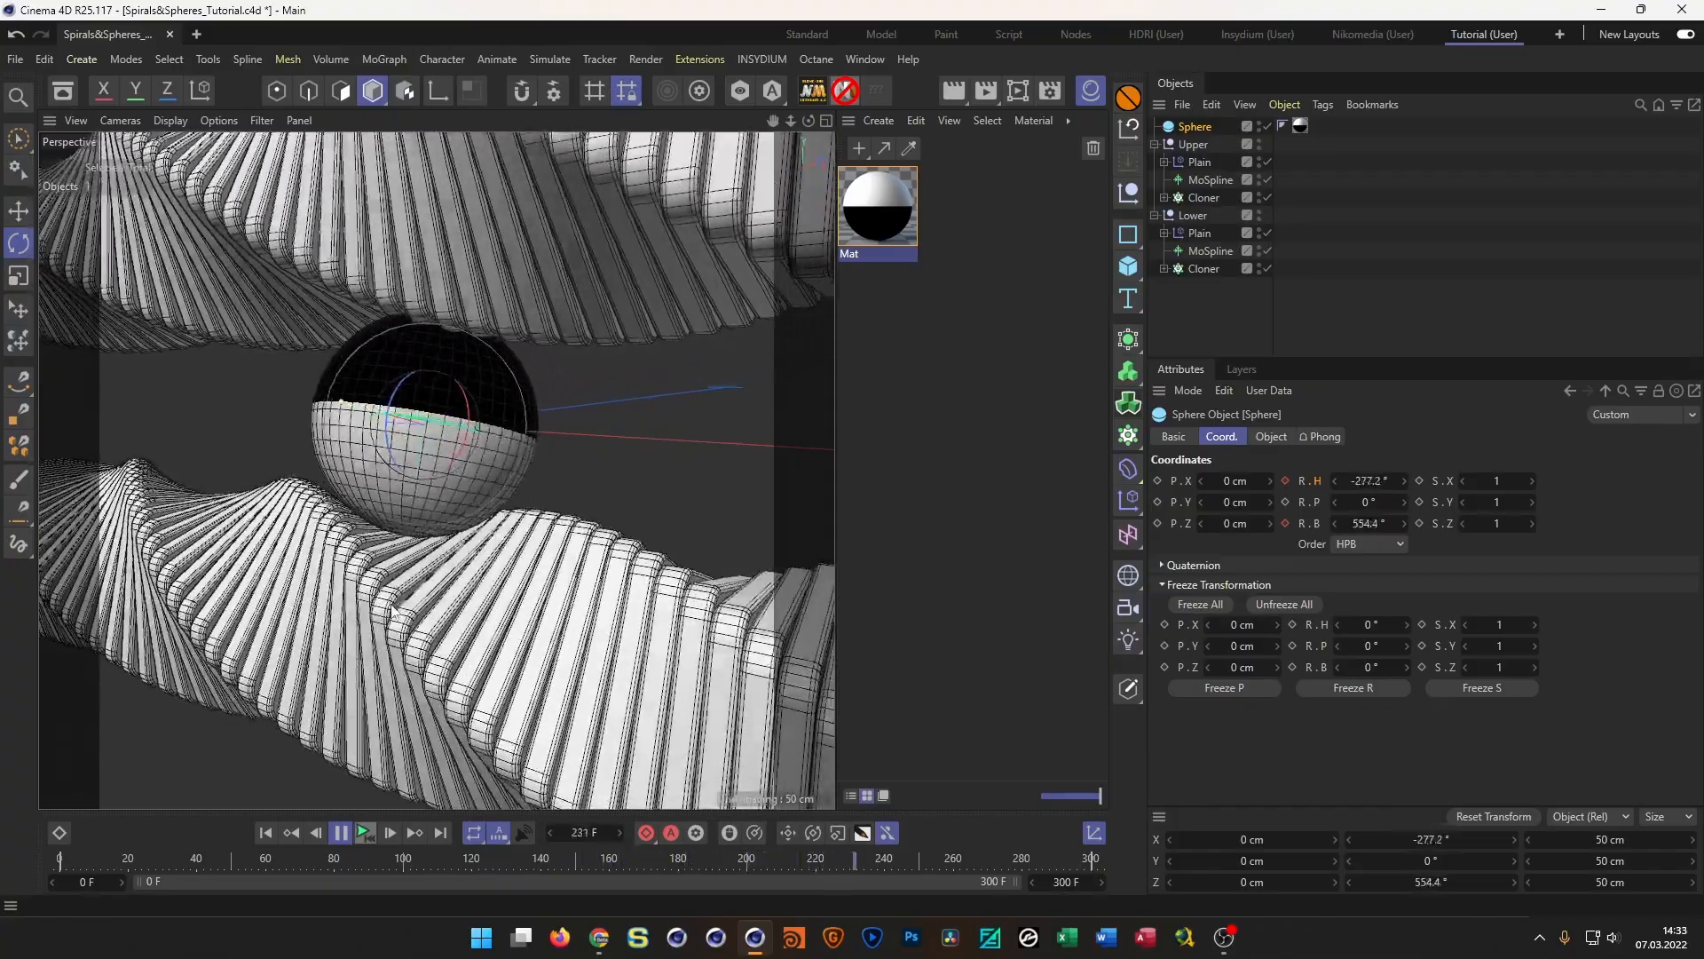
Remove the heading rotation (R.H) animation from the sphere and play the timeline to check the remaining roll
left_click(368, 833)
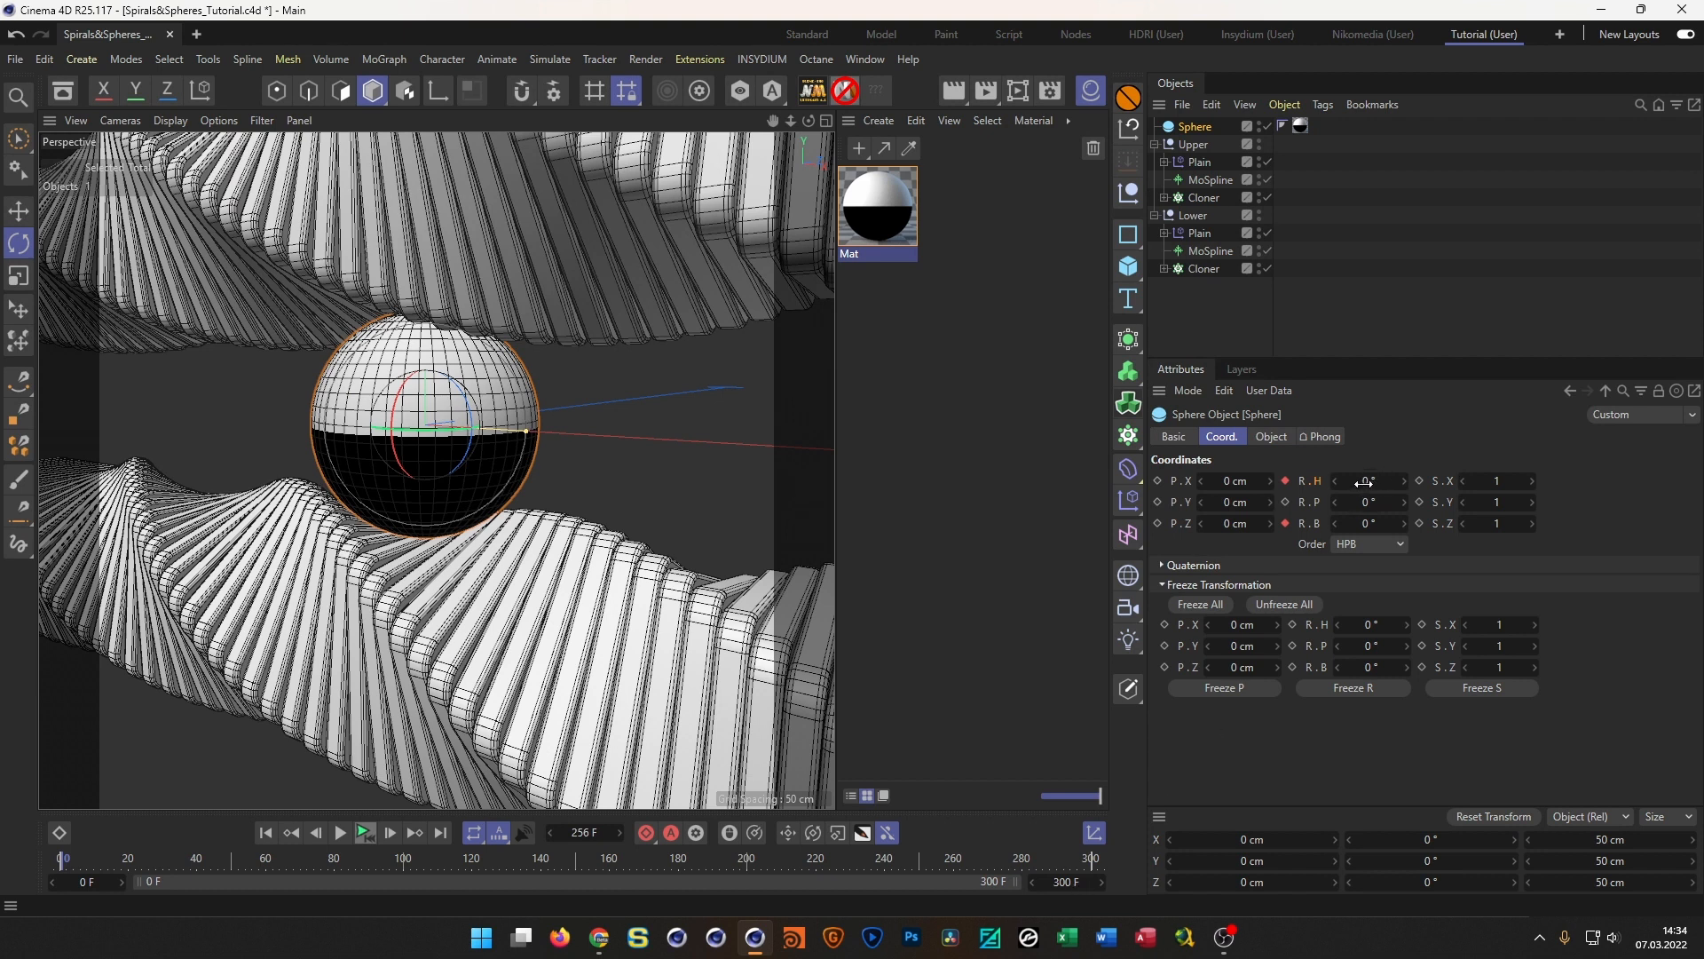
left_click(1285, 483)
left_click(361, 833)
left_click(361, 839)
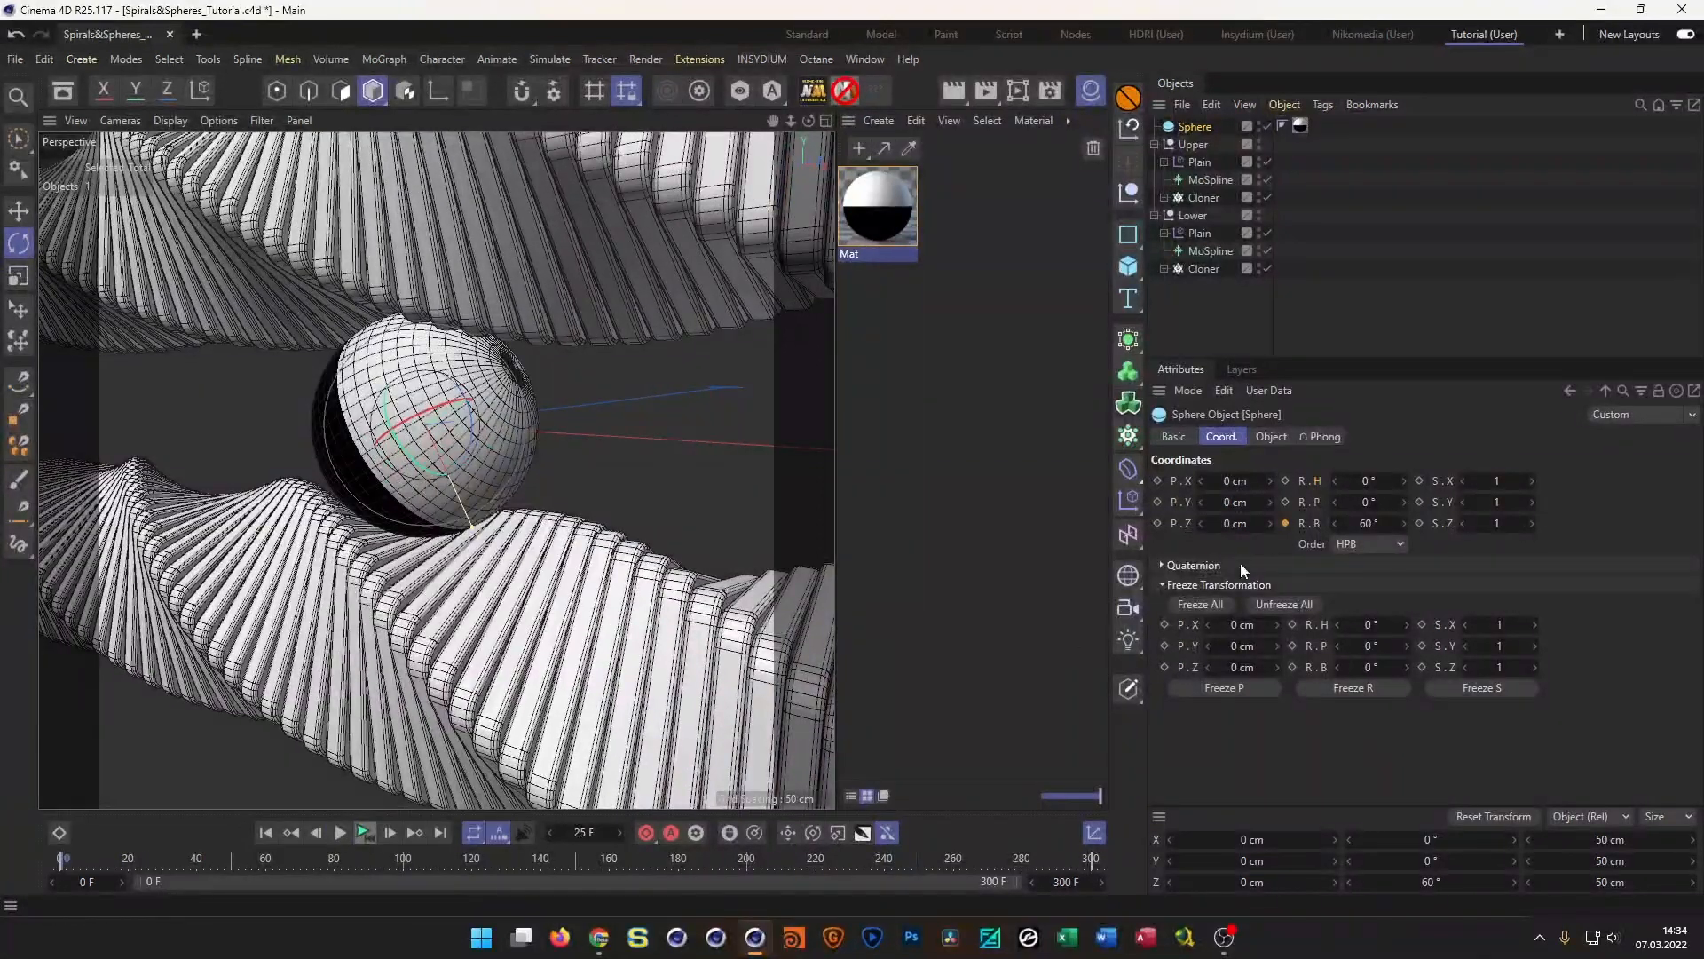
Try a heading rotation of 25° on the sphere and preview the animation
double_click(1370, 480)
type("25")
key("Return")
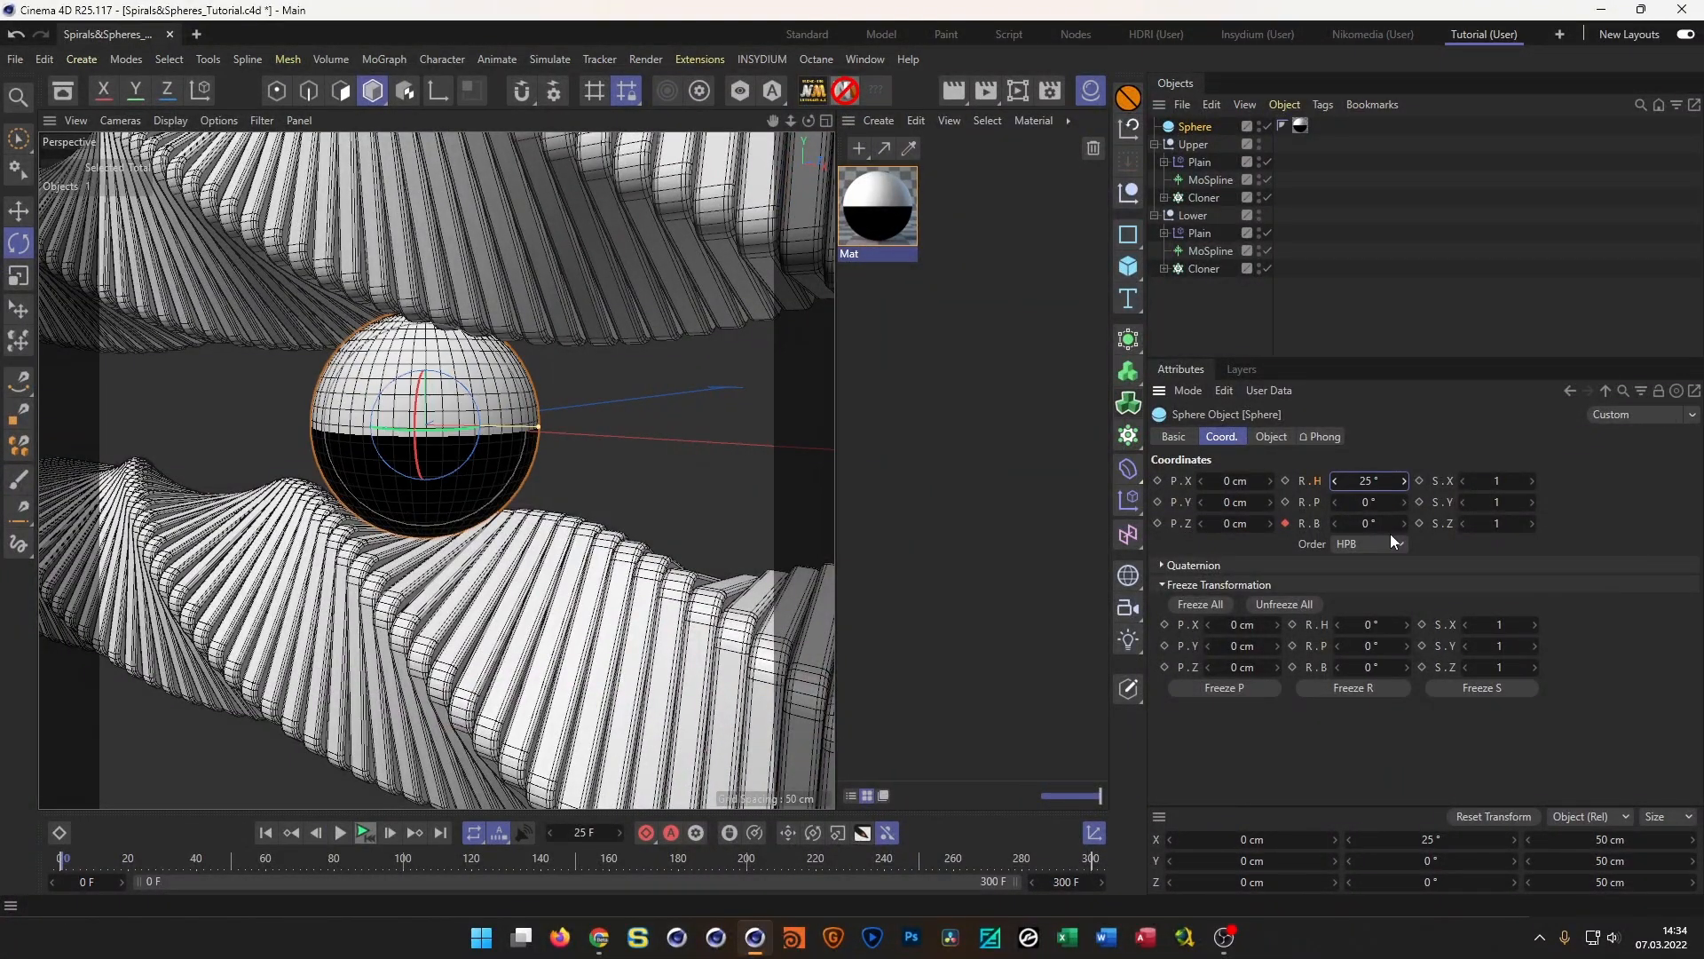
left_click(363, 836)
left_click(363, 836)
Try a heading rotation of -25° on the sphere and check the playing animation from different angles
double_click(1367, 483)
type("-25")
key("Return")
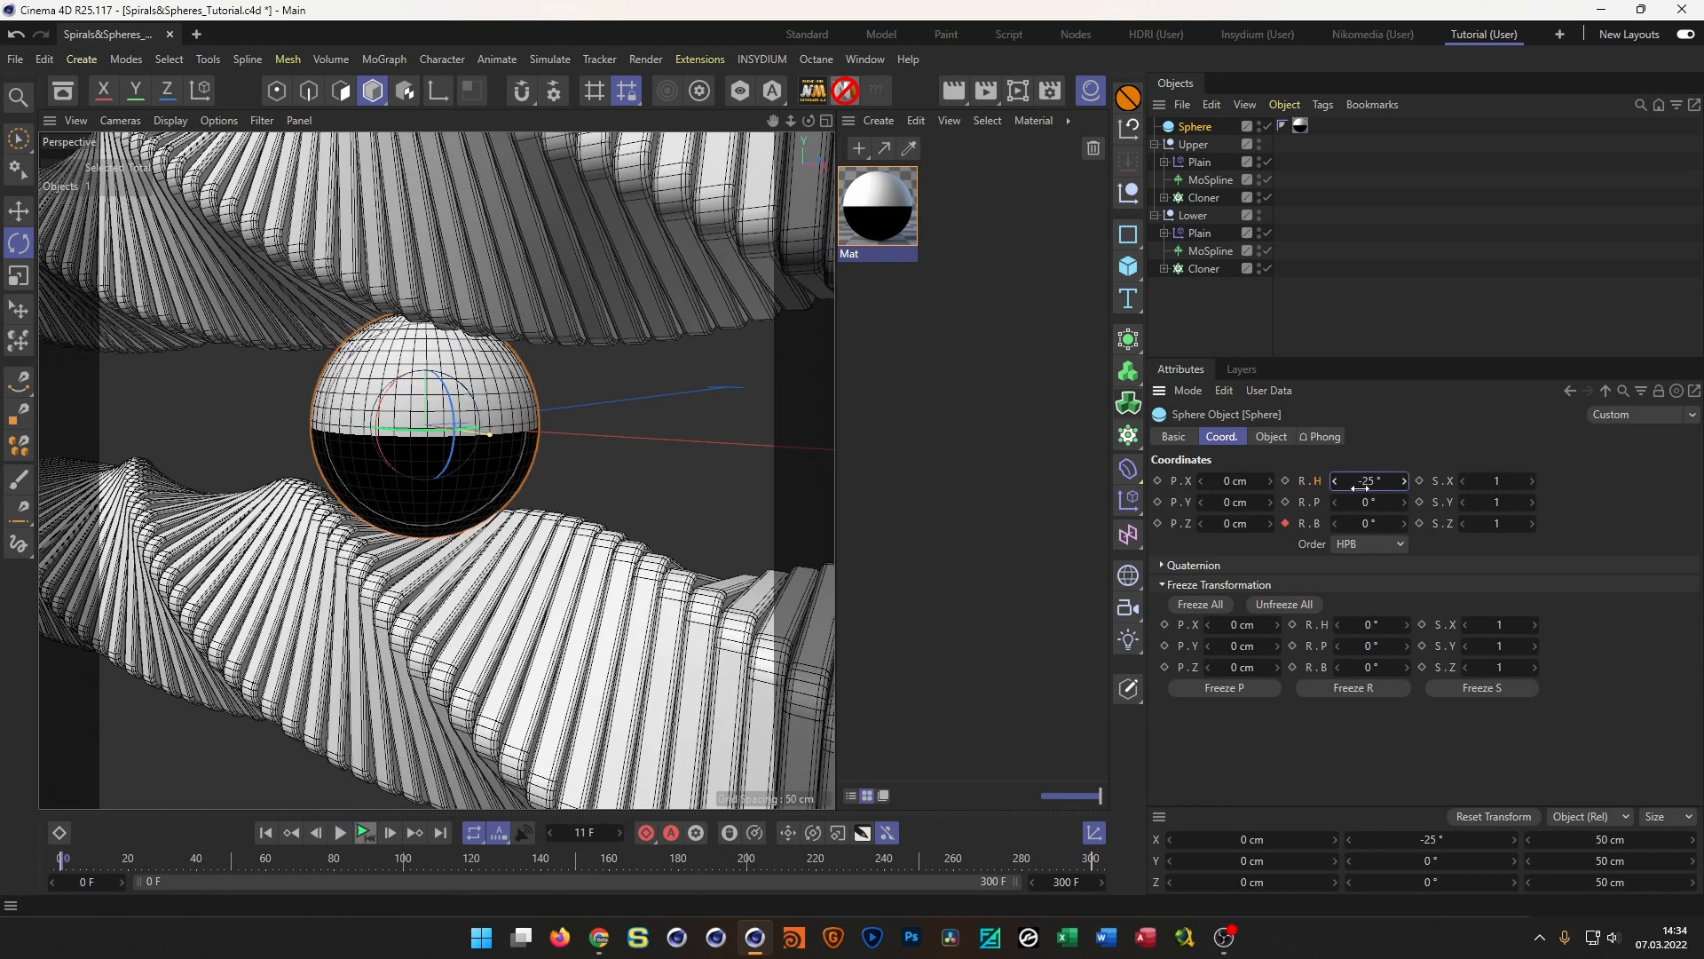
left_click(364, 833)
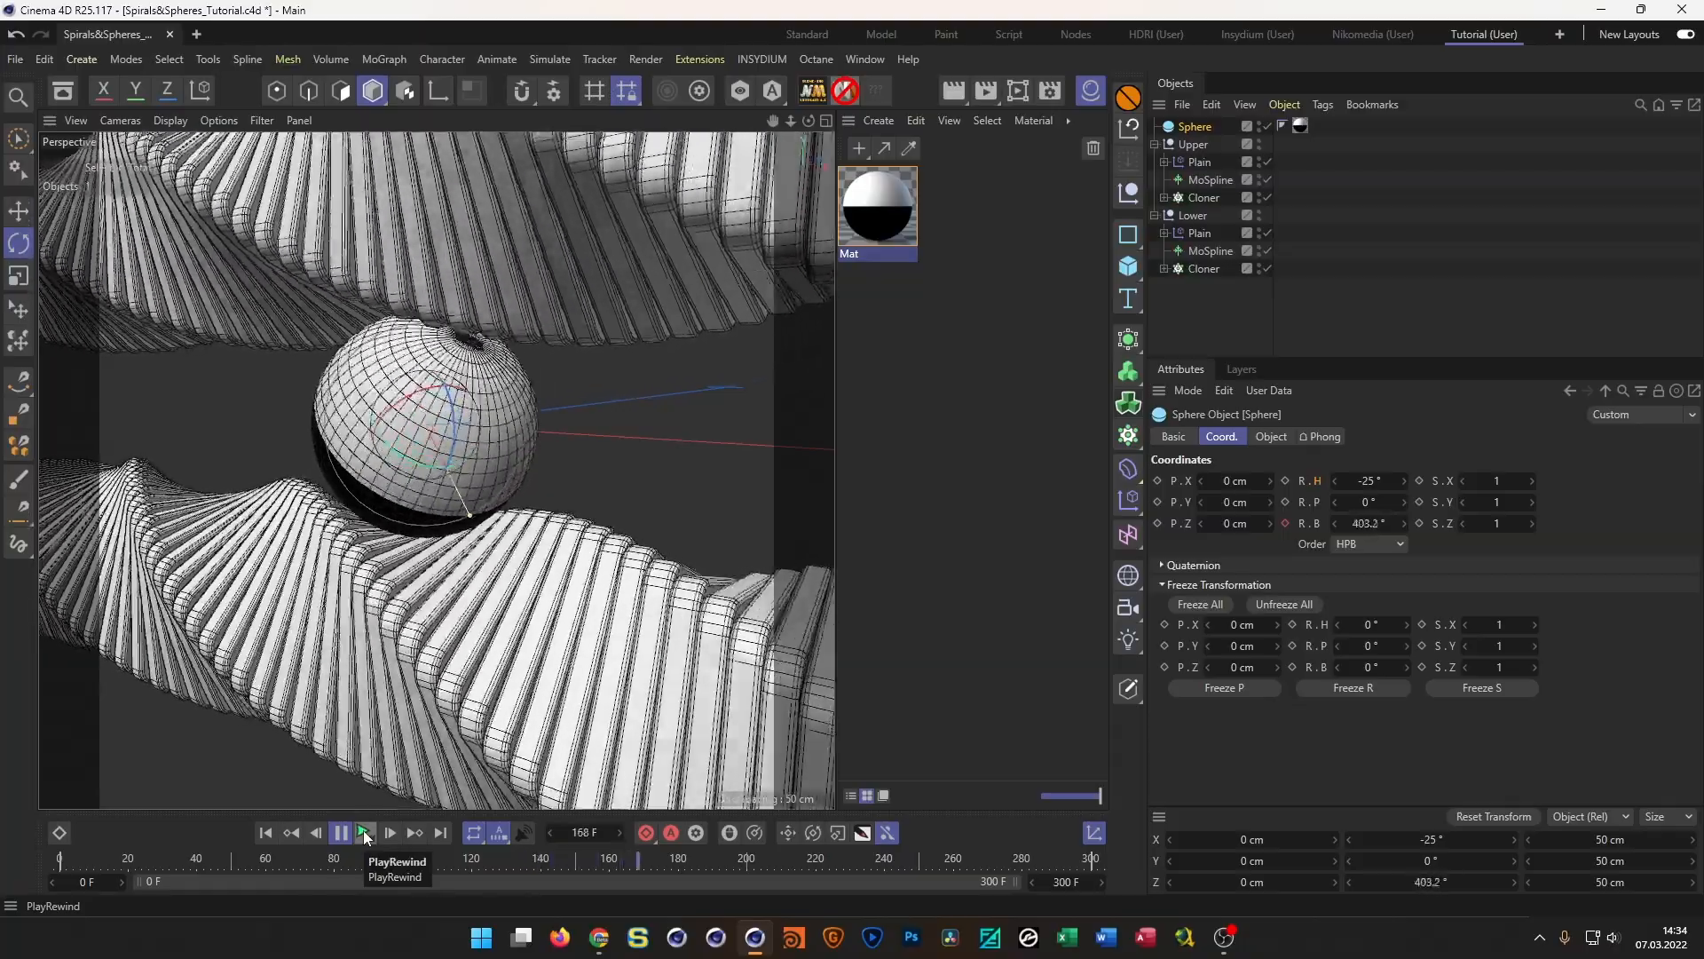
left_click_drag(433, 652, 437, 612, "alt")
scroll(437, 610, "up", 3)
scroll(438, 611, "down", 5)
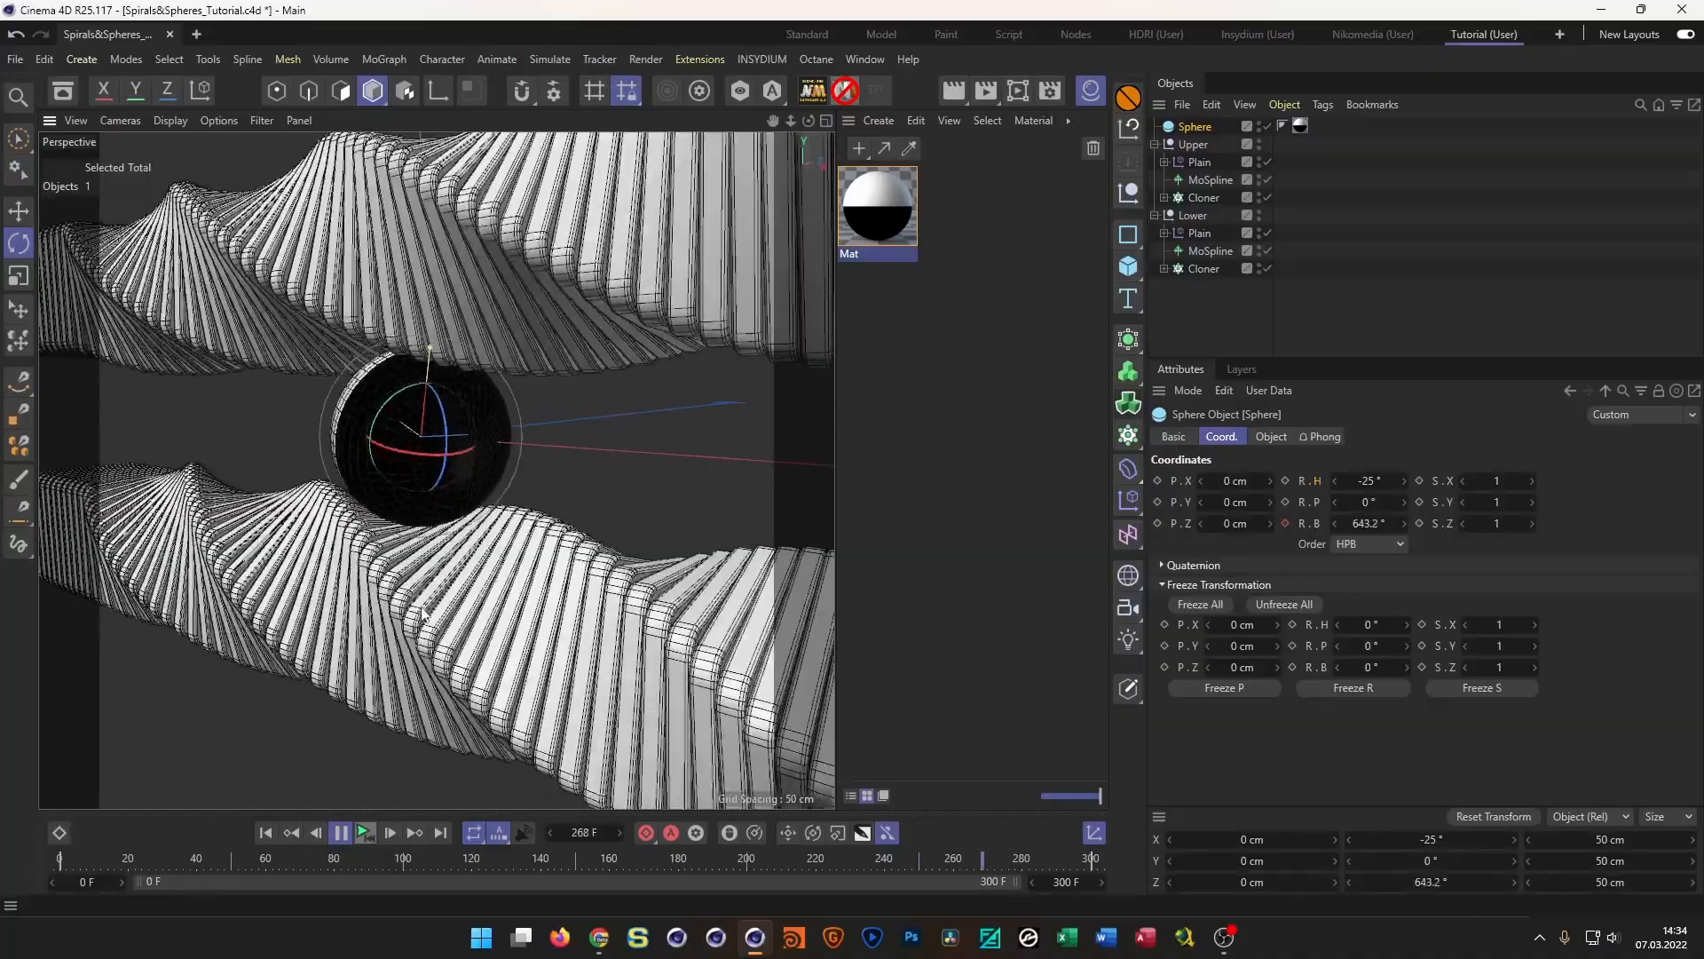
scroll(421, 613, "up", 1)
left_click_drag(422, 613, 400, 612, "alt")
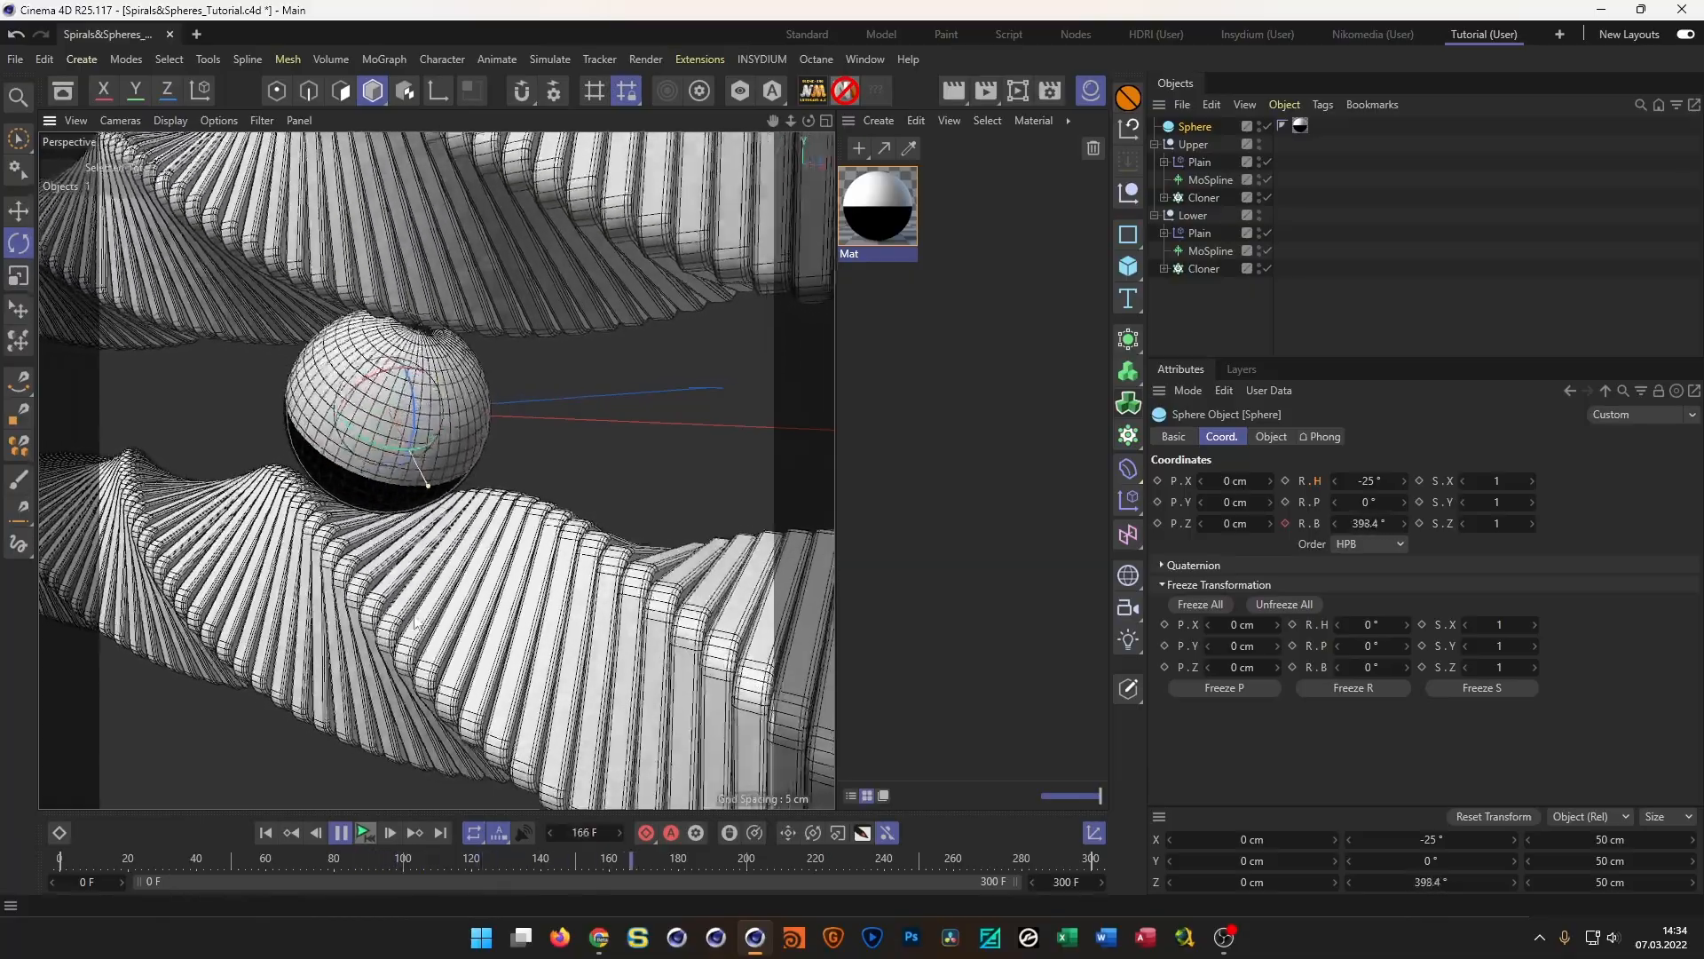
left_click(364, 833)
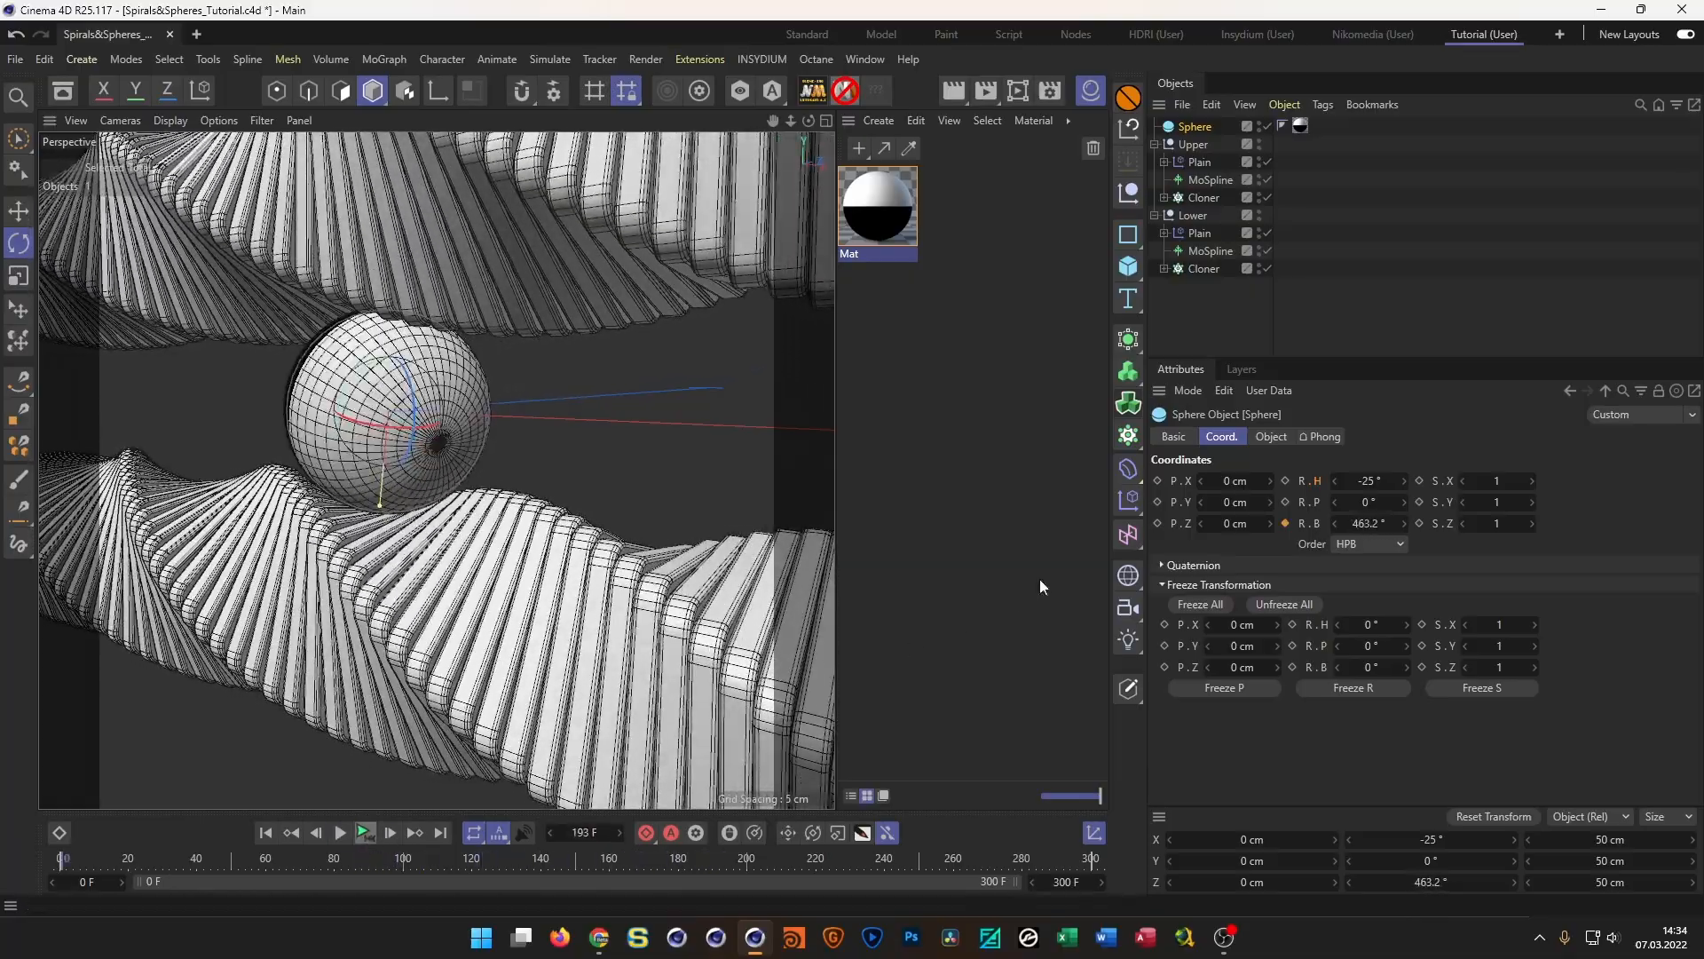
Try a heading rotation of -15° on the sphere and preview the animation
double_click(1373, 481)
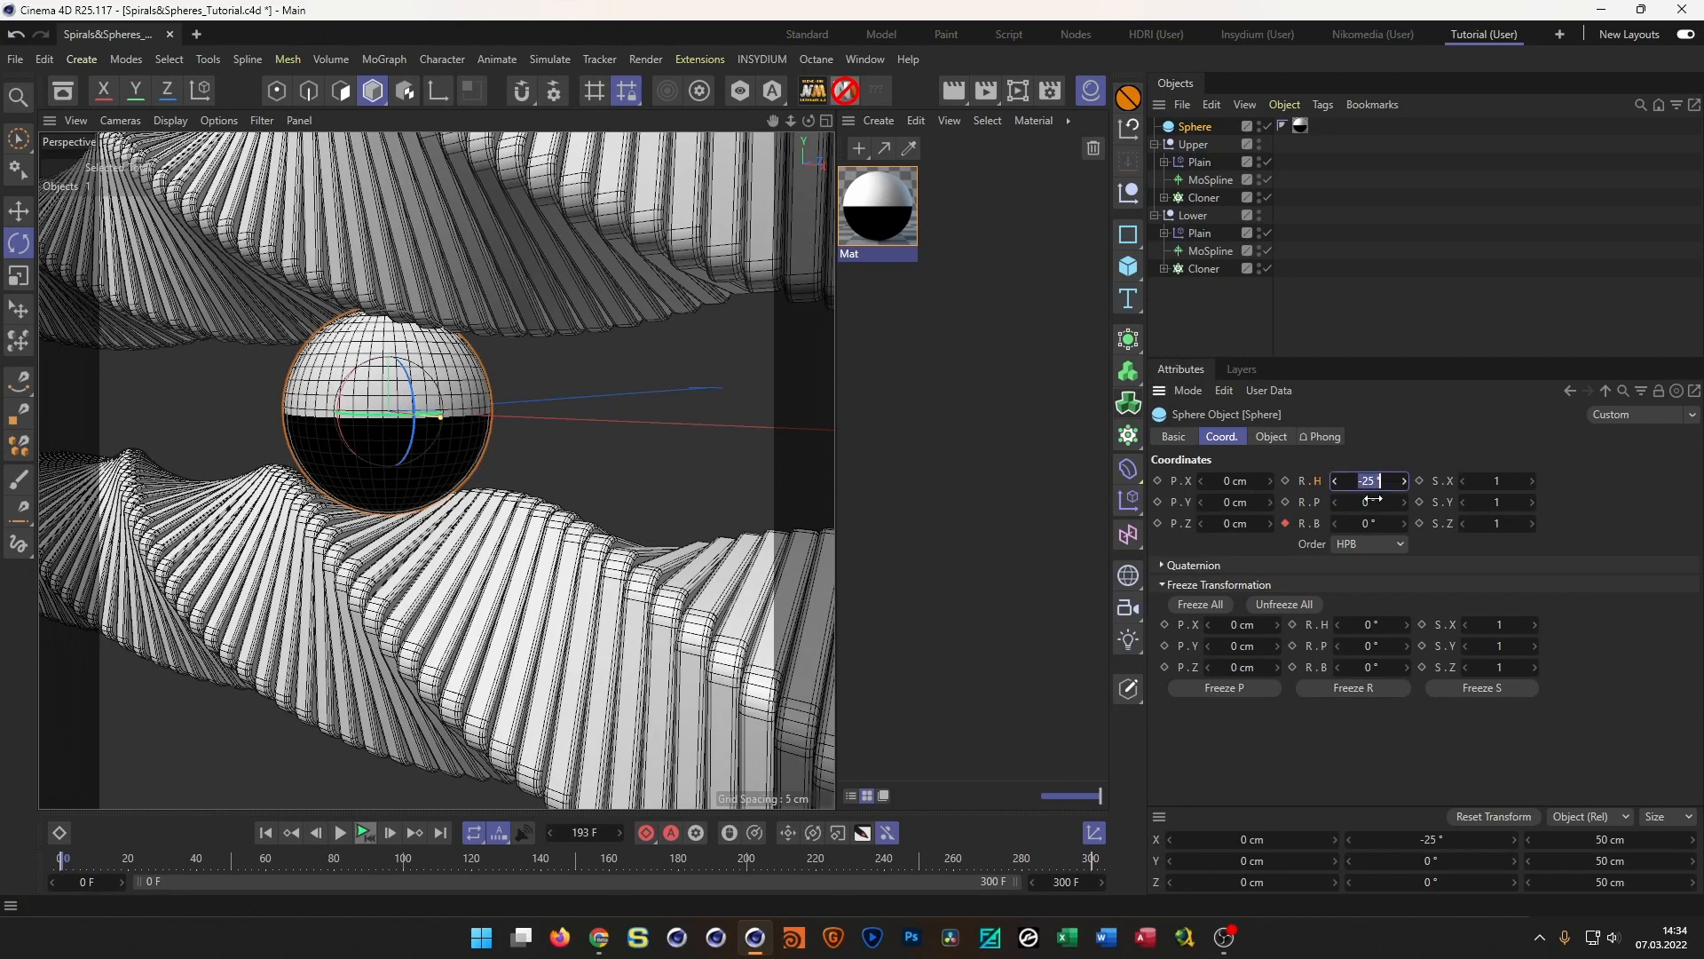
type("-15")
key("Return")
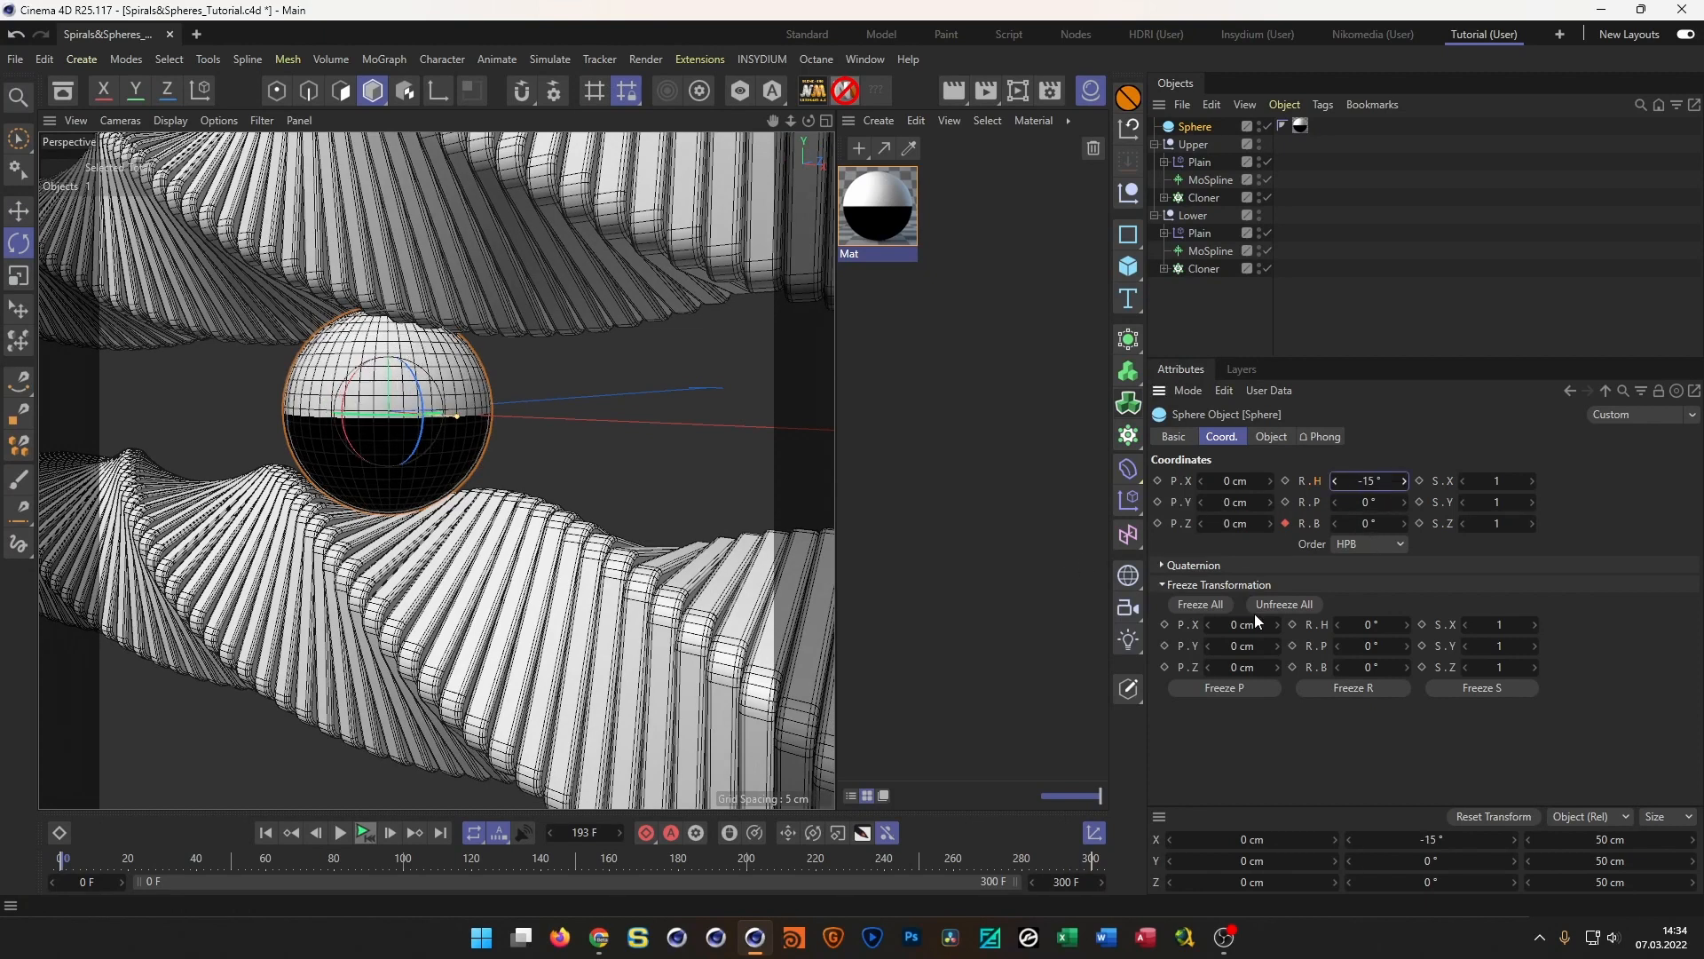
left_click(366, 834)
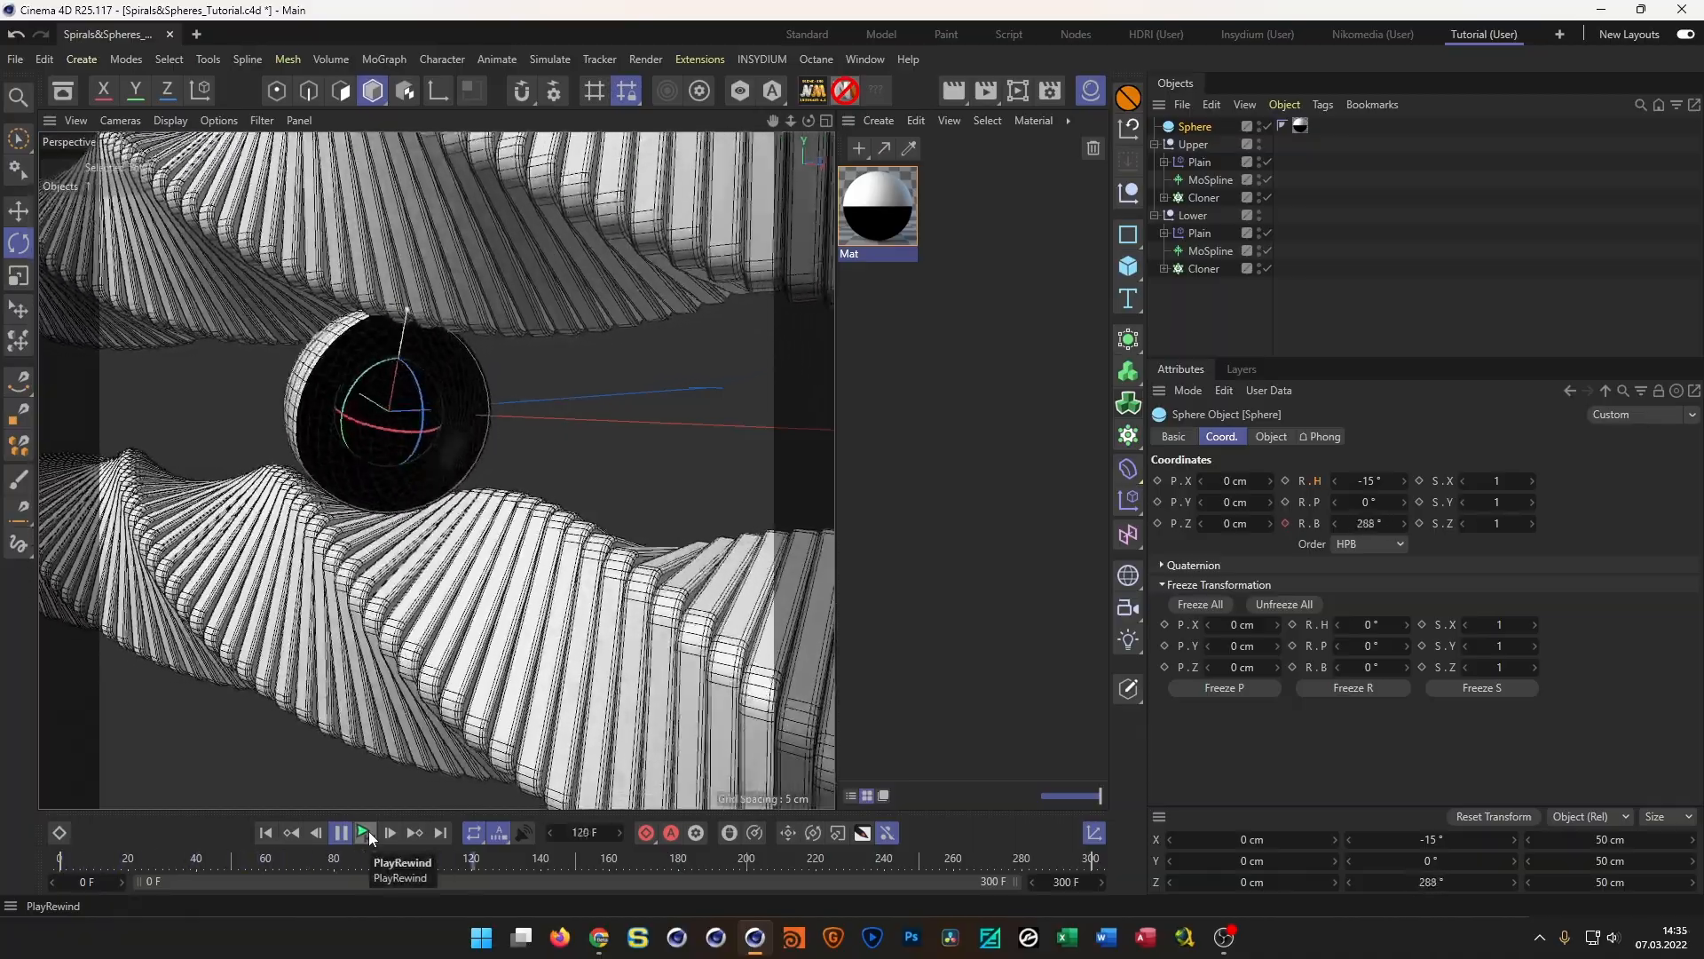
left_click(371, 838)
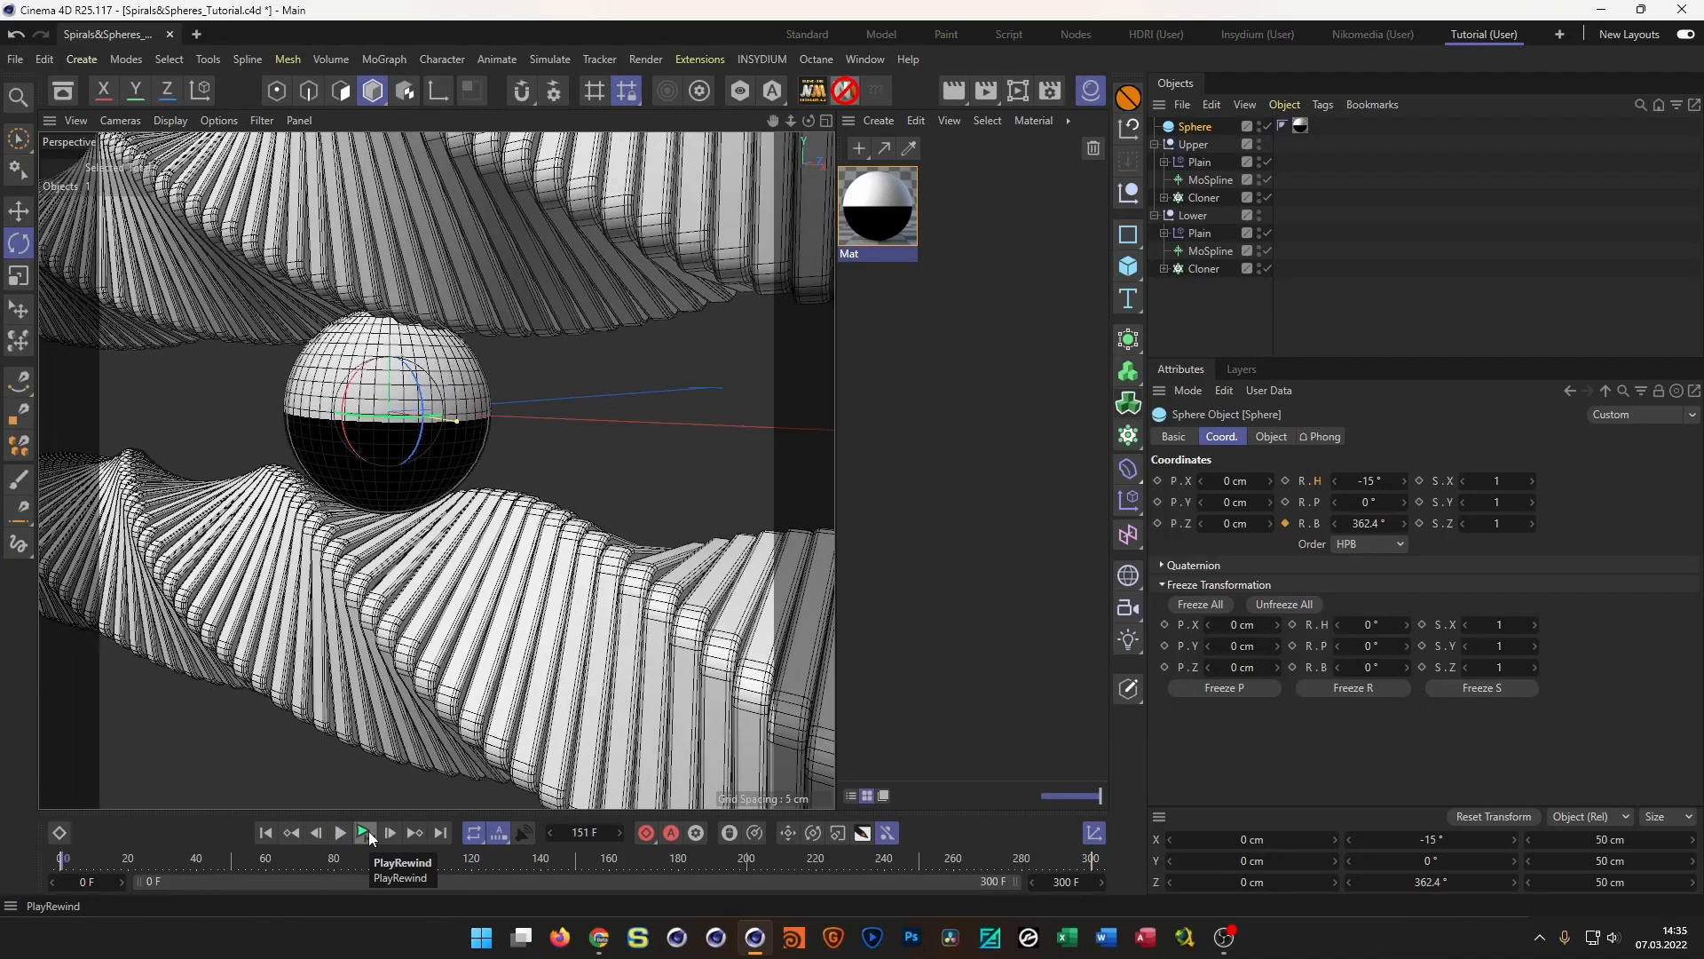
left_click(371, 838)
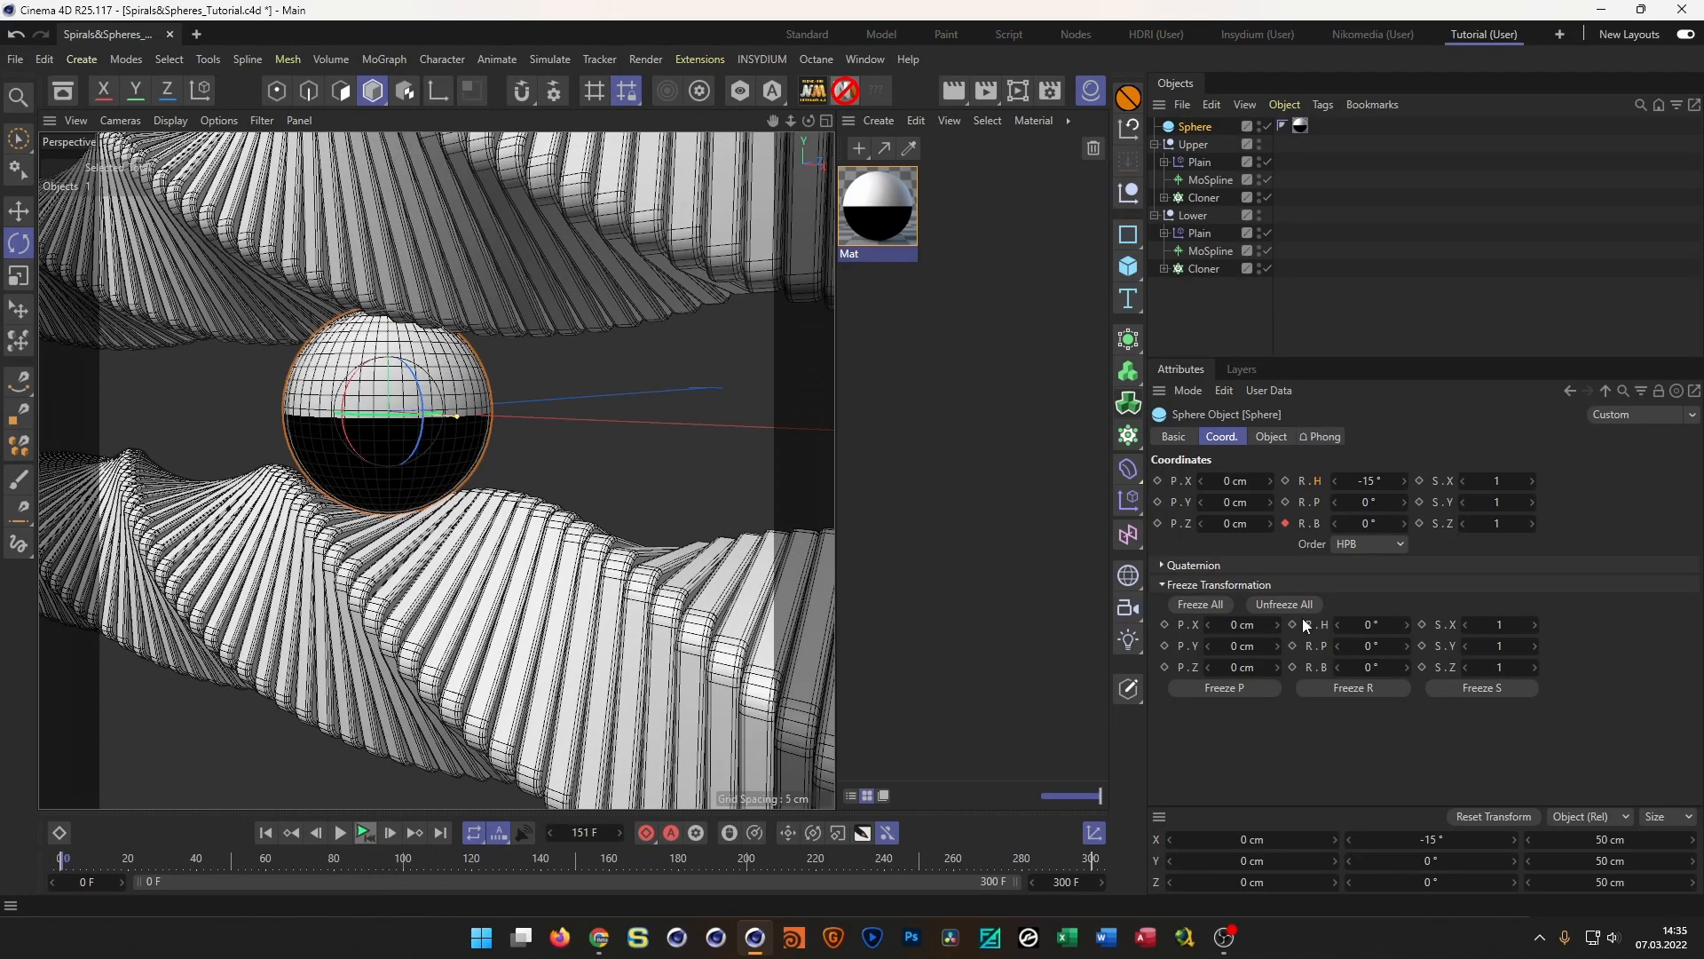
Reset the sphere's heading rotation to 0° and extend the project's end time to 400 frames
right_click(1403, 485)
left_click(1078, 891)
type("400")
key("Return")
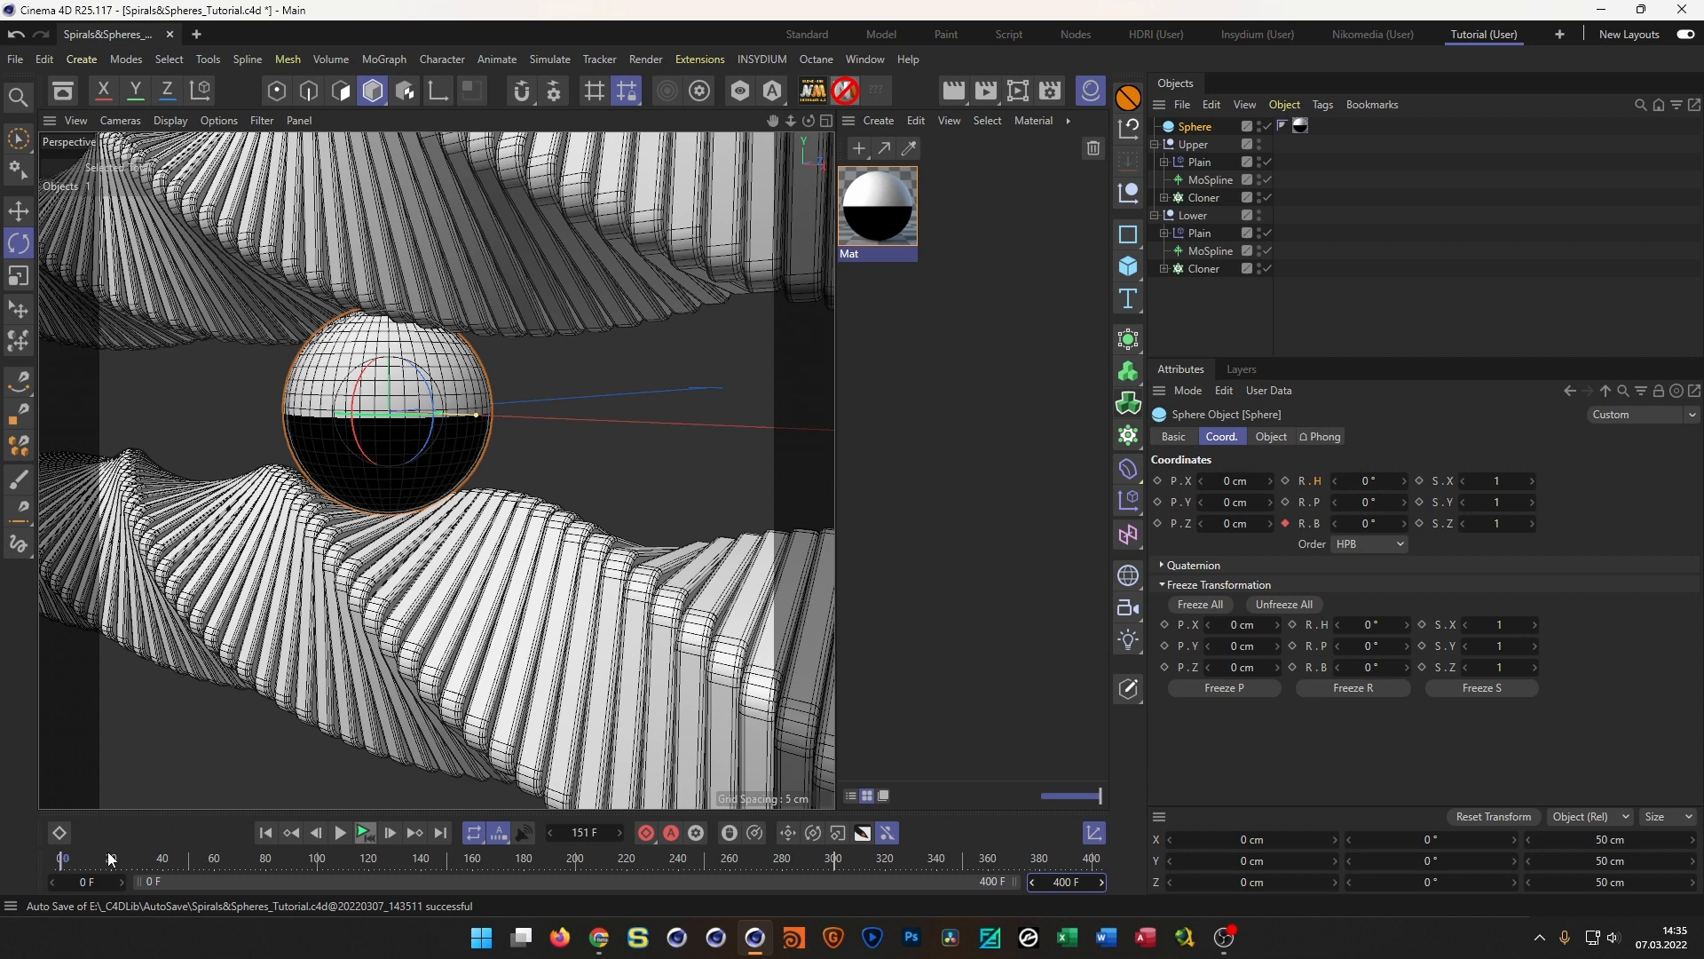
Move the last key of the sphere's Rotation . B track to frame 400 and preview the slower roll
left_click(59, 832)
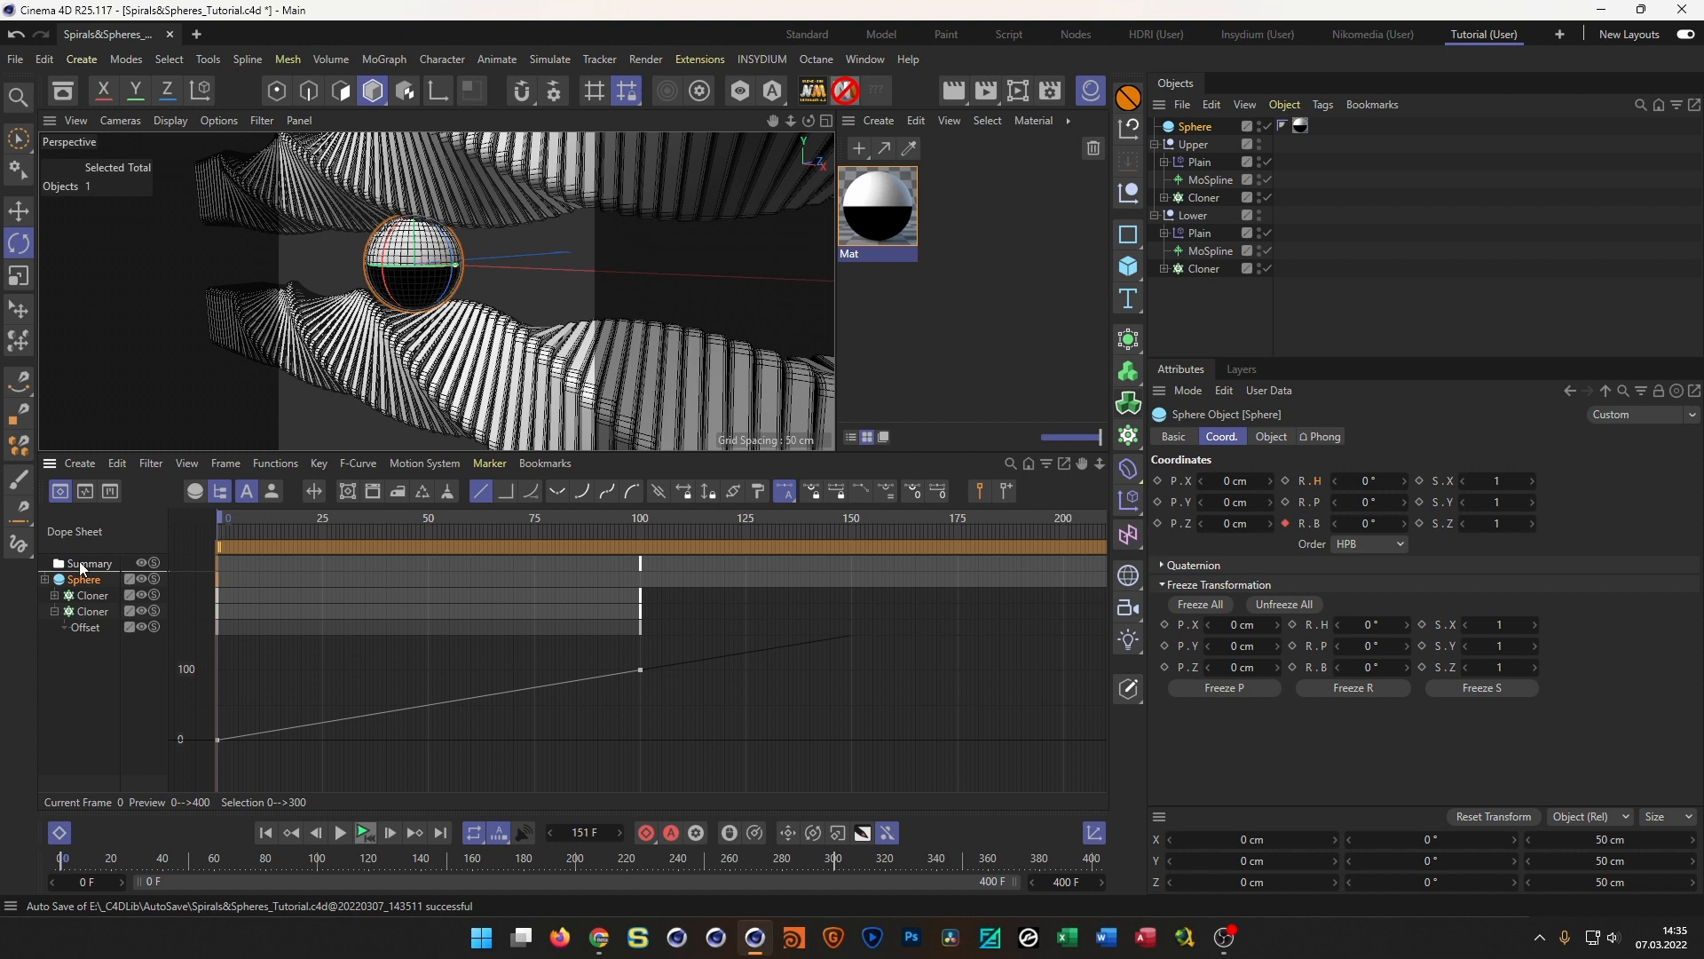
left_click(45, 579)
left_click(98, 611)
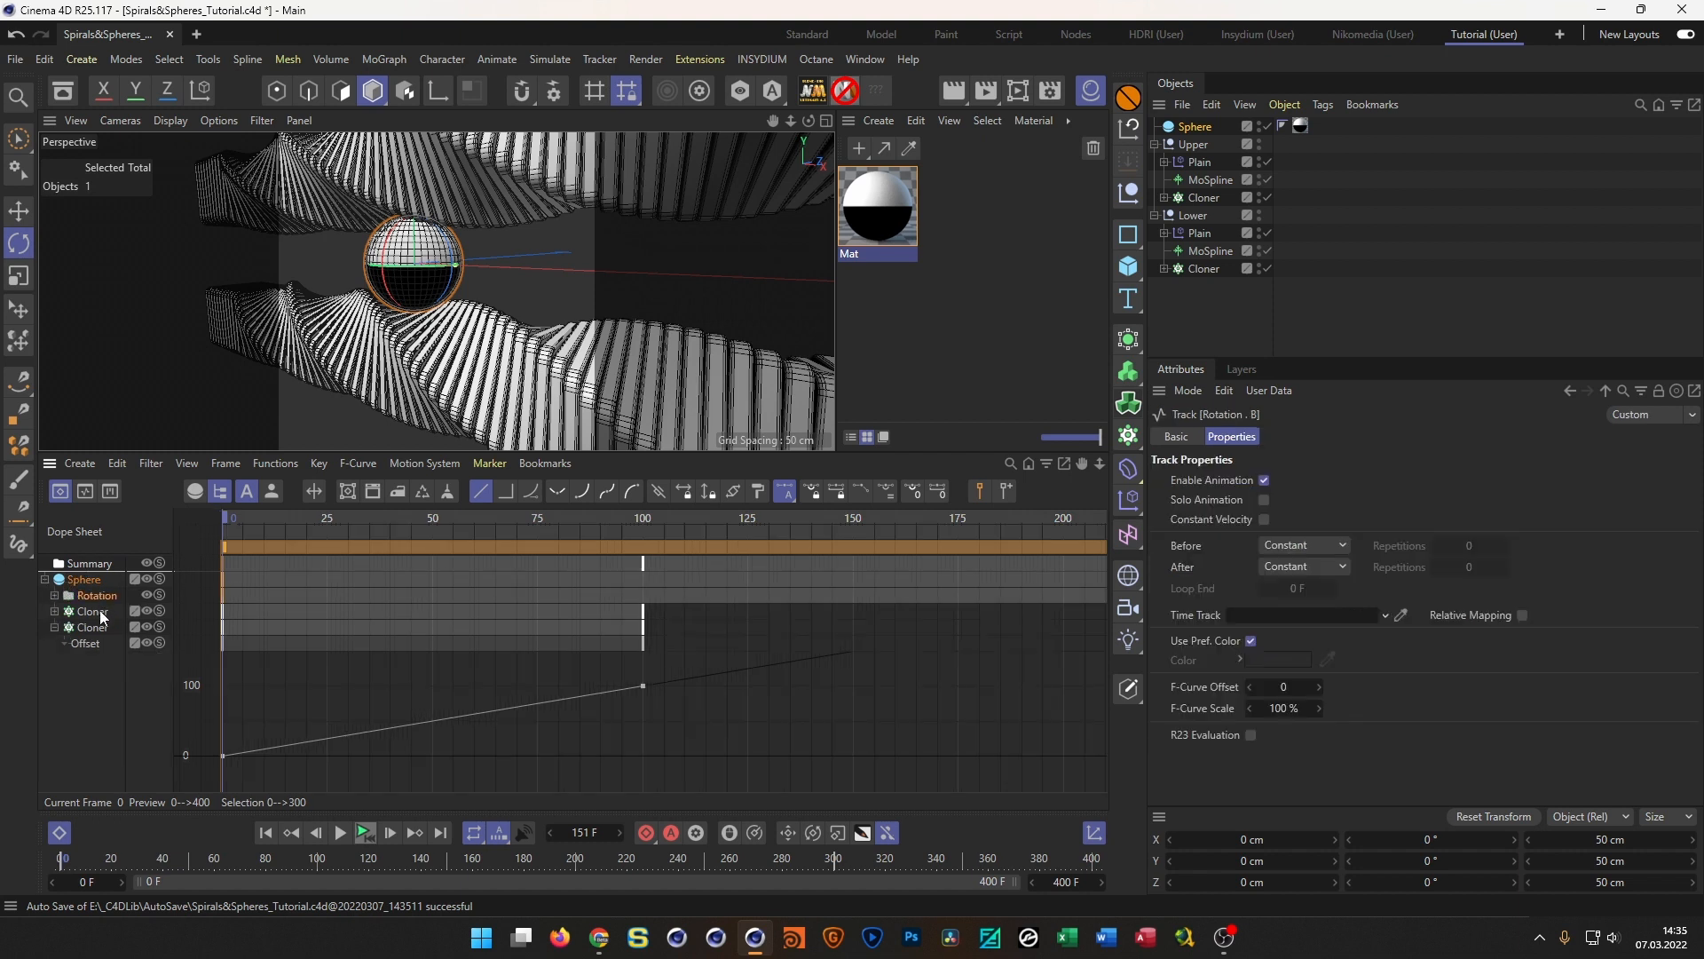
right_click_drag(797, 644, 1127, 643, "alt")
middle_click_drag(1127, 644, 928, 643, "alt")
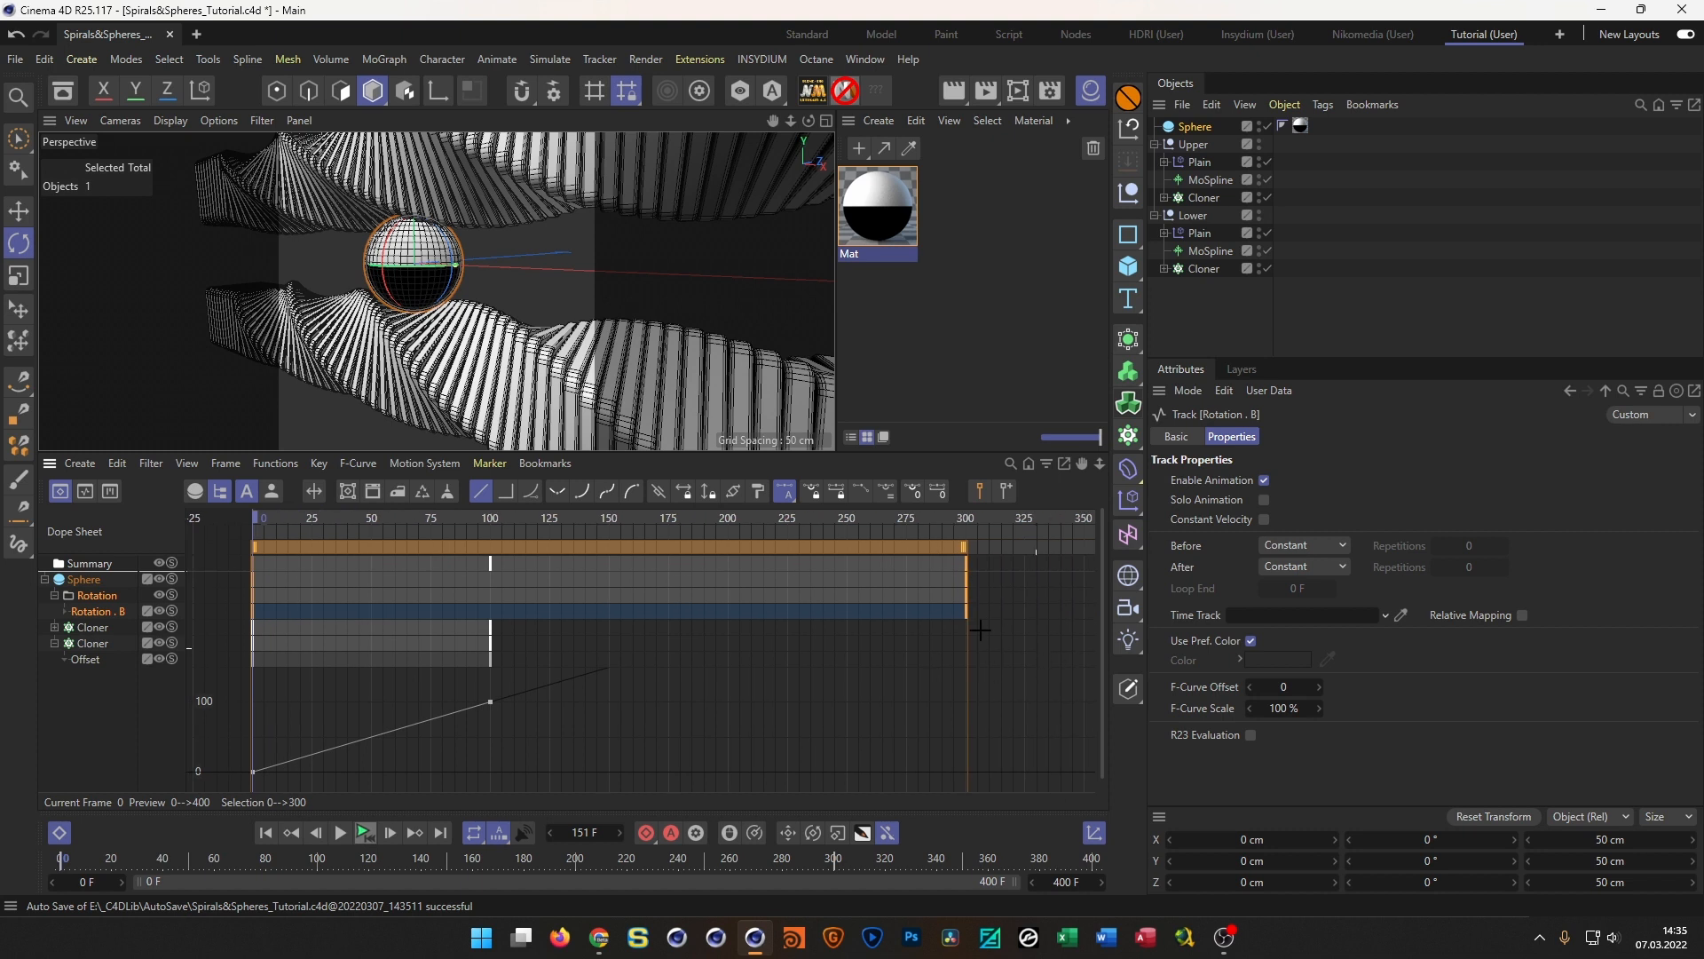
left_click_drag(1037, 647, 950, 606)
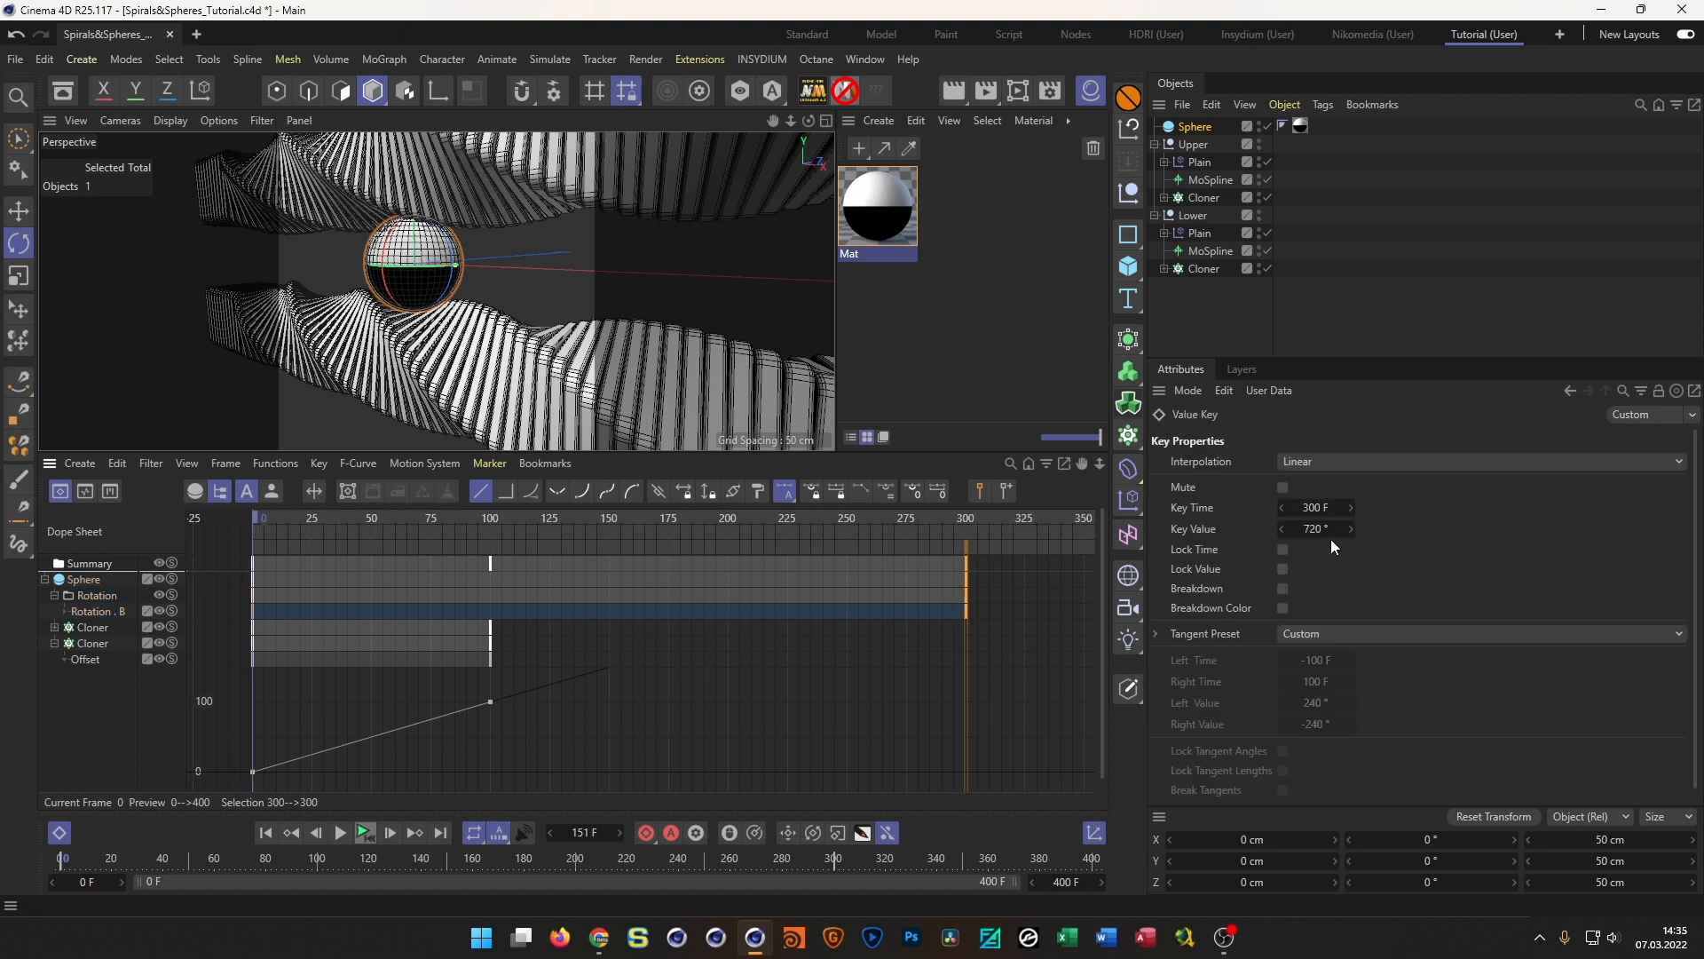
left_click(1304, 505)
type("400")
key("Return")
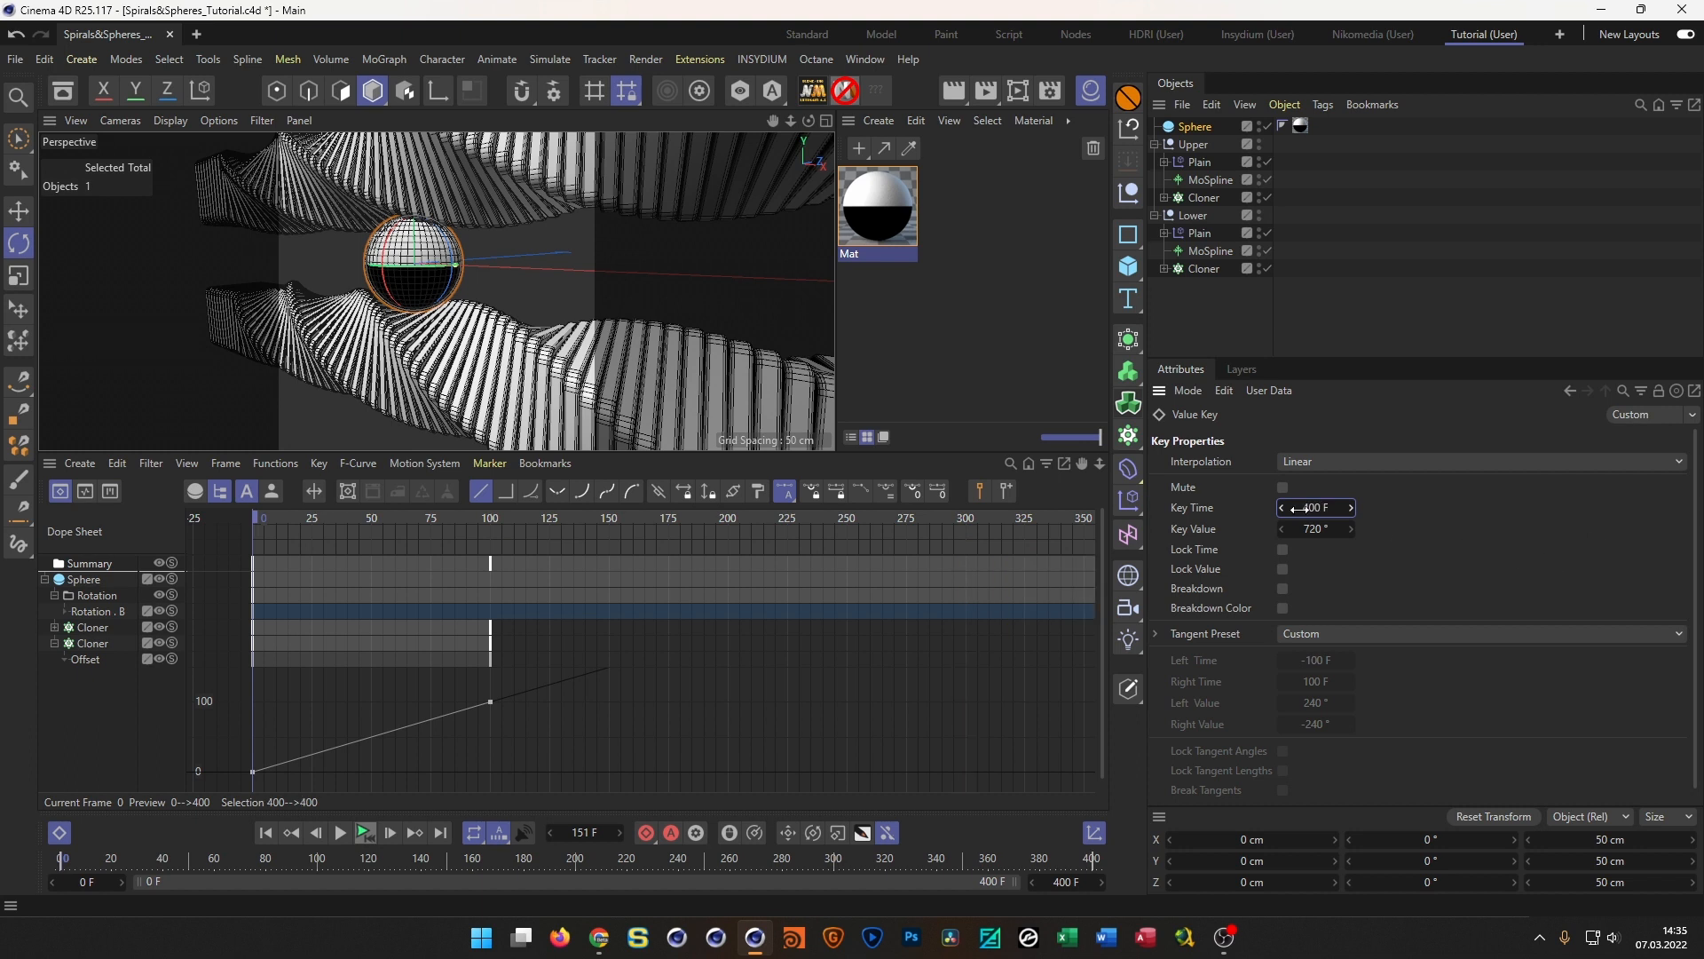
left_click(59, 832)
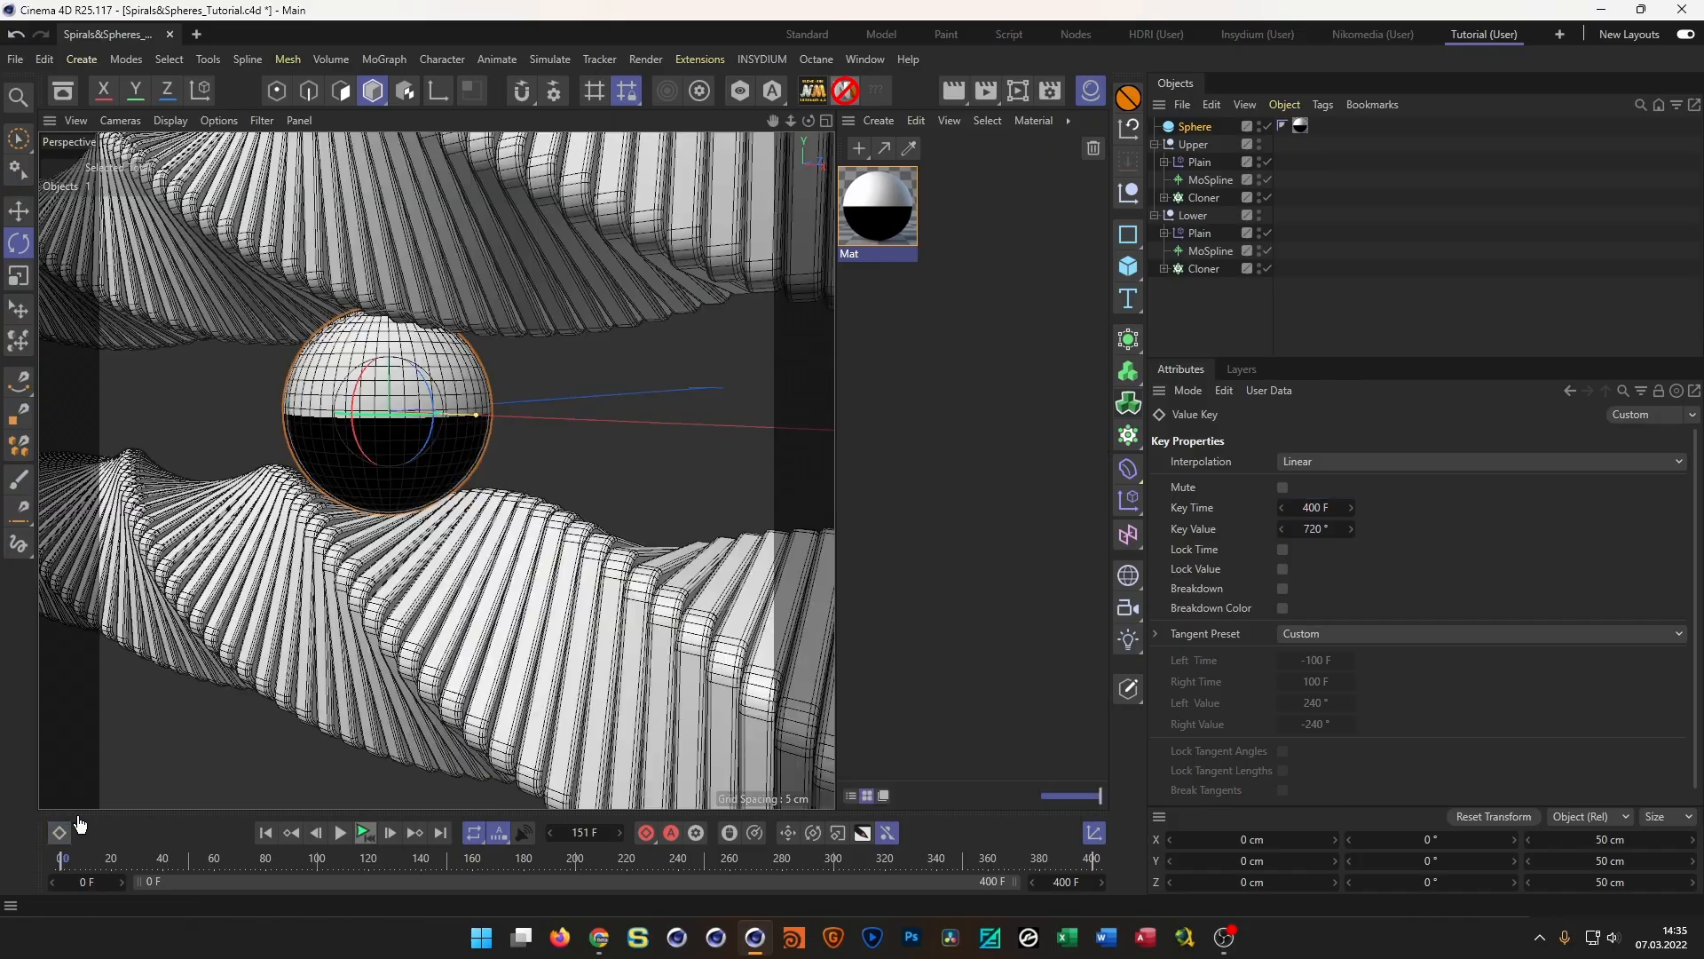
left_click(364, 833)
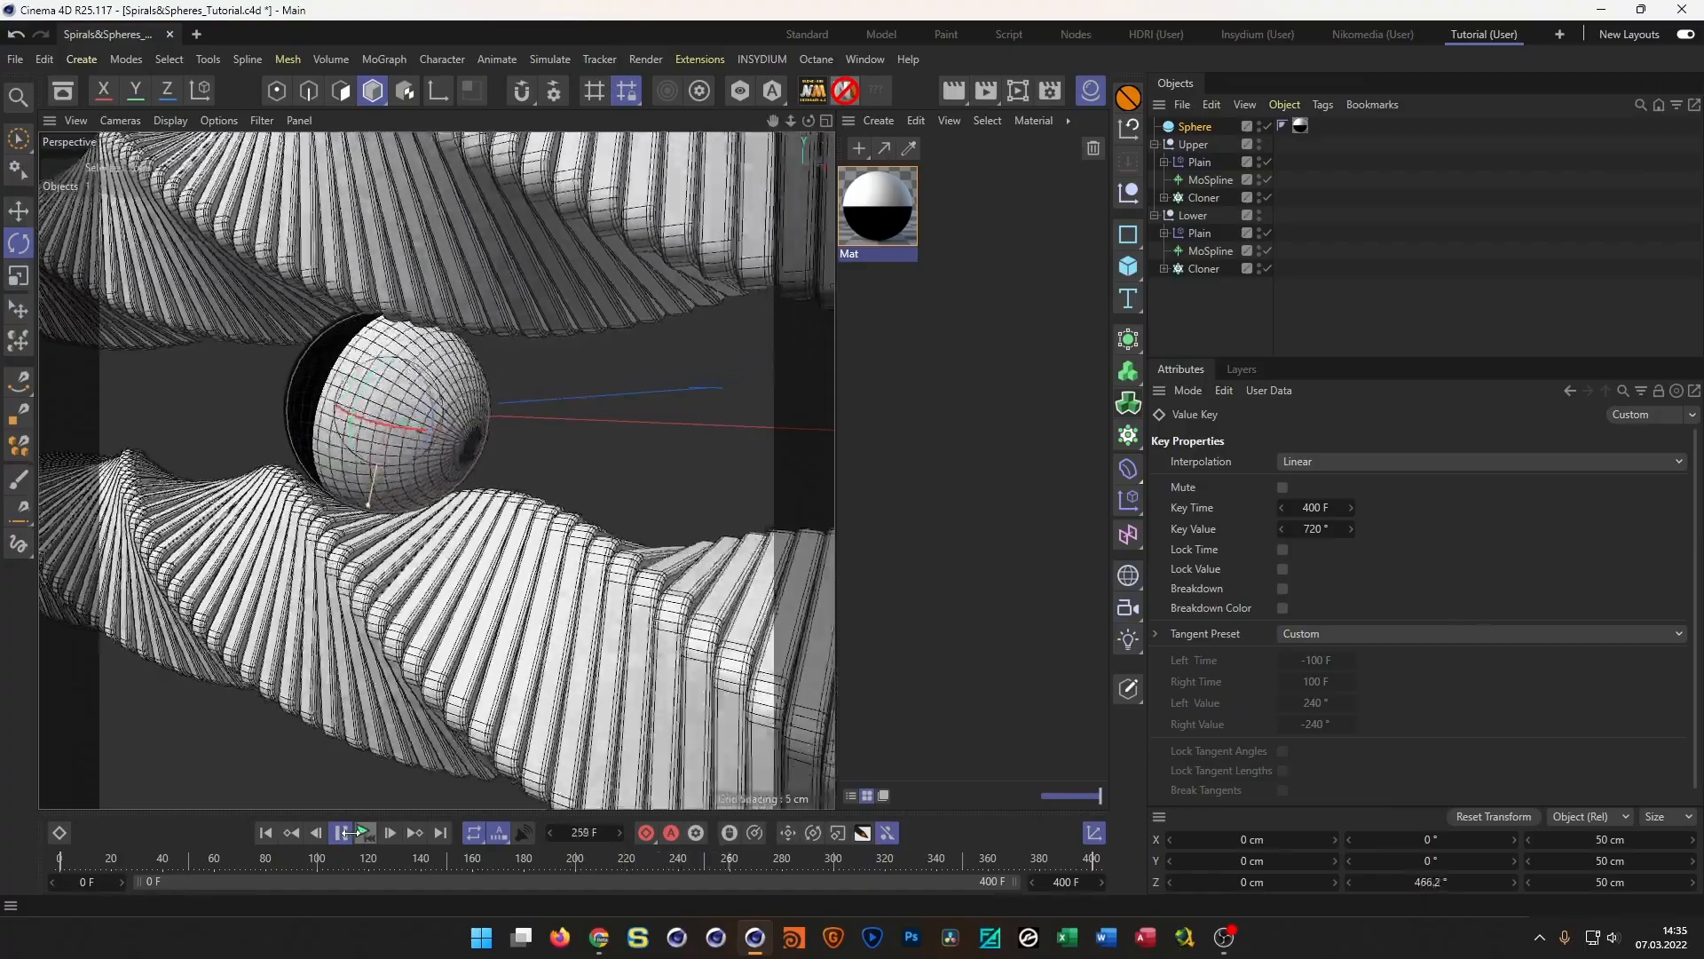
left_click(354, 833)
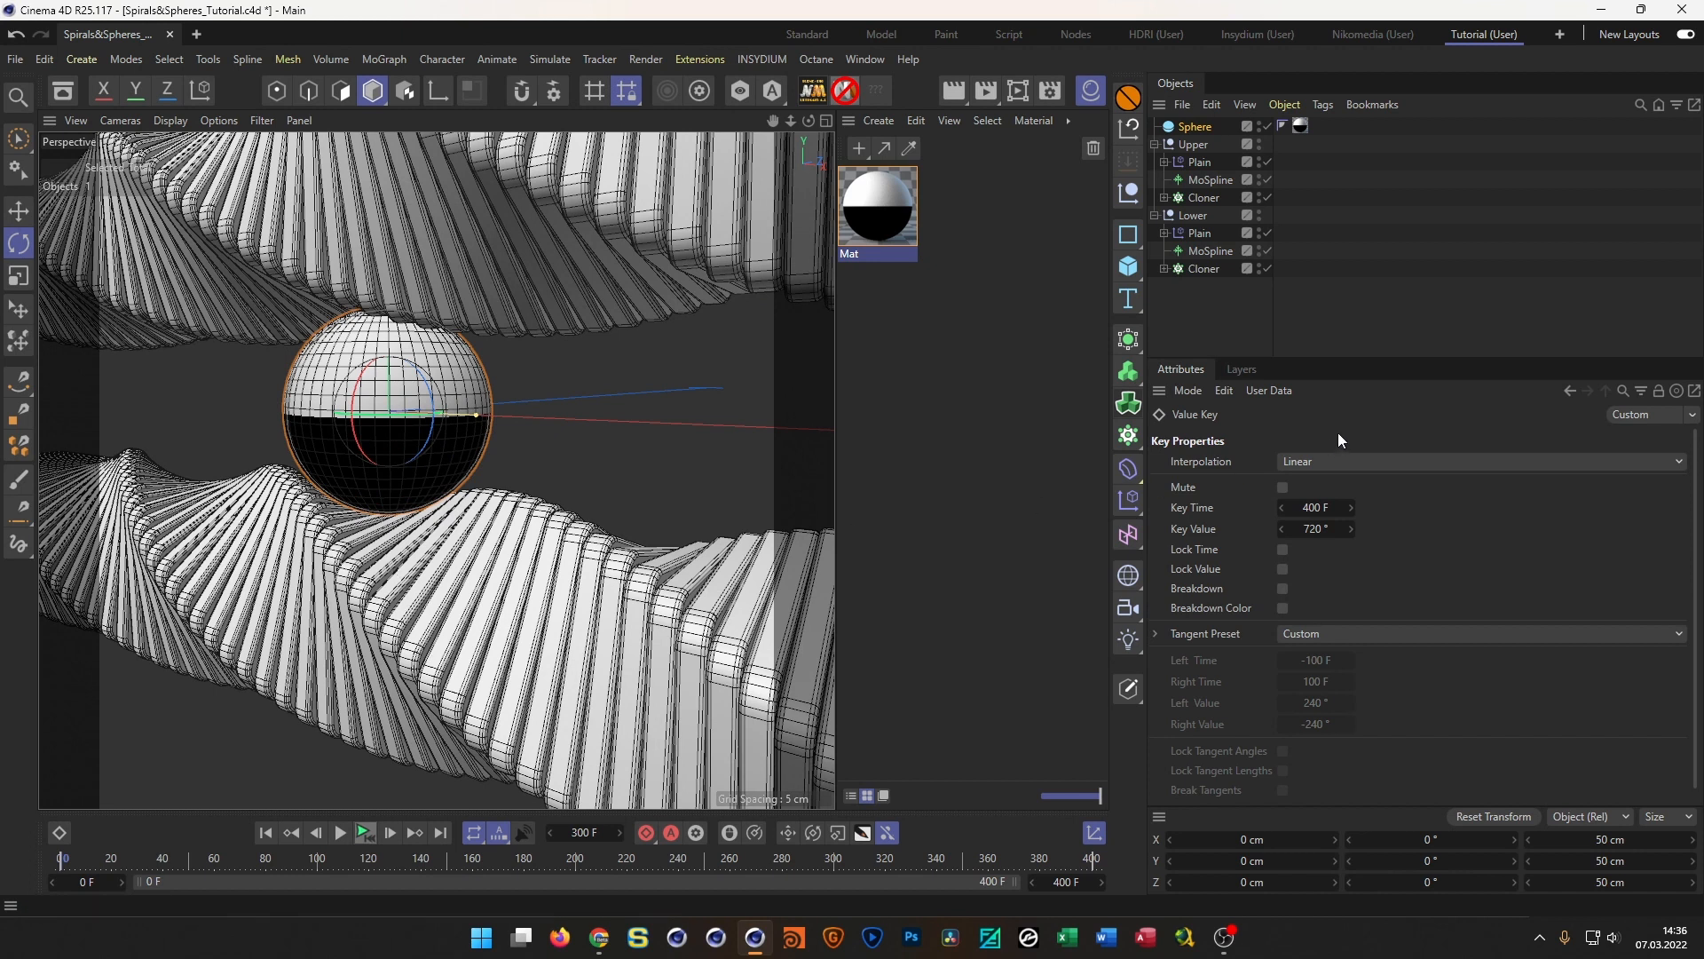
Keyframe the sphere's heading rotation at 0° on frame 0 and go to the last frame
left_click(1200, 127)
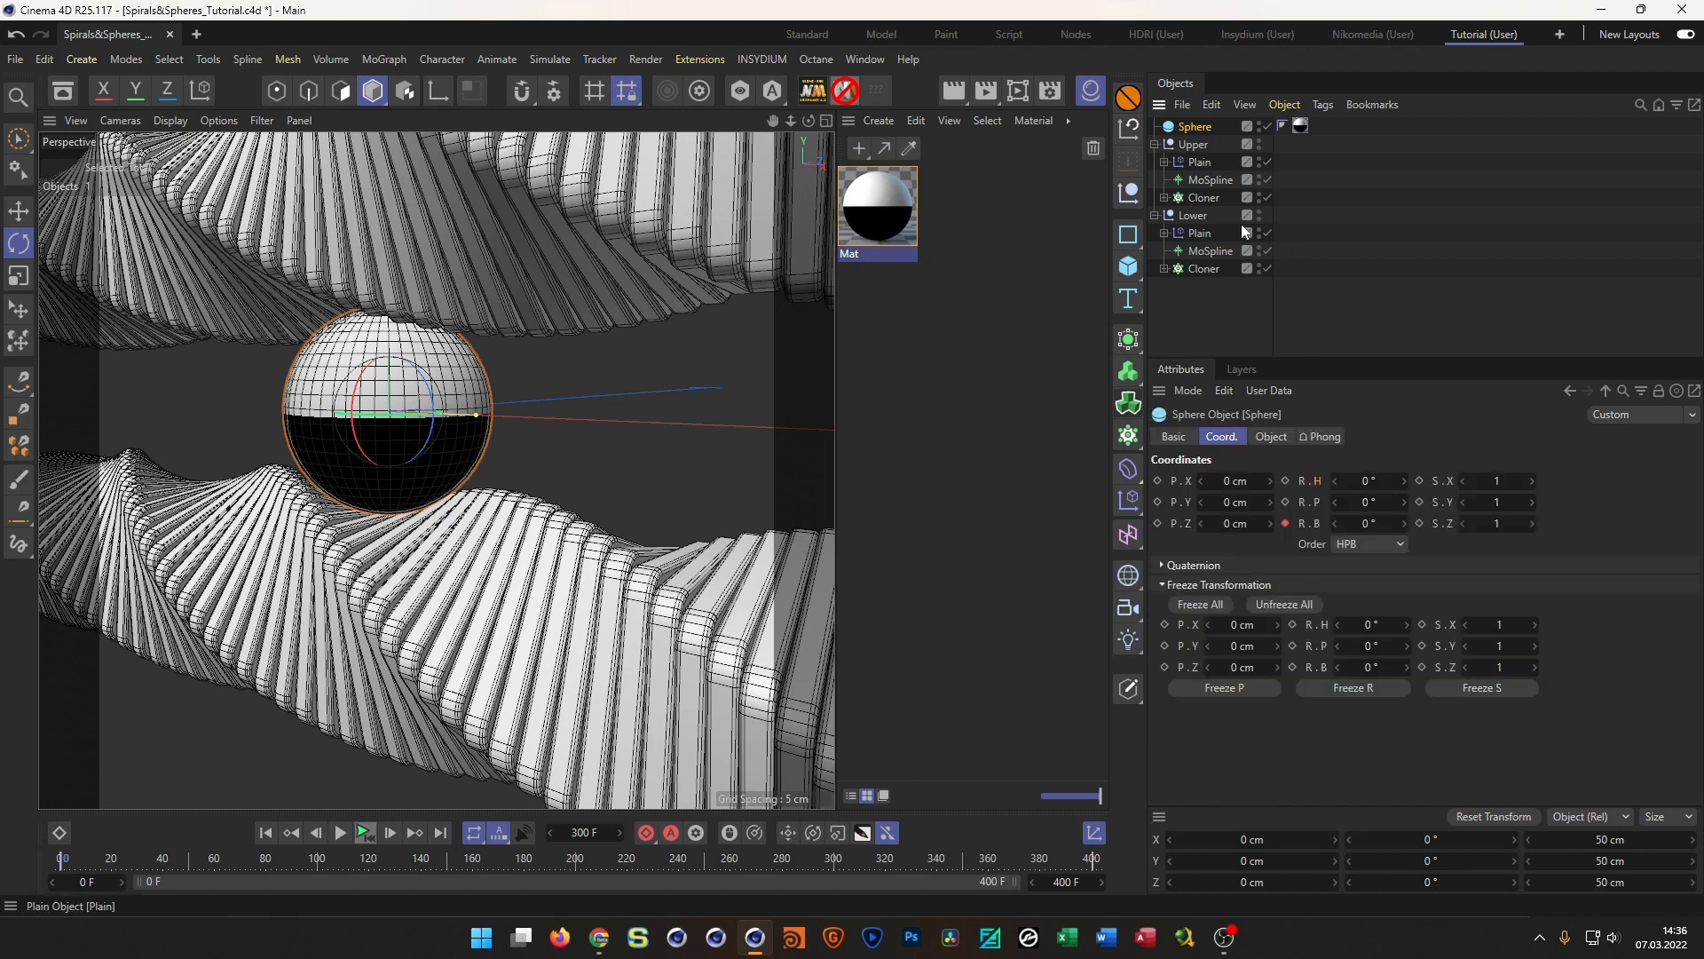
left_click(1287, 479)
left_click(441, 832)
left_click(1369, 480)
type("360")
key("Return")
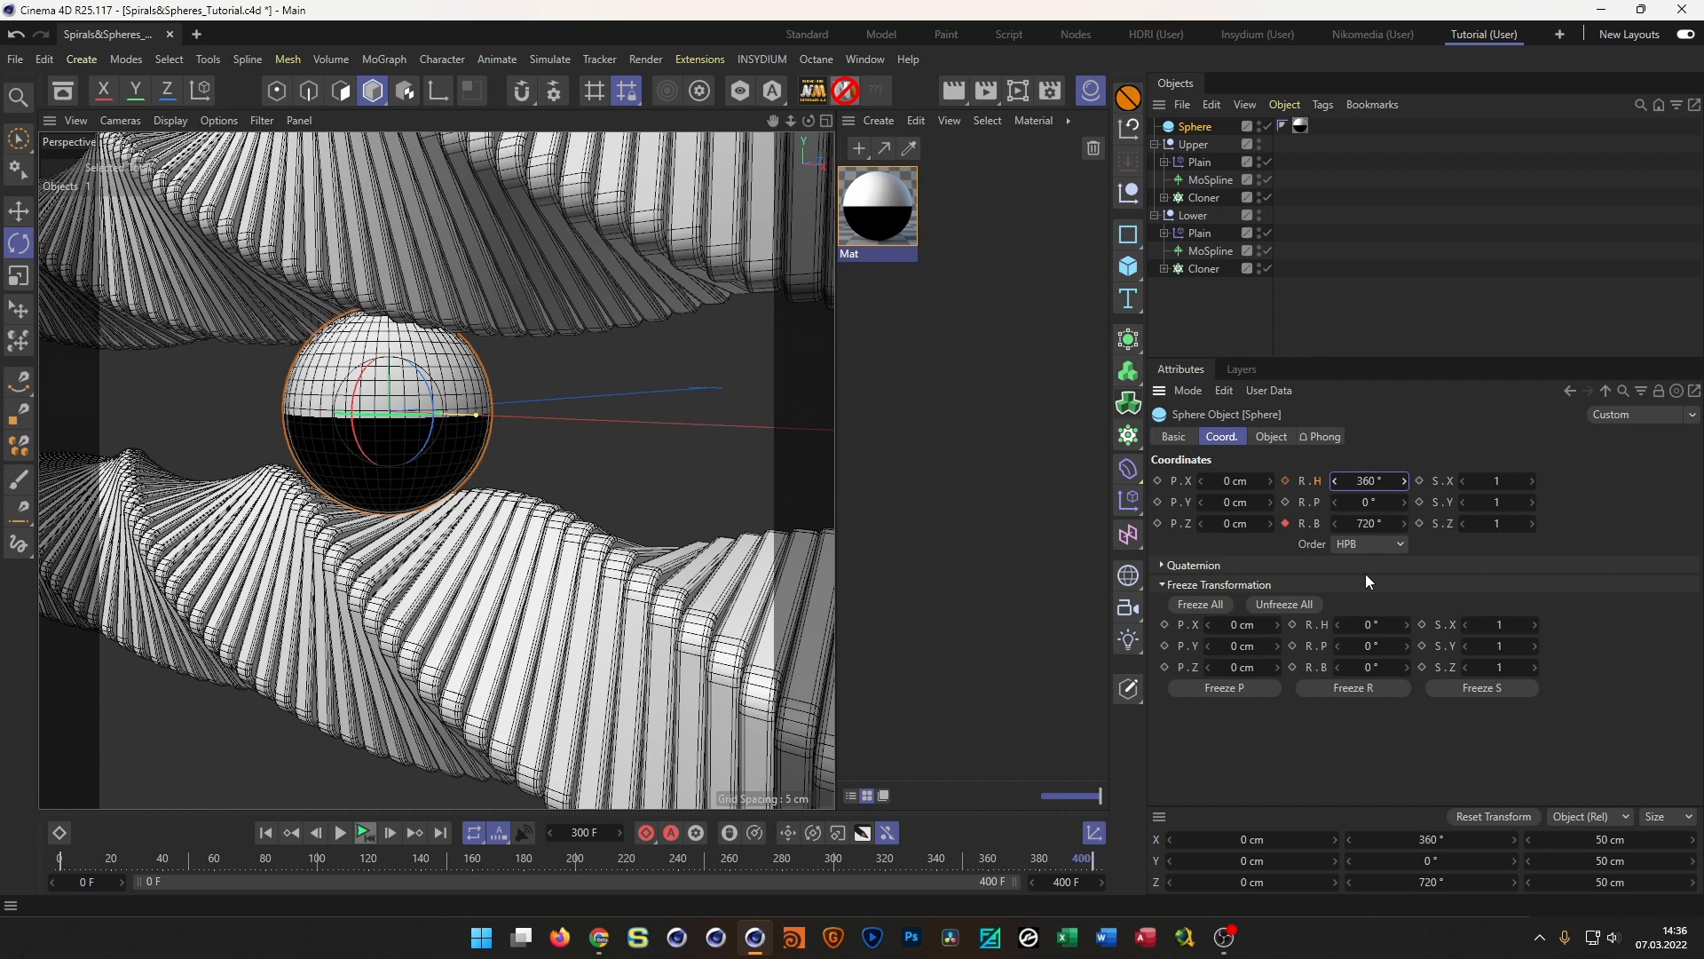
Set the sphere's heading rotation to -360° on the last frame, keyframe it and play the animation
left_click(1384, 487)
type("-360")
key("Return")
left_click(1287, 477)
left_click(366, 834)
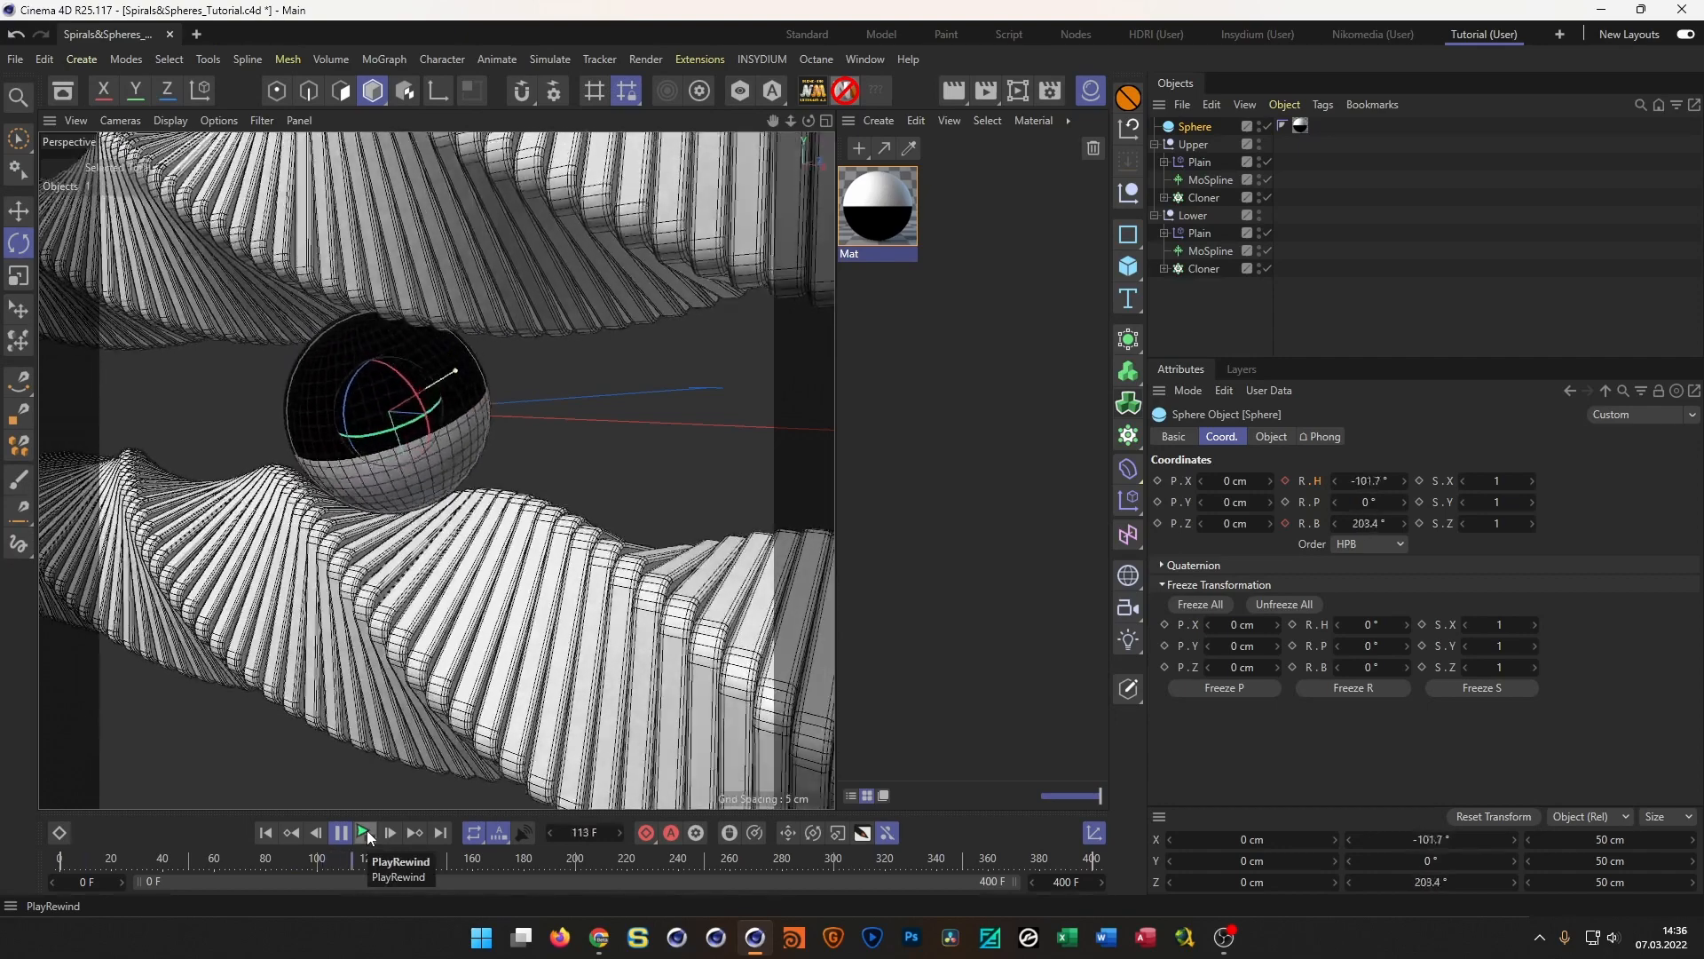
left_click(365, 832)
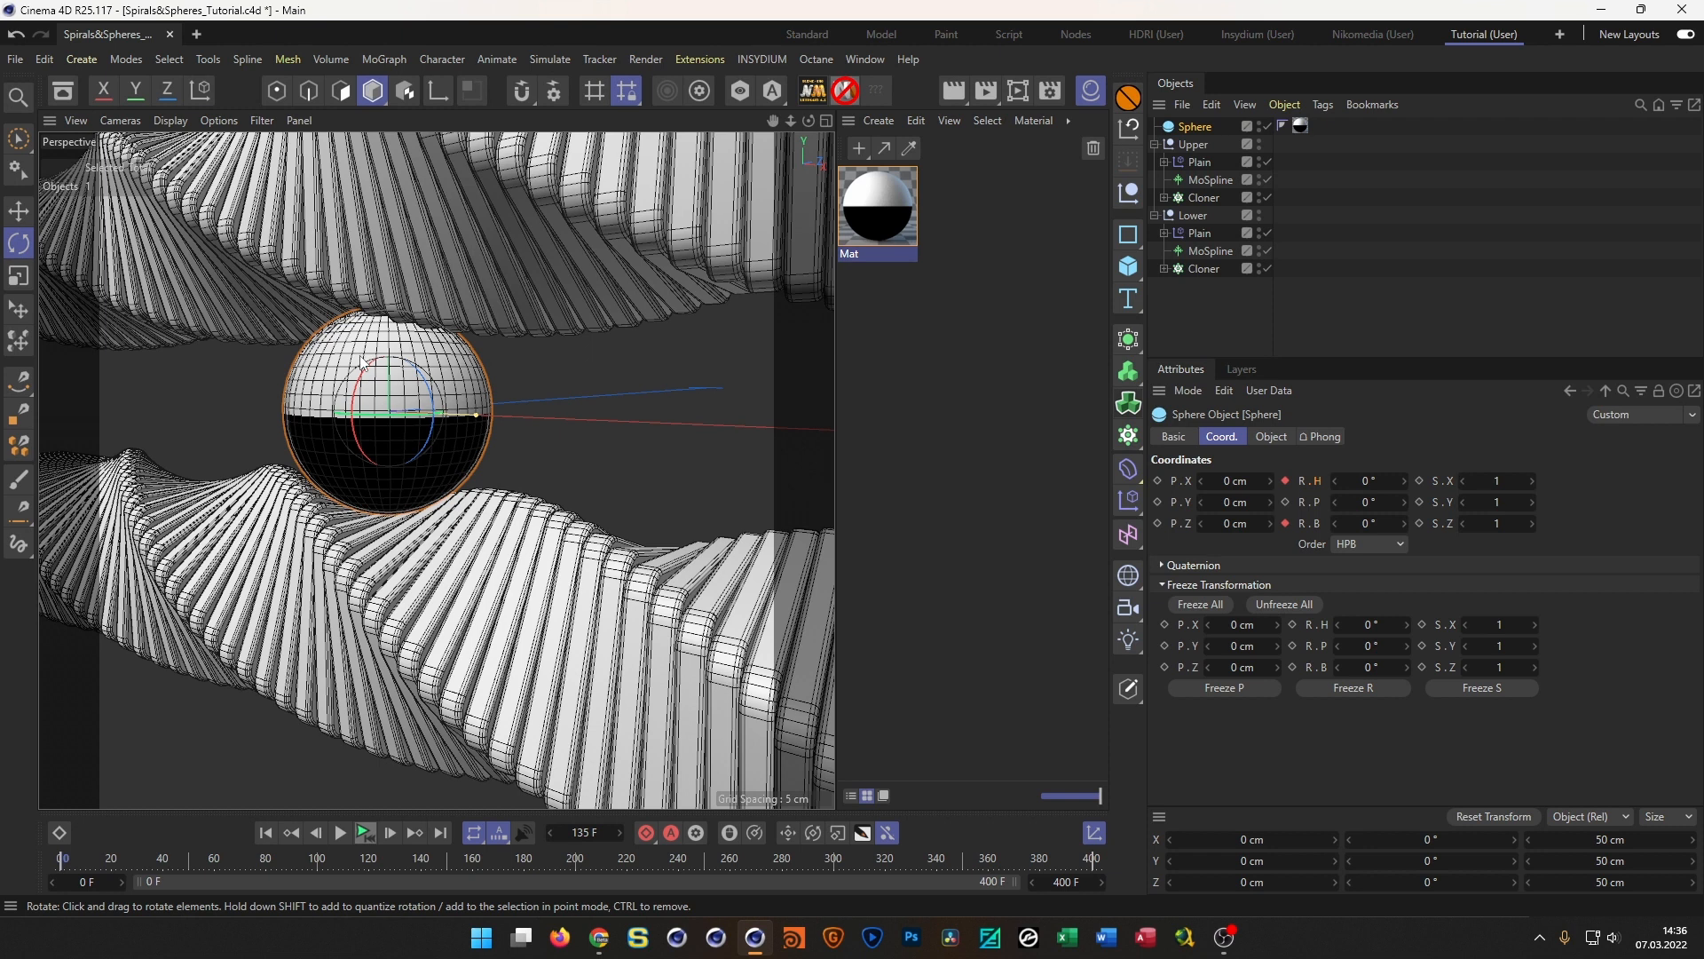
Switch to Chrome to examine the Instagram reference animation's spheres, close the post and return to Cinema 4D
left_click(599, 936)
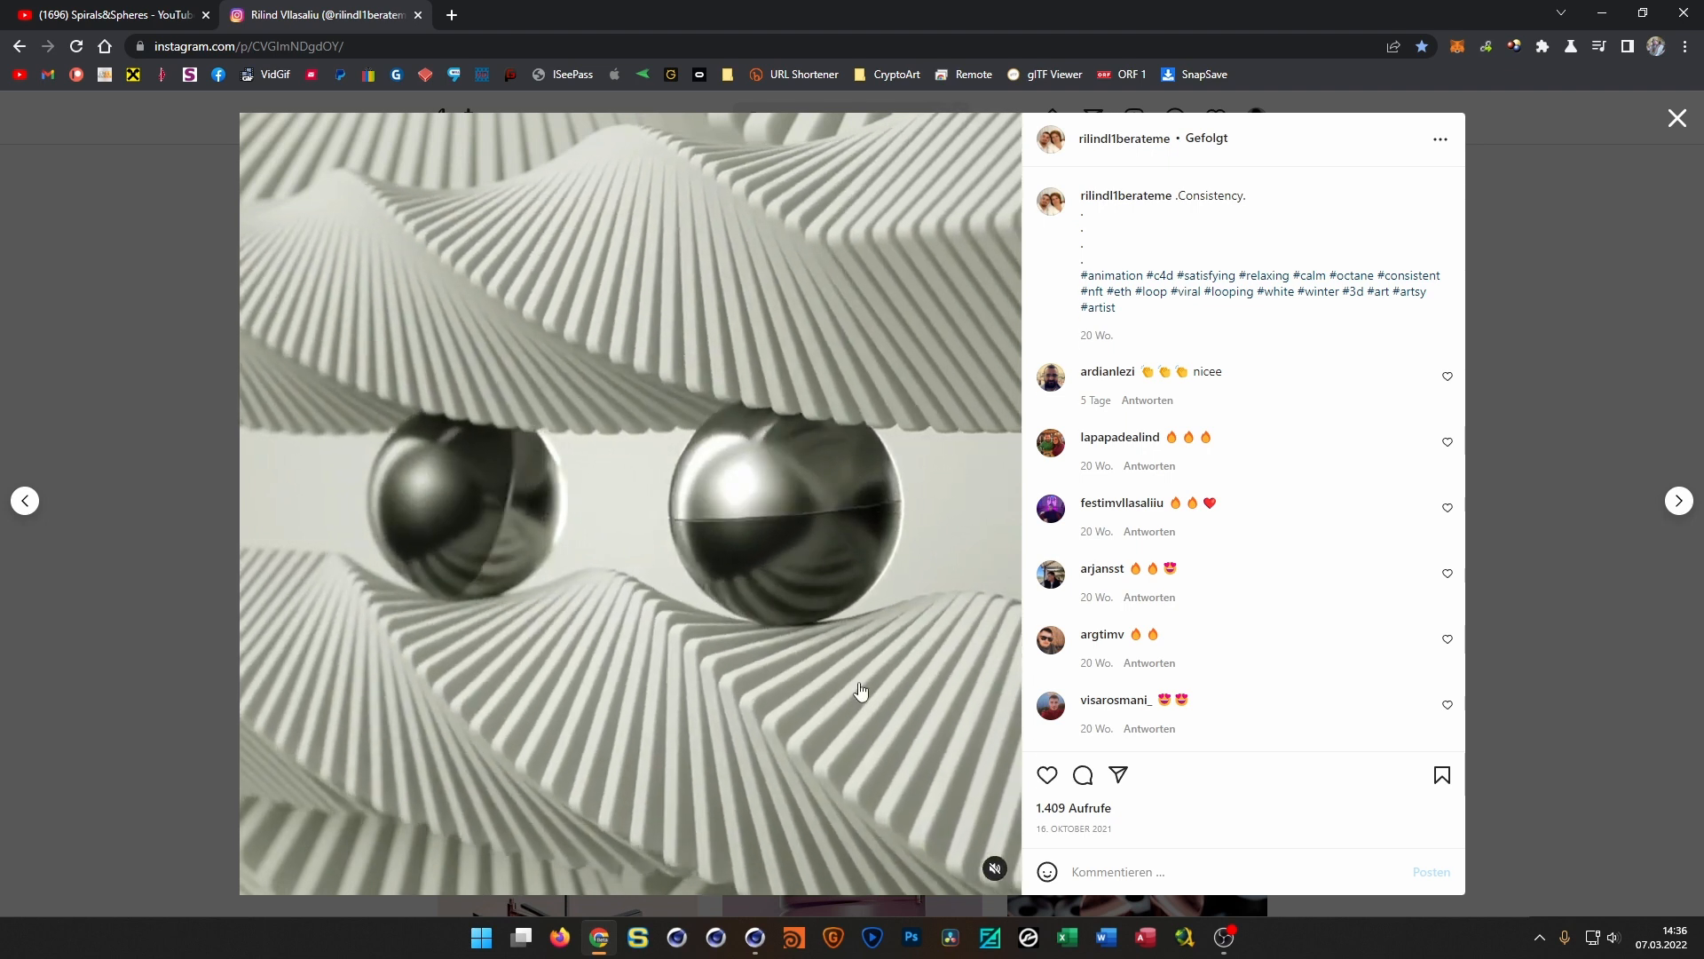
left_click(1547, 512)
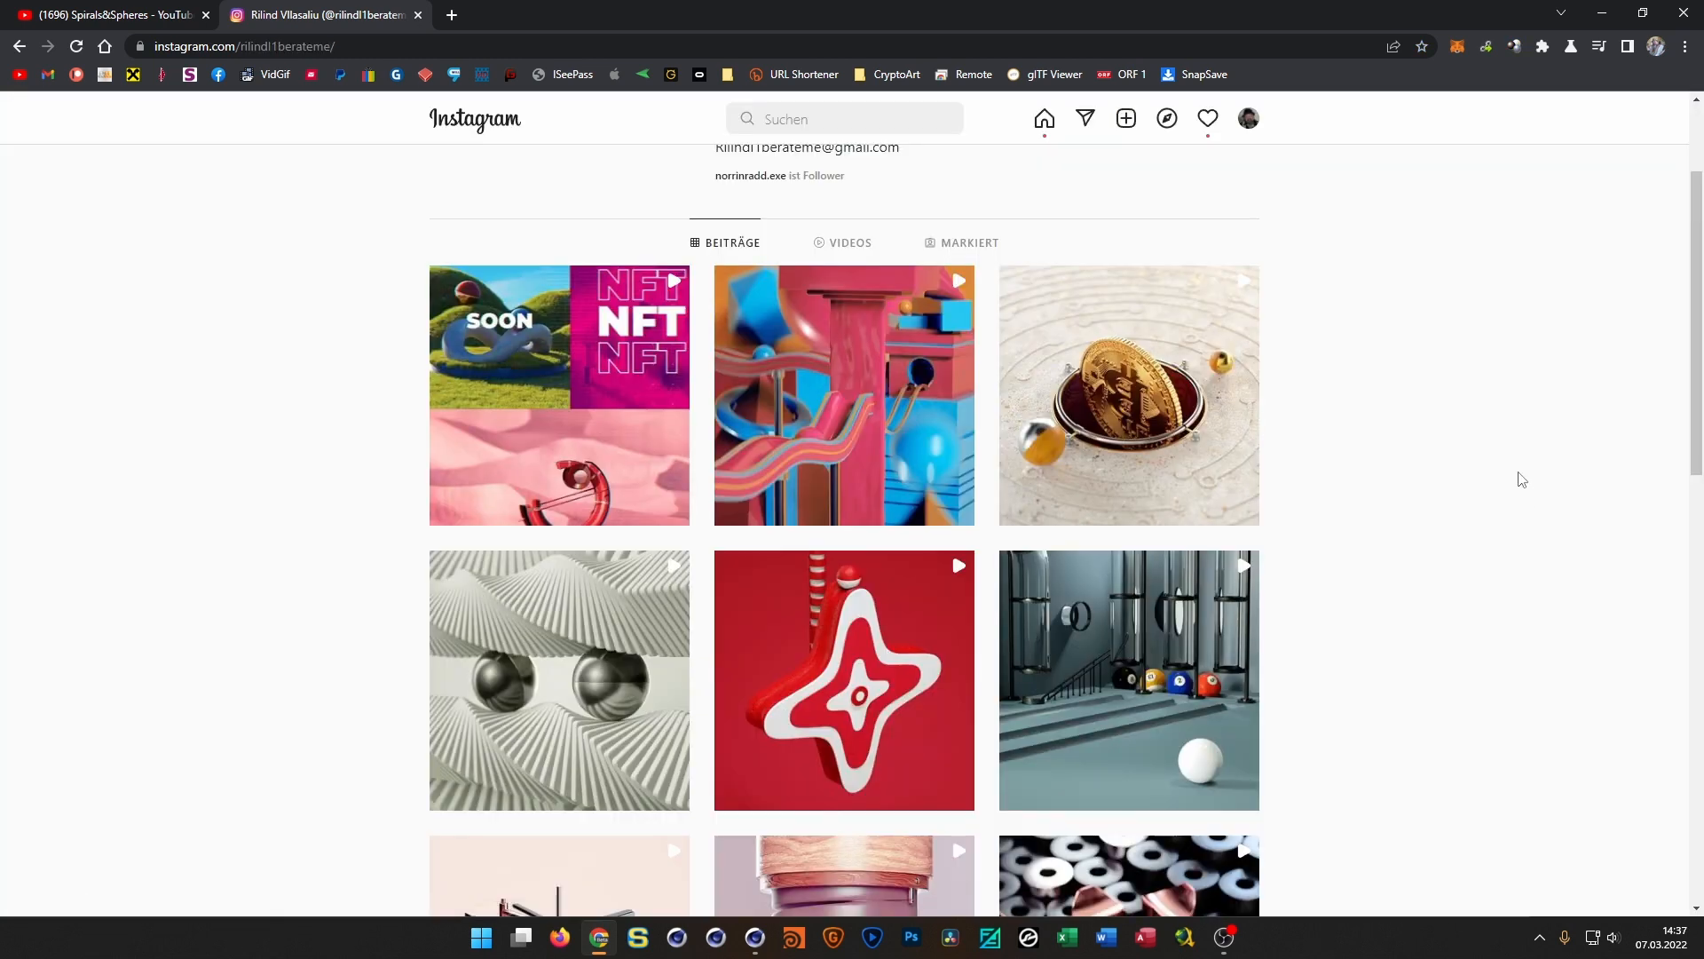
left_click(1603, 12)
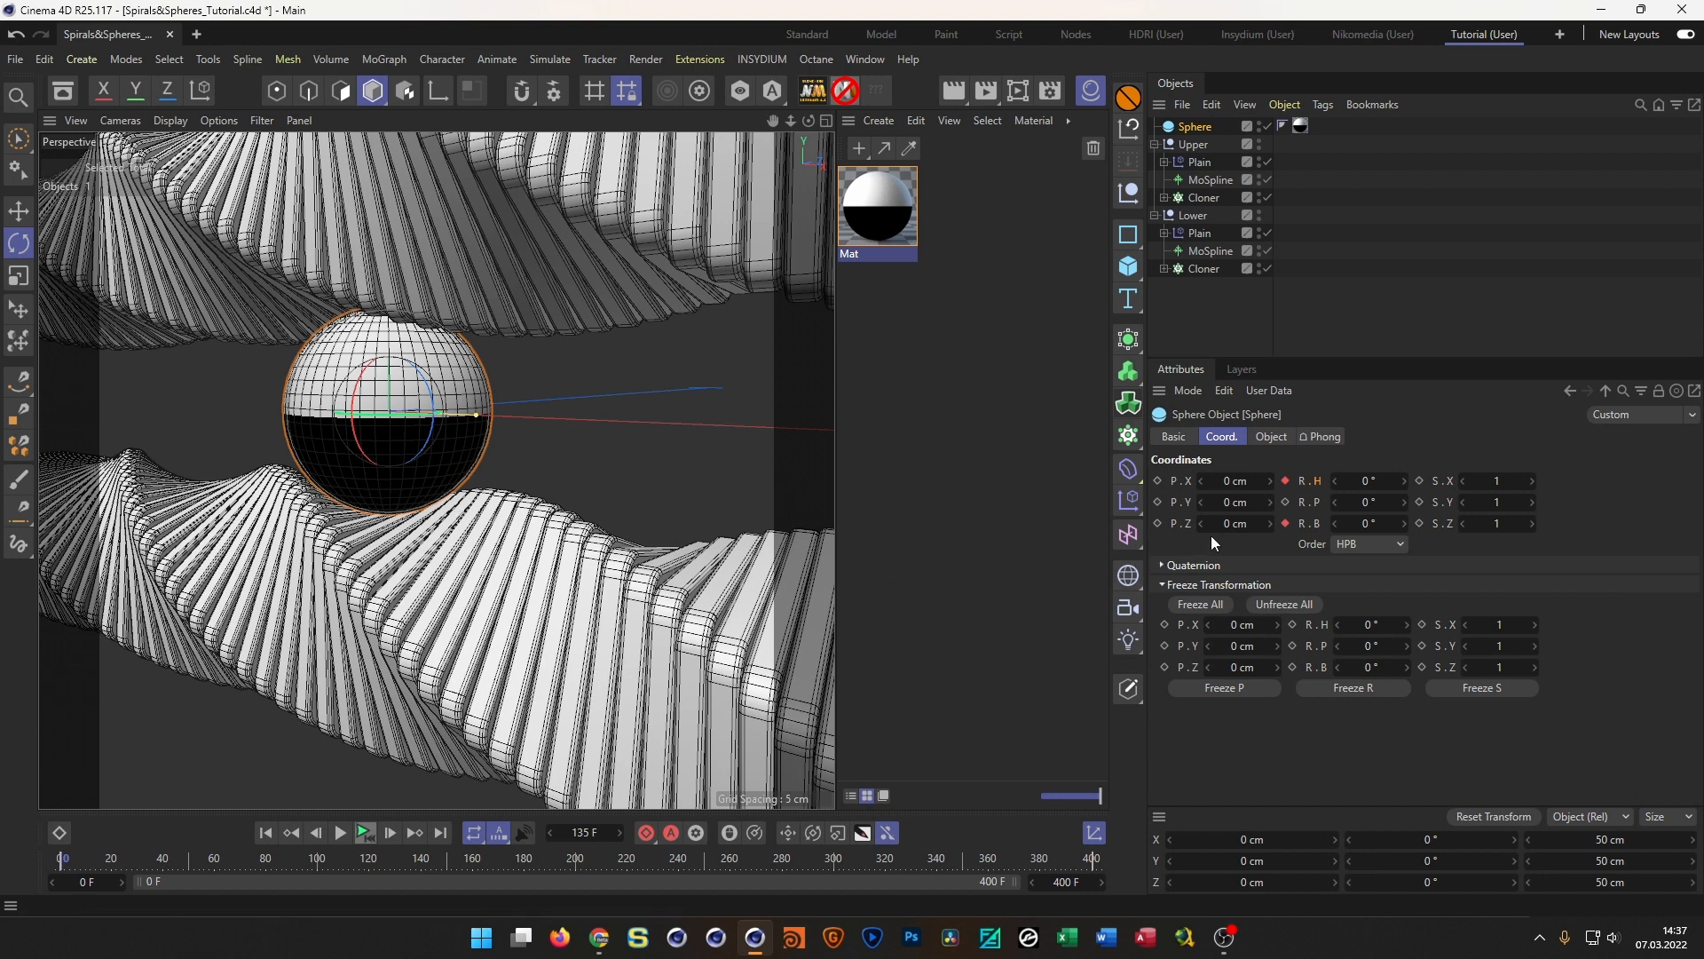
Step through the first frames and play the animation to examine the sphere's combined heading and bank rotation
left_click(390, 832)
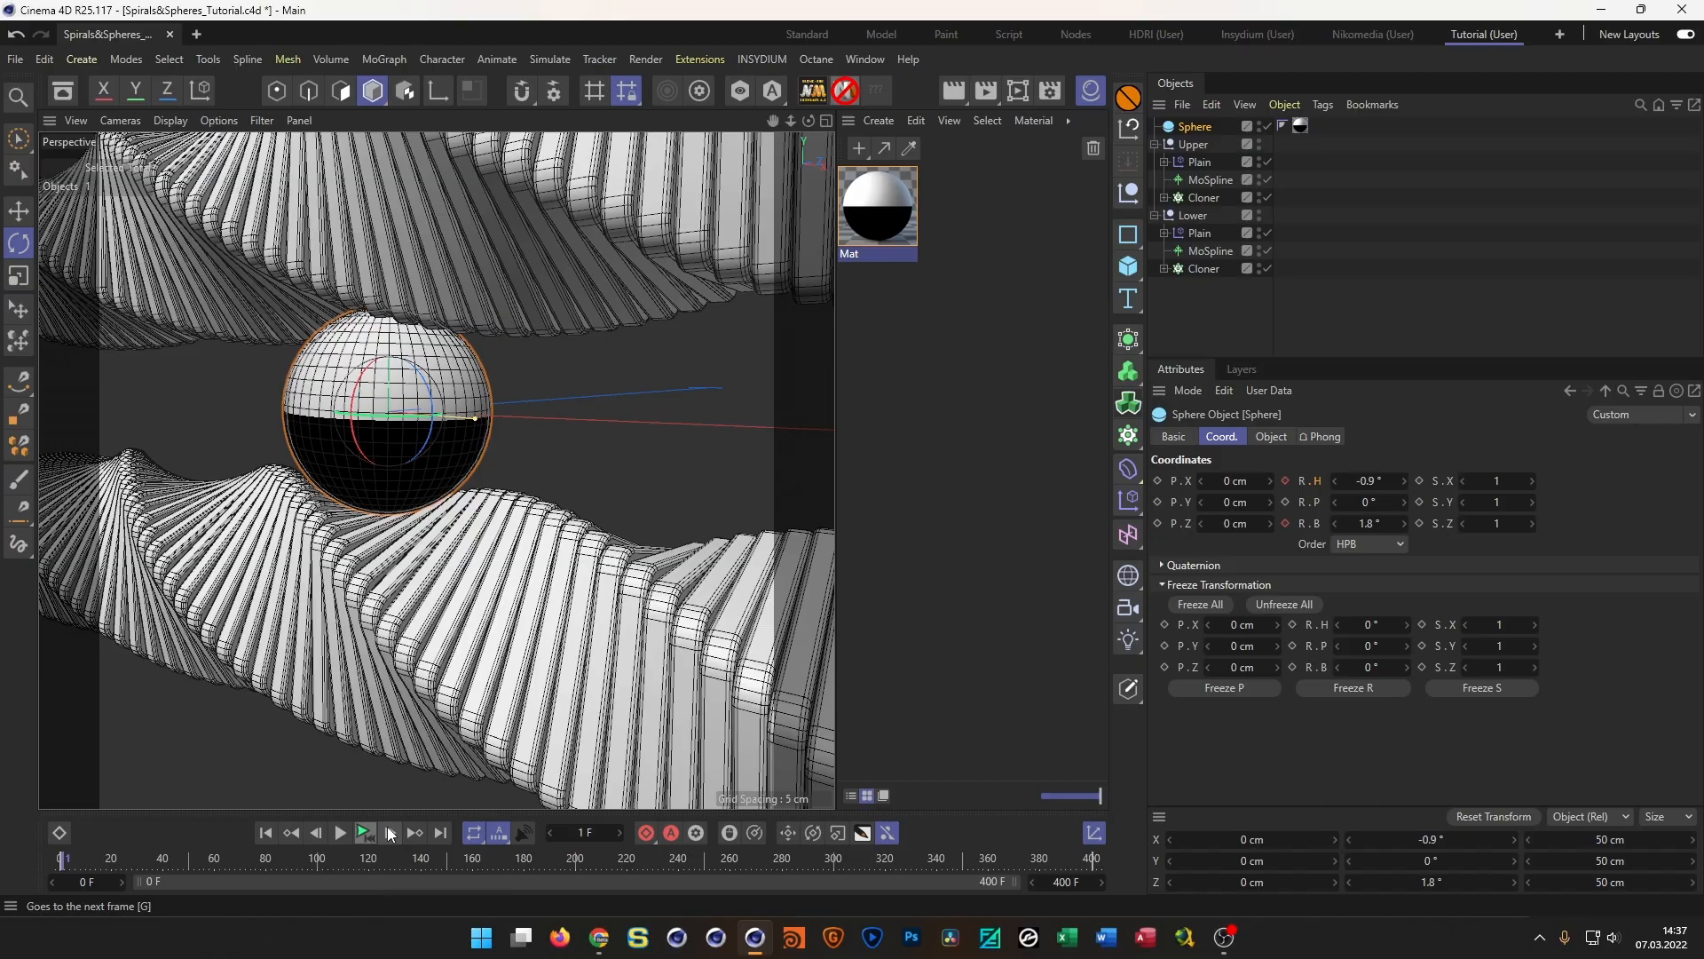
left_click(389, 831)
left_click(359, 832)
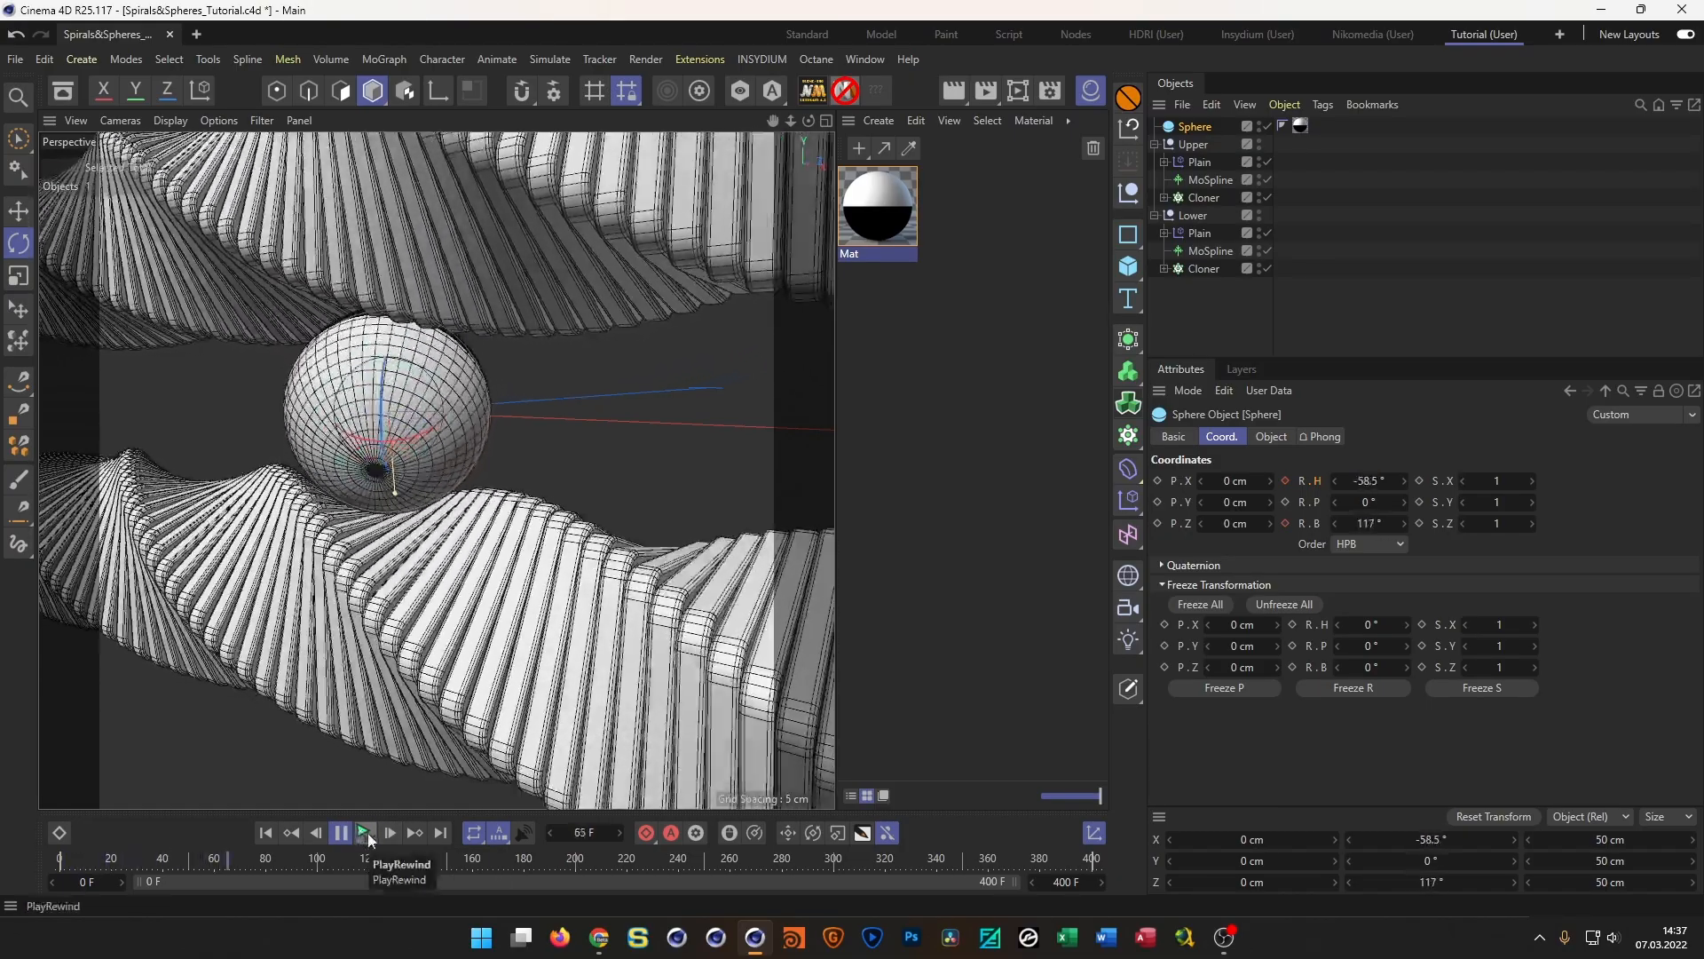
left_click(368, 833)
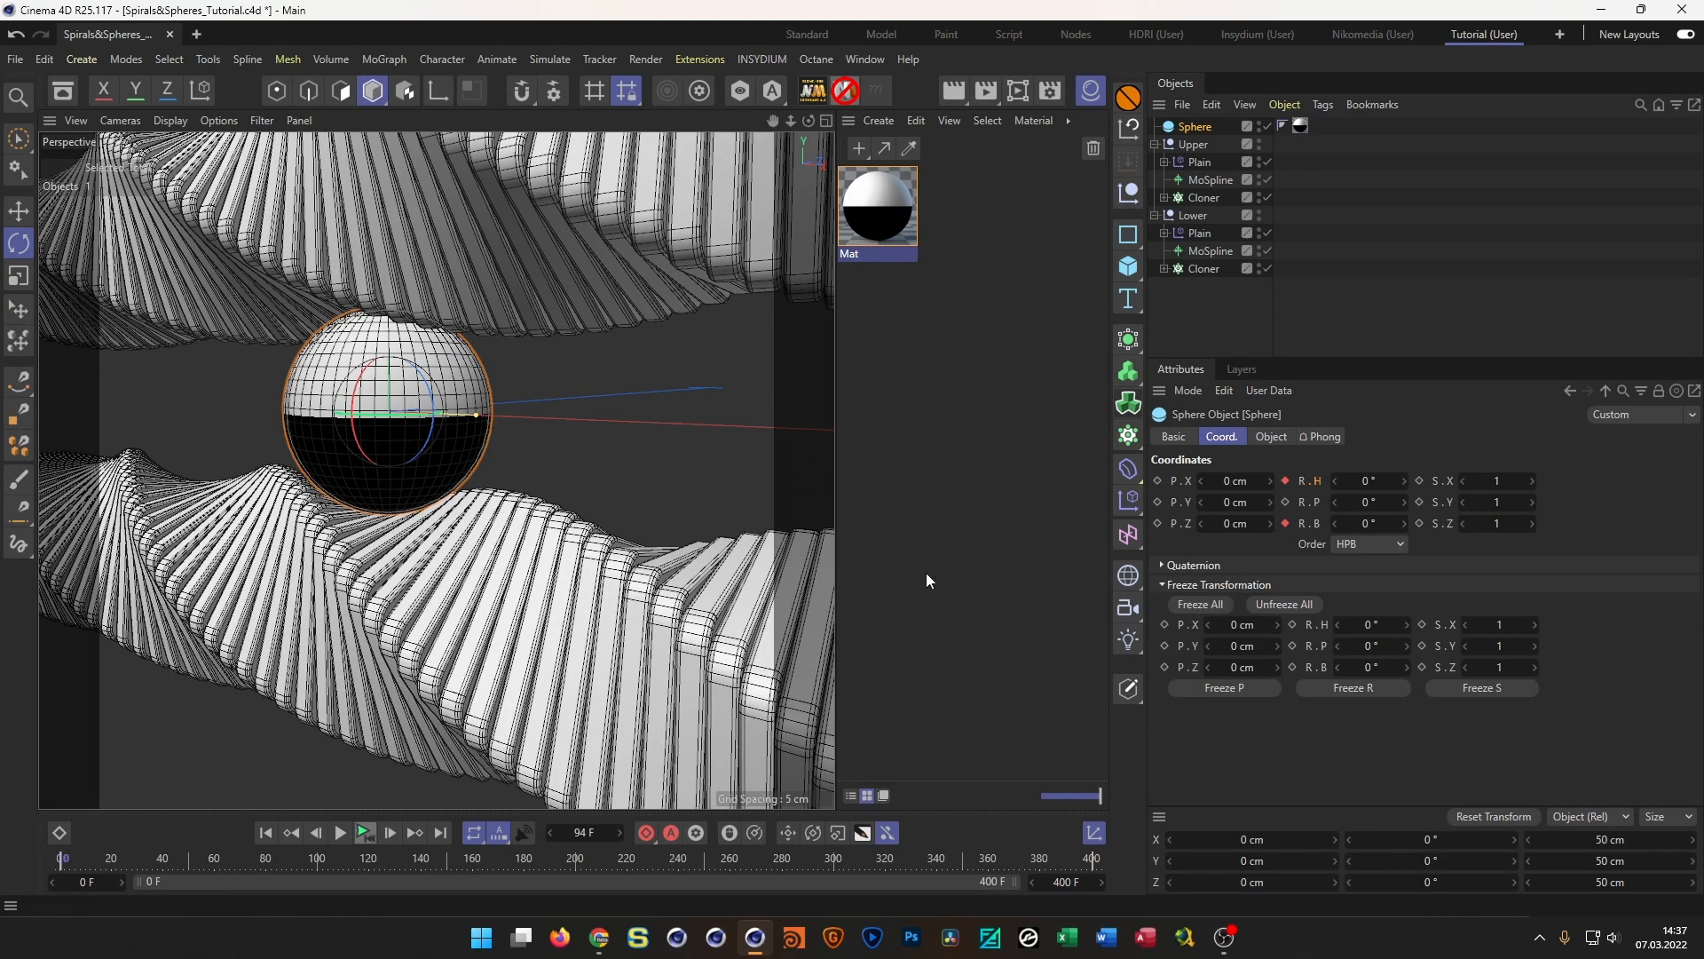
Examine how the sphere sits between the two spirals and switch the viewport to the four-view layout
left_click_drag(470, 568, 543, 565, "alt")
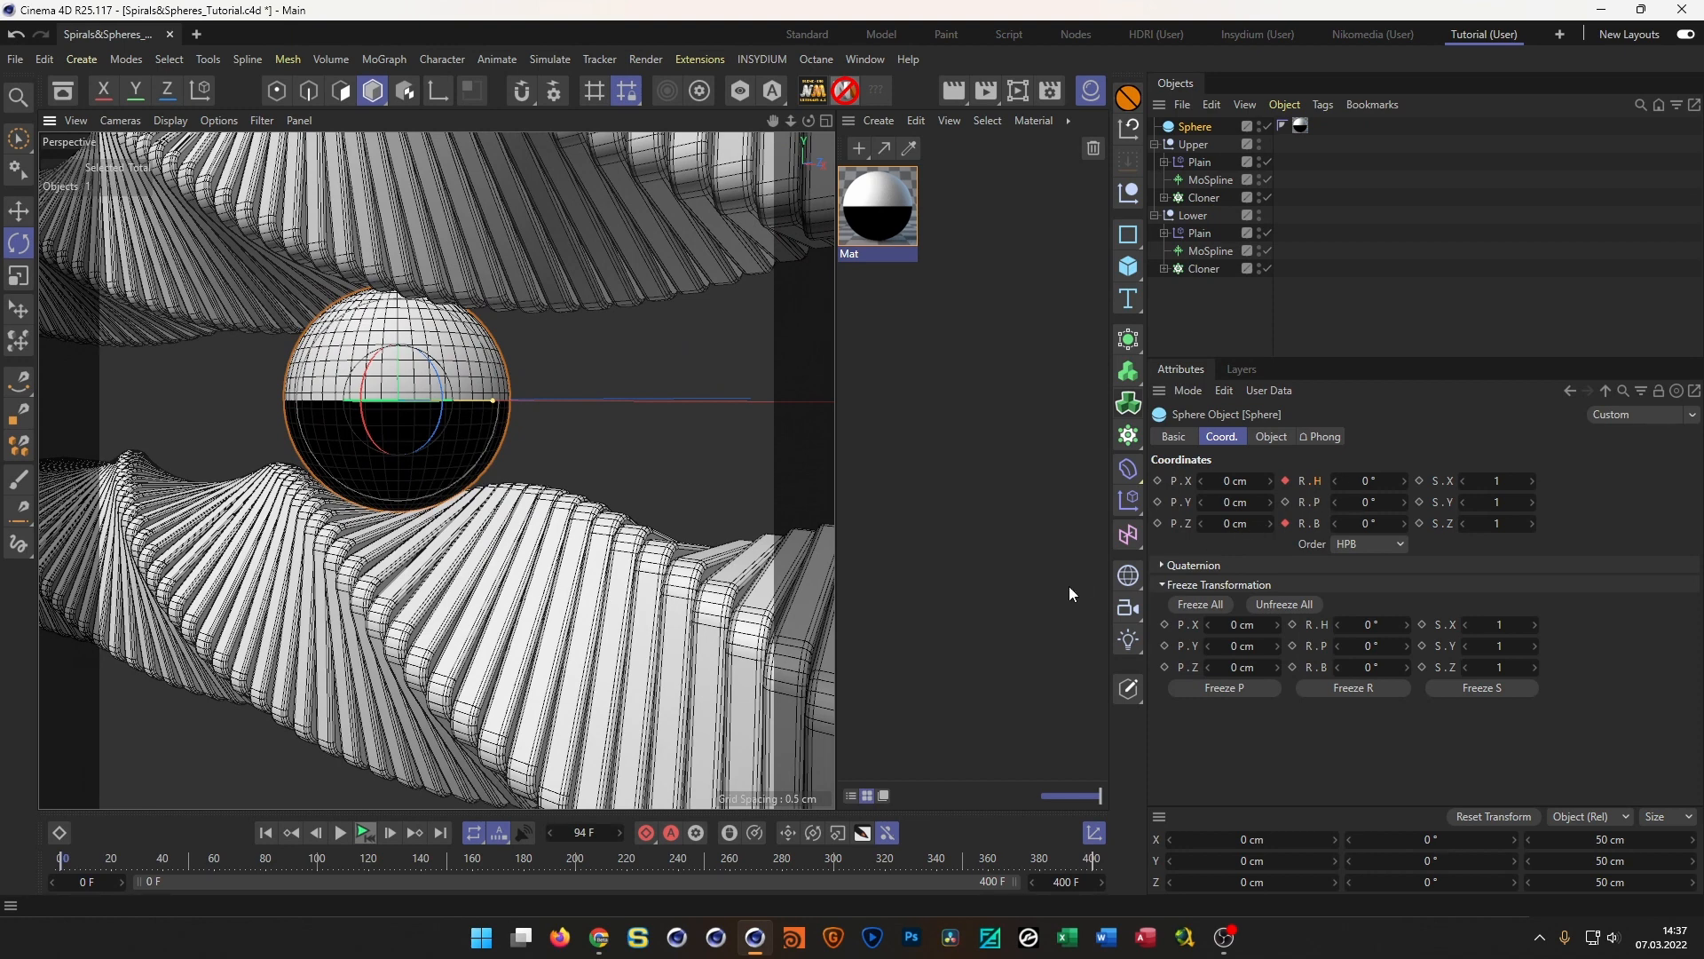
left_click_drag(657, 637, 503, 481, "alt")
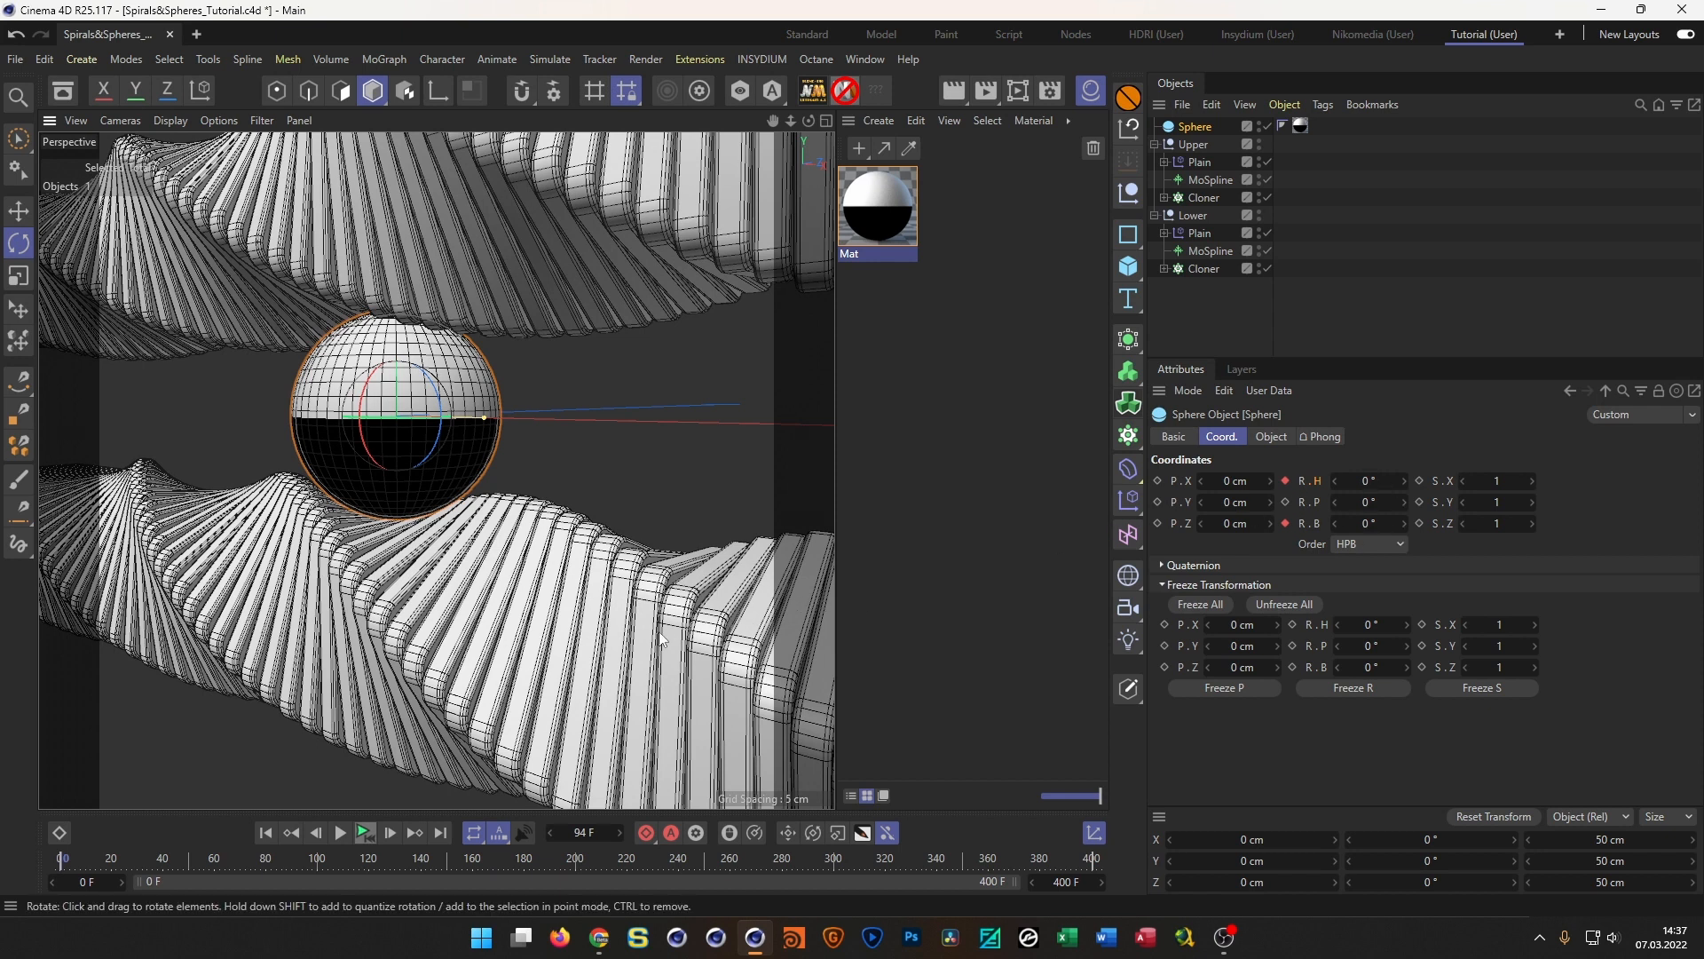
left_click_drag(550, 578, 530, 585, "alt")
middle_click(536, 579)
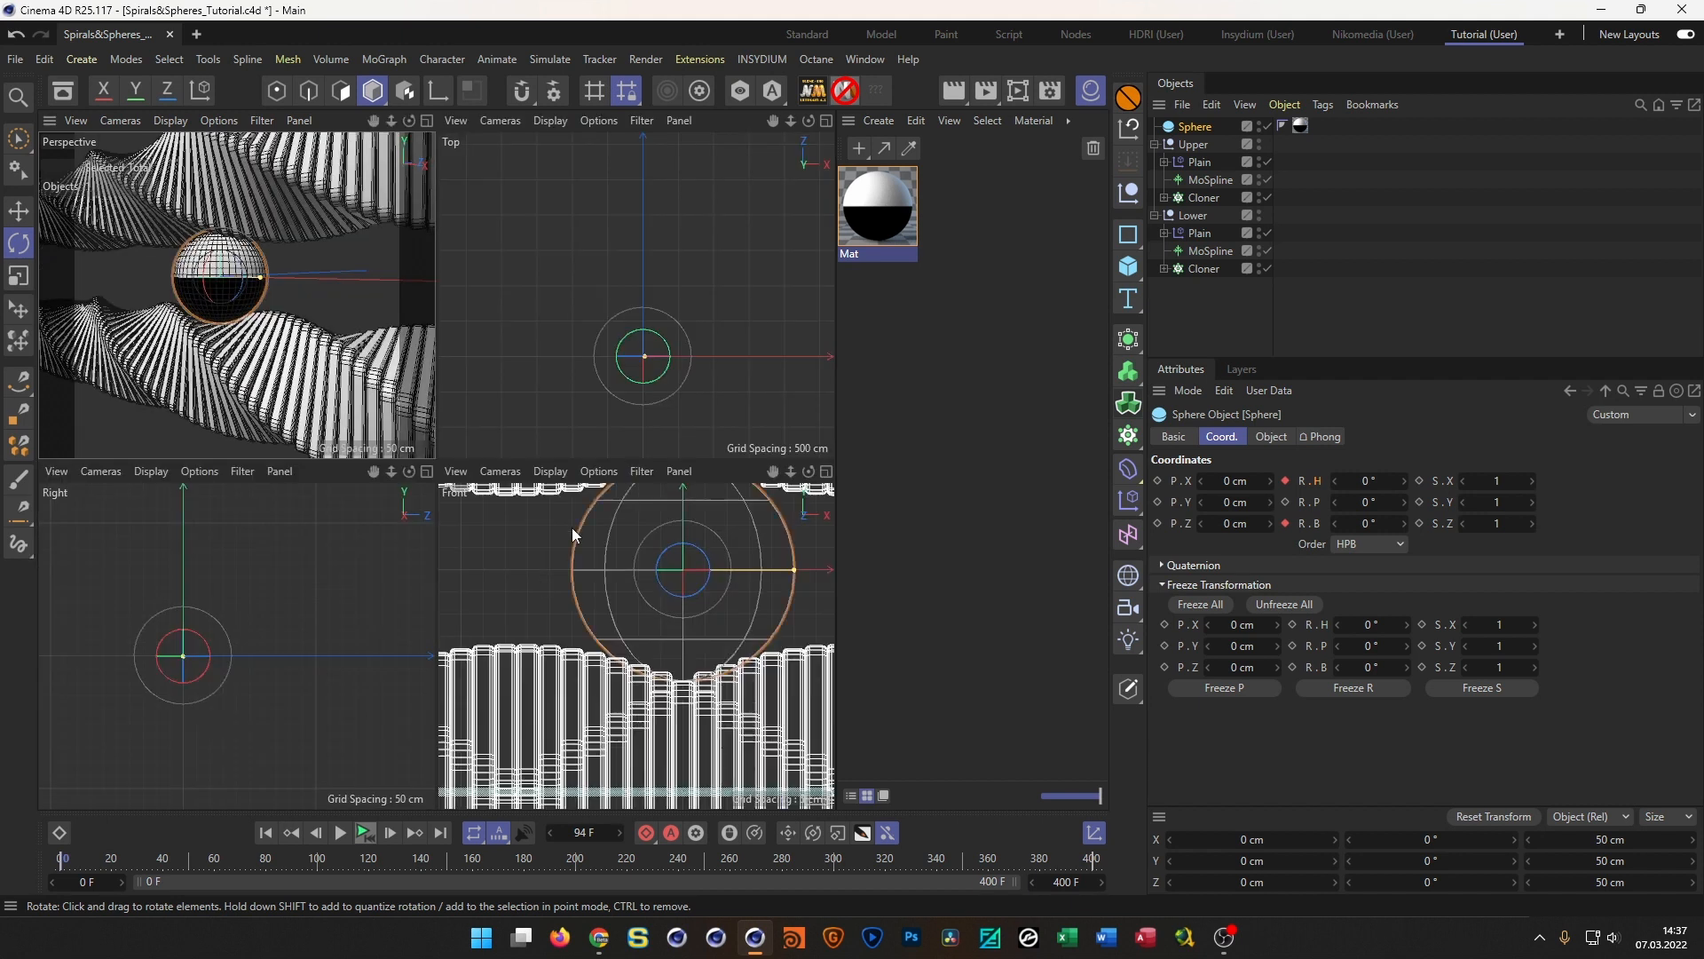
Show the top view full size and duplicate the animated sphere twice
middle_click(568, 444)
right_click_drag(545, 521, 615, 511, "alt")
middle_click_drag(614, 509, 497, 411, "alt")
right_click_drag(497, 411, 512, 411, "alt")
middle_click_drag(472, 415, 444, 410, "alt")
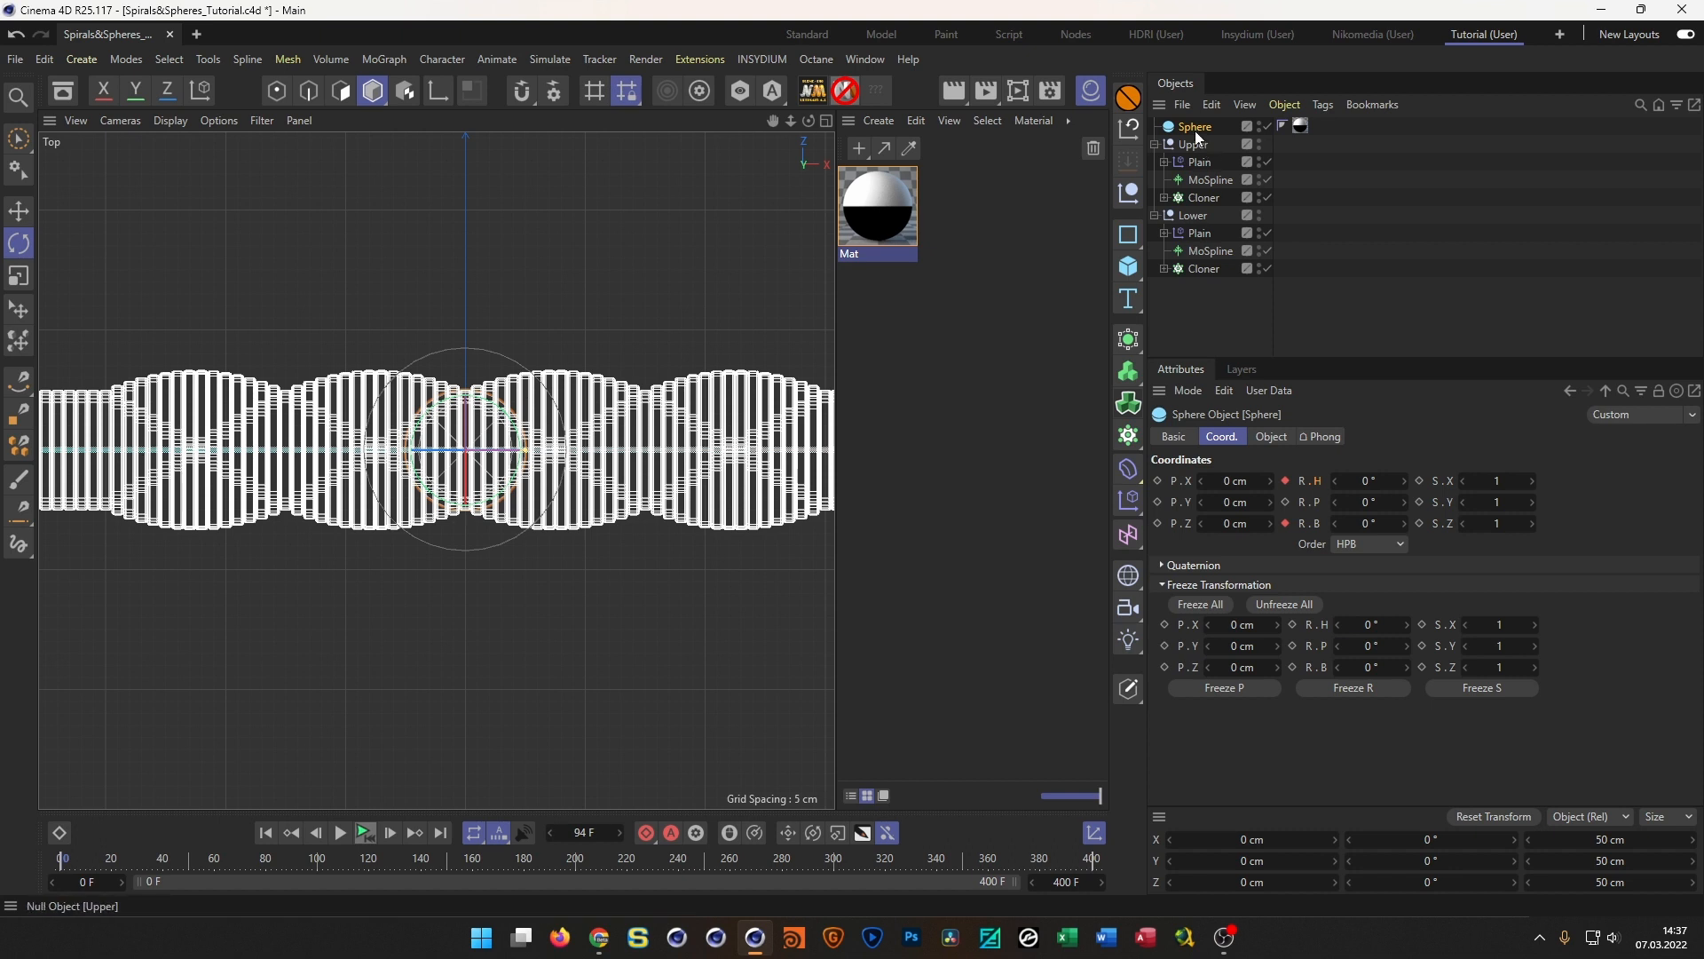
left_click_drag(1200, 127, 1194, 153)
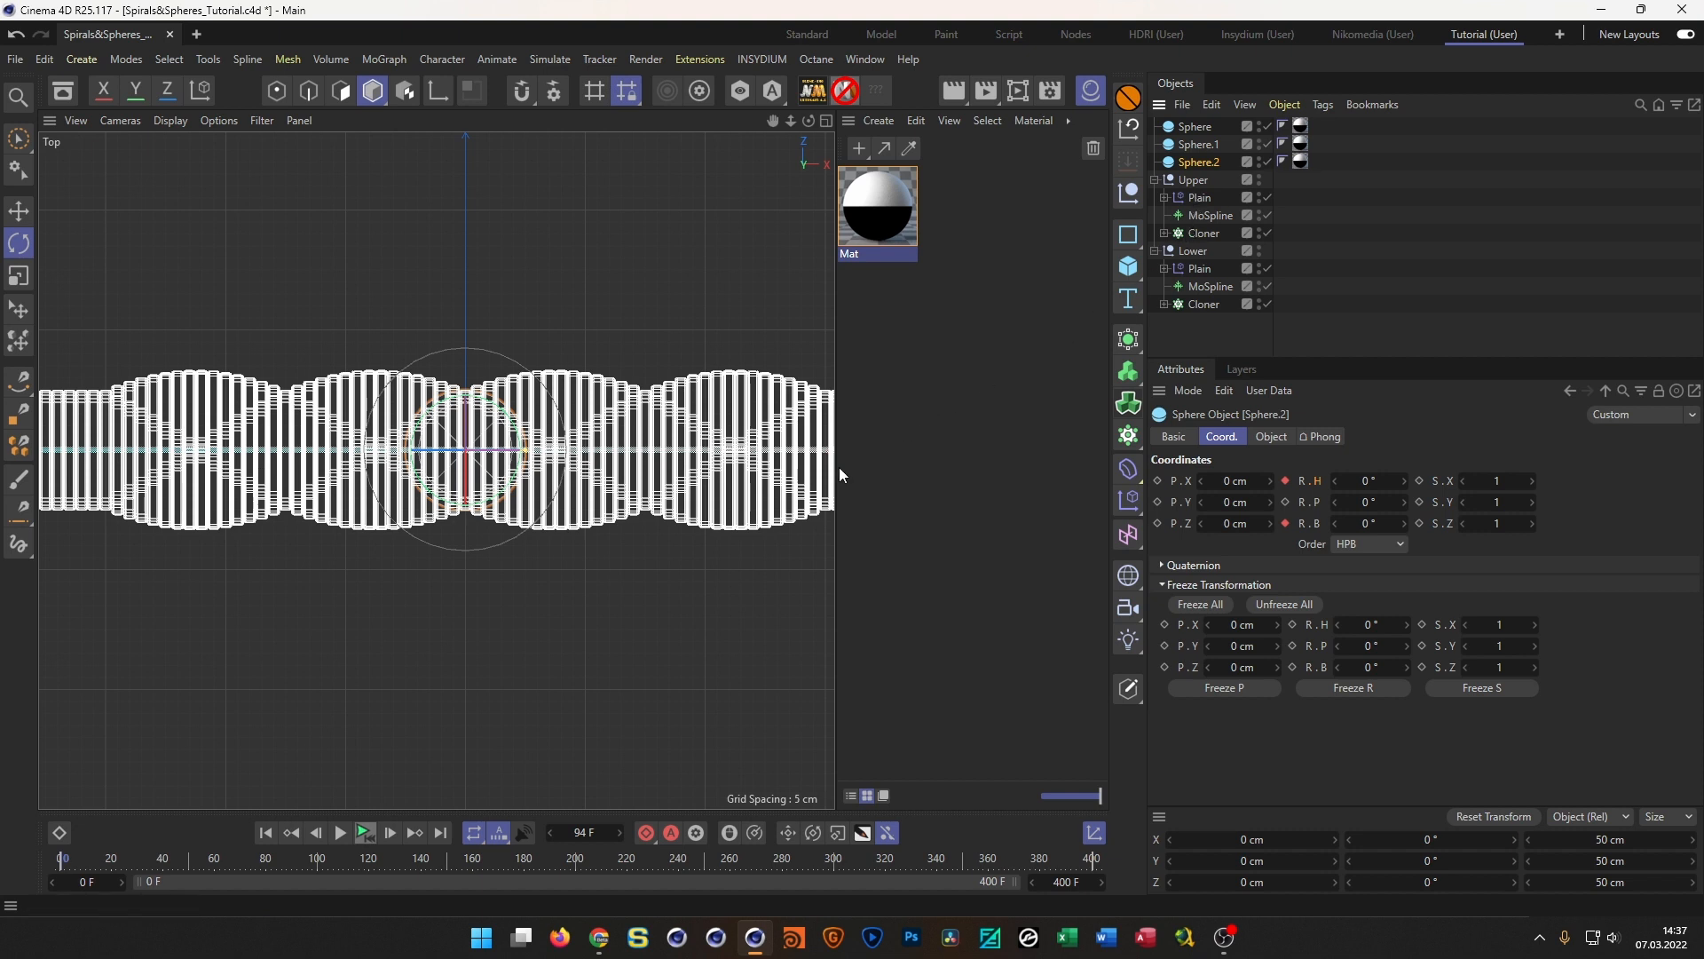
Move Sphere.1 along the X axis to 75 cm and Sphere.2 to -75 cm
key("e")
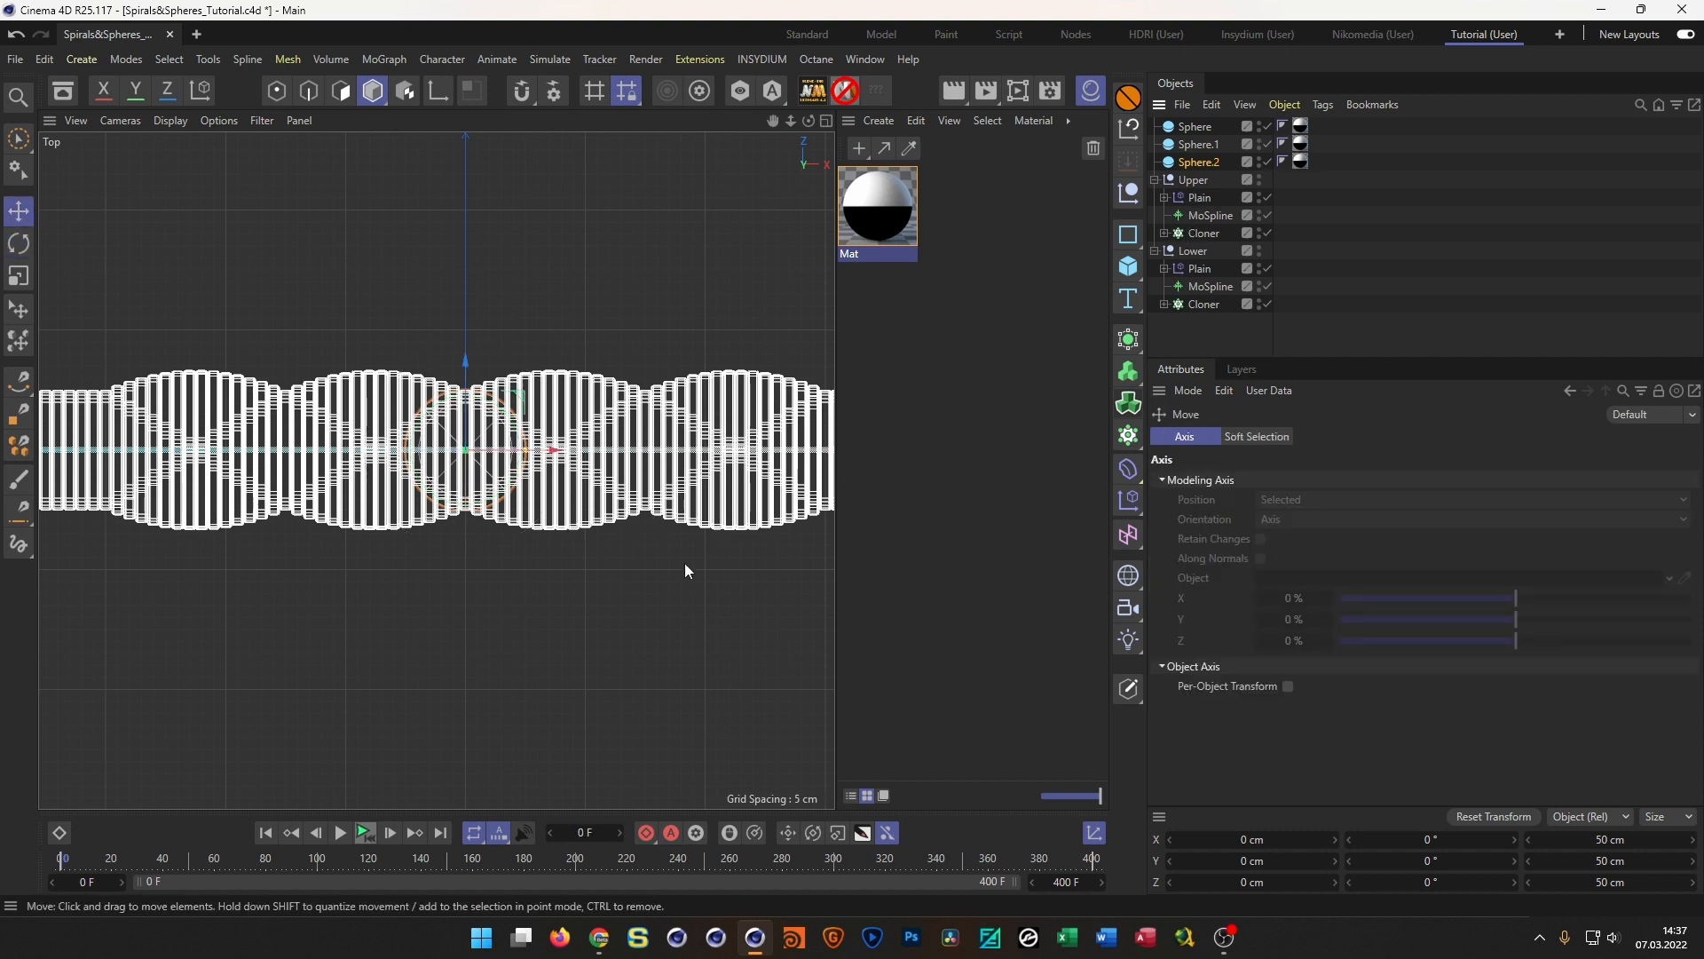
scroll(655, 451, "up", 6)
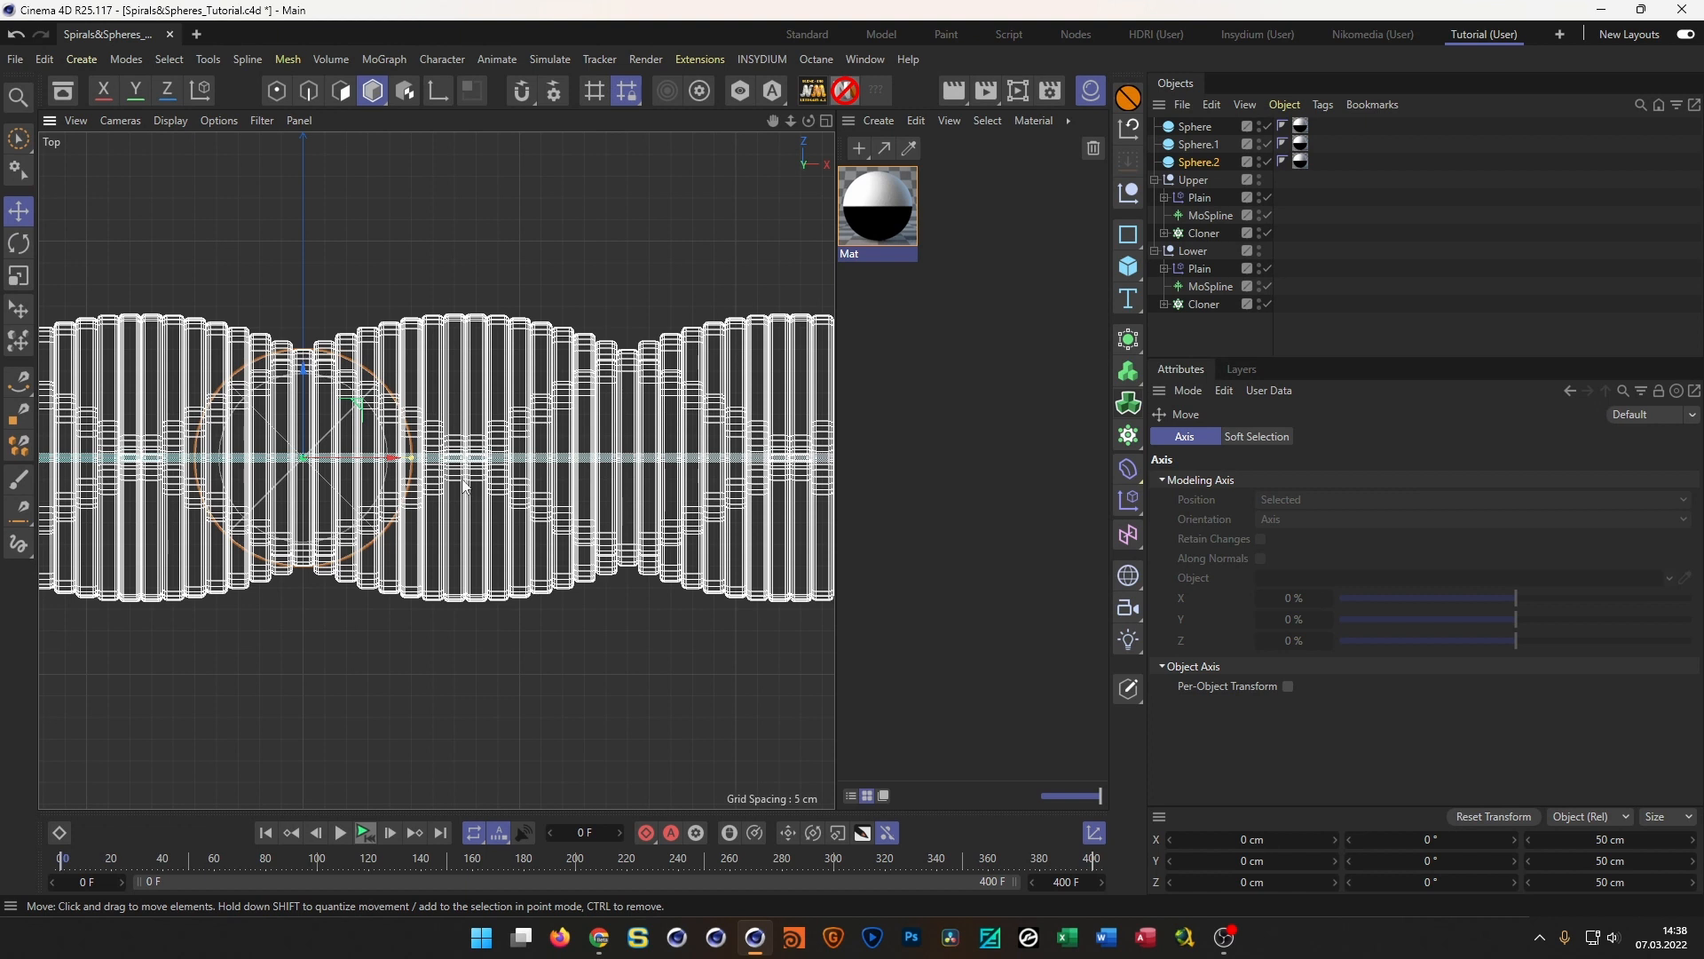
left_click(1205, 143)
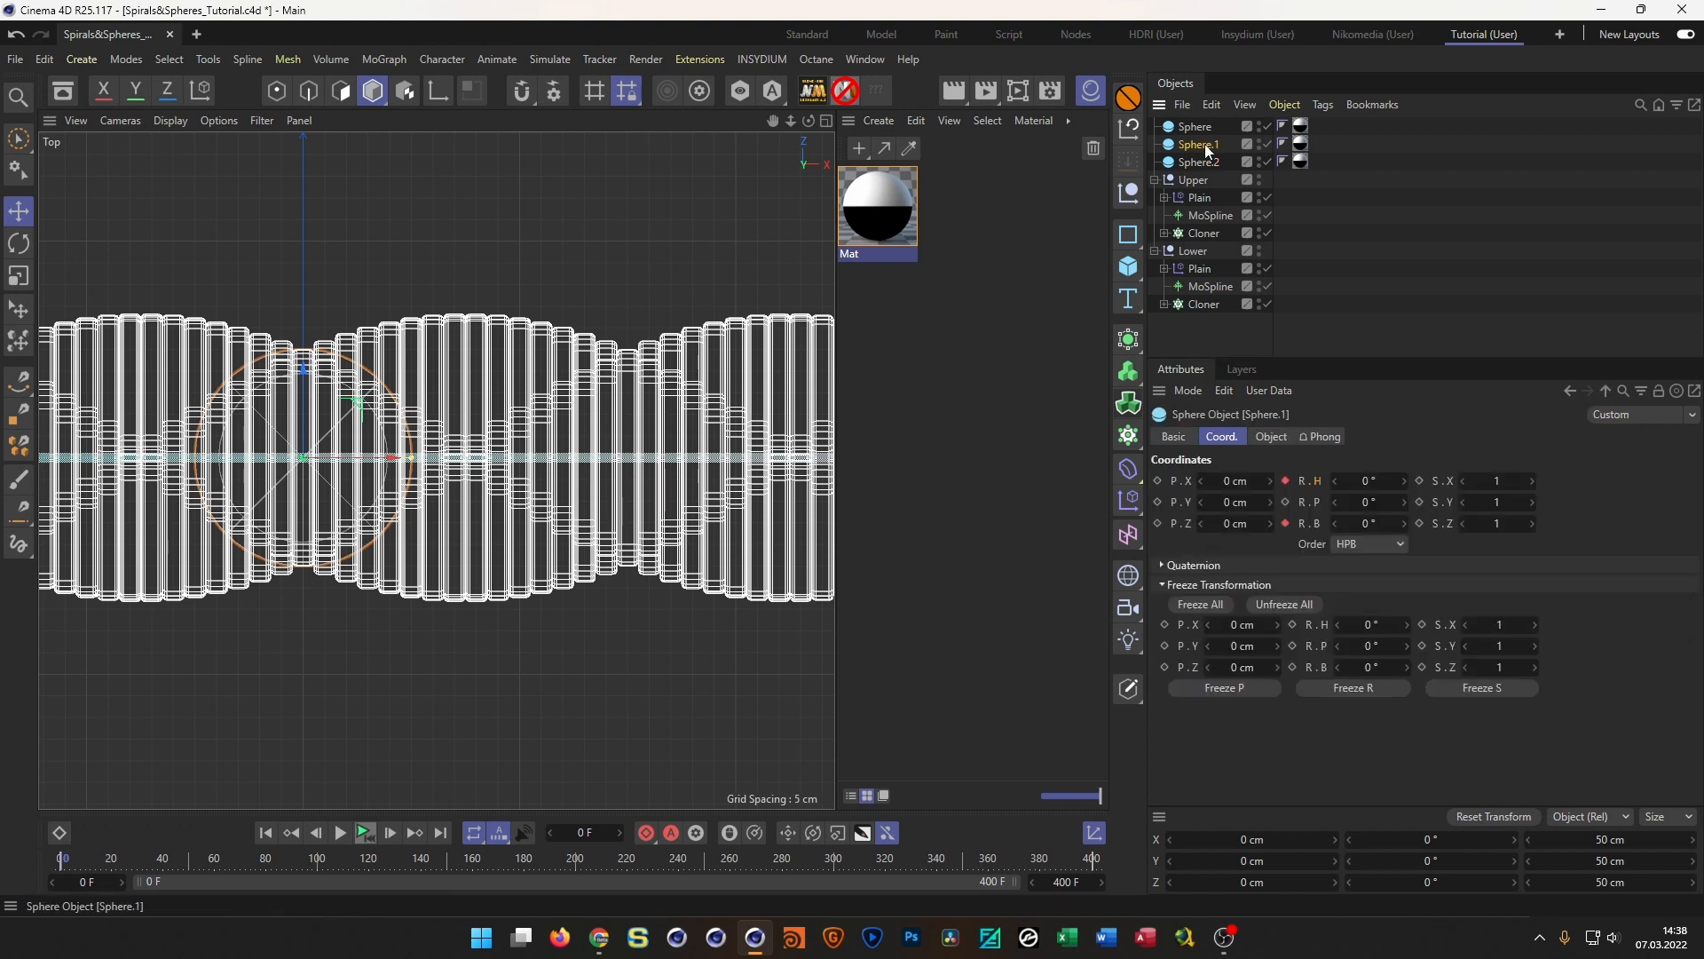
left_click_drag(395, 460, 742, 470)
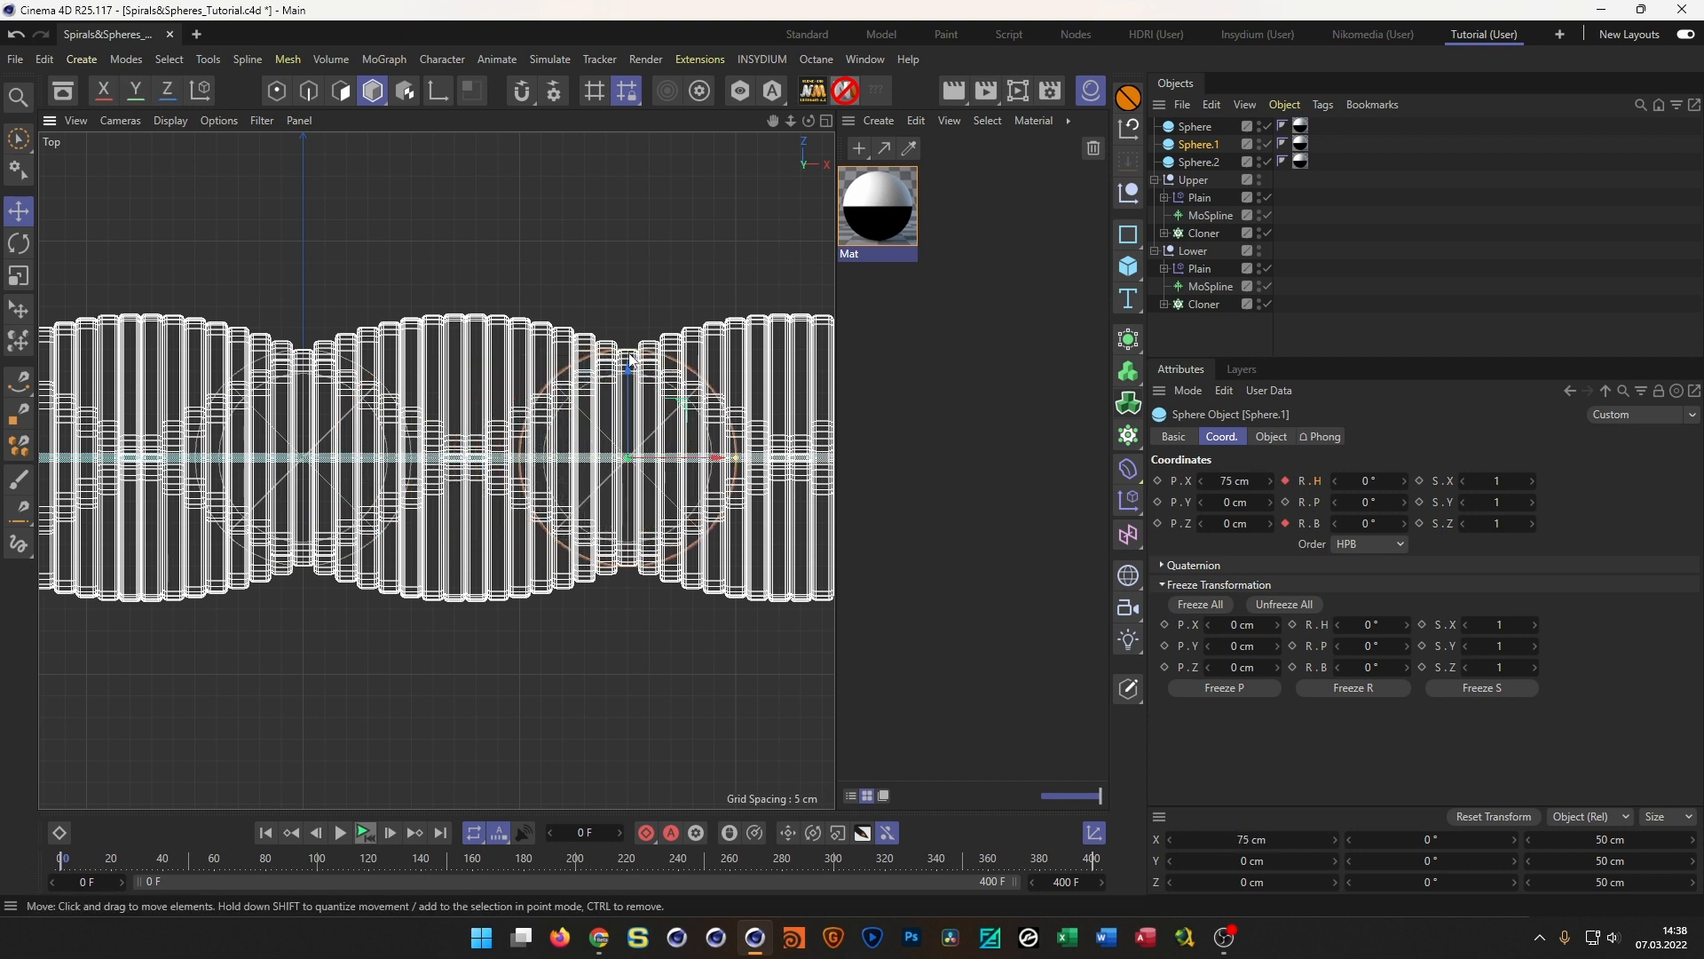
middle_click_drag(364, 451, 839, 468)
left_click(1214, 162)
left_click_drag(829, 479, 499, 492)
Return to the full-size perspective view and play the animation to examine the three spheres rolling between the spirals
middle_click(515, 523)
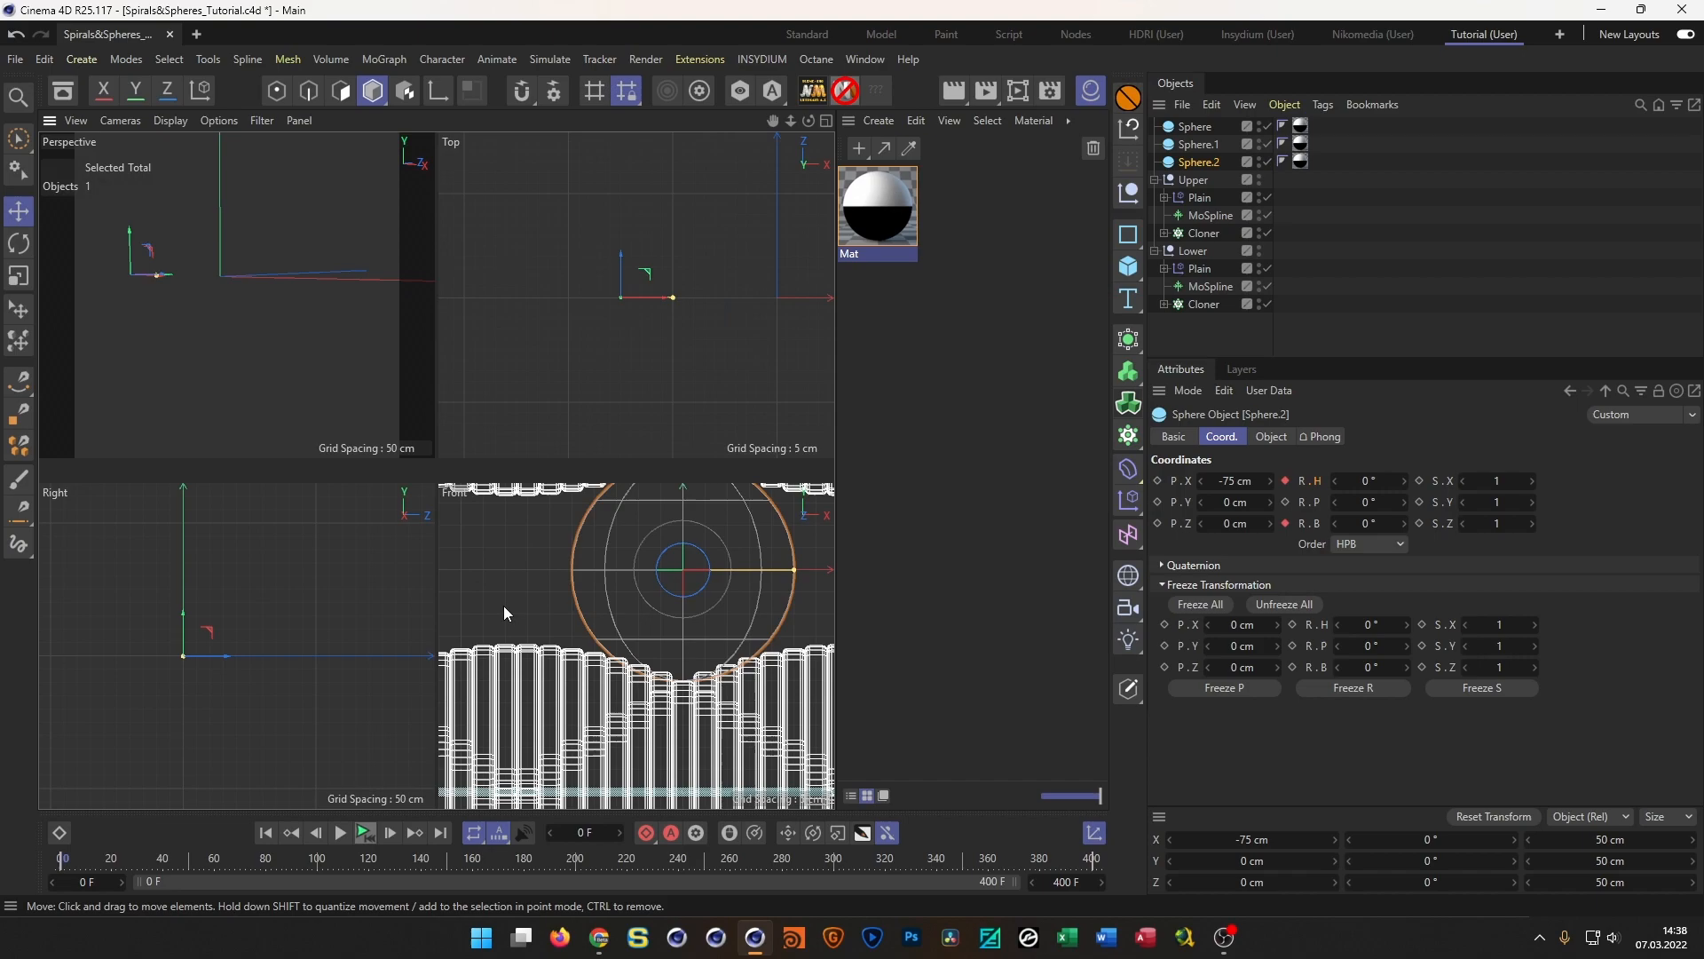
middle_click(243, 328)
left_click_drag(479, 533, 440, 515, "alt")
left_click(366, 835)
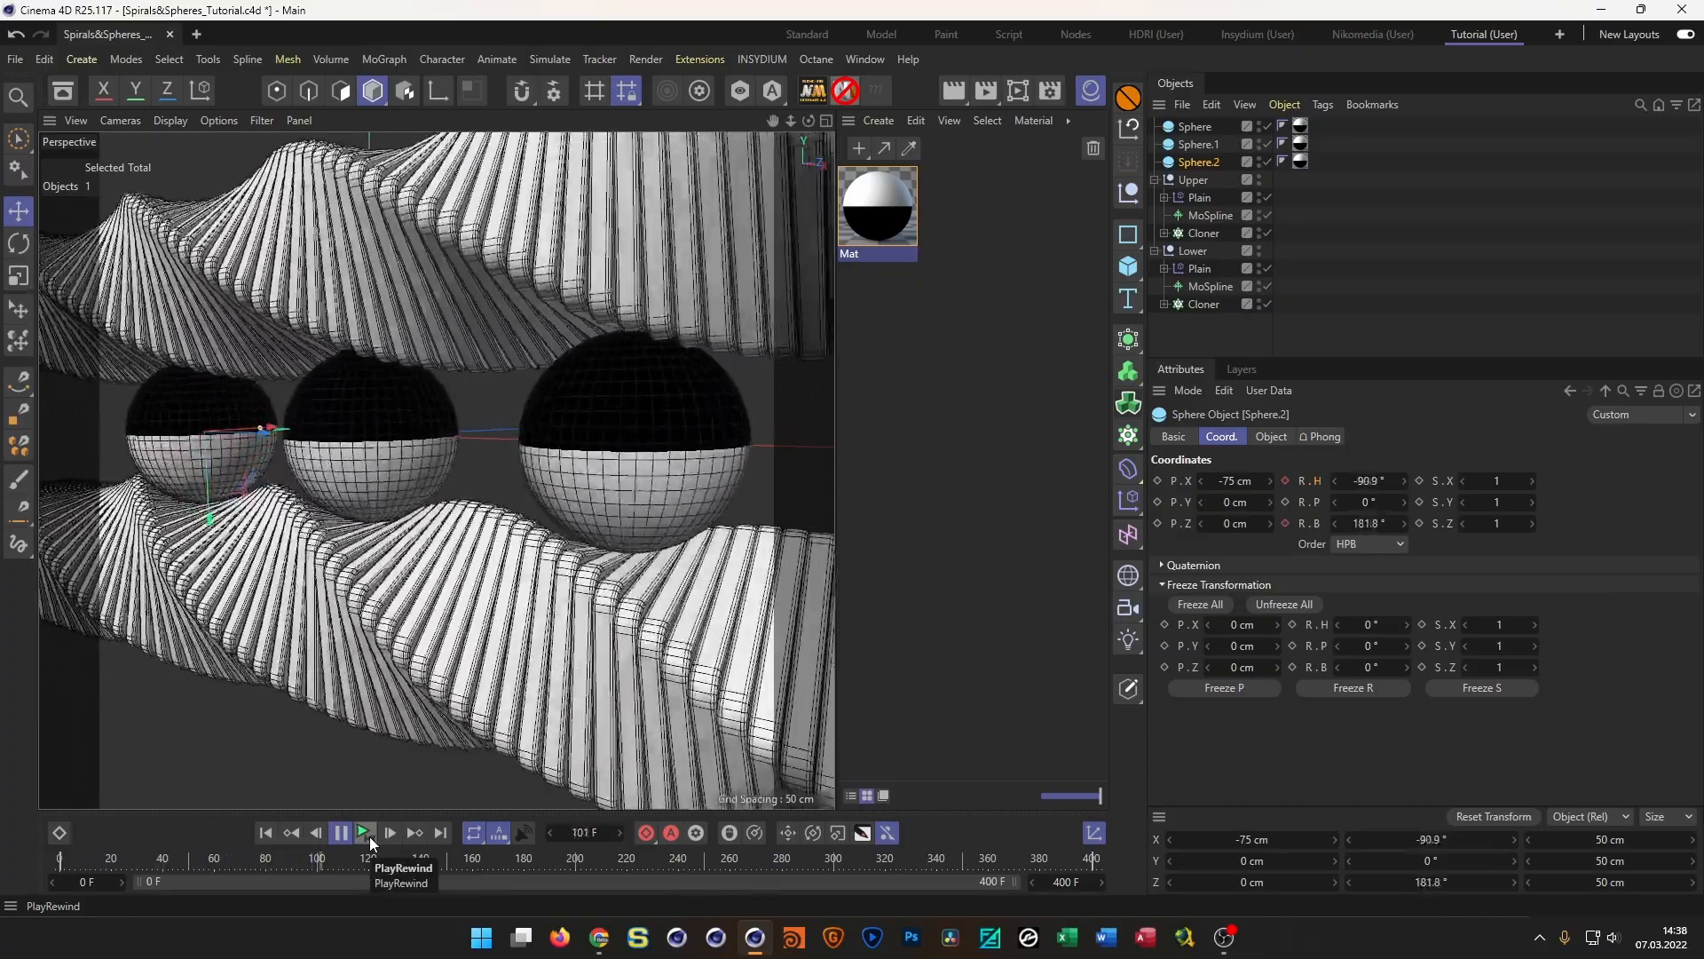
left_click(365, 835)
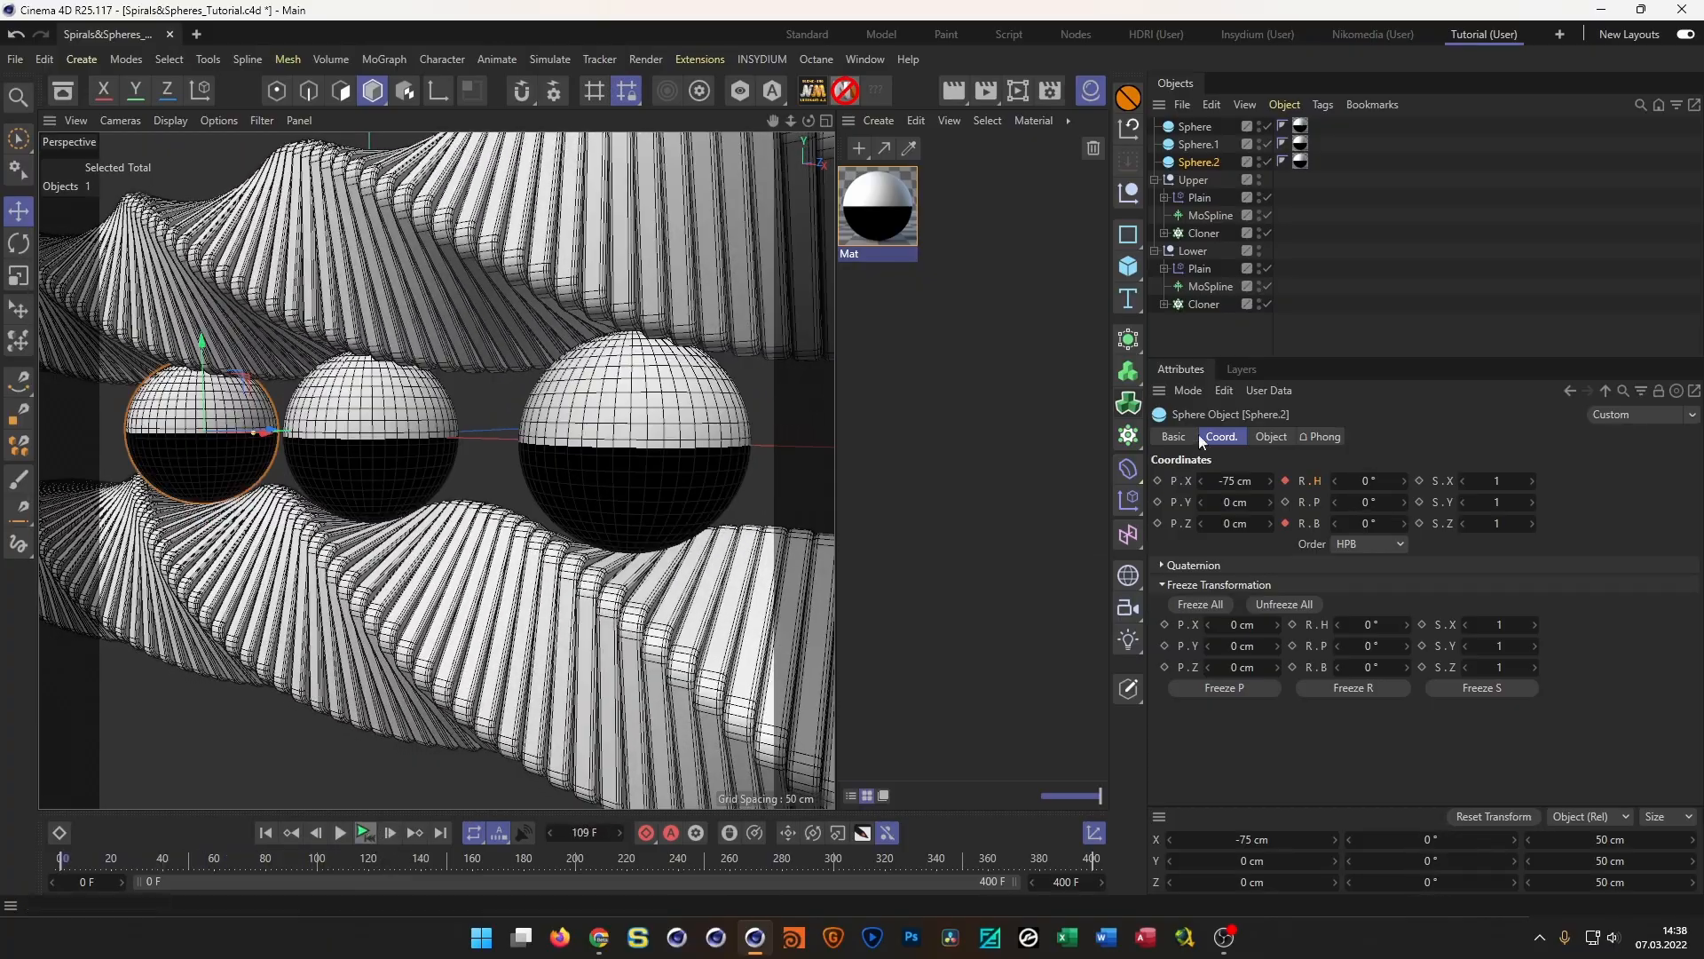
Rotate Sphere.1 to heading 29°, pitch -28° and bank 18°, freeze its rotation and check the playback
left_click(1202, 145)
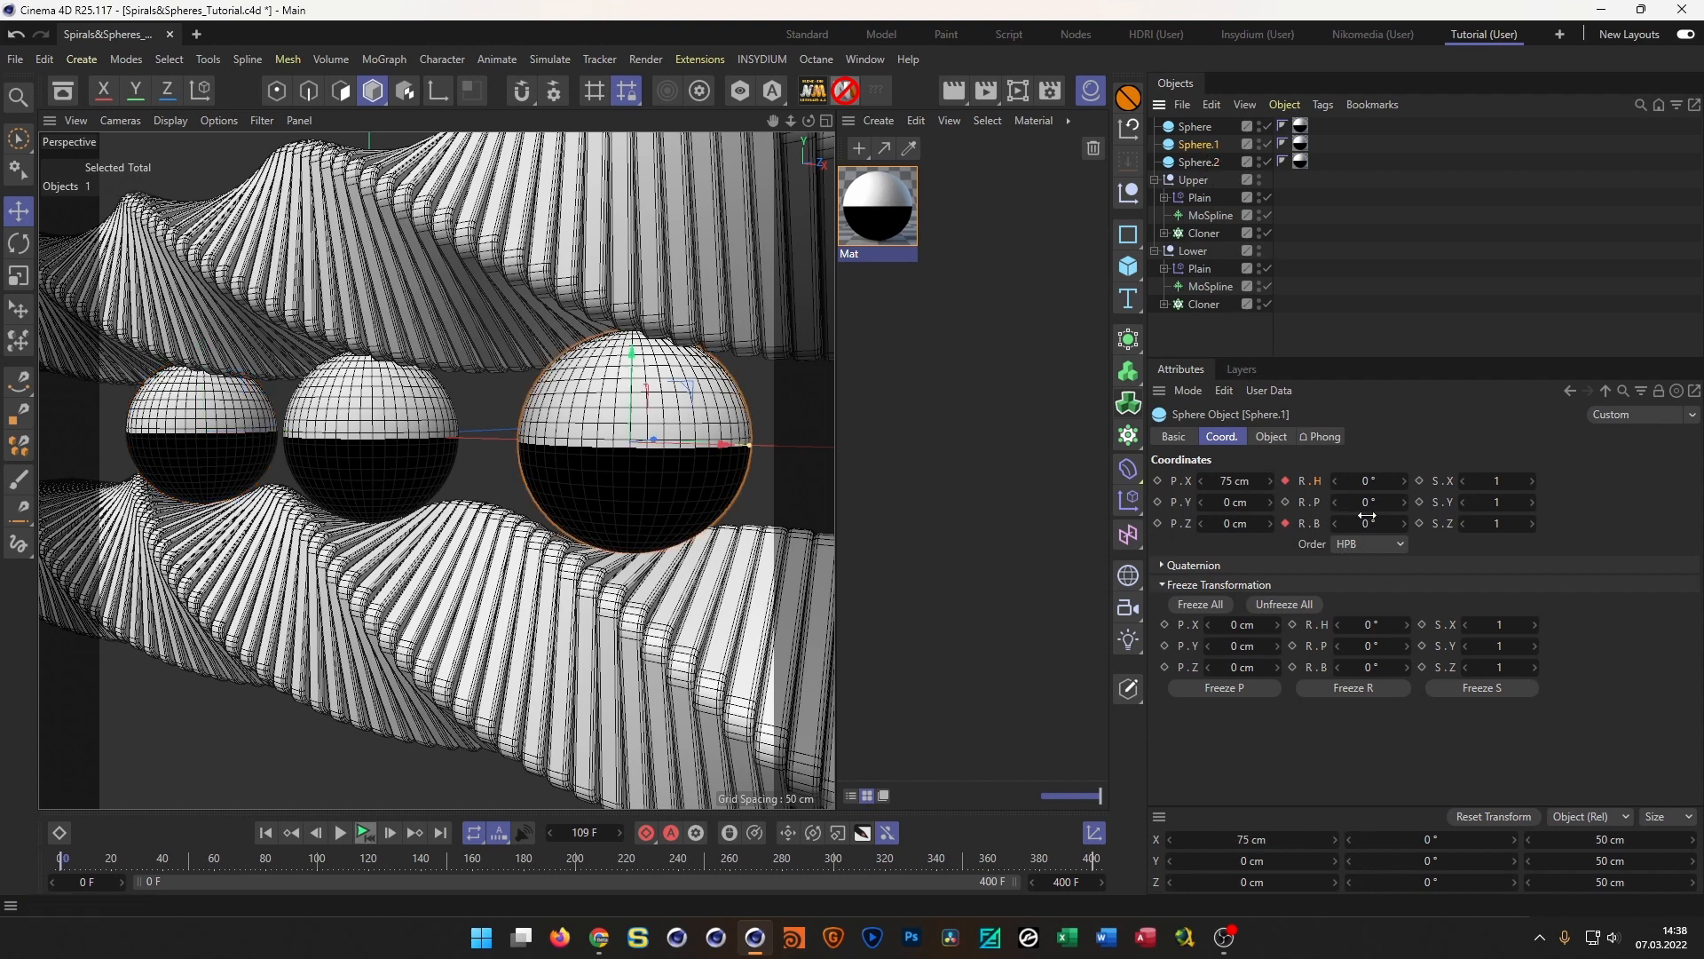
mouse_move(1373, 504)
left_mouse_down()
mouse_move(1345, 504)
mouse_move(1392, 481)
mouse_move(1369, 504)
mouse_move(1386, 524)
left_mouse_up()
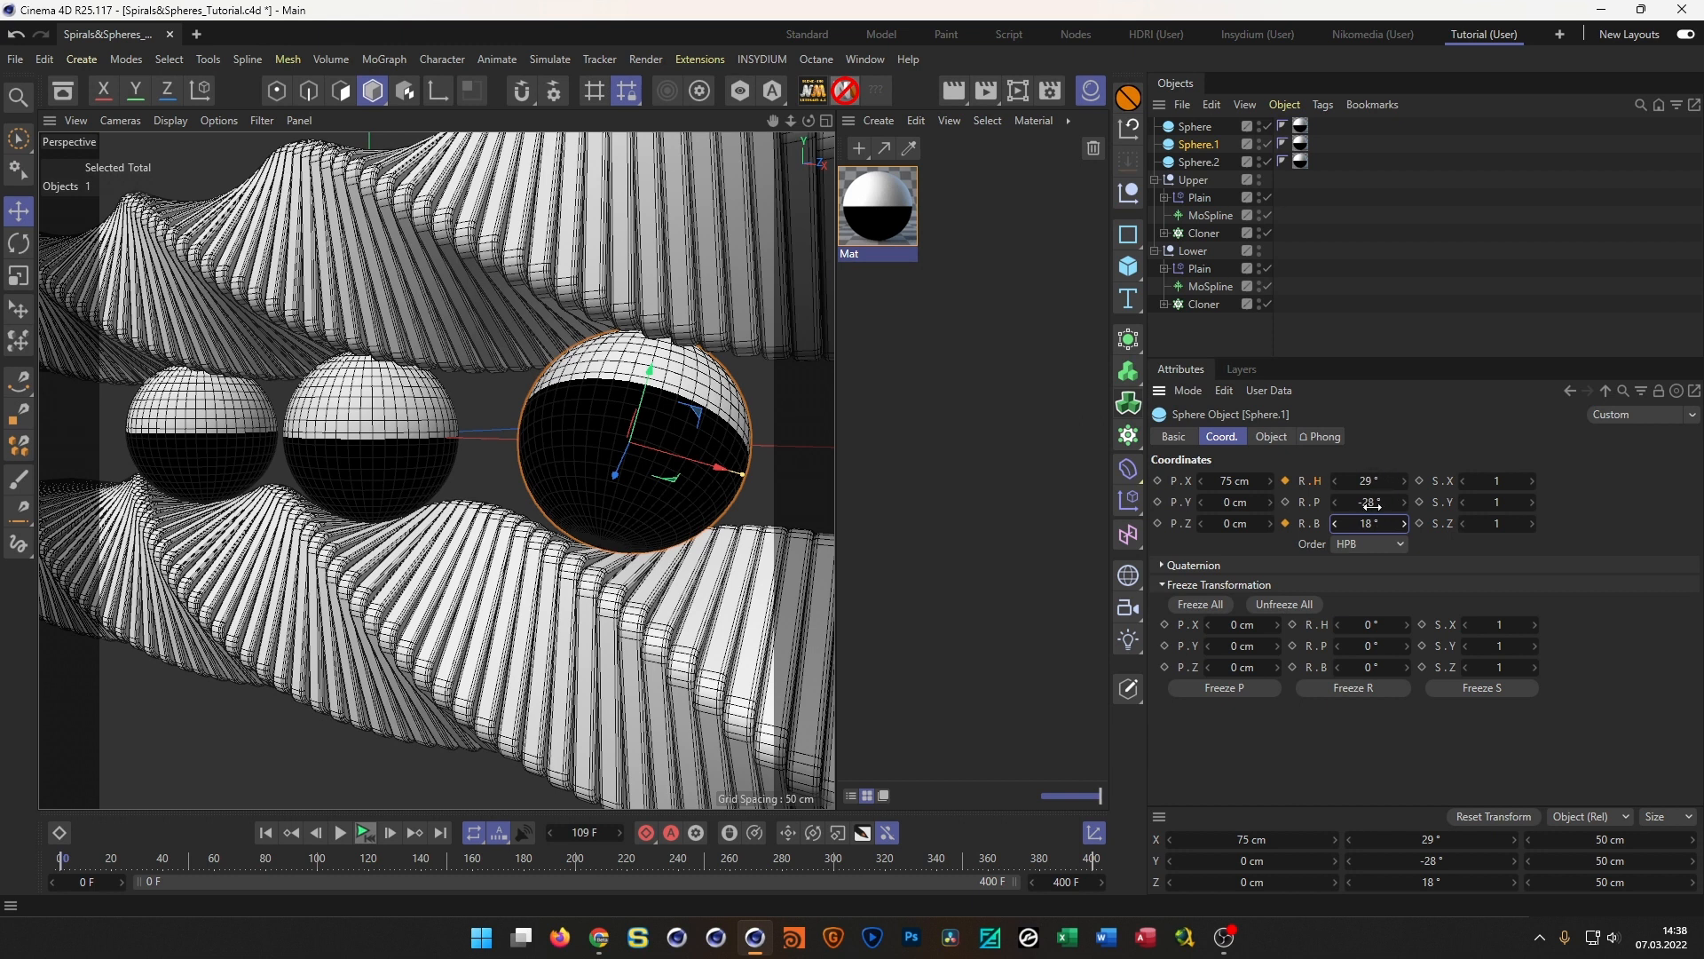
left_click(1353, 689)
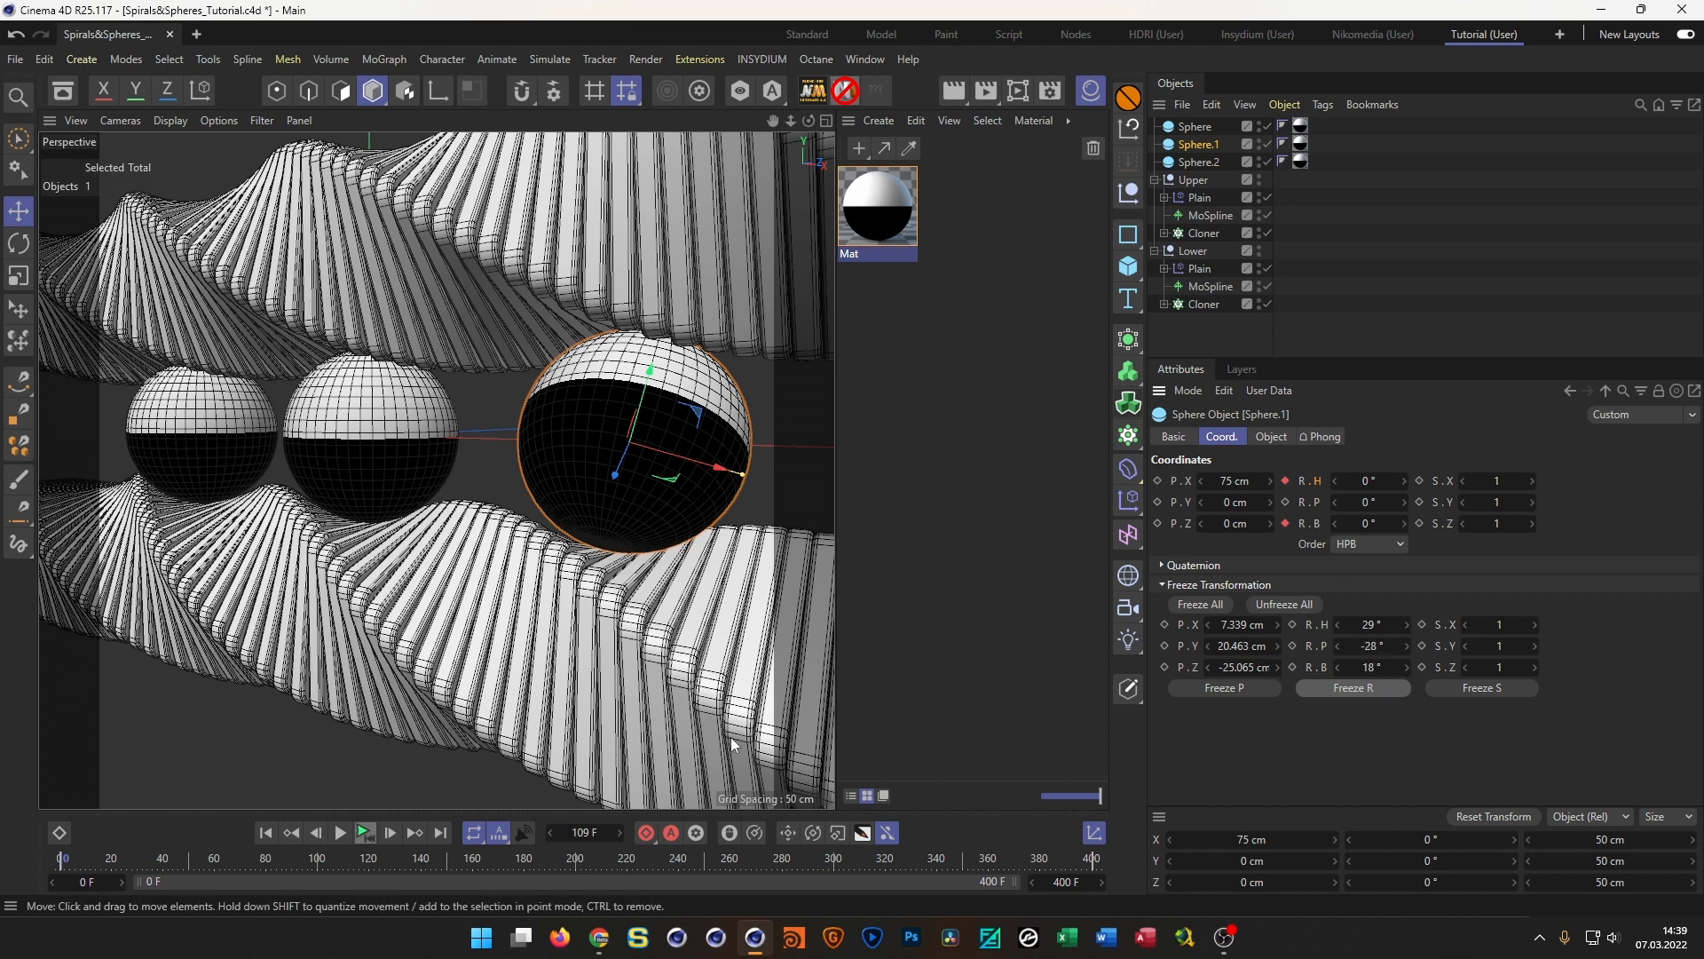
left_click(365, 832)
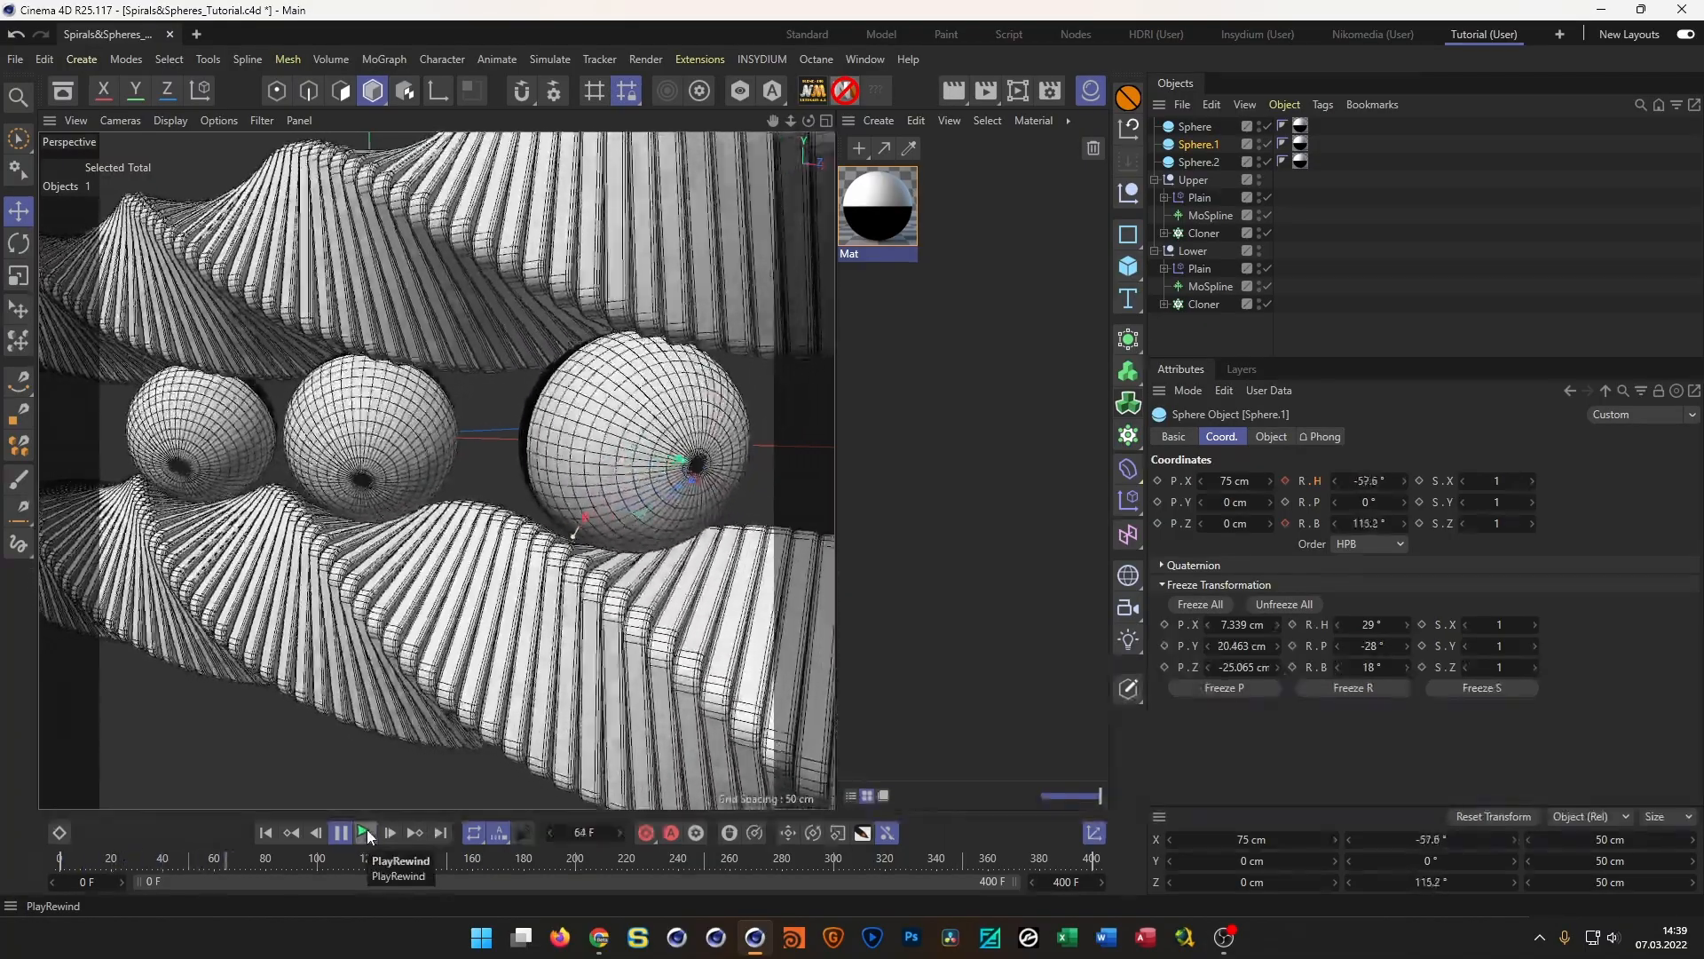
left_click(364, 831)
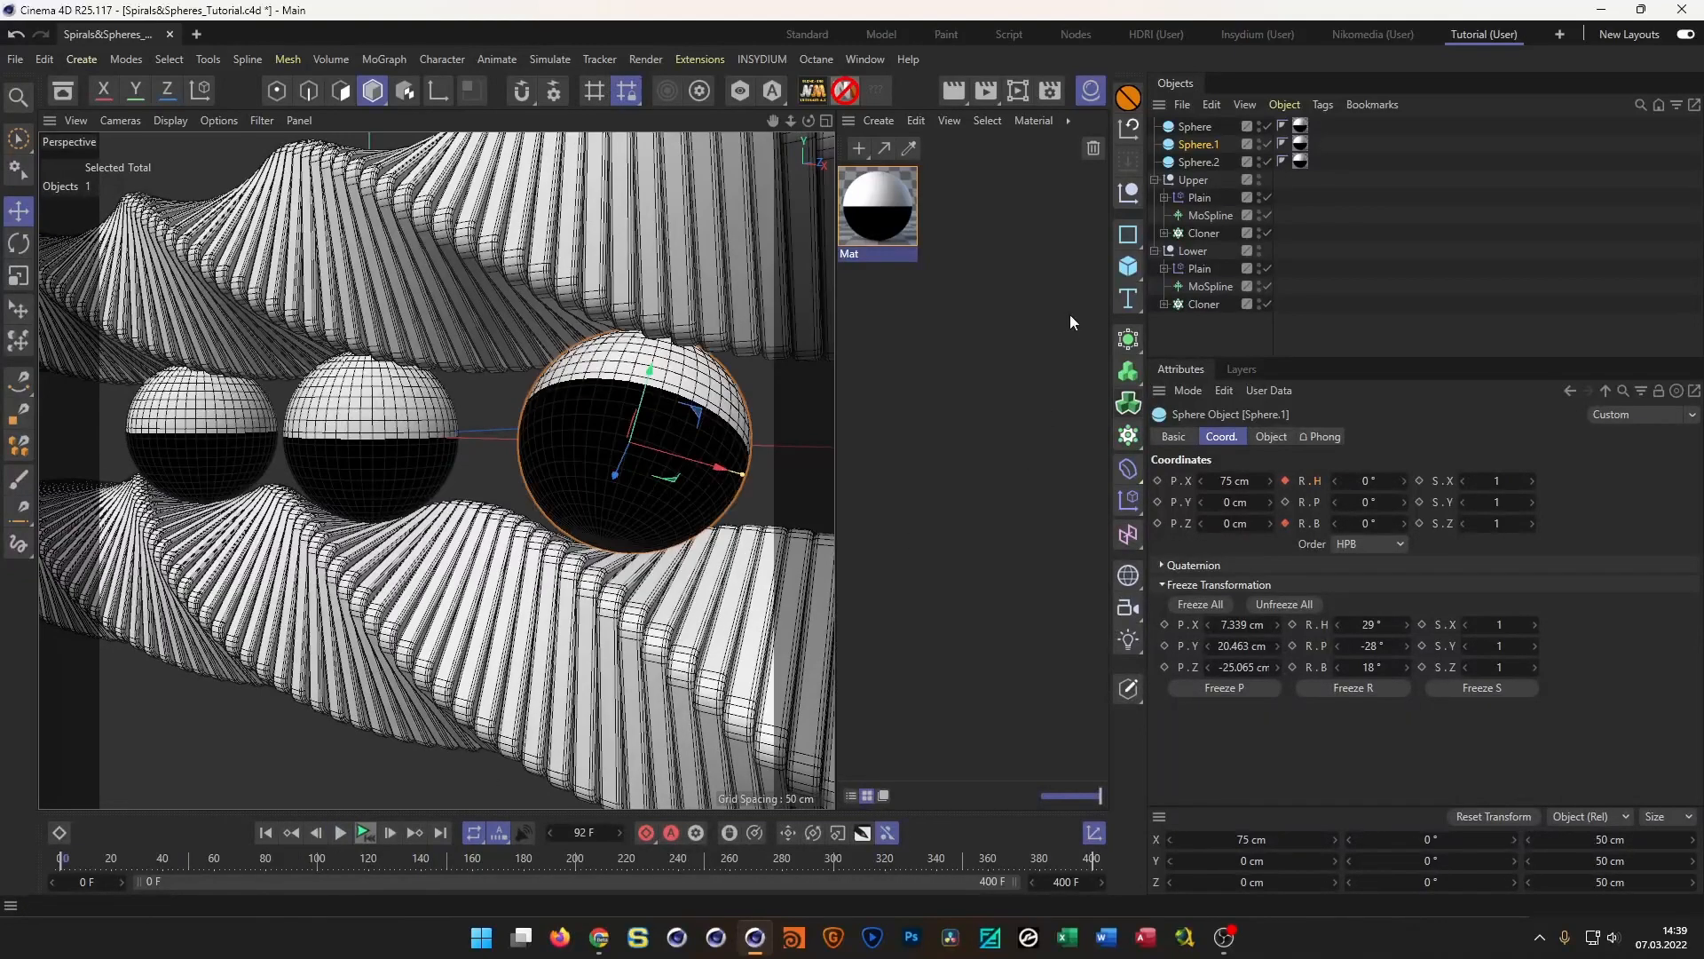
Rotate Sphere.2 to heading -18°, pitch -35° and bank -37°, freeze its rotation and check the playback
left_click(1200, 162)
left_click_drag(1364, 487, 1333, 526)
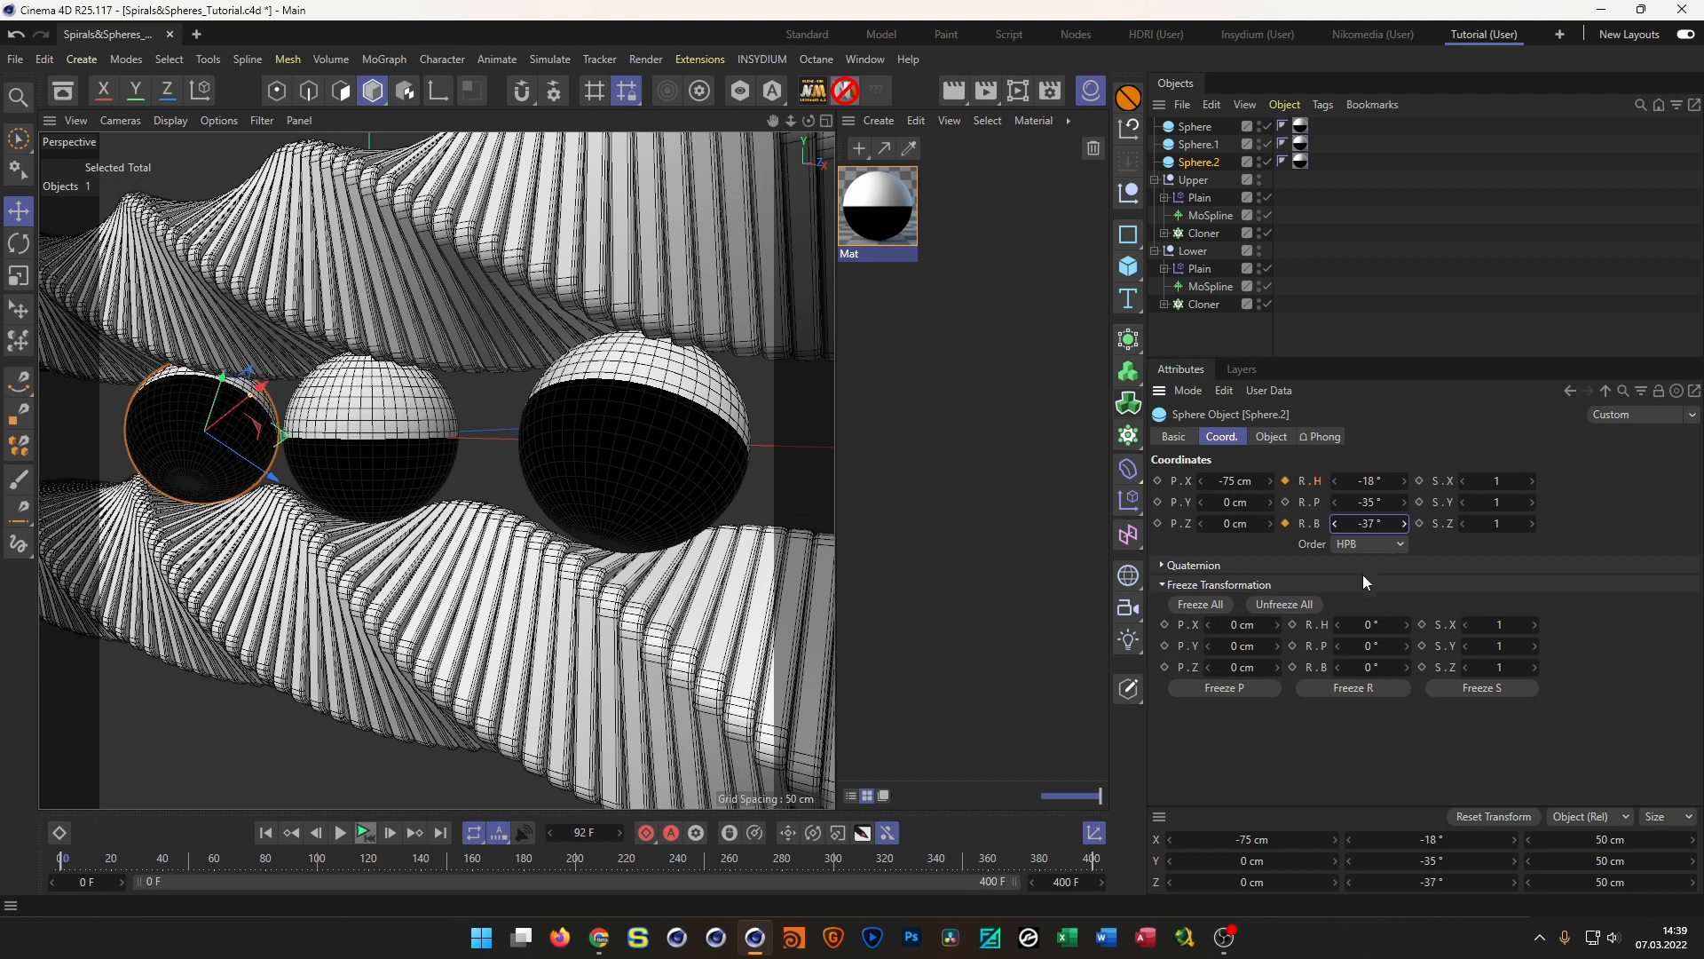
left_click(1367, 691)
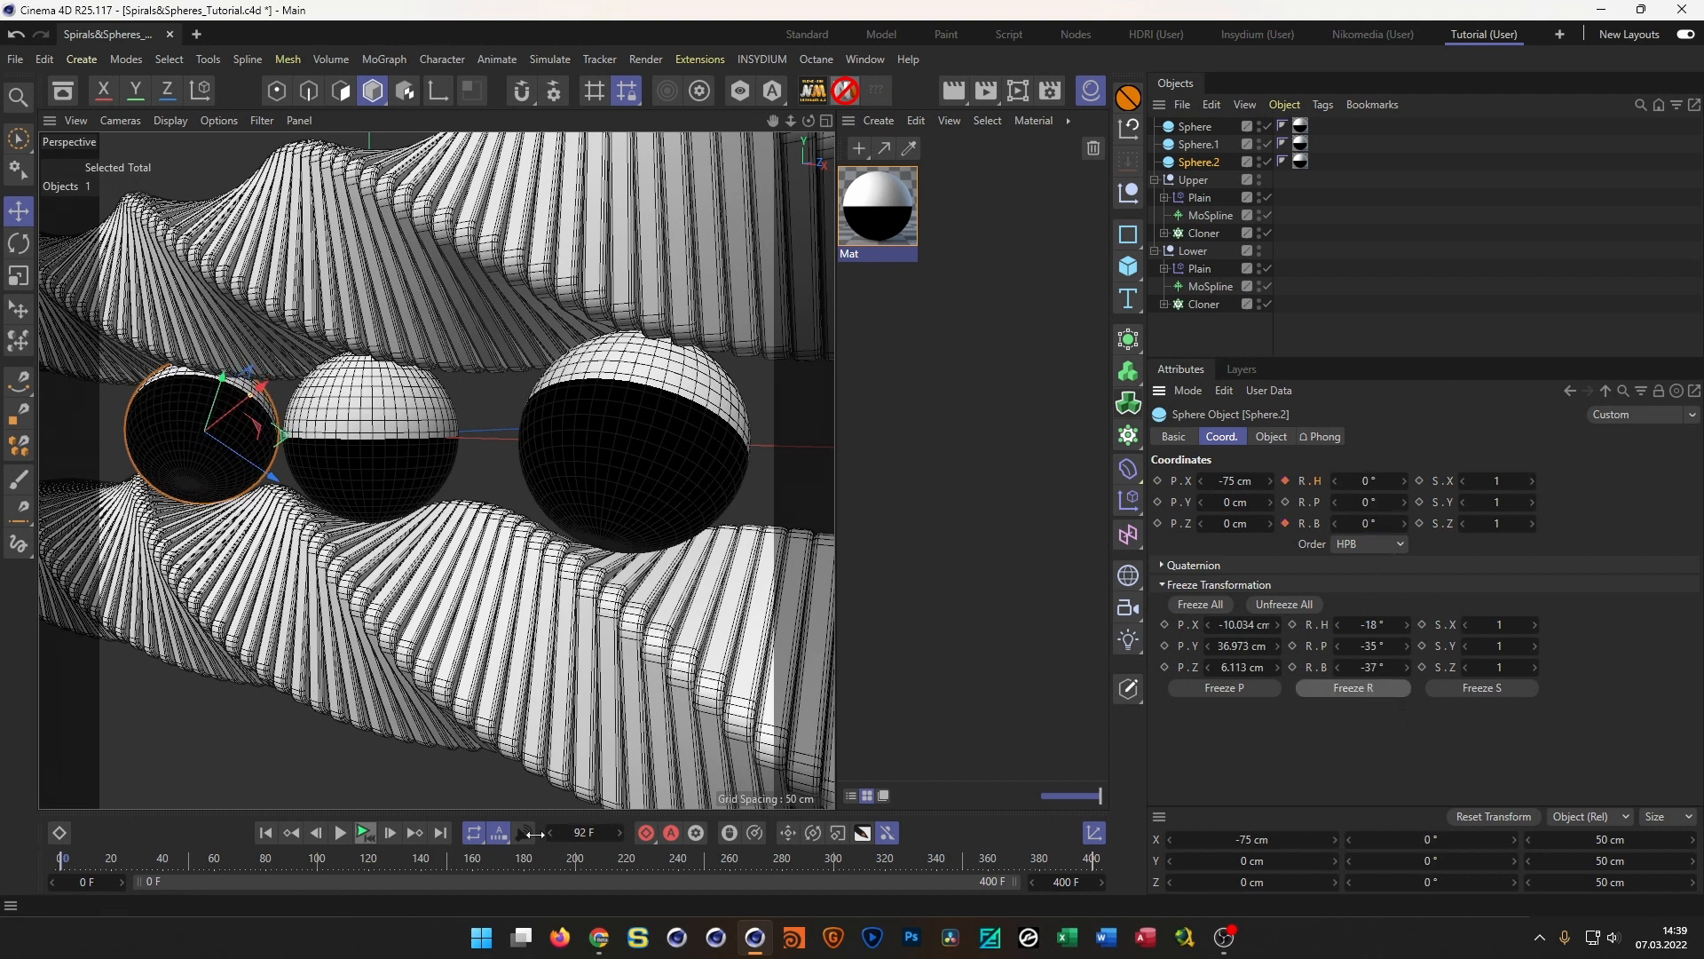
left_click(364, 832)
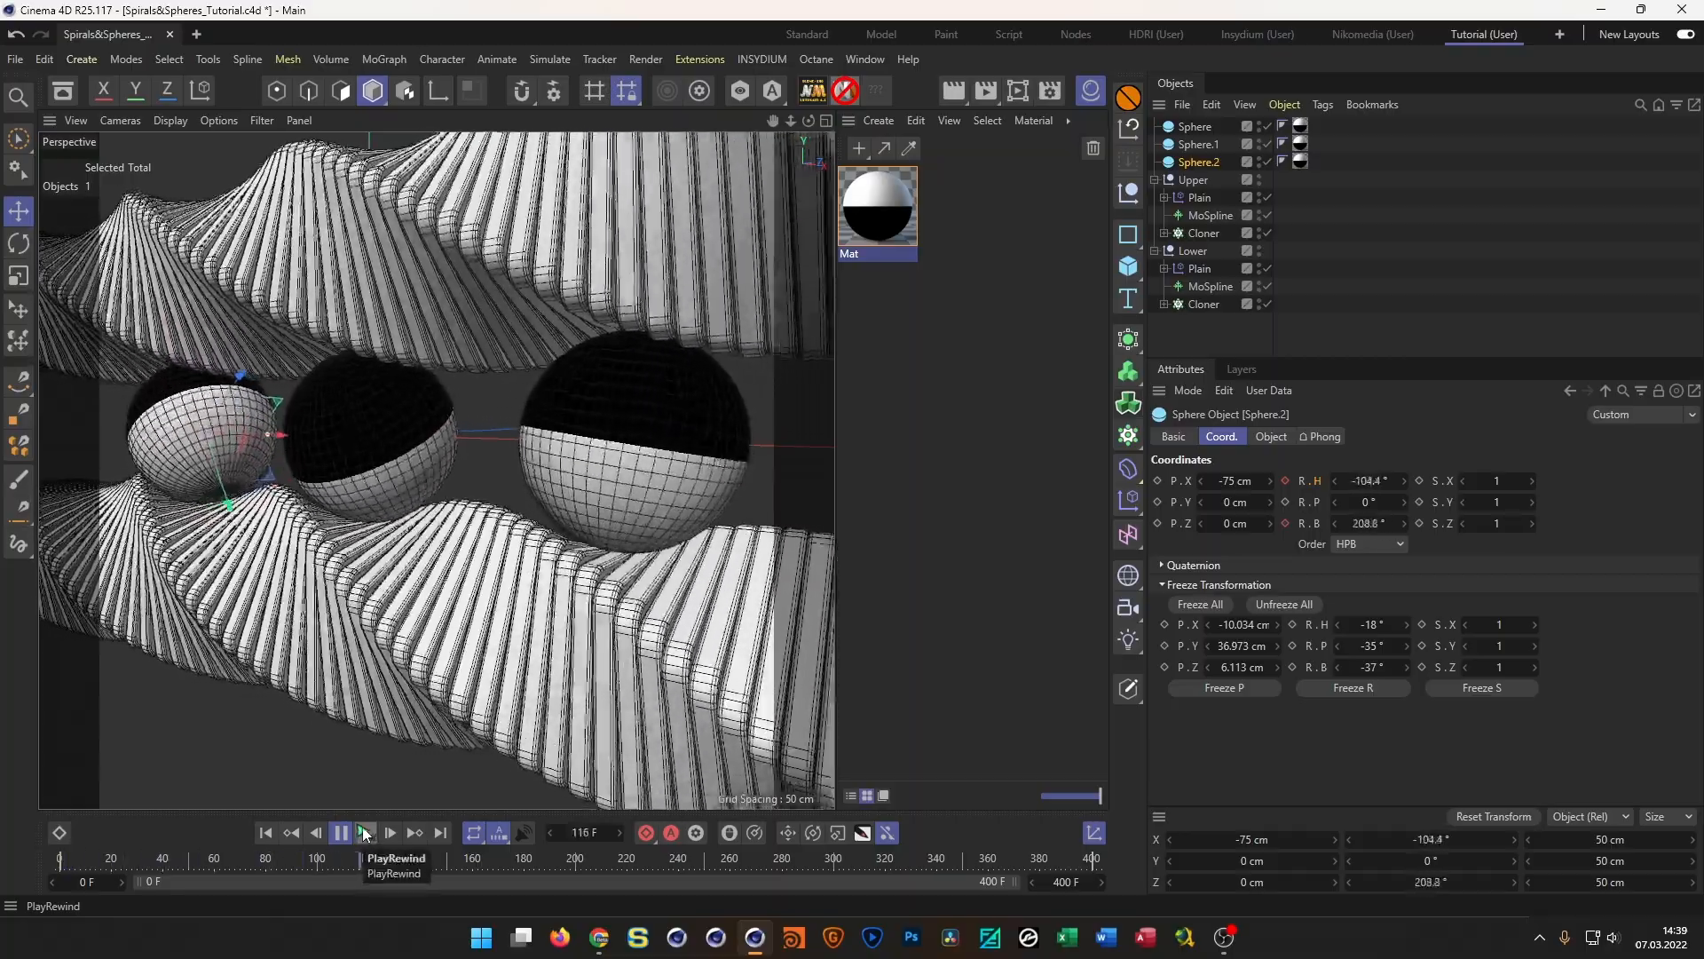
left_click(364, 833)
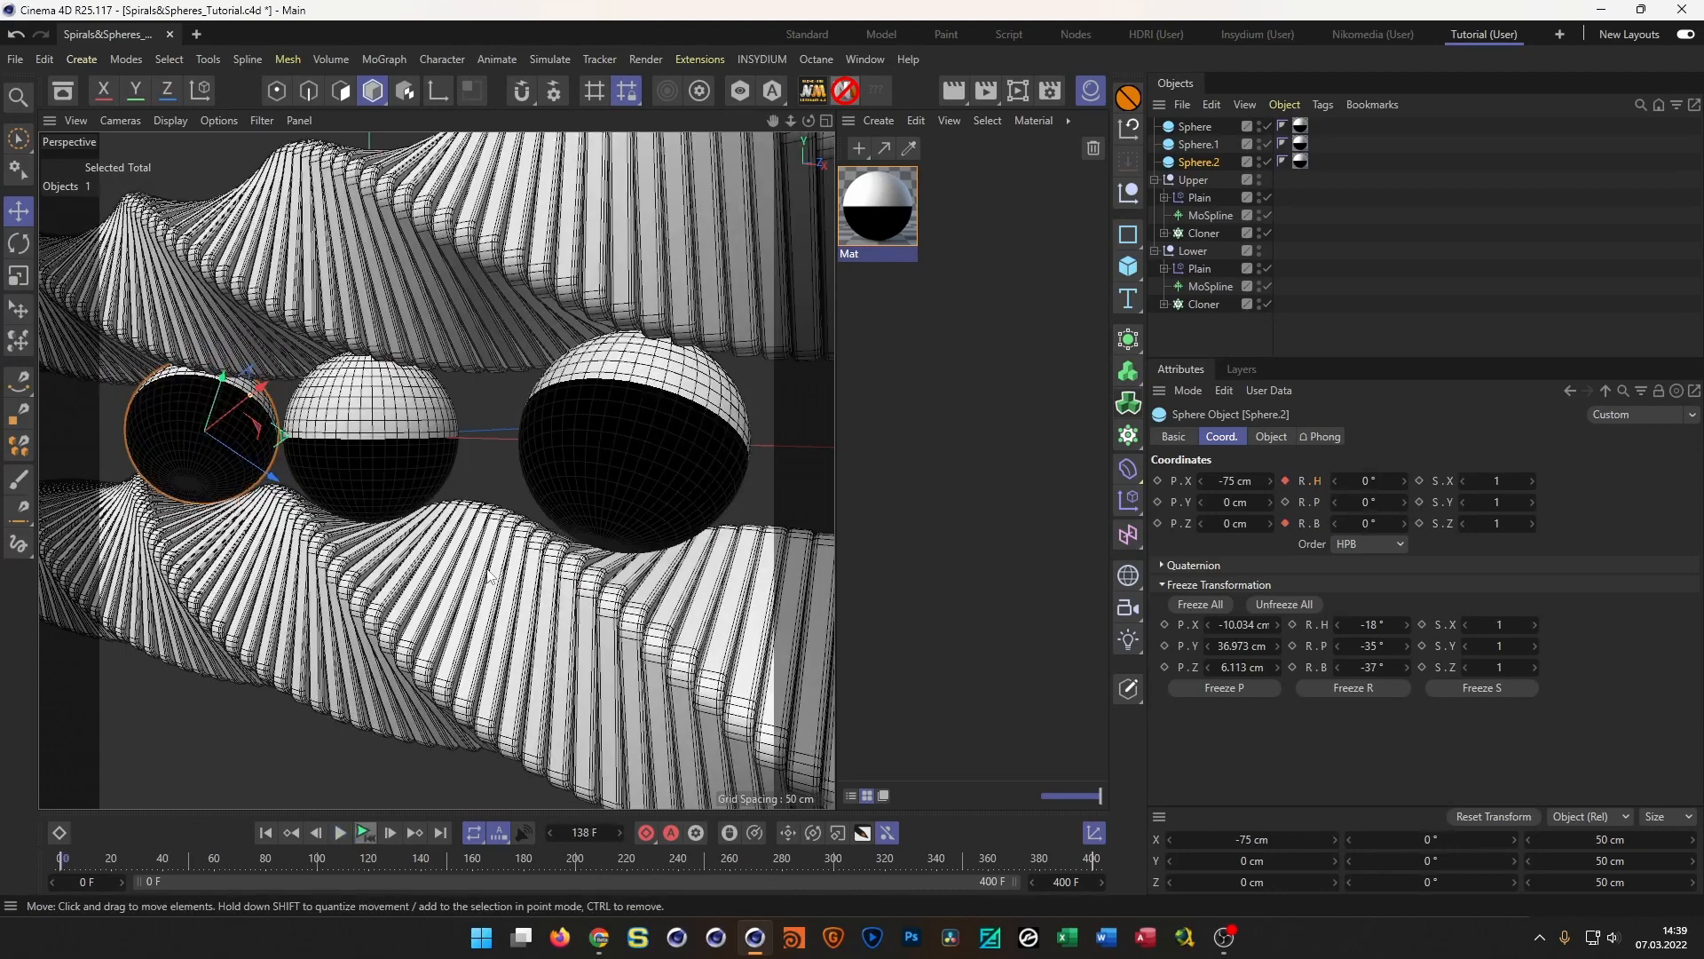
Frame the three spheres in the perspective view and add a camera with a focal length of 80 mm
mouse_move(517, 520)
right_mouse_down("alt")
mouse_move(497, 524)
mouse_move(533, 523)
right_mouse_up("alt")
middle_click_drag(533, 523, 511, 492, "alt")
left_click_drag(511, 492, 516, 505, "alt")
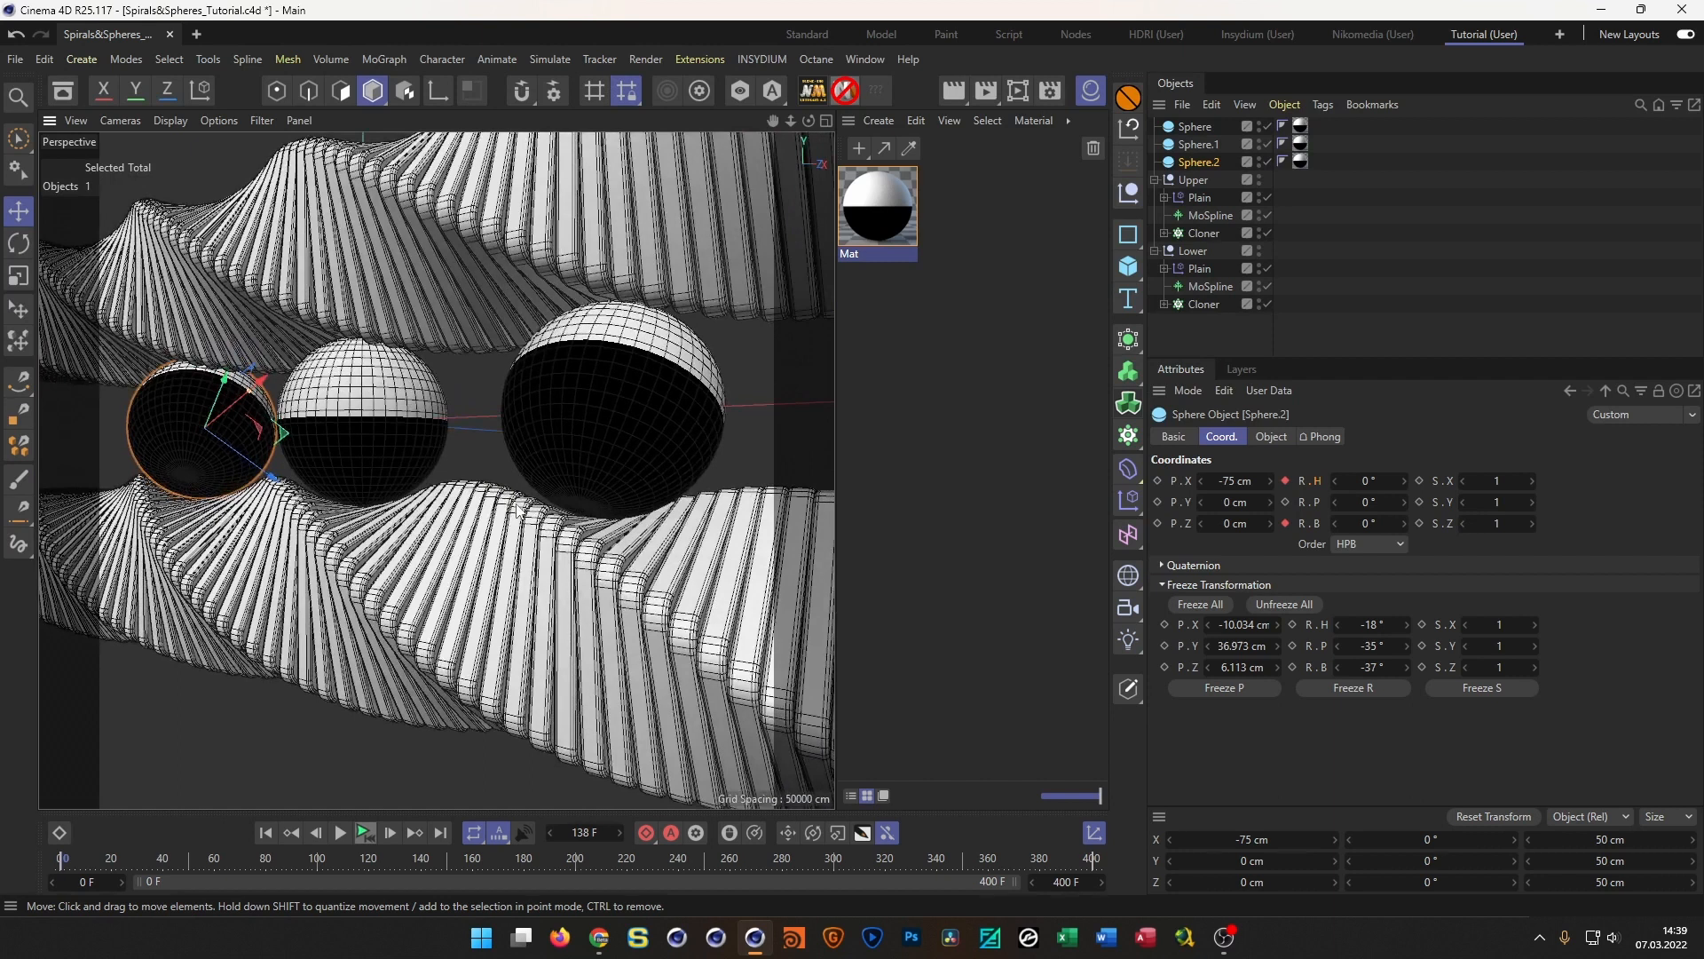
right_click_drag(517, 505, 512, 506, "alt")
left_click_drag(512, 506, 511, 511, "alt")
right_click_drag(511, 511, 522, 504, "alt")
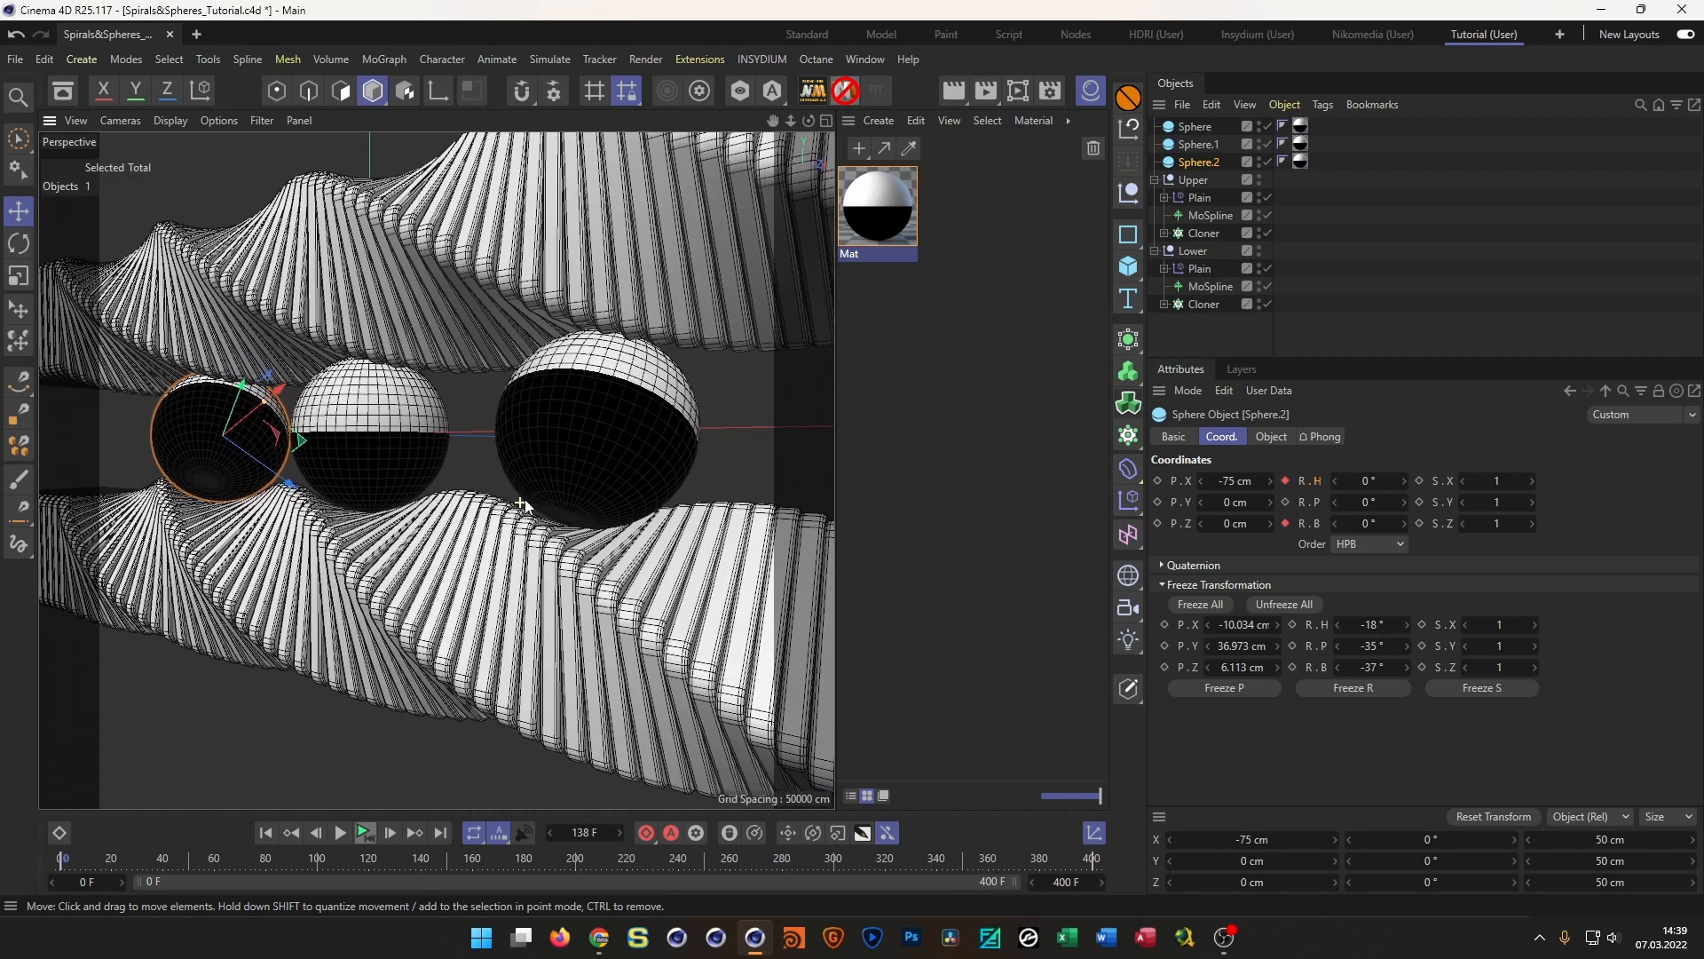
left_click_drag(1486, 358, 1470, 450)
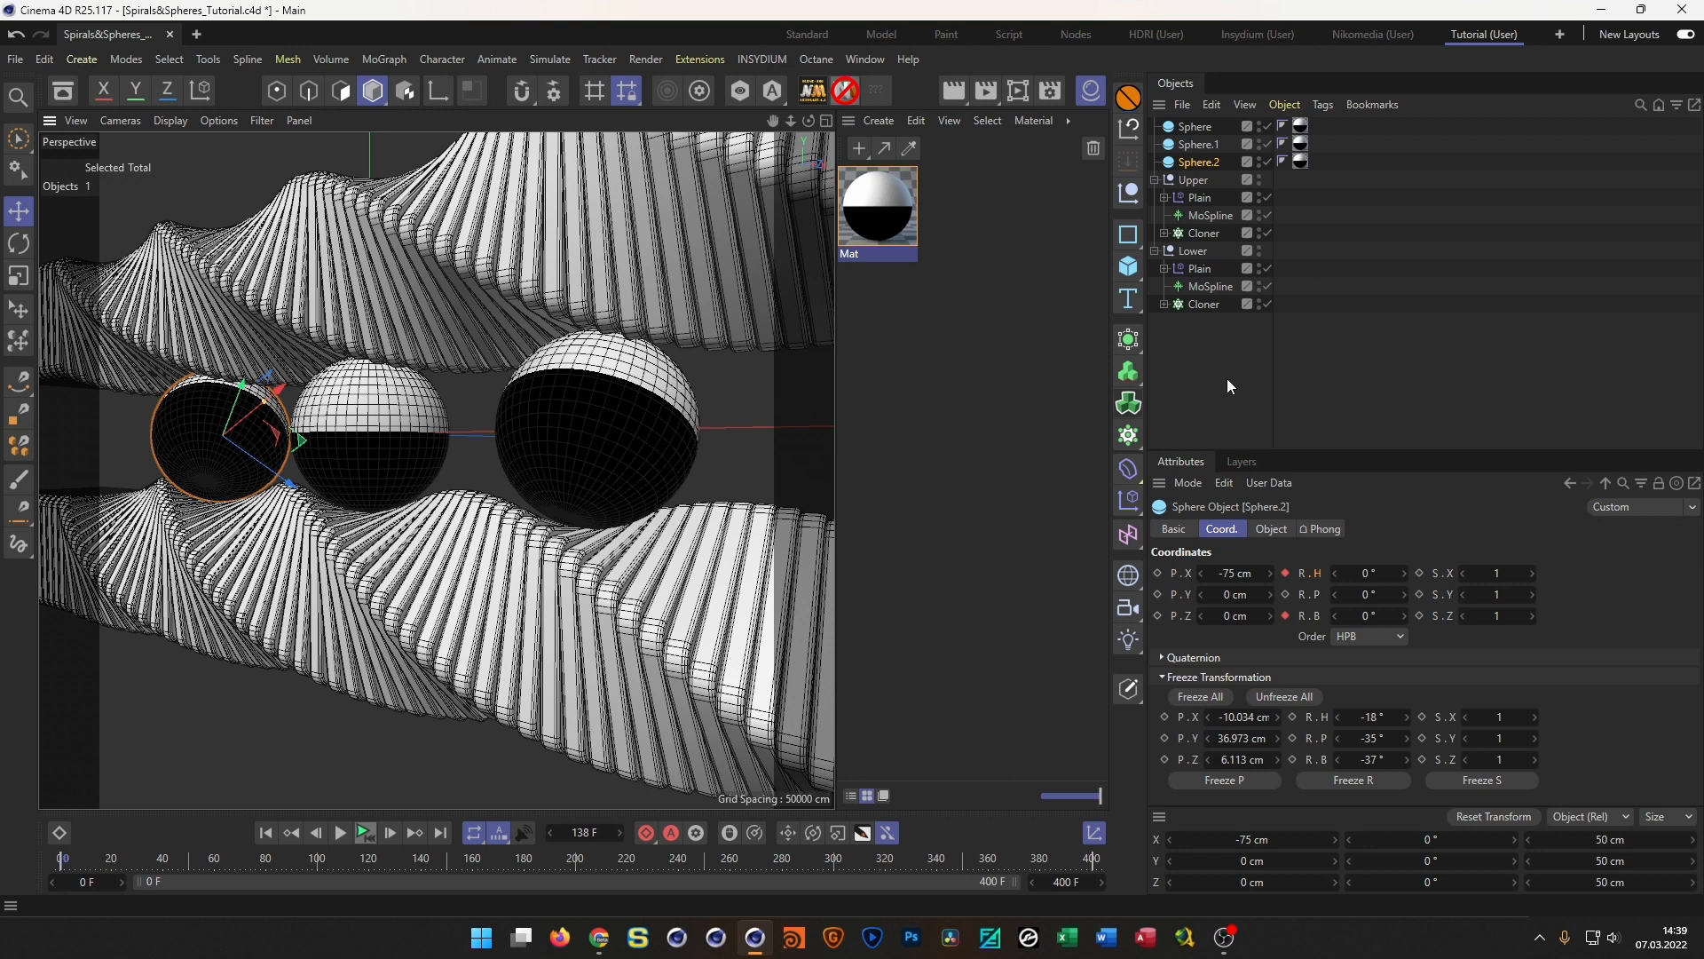
left_click(1125, 606)
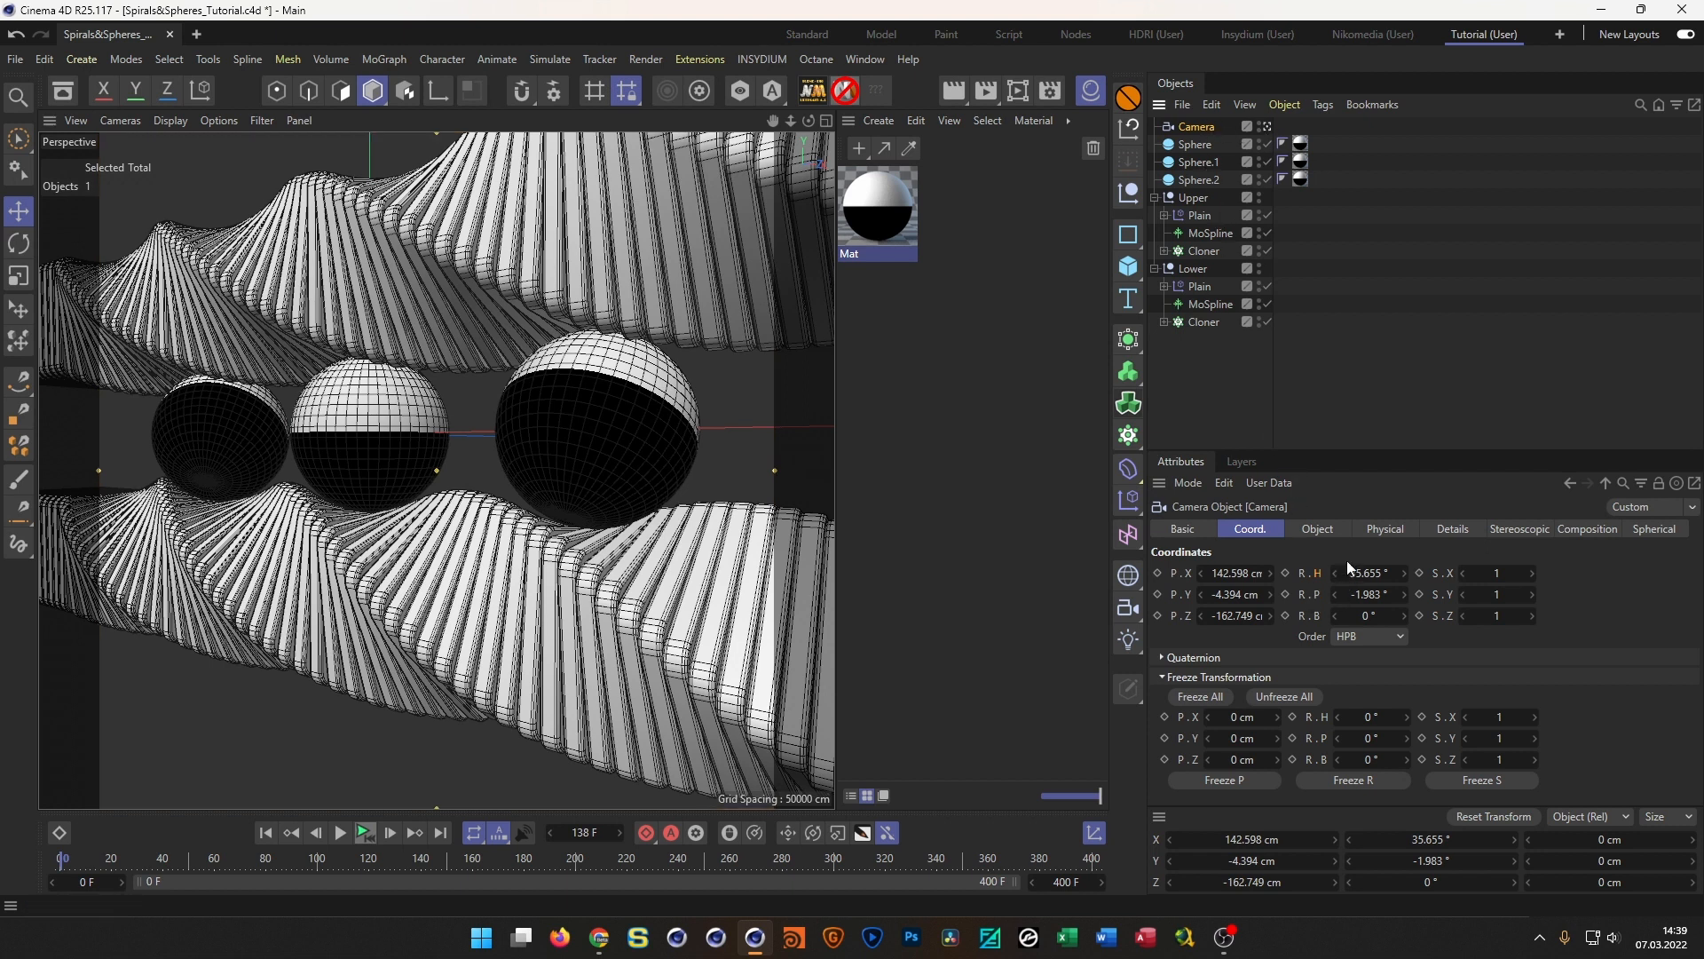
left_click(1324, 529)
double_click(1333, 599)
type("80")
key("Return")
Reframe the shot through the 80 mm camera so the three spheres sit centred between the two spirals
right_click_drag(684, 472, 519, 505, "alt")
middle_click_drag(519, 504, 437, 512, "alt")
left_click_drag(436, 506, 420, 501, "alt")
right_click_drag(435, 503, 459, 505, "alt")
middle_click_drag(478, 505, 450, 521, "alt")
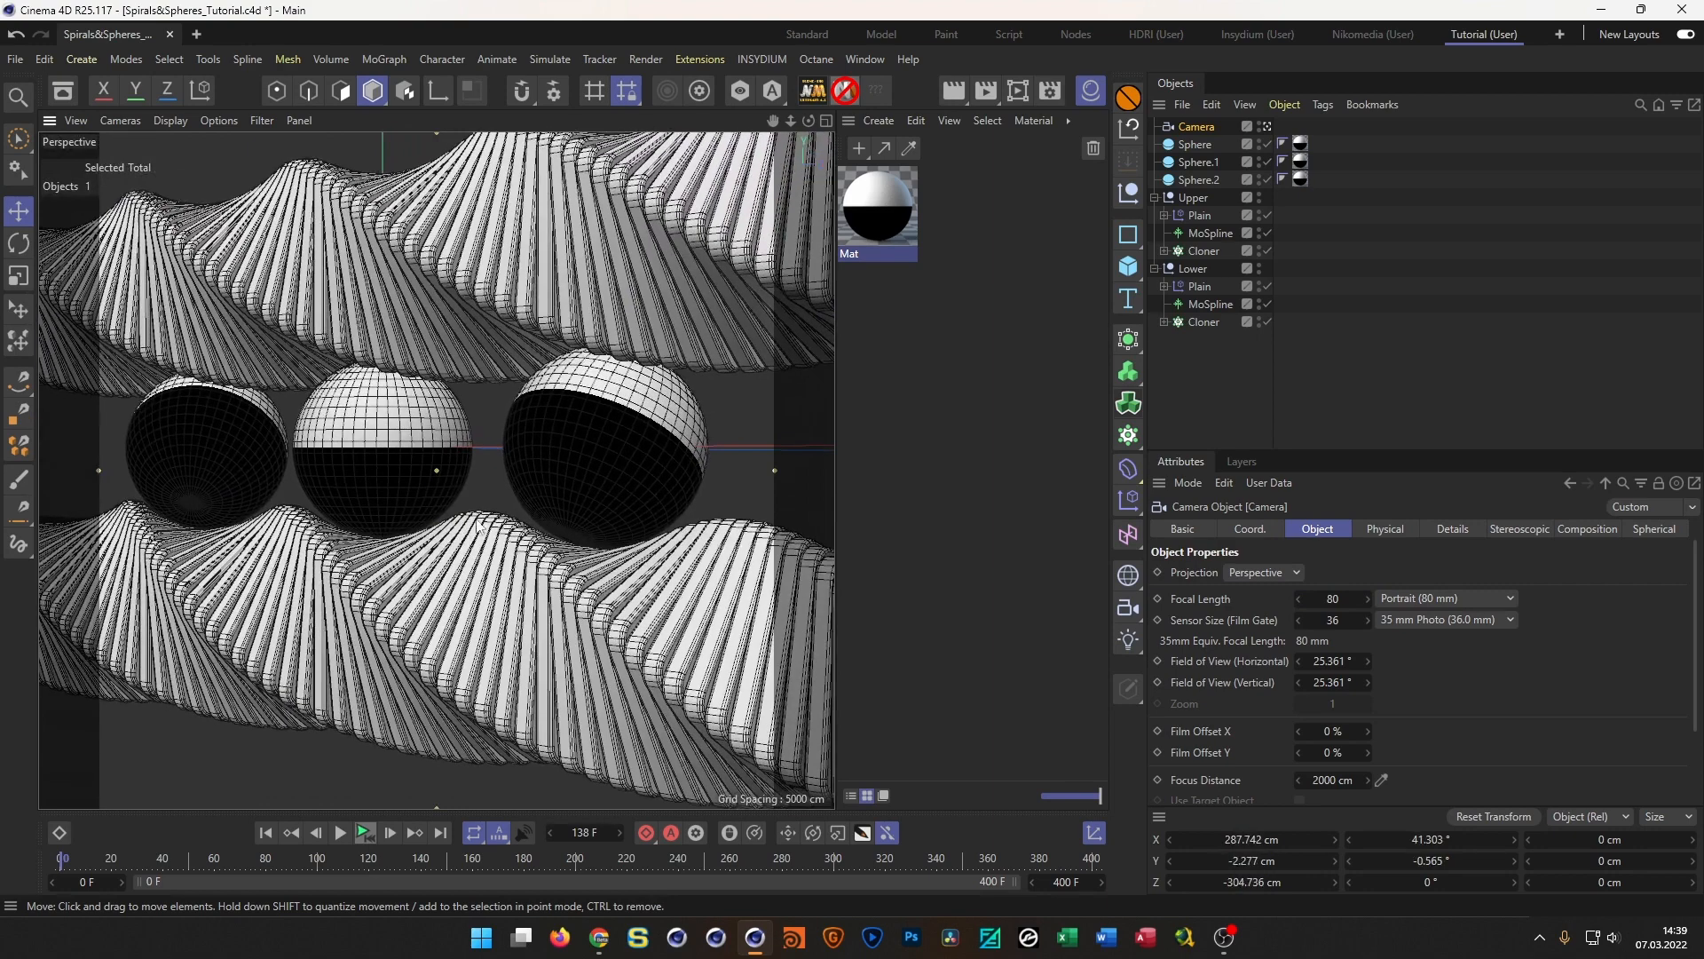
left_click_drag(499, 522, 490, 520, "alt")
right_click_drag(492, 518, 503, 519, "alt")
middle_click_drag(503, 518, 513, 522, "alt")
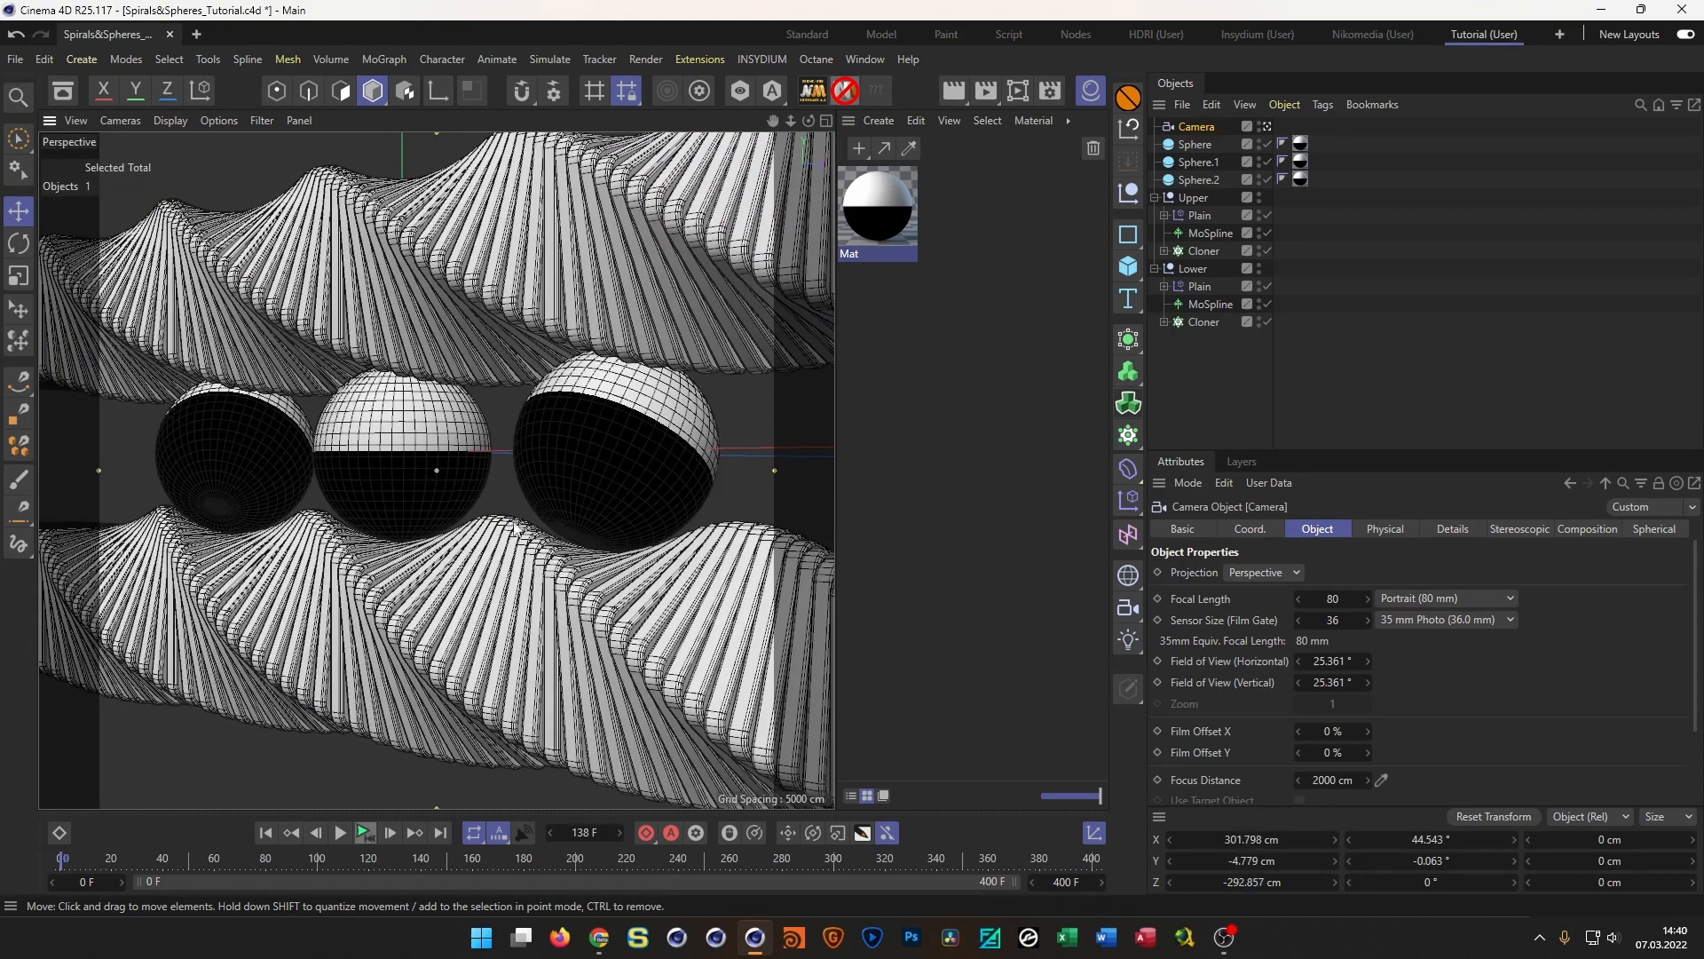
left_click_drag(517, 521, 514, 518, "alt")
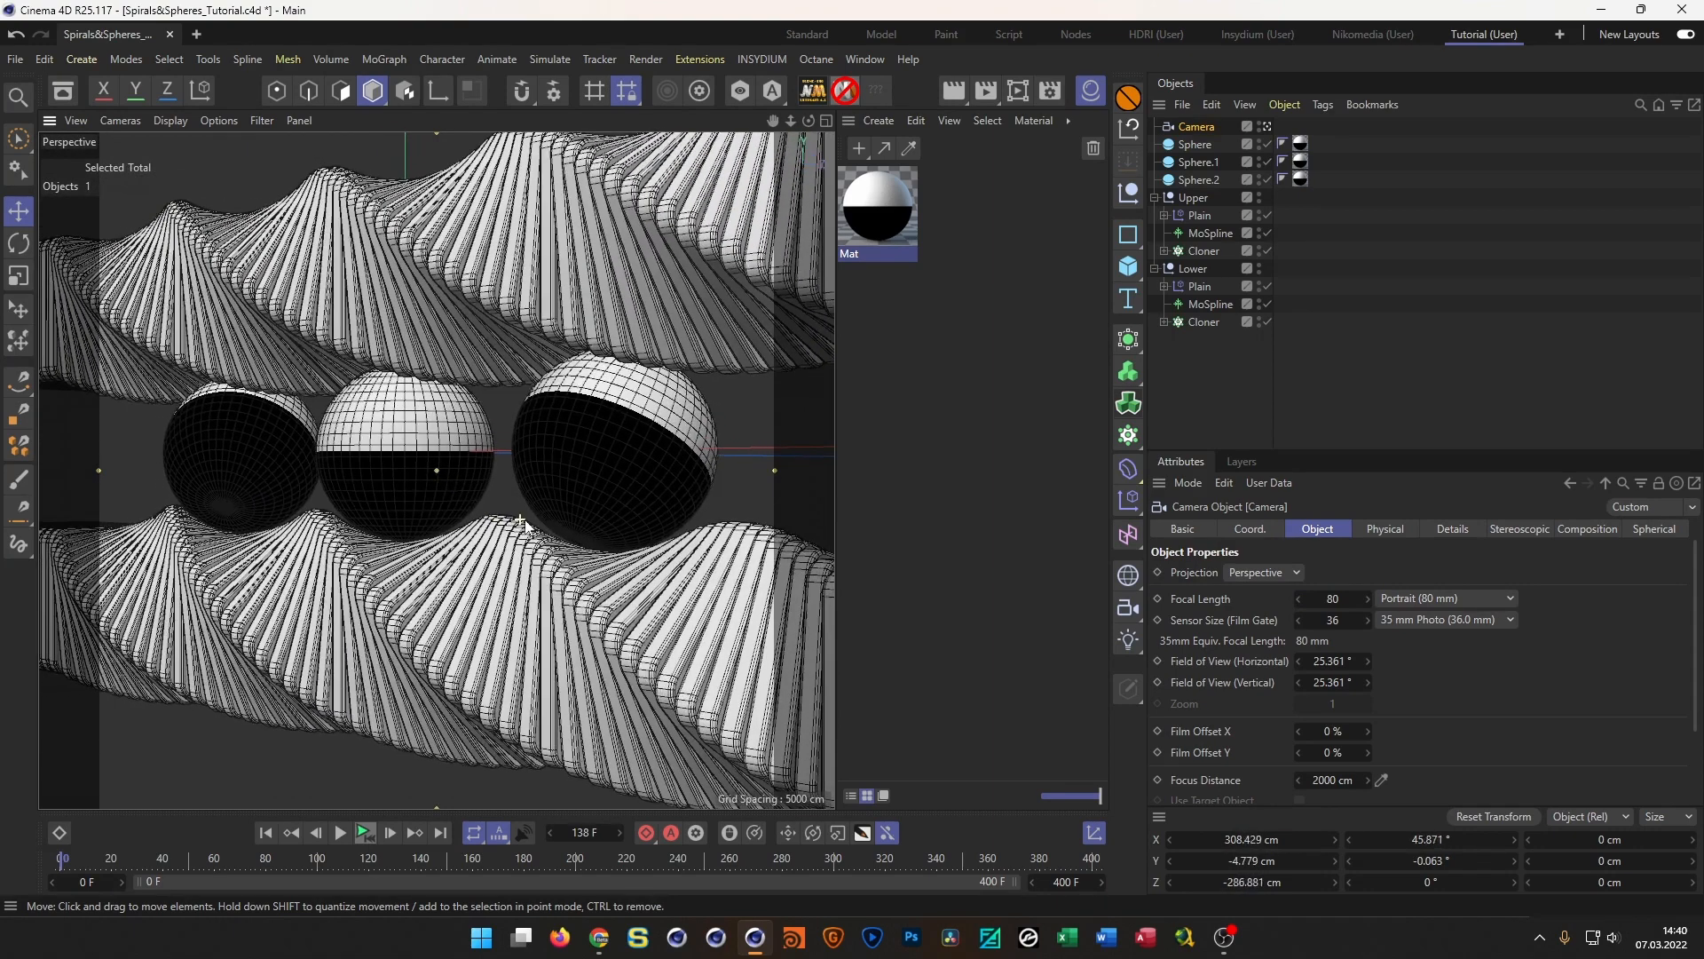
middle_click_drag(527, 532, 532, 544, "alt")
left_click_drag(531, 544, 529, 544, "alt")
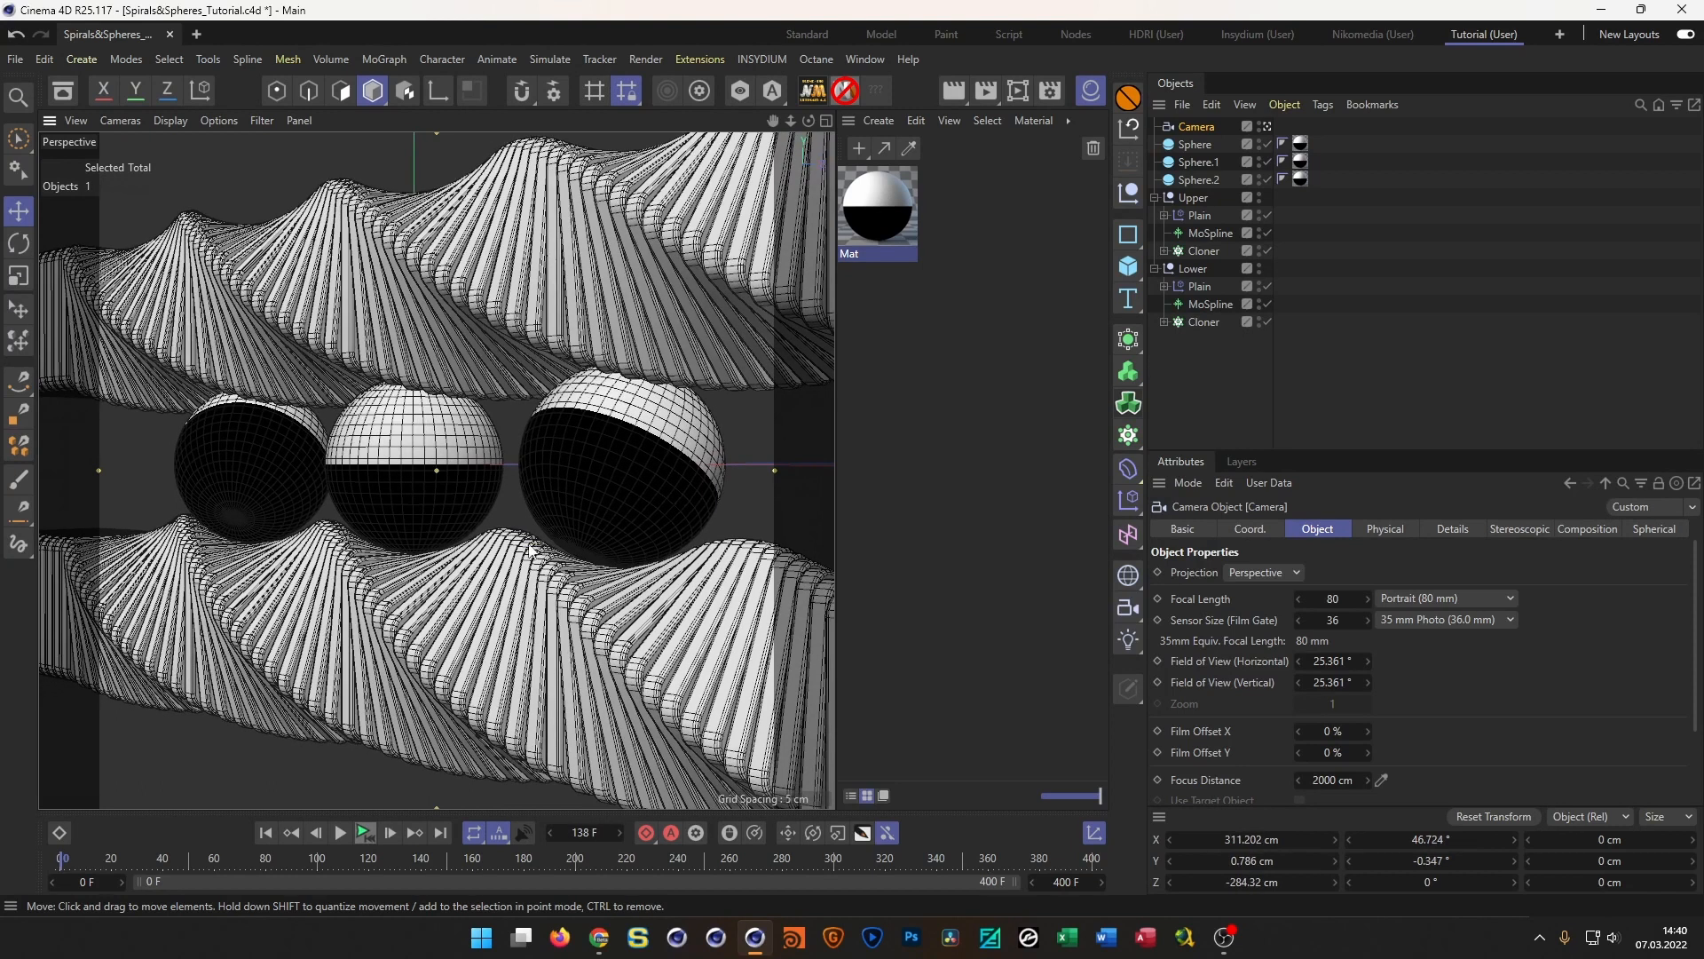
middle_click_drag(529, 544, 518, 545, "alt")
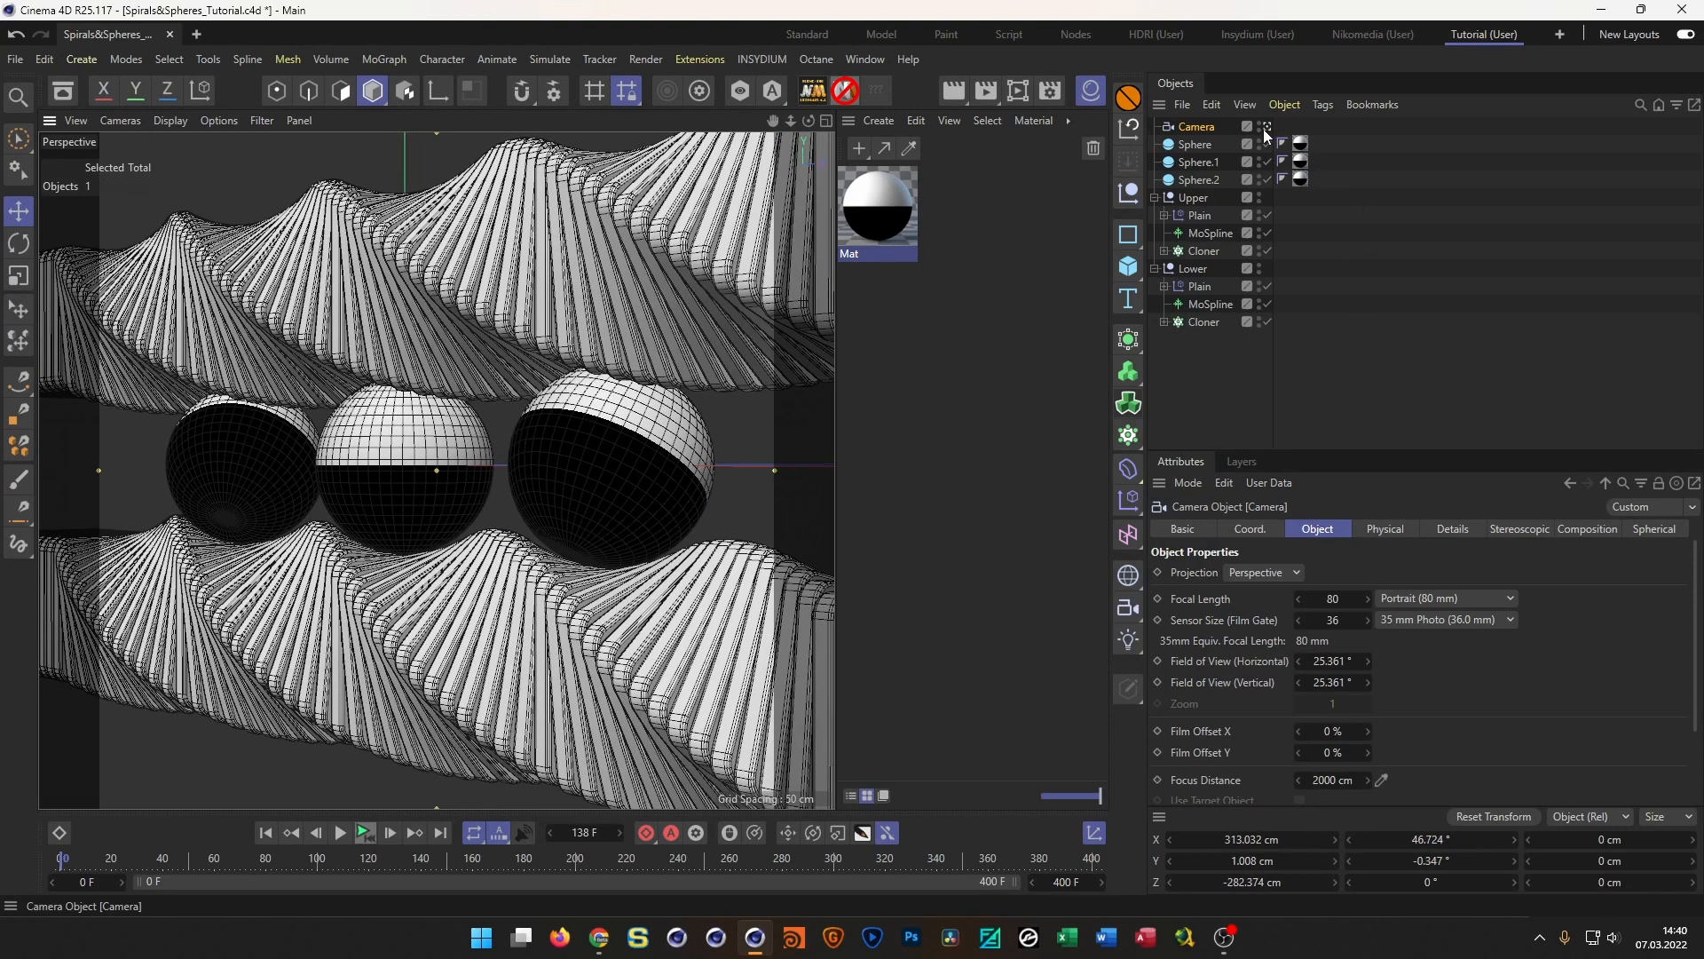
Add a Protection tag to the camera and save the project
left_click(1141, 98)
key("ctrl+s")
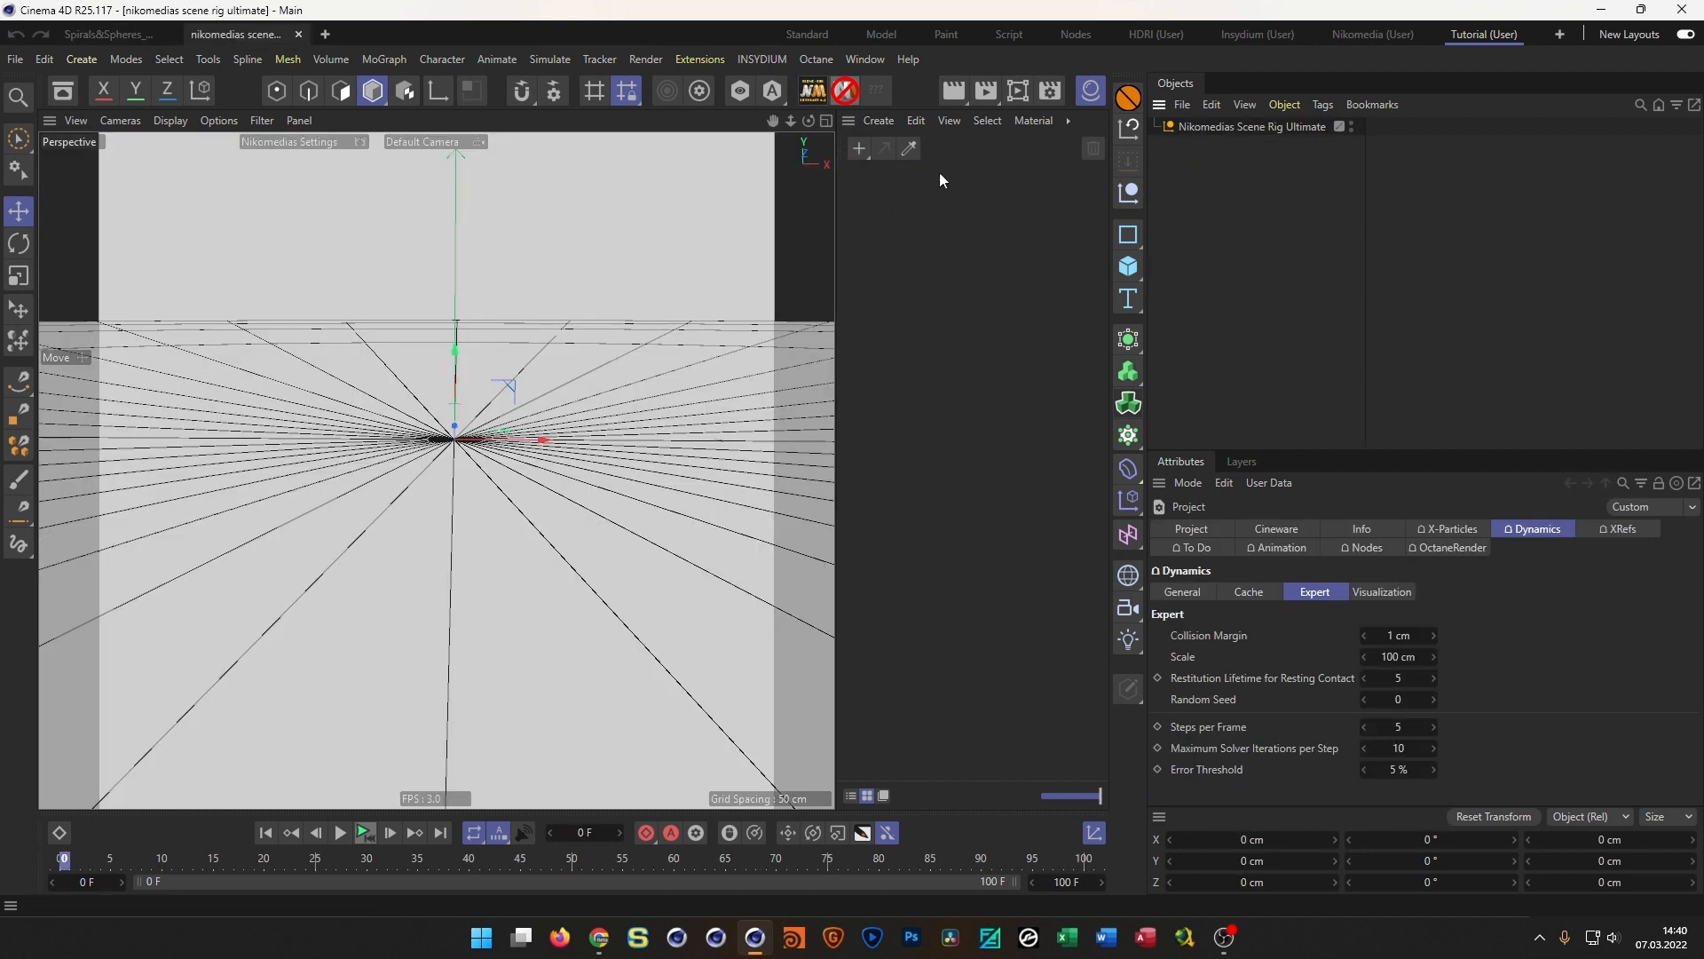
Close the separate scene rig file, insert Nikomedias Scene Rig Ultimate from the Nikomedia layout and return to the Tutorial layout
key("ctrl+F4")
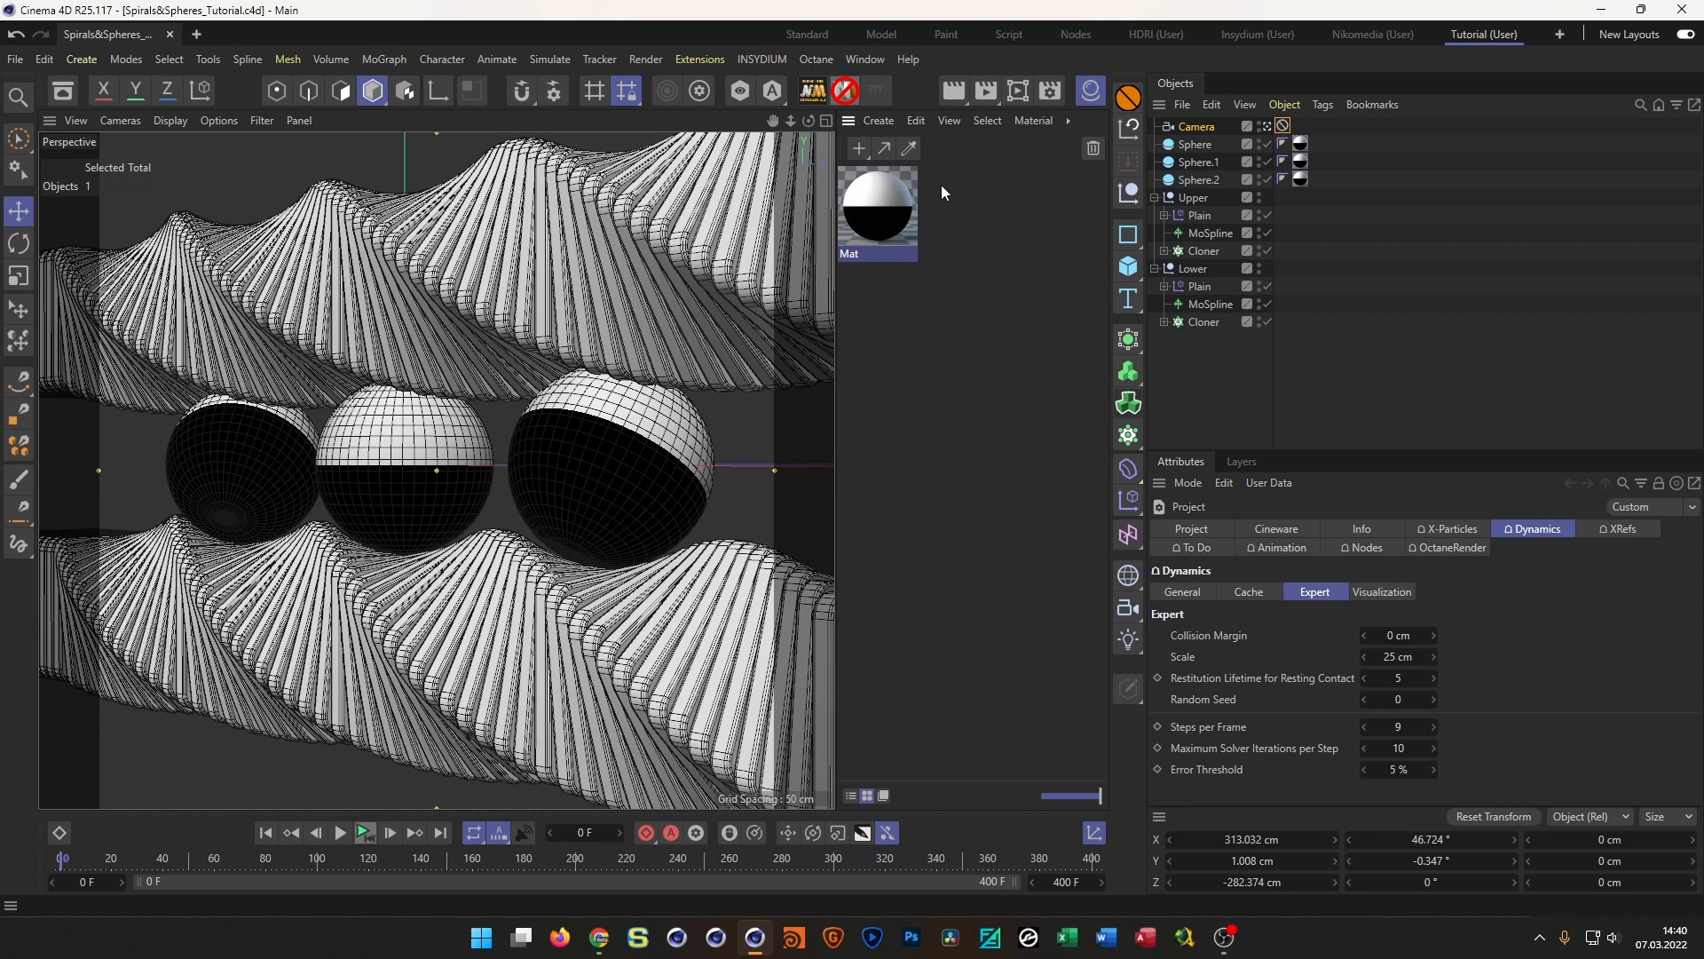
left_click(1387, 36)
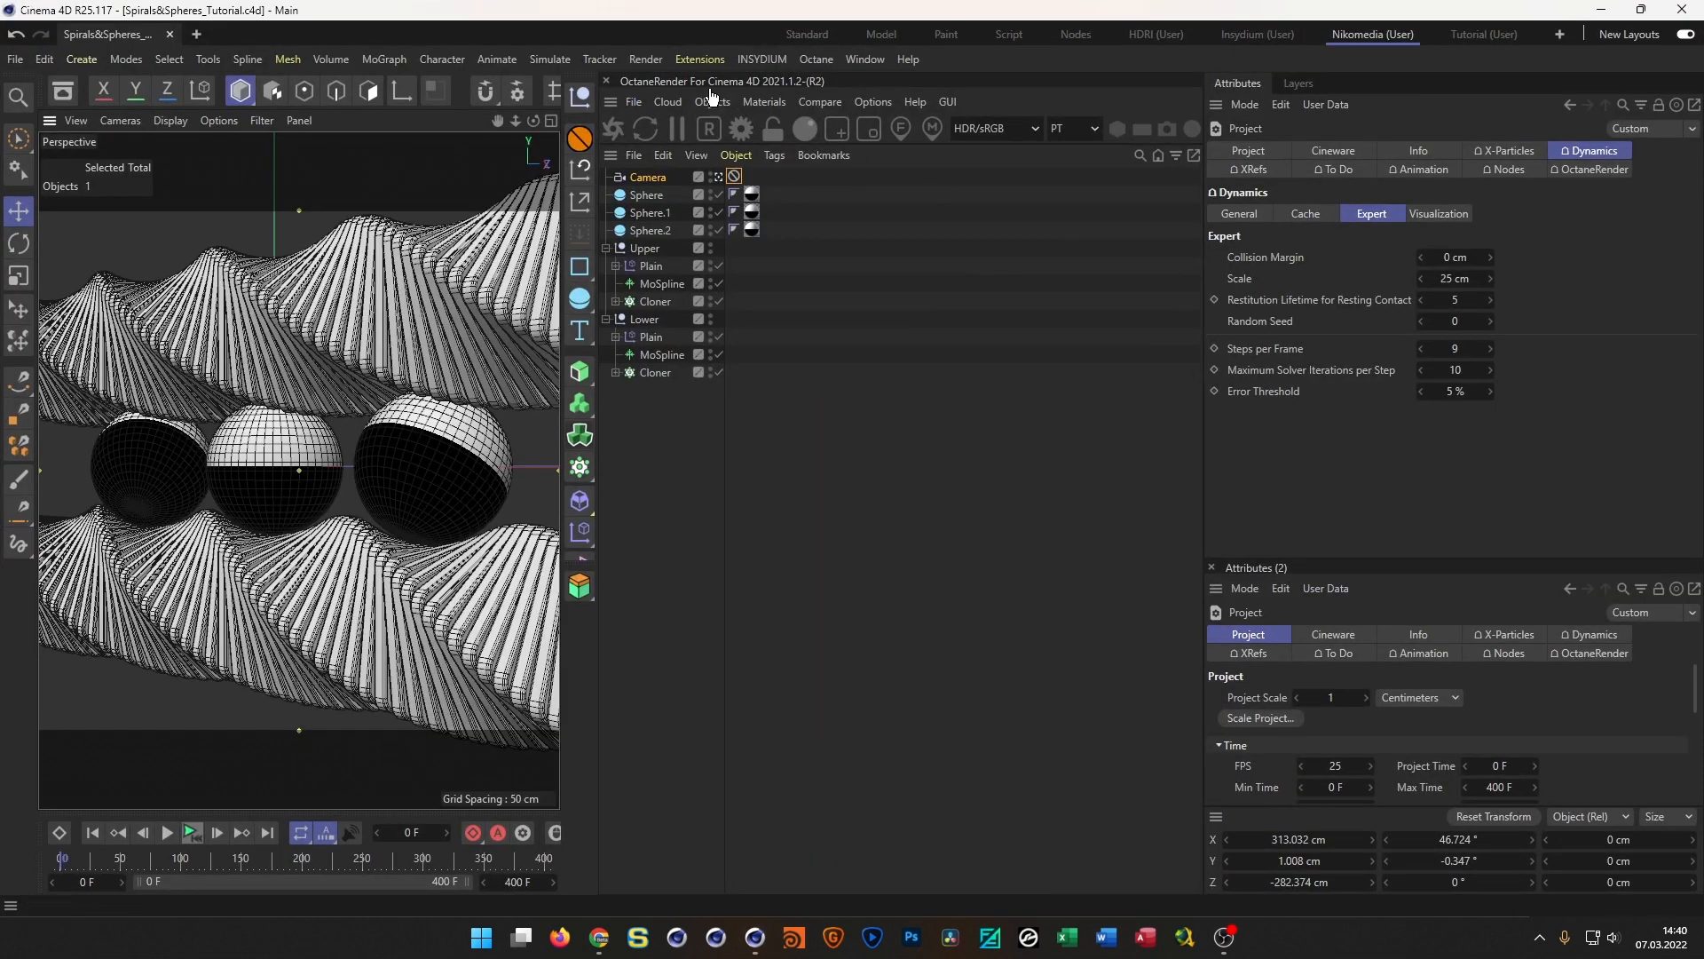
left_click_drag(535, 103, 157, 139)
left_click(393, 90)
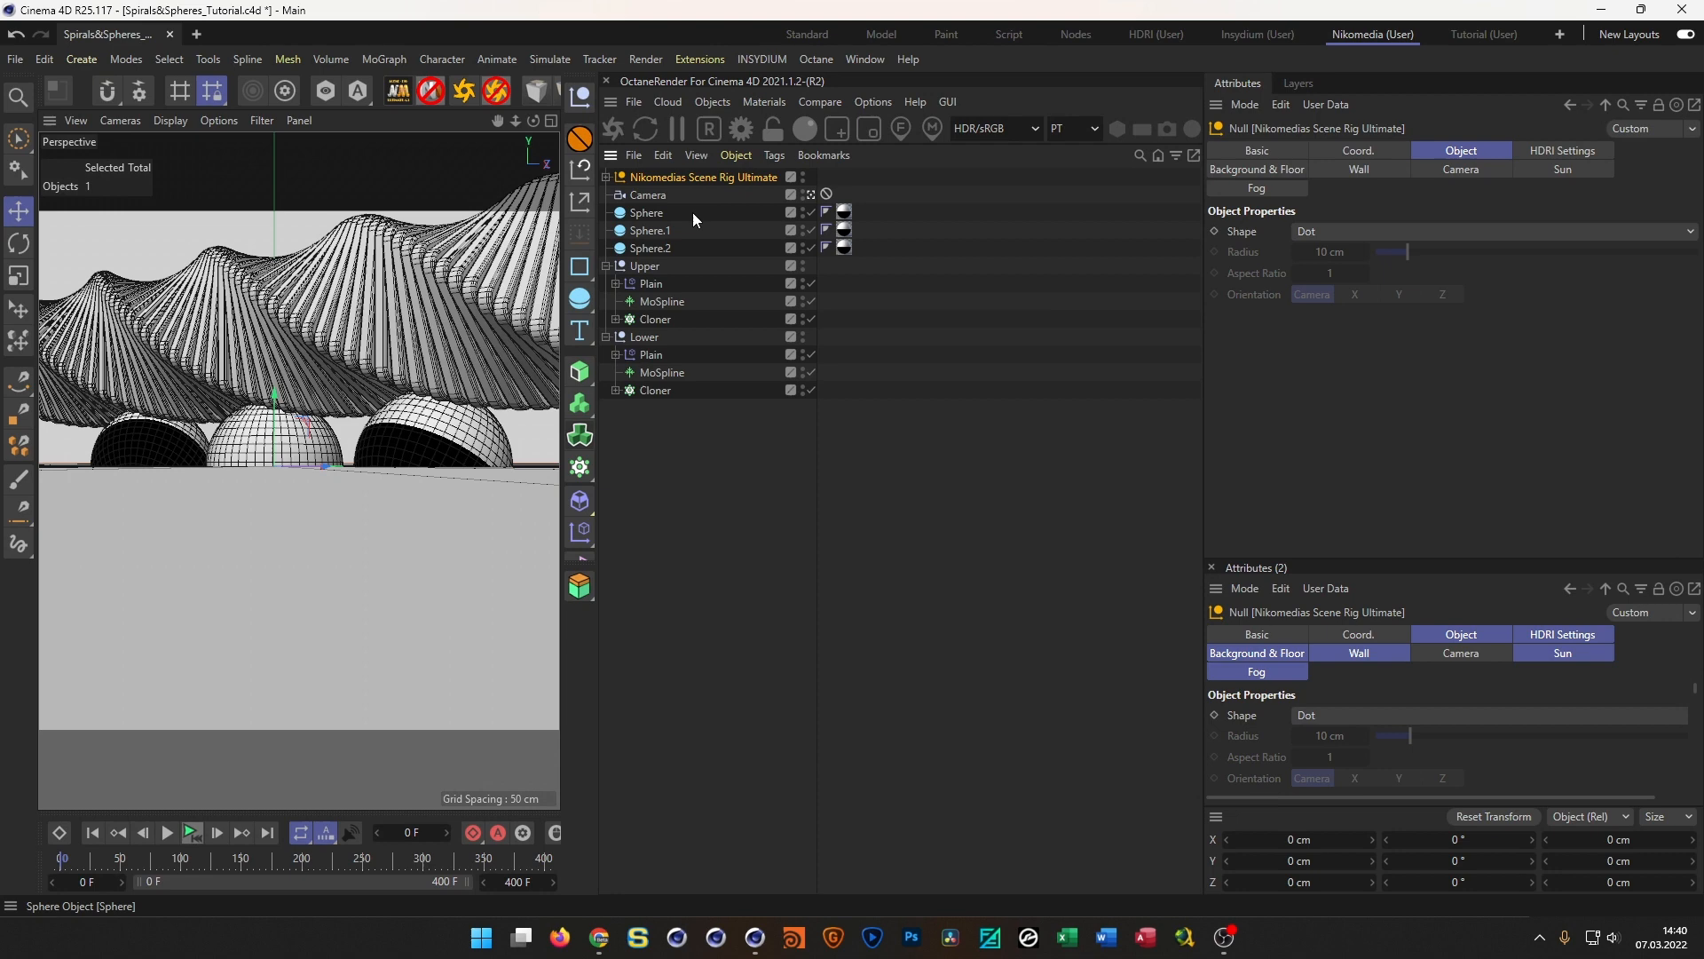
left_click(1484, 34)
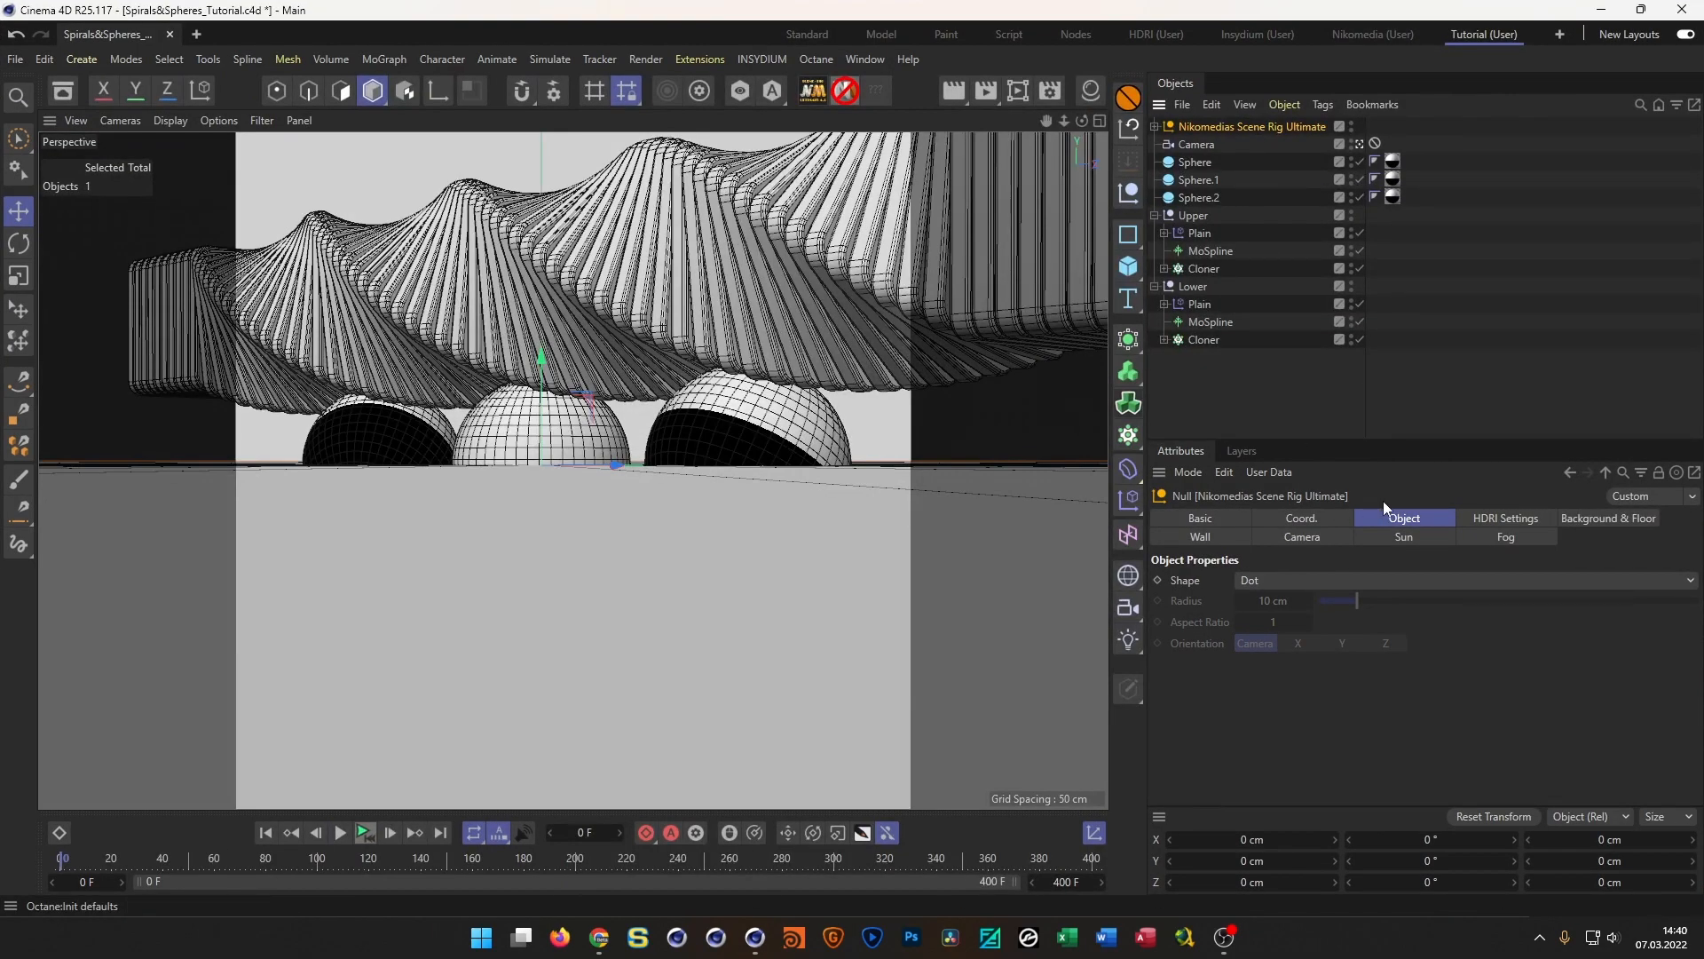
Disable Floor On and Floor Seen in Editor in the scene rig's Background & Floor settings
left_click(1571, 520)
scroll(1273, 638, "down", 1)
scroll(1273, 638, "up", 3)
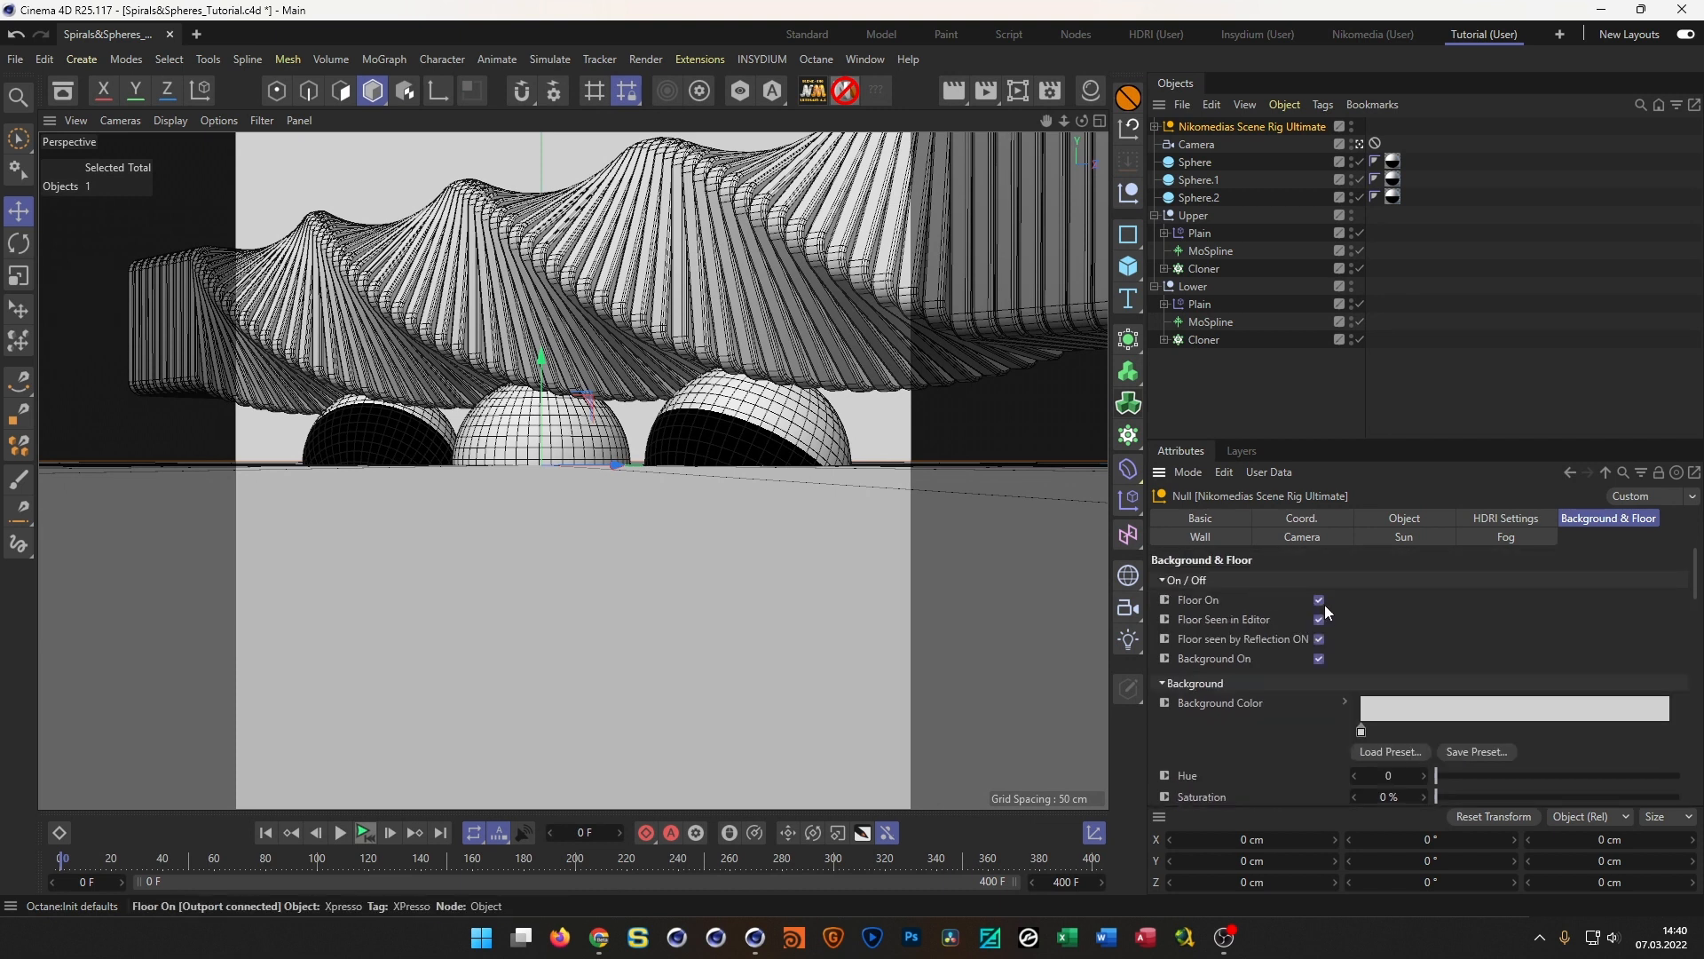
left_click(1319, 601)
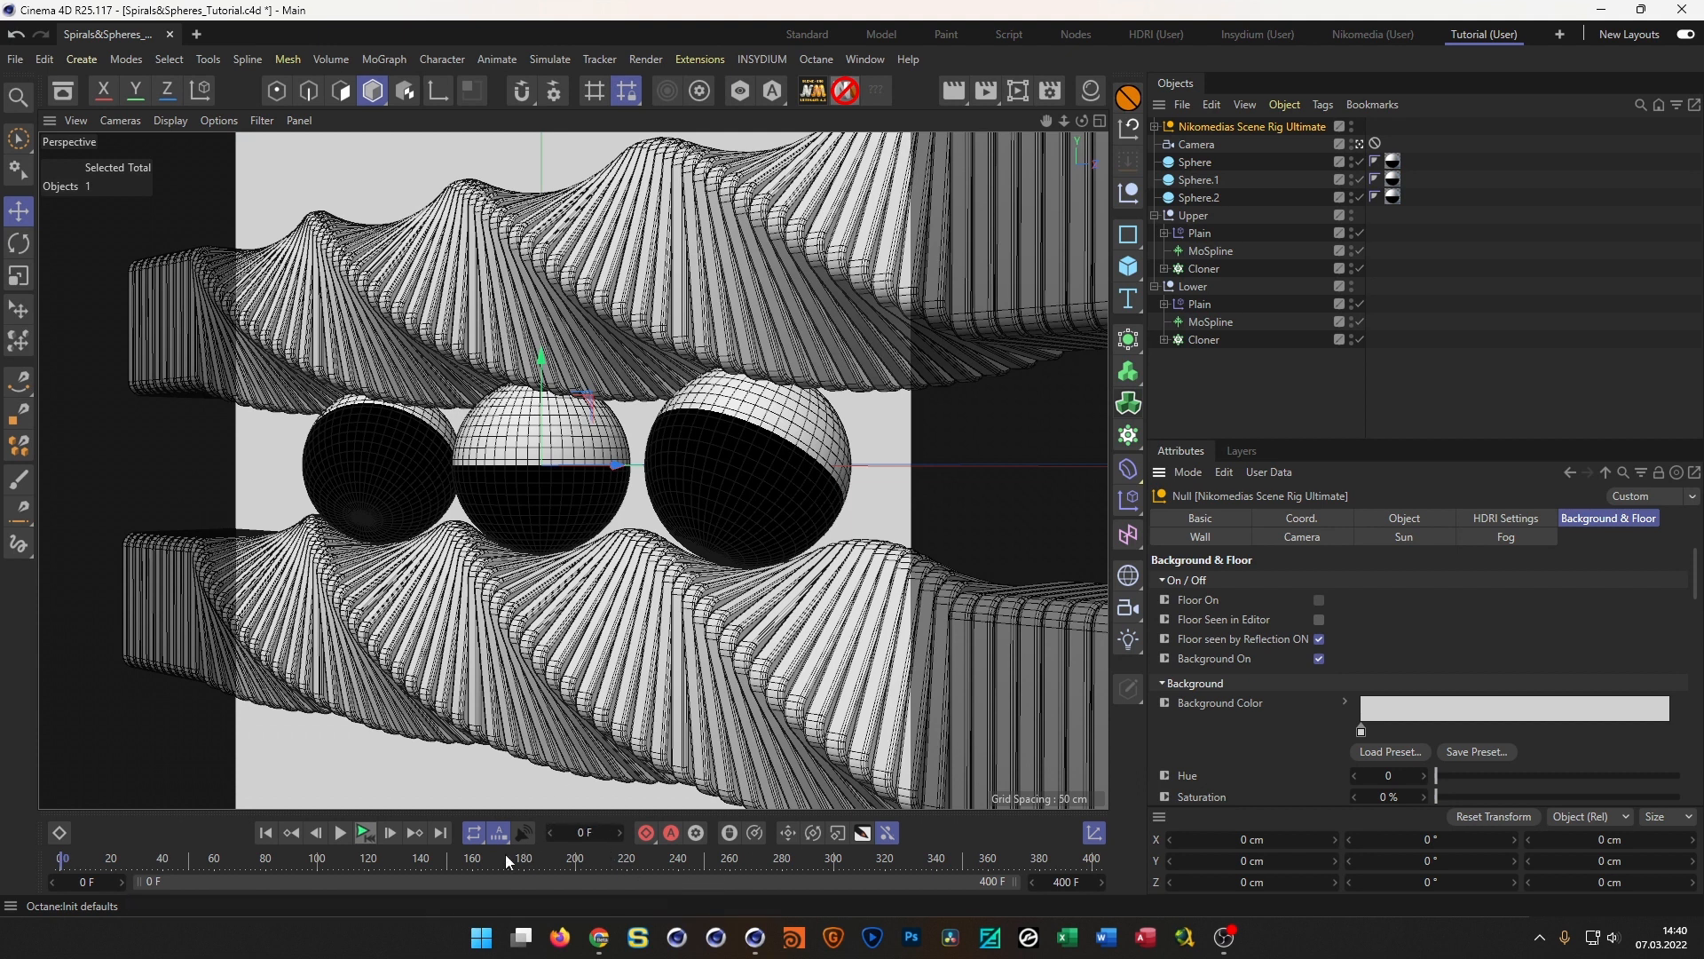
Check the sphere colours and materials in the Spirals&Spheres reference video in Chrome, then return to Cinema 4D
left_click(610, 937)
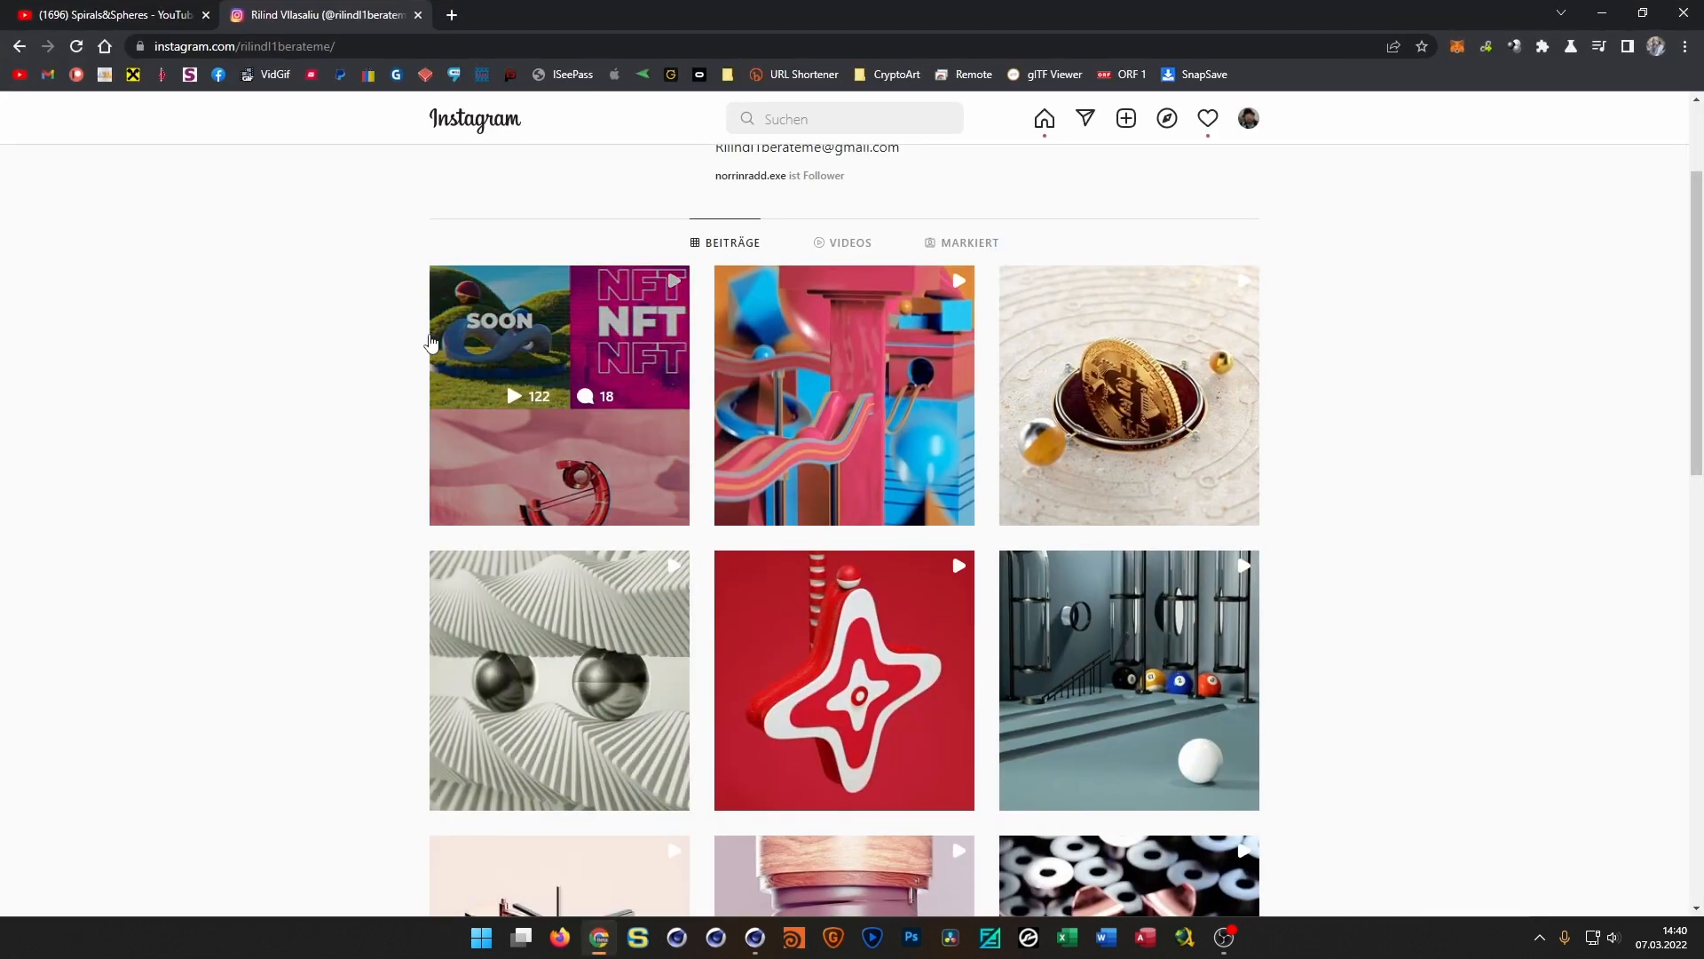
left_click(174, 21)
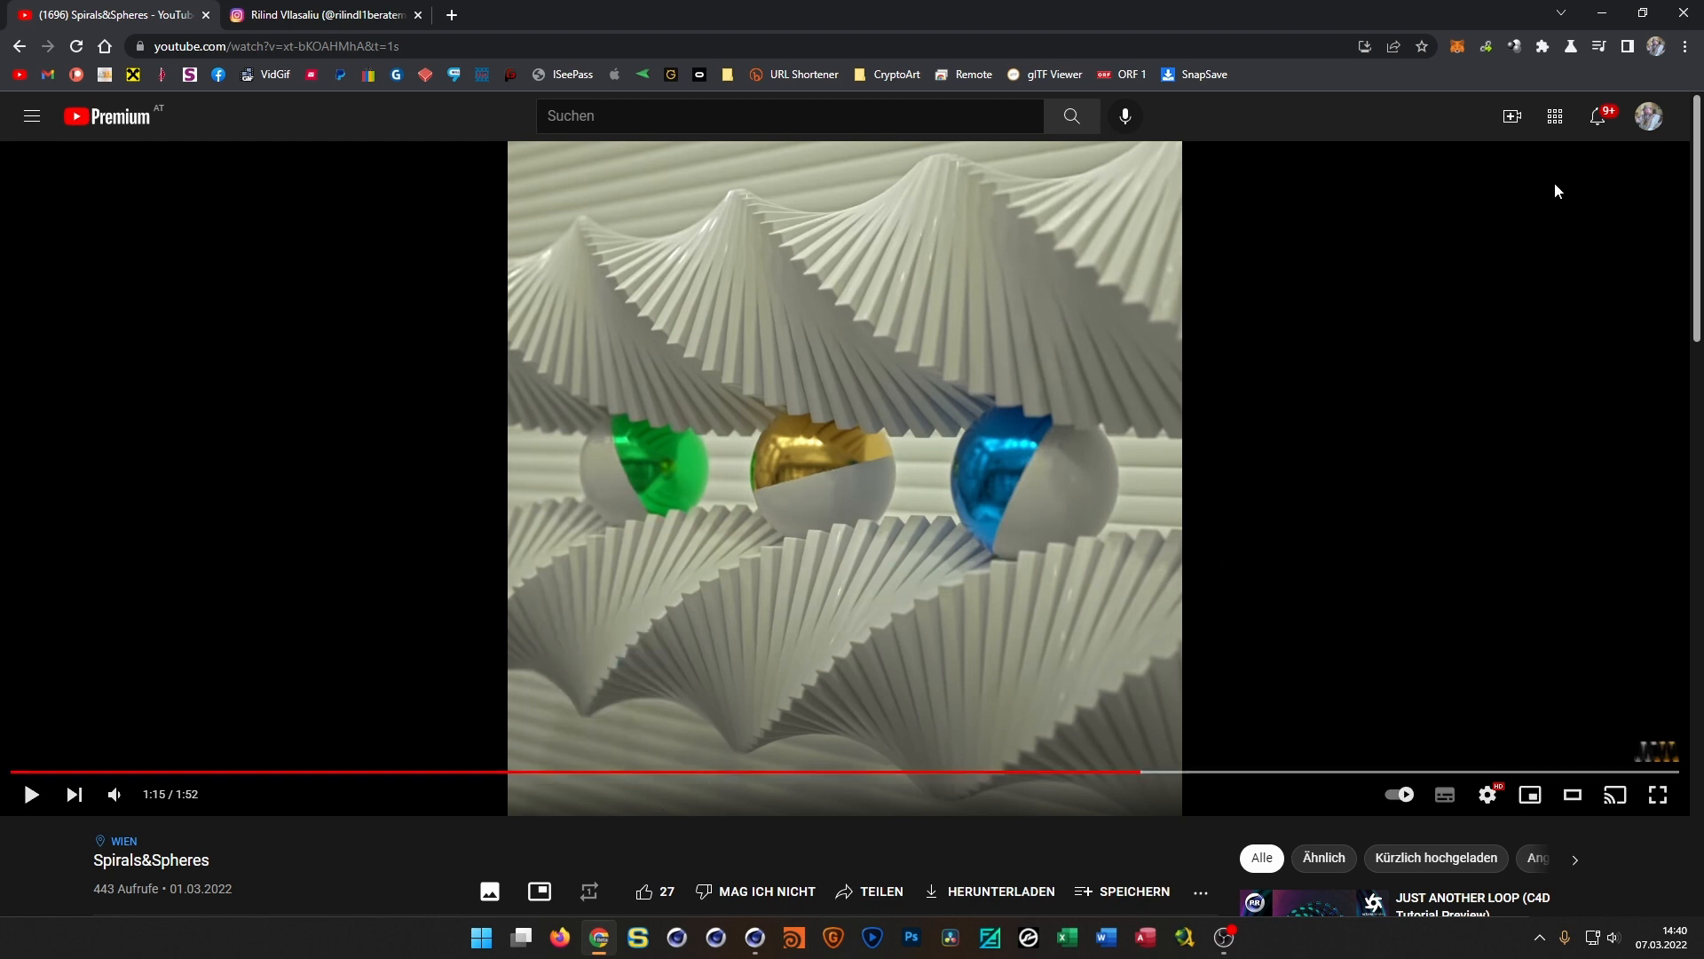
left_click(1604, 13)
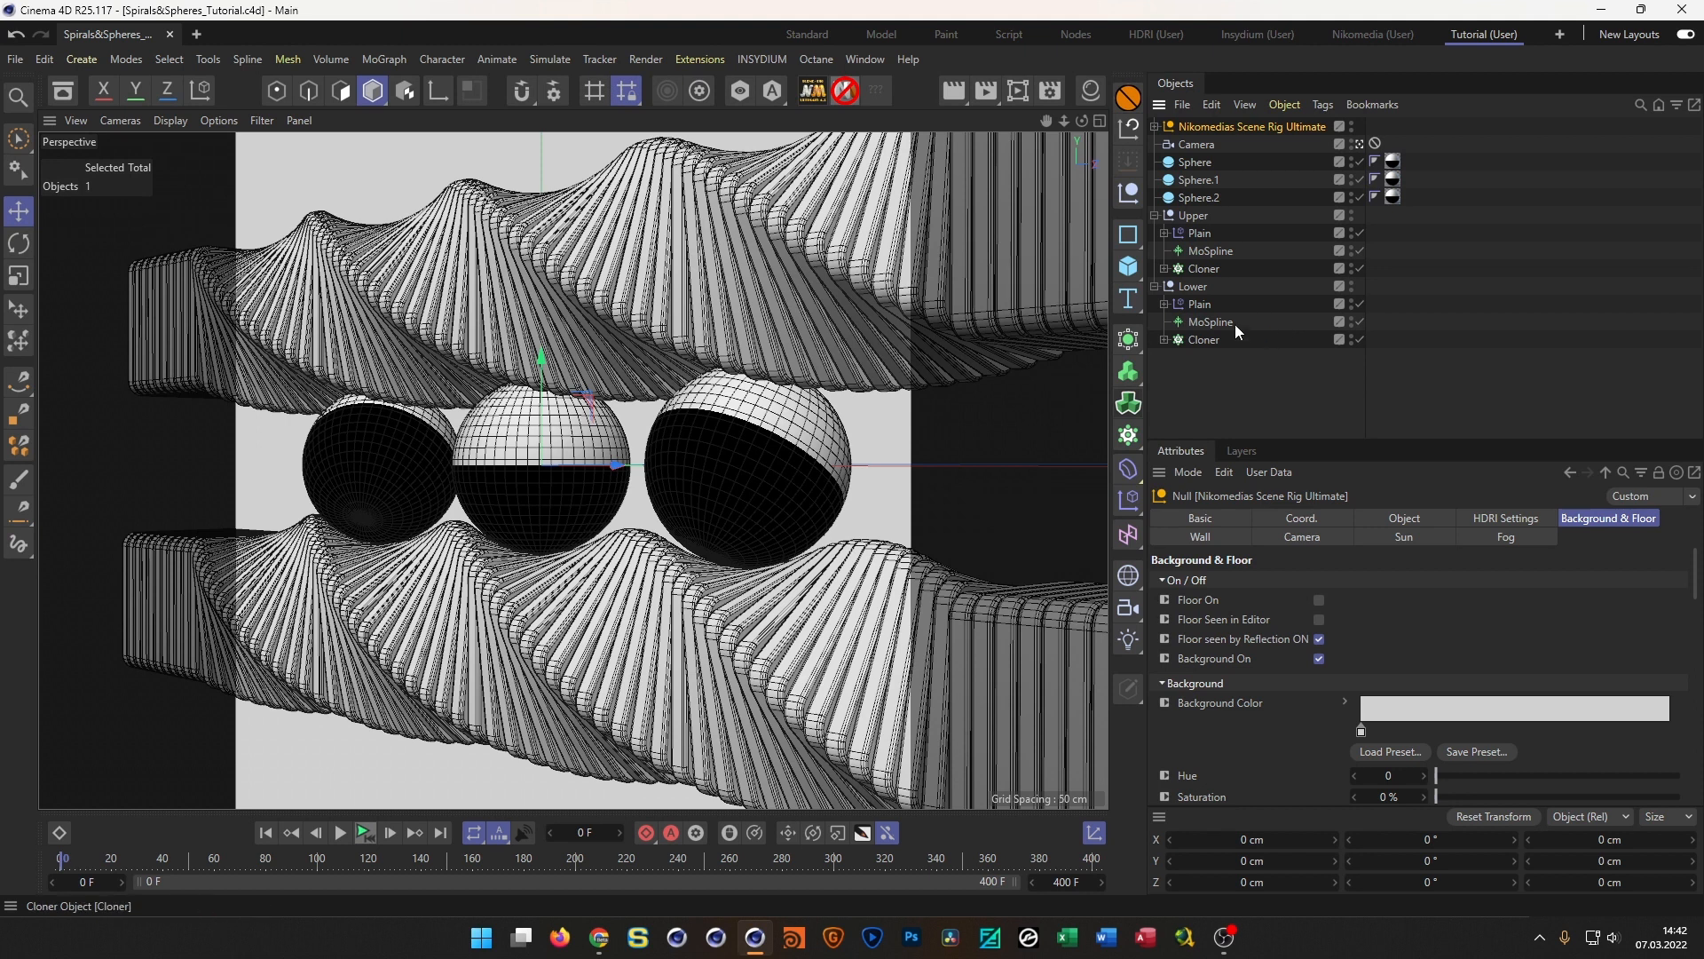
Open the spheres' two-tone material for editing and rename it Sphere
left_click(1091, 90)
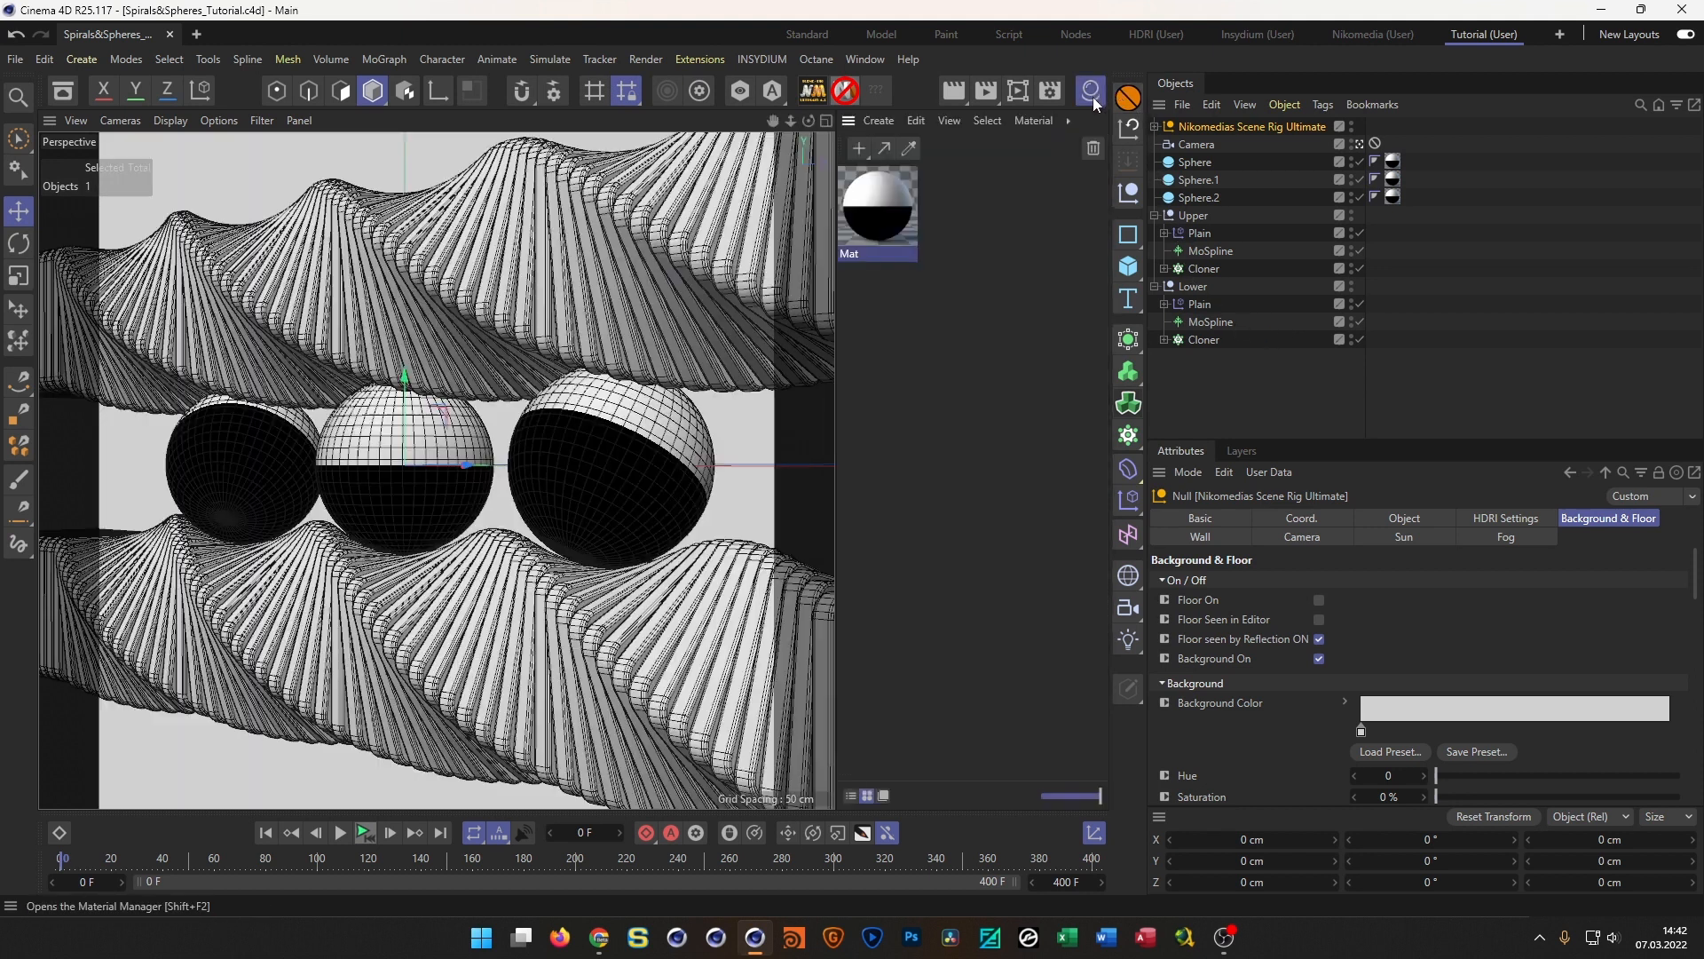
left_click(883, 215)
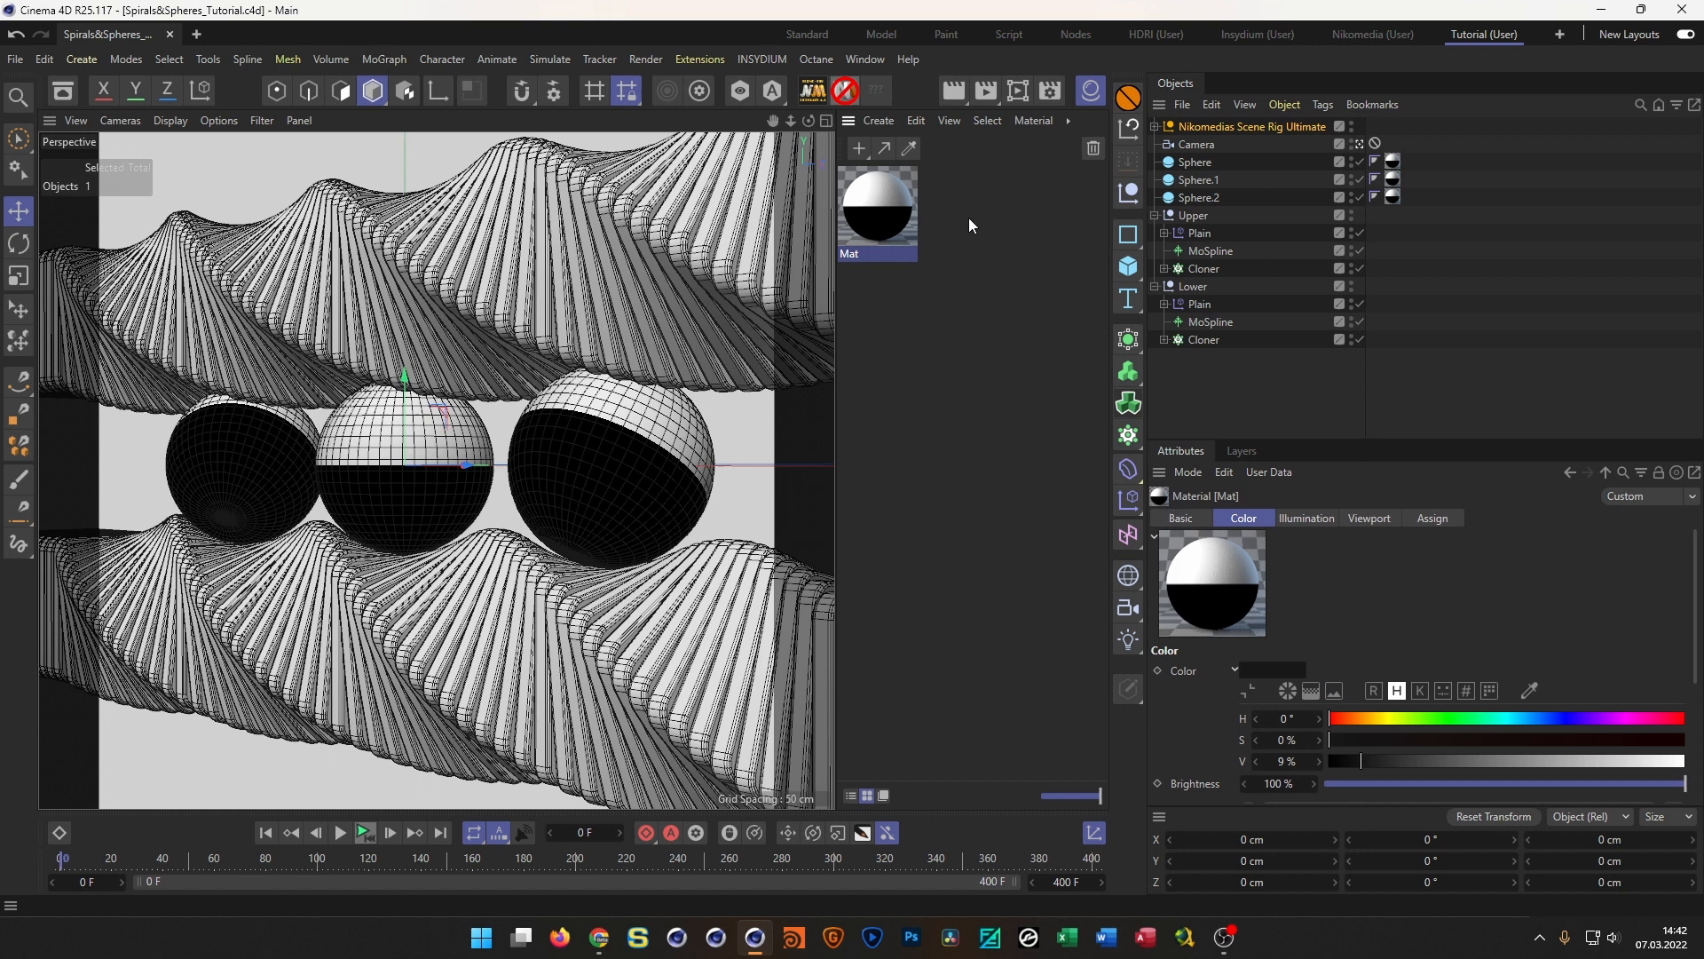
double_click(877, 206)
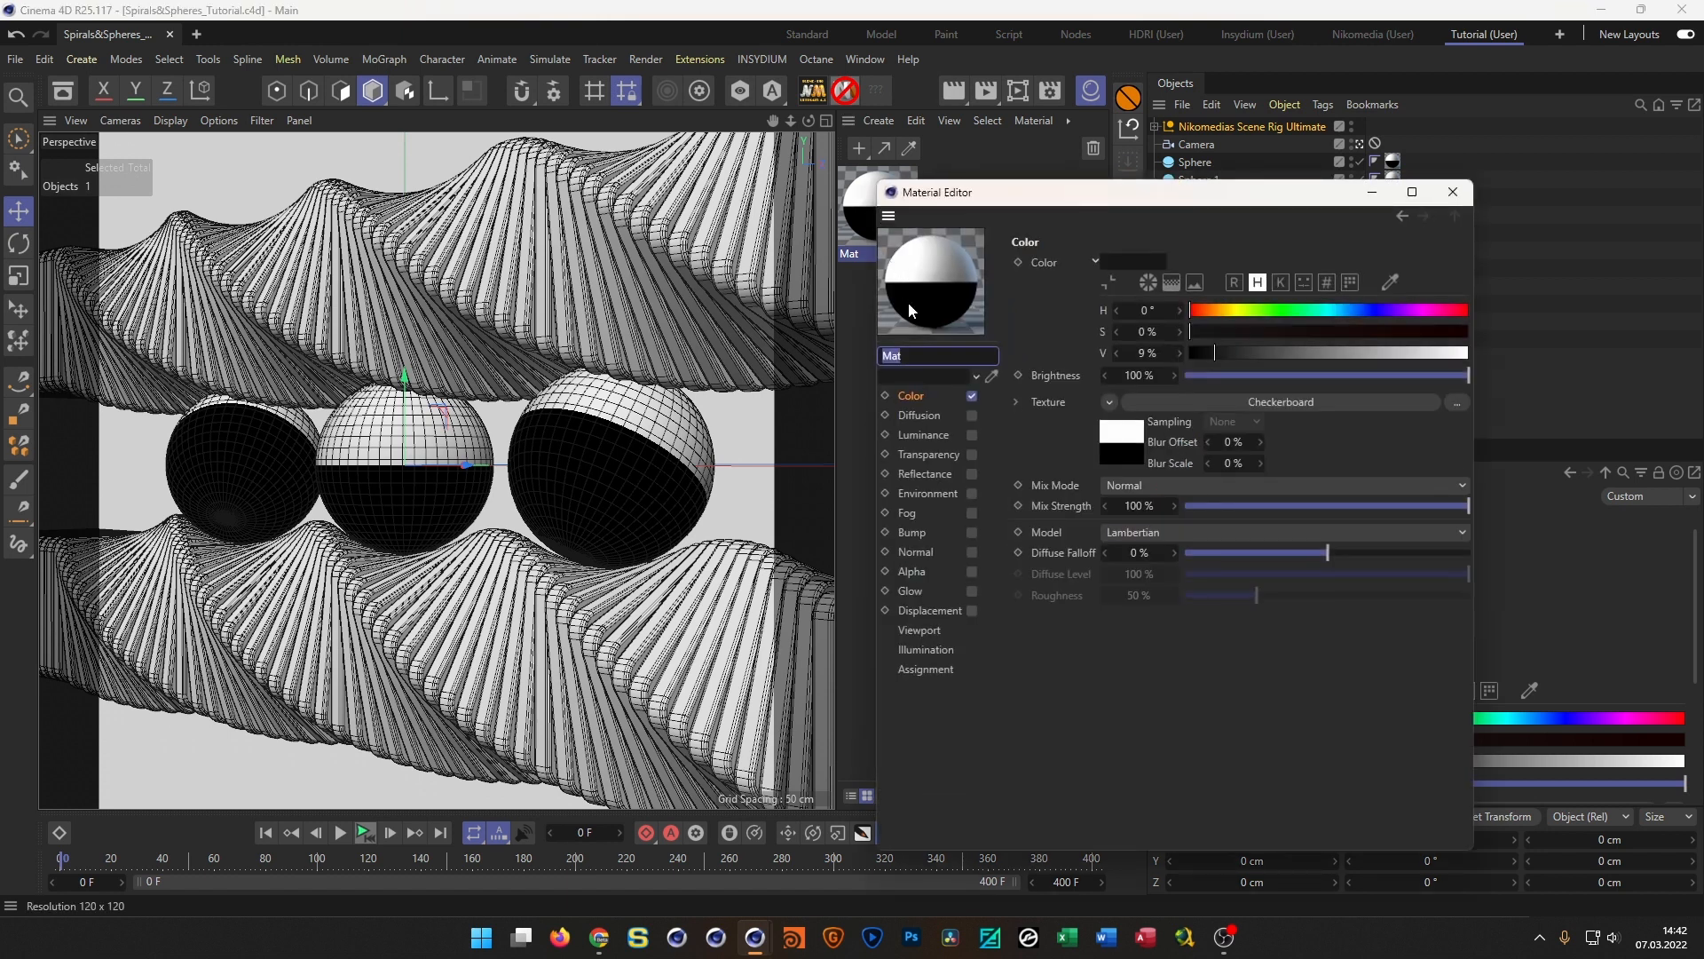
type("Sphere 1")
key("BackSpace")
key("BackSpace")
Enable Reflectance on the Sphere material with 100% reflection strength and a Dielectric layer Fresnel
left_click(972, 475)
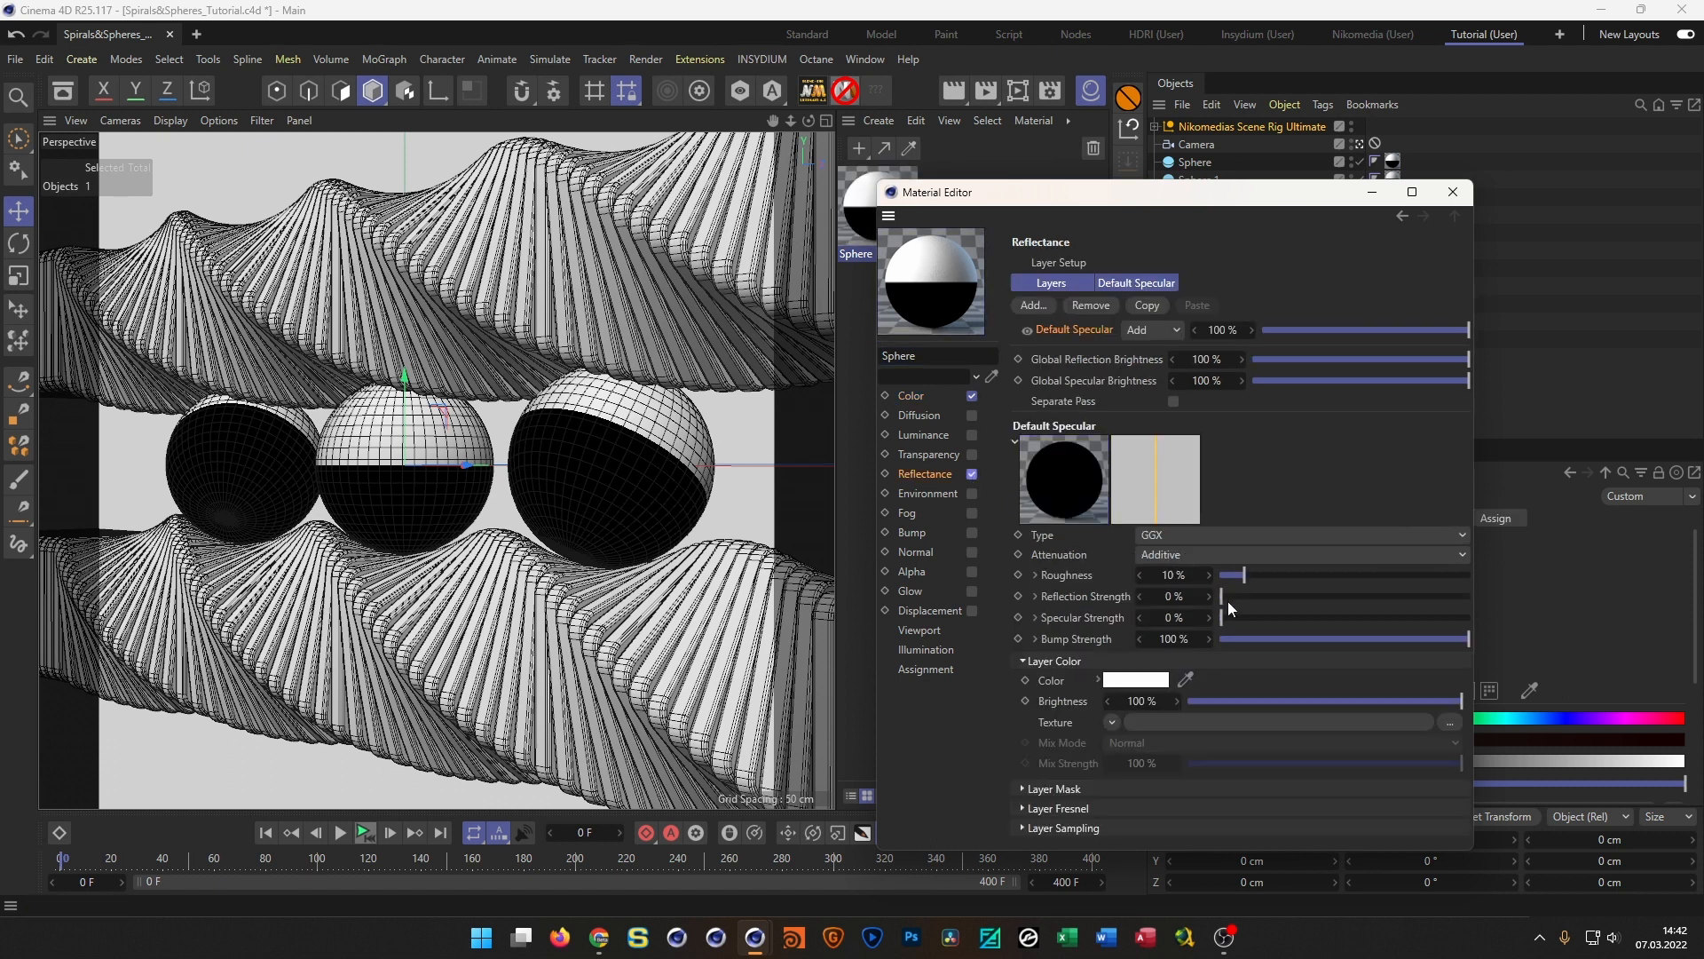
left_click_drag(1228, 600, 1474, 603)
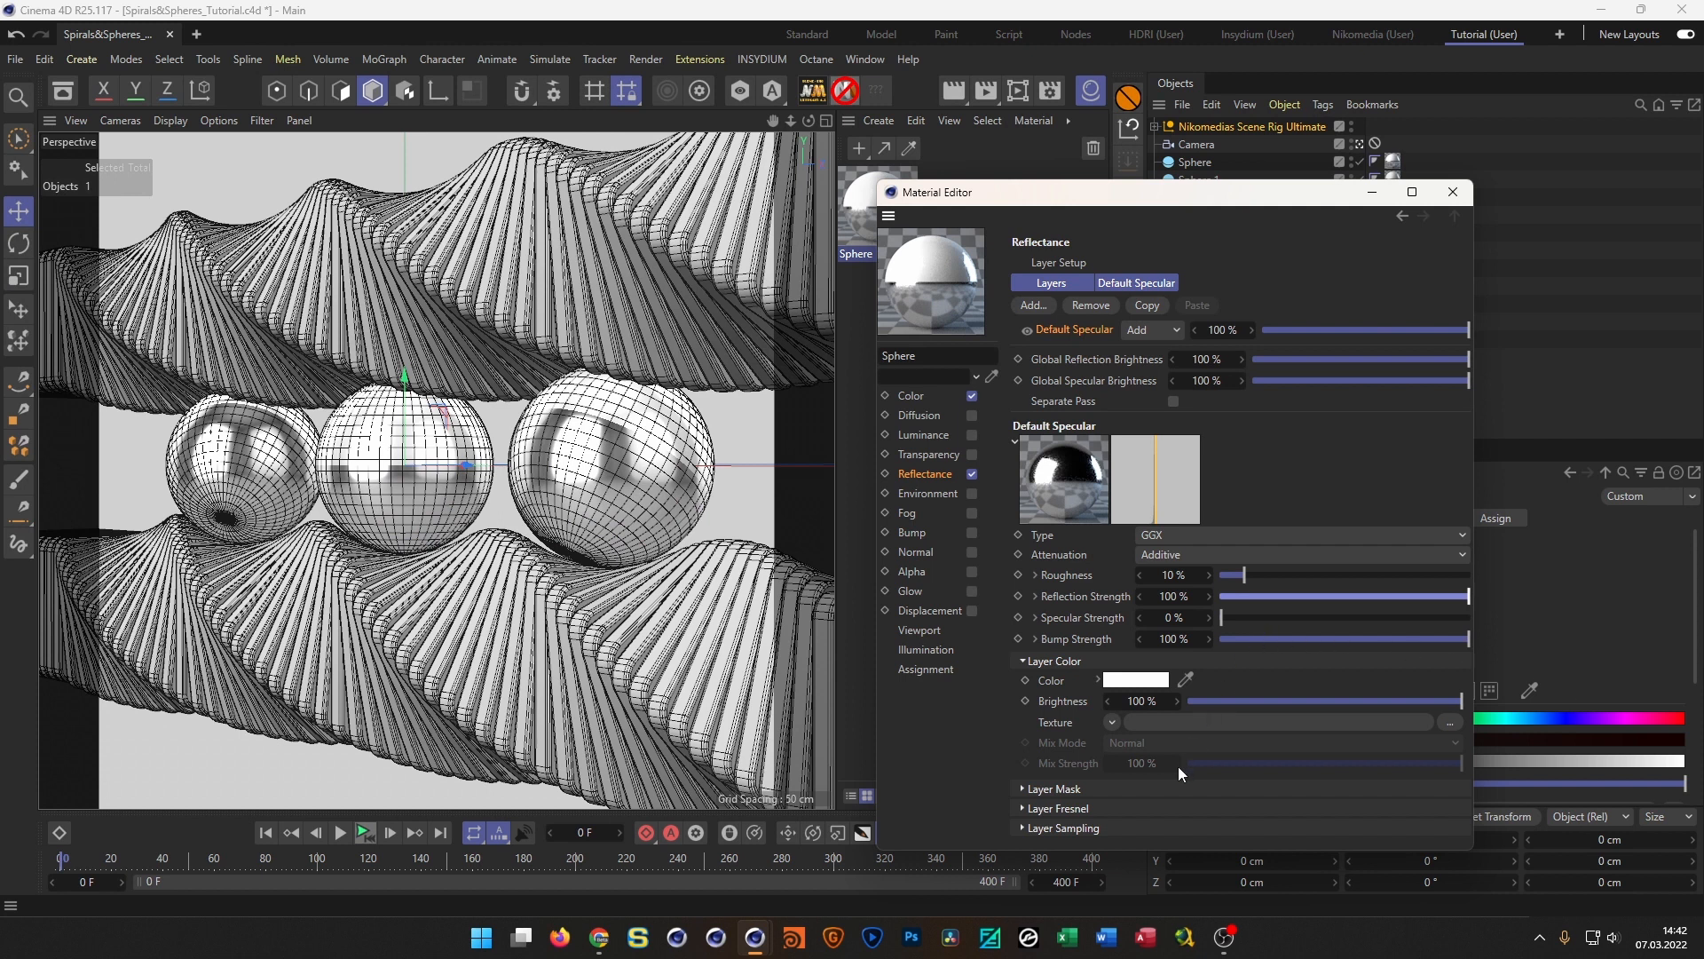
left_click(1140, 811)
left_click(1148, 824)
left_click(1158, 858)
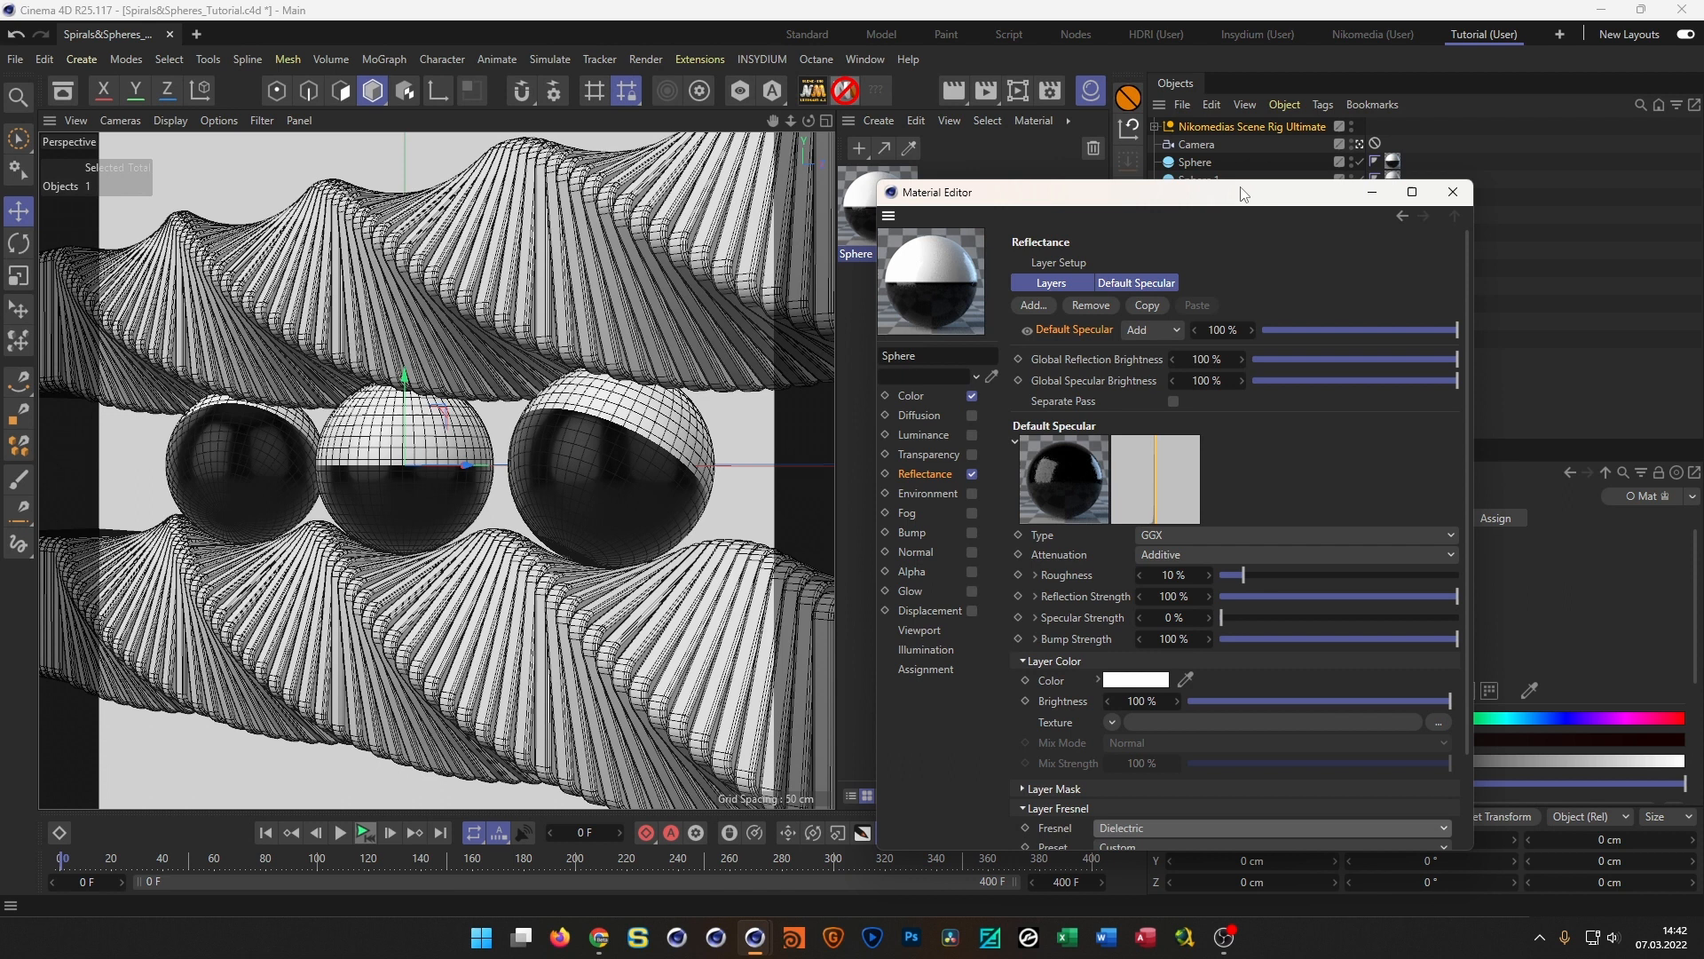
left_click_drag(1243, 195, 1242, 66)
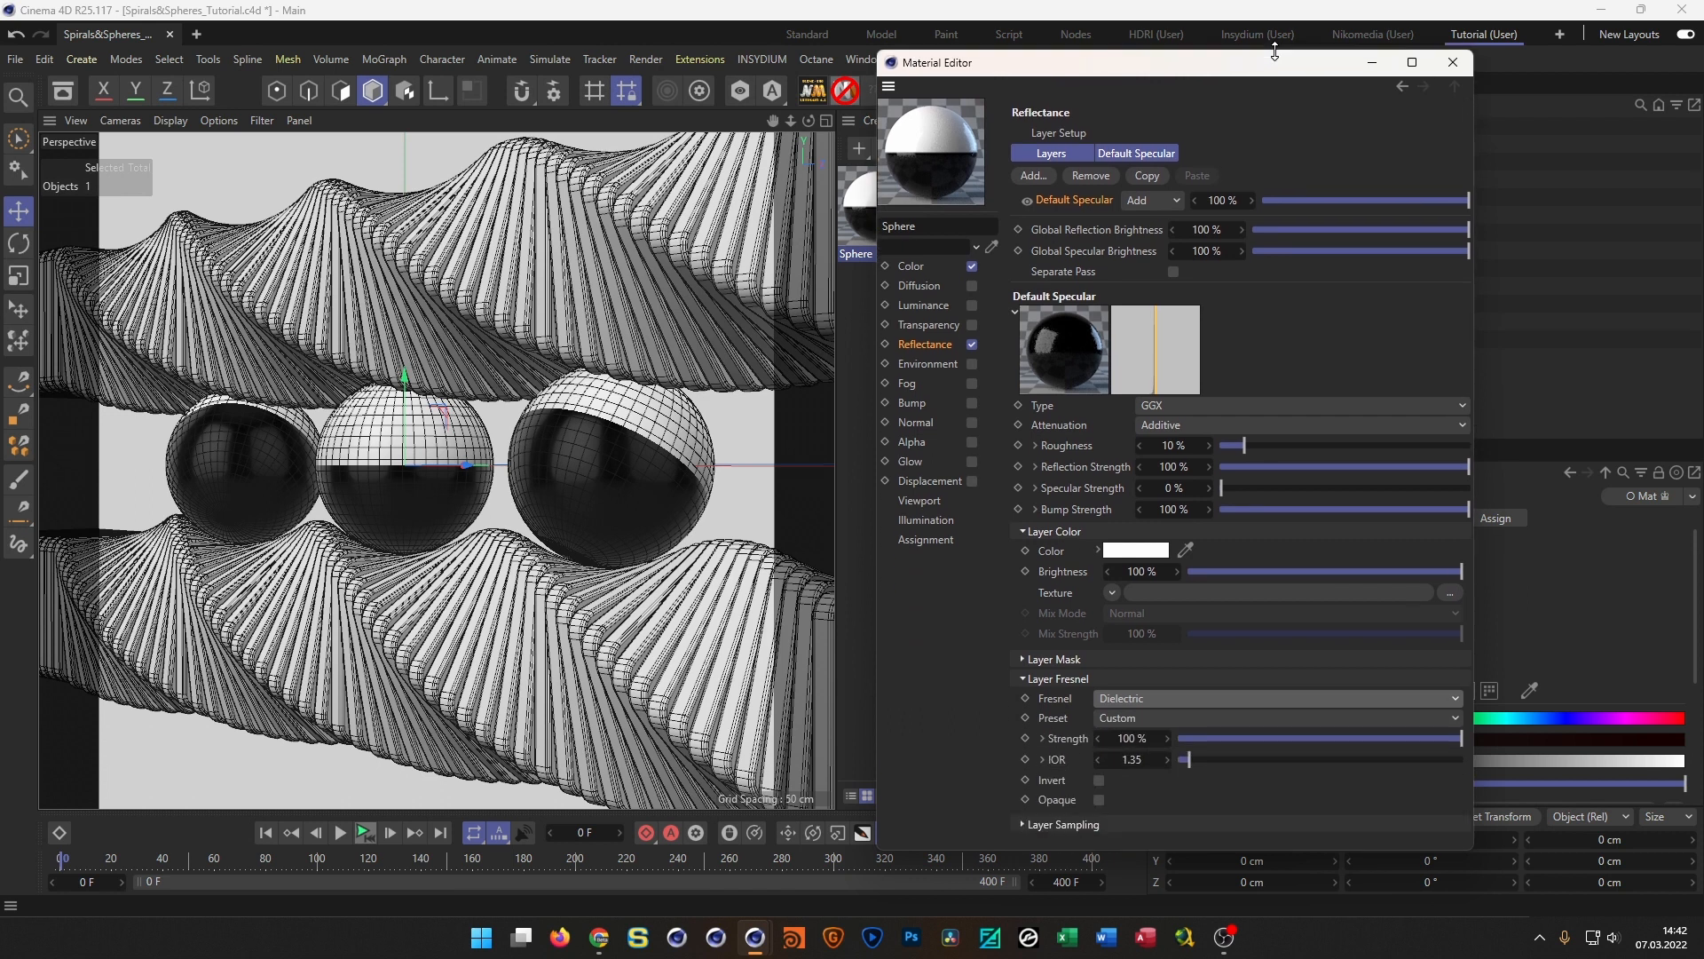
Set the layer Fresnel preset of the Sphere material's reflection to PET
left_click(1170, 718)
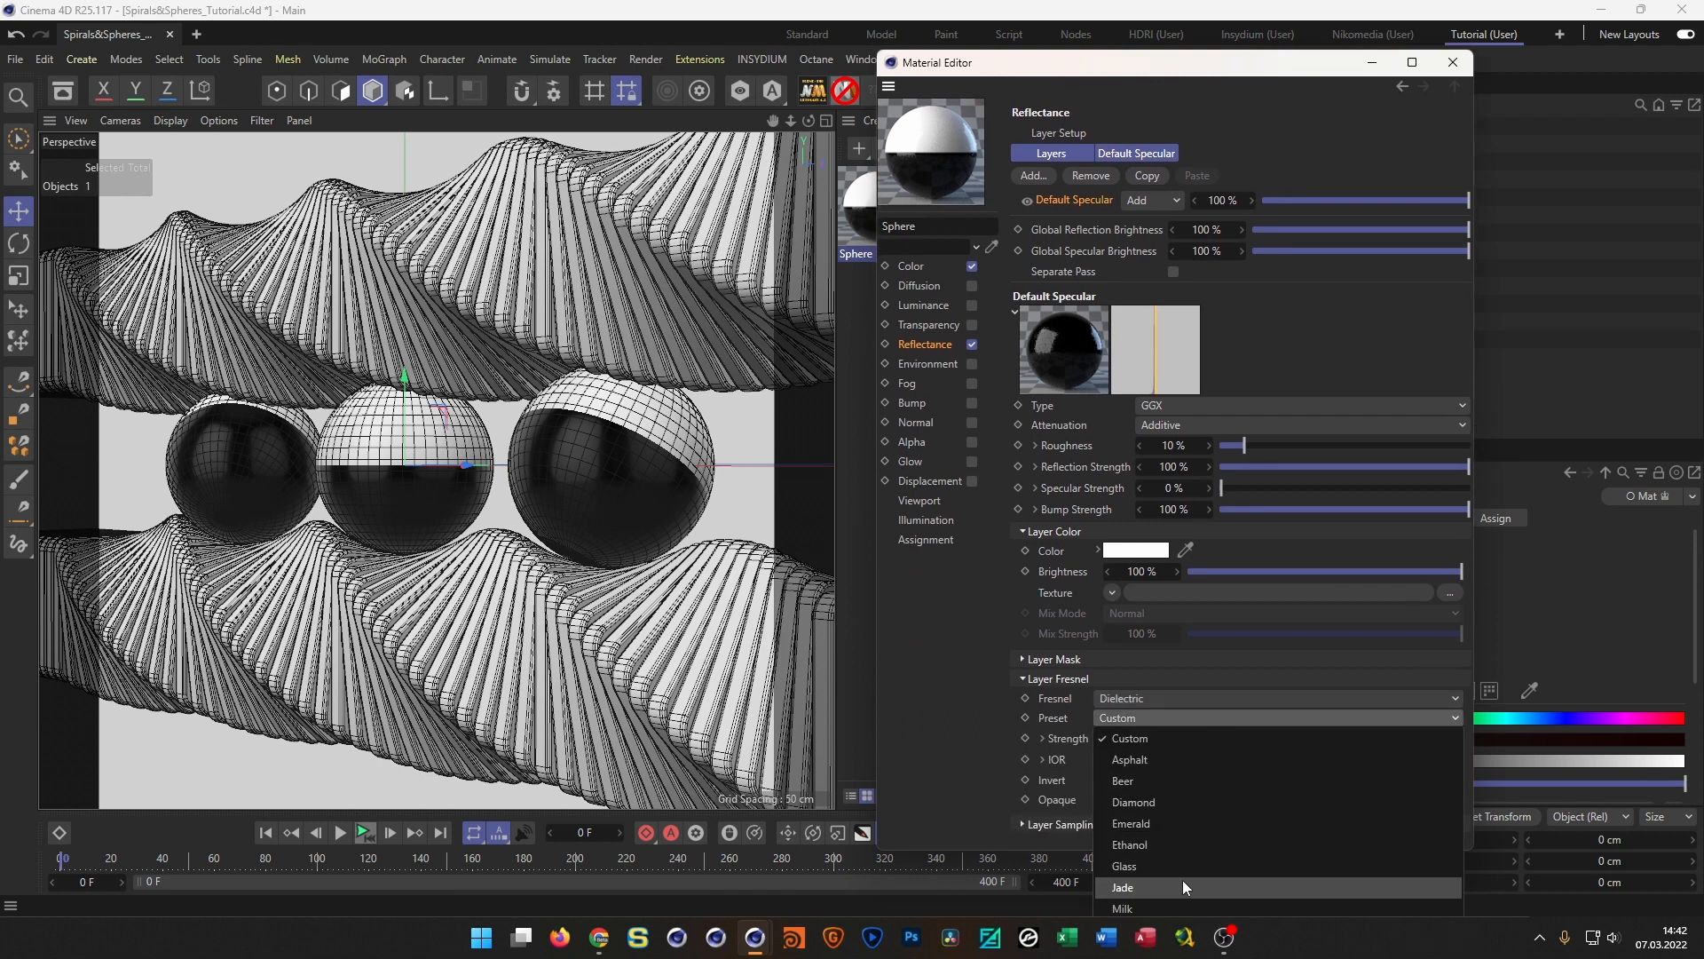
left_click(1239, 719)
left_click_drag(1298, 53, 1299, 36)
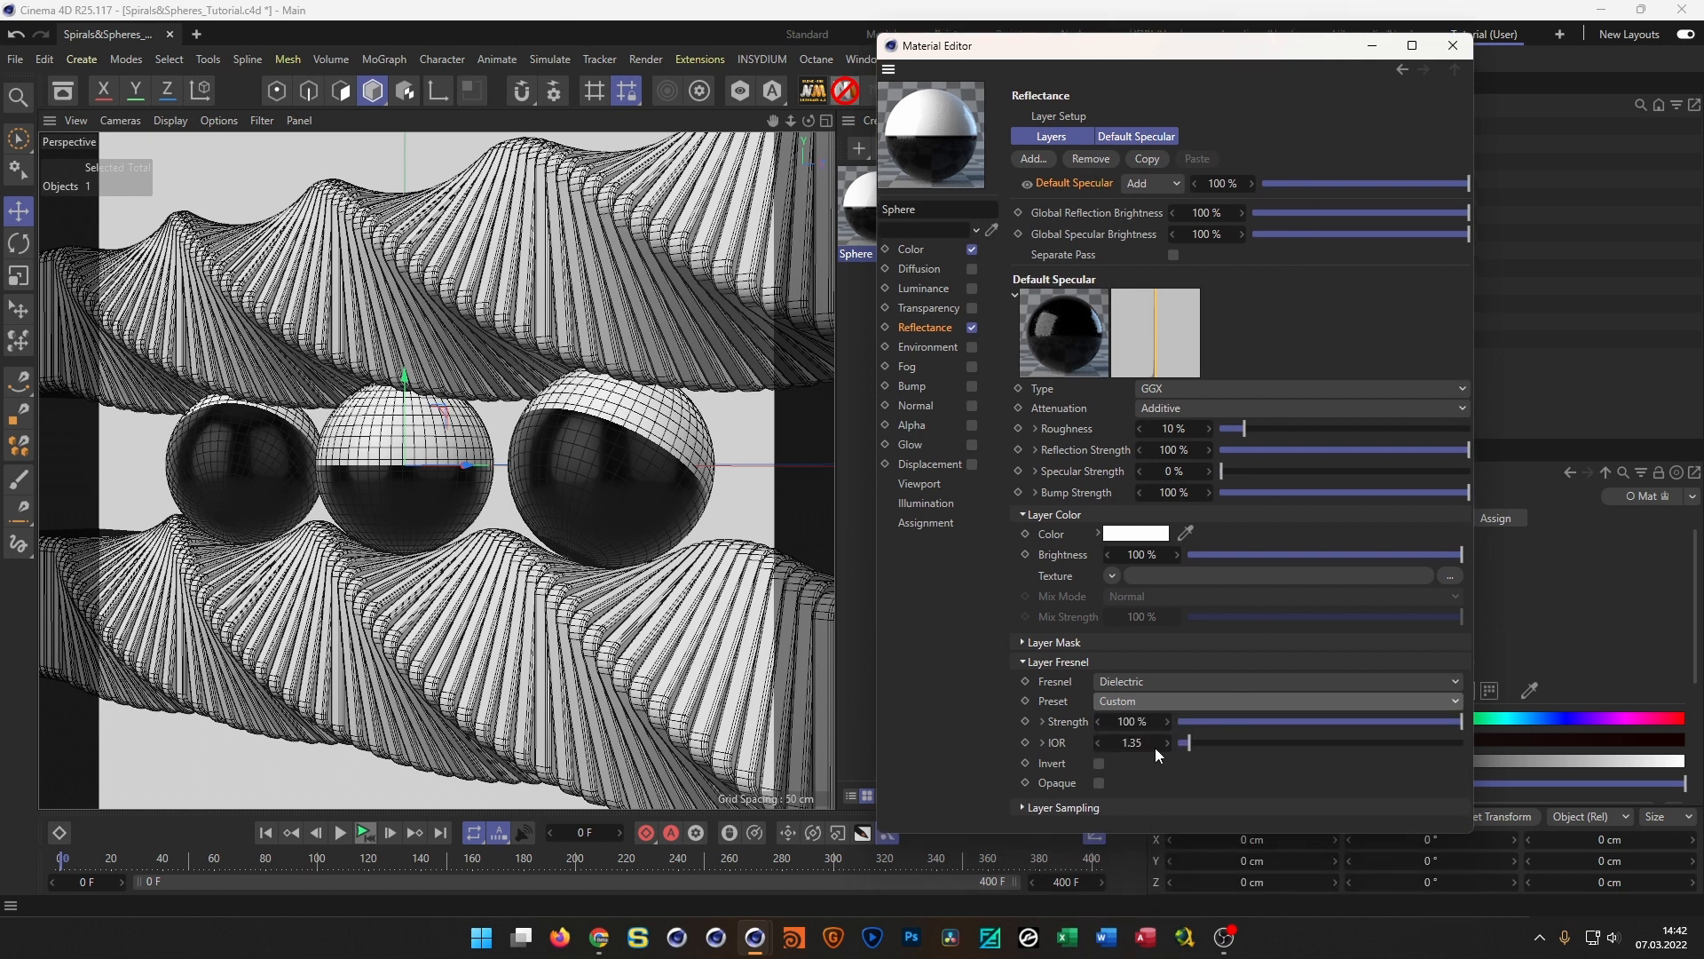
left_click(1148, 702)
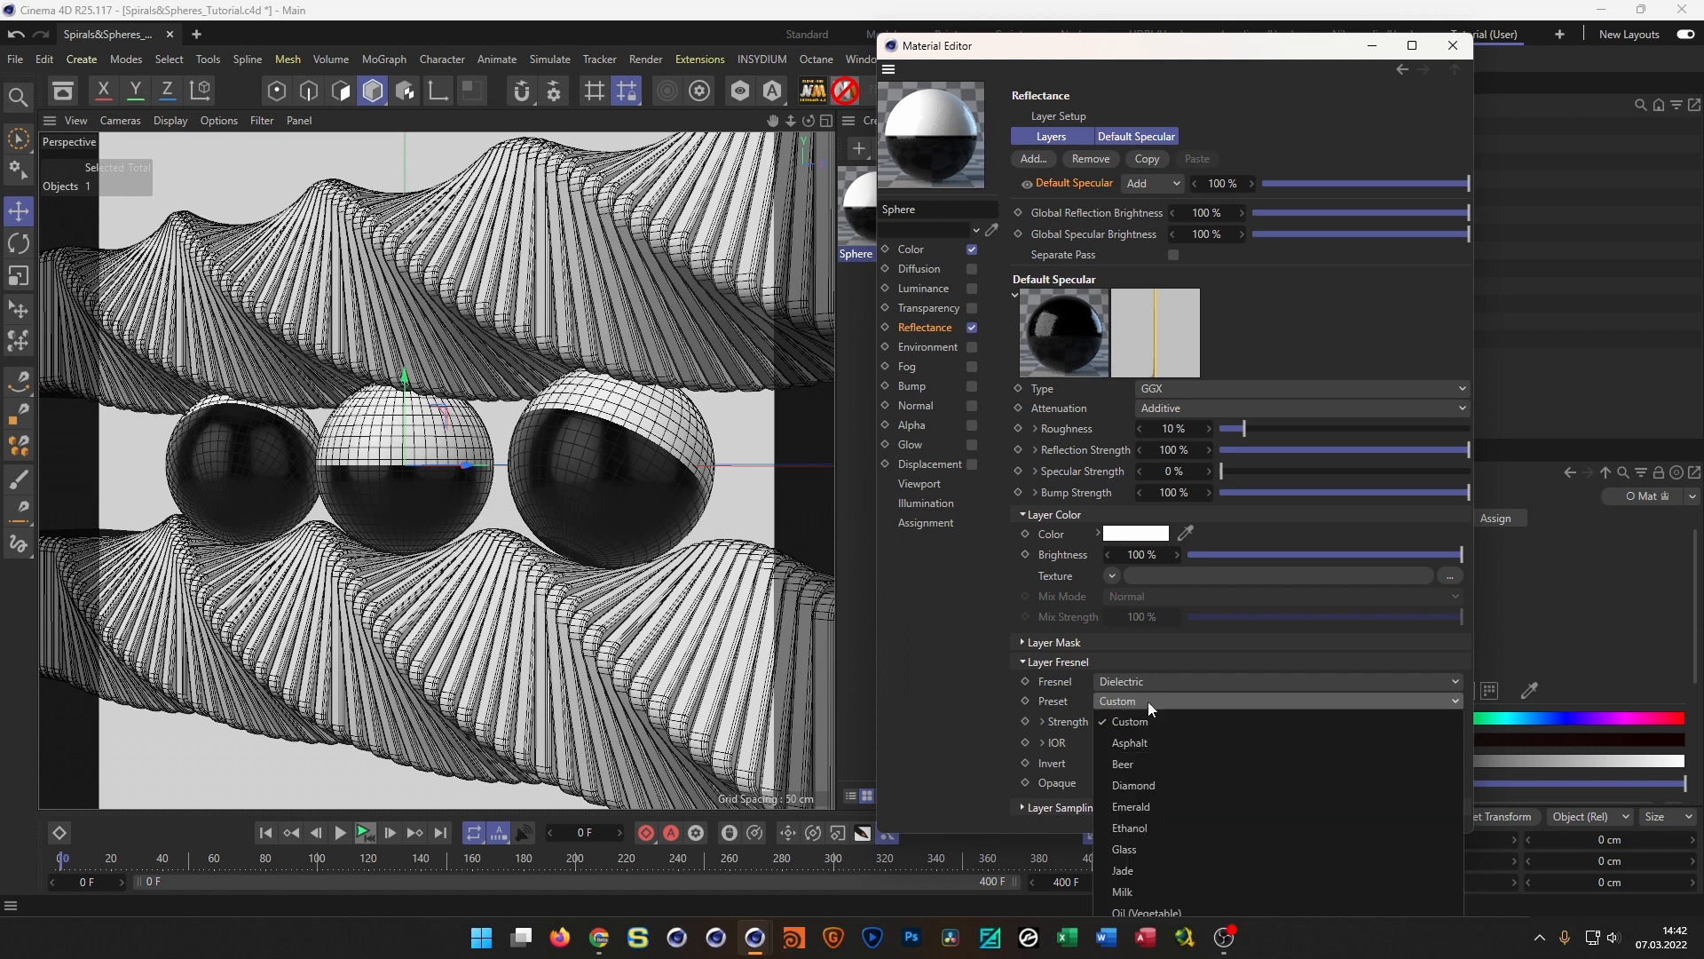
left_click(1138, 902)
key("Down")
key("Down")
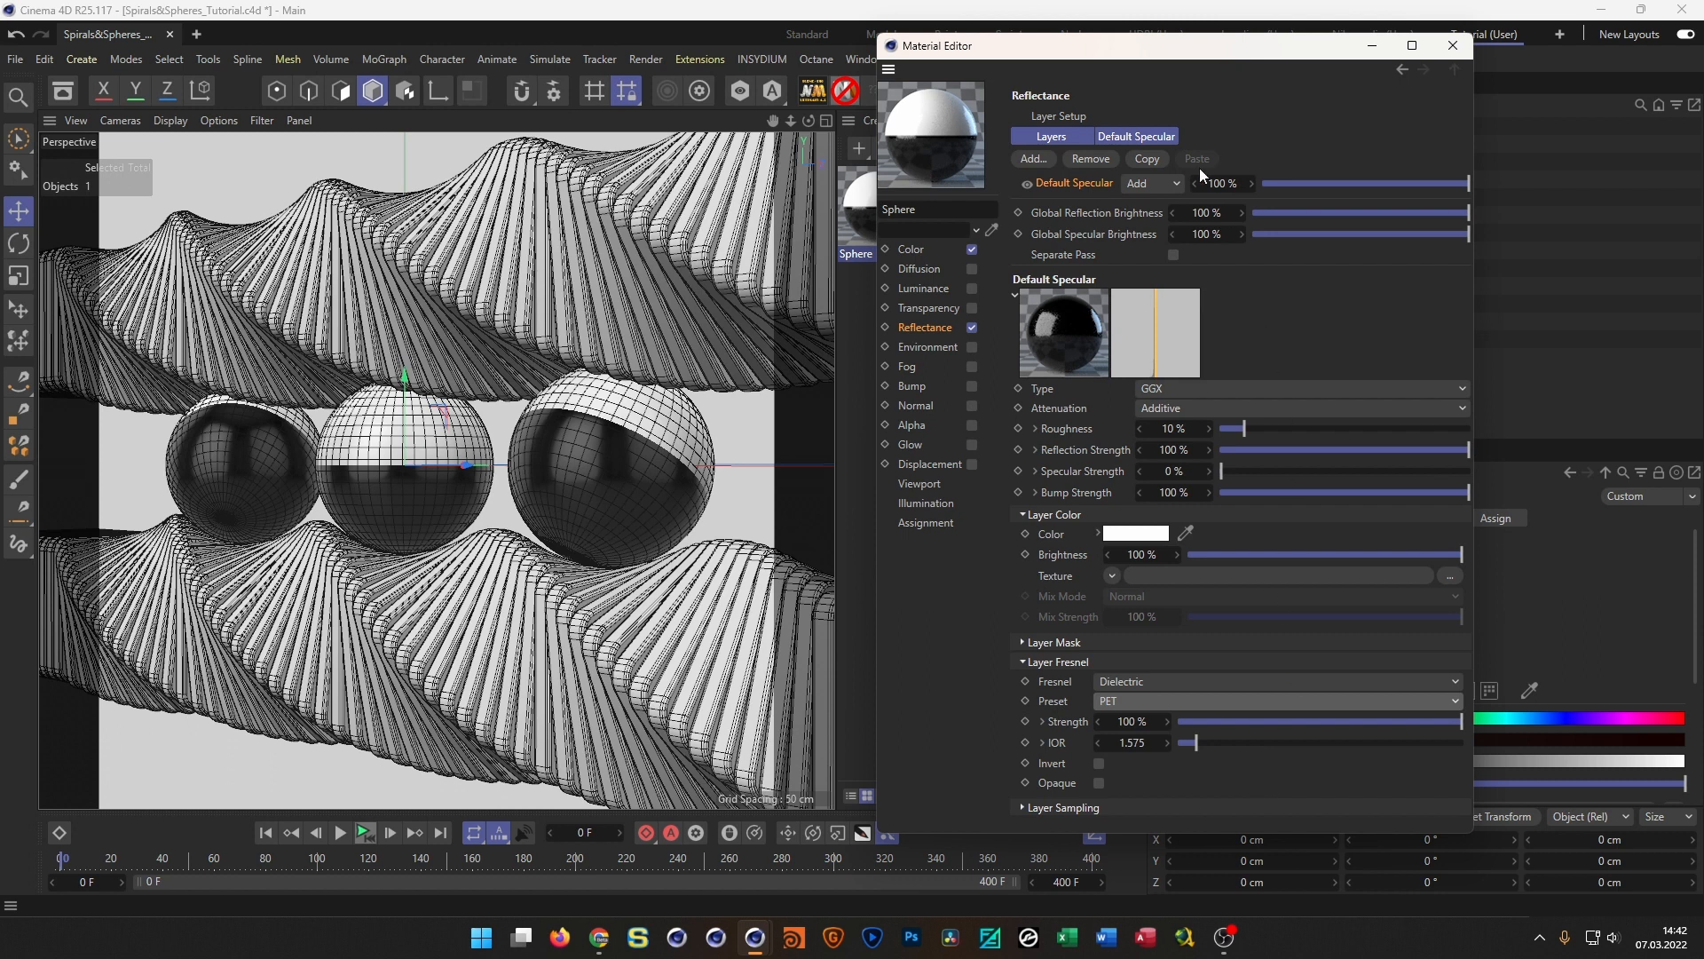
left_click_drag(1194, 55, 1136, 105)
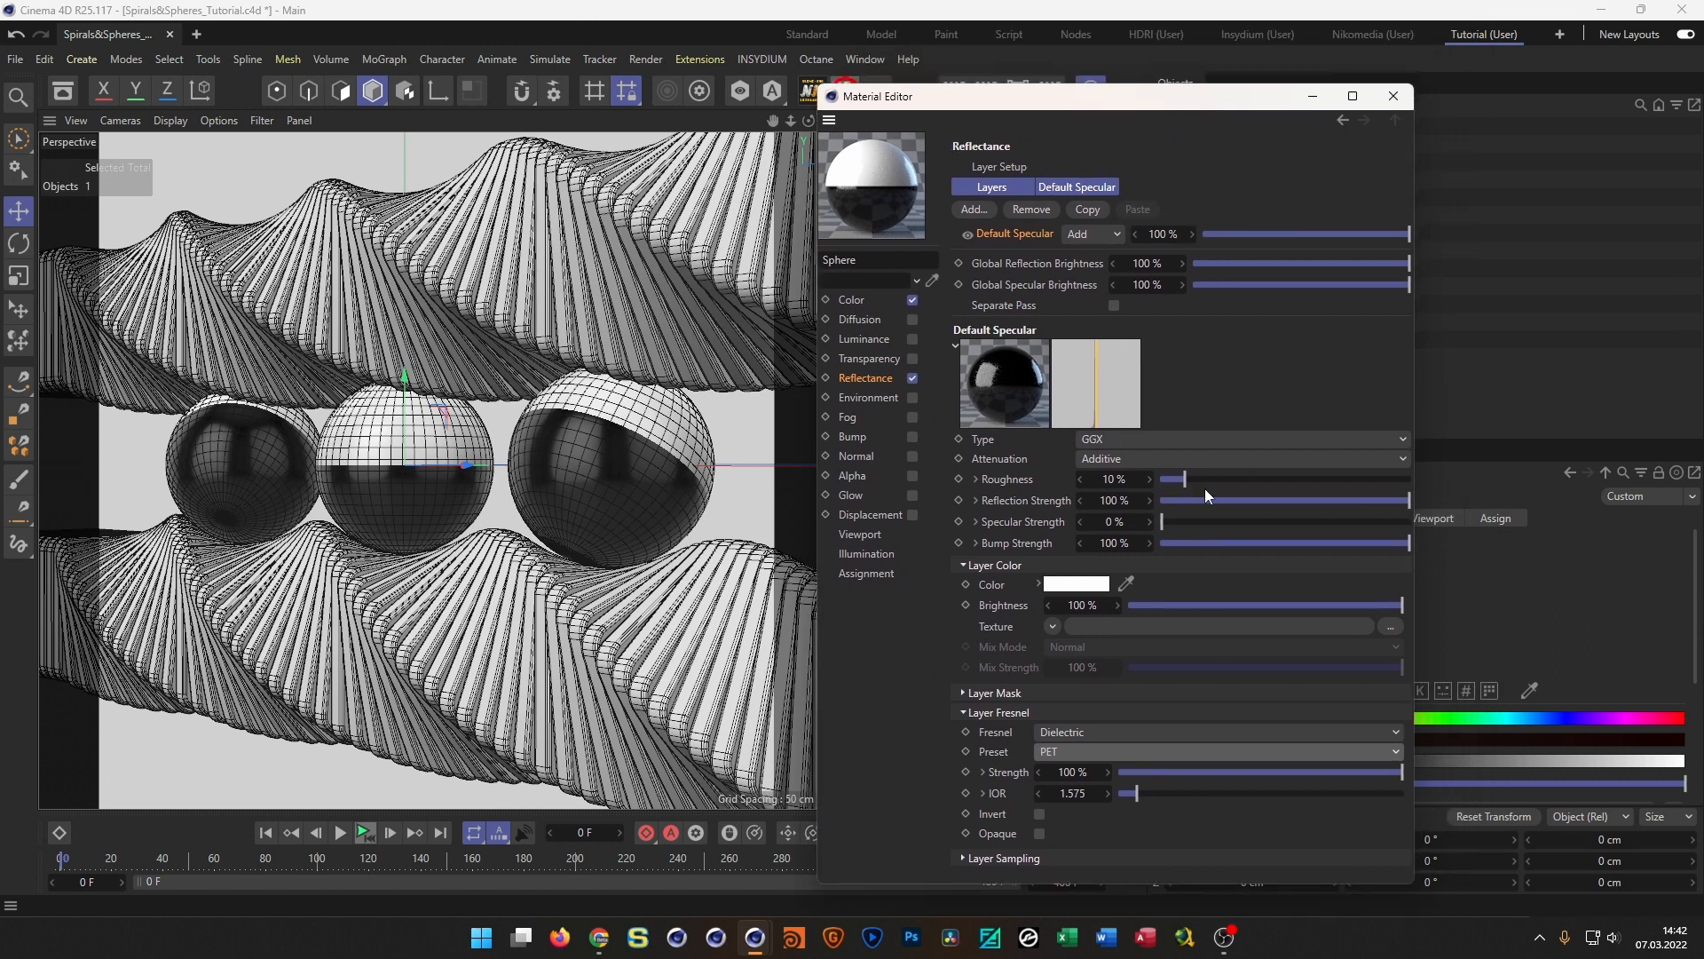
Change Color 2 of the Sphere material's Checkerboard shader to golden yellow, RGB 255, 197, 0
left_click(850, 300)
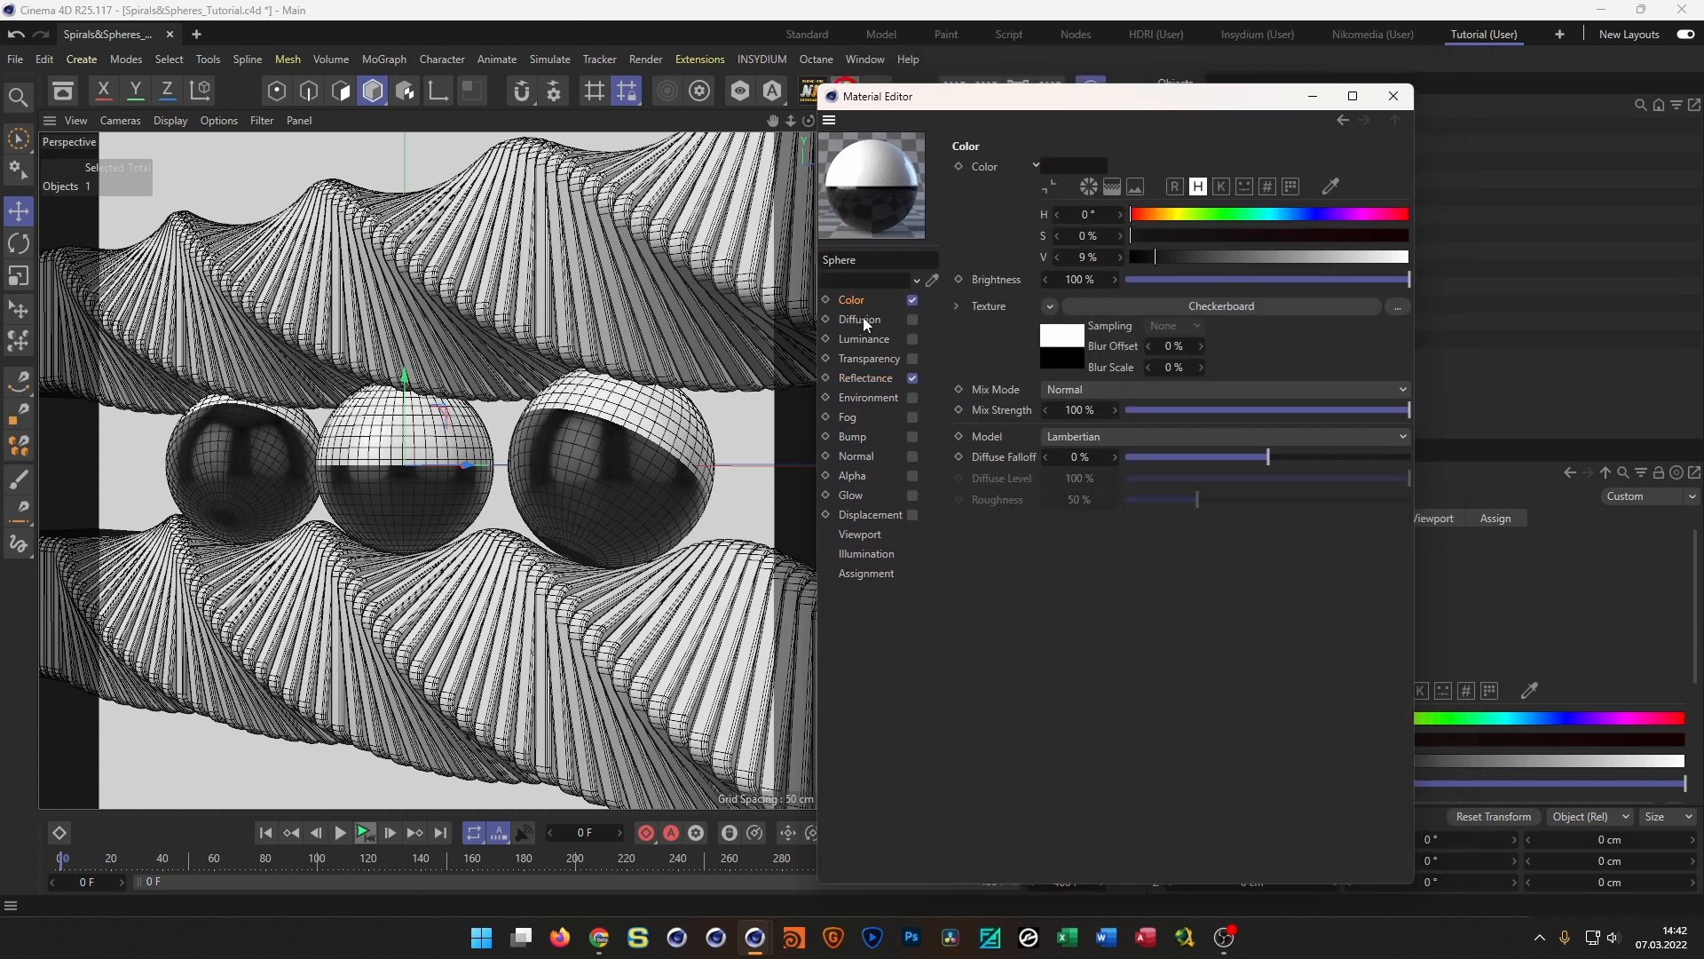
left_click(1063, 358)
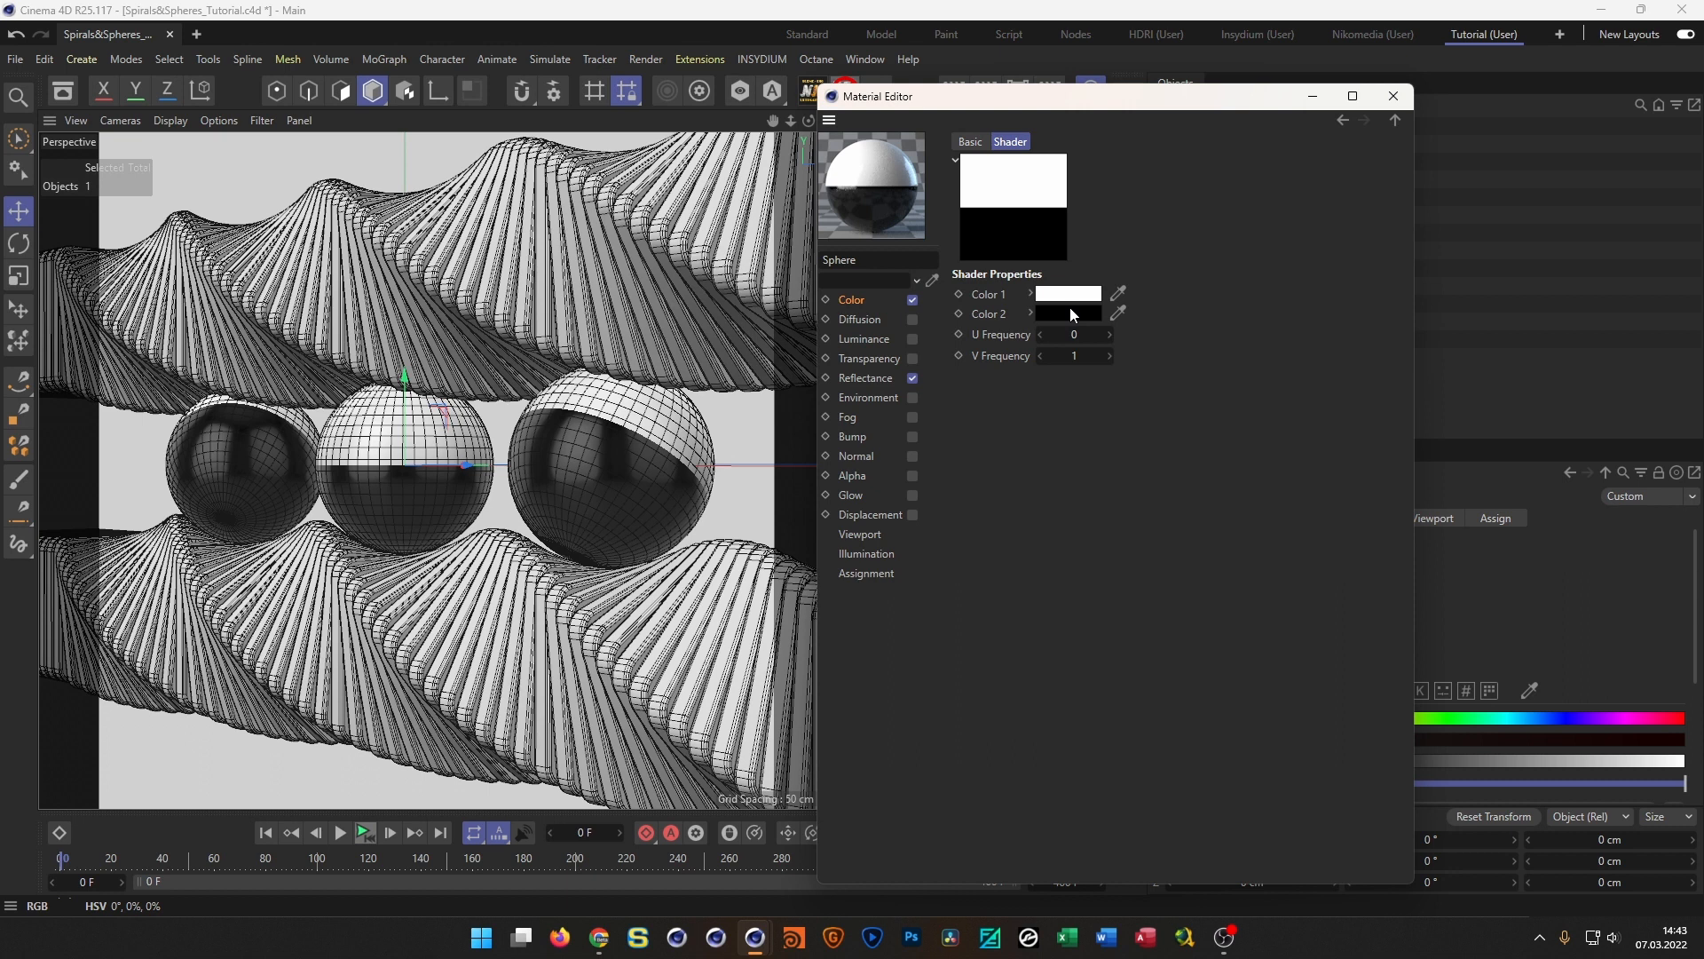
left_click(1071, 310)
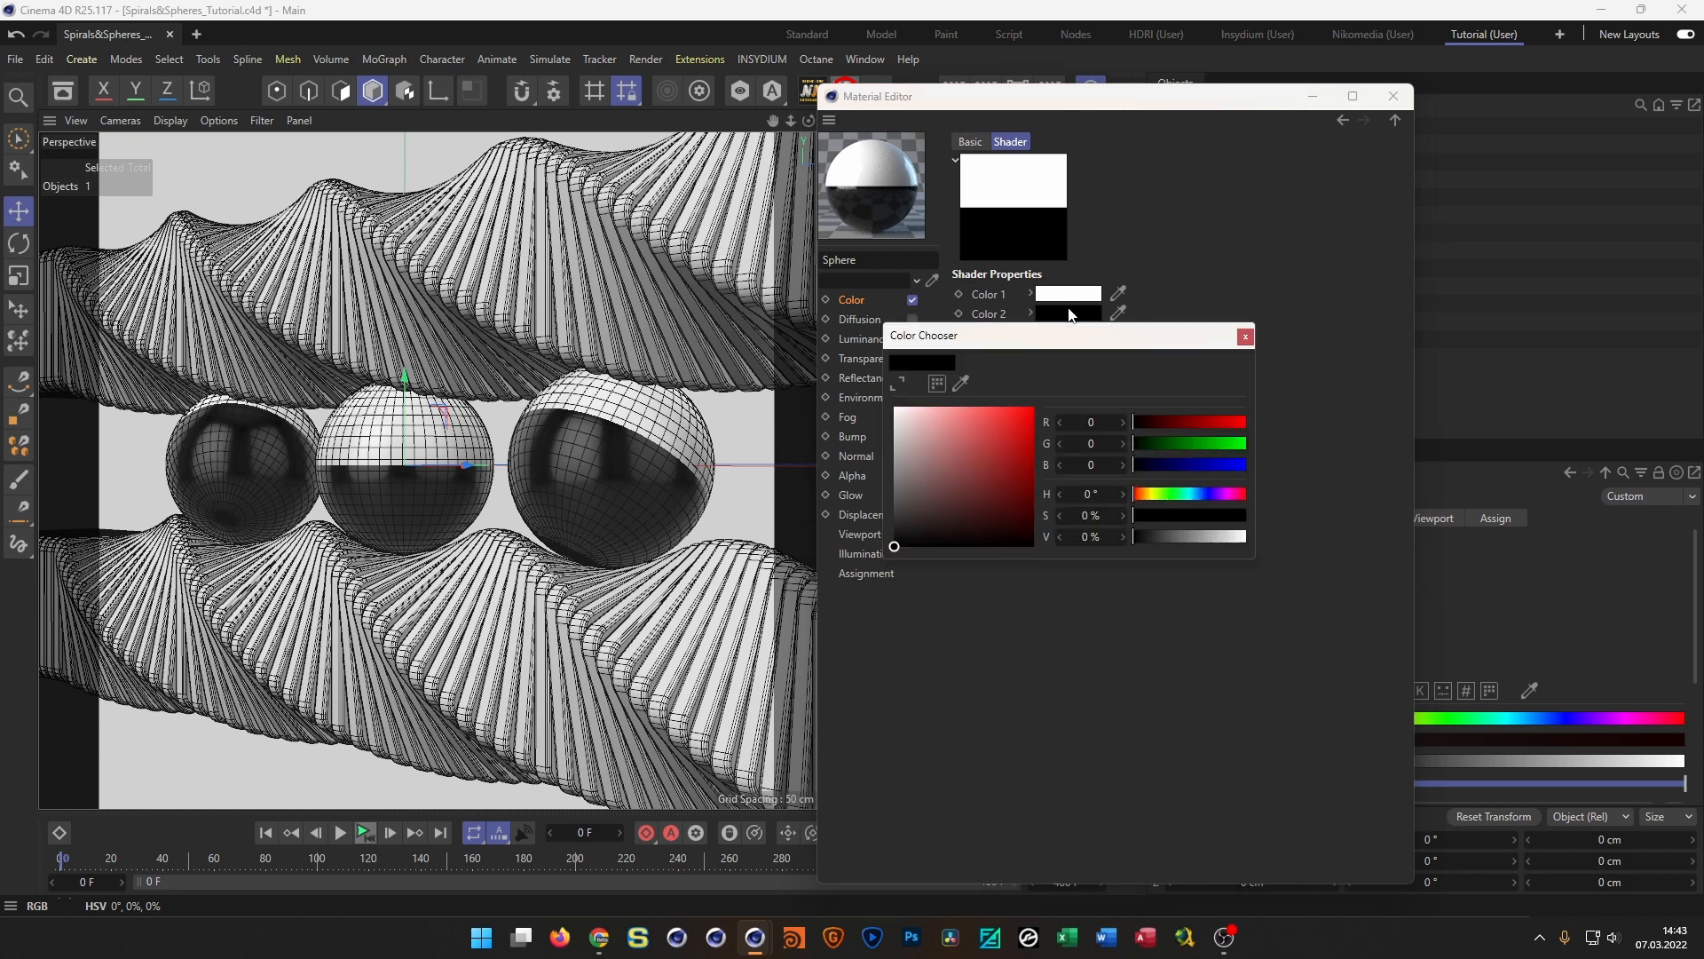
left_click(1146, 497)
mouse_move(1146, 500)
left_mouse_down()
mouse_move(1280, 538)
mouse_move(1265, 586)
left_mouse_up()
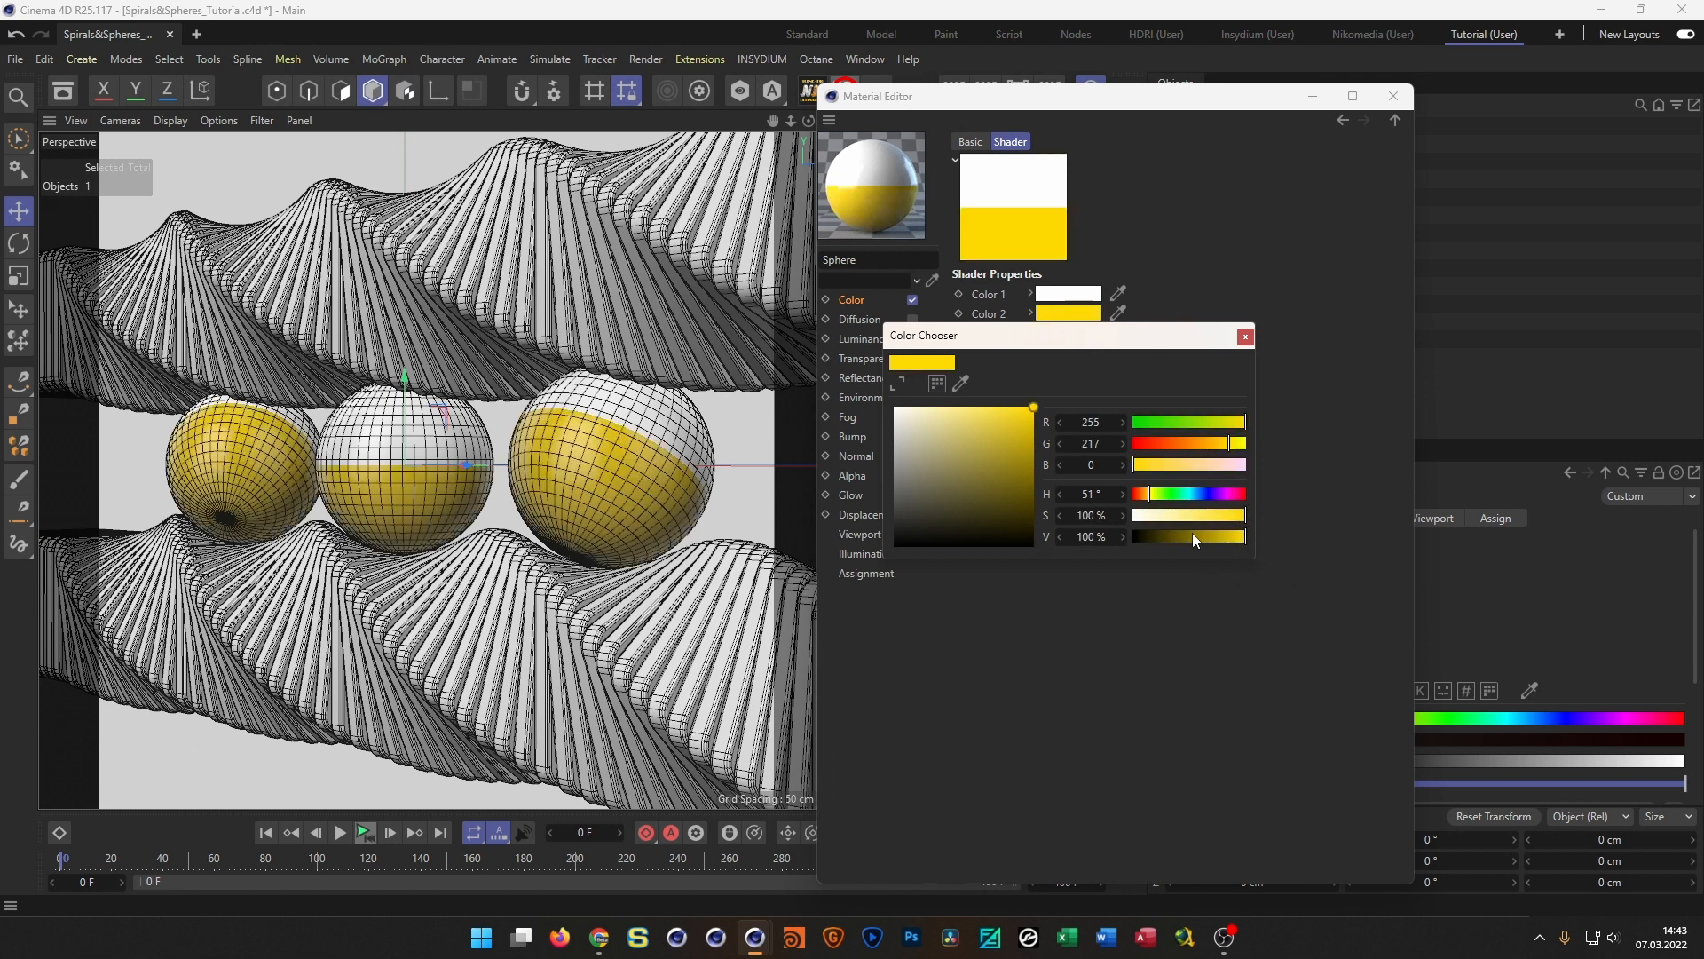
left_click(1221, 444)
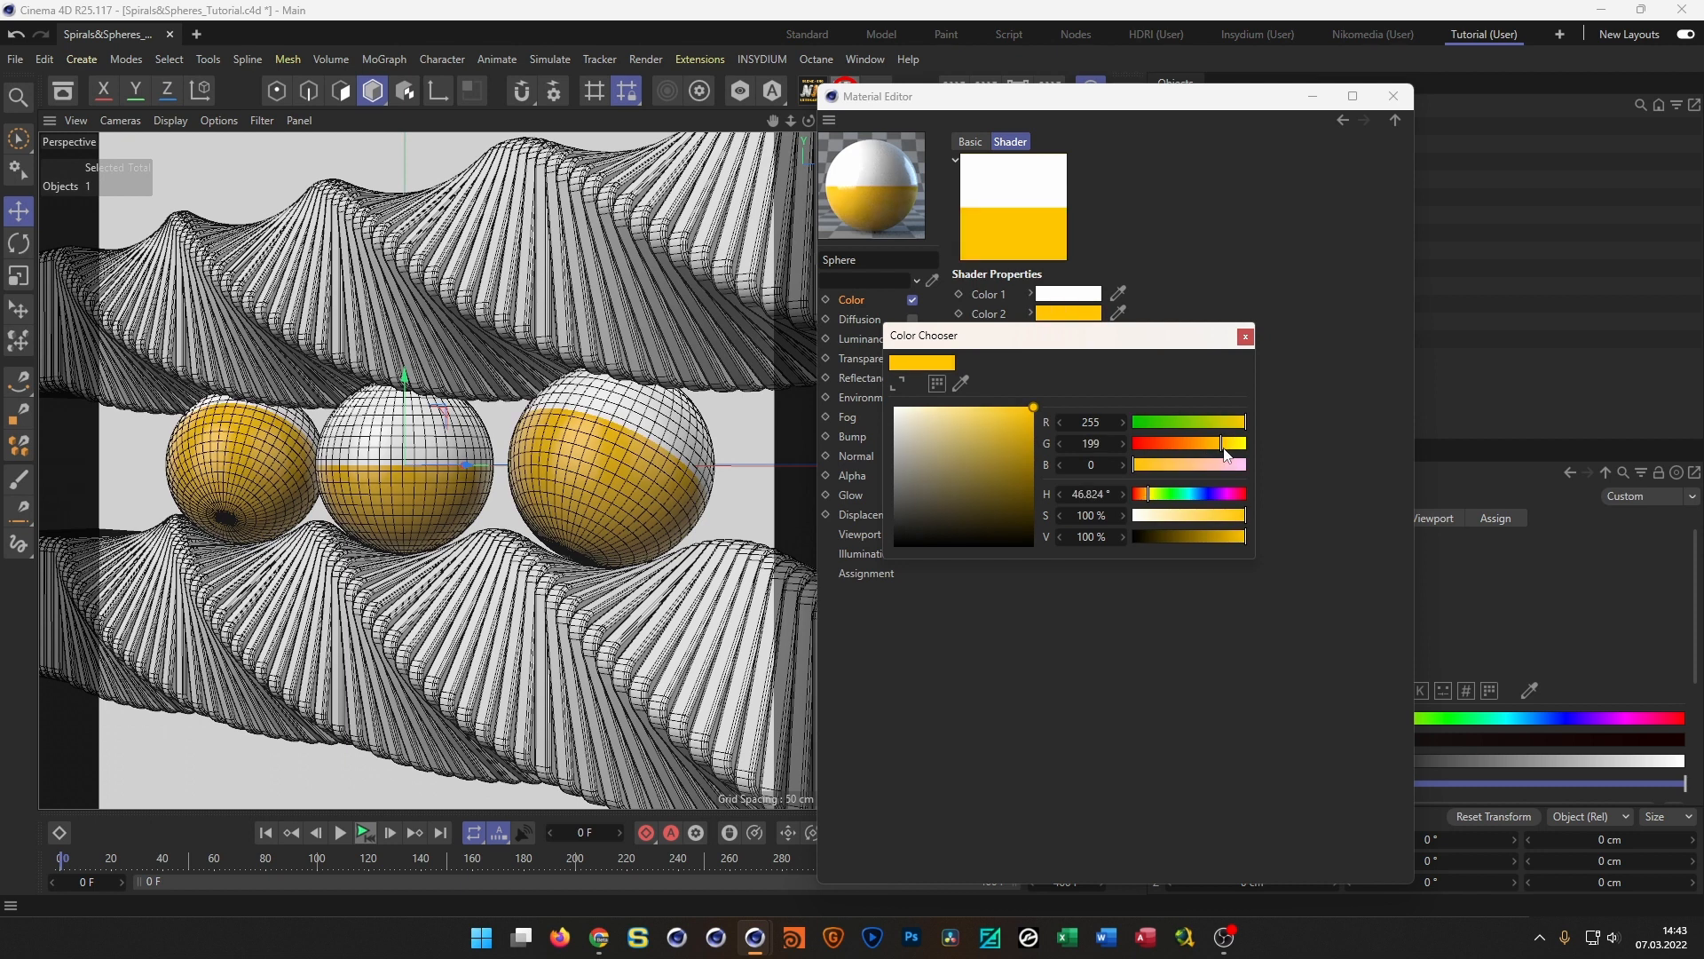
left_click(1219, 447)
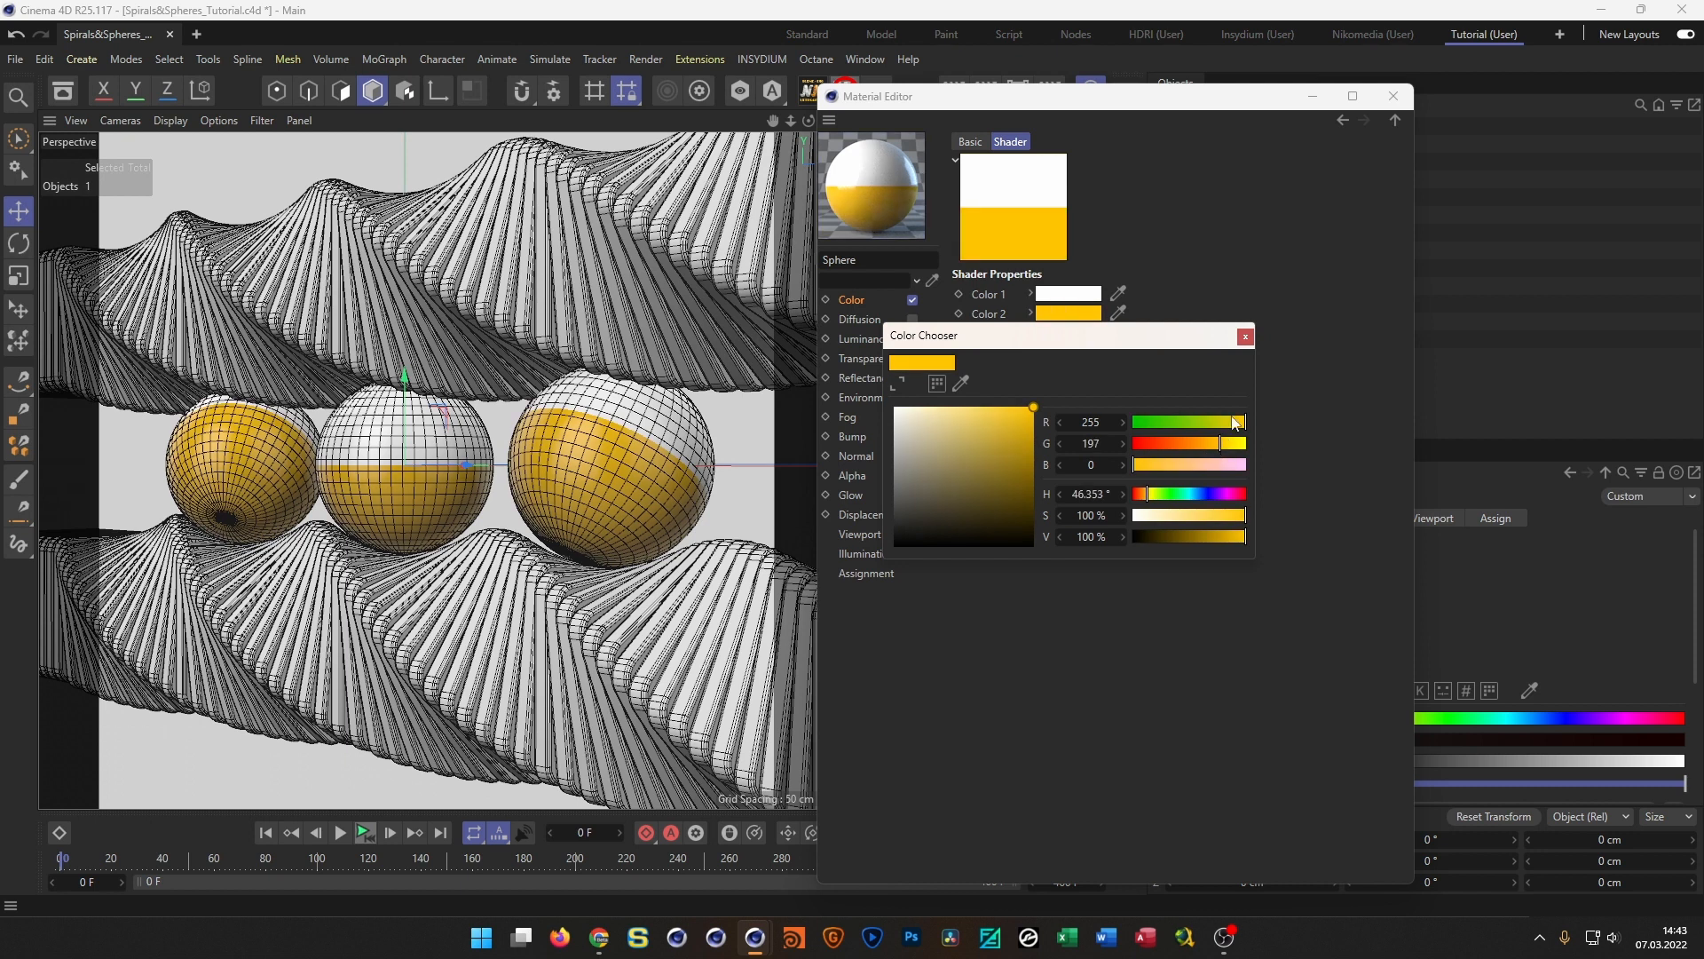
left_click(1246, 337)
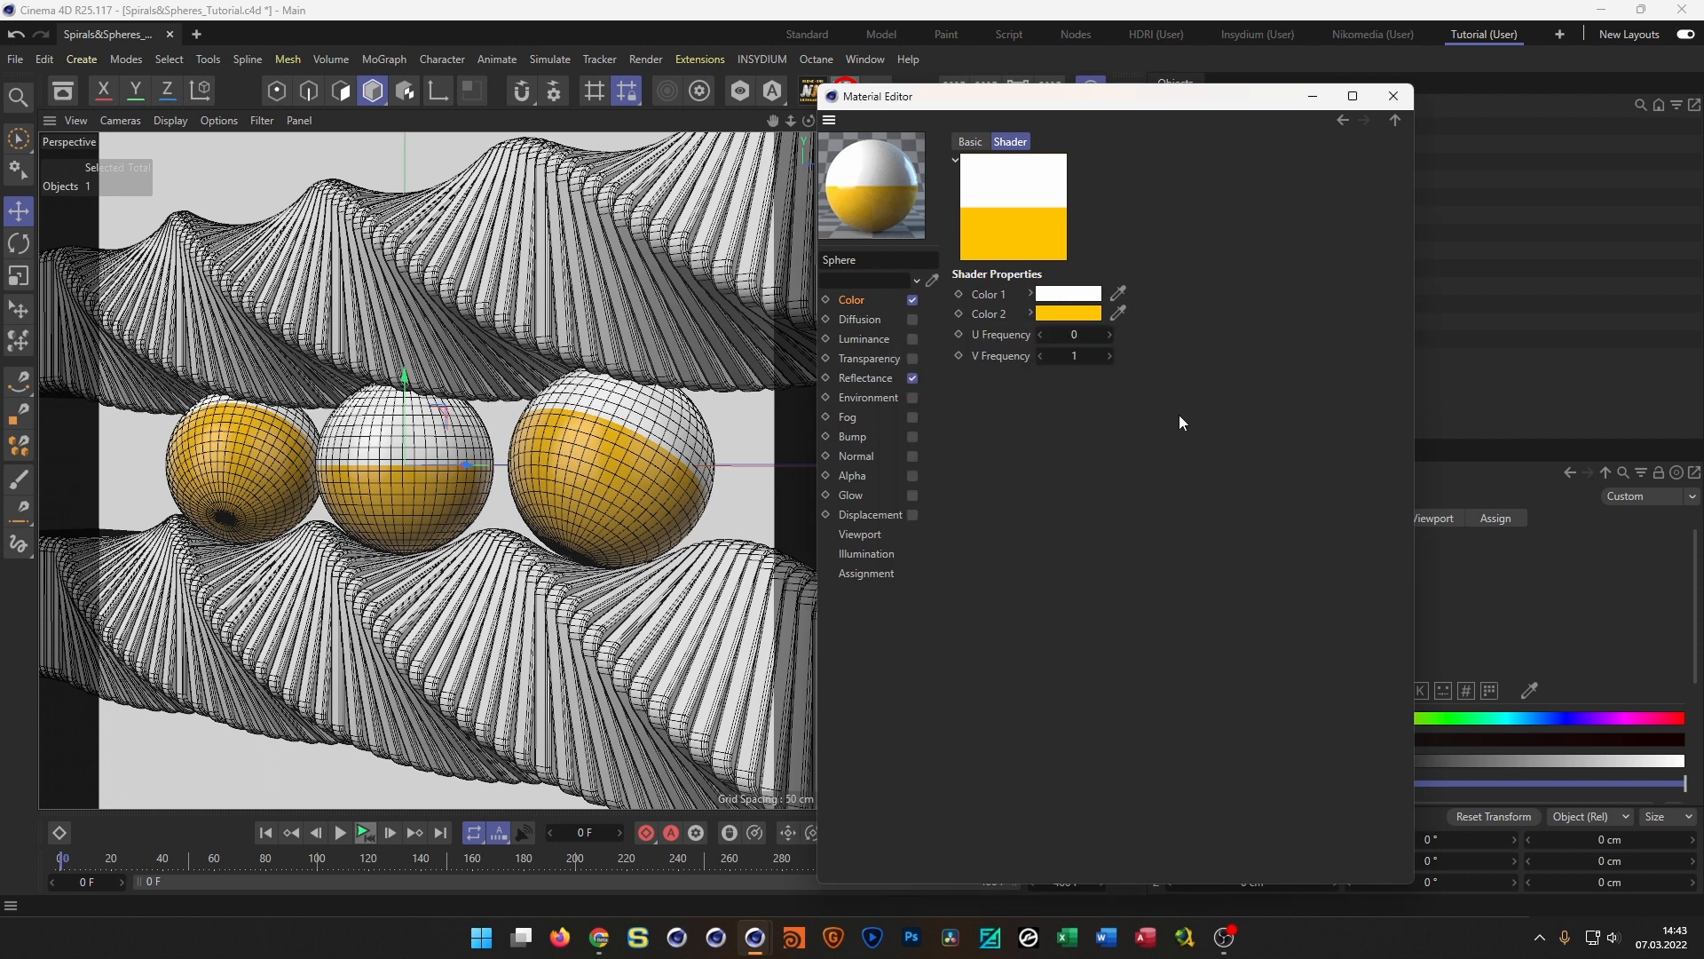
Dim Color 1 of the Checkerboard shader to a light grey with 88% value and close the material
left_click(857, 301)
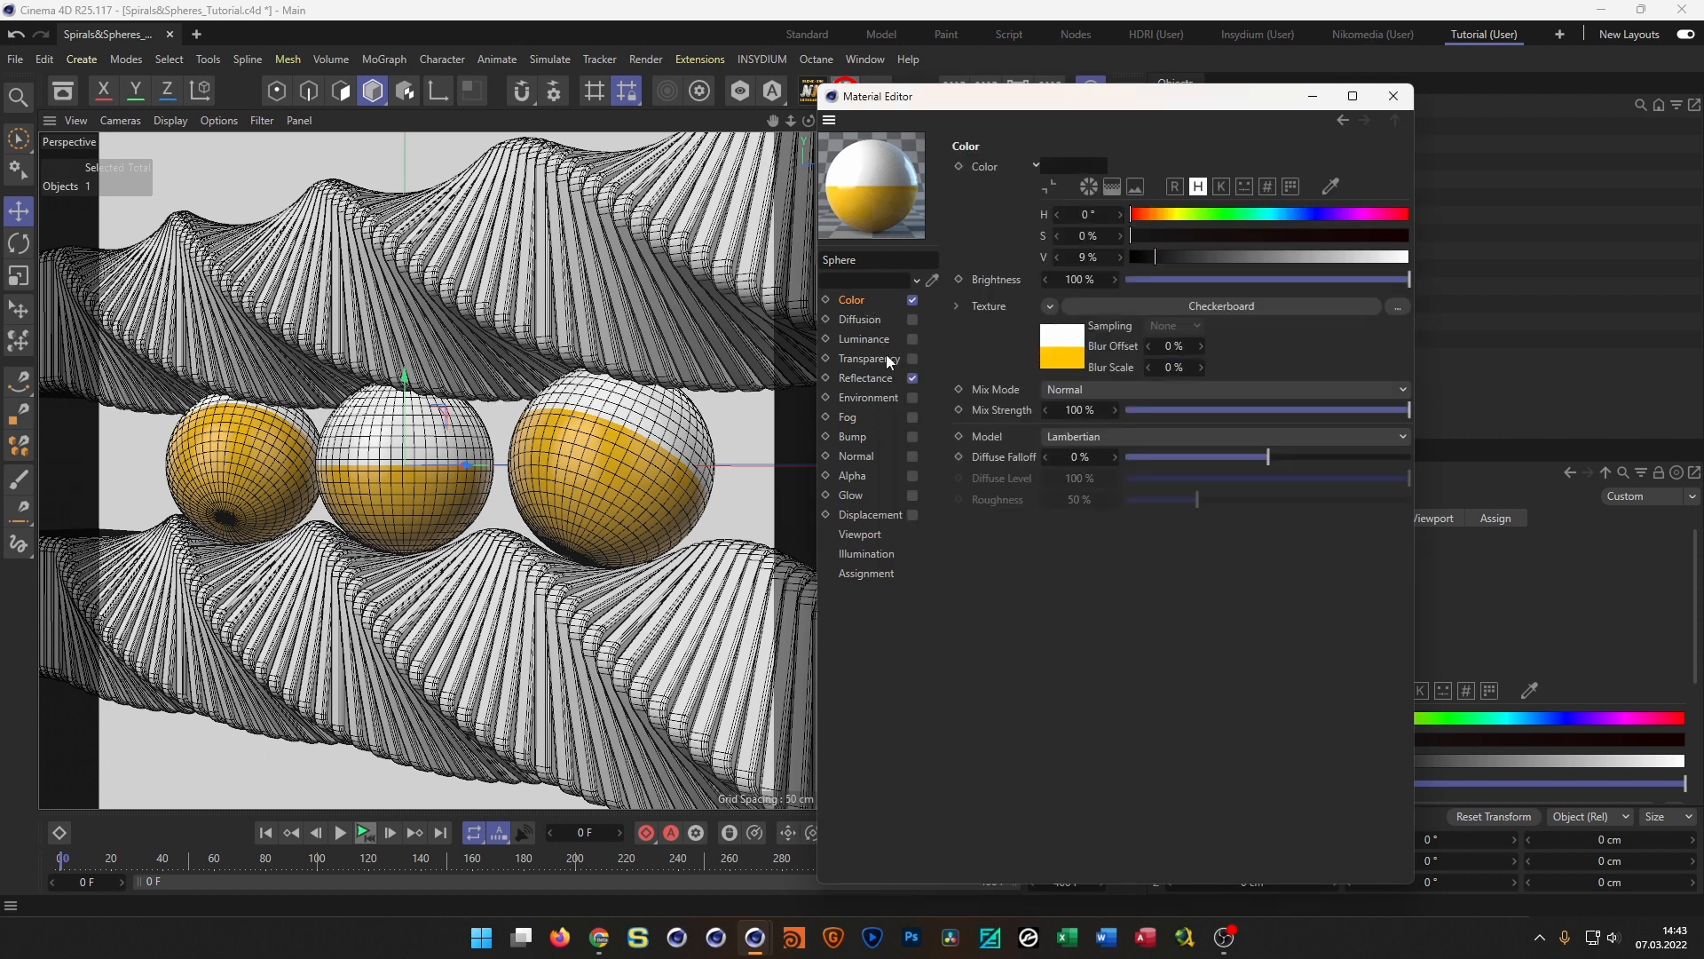
left_click(1061, 348)
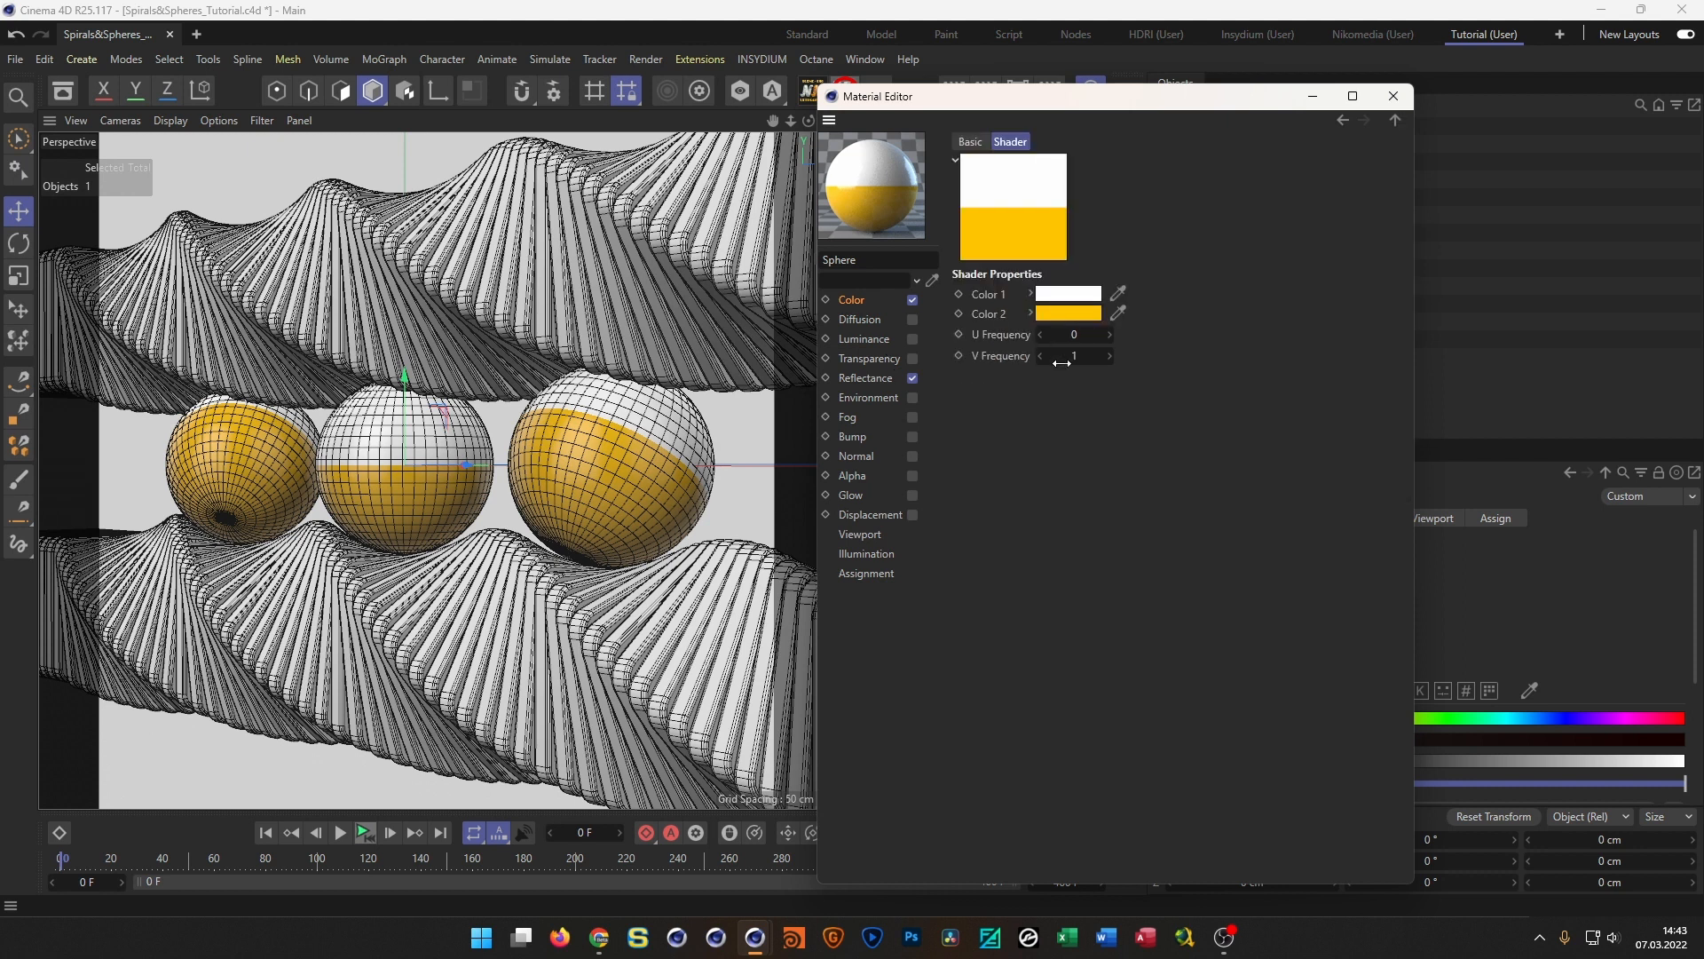
left_click(1068, 294)
left_click(1232, 519)
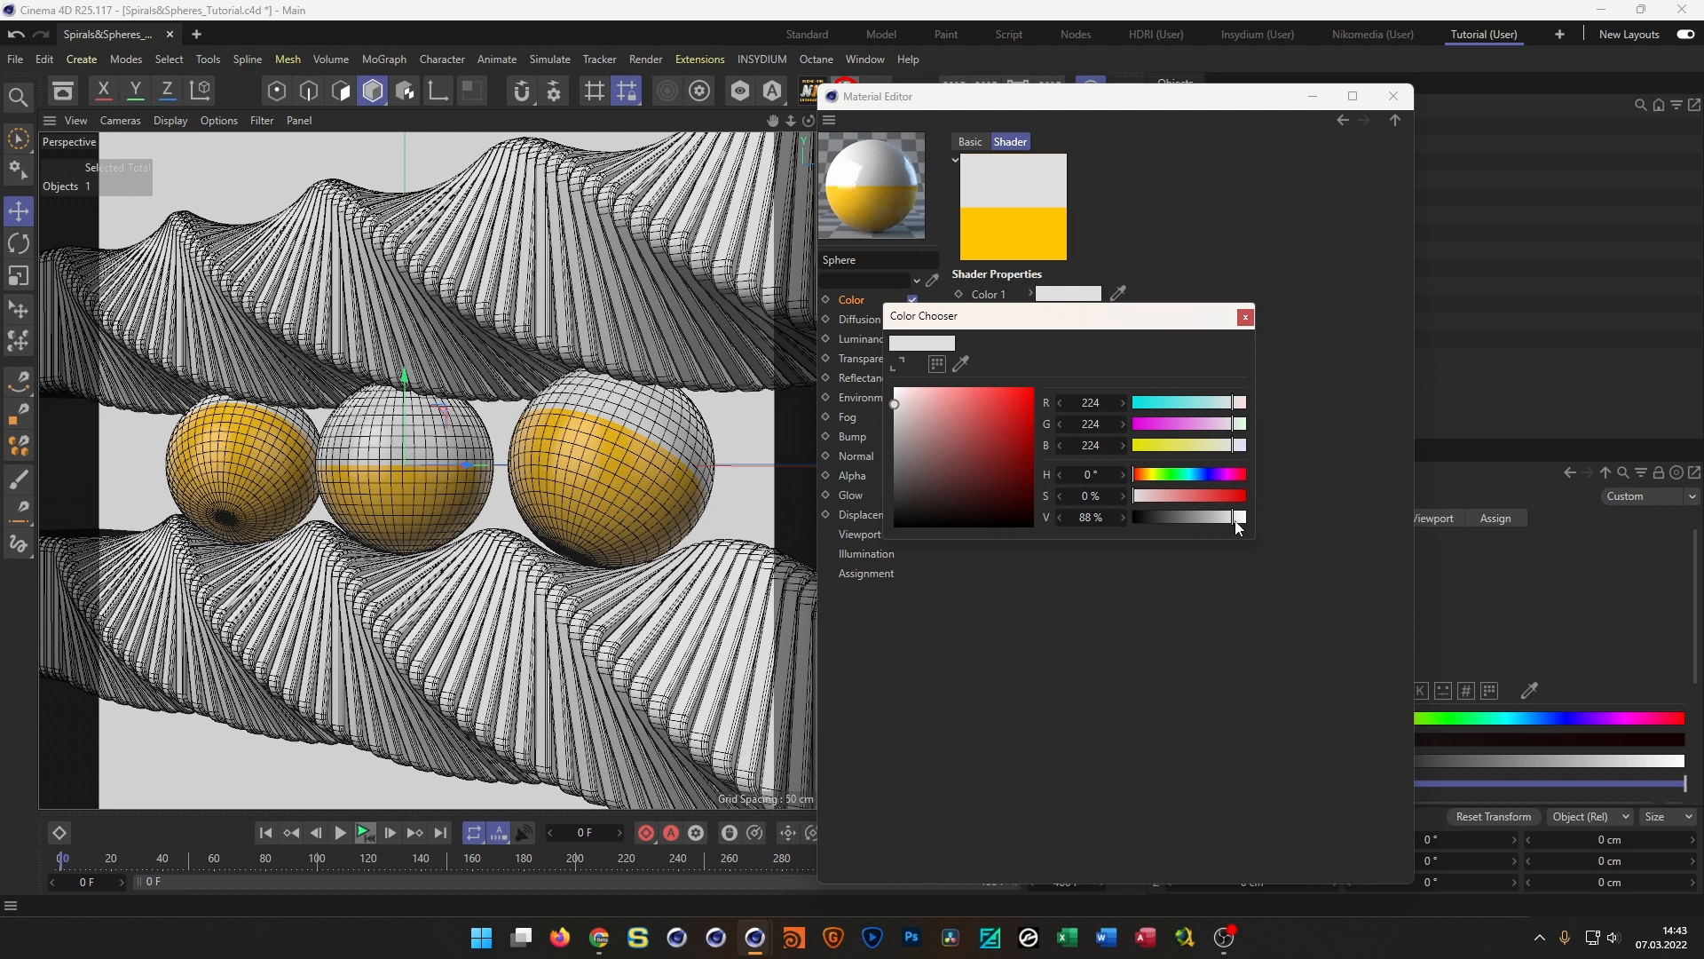
left_click(1246, 317)
left_click(854, 302)
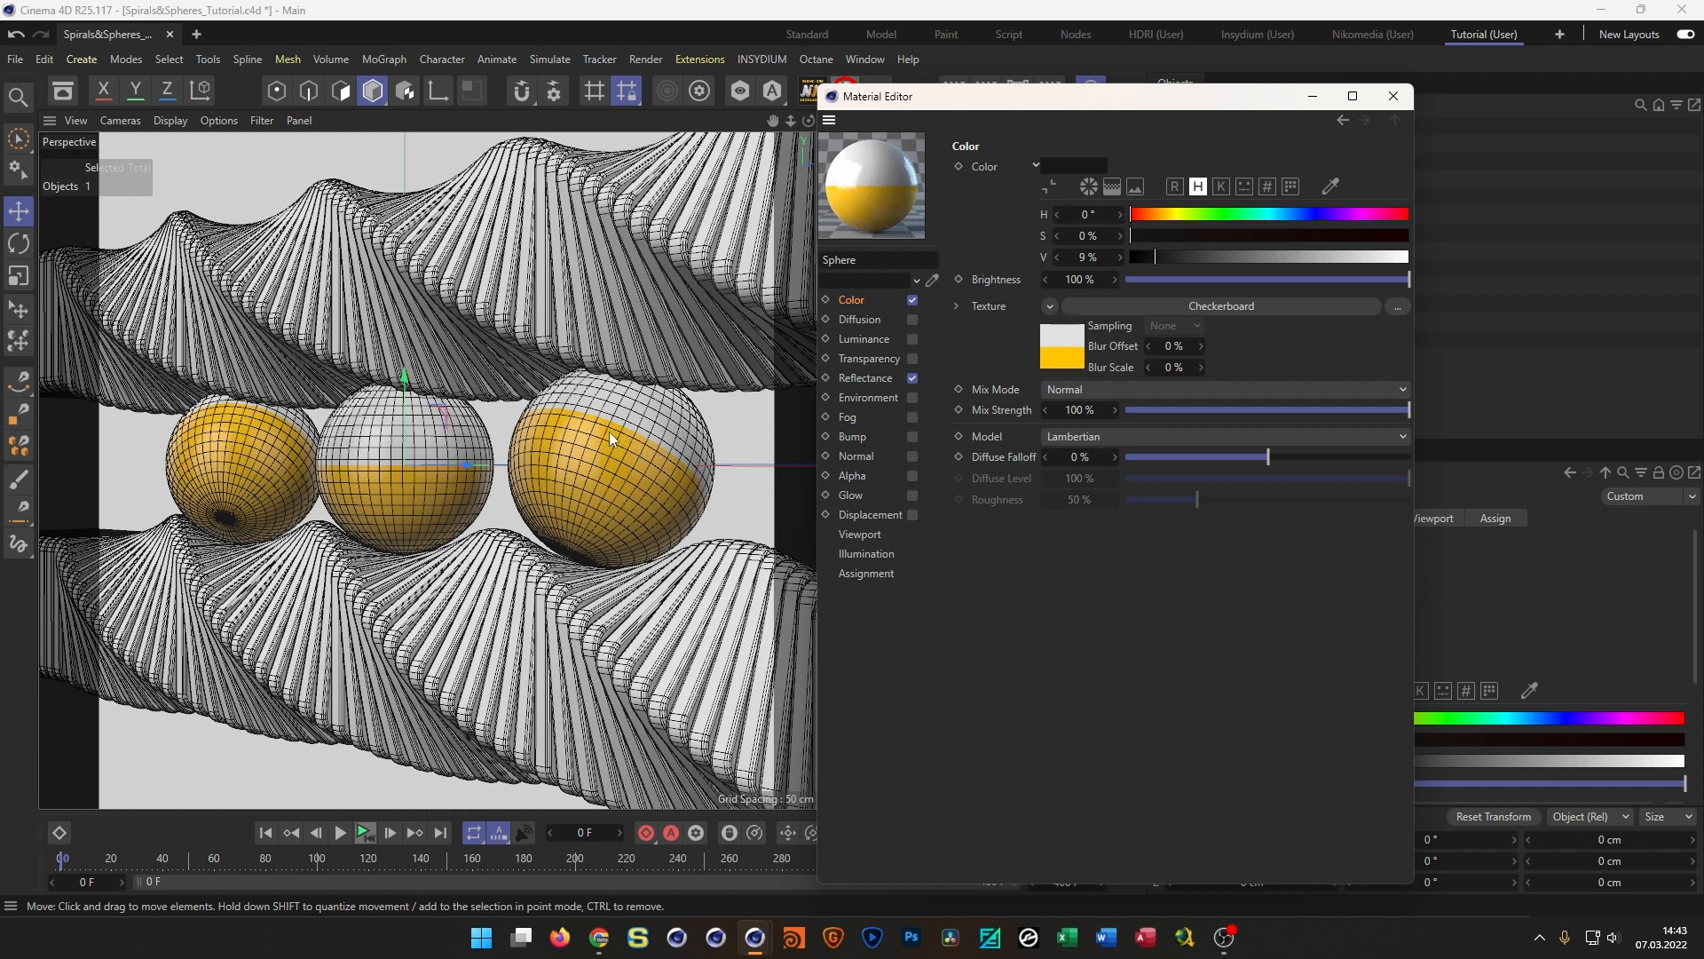
left_click(1390, 97)
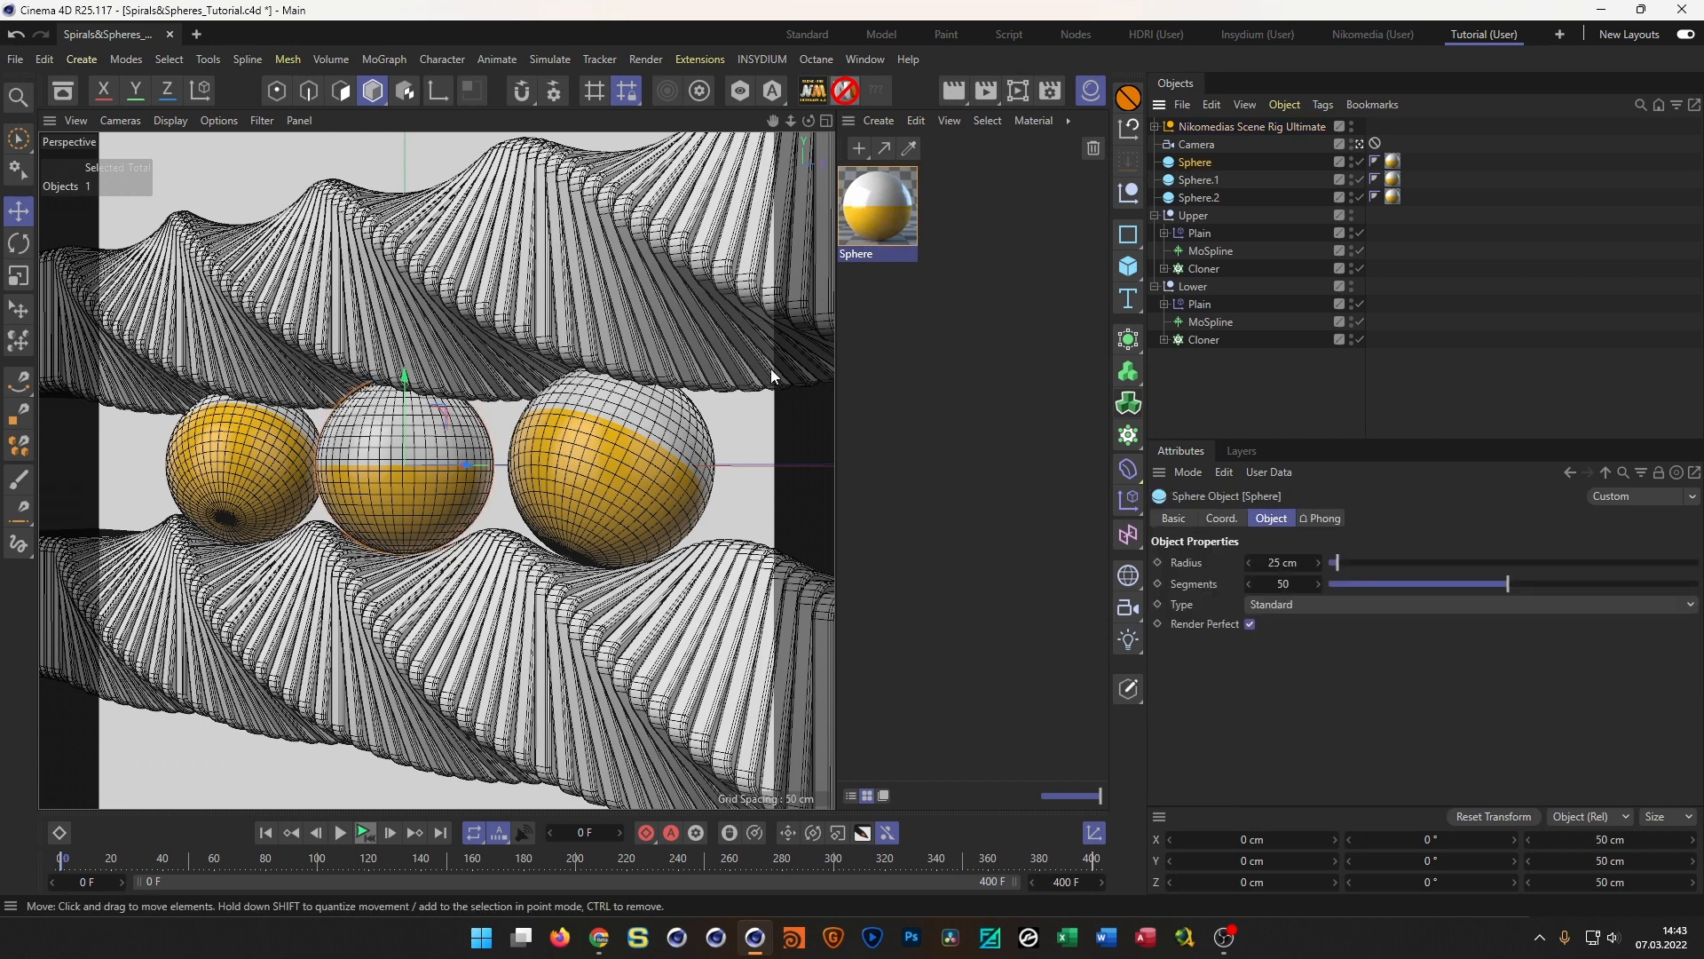
Leave the camera view, set all three spheres to 48 segments and convert them to editable polygon objects
left_click(1360, 144)
scroll(603, 388, "up", 6)
left_click_drag(666, 414, 524, 428, "alt")
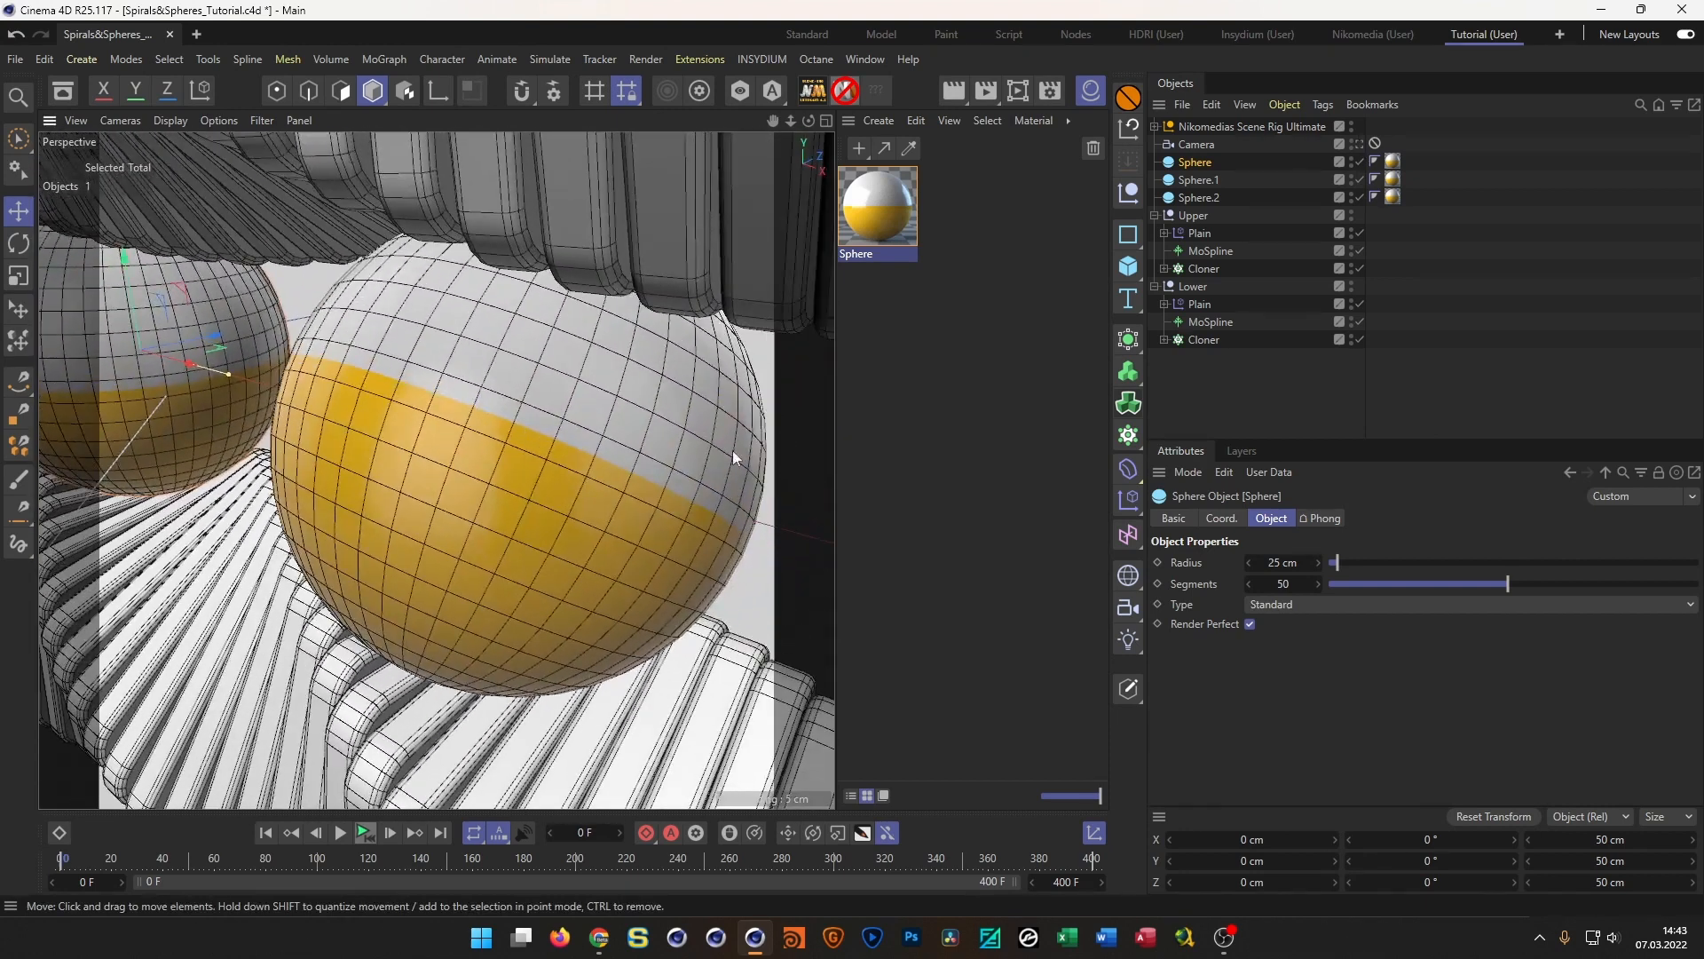
left_click(1200, 196, "shift")
double_click(1287, 585)
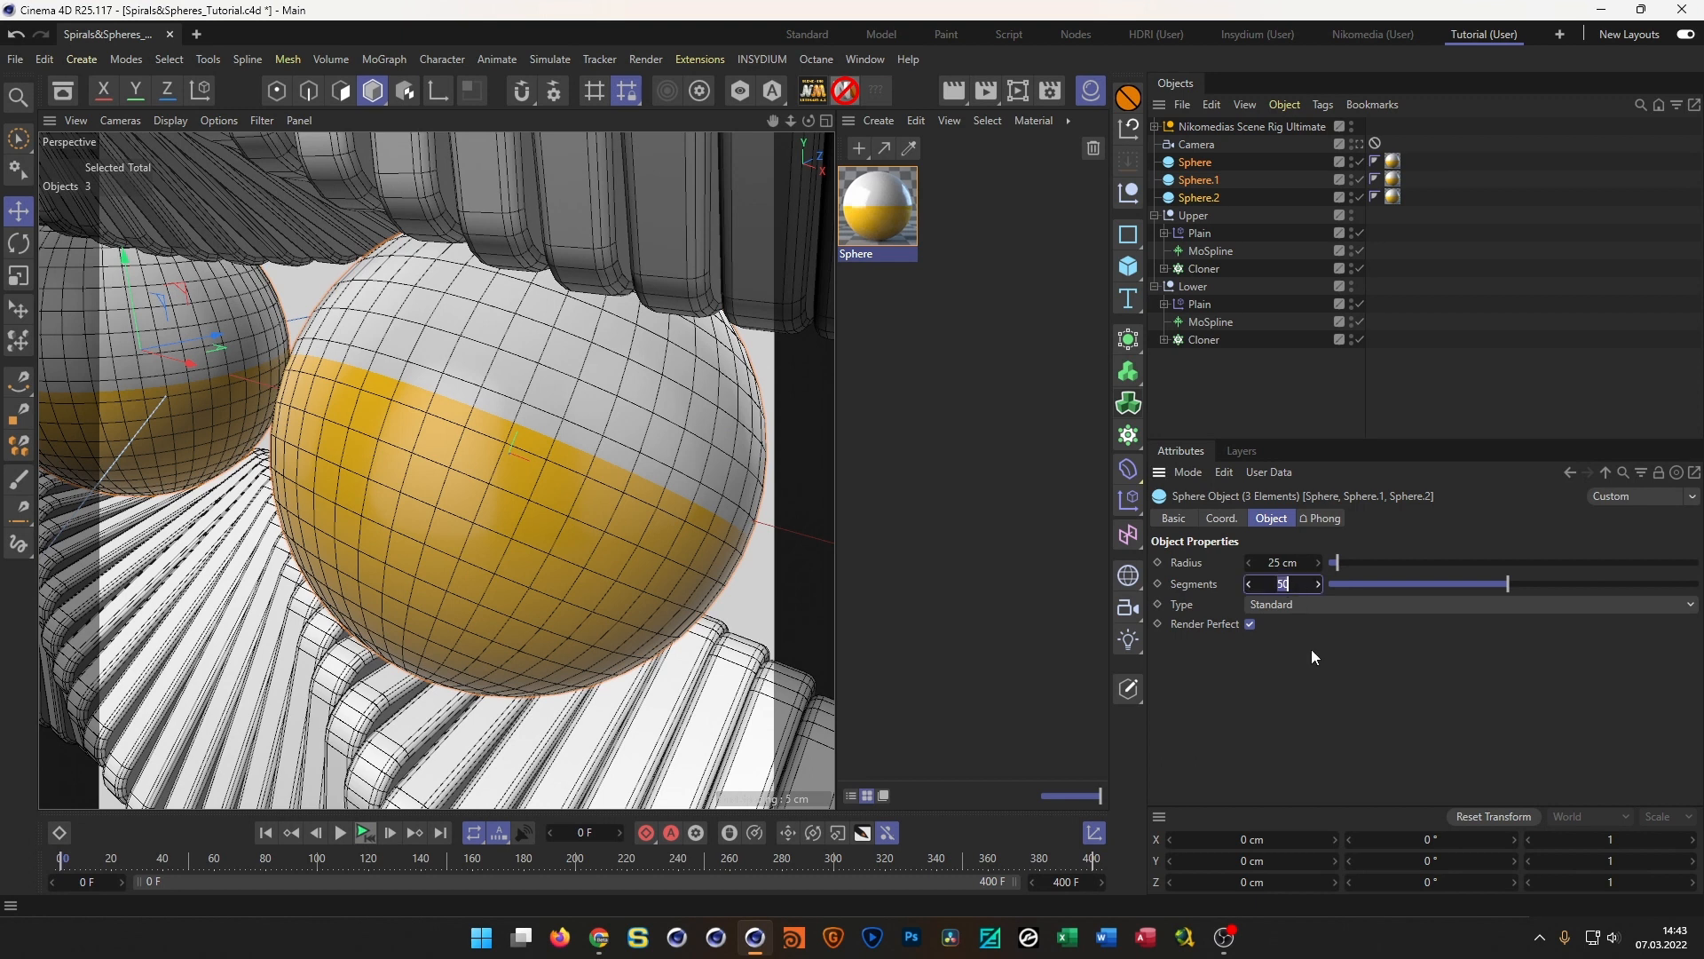
type("48")
key("Return")
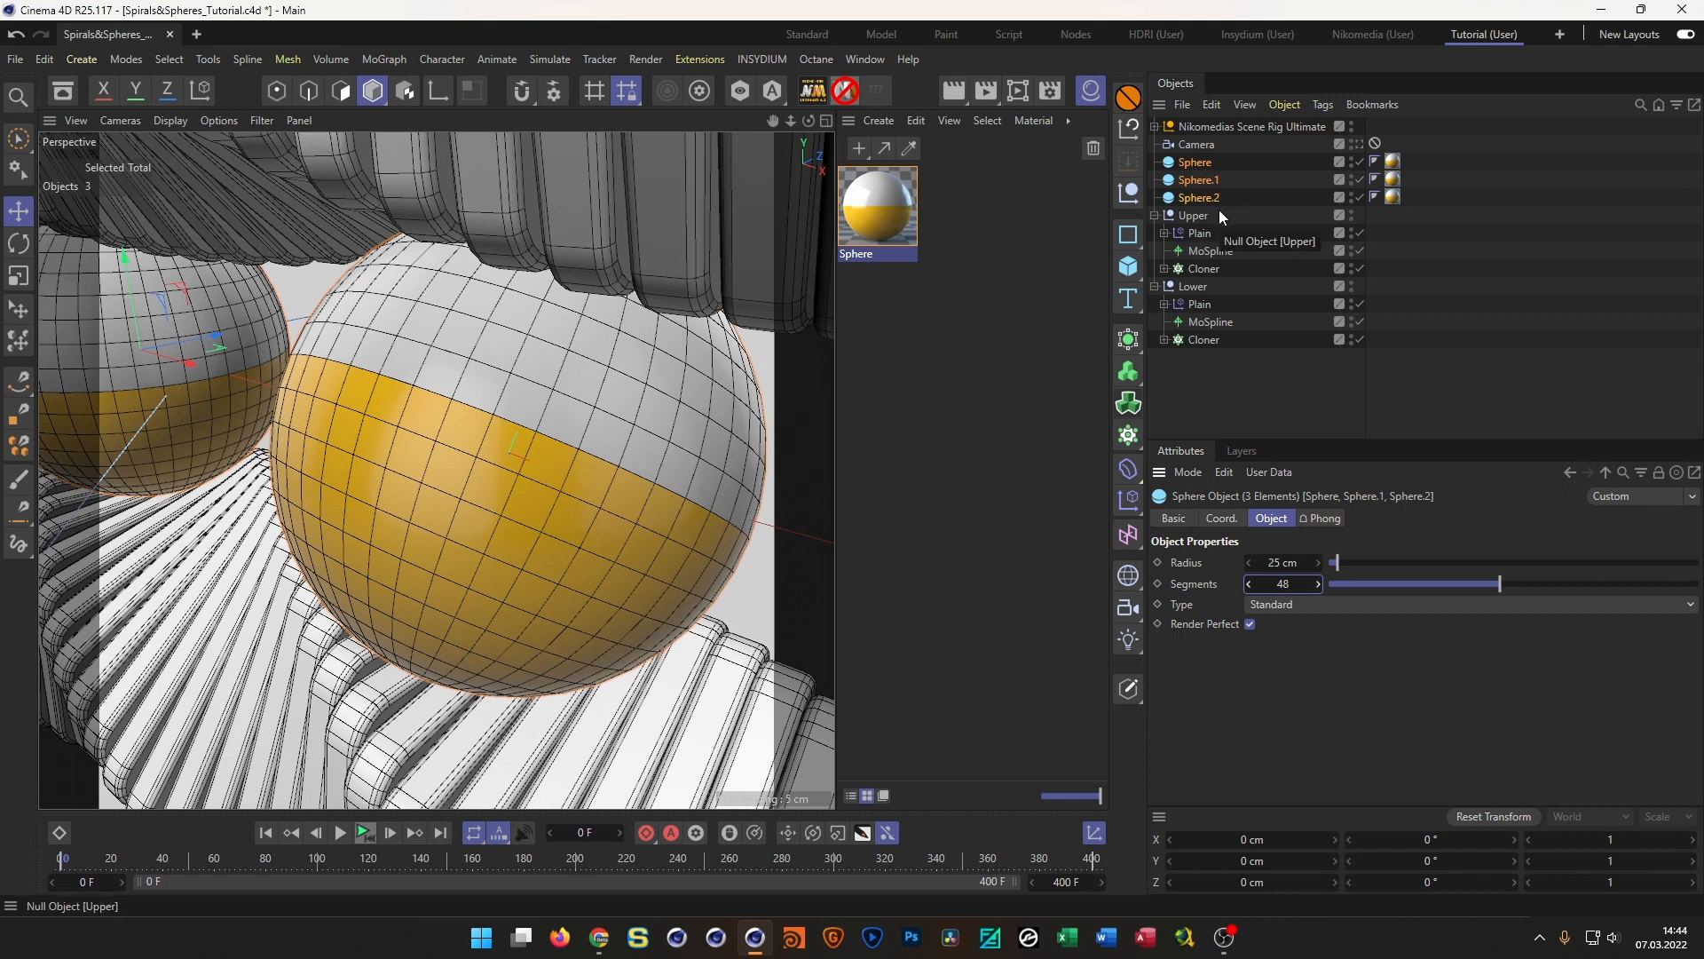
key("c")
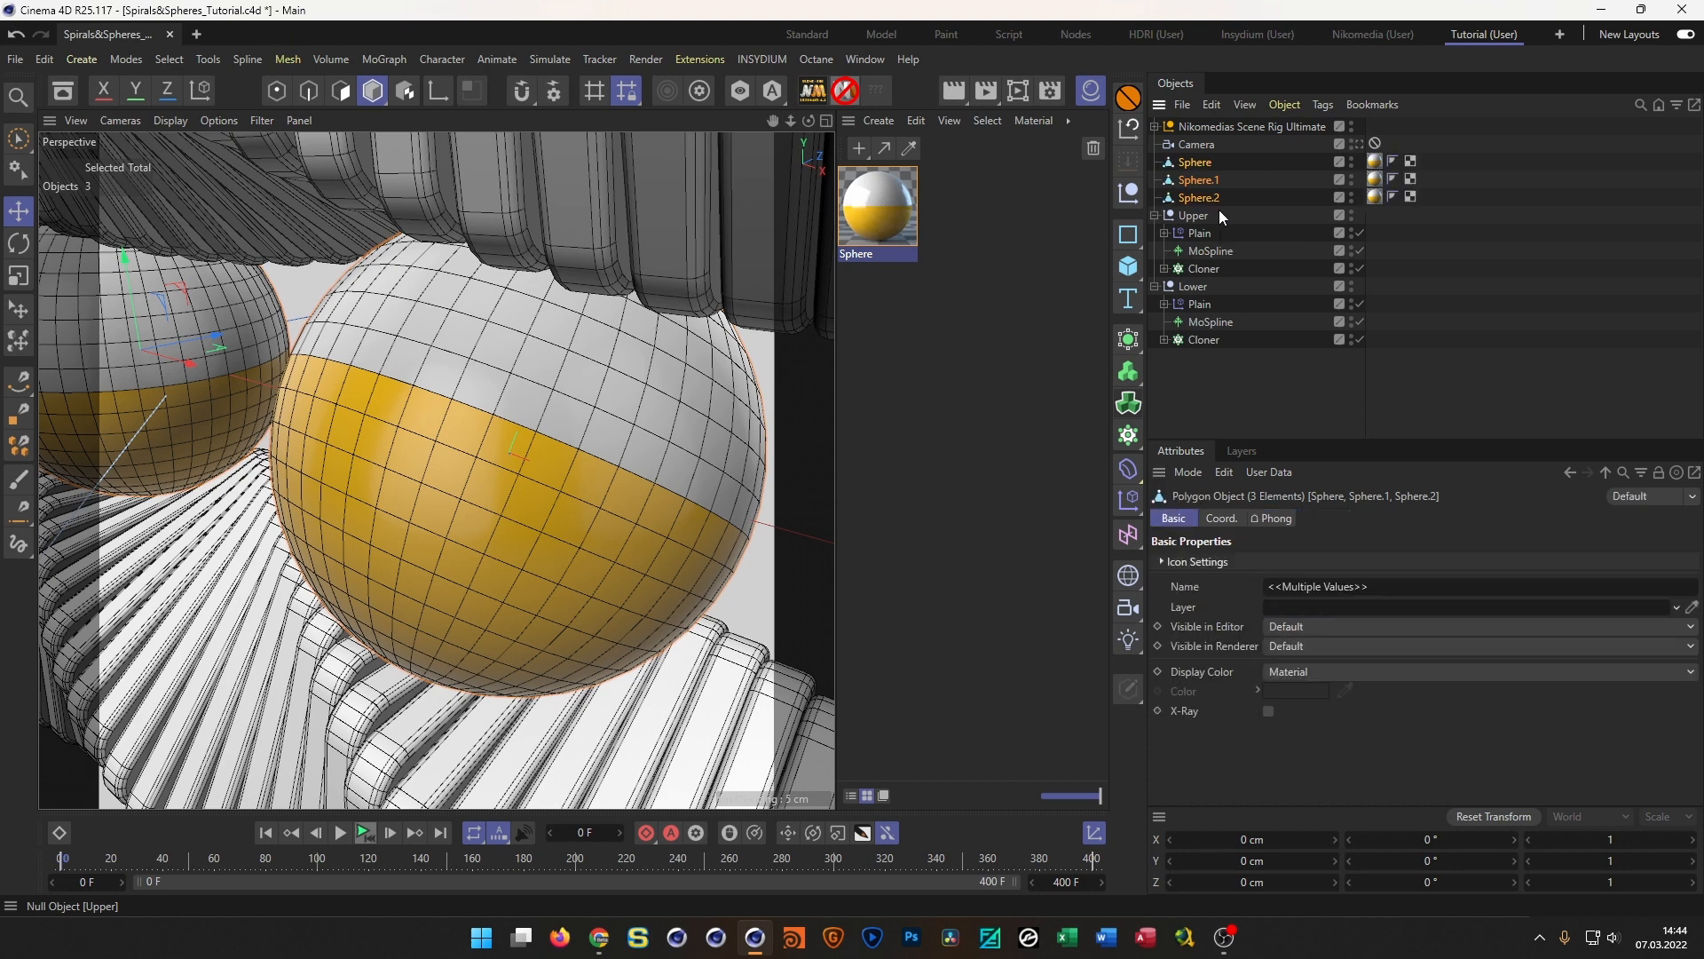
Select the edge loop around the middle sphere's equator, where the grey and yellow halves meet
left_click(1198, 164)
left_click_drag(342, 451, 438, 471, "alt")
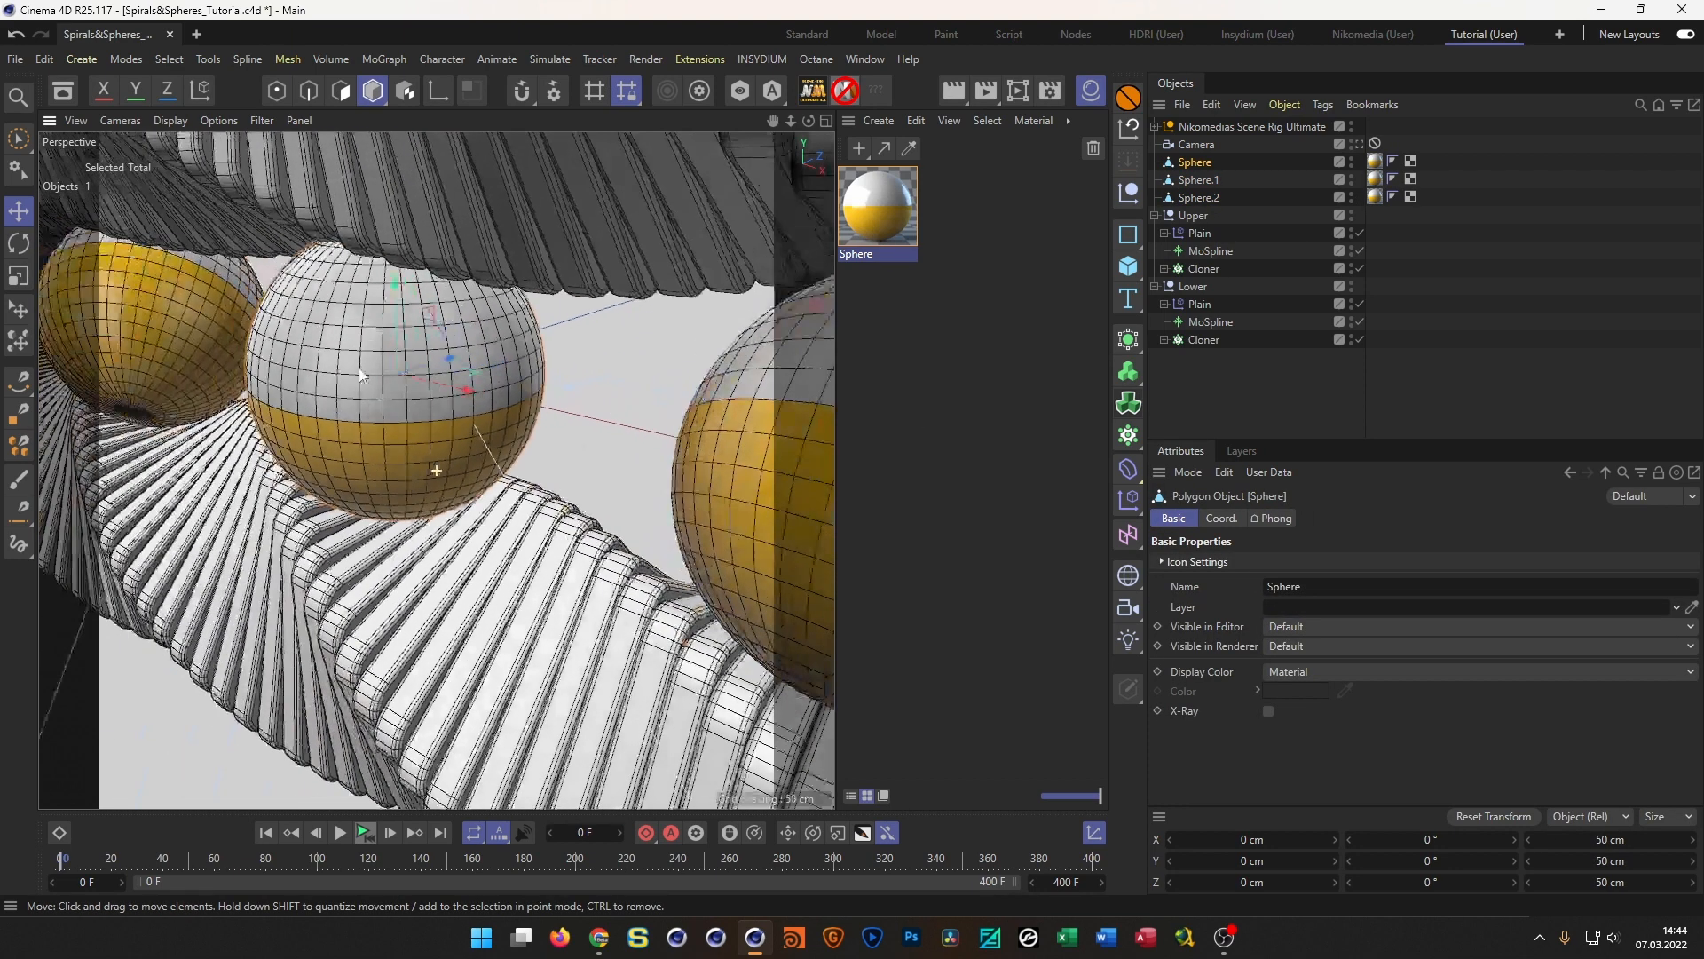
right_click_drag(258, 442, 407, 419, "alt")
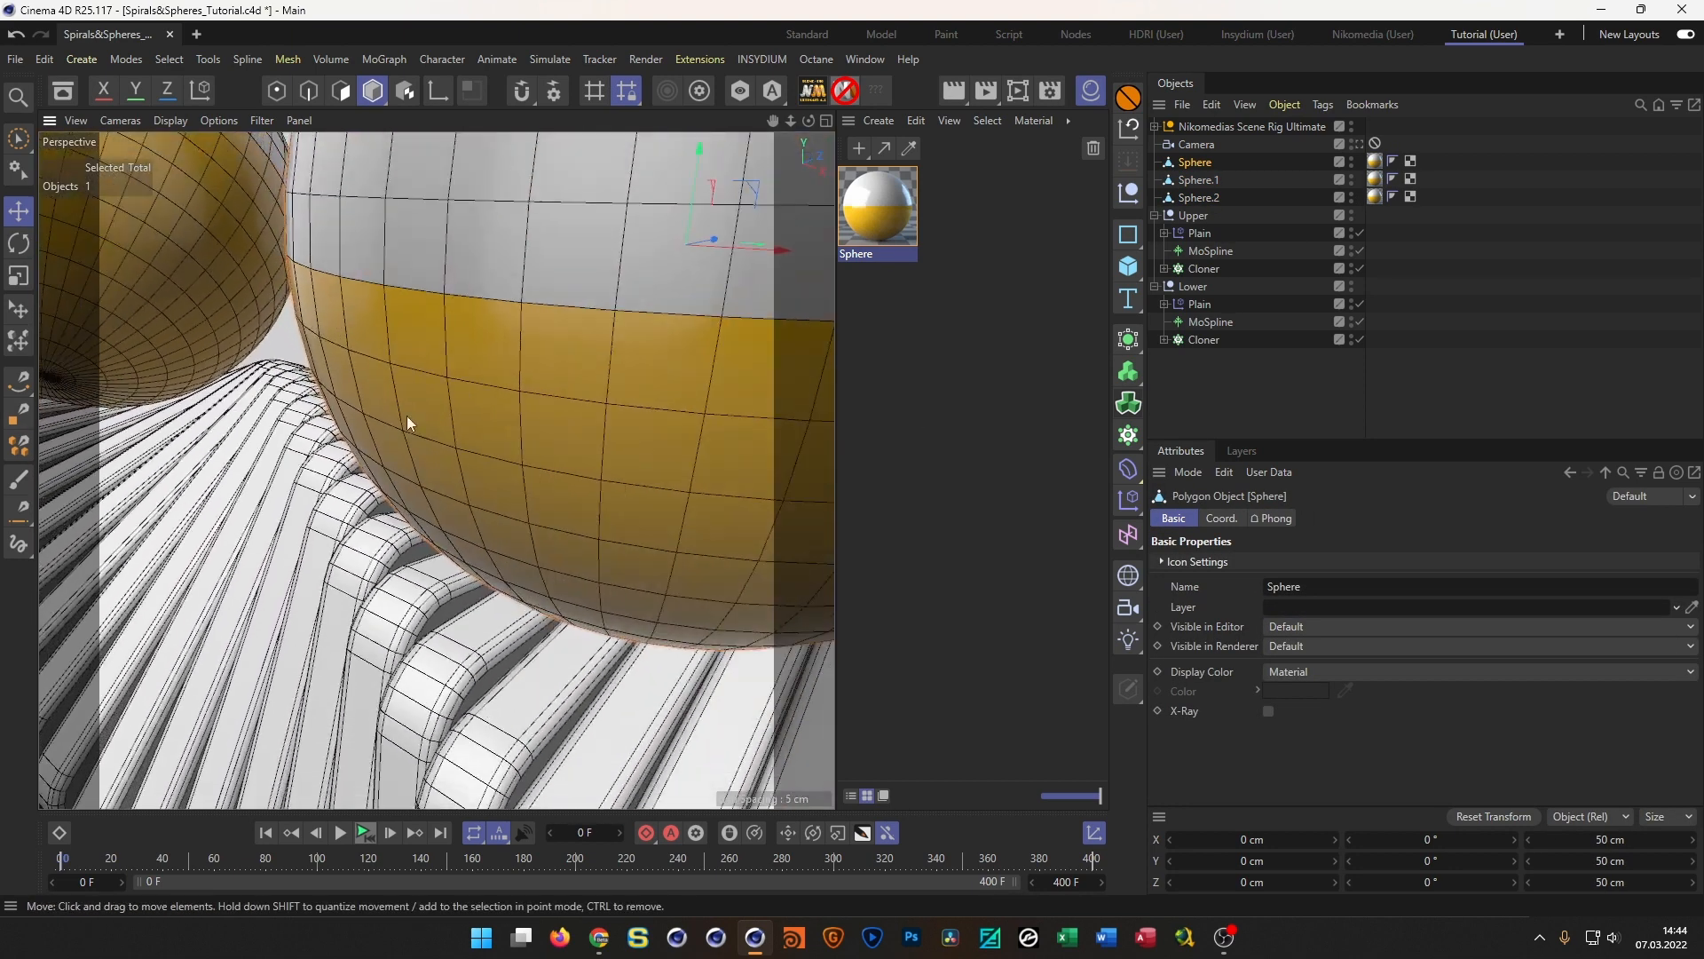
middle_click_drag(407, 419, 302, 559, "alt")
left_click_drag(284, 579, 277, 614, "alt")
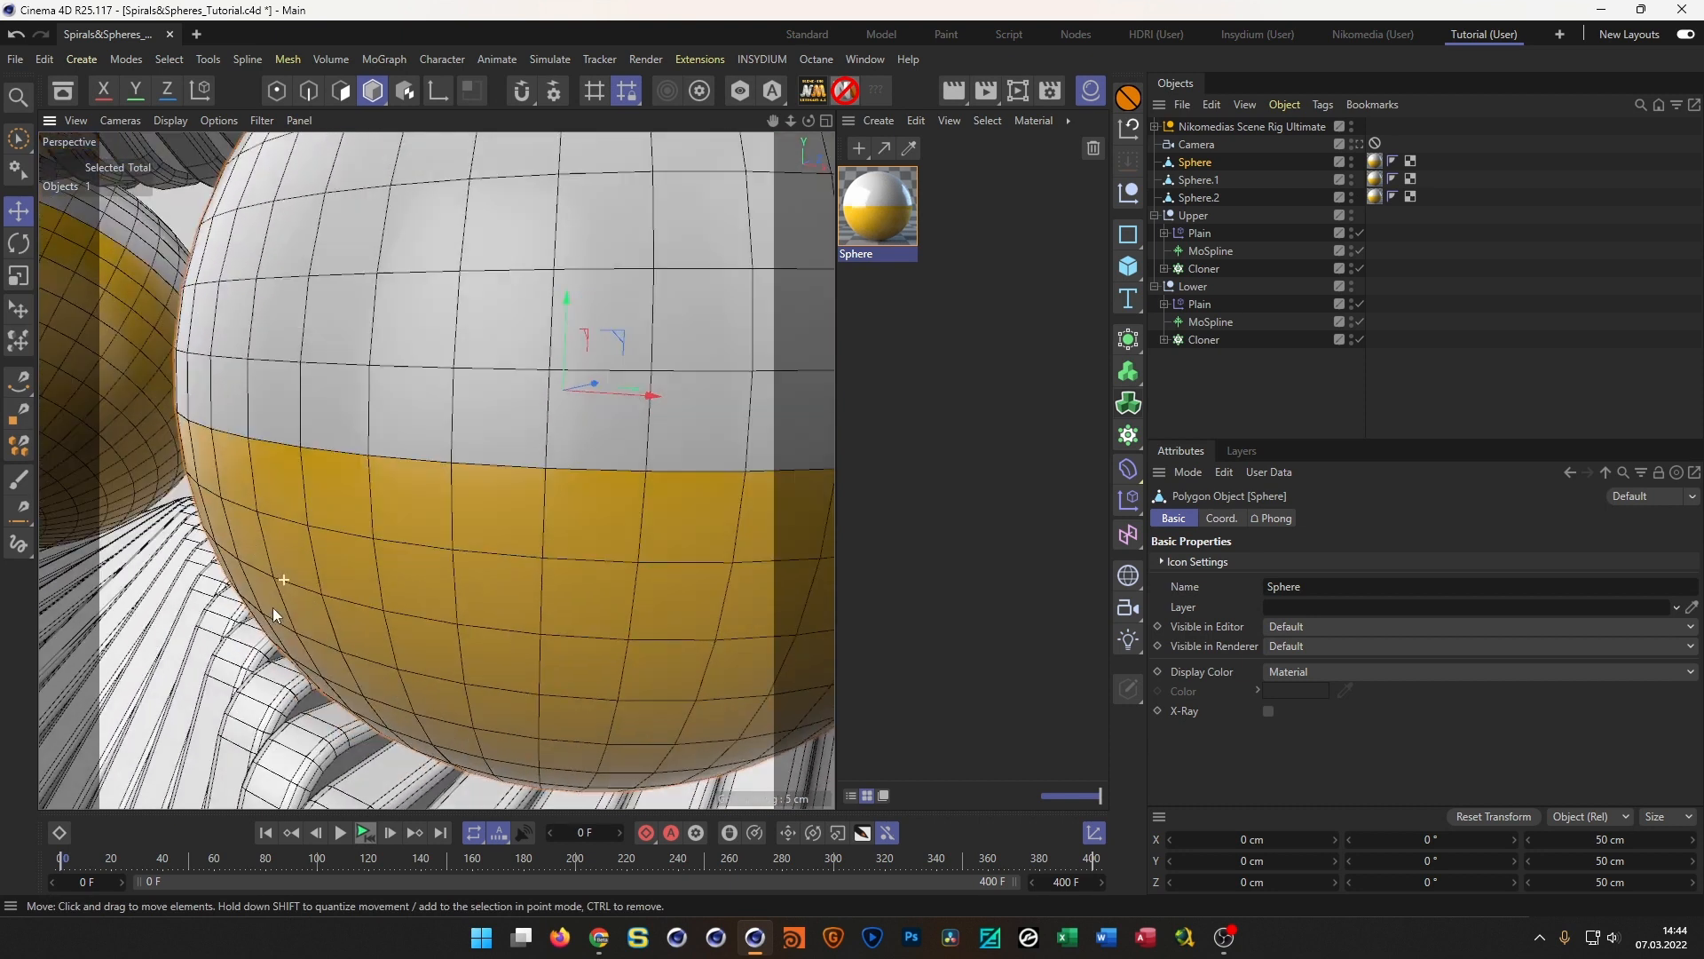
key("Return")
key("u")
key("l")
left_click(443, 464)
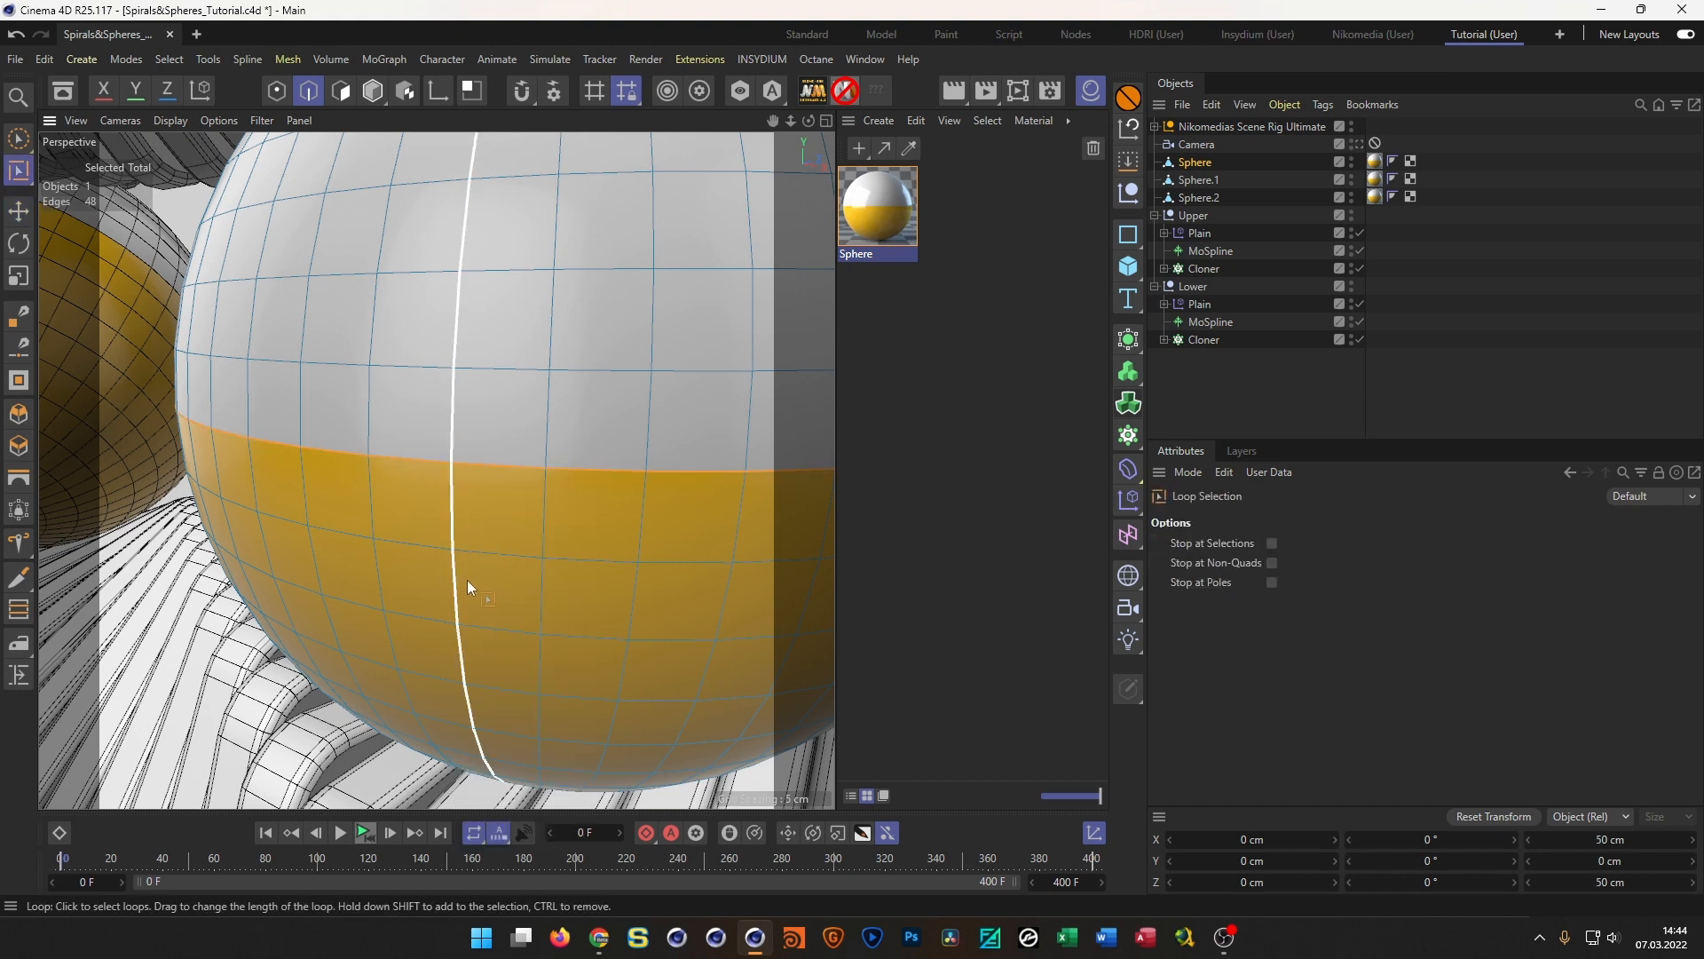
Bevel the selected equator loop of the middle sphere with a 0.29 cm offset and no subdivision
key("m")
key("s")
left_click_drag(196, 651, 222, 652)
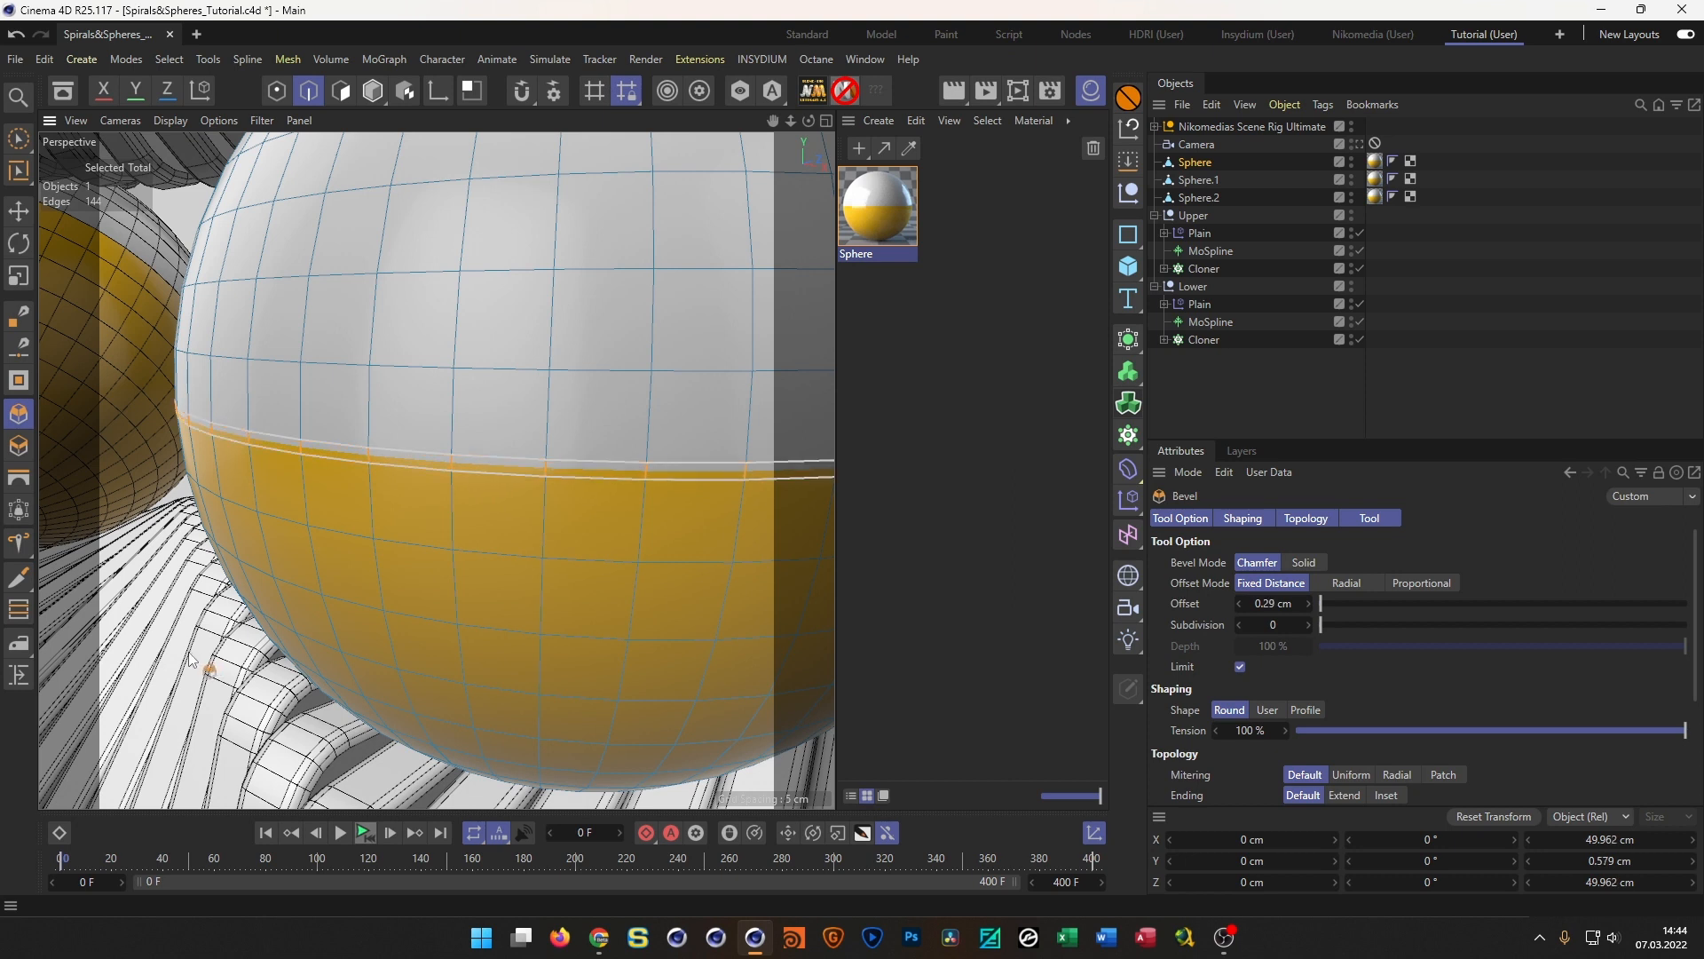
Extrude the beveled equator strip's polygons inward in two passes, with offsets of about -0.44 cm and -0.39 cm
left_click(342, 92)
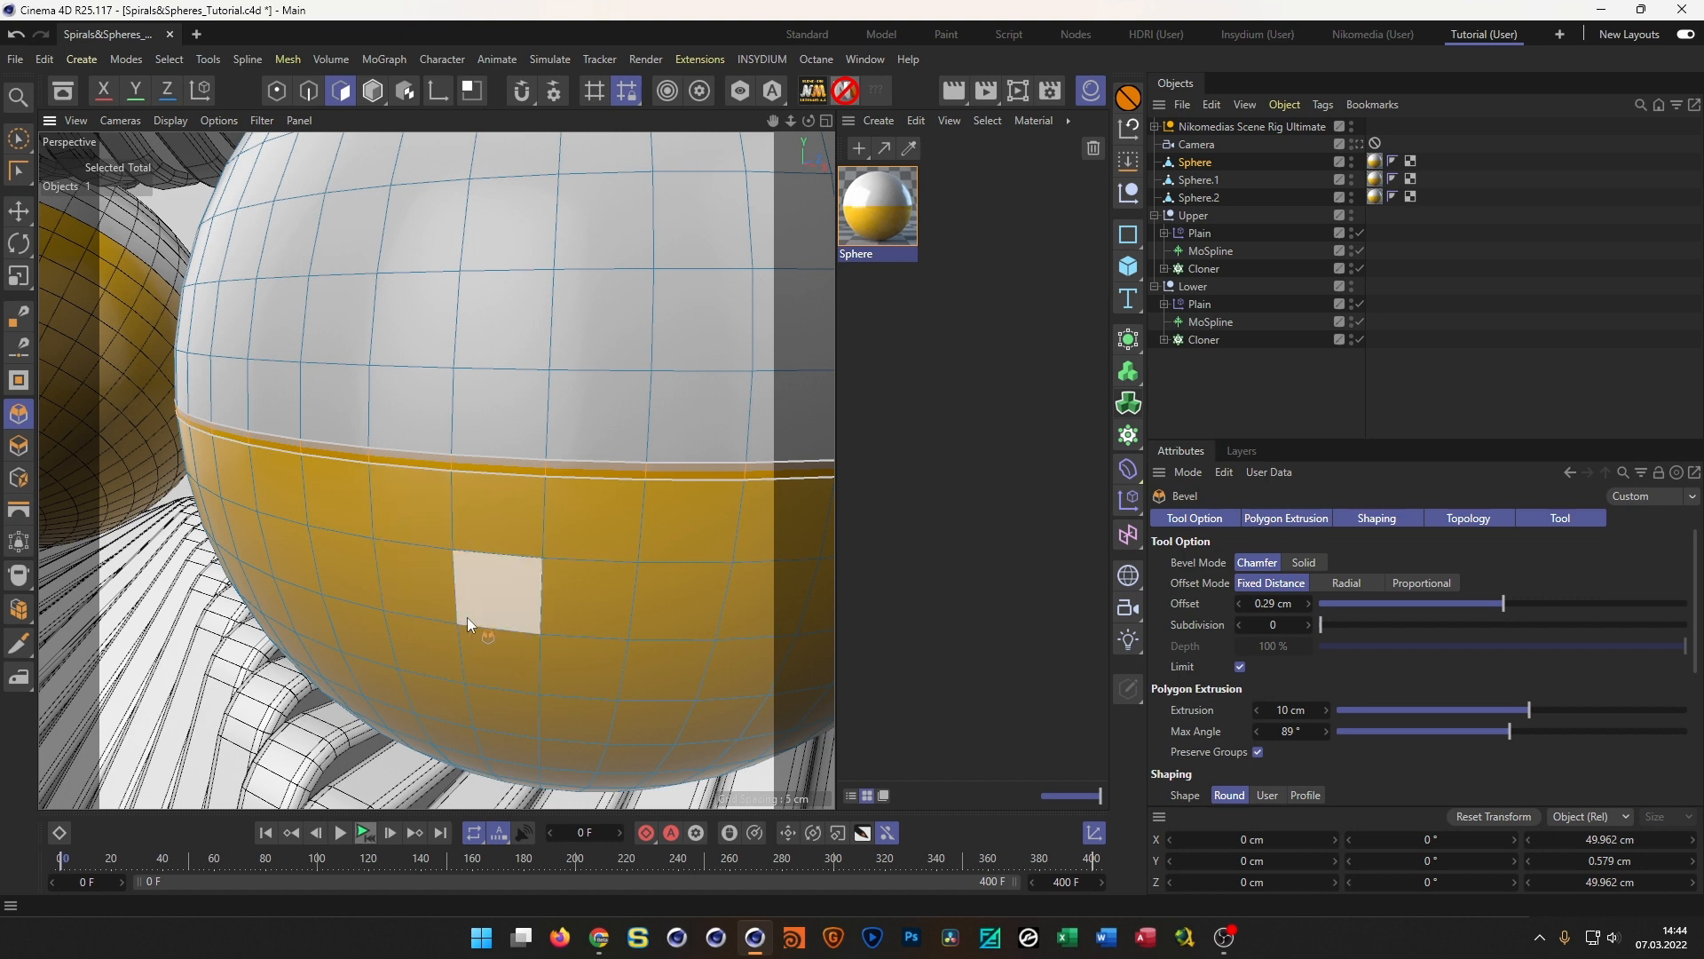
key("d")
mouse_move(568, 533)
left_mouse_down()
mouse_move(514, 532)
mouse_move(541, 532)
left_mouse_up()
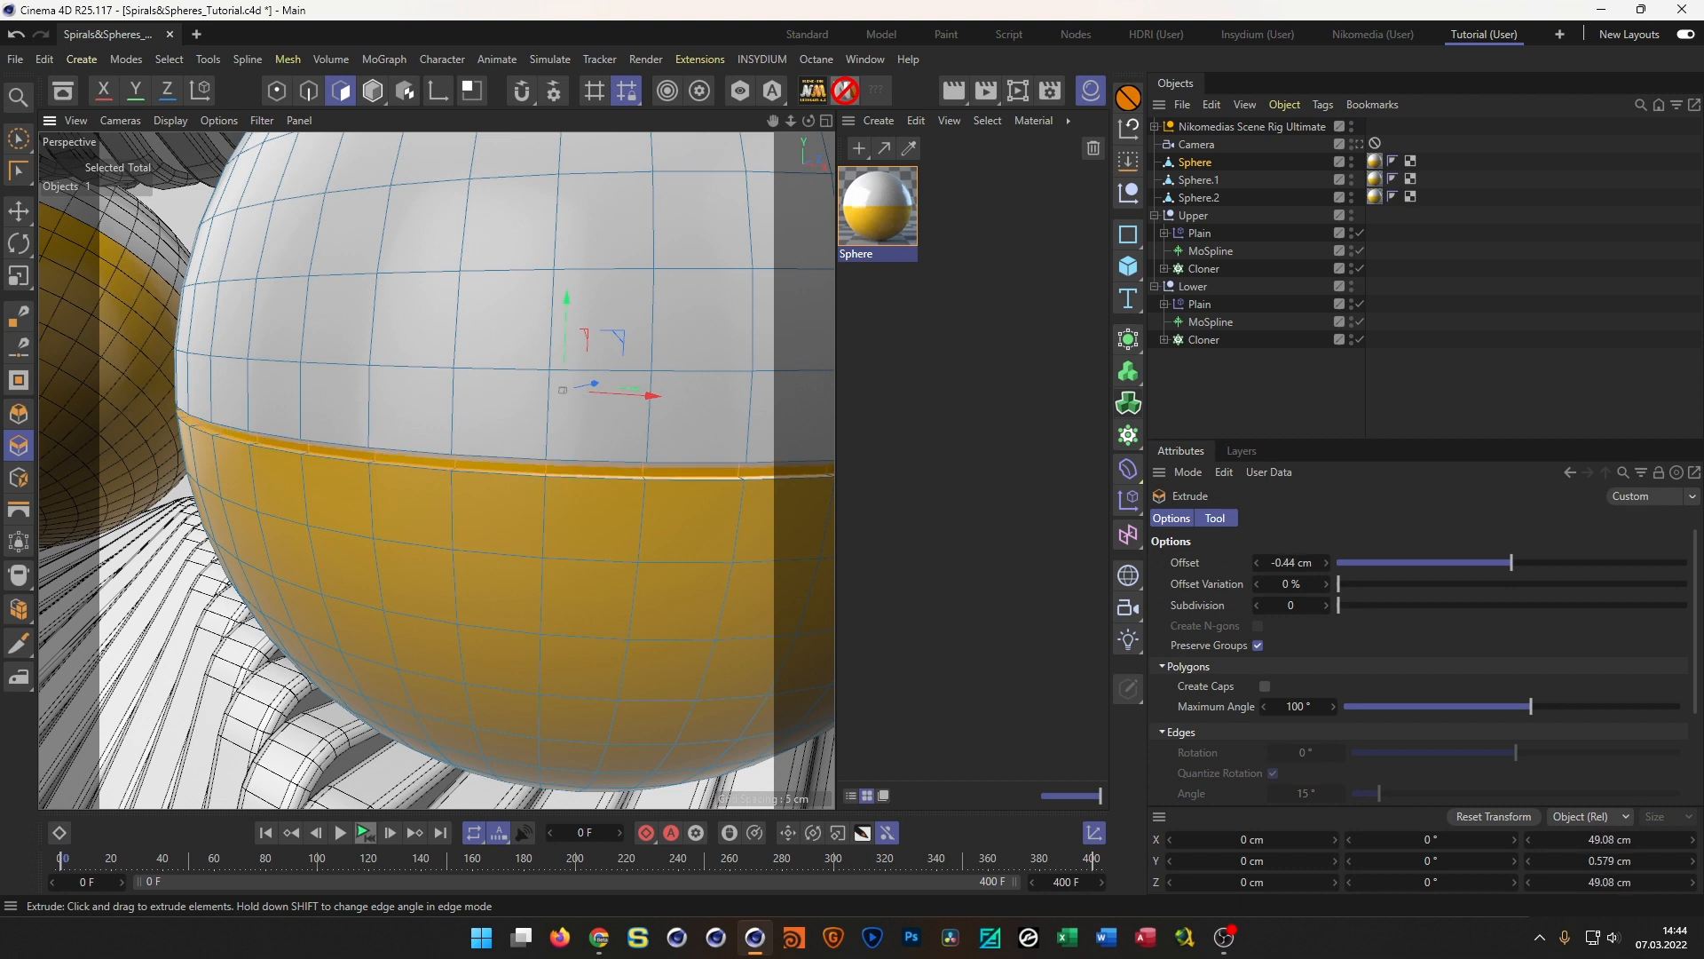
left_click_drag(471, 617, 426, 625)
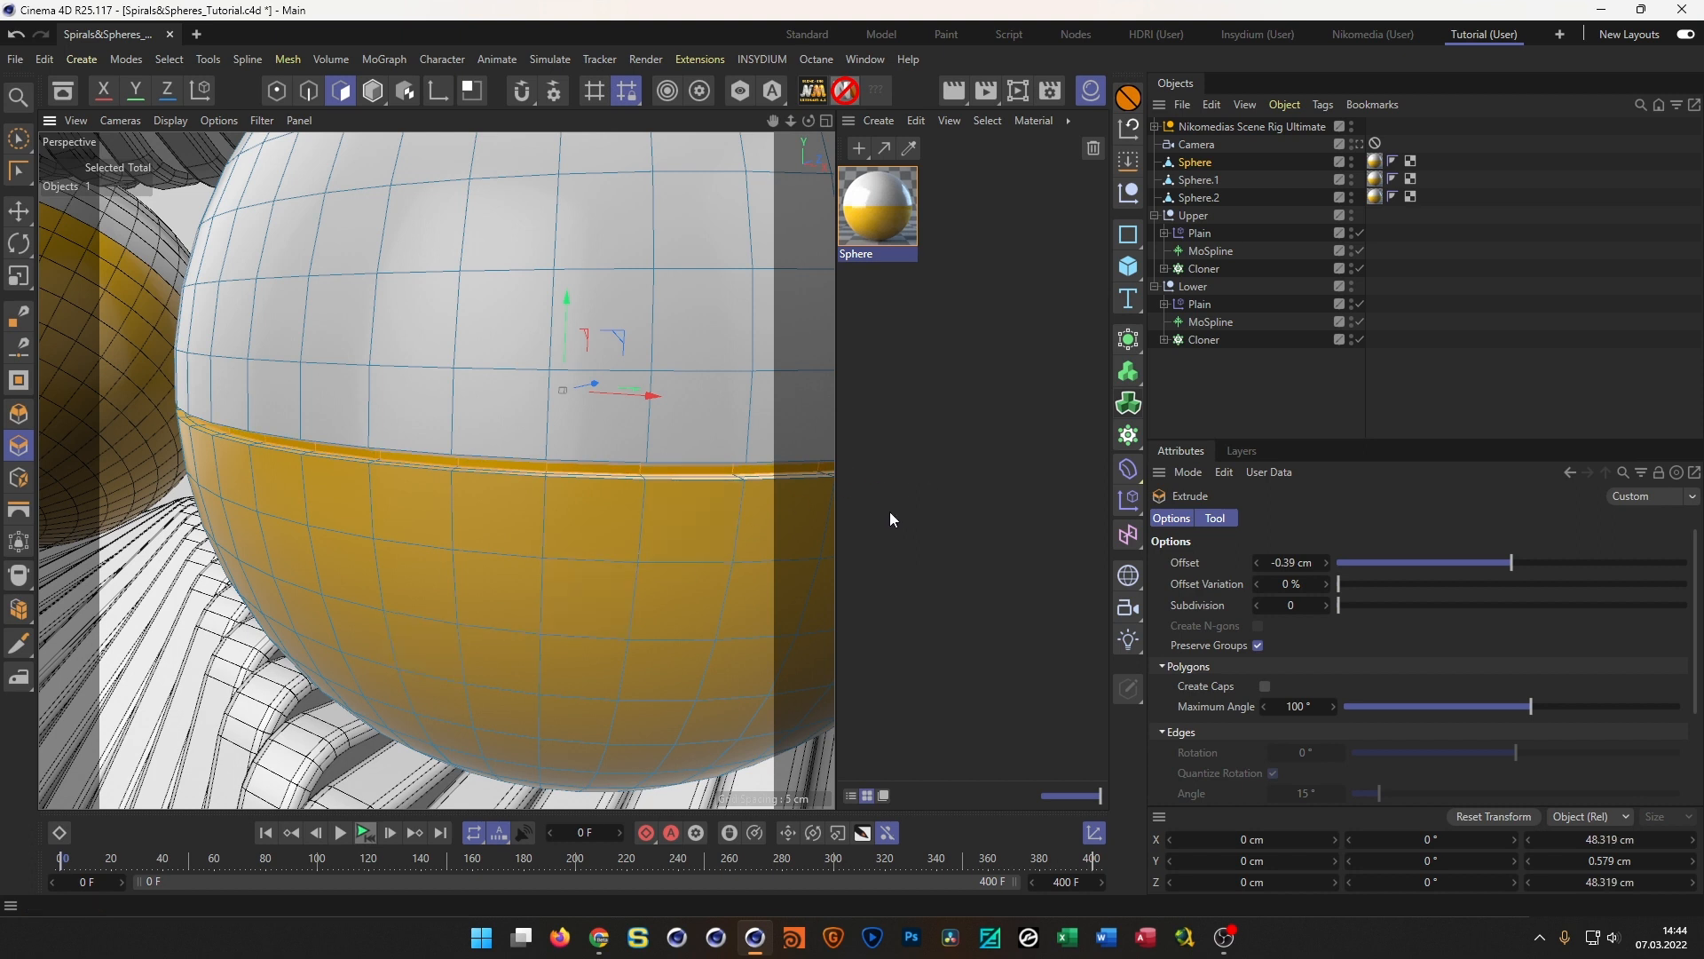
Switch to loop selection in edge mode, close up on the middle sphere's equator groove
scroll(423, 455, "up", 3)
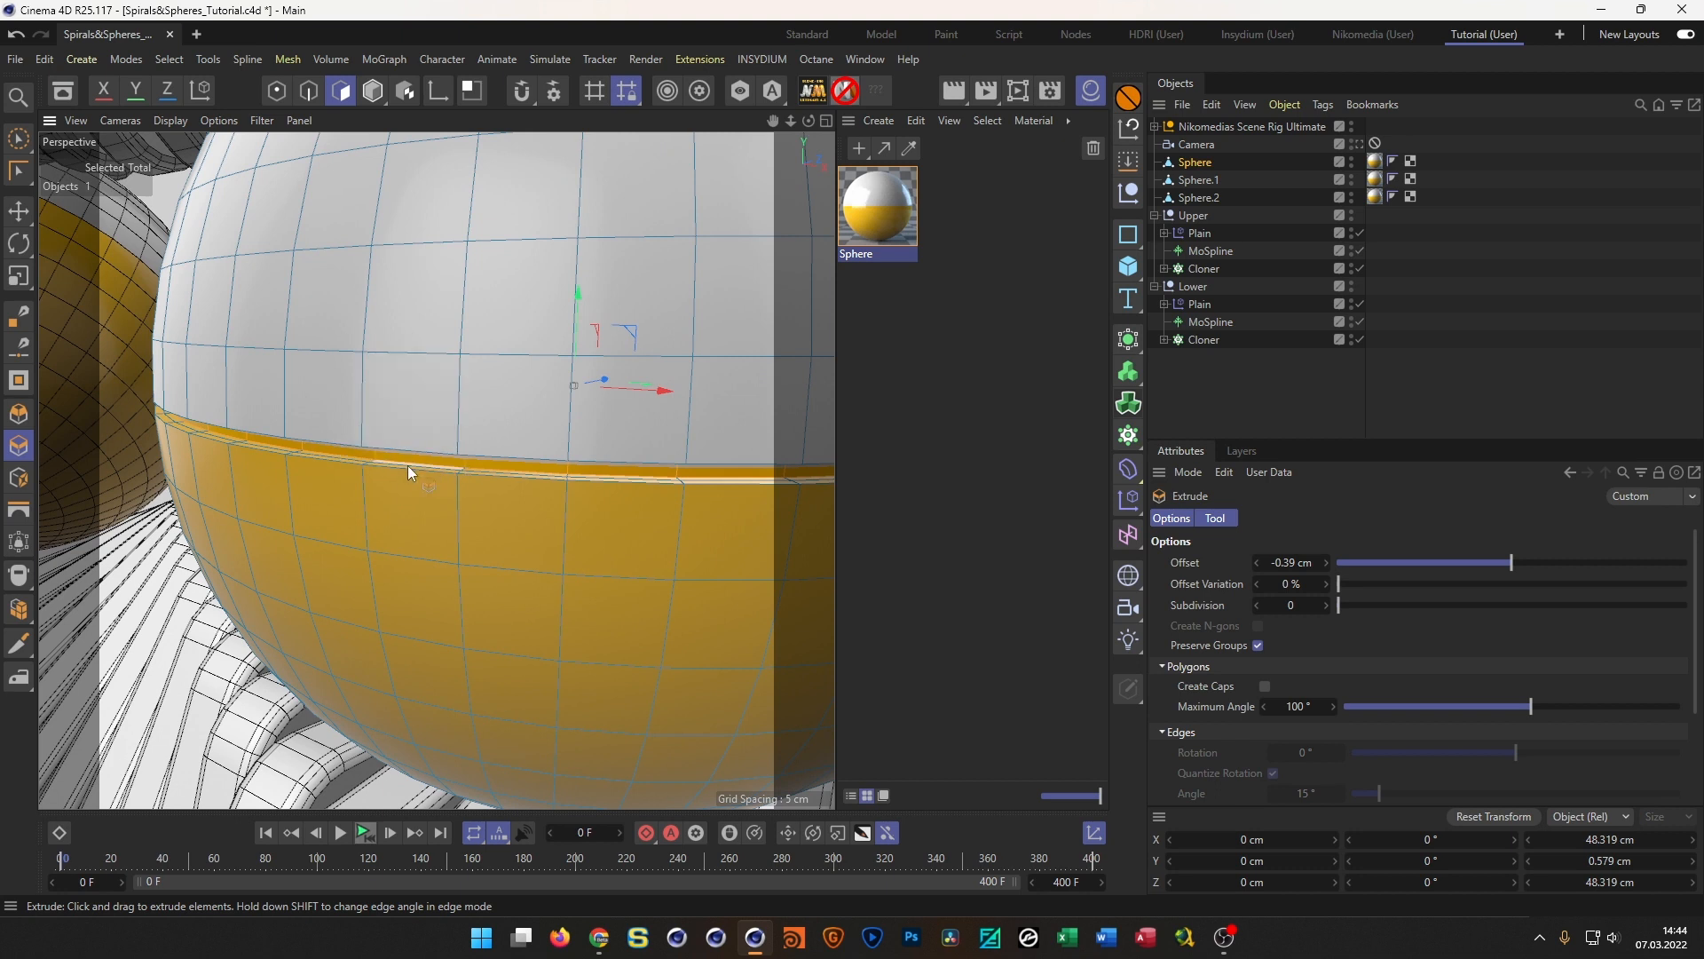
key("u")
key("l")
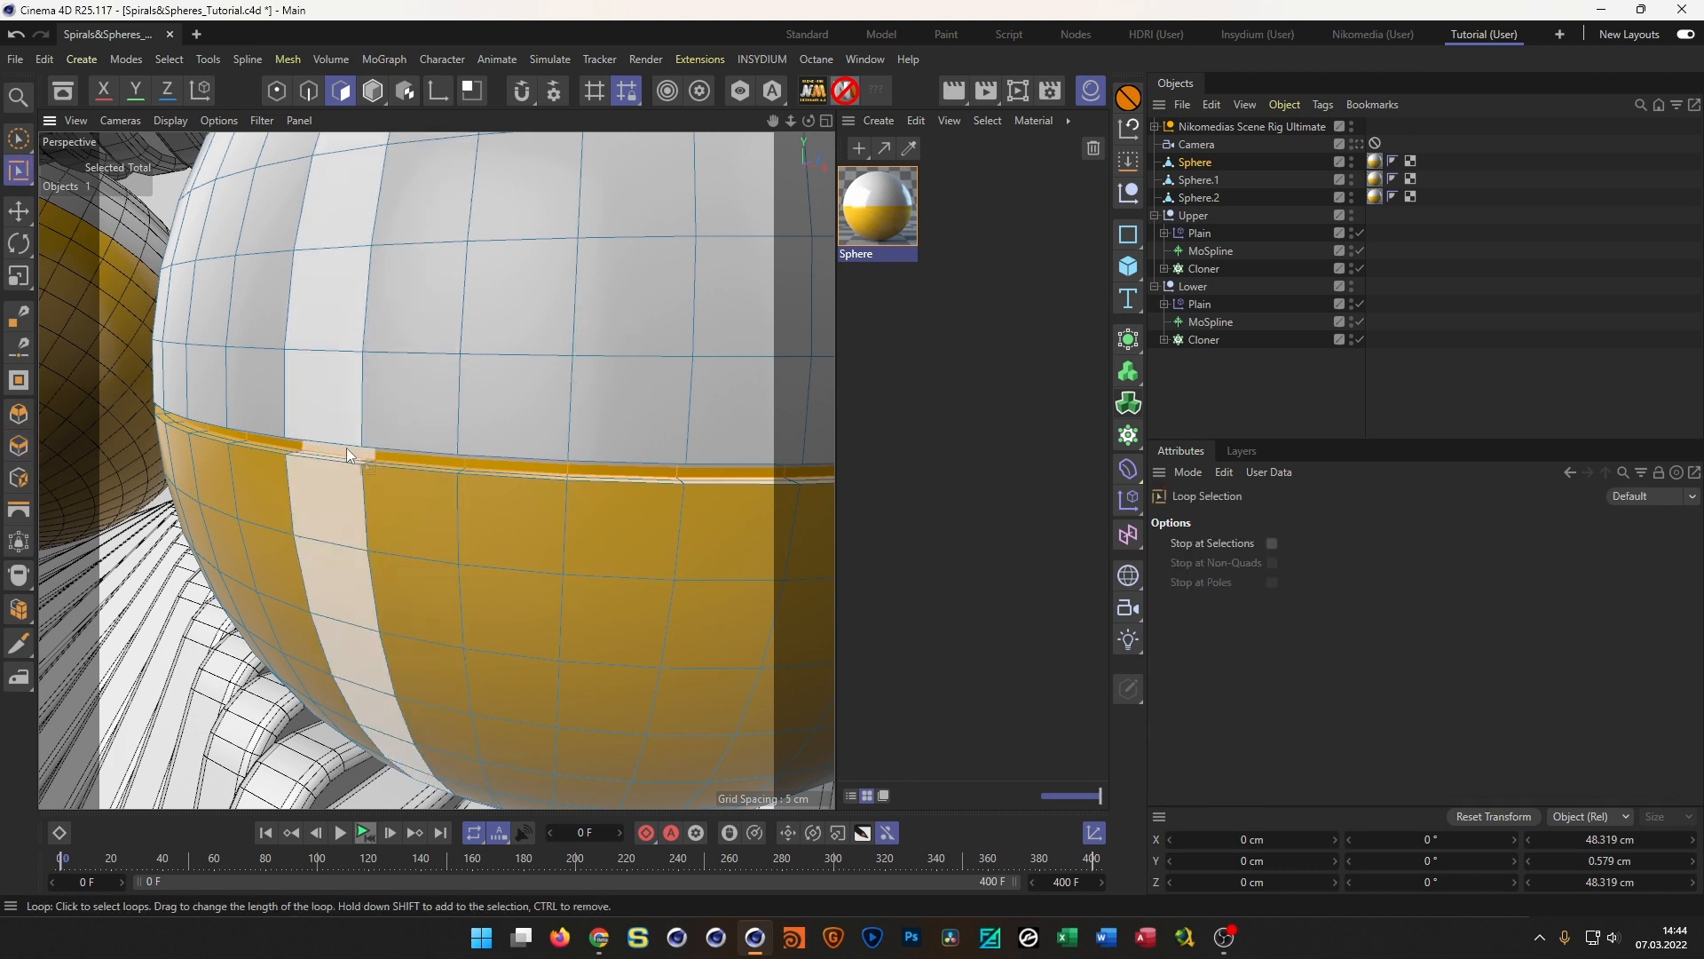
scroll(355, 445, "up", 2)
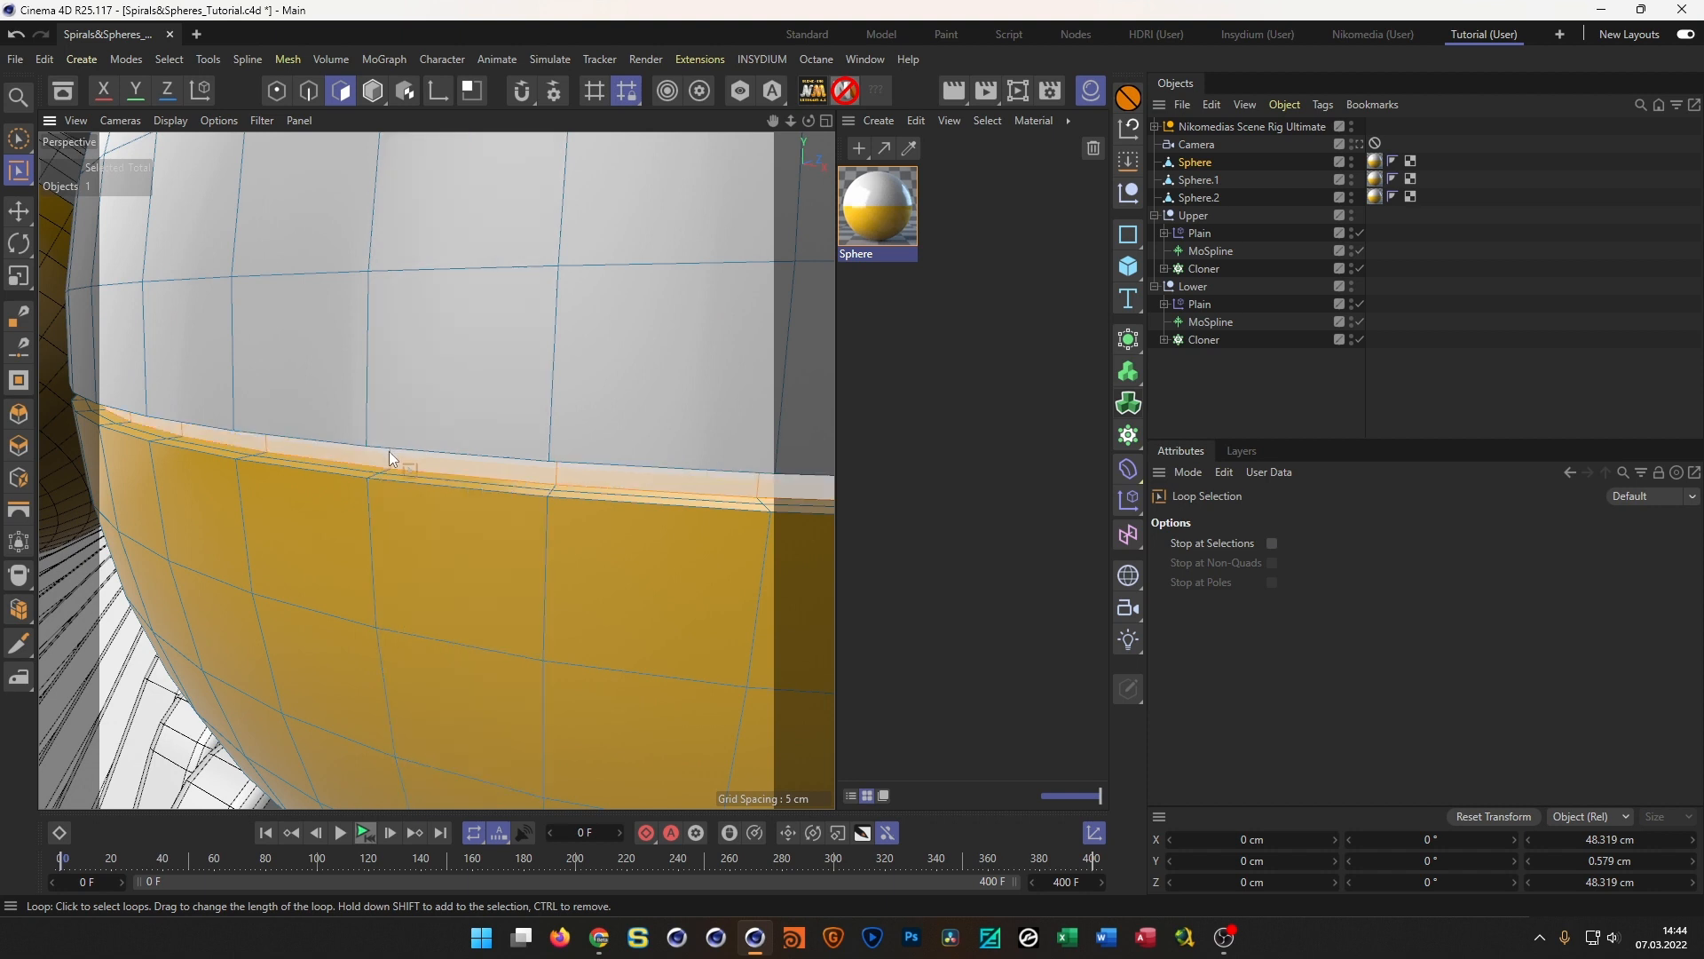
key("Return")
left_click(420, 449)
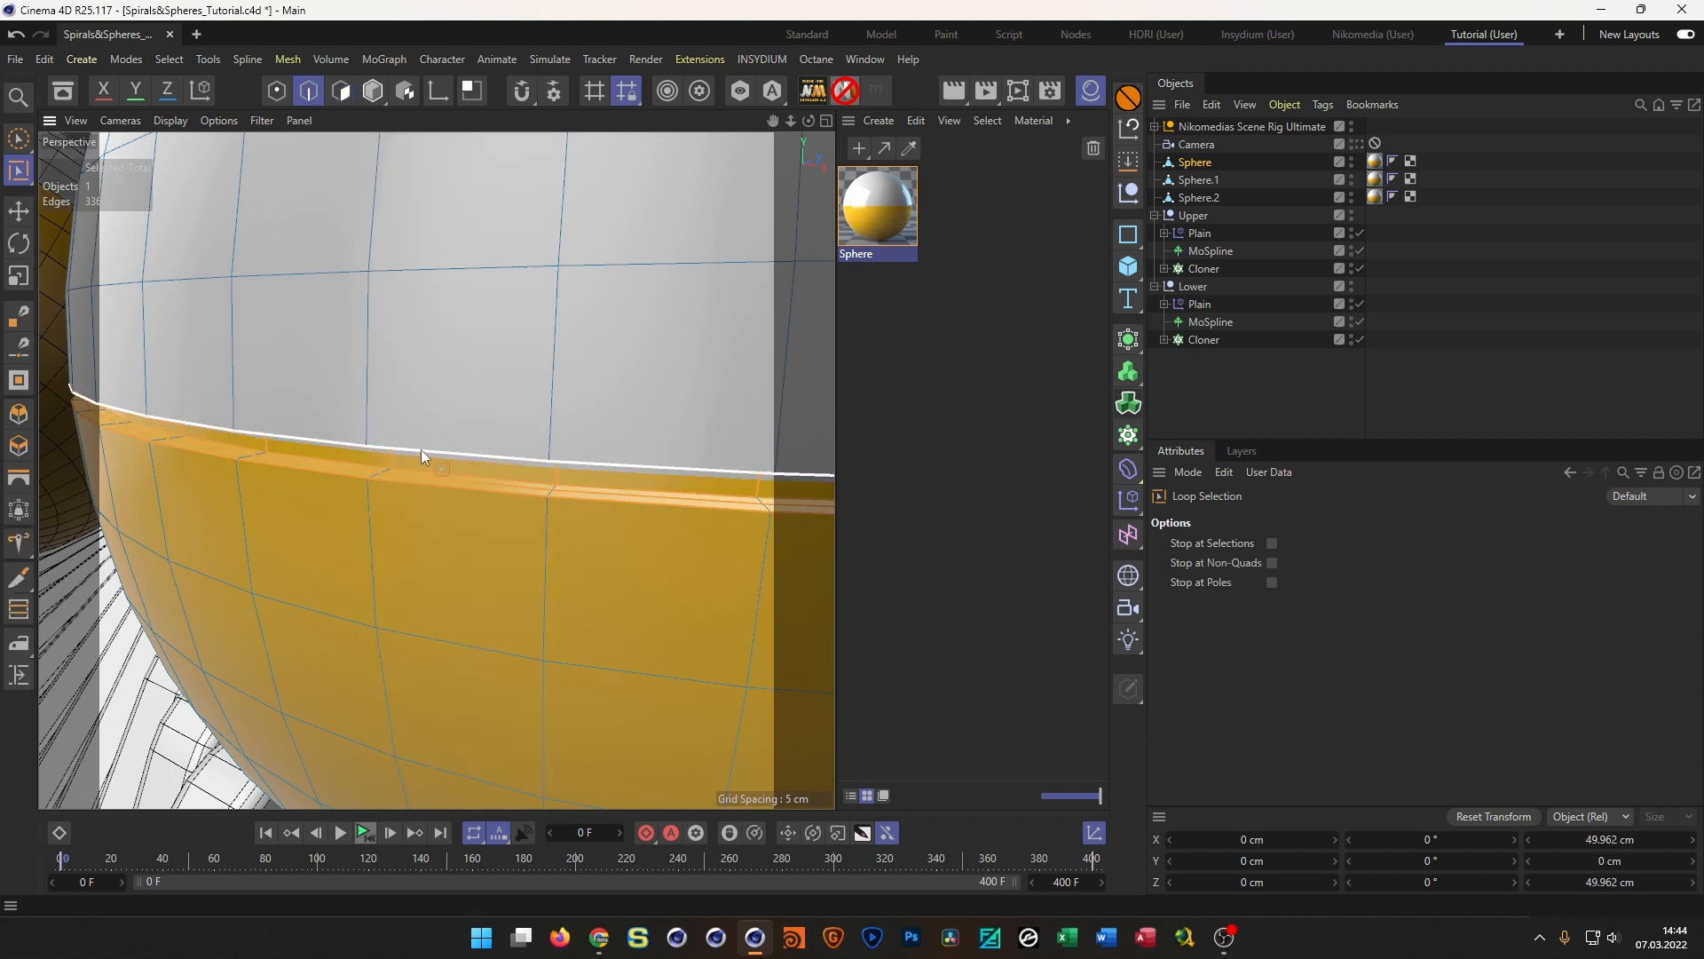
left_click(426, 483, "shift")
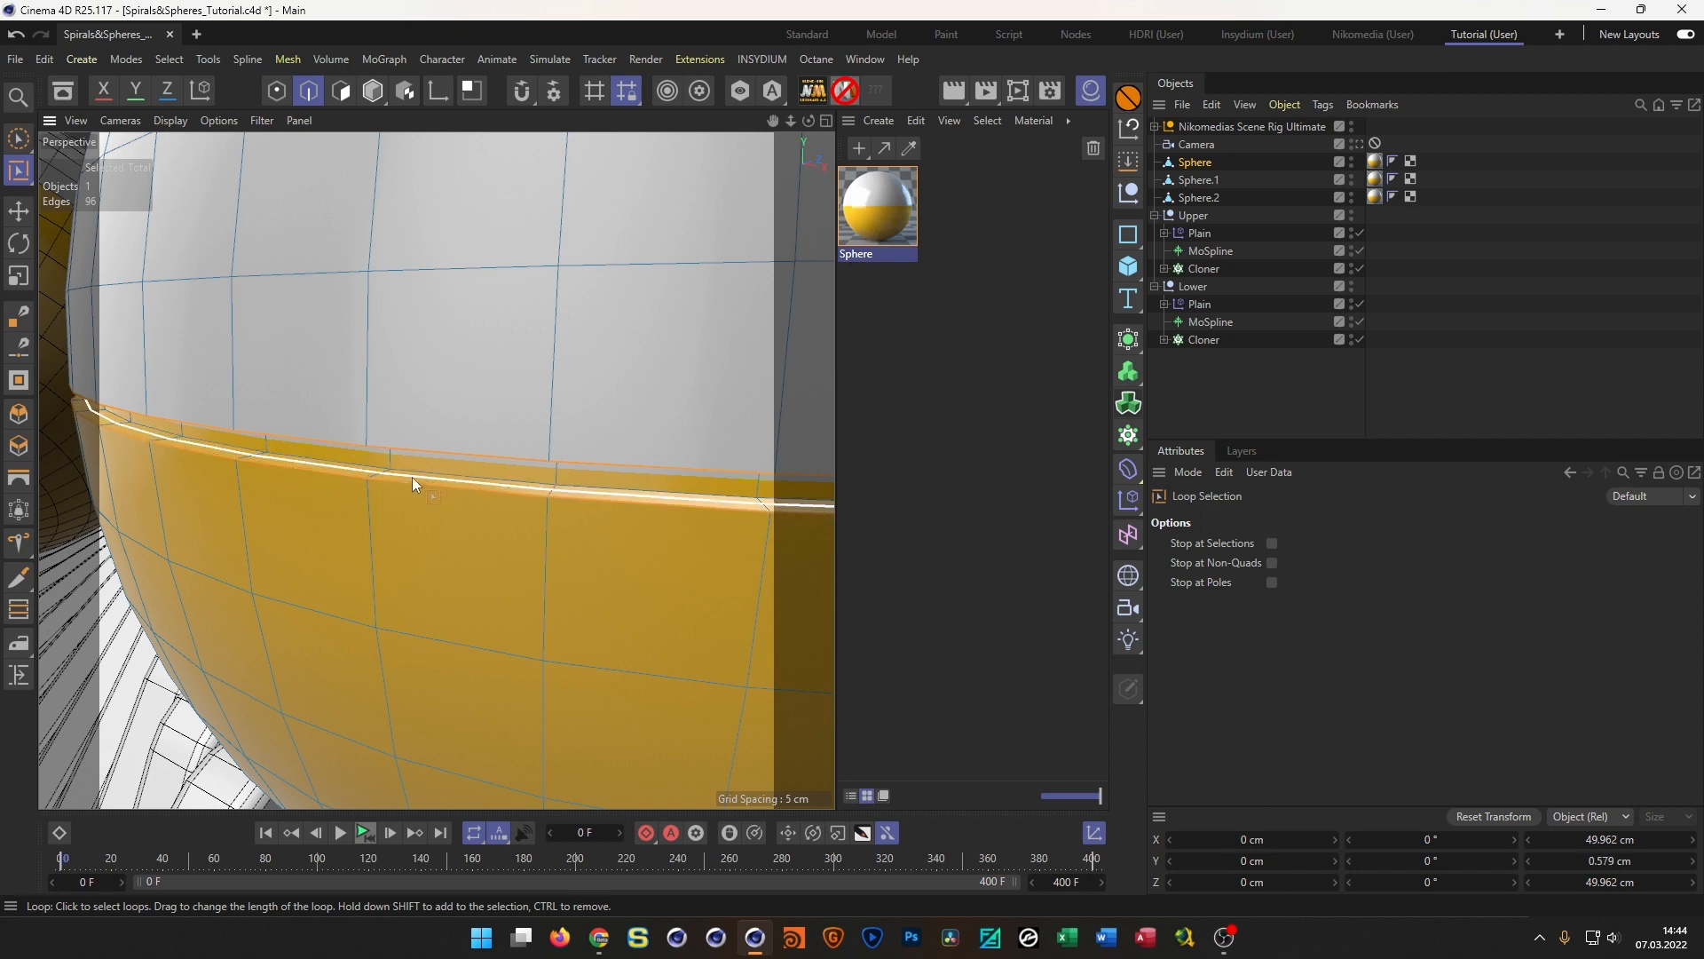
left_click(414, 476)
mouse_move(435, 478)
left_mouse_down("alt")
mouse_move(425, 580)
mouse_move(438, 503)
left_mouse_up("alt")
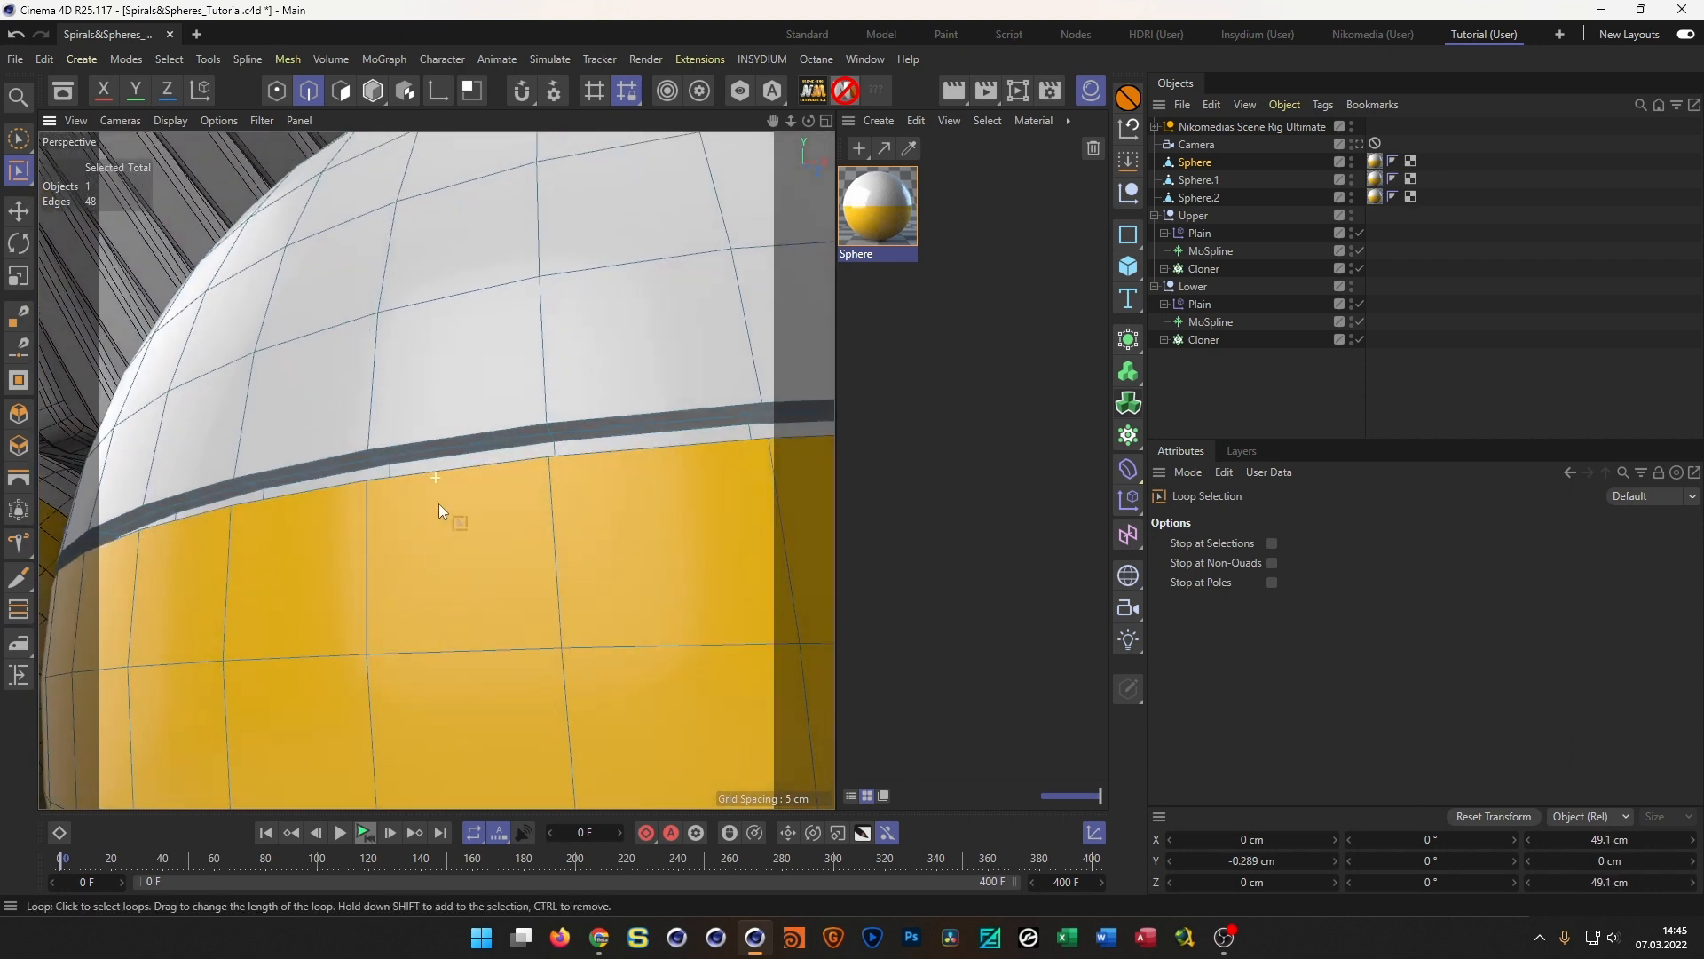
left_click(430, 453, "shift")
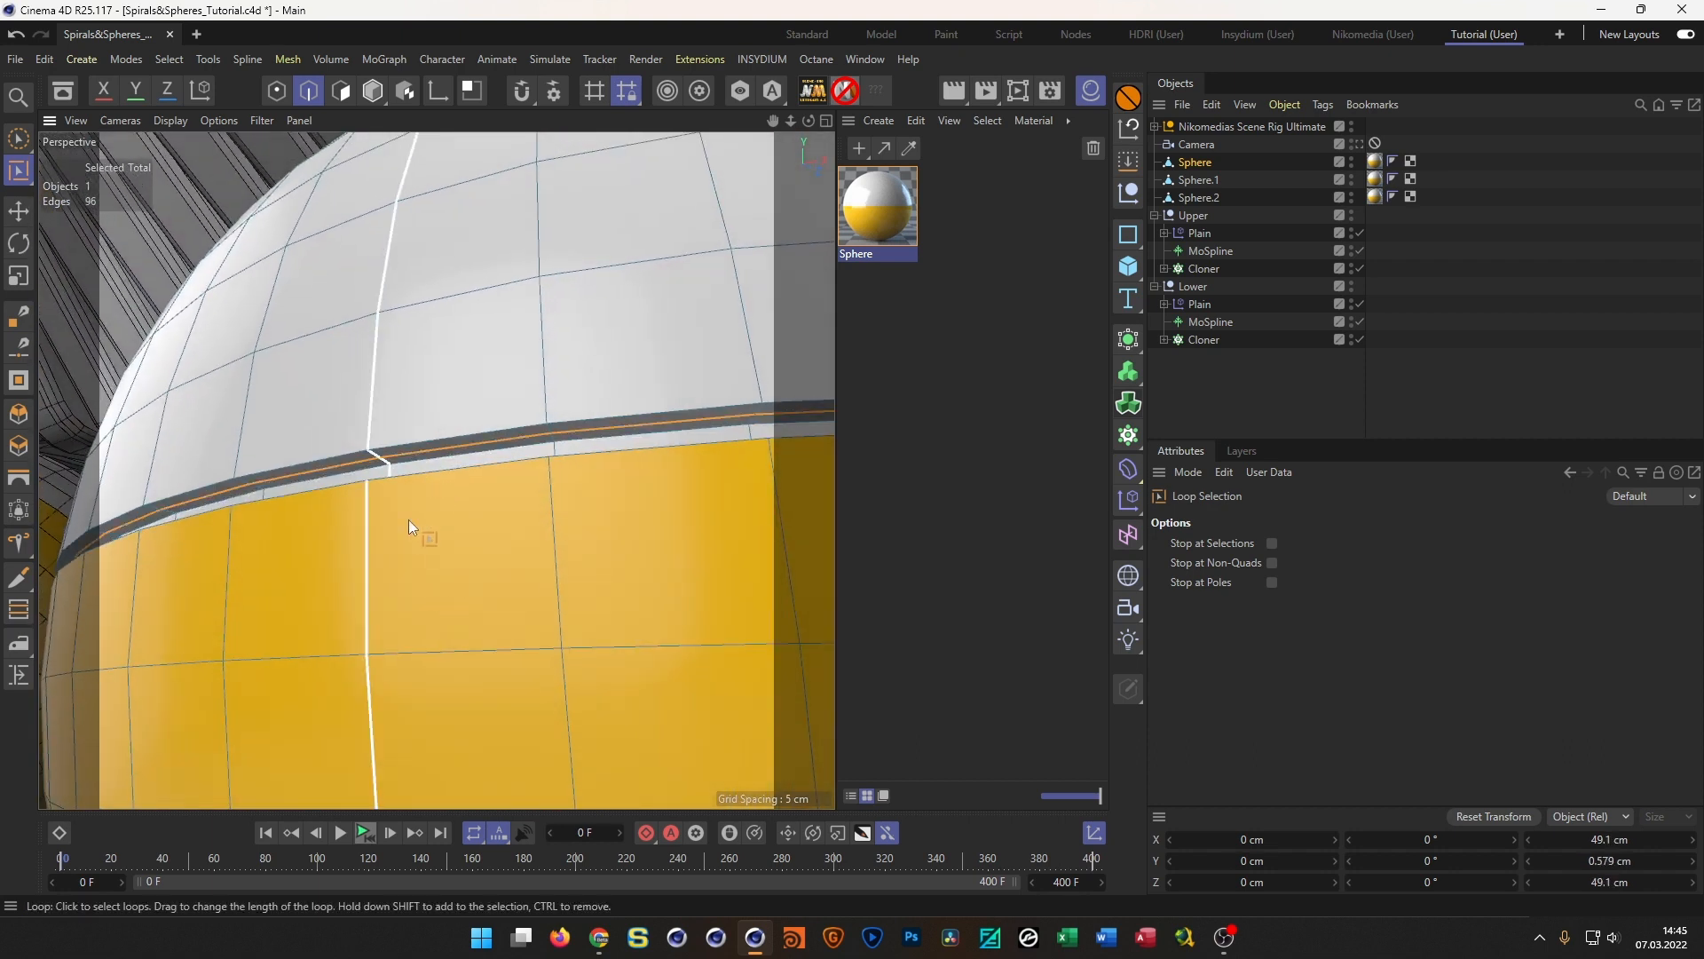
key("ctrl+shift+a")
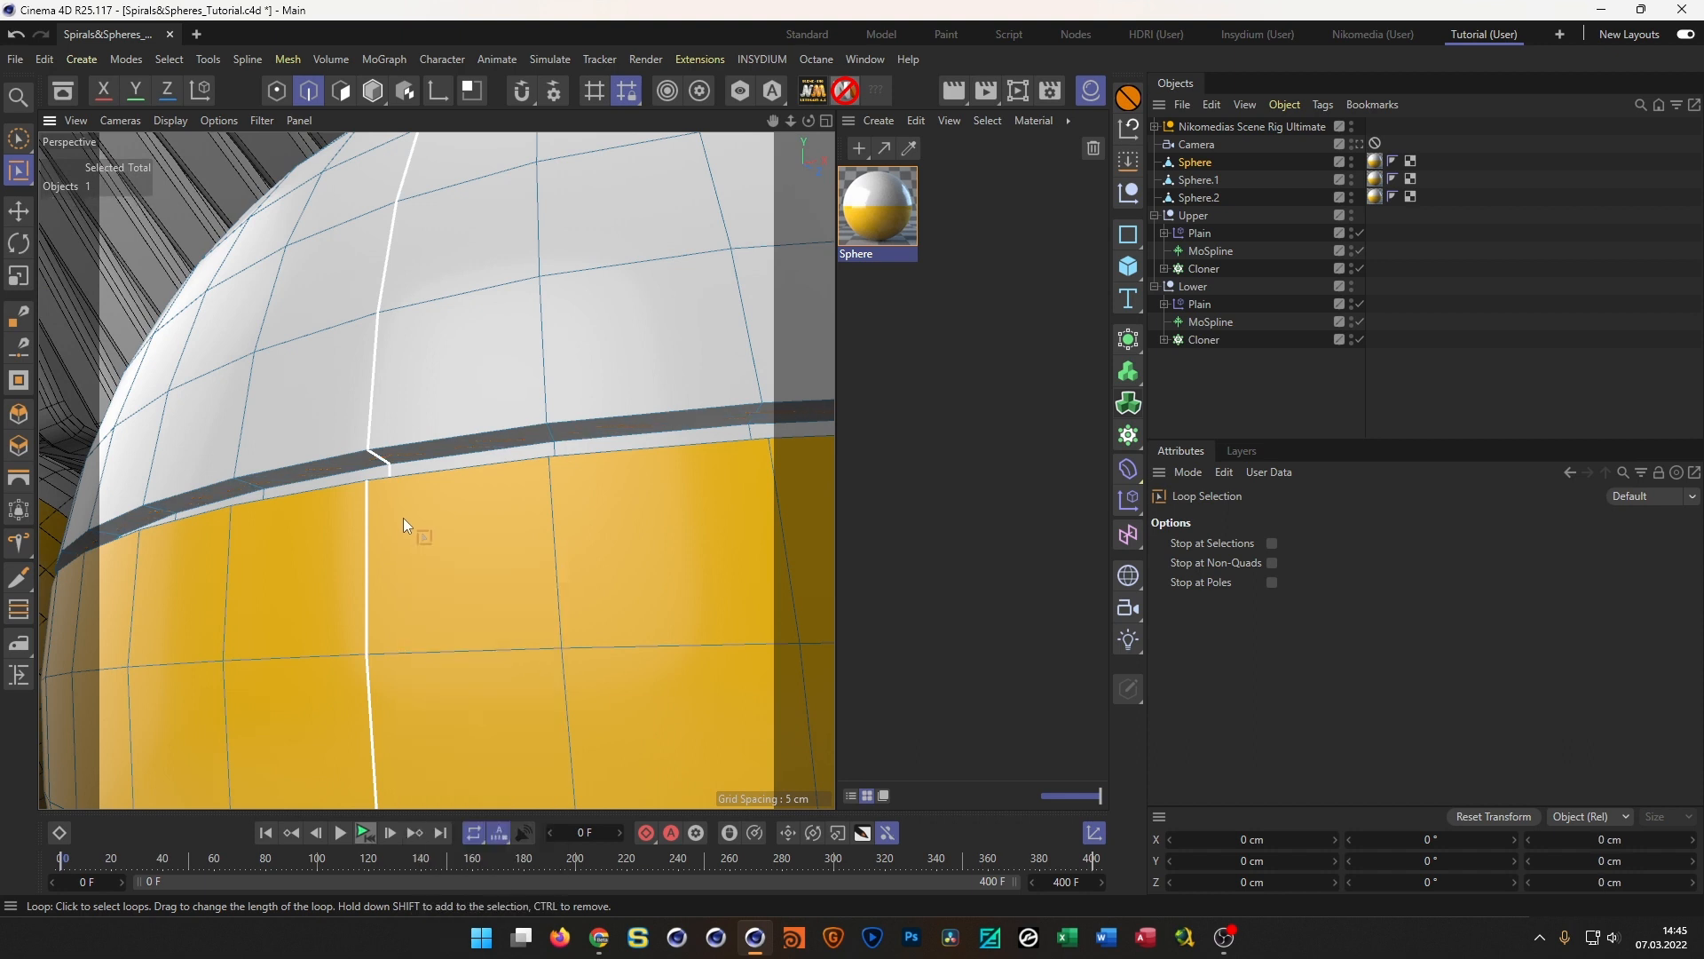
Select the inner and outer edge loops on both sides of the middle sphere's equator groove
left_click_drag(399, 501, 400, 392, "alt")
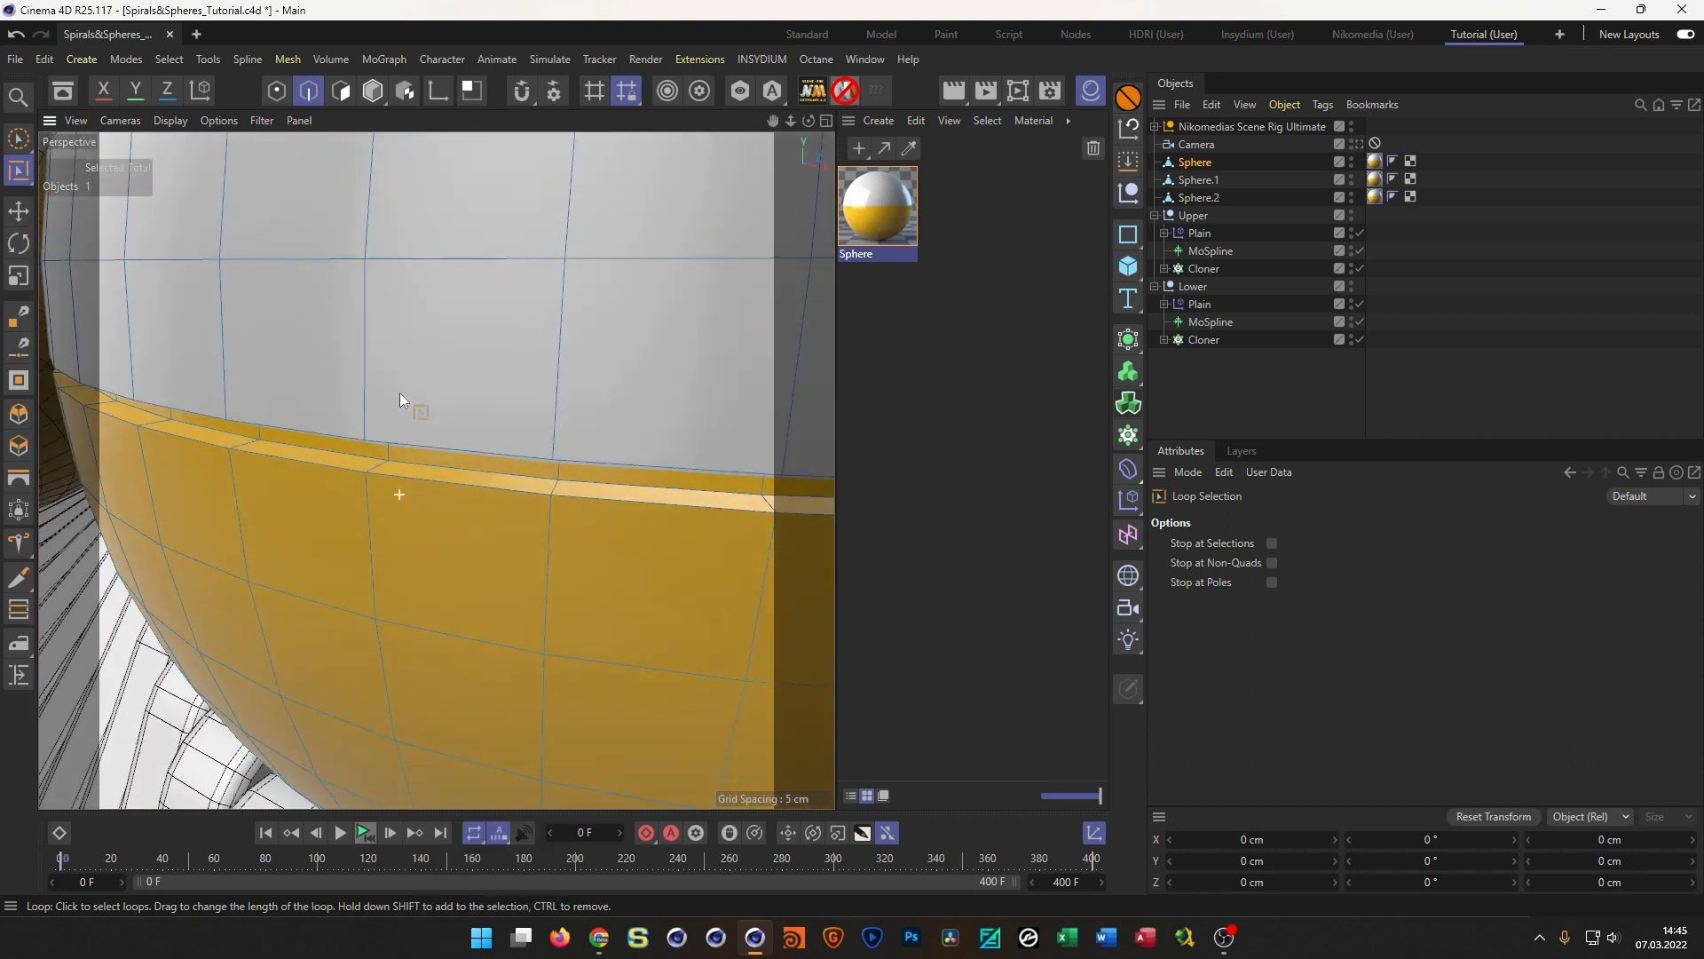
left_click(426, 475)
left_click(426, 470, "shift")
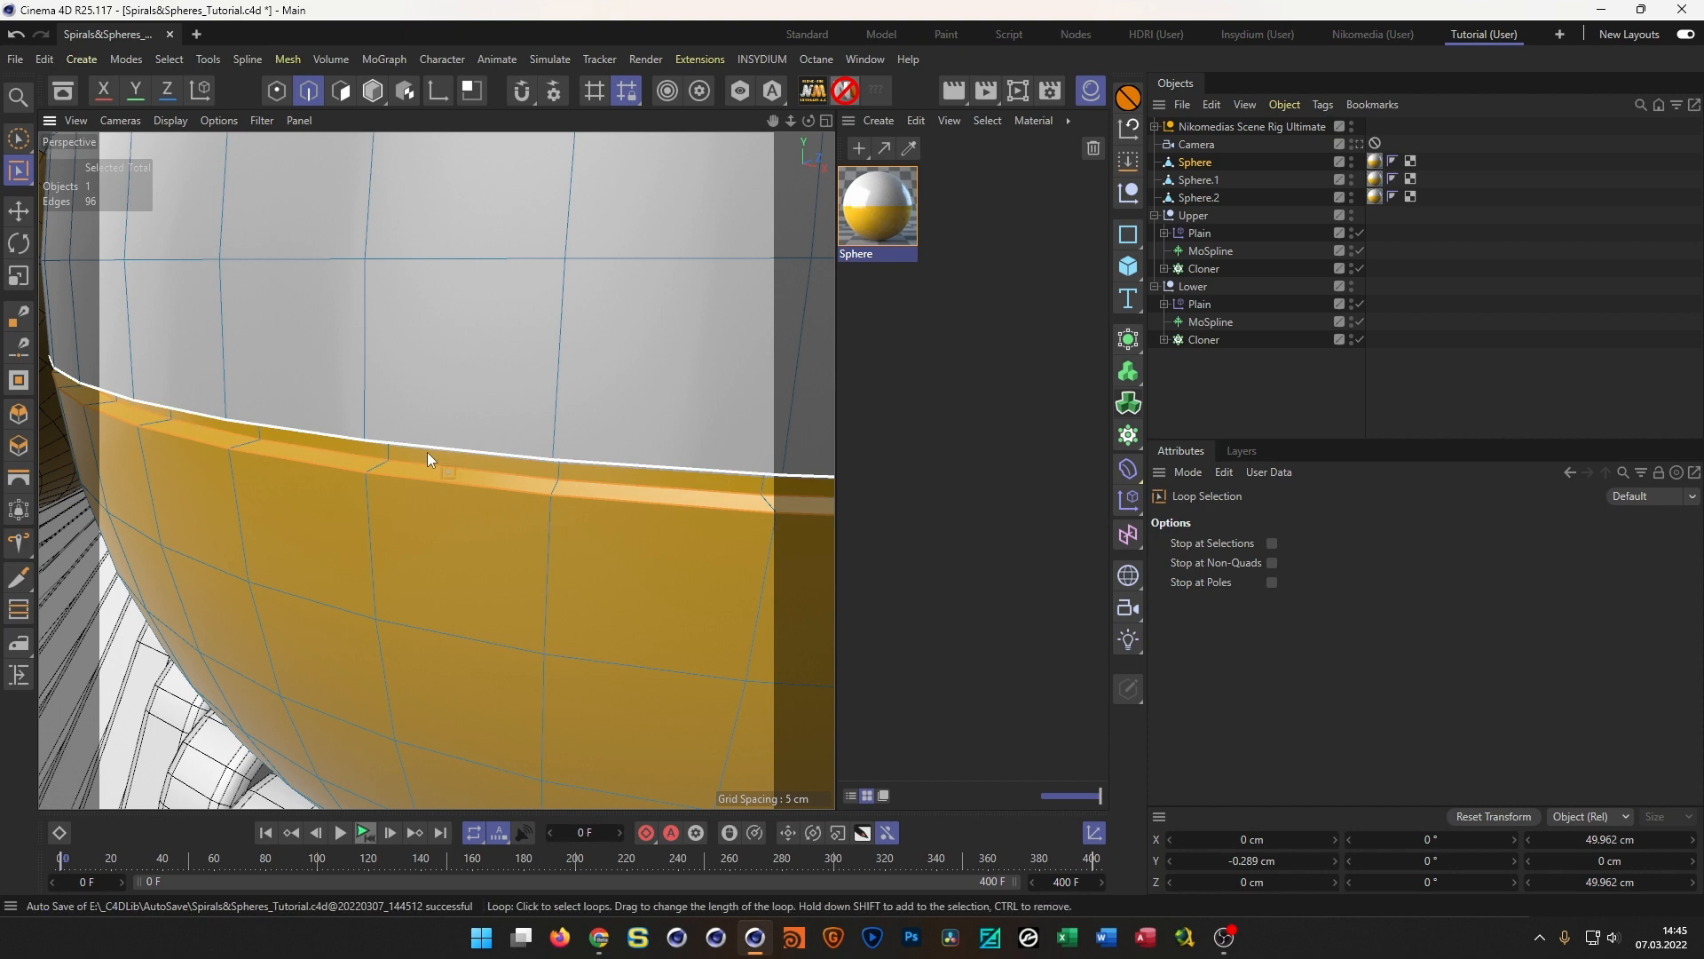
left_click(428, 448, "shift")
left_click_drag(436, 463, 402, 413, "alt")
left_click(435, 439, "shift")
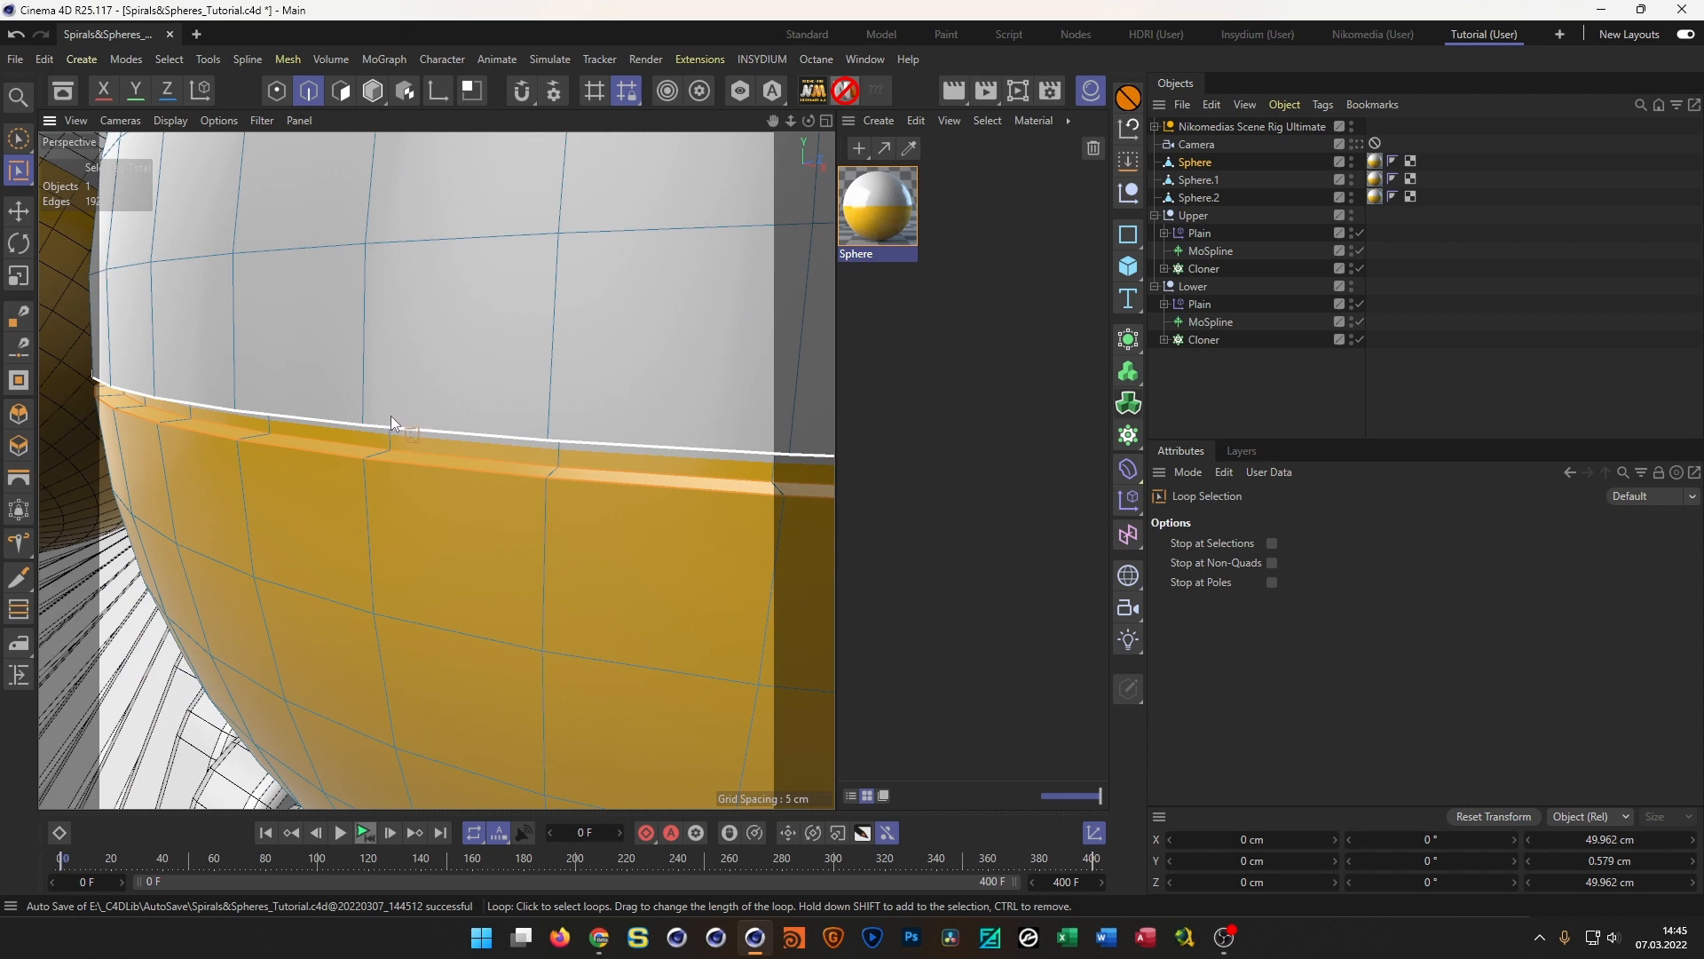
Bevel the groove's edge loops with a 0.11 cm offset and 4 subdivisions
key("m")
key("s")
left_click_drag(318, 543, 333, 543)
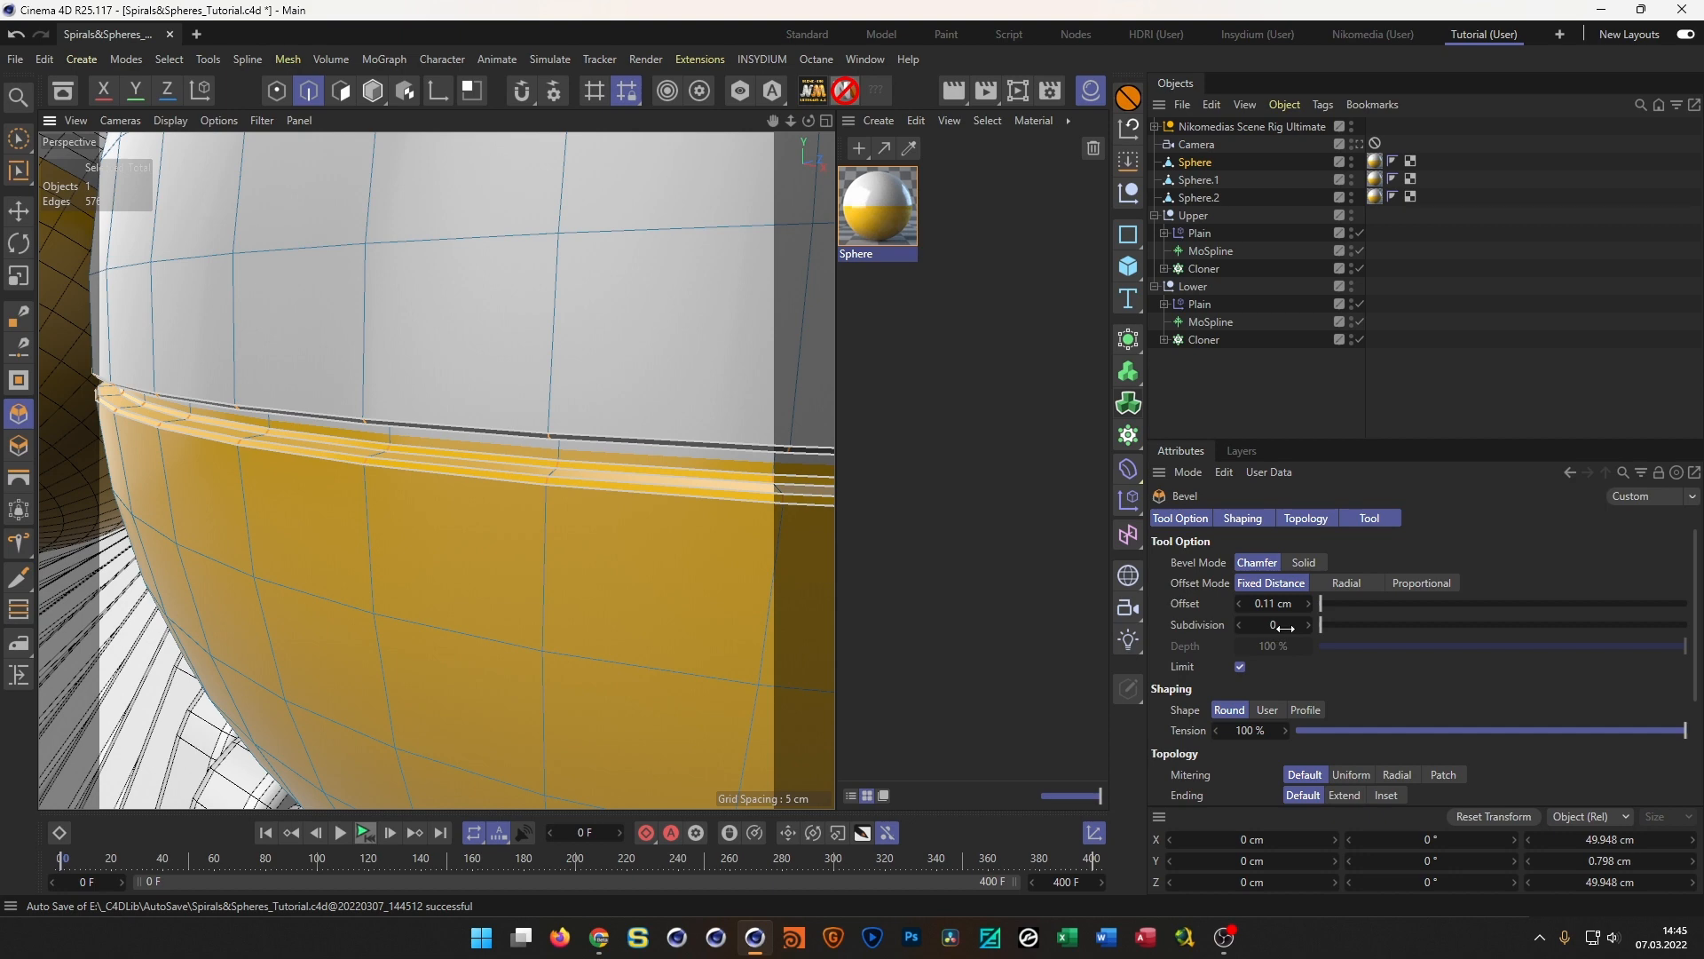
left_click_drag(1308, 626, 1349, 626)
scroll(431, 555, "down", 10)
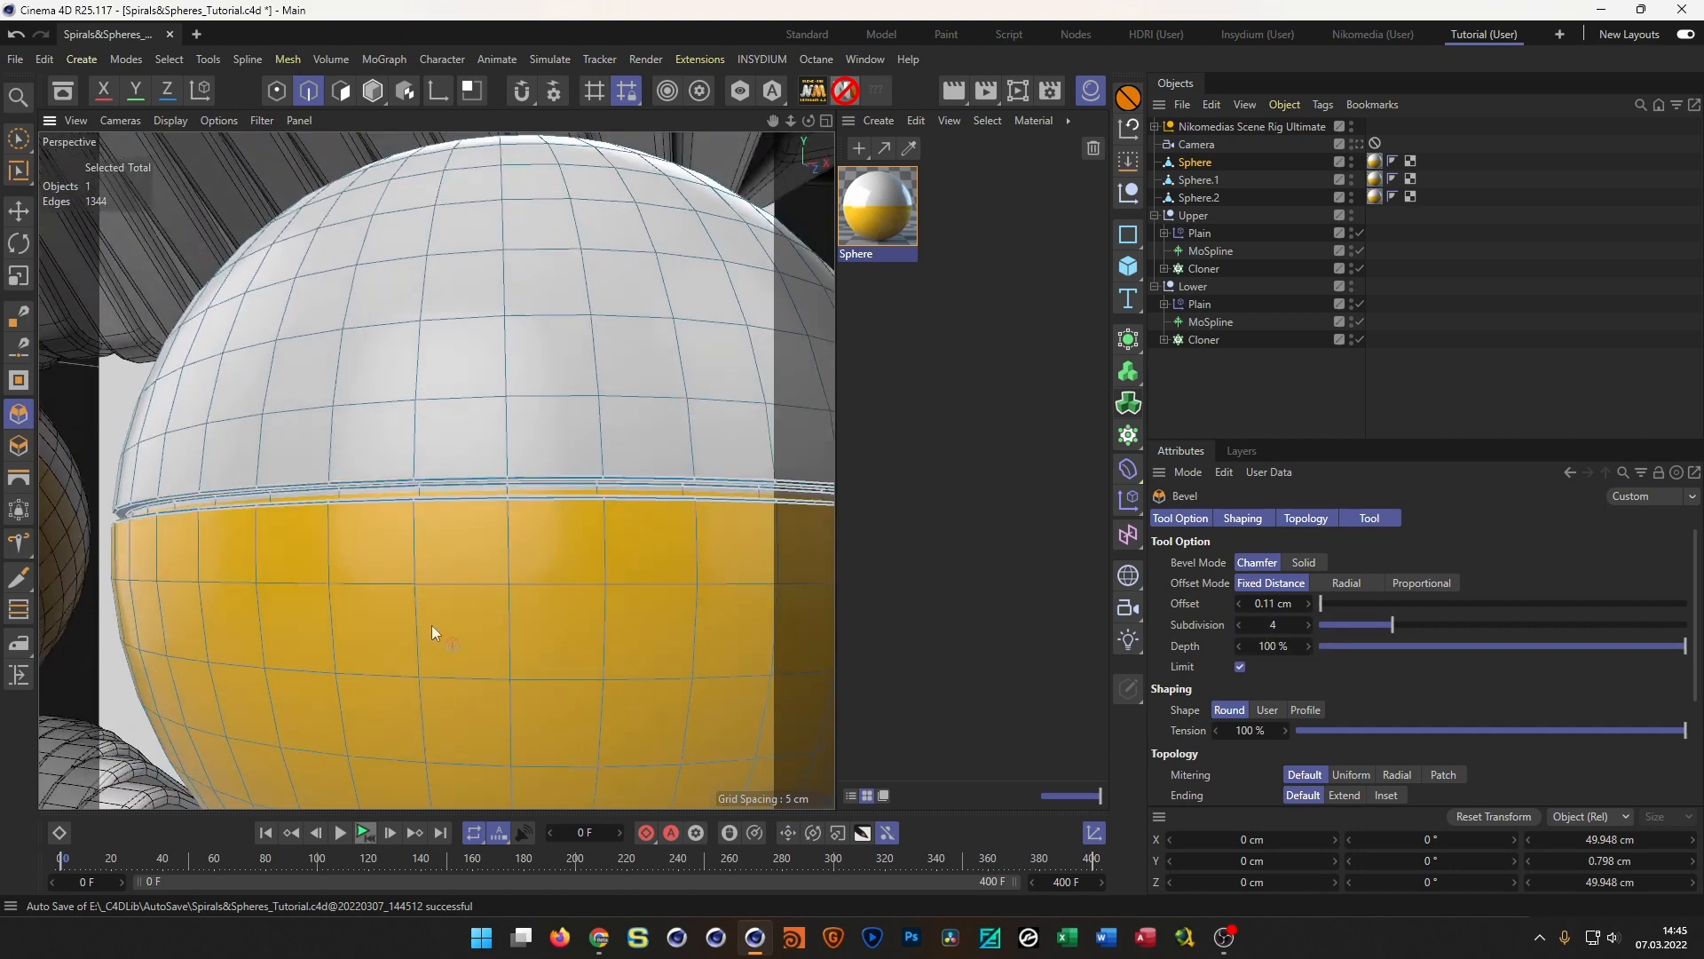
Examine the middle sphere's beveled groove from several angles alongside the neighbouring spheres
scroll(552, 575, "up", 4)
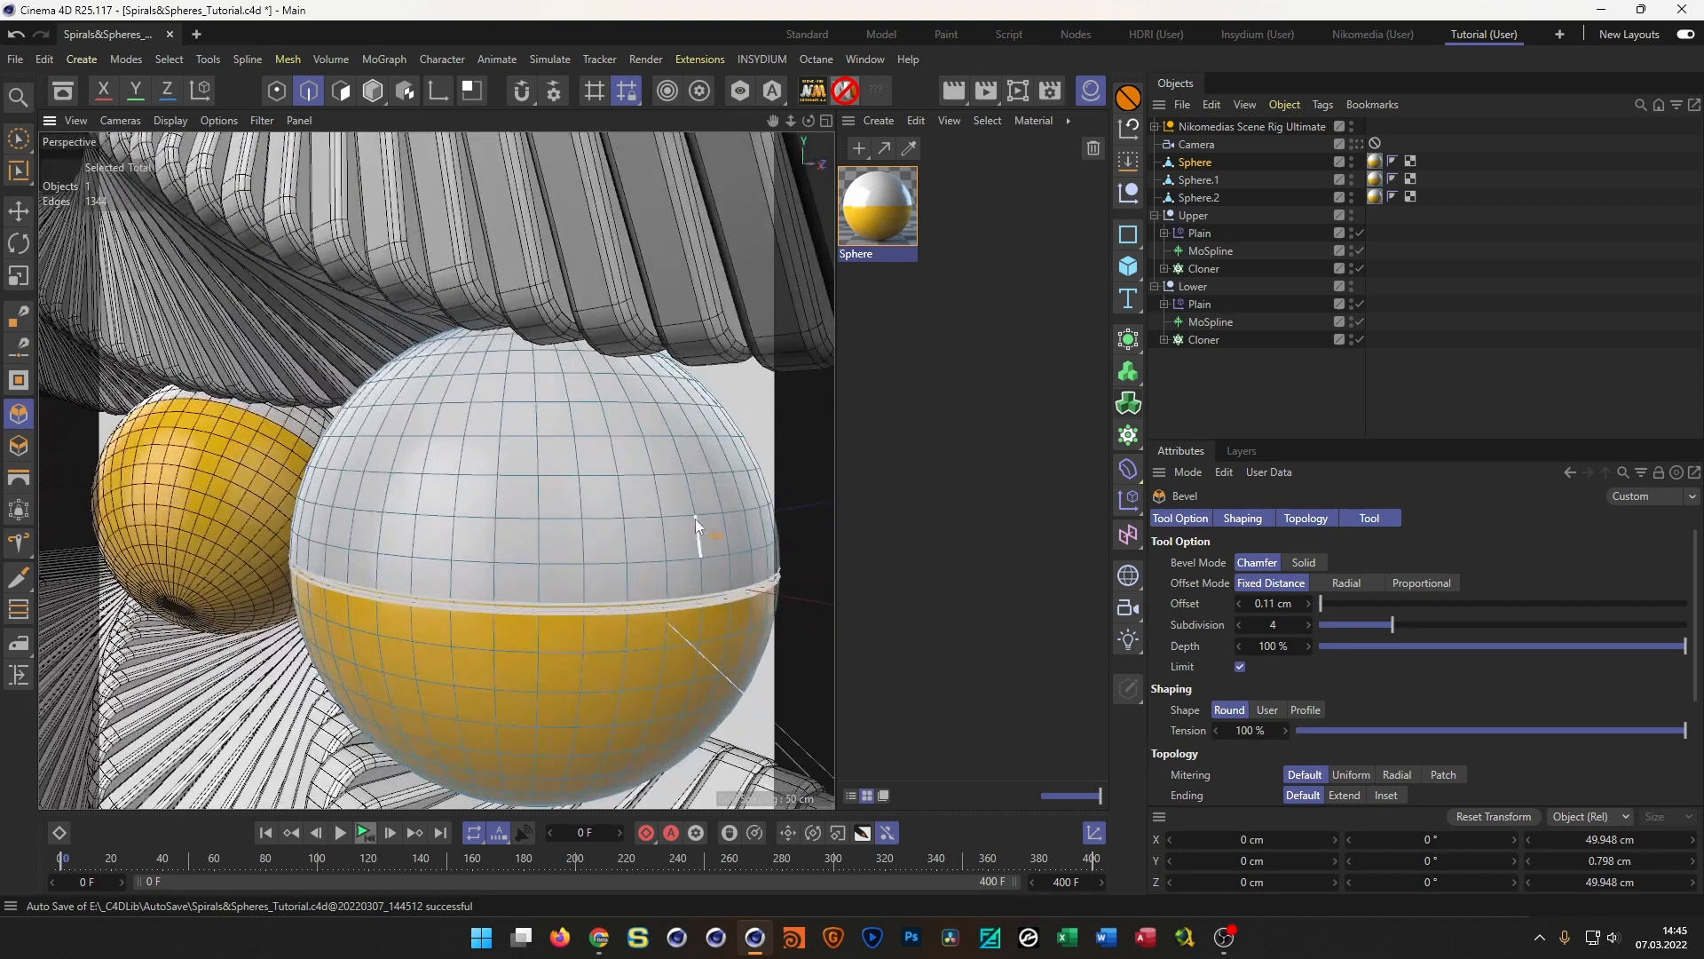
scroll(734, 430, "down", 4)
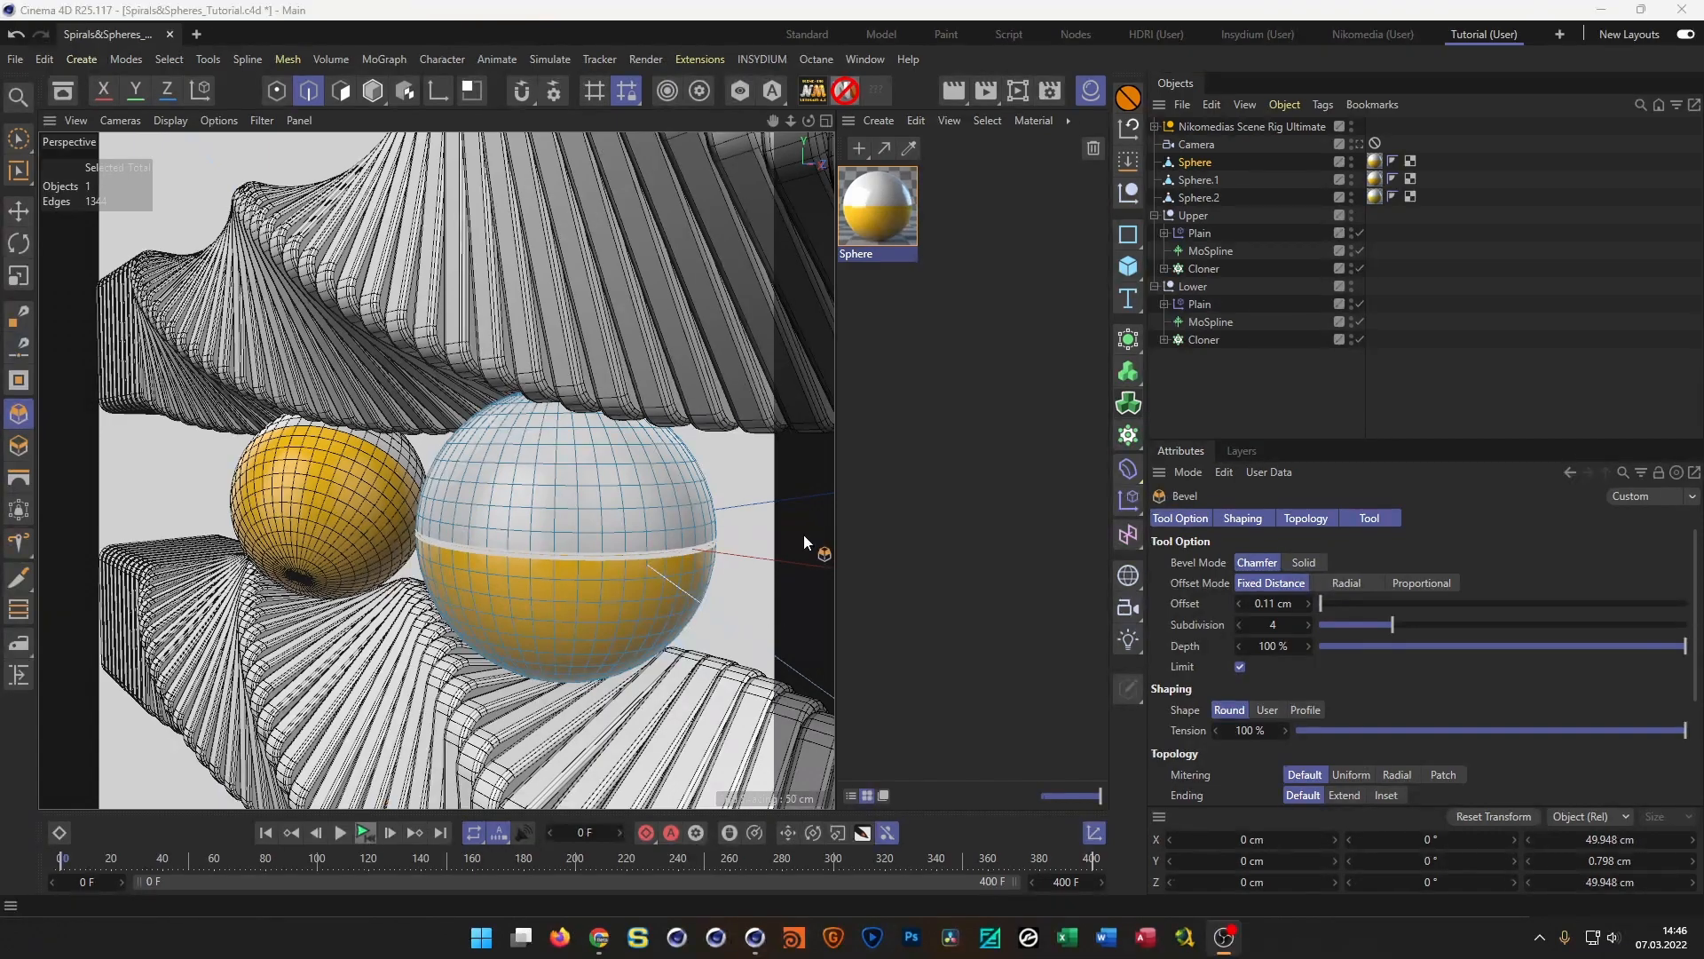
right_click_drag(562, 561, 547, 568, "alt")
left_click_drag(547, 568, 477, 559, "alt")
right_click_drag(477, 559, 539, 507, "alt")
left_click_drag(540, 507, 465, 449, "alt")
middle_click_drag(465, 449, 506, 451, "alt")
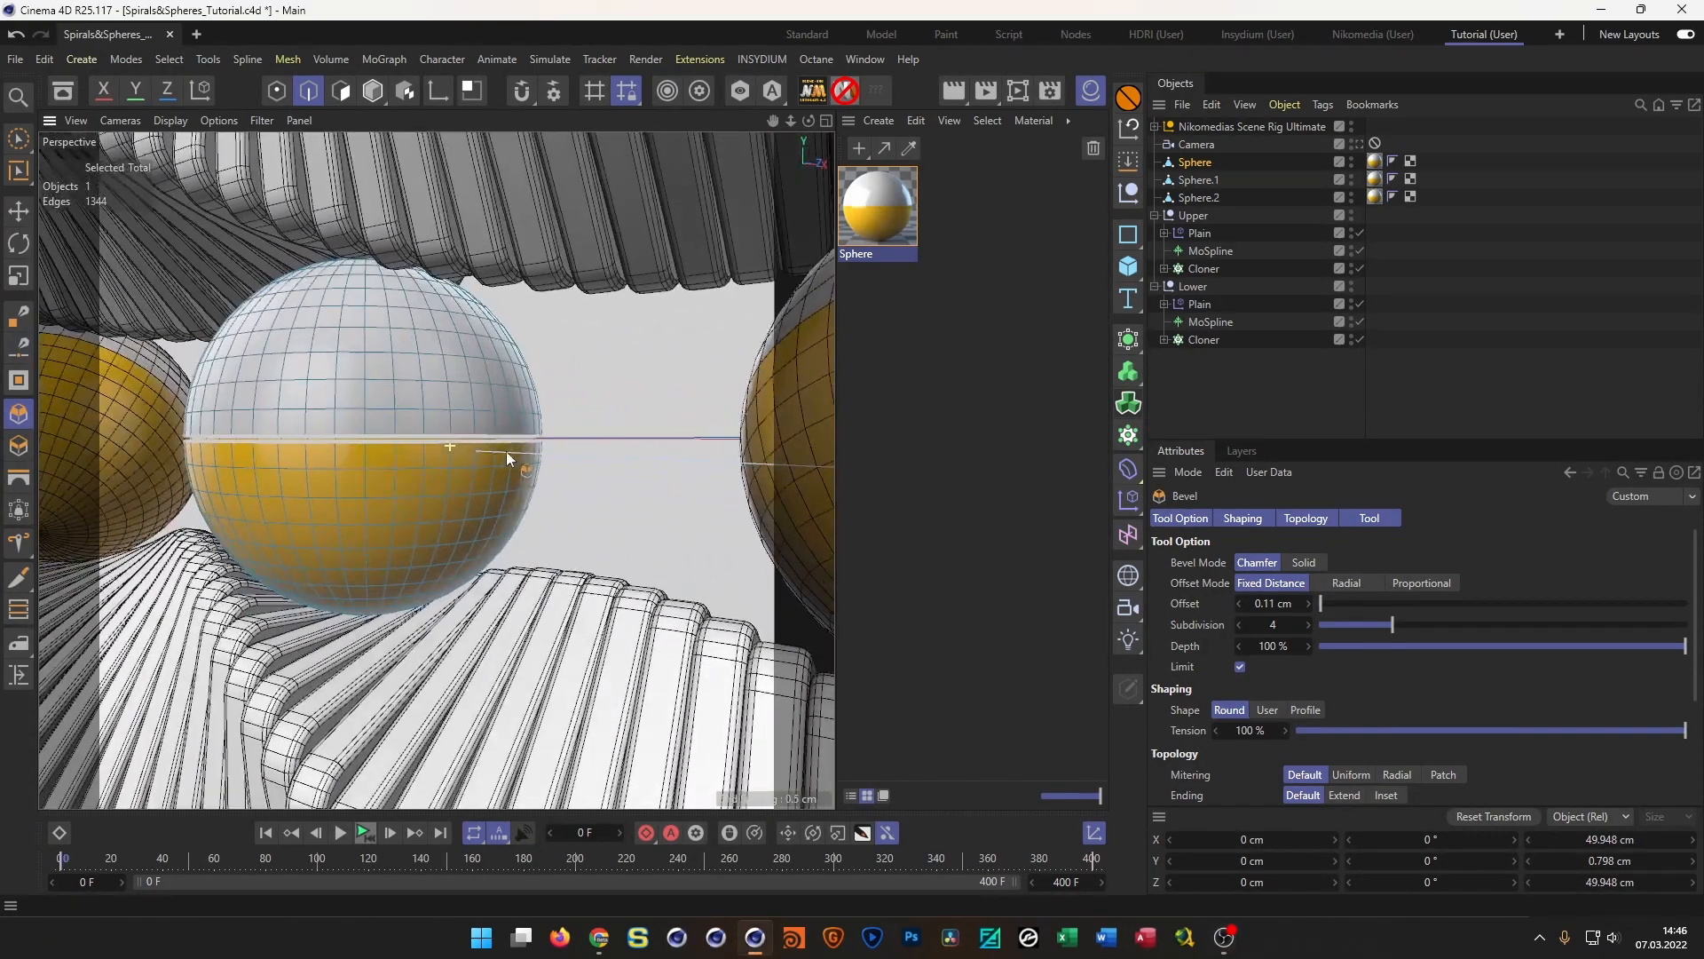
right_click_drag(506, 451, 418, 456, "alt")
middle_click_drag(418, 456, 333, 458, "alt")
left_click_drag(625, 444, 688, 448, "alt")
Delete the two outer spheres, Sphere.1 and Sphere.2
left_click(1200, 197)
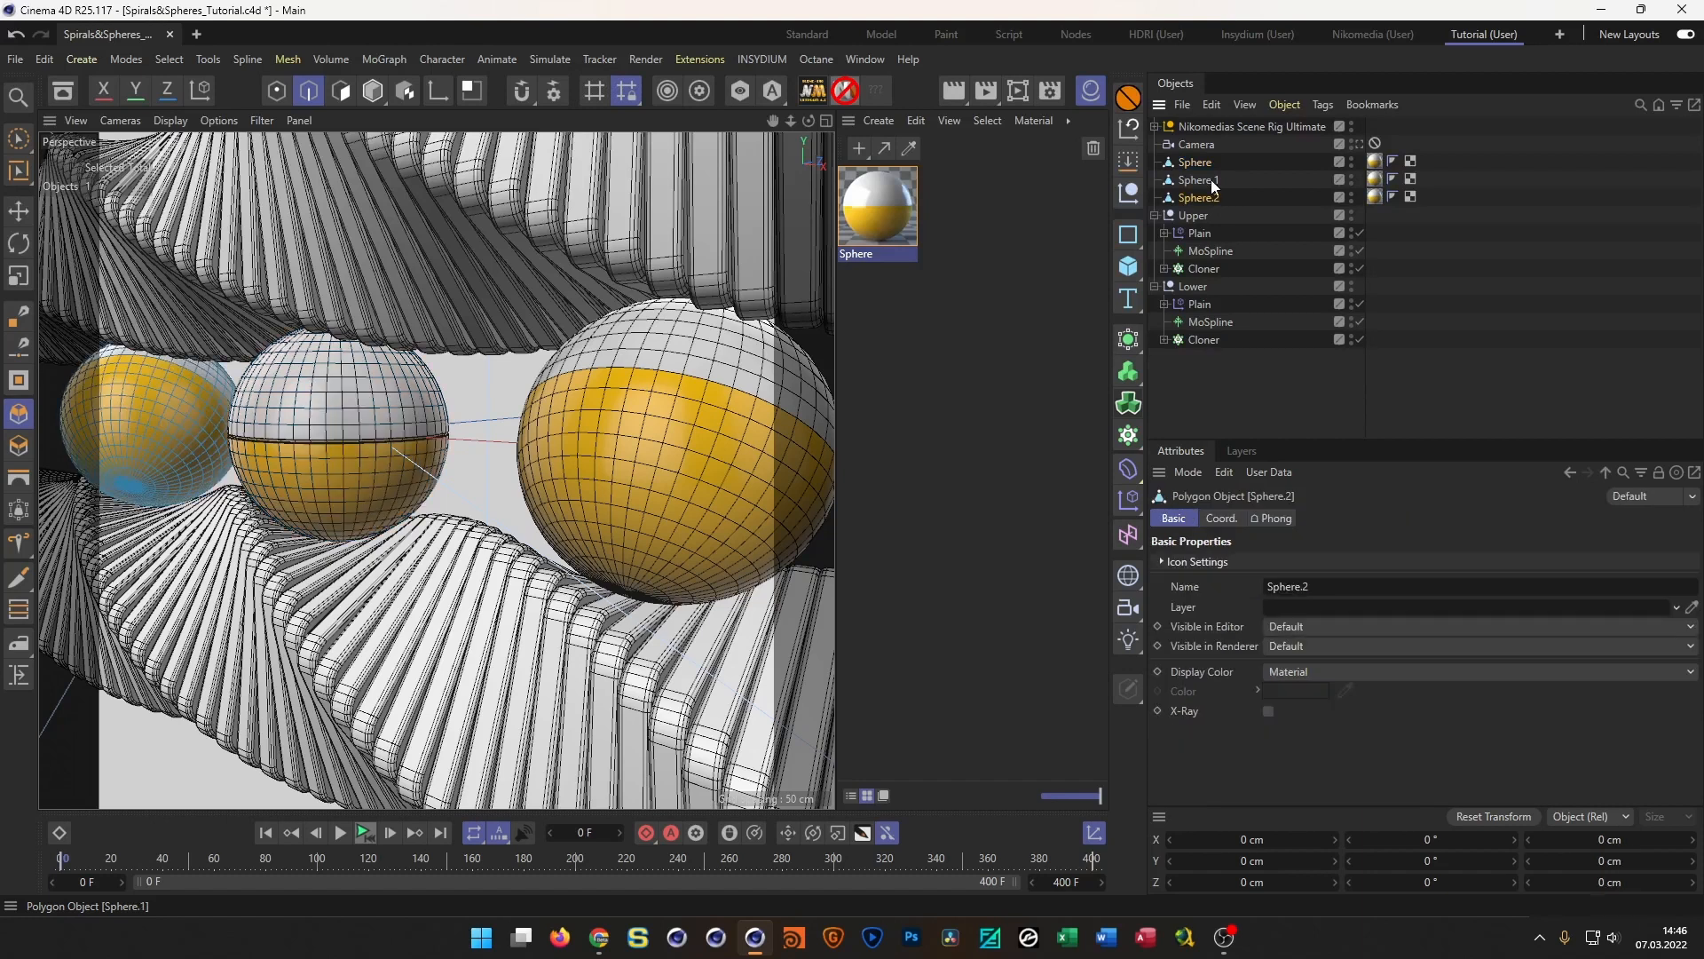
left_click(1200, 180, "ctrl")
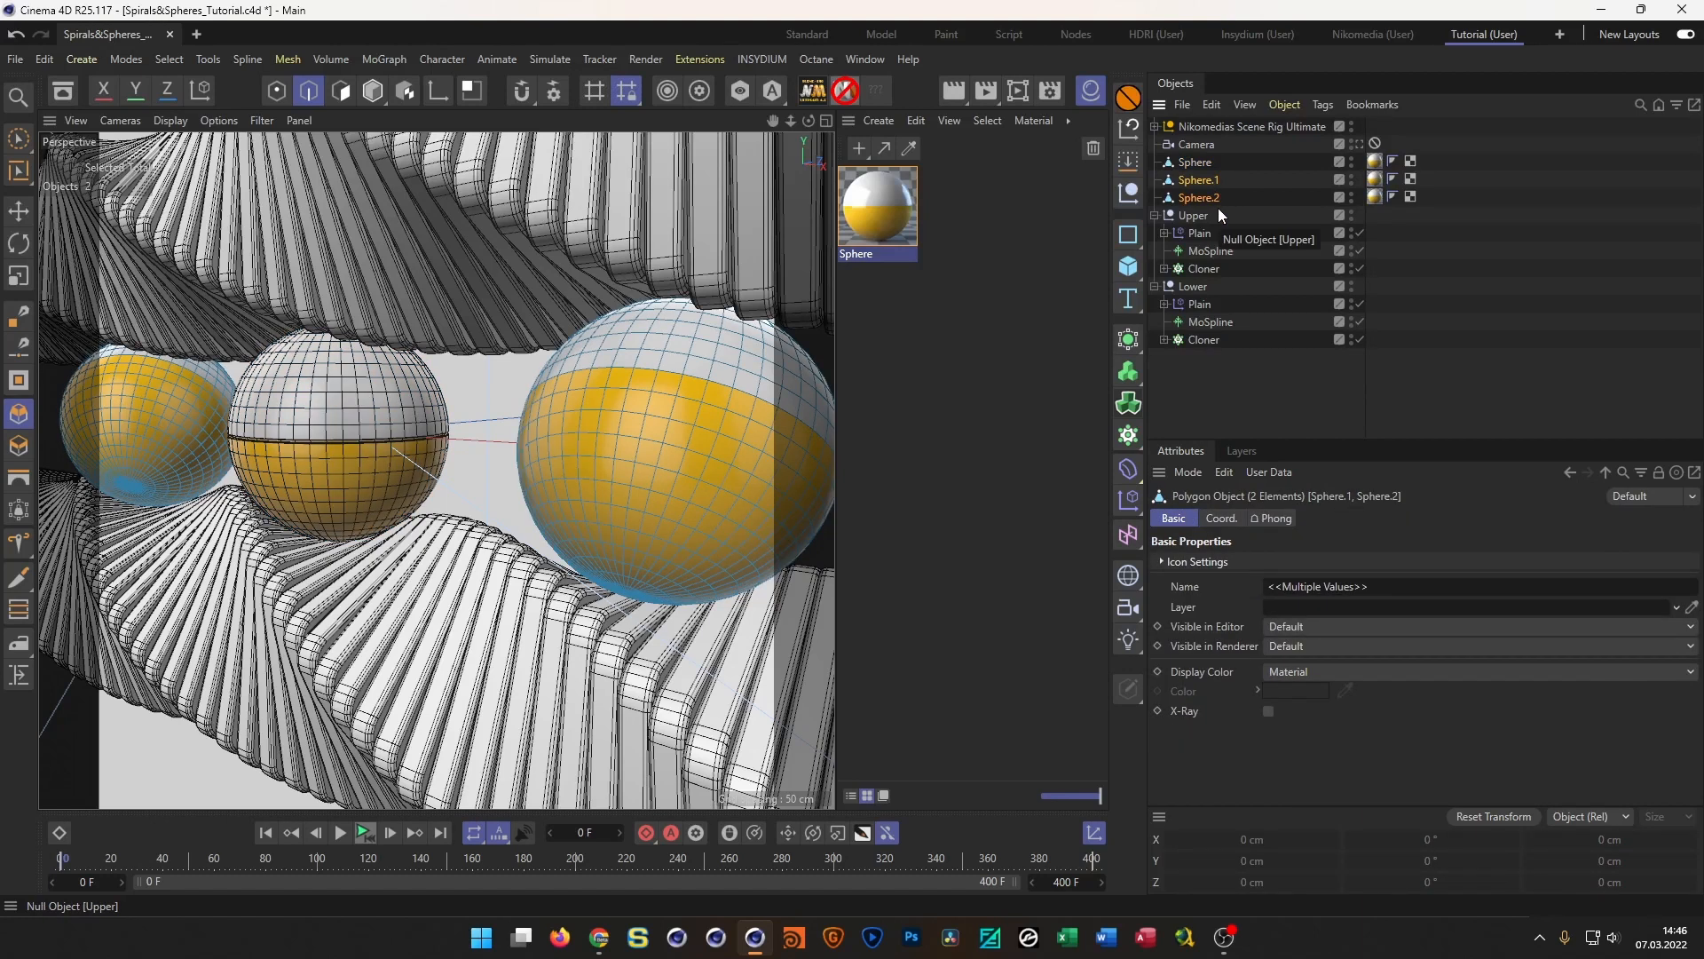
key("Delete")
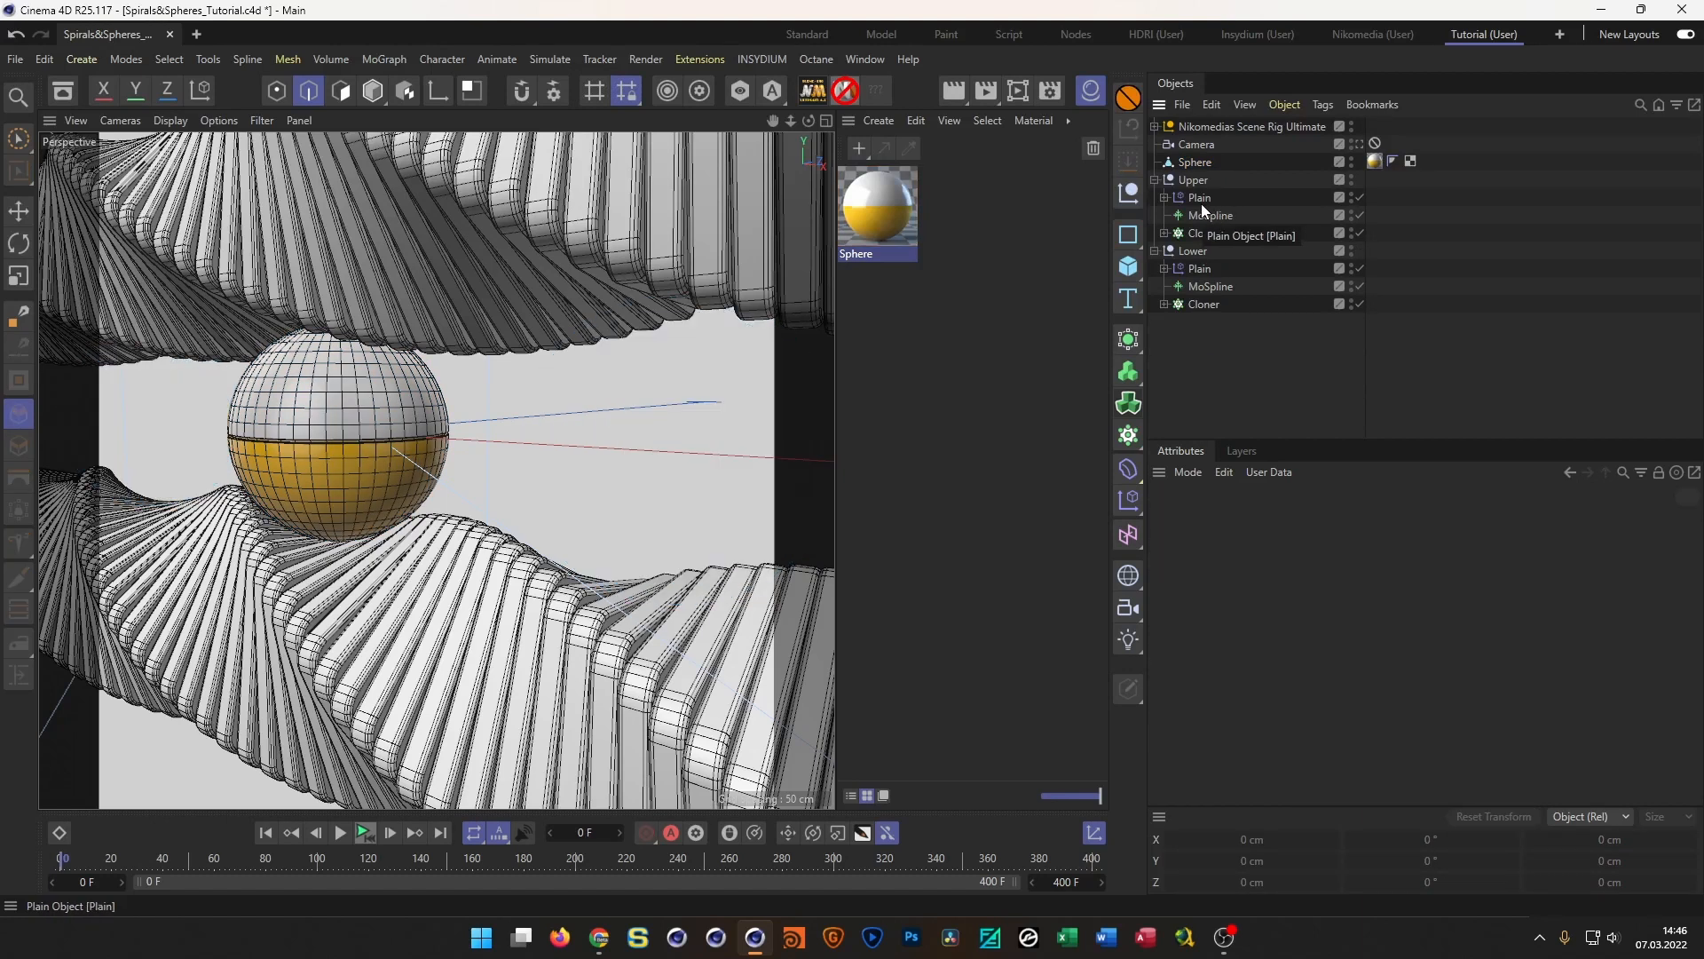
Return to model mode and make two copies of the grooved sphere
left_click(1207, 162)
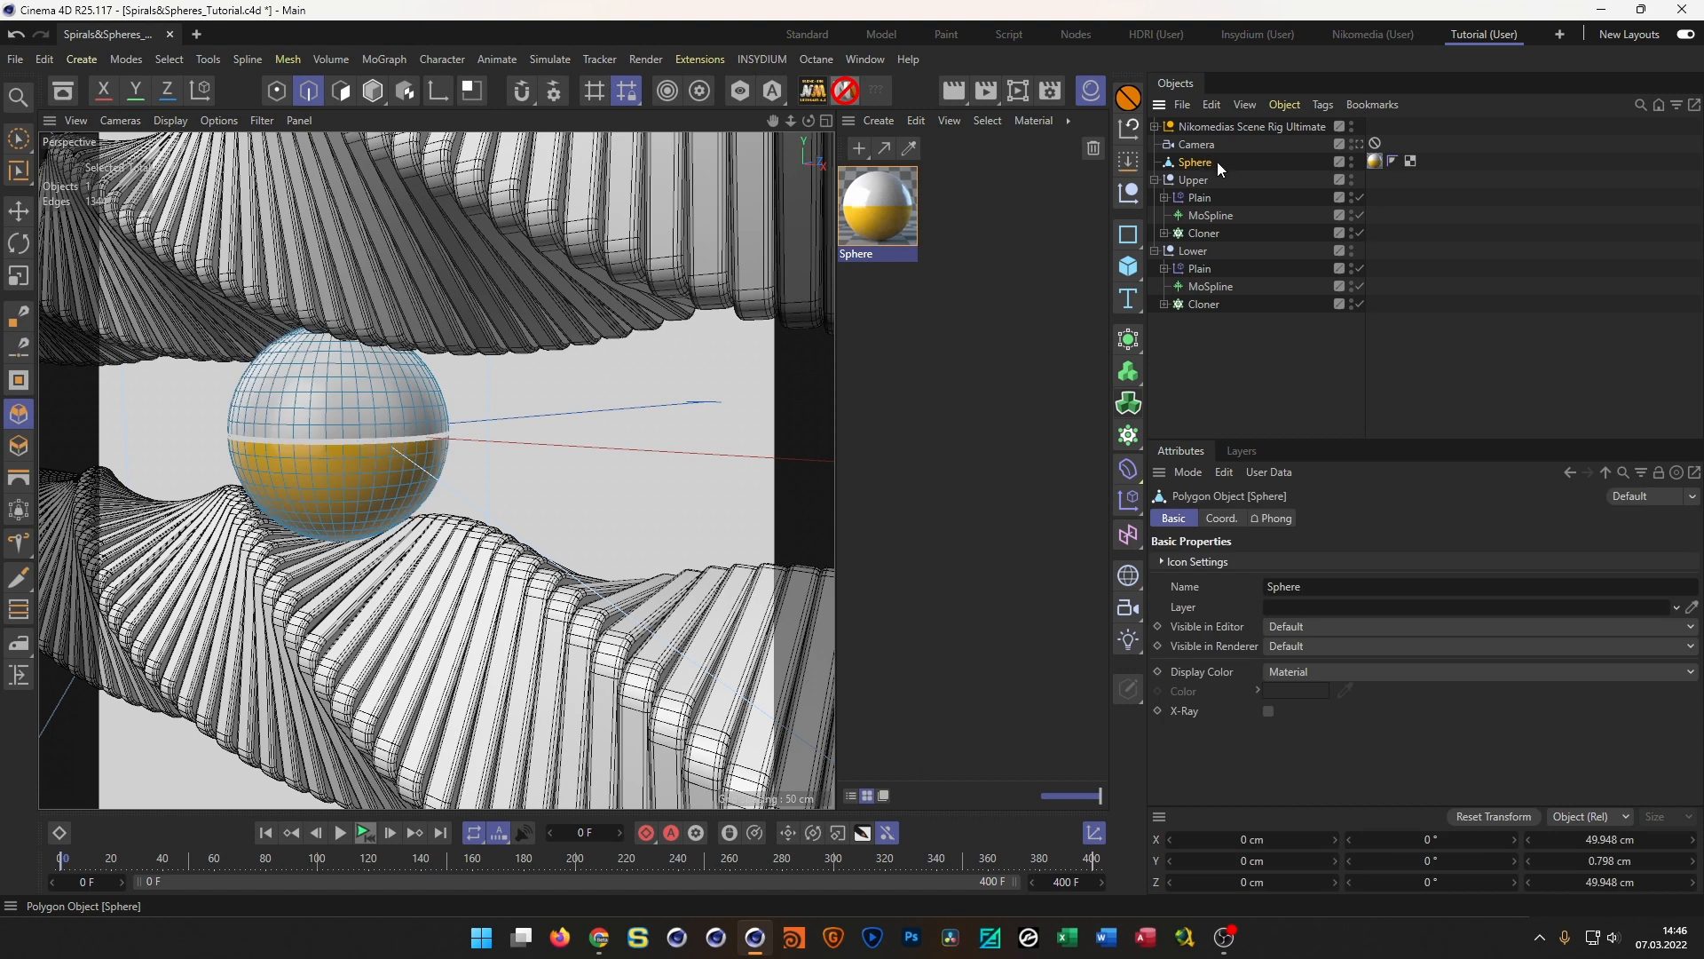
key("Return")
left_click_drag(1197, 161, 1204, 190, "ctrl")
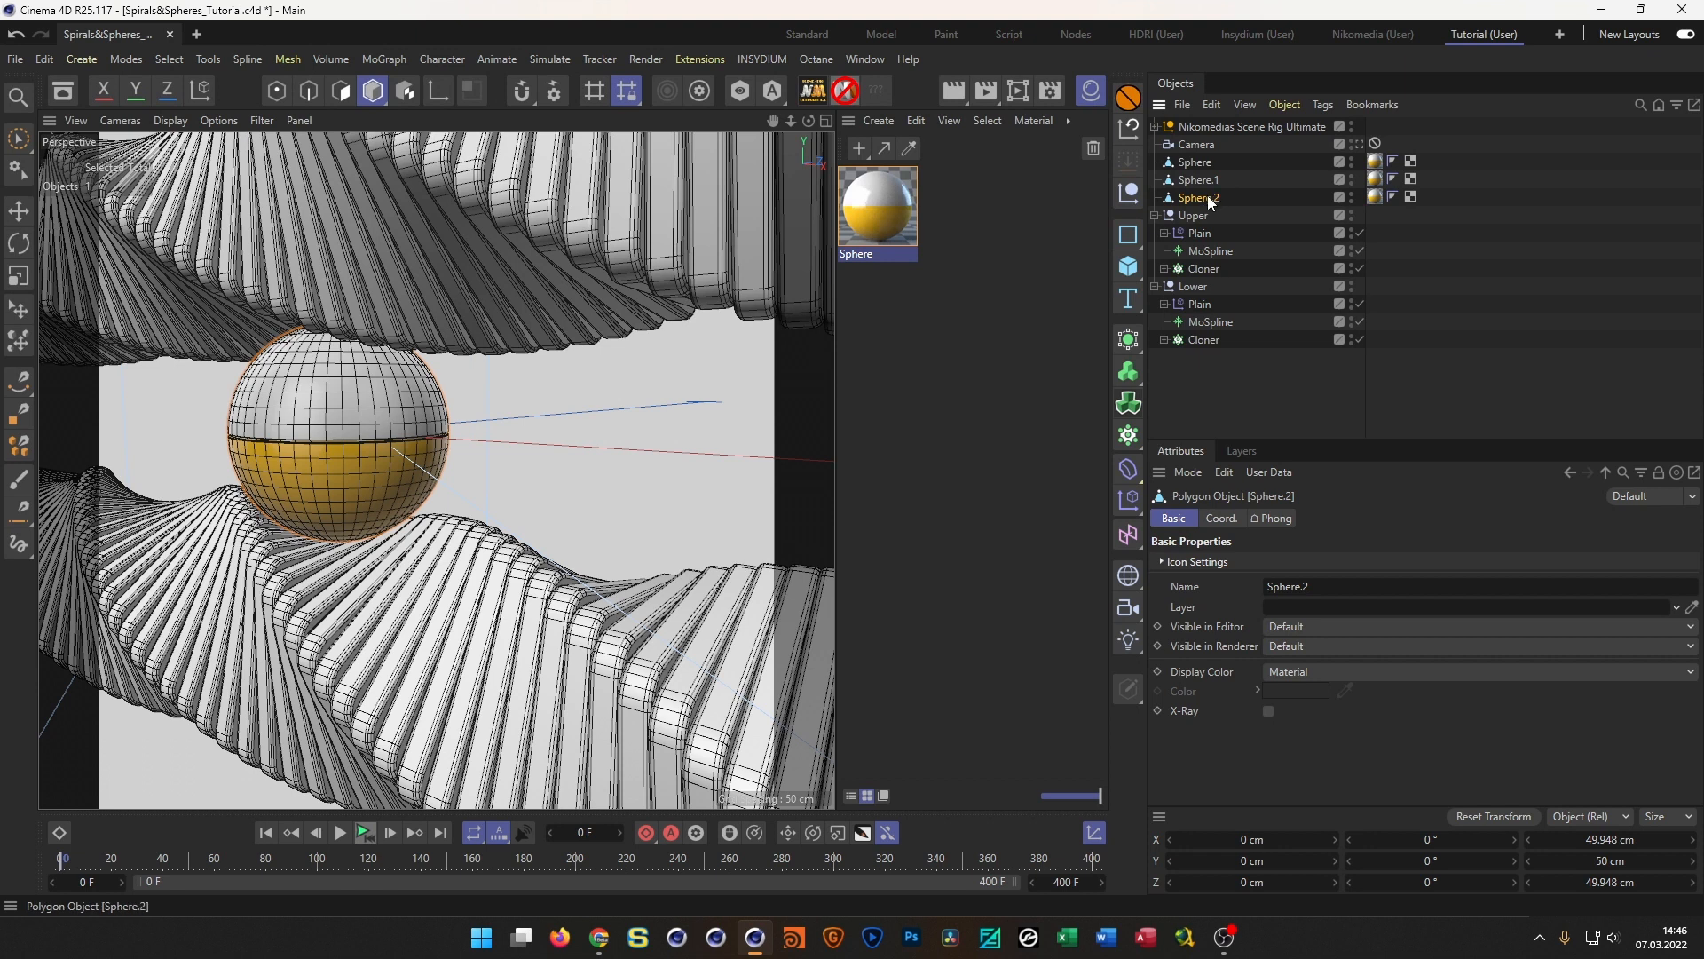
In the top view, move the sphere copy Sphere.1 along the X axis to 75 cm
left_click(1200, 180)
middle_click(788, 377)
scroll(604, 396, "down", 4)
middle_click_drag(604, 396, 280, 412, "alt")
scroll(567, 450, "up", 4)
scroll(569, 450, "up", 1)
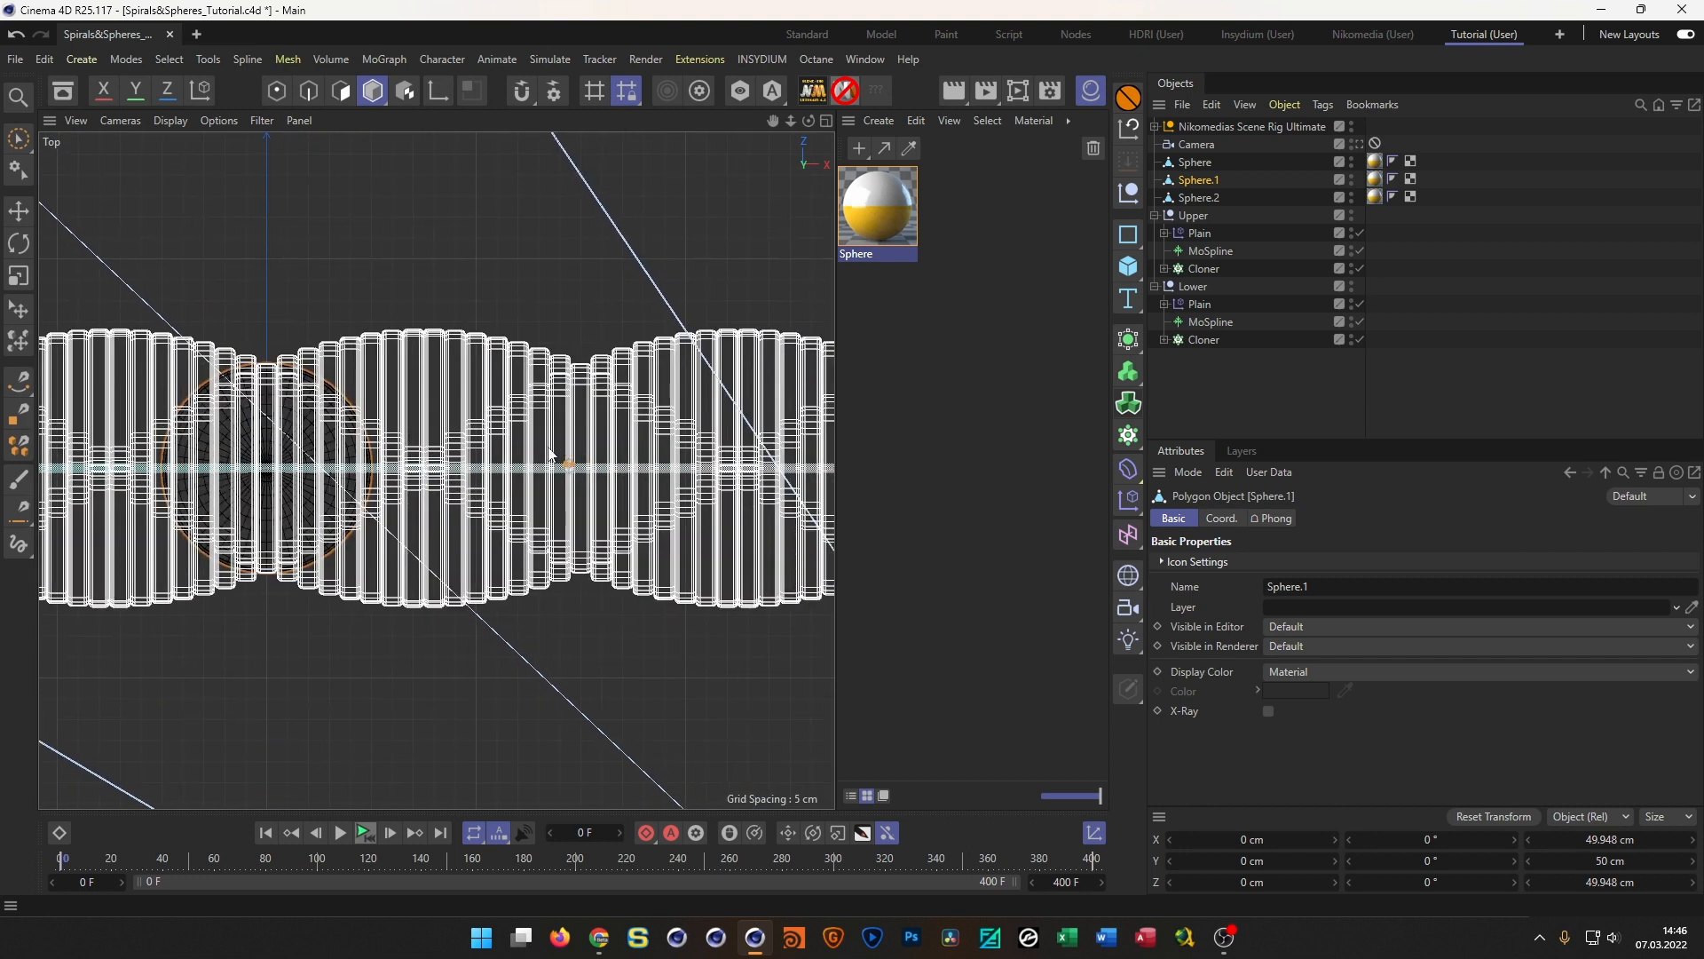
key("e")
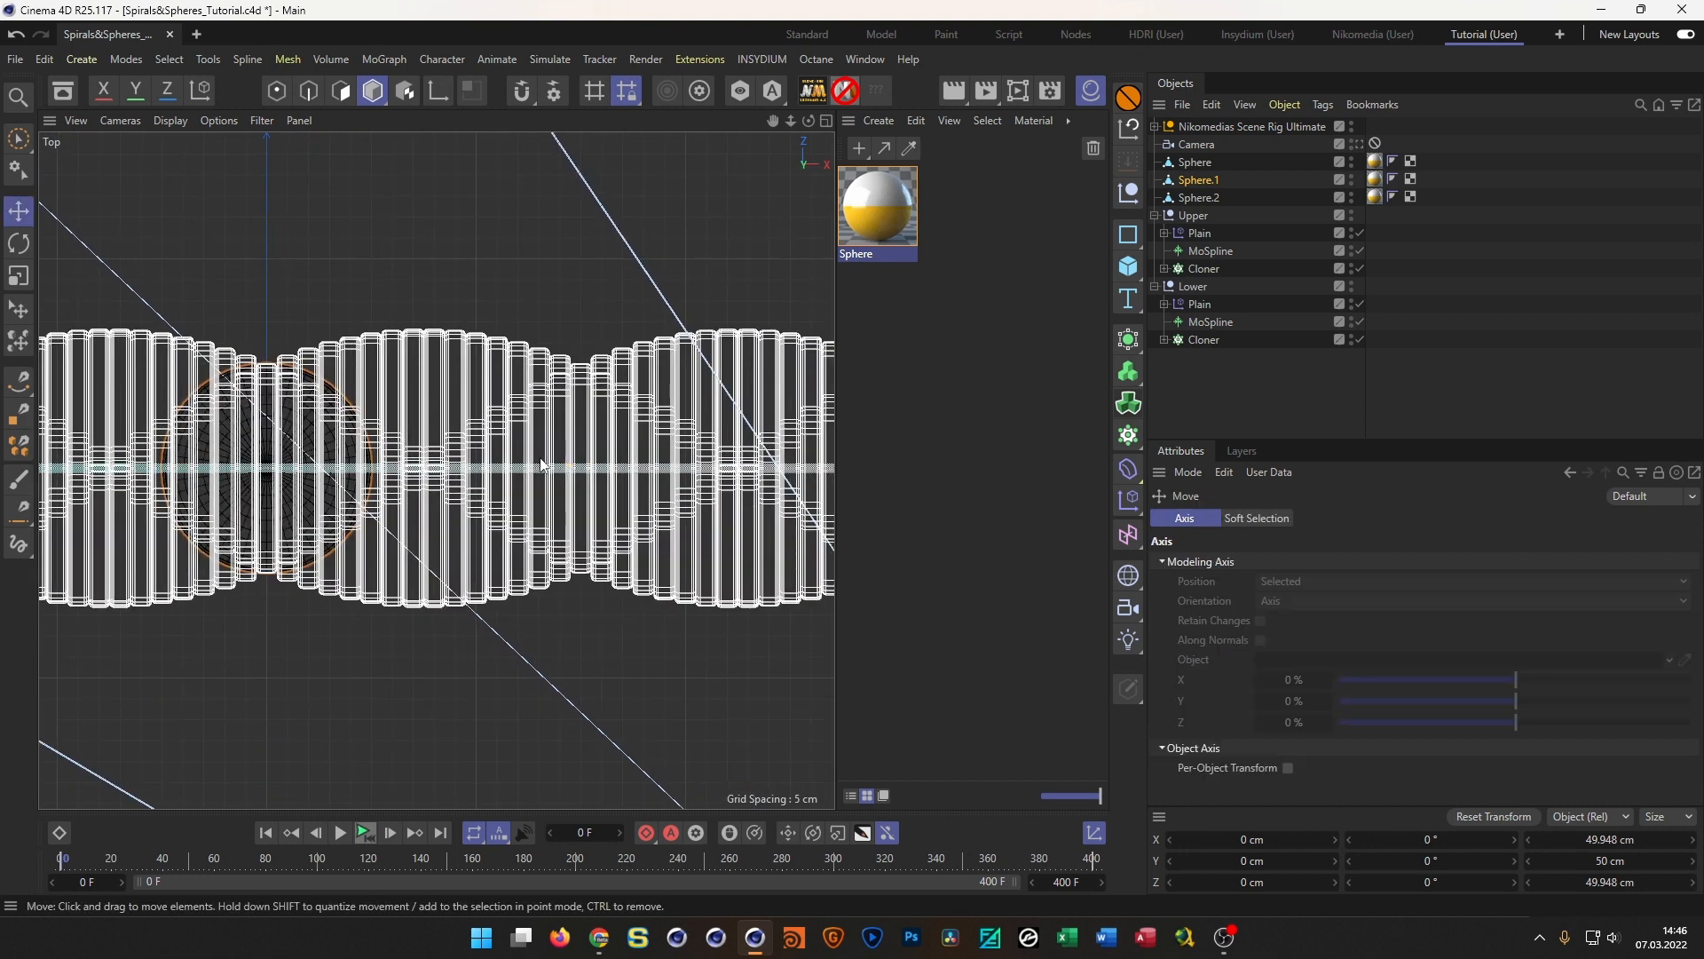
left_click_drag(360, 477, 683, 494)
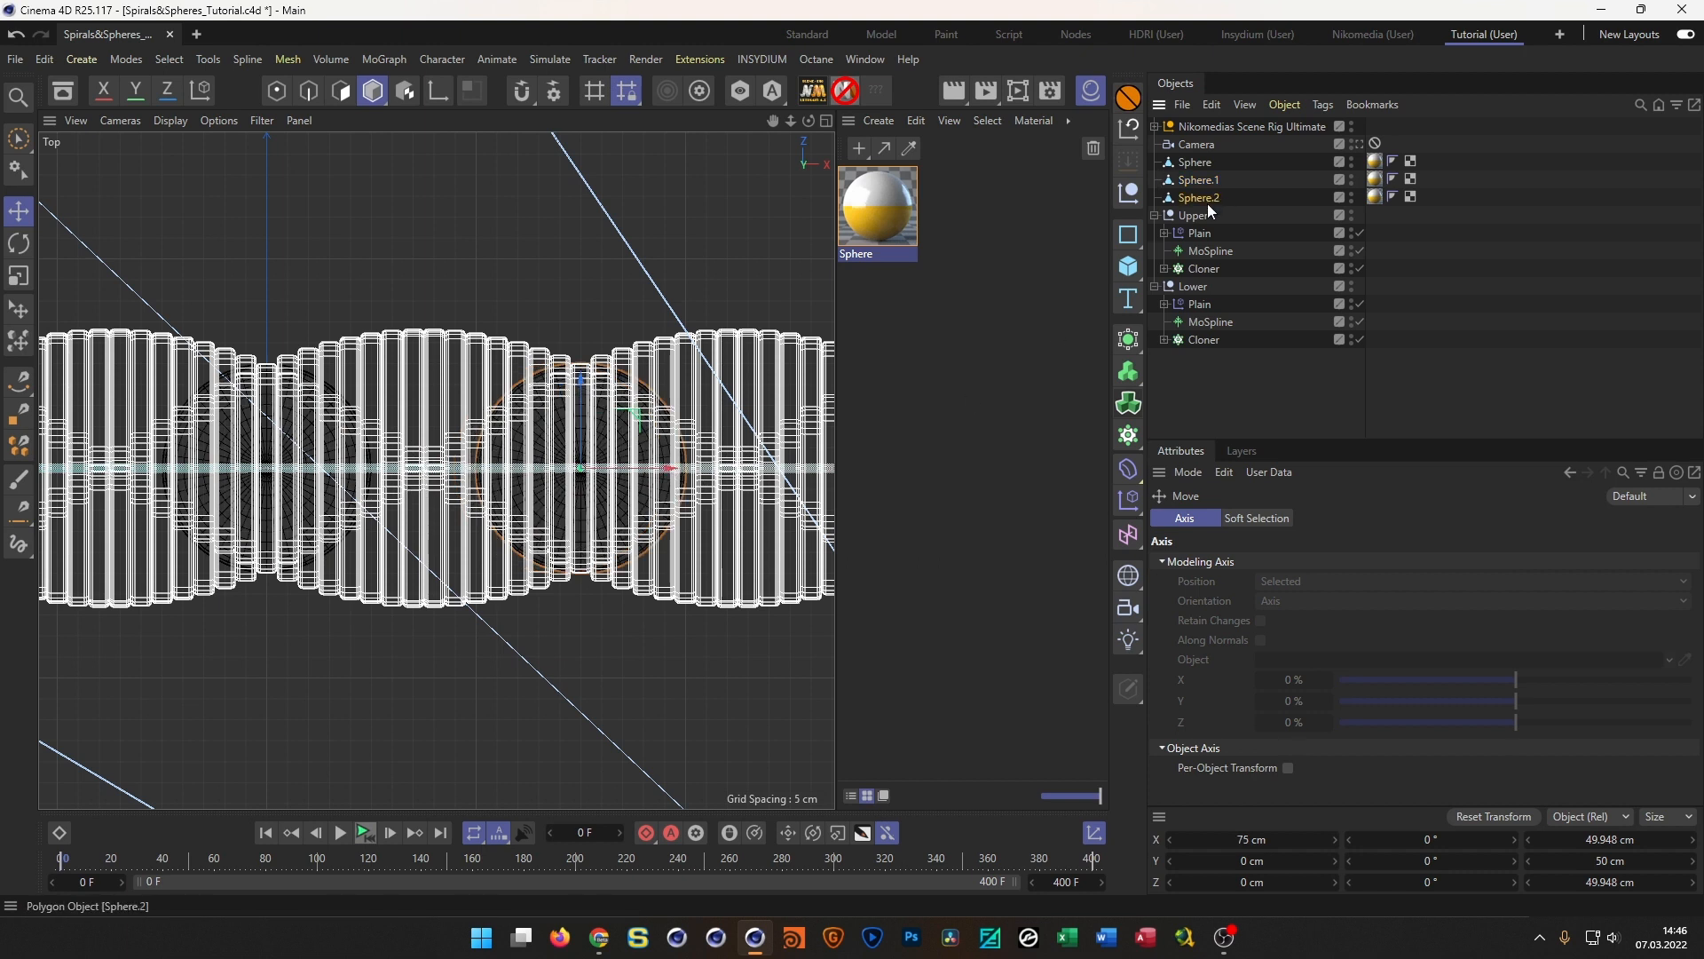
Move the sphere copy Sphere.2 along the X axis to -75 cm and return to the perspective view
middle_click_drag(362, 471, 742, 489, "alt")
left_click_drag(738, 494, 423, 505)
middle_click(301, 377)
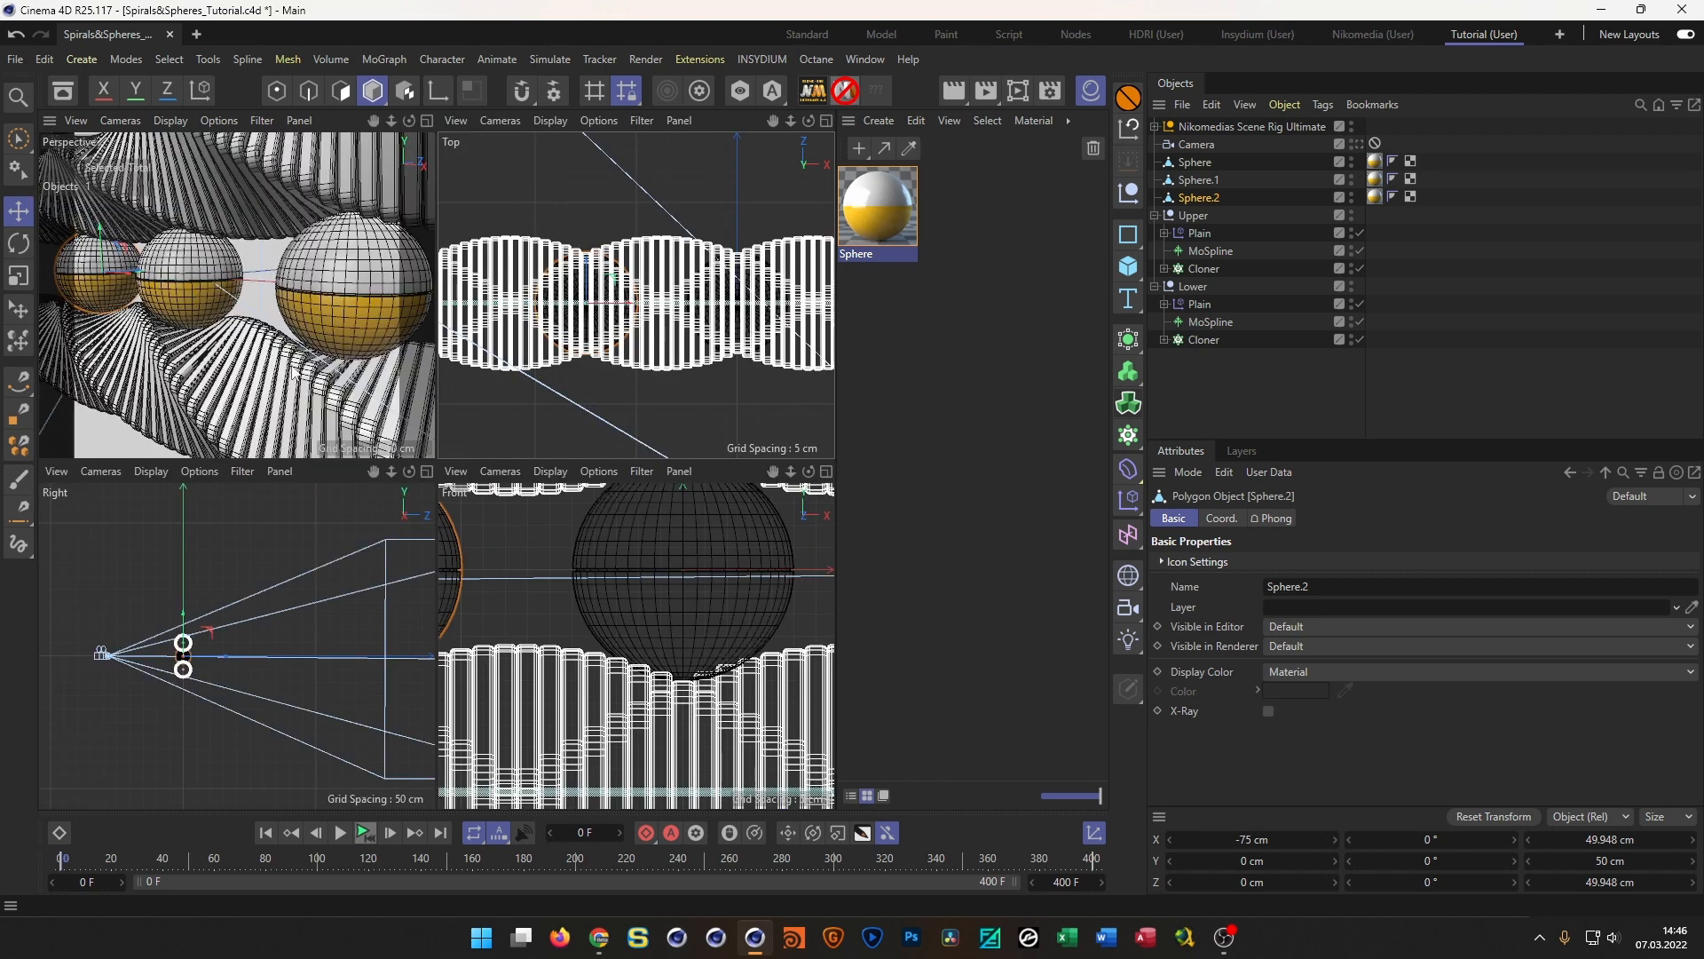
middle_click(293, 372)
Rotate Sphere.1 to heading -18°, pitch 17° and bank -21°, and freeze its rotation
scroll(459, 476, "up", 10)
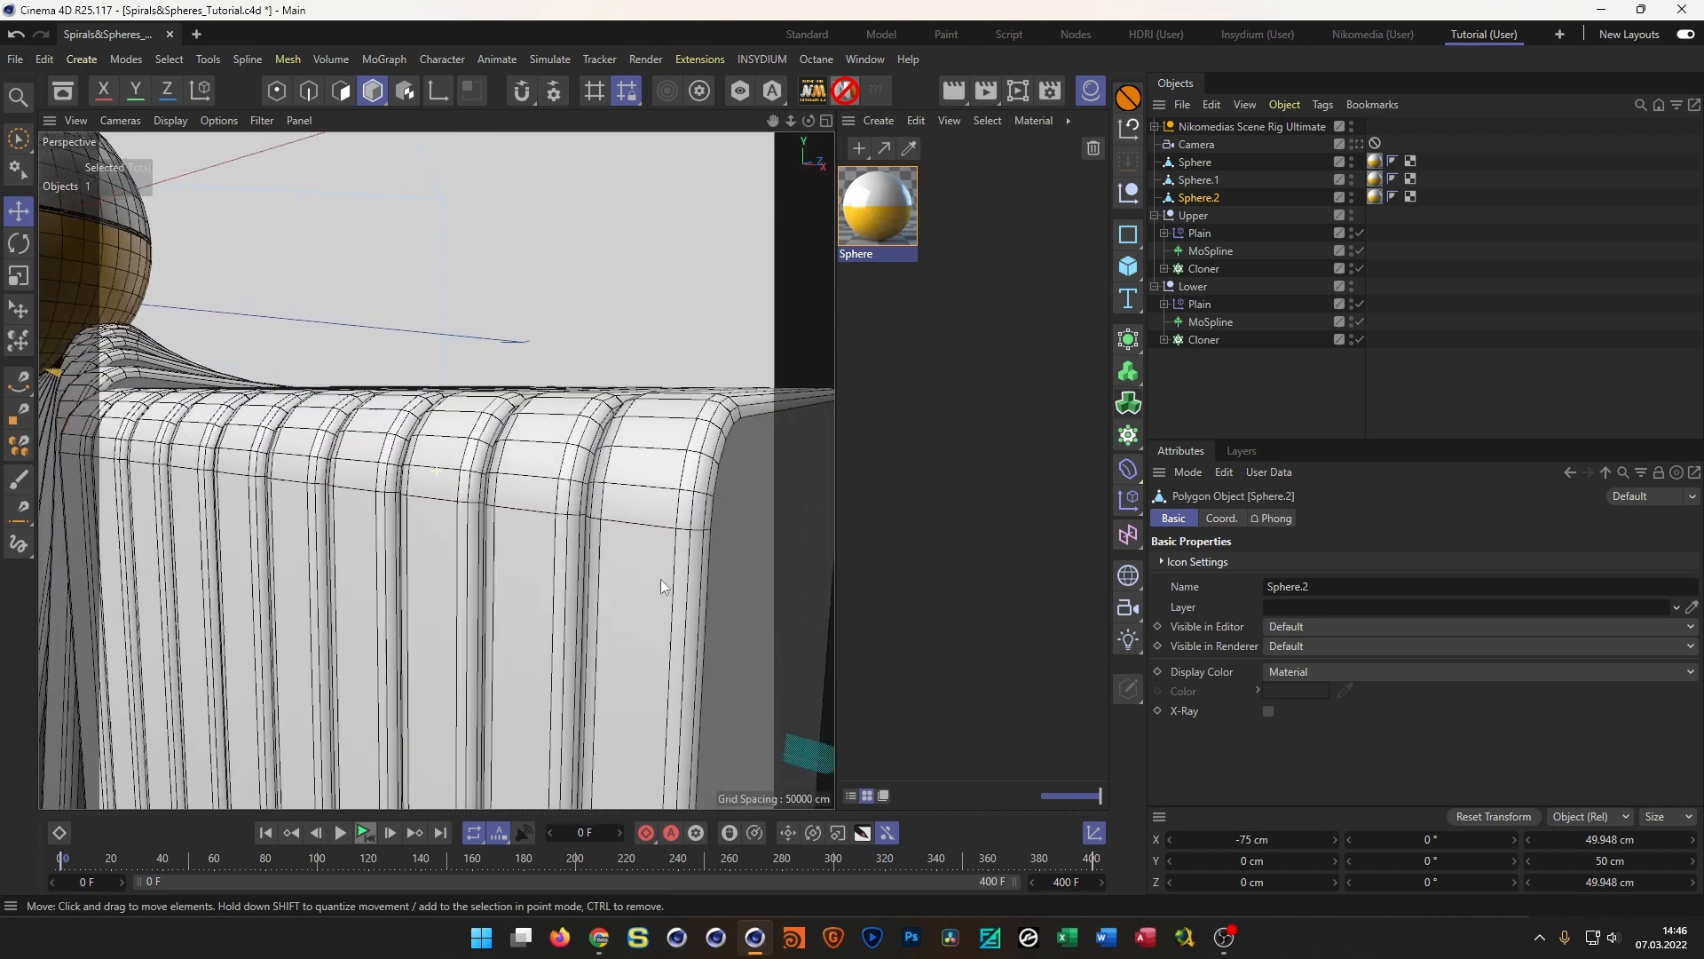
right_click_drag(660, 579, 319, 590, "alt")
right_click_drag(498, 532, 664, 471, "alt")
middle_click_drag(588, 478, 590, 416, "alt")
right_click_drag(590, 415, 440, 469, "alt")
right_click_drag(436, 470, 486, 427, "alt")
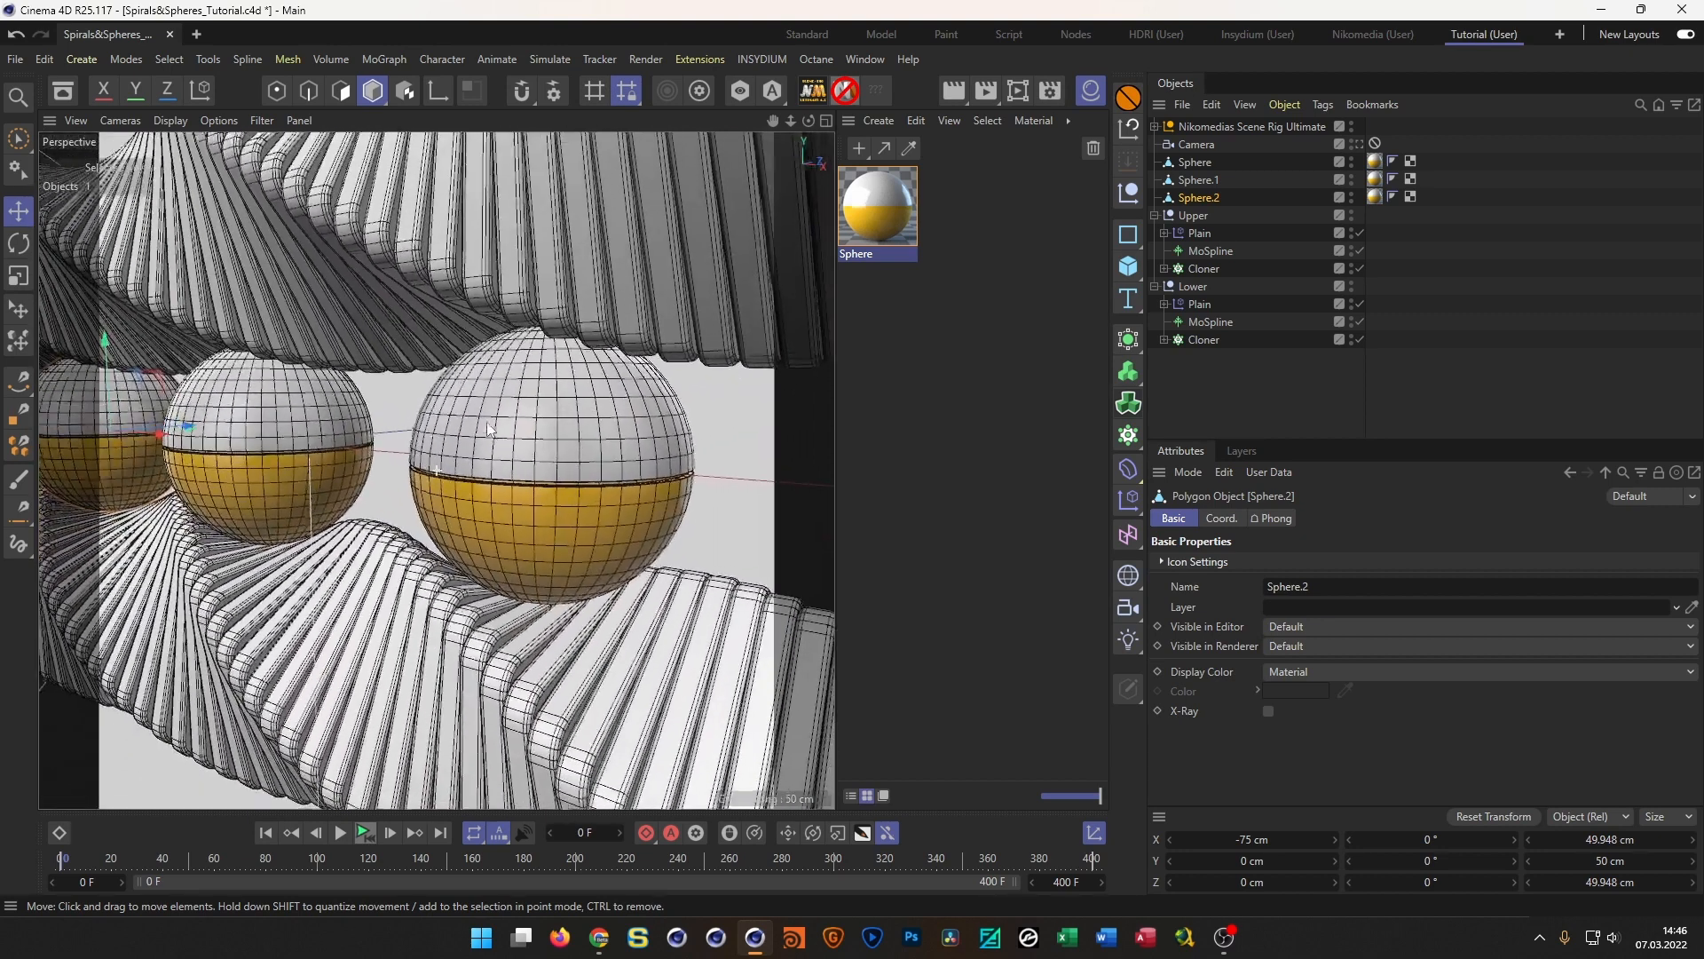
middle_click_drag(486, 423, 476, 408, "alt")
left_click(1211, 179)
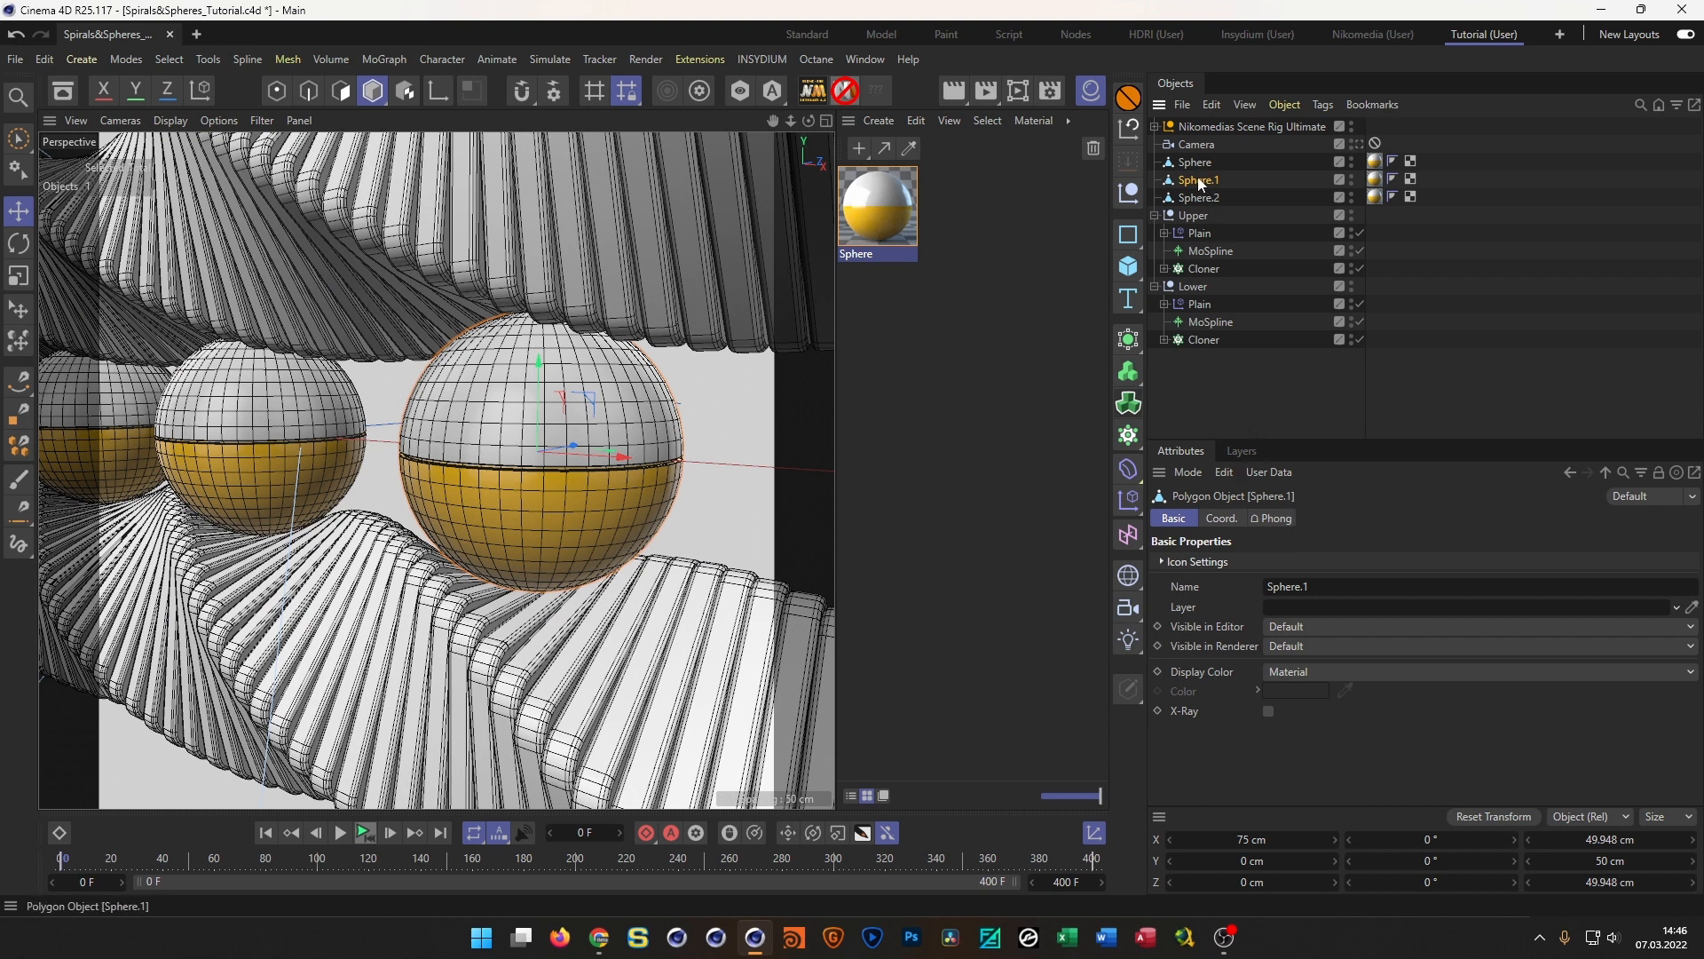
left_click(1222, 517)
left_click_drag(1381, 565, 1350, 687)
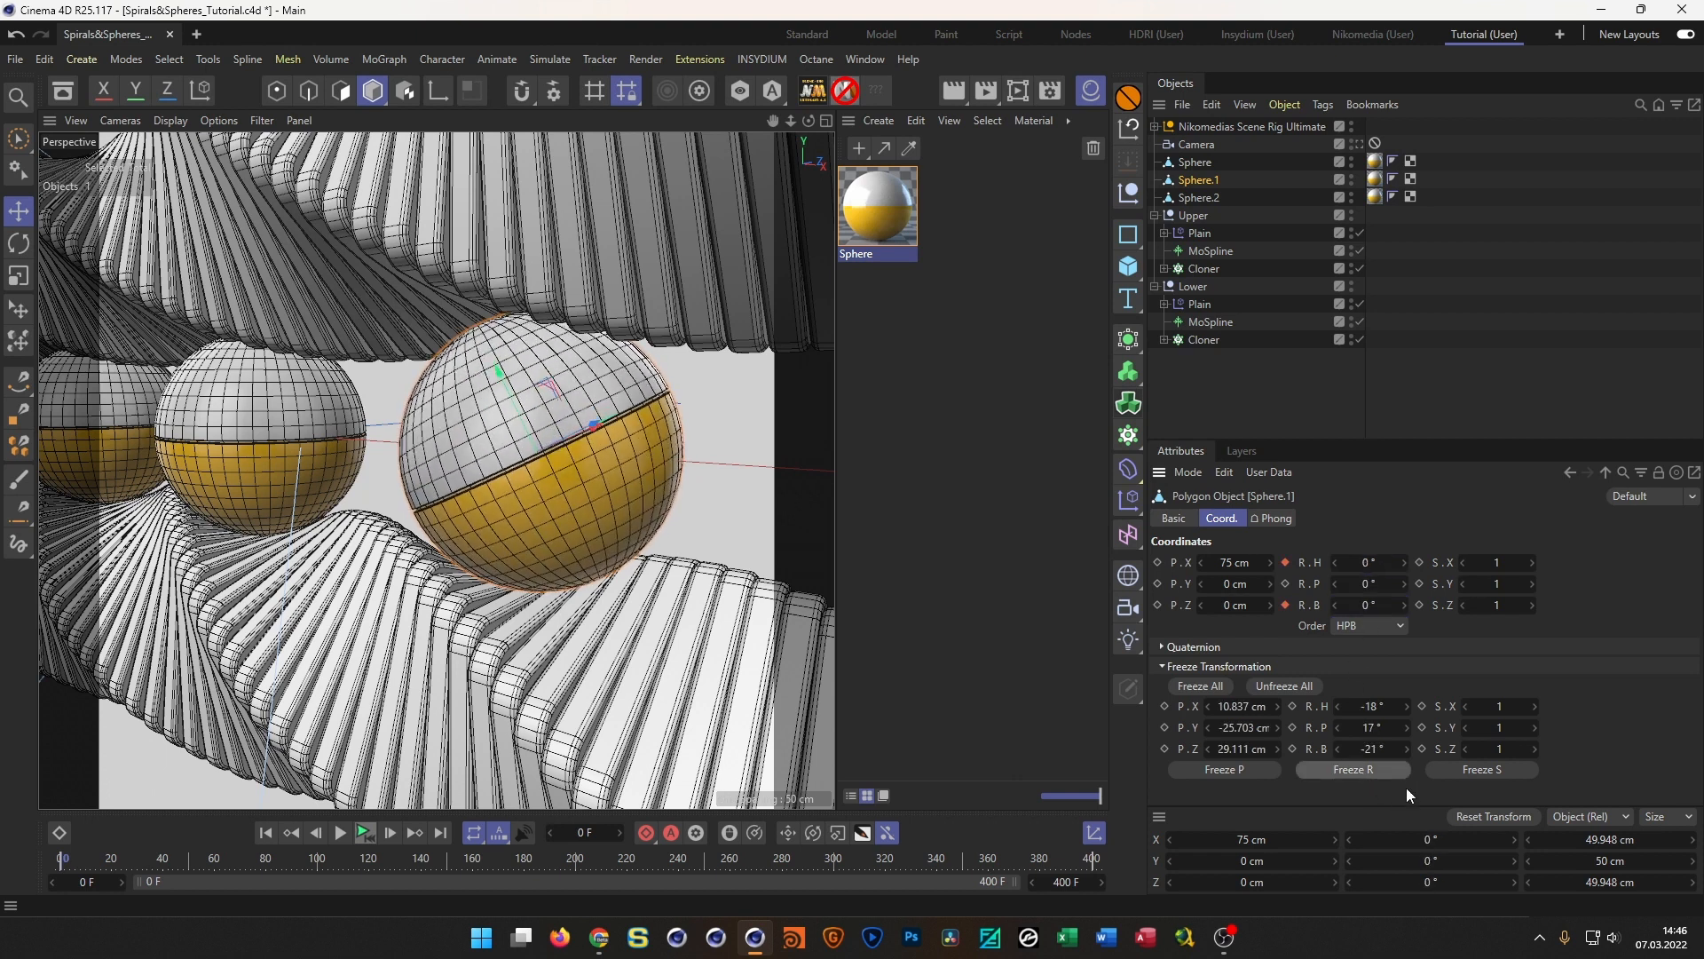
Rotate Sphere.2 to heading -33°, pitch -67° and bank -22°, freeze its rotation and save the project
left_click(1198, 197)
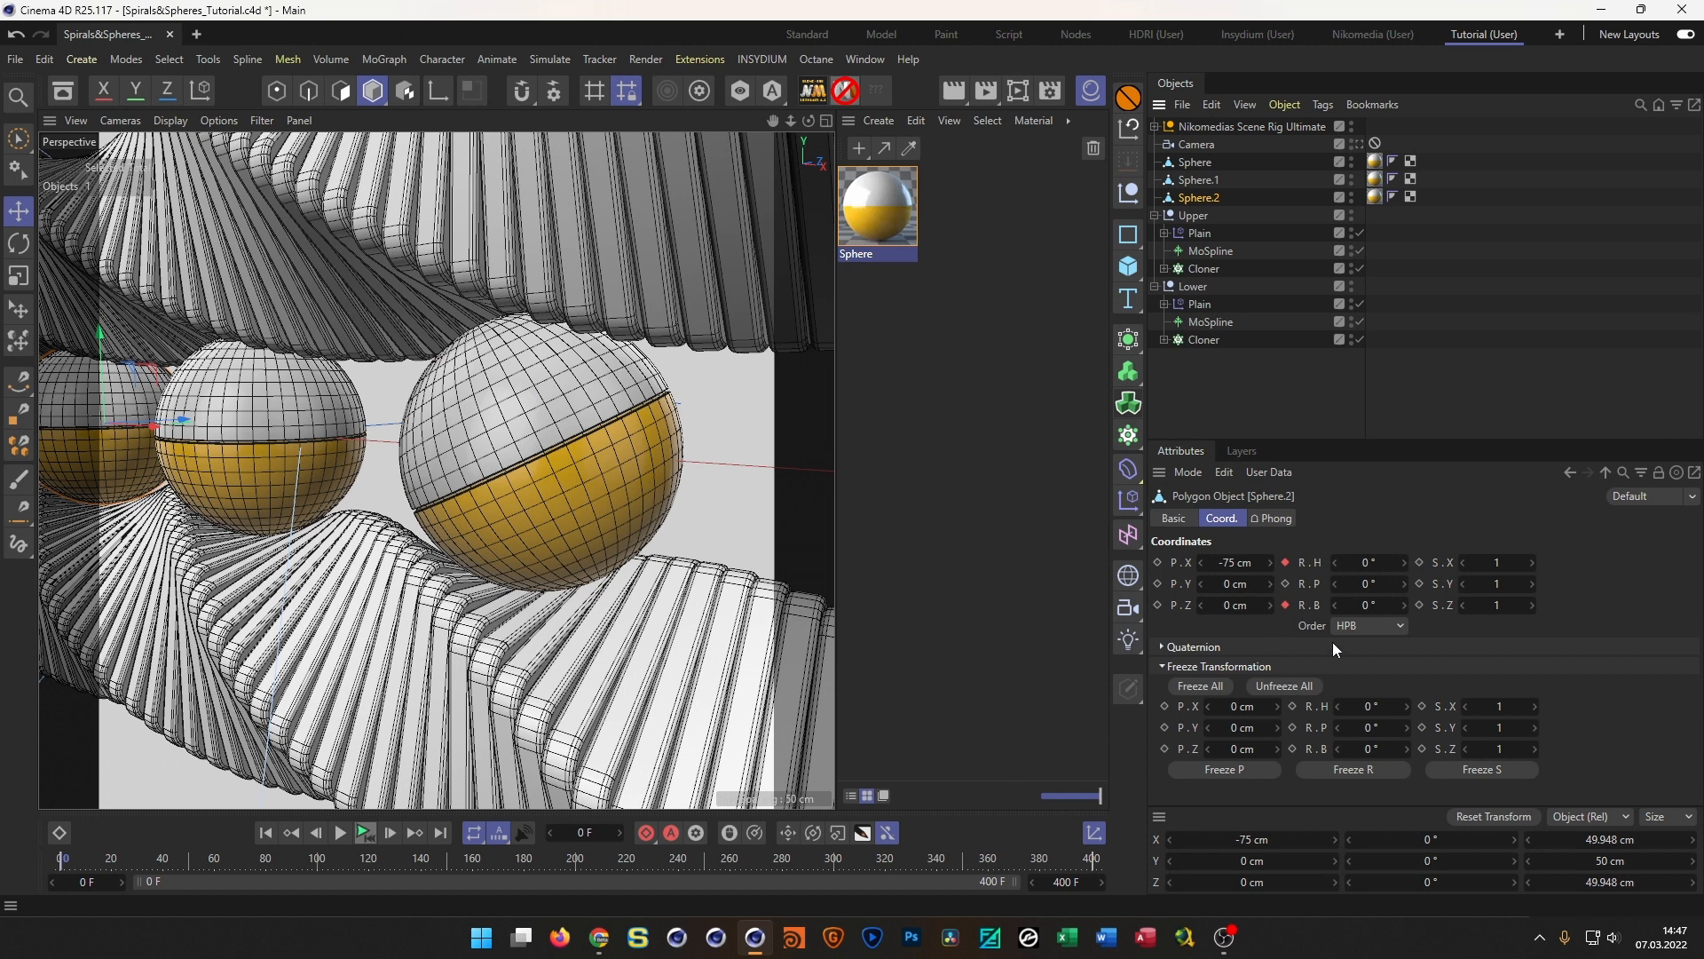
left_click_drag(1357, 567, 1345, 685)
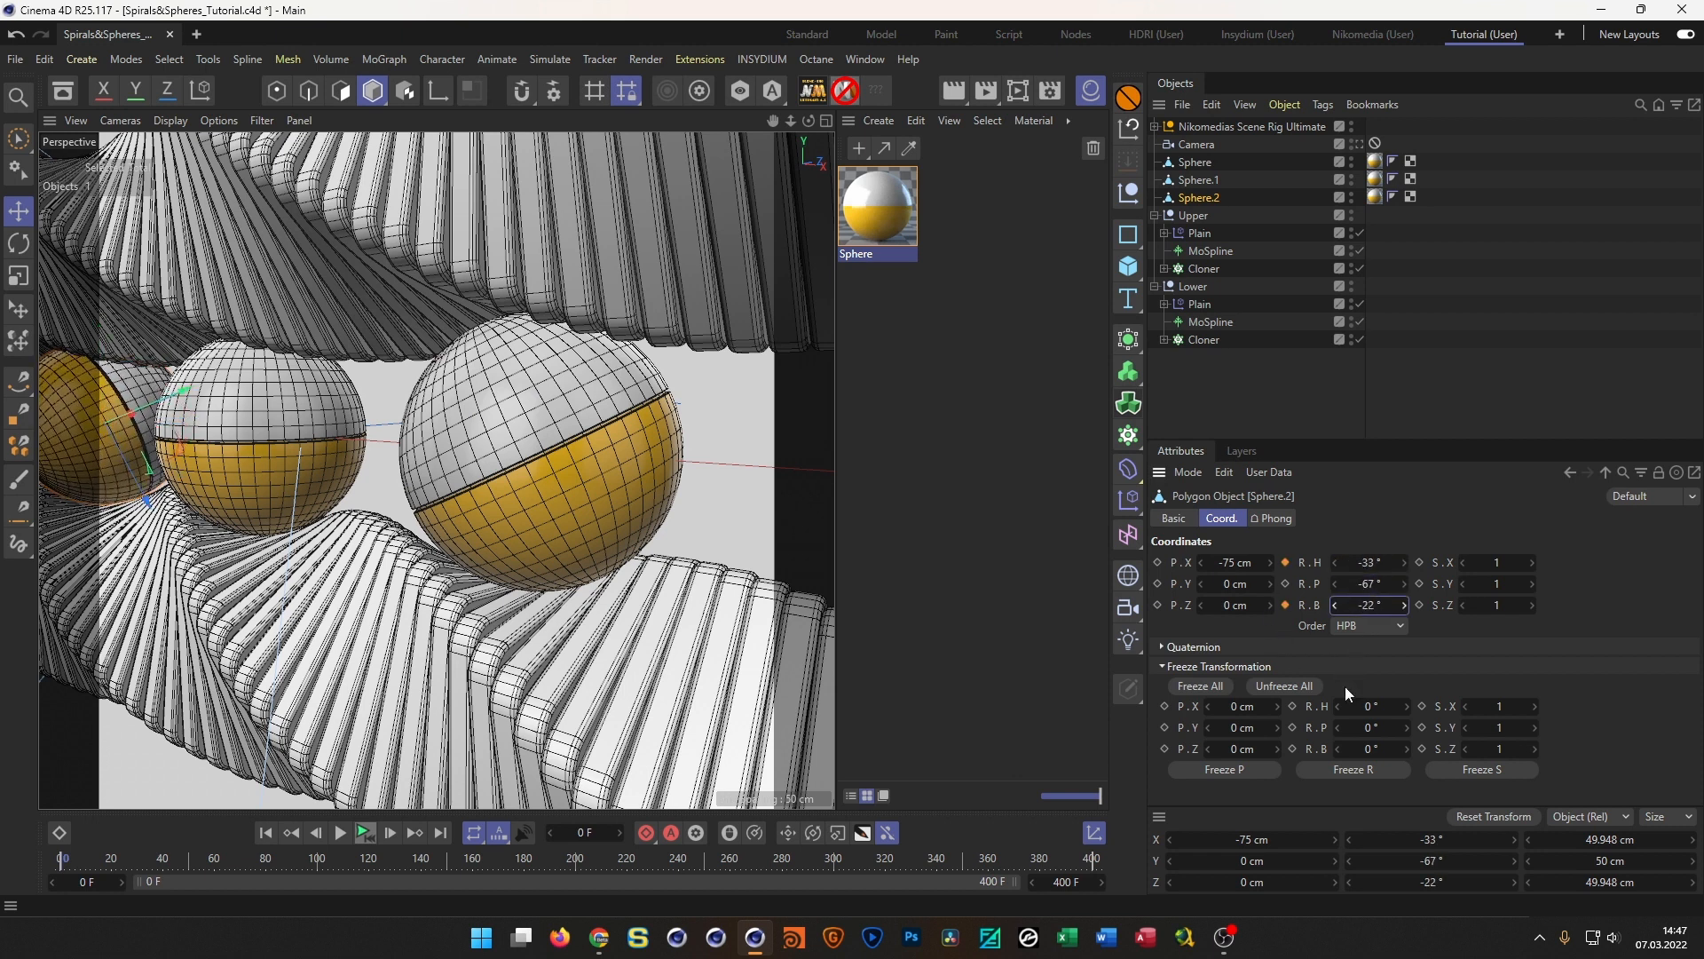
left_click(1350, 770)
right_click_drag(497, 483, 451, 503, "alt")
middle_click_drag(477, 514, 546, 554, "alt")
mouse_move(562, 528)
right_mouse_down("alt")
mouse_move(633, 497)
mouse_move(567, 534)
right_mouse_up("alt")
left_click_drag(568, 529, 563, 540, "alt")
key("ctrl+s")
Duplicate the yellow-and-white Sphere material and rename the copy Sphere 1
left_click(914, 240)
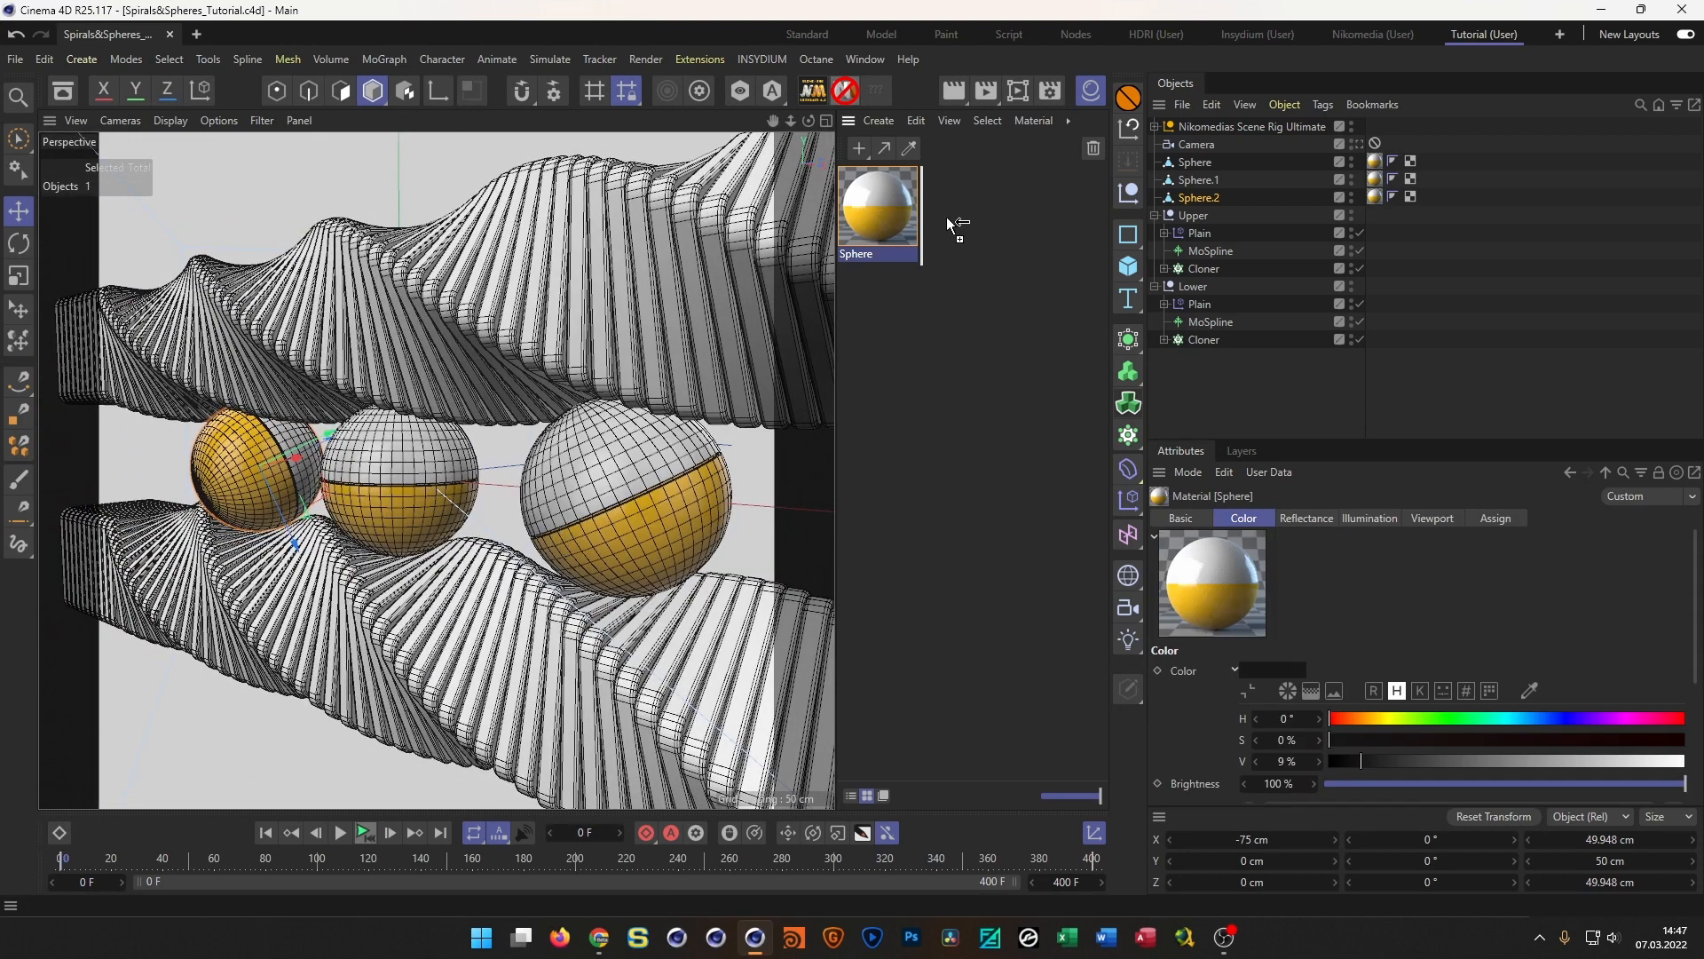
left_click_drag(946, 217, 960, 250, "ctrl")
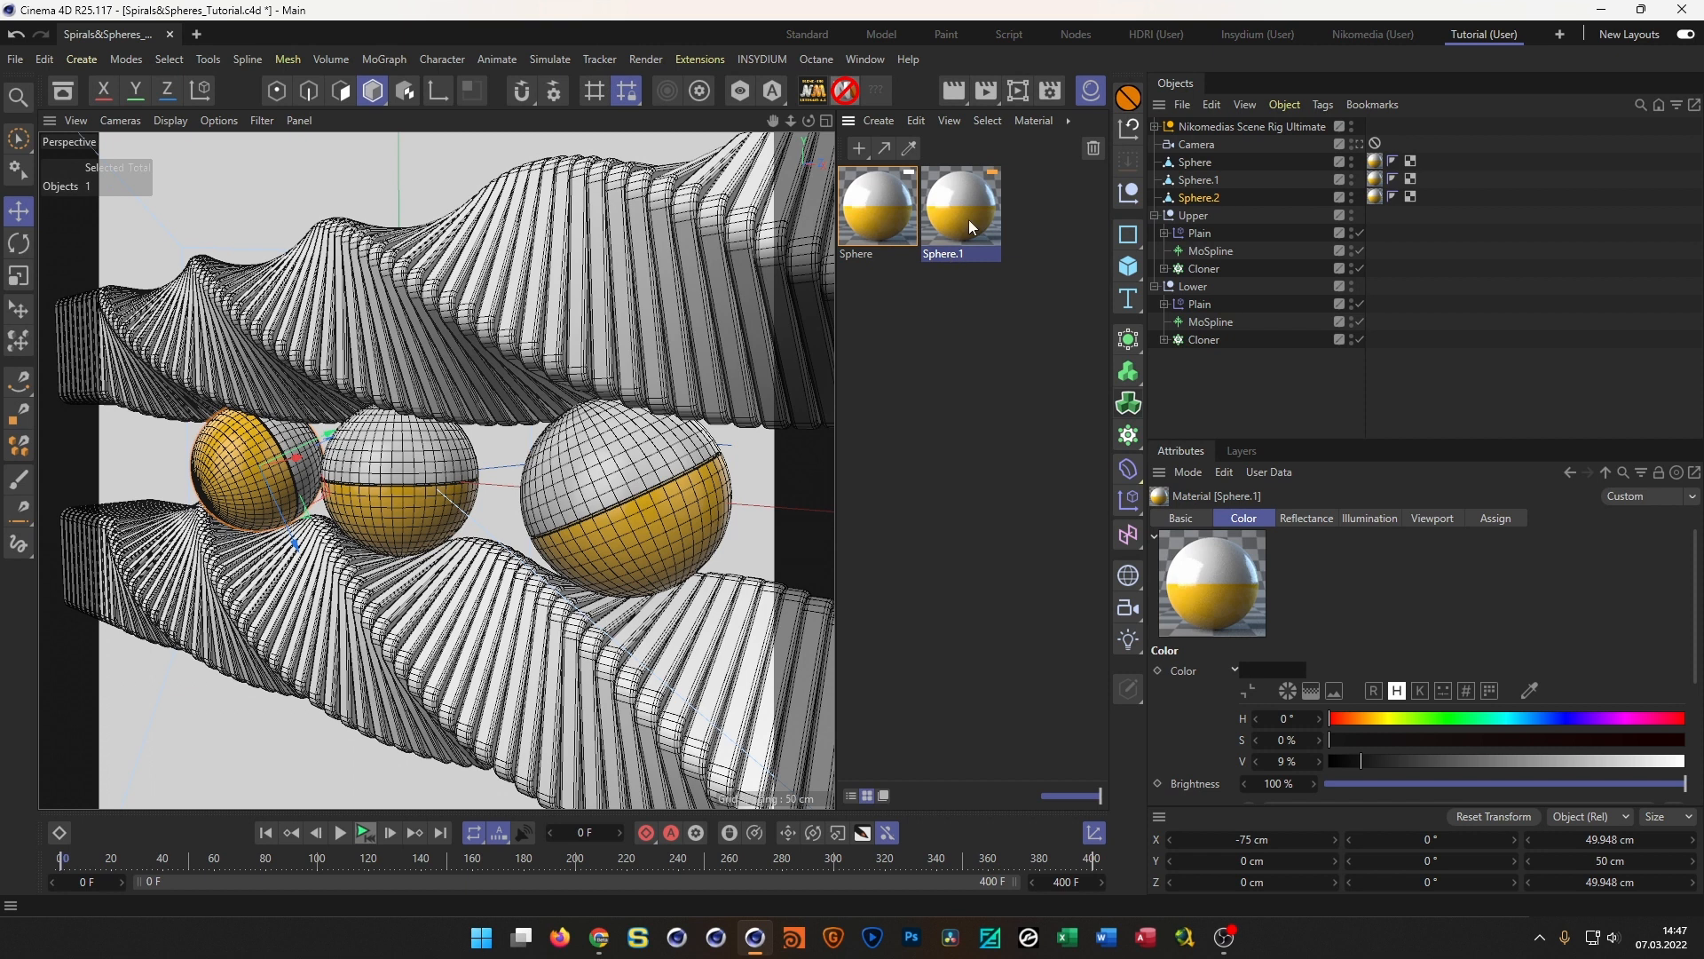
left_click(950, 255)
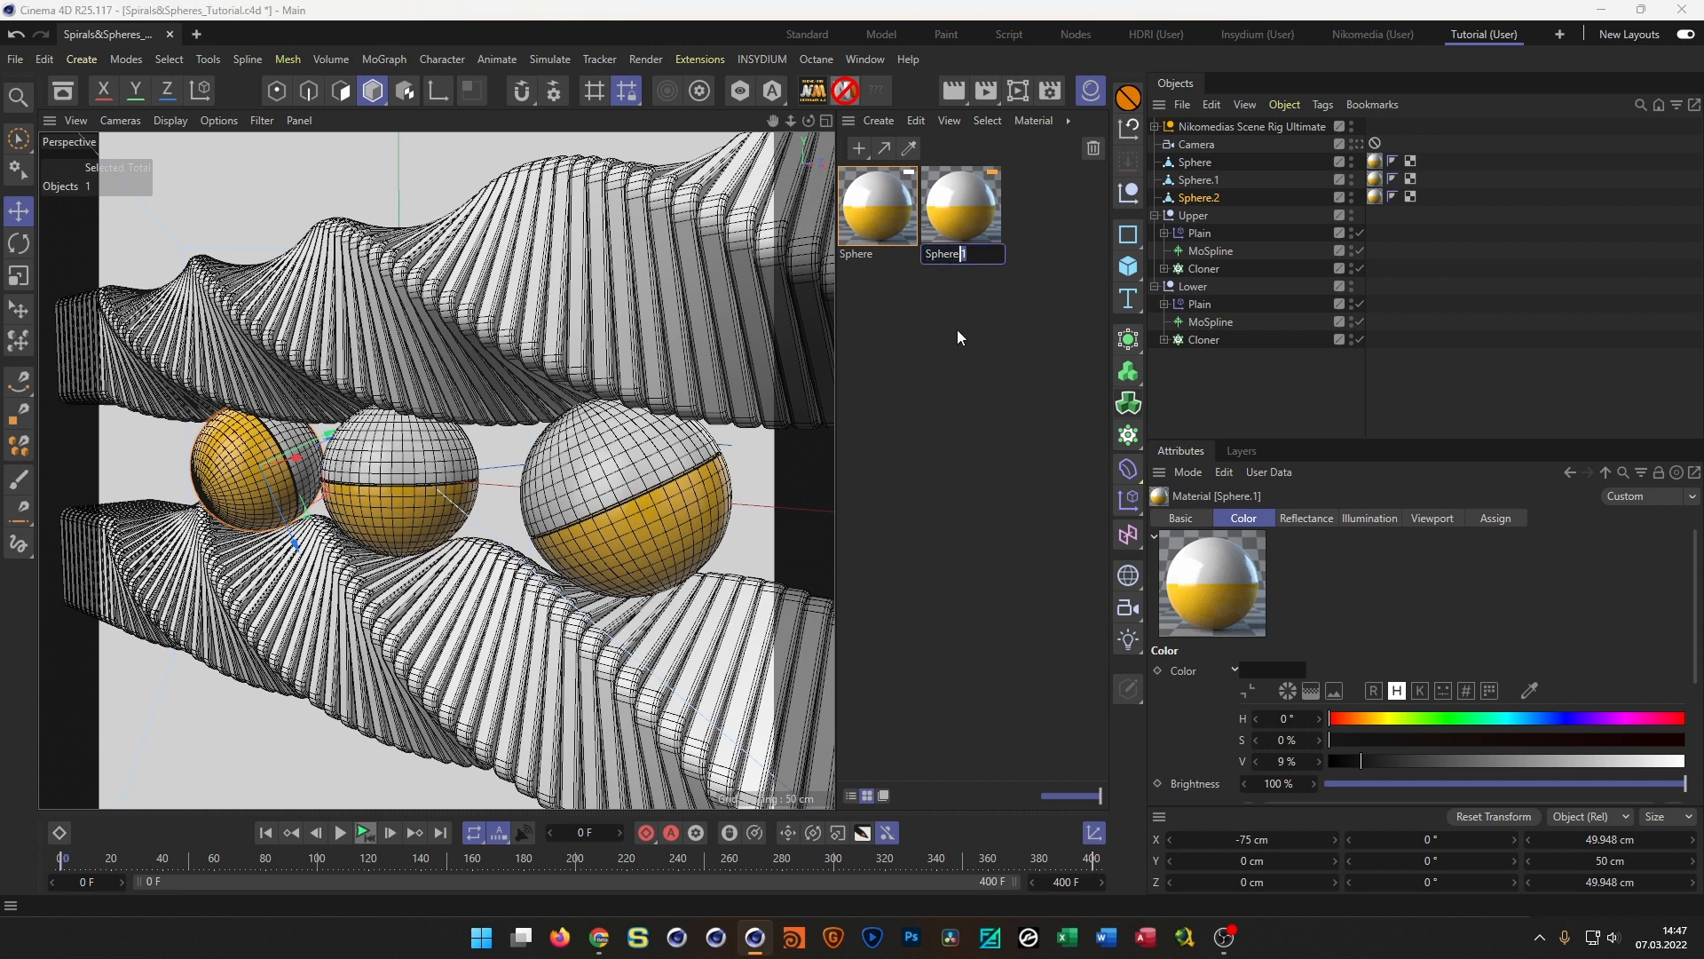
key("Return")
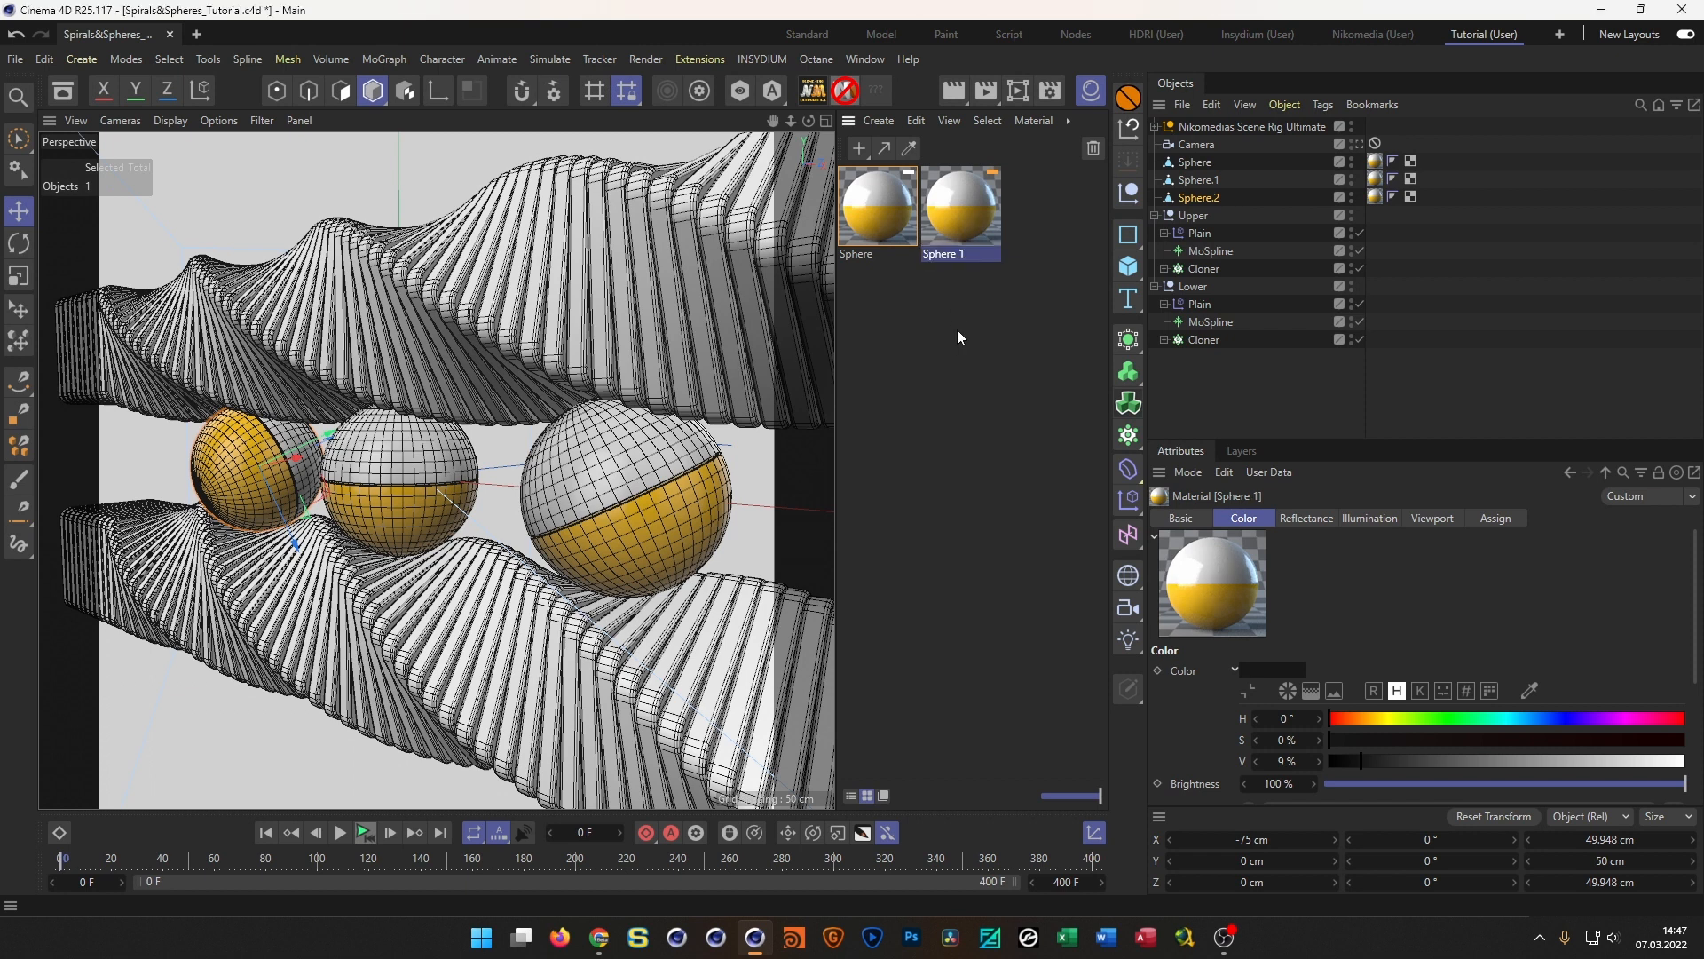
Set the second checkerboard colour of material Sphere 1 to green (H 120°, S 100%, V 64%) and apply the material to Sphere.1
double_click(974, 196)
left_click(1242, 450)
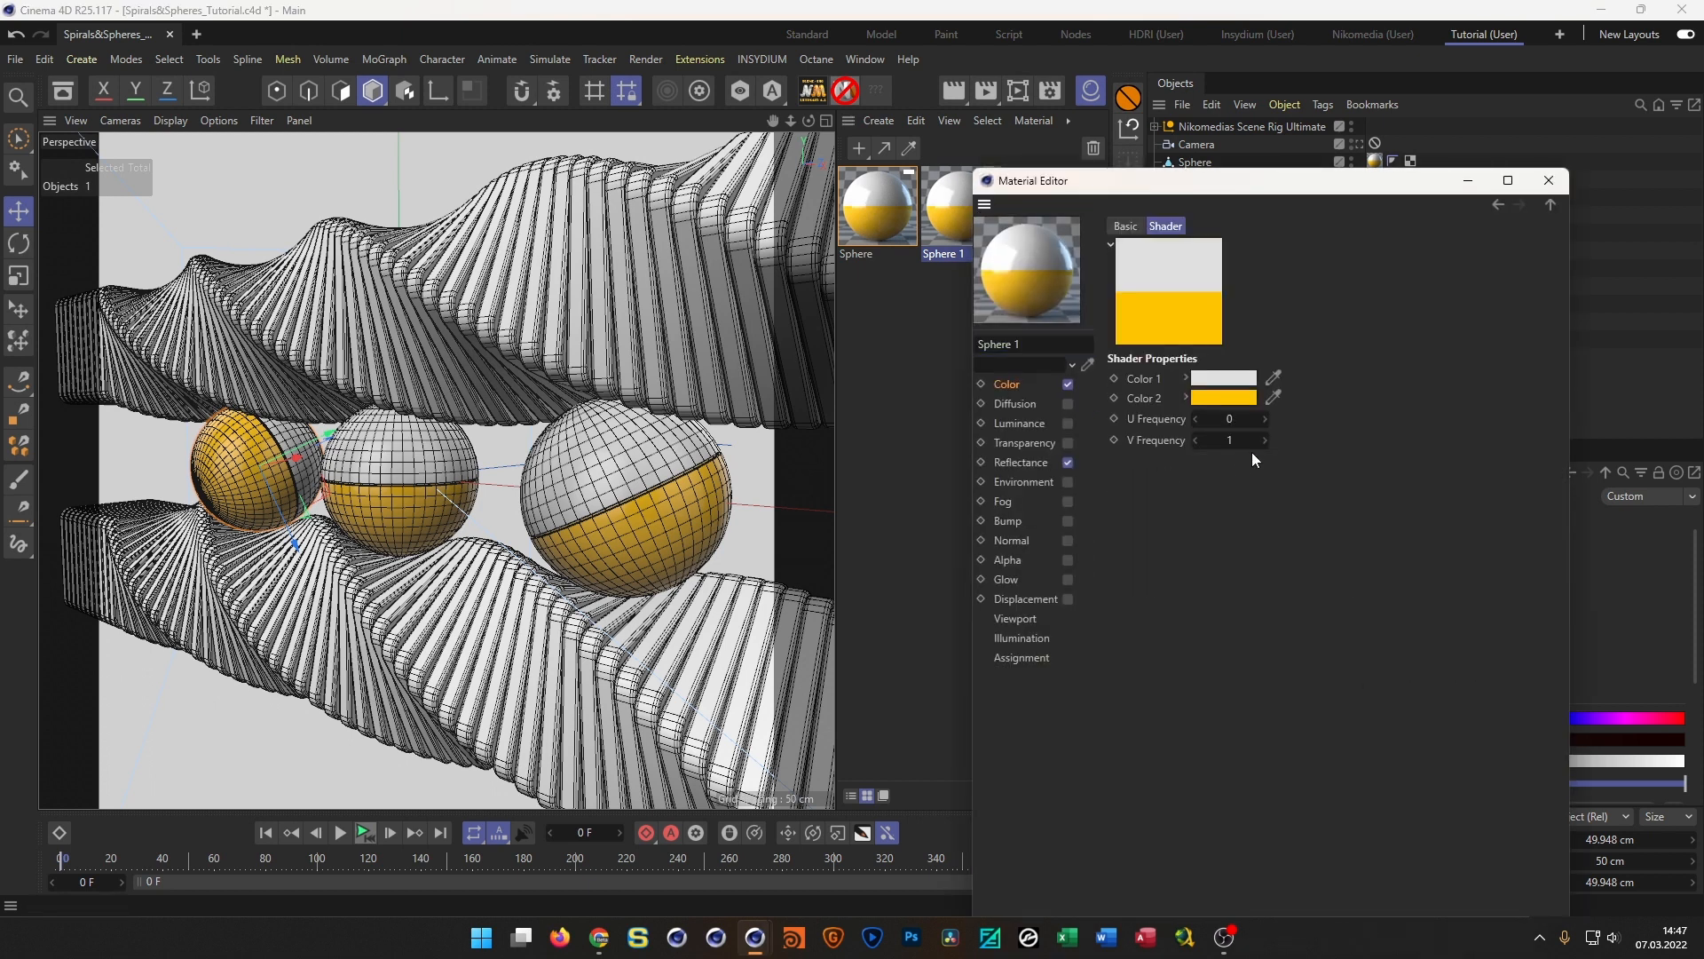
left_click(1229, 399)
left_click_drag(1318, 506, 1287, 507)
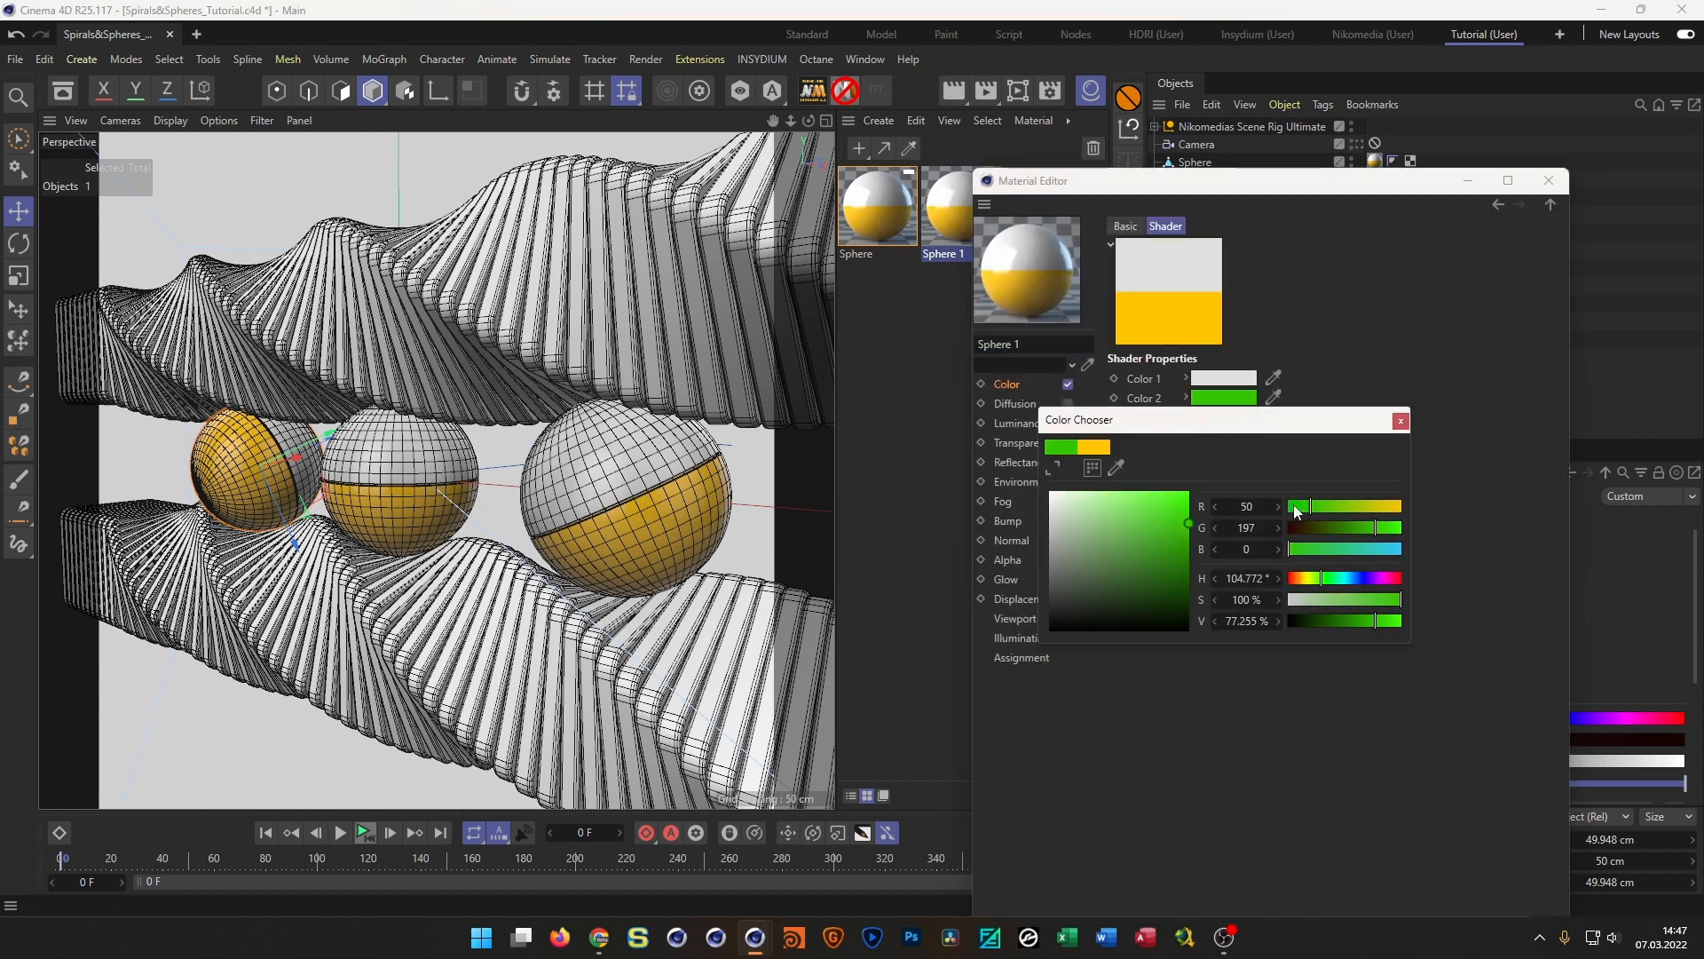
left_click_drag(1374, 620, 1360, 622)
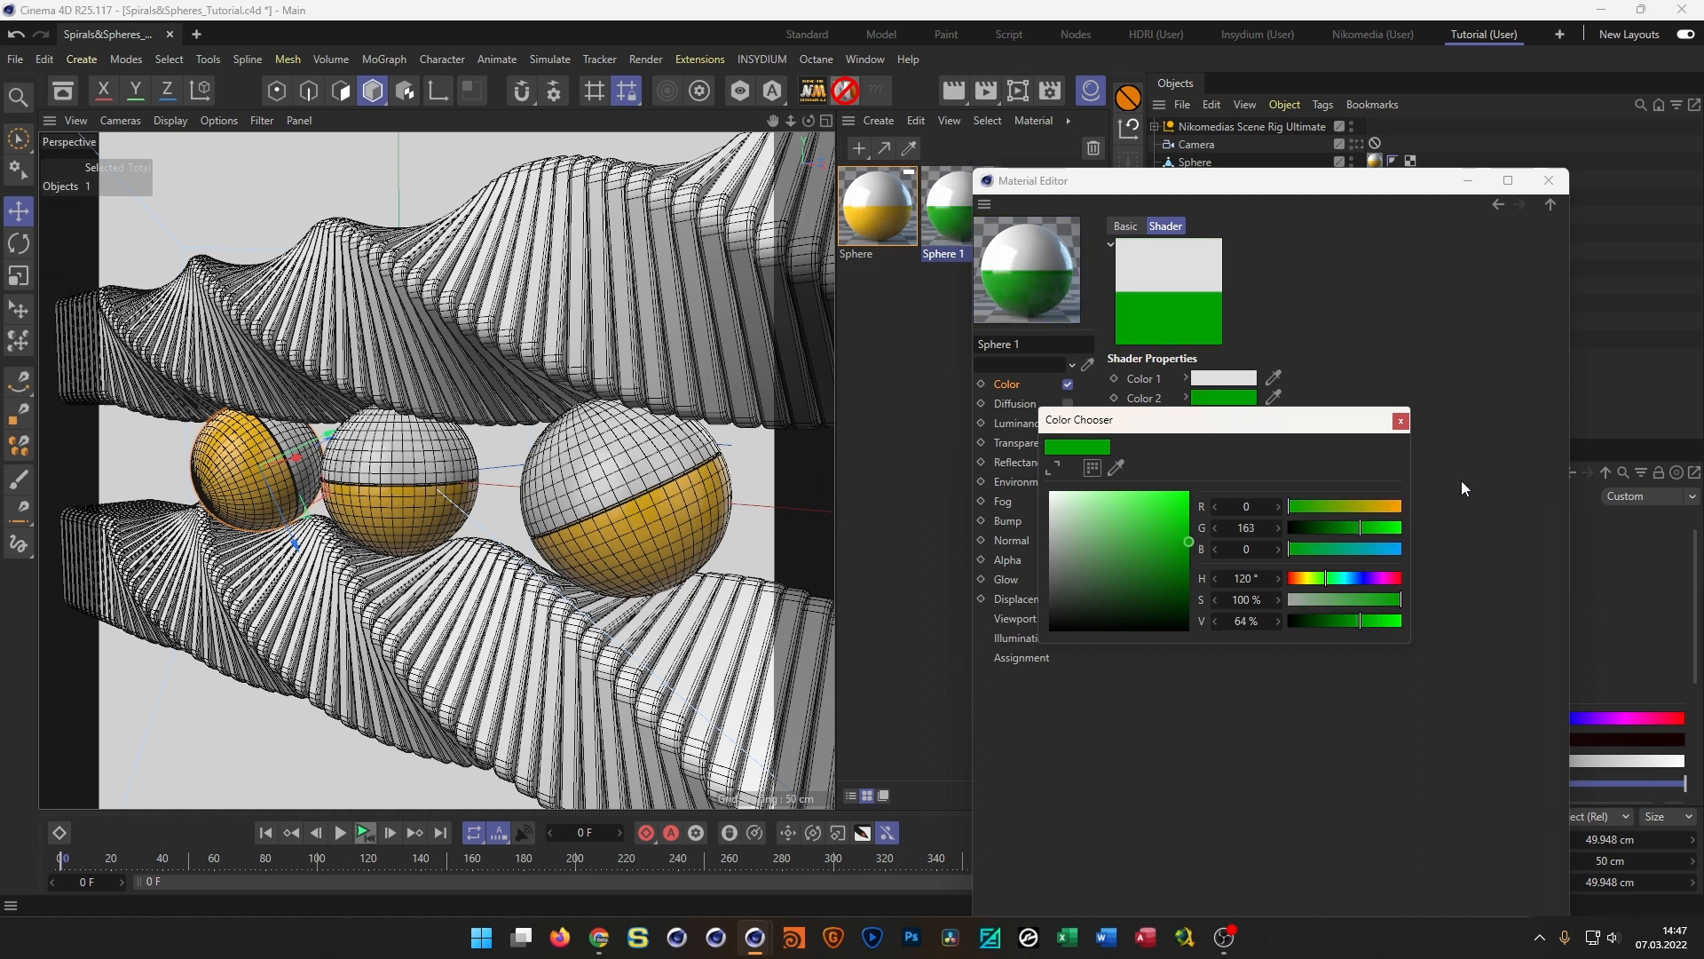
left_click(1402, 421)
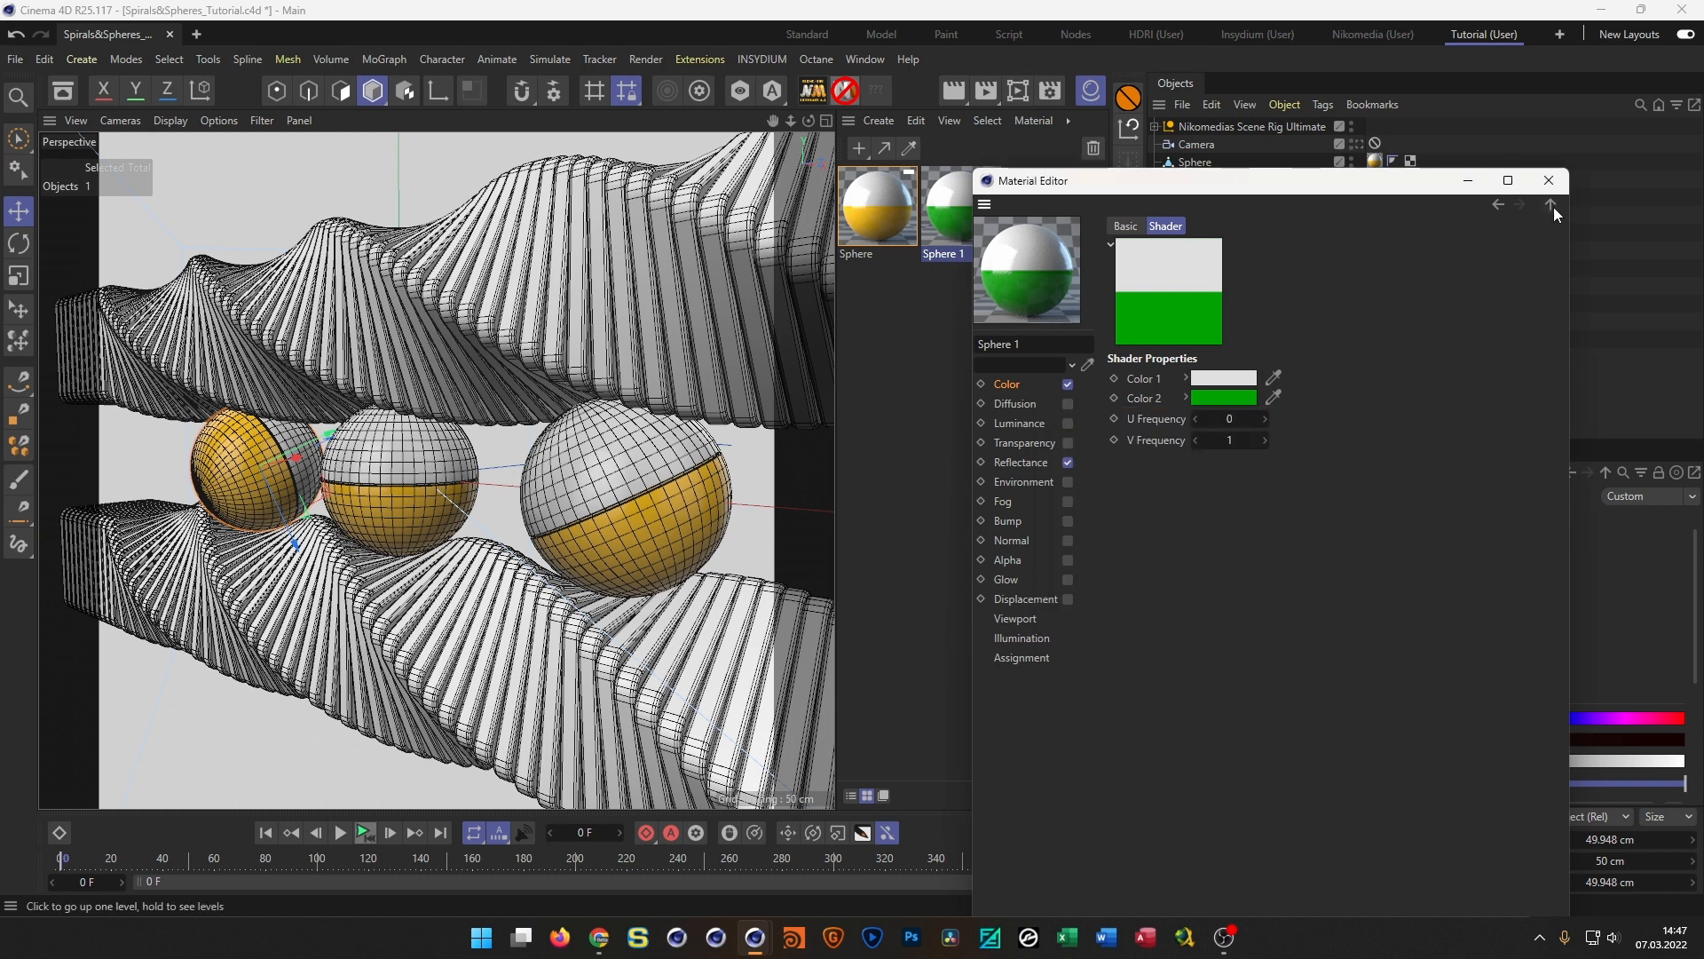
left_click(1549, 180)
left_click_drag(981, 215, 1378, 184)
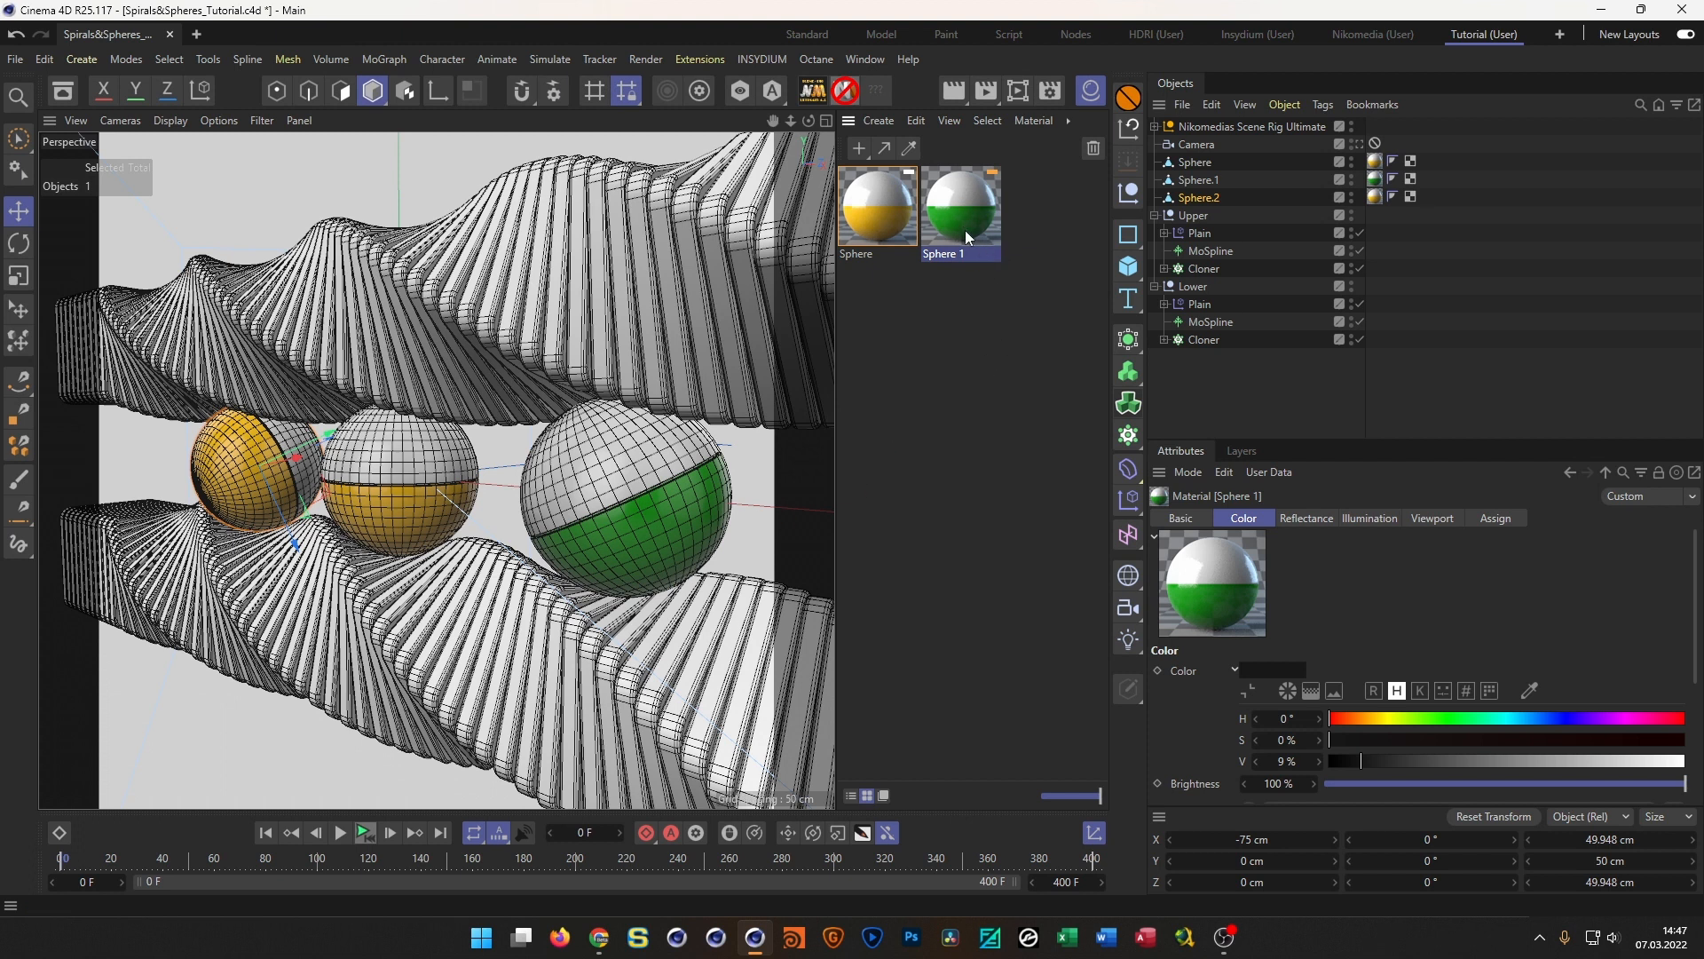
Duplicate the green Sphere 1 material and rename the copy Sphere 2
left_click_drag(965, 231, 1014, 259, "ctrl")
double_click(1047, 222)
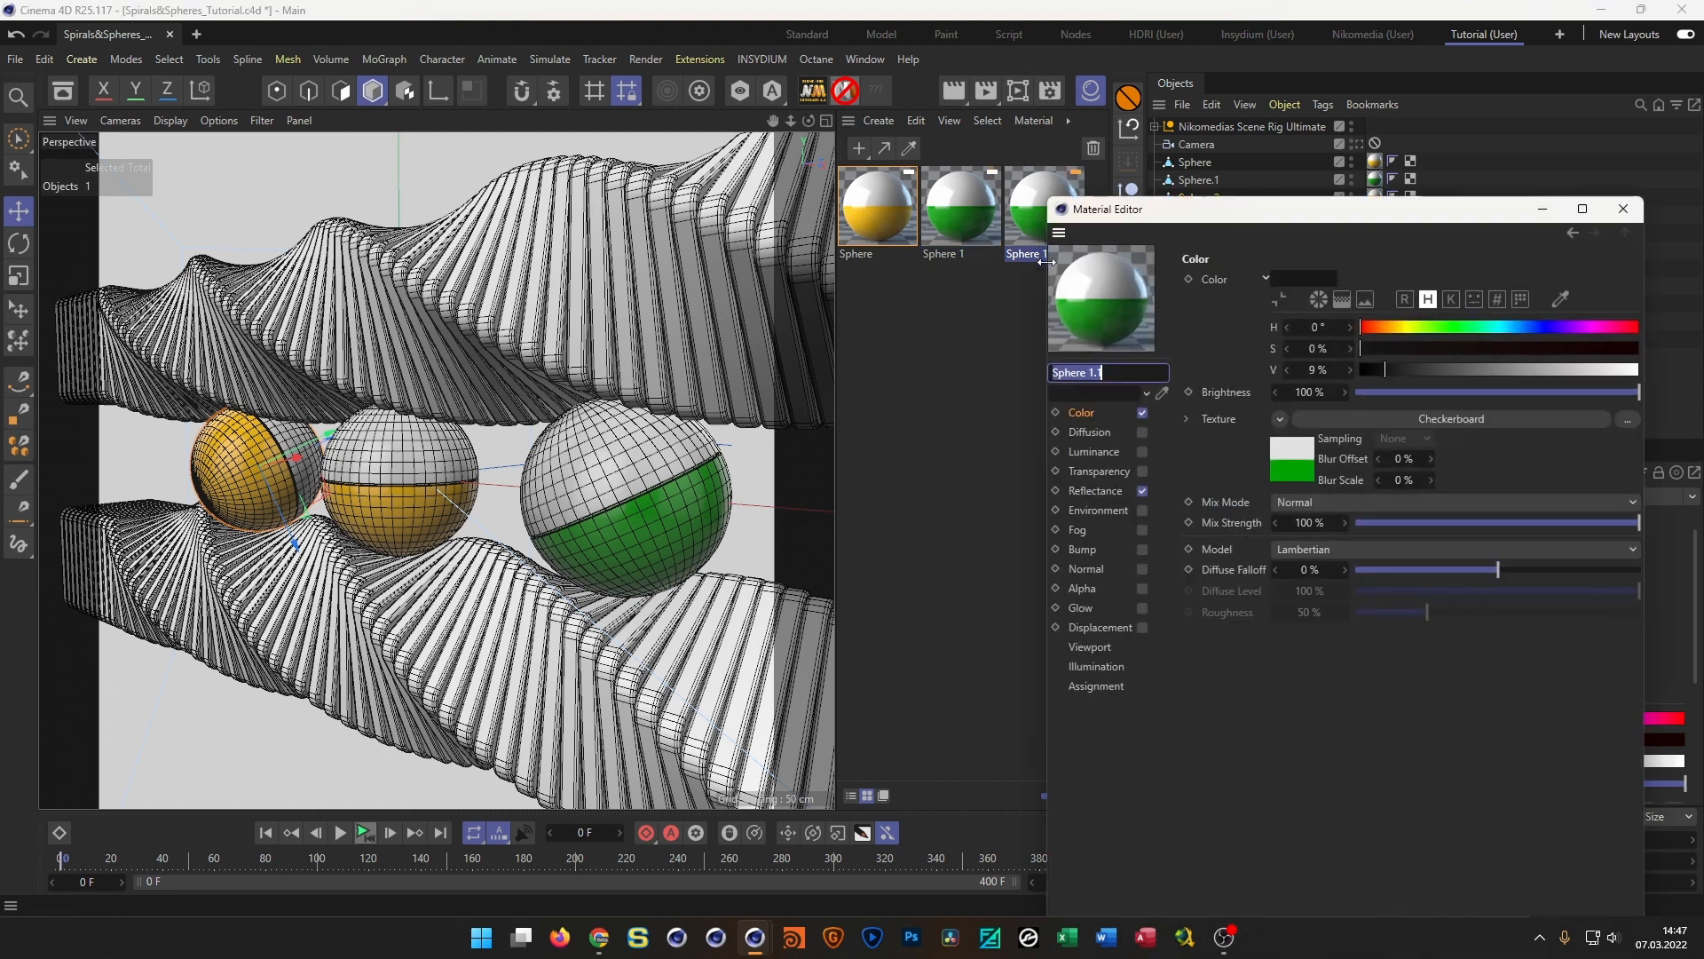
key("Right")
key("shift+Left")
key("shift+Left")
key("shift+Left")
type("2")
key("Return")
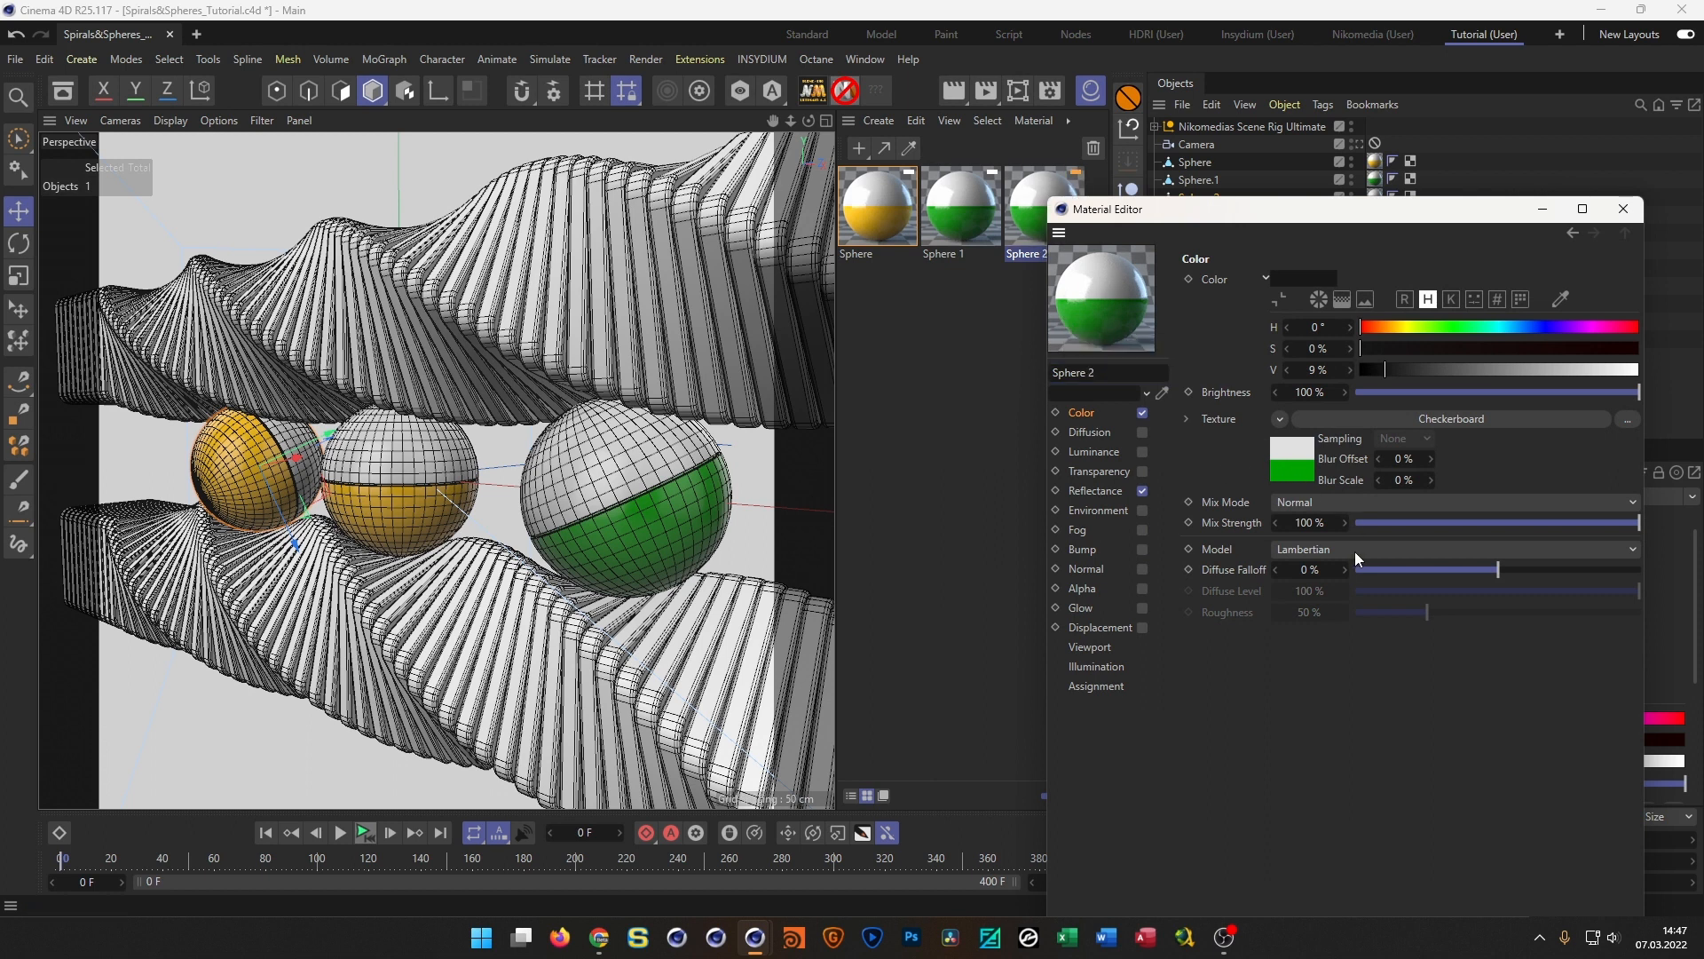
Set the second checkerboard colour of material Sphere 2 to red (H 360°, S 100%, V 72%) and apply the material to Sphere.2
left_click(1303, 472)
left_click(1303, 426)
left_click_drag(1456, 607, 1449, 657)
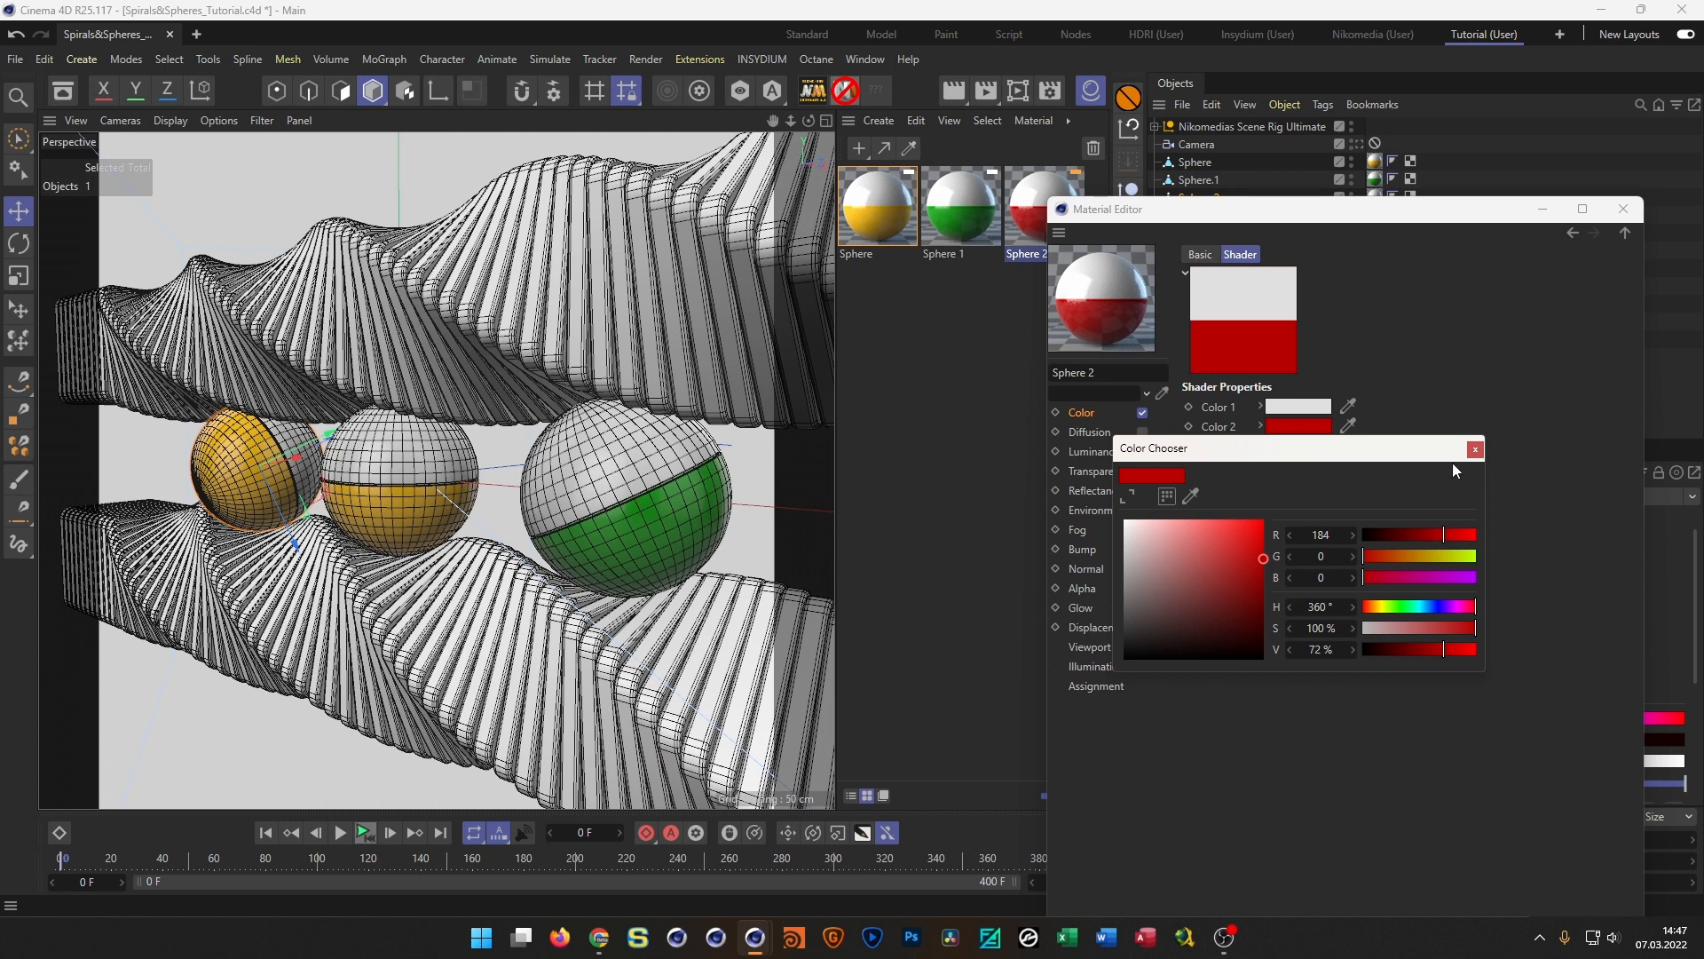
left_click(1476, 450)
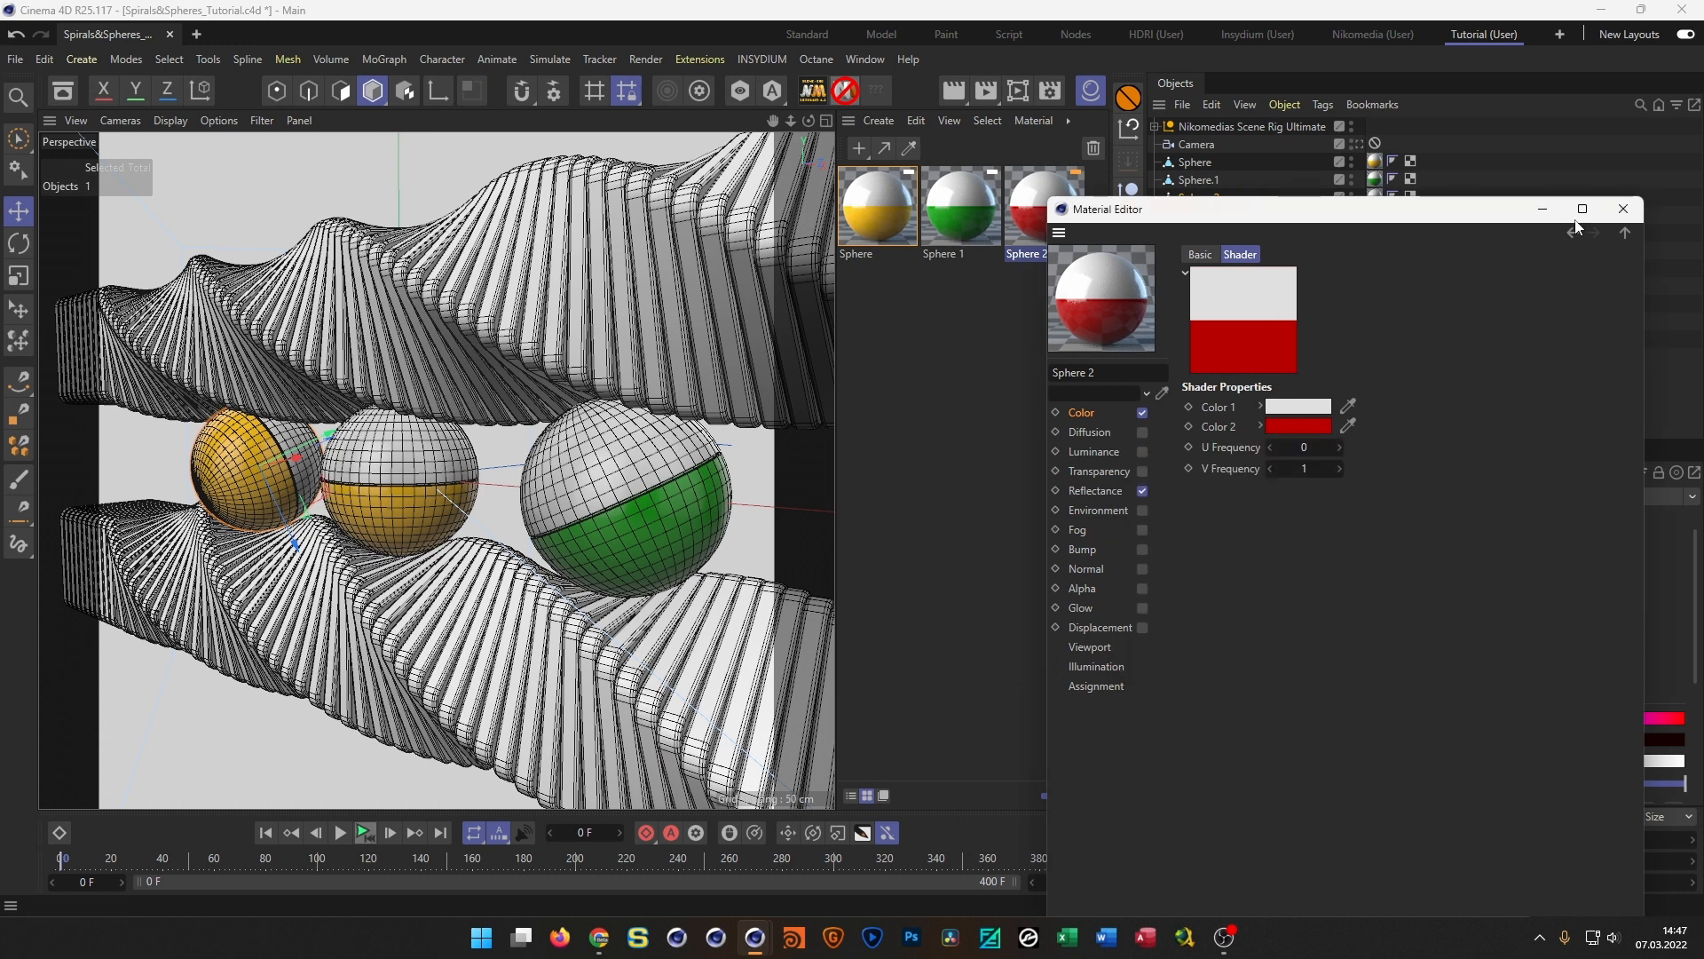
left_click(1624, 208)
left_click_drag(1375, 303, 1376, 197)
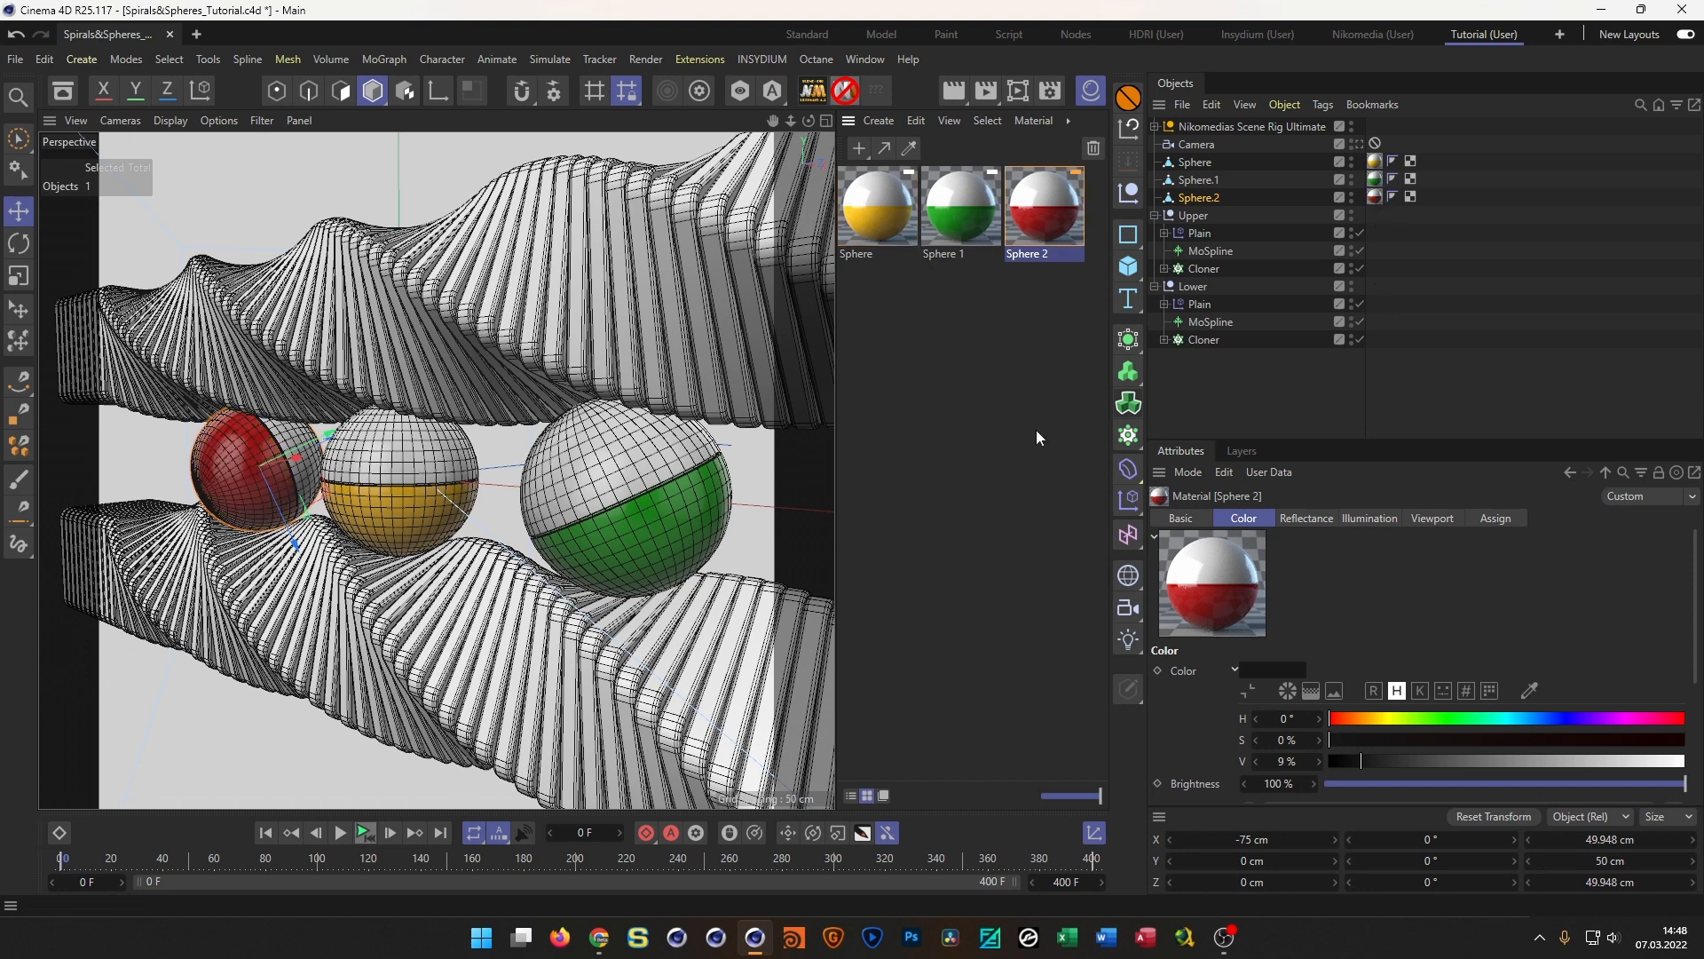
Examine the three coloured spheres between the two spirals from different angles and distances
scroll(513, 508, "down", 5)
scroll(513, 508, "up", 4)
left_click_drag(513, 506, 473, 571, "alt")
scroll(473, 571, "down", 4)
middle_click_drag(455, 462, 434, 313, "alt")
scroll(455, 392, "up", 4)
left_click_drag(461, 376, 461, 380, "alt")
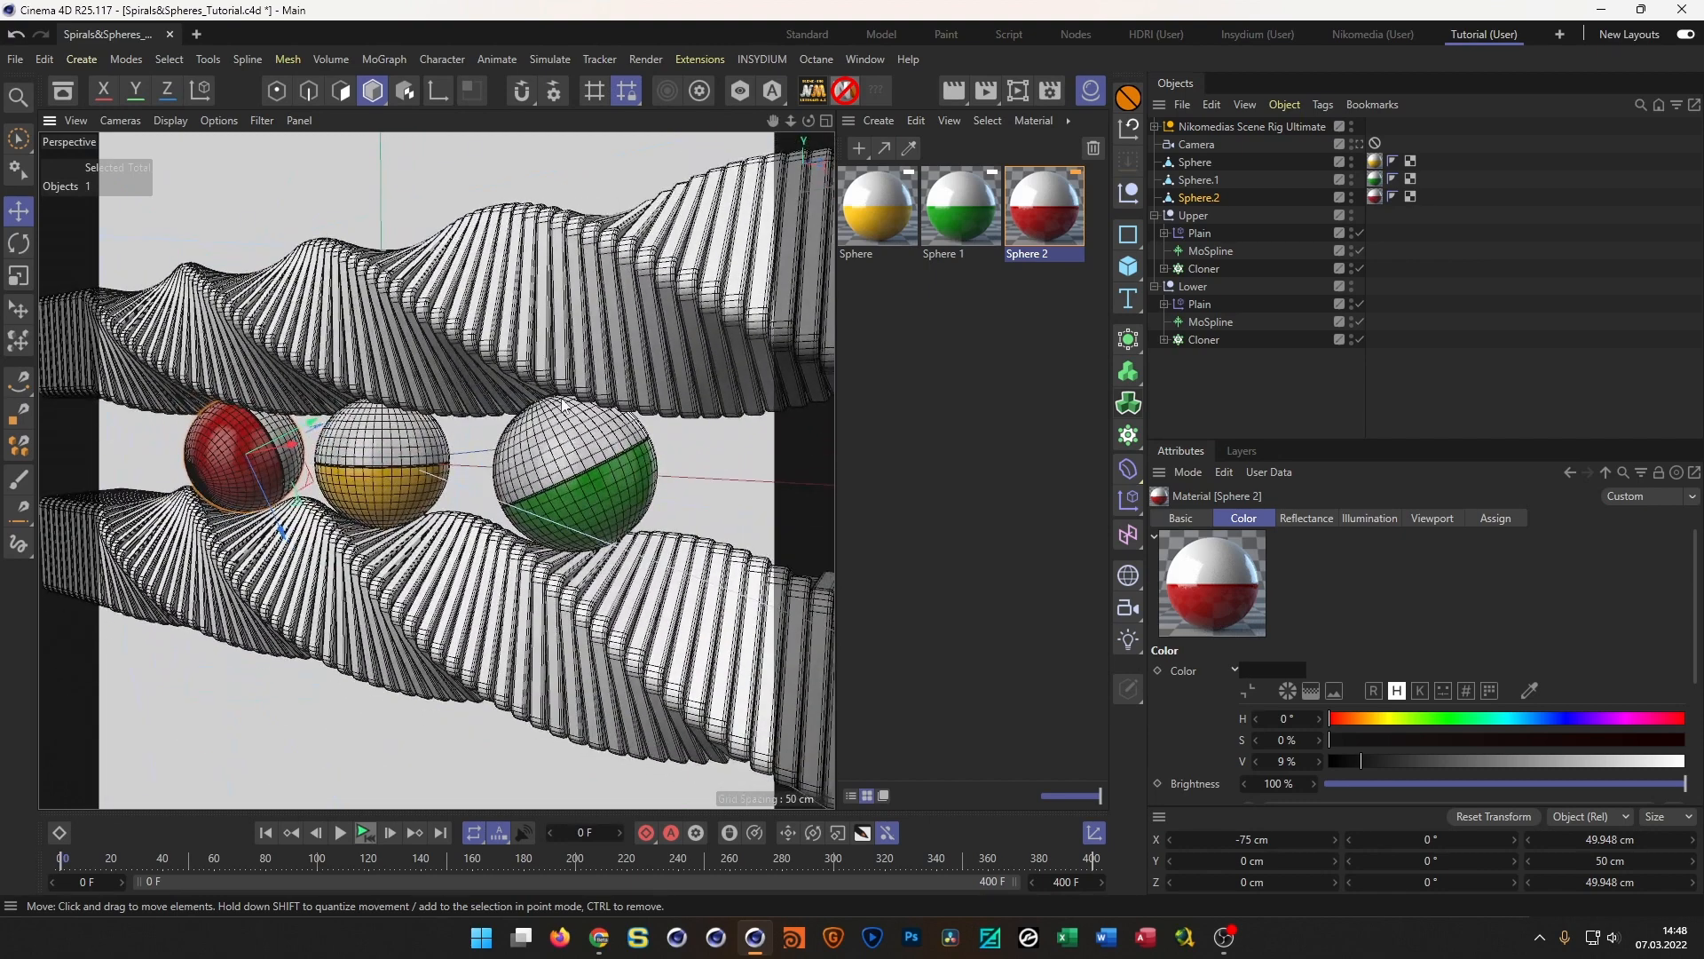
Create a new material and name it Cloner
double_click(891, 344)
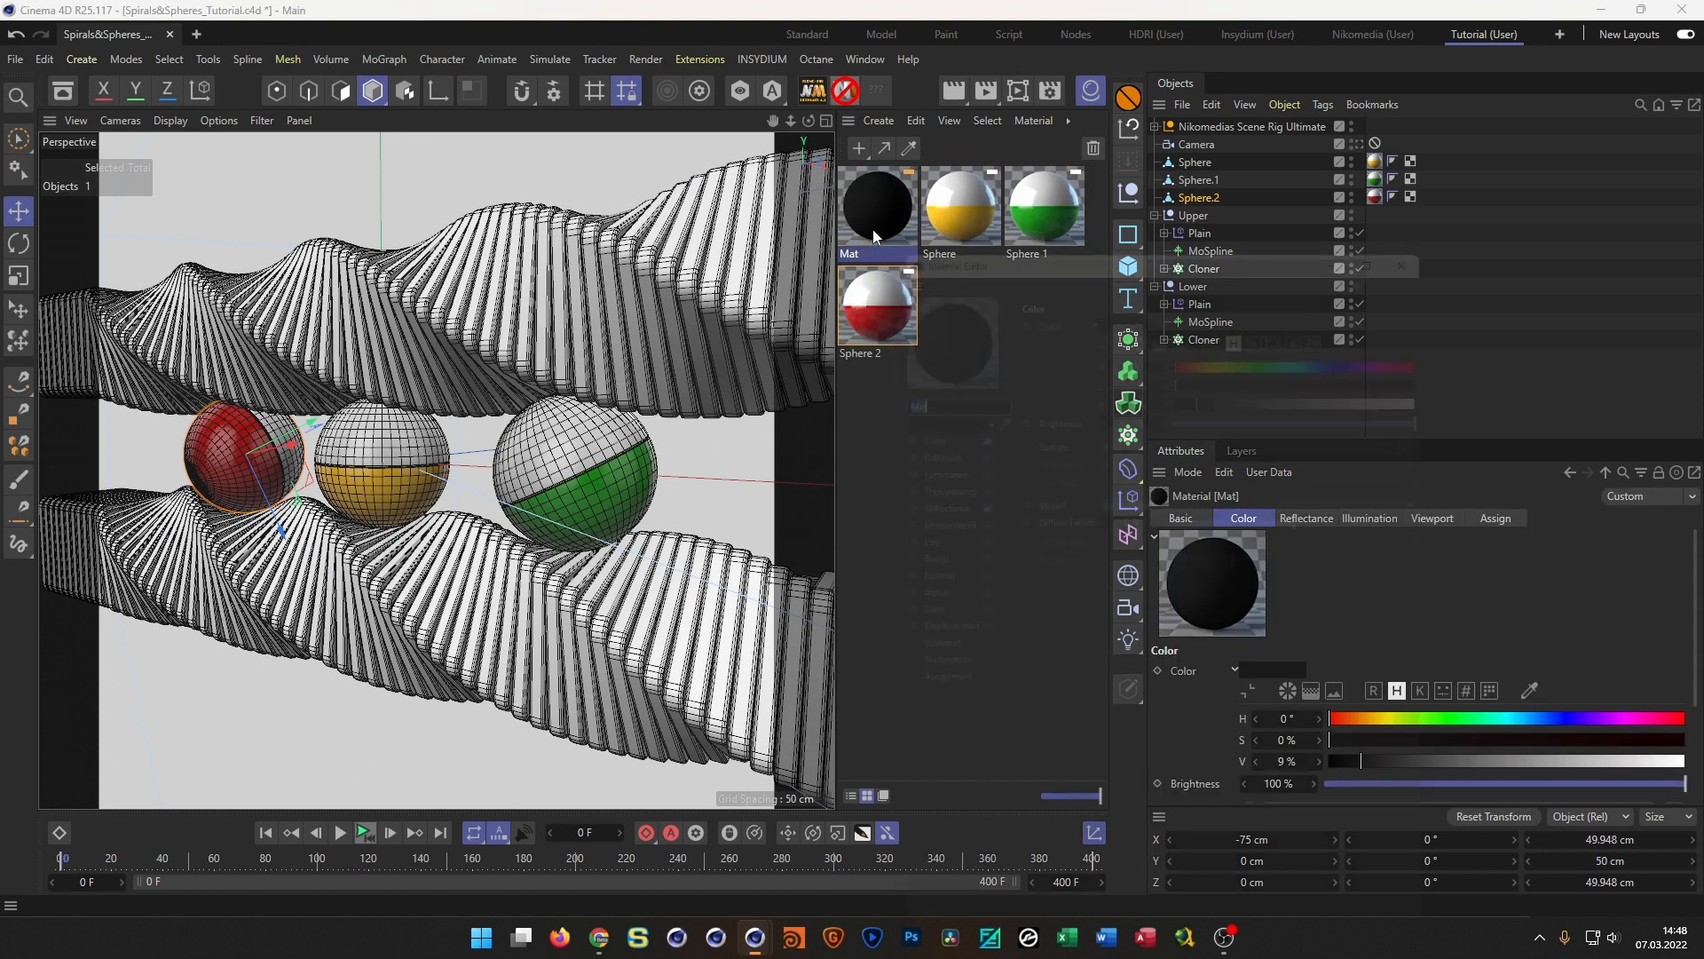
double_click(875, 237)
type("Cloner")
key("Return")
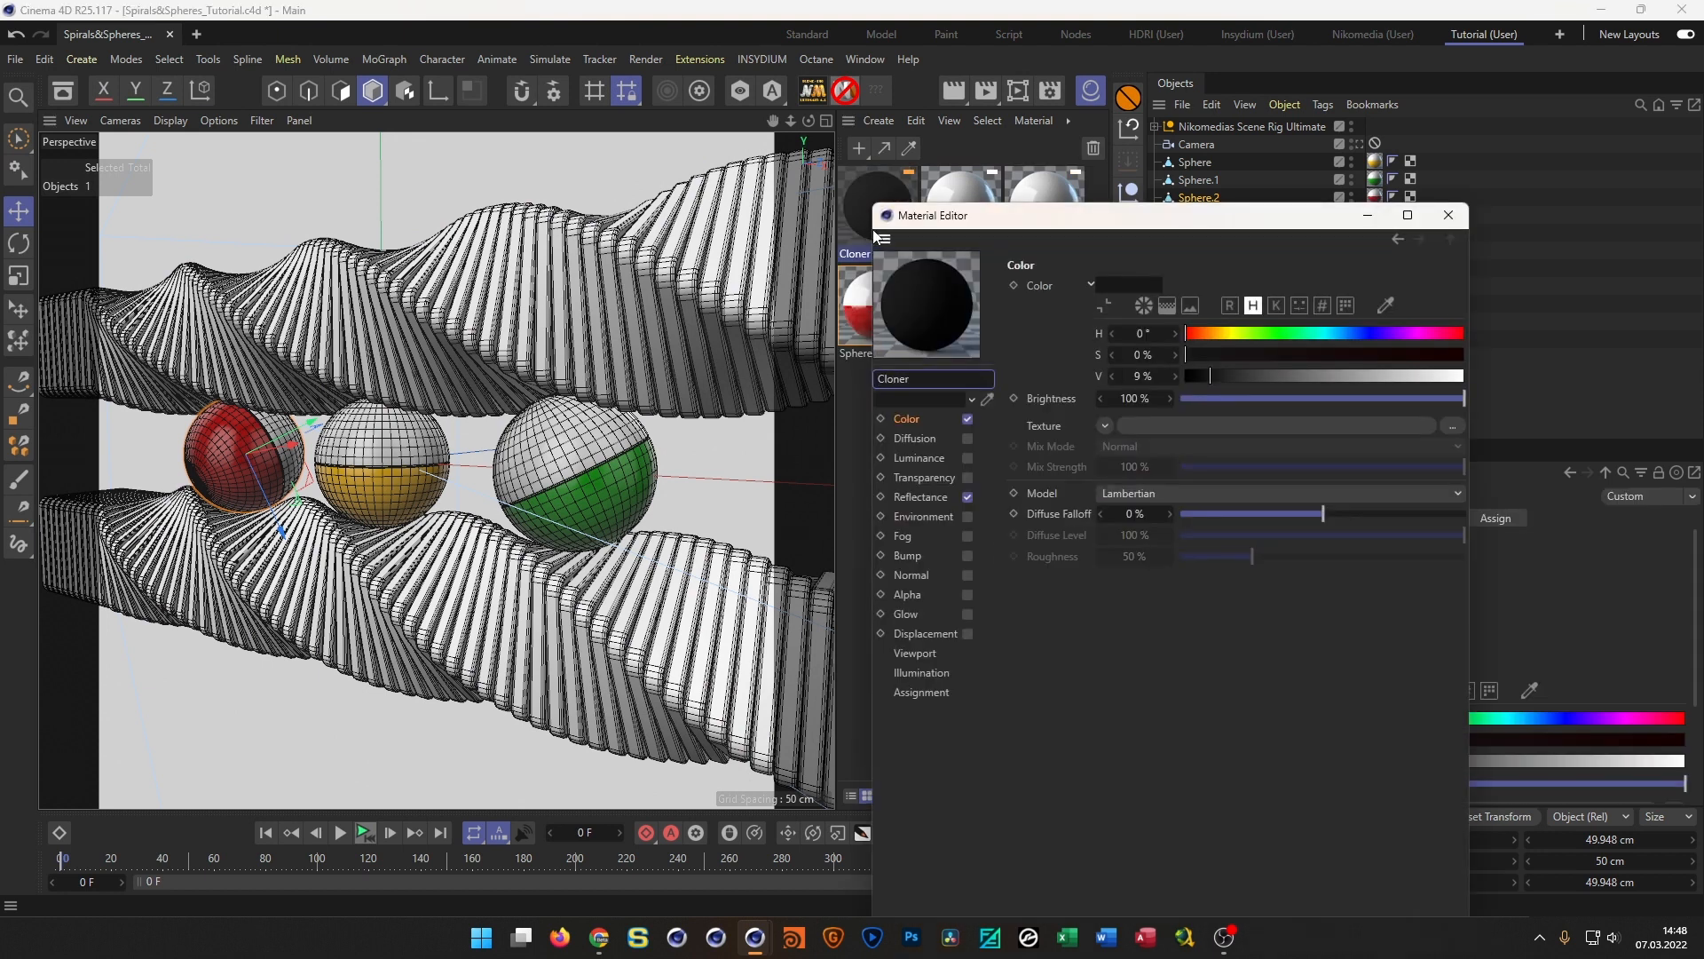
Set the Cloner material's reflection strength to 100% and give it a Dielectric Fresnel with the PET preset
left_click(941, 497)
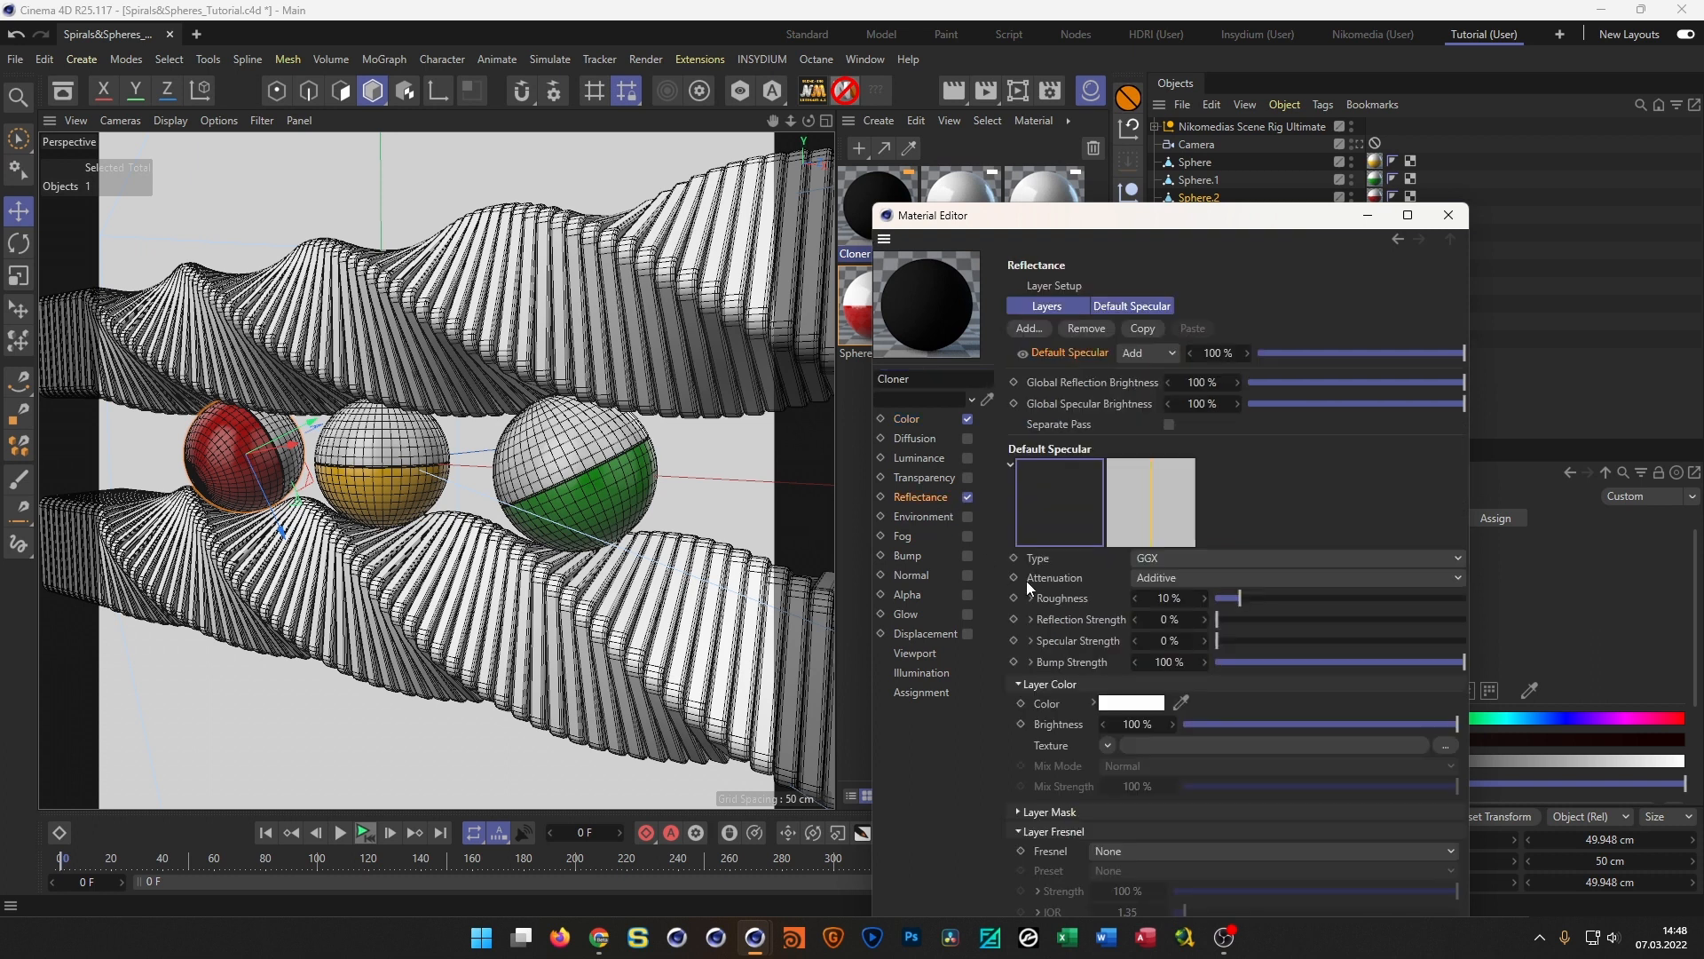
left_click_drag(1266, 619, 1465, 618)
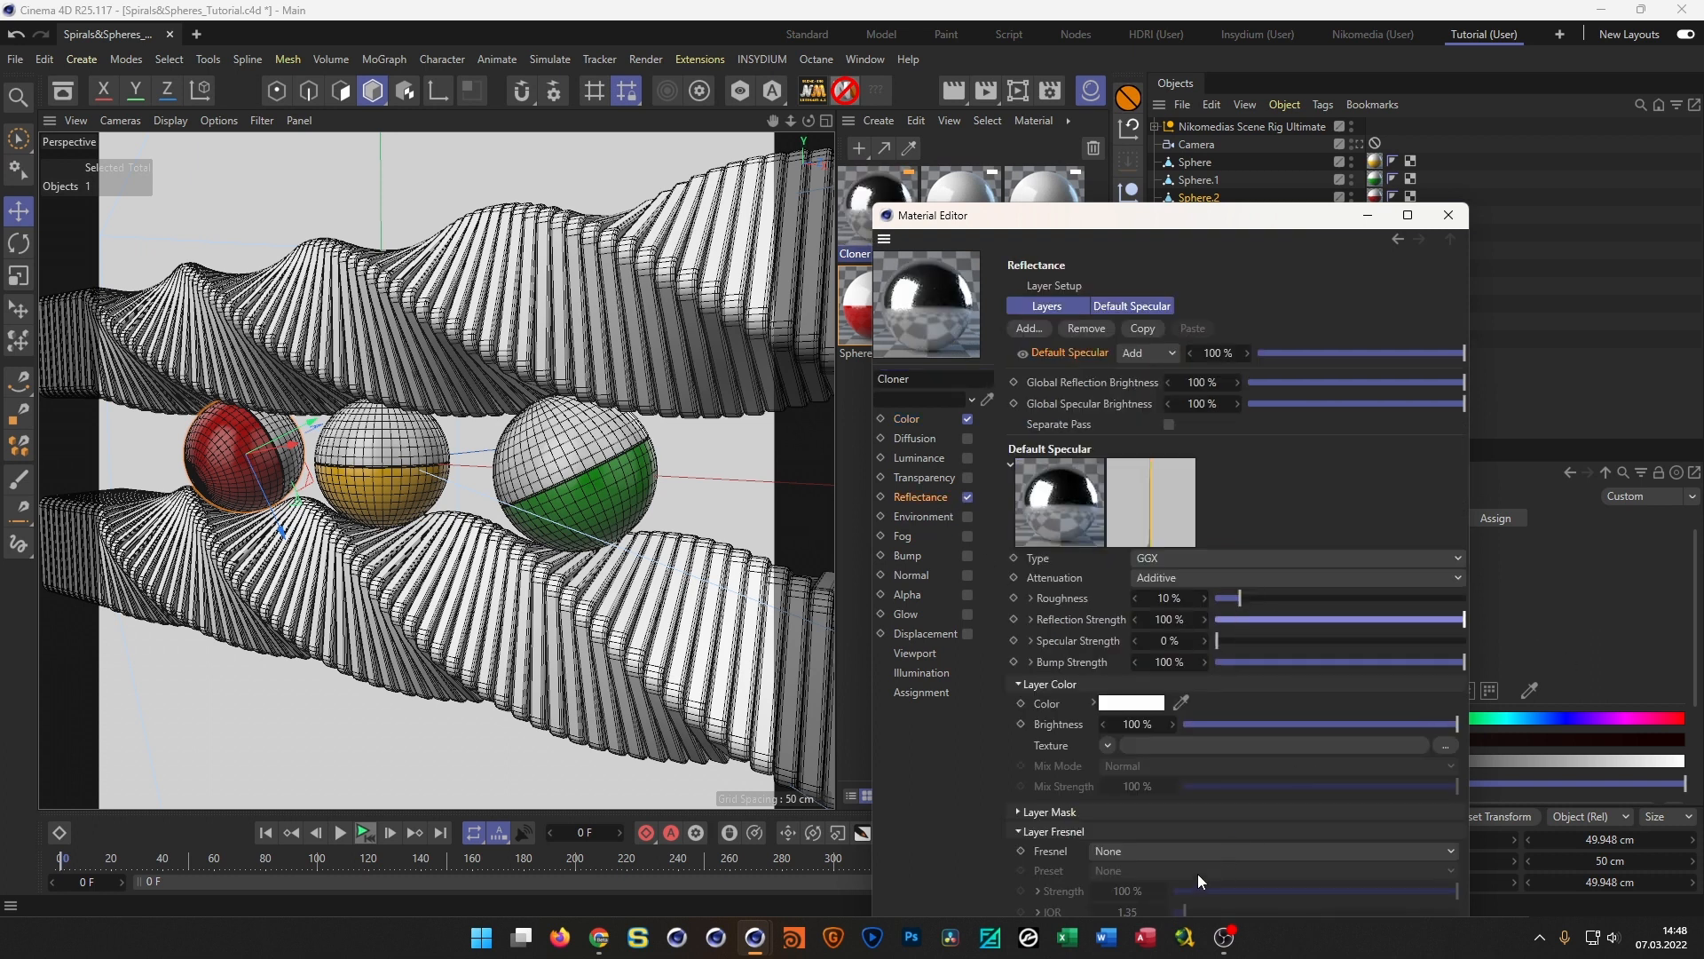
left_click(1164, 851)
left_click(1181, 892)
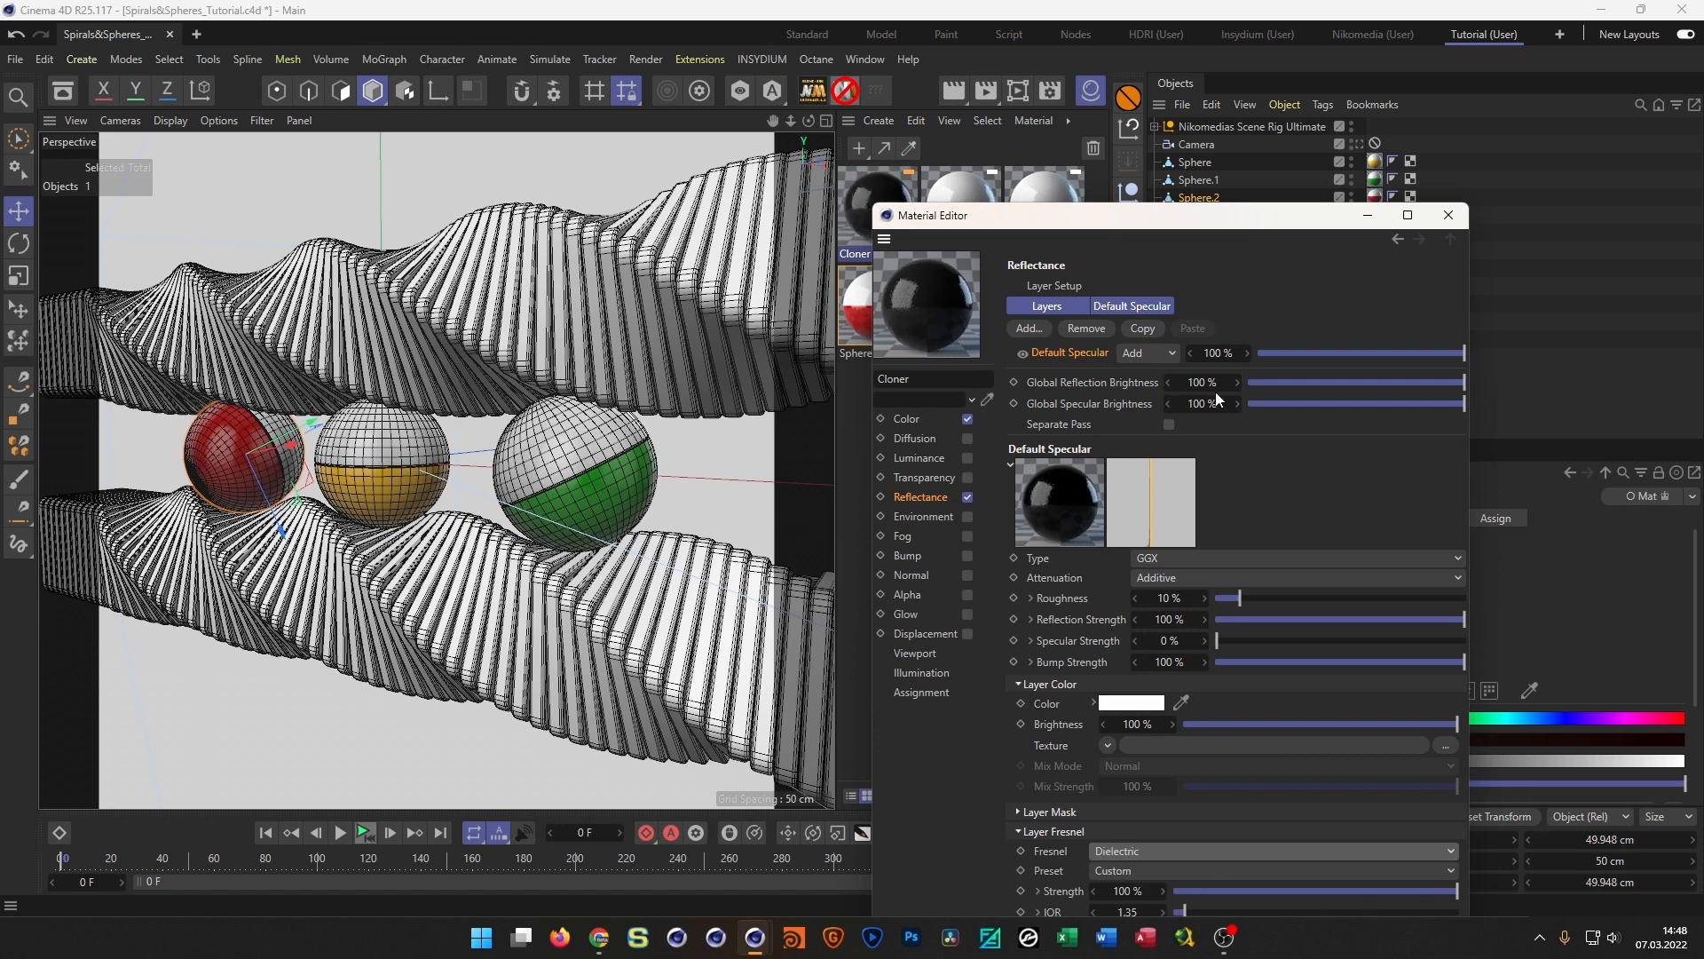
left_click_drag(1175, 228, 911, 75)
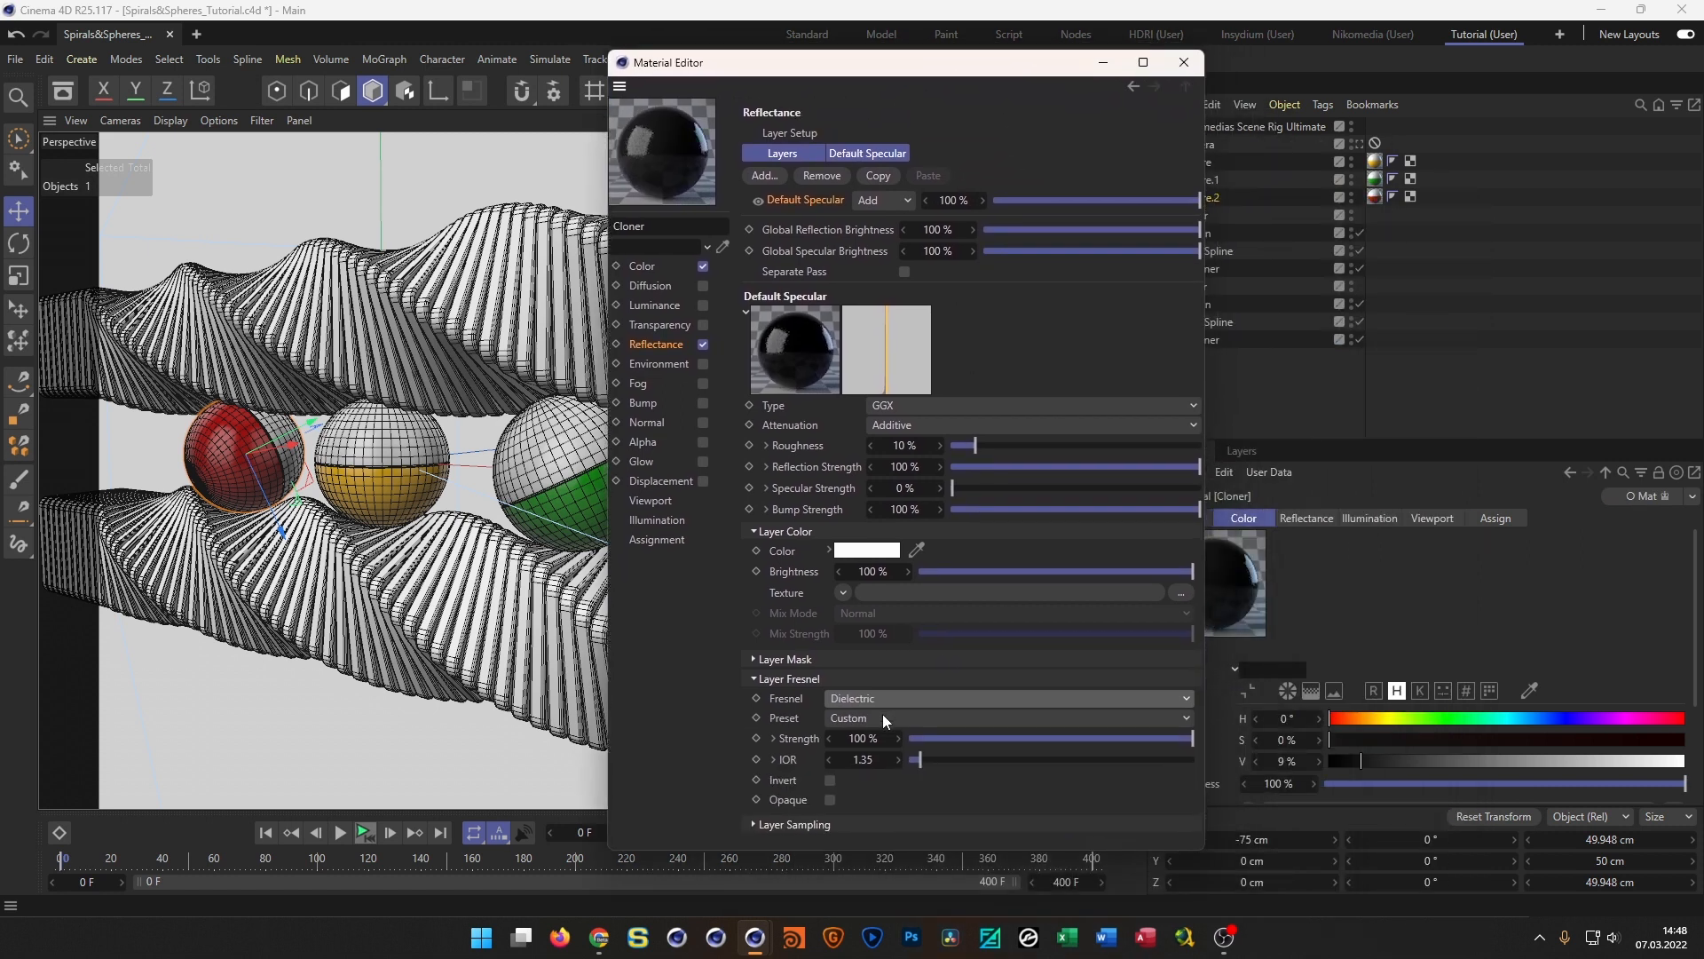
left_click(883, 717)
left_click(934, 856)
key("Down")
key("Down")
key("Down")
key("Down")
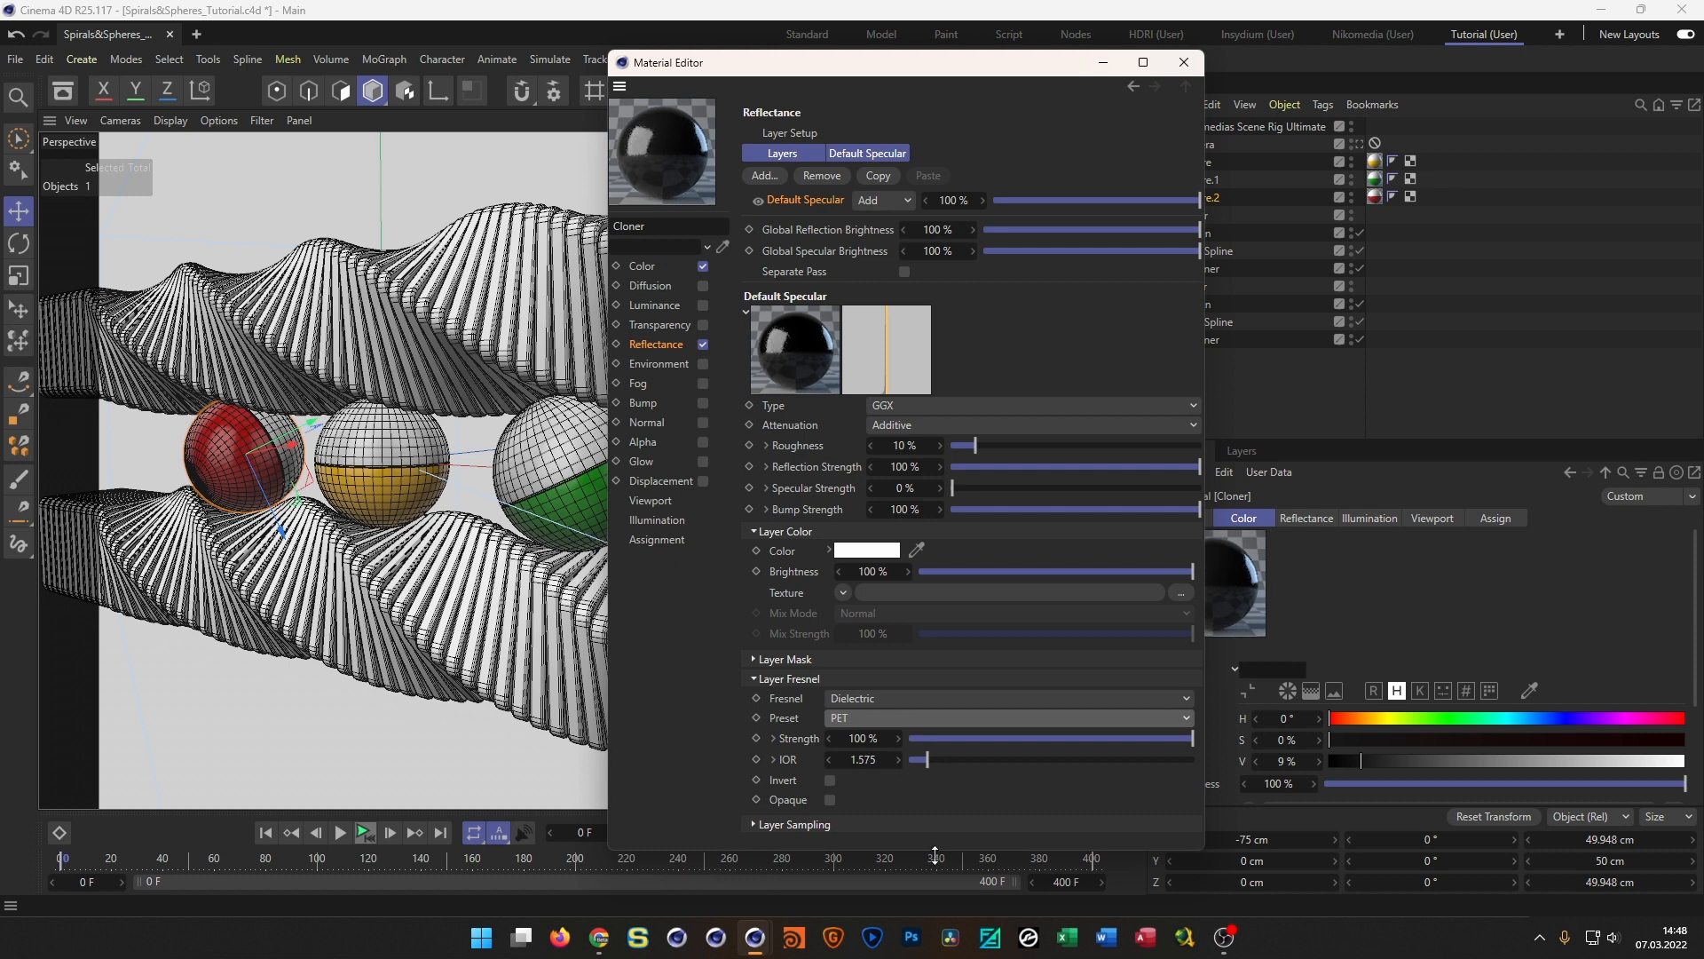
left_click_drag(917, 74, 661, 80)
left_click(928, 67)
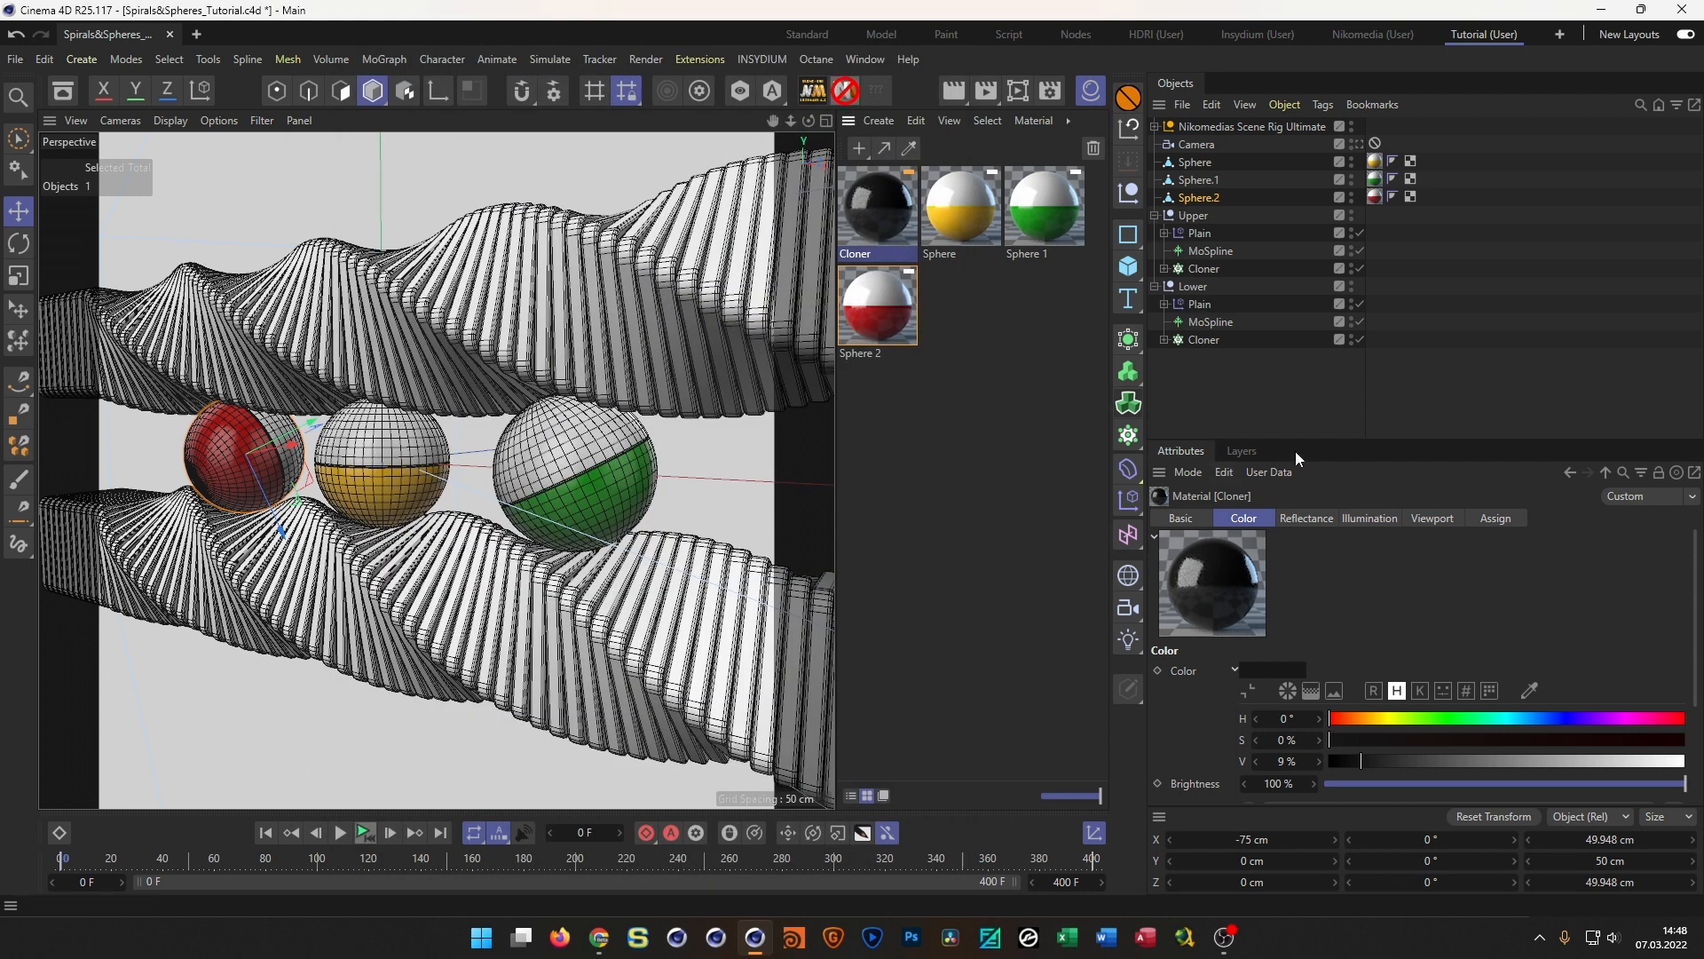
Save the Cloner material's settings as the default material preset named Mat in the Assets database, category Presets
left_click_drag(1313, 441, 1313, 277)
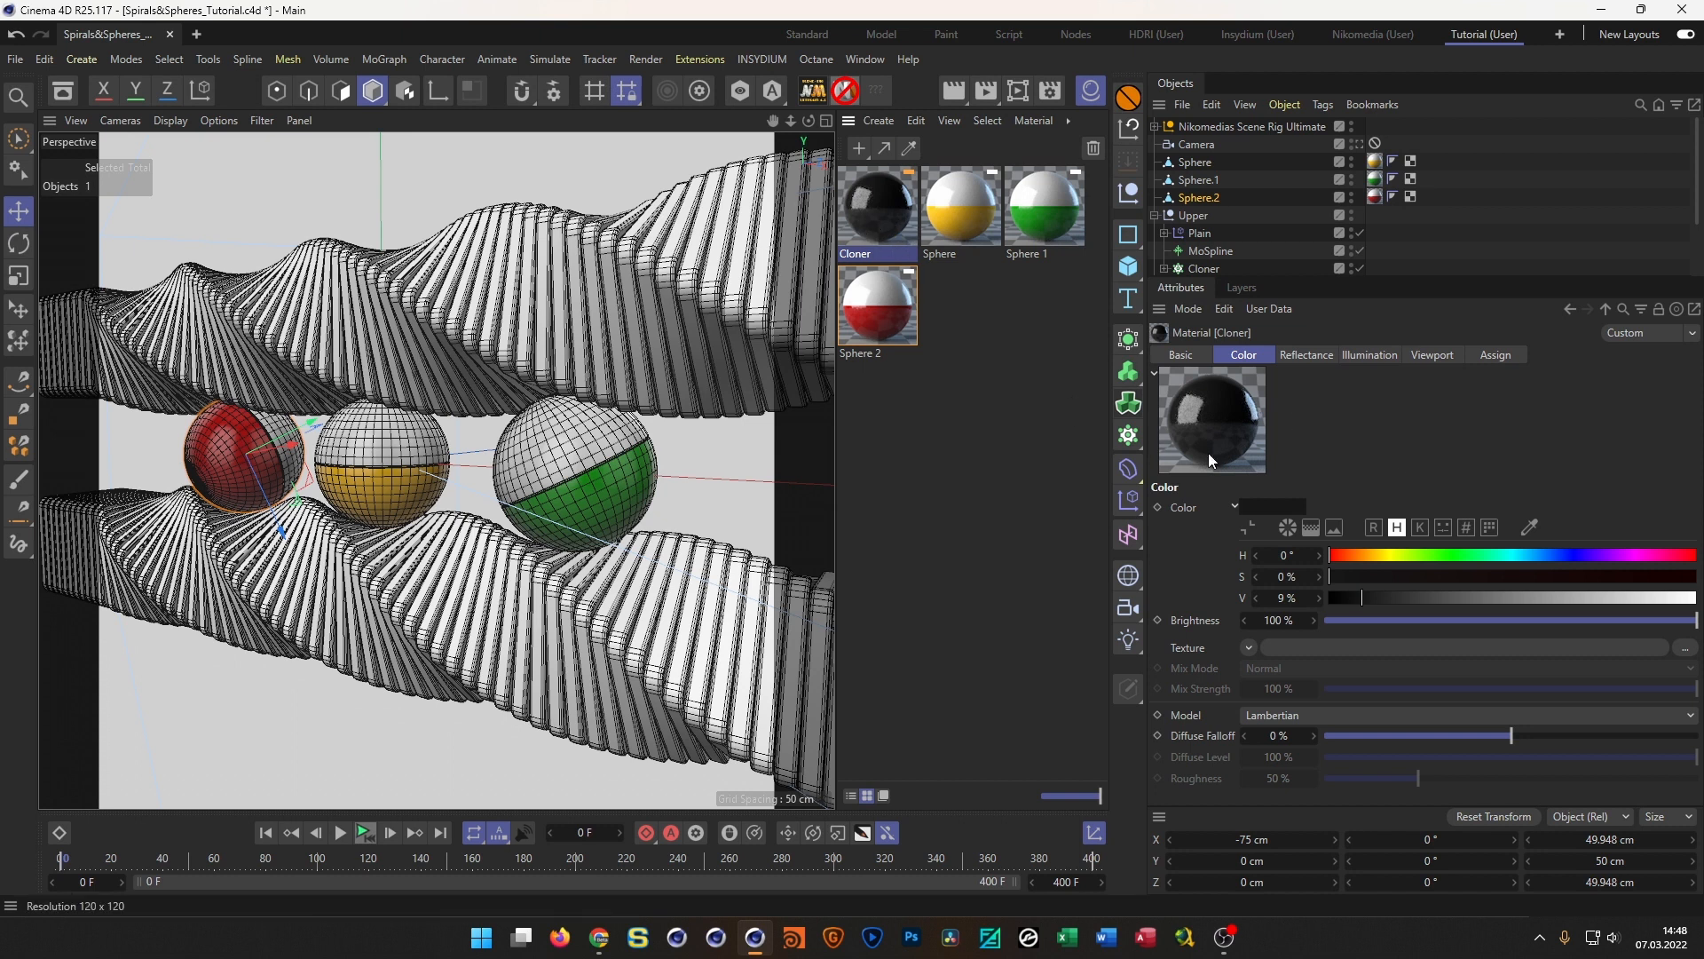
left_click(1225, 310)
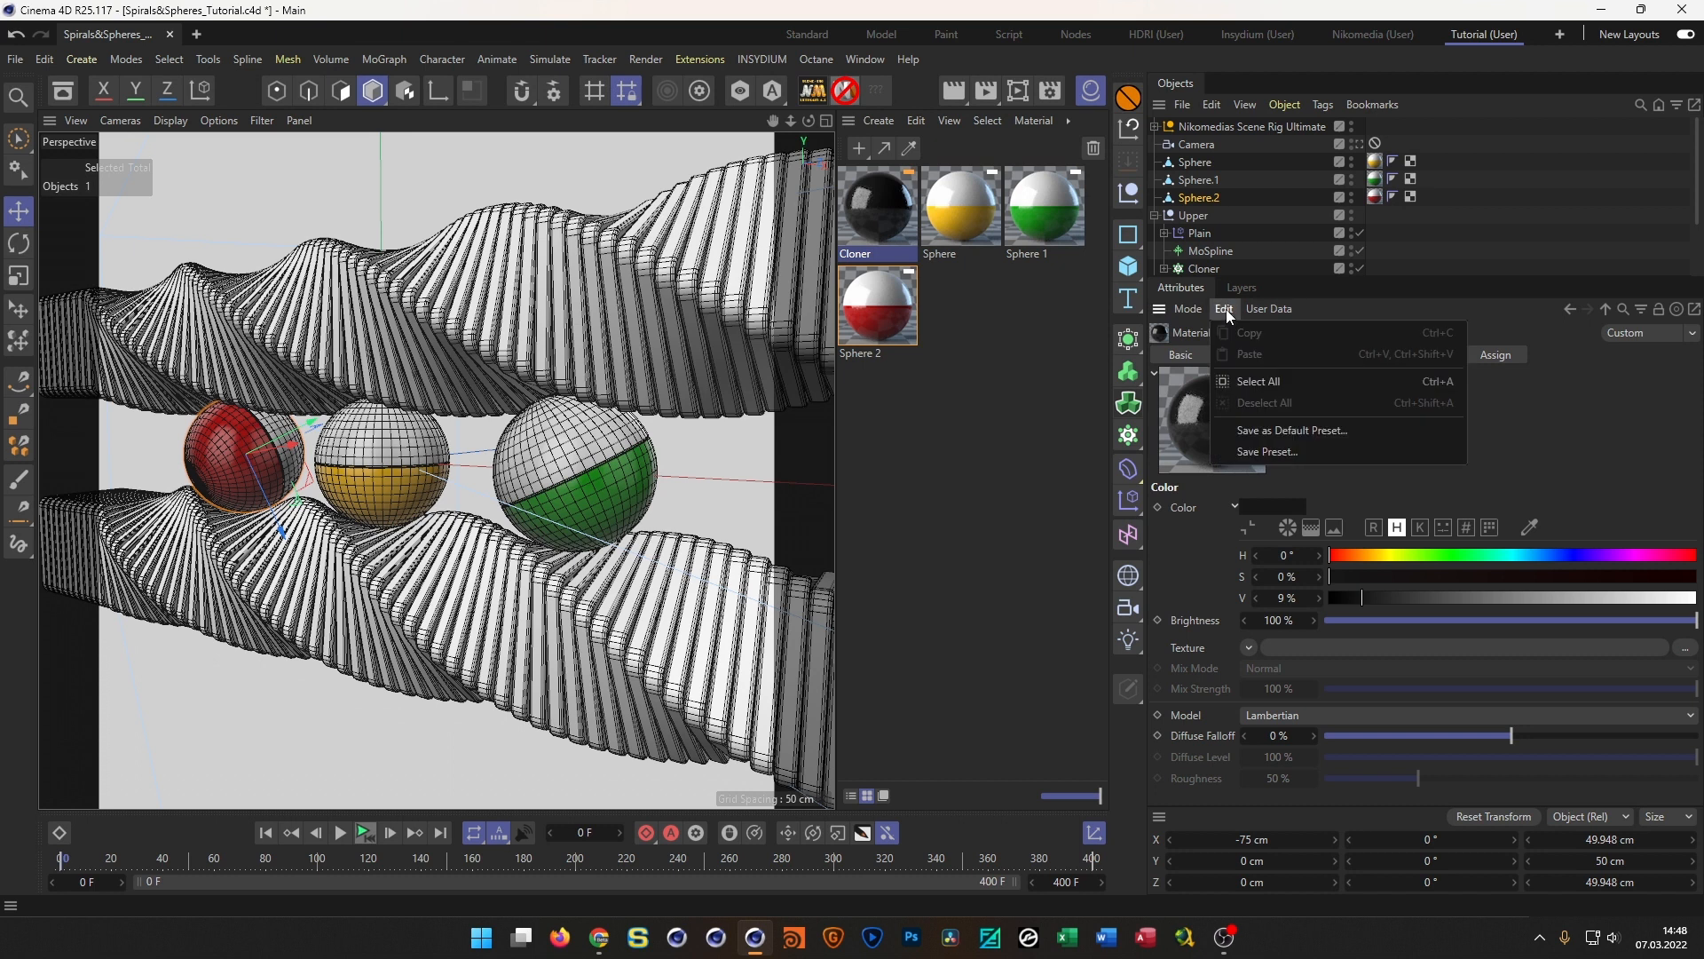
left_click(1299, 433)
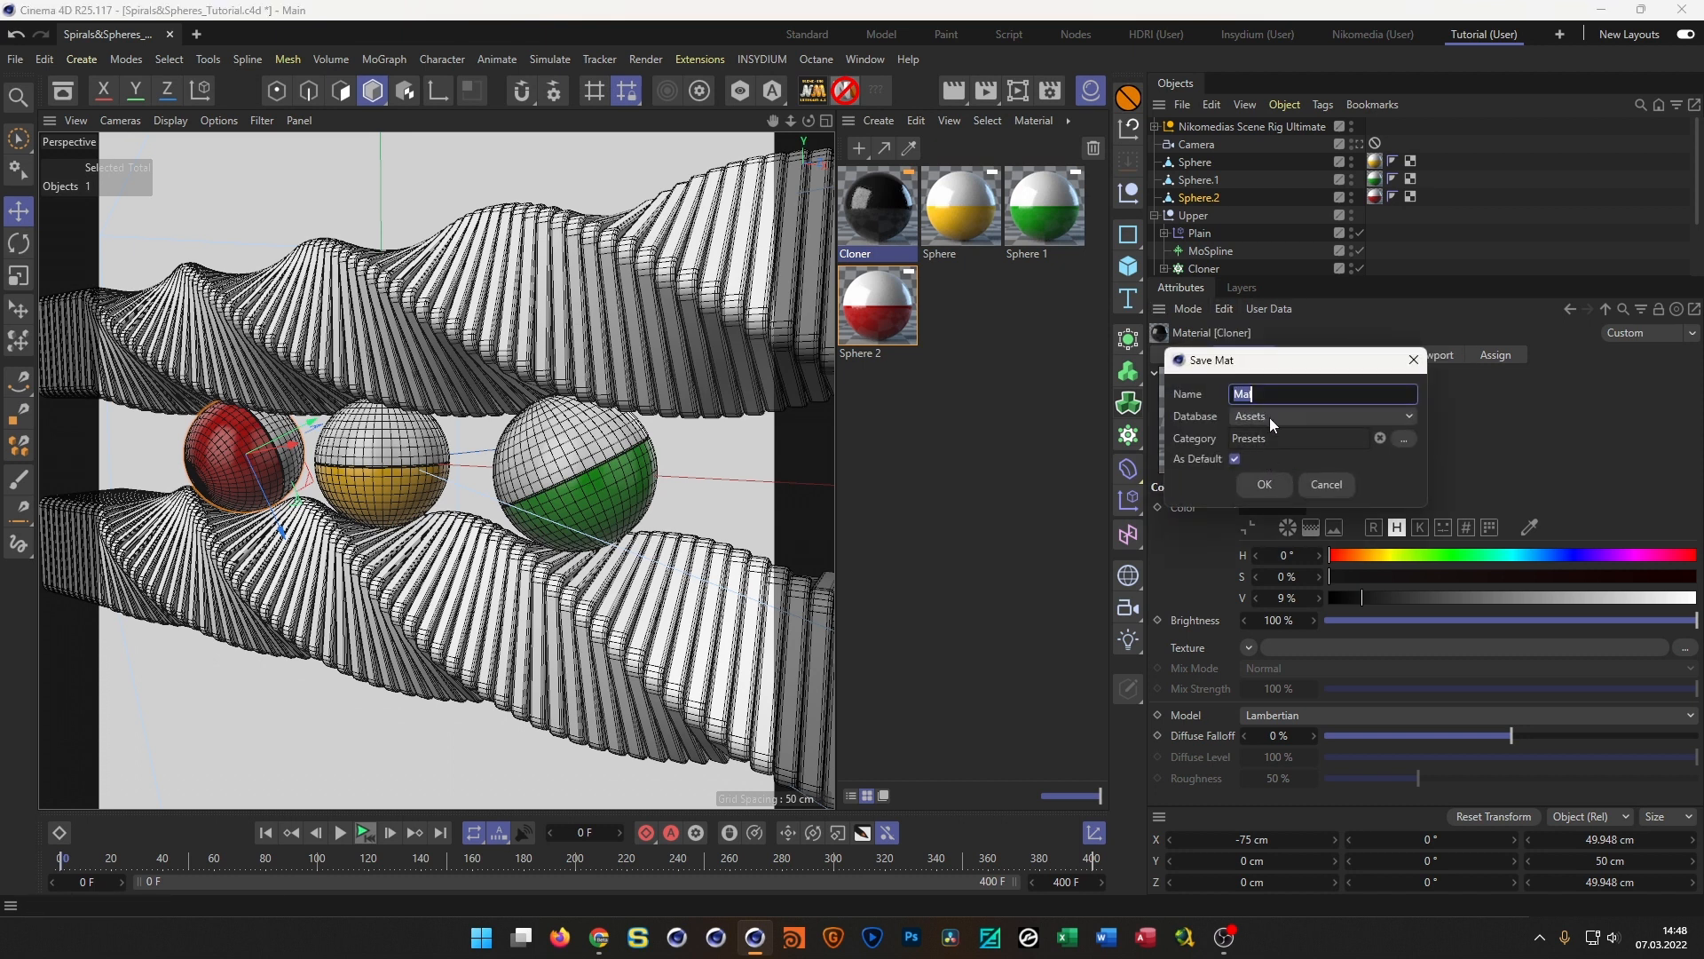
left_click(1267, 417)
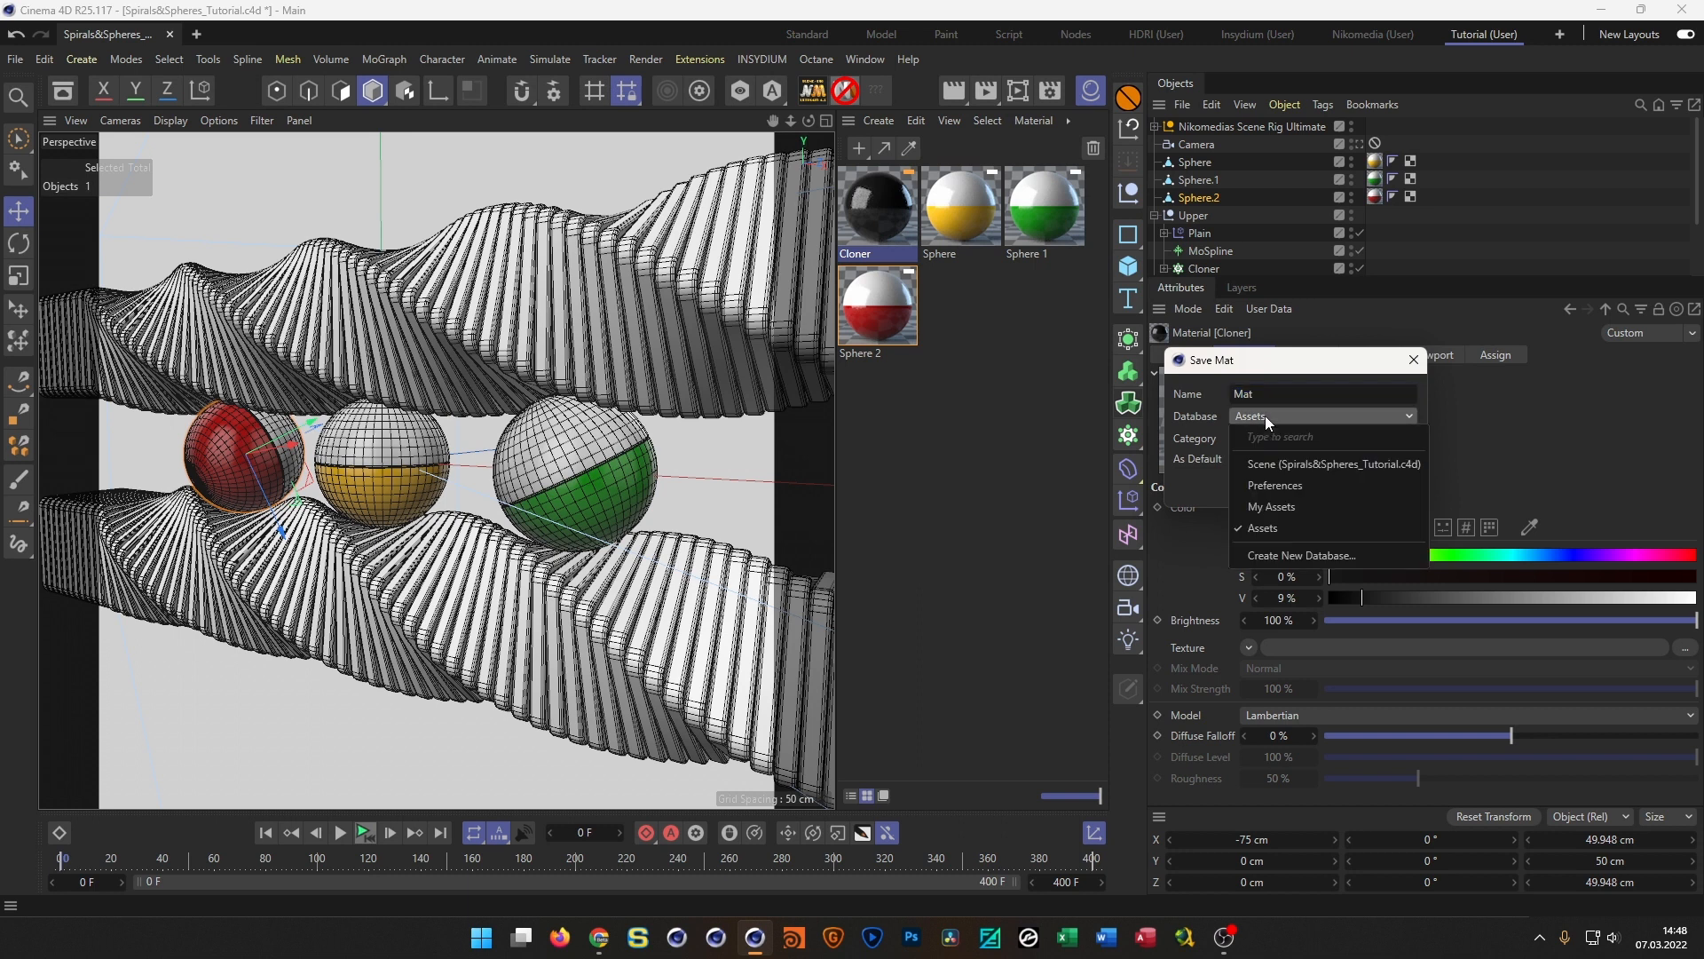
left_click(1257, 526)
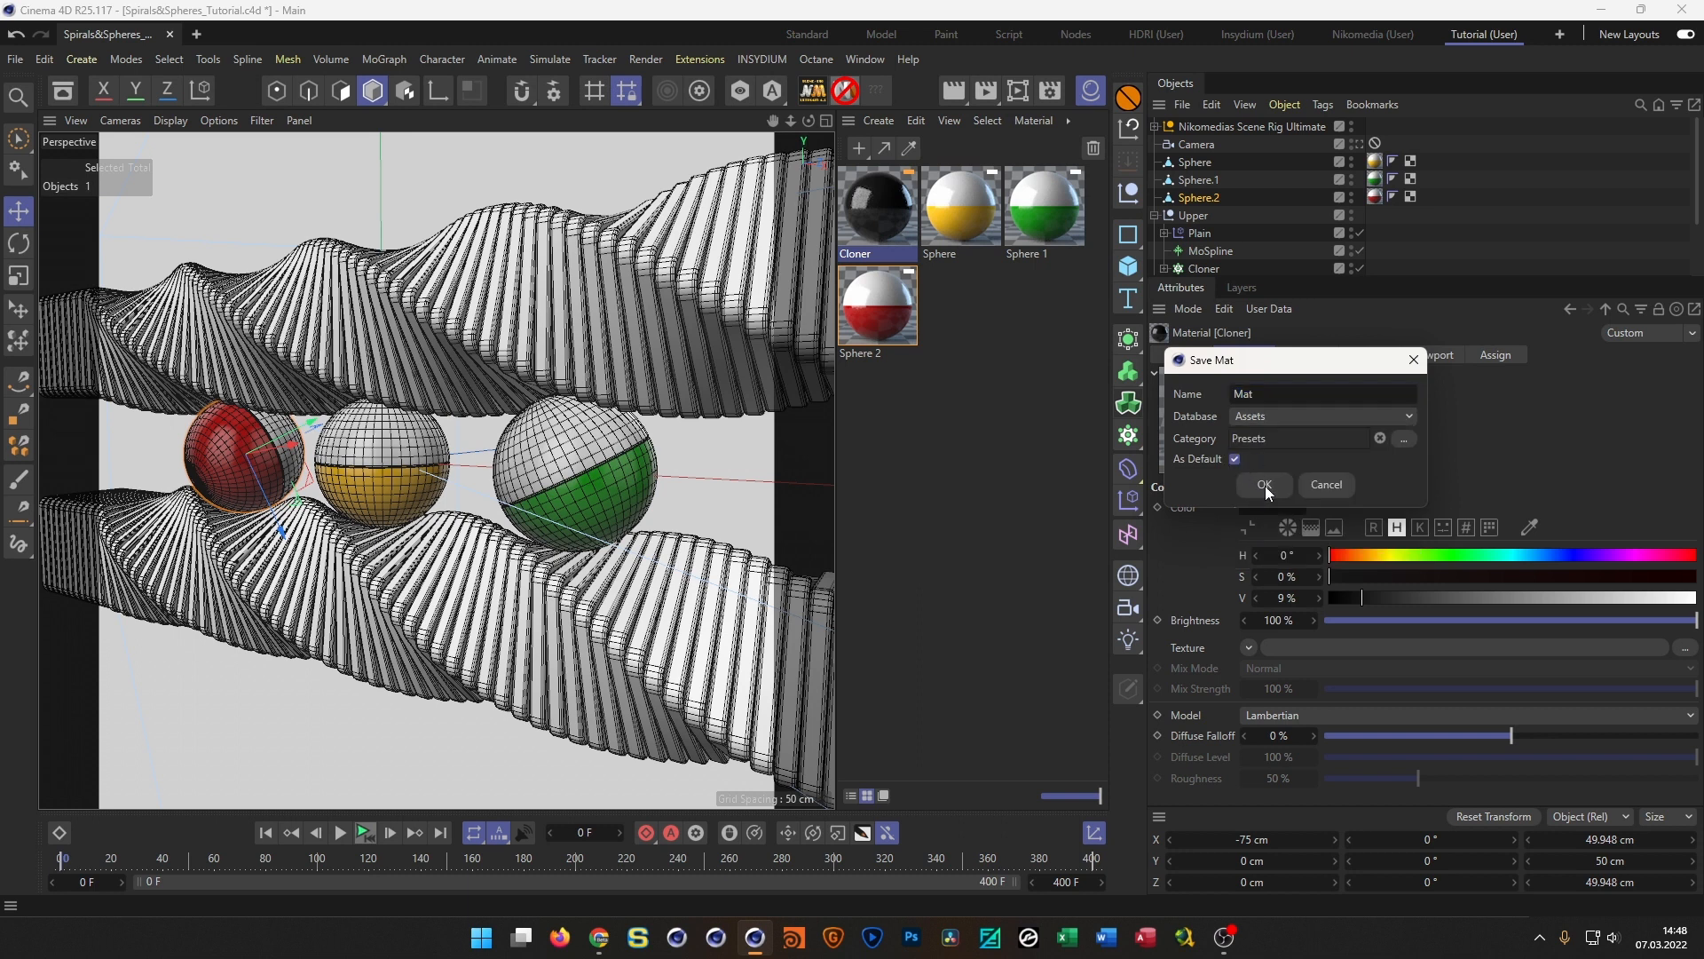
left_click(1265, 486)
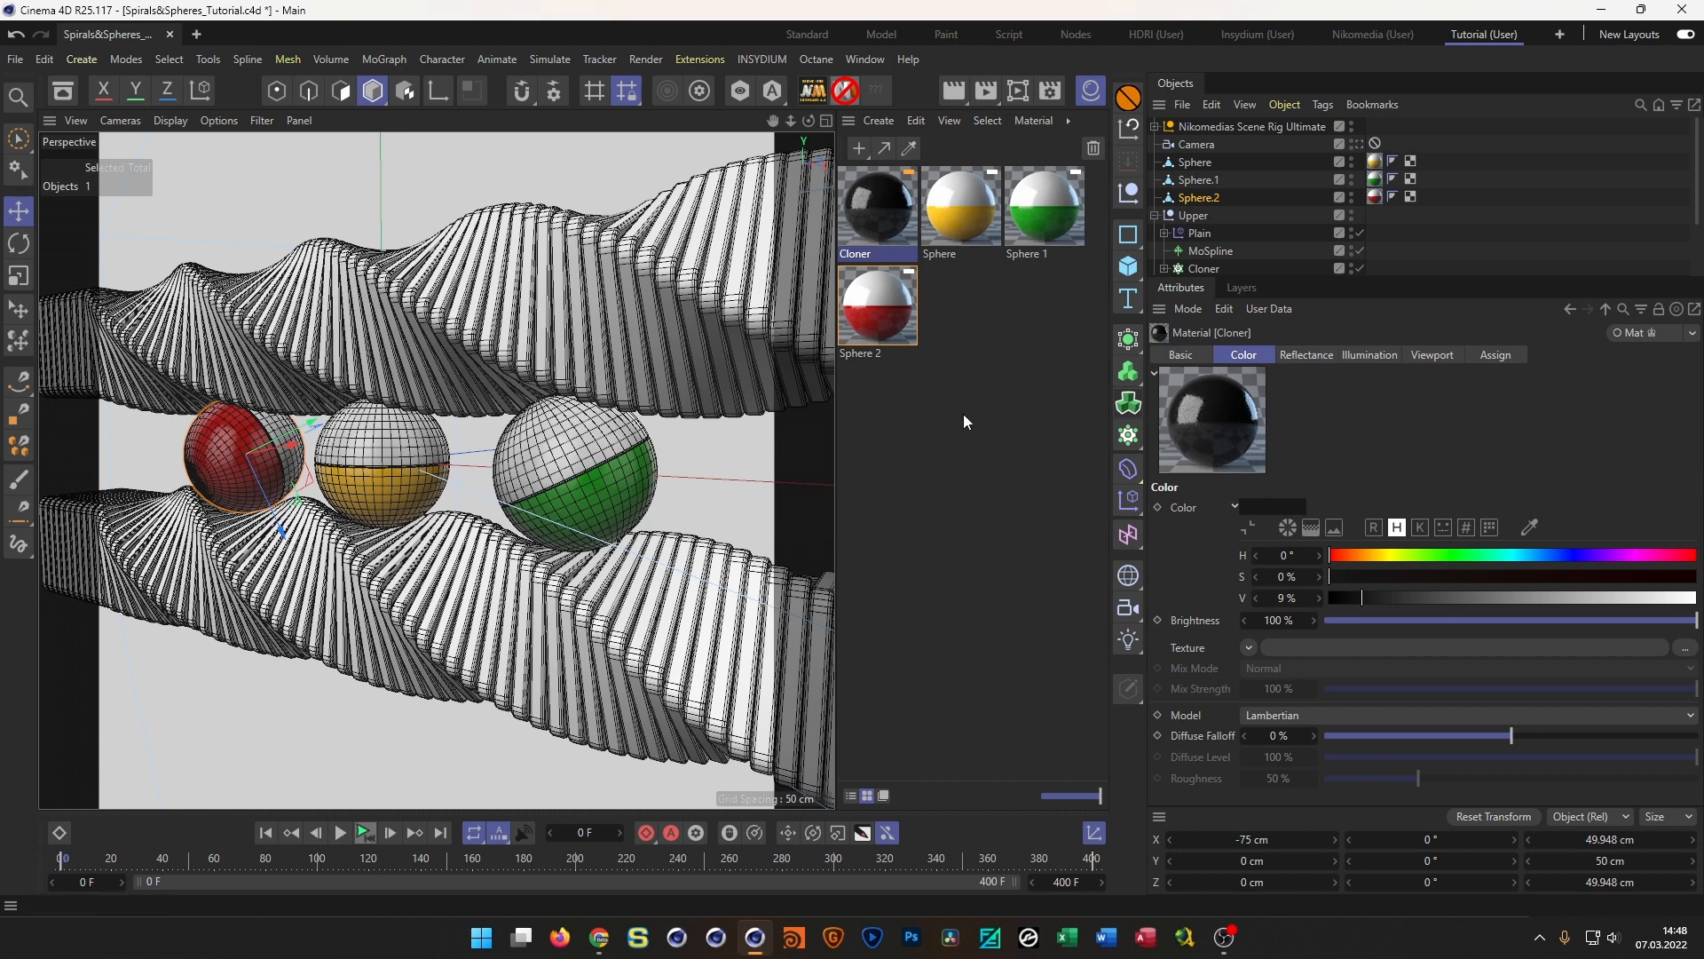
Create a test material to check whether its reflectance follows the saved default preset, and delete it
double_click(897, 414)
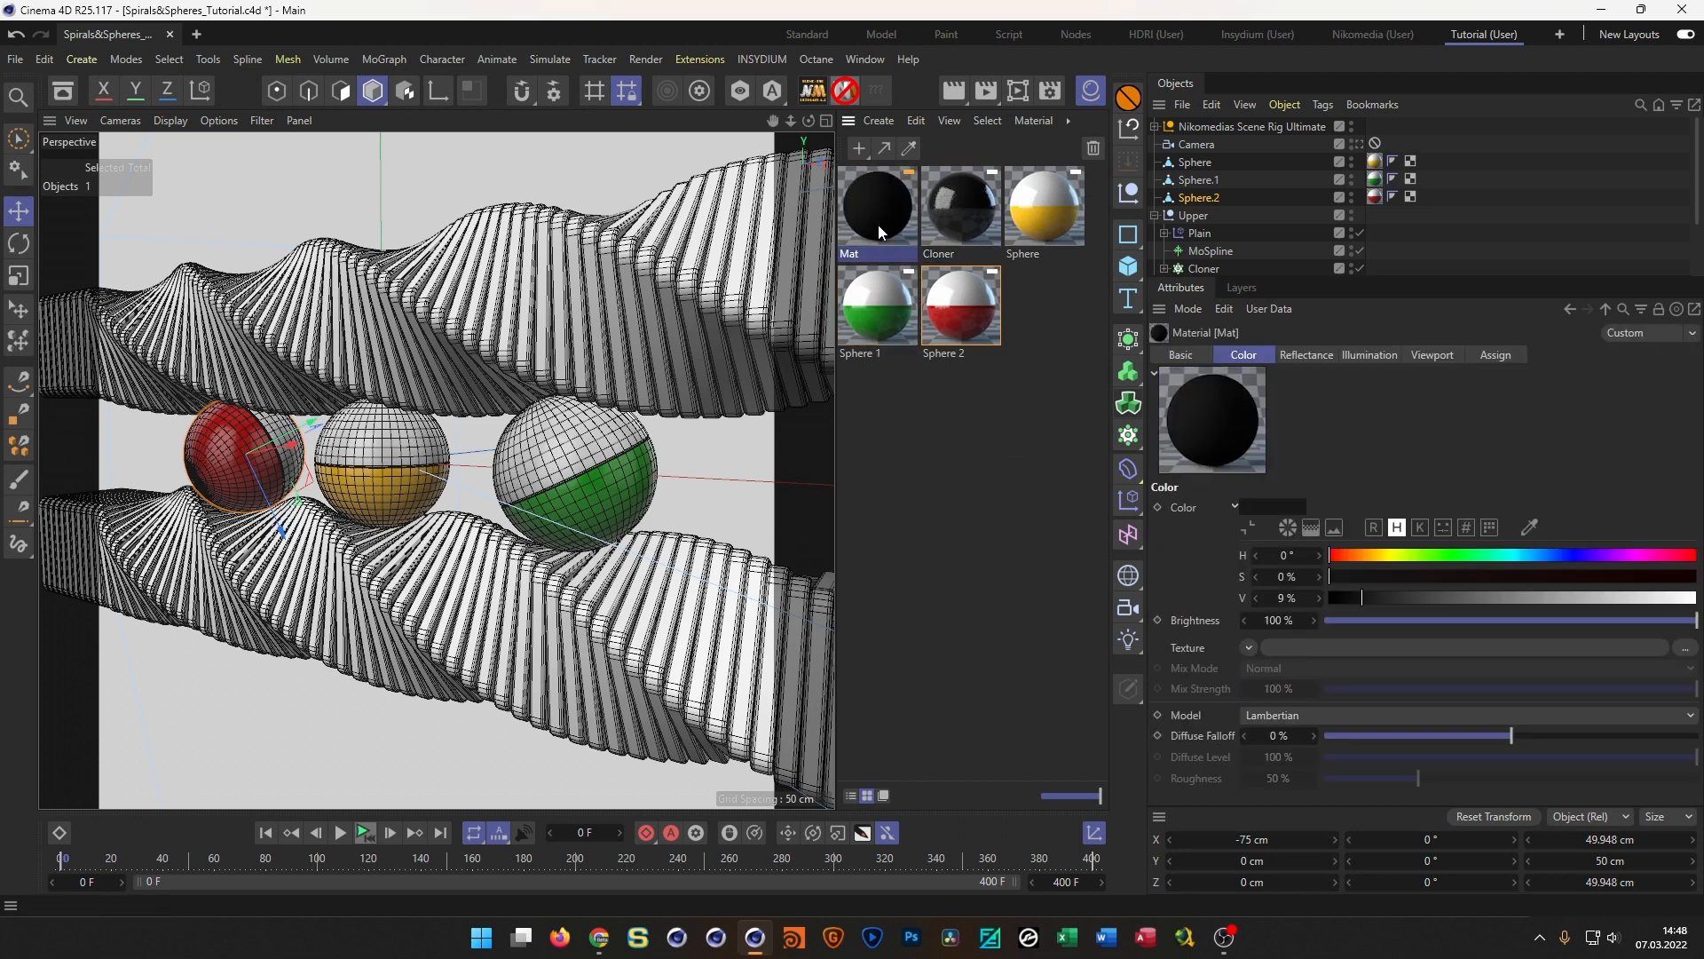
double_click(877, 225)
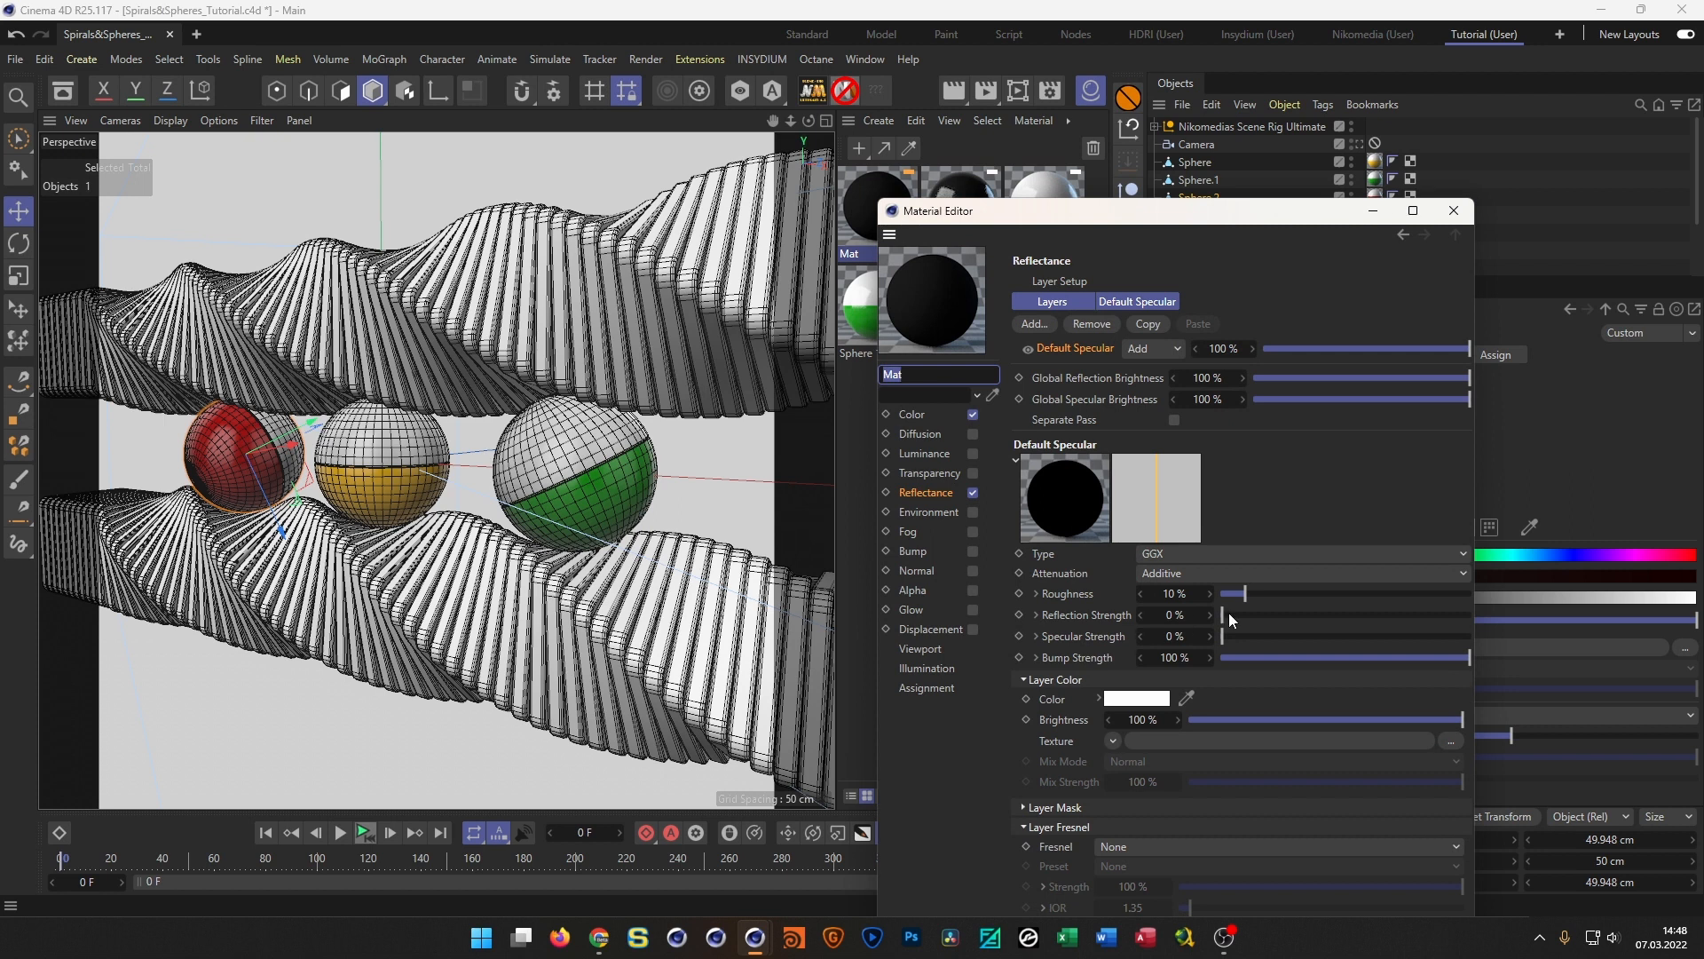
left_click(1453, 210)
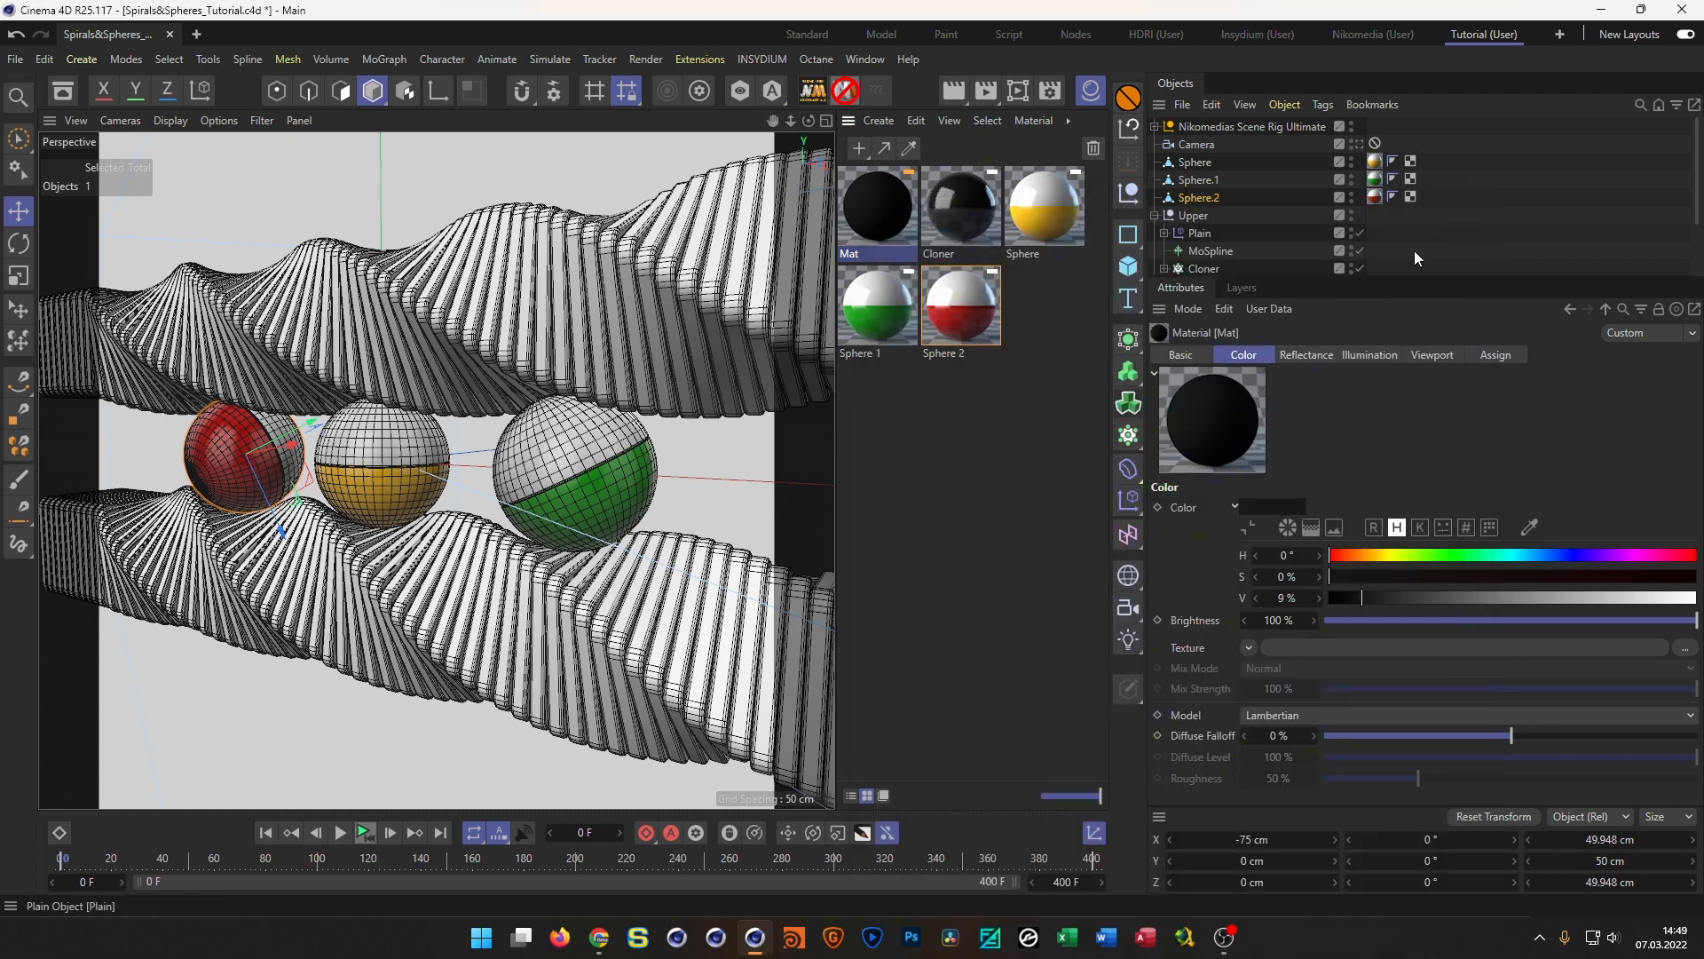
key("Delete")
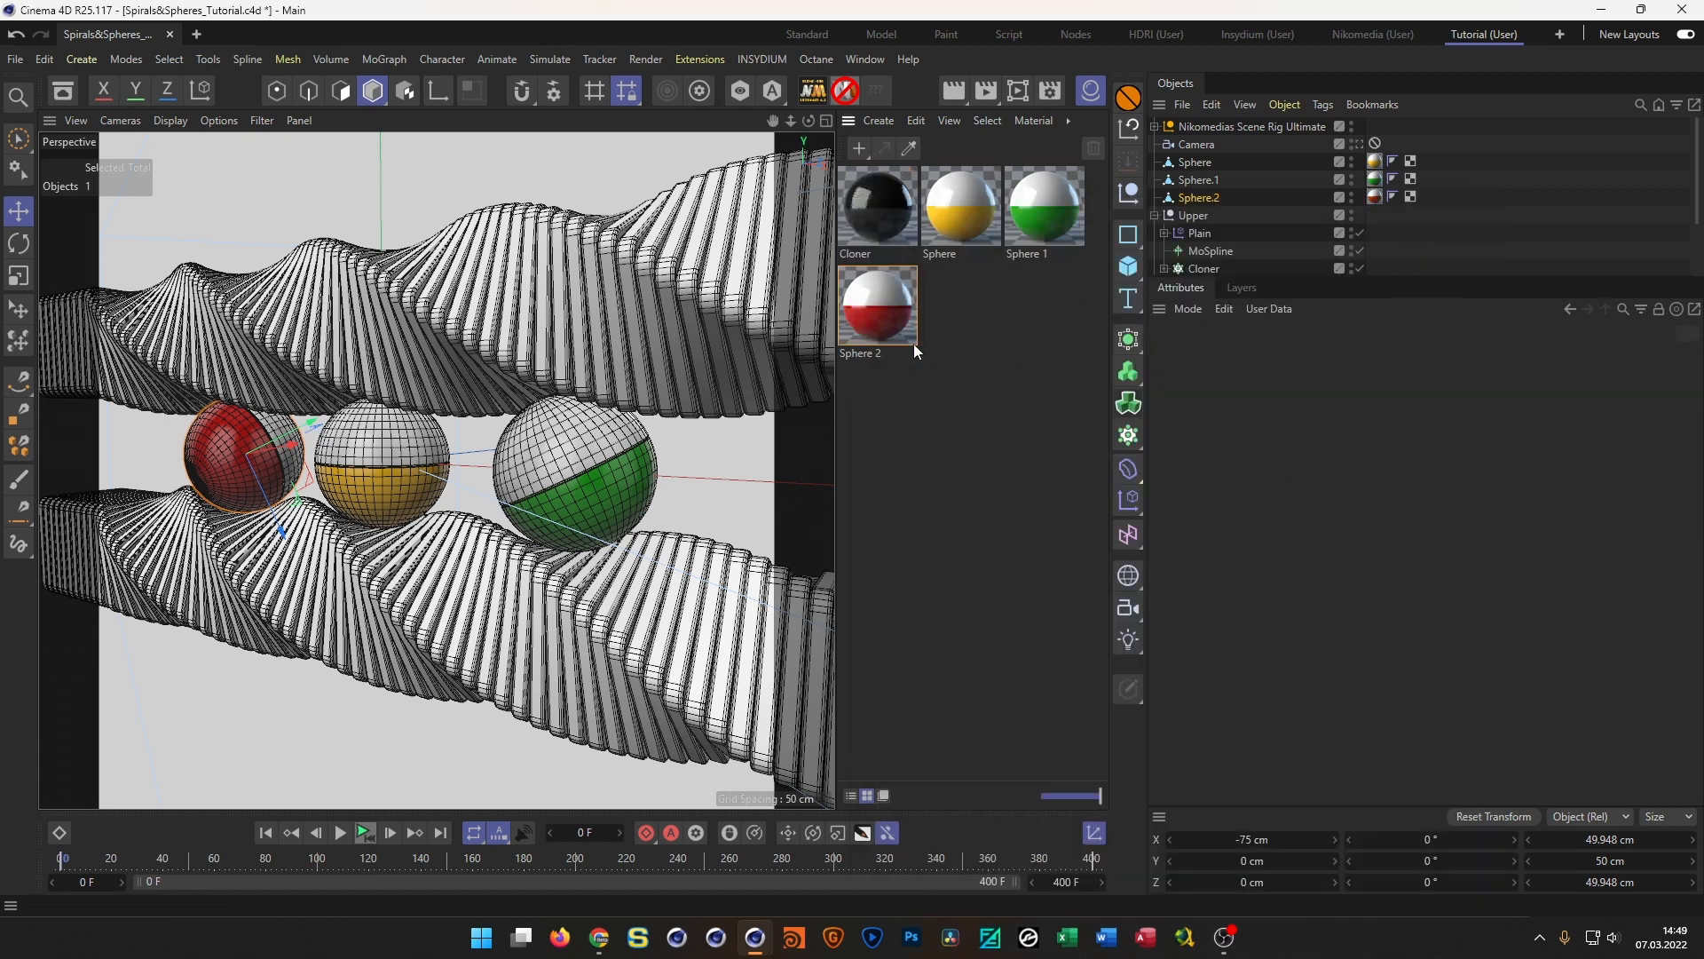
Set the Cloner material's color to near-white with a V value of 96%
left_click(877, 193)
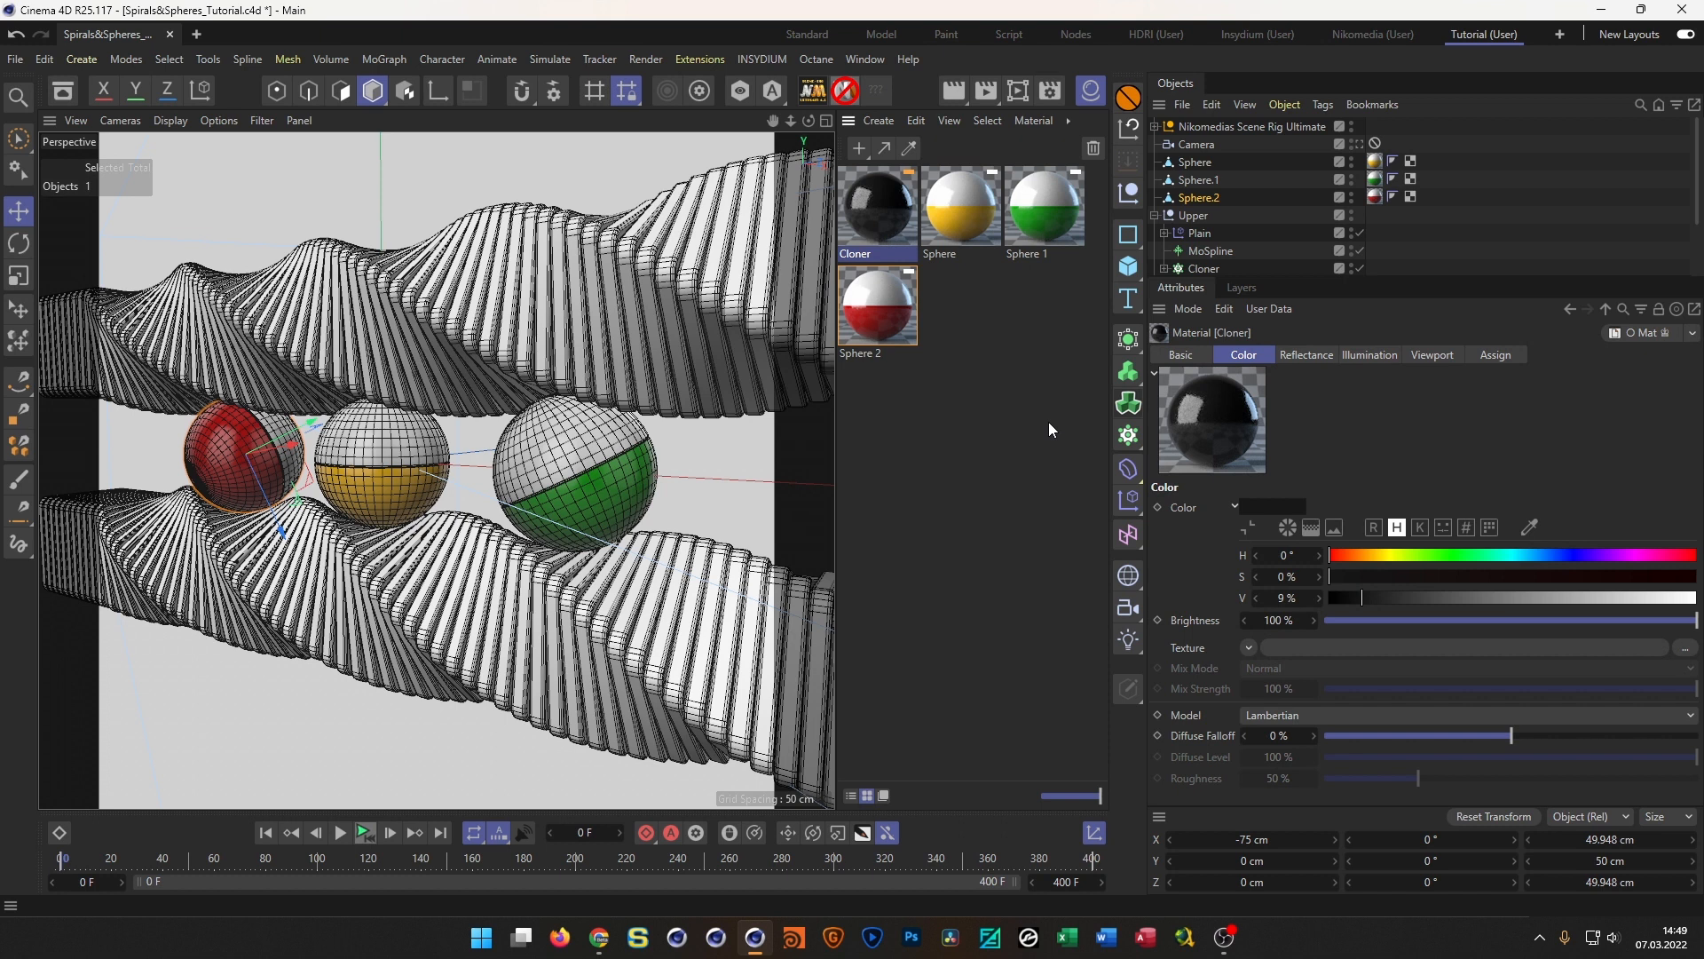
double_click(896, 211)
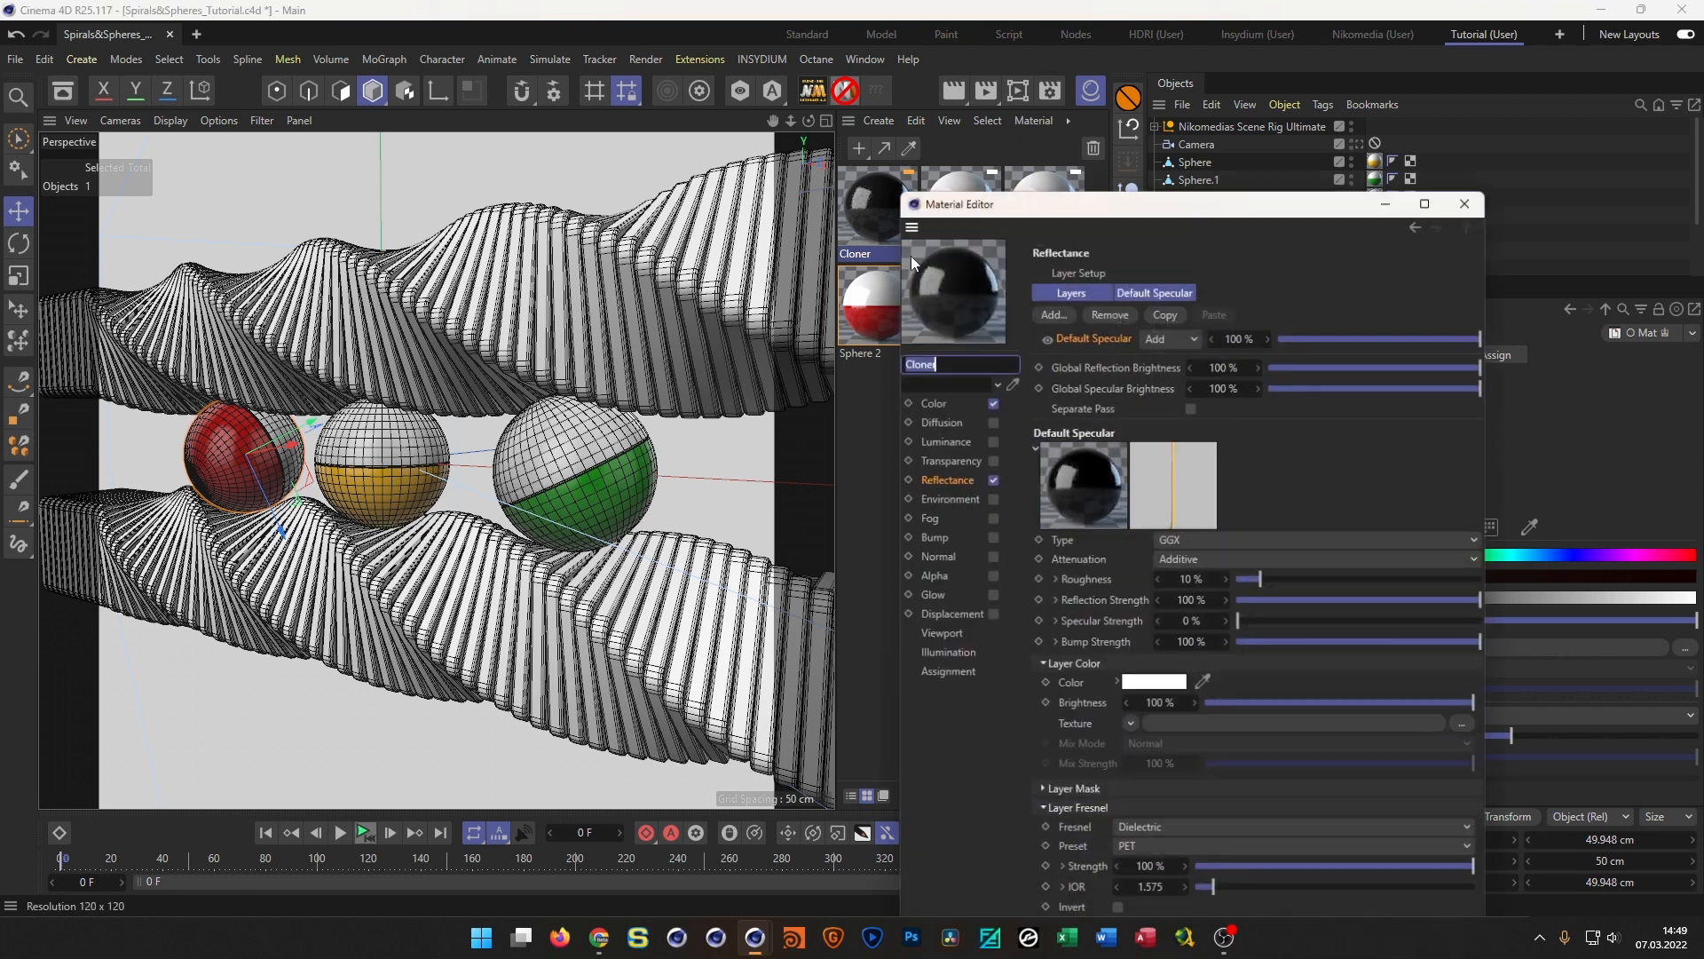
left_click_drag(1244, 360, 1489, 364)
left_click(1474, 199)
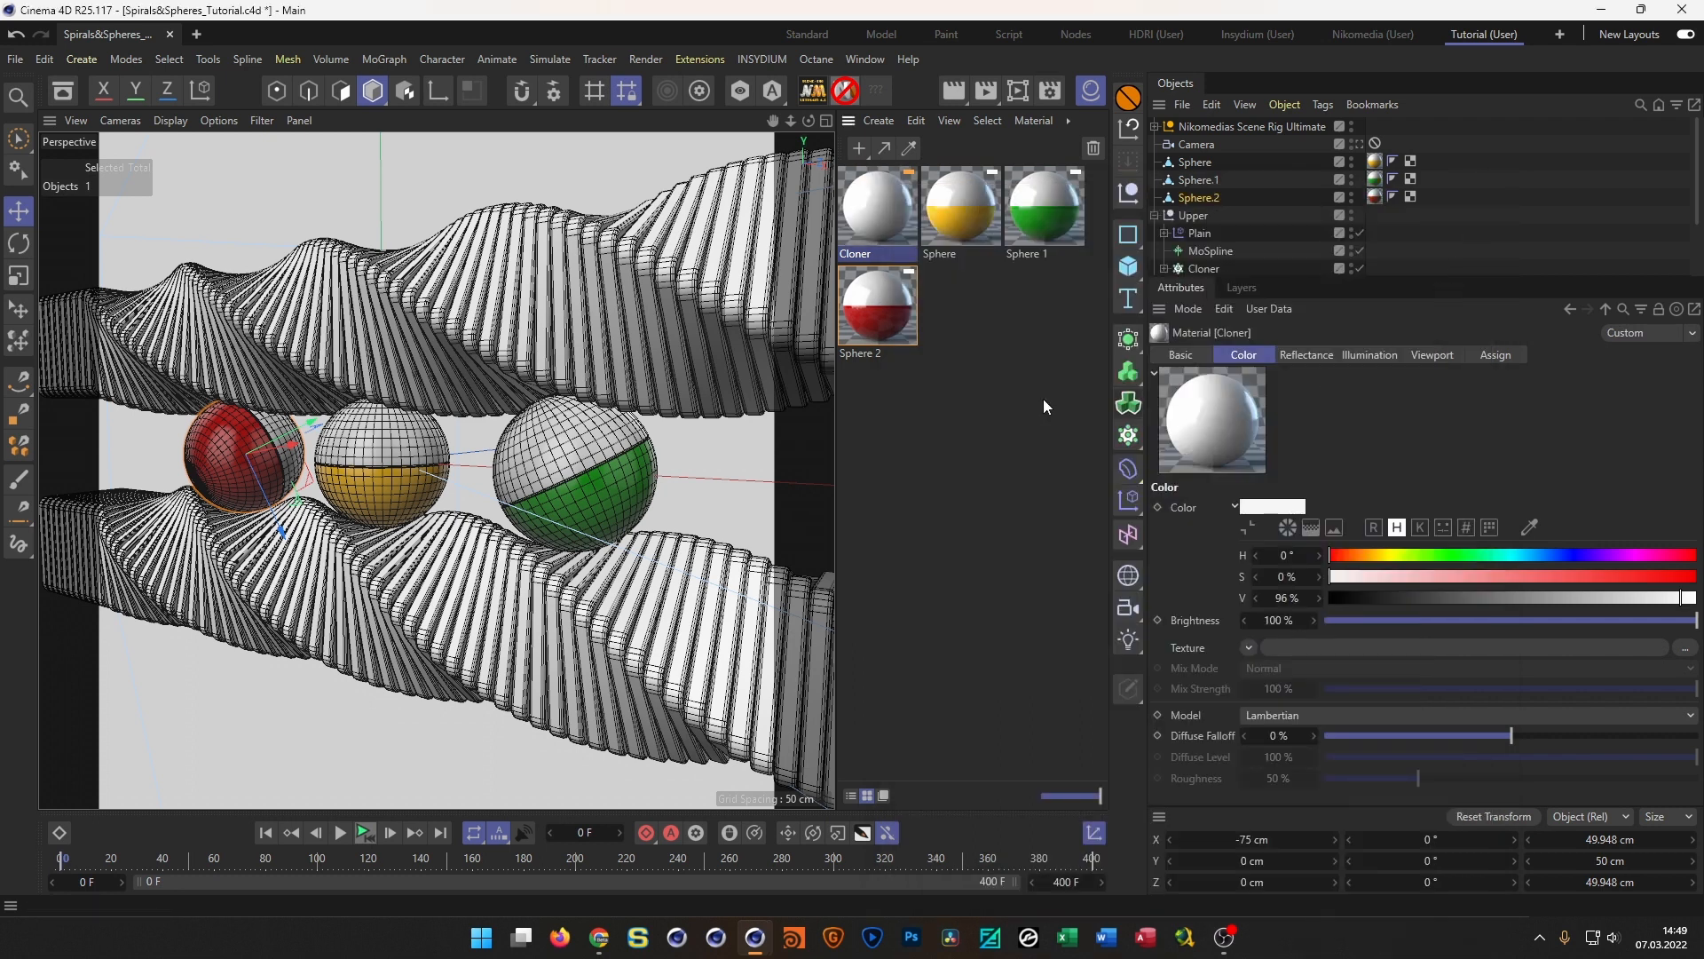
Apply the Cloner material to both the Upper and Lower Cloner objects, and save the project
left_click_drag(1341, 274, 1278, 458)
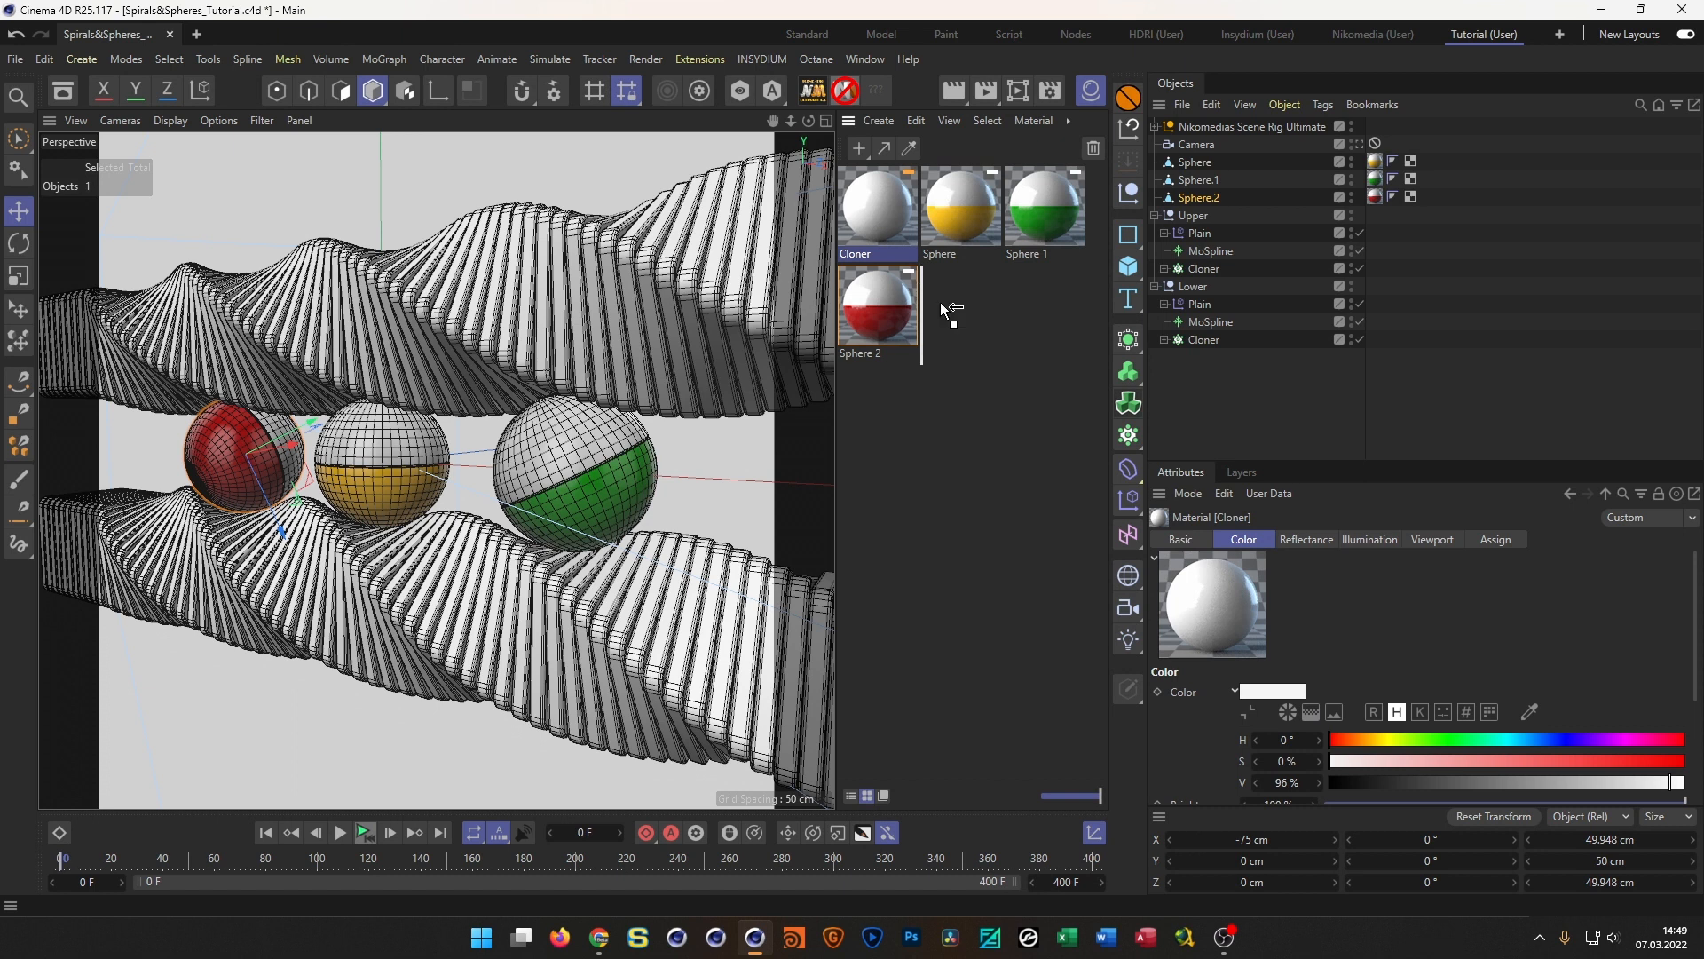
left_click_drag(1200, 270, 1200, 269)
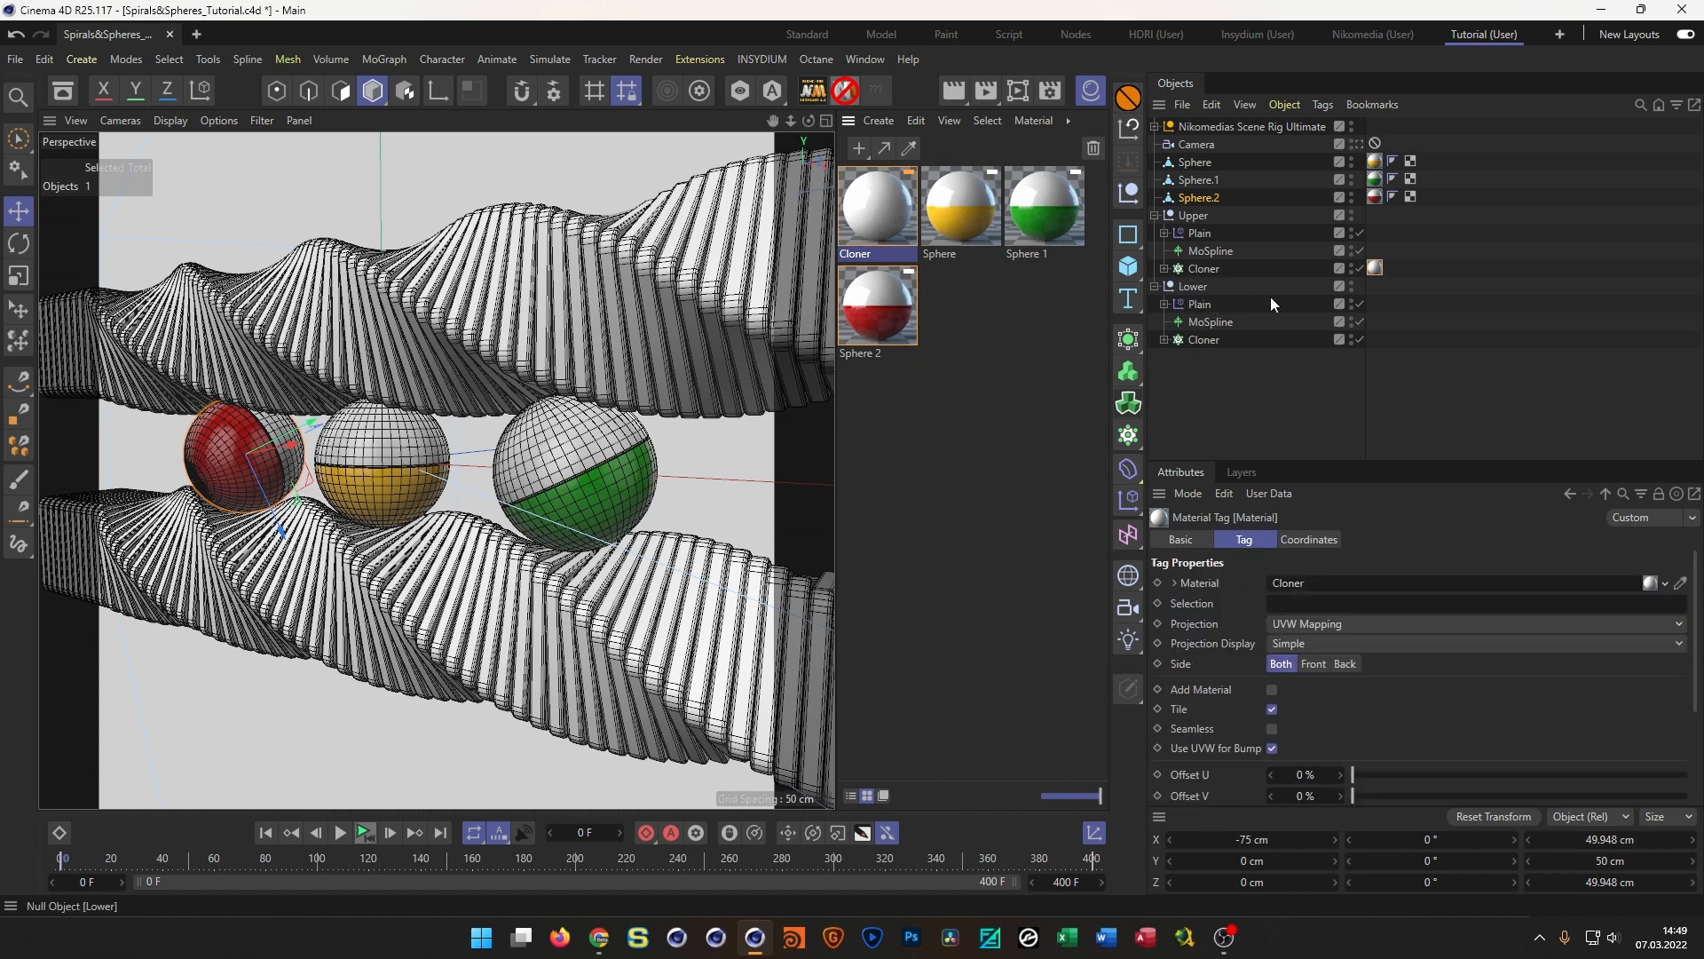
left_click_drag(1378, 268, 1381, 340)
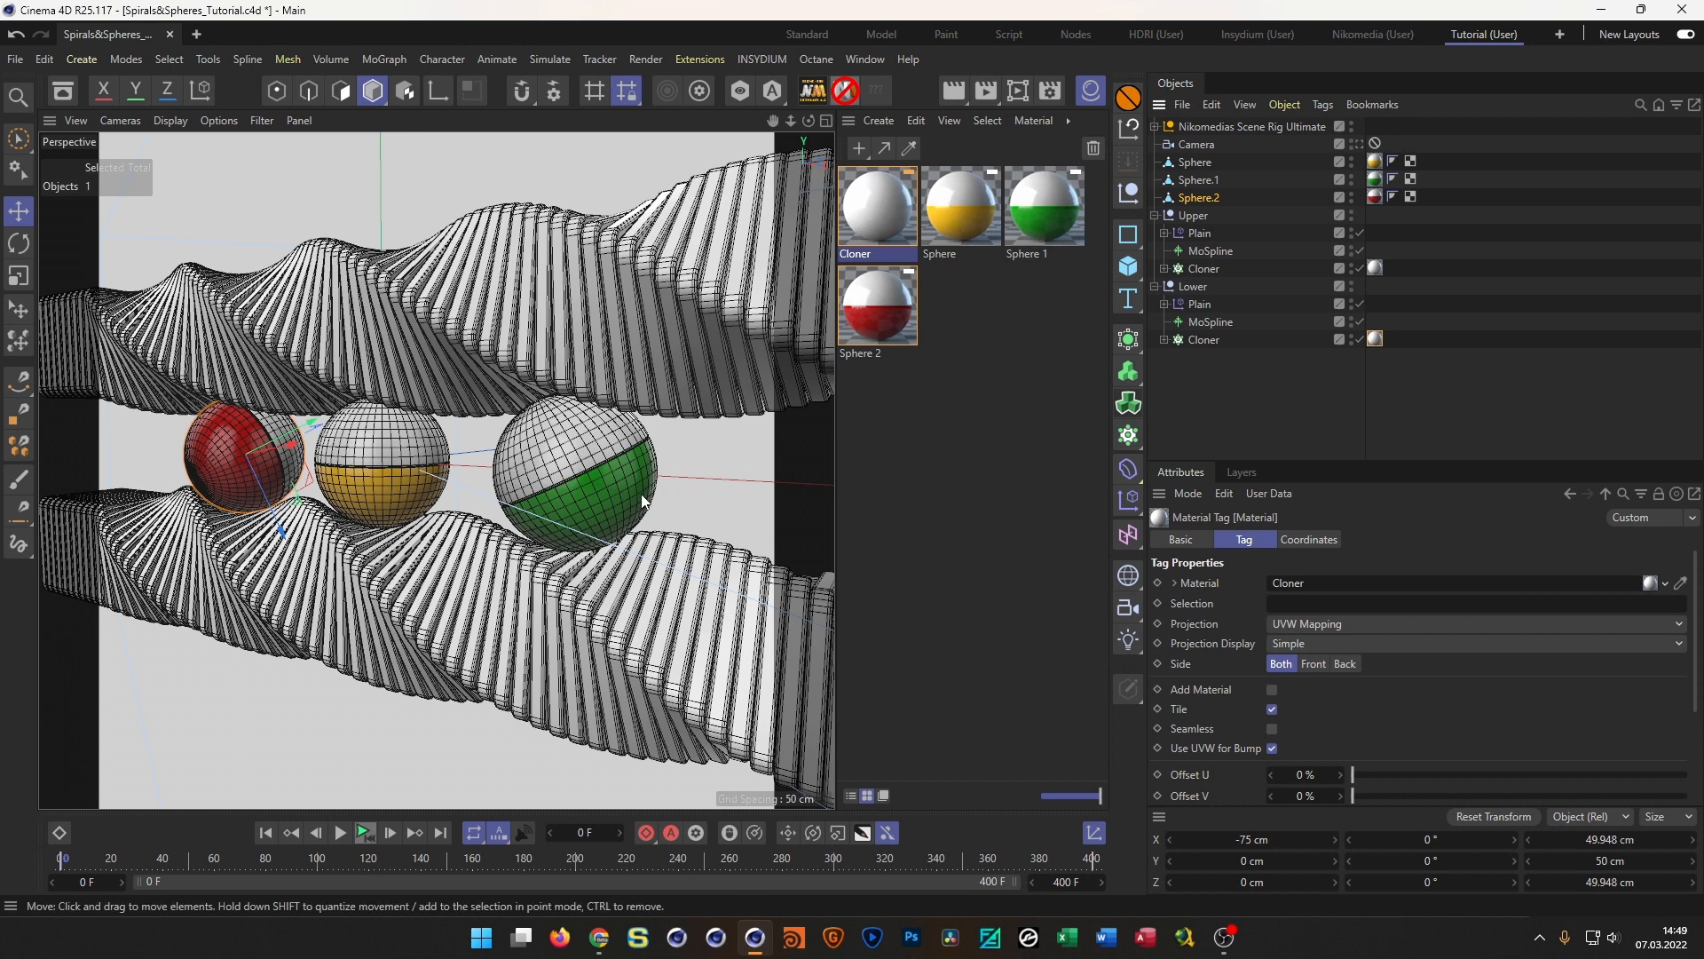
key("ctrl+s")
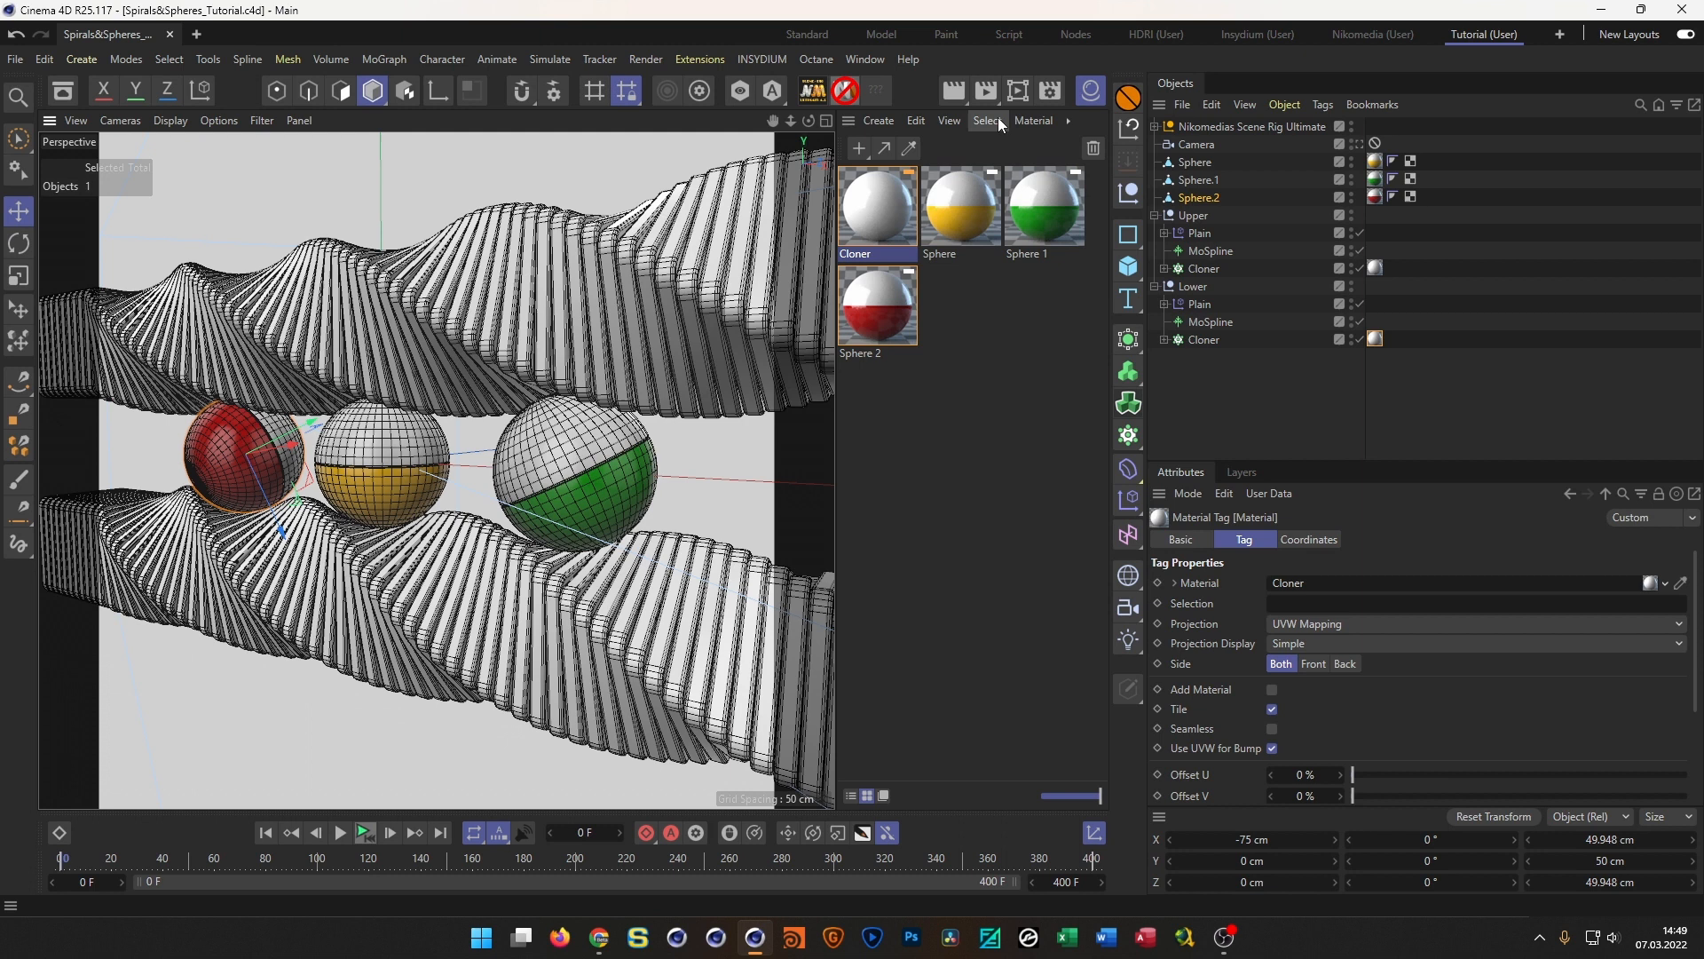
Rename the Viewport render setting as PR and switch its renderer to Physical
left_click(1050, 91)
left_click_drag(1177, 71, 695, 233)
double_click(631, 607)
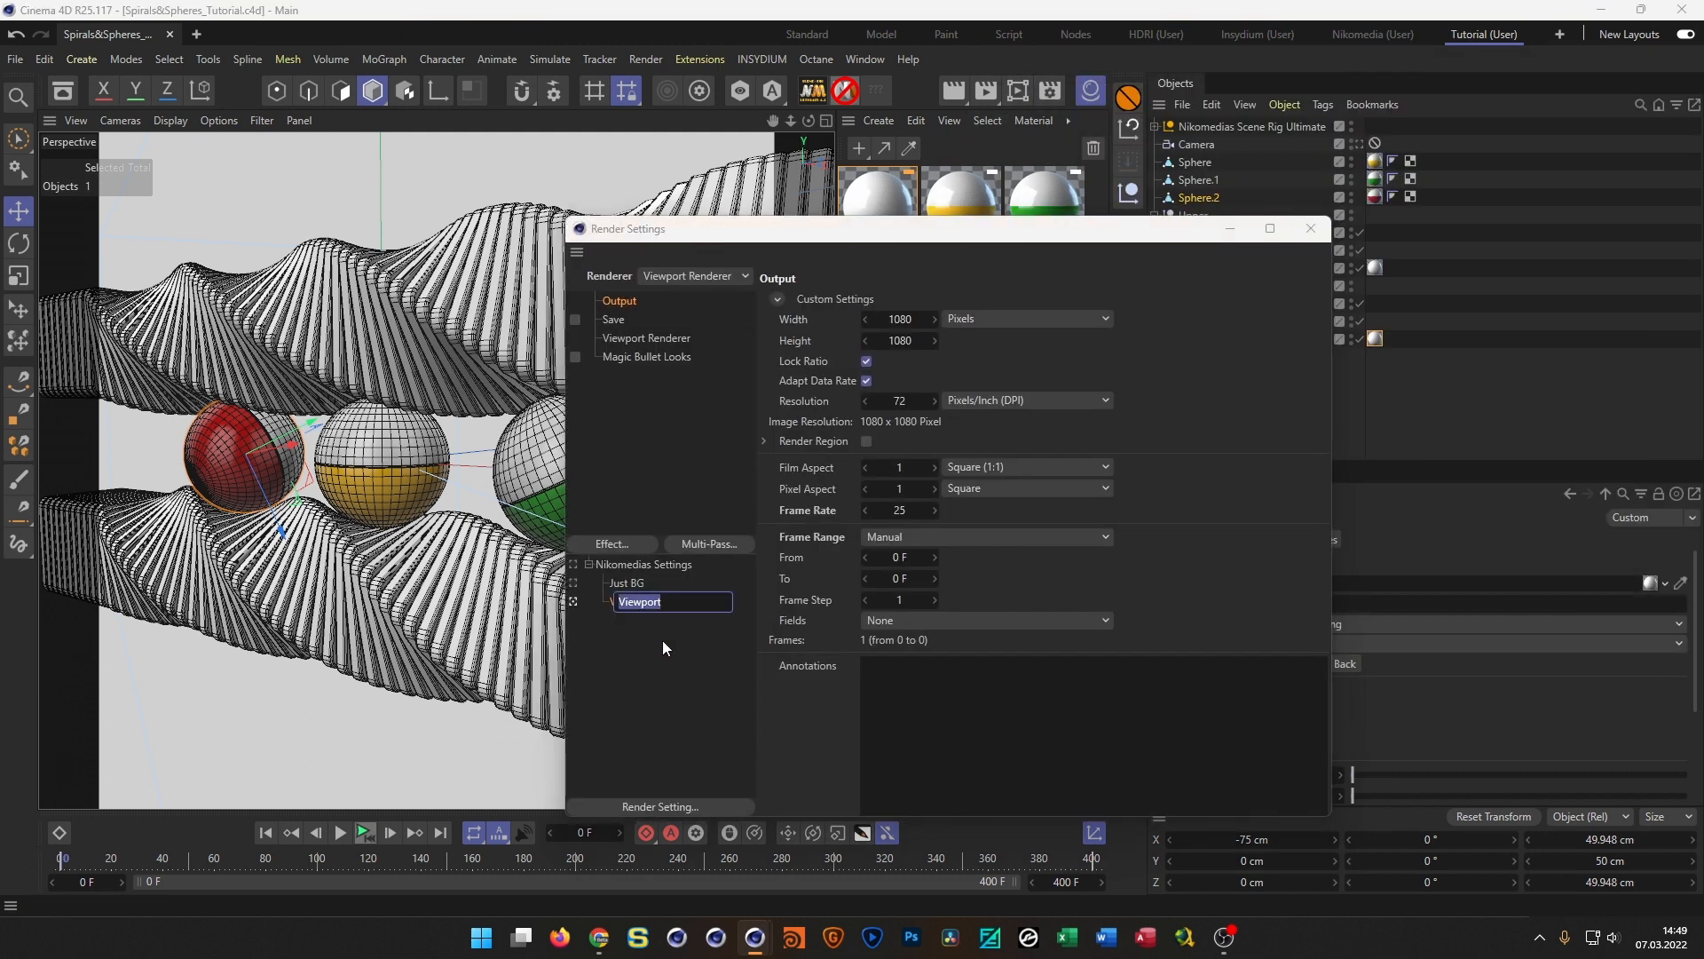
type("PR")
key("Return")
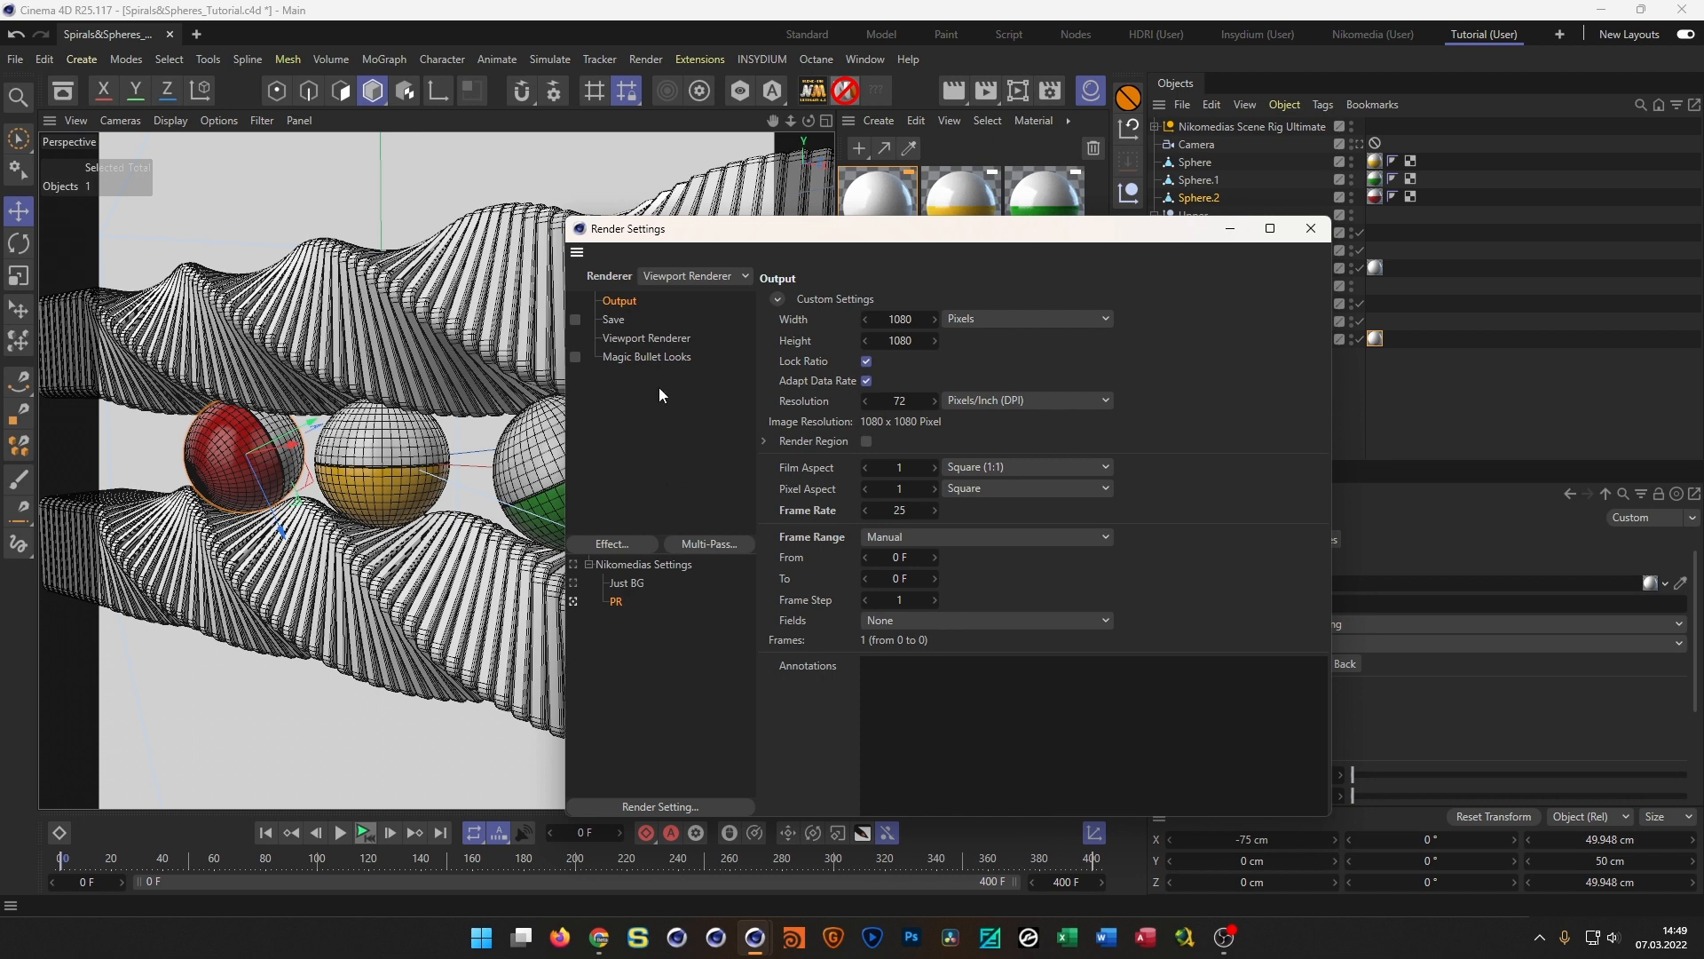
left_click(674, 275)
left_click(700, 332)
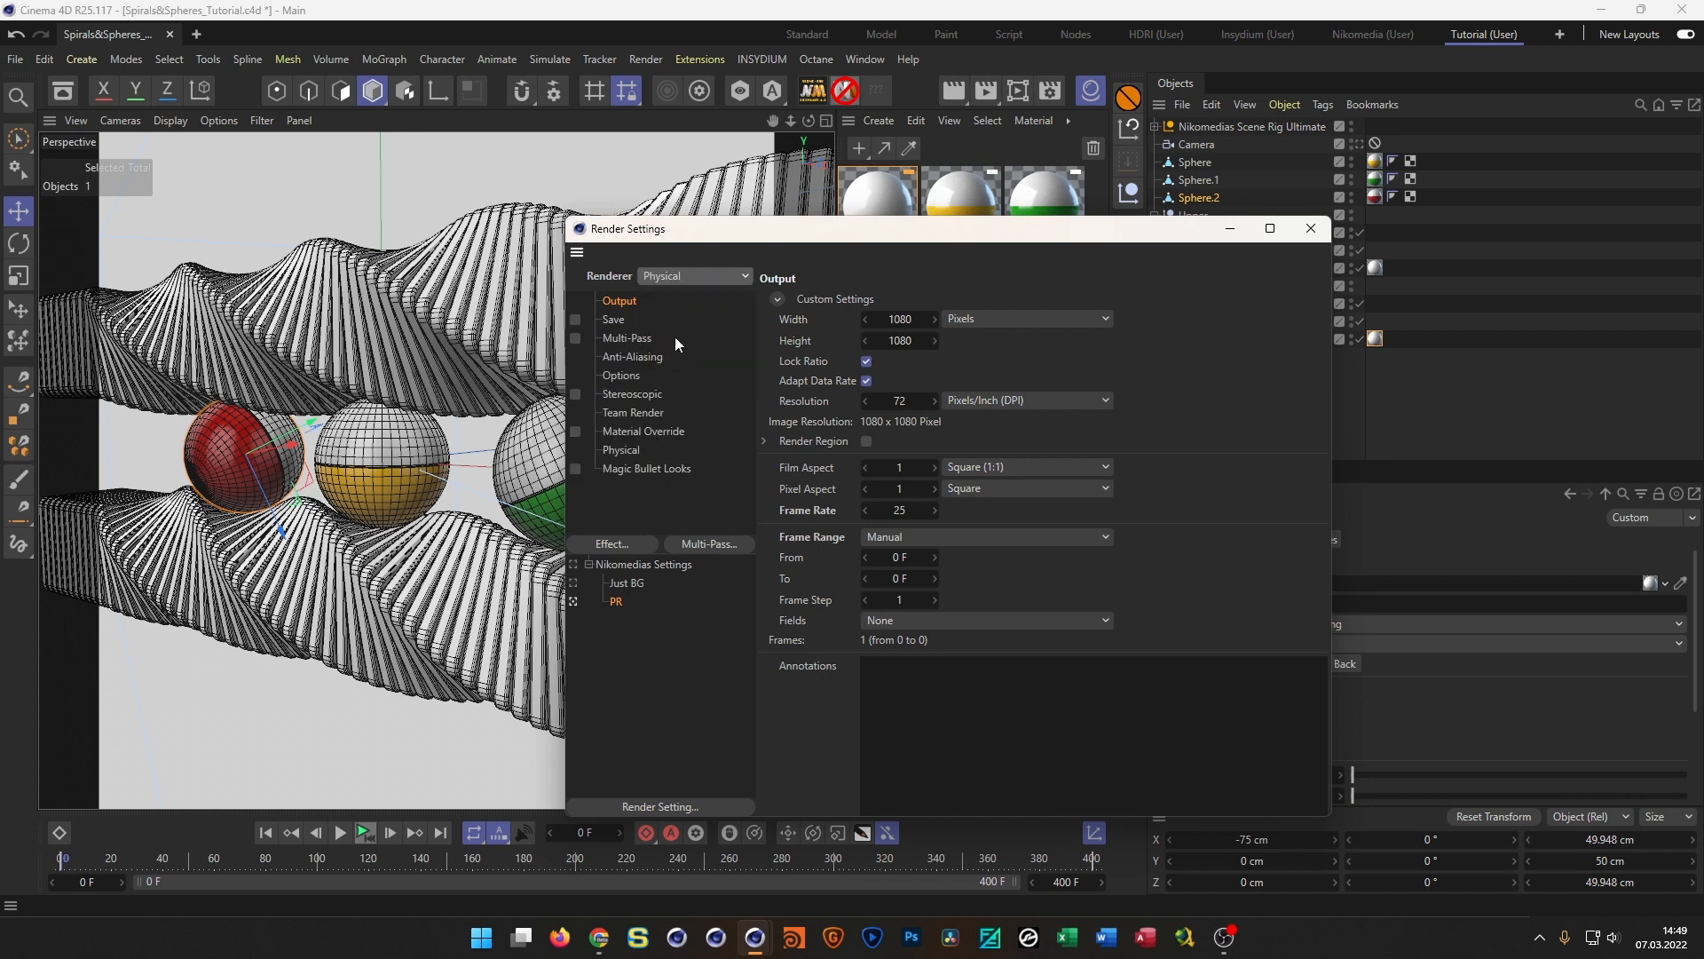
Set the Physical renderer's sampler to Progressive
left_click(623, 450)
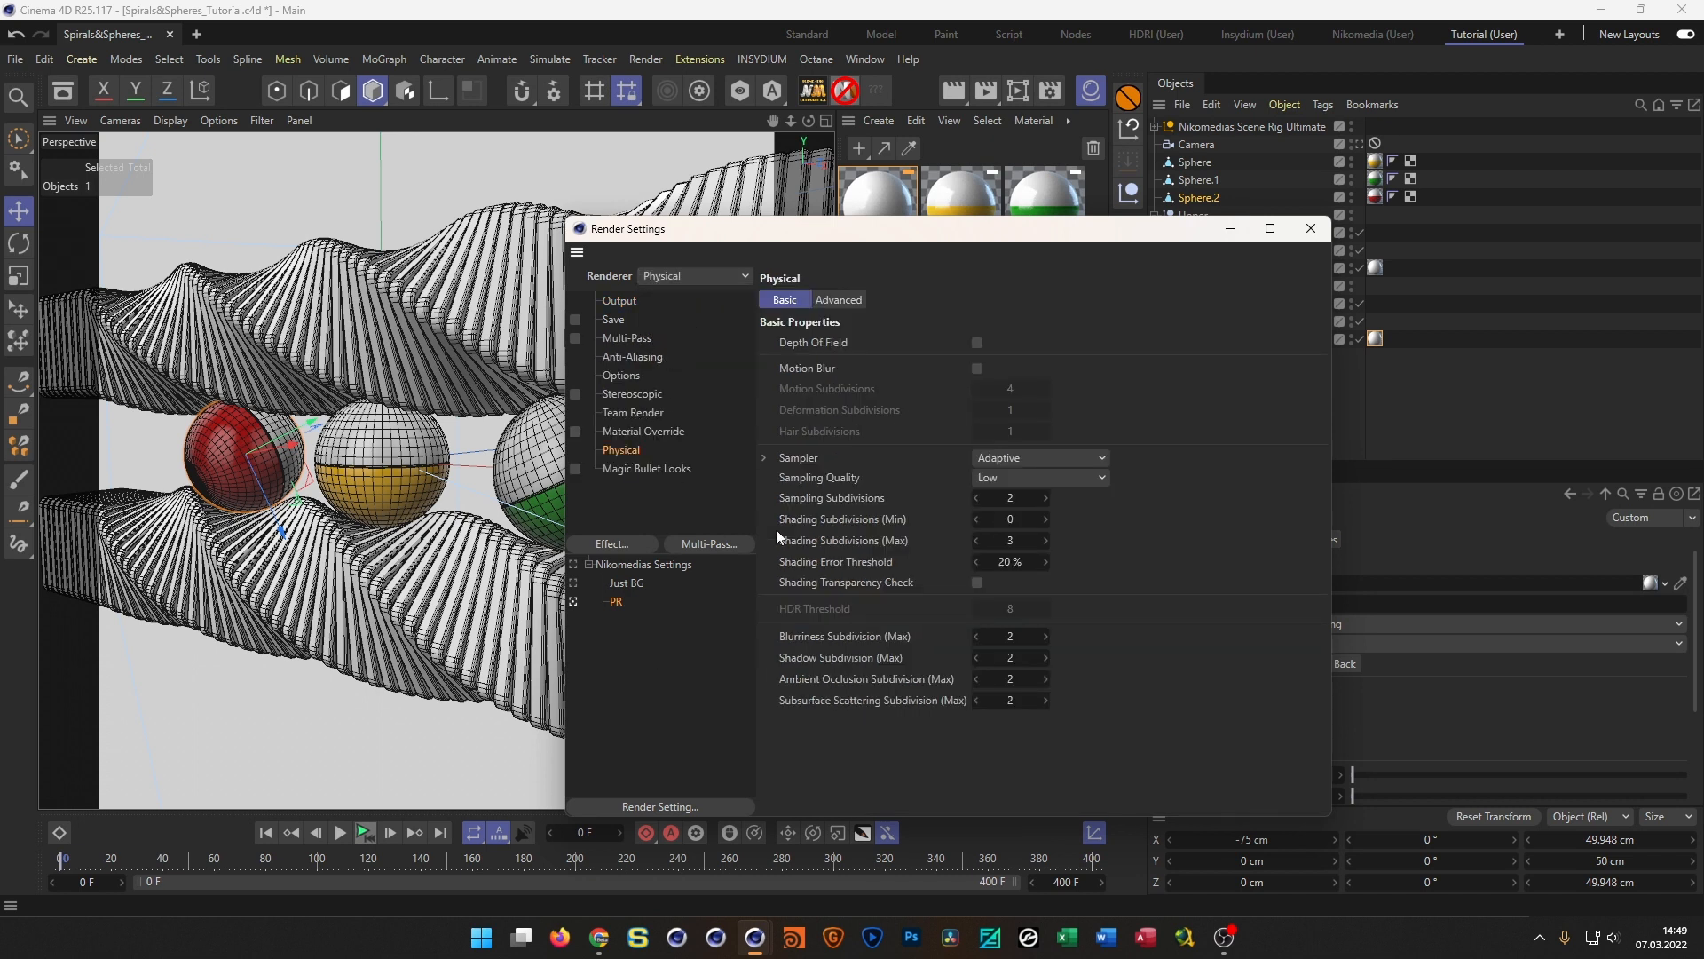
left_click(1031, 455)
left_click(1055, 514)
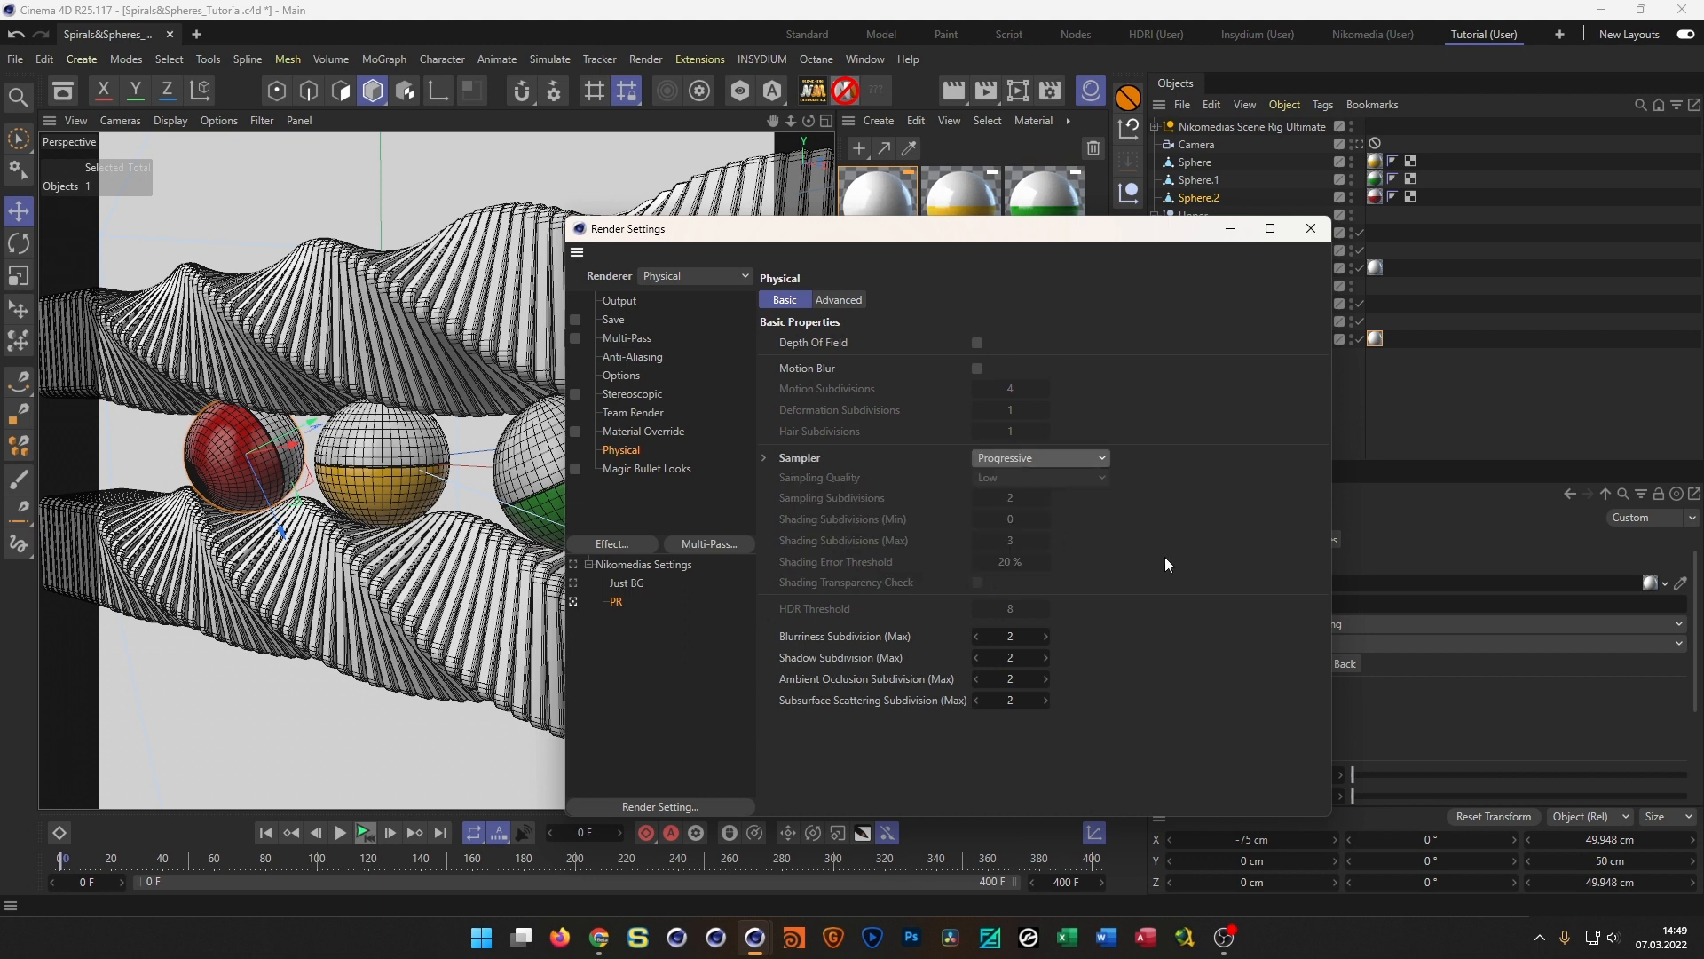
Add Ambient Occlusion and Global Illumination with Quasi-Monte Carlo (QMC) as primary method to the PR render setting, and save the project
left_click(611, 544)
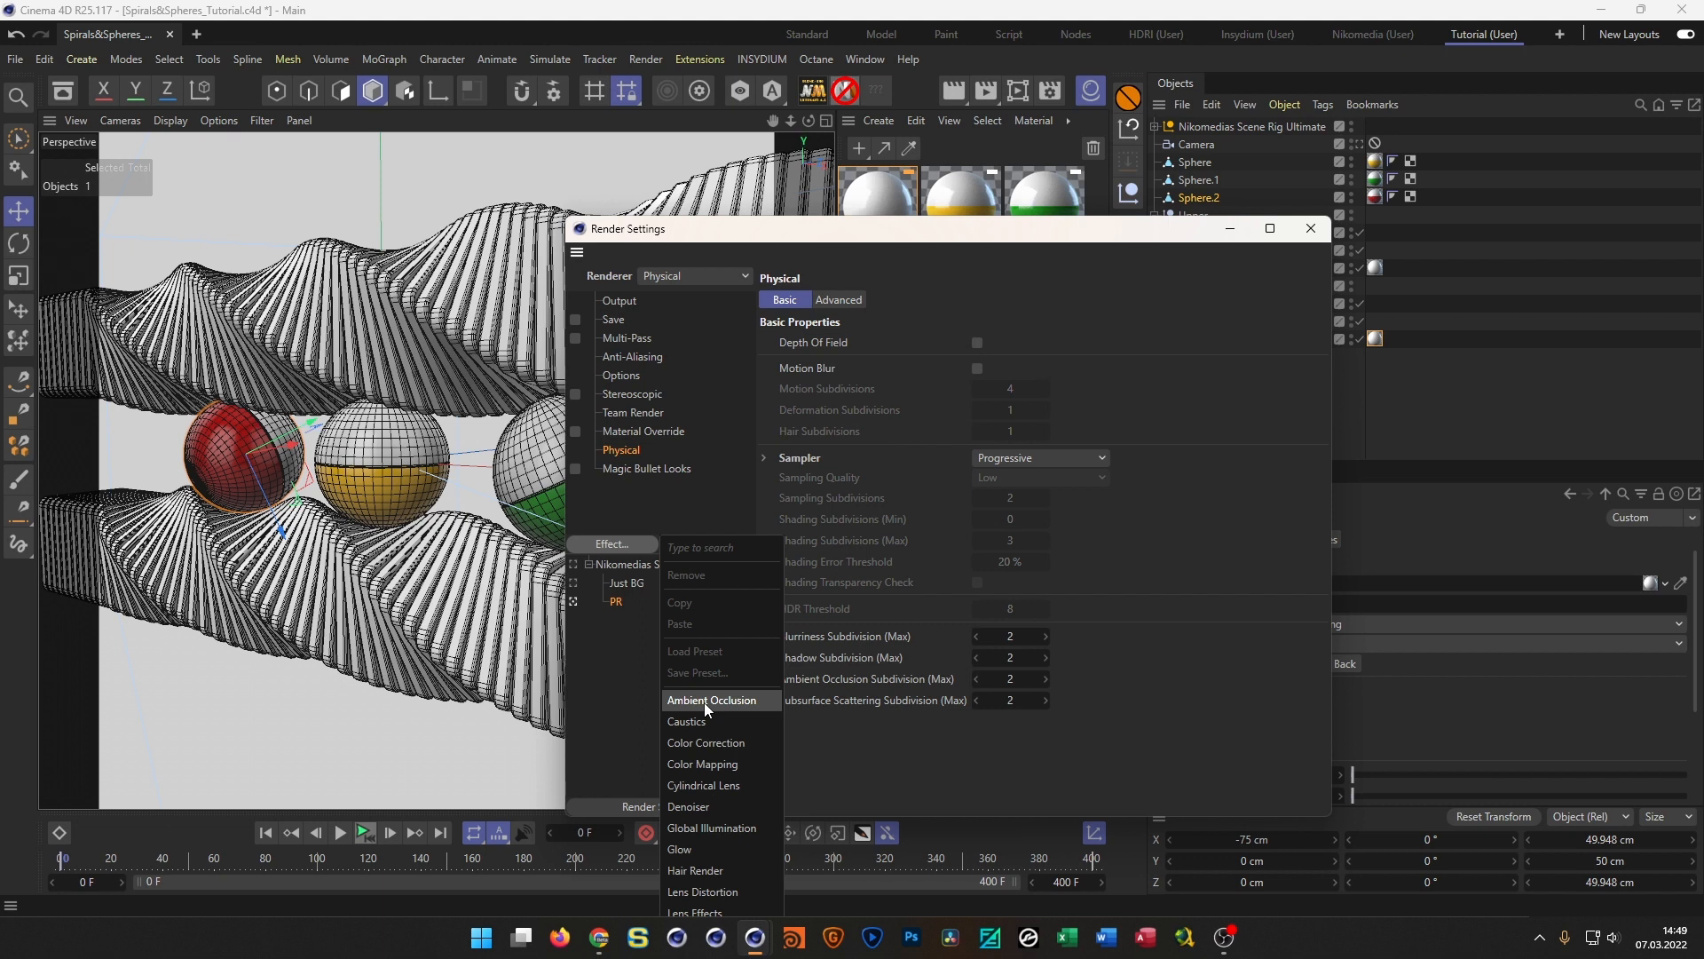
left_click(707, 703)
left_click(628, 545)
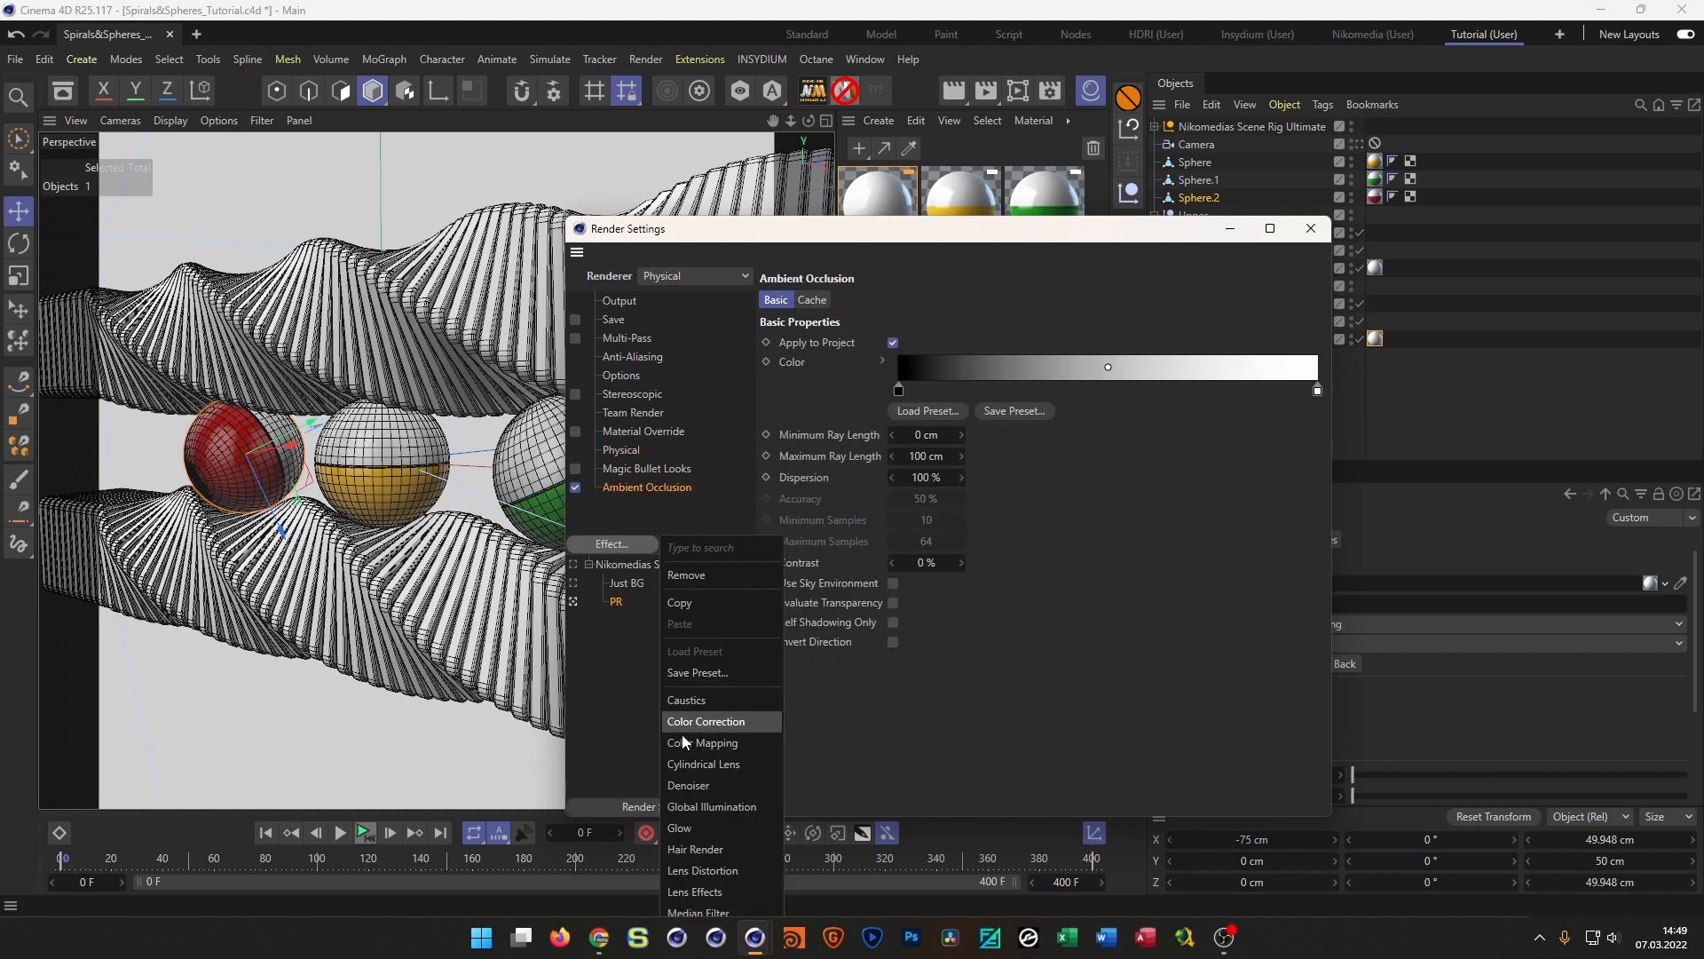
left_click(701, 808)
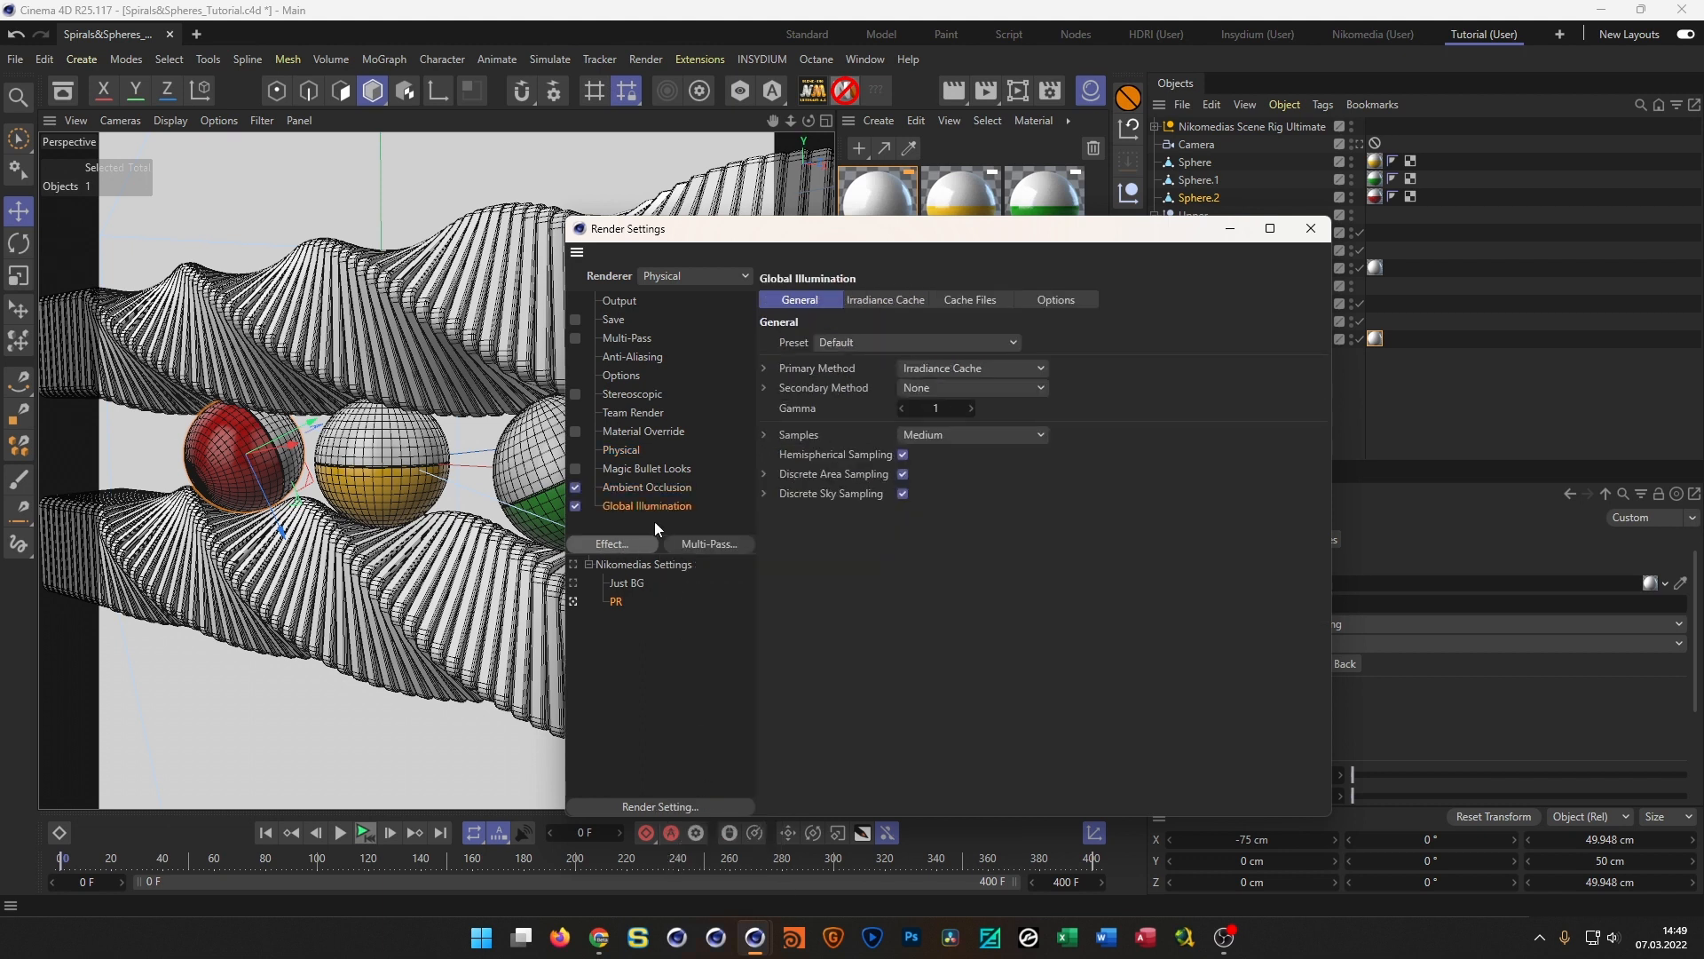
left_click(943, 366)
left_click(985, 390)
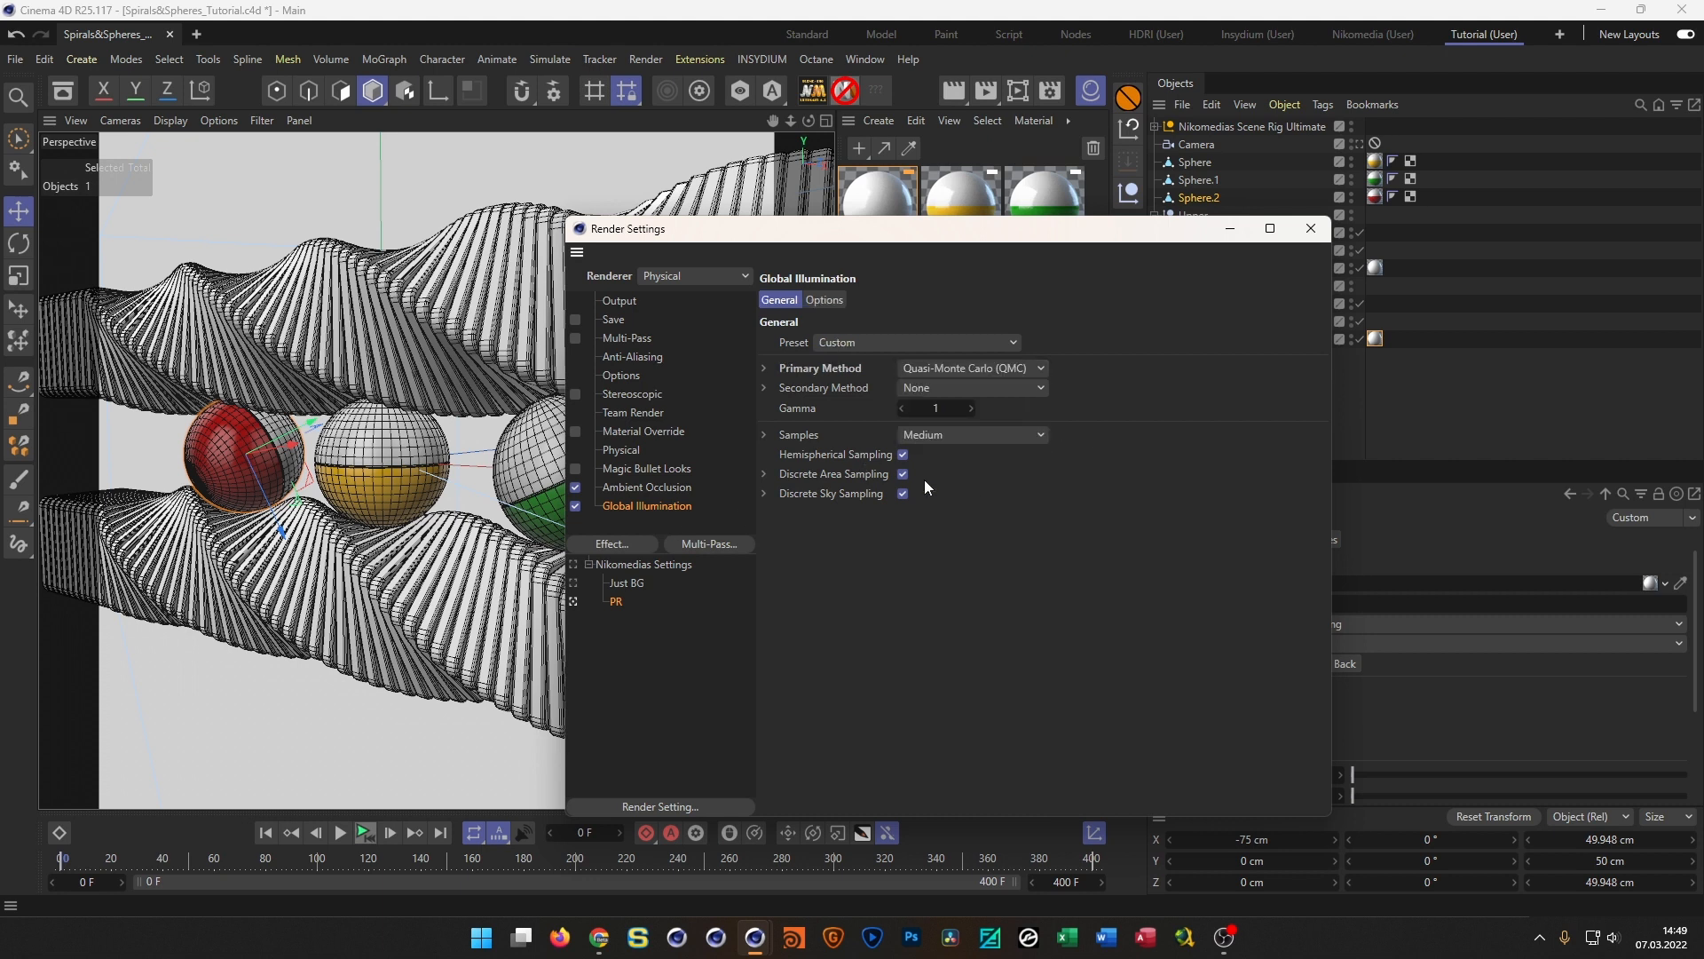
left_click(1311, 229)
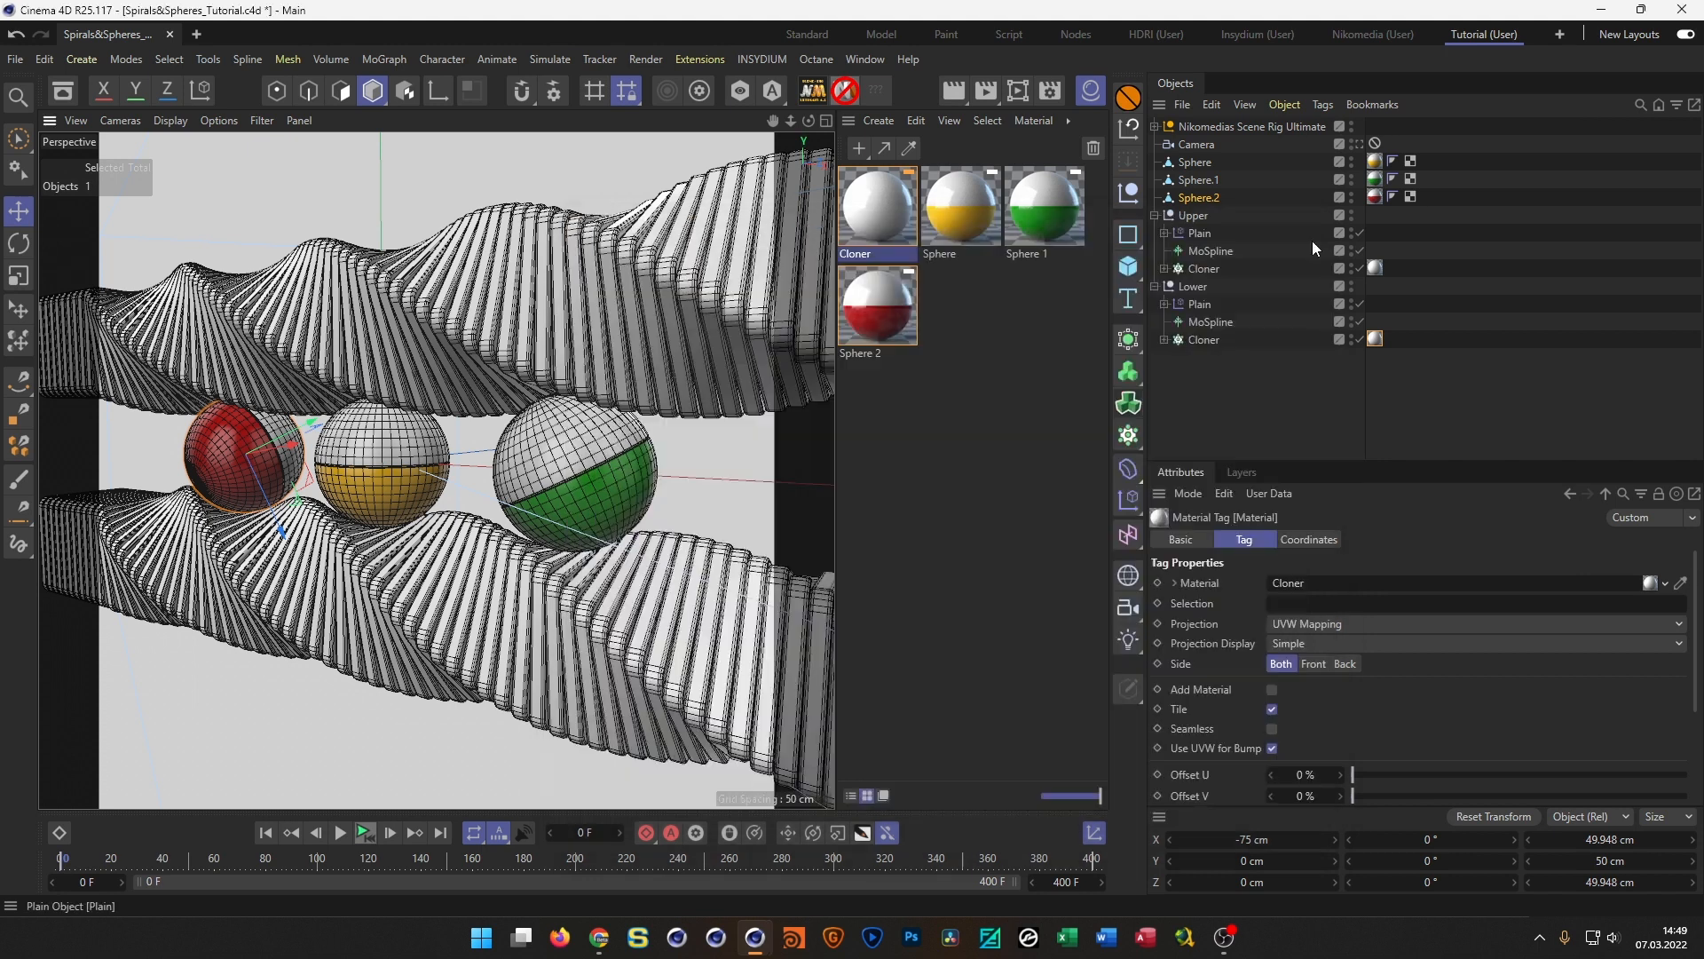
key("ctrl+s")
Start an interactive render region fitted to the square camera frame and examine the spheres and spirals up close
left_click(1018, 93)
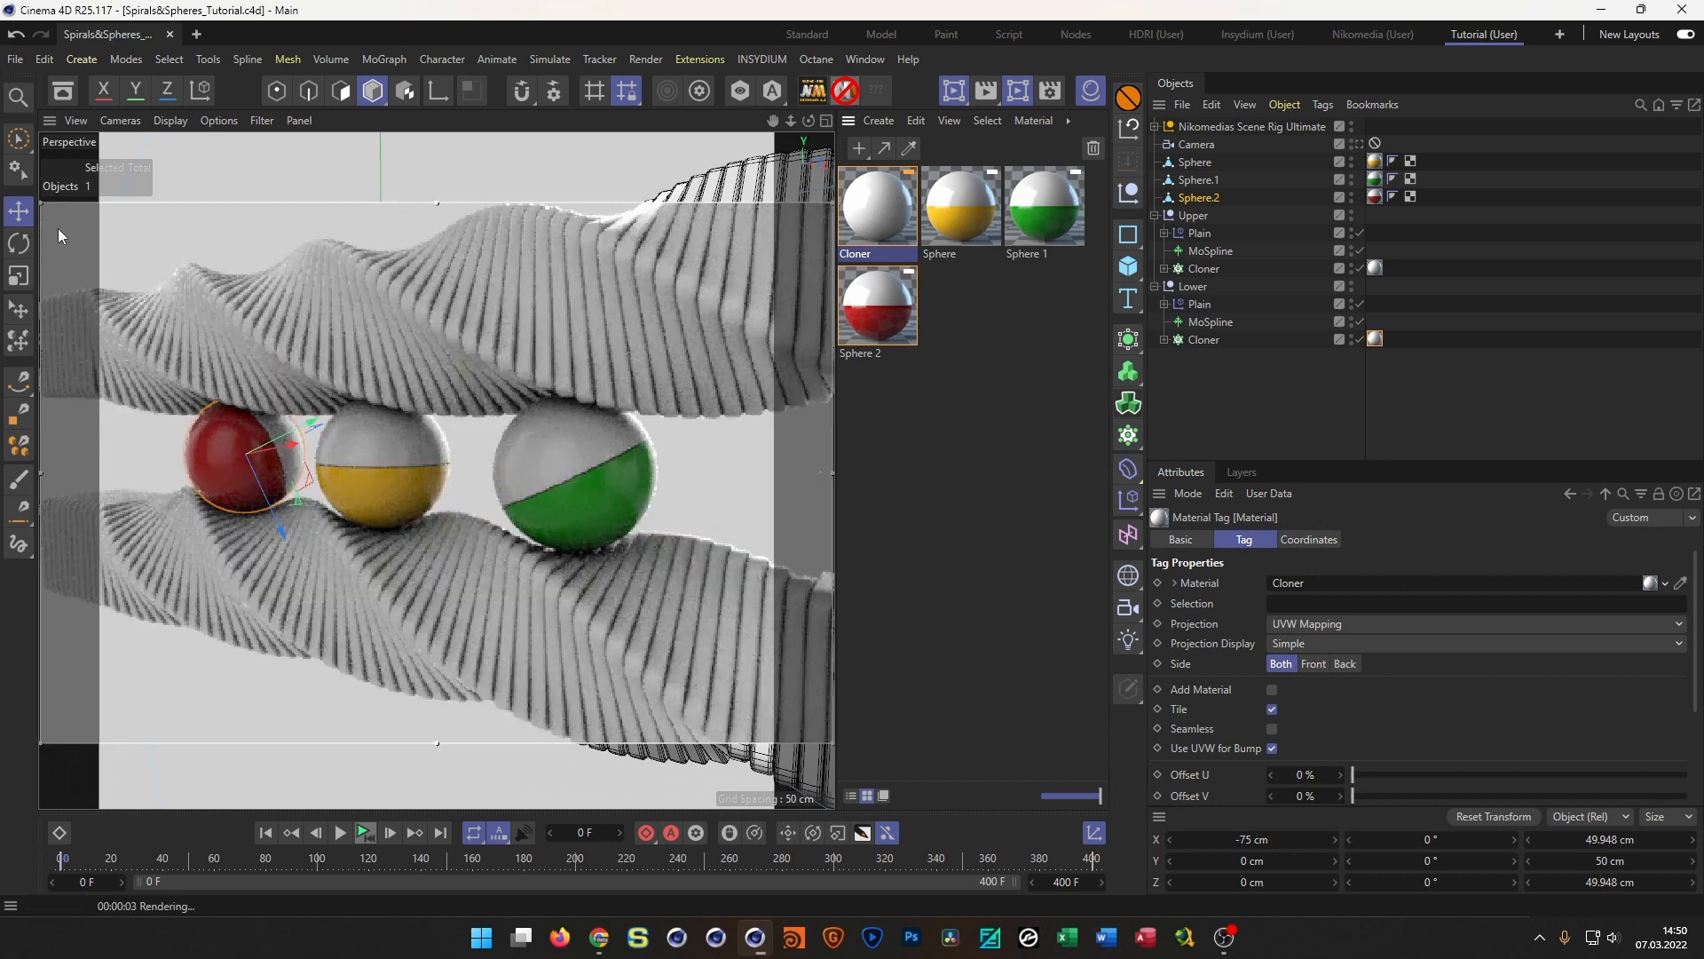
left_click_drag(45, 206, 106, 148)
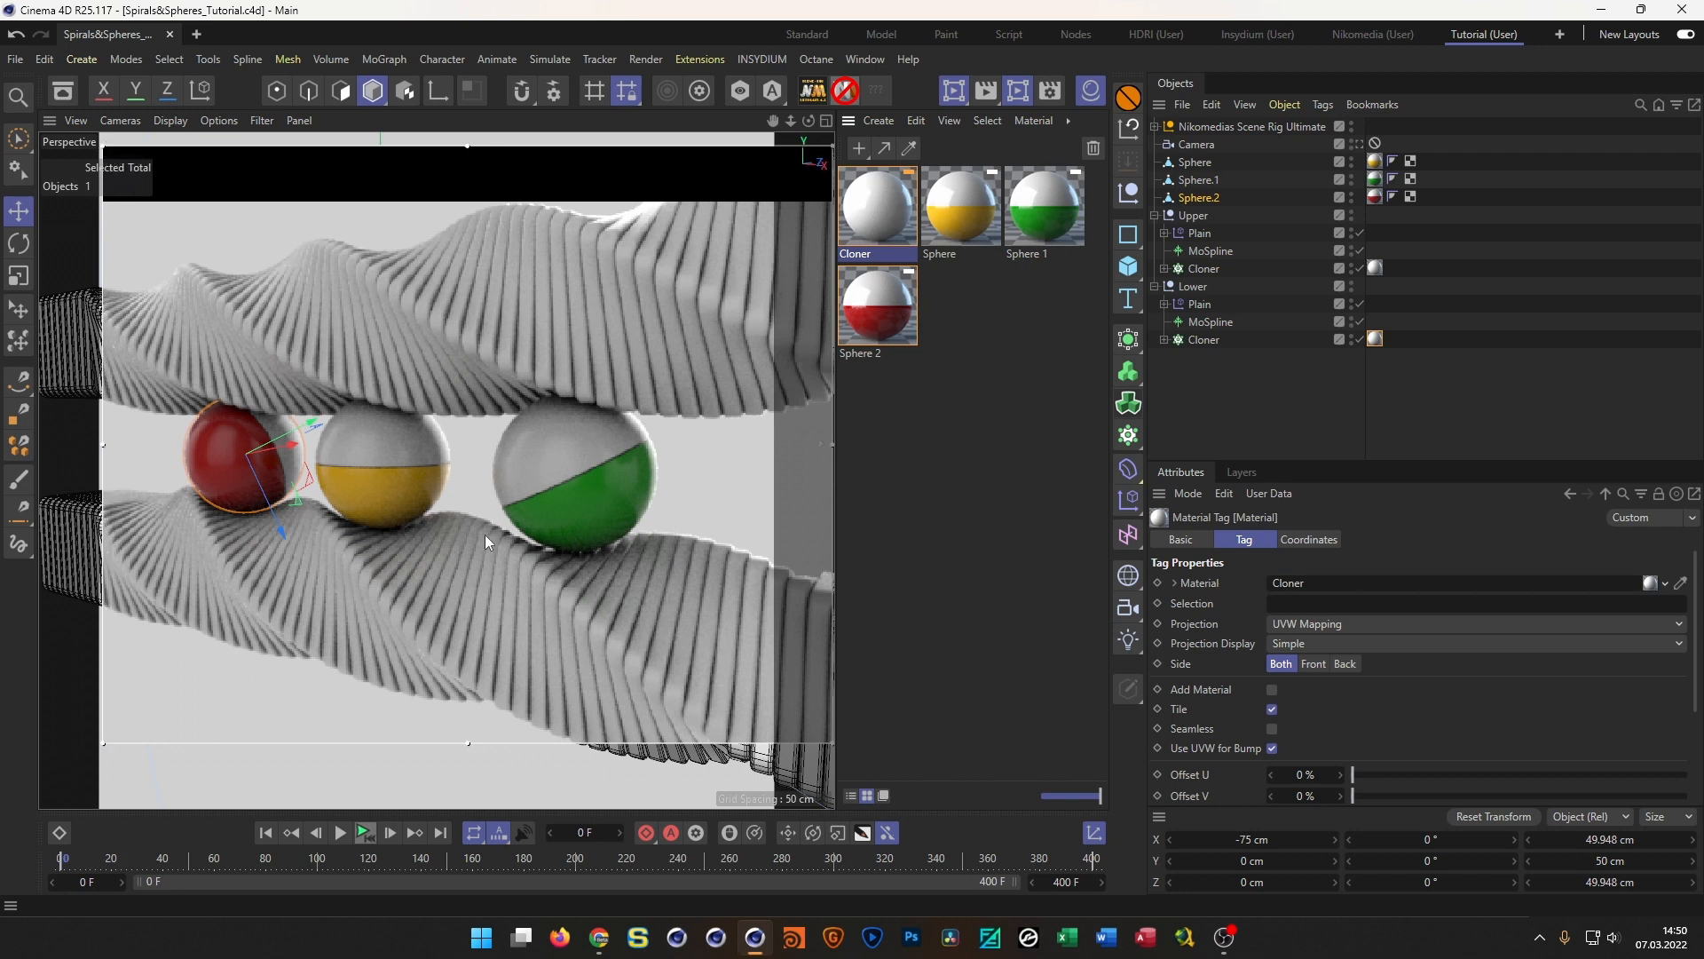
left_click_drag(831, 743, 771, 782)
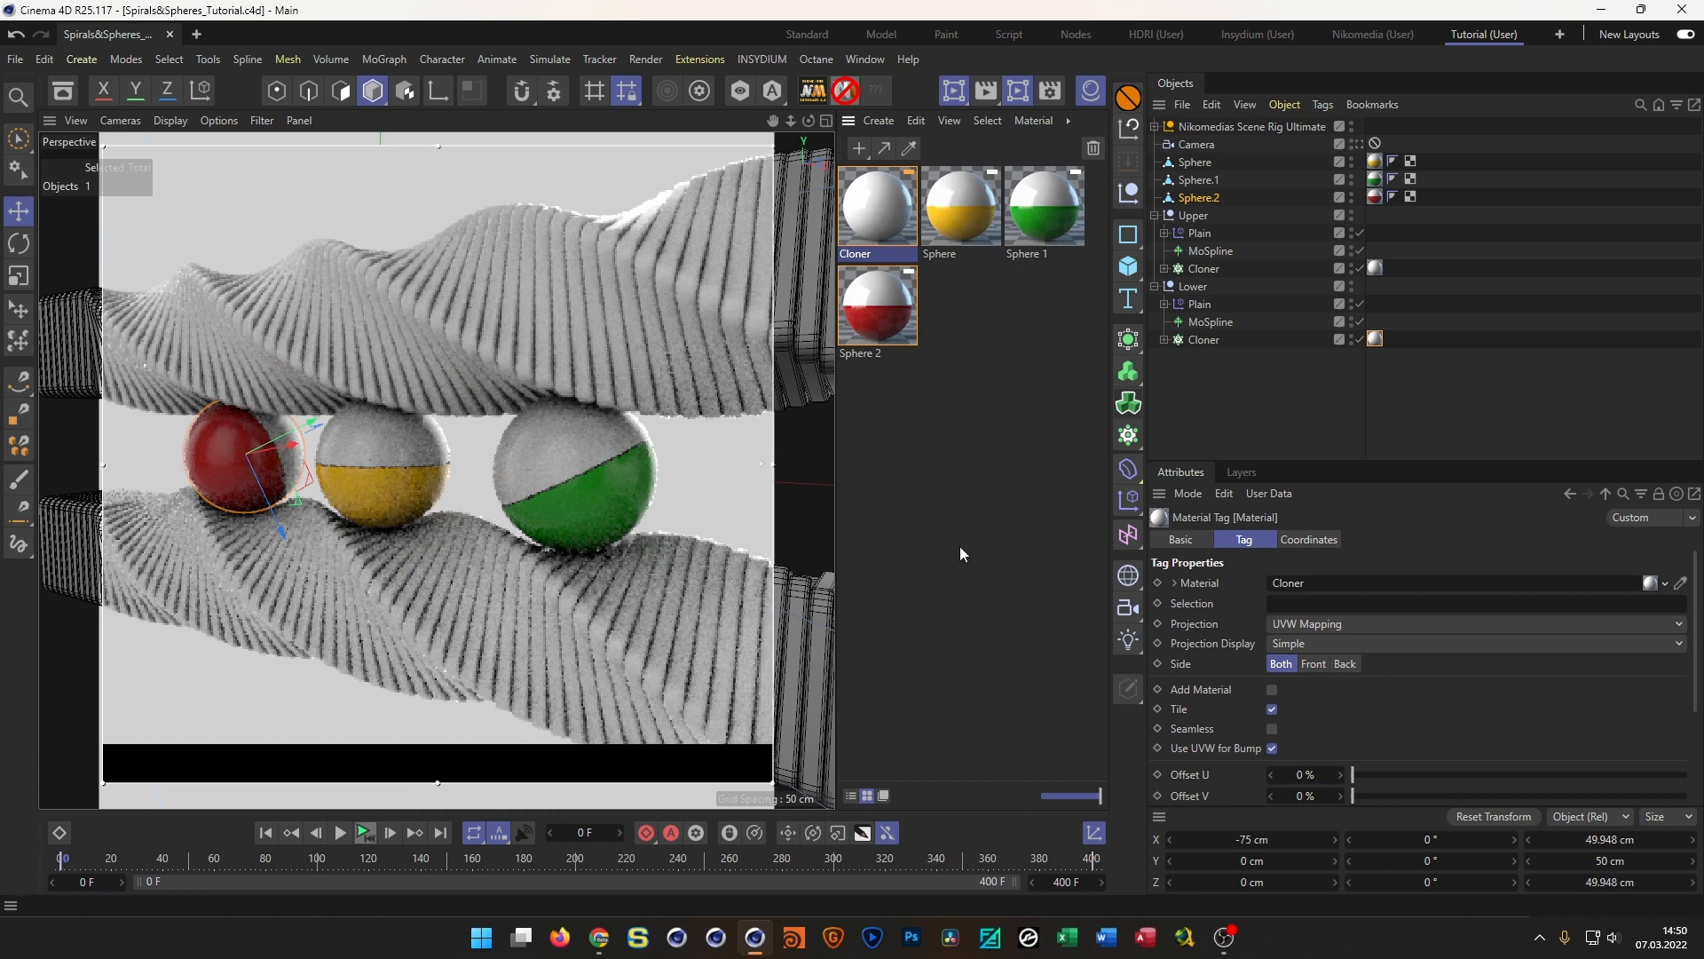
scroll(557, 486, "up", 6)
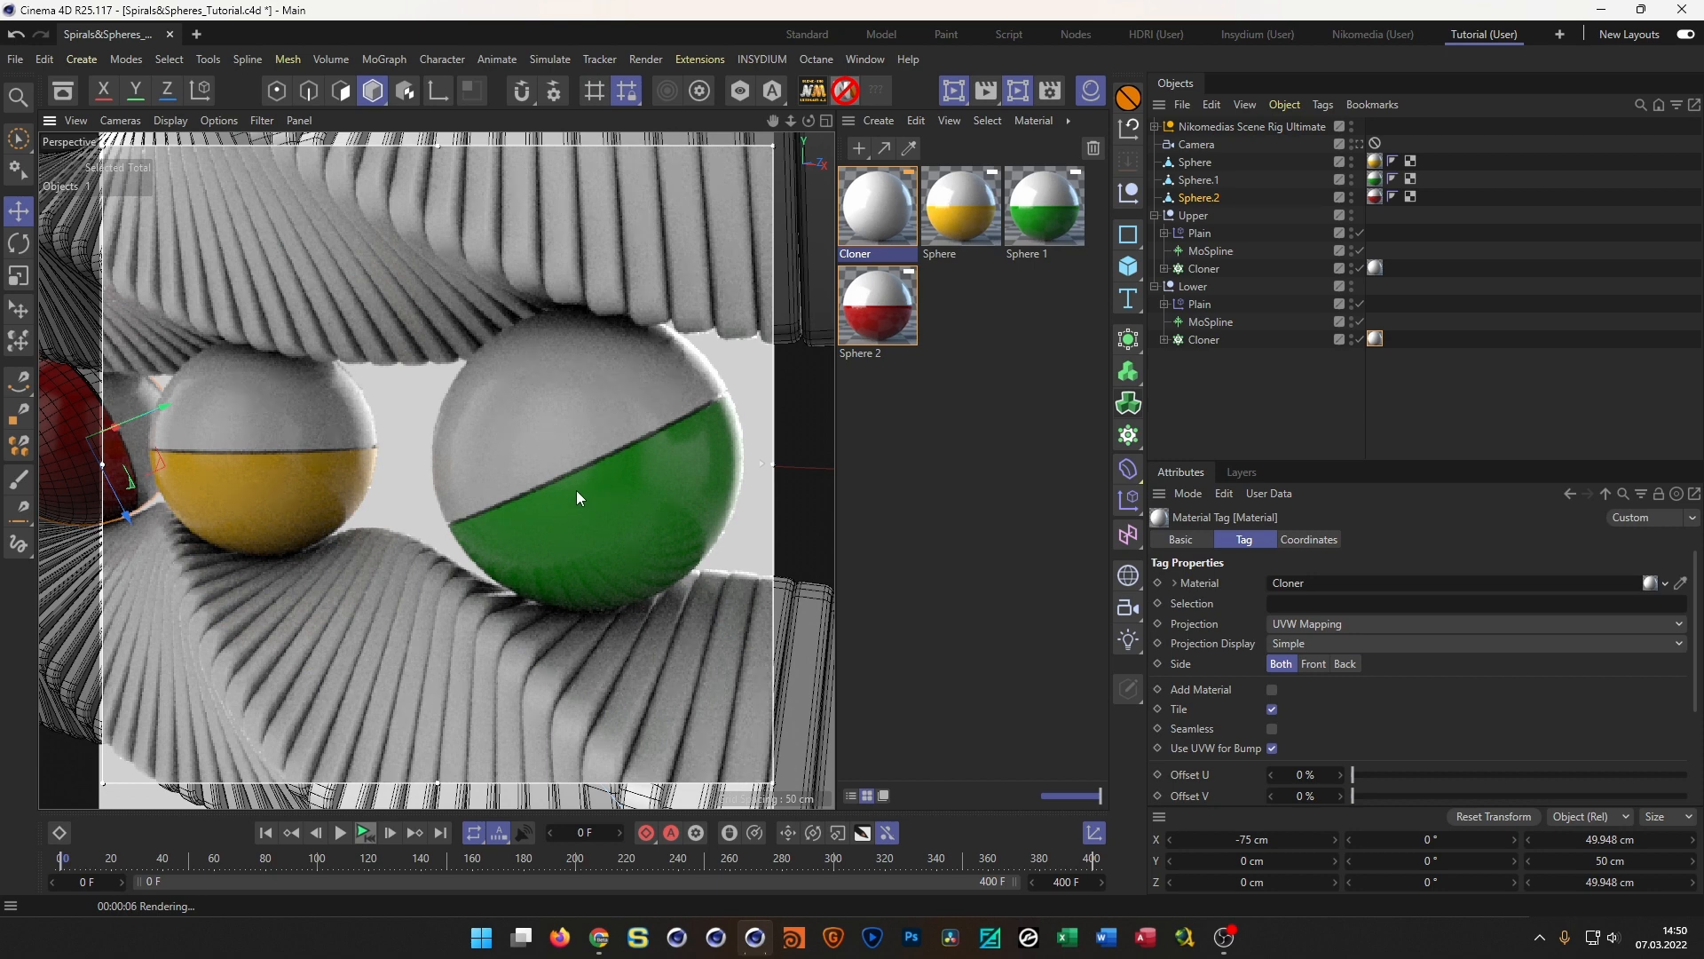
scroll(559, 501, "down", 4)
Open the scene rig's HDRI settings and browse the Indoor HDRI assets as large thumbnails
left_click(1194, 129)
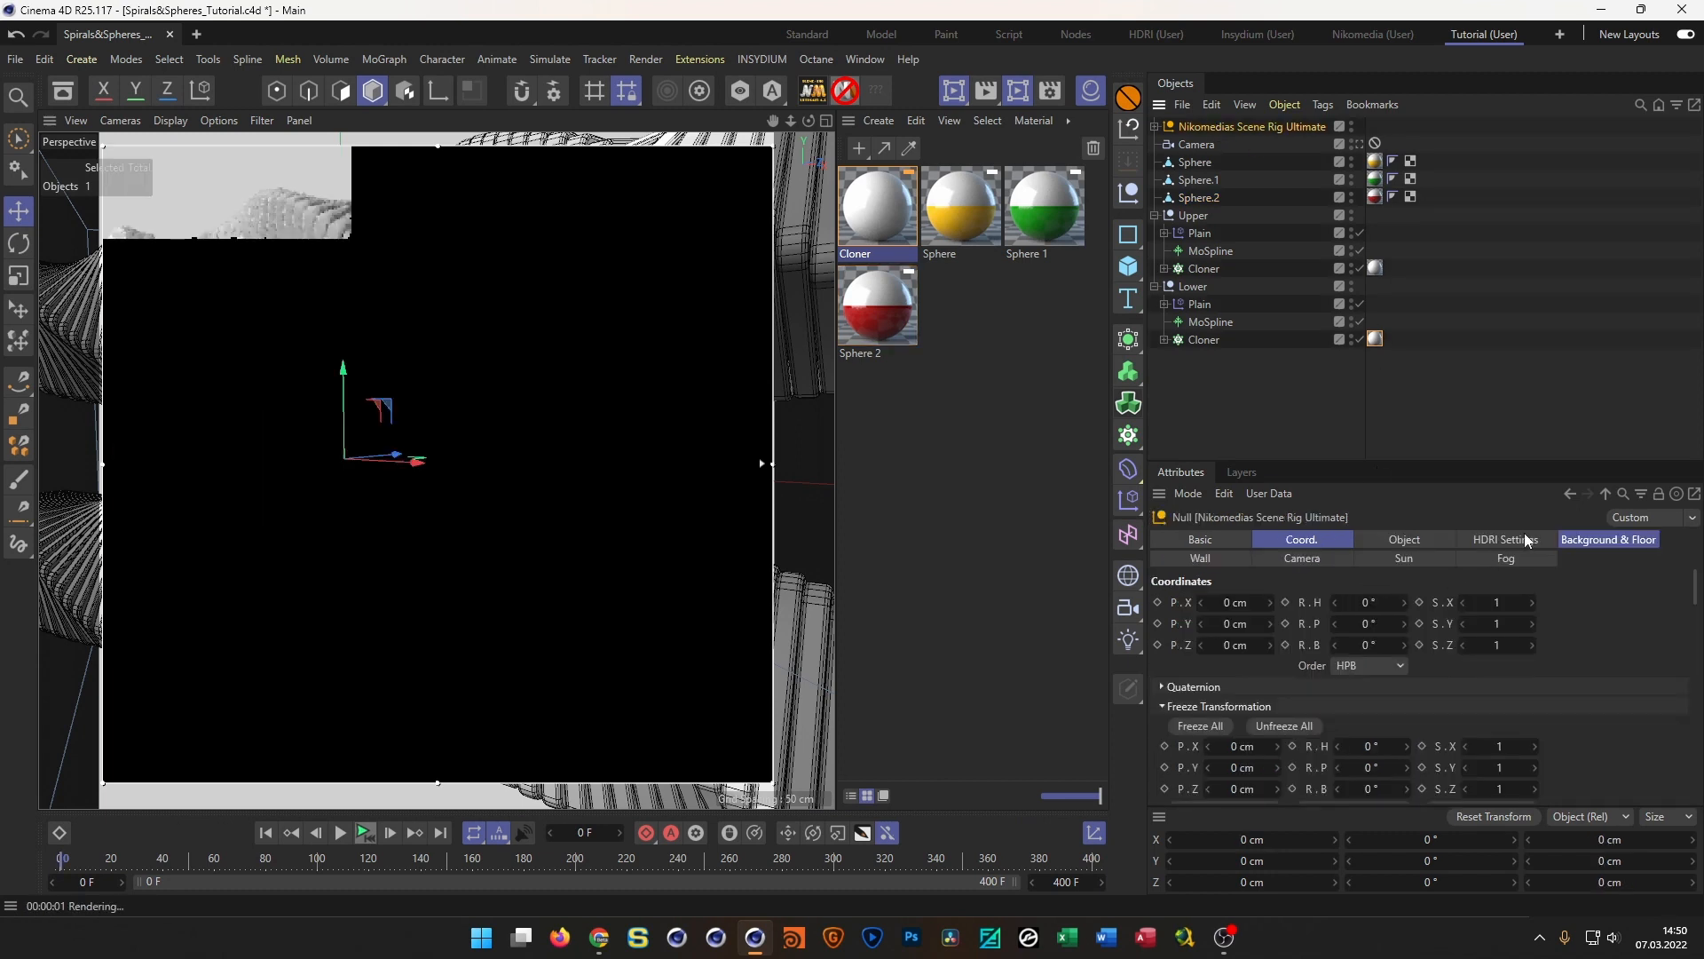
left_click(1526, 540)
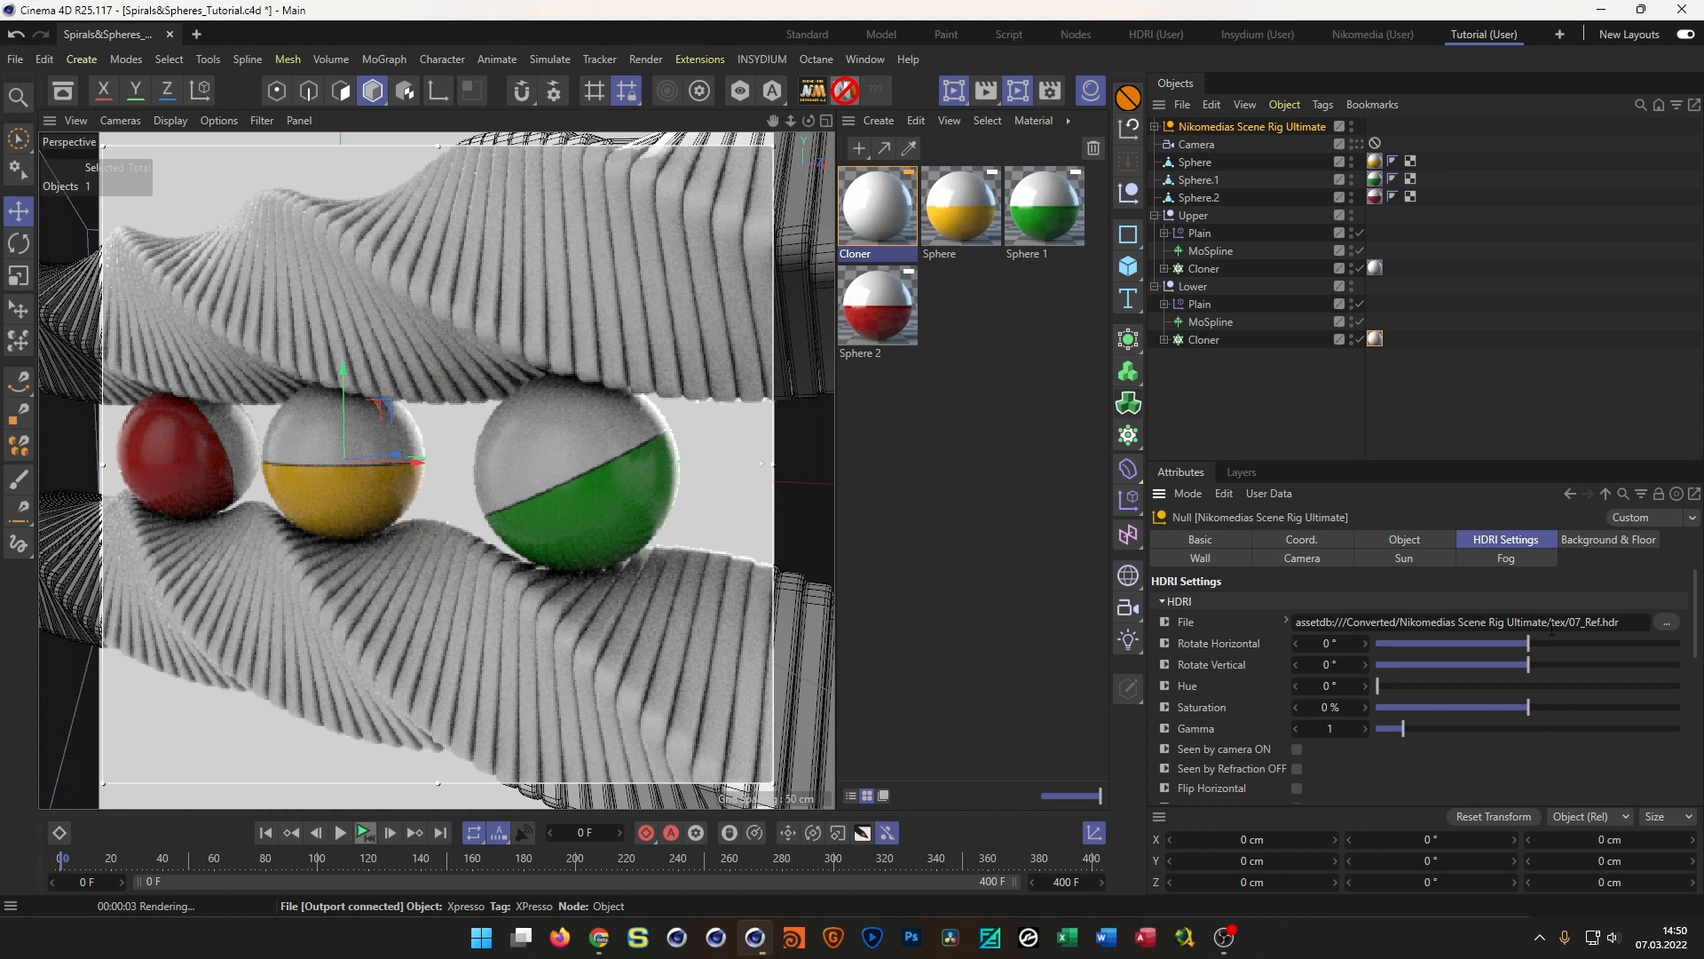
left_click_drag(1417, 461, 1417, 382)
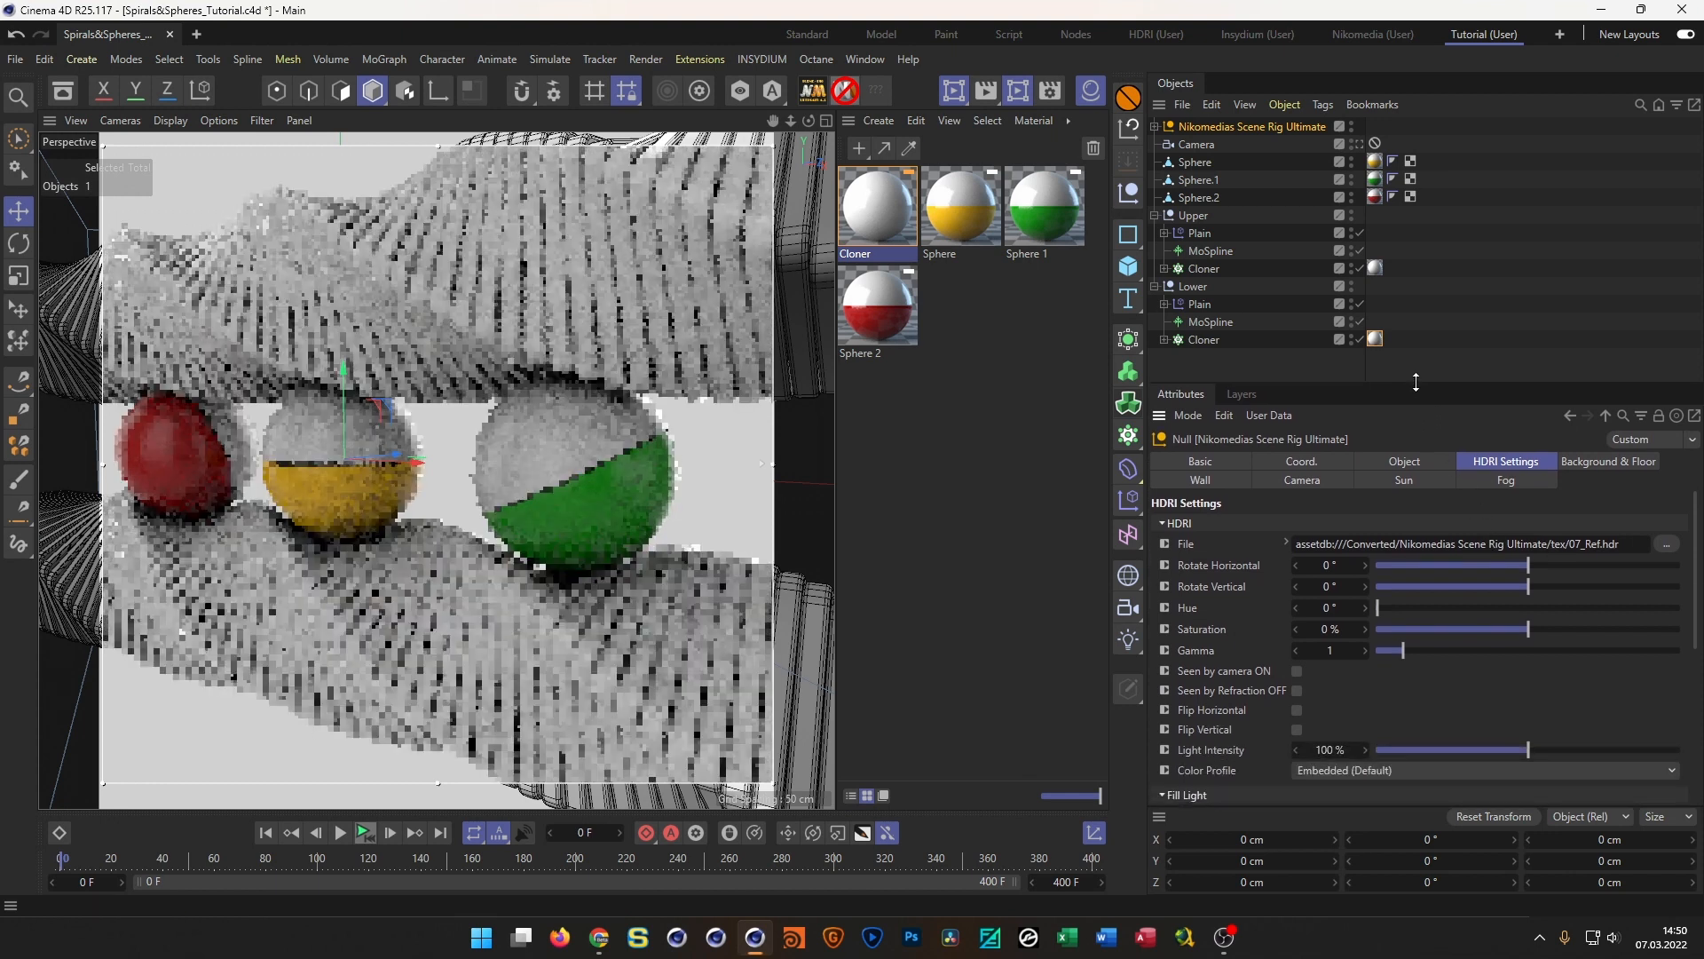
left_click(62, 91)
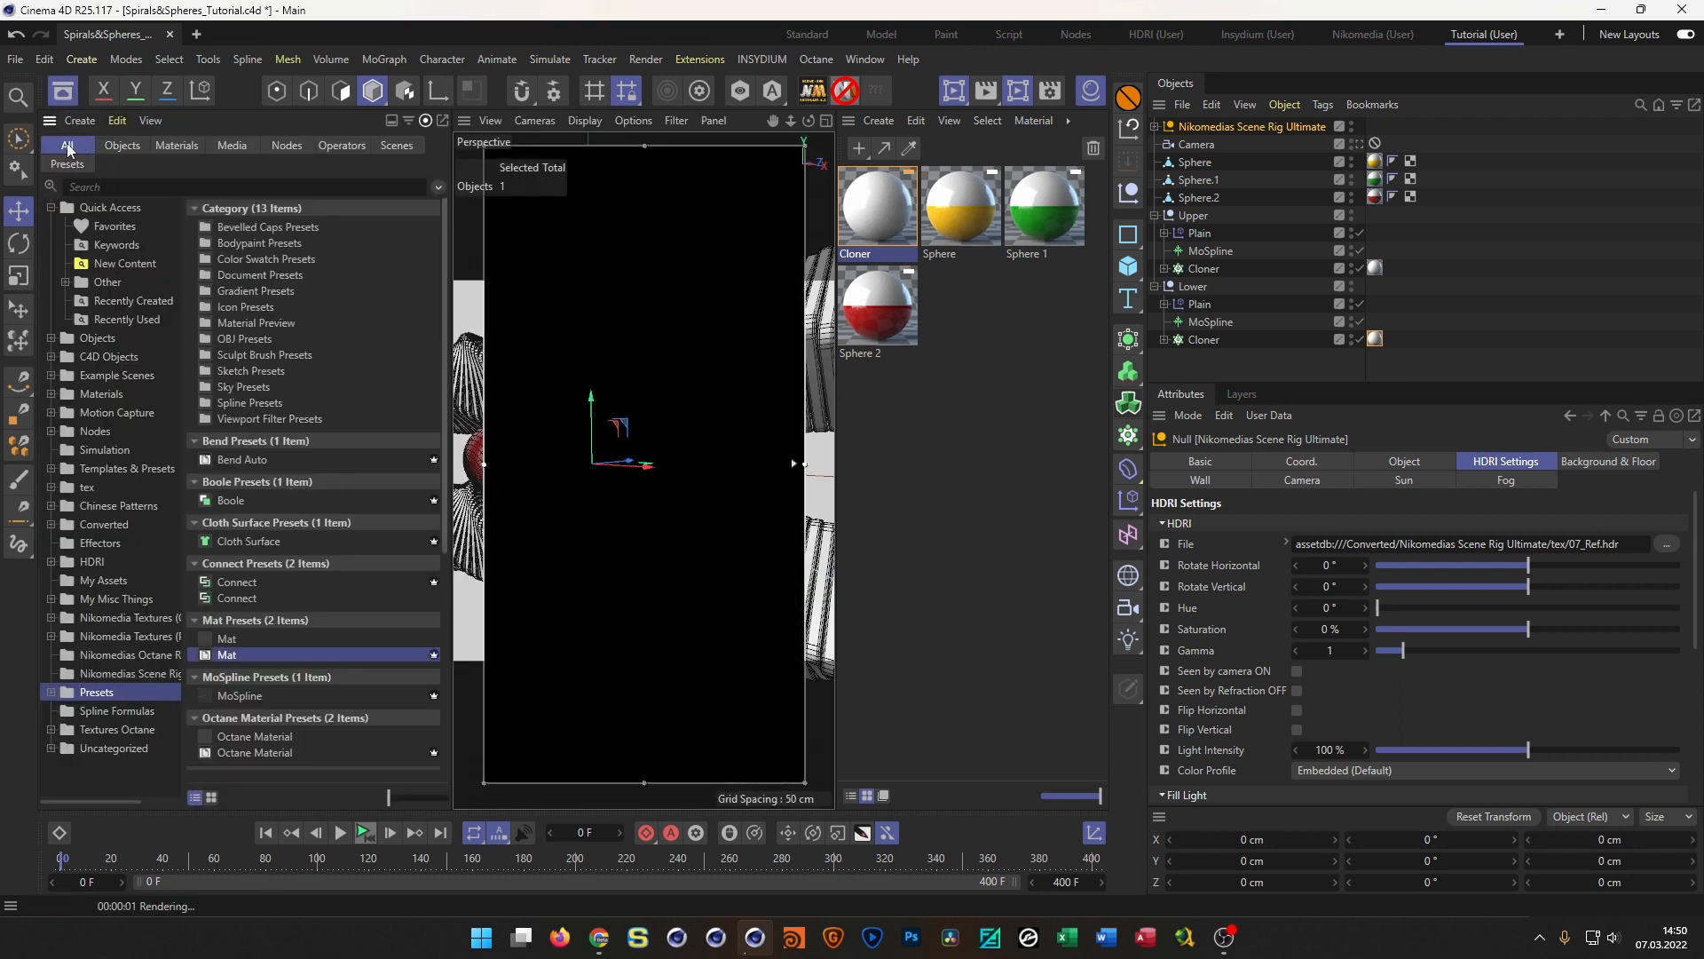
left_click(52, 562)
left_click(91, 582)
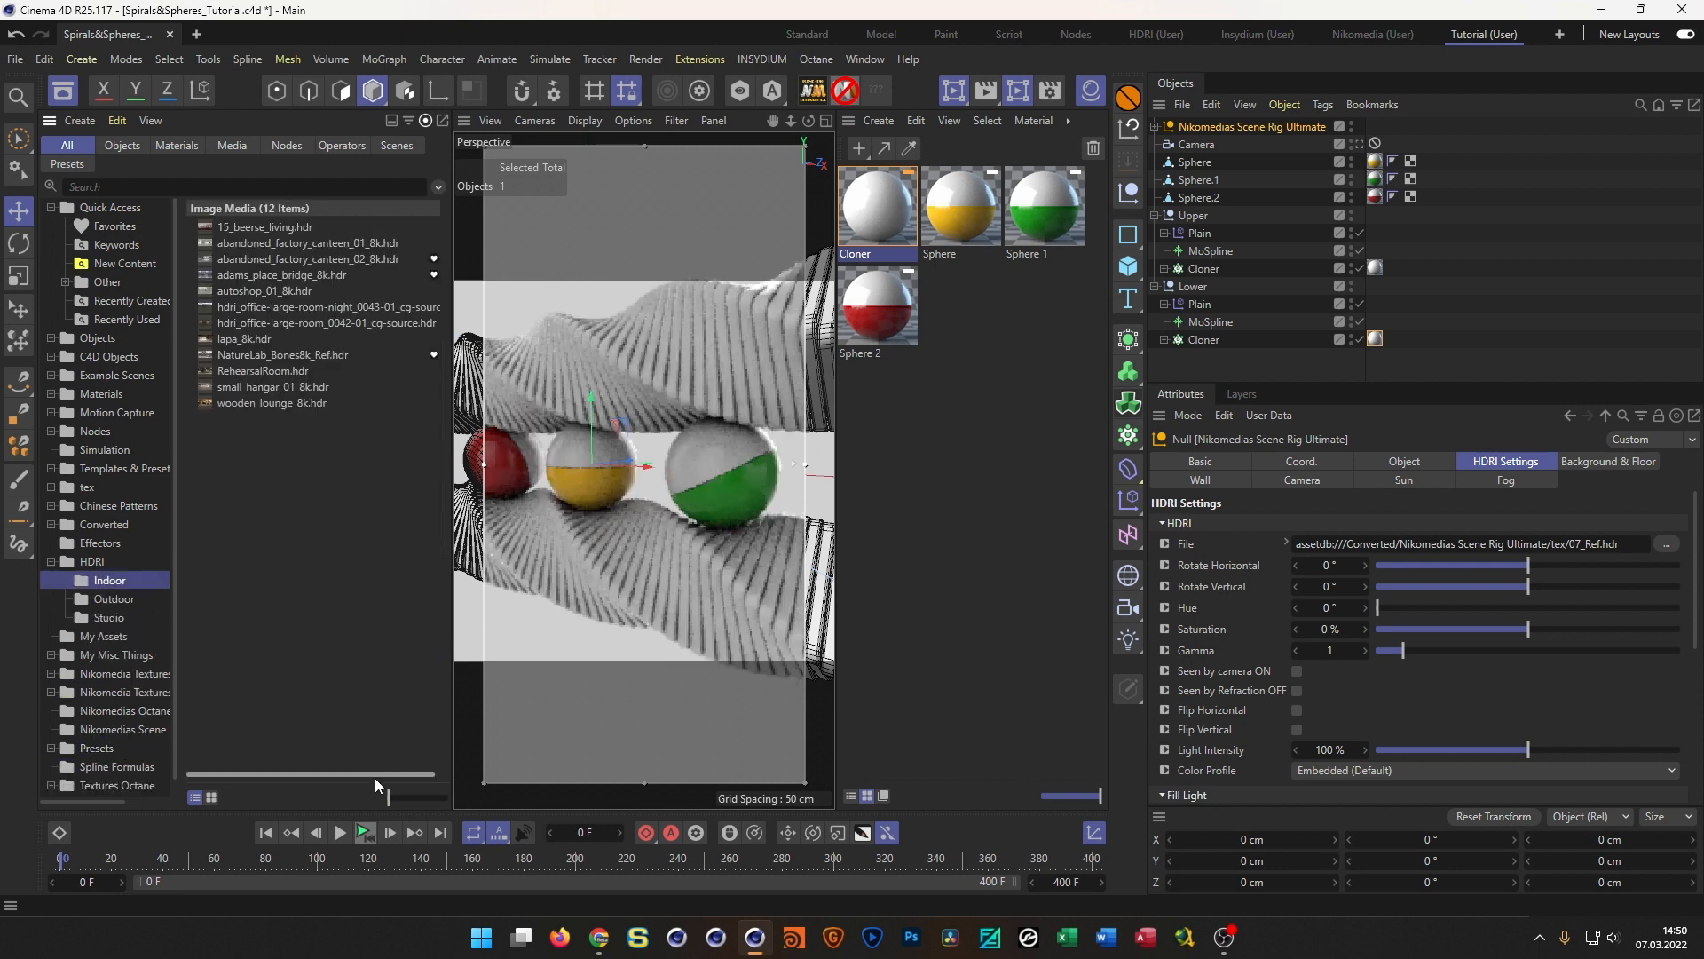
left_click(213, 798)
left_click_drag(389, 797, 432, 799)
Assign NatureLab_Bones8k_Ref.hdr from the Indoor HDRI assets as the scene rig's HDRI file, and close the asset library
scroll(422, 648, "down", 6)
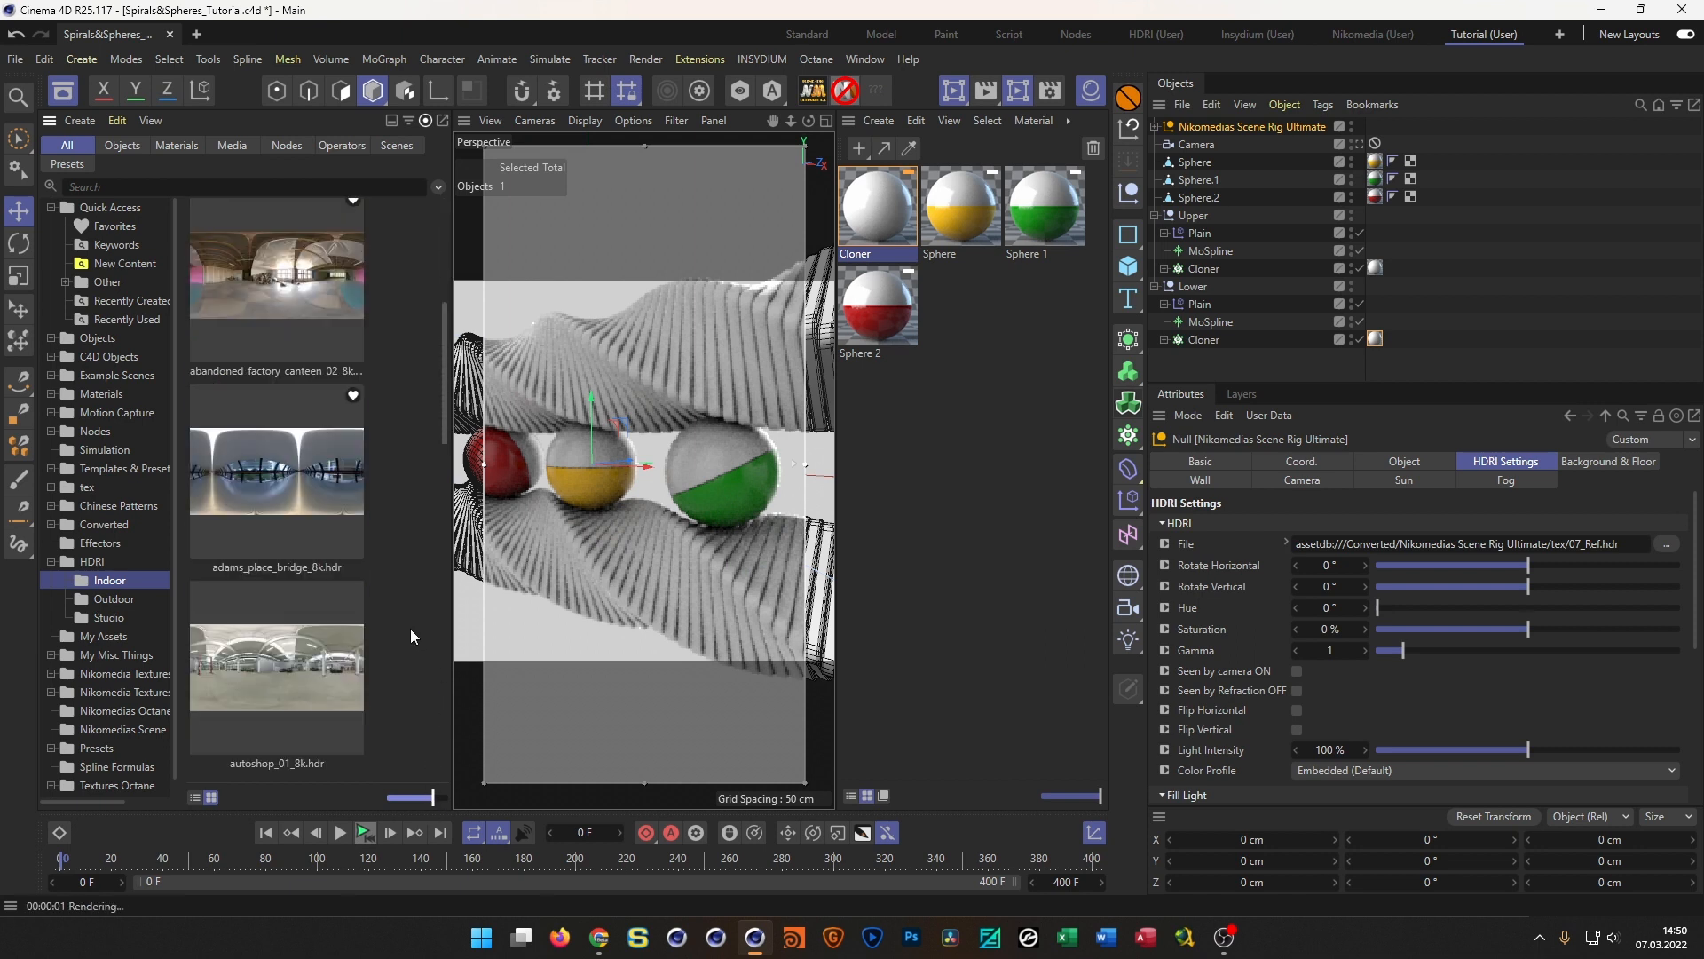
scroll(411, 637, "down", 5)
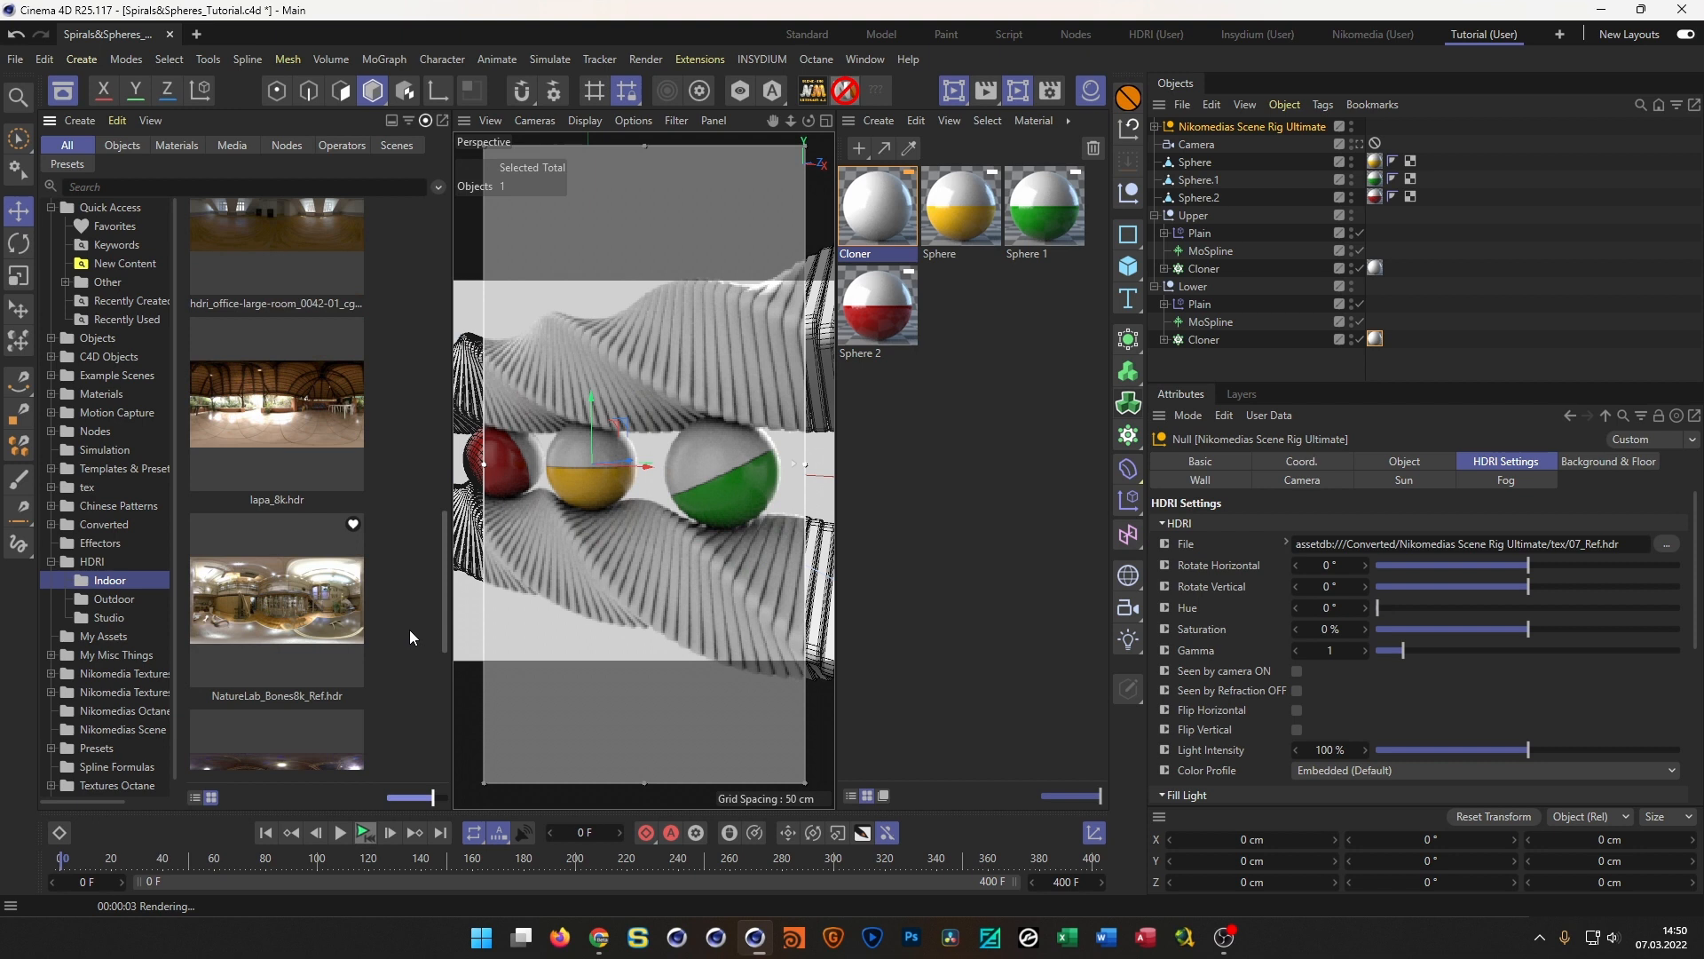
left_click(254, 506)
left_click_drag(255, 505, 1439, 556)
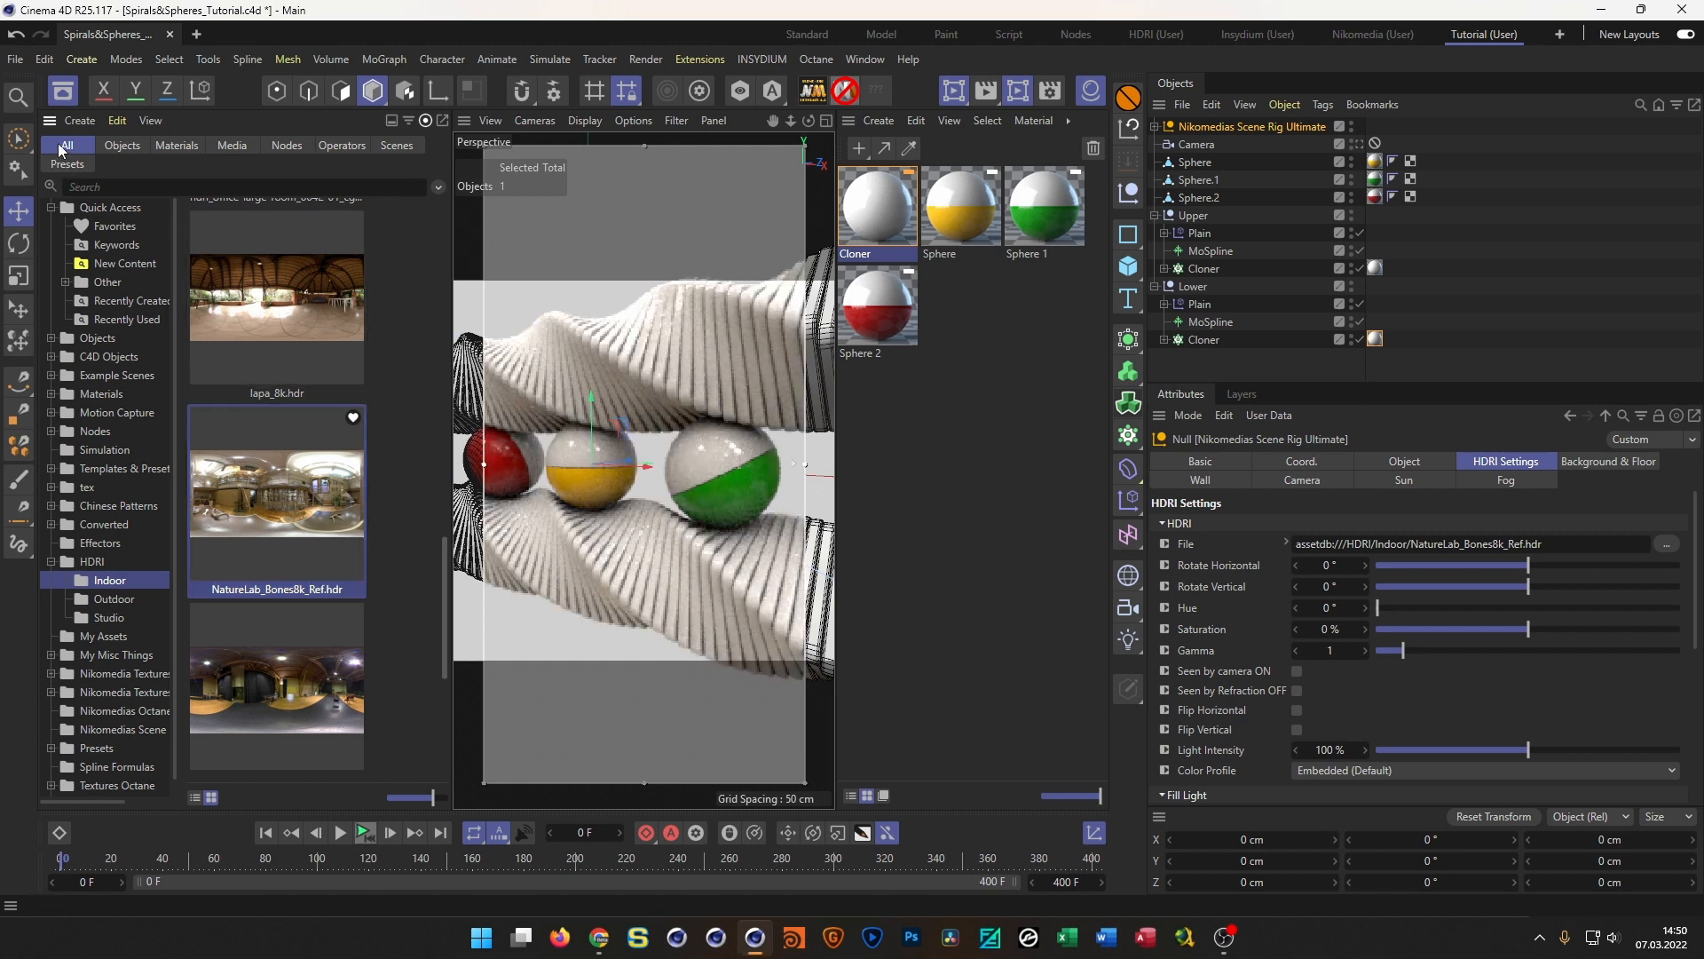
left_click(62, 90)
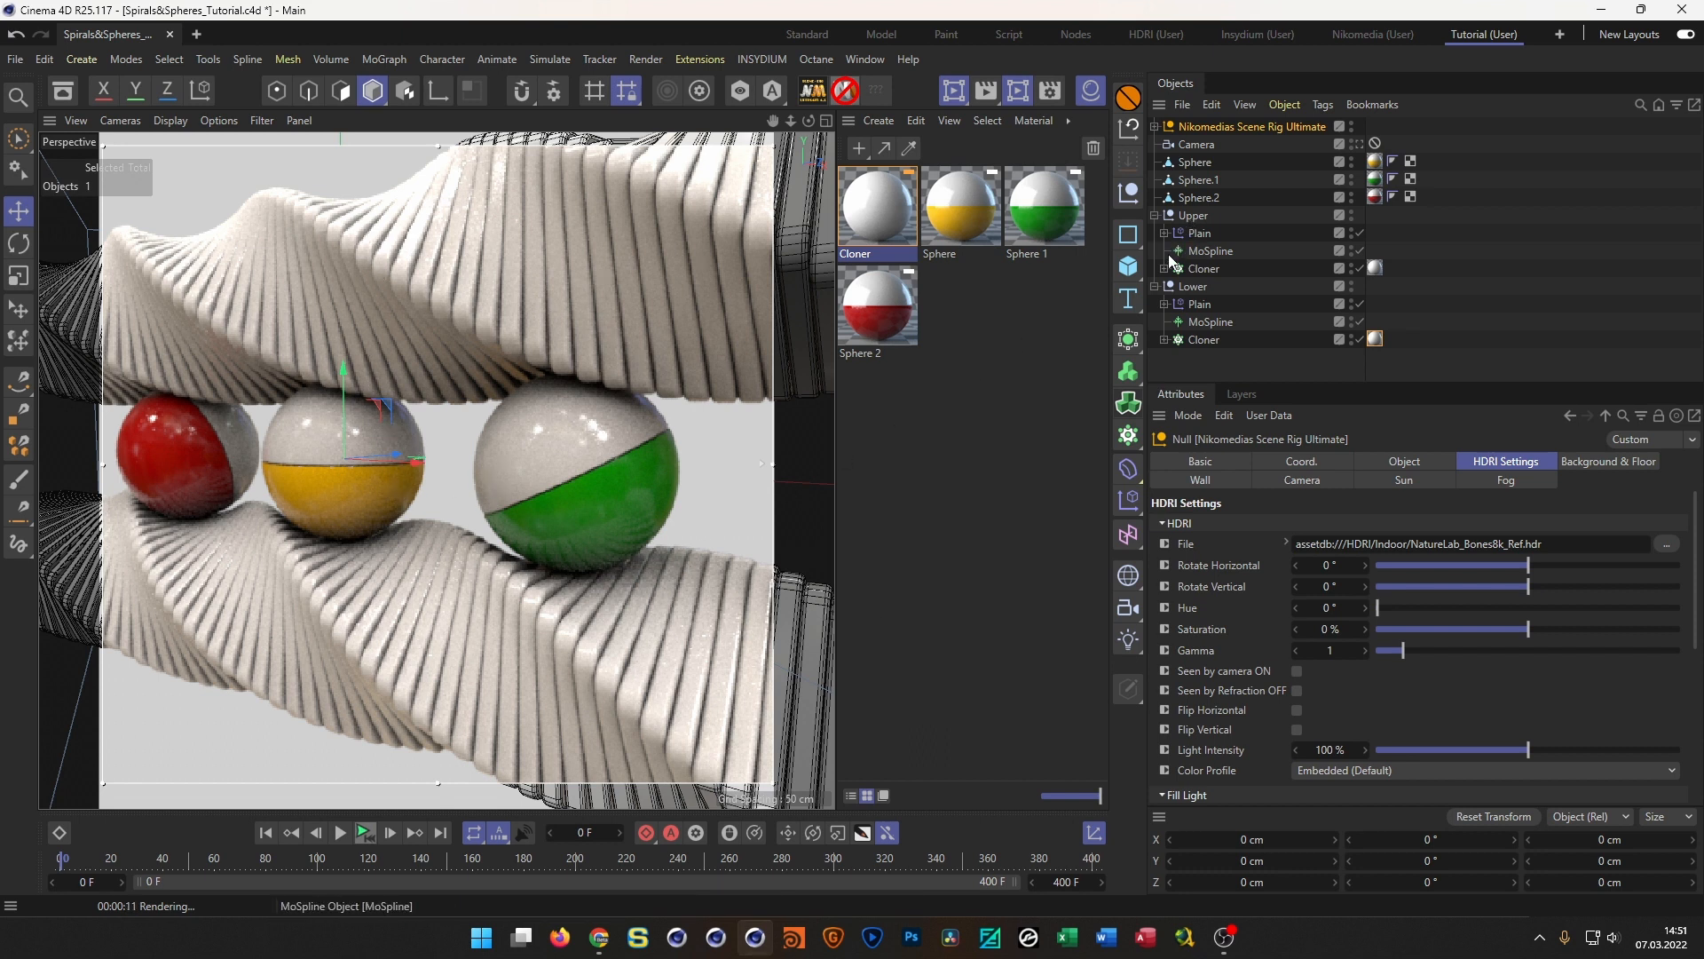
Stop the interactive render and add a Plane with its orientation set to +Z
left_click(952, 94)
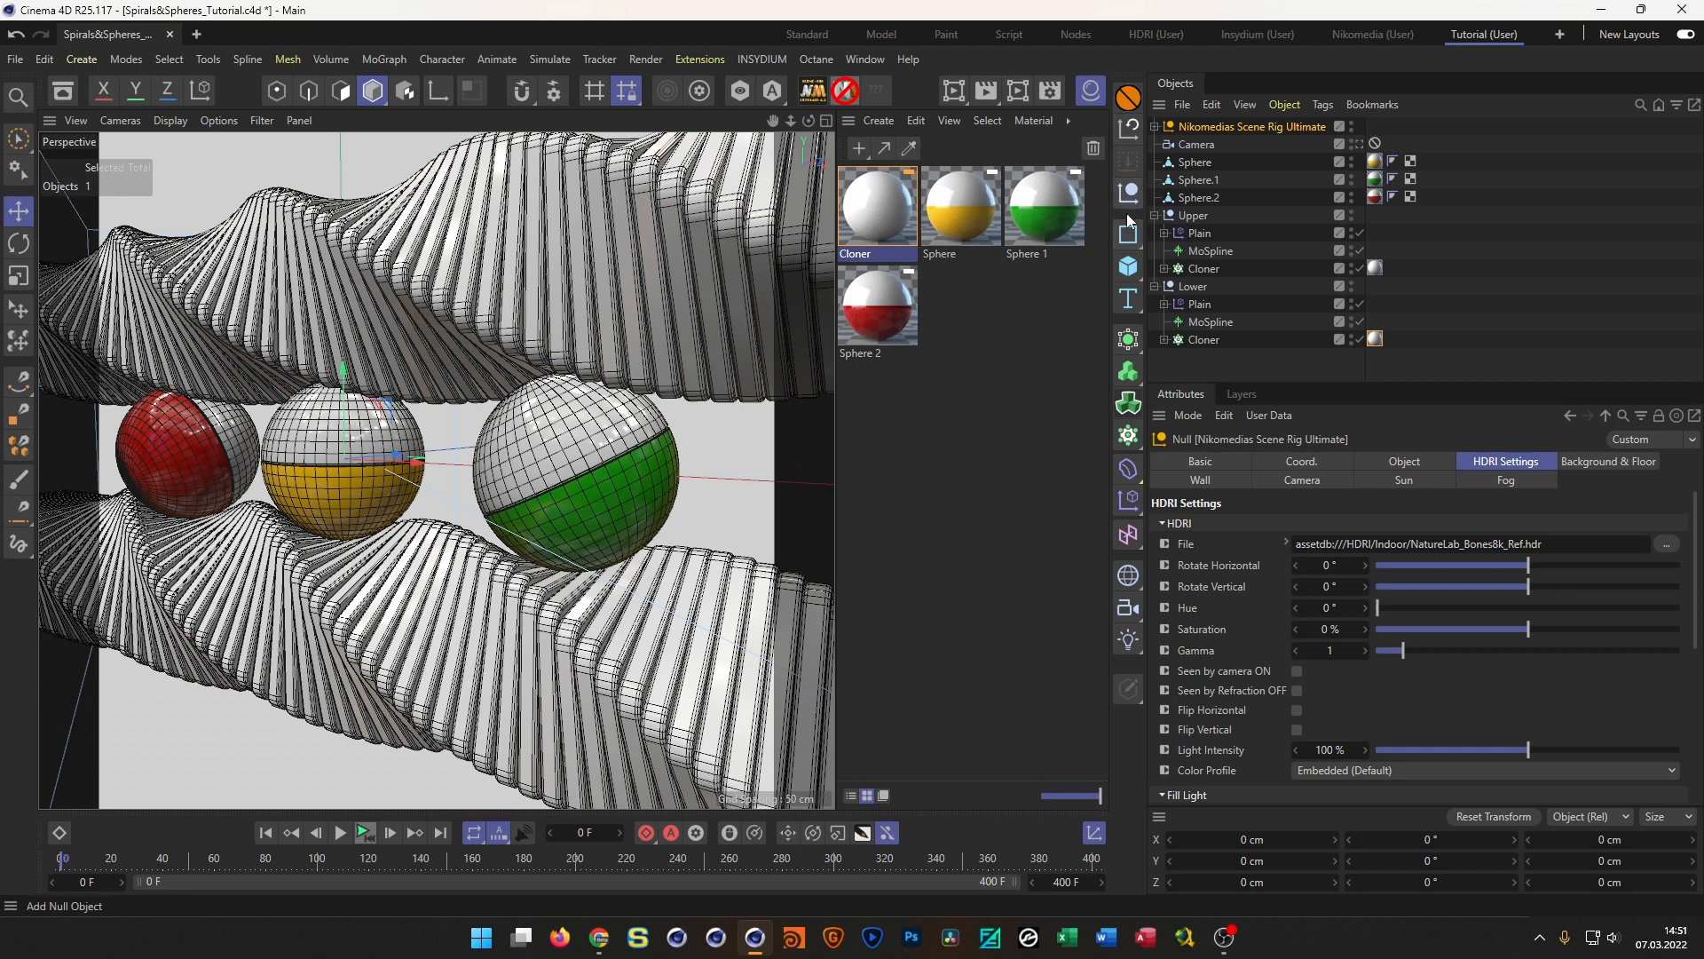
left_click(1129, 267)
left_click(1189, 327)
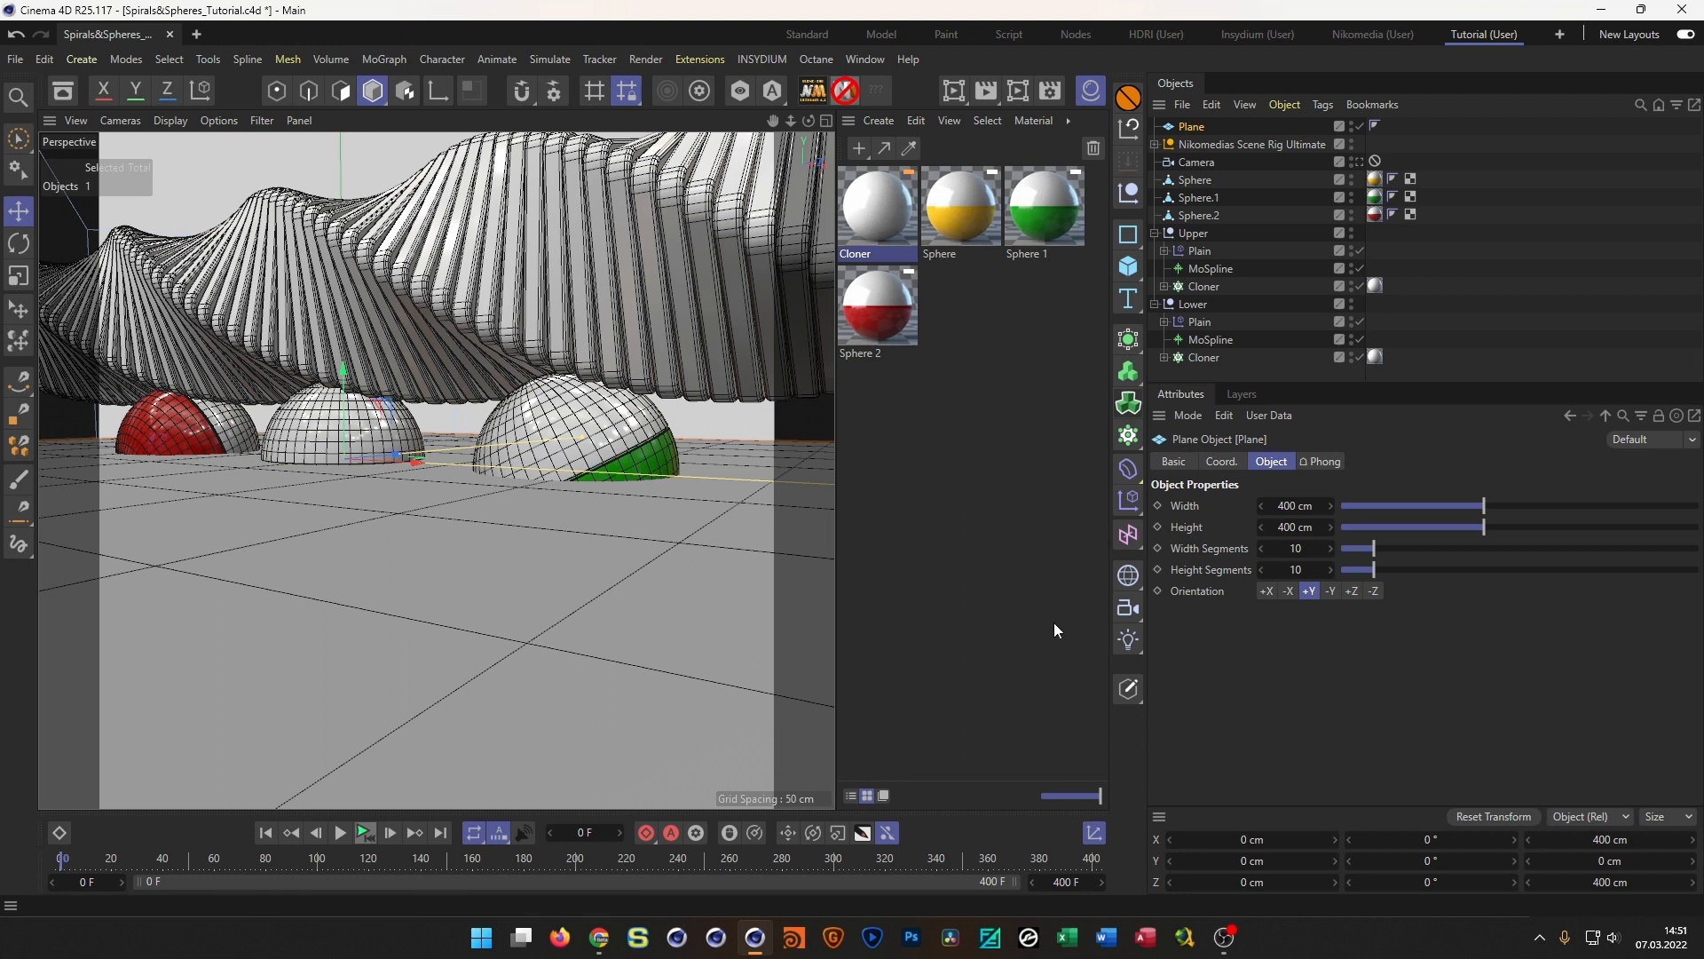
left_click(1355, 592)
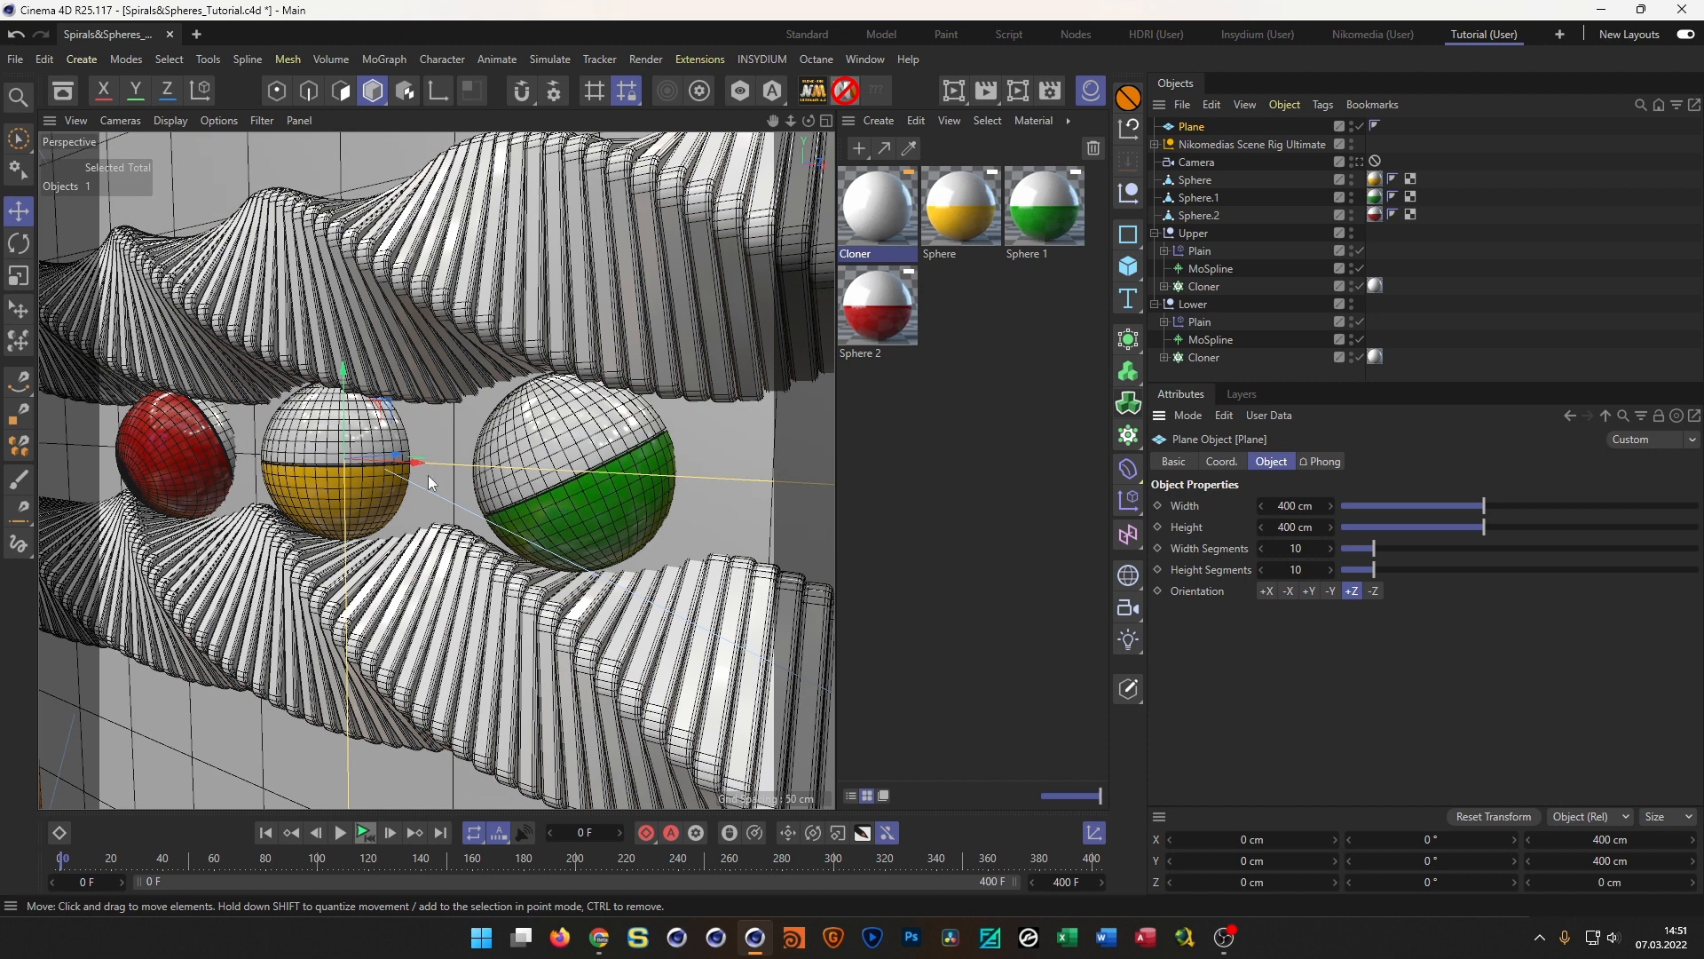
Move the plane behind the spheres to Z 52 cm and scale it to about 553 cm square, checking it through the scene camera
left_click_drag(397, 460, 471, 438)
key("t")
left_click_drag(322, 674, 714, 653)
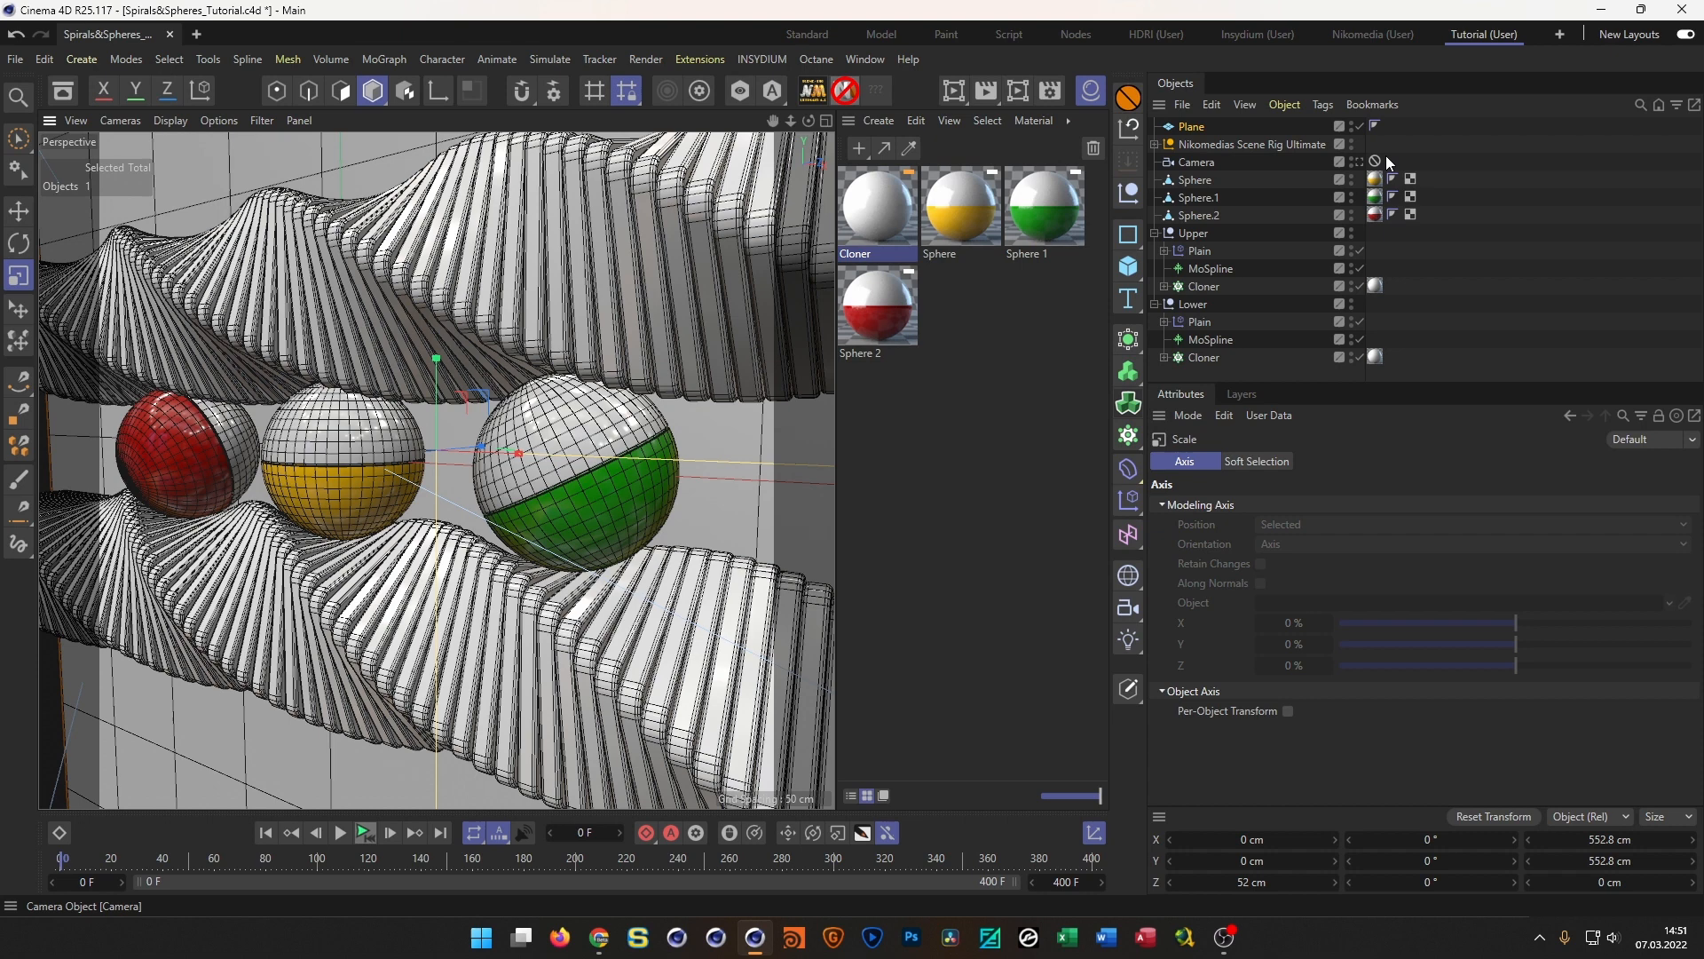
left_click(1359, 162)
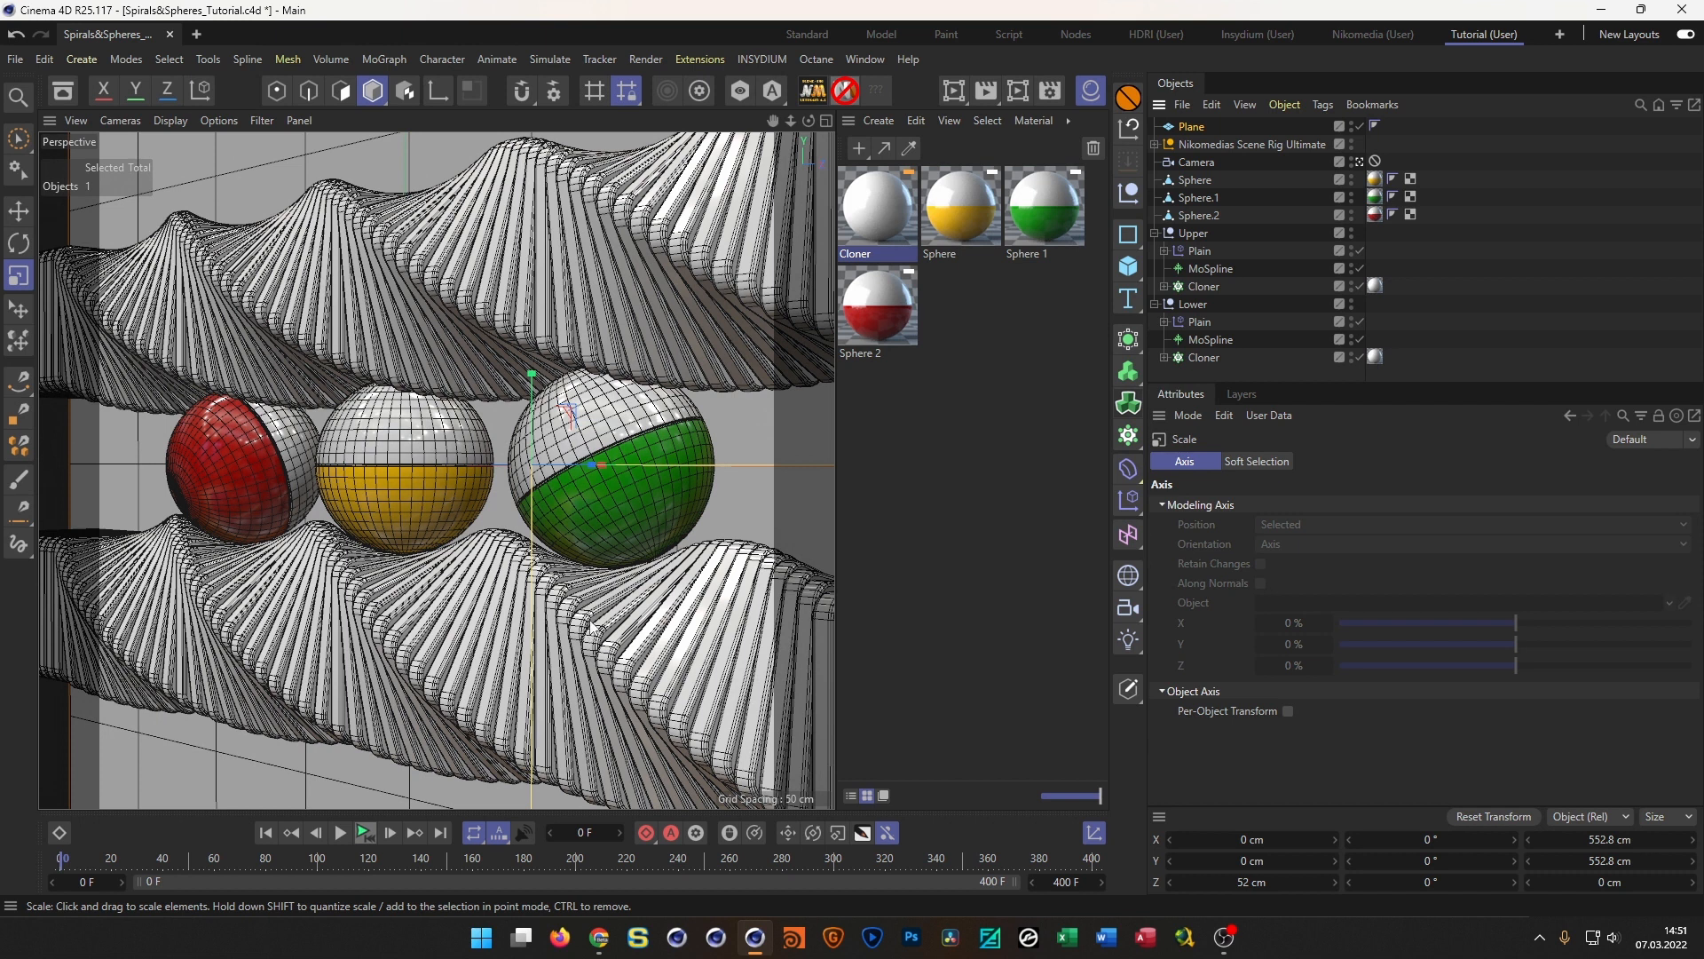
Duplicate the Cloner material, rename the copy Wall and apply it to the Plane
left_click(879, 220)
left_click_drag(972, 336, 920, 307, "ctrl")
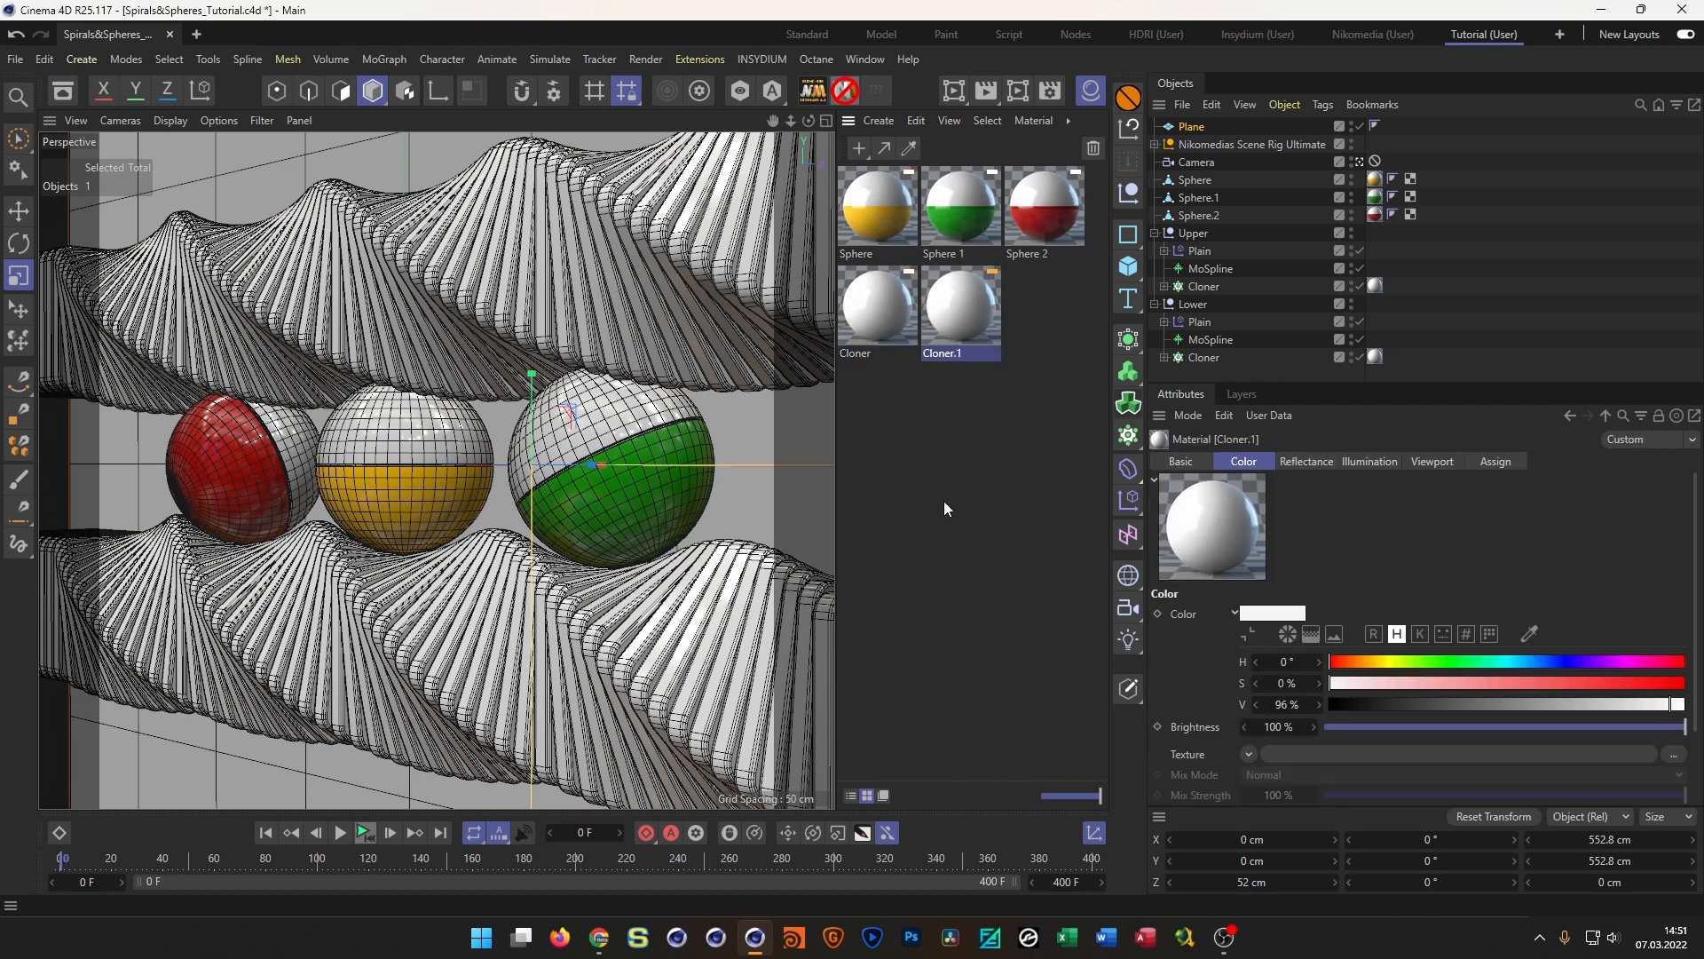
double_click(955, 354)
type("Wall")
key("Return")
left_click_drag(960, 311, 1209, 128)
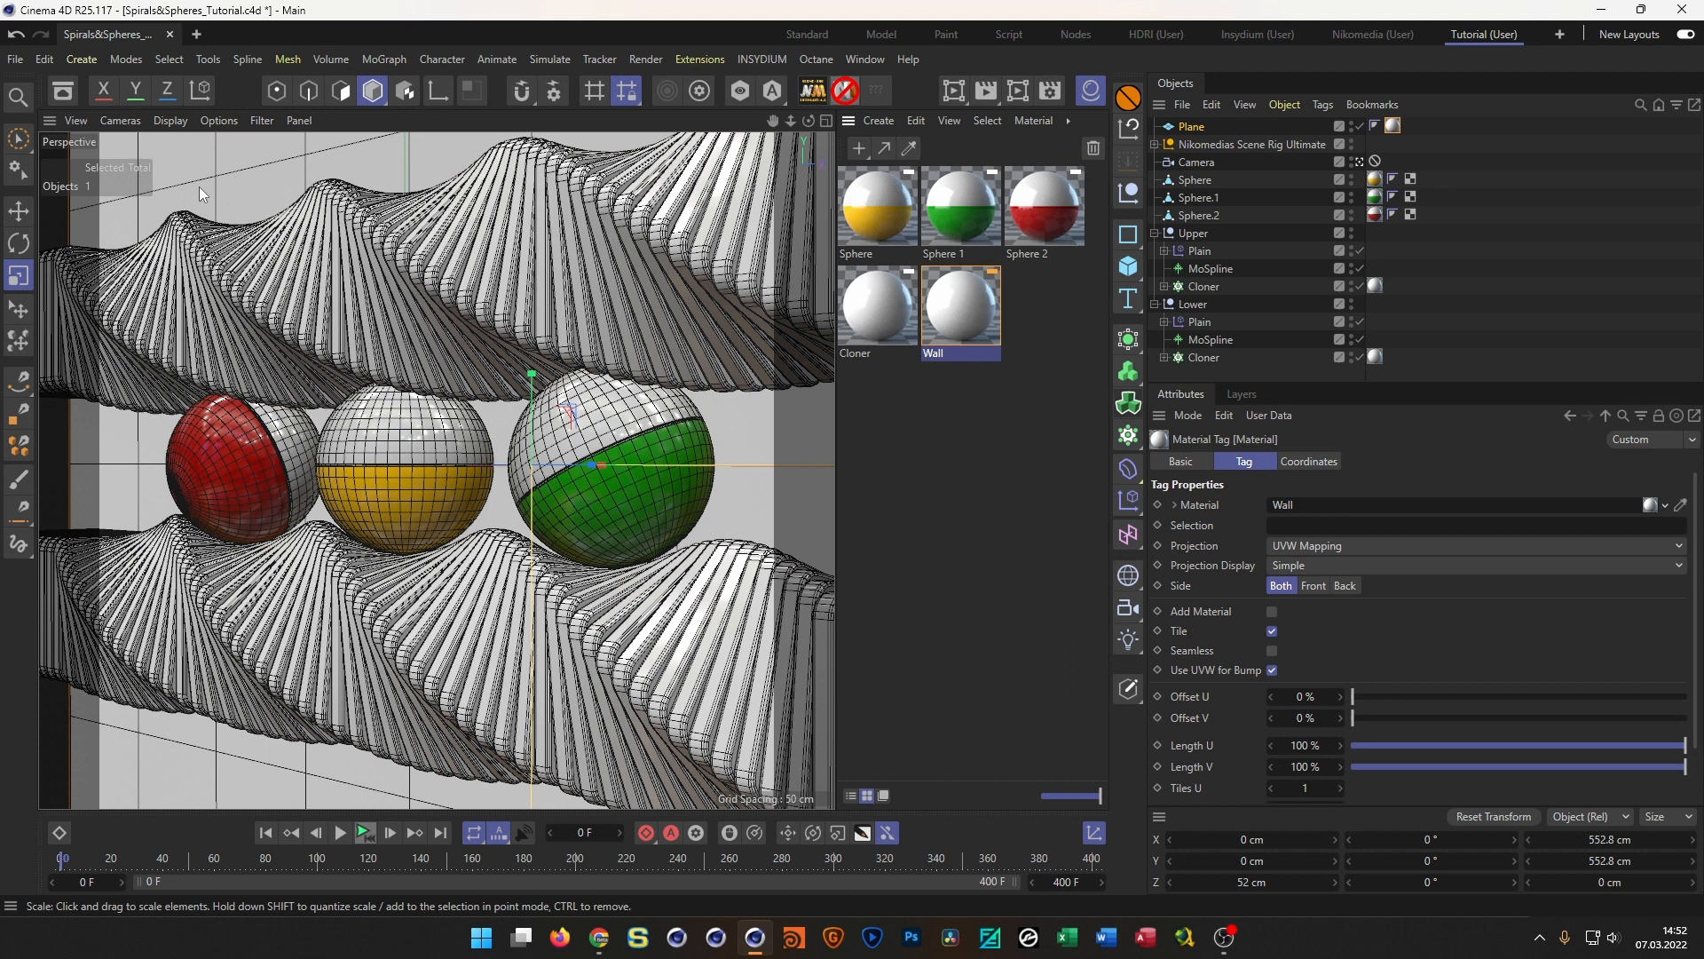
Open the Wall material for editing clear of the viewport, and start an interactive region render enlarged to cover the camera frame
double_click(962, 307)
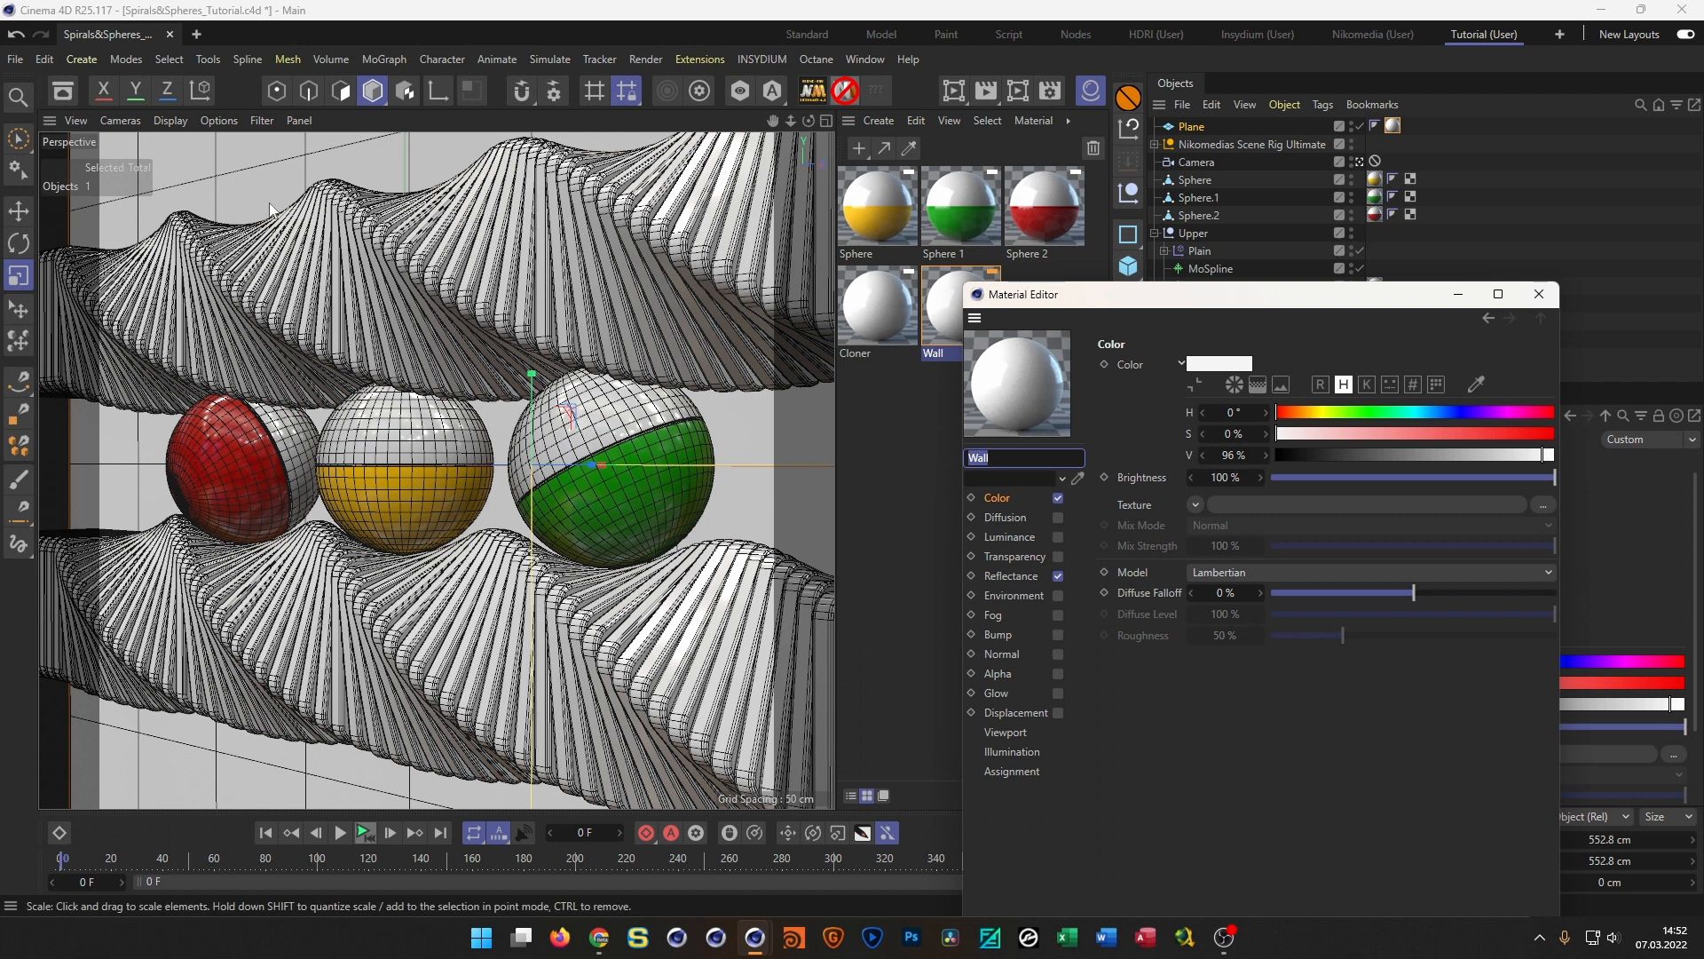
left_click_drag(1161, 295, 909, 236)
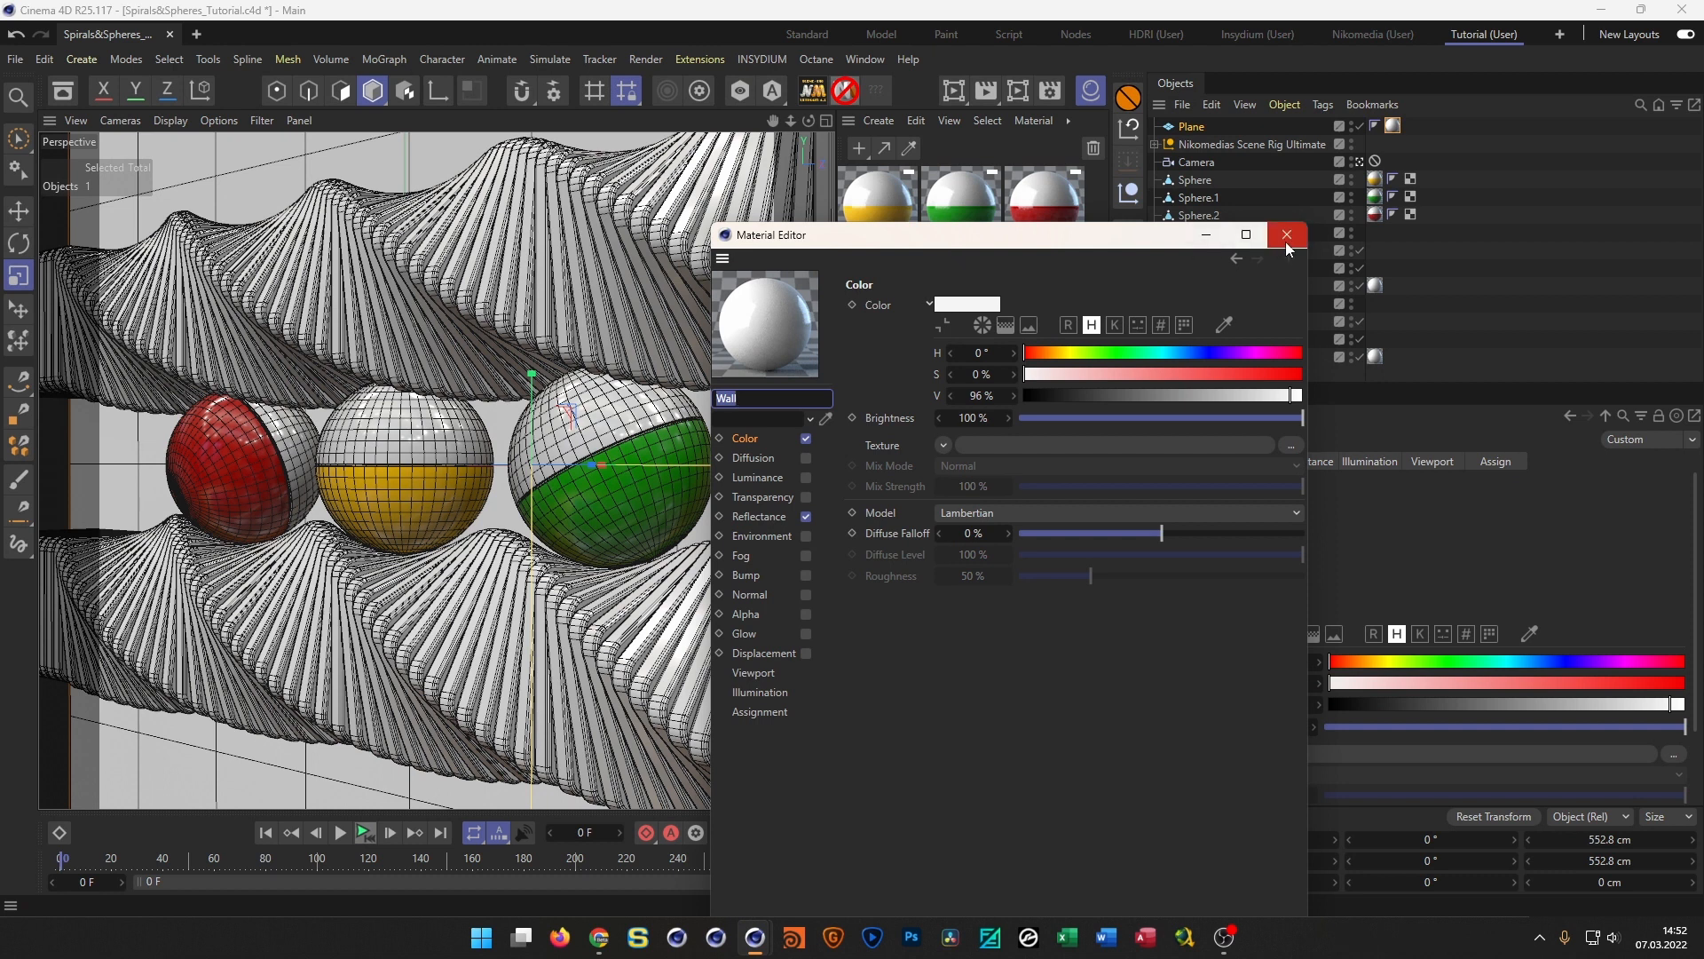
type("l")
left_click_drag(1116, 242, 1254, 229)
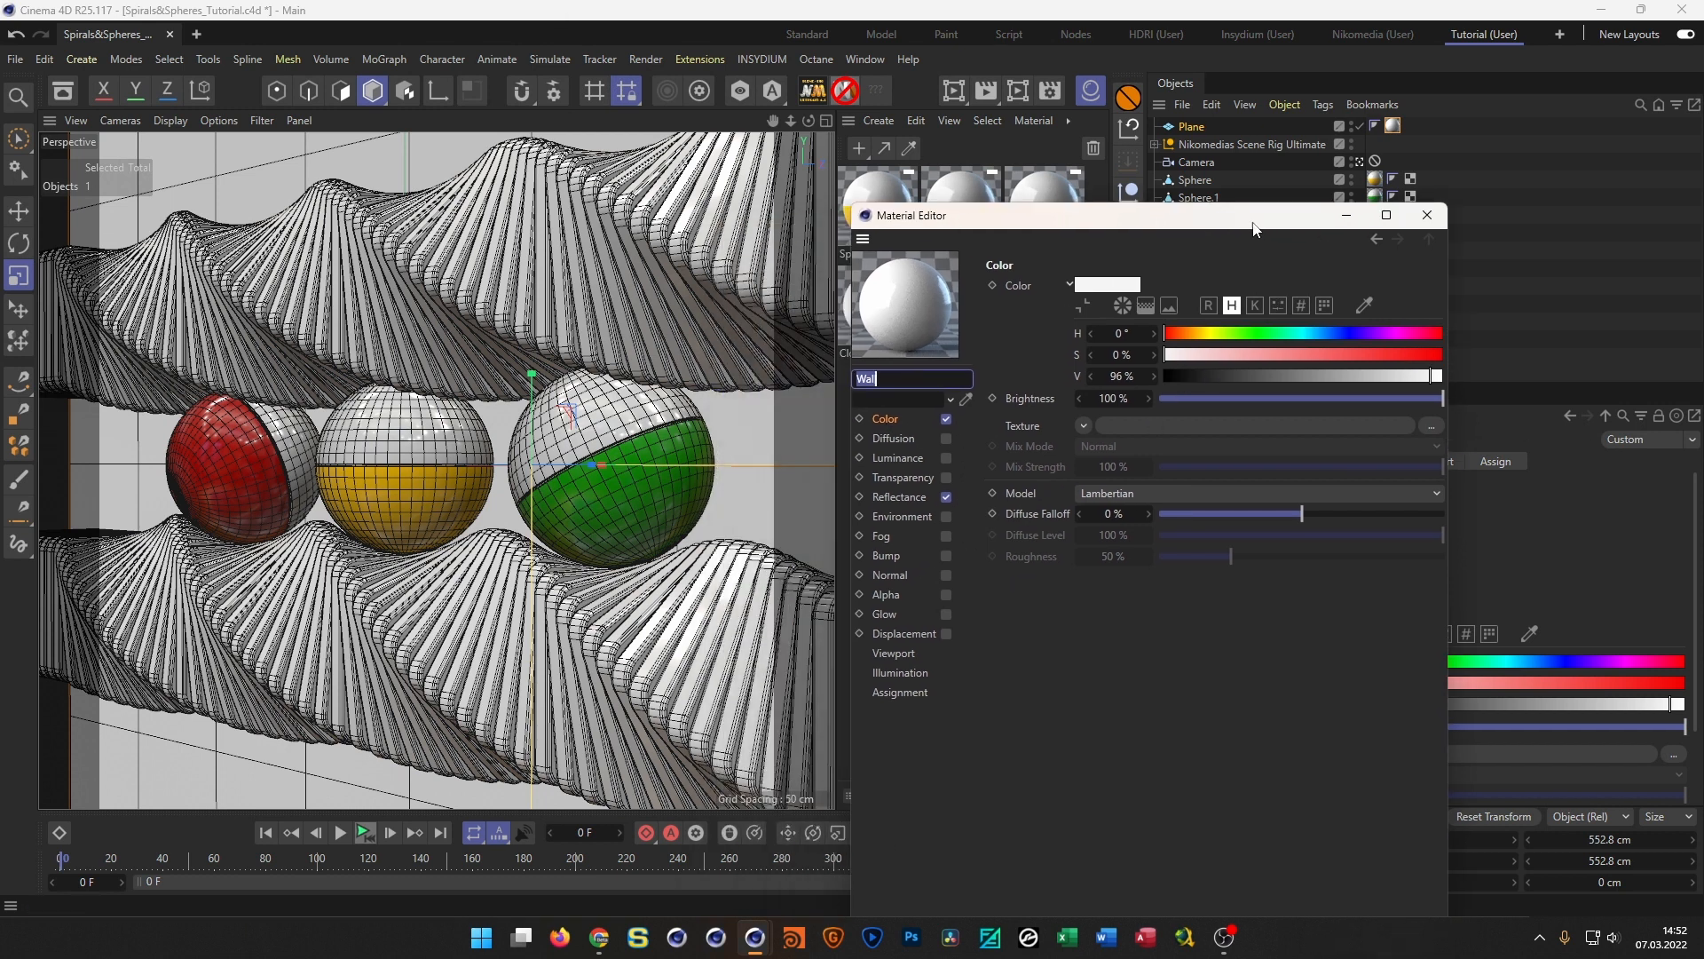
left_click(1018, 91)
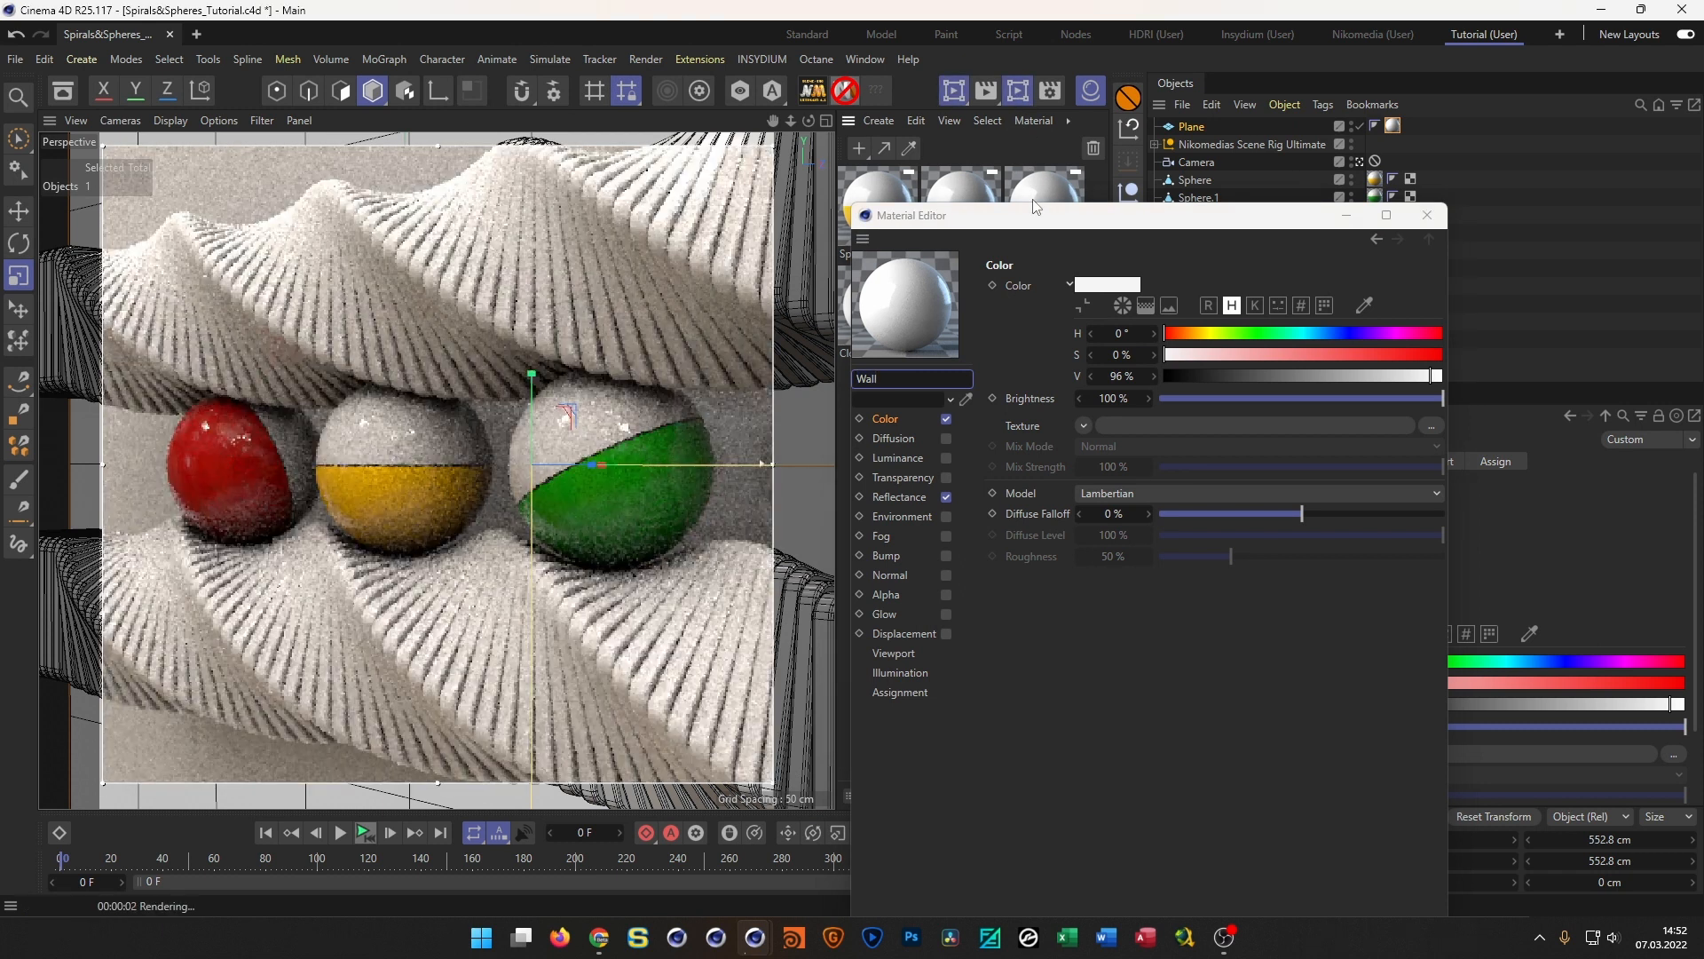
left_click_drag(774, 146, 782, 134)
left_click_drag(103, 782, 98, 807)
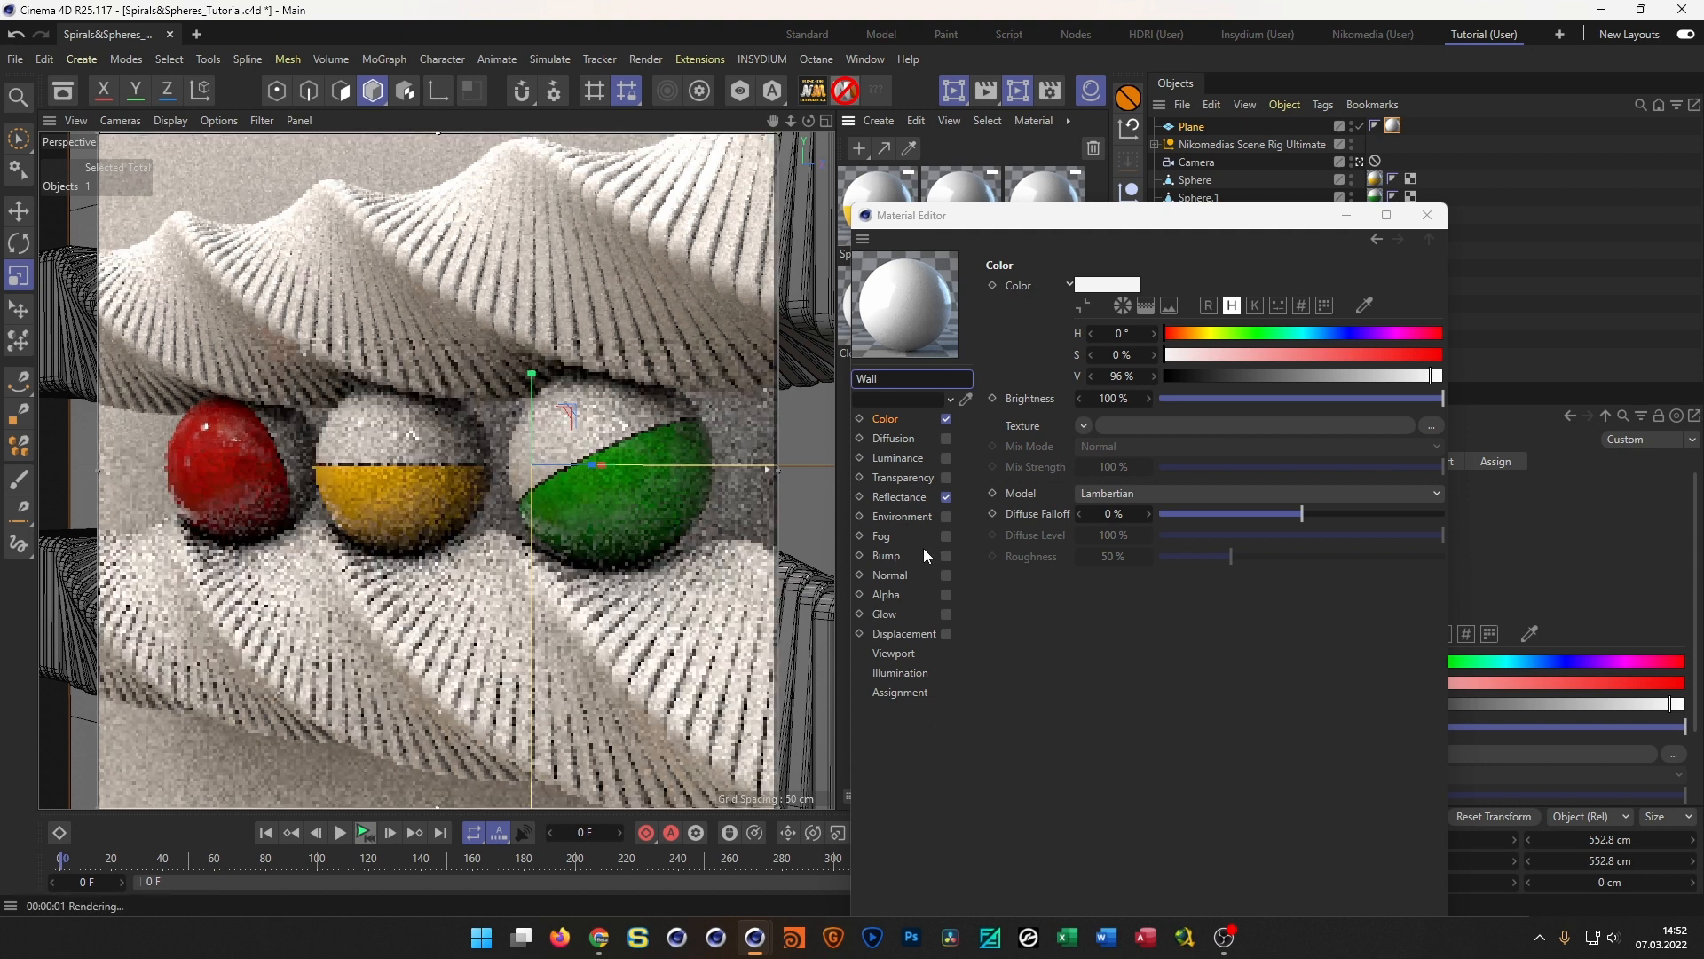
Load the Brick surface shader as the Wall material's bump texture
left_click(888, 555)
left_click(1067, 334)
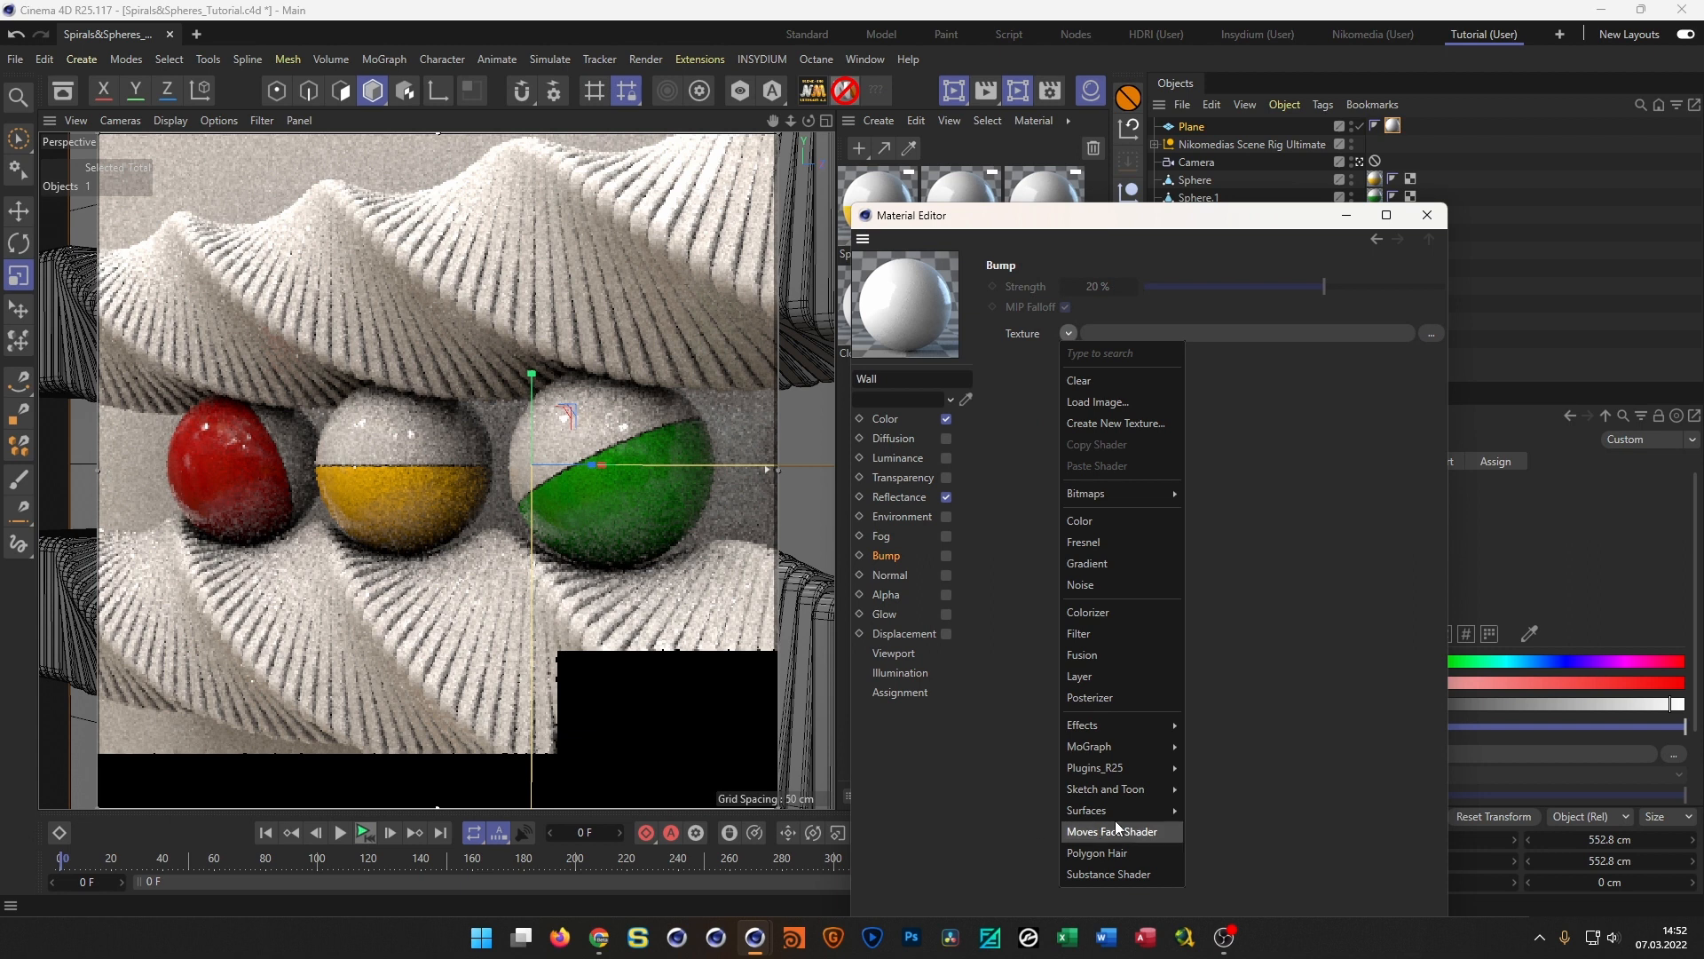
mouse_move(1133, 811)
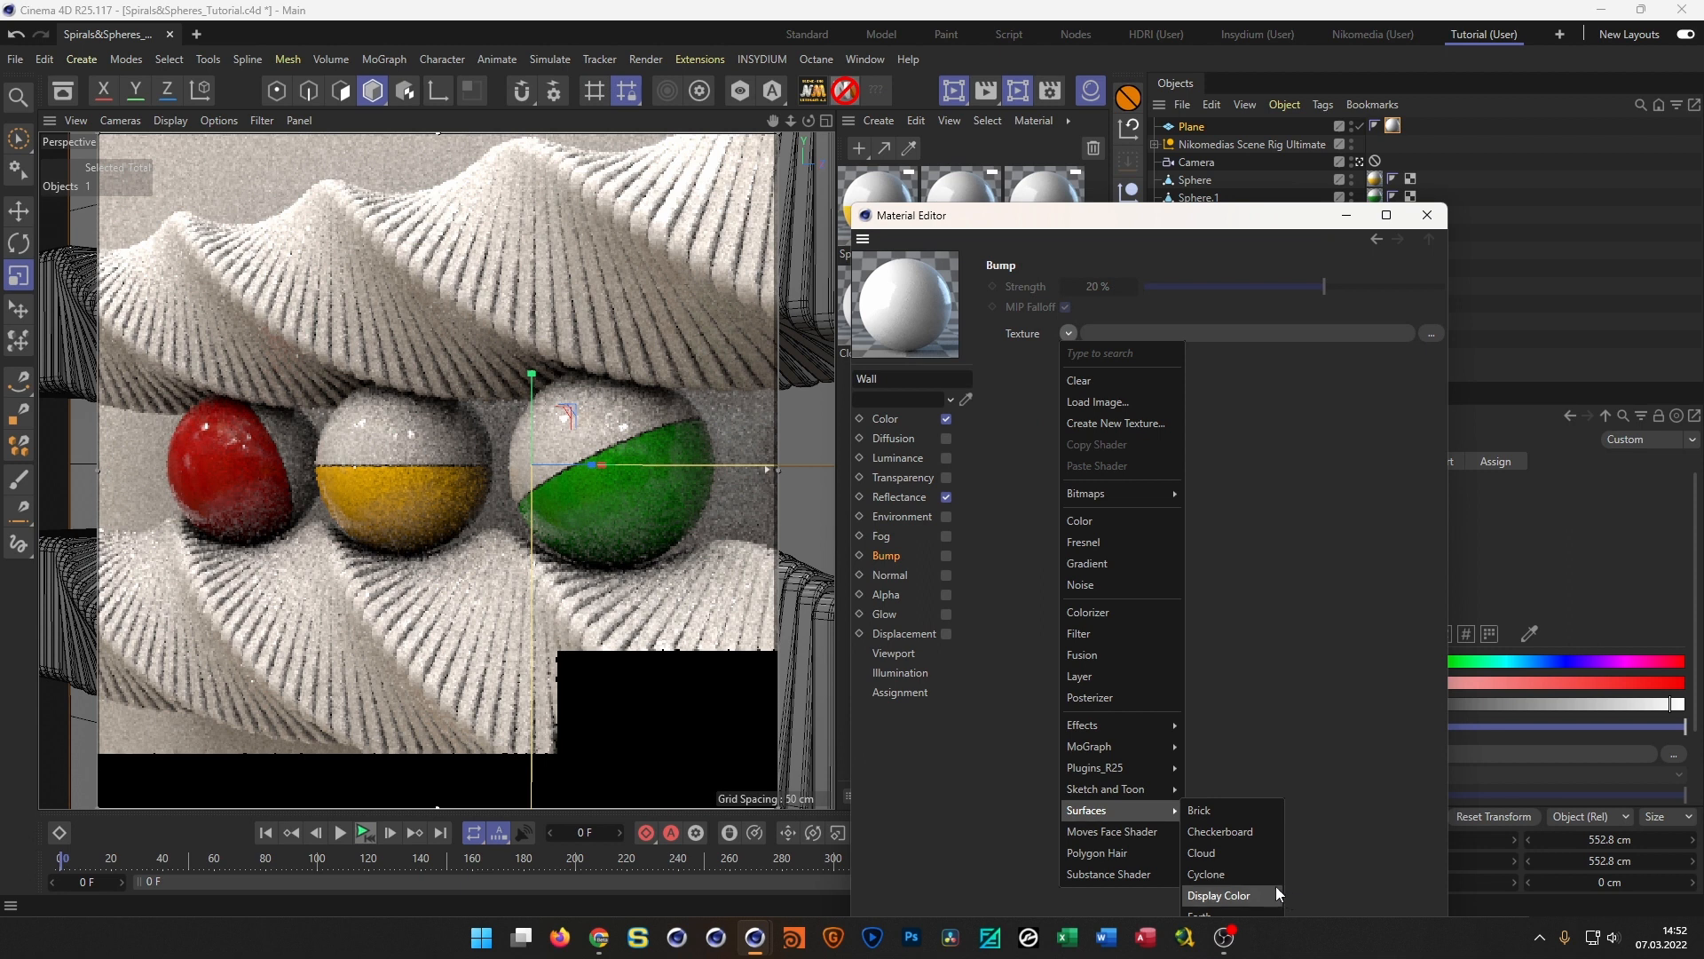
left_click(1339, 838)
left_click_drag(1141, 223, 1153, 39)
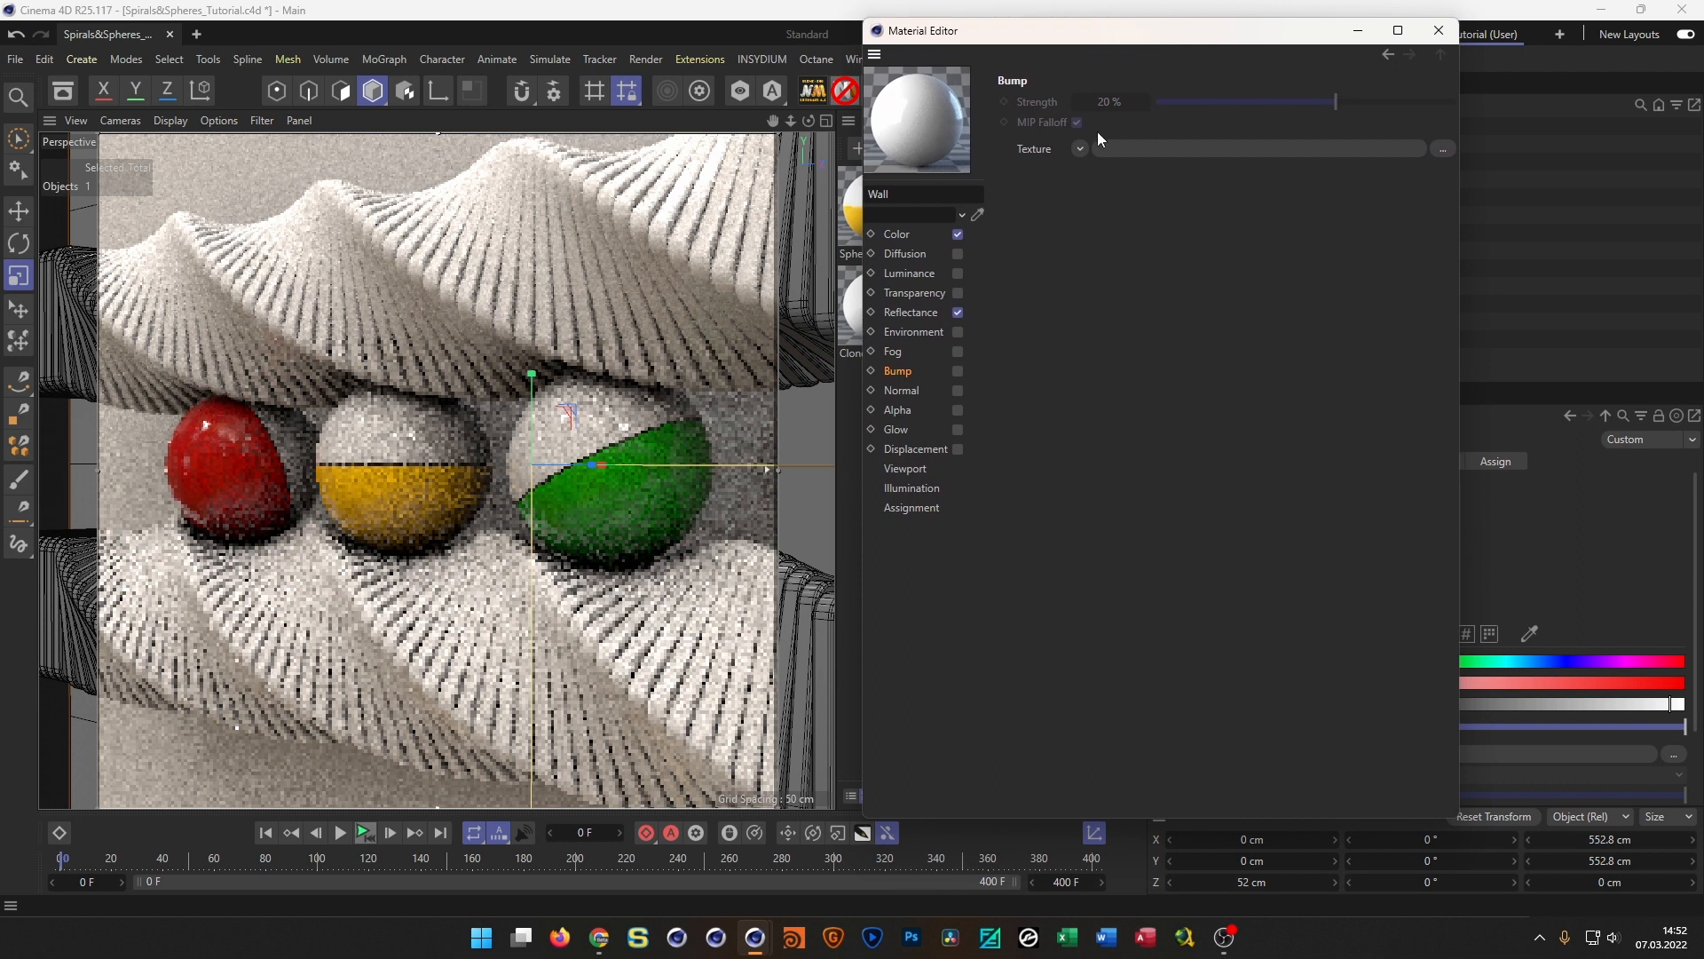
left_click(1079, 148)
mouse_move(1145, 629)
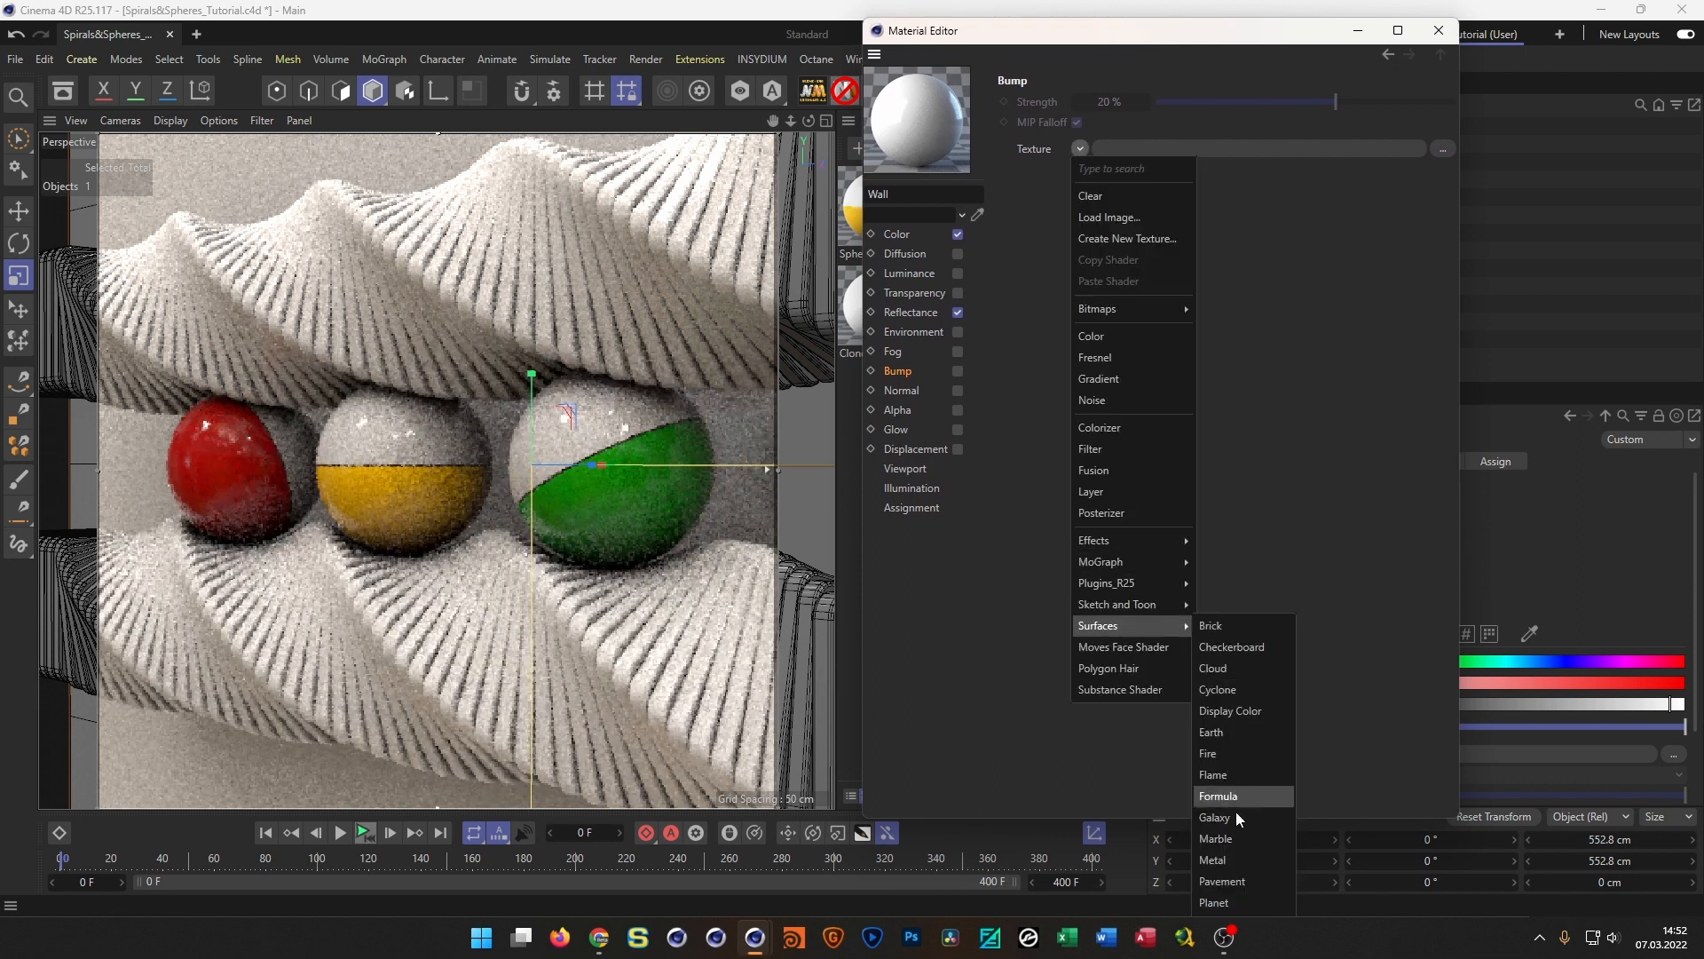
mouse_move(1241, 932)
left_click(1280, 624)
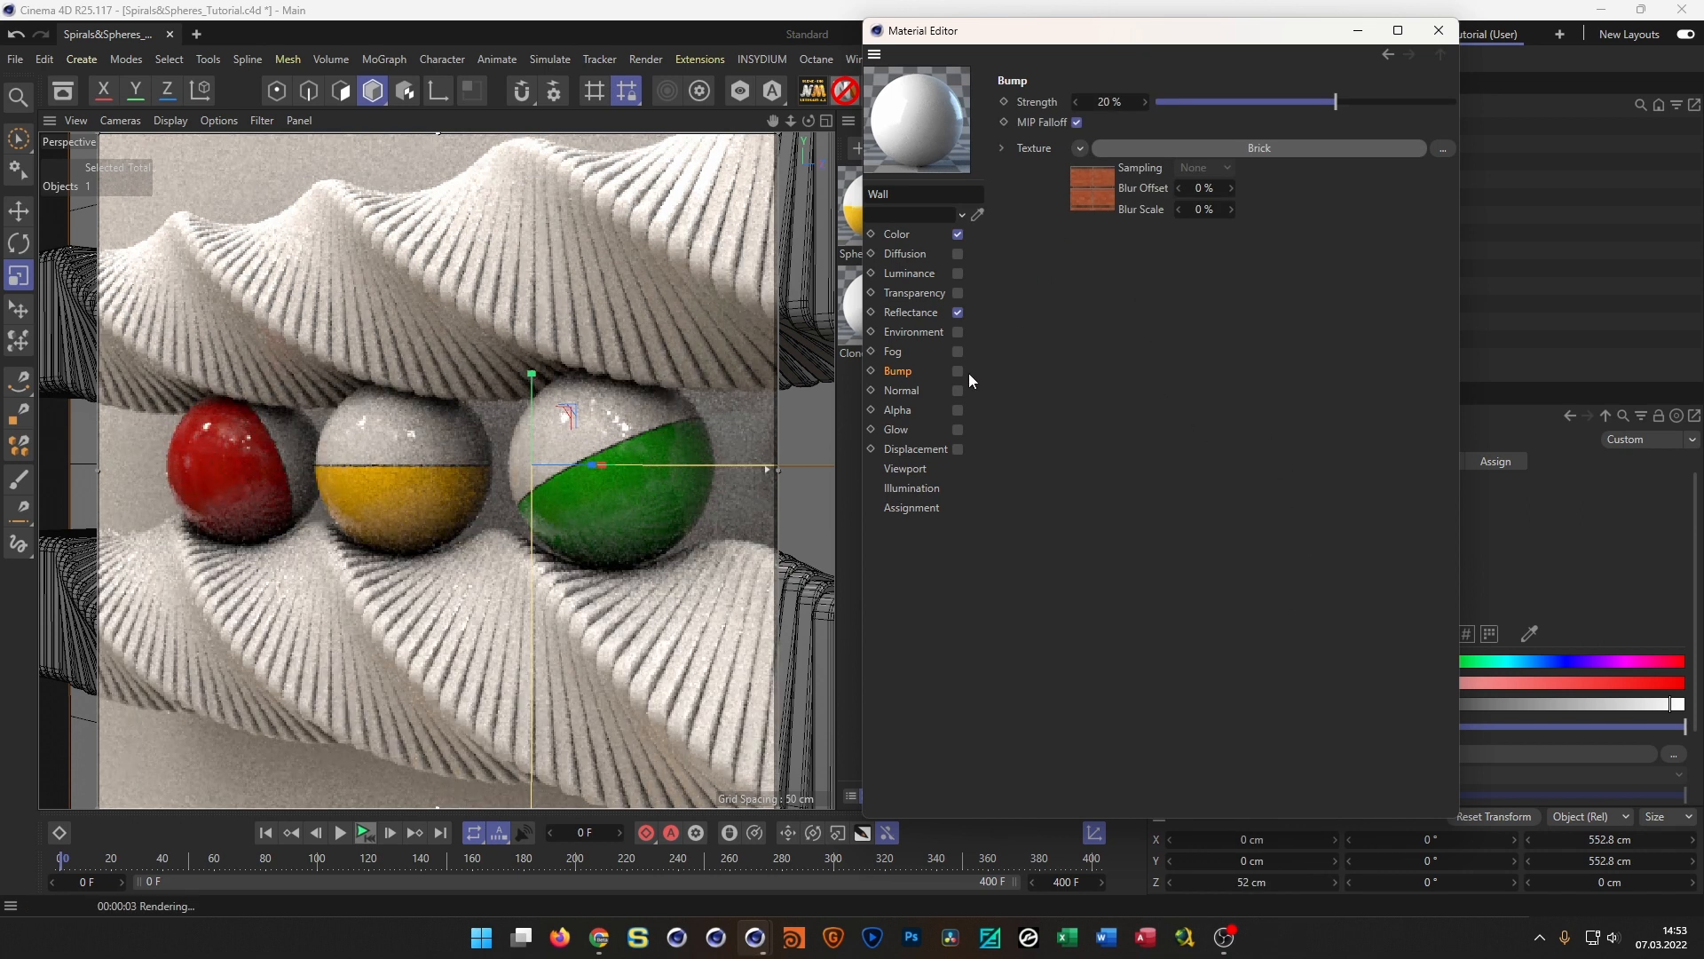
Enable the Wall material's bump channel at 100 % strength and open the Brick shader's properties
left_click(958, 371)
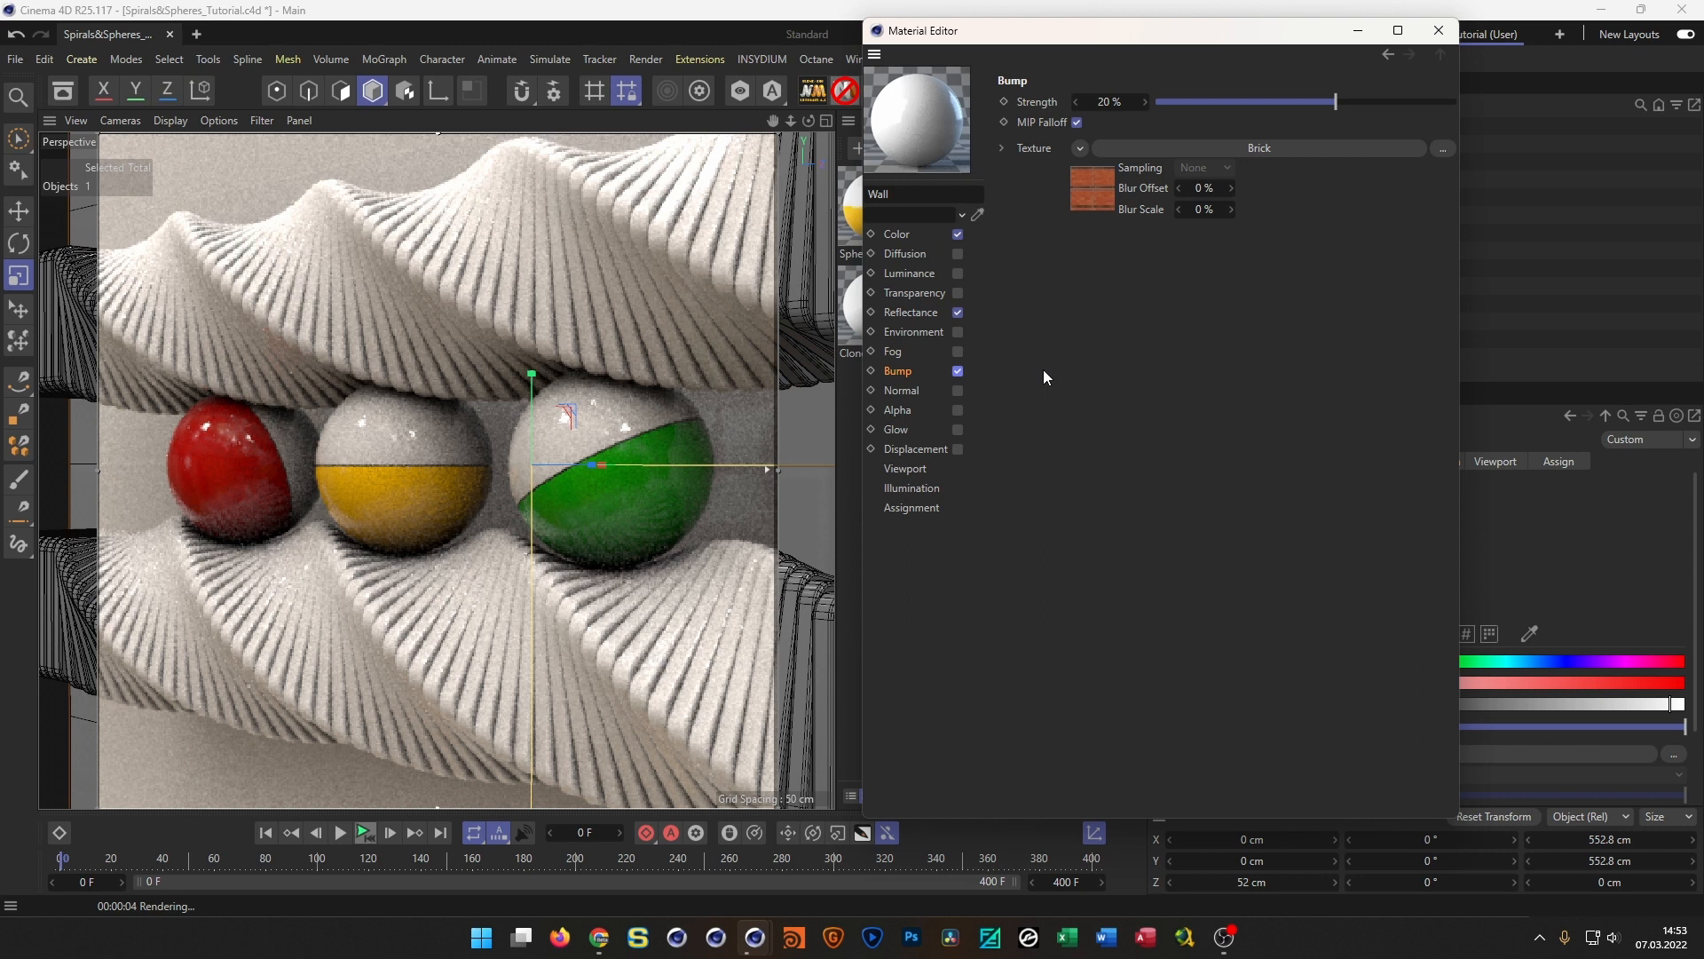
double_click(1111, 103)
type("100")
key("Return")
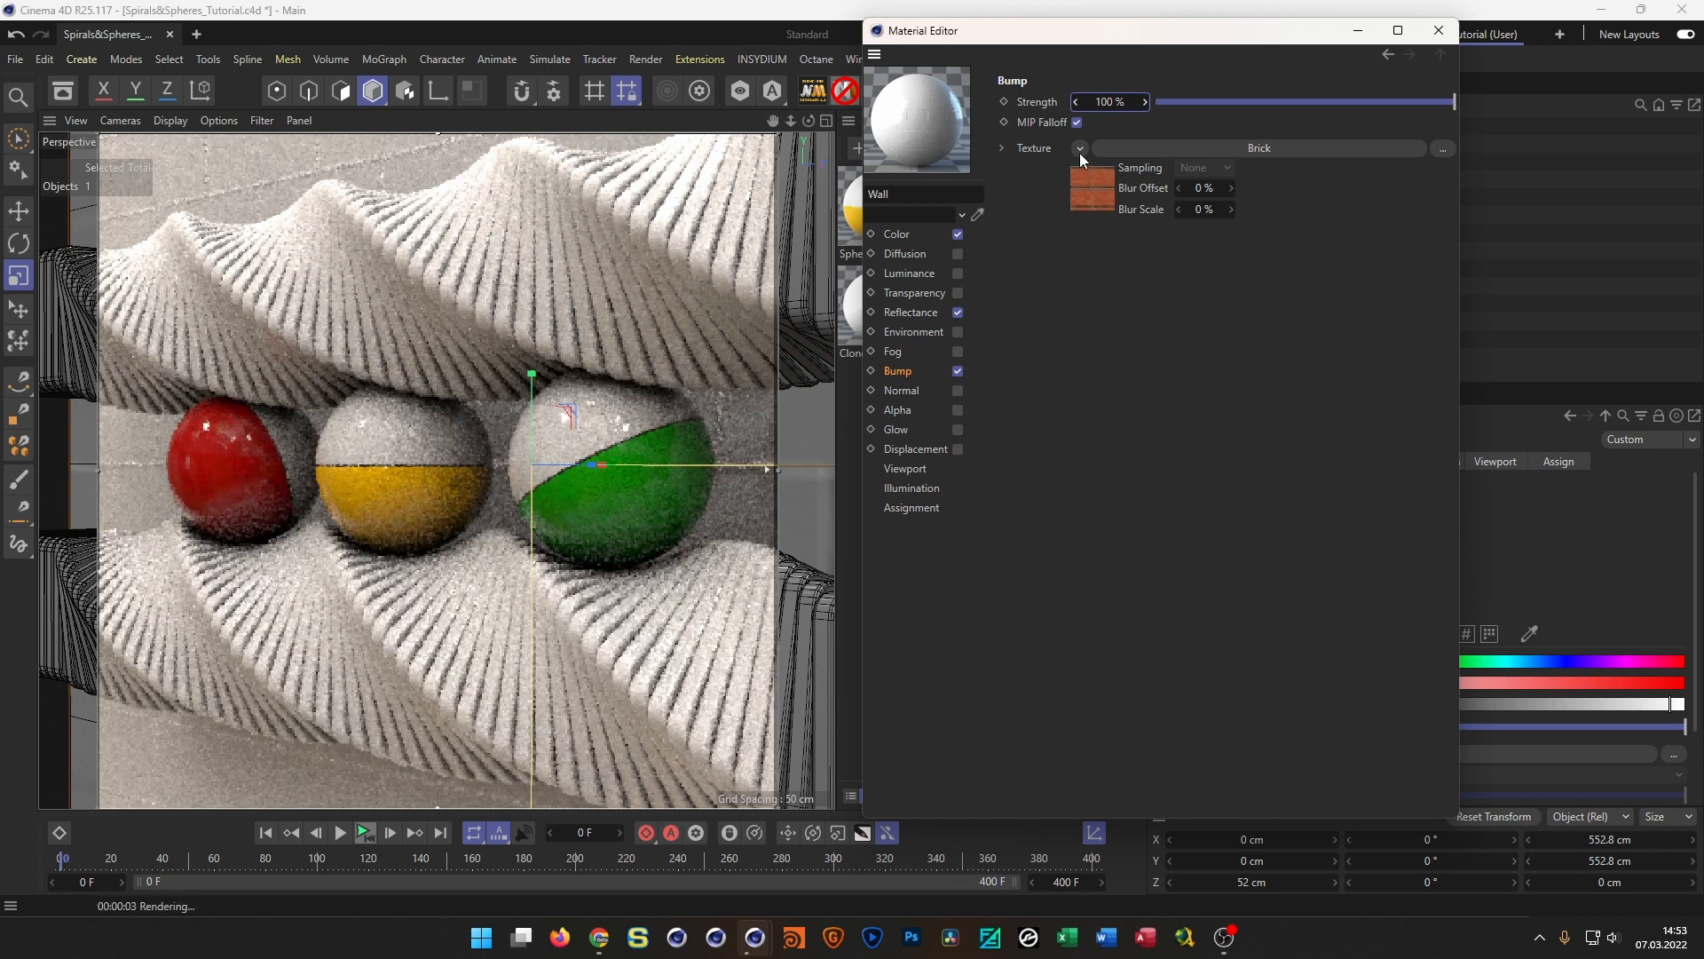
left_click(1099, 181)
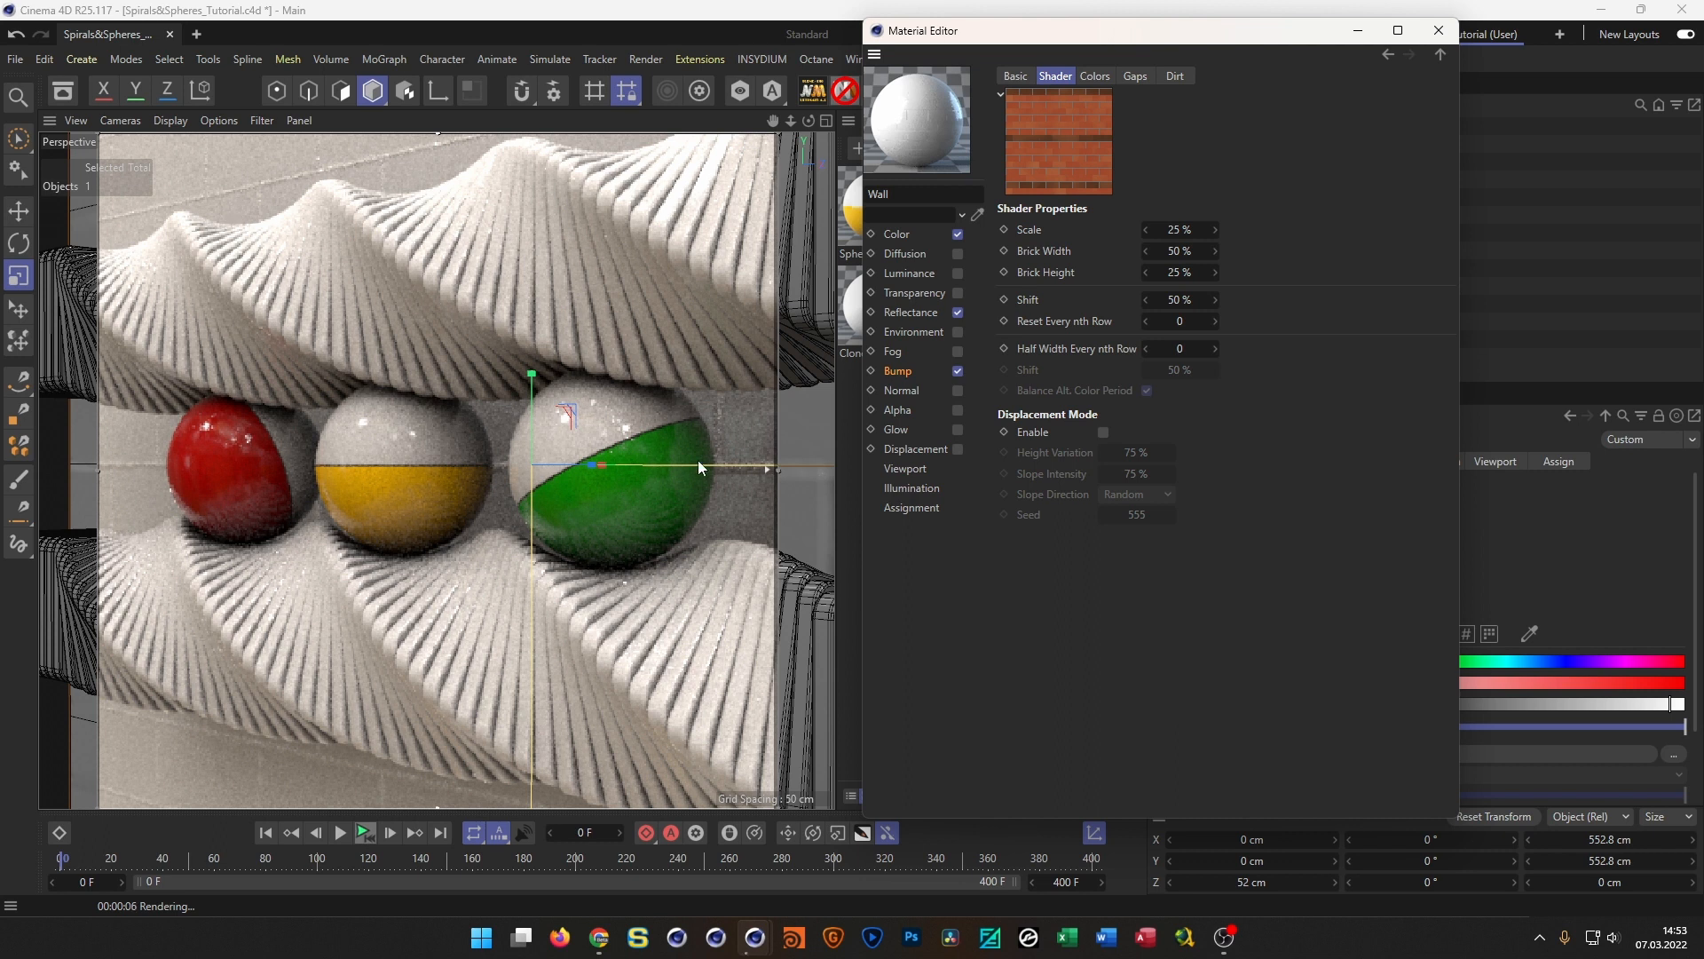
Move the Plane farther back to about Z 93 cm and scale it up to about 679 cm square
left_click_drag(1138, 34, 1257, 82)
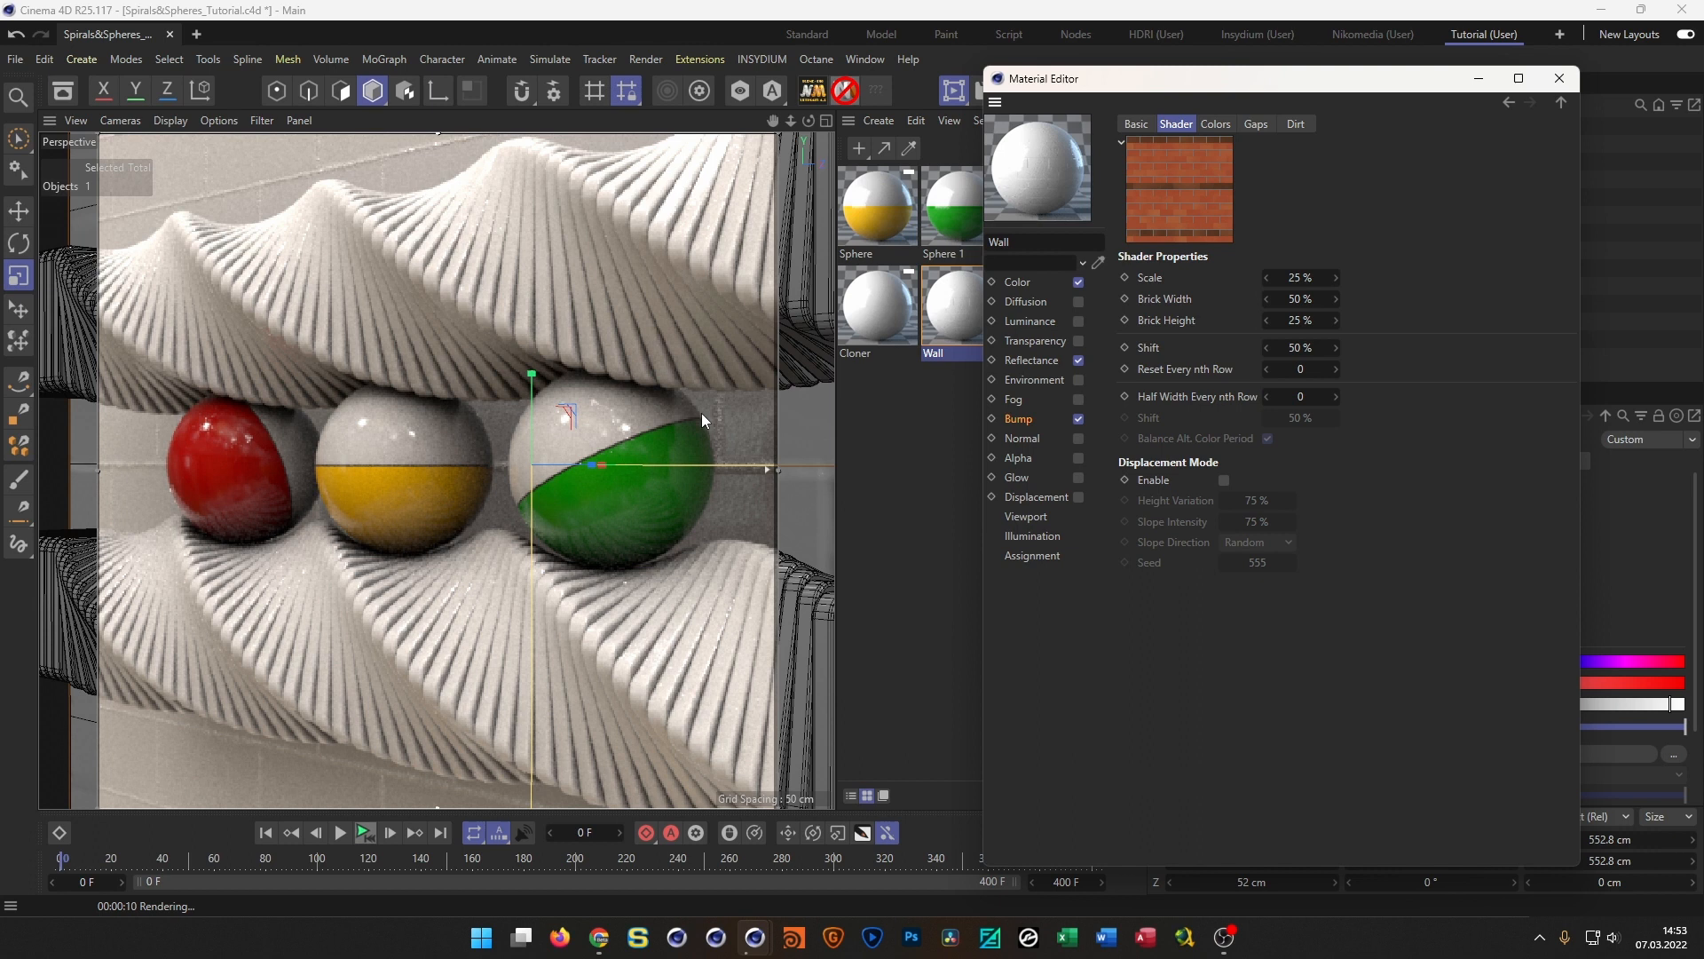
left_click_drag(1227, 86, 1166, 375)
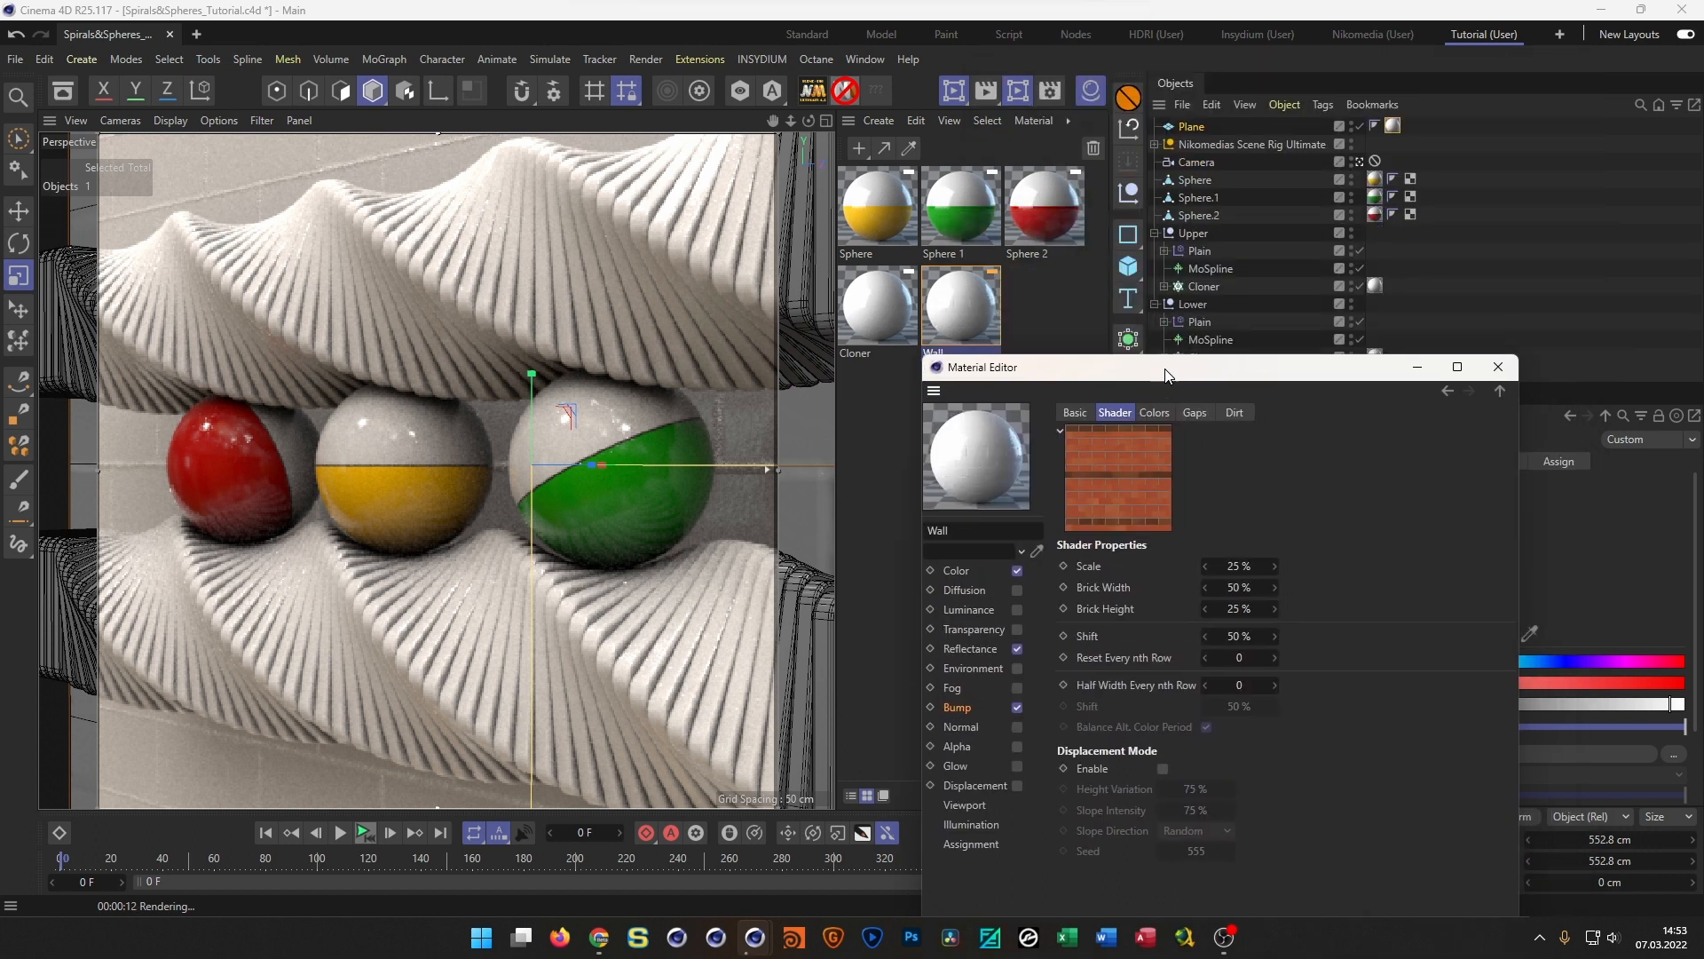
left_click(1192, 128)
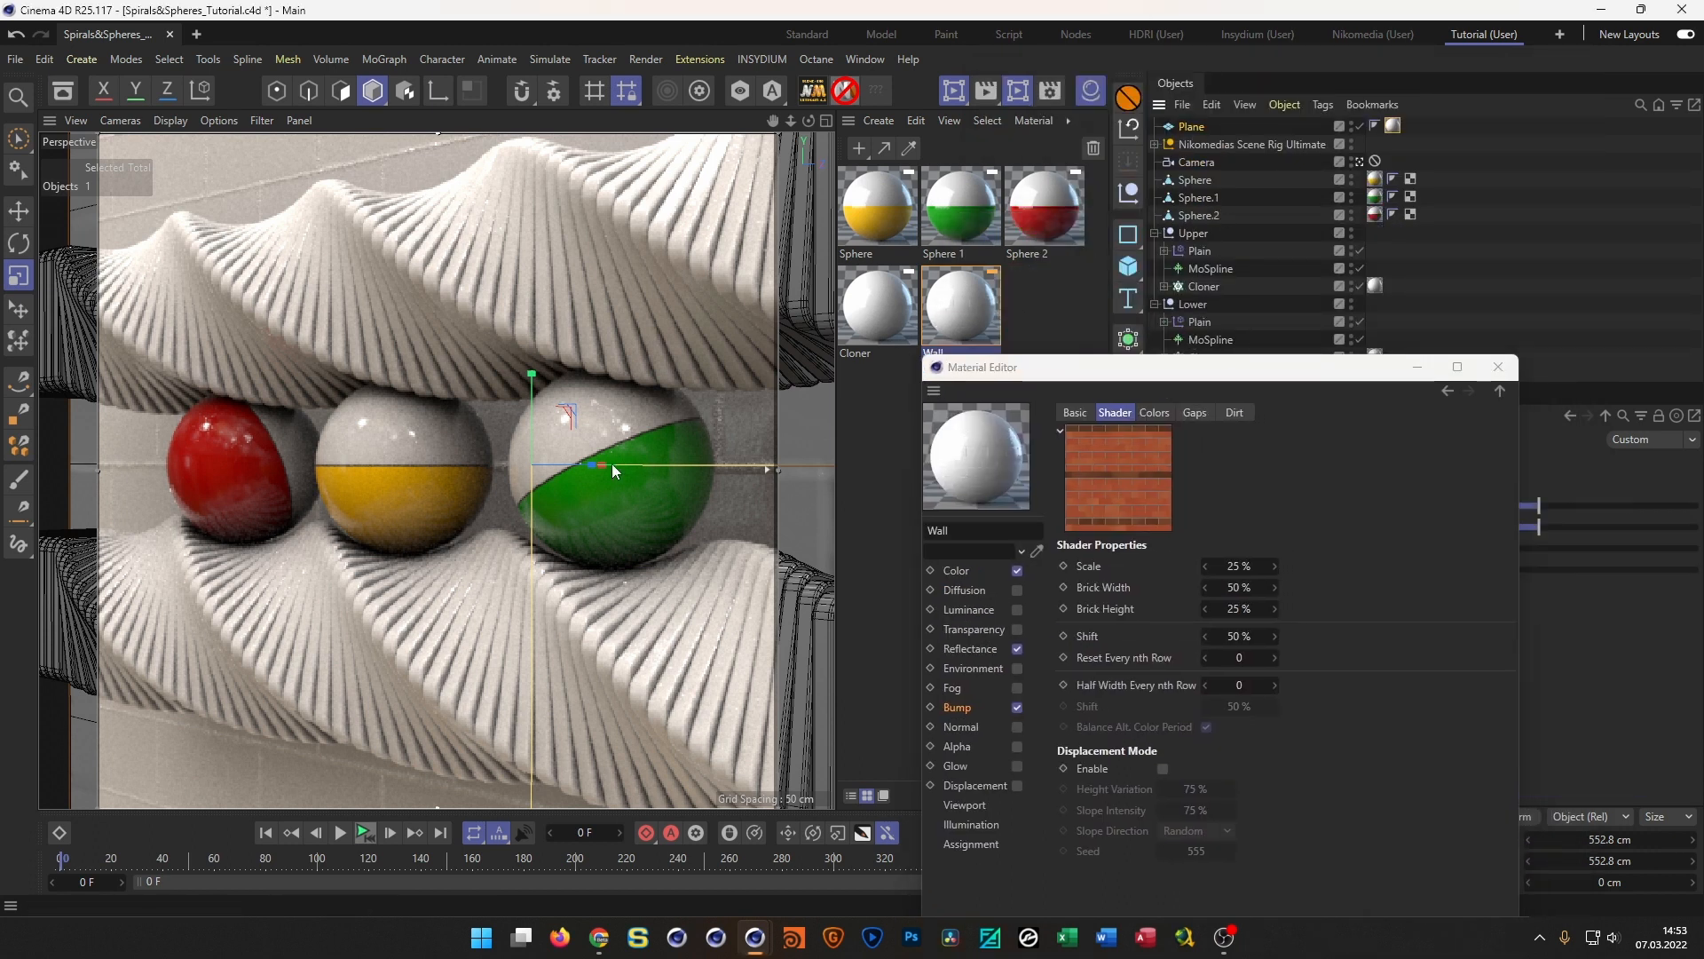
key("e")
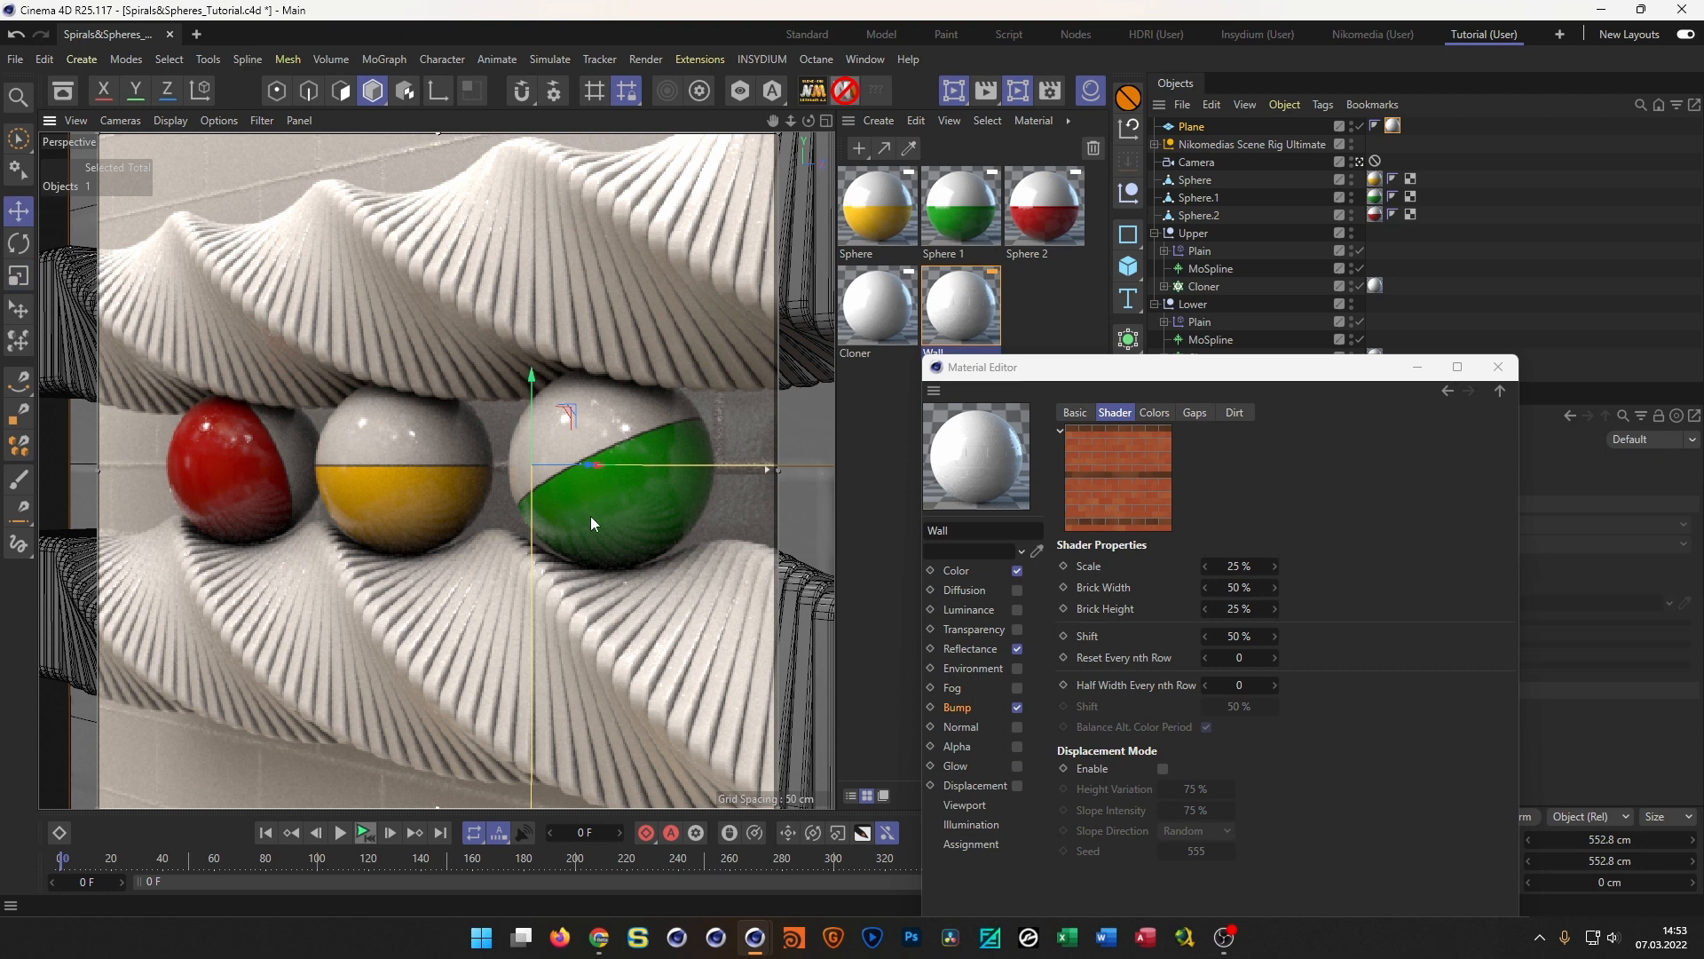
middle_click(589, 514)
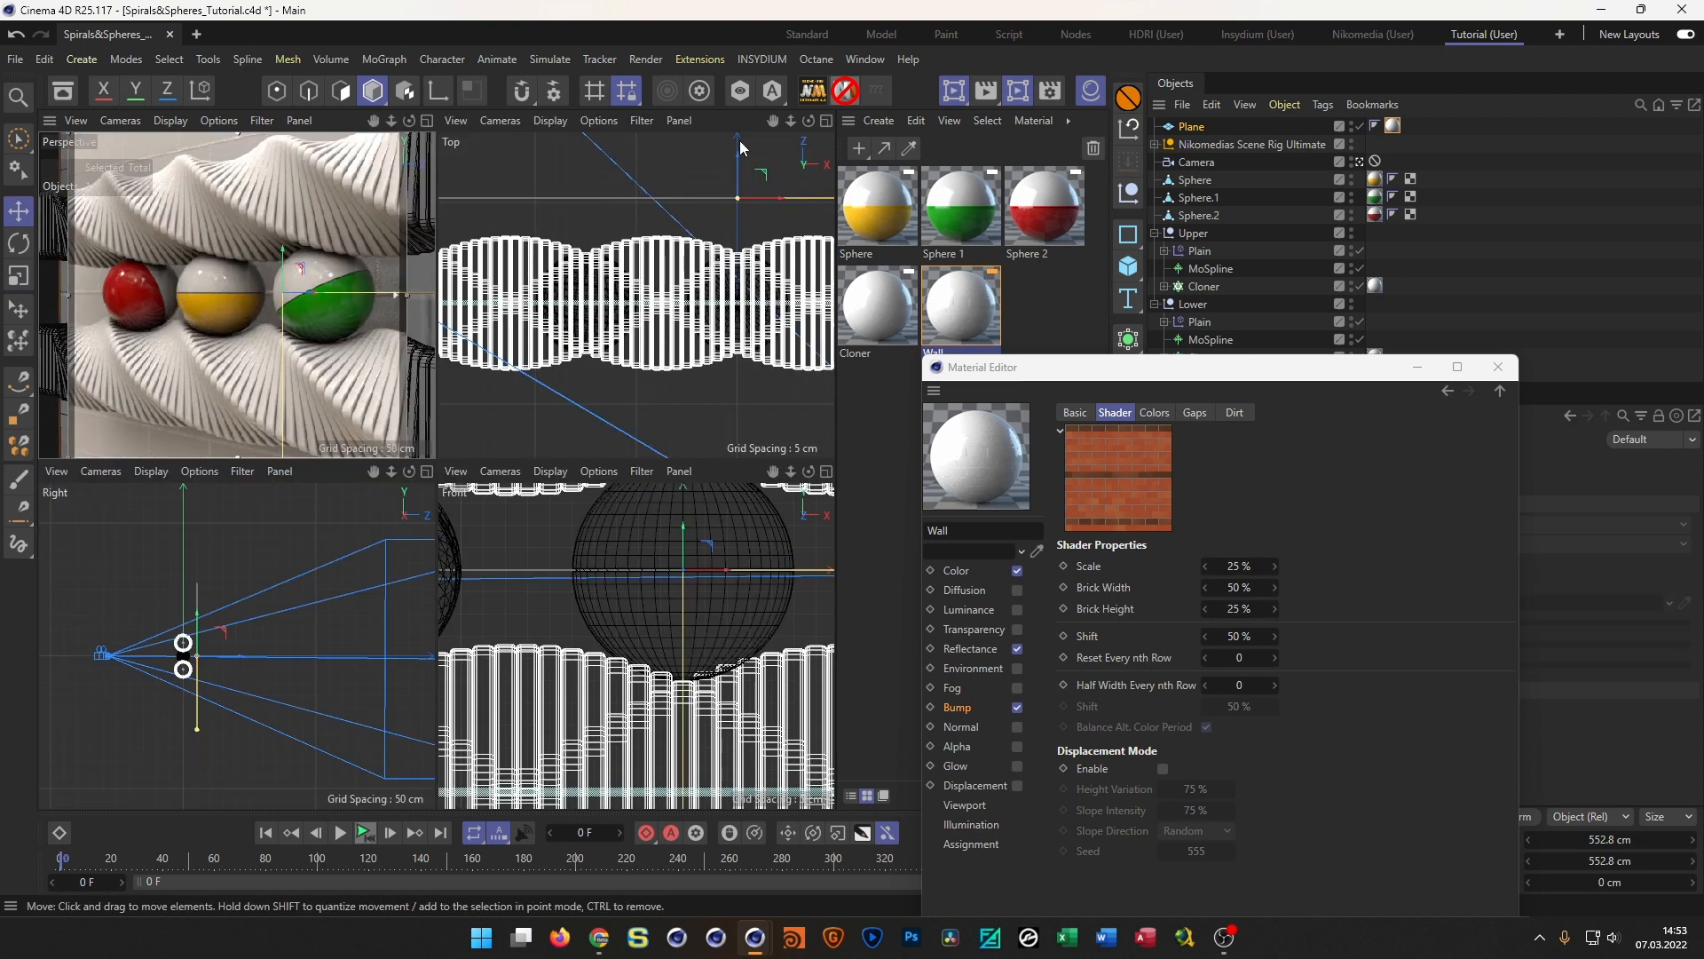
left_click_drag(738, 140, 738, 87)
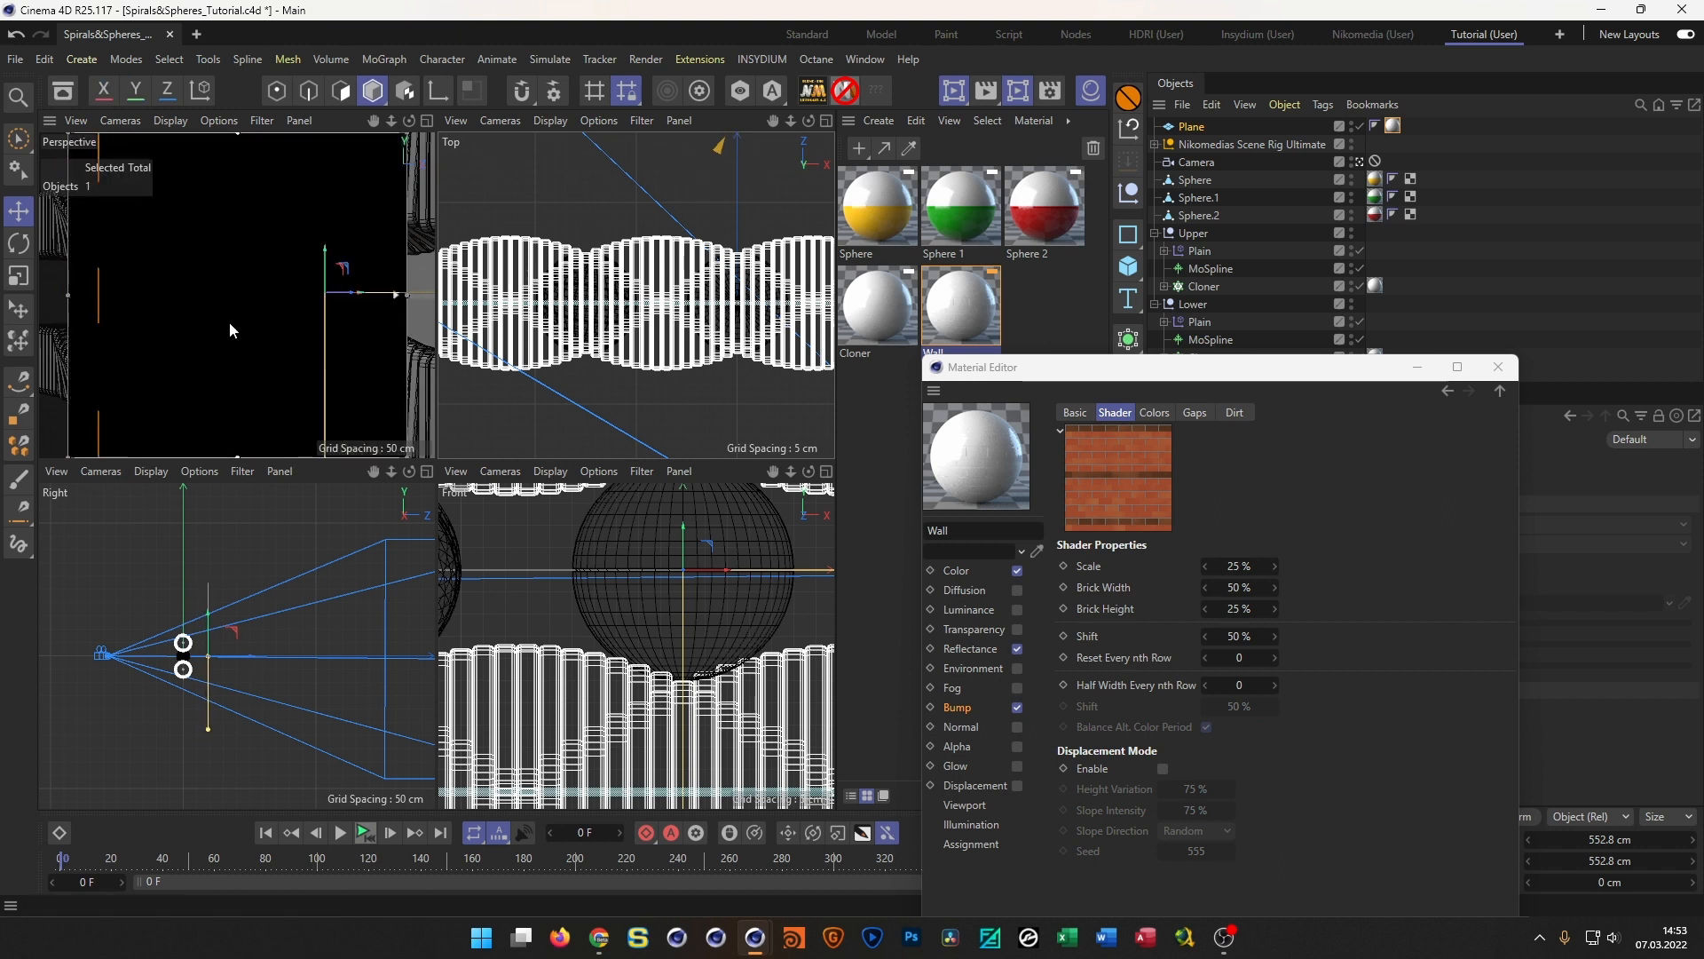
middle_click(229, 321)
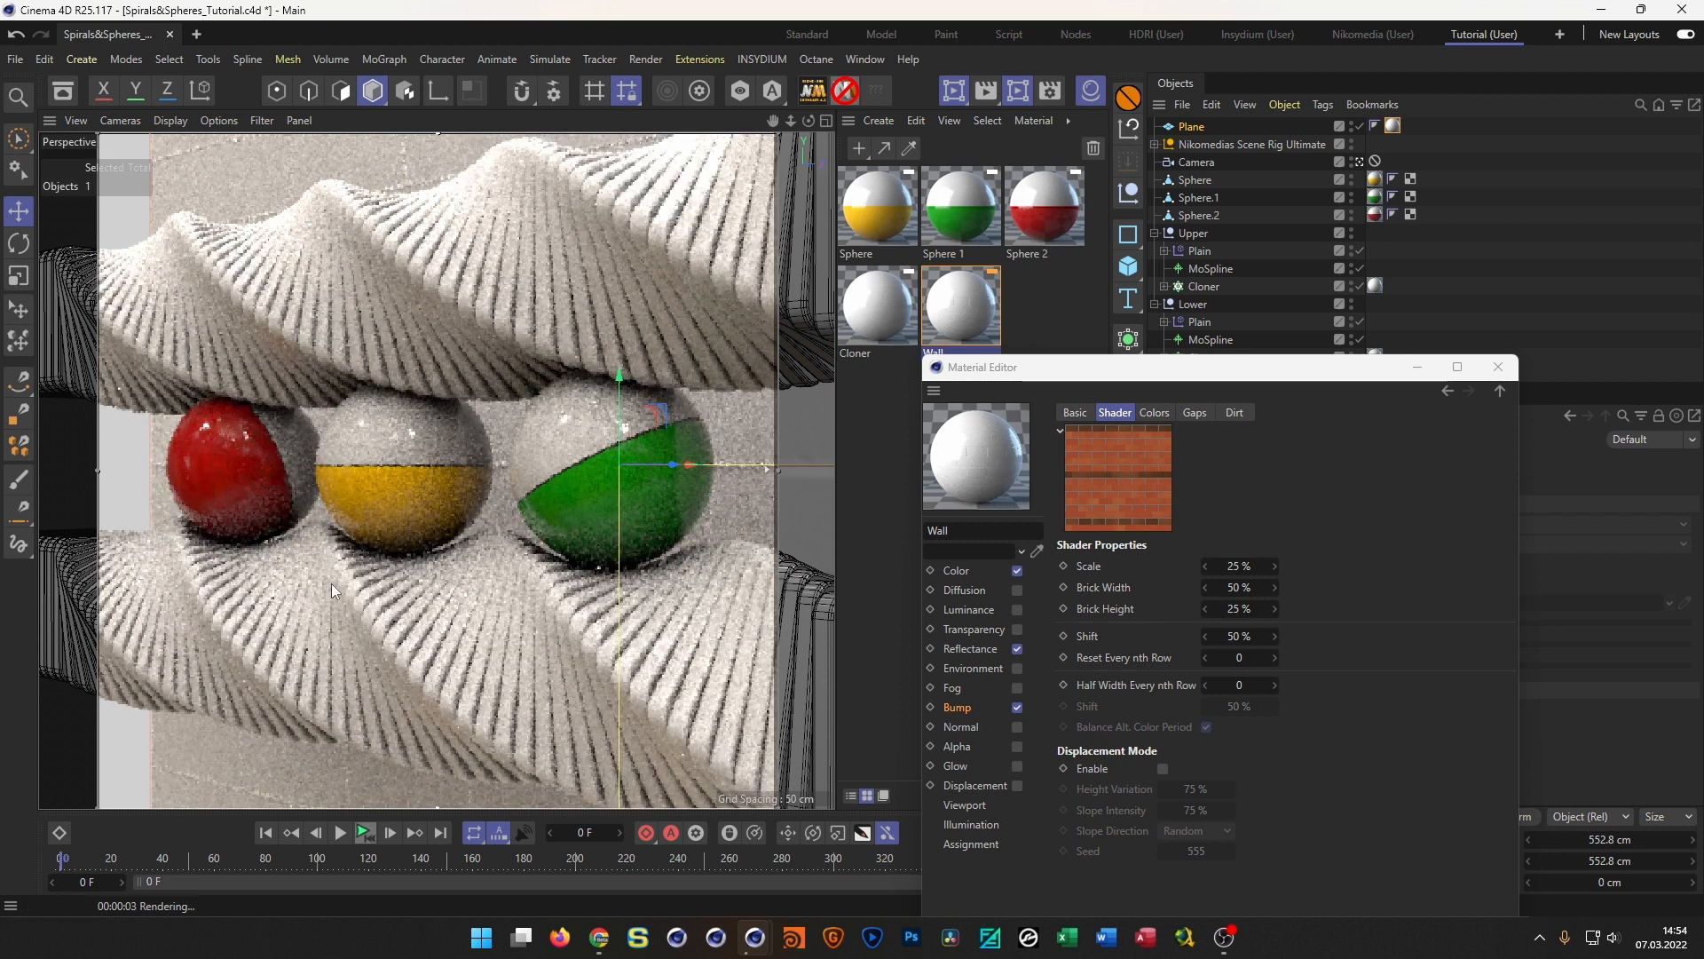
key("t")
left_click_drag(403, 629, 515, 661)
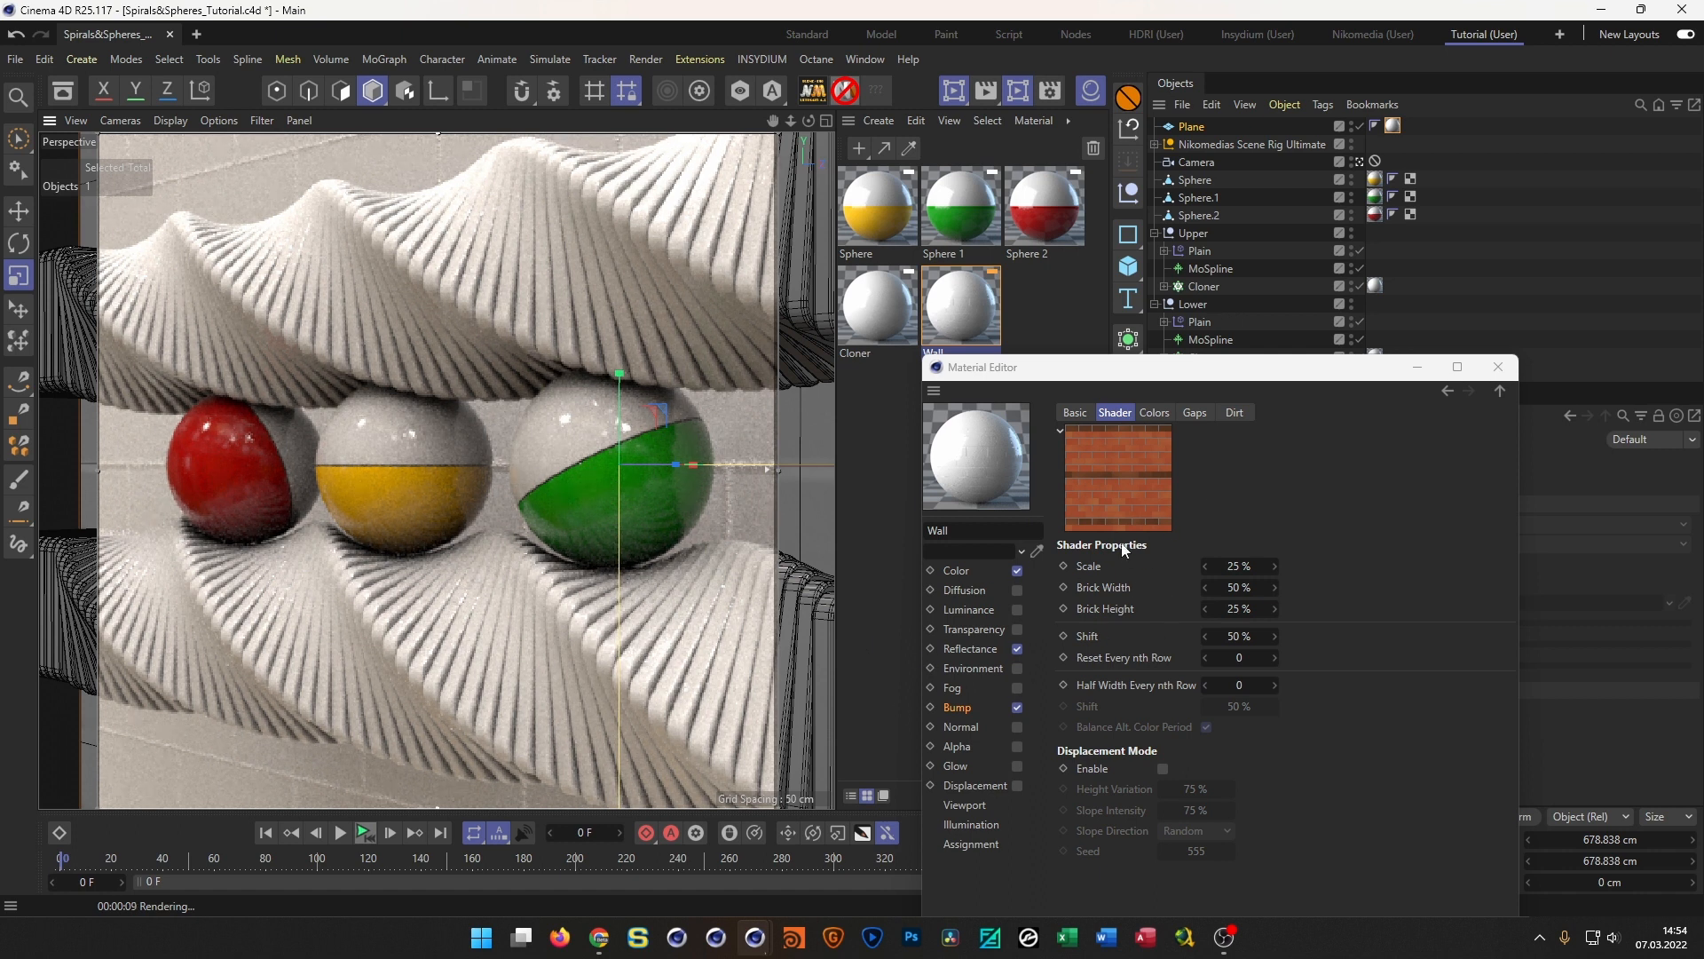
Replace the Brick shader in the Wall material's bump channel with the Tiles surface shader
left_click(976, 706)
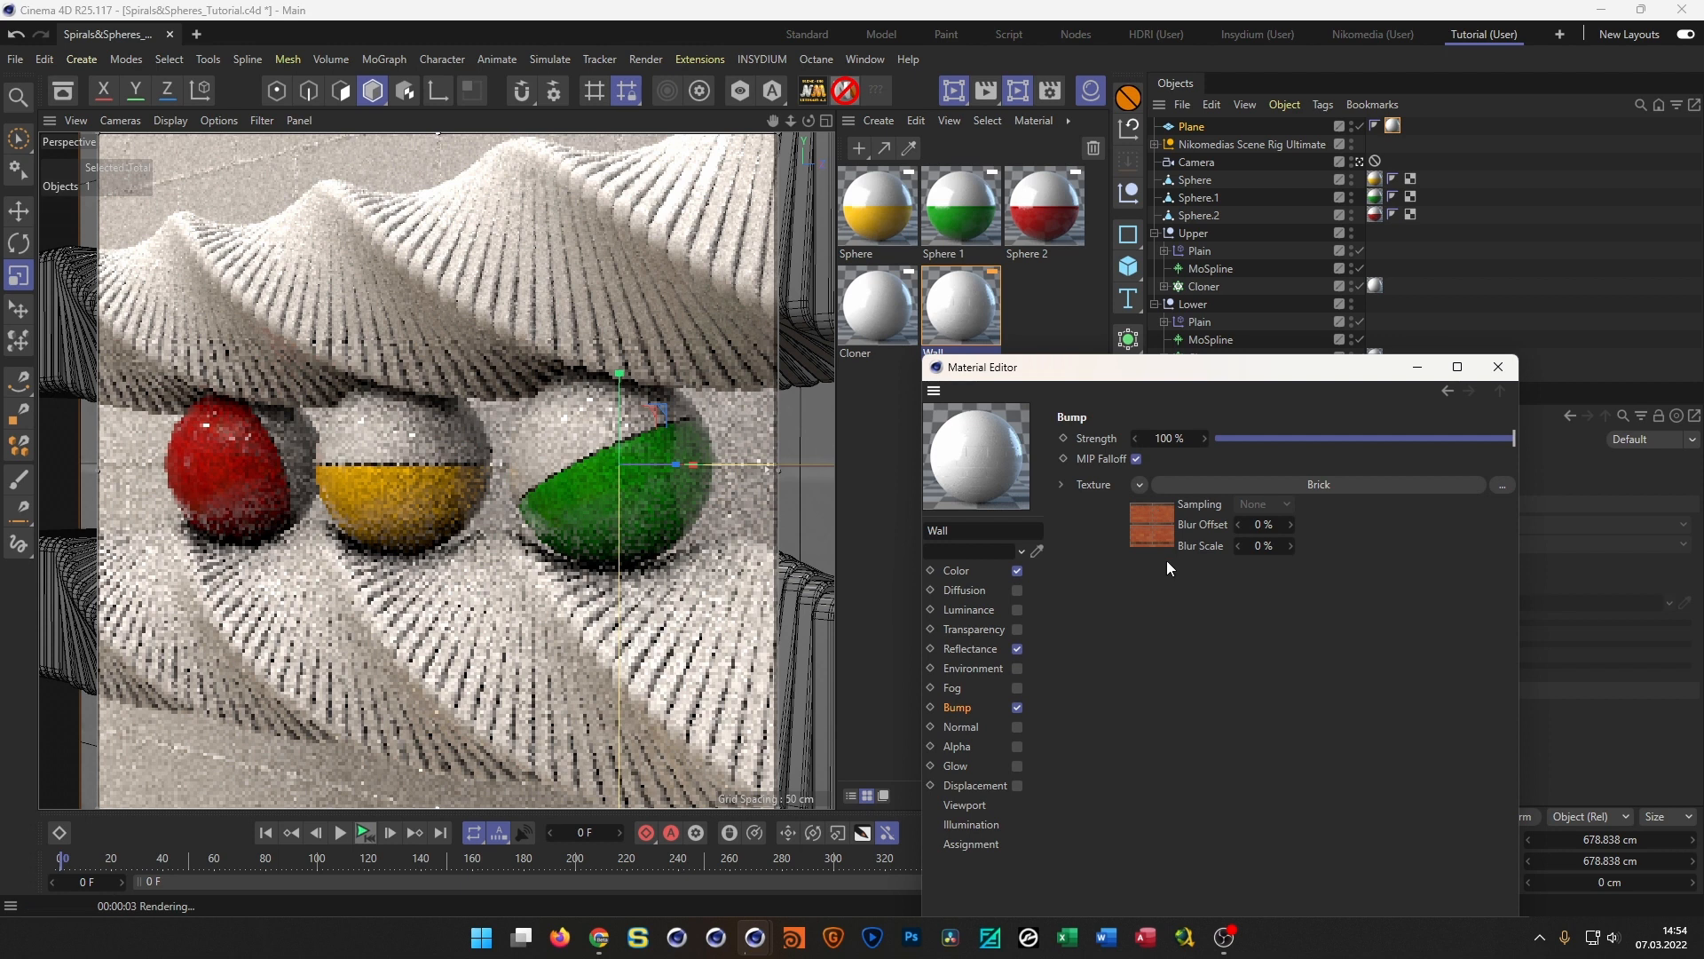
left_click(1139, 485)
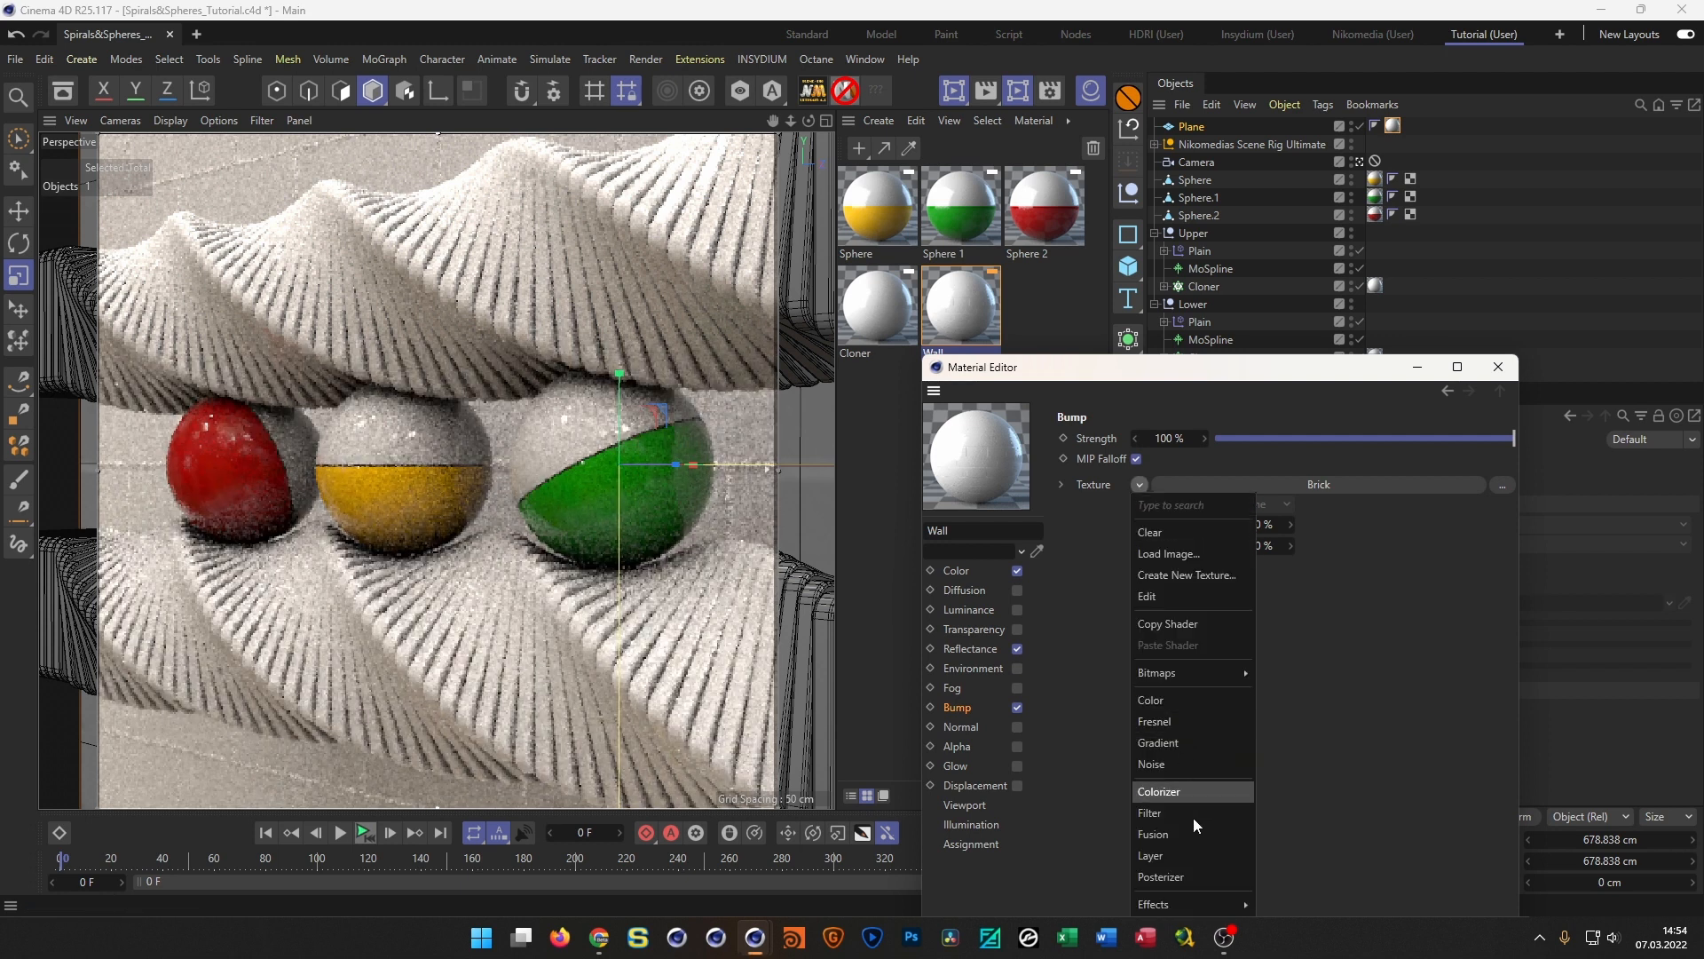
left_click(1228, 376)
left_click_drag(1227, 376, 1105, 36)
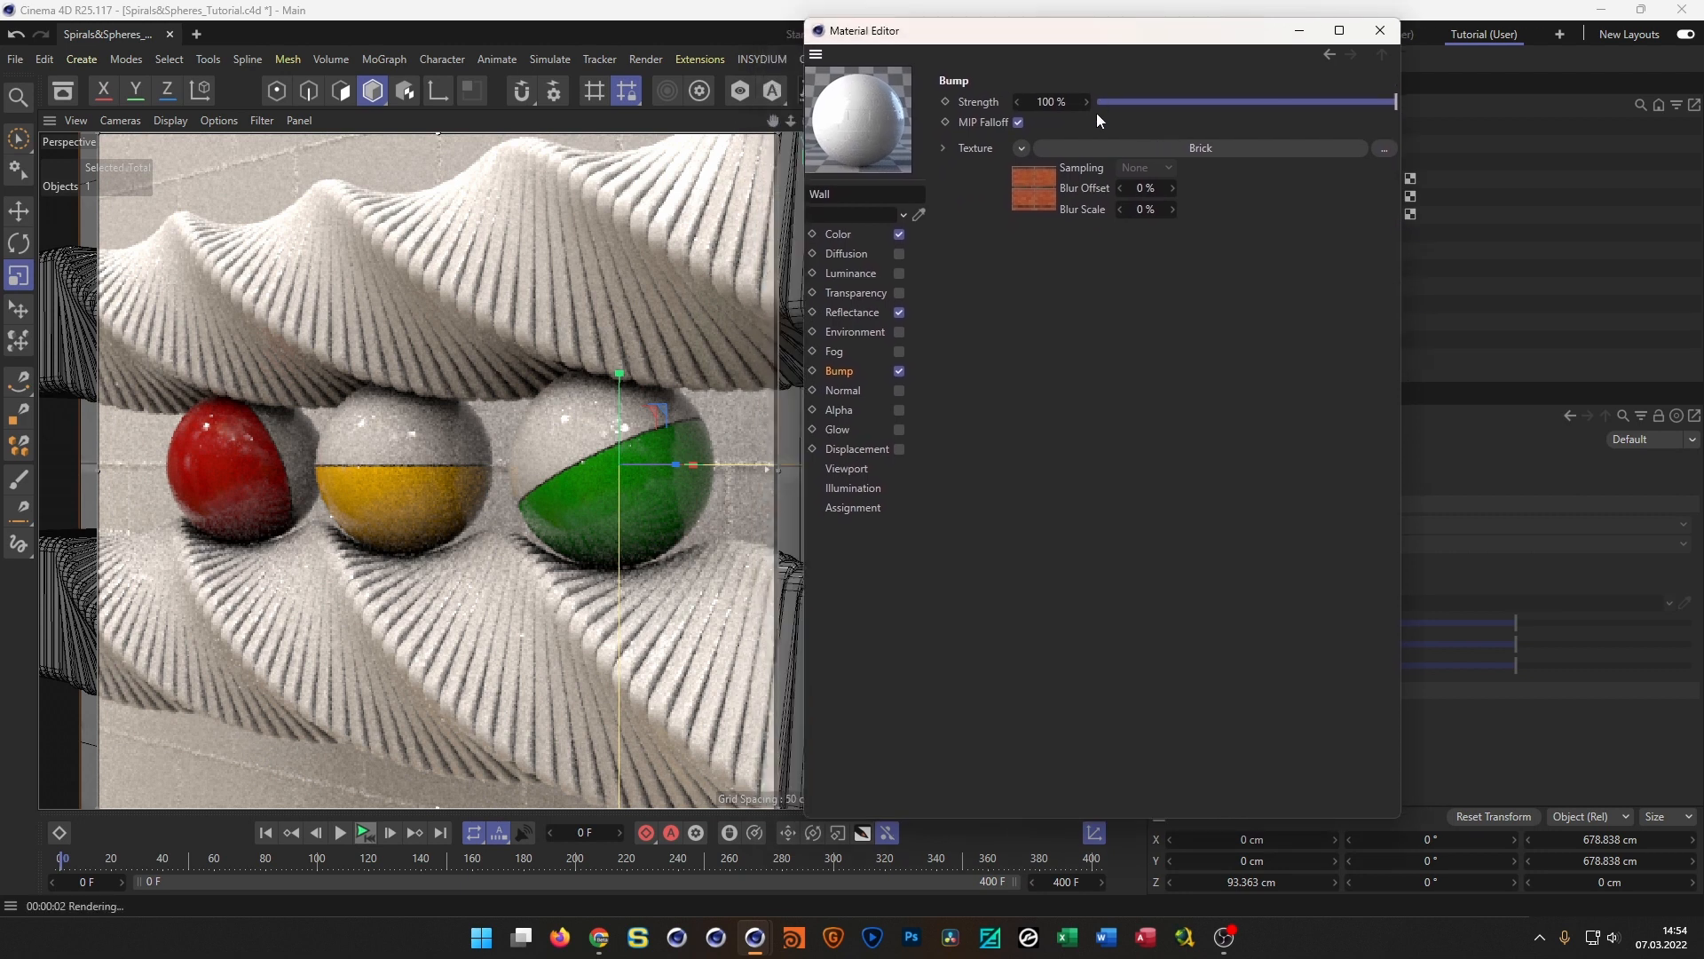
left_click(1021, 148)
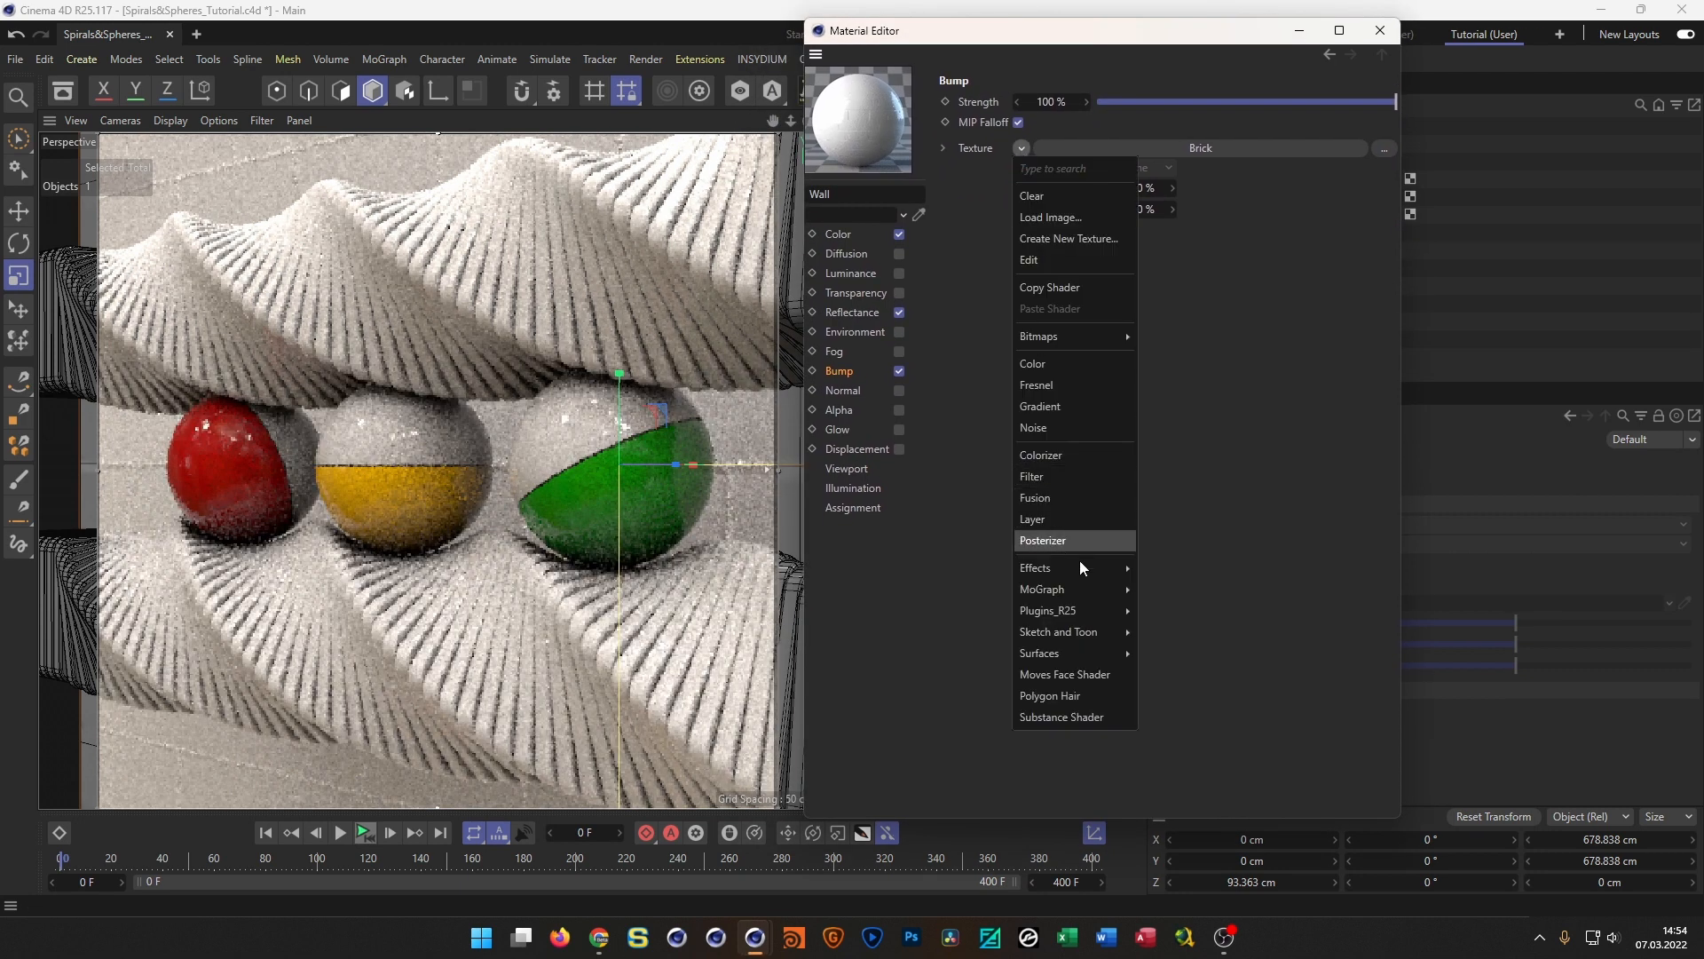
mouse_move(1093, 652)
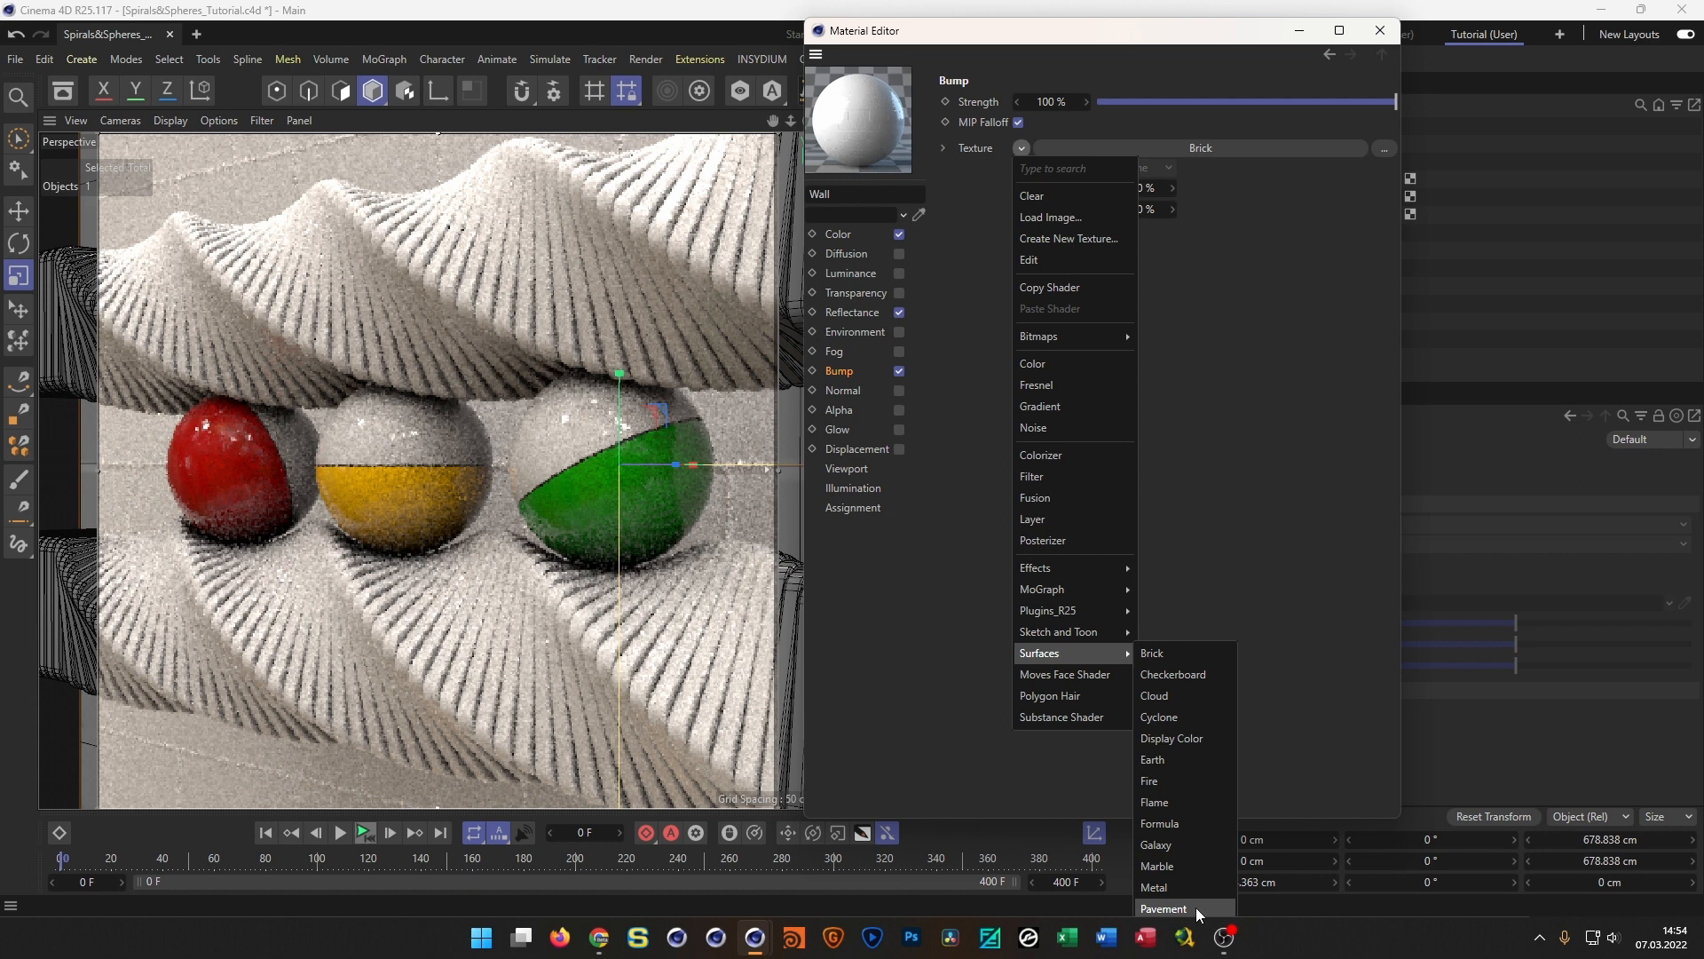
left_click(1278, 584)
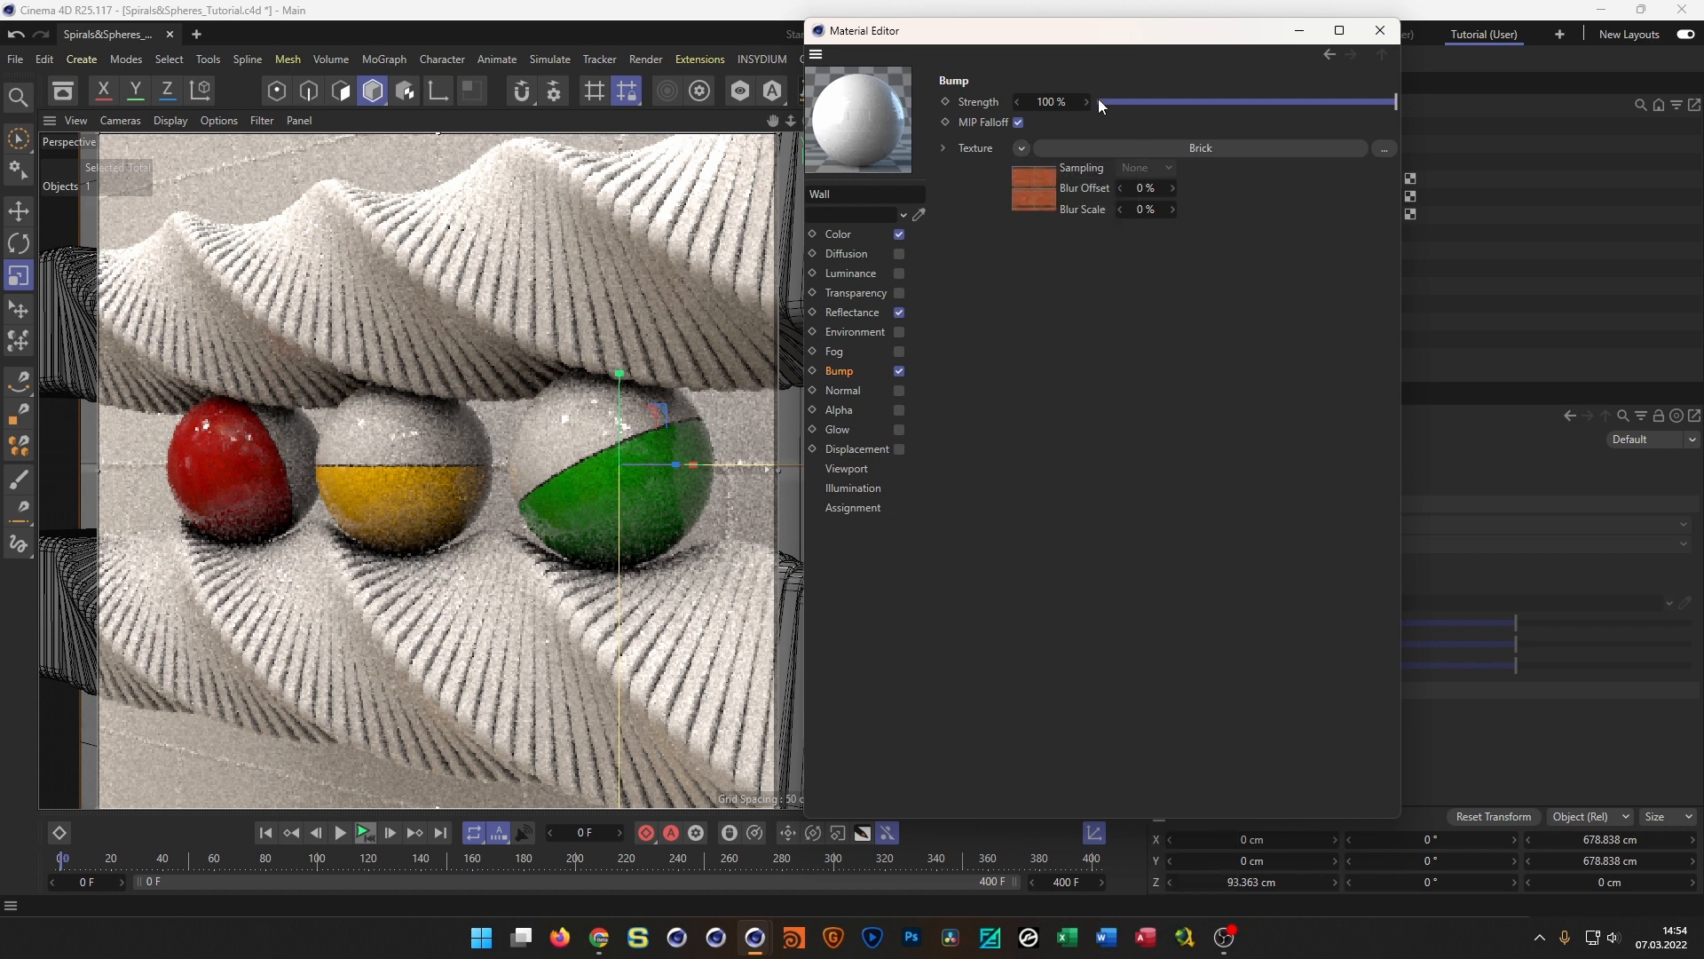
left_click_drag(1052, 36, 0, 192)
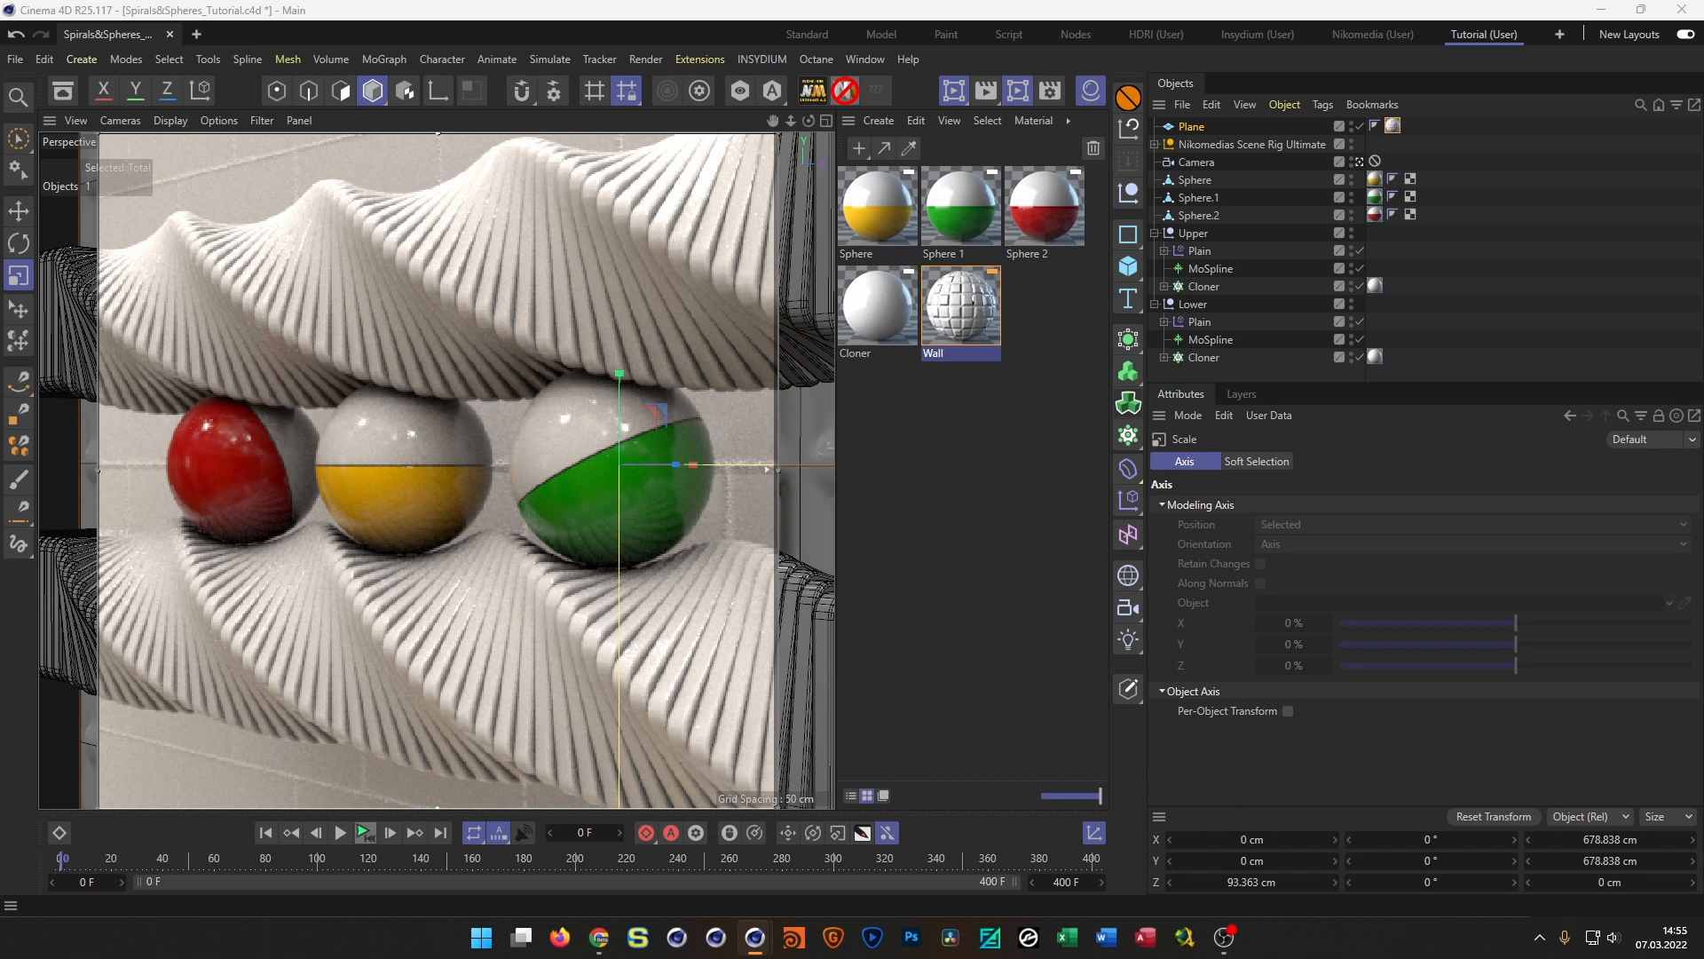
Reopen the Wall material beside the render and set its Tiles bump shader's pattern to Lines 1
double_click(961, 306)
left_click_drag(1262, 533, 1076, 91)
left_click_drag(1050, 868, 1098, 763)
left_click_drag(1196, 78, 1359, 163)
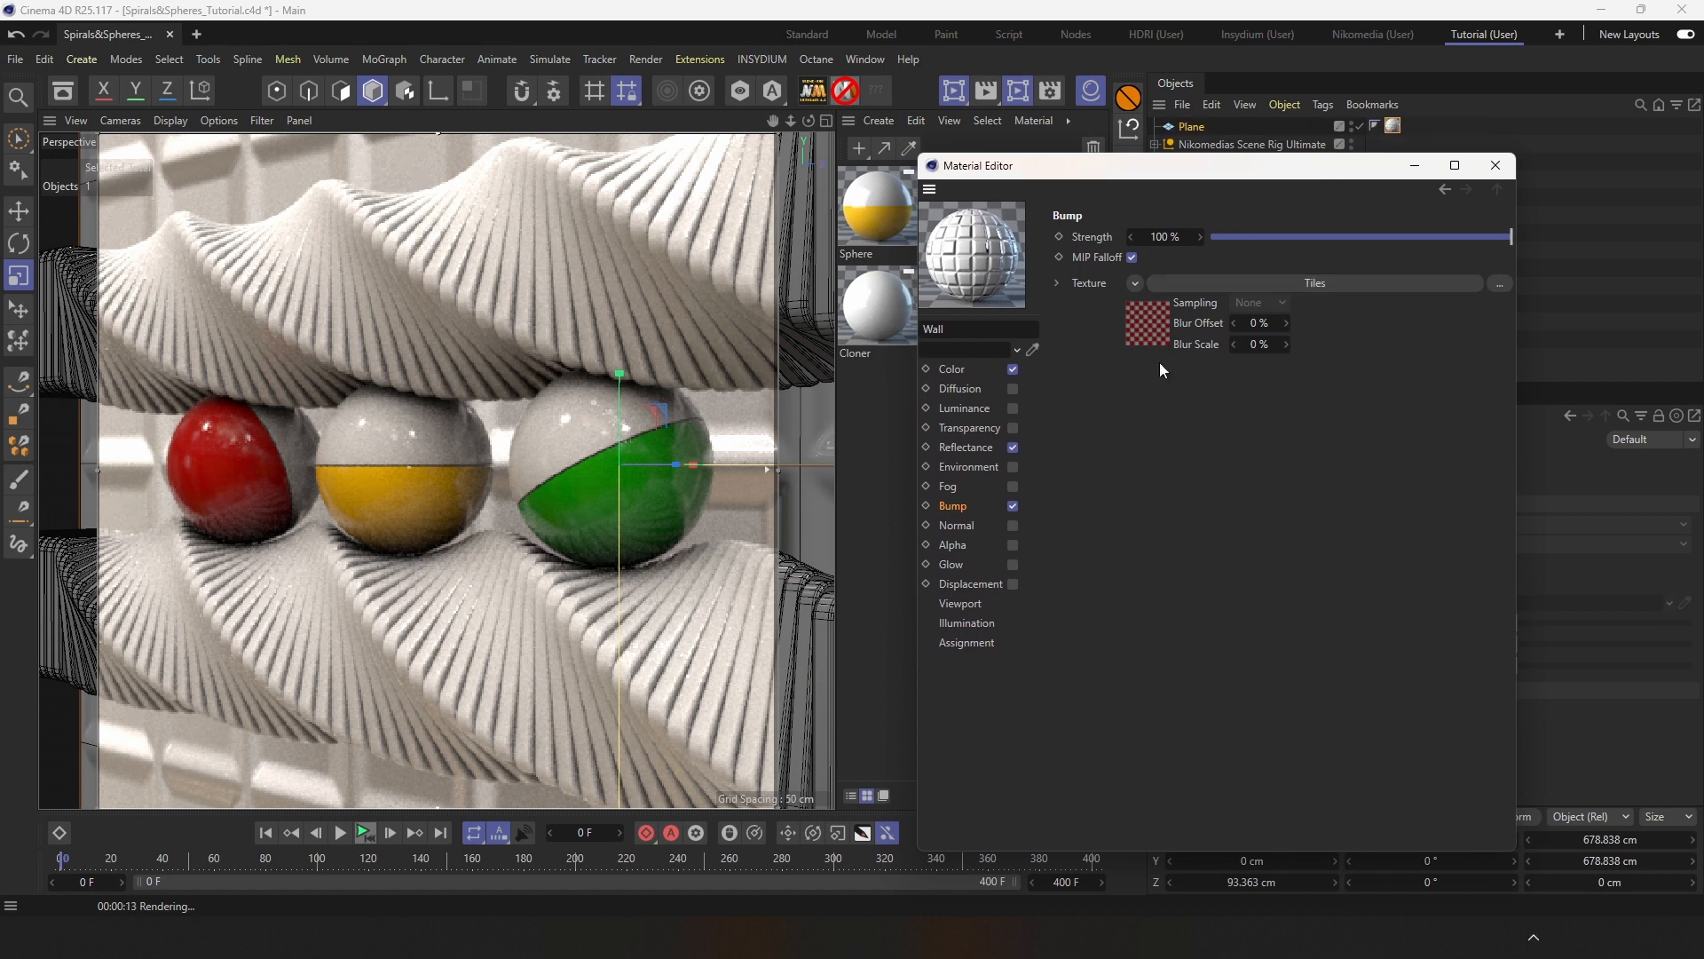
left_click(1154, 337)
left_click(1252, 441)
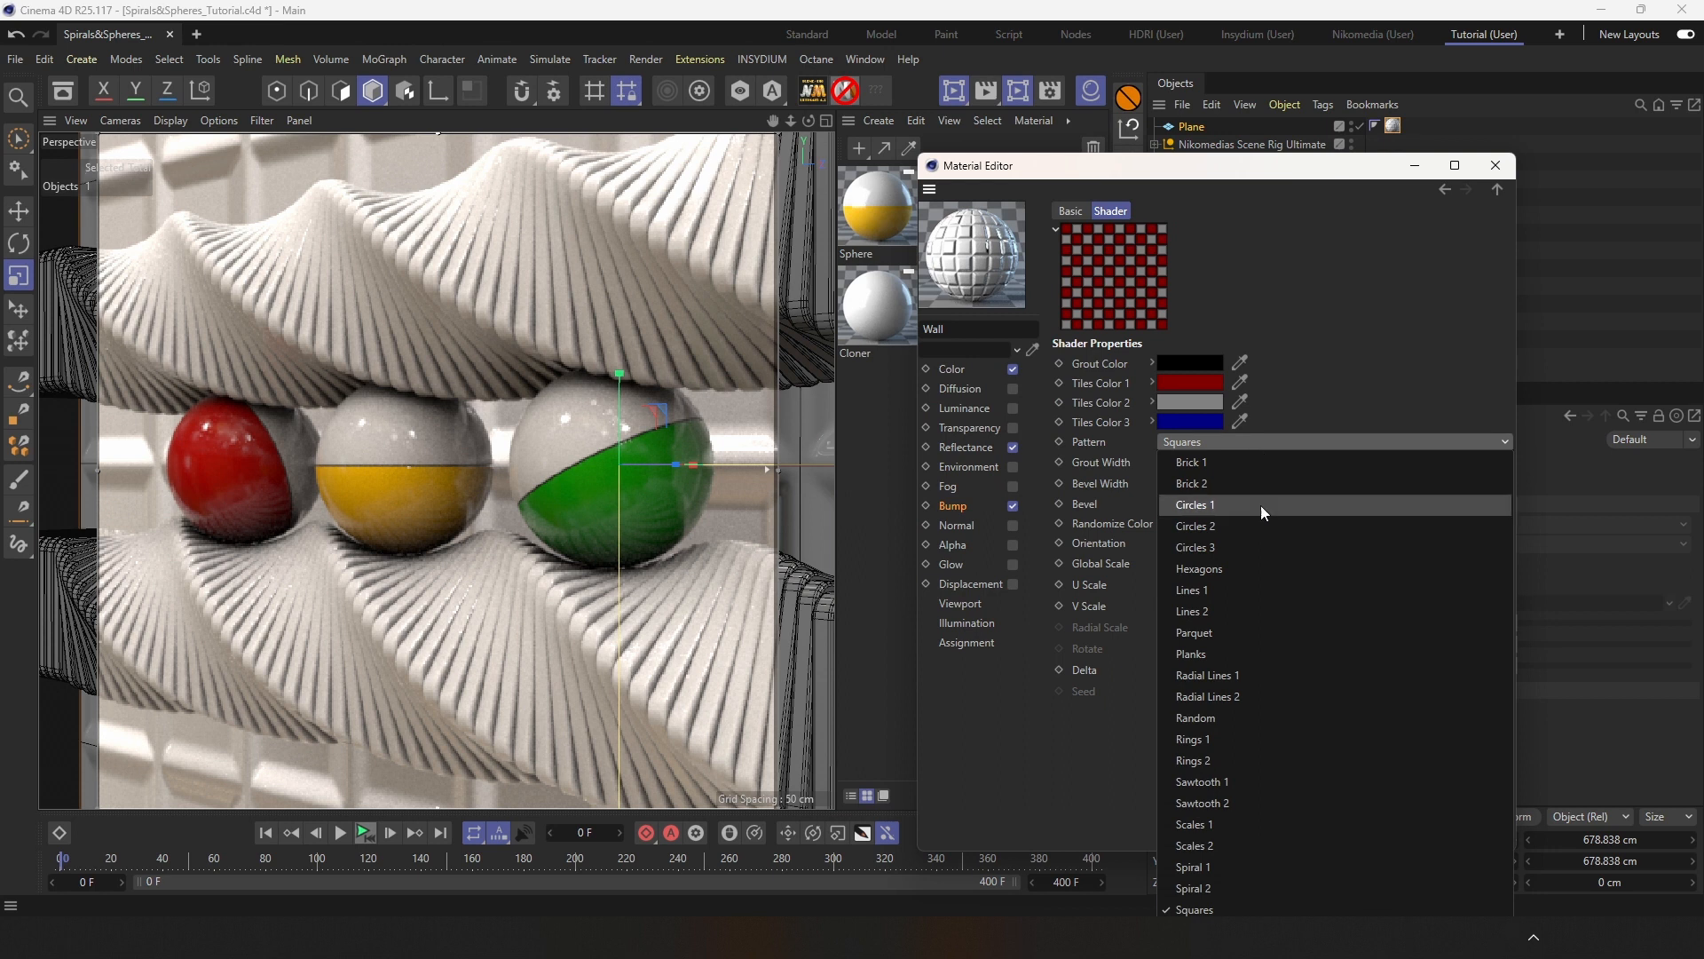
left_click(1259, 589)
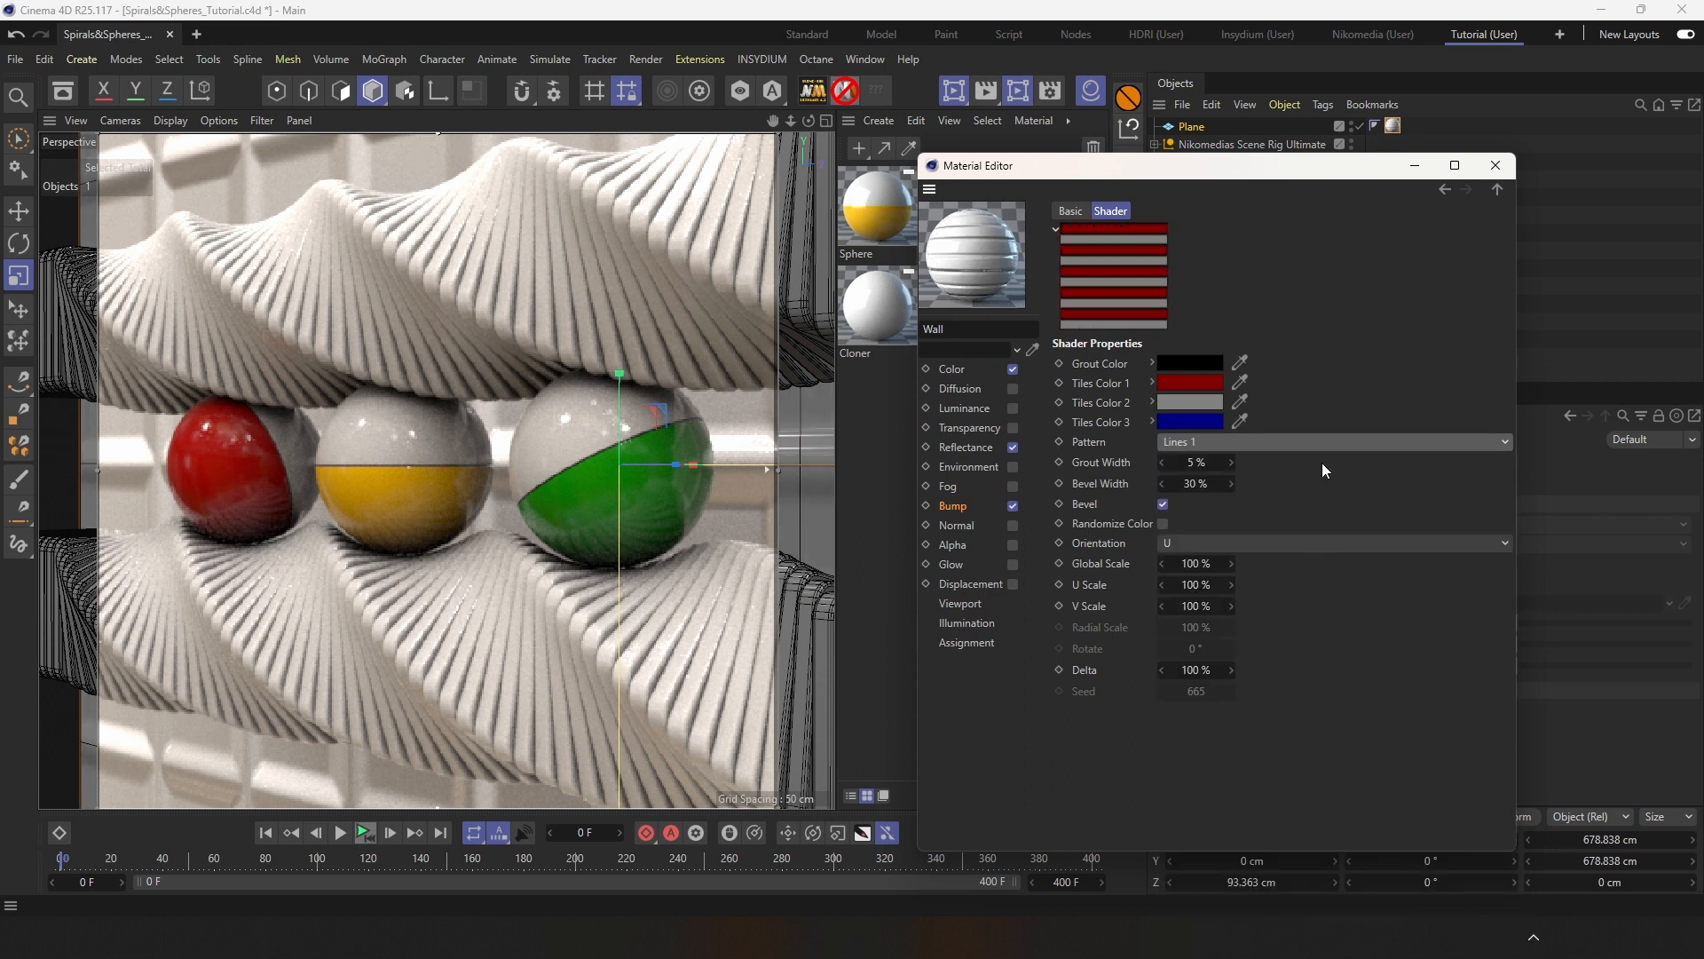
Change Tiles Color 1 of the Wall's bump shader to white
left_click(1200, 382)
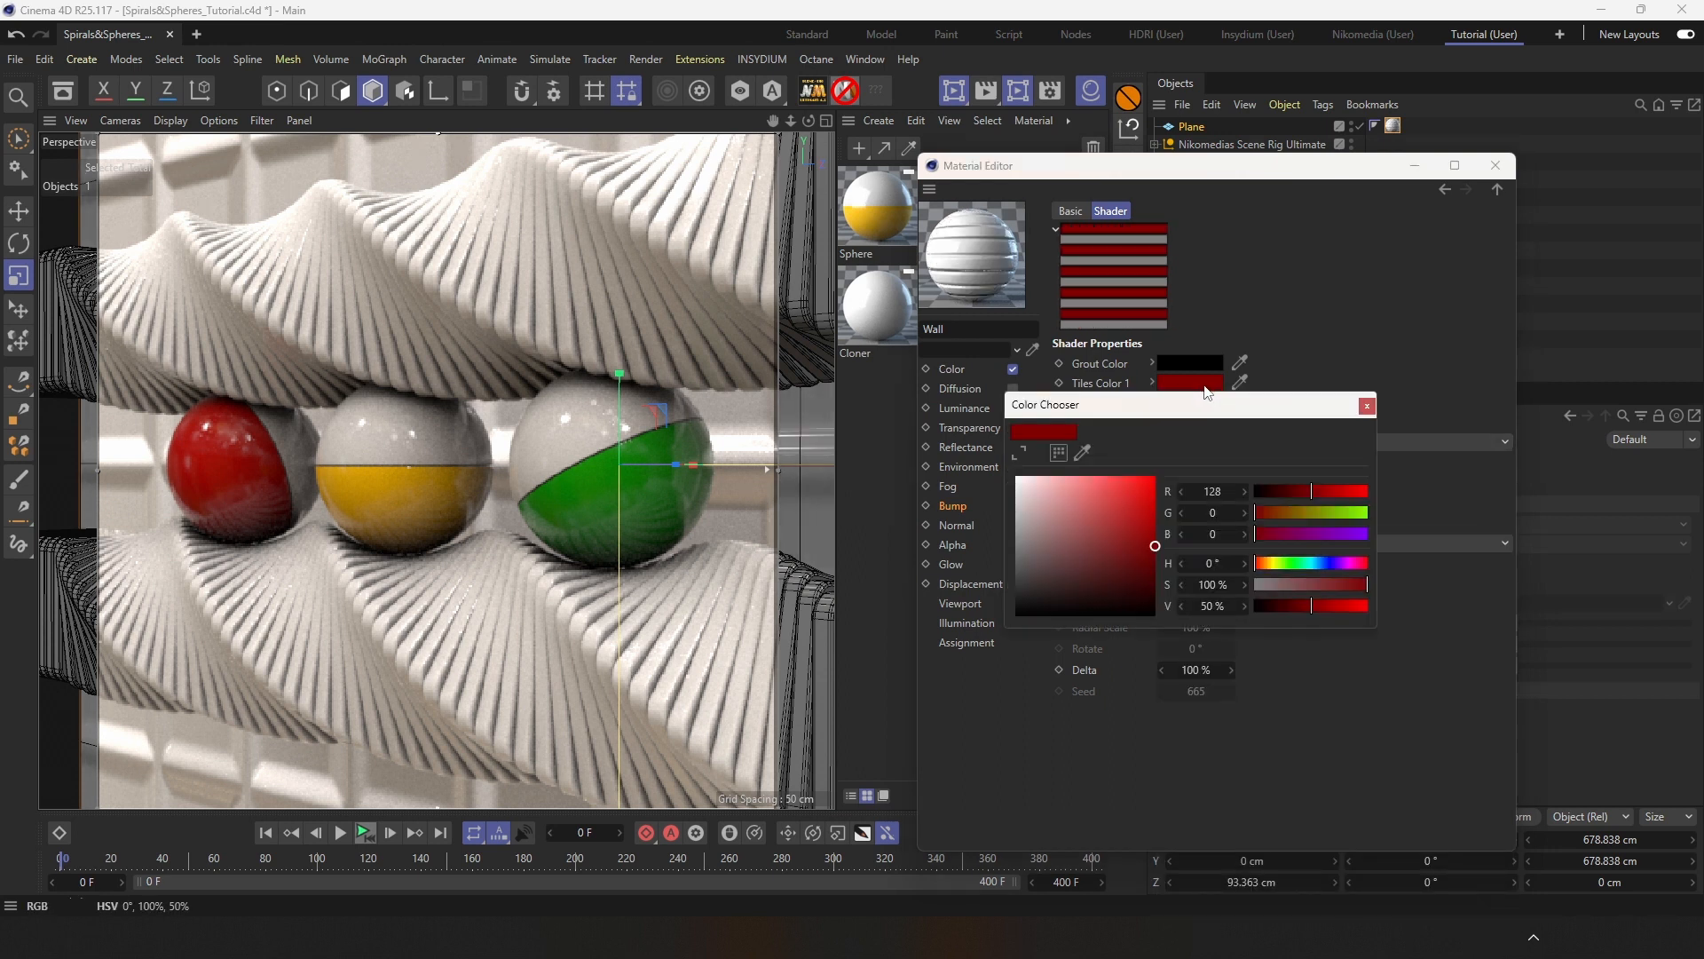
left_click_drag(1032, 485, 1012, 473)
left_click(1368, 406)
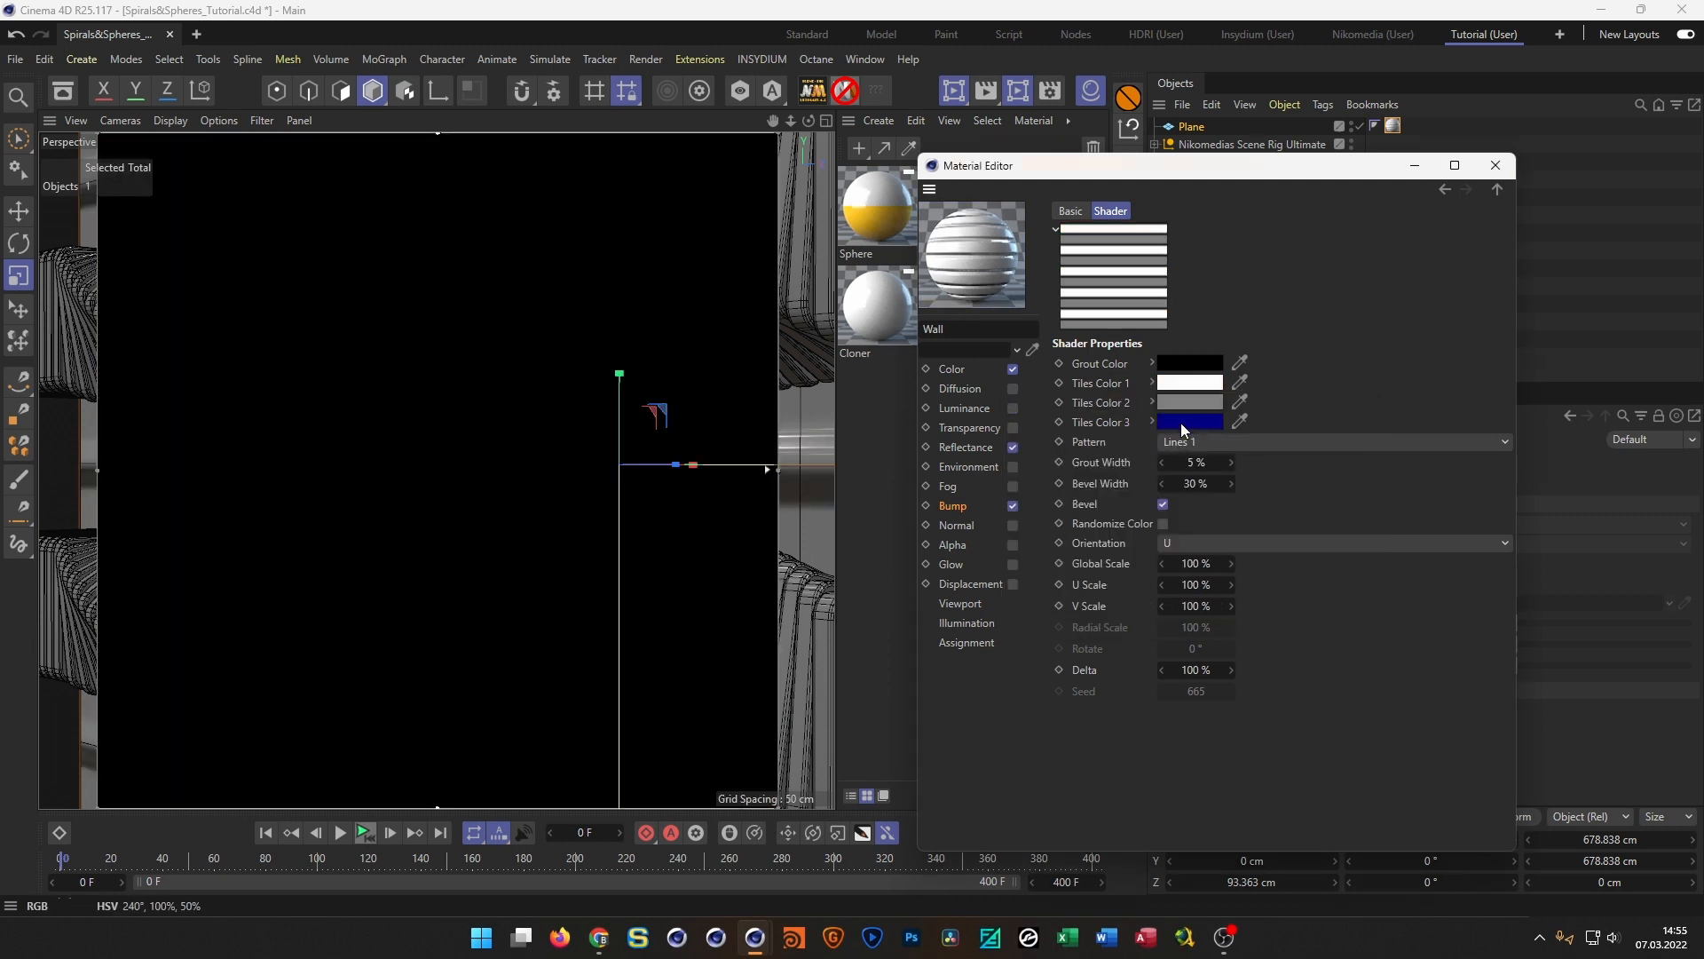
Set the Grout Color of the Wall's Tiles bump shader to white and all three tile colors to black
left_click_drag(1190, 388, 1190, 409)
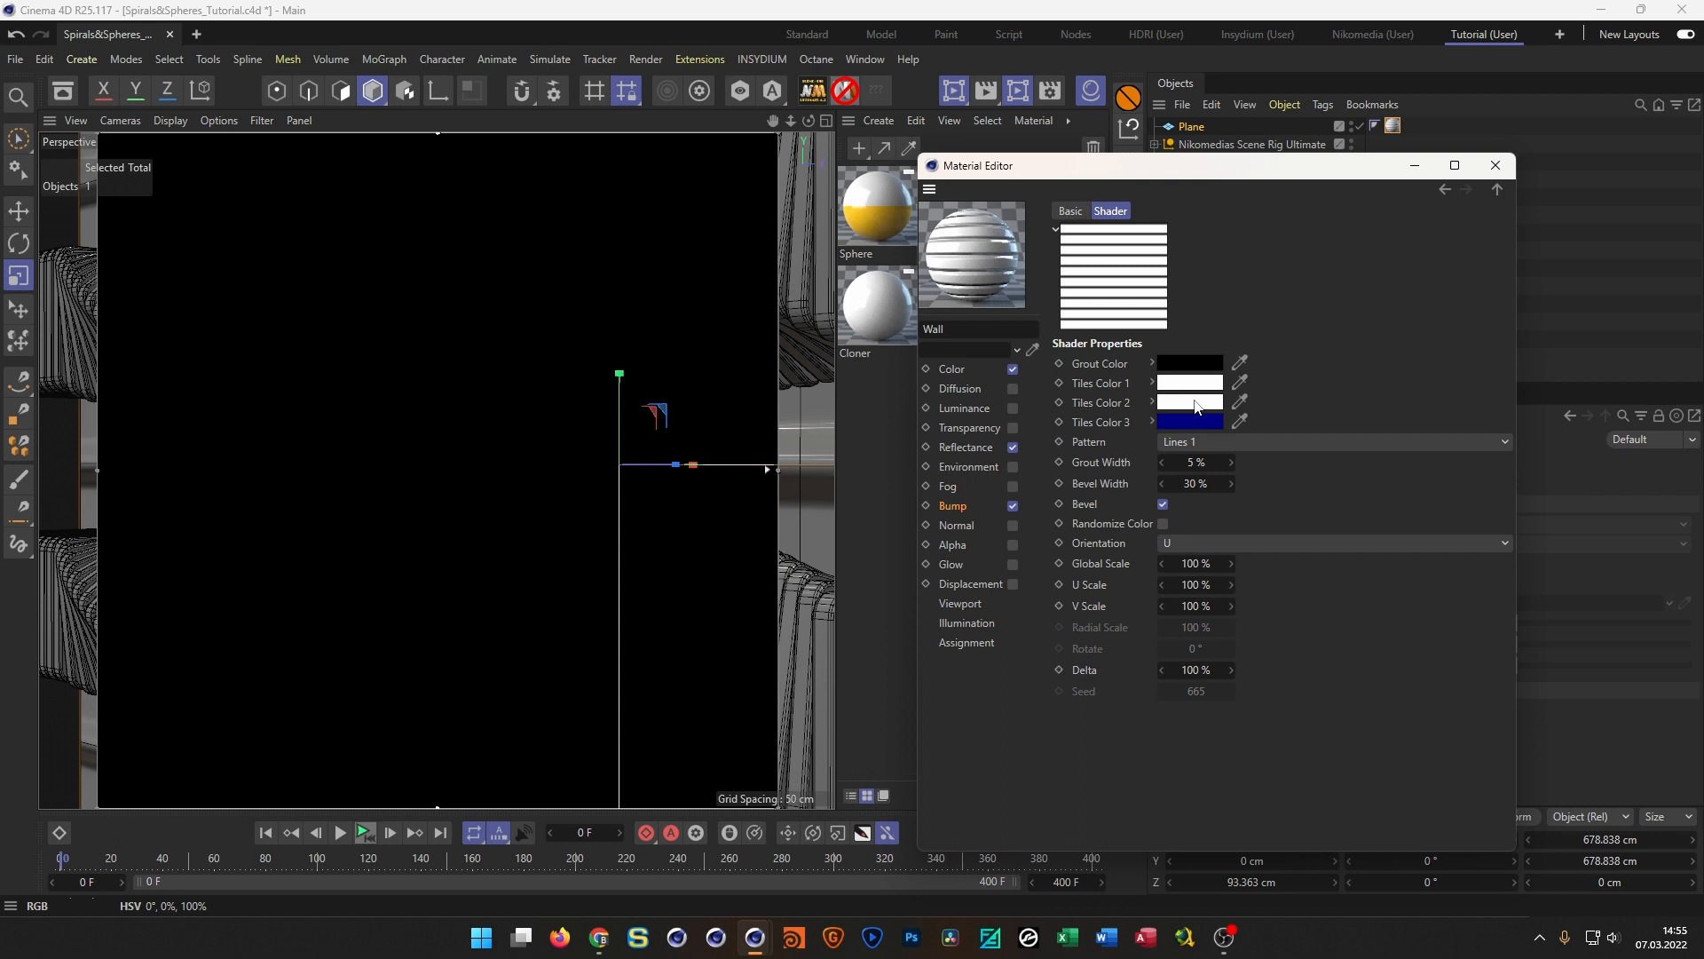
left_click_drag(1195, 433, 1196, 426)
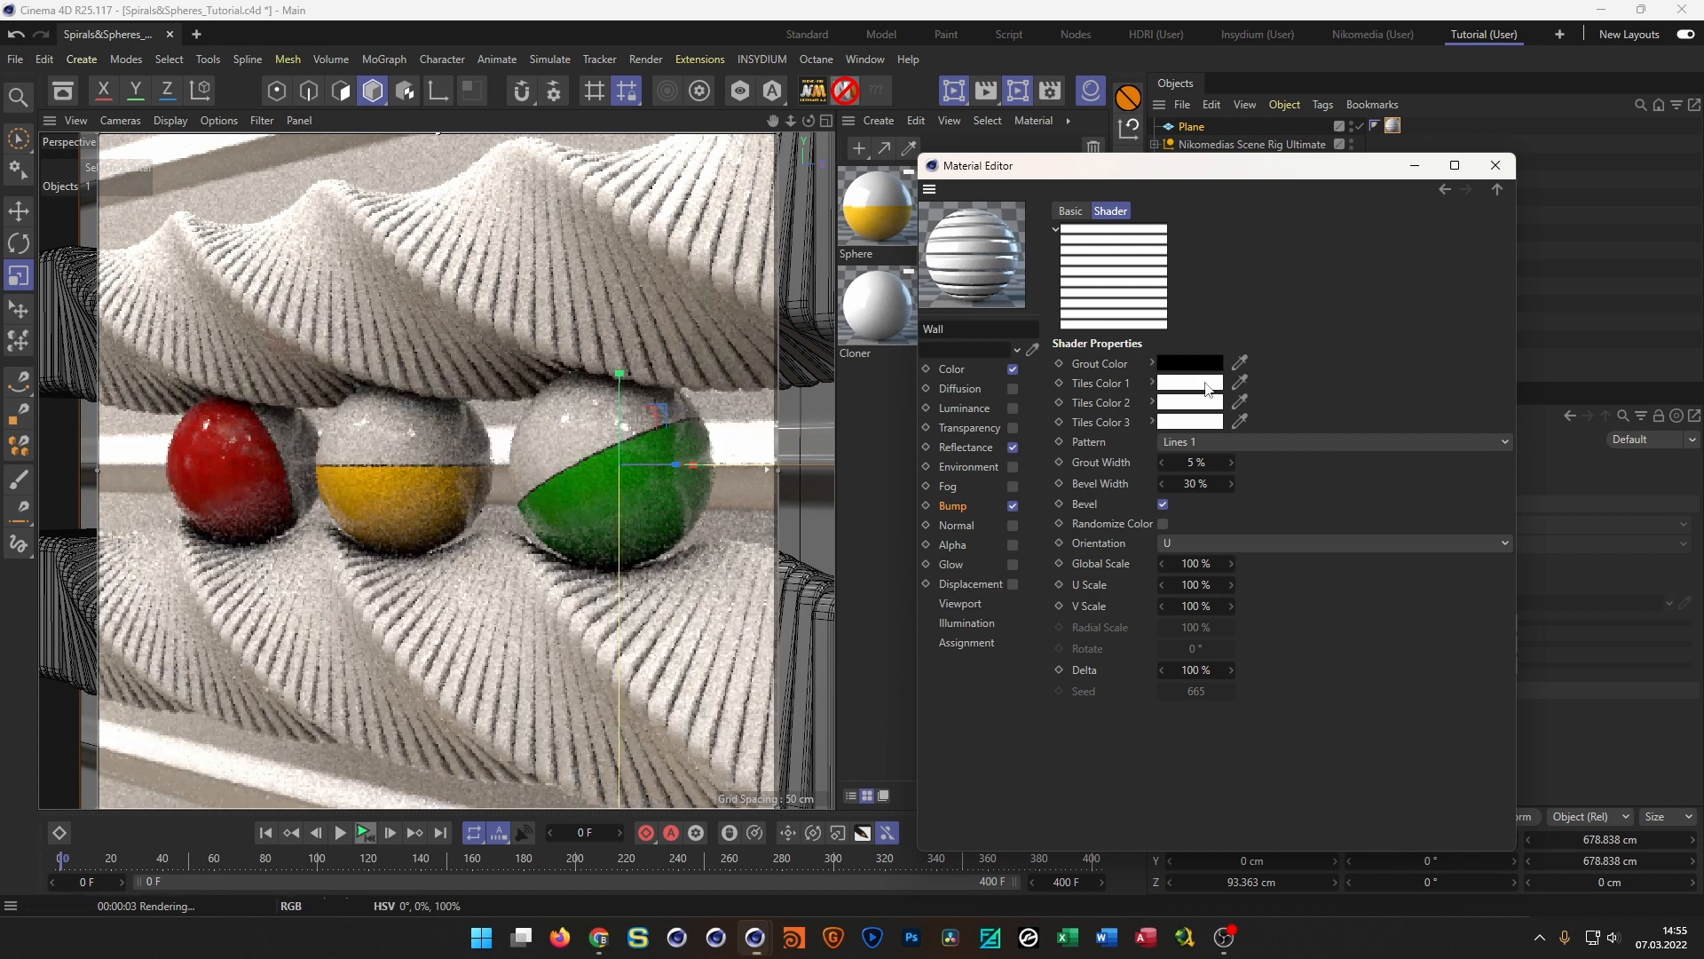
left_click_drag(1191, 369, 1199, 403)
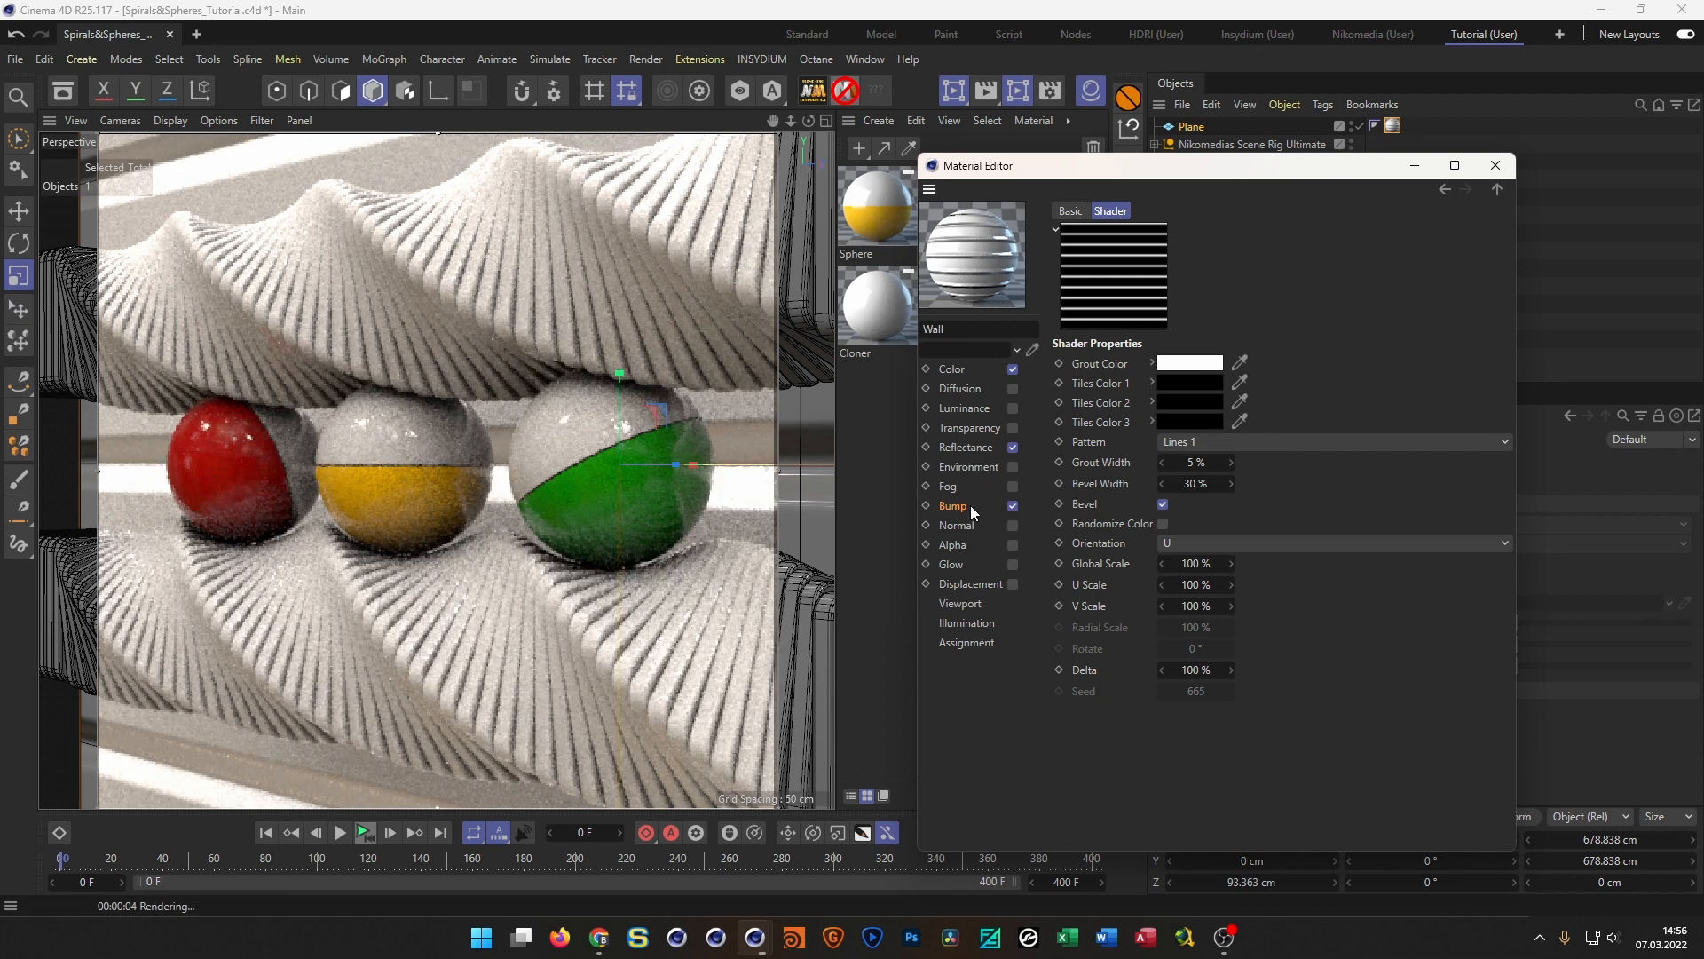
Try a bump strength of 20% on the Wall material
left_click(971, 504)
key("Tab")
type("20")
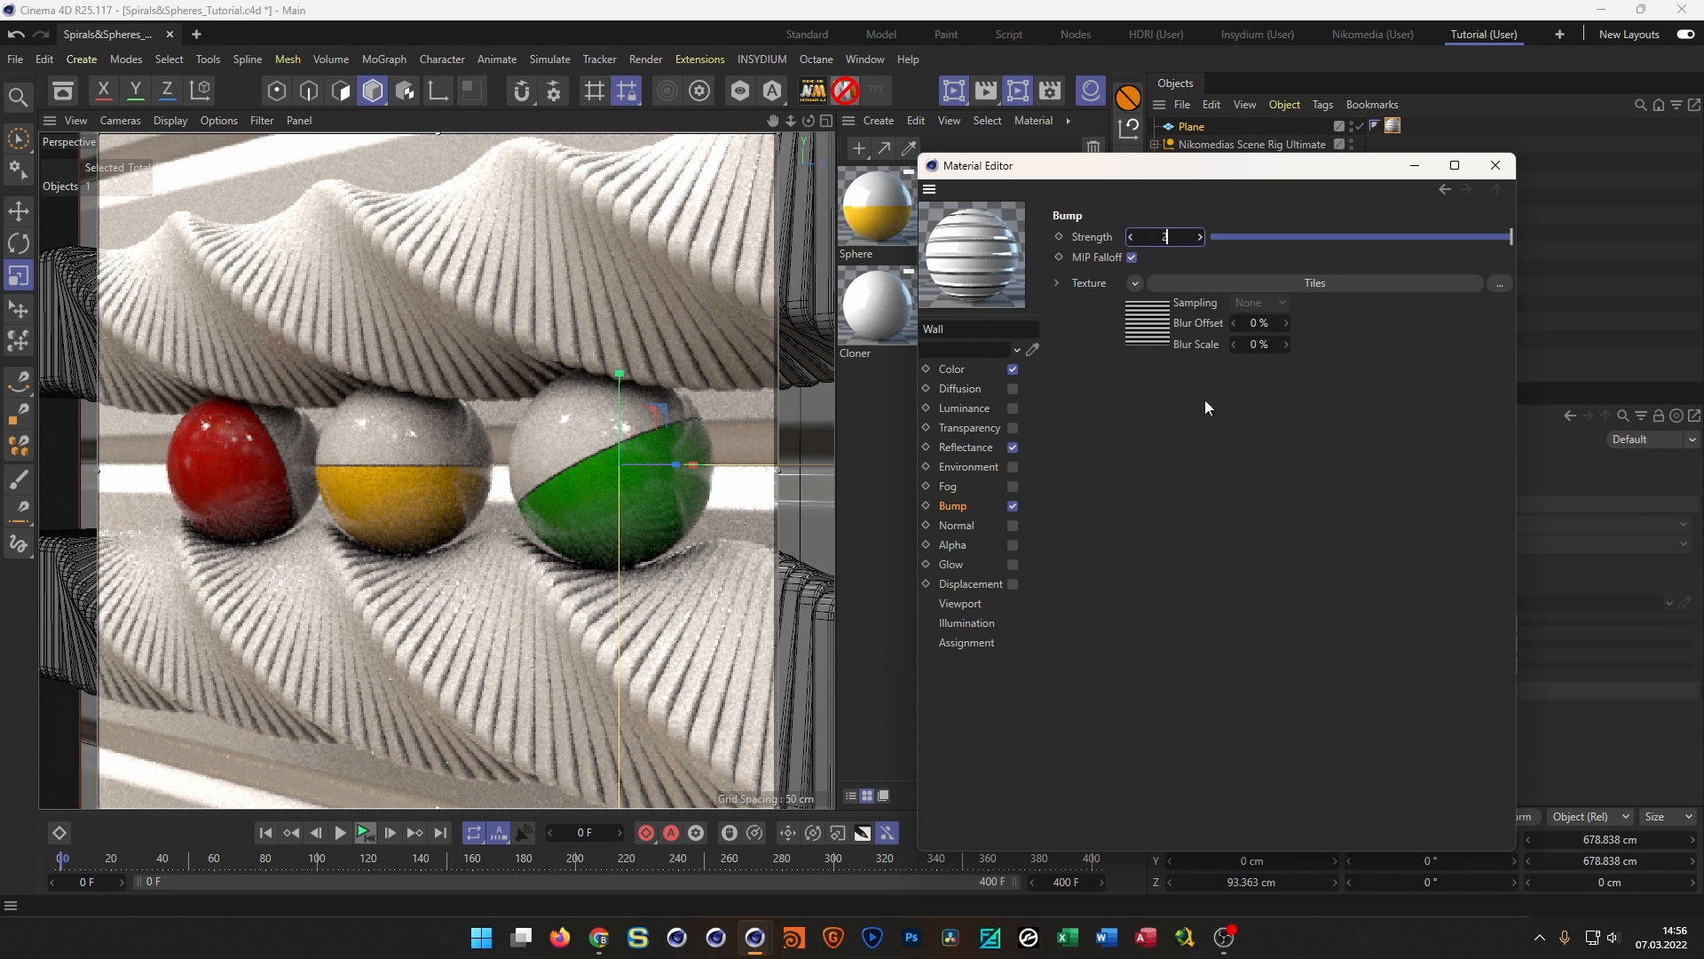
key("Return")
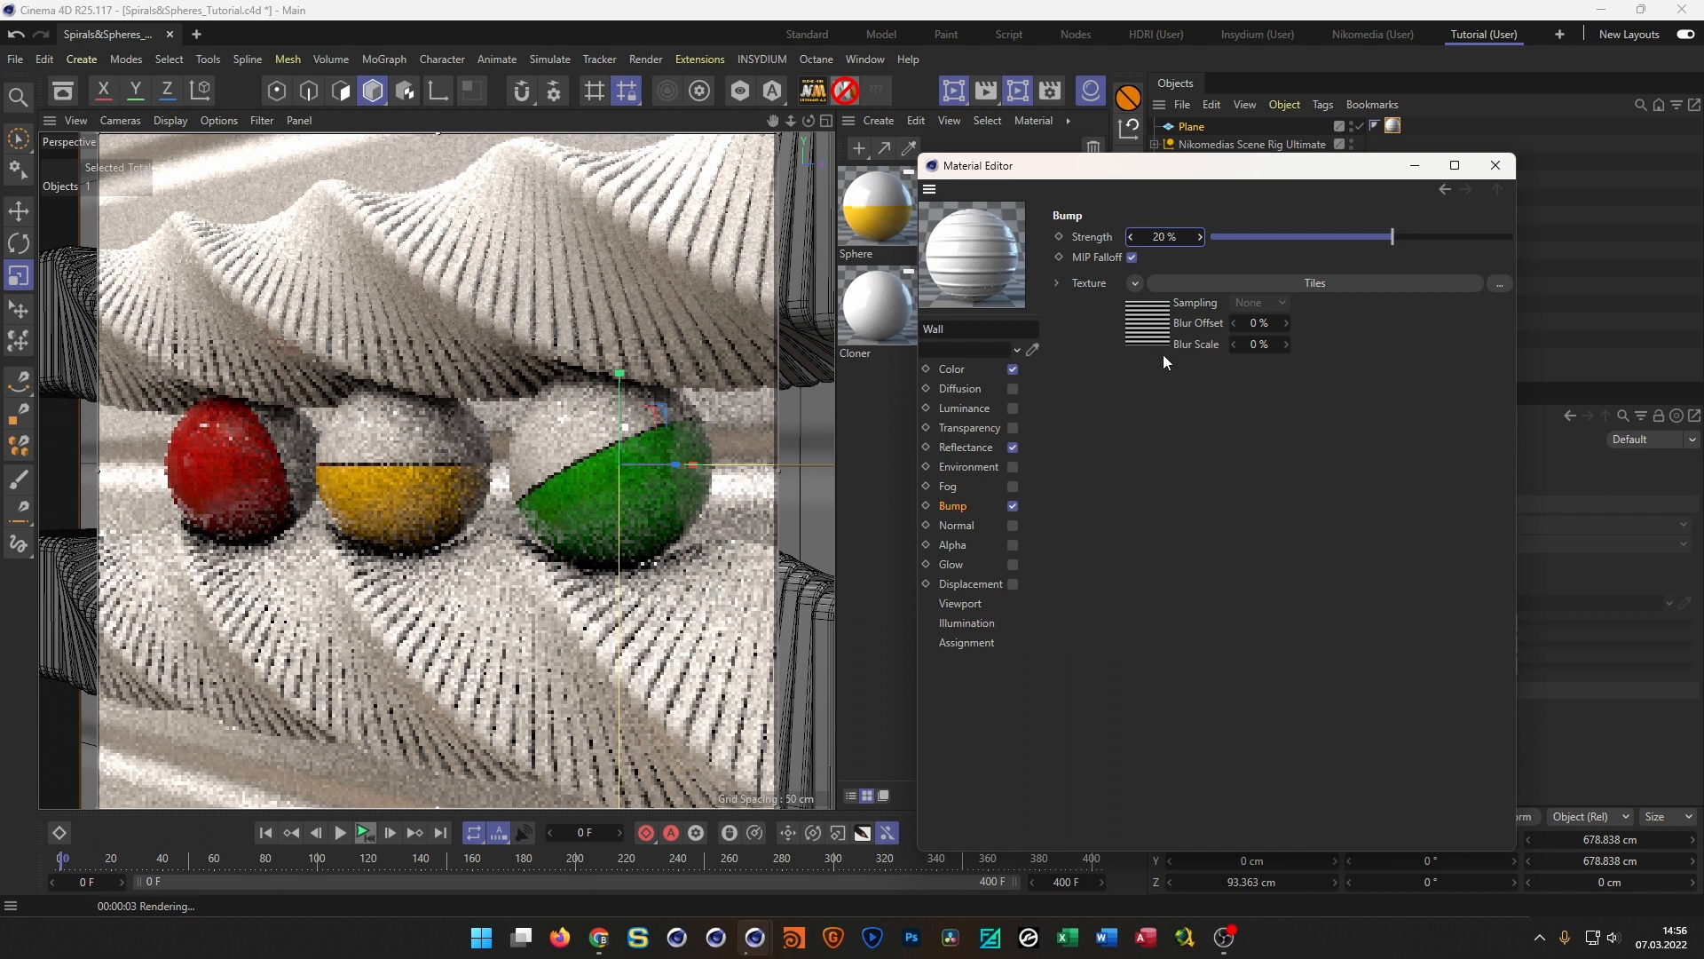
Reduce the Global Scale of the Wall's Tiles bump shader, trying 10% and settling on 20%
left_click(1159, 343)
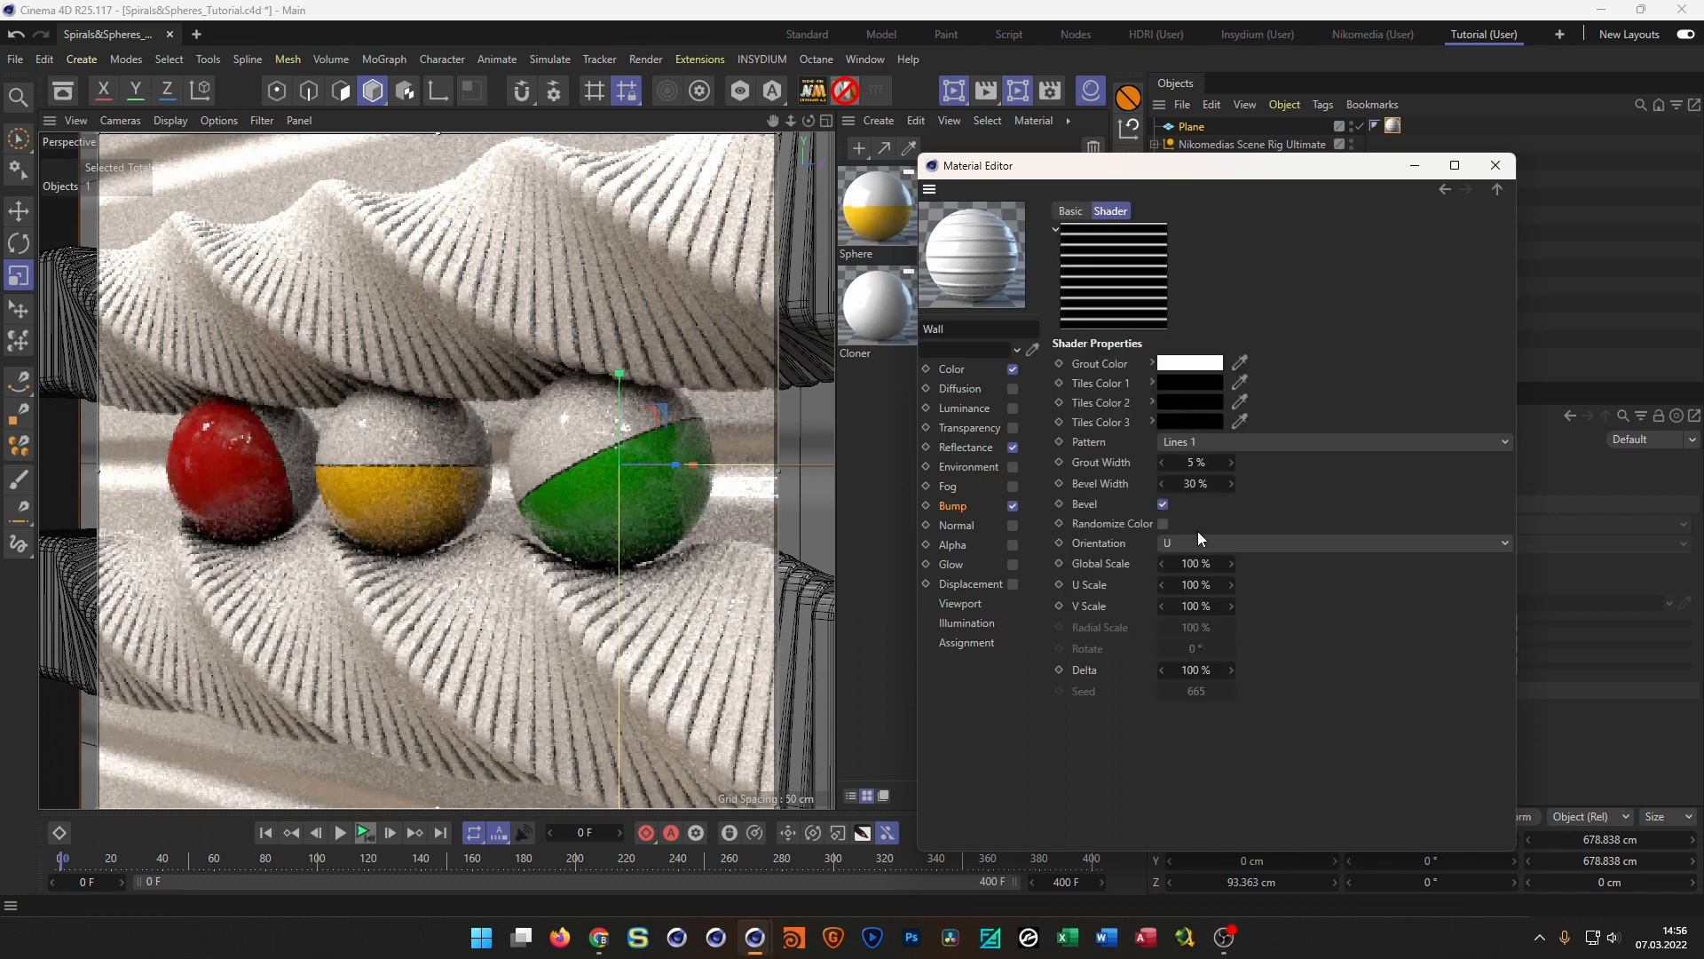
double_click(1196, 564)
type("10")
key("Return")
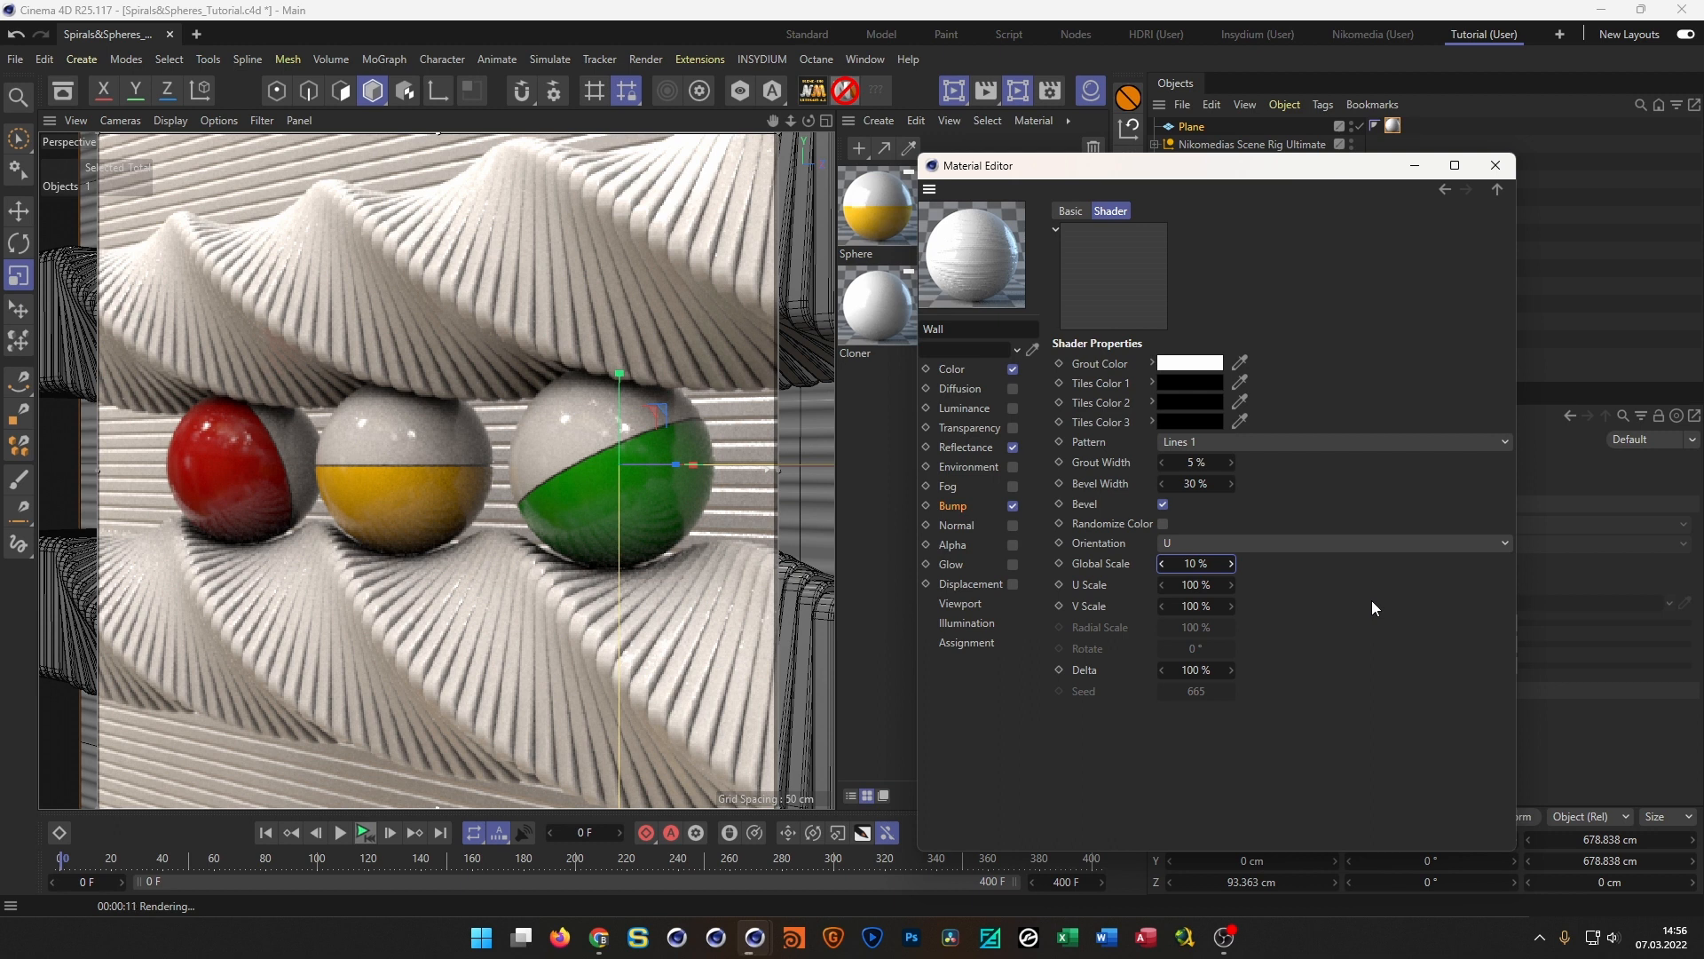
left_click(1225, 567)
type("20")
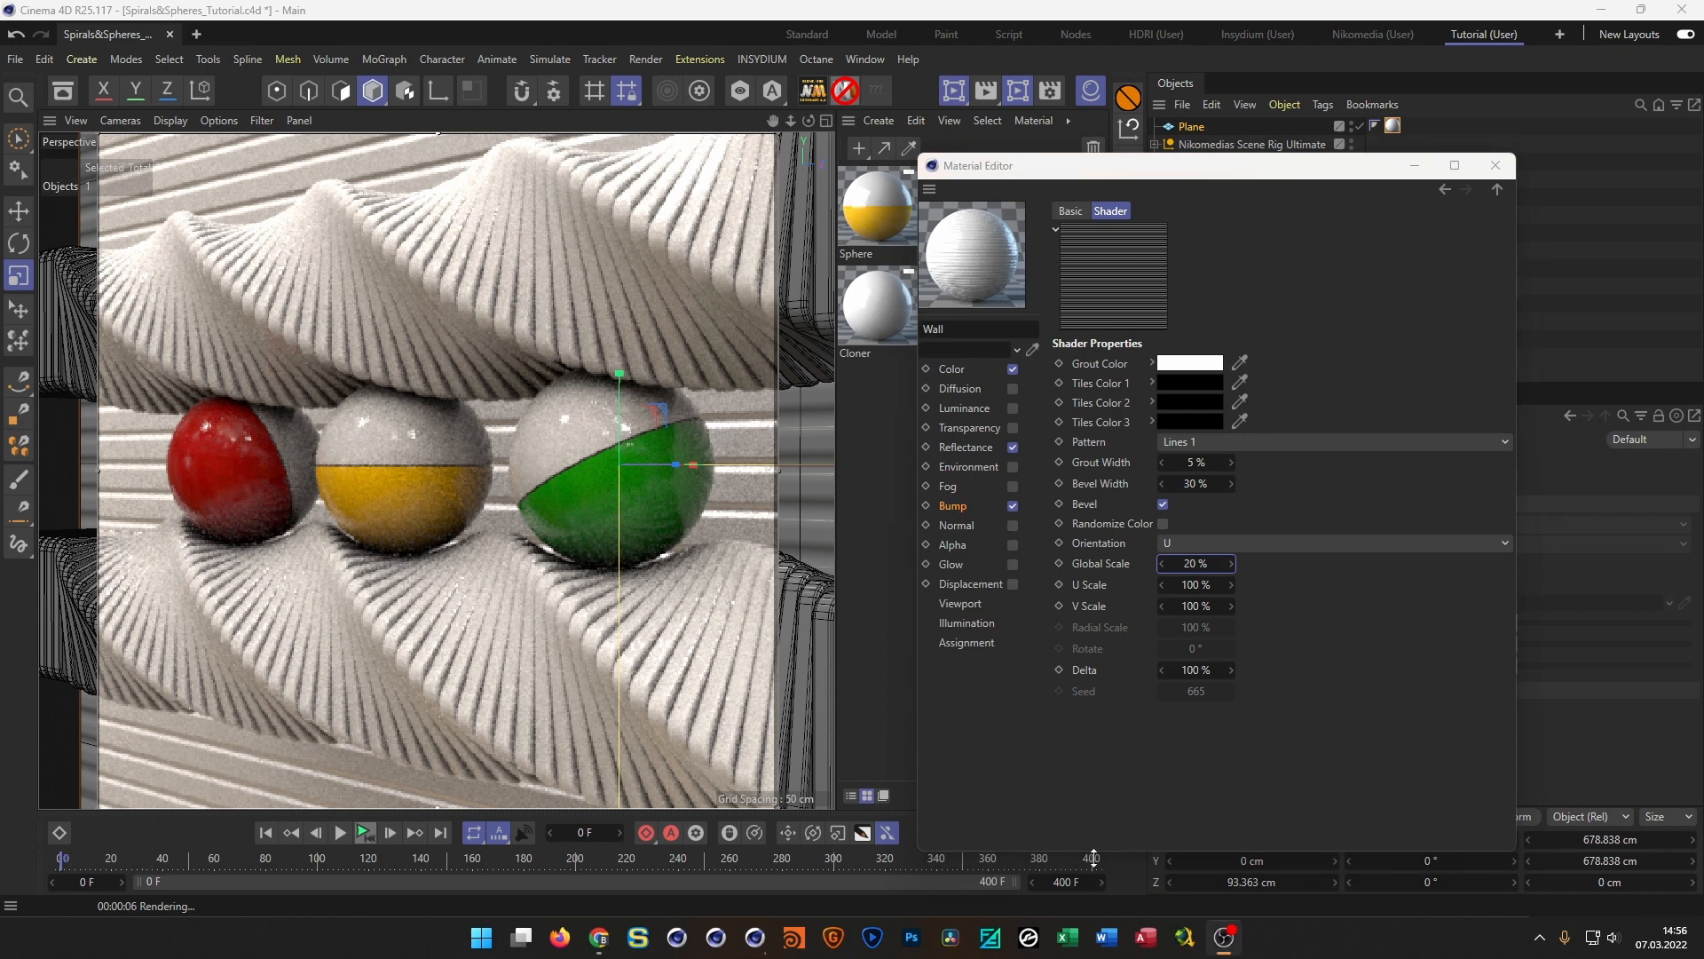
Check the wall against the reference video in the browser and set the Tiles shader's Bevel Width to 5%
left_click(601, 941)
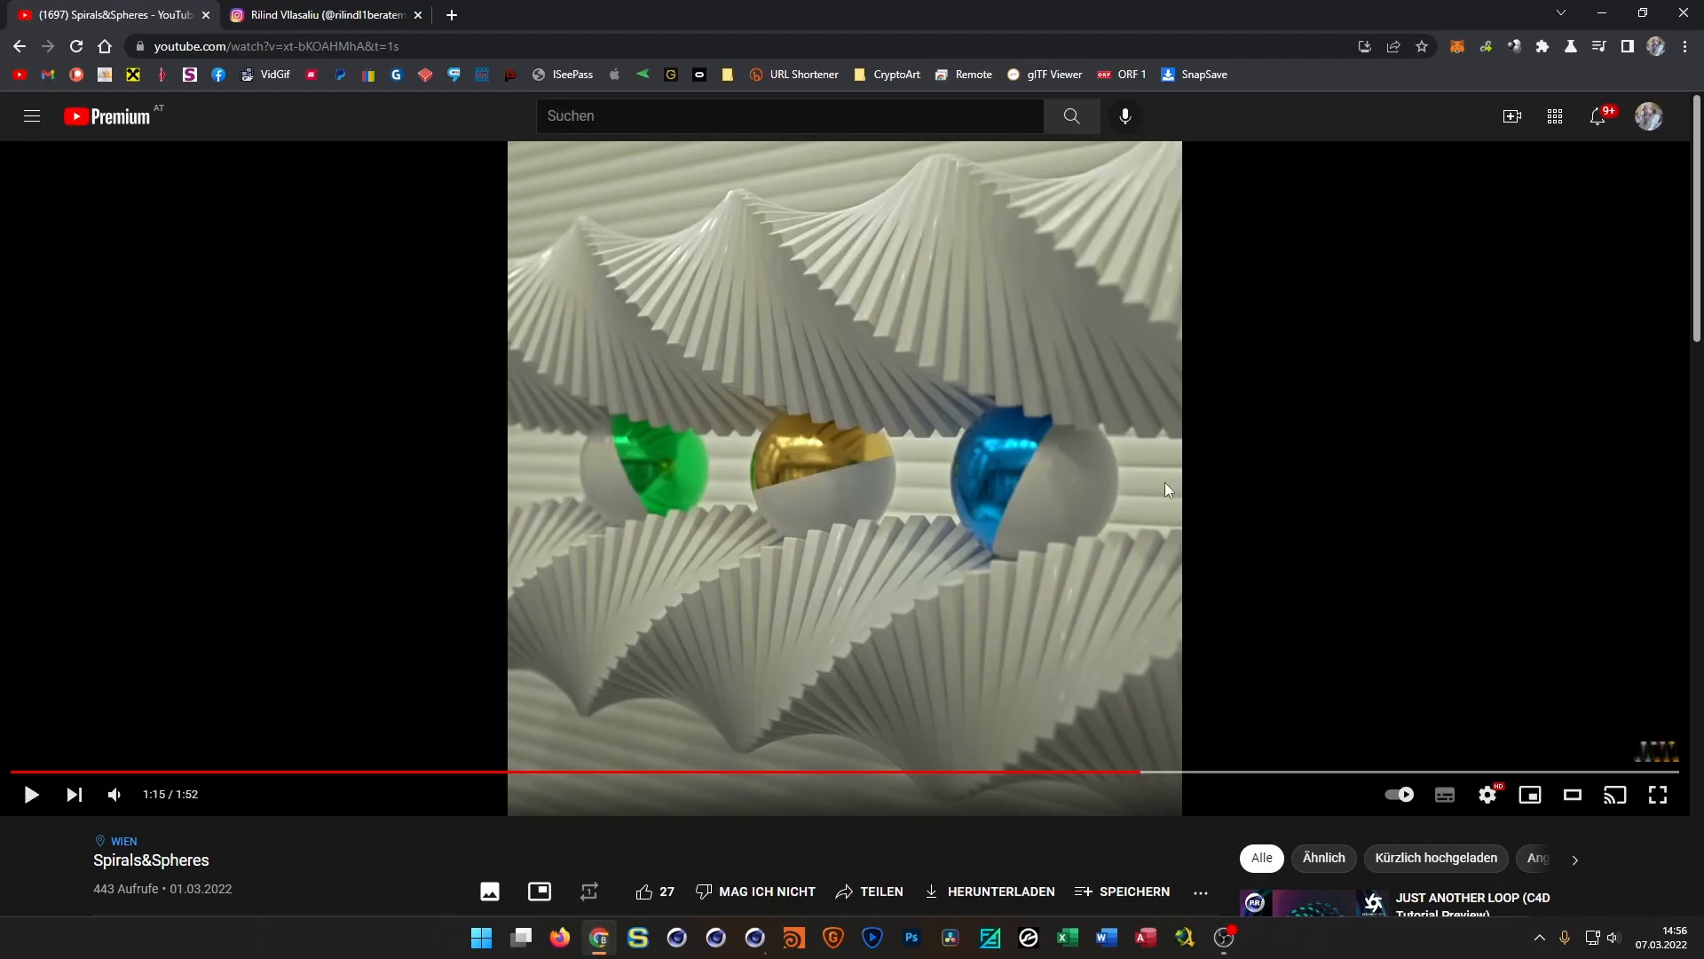
left_click(1603, 14)
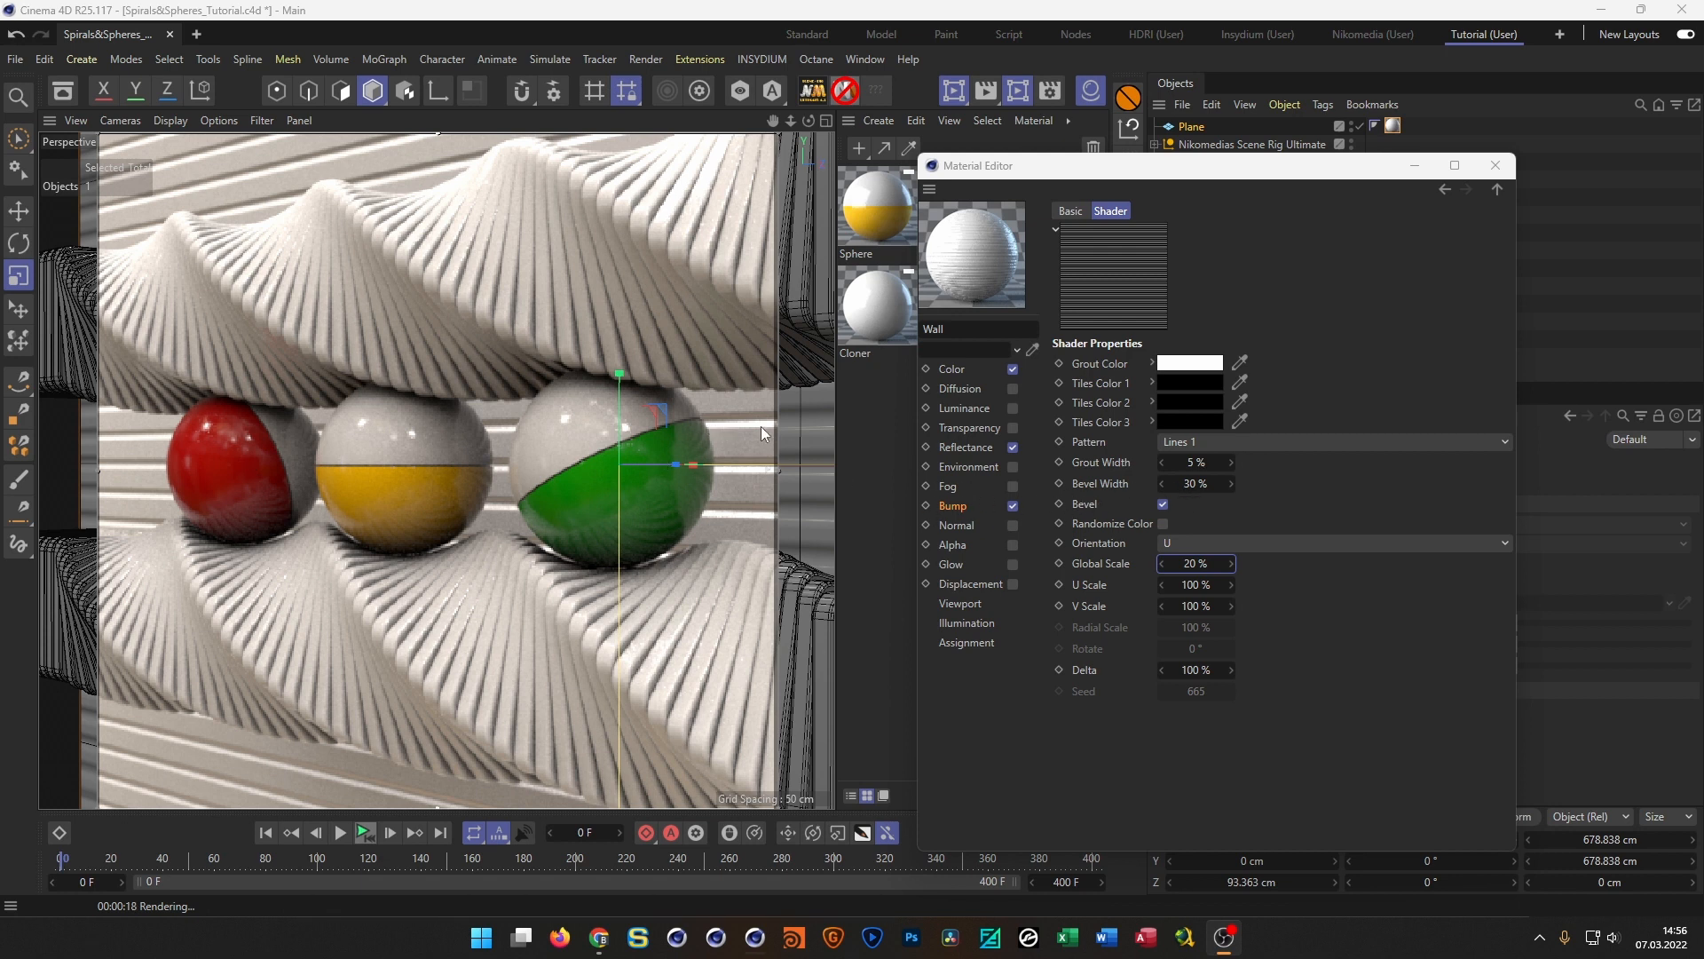
left_click_drag(1183, 486, 1251, 488)
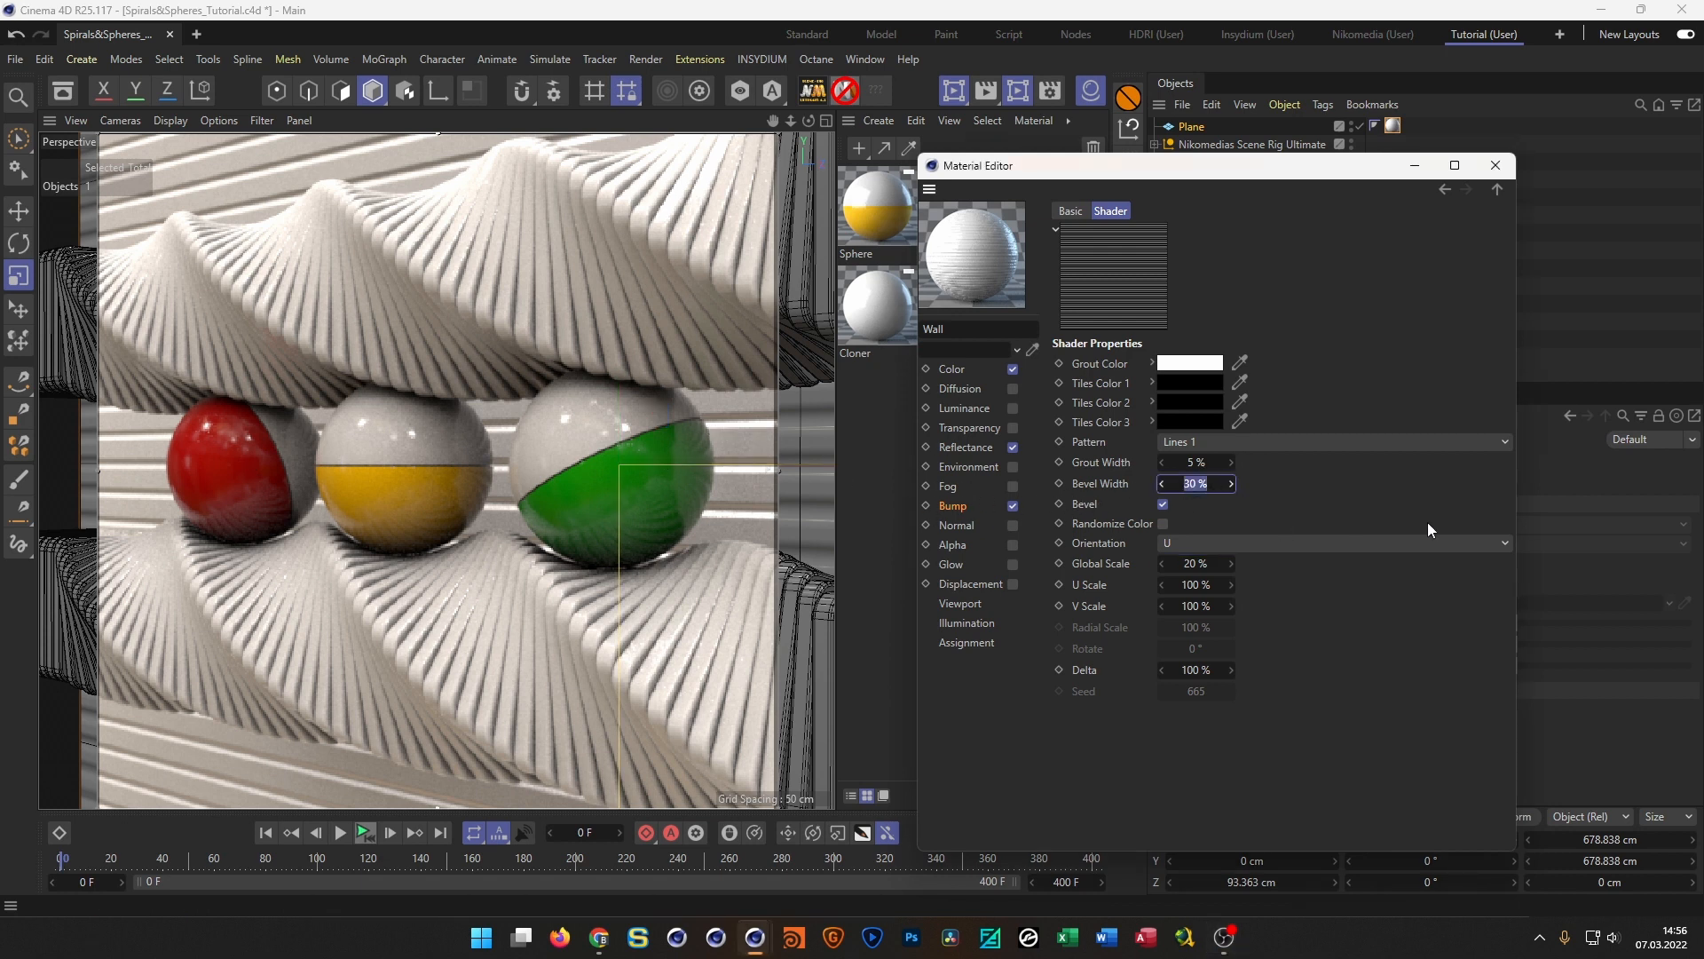
type("5")
key("Return")
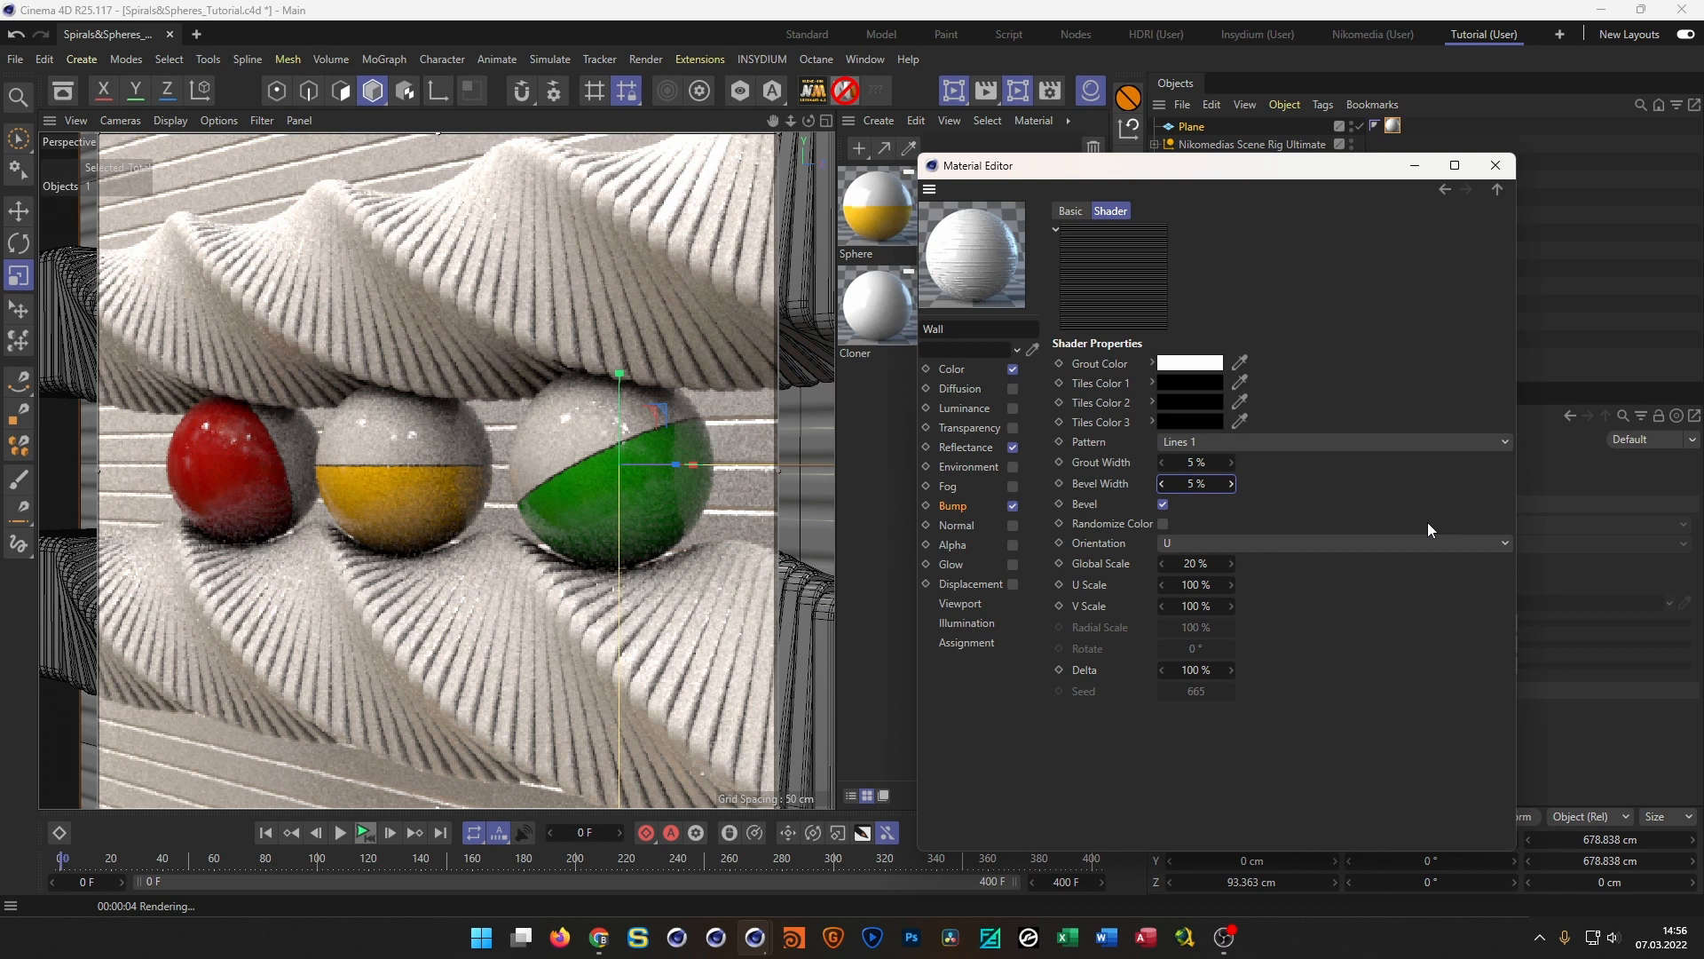
Try a Grout Width of 20% on the Tiles shader and set it back to 5%
double_click(1193, 463)
type("20")
key("Return")
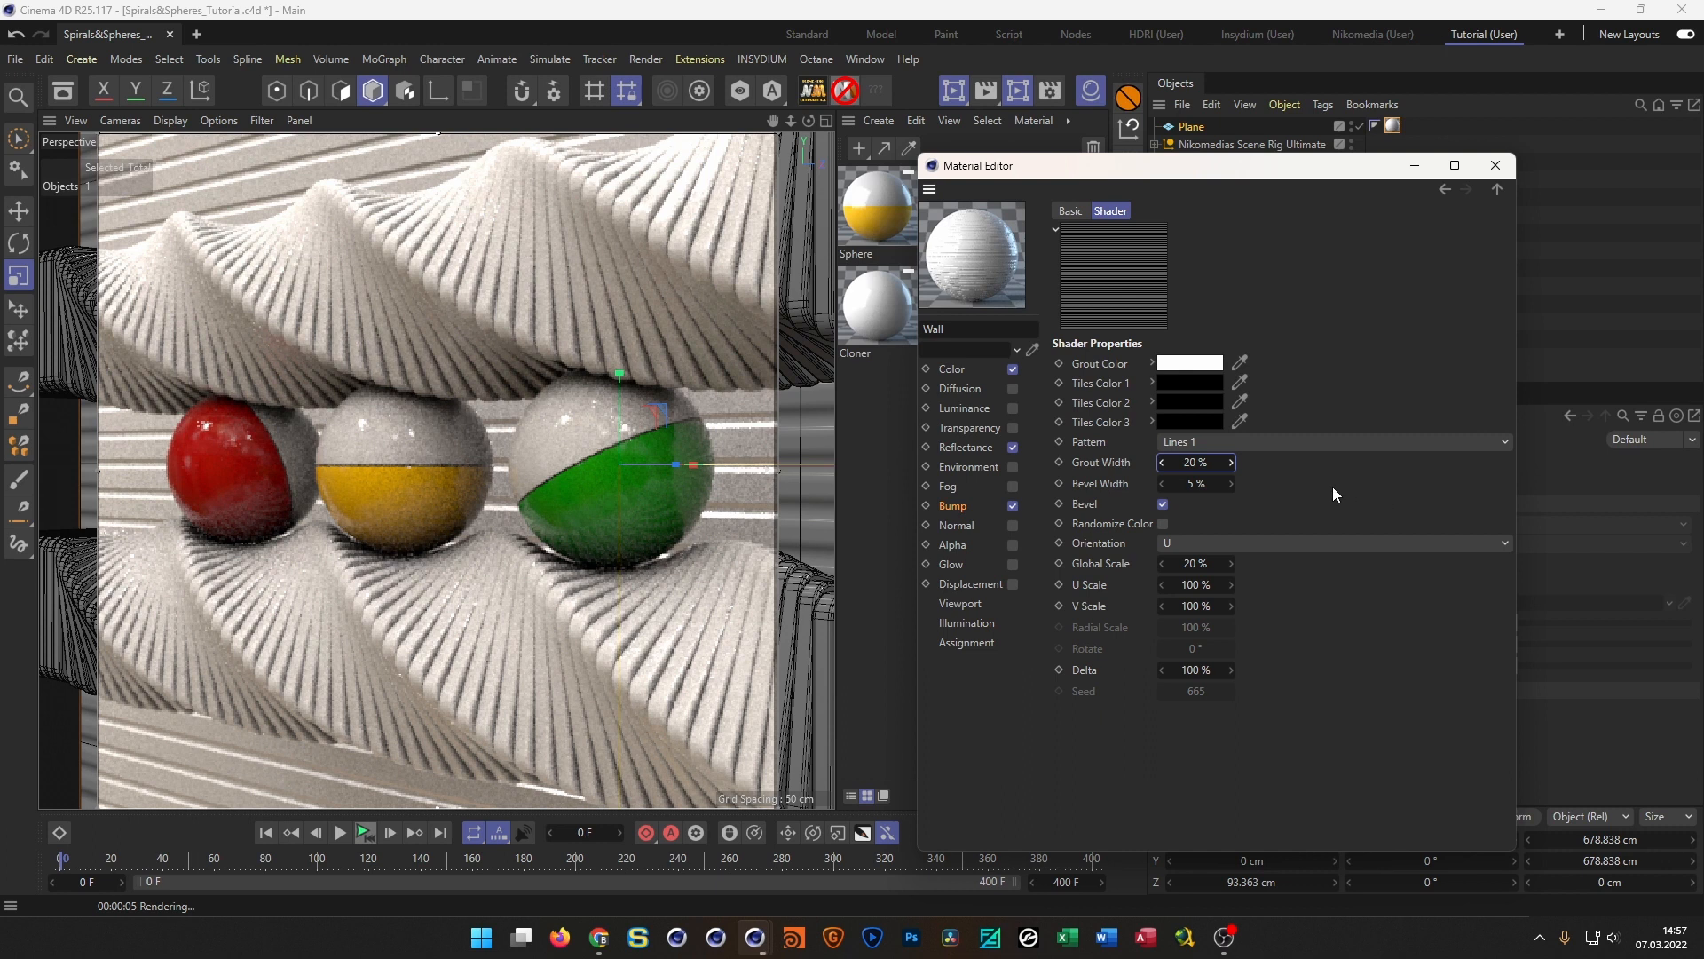
double_click(1198, 464)
type("5")
key("Return")
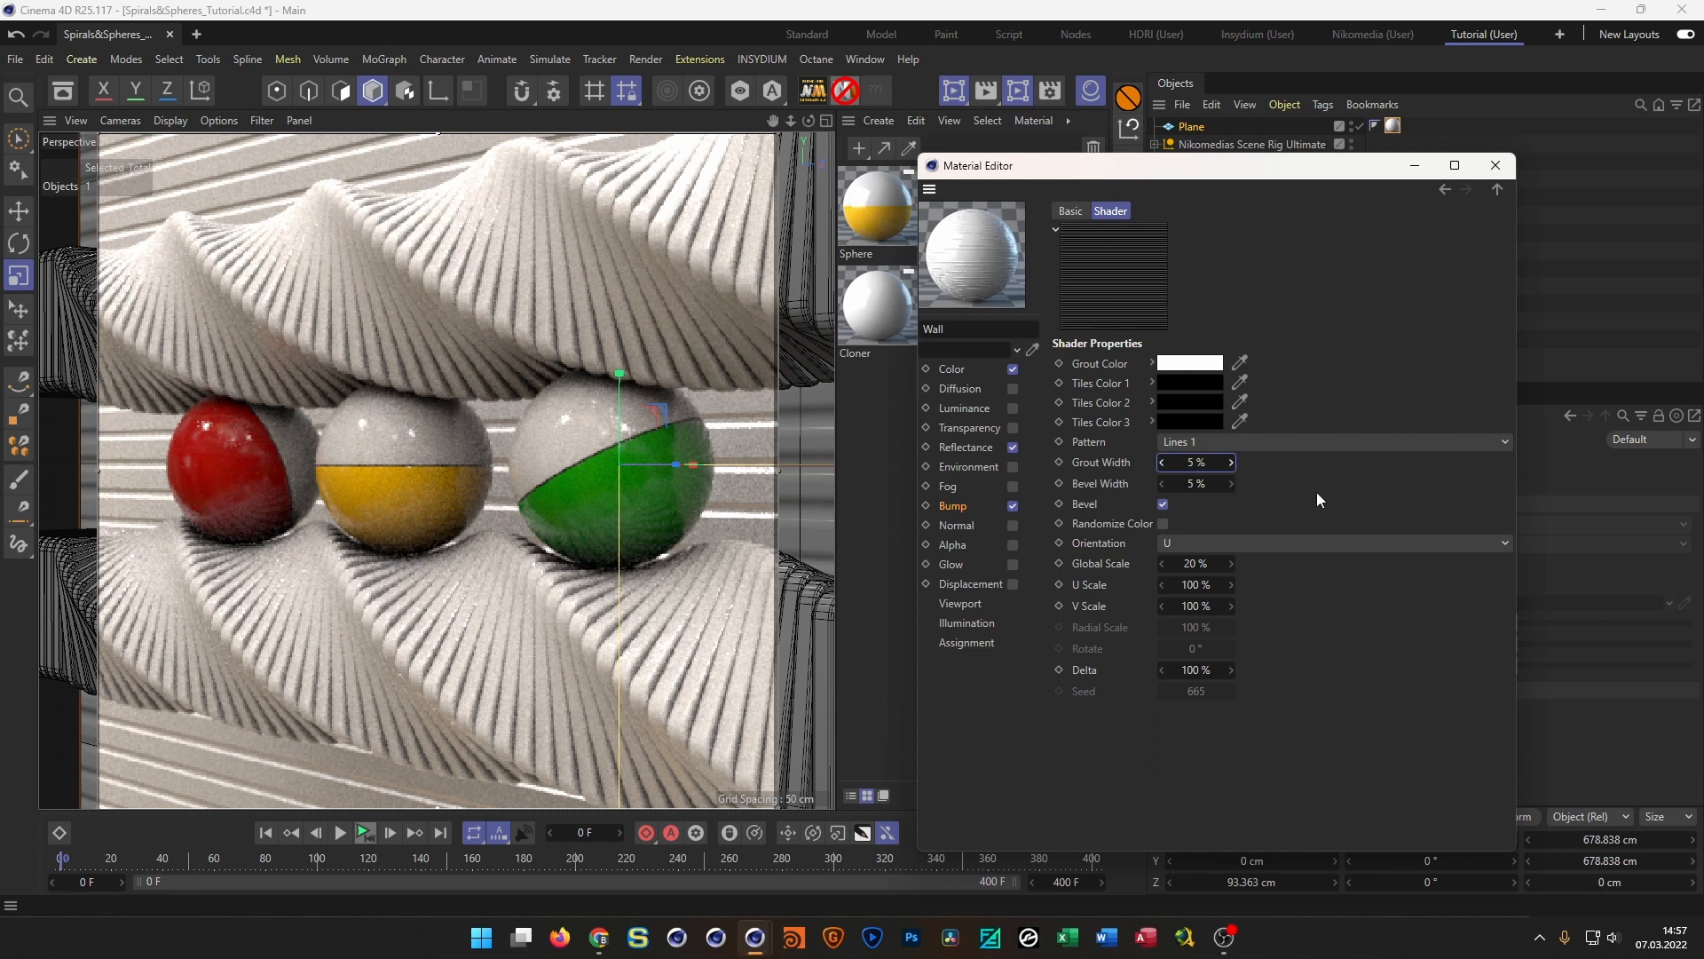
Set the Wall material's bump strength to 10%, close the material's editor and save the project
left_click(966, 505)
double_click(1164, 235)
type("10")
key("Return")
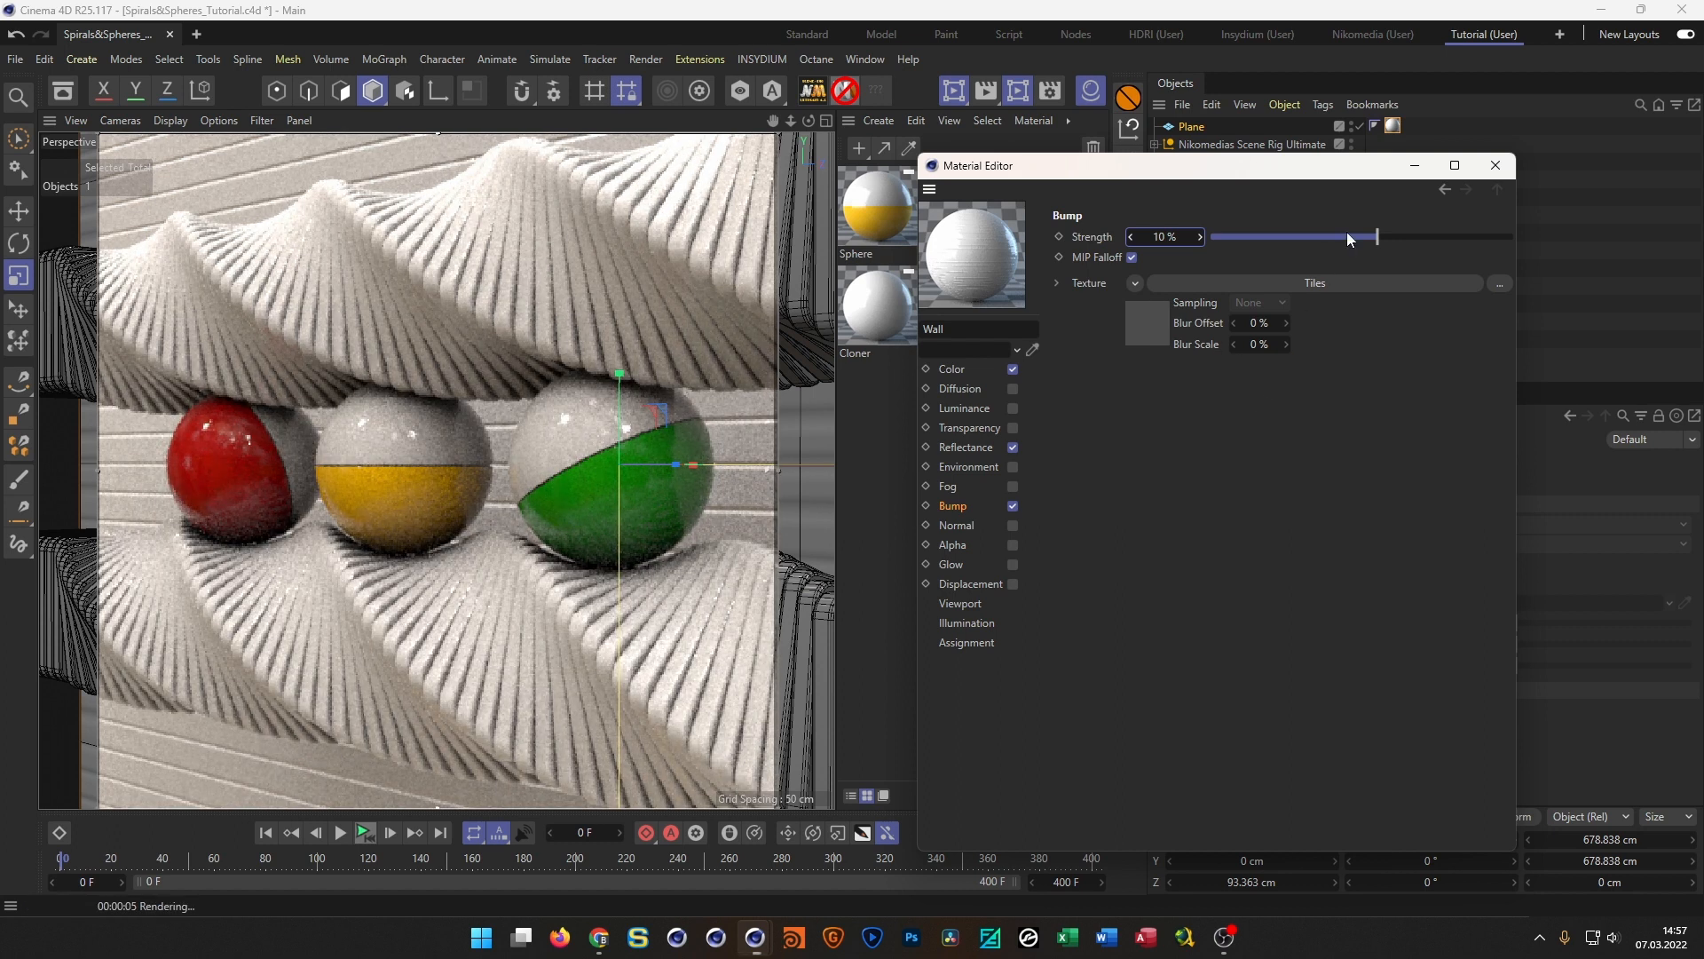
left_click(1496, 165)
key("ctrl+s")
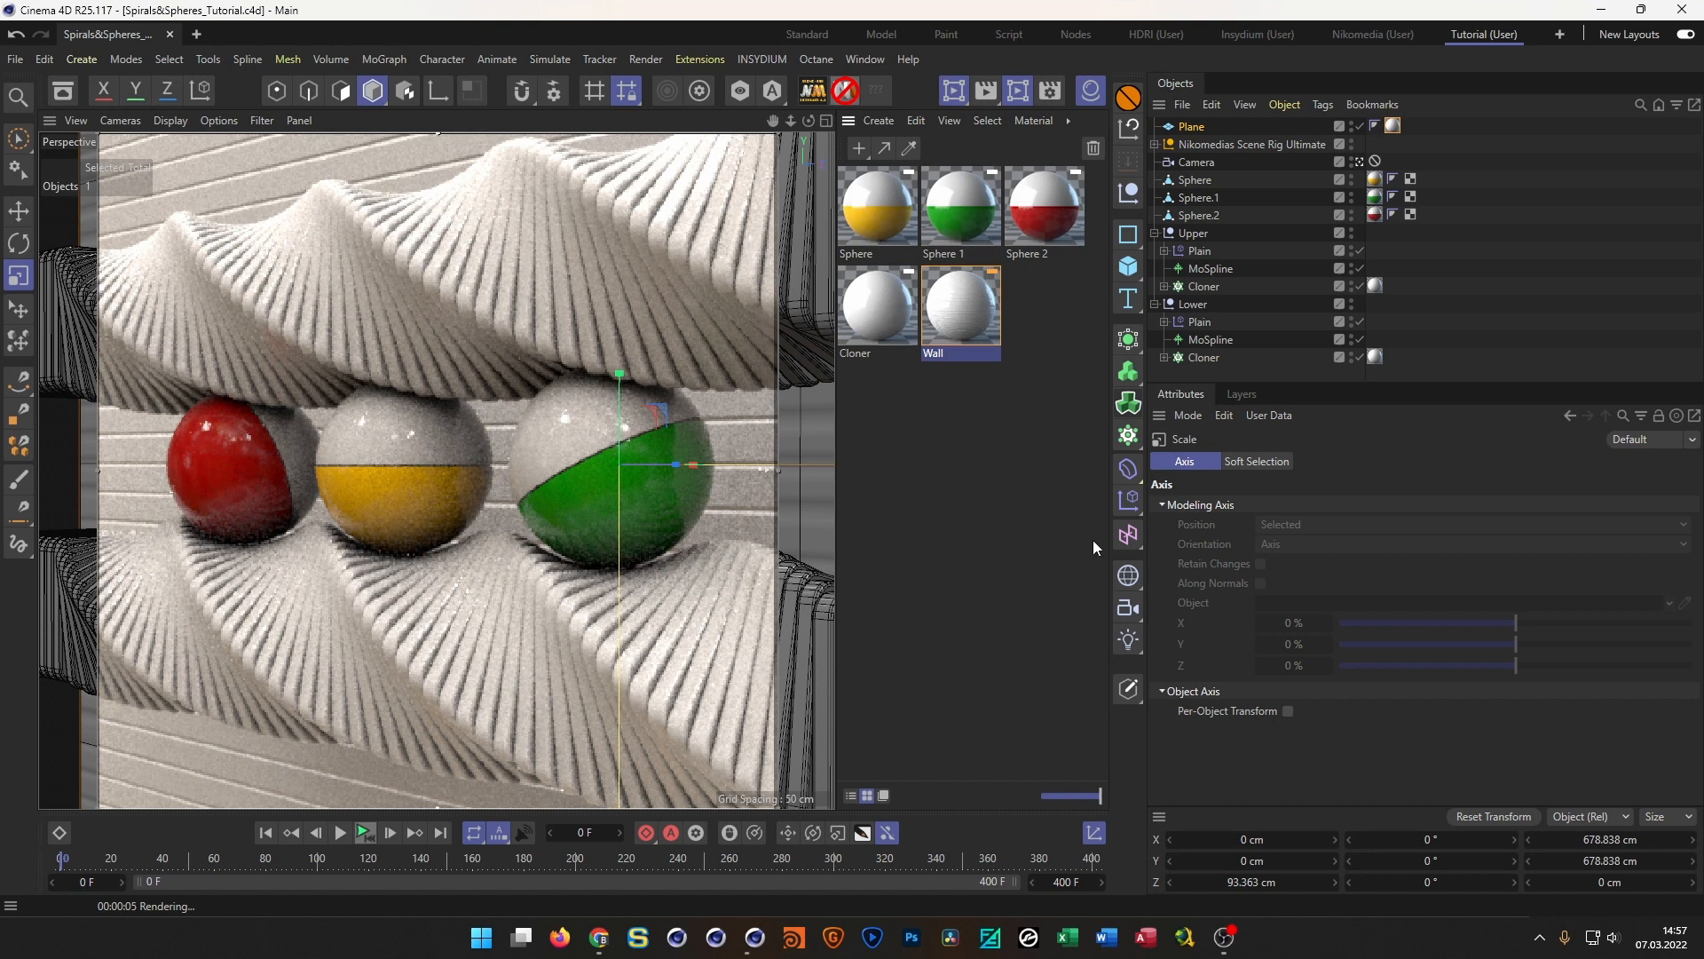
Rotate the scene rig's HDRI horizontally to 142° and enlarge the view of its settings
left_click(1198, 142)
left_click_drag(1527, 561, 1649, 580)
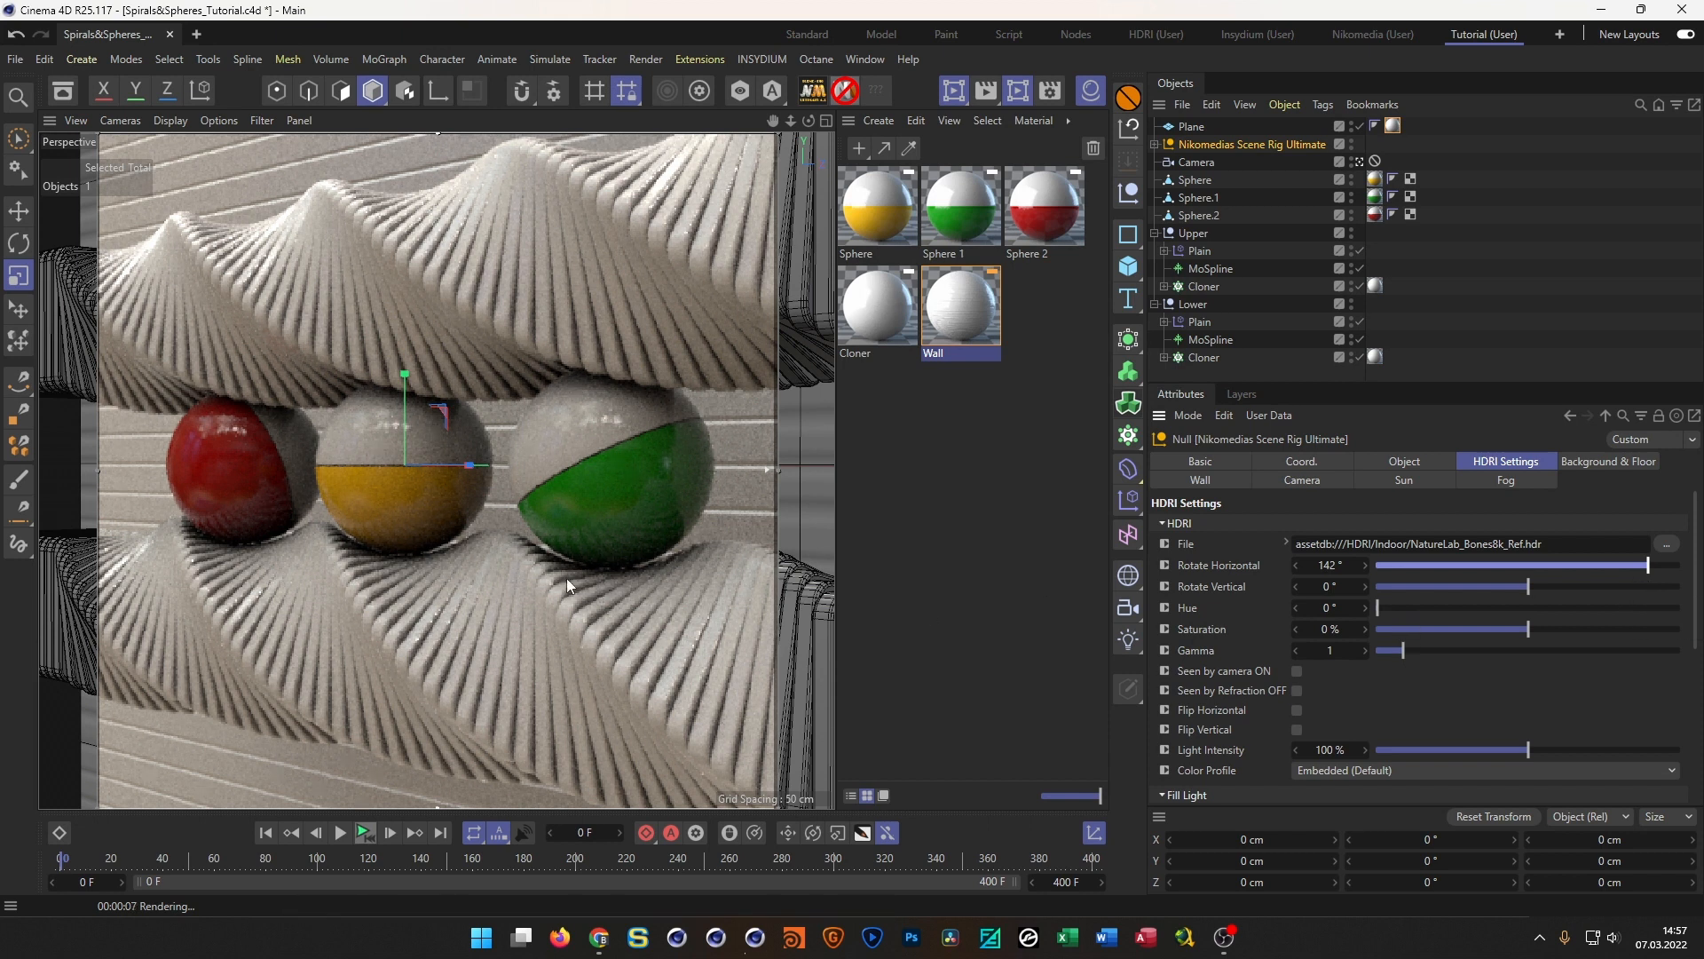
left_click_drag(1457, 384, 1458, 156)
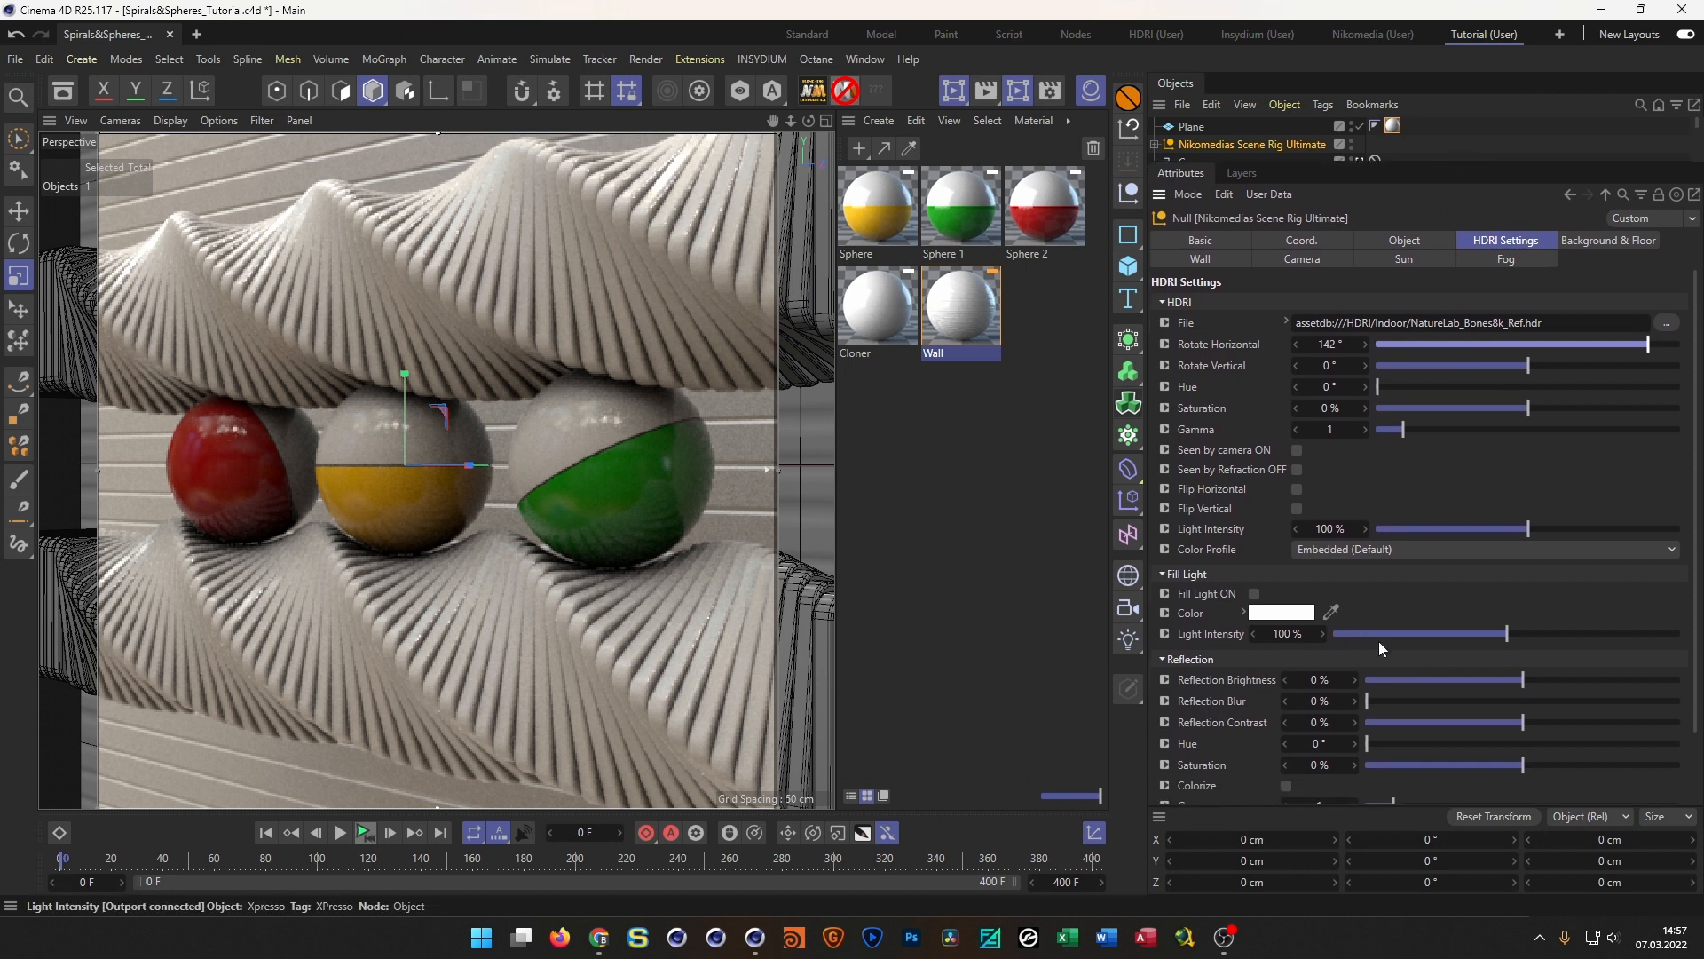
Set both the Reflection saturation and the HDRI saturation of the scene rig to -100%
left_click(1325, 766)
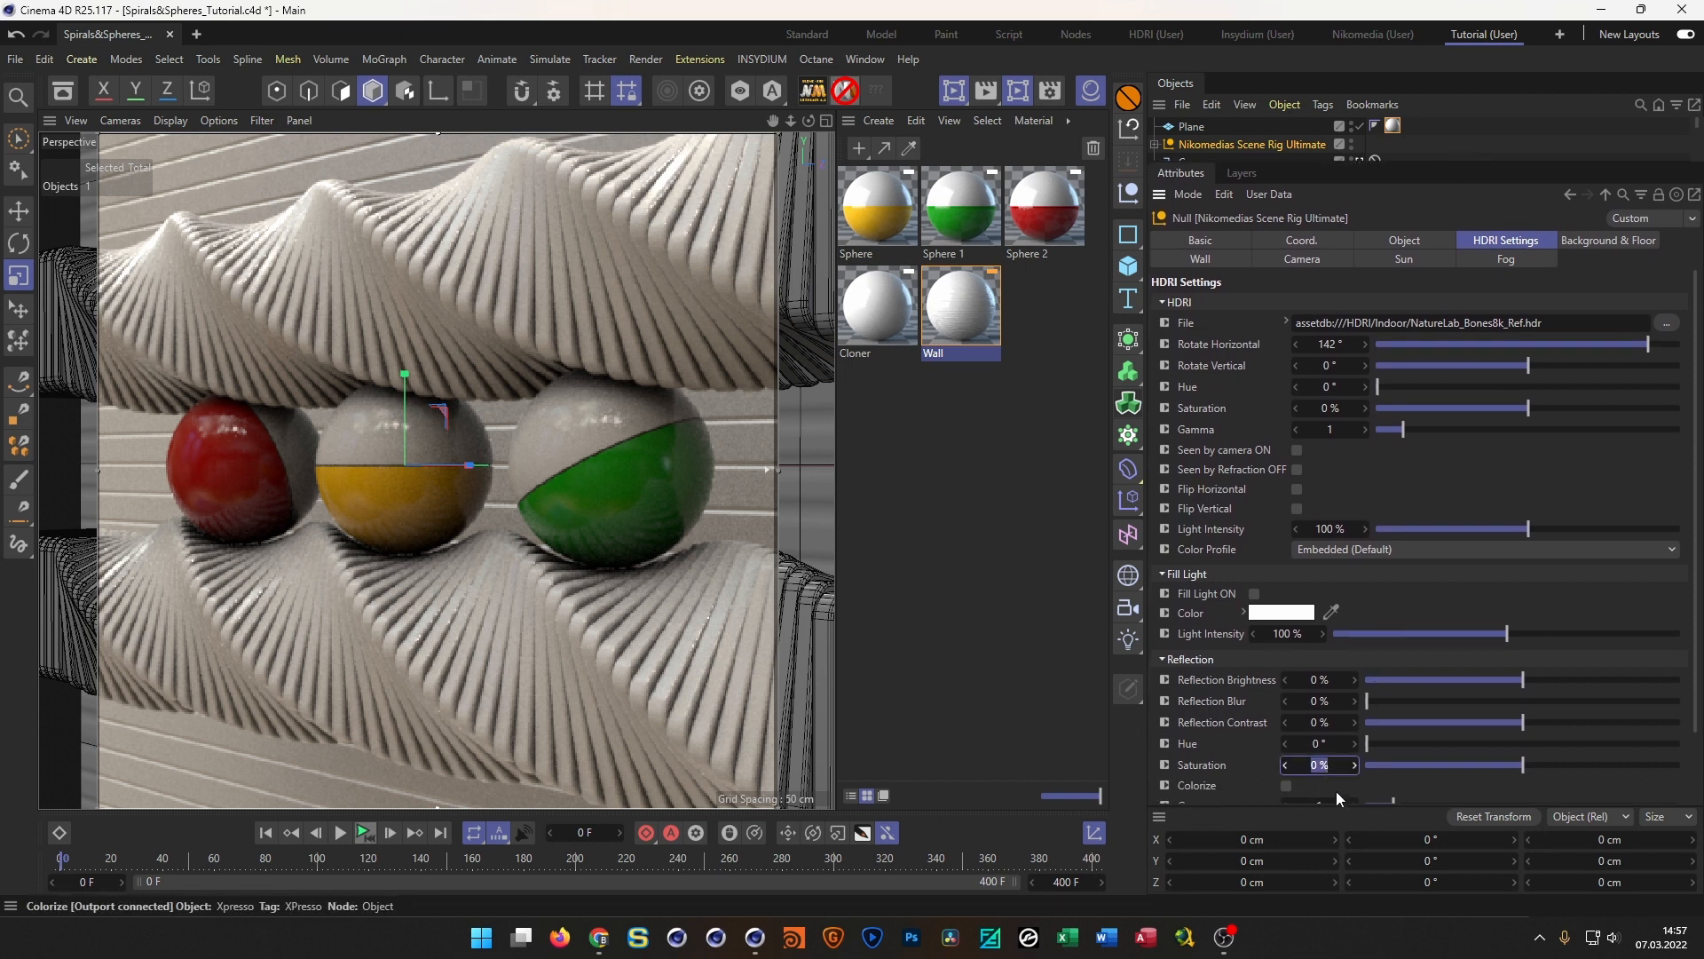
key("Return")
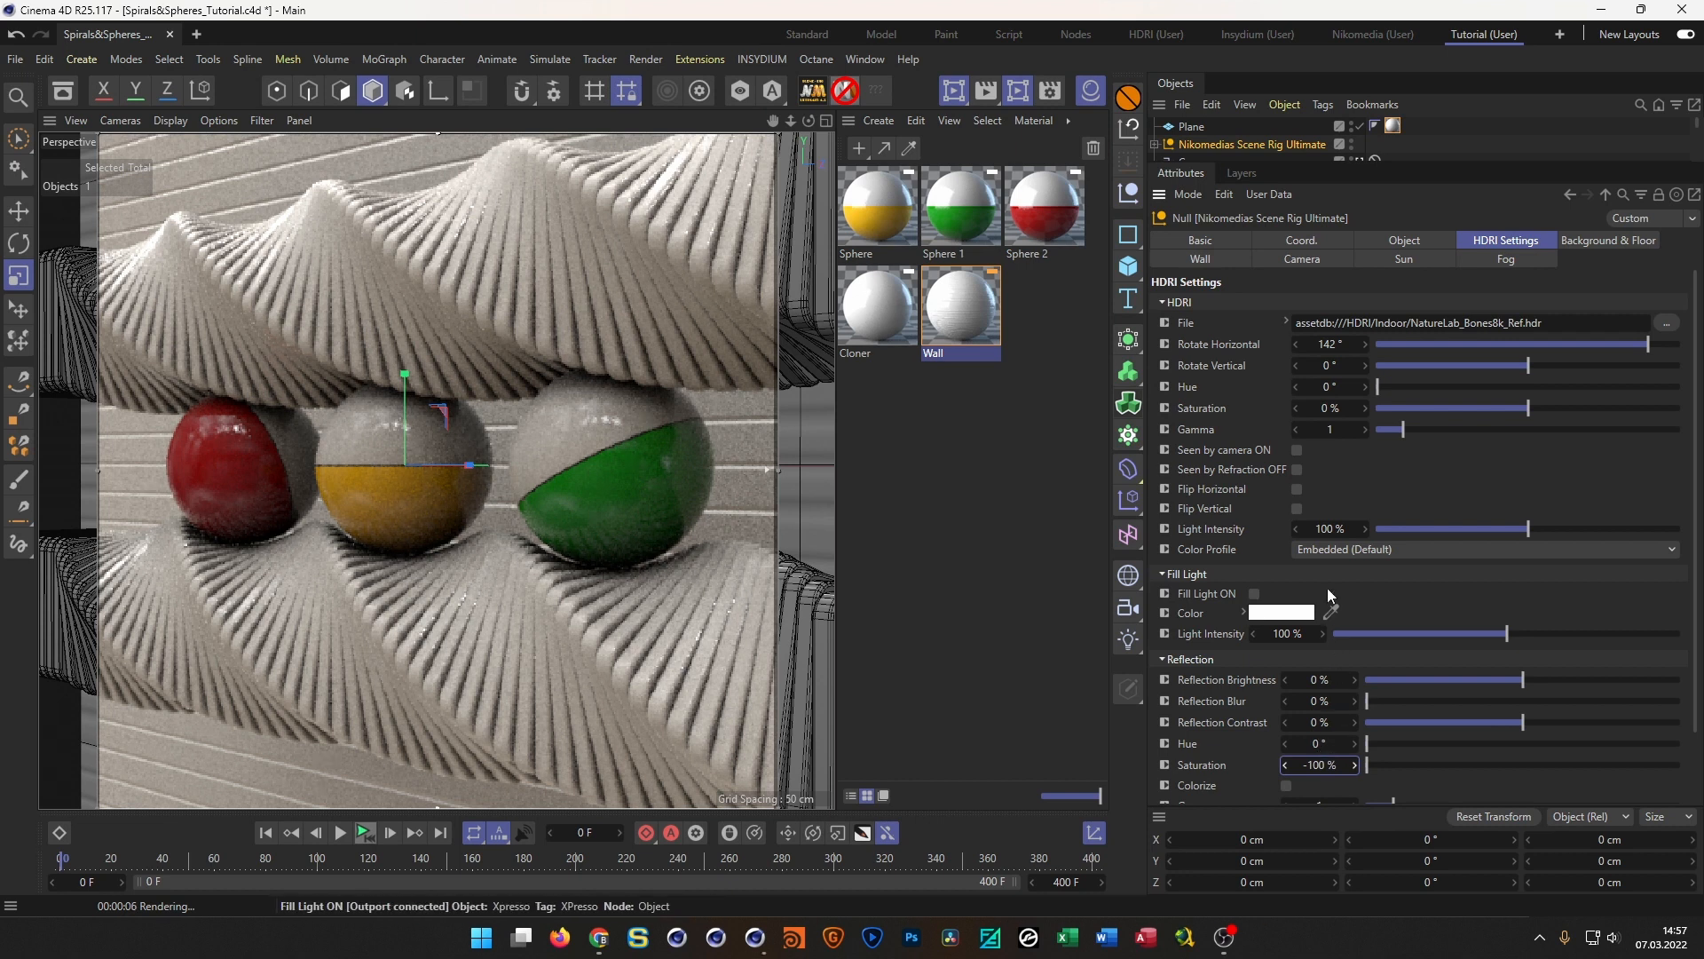
left_click(1328, 408)
type("-100")
key("Return")
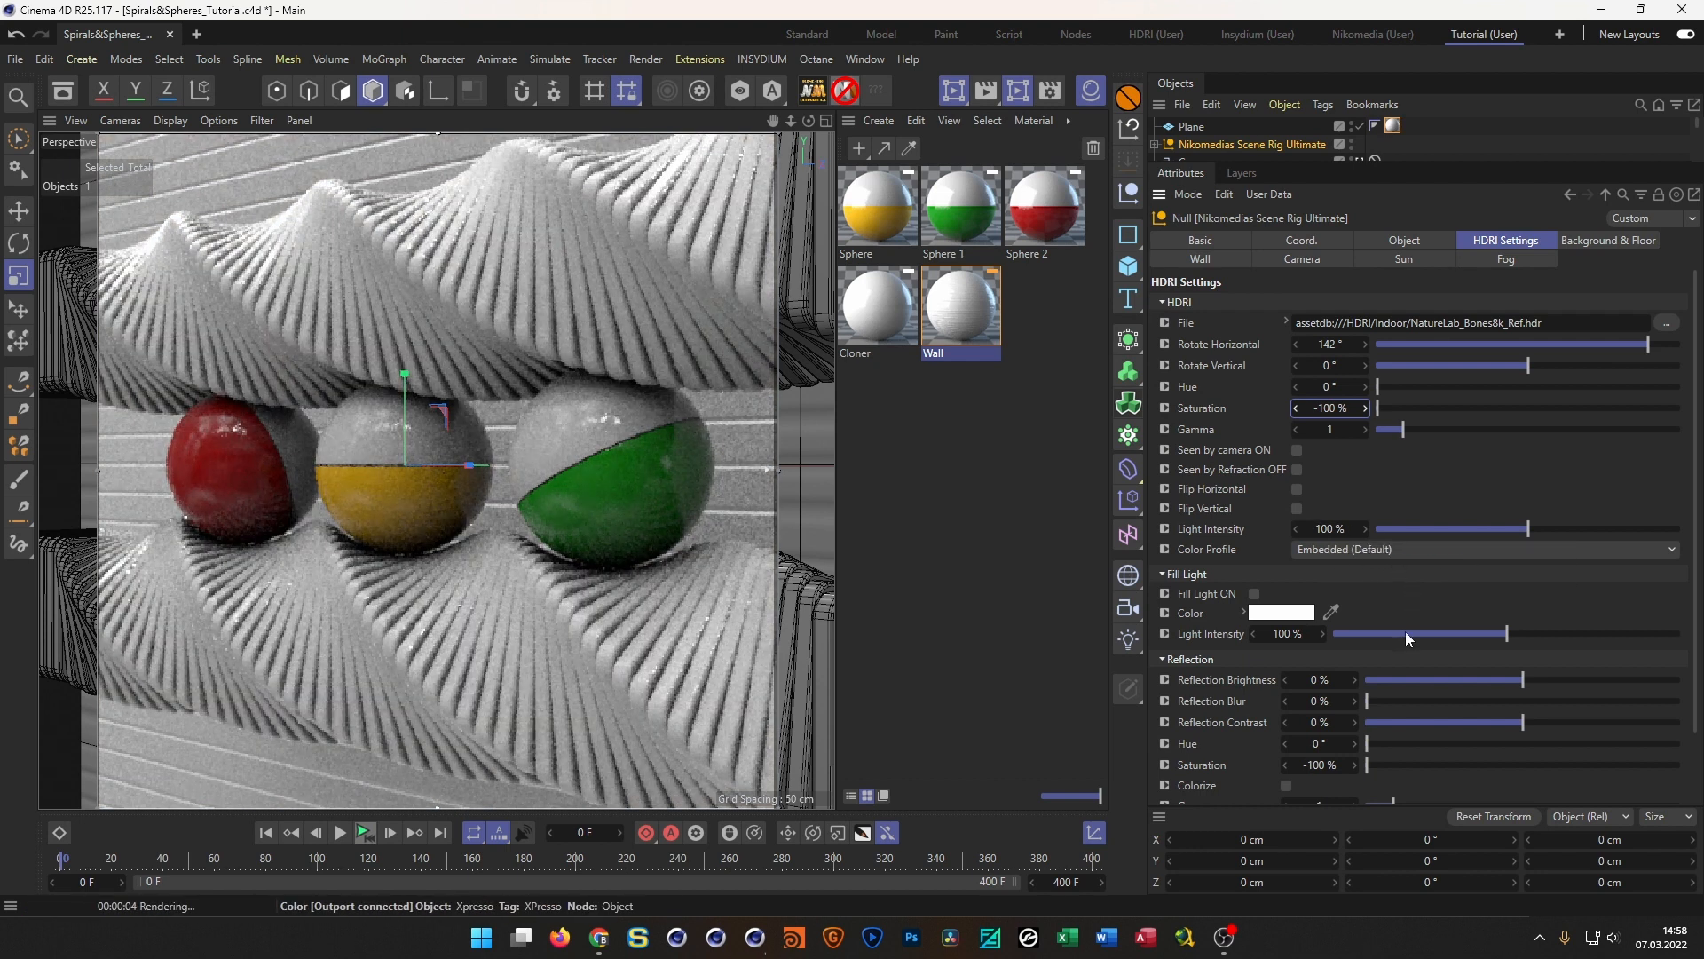
Reset the scene rig's Reflection saturation to 0%
double_click(1319, 765)
type("0")
key("Return")
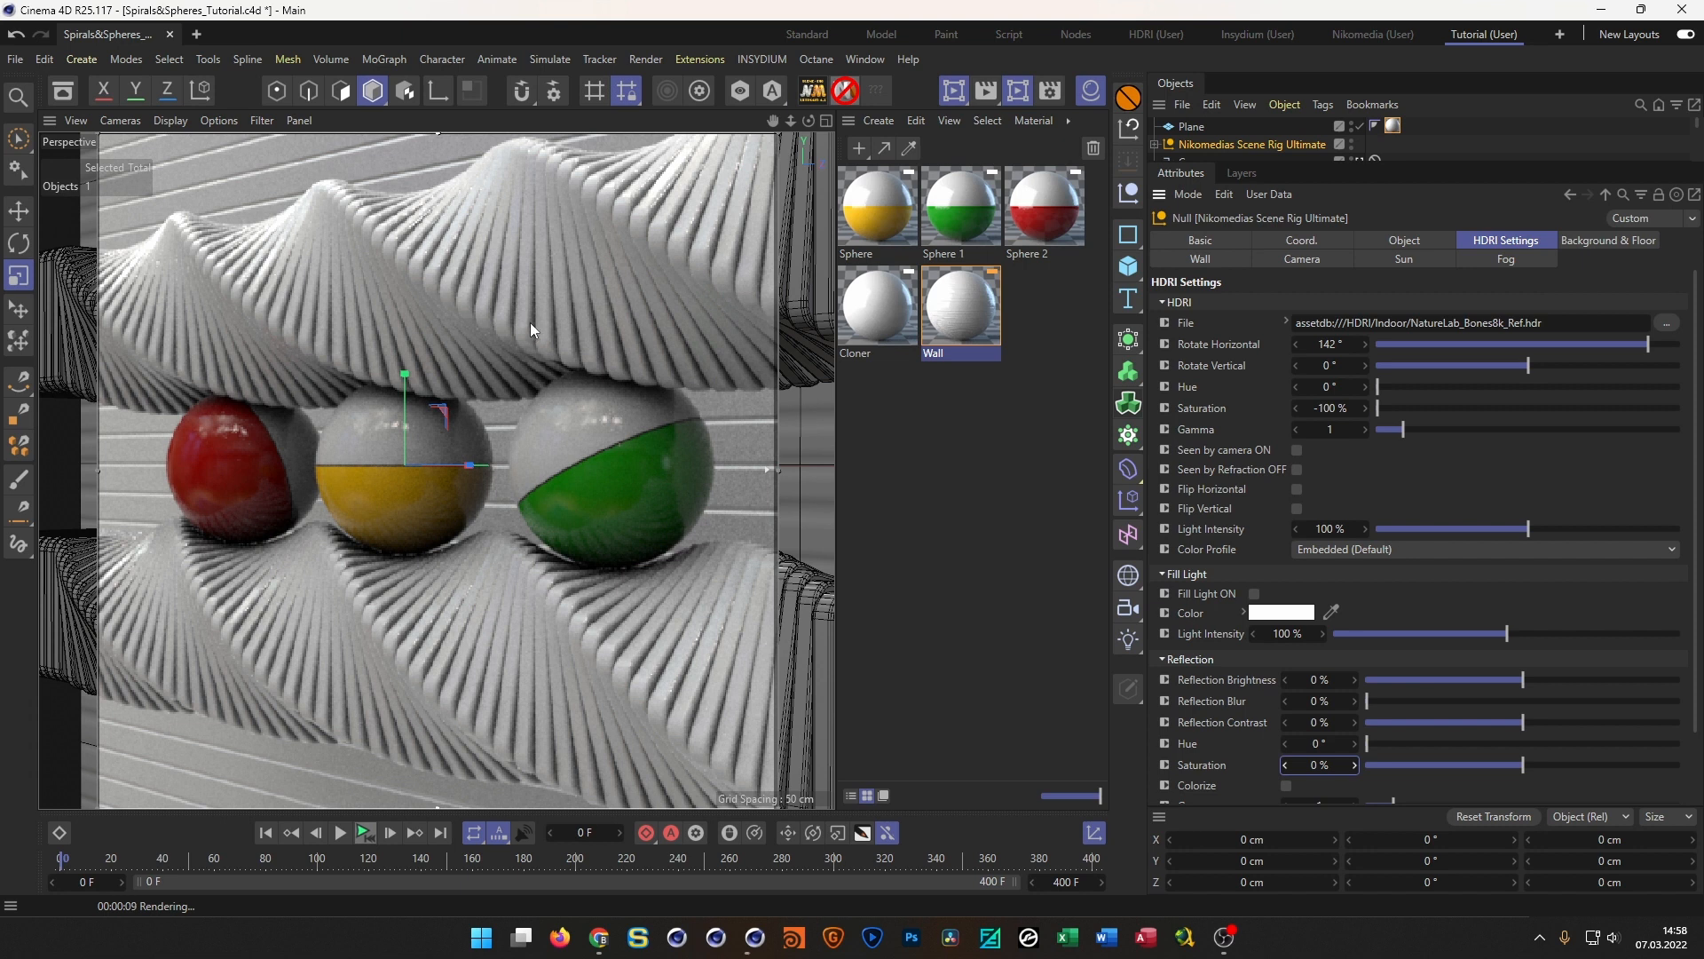
Review the Global Illumination options in the render settings and close them
left_click(1051, 90)
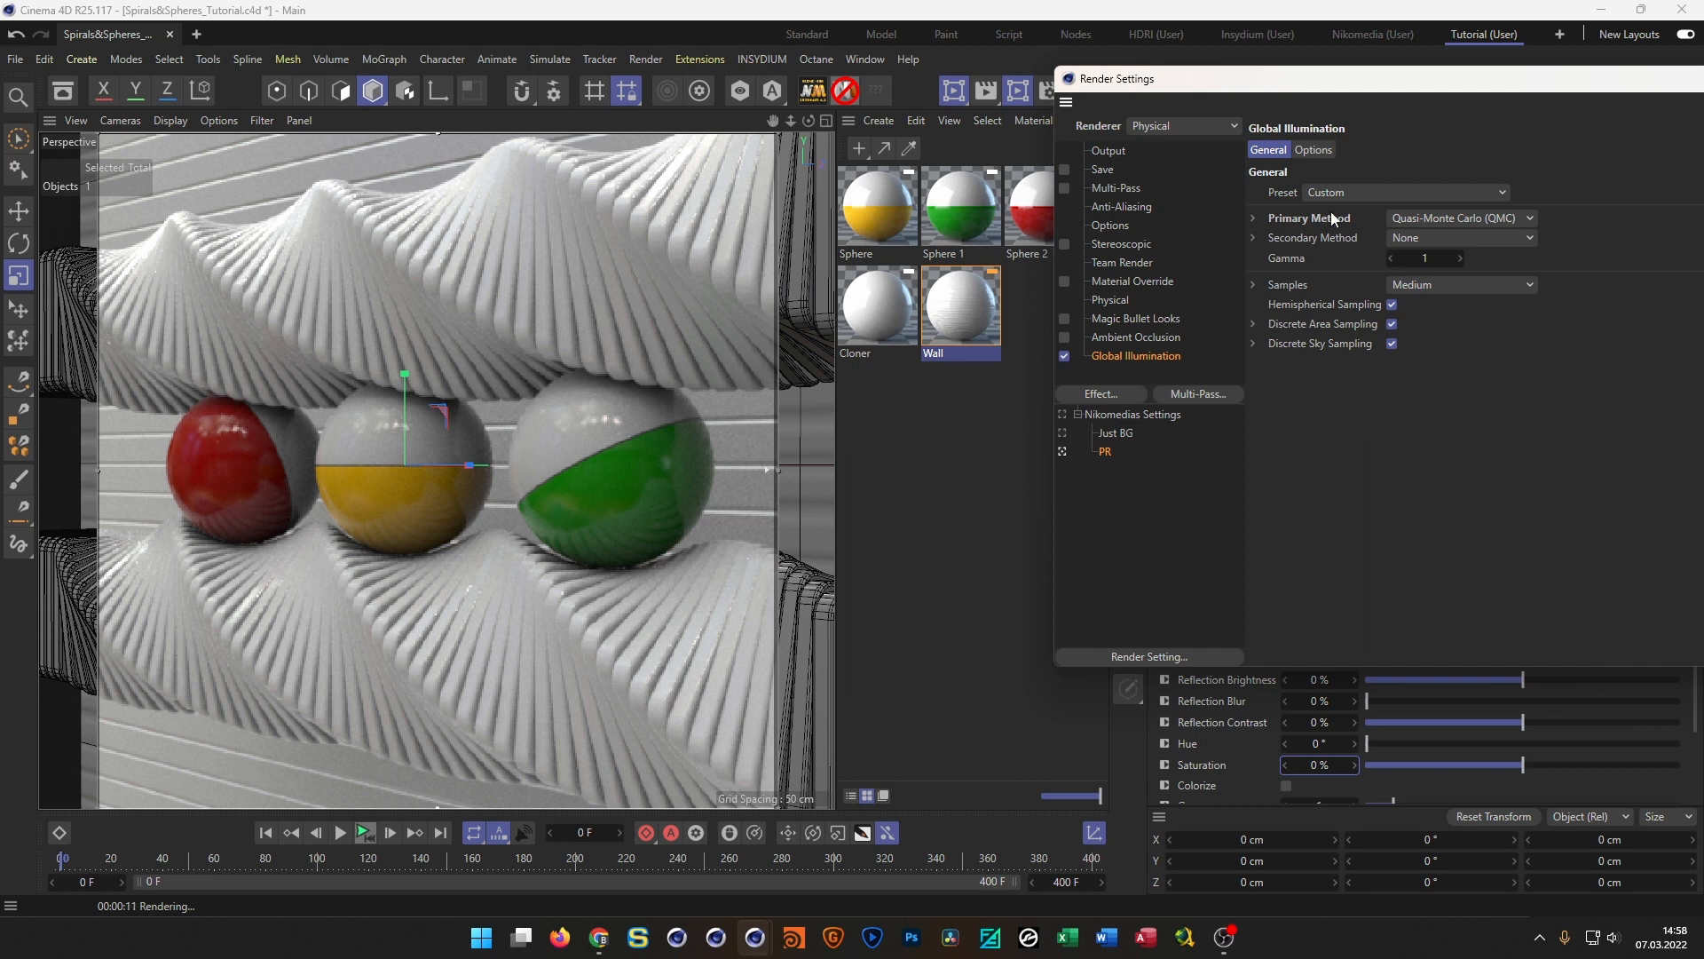
left_click_drag(1372, 85, 1109, 196)
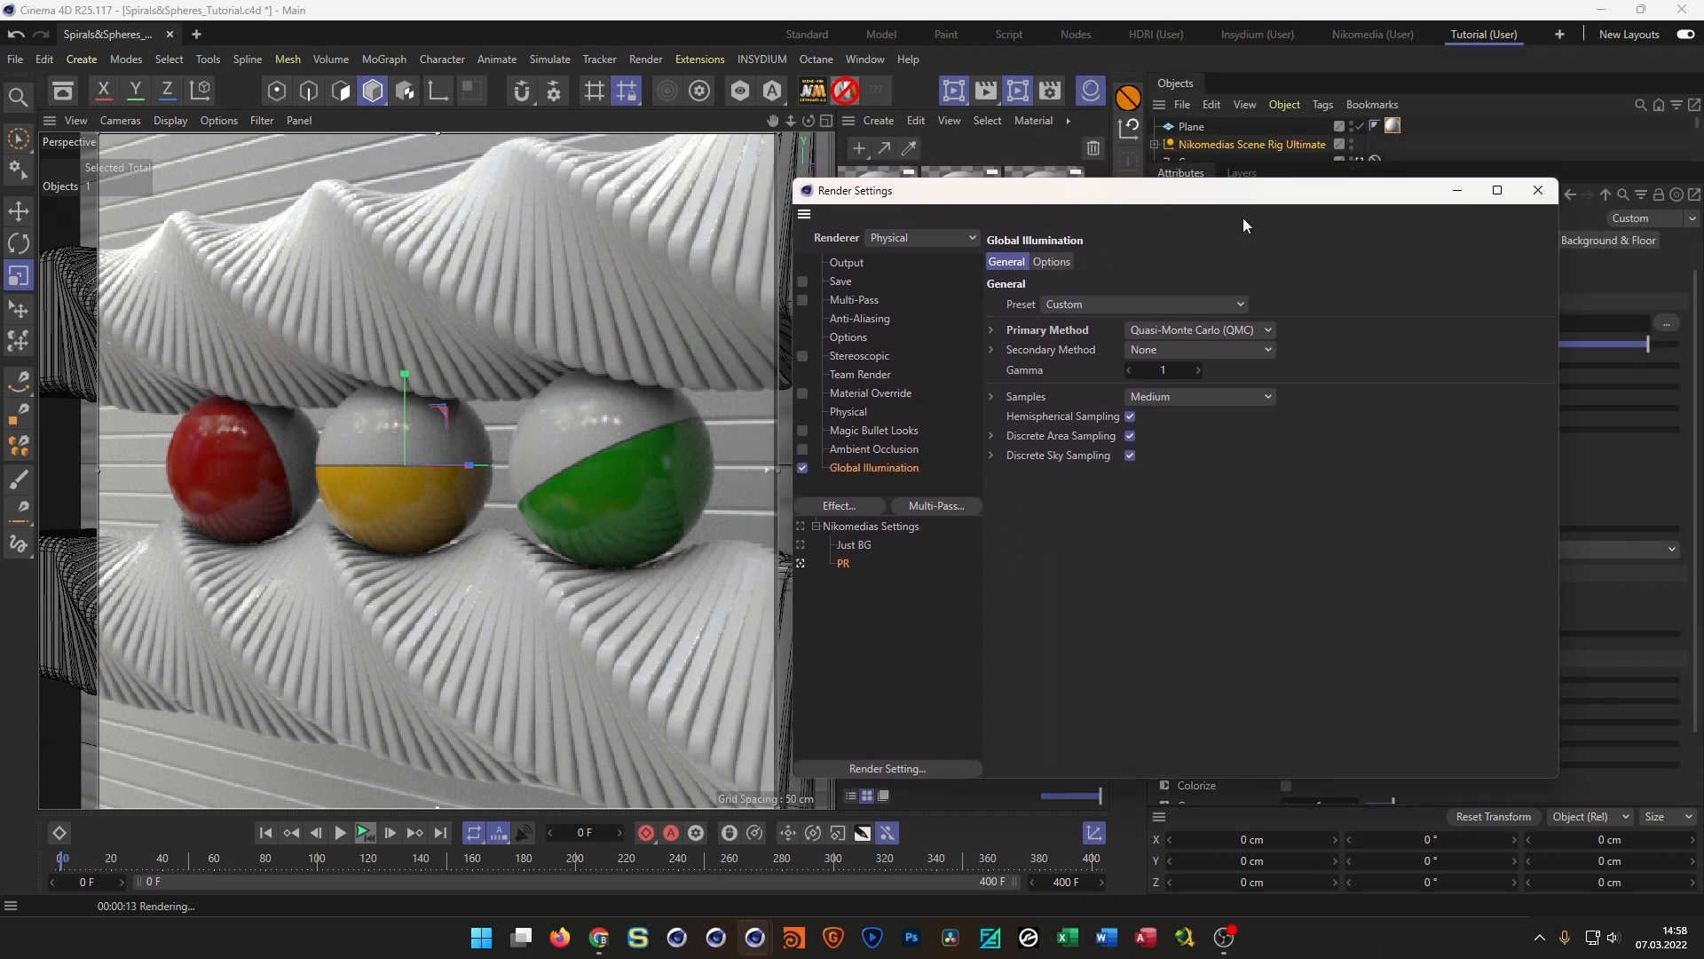
left_click(1540, 191)
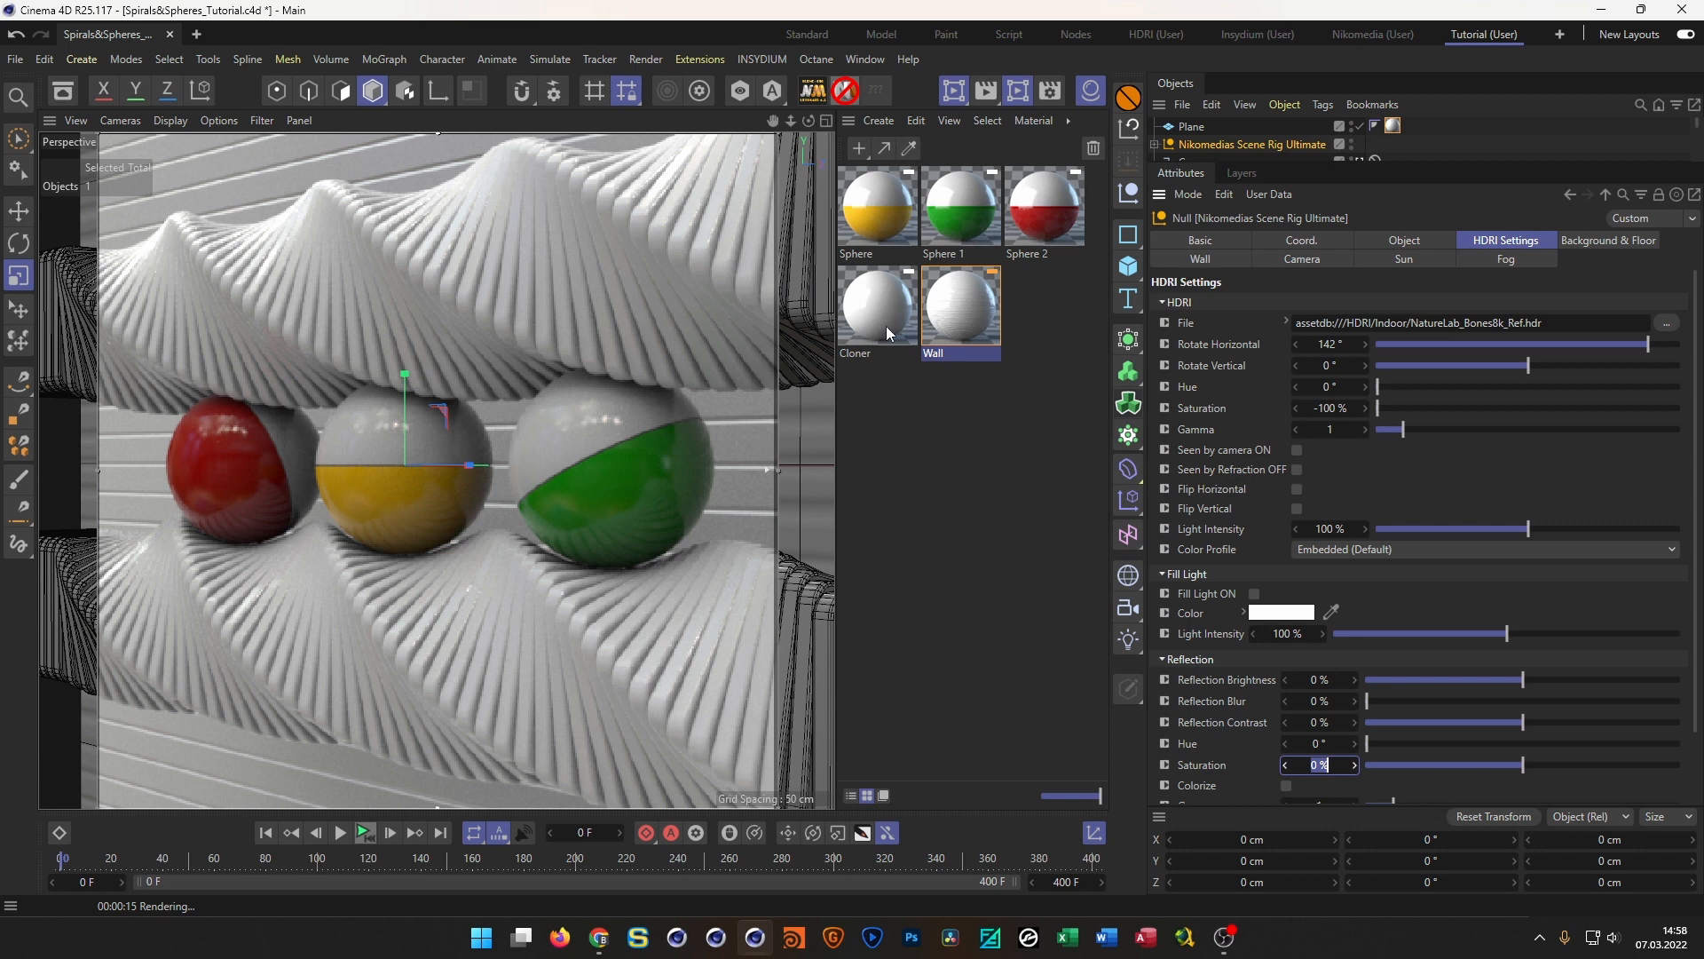
left_click(863, 206)
left_click(1049, 212, "shift")
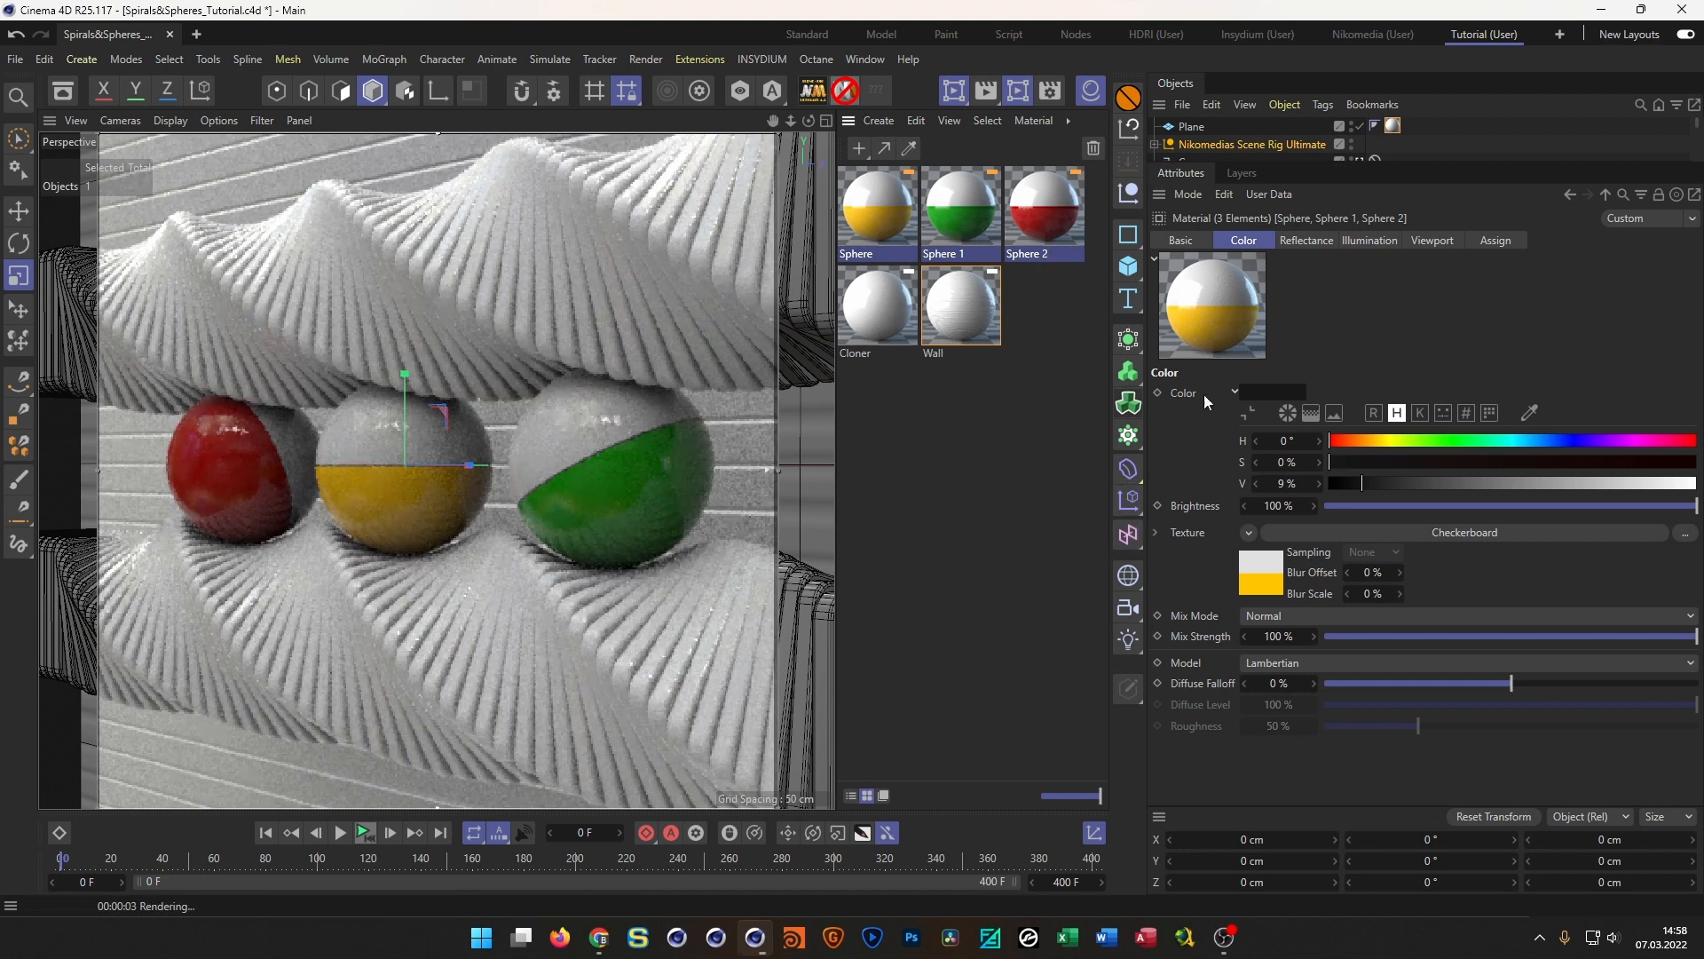
left_click(1261, 588)
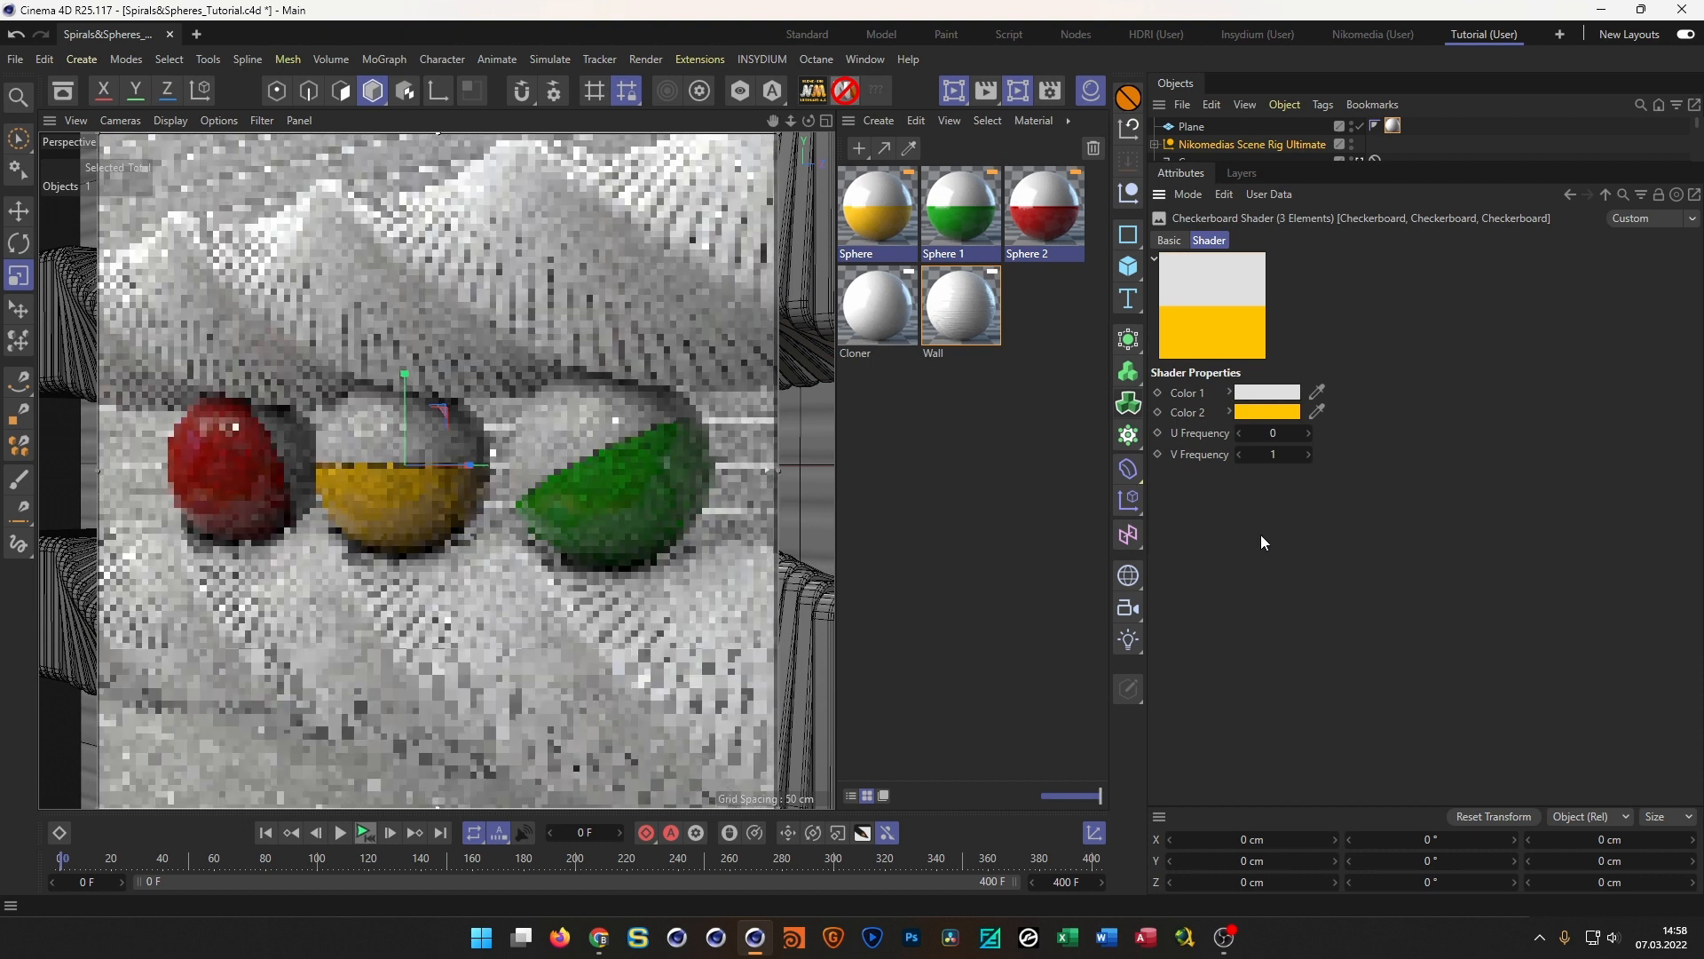
Brighten Color 1 of the Sphere material's Checkerboard shader to a value of 95%
left_click(886, 223)
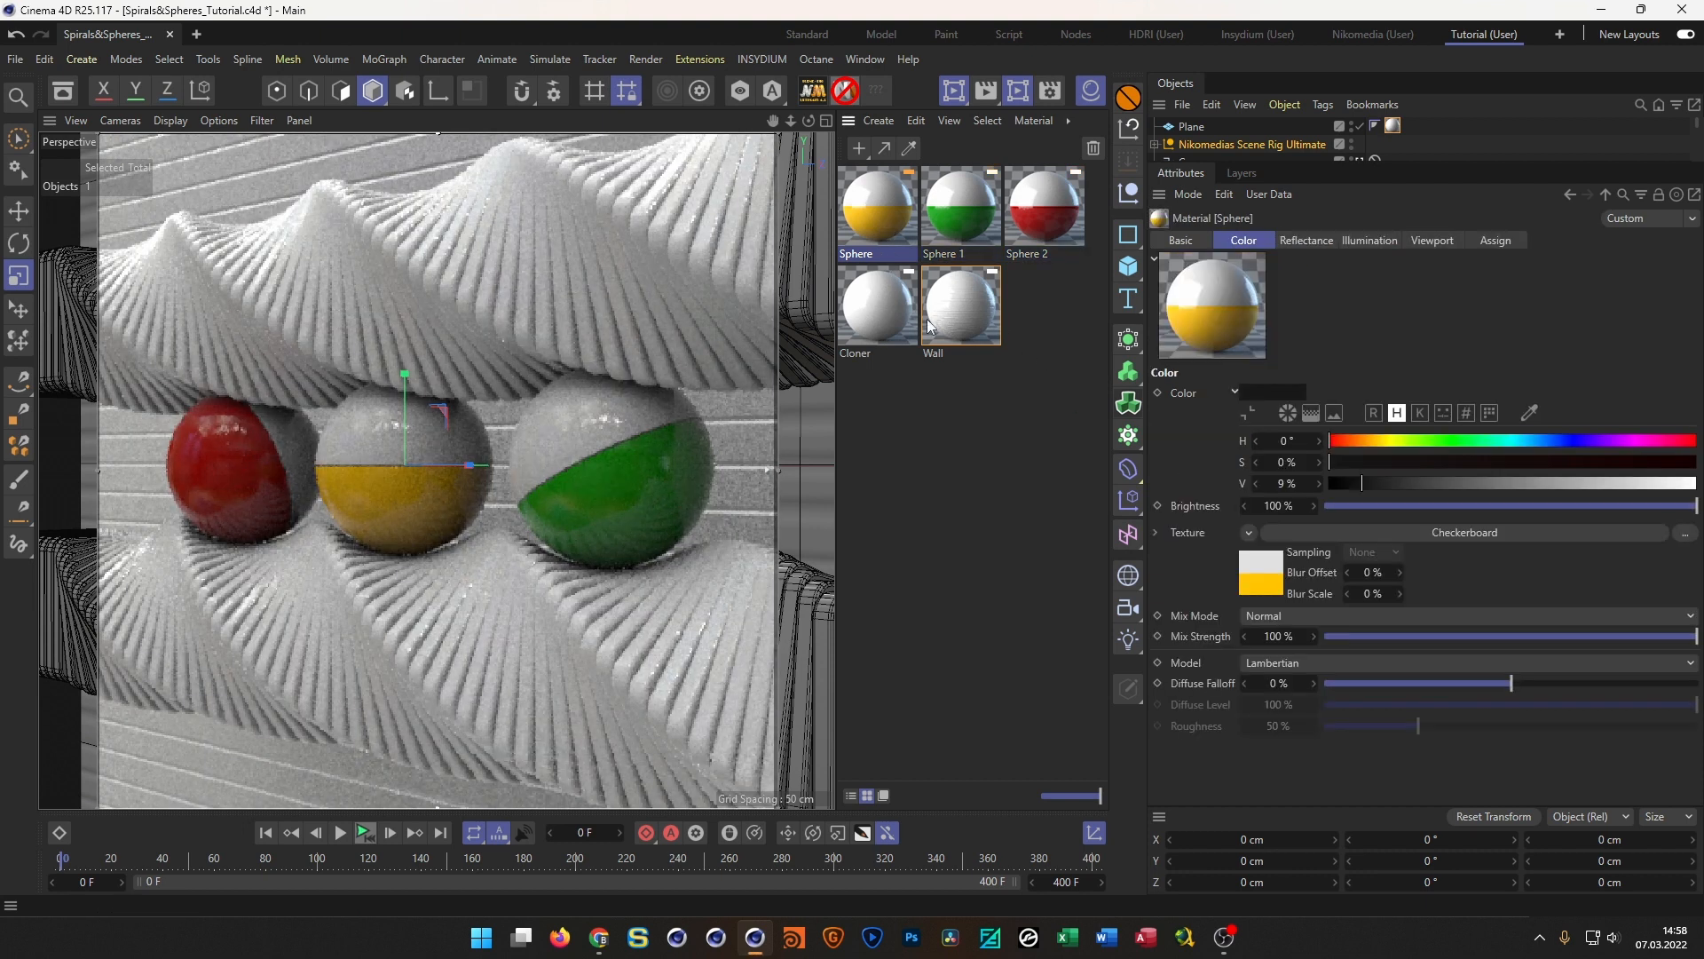
left_click(1264, 568)
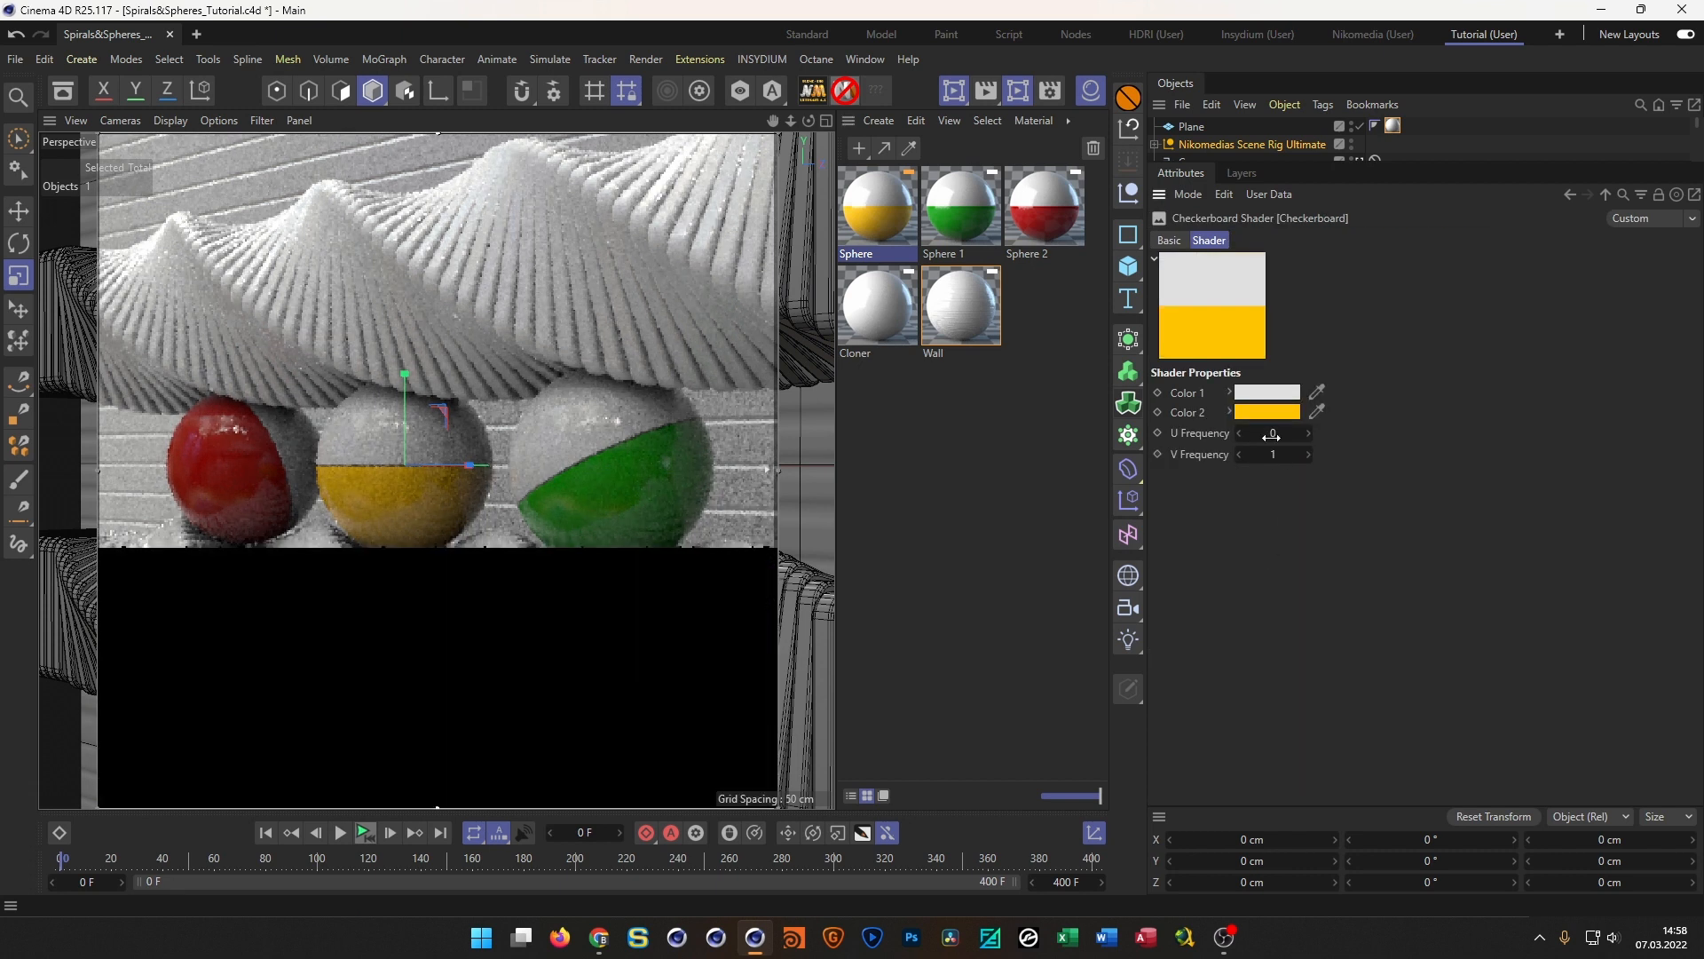
left_click(1269, 394)
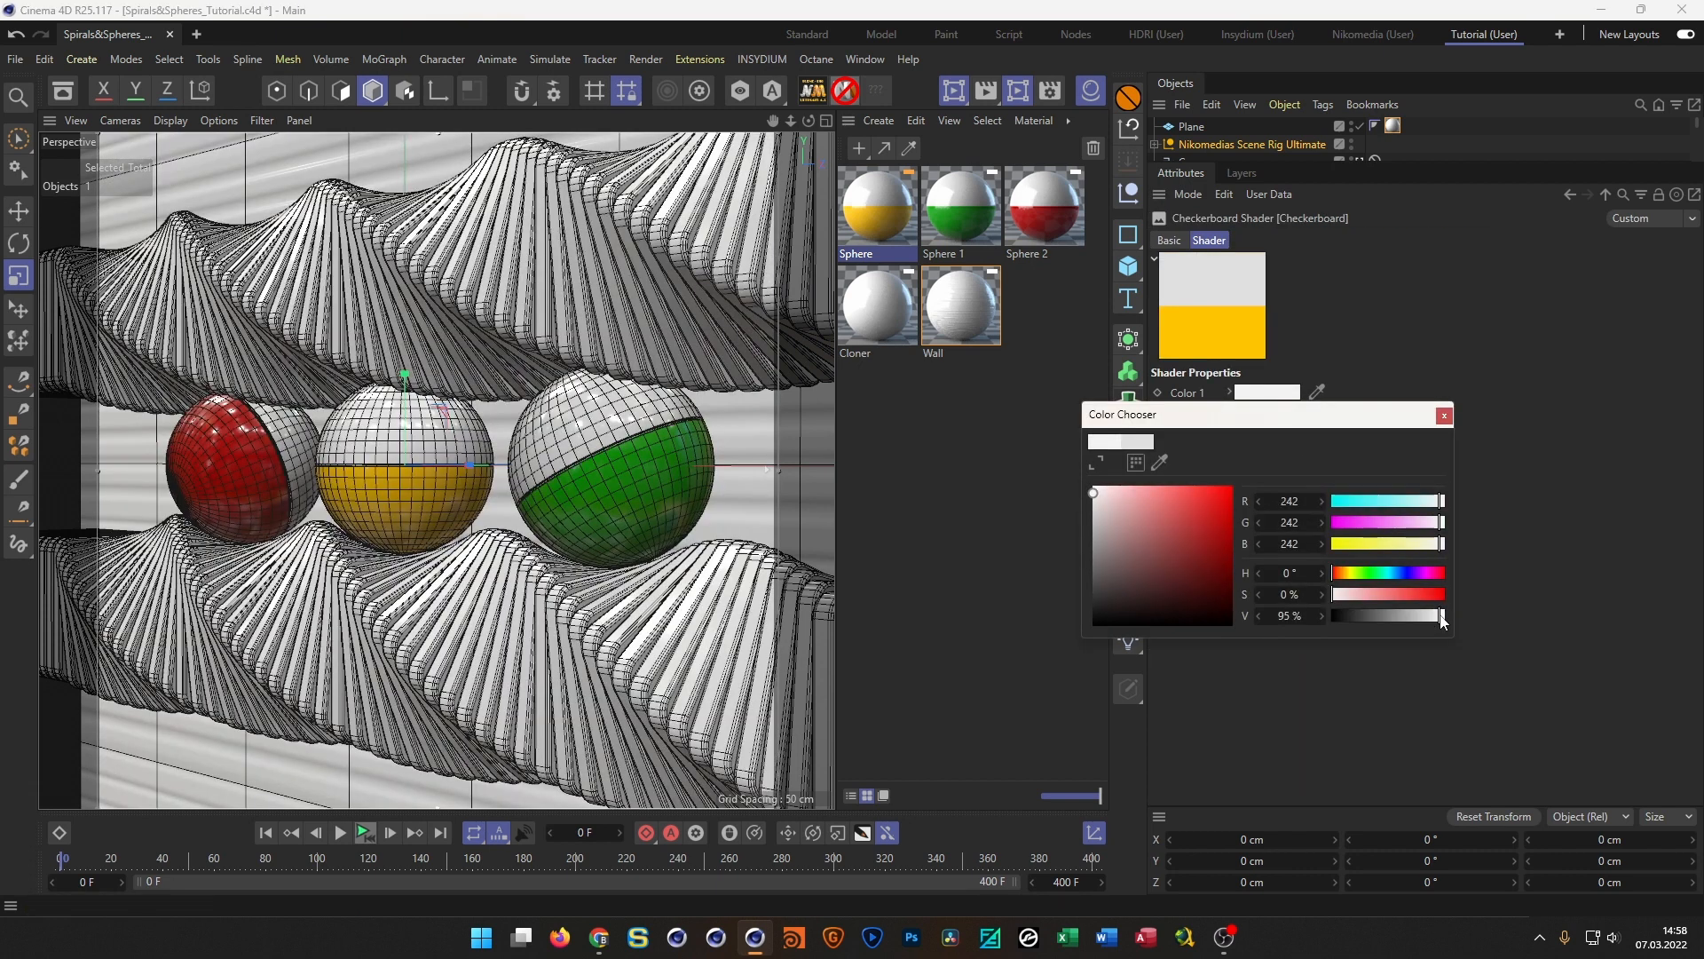
left_click(1444, 415)
Brighten Color 1 of the Sphere 1 material's Checkerboard shader to a near-white
left_click(952, 232)
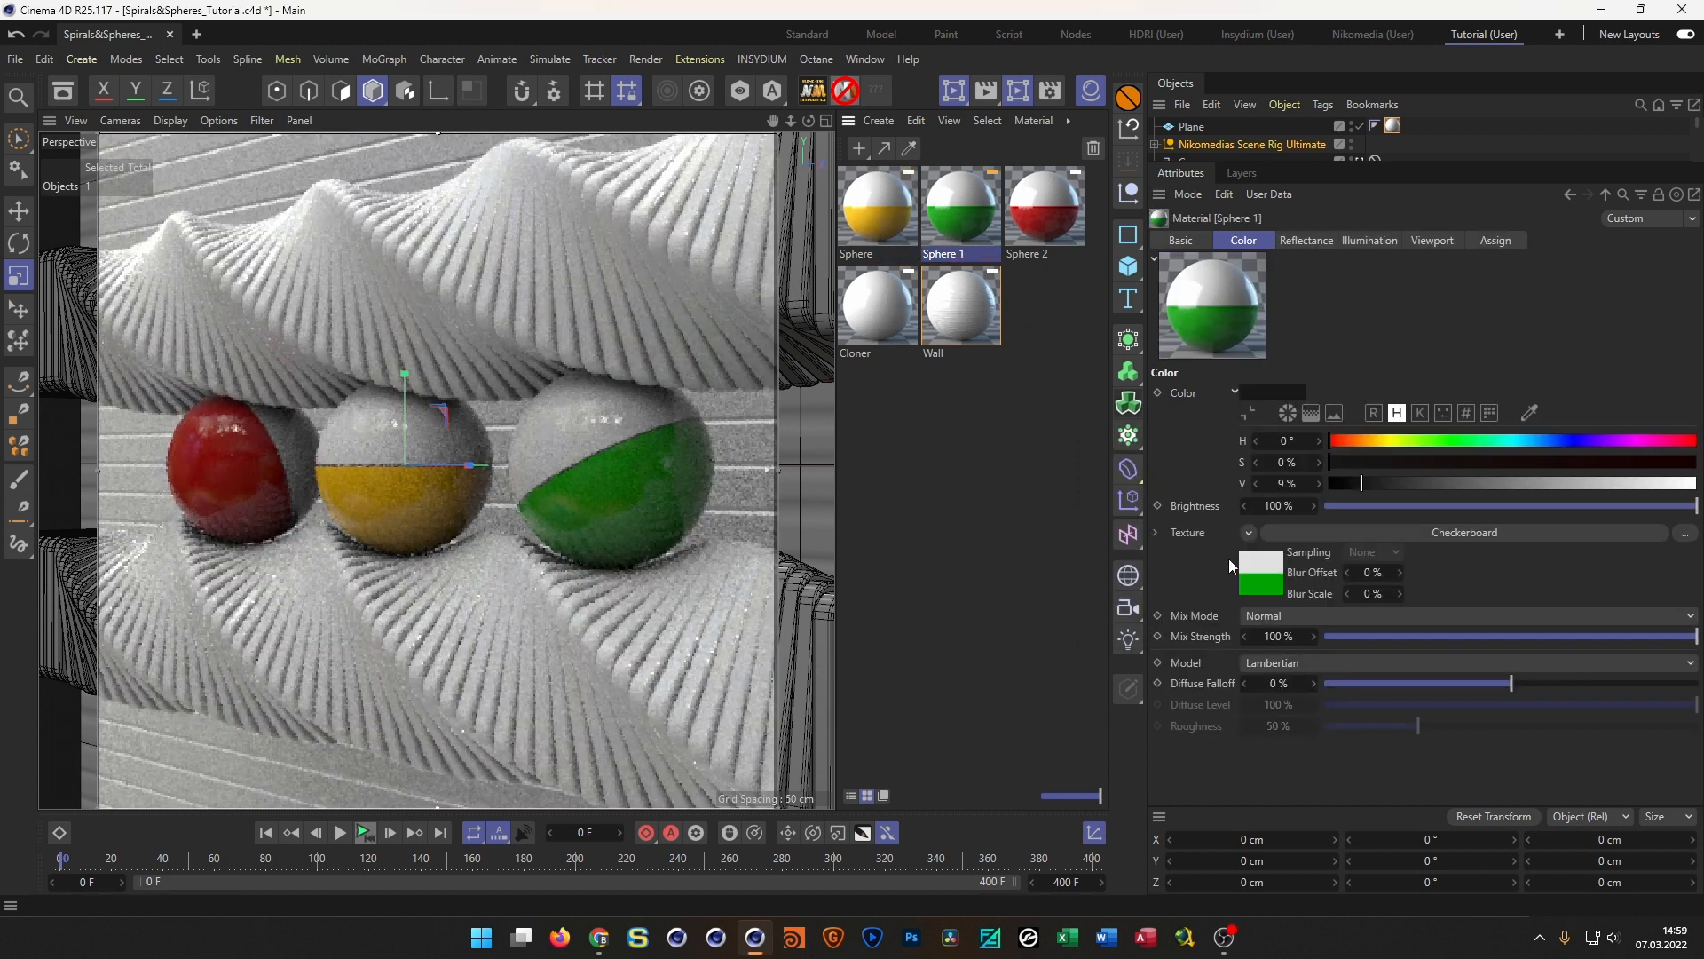
left_click(1267, 392)
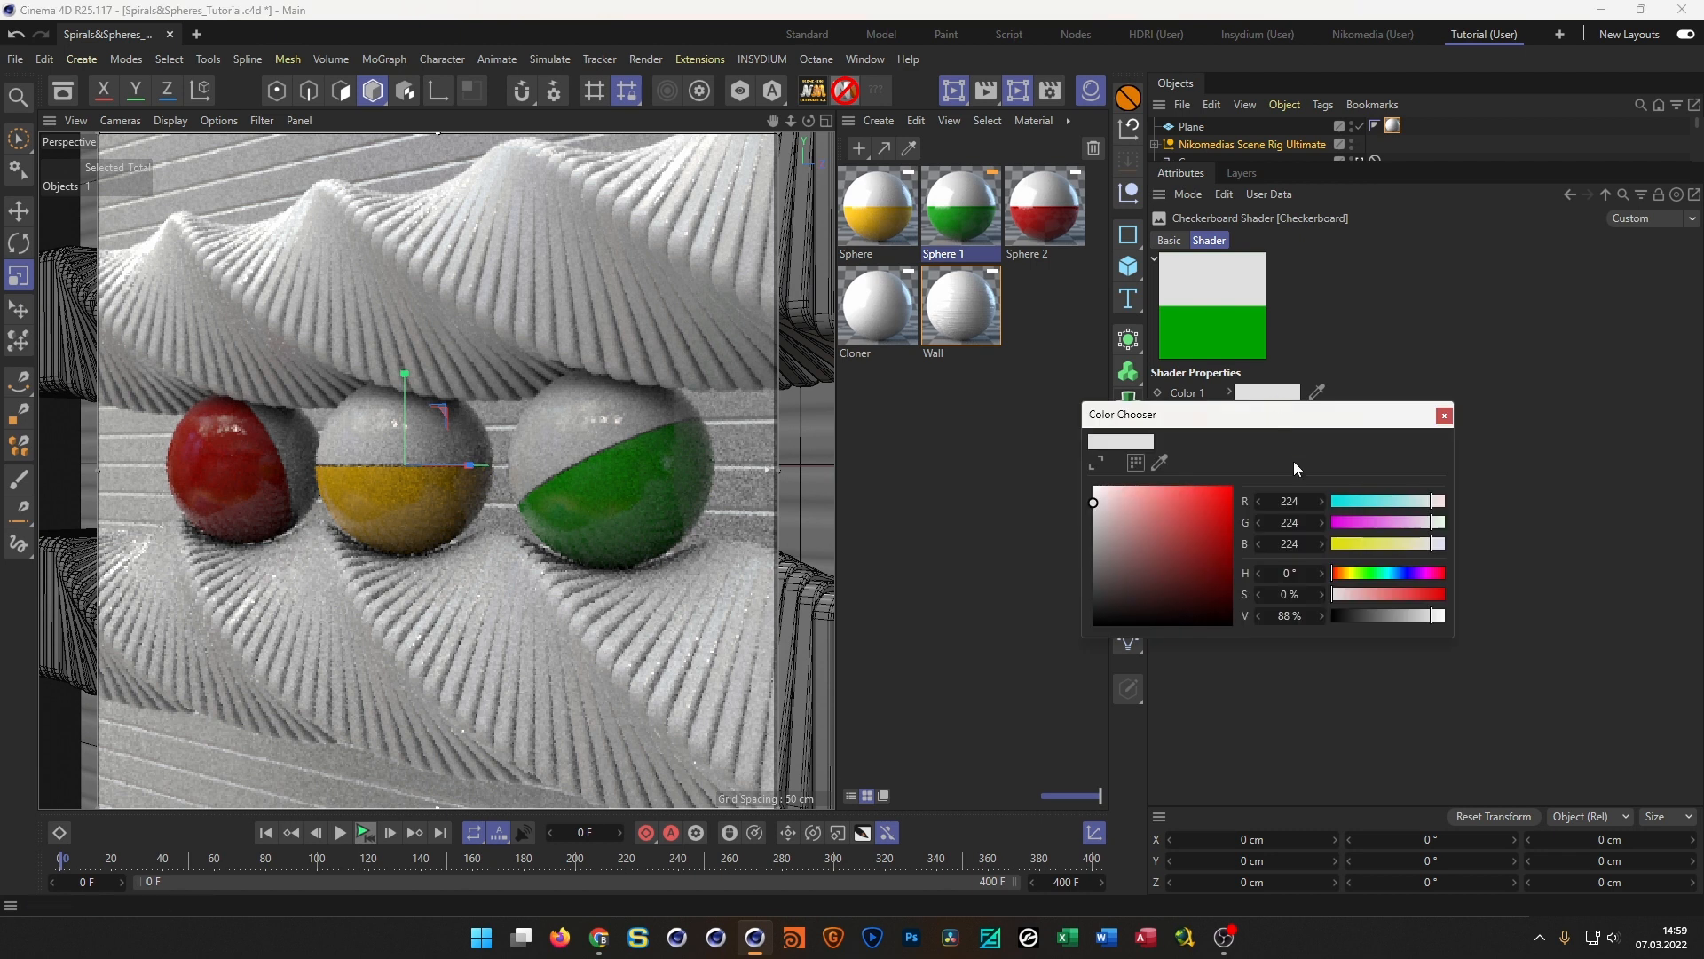
double_click(1296, 616)
type("100")
key("Return")
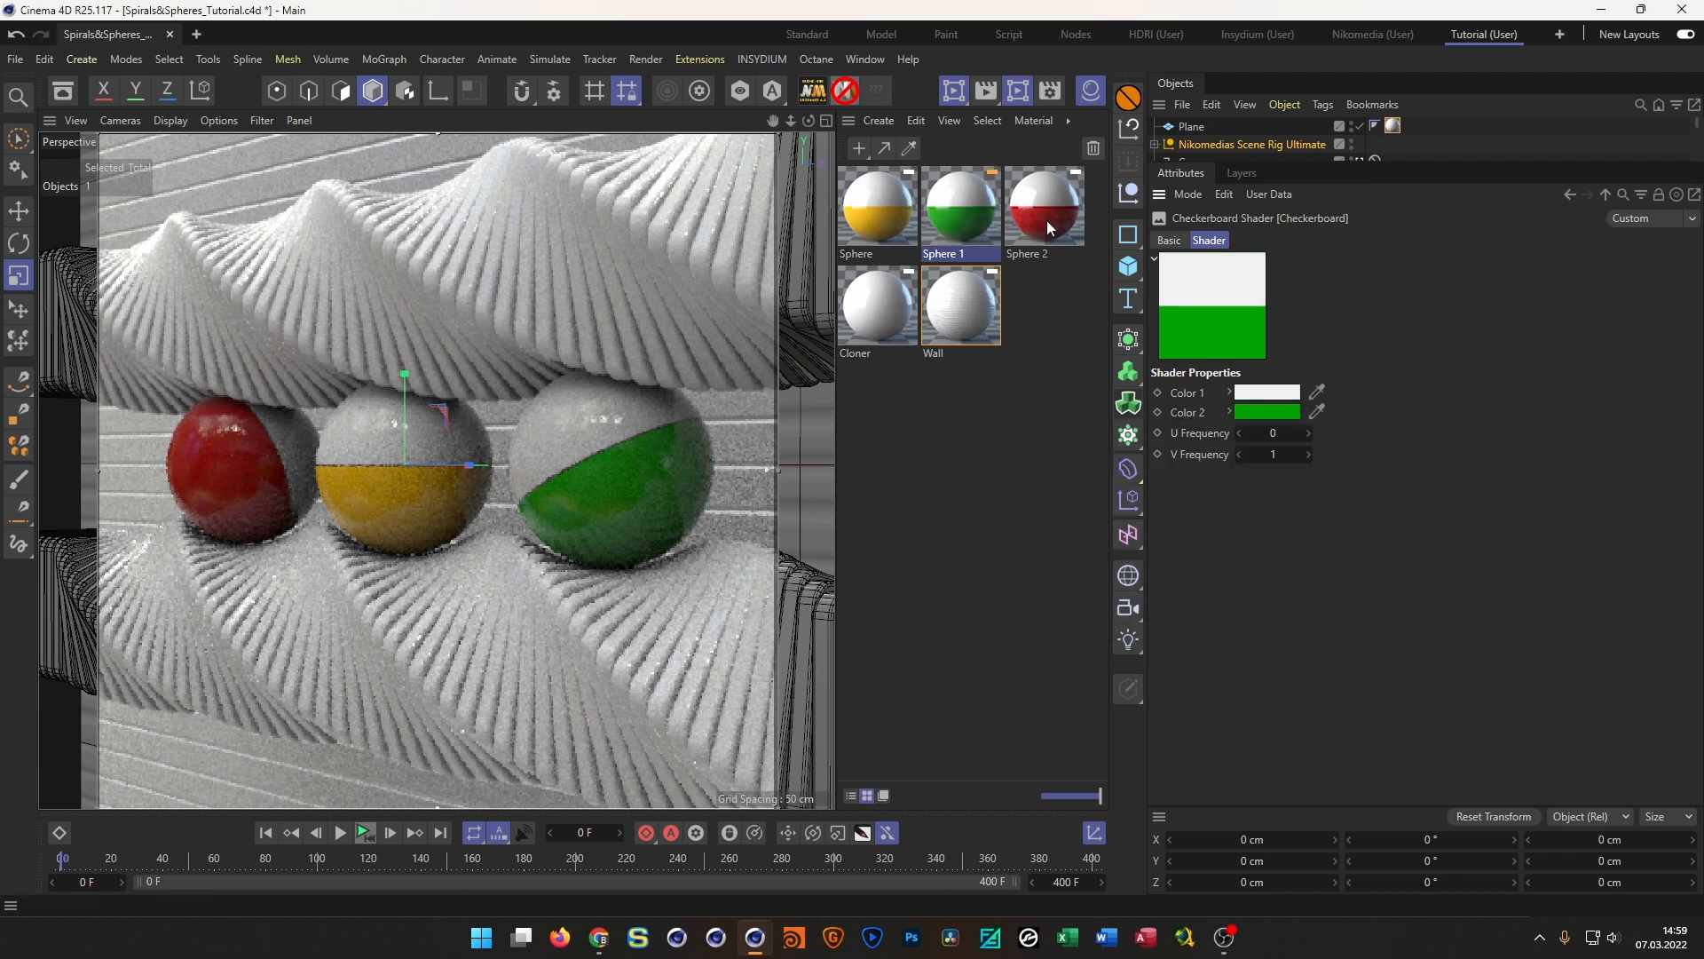
Set Color 1 of the Sphere 2 material's Checkerboard shader to a brightness value of 95%
left_click(1047, 220)
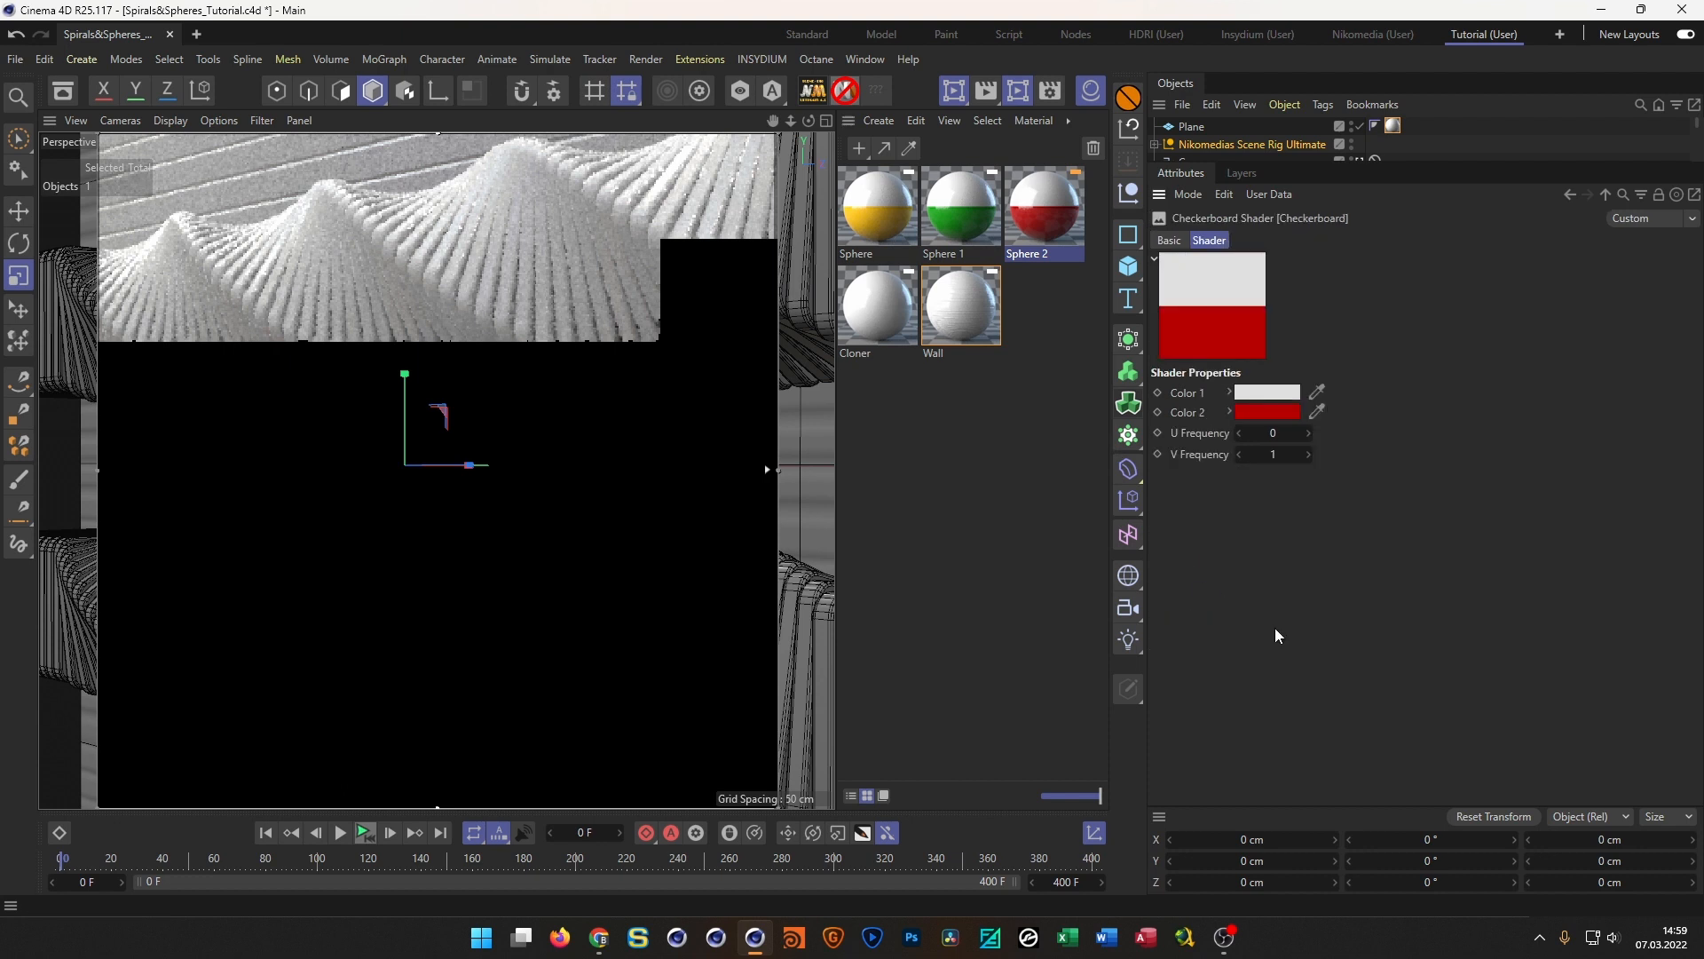
left_click(1279, 395)
left_click(1301, 615)
type("95")
key("Return")
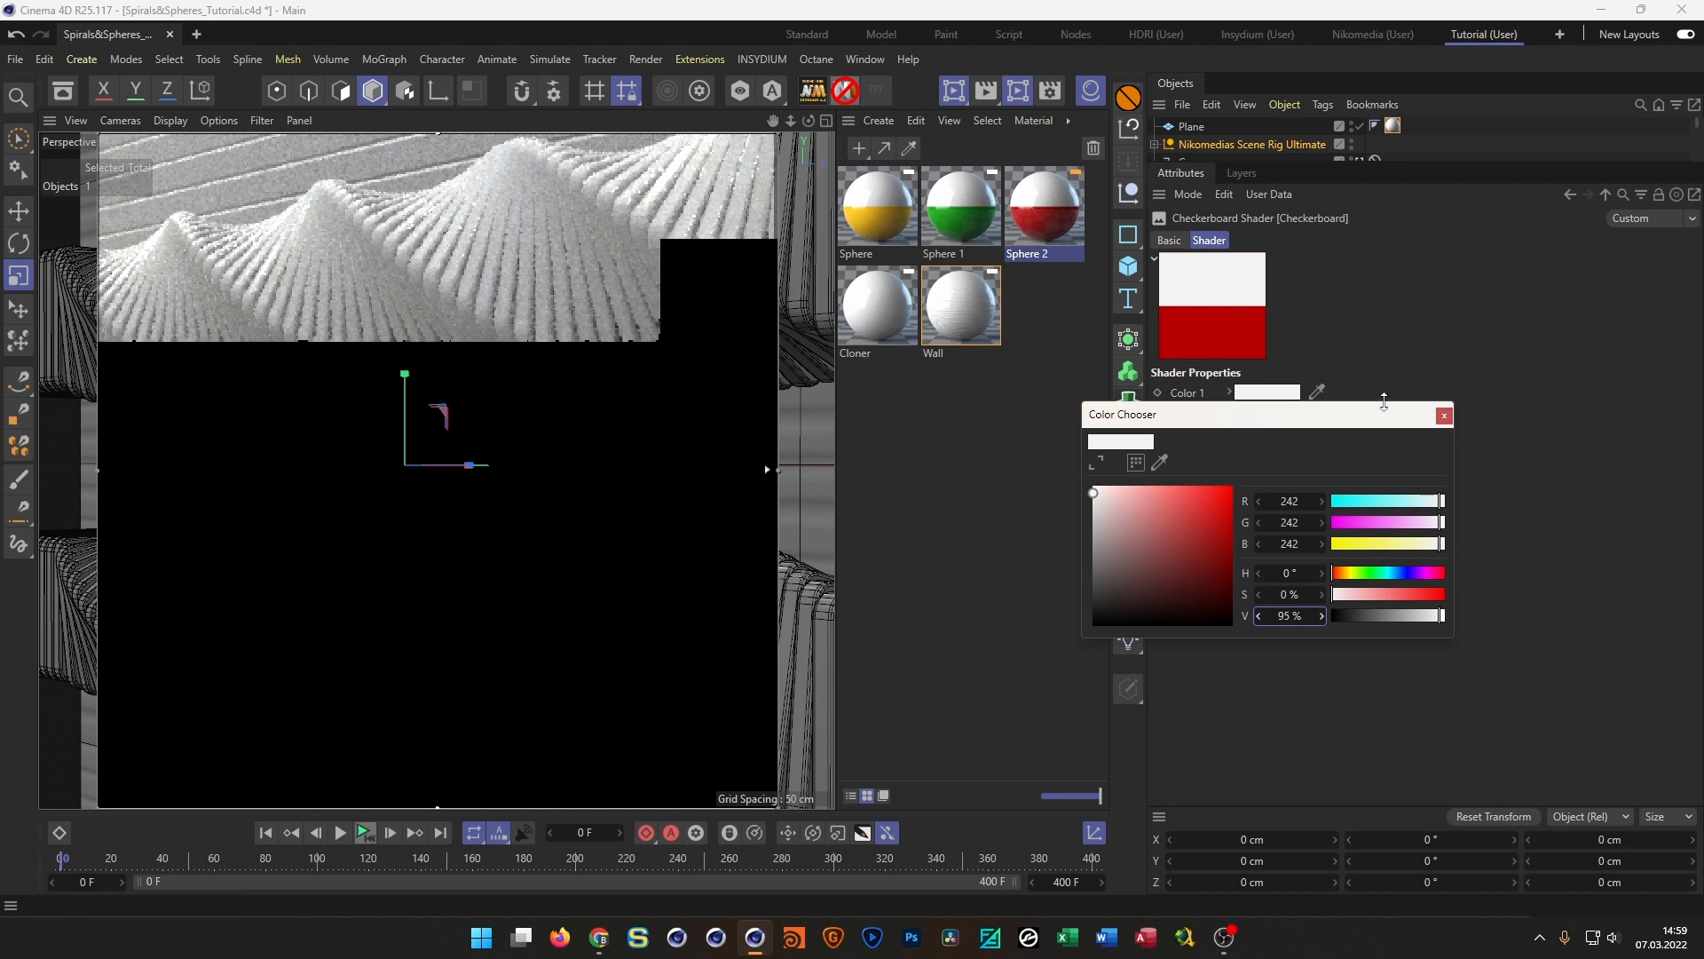
Brighten Color 2 of the Sphere 2 material's Checkerboard shader to a pure red with a value of 100%
left_click(1444, 415)
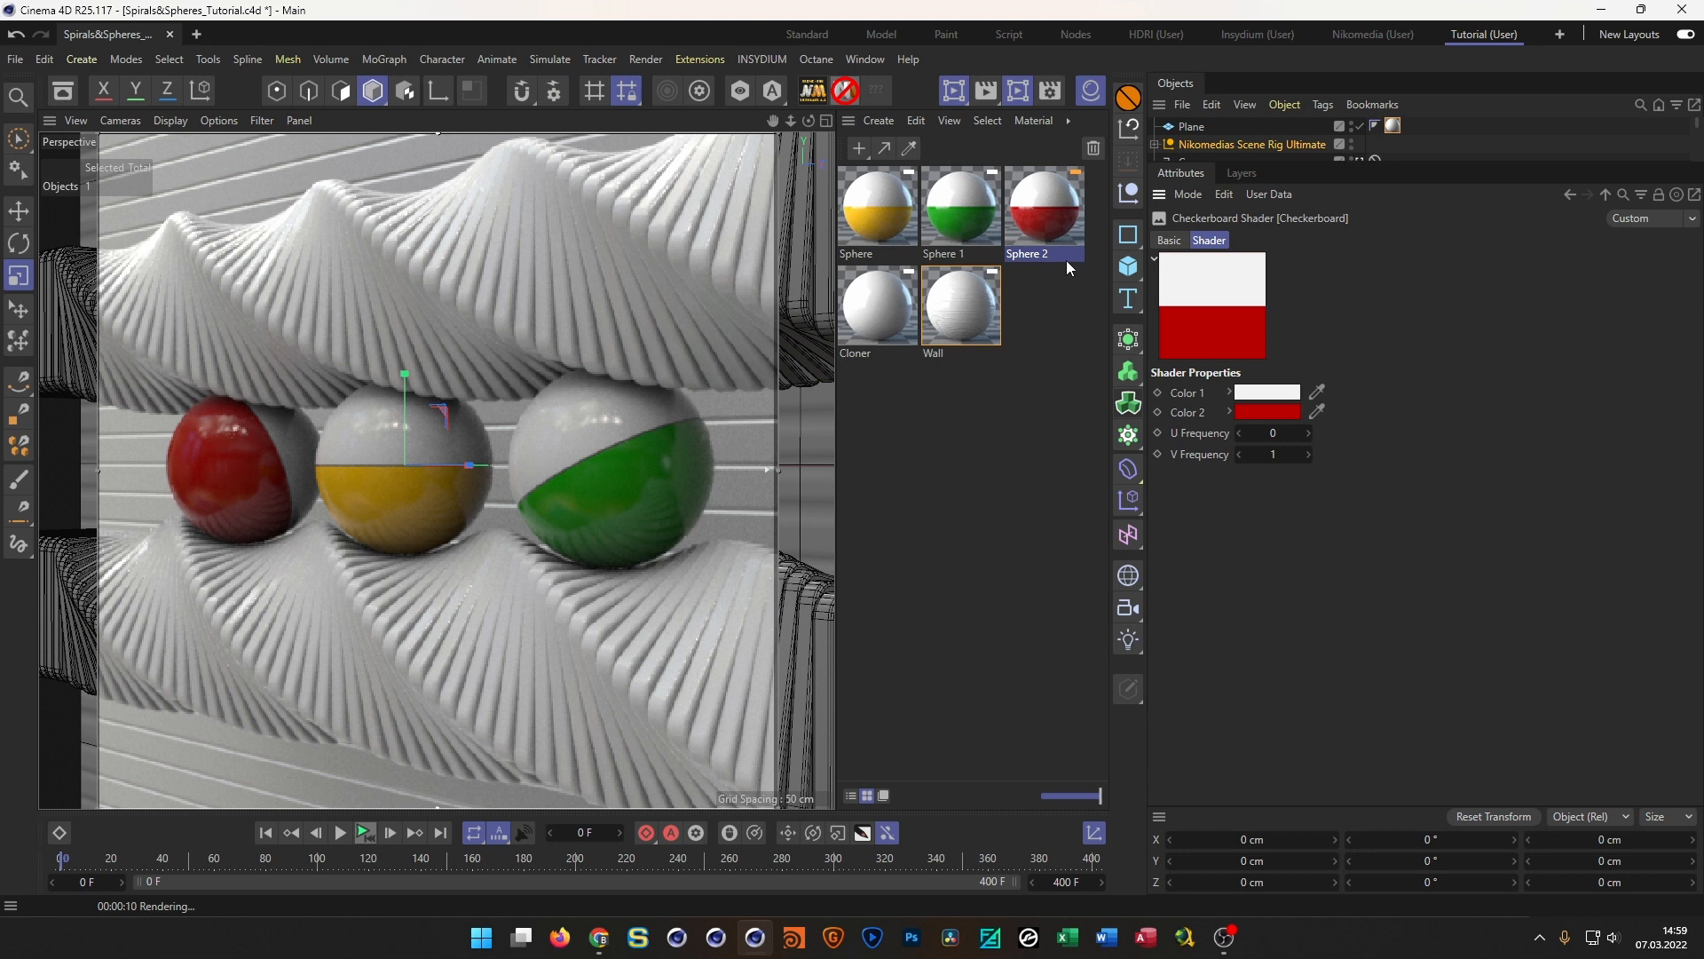
left_click(1065, 232)
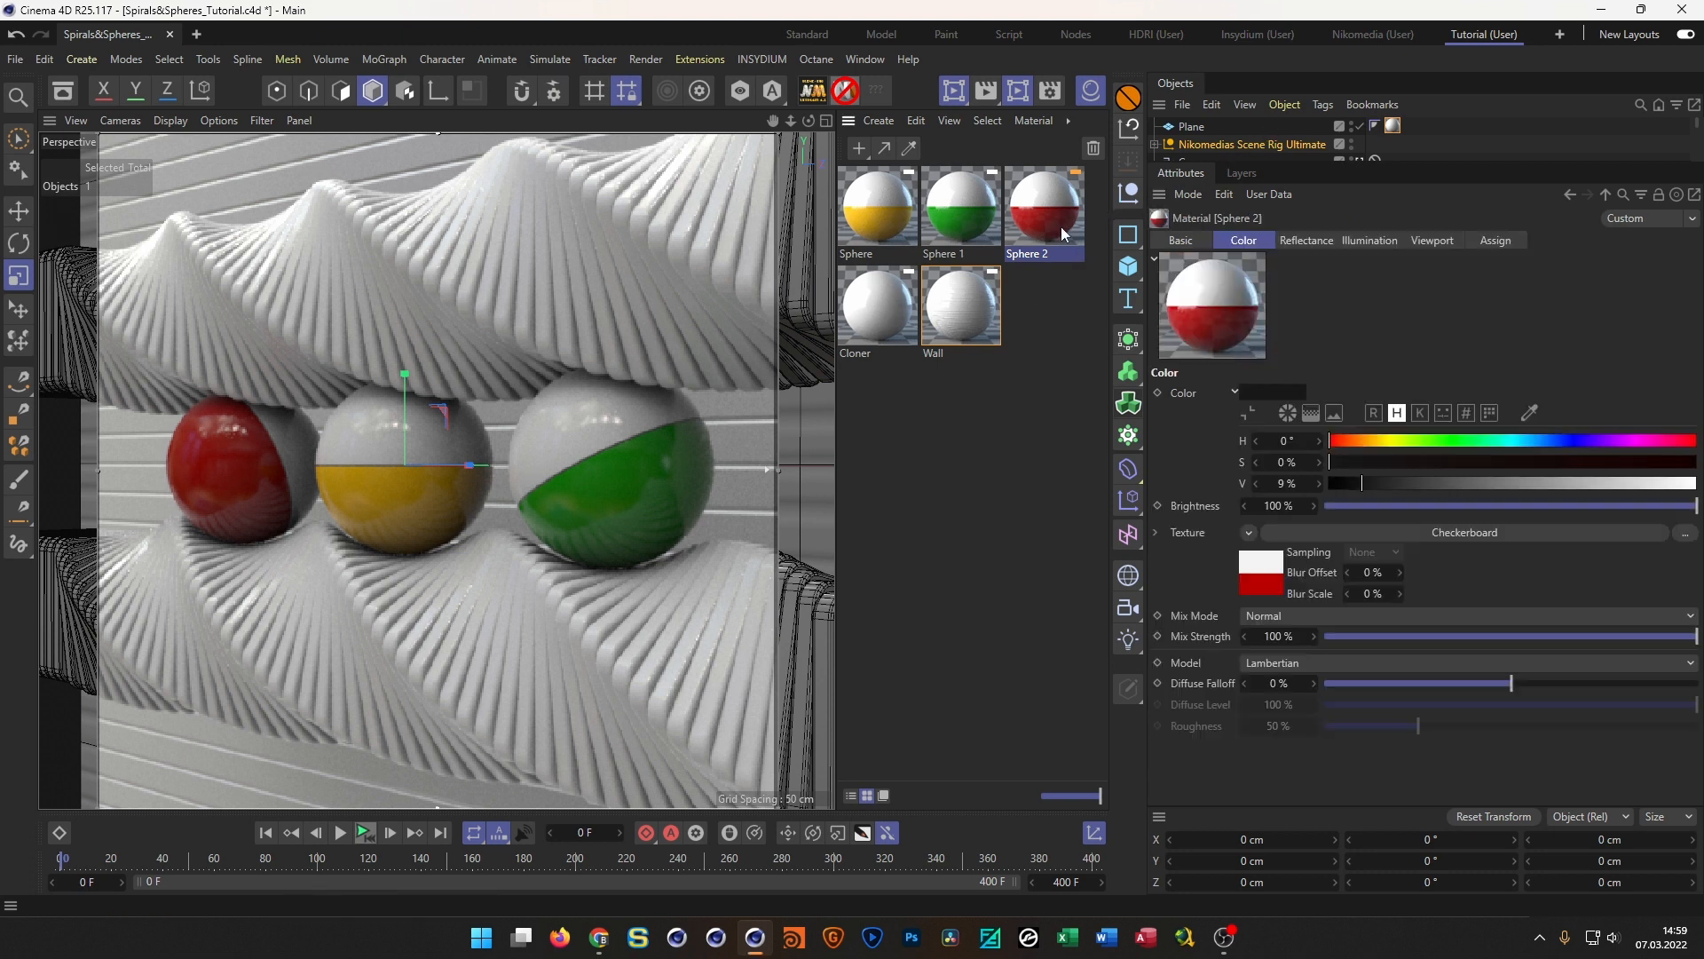
left_click(1242, 582)
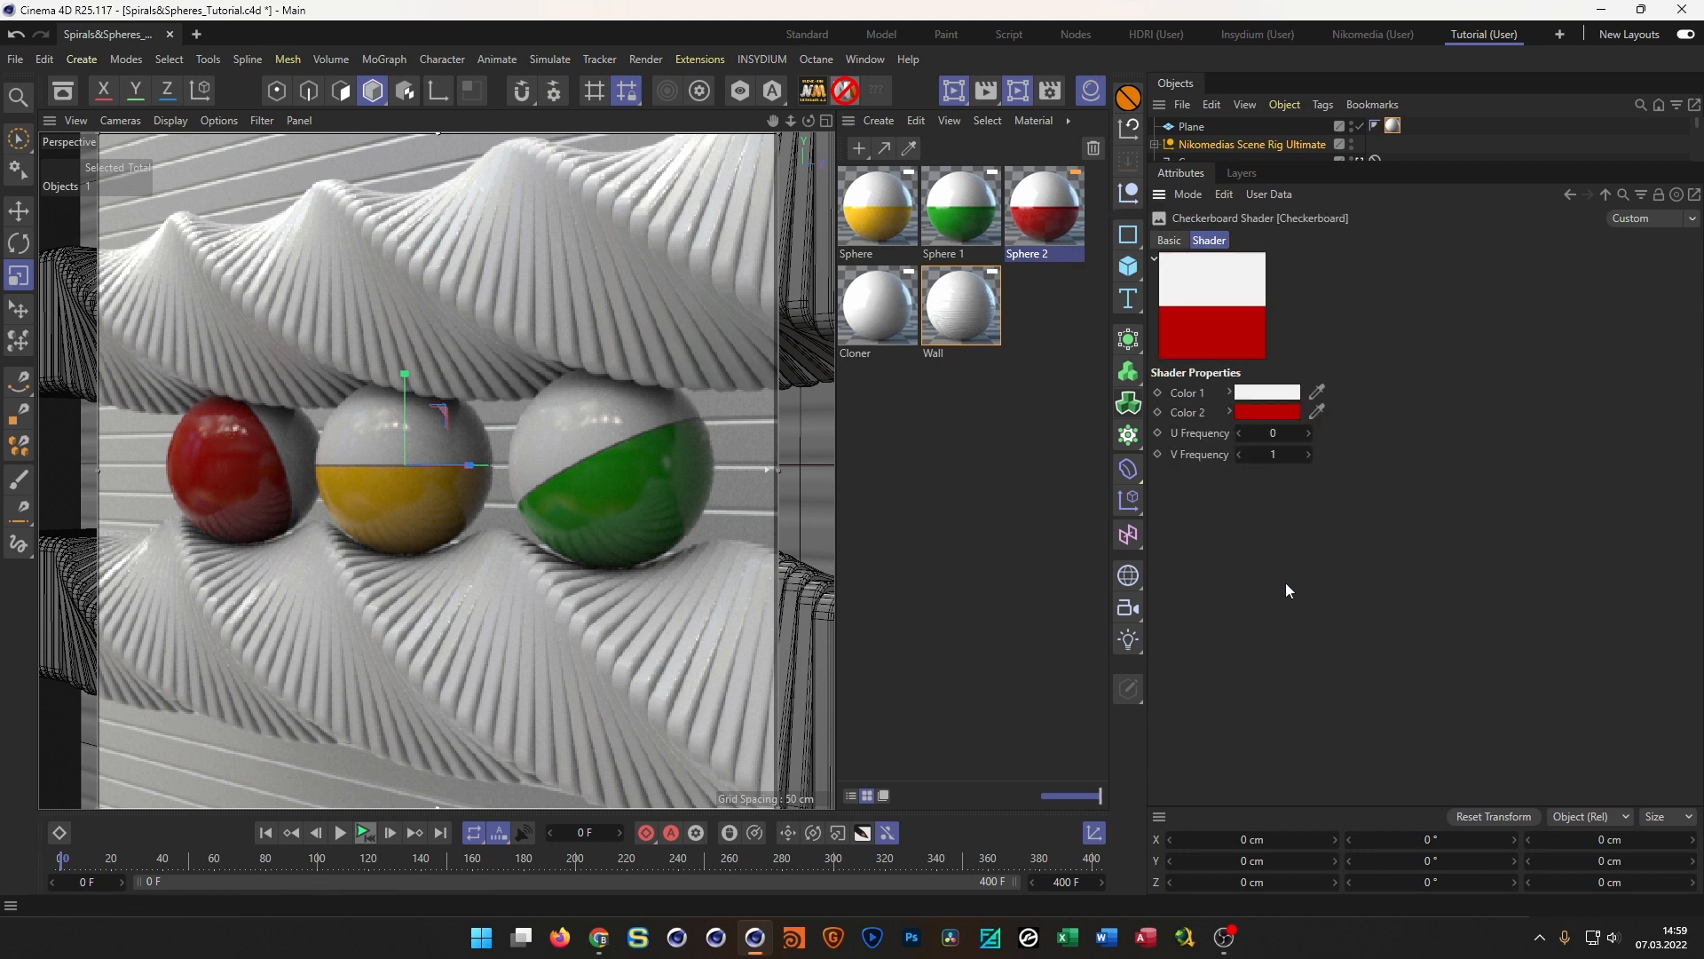
left_click(1271, 411)
left_click_drag(1407, 636, 1445, 636)
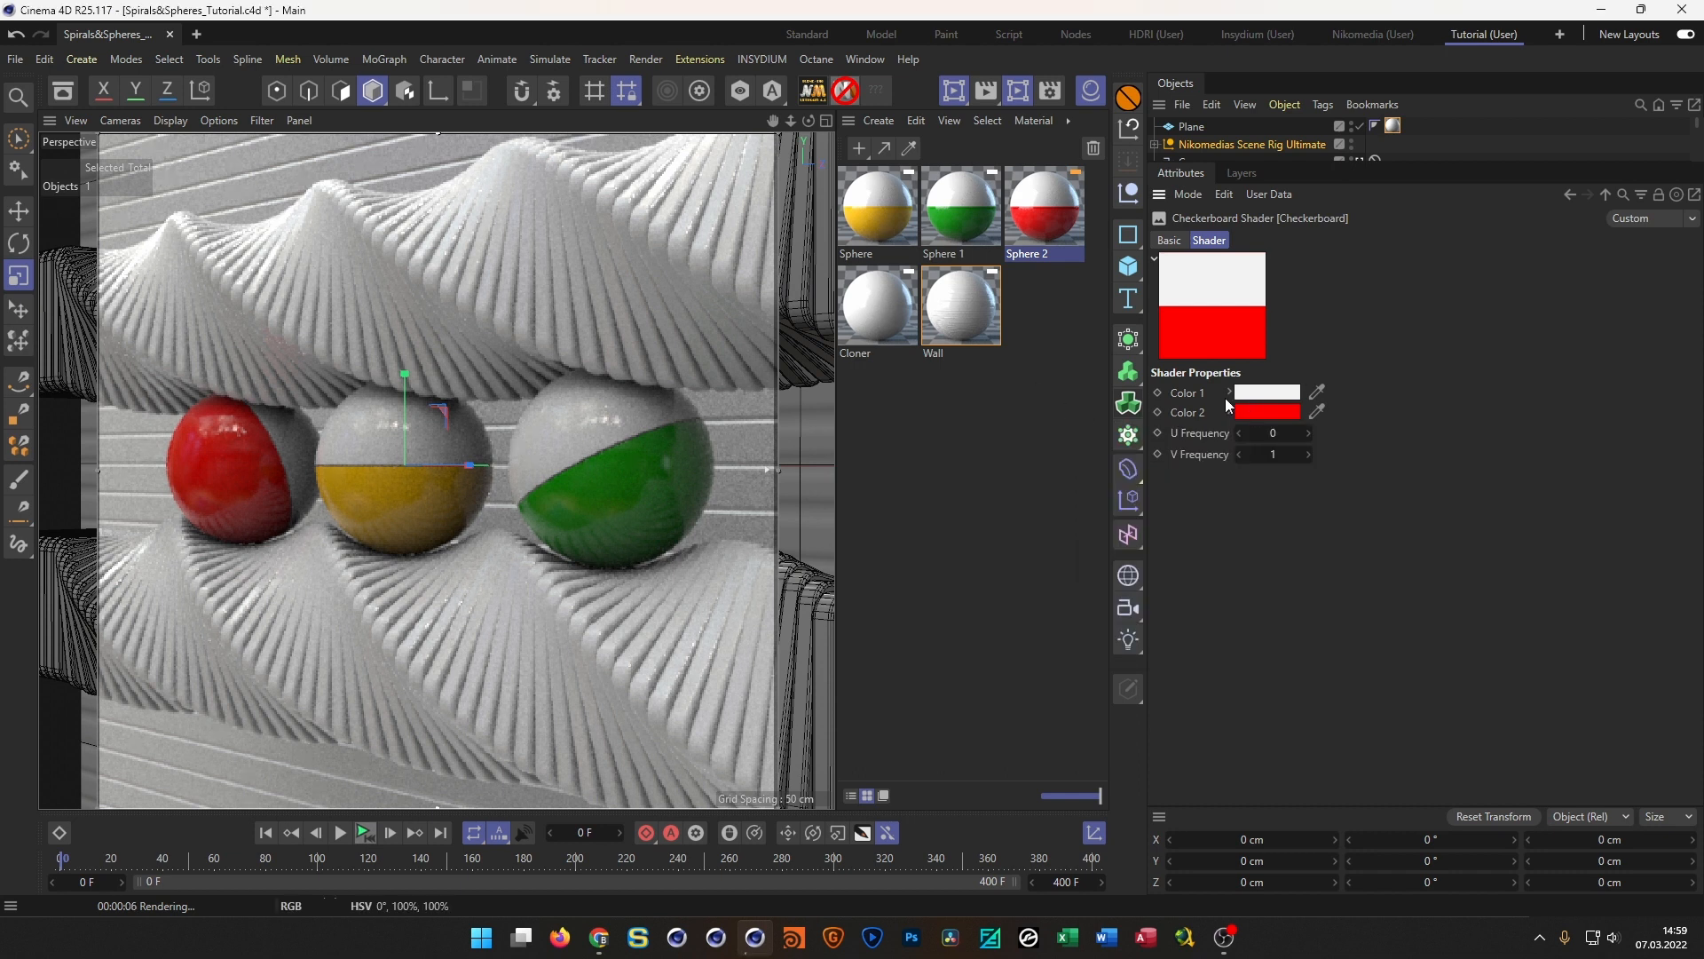
Brighten Color 2 of the Sphere 1 material's Checkerboard shader to a vivid green
left_click(964, 217)
left_click(1274, 580)
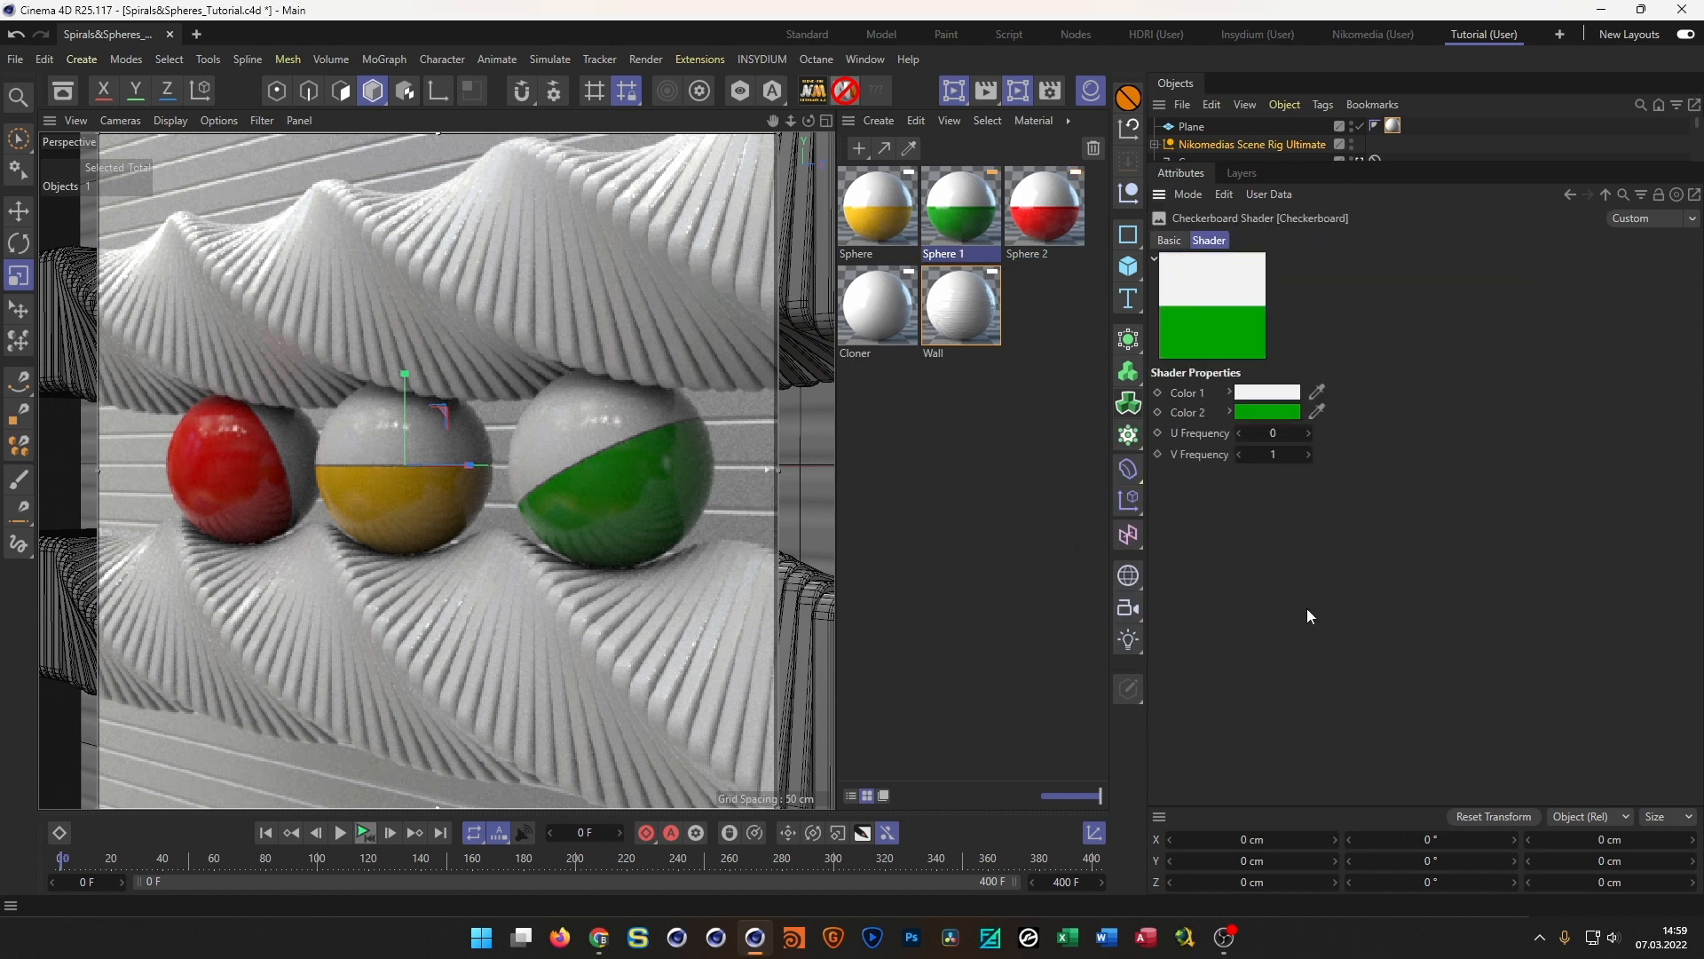
left_click(1267, 412)
left_click_drag(1411, 635, 1440, 644)
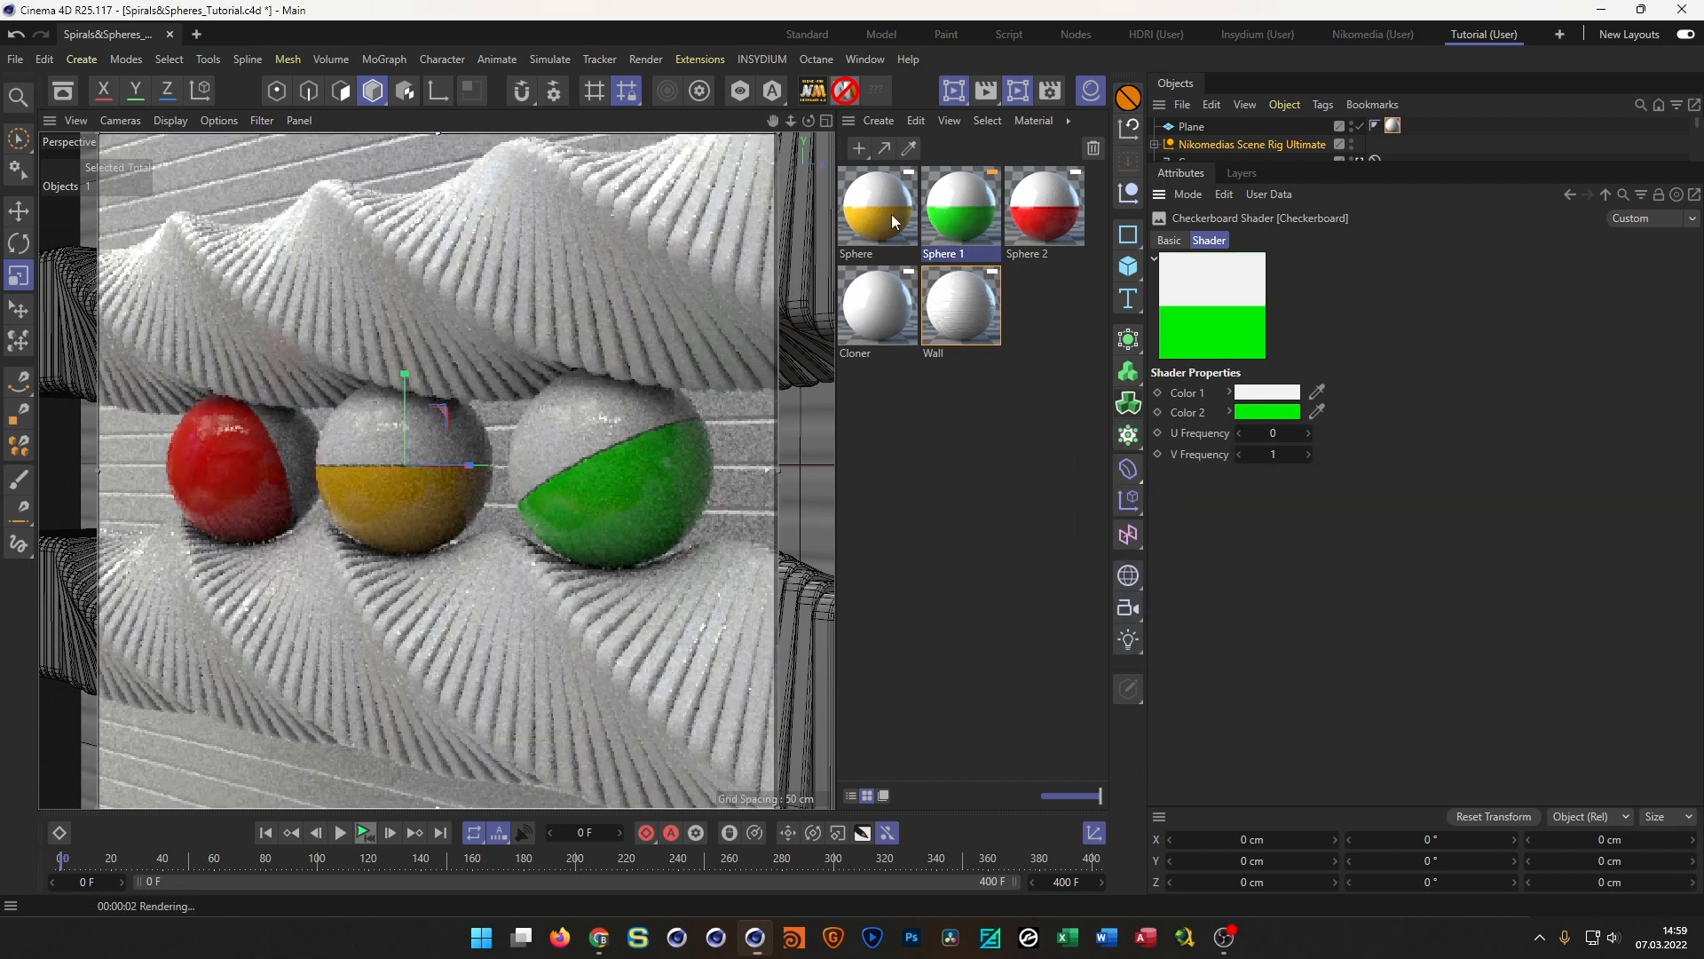
Shift Color 2 of the Sphere material's Checkerboard shader to a purer yellow with RGB 255, 219, 0
left_click(892, 215)
left_click(1256, 589)
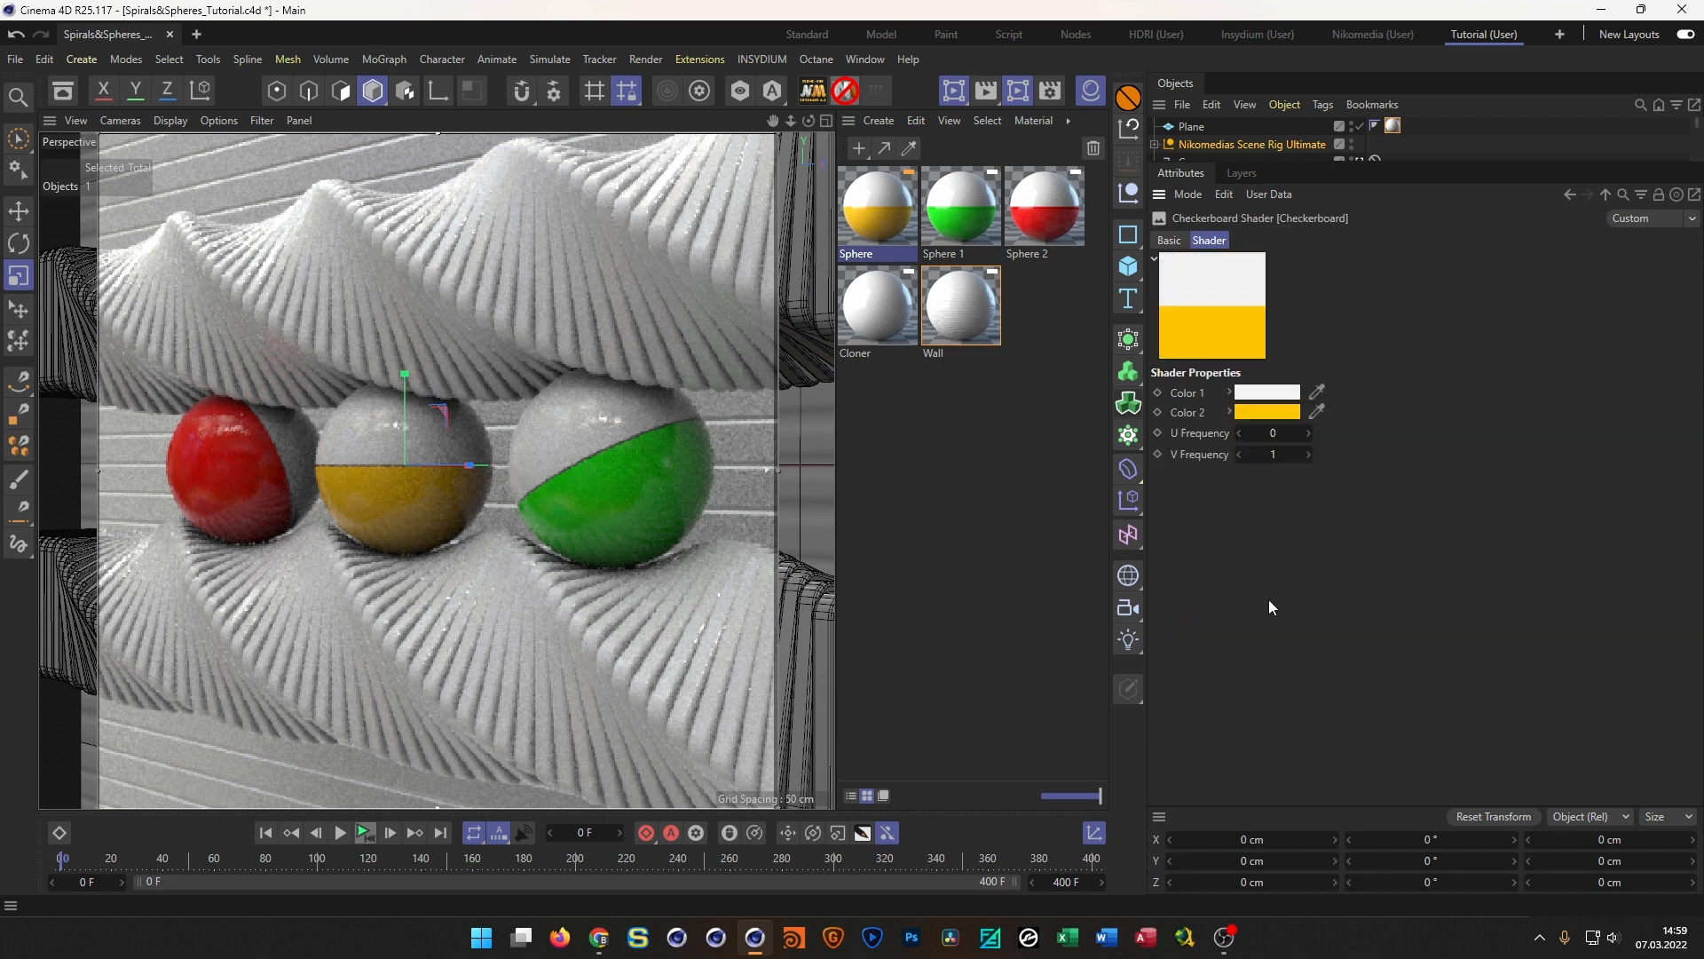
left_click(1267, 412)
left_click(1429, 541)
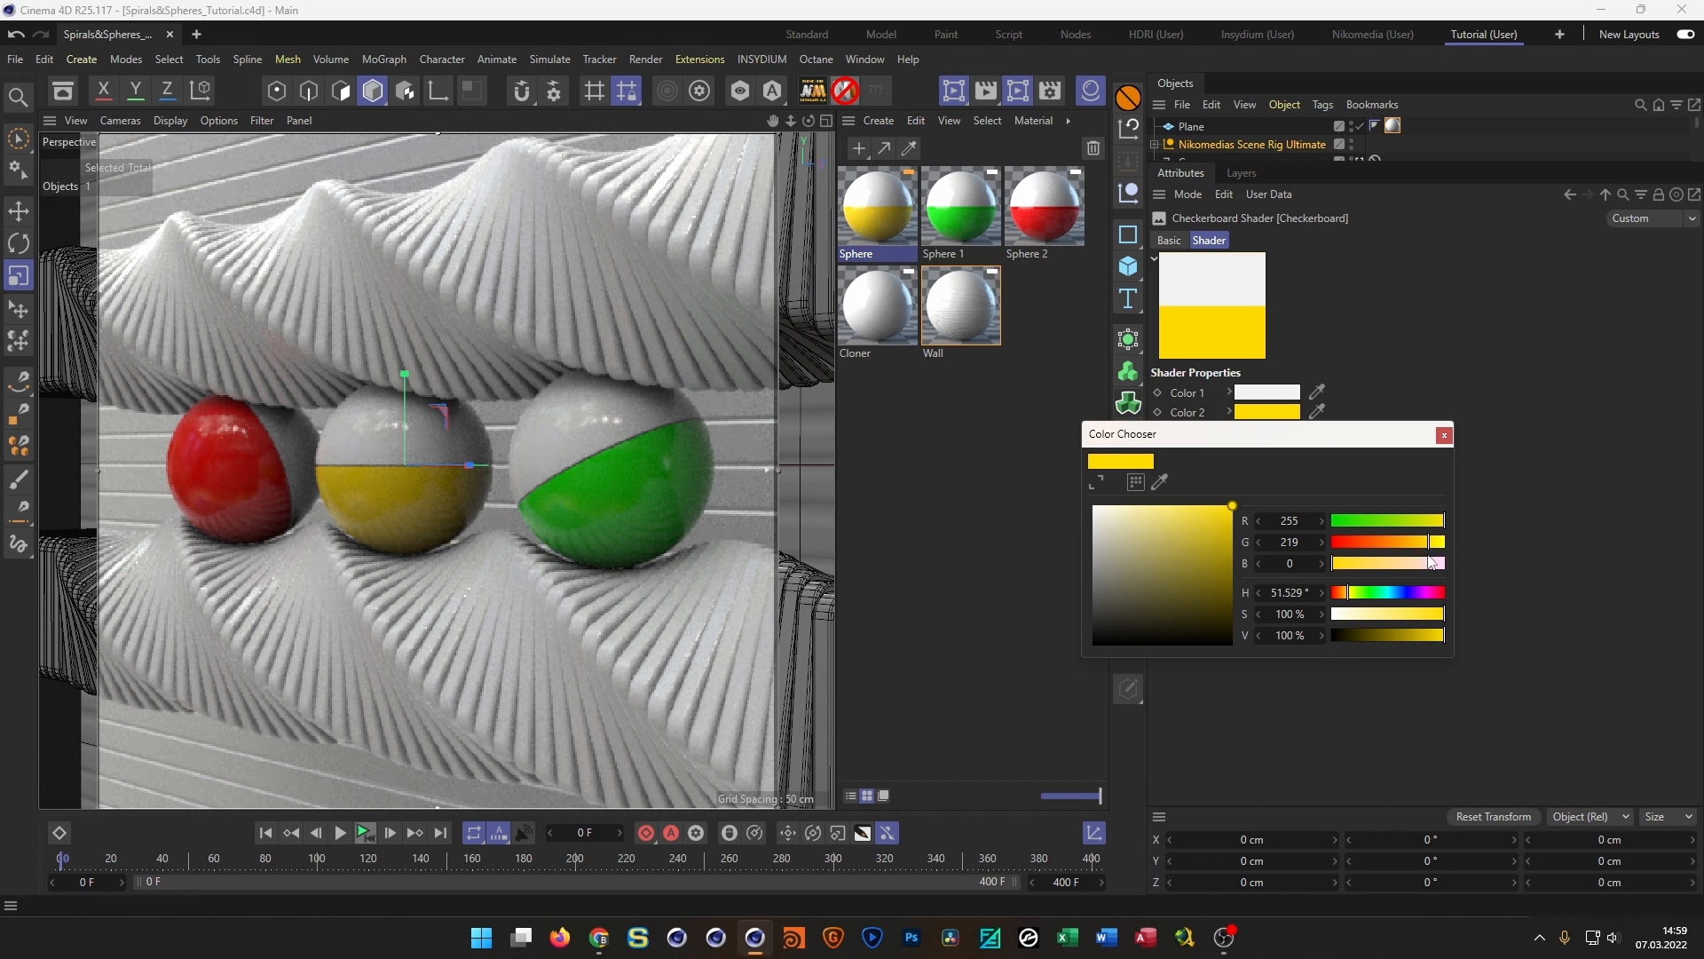
left_click(1444, 434)
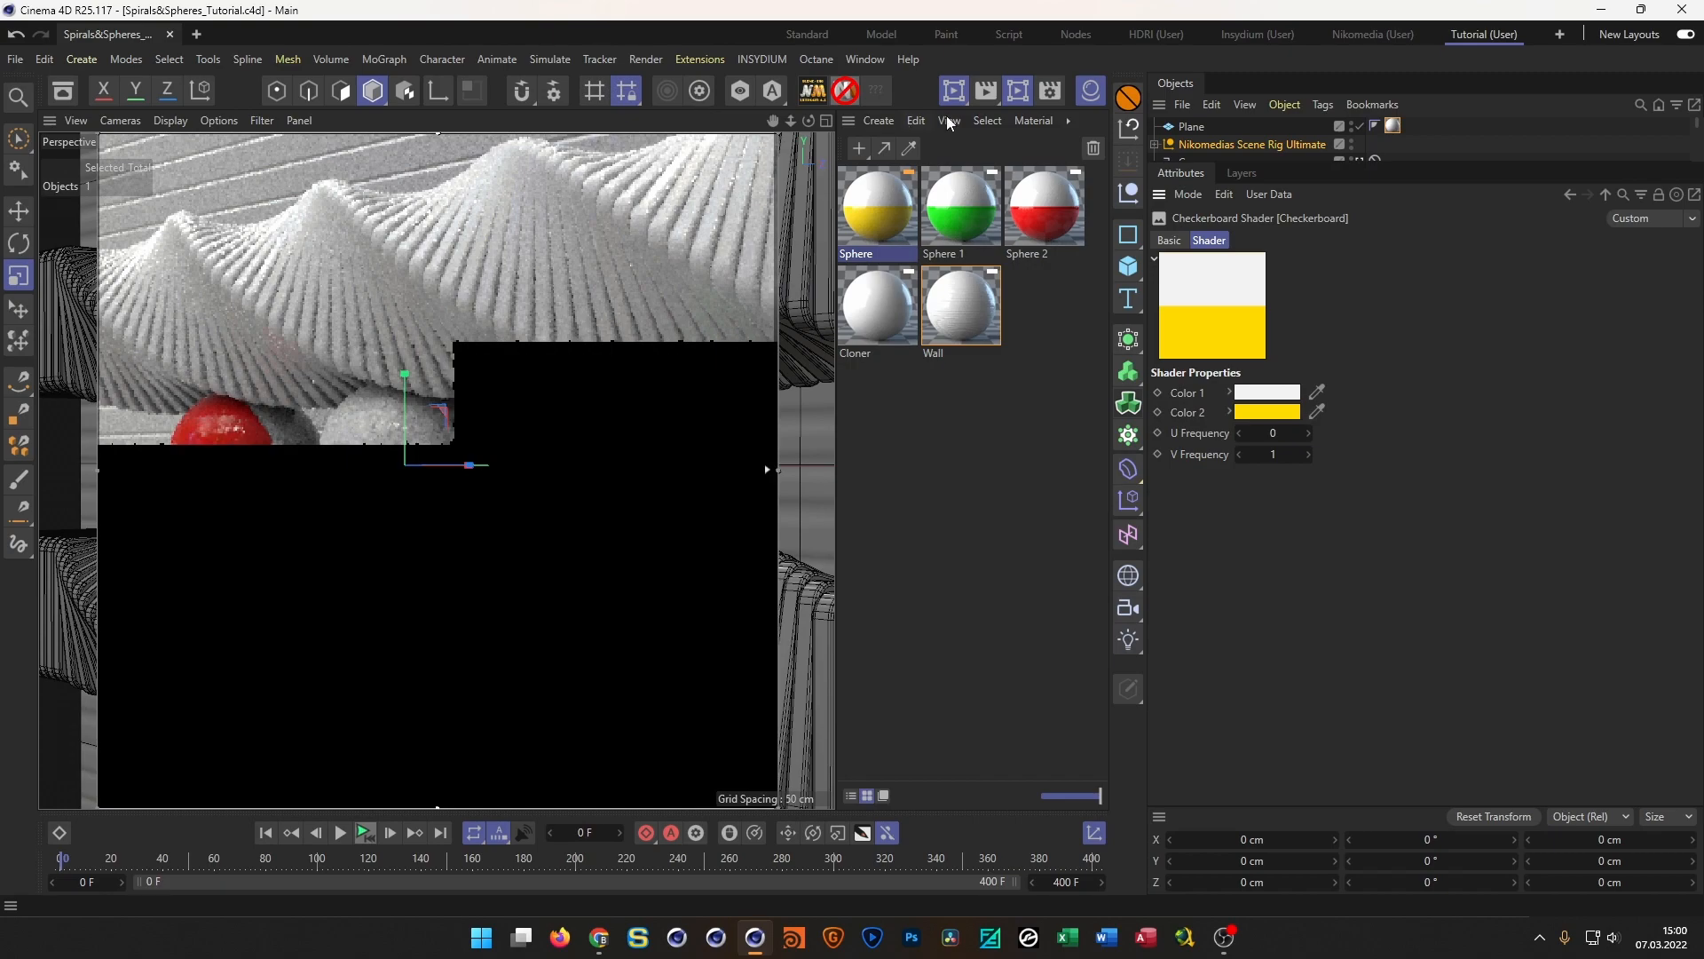
Turn off the Interactive Render Region, play the animation to preview the rolling spheres, and rewind it
left_click(1019, 96)
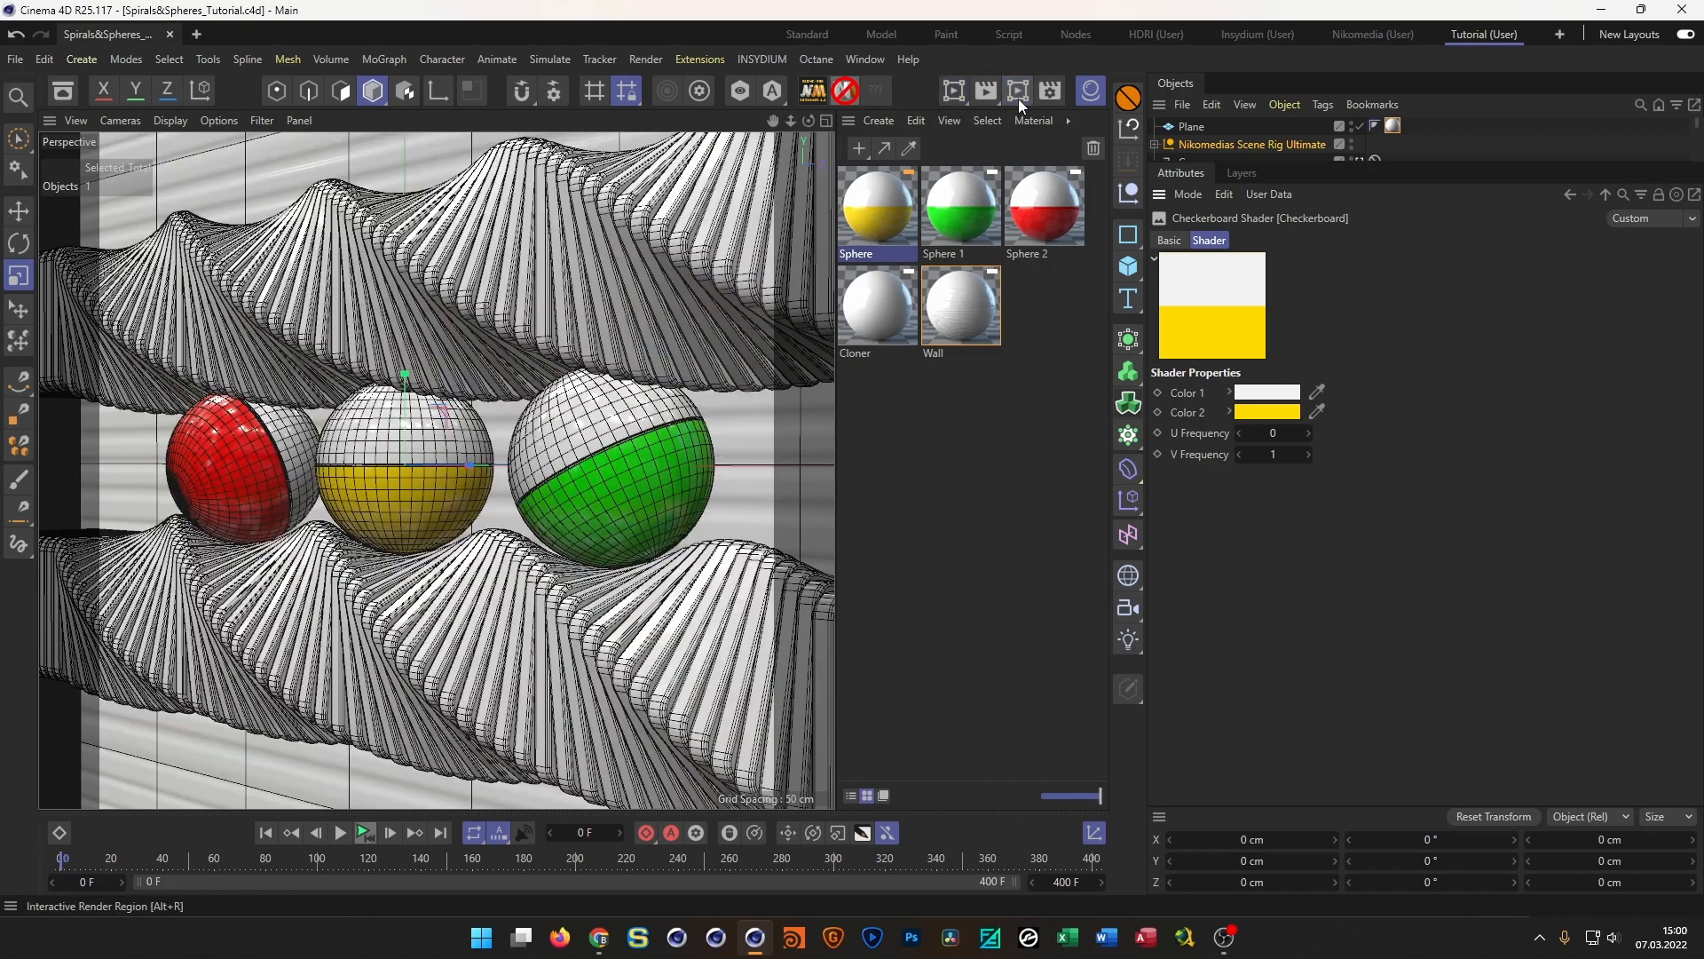
left_click(365, 832)
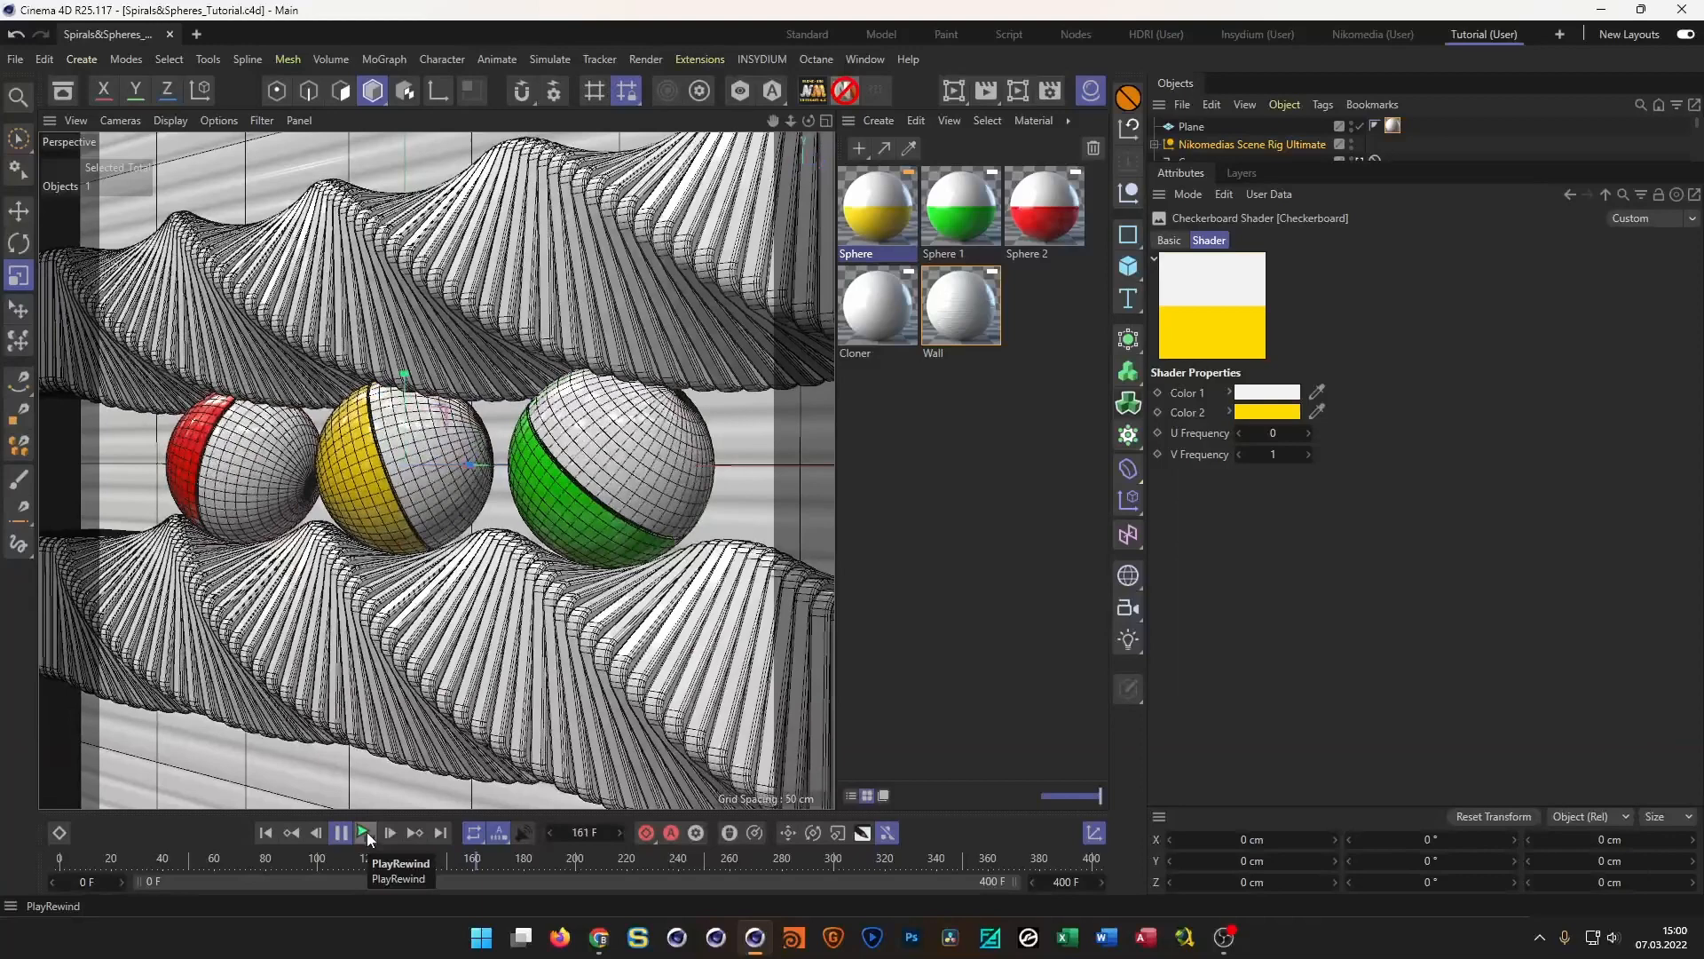
left_click(365, 832)
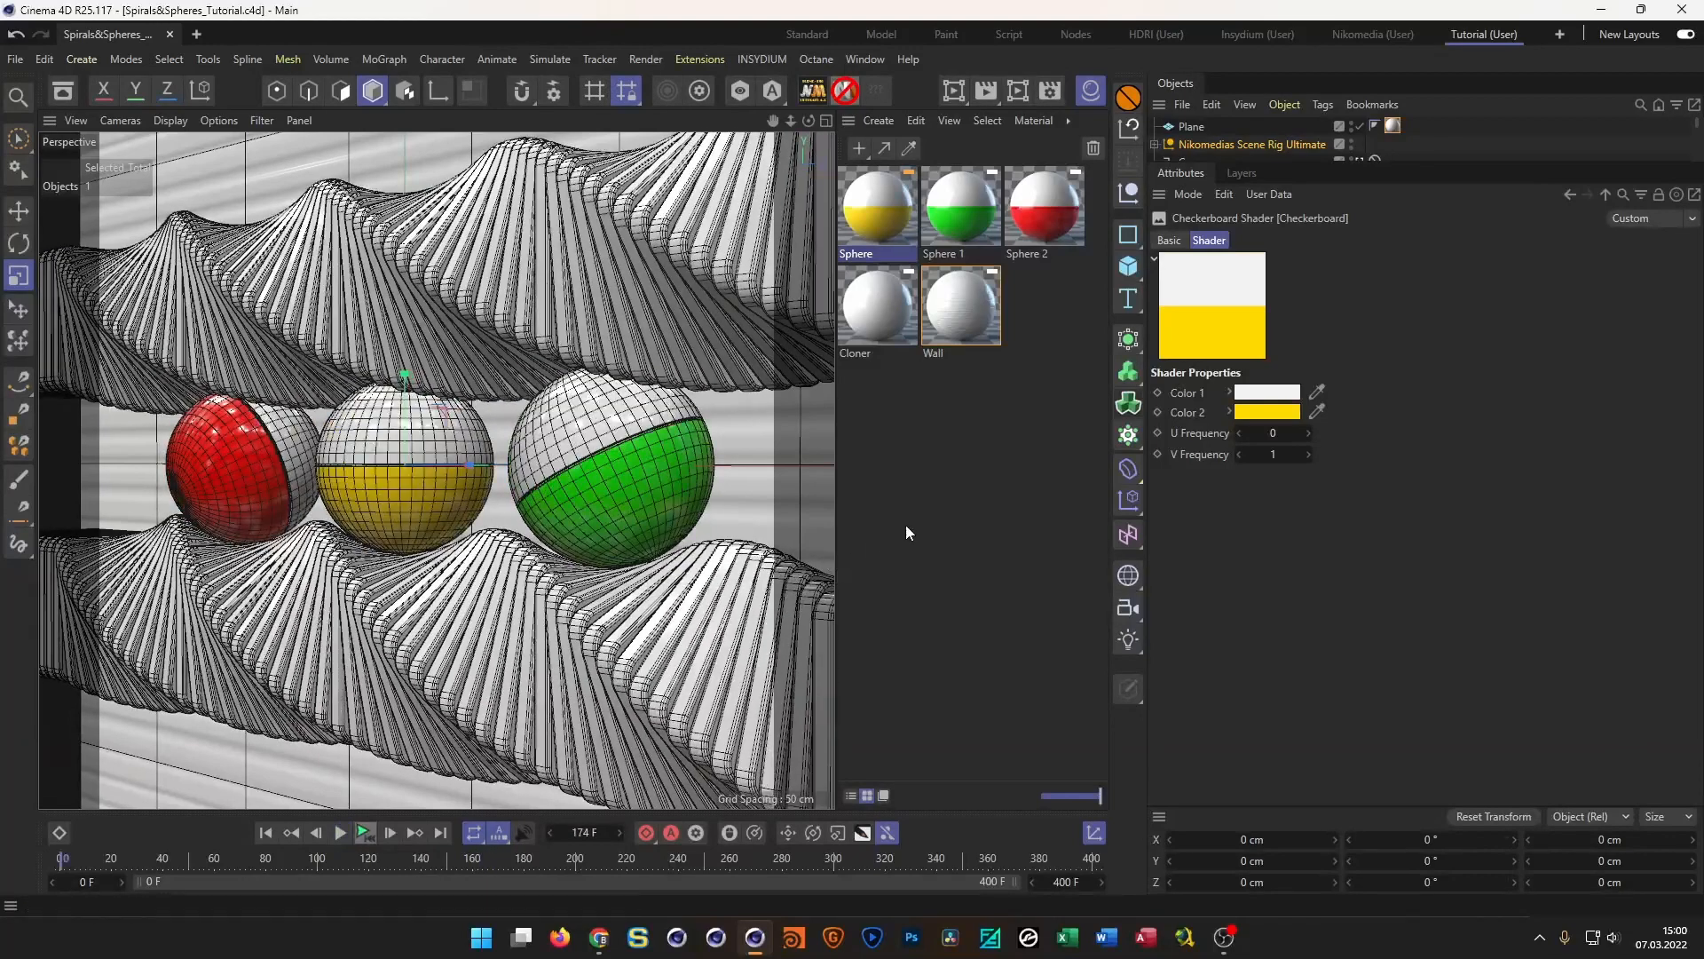